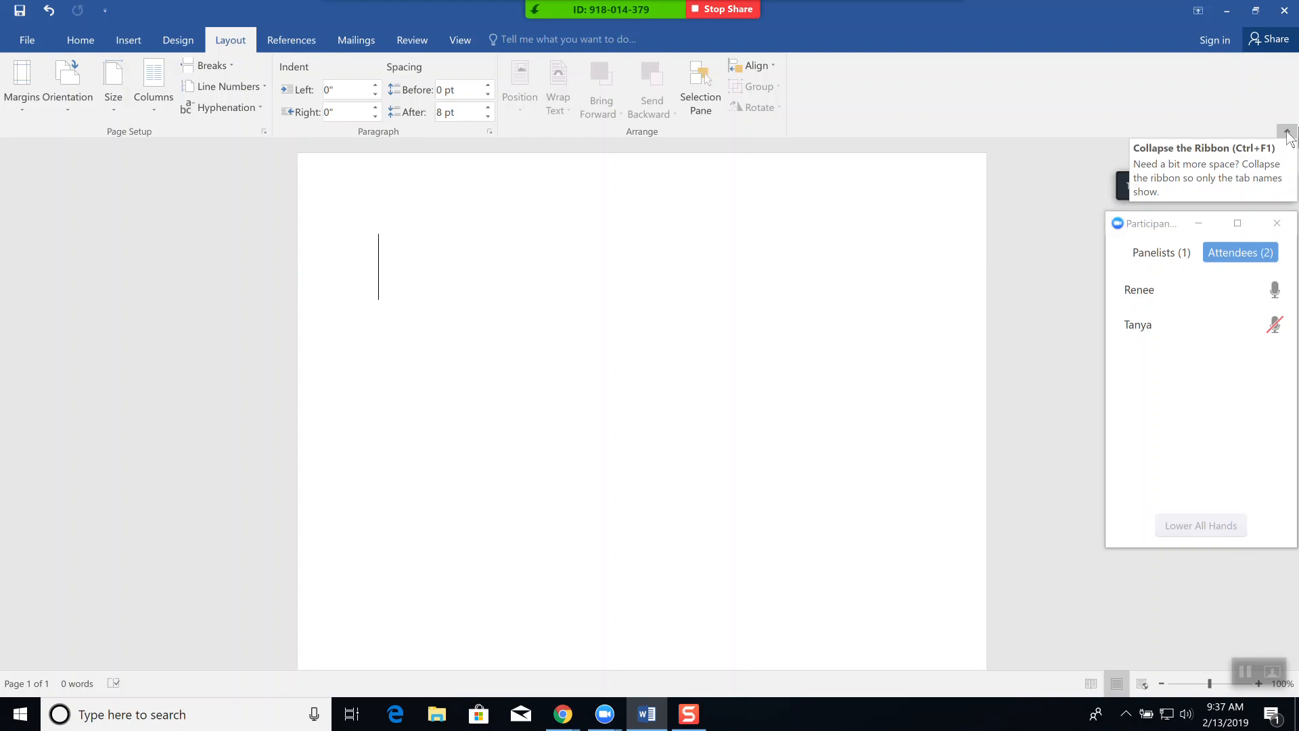
# Collapse the ribbon and pin it open again with the Home commands showing
pyautogui.click(1287, 130)
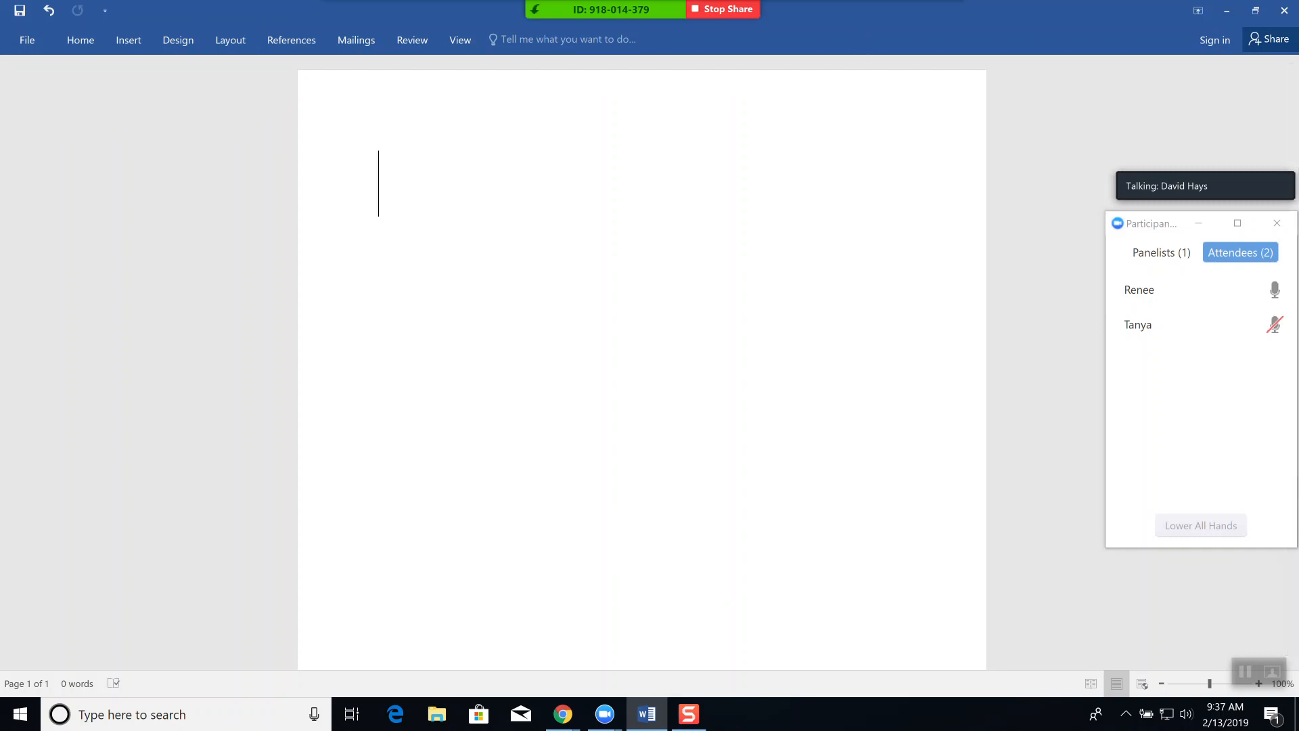
pyautogui.click(93, 42)
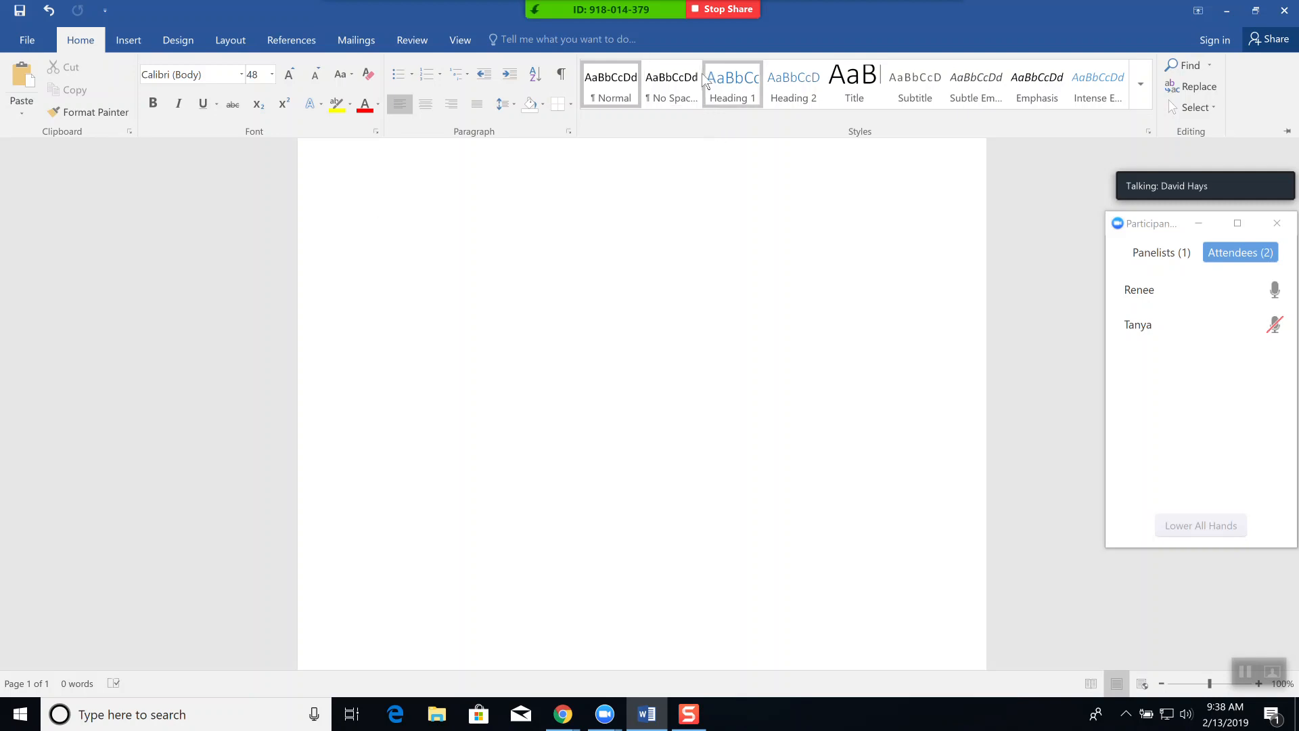
pyautogui.hotkey('ctrl', 'F1')
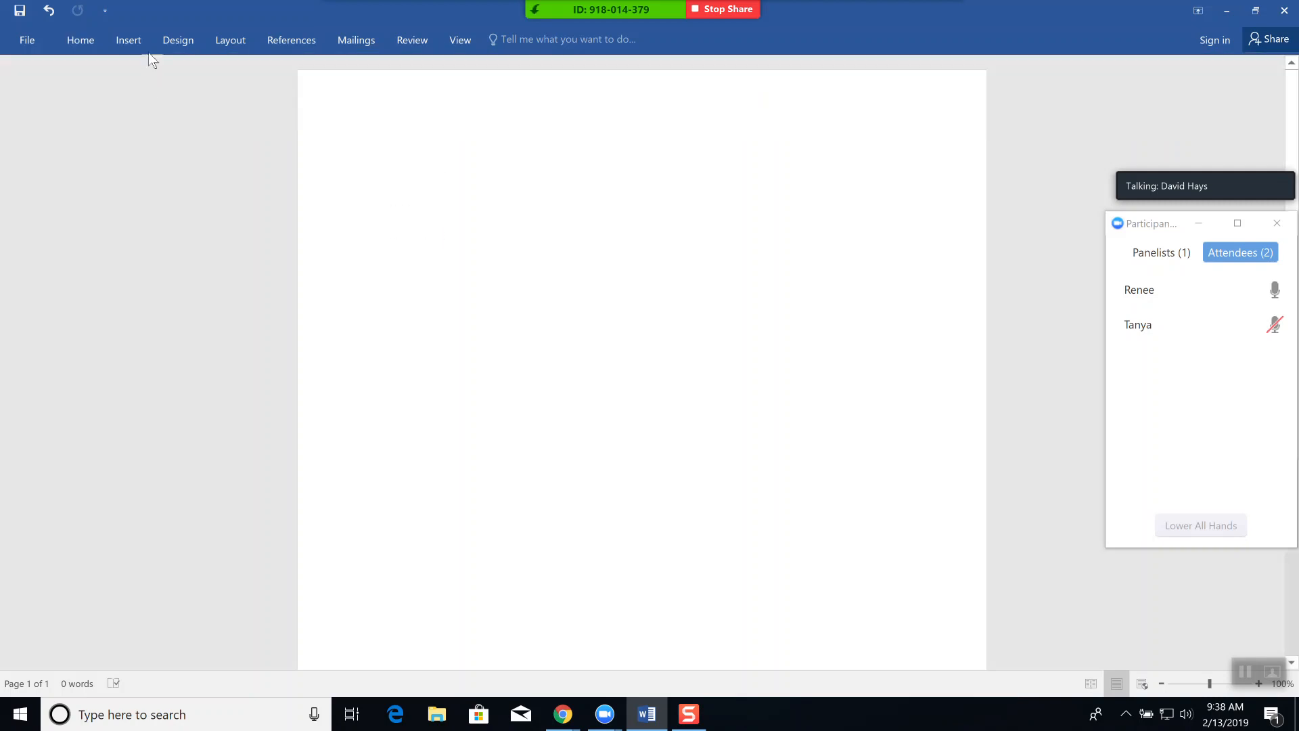
pyautogui.click(80, 41)
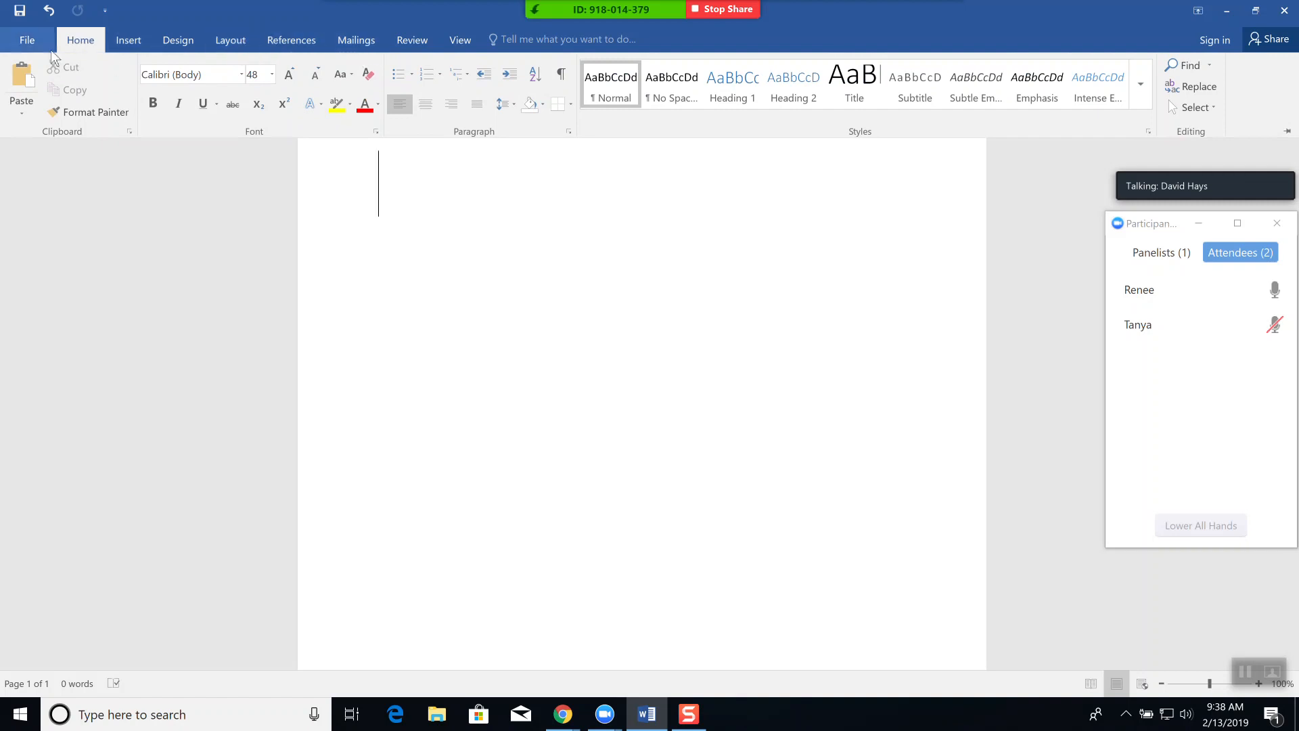
pyautogui.click(1288, 139)
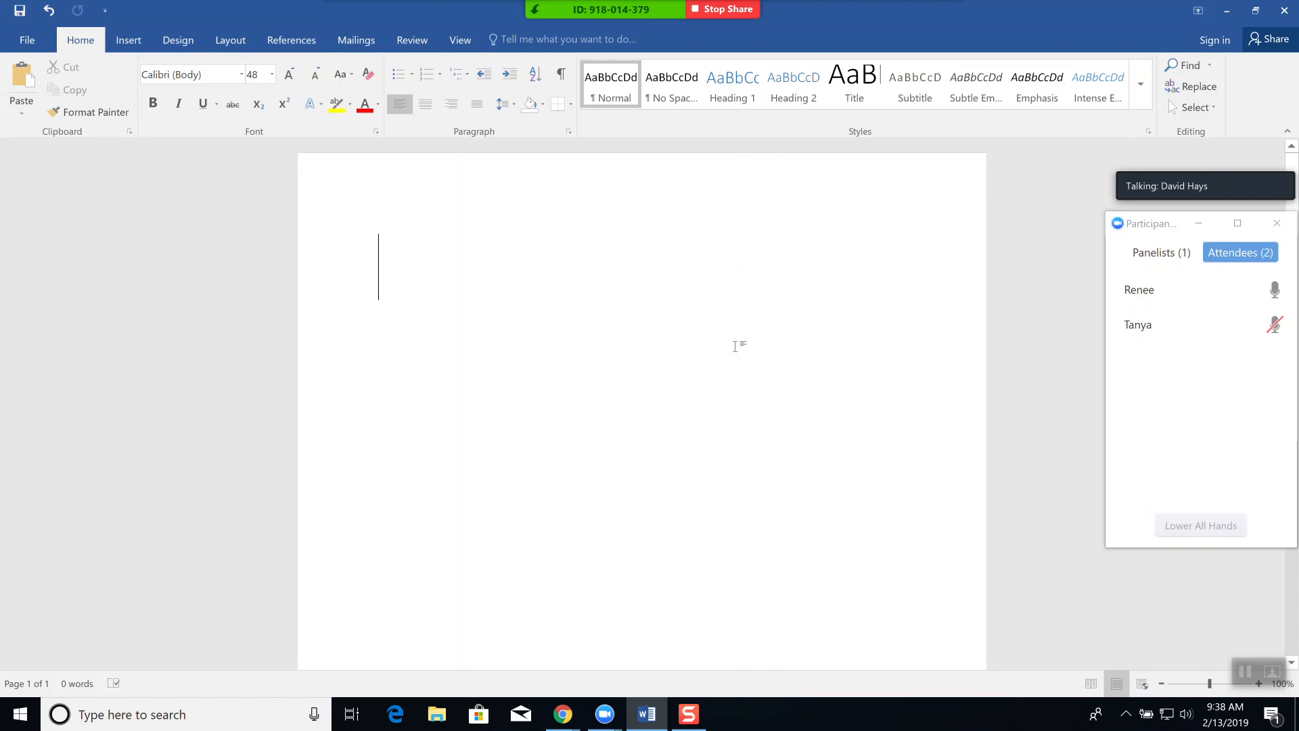
# Create a new blank document
pyautogui.click(31, 39)
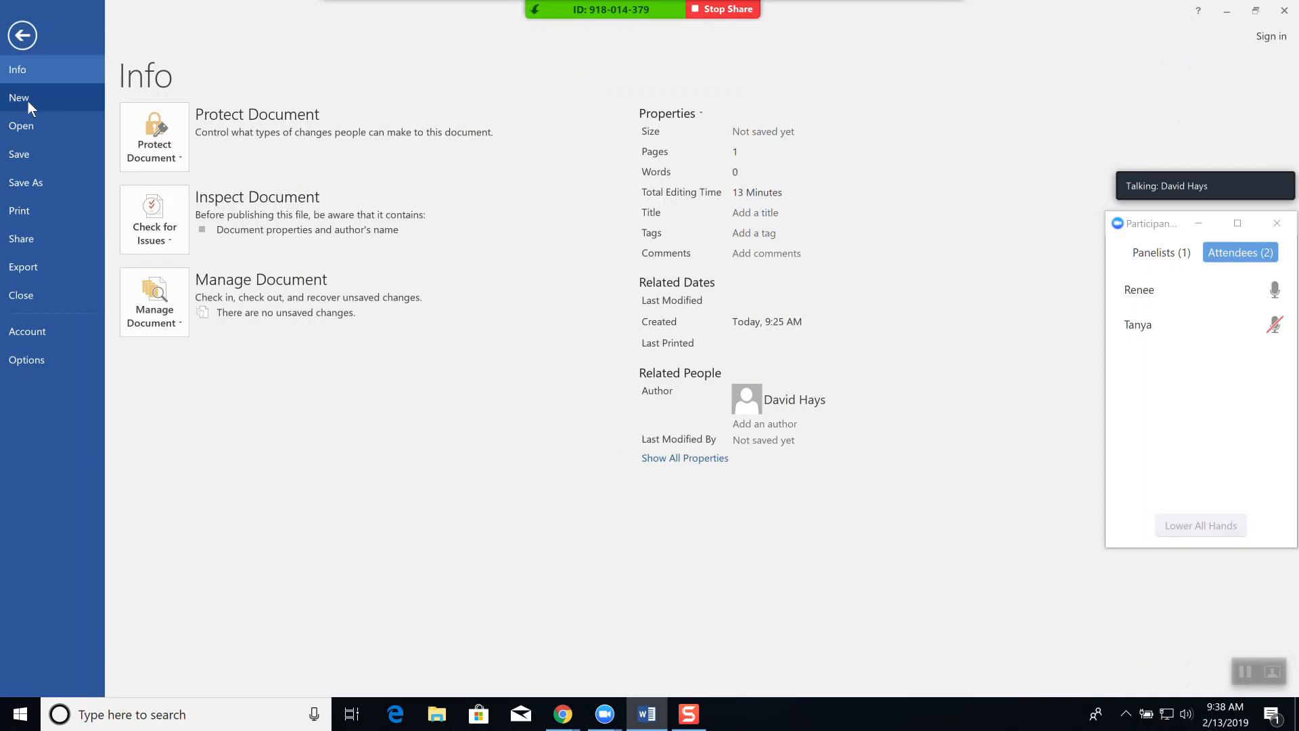
pyautogui.click(27, 100)
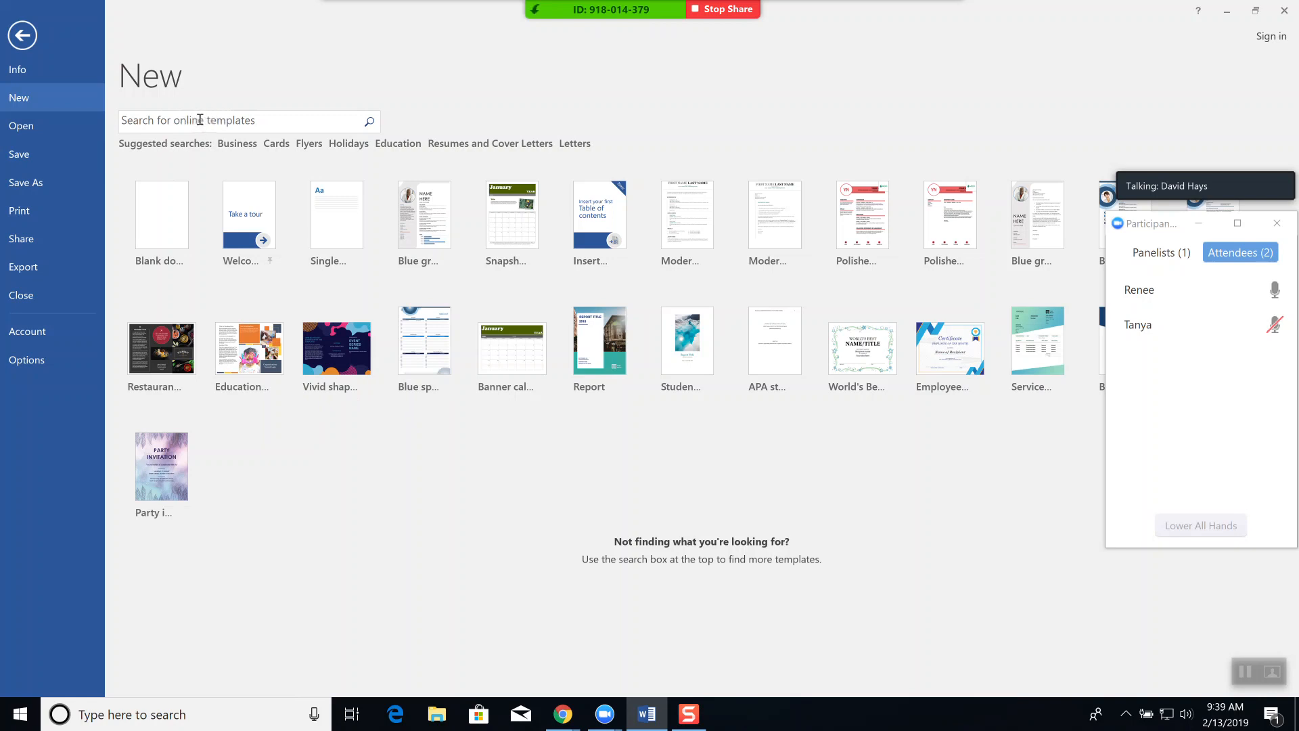
pyautogui.click(162, 209)
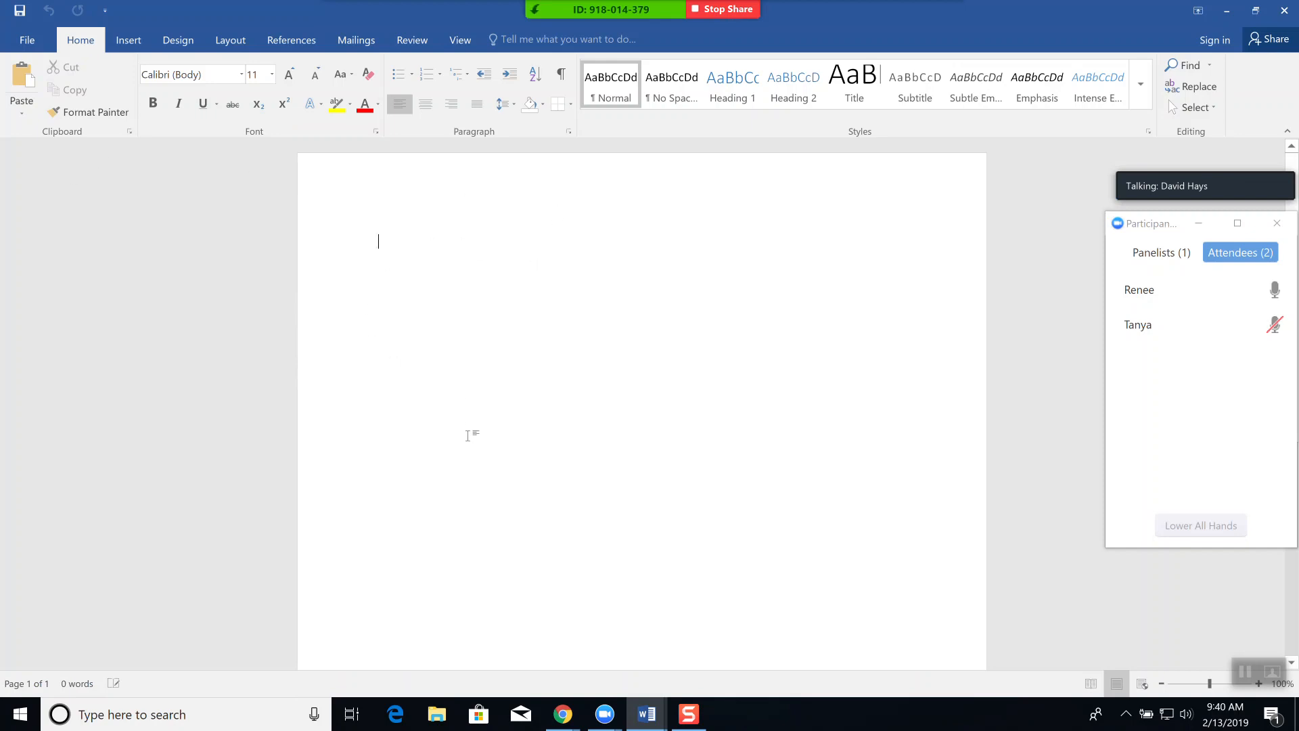
# Switch back and forth between the Document1 and Document2 windows, ending in Document2
pyautogui.moveTo(653, 720)
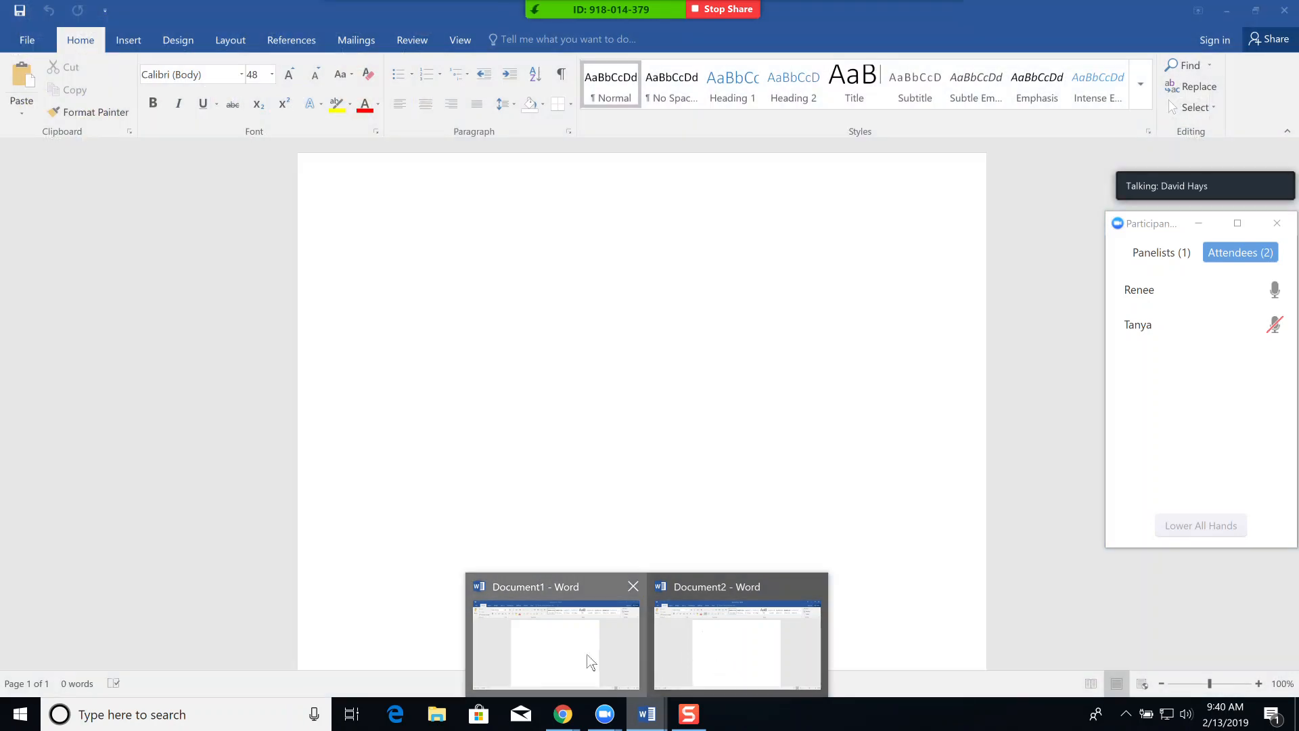
pyautogui.click(588, 656)
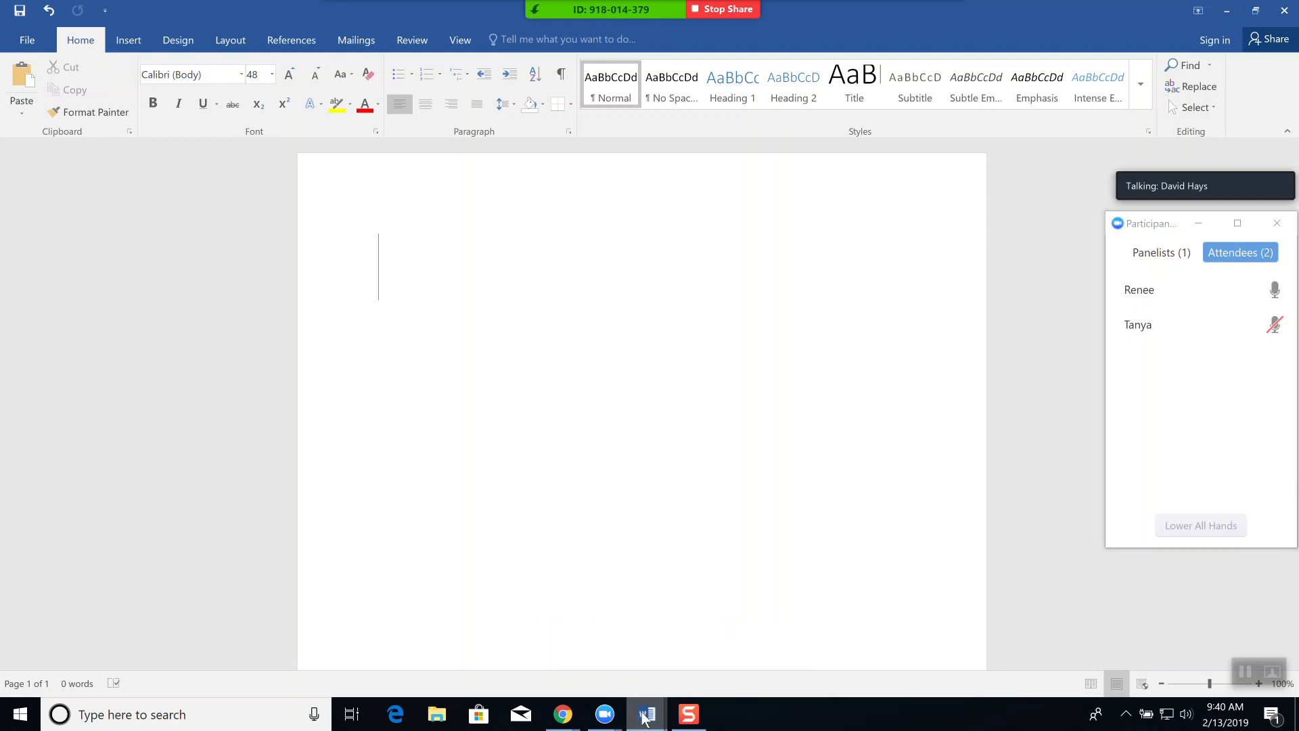
pyautogui.click(711, 631)
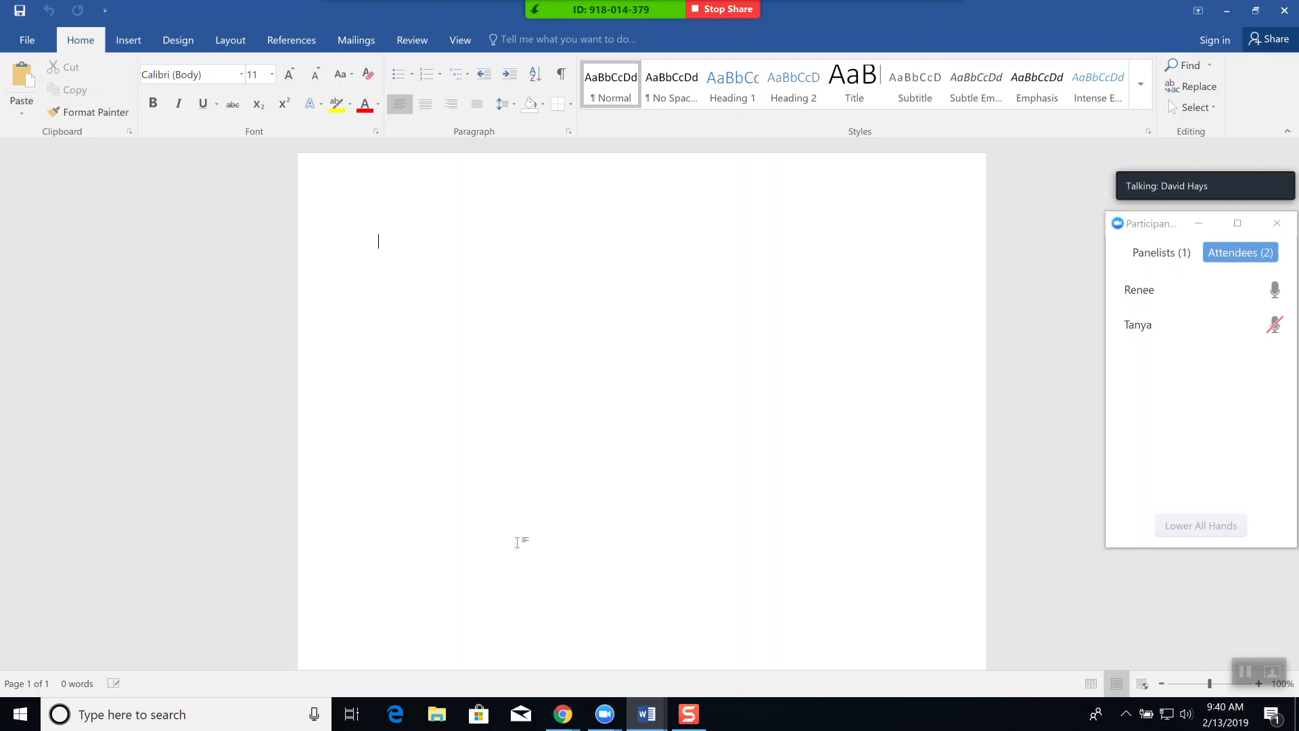
pyautogui.hotkey('alt', 'Tab')
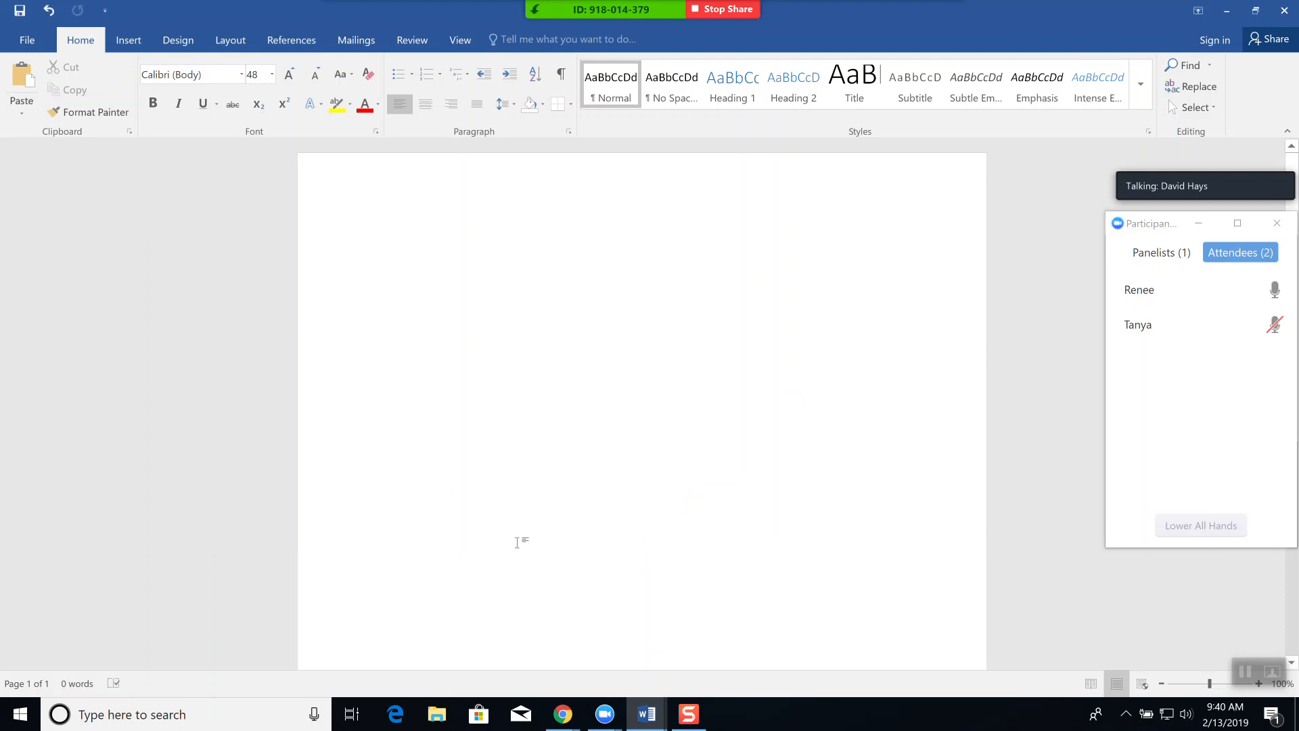
pyautogui.press('alt')
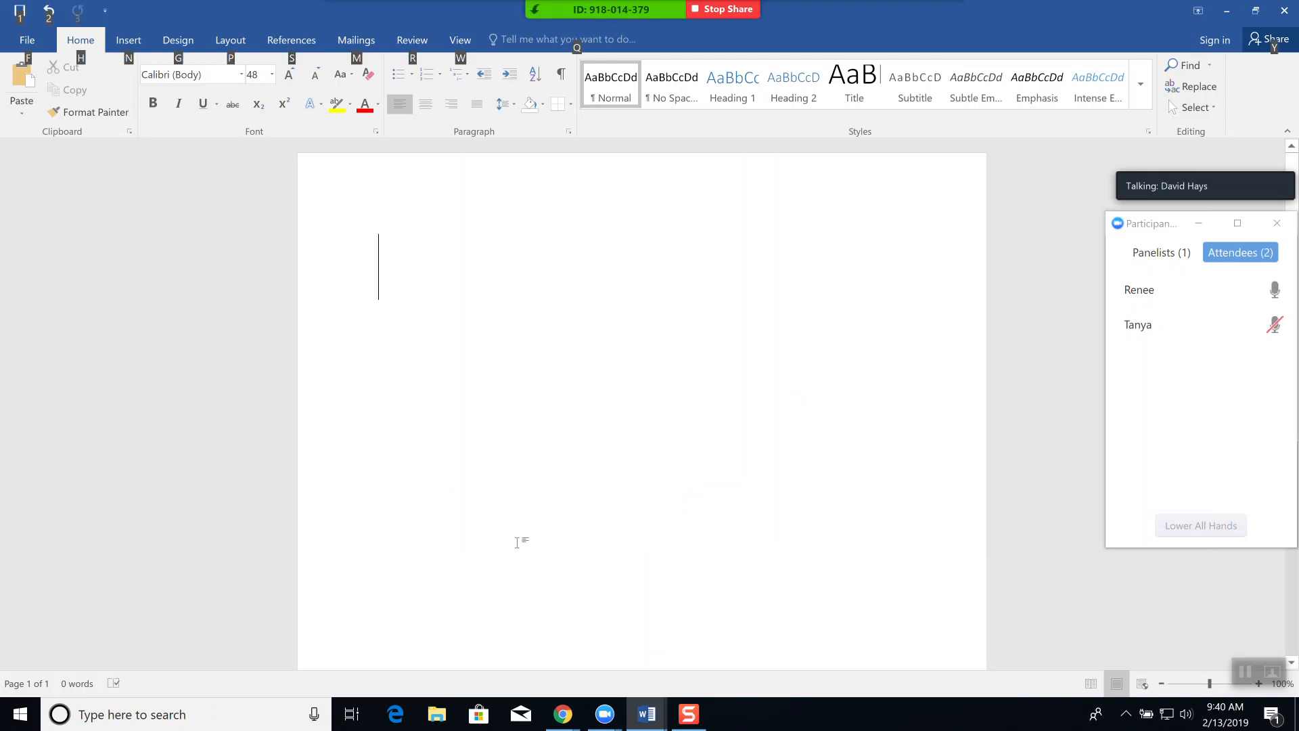
pyautogui.hotkey('alt', 'Tab')
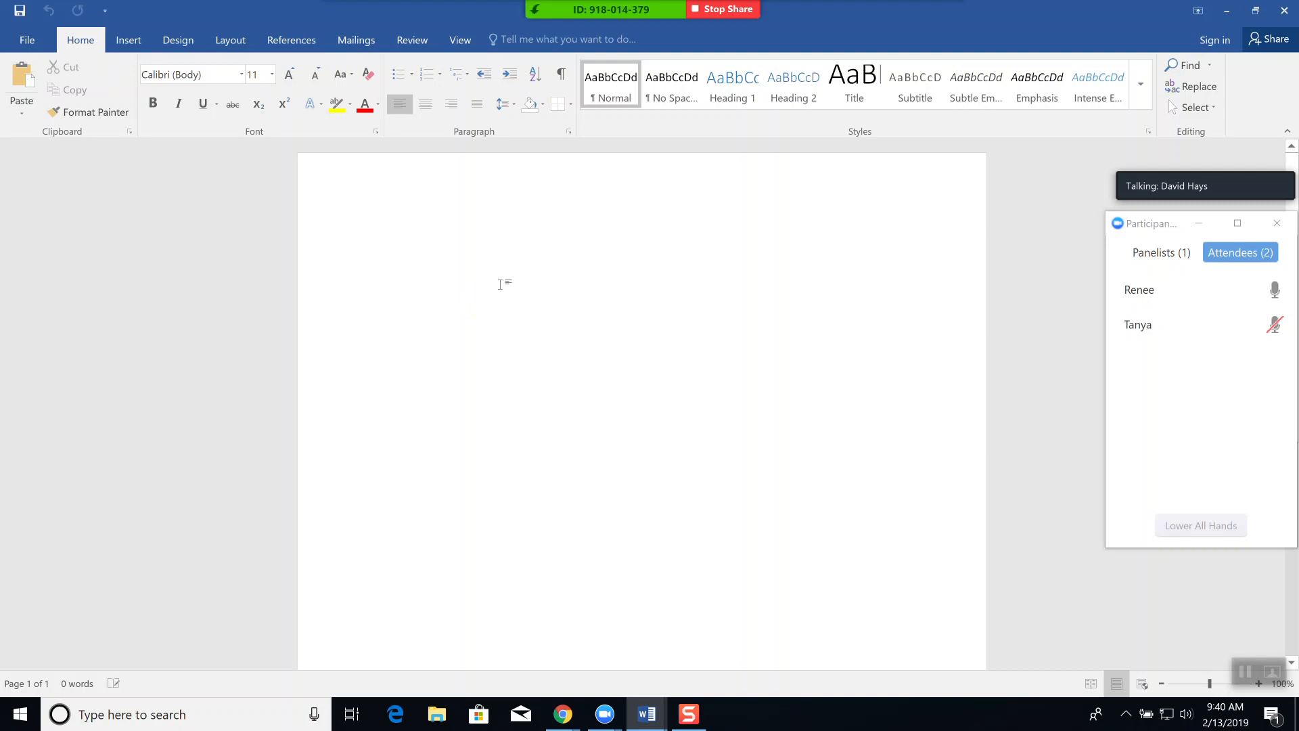
# Enter the line "Homeschooling Bowling Association" in Document2 and copy it
pyautogui.write('Home')
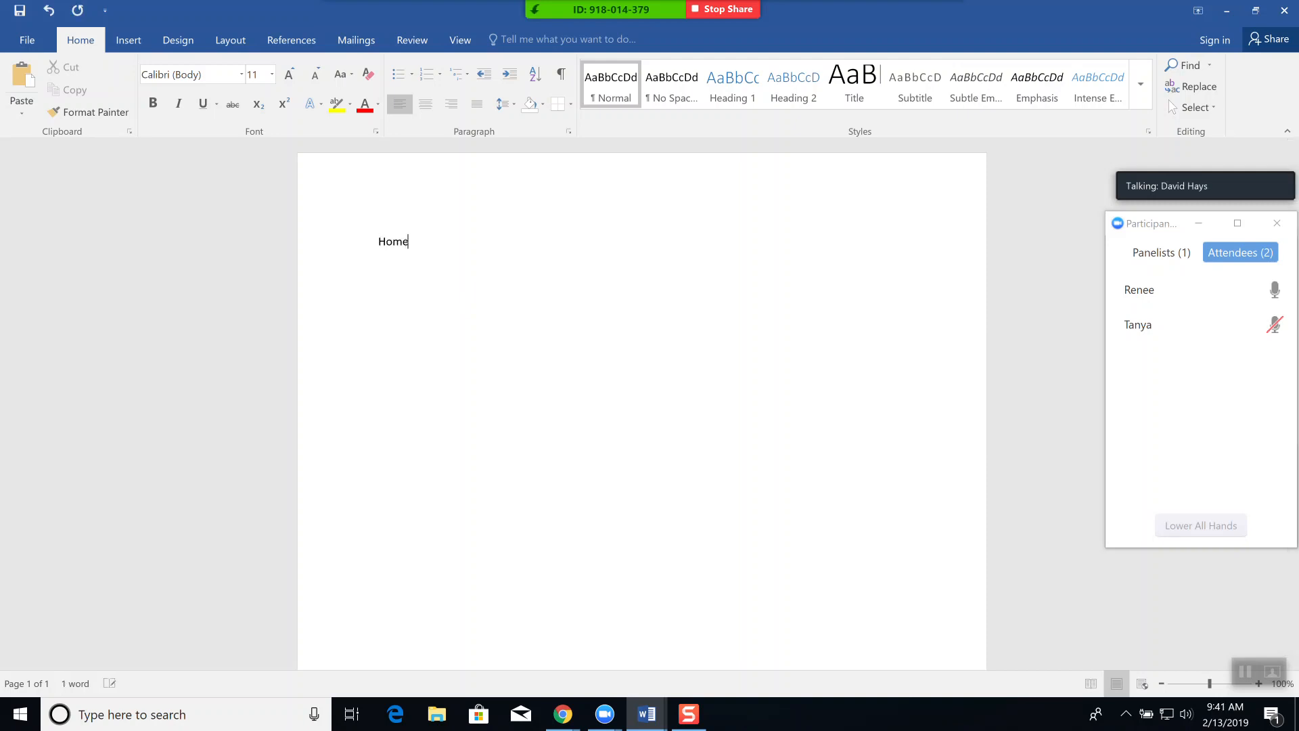
pyautogui.write('schooling Bowling Association')
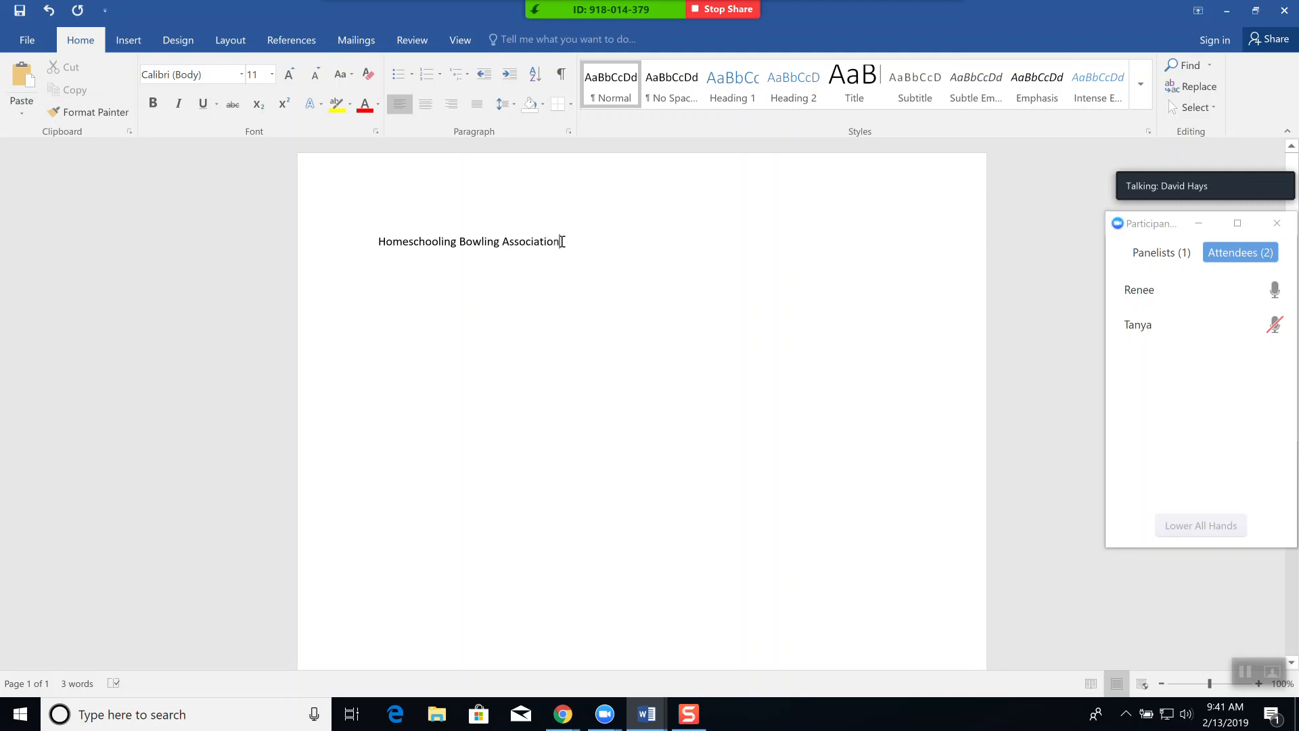
pyautogui.moveTo(561, 242); pyautogui.dragTo(380, 241)
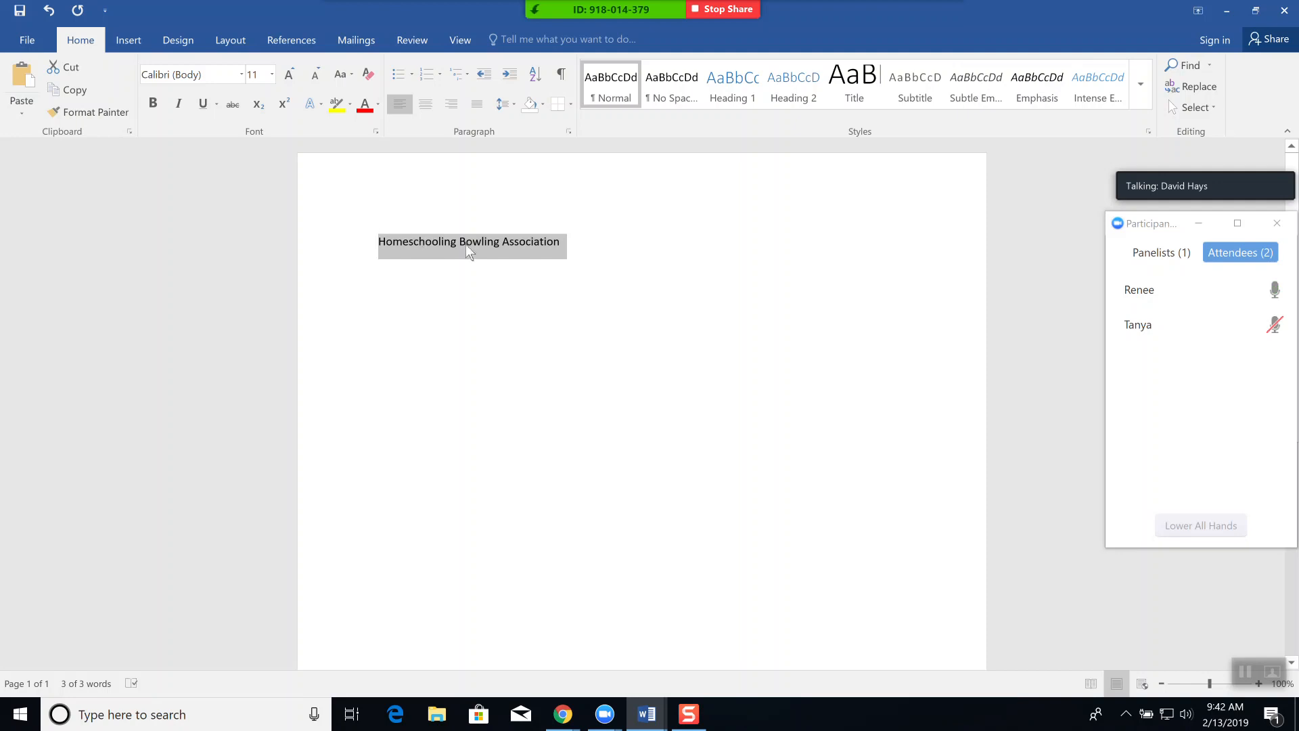
pyautogui.click(75, 95)
# Switch to Document1 and paste the copied line at the start of the page
pyautogui.click(646, 714)
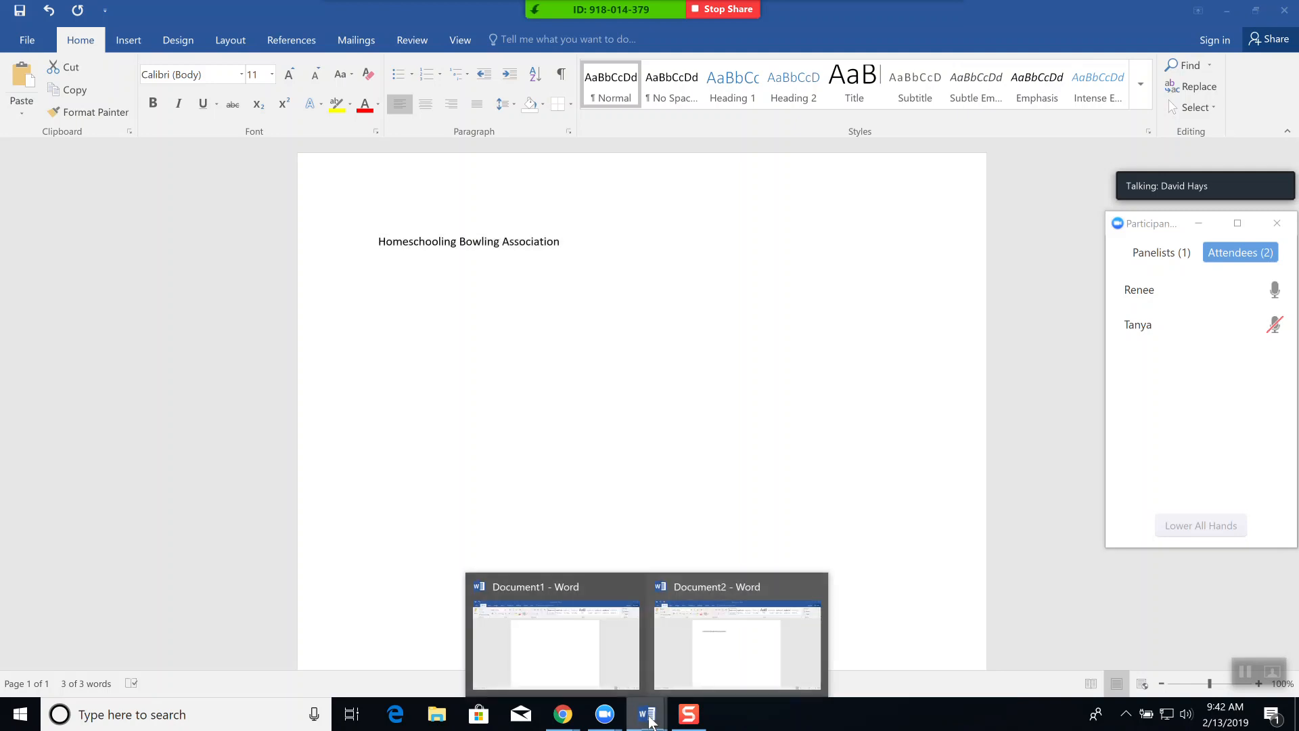
pyautogui.click(574, 648)
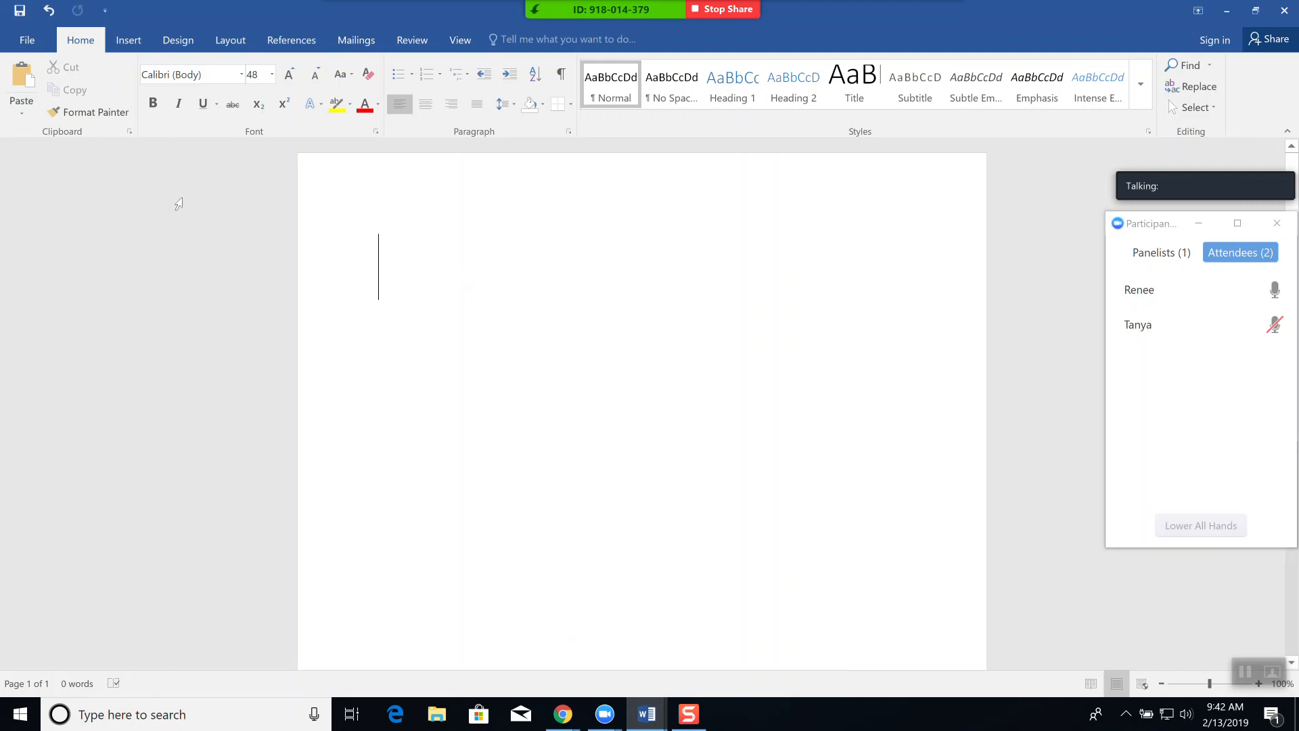
pyautogui.click(23, 77)
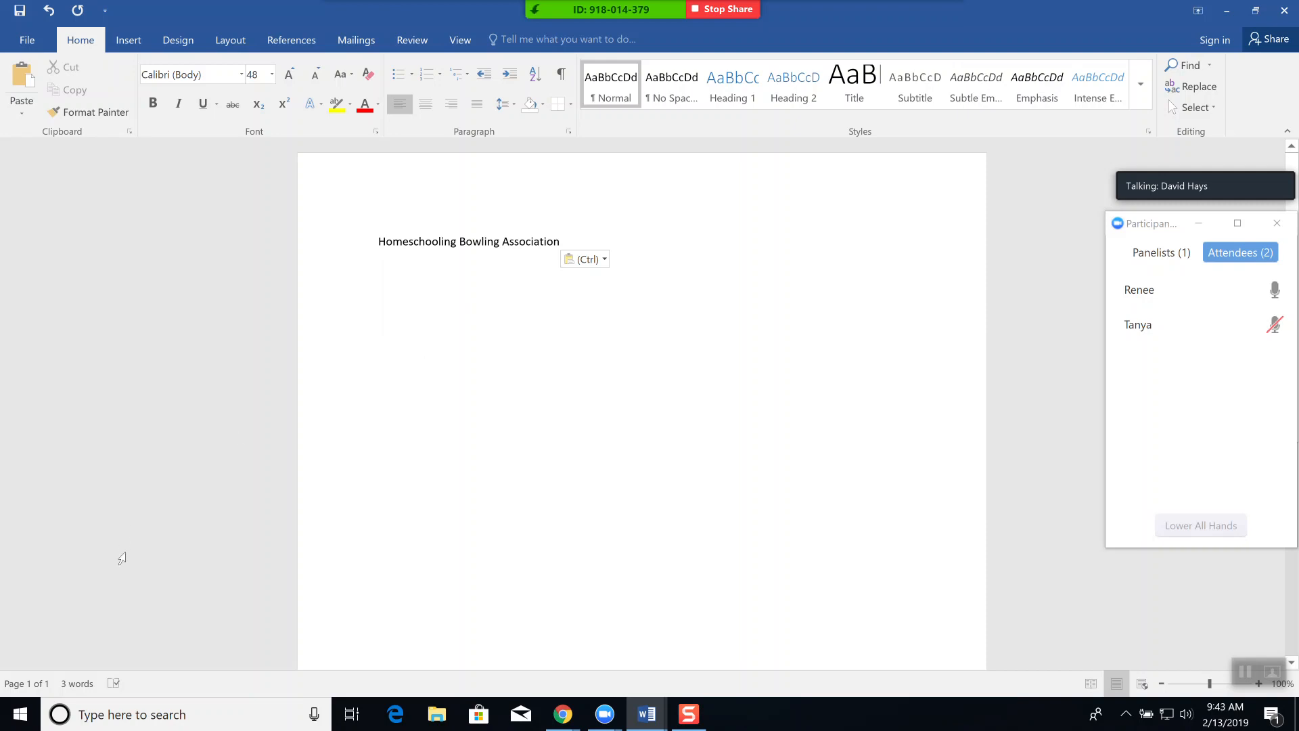
# Open Excel 2016 with a blank workbook and paste the copied line into cell A1
pyautogui.click(137, 716)
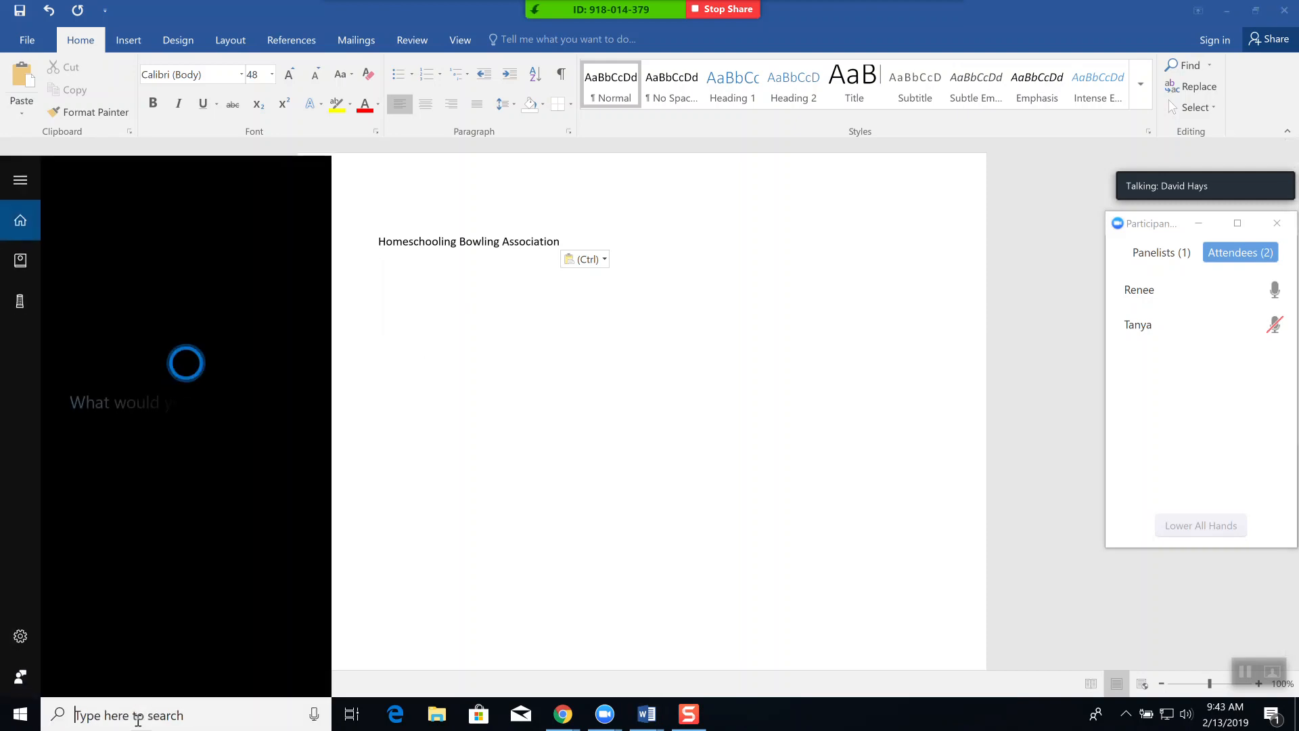
pyautogui.write('exce')
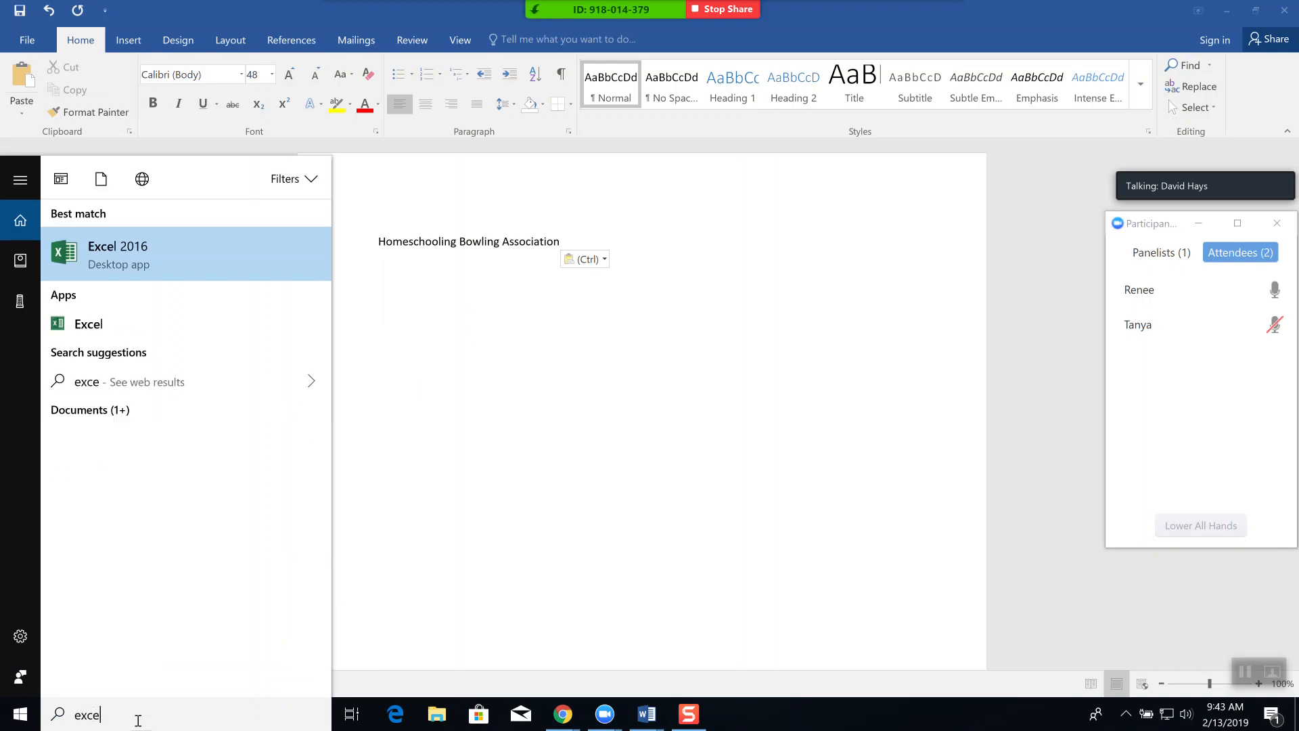
pyautogui.click(95, 260)
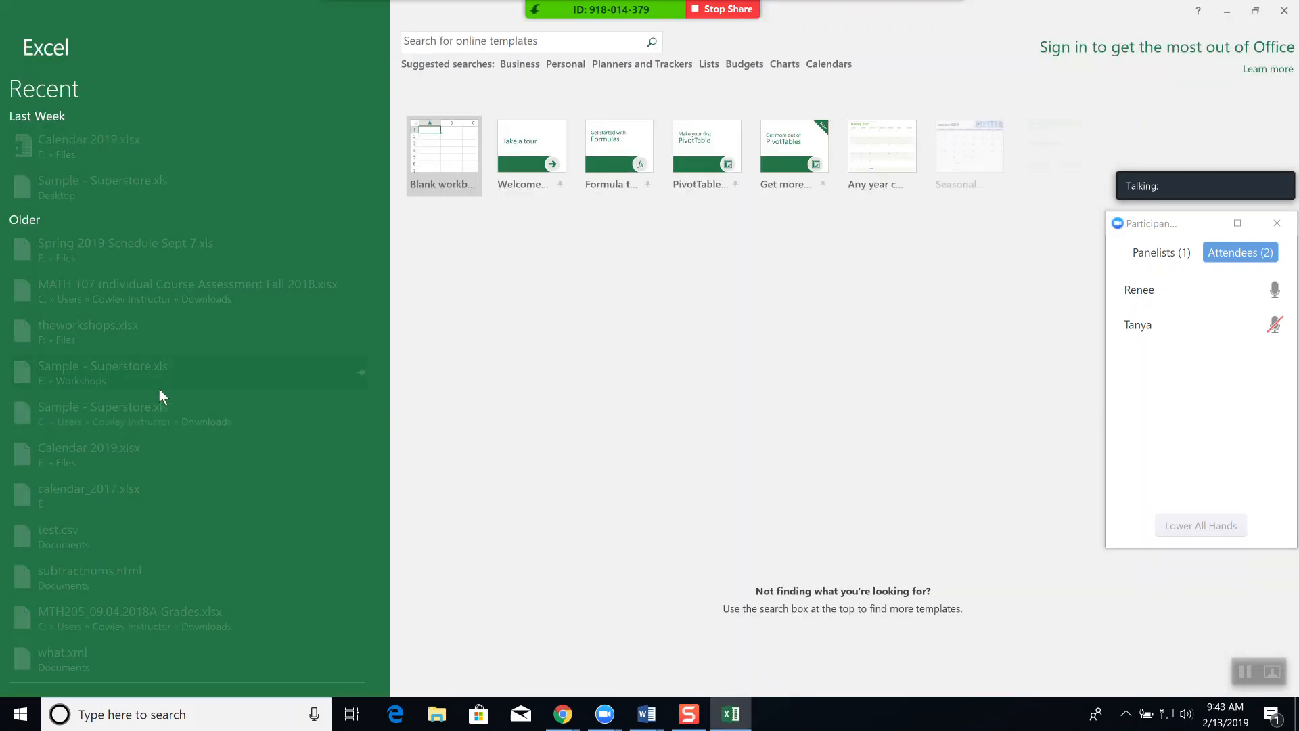
pyautogui.click(436, 174)
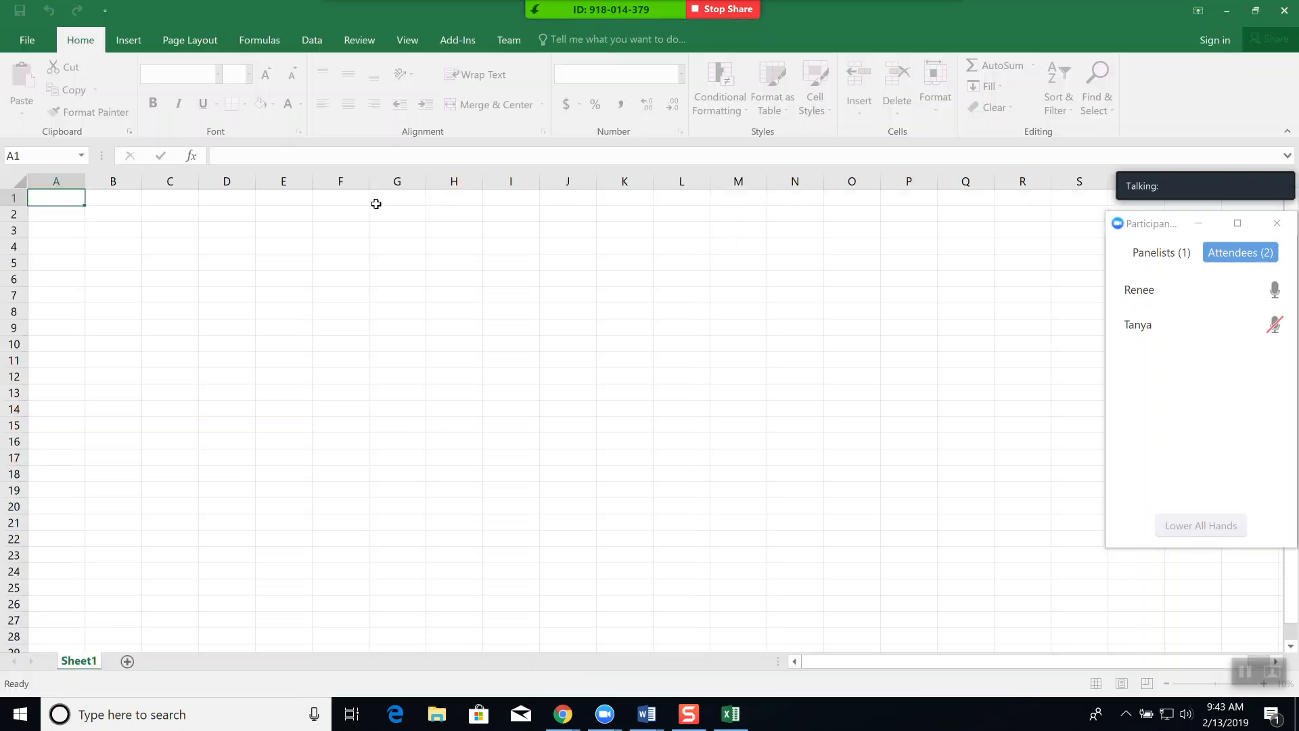
pyautogui.hotkey('ctrl', 'v')
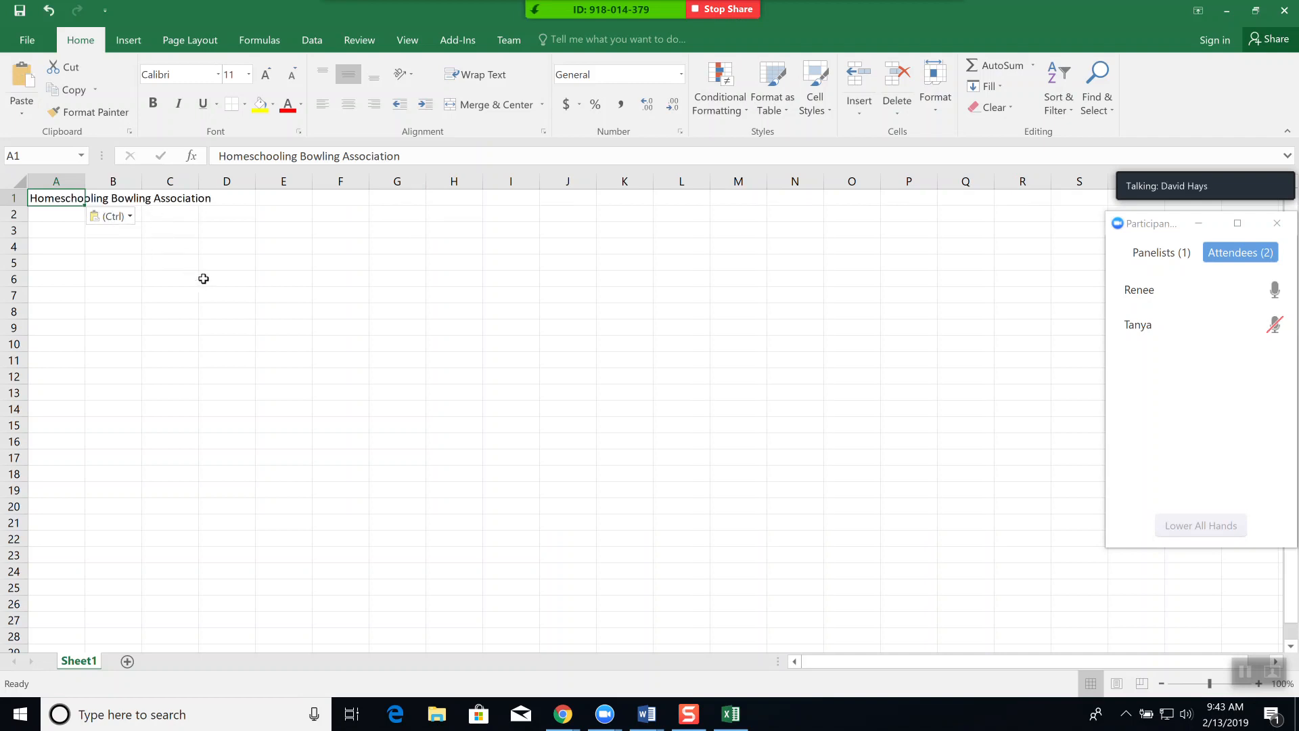
pyautogui.click(277, 275)
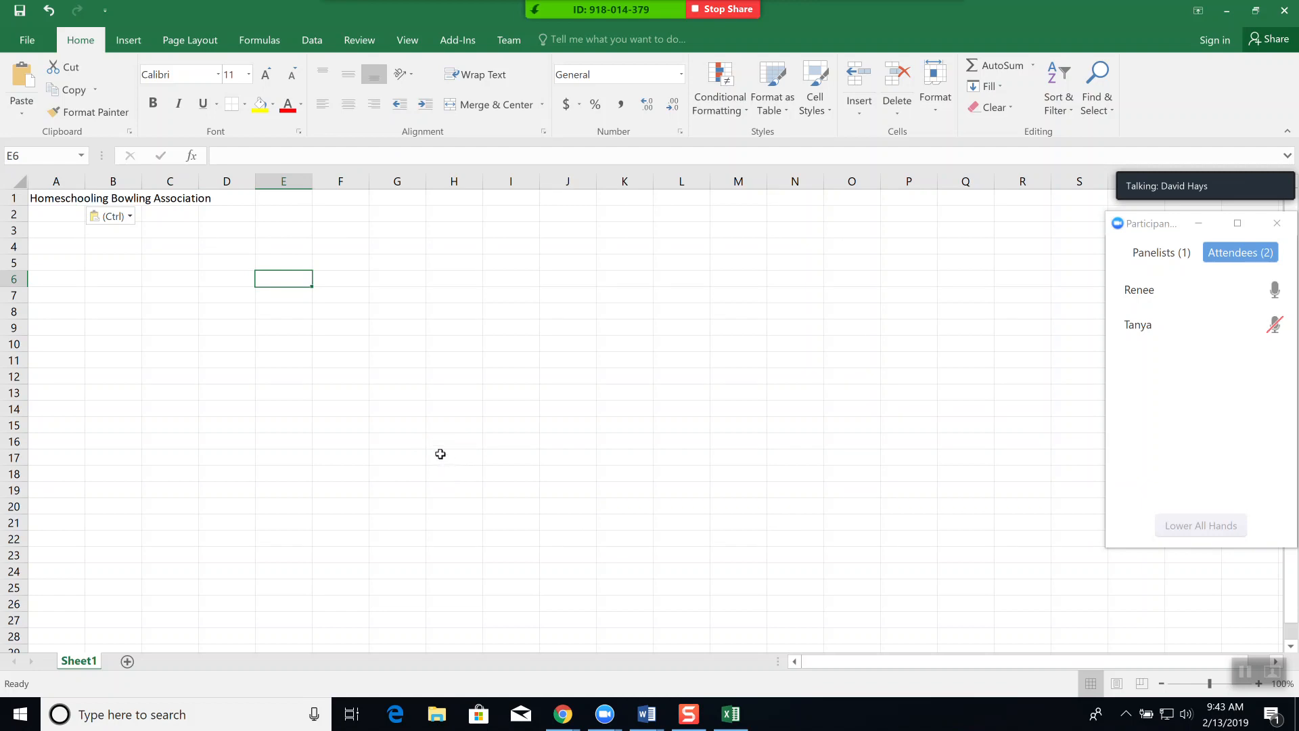
# Switch to Document2 in Word, color the whole "Homeschooling Bowling Association" line red, and copy it
pyautogui.click(647, 714)
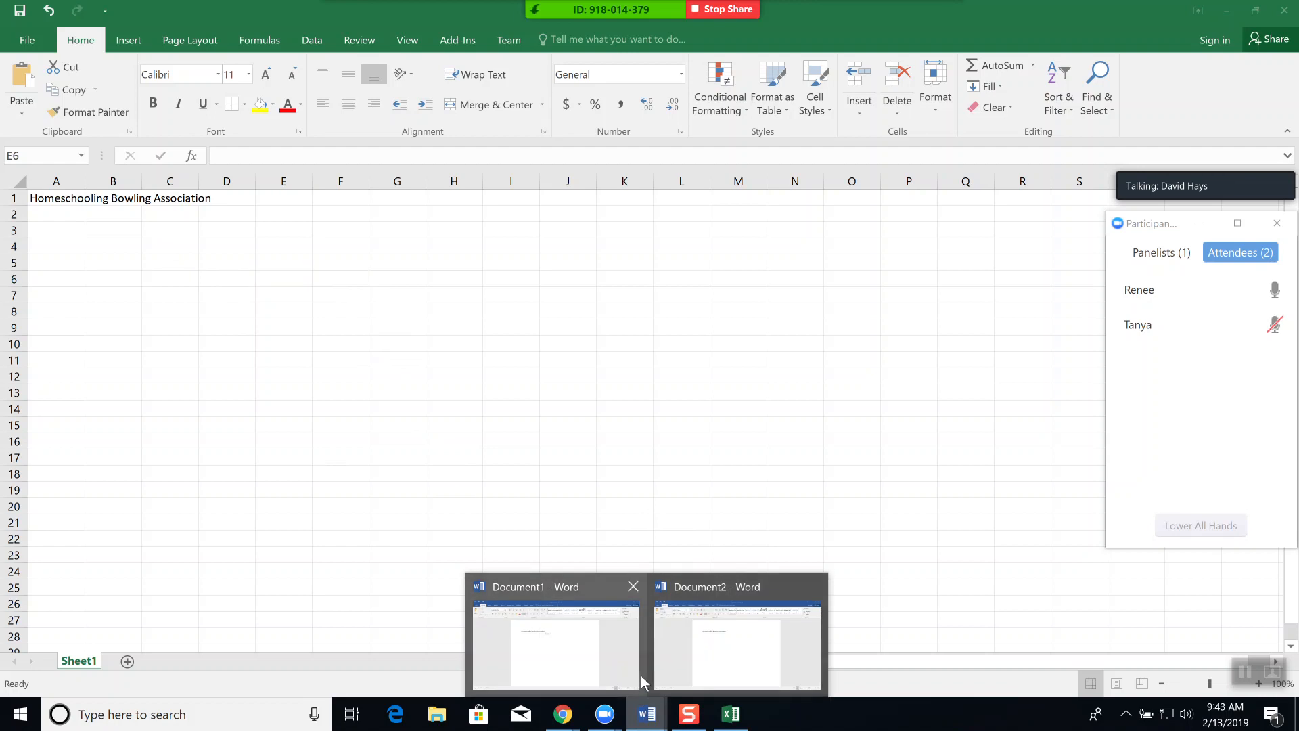
pyautogui.click(716, 646)
pyautogui.hotkey('ctrl', 'a')
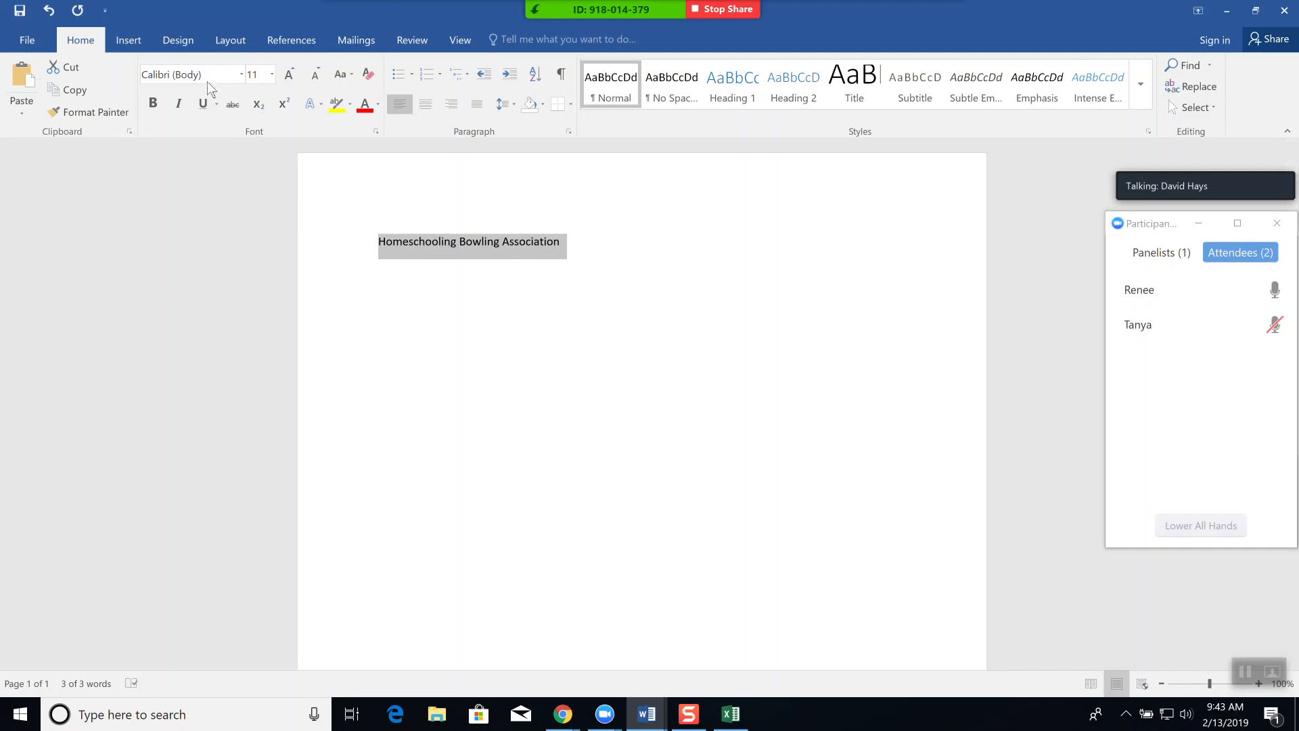
pyautogui.click(364, 107)
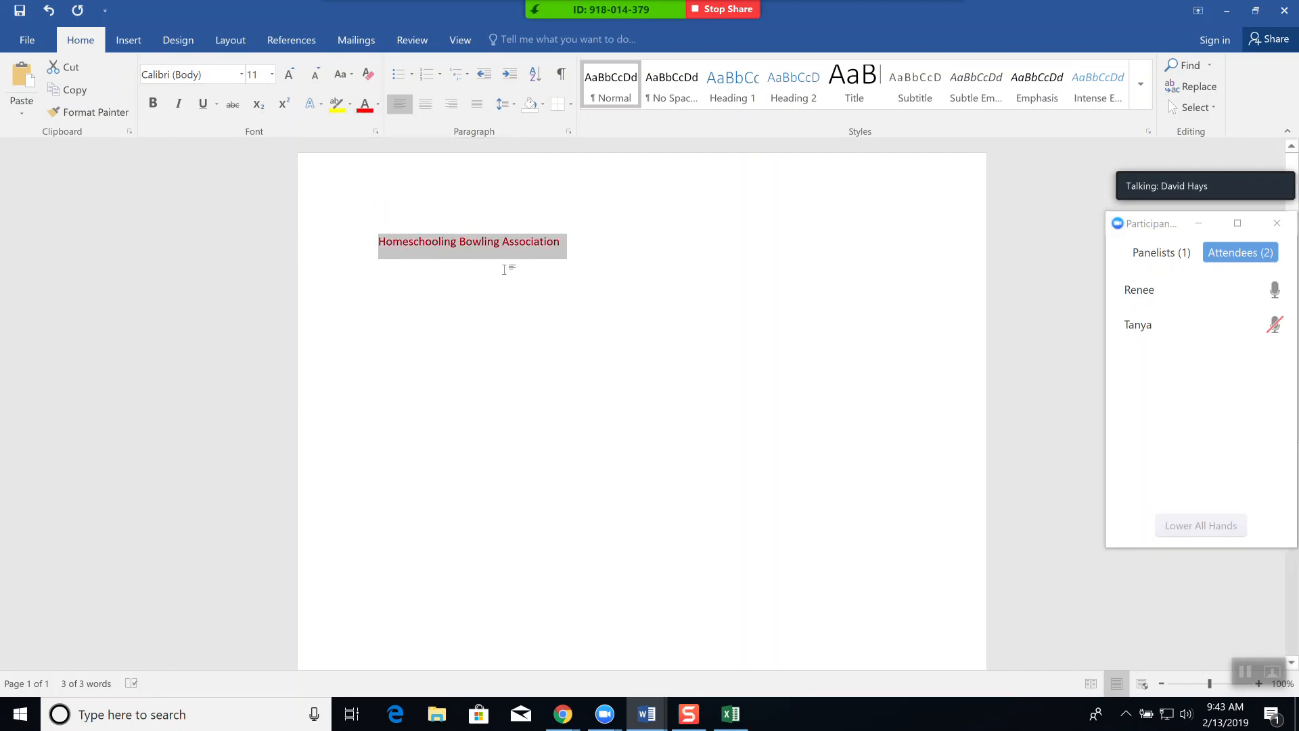
pyautogui.click(76, 91)
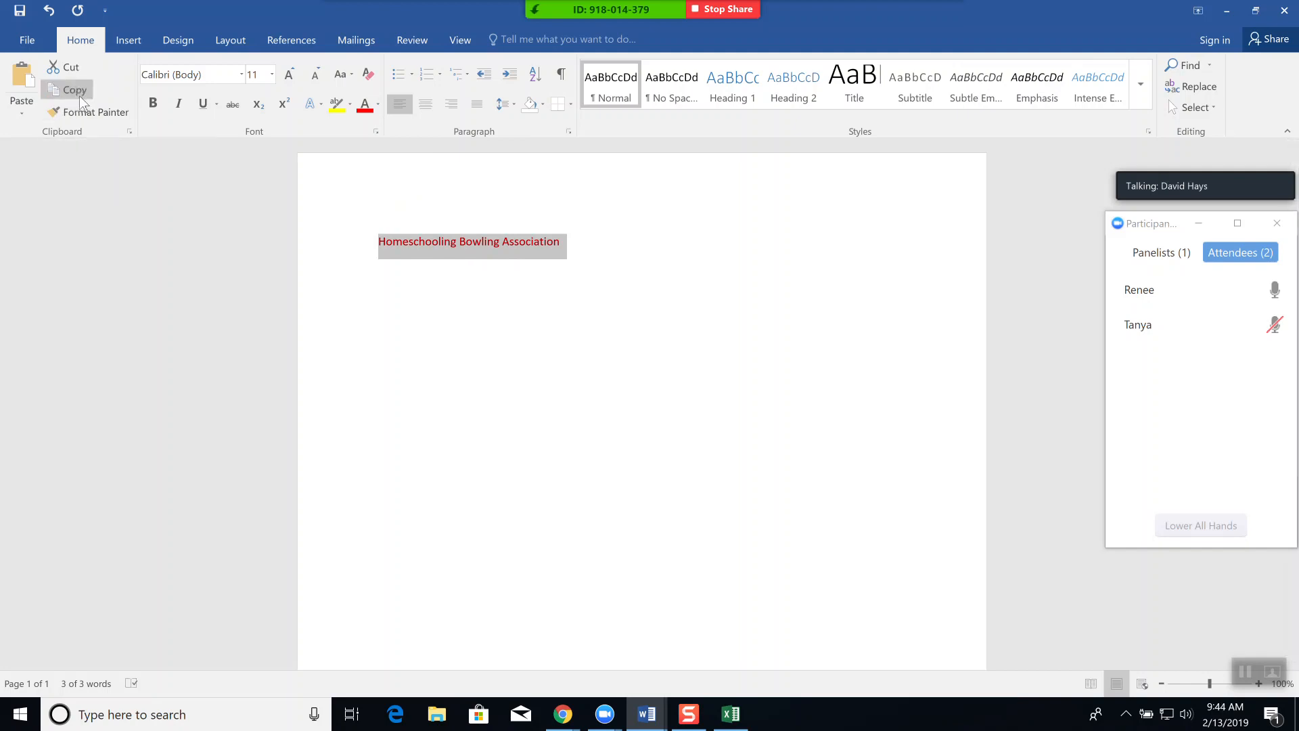
# Switch to Document1 and paste the copied red line below the black one
pyautogui.click(653, 719)
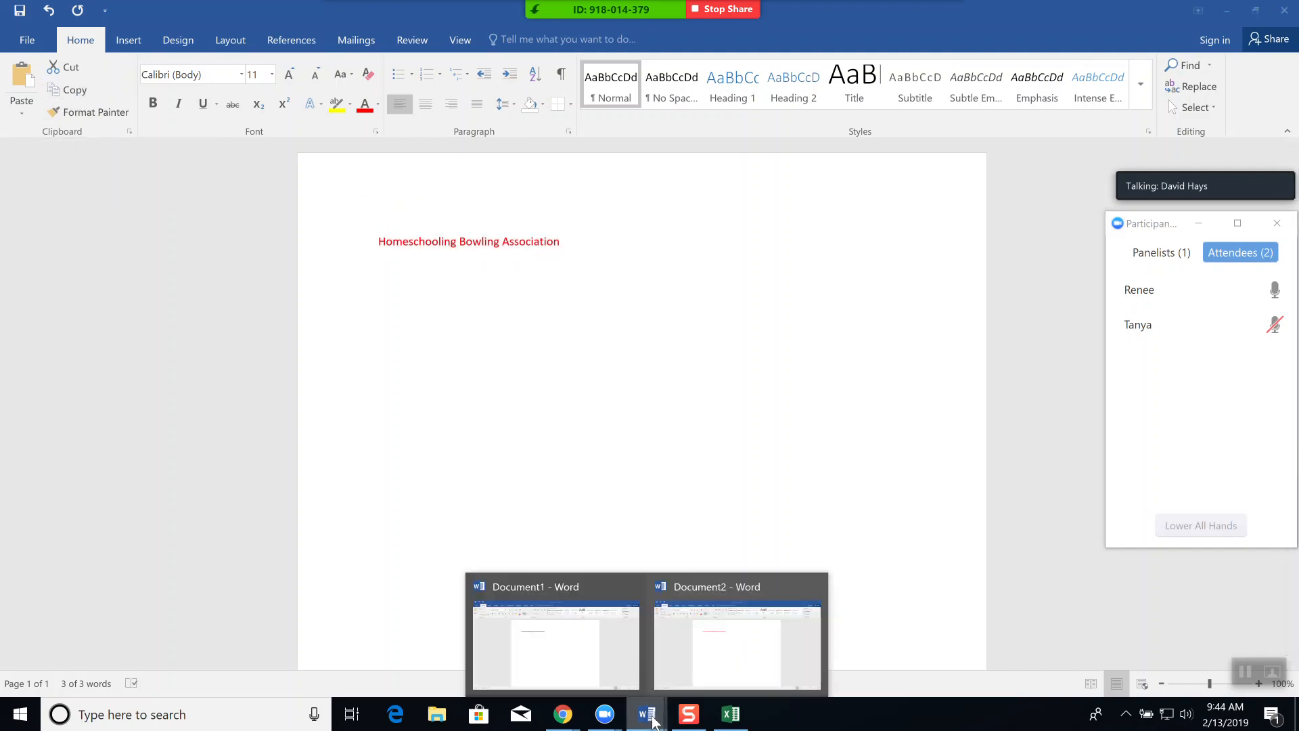
pyautogui.click(602, 645)
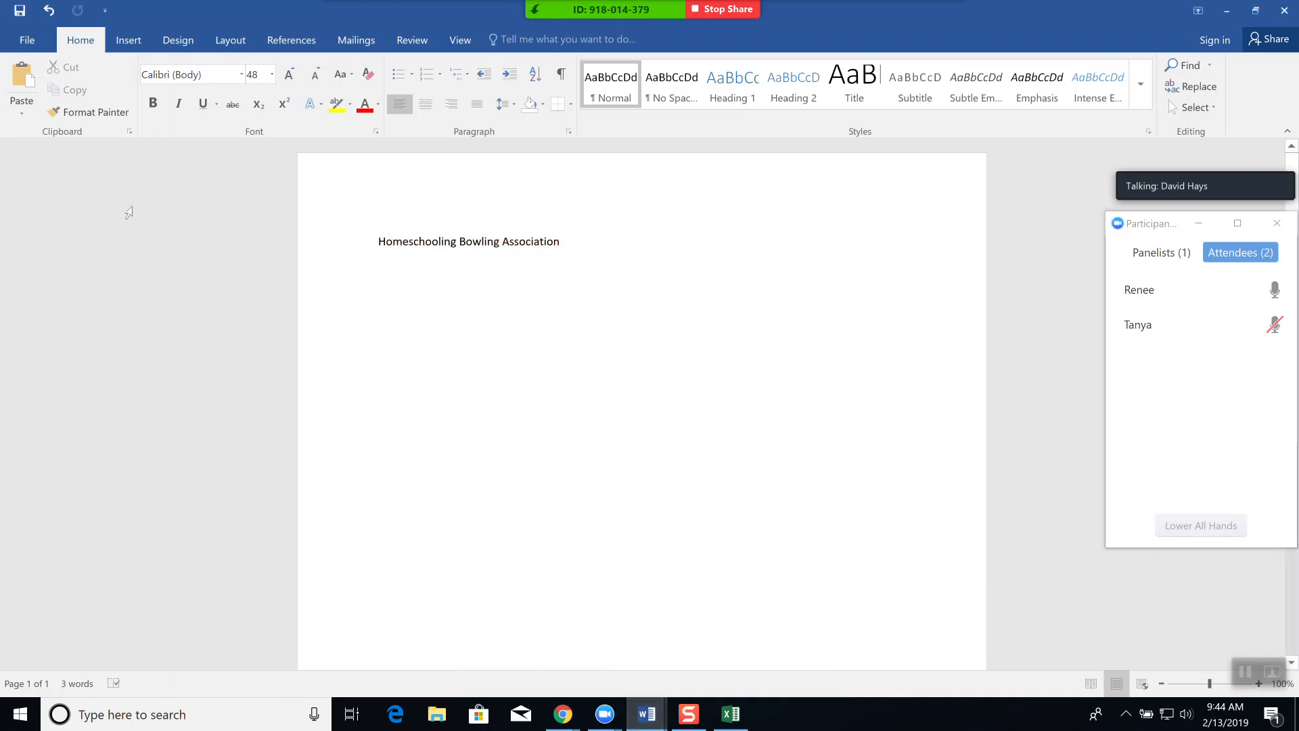
pyautogui.click(23, 78)
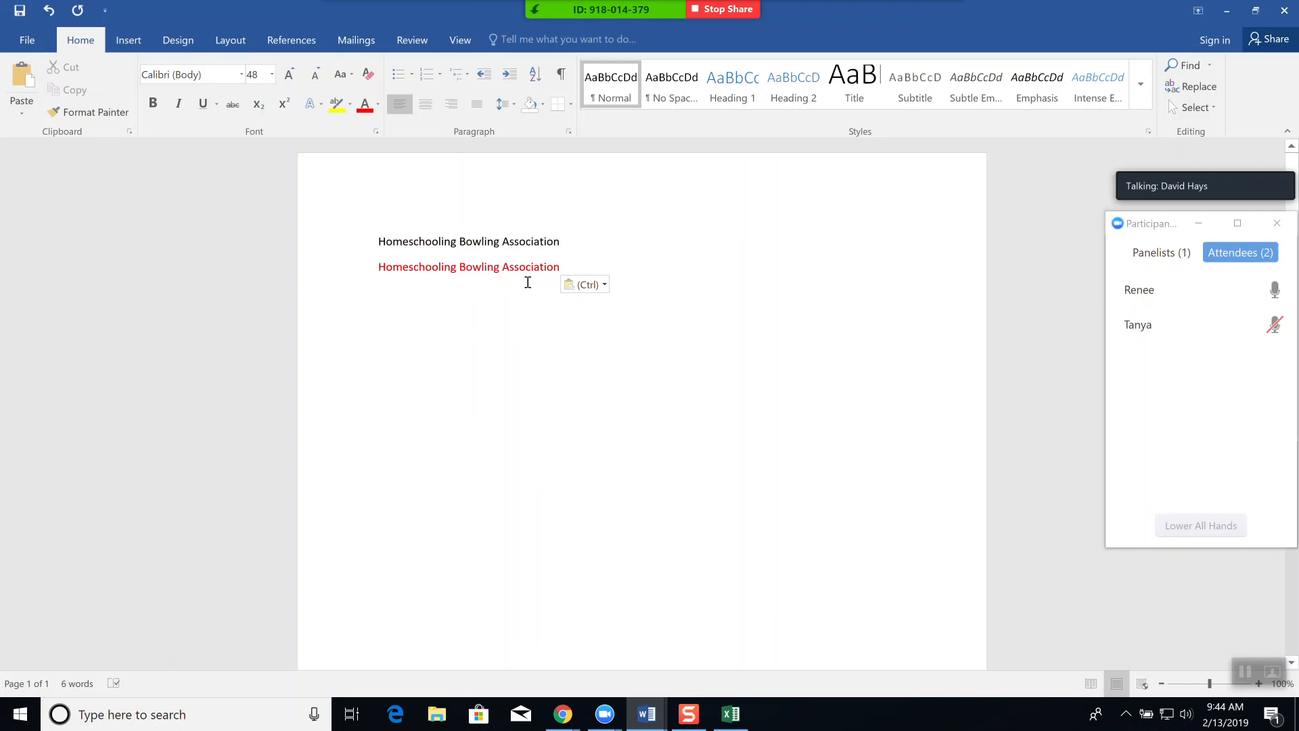
# Examine the Paste Special formats offered for the copied line, including Unformatted Text, Formatted Text (RTF), Microsoft Word Document Object and HTML Format
pyautogui.click(23, 114)
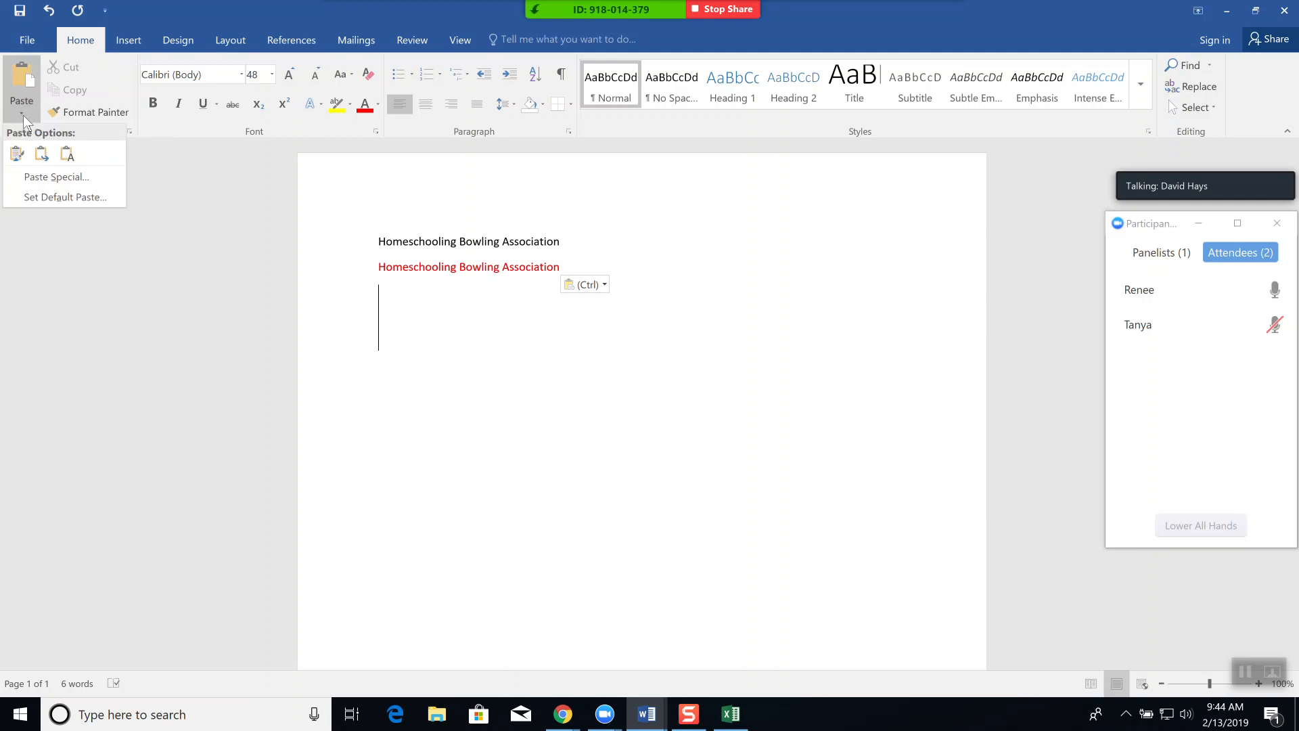
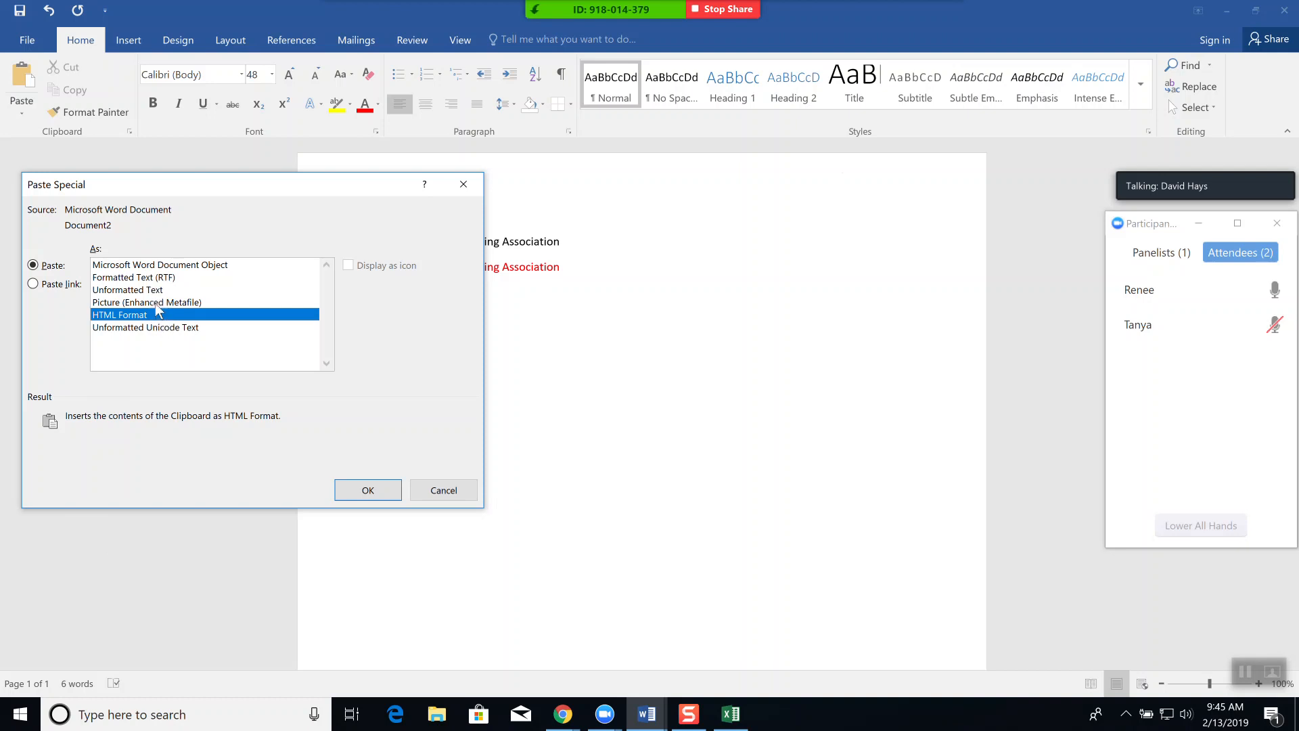
pyautogui.click(153, 290)
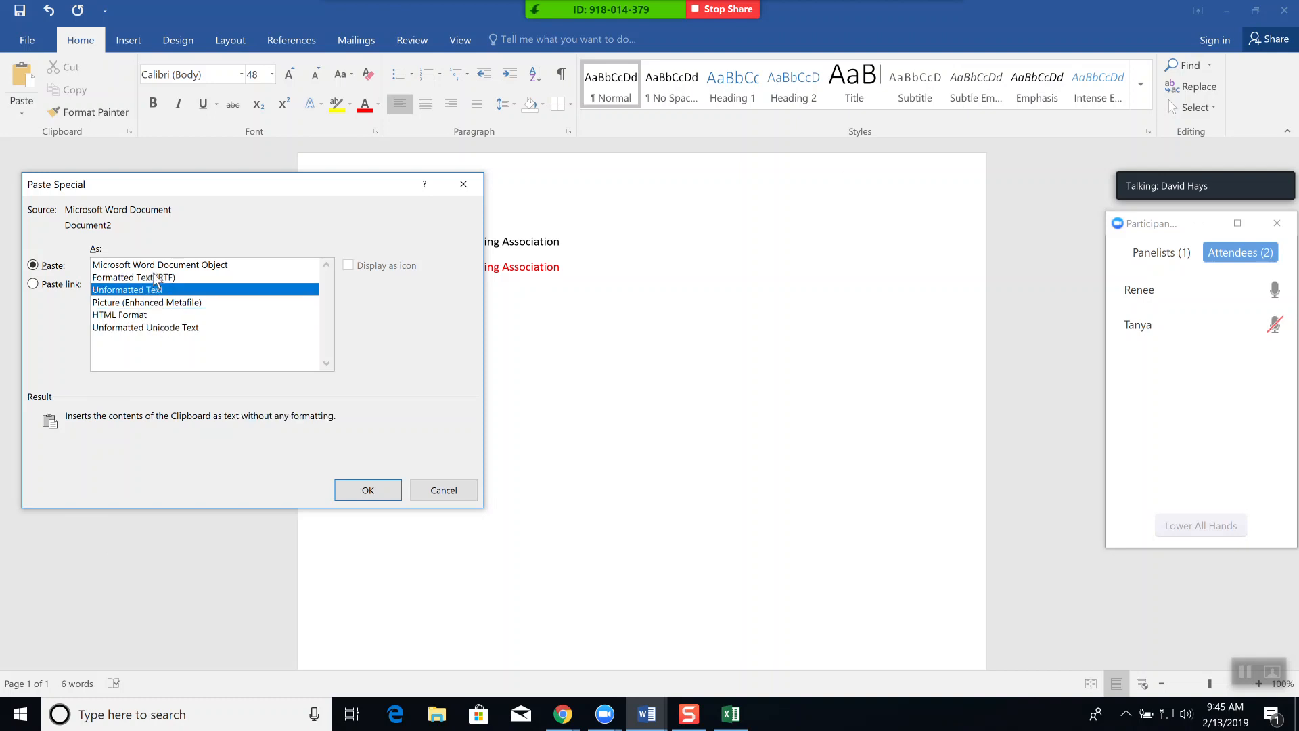
pyautogui.click(157, 278)
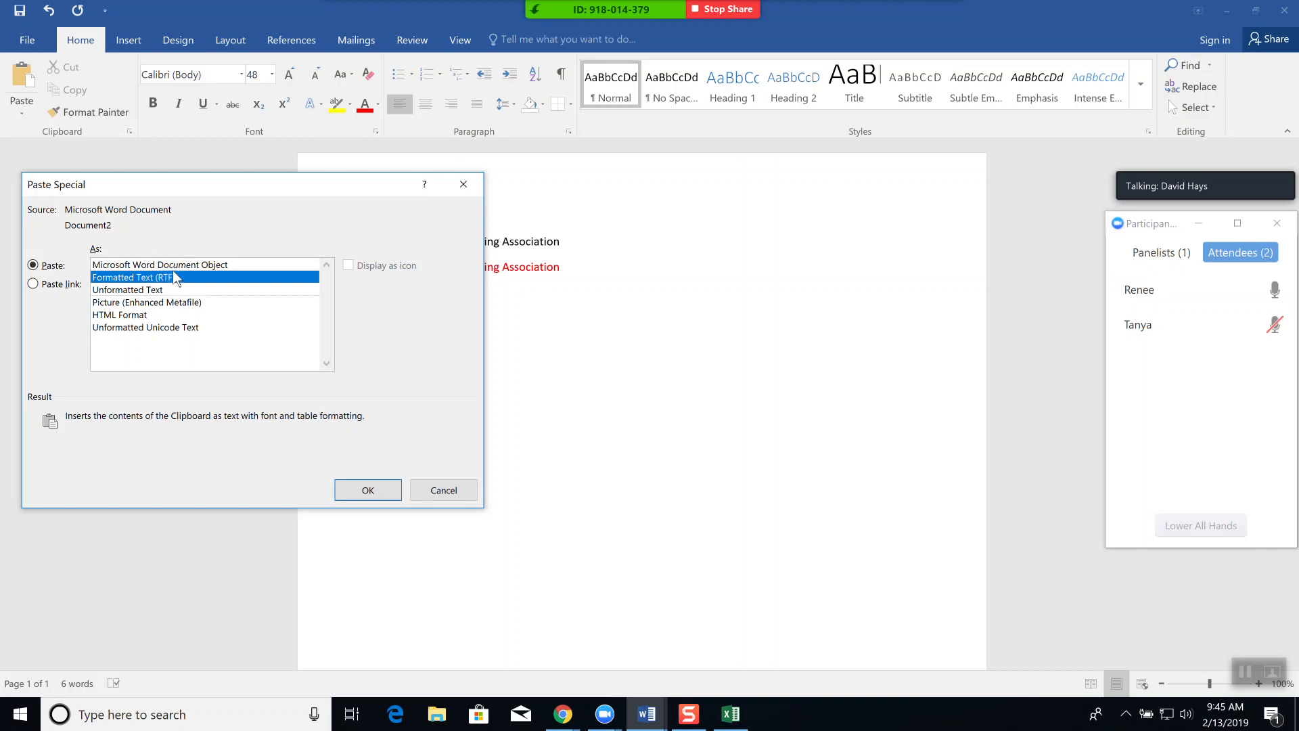
pyautogui.click(185, 265)
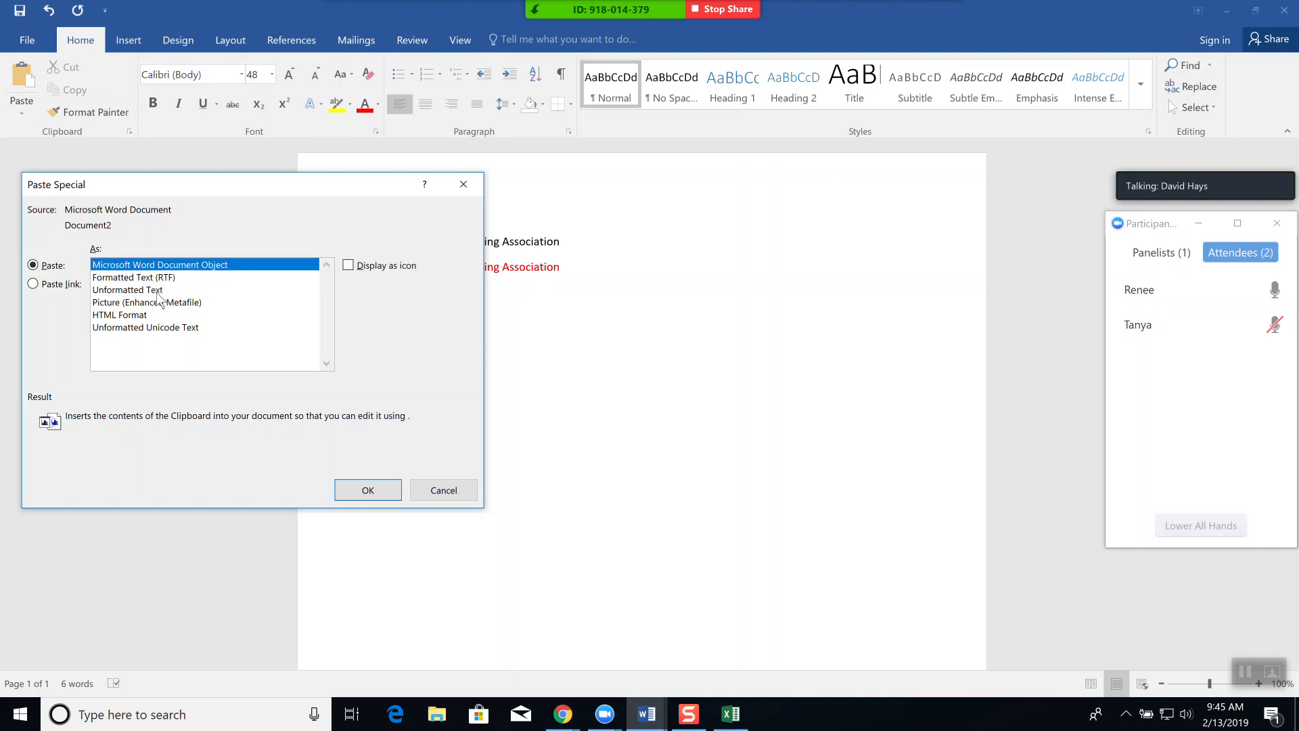
pyautogui.click(126, 314)
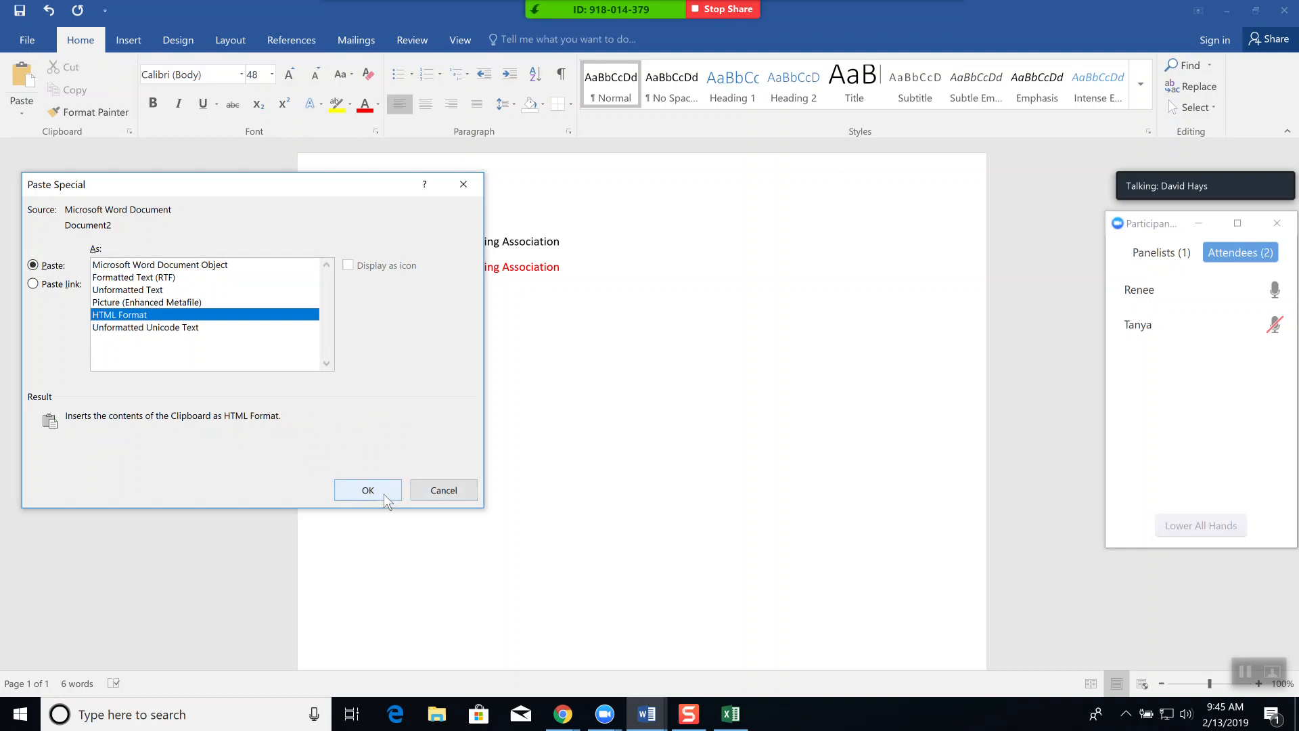
pyautogui.click(444, 490)
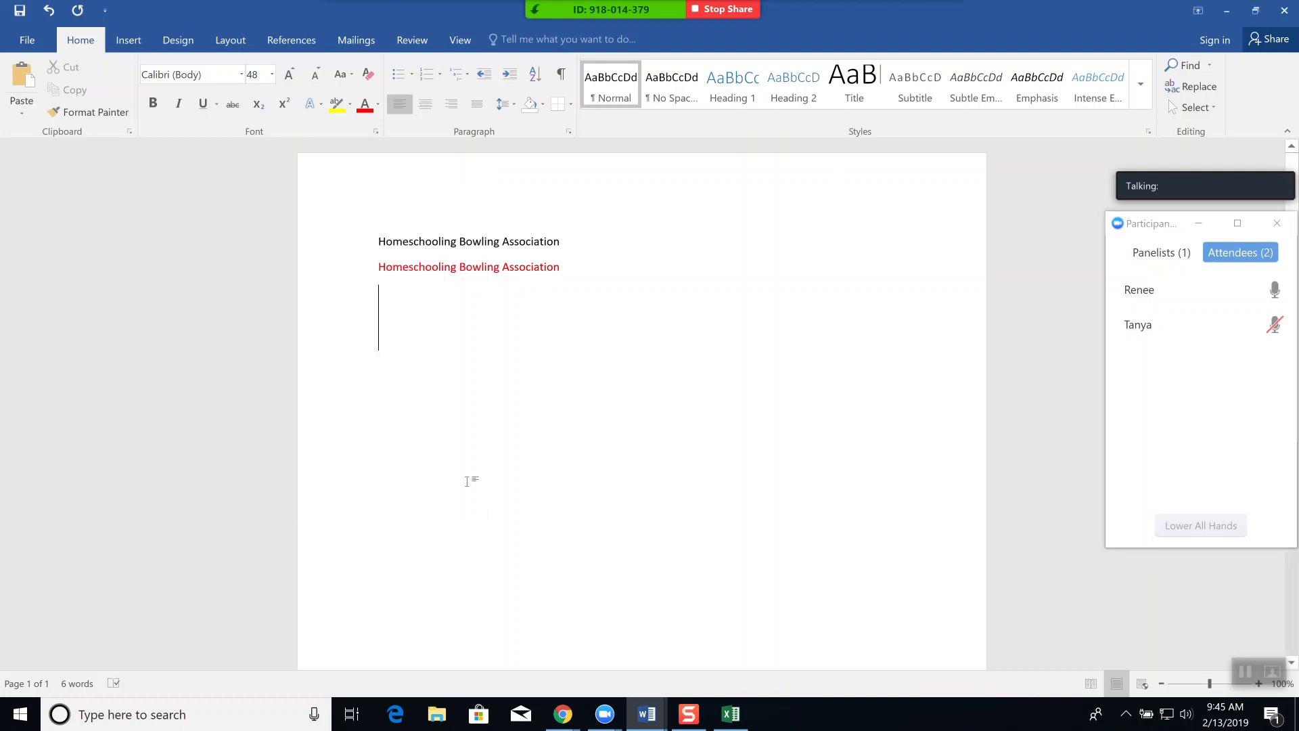
# Cut the red "Homeschooling Bowling Association" line from Document2 and paste it below the existing red line in Document1
pyautogui.click(648, 719)
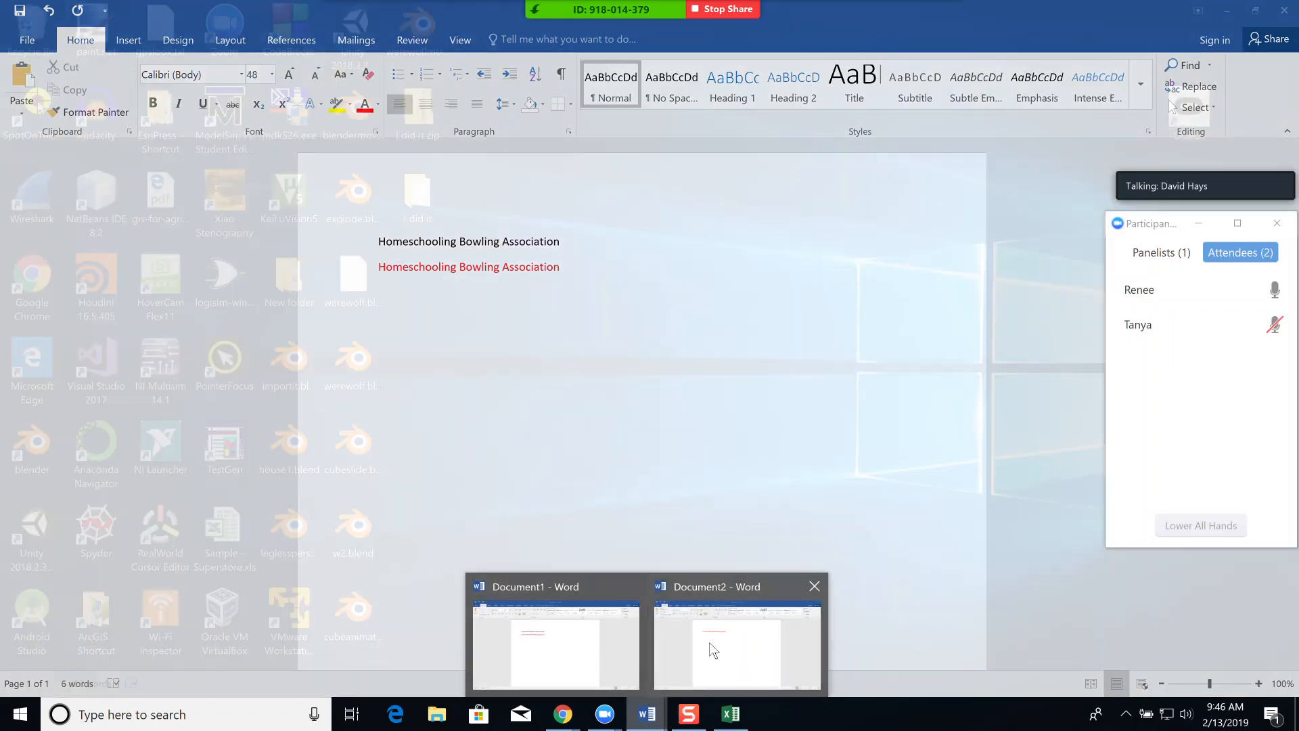
pyautogui.click(708, 651)
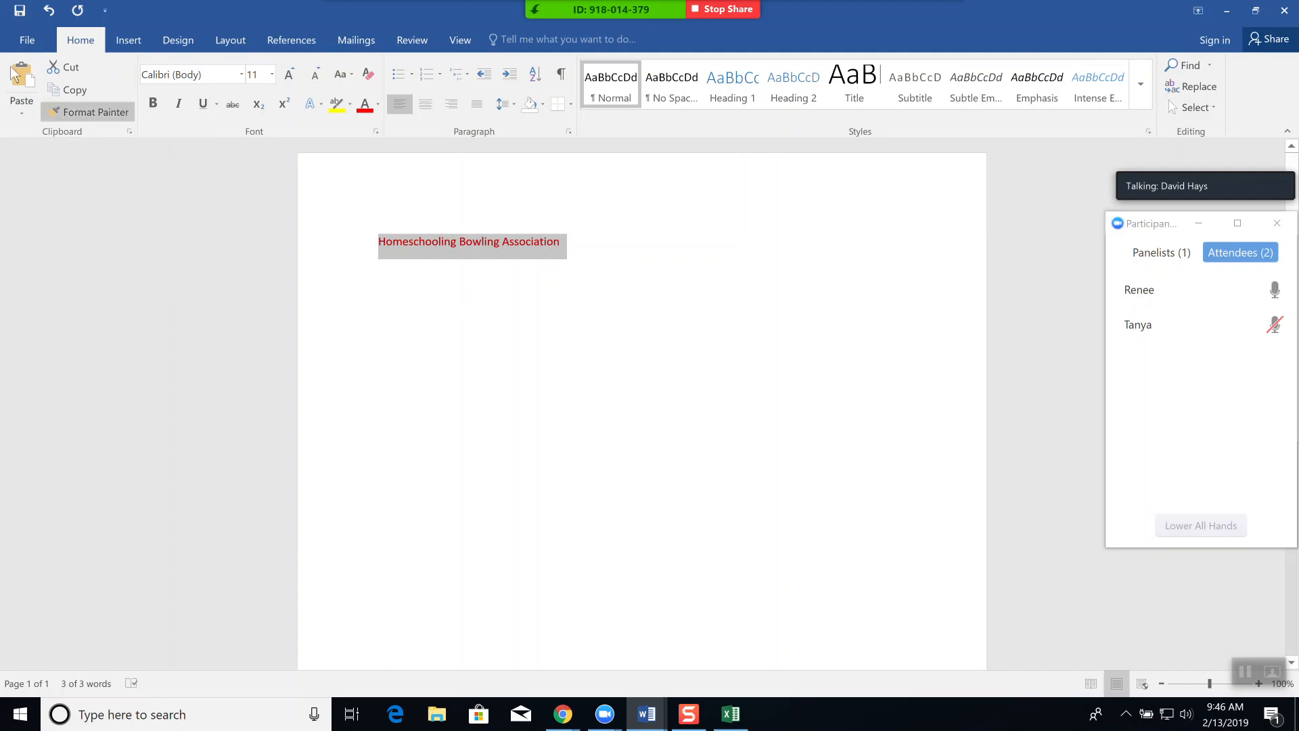
pyautogui.click(72, 66)
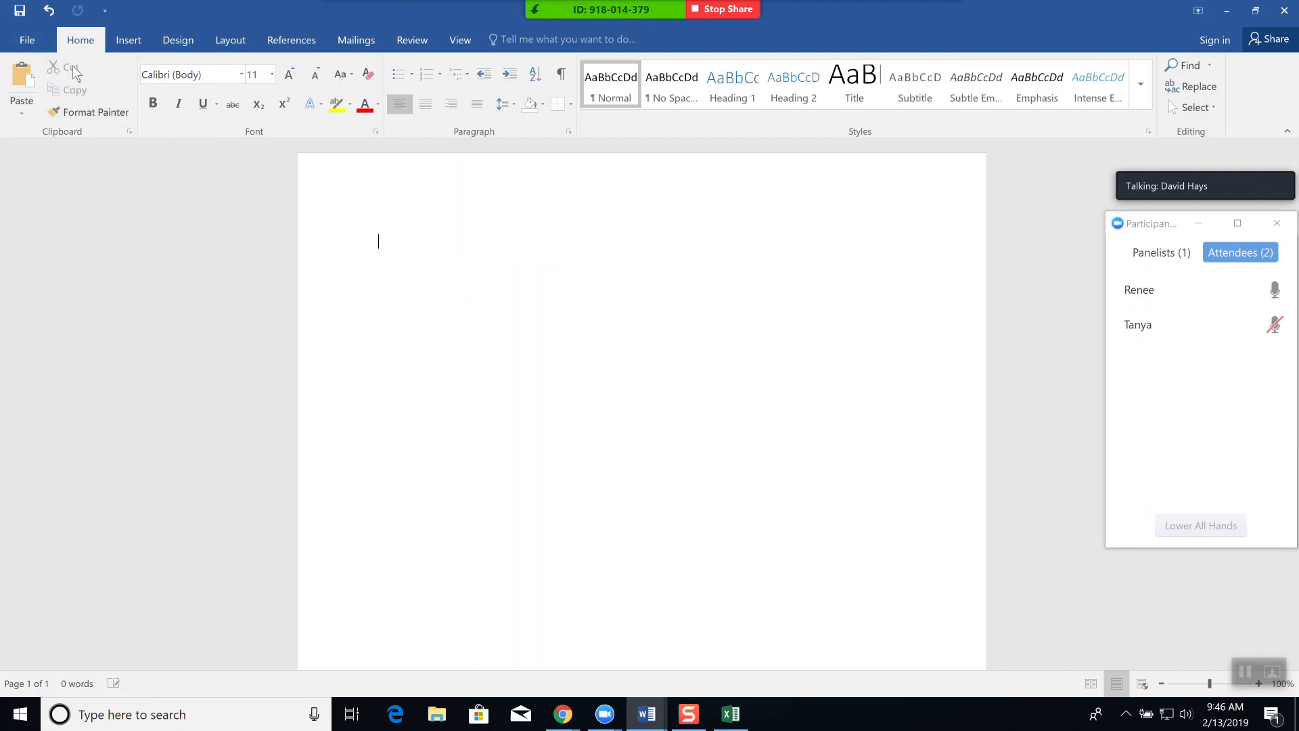
pyautogui.click(648, 716)
pyautogui.click(606, 670)
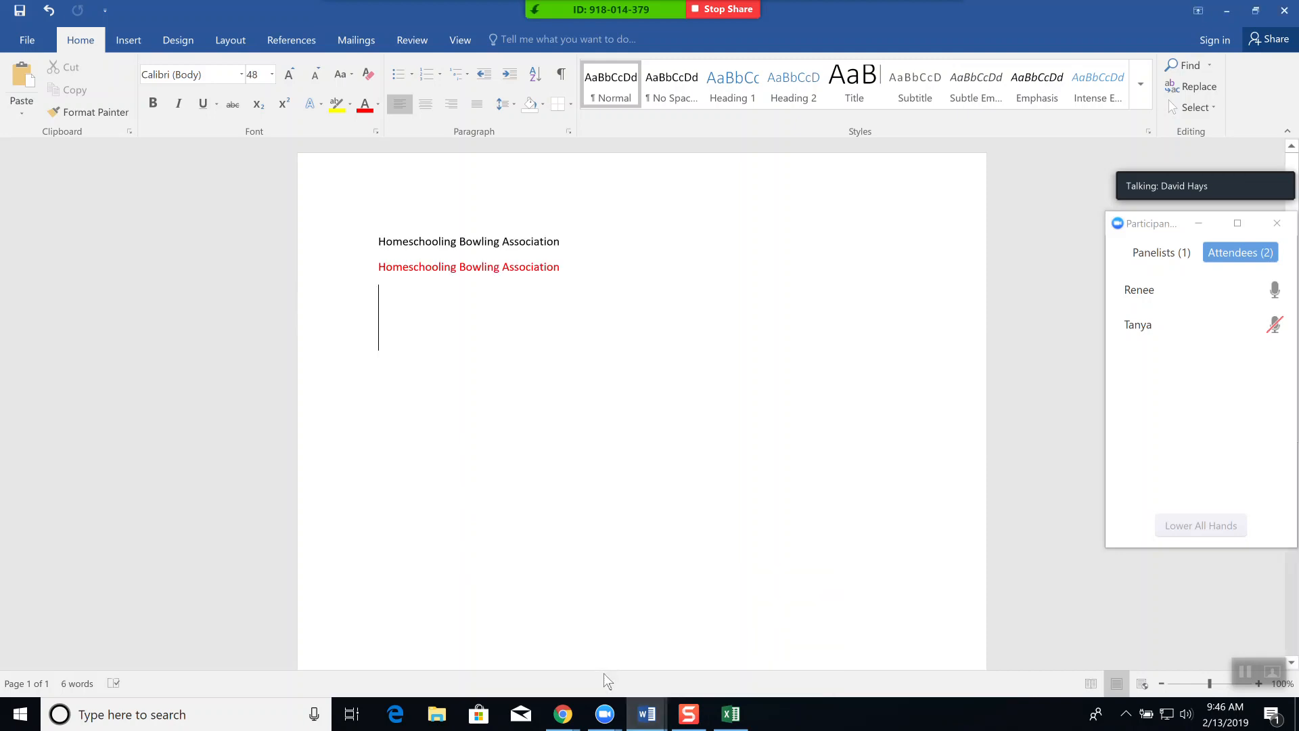
pyautogui.click(18, 82)
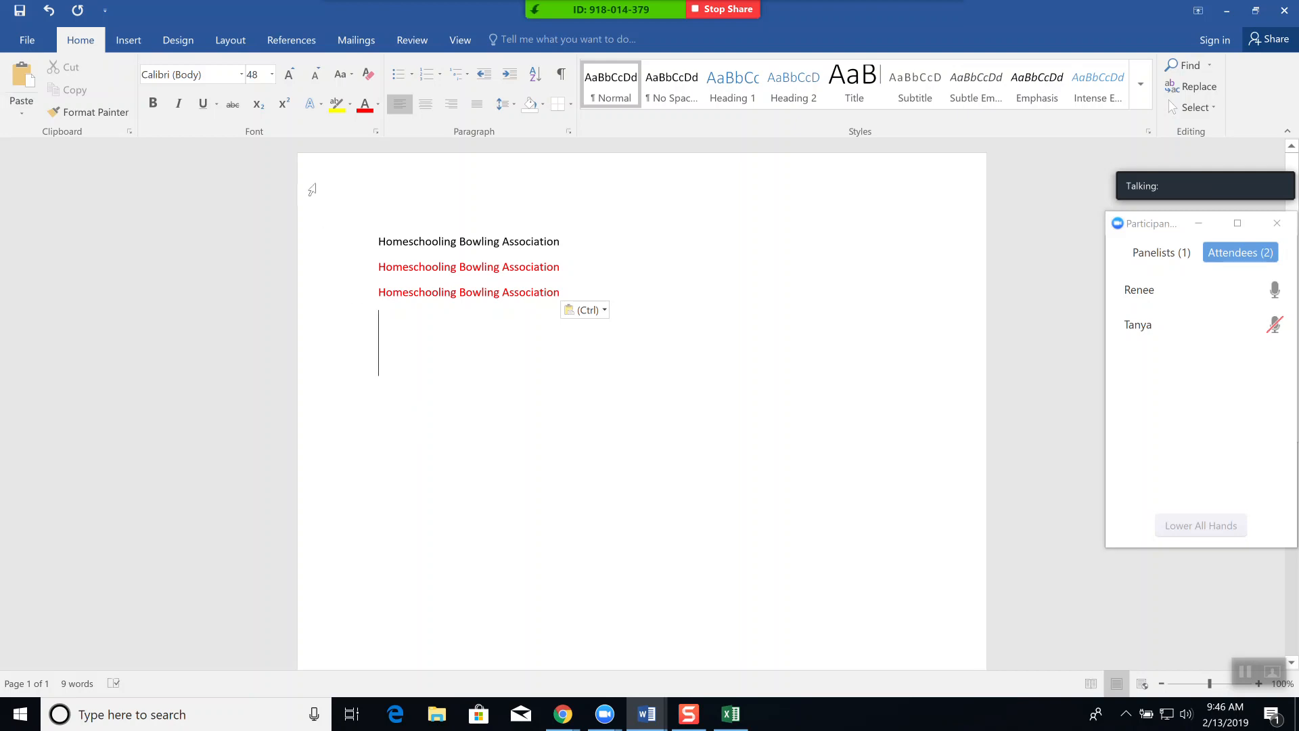
# Set the font size of the third "Homeschooling Bowling Association" line to 10
pyautogui.moveTo(375, 299); pyautogui.dragTo(477, 470)
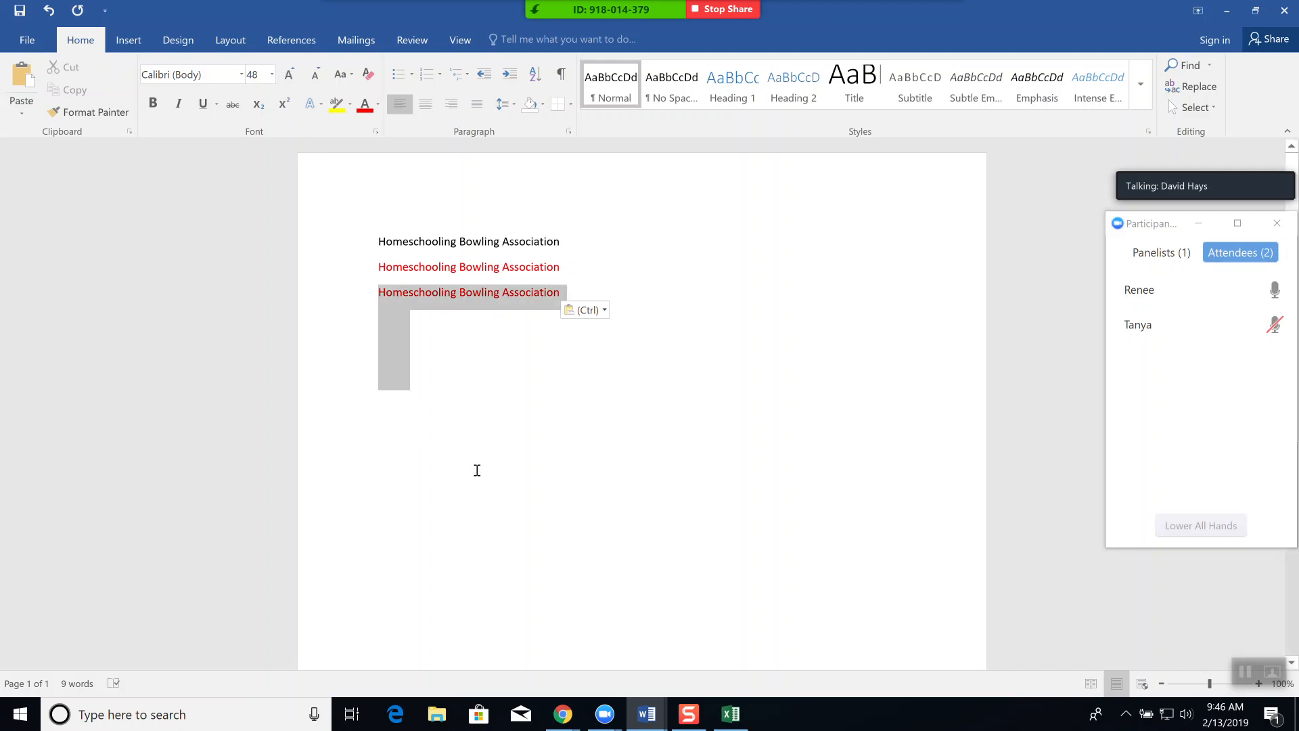
pyautogui.click(272, 74)
pyautogui.click(253, 124)
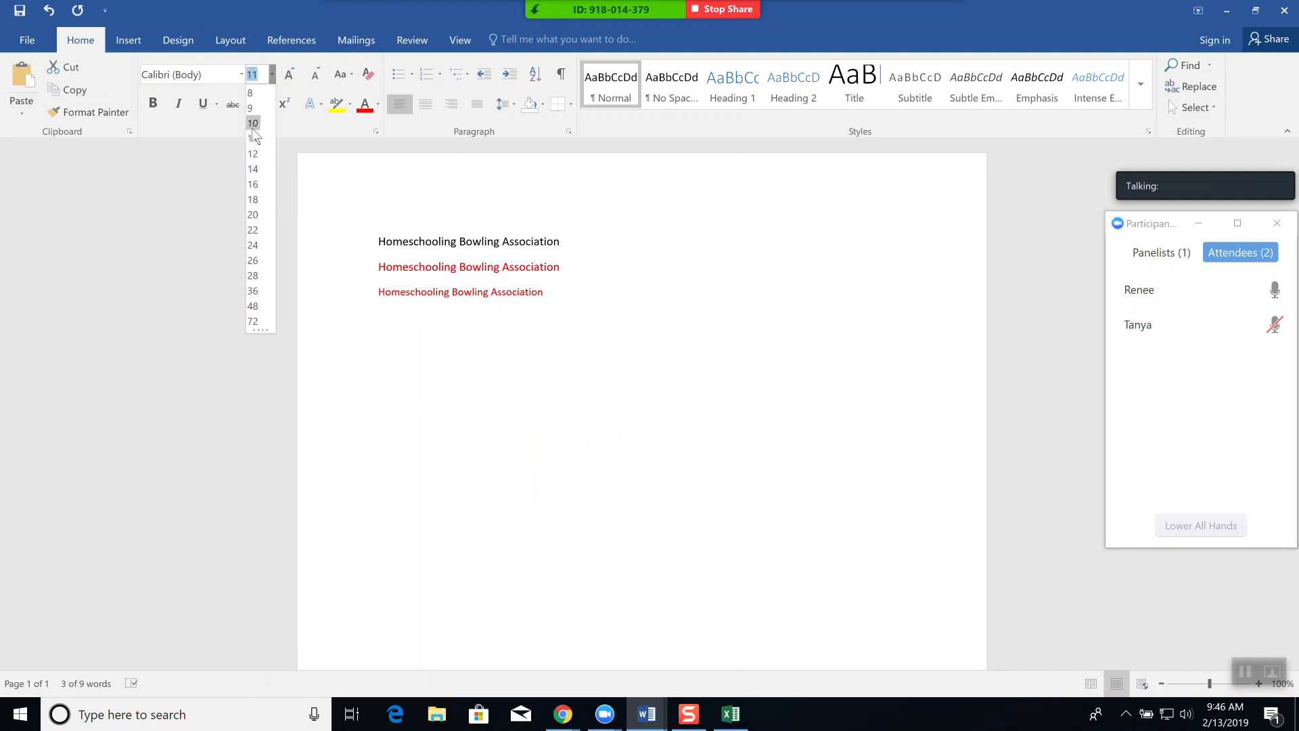
# Add the lines "Student01", "Student02" and "Student03" below the last red line
pyautogui.click(448, 324)
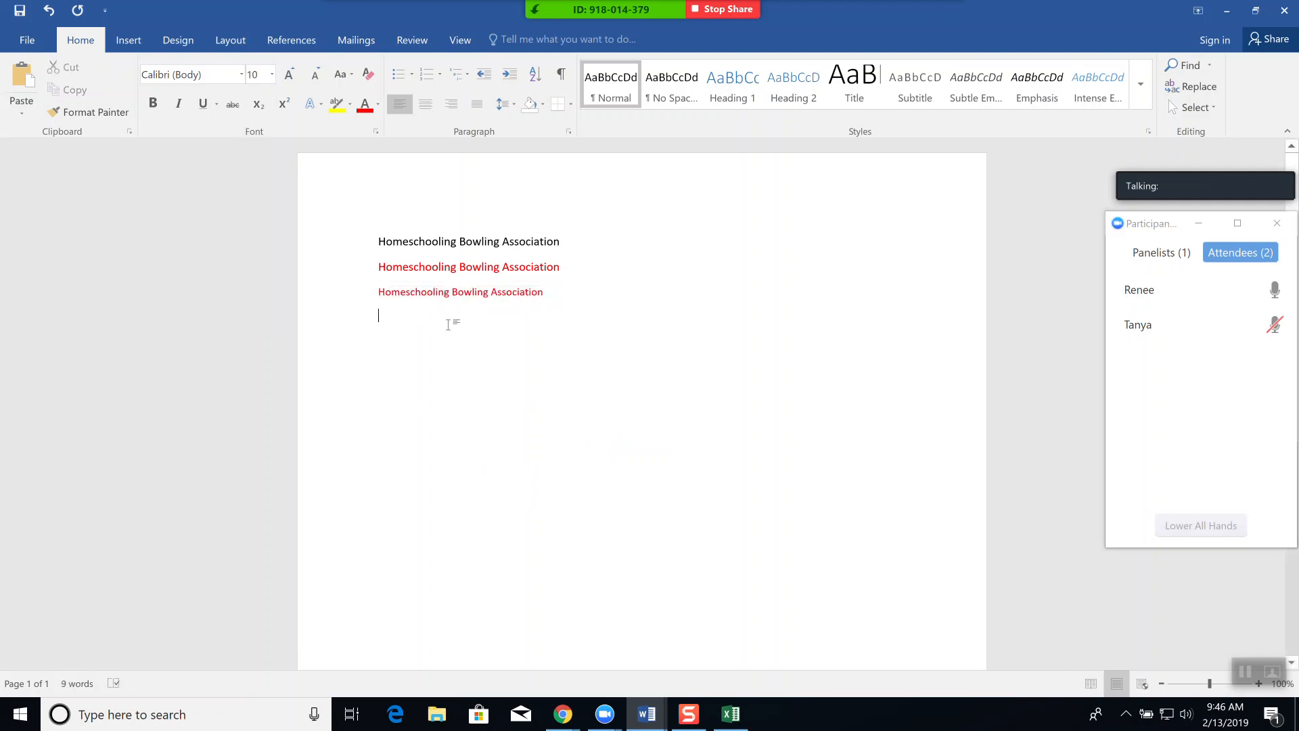
pyautogui.write('Student01 ')
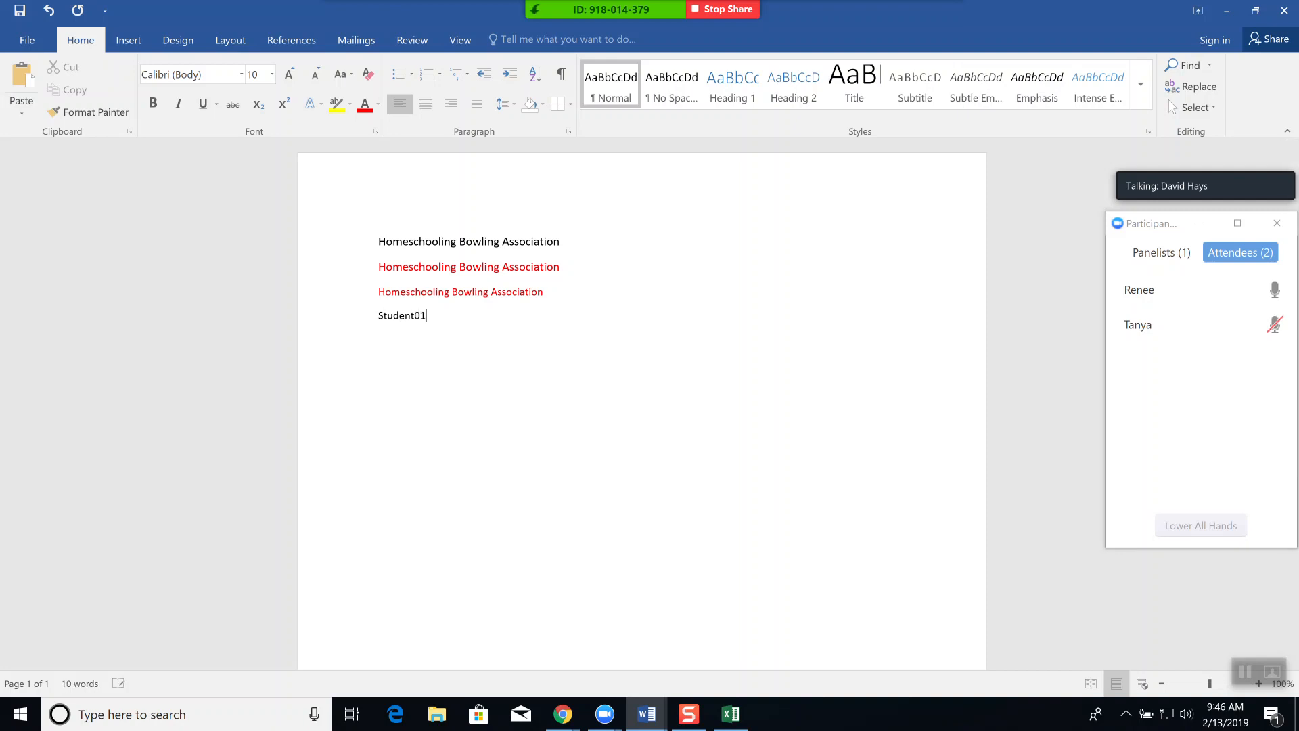
pyautogui.write('Studen')
pyautogui.write('t02 S')
pyautogui.write('tude')
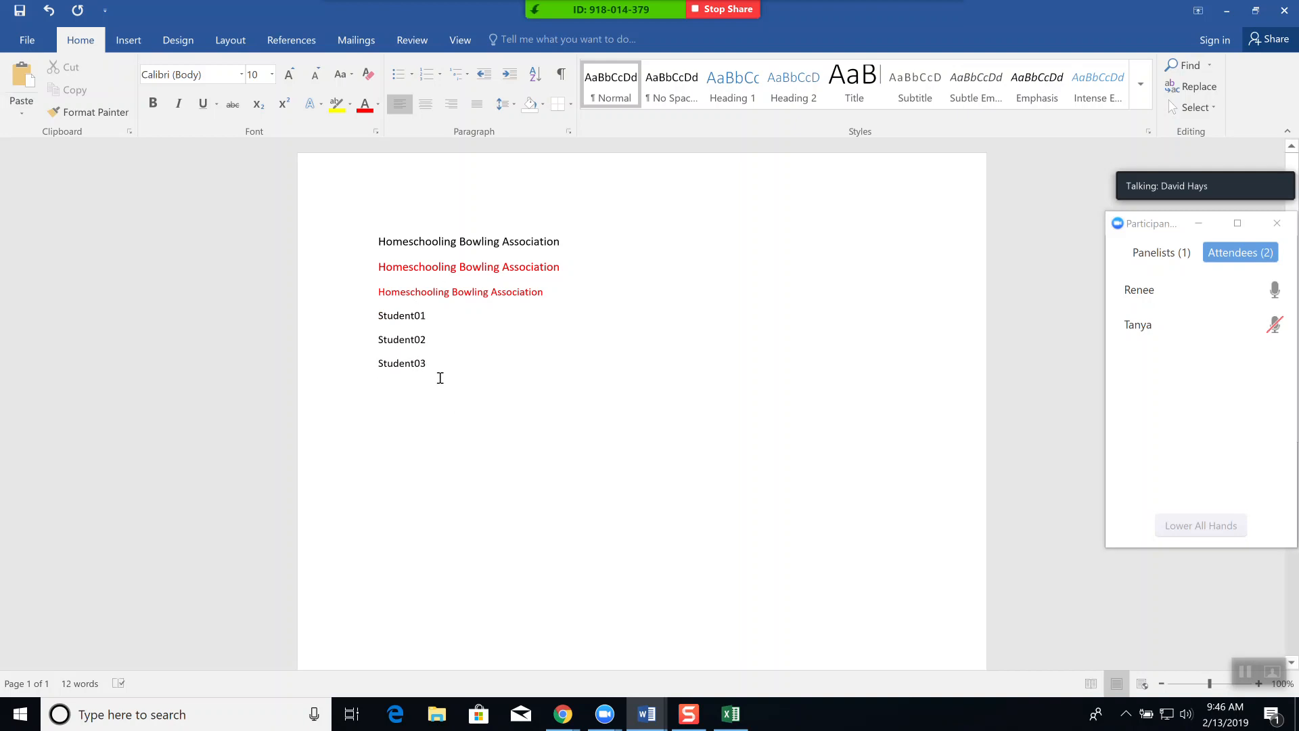
# Copy the "Student03" line and paste it ten times below the original
pyautogui.moveTo(433, 365); pyautogui.dragTo(379, 363)
pyautogui.click(70, 92)
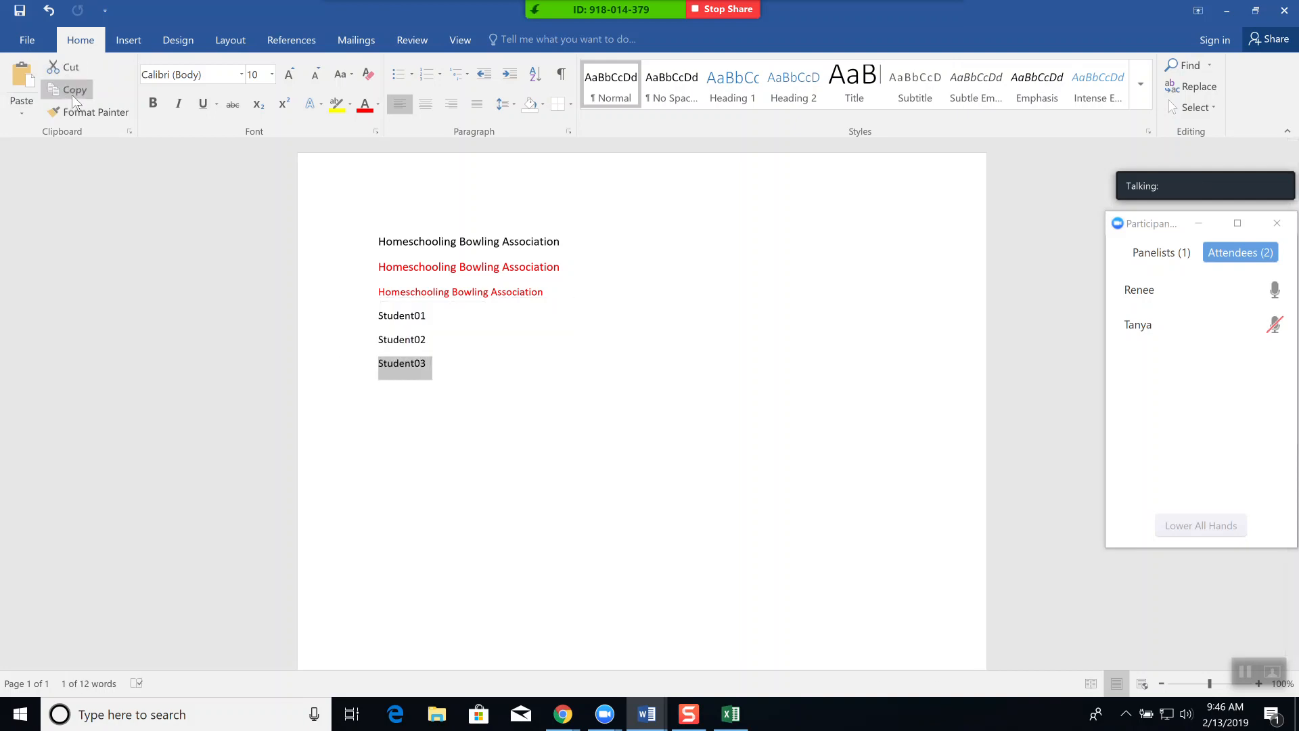
pyautogui.click(390, 392)
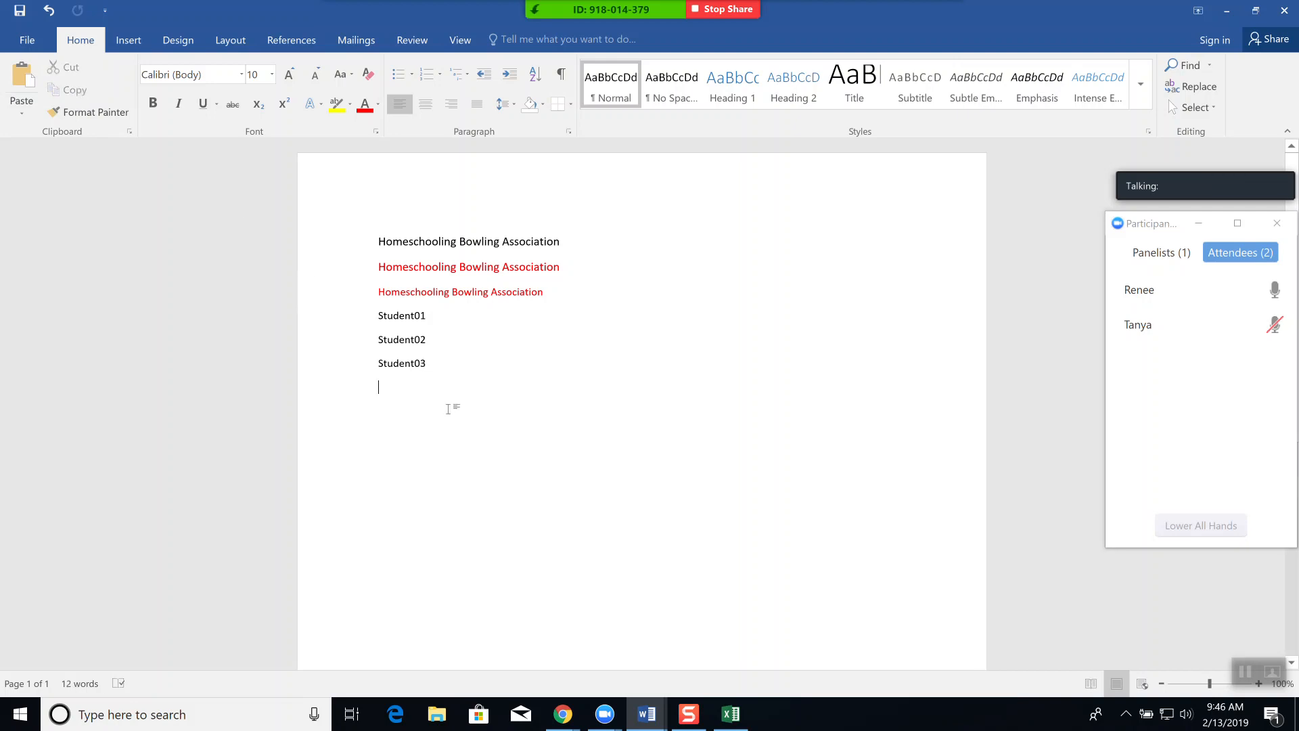
pyautogui.click(16, 79)
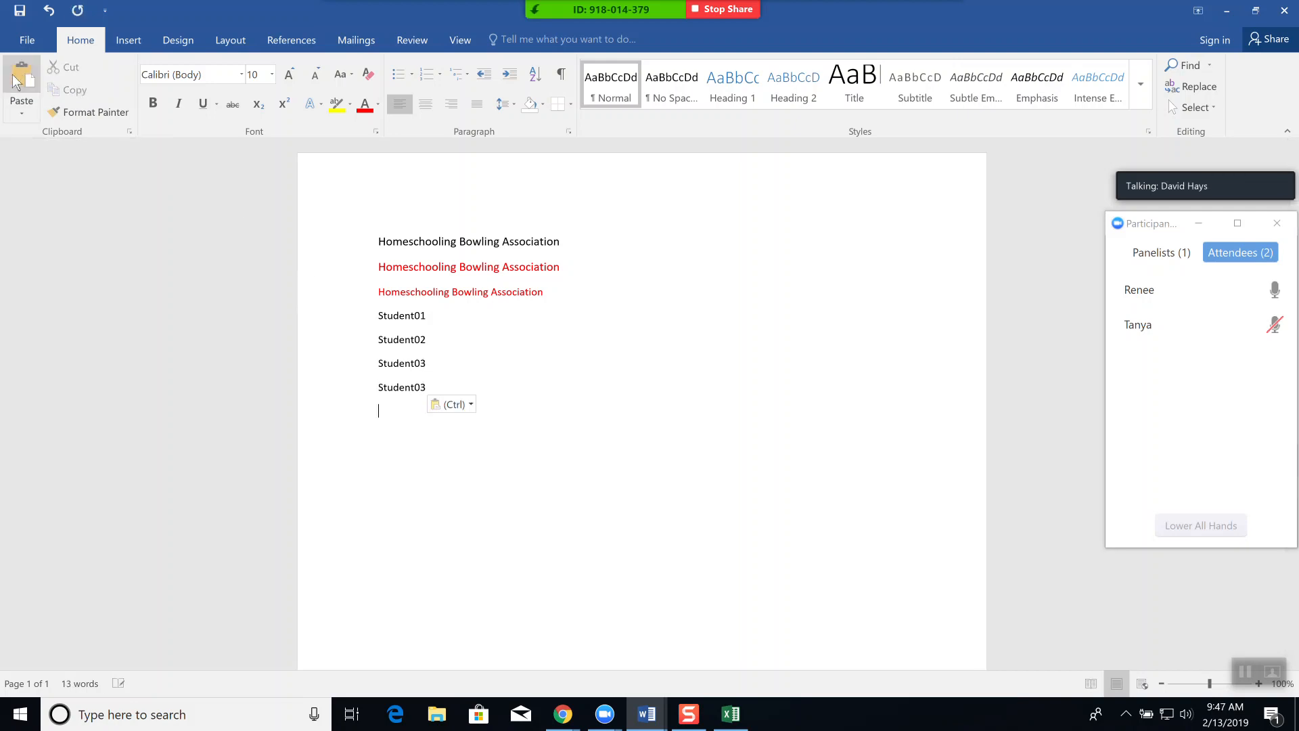
pyautogui.click(17, 79)
pyautogui.click(16, 79)
pyautogui.click(16, 79)
pyautogui.click(17, 79)
pyautogui.click(16, 78)
pyautogui.click(16, 79)
pyautogui.click(16, 79)
pyautogui.click(16, 79)
pyautogui.click(16, 78)
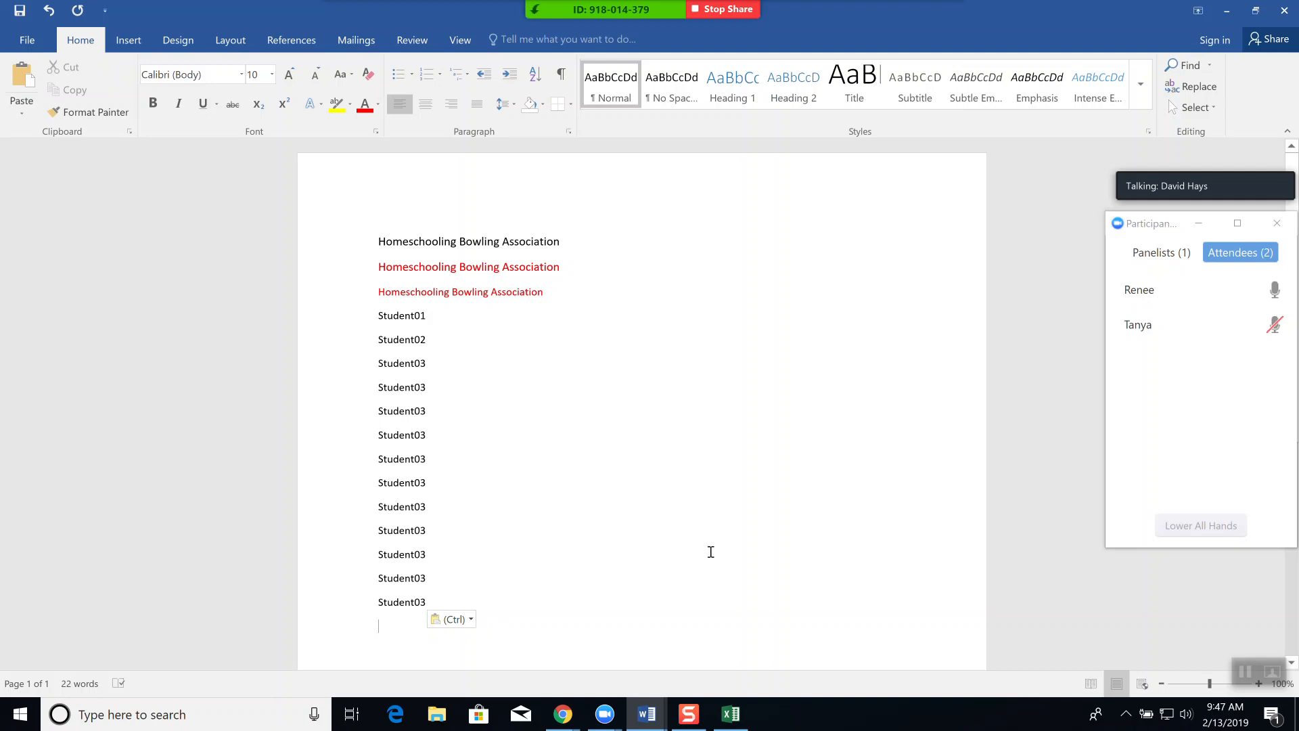
# Replace all lines above the last "Student03" in Document1 with a greeting line of "Hello", the recipient's first name and a comma
pyautogui.moveTo(647, 714)
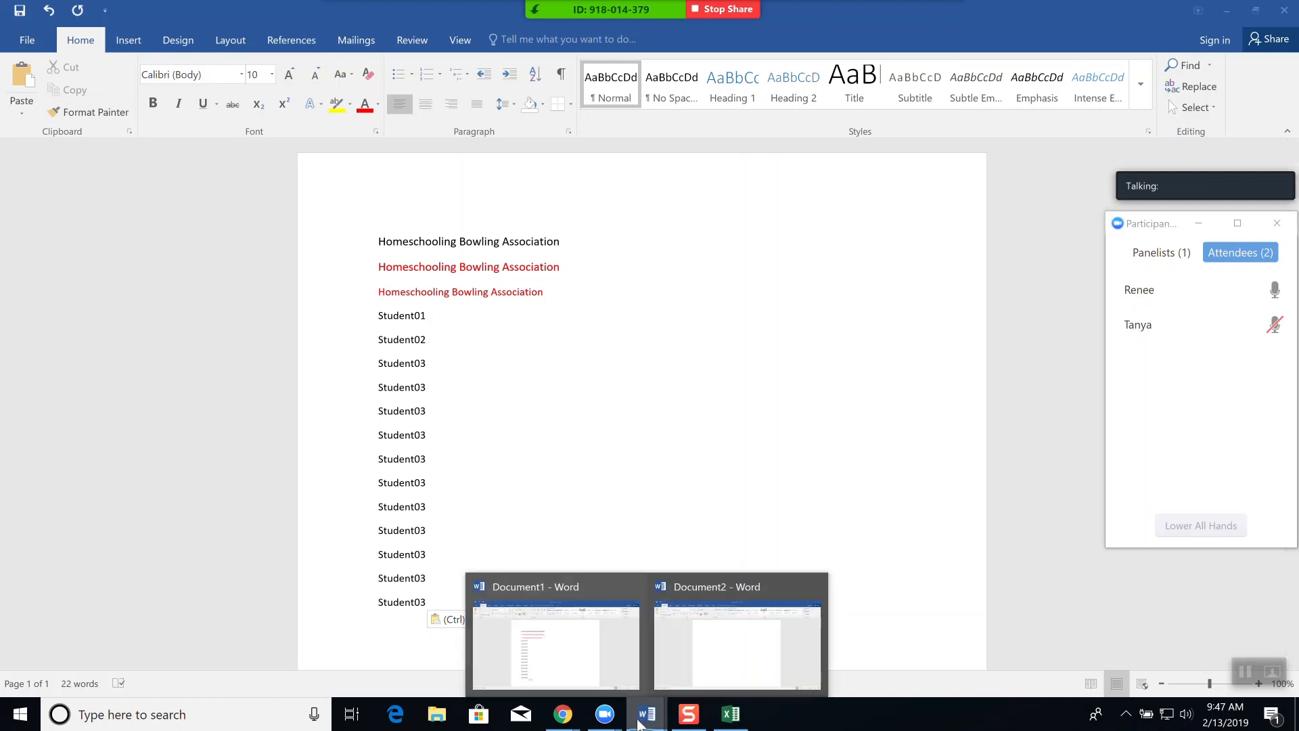
pyautogui.click(583, 649)
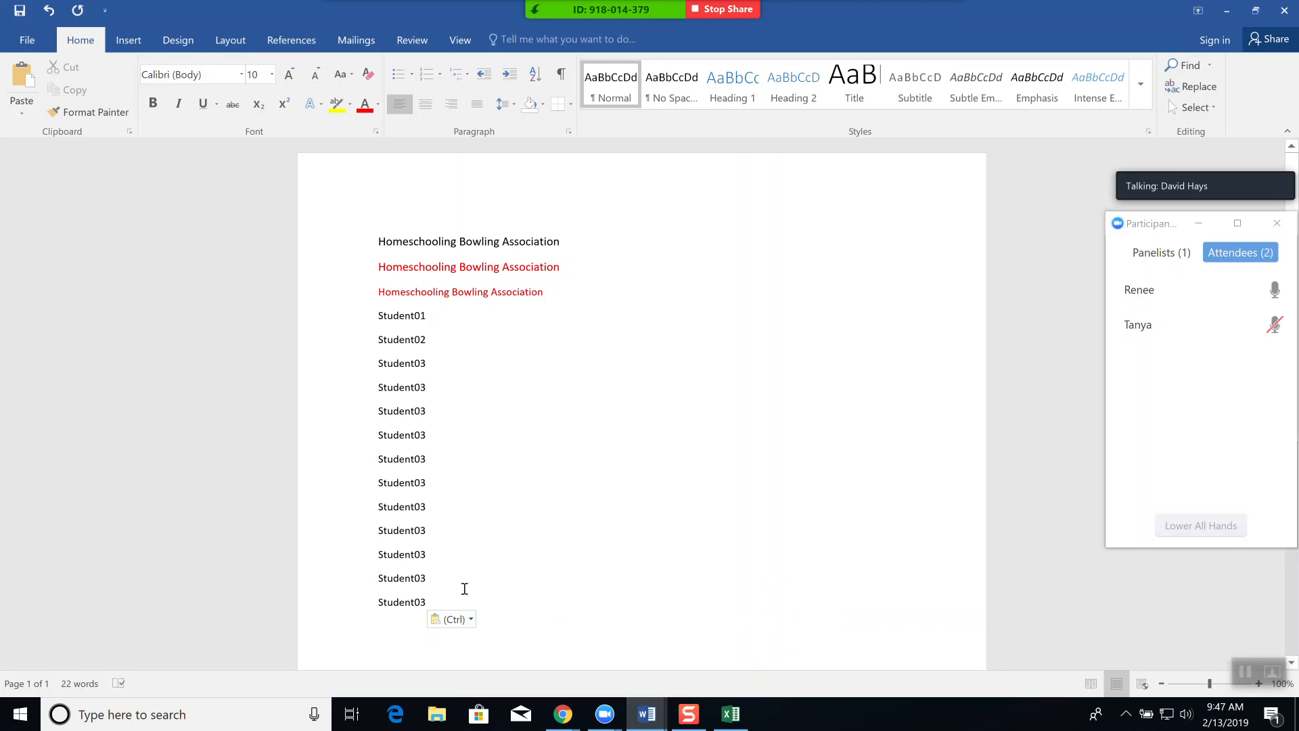
pyautogui.moveTo(467, 589); pyautogui.dragTo(354, 232)
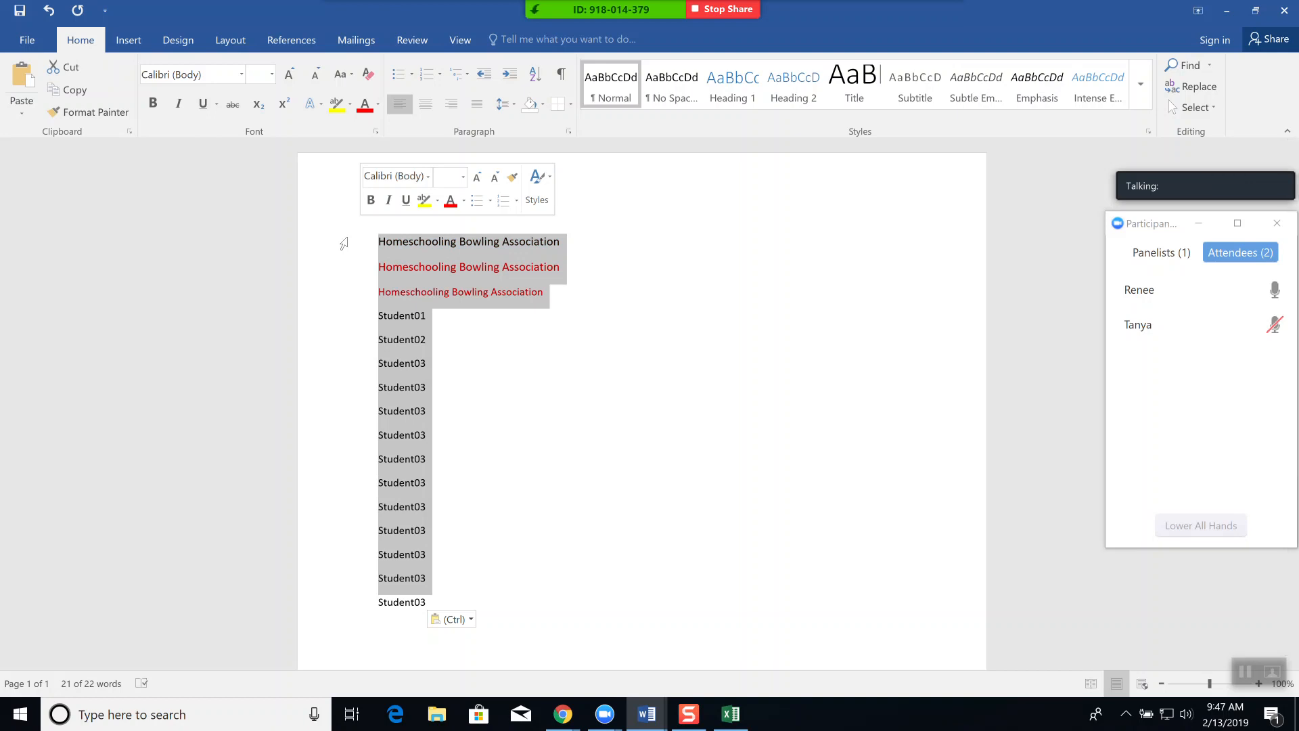
pyautogui.write('Hello ')
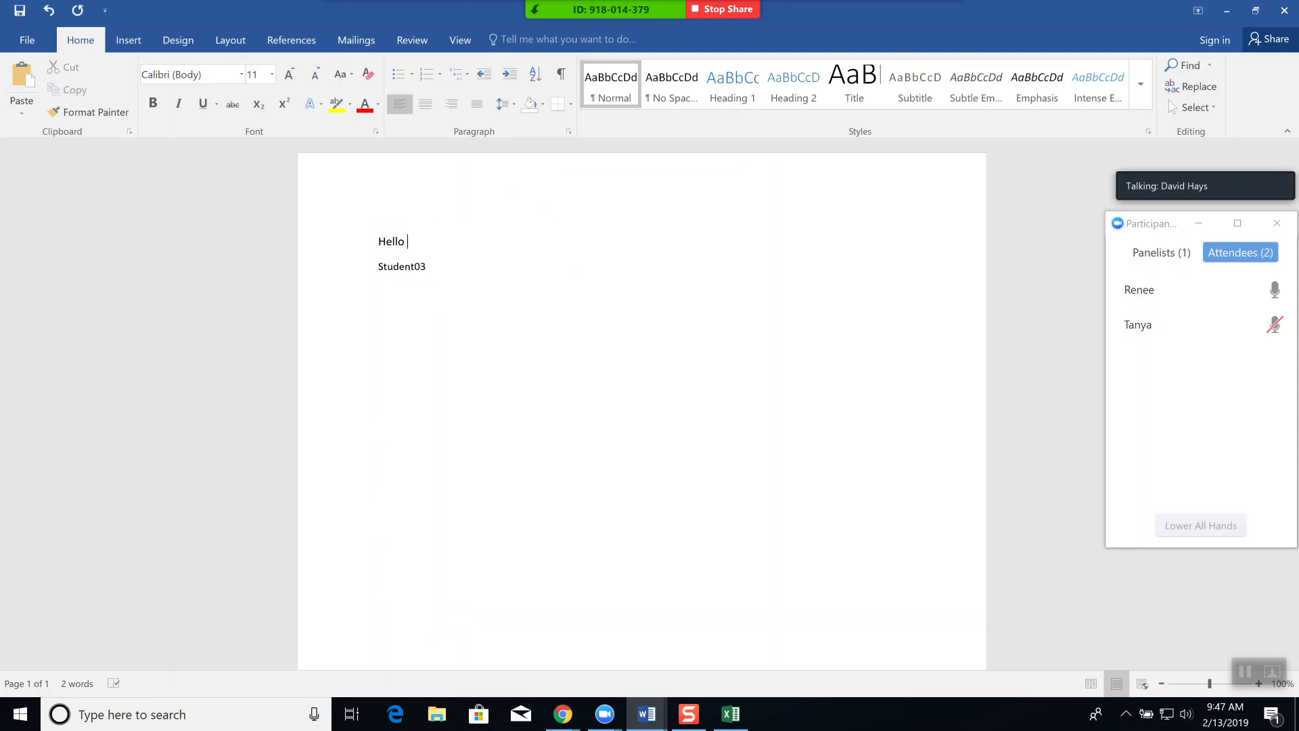
pyautogui.write('Eric,')
pyautogui.press('Return')
# Write the letter's body below the greeting: "How are you doing? I am doing fine! Hope the weather is nice?"
pyautogui.write('Ho are')
pyautogui.press('BackSpace')
pyautogui.press('BackSpace')
pyautogui.press('BackSpace')
pyautogui.press('BackSpace')
pyautogui.press('BackSpace')
pyautogui.press('BackSpace')
pyautogui.write('ow are you doing')
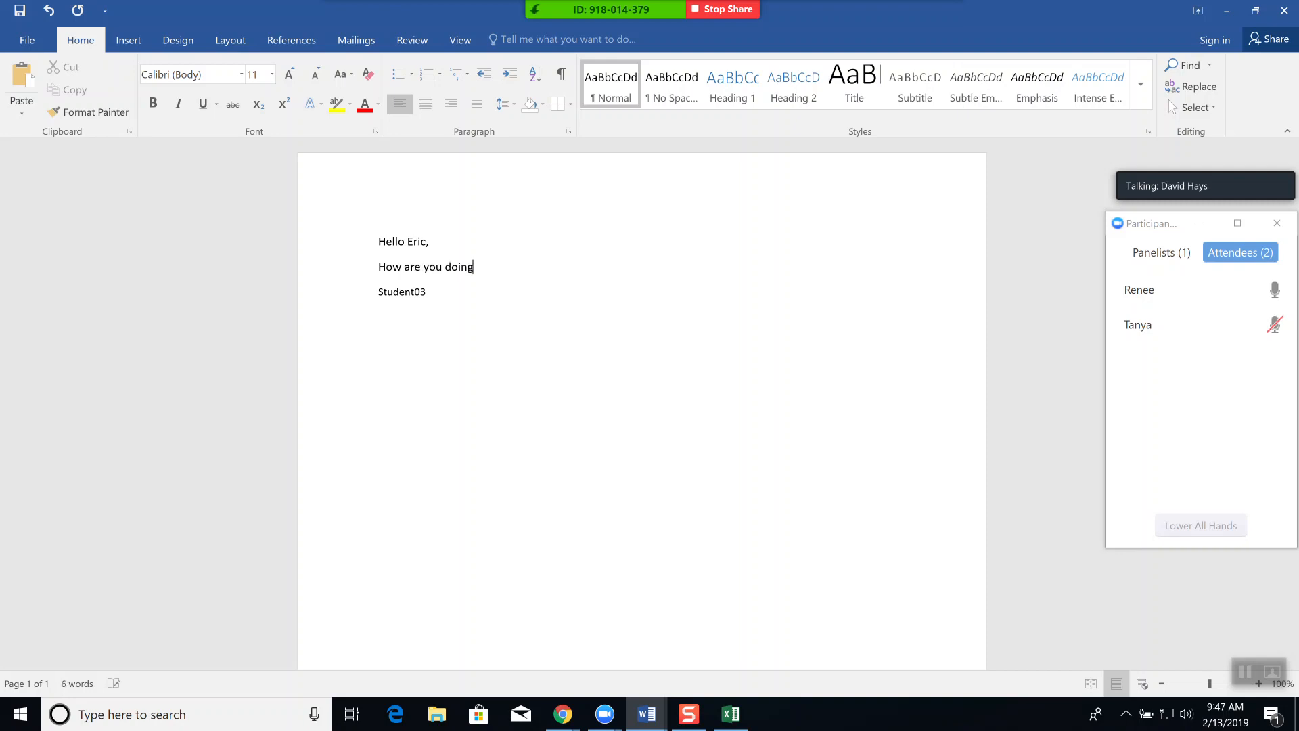
pyautogui.write('?  I am doing fine!  Ho')
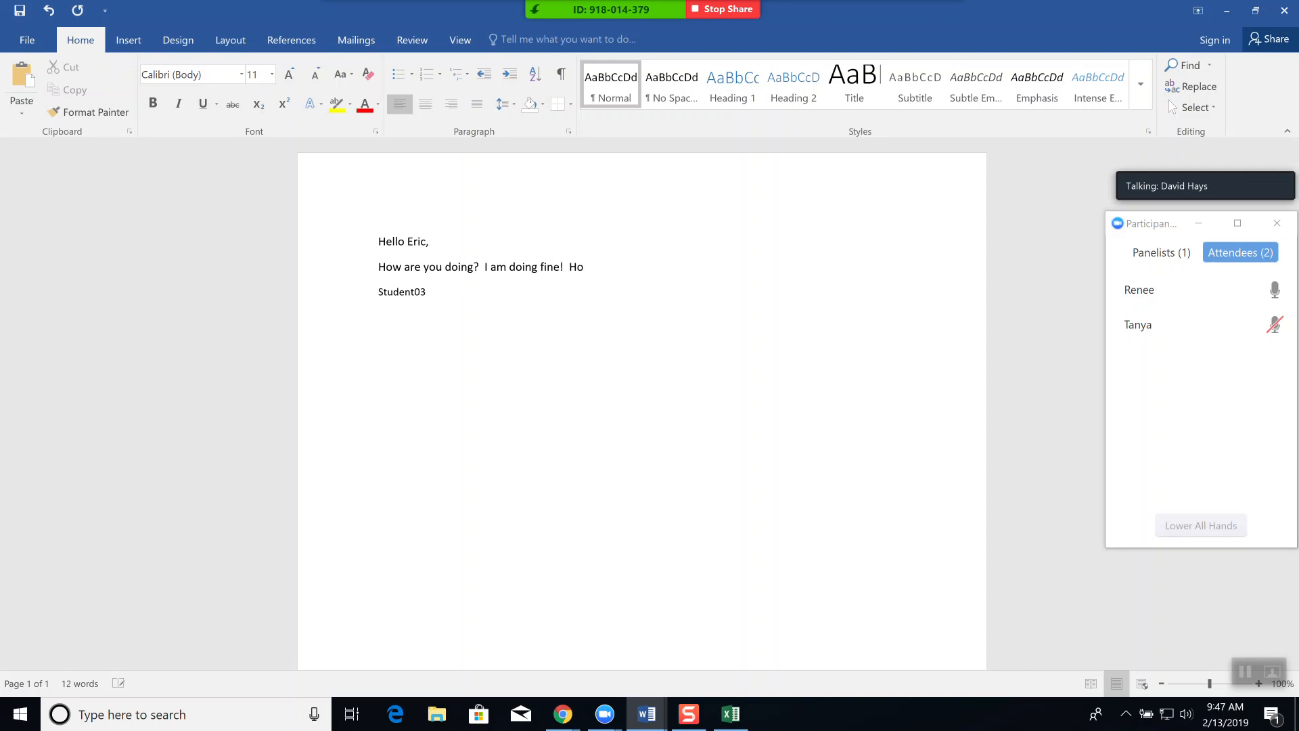
pyautogui.write('pe thte  weatheris nice?')
pyautogui.press('Return')
pyautogui.press('Return')
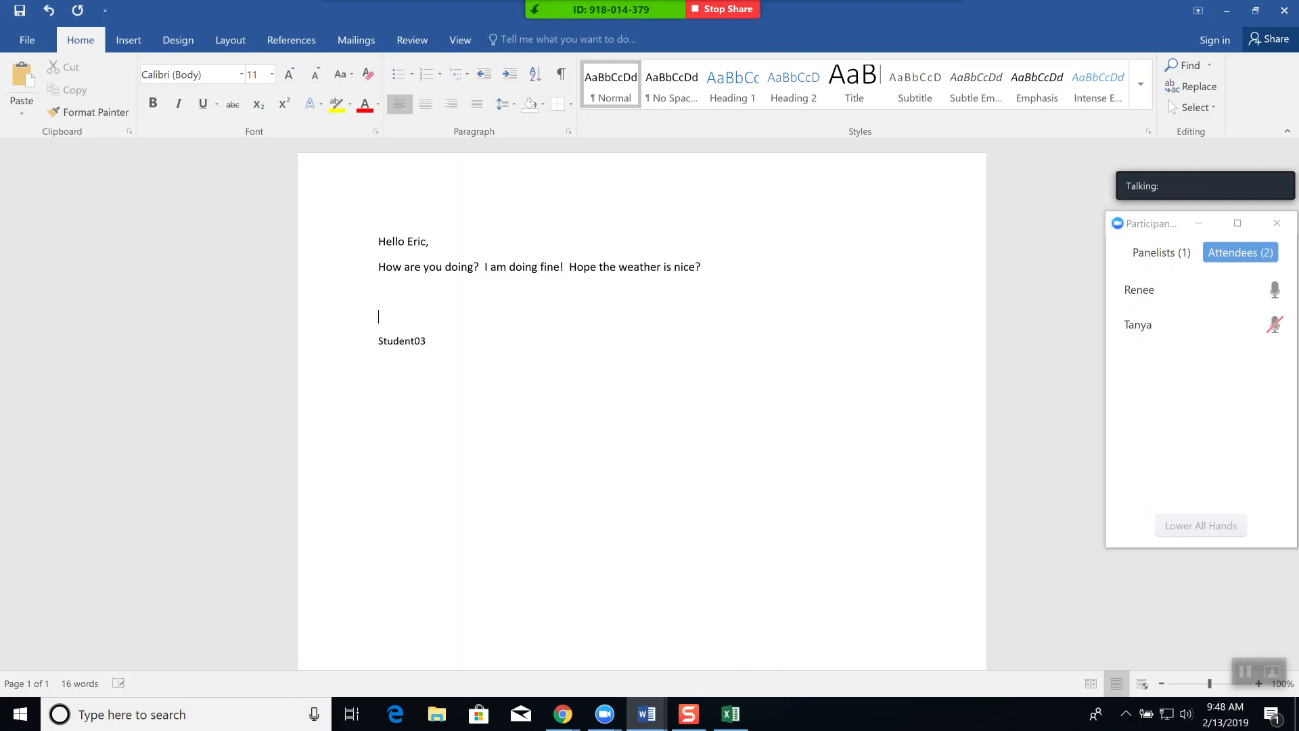
# Close the letter with "Love," and the sender's first name on separate lines, and delete the leftover "Student03" text
pyautogui.press('BackSpace')
pyautogui.write('Love,')
pyautogui.press('Return')
pyautogui.write('David')
pyautogui.press('Delete')
pyautogui.press('Delete')
pyautogui.press('Delete')
pyautogui.press('Delete')
pyautogui.press('Delete')
pyautogui.press('Delete')
pyautogui.press('Delete')
pyautogui.press('Delete')
pyautogui.press('Delete')
pyautogui.press('Delete')
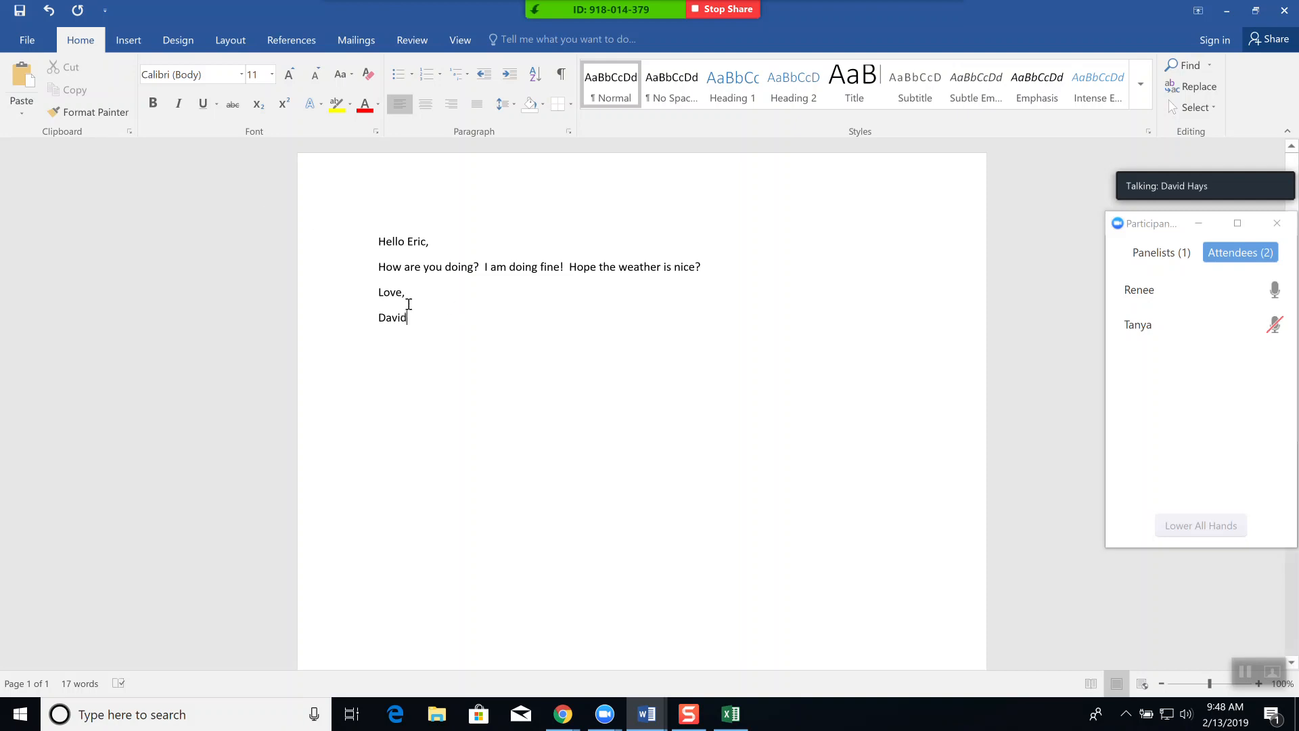
# Format the closing "Love," as bold and italic in the Orange, Accent 2 font color
pyautogui.moveTo(416, 292); pyautogui.dragTo(376, 298)
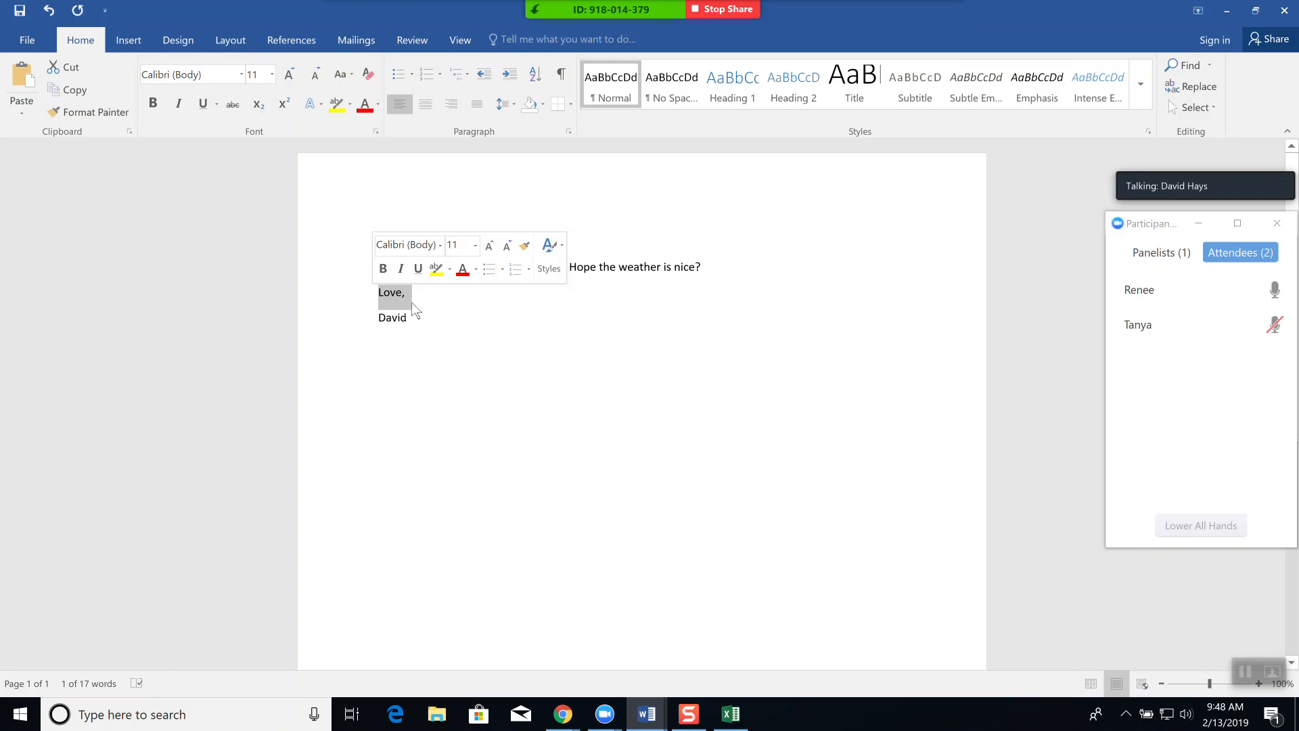
pyautogui.click(384, 274)
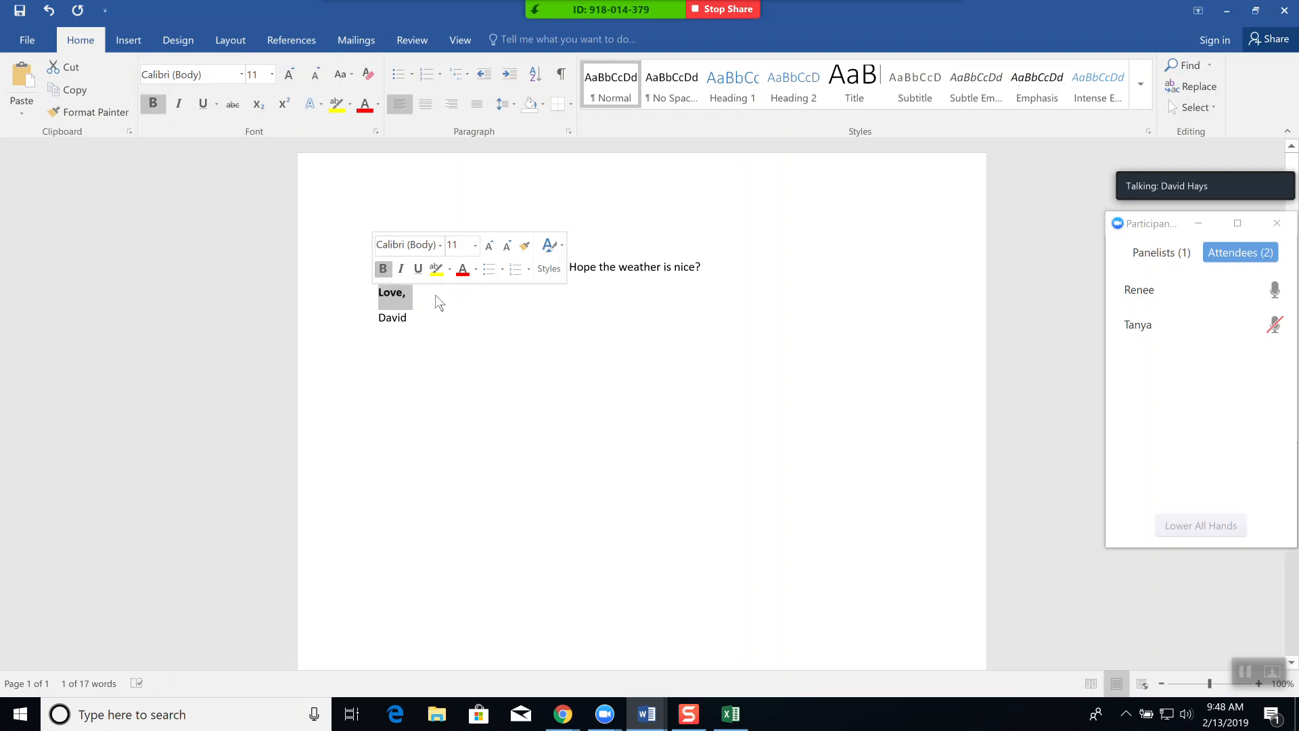
pyautogui.click(478, 270)
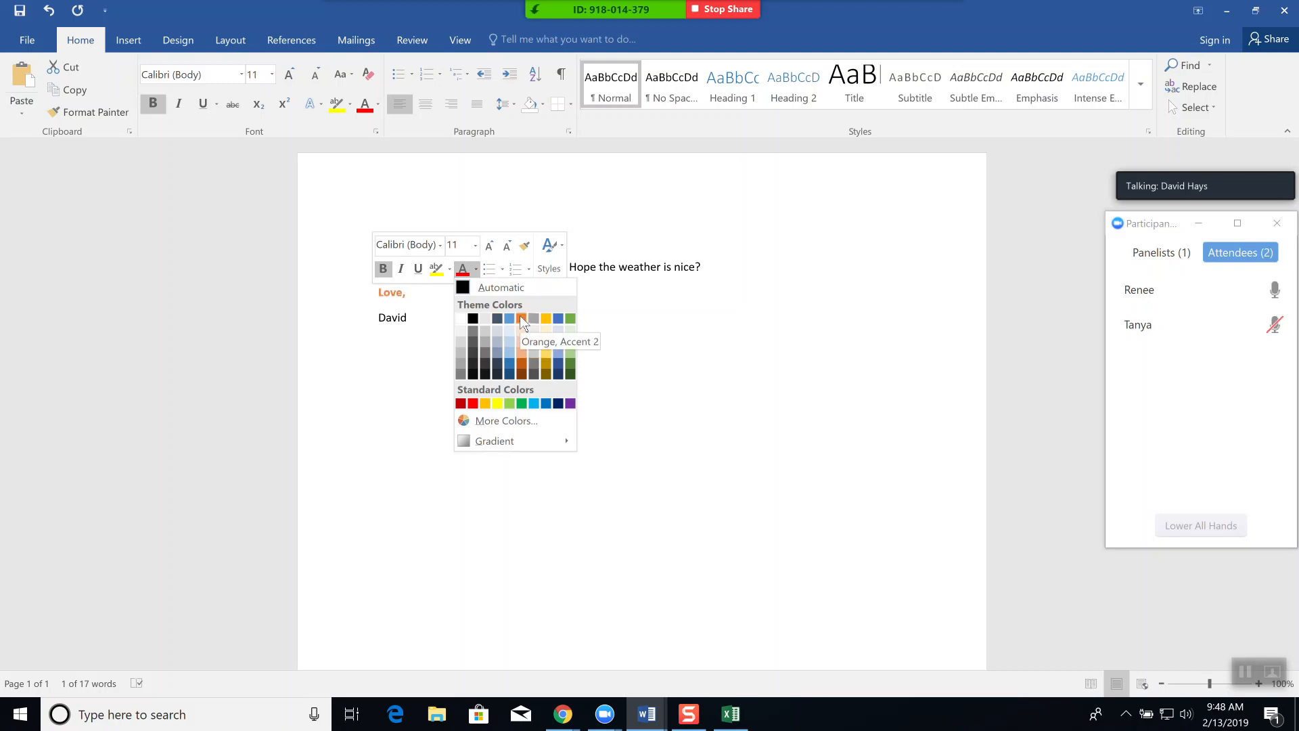
pyautogui.click(522, 332)
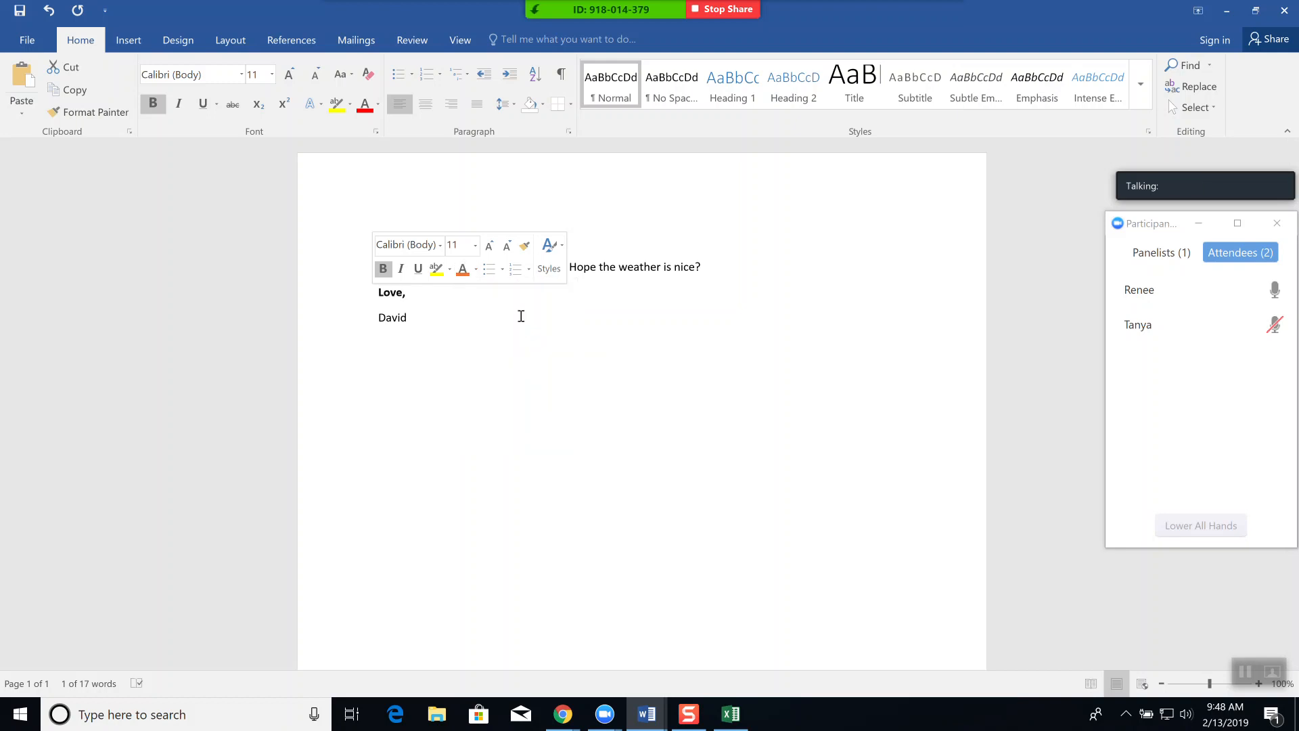
pyautogui.click(400, 268)
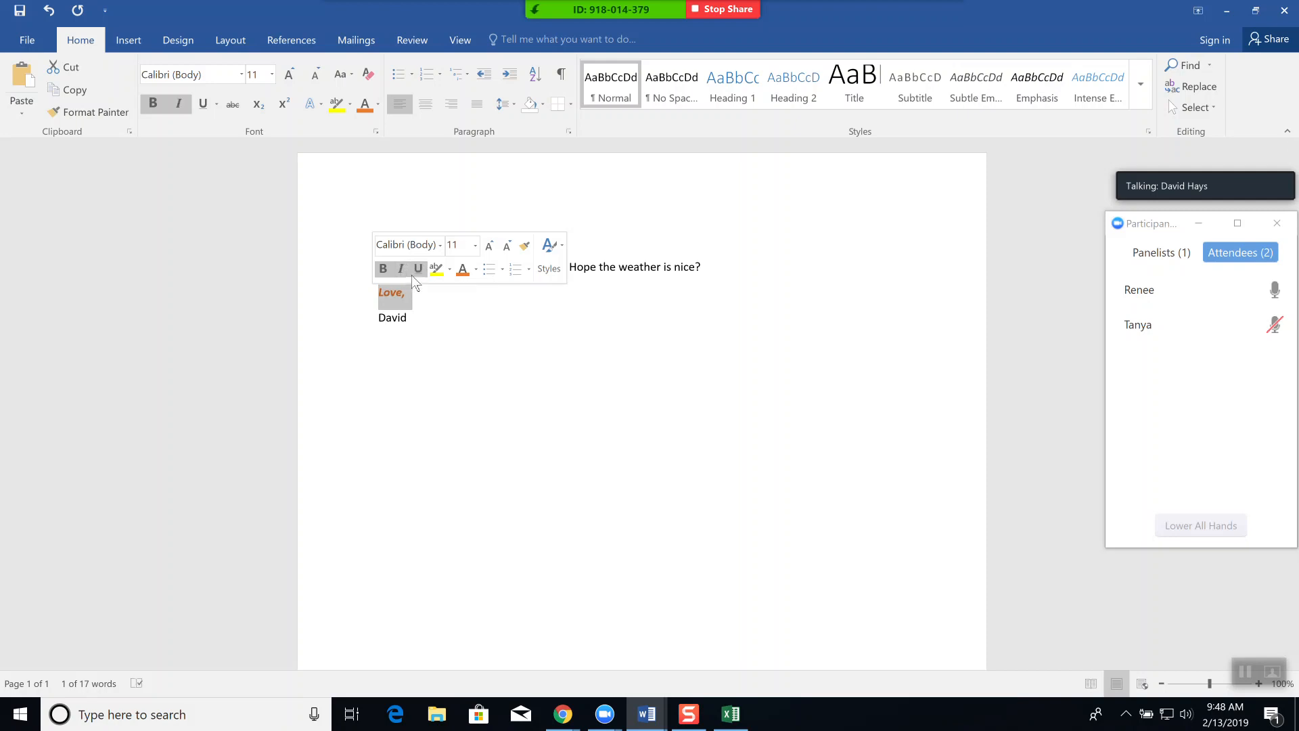
pyautogui.click(436, 311)
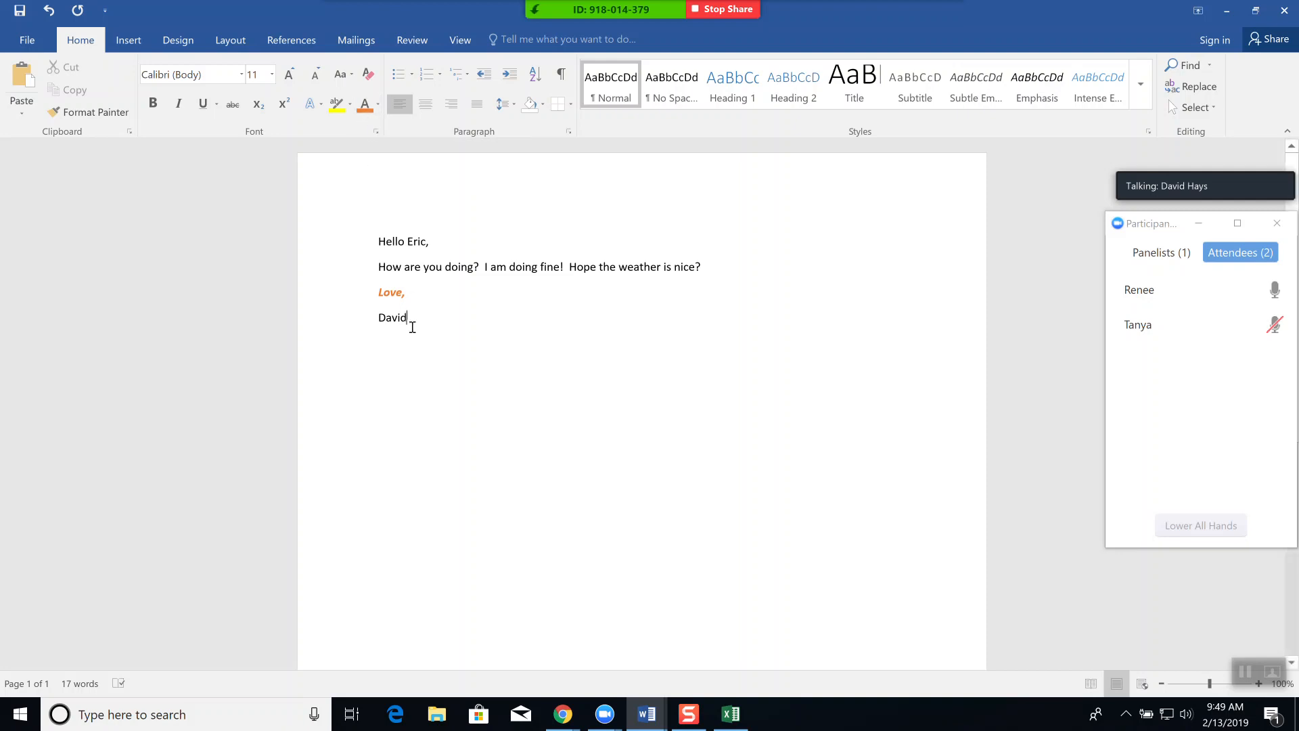
pyautogui.click(378, 103)
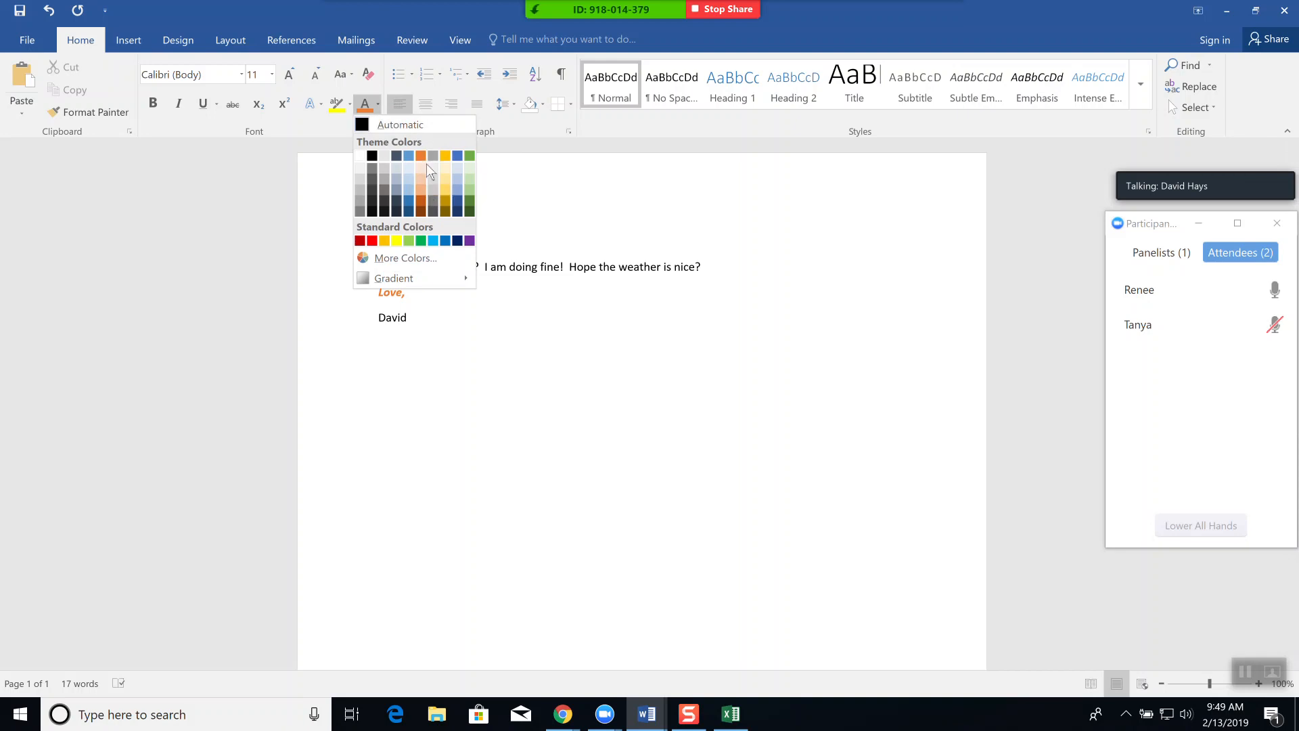
pyautogui.click(515, 349)
pyautogui.click(356, 246)
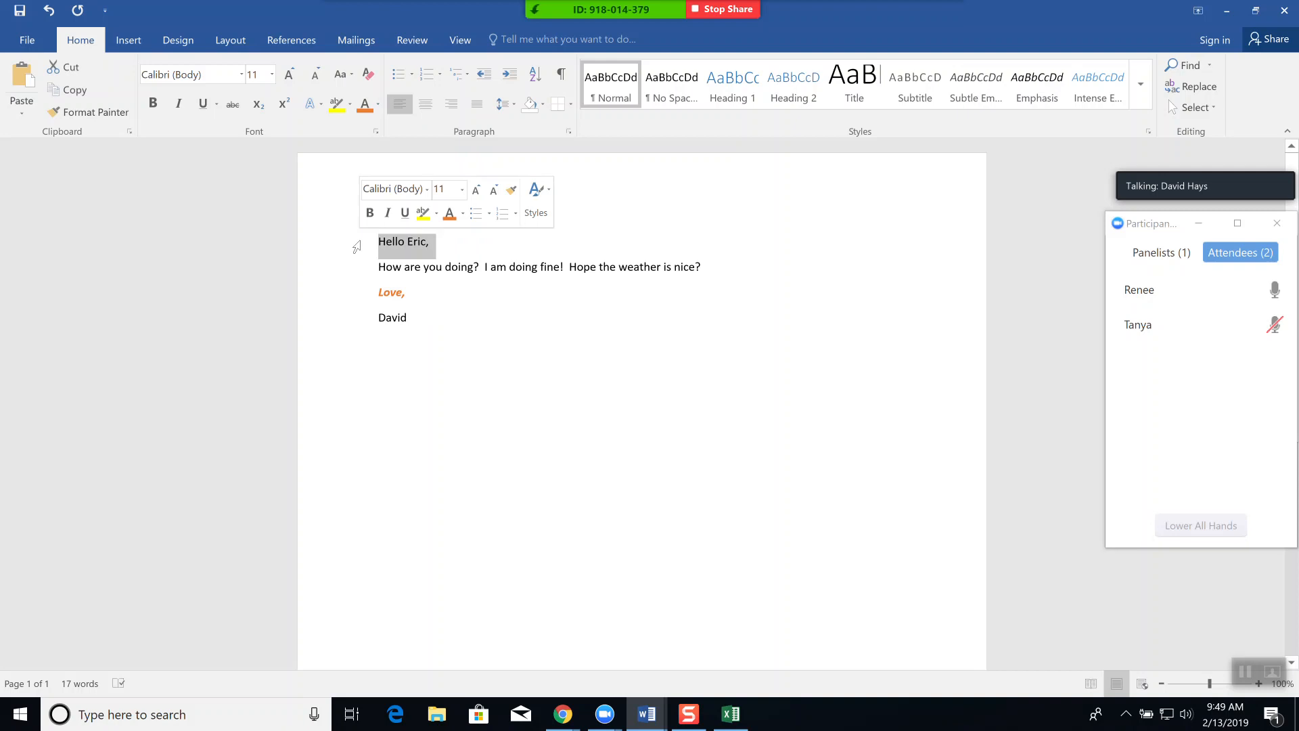
pyautogui.click(463, 217)
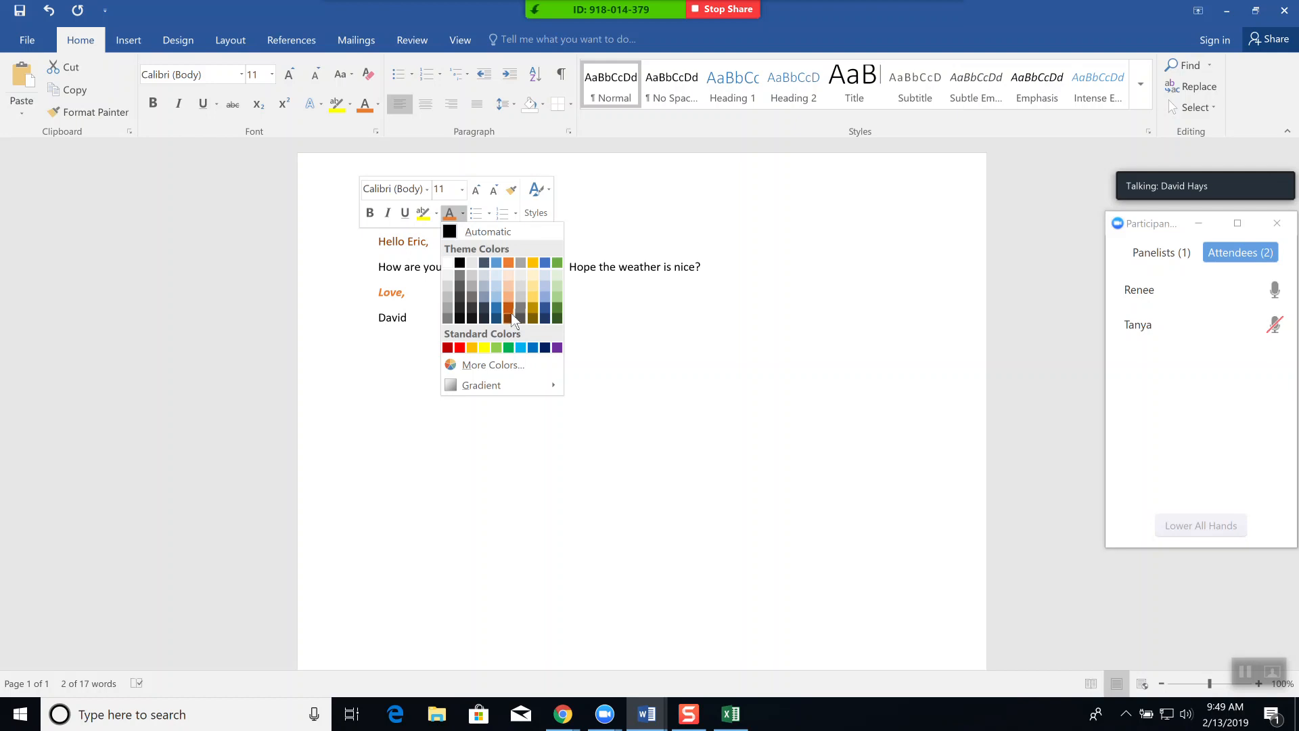
pyautogui.click(396, 404)
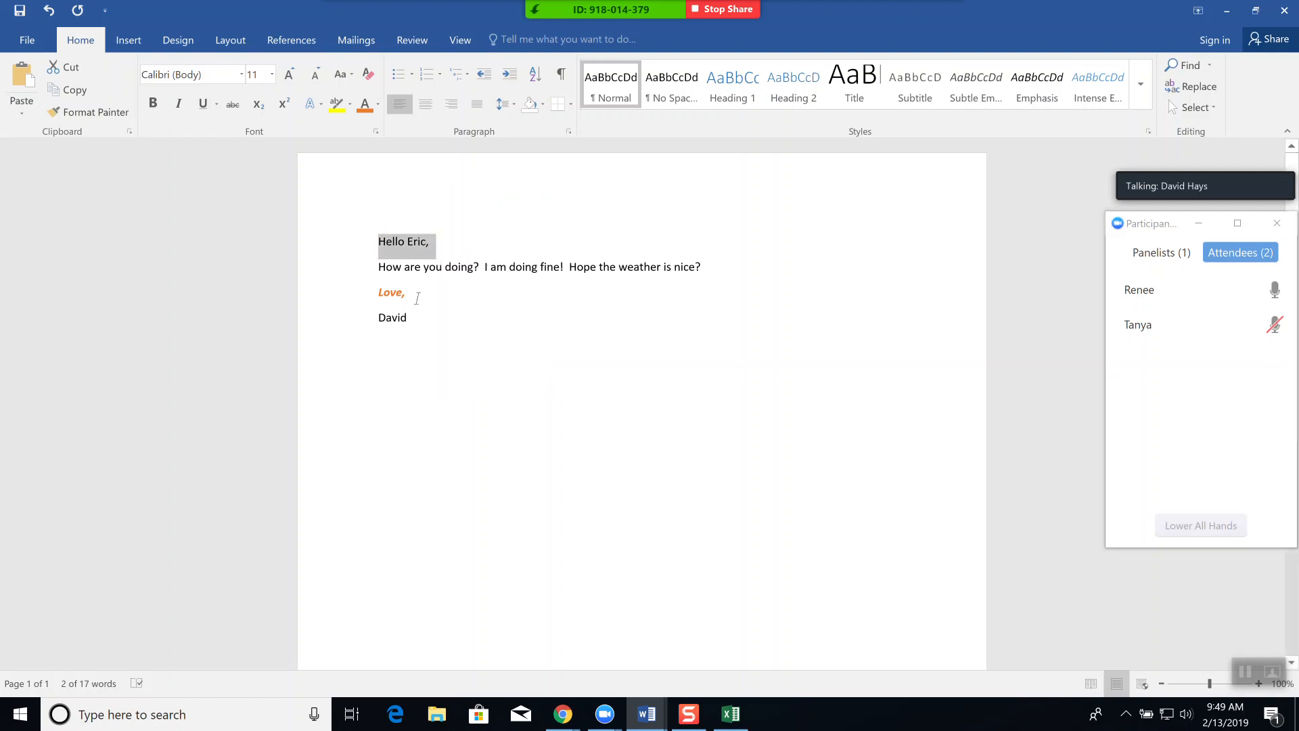
# Copy the formatting of the closing "Love," onto the greeting line with Format Painter
pyautogui.click(390, 298)
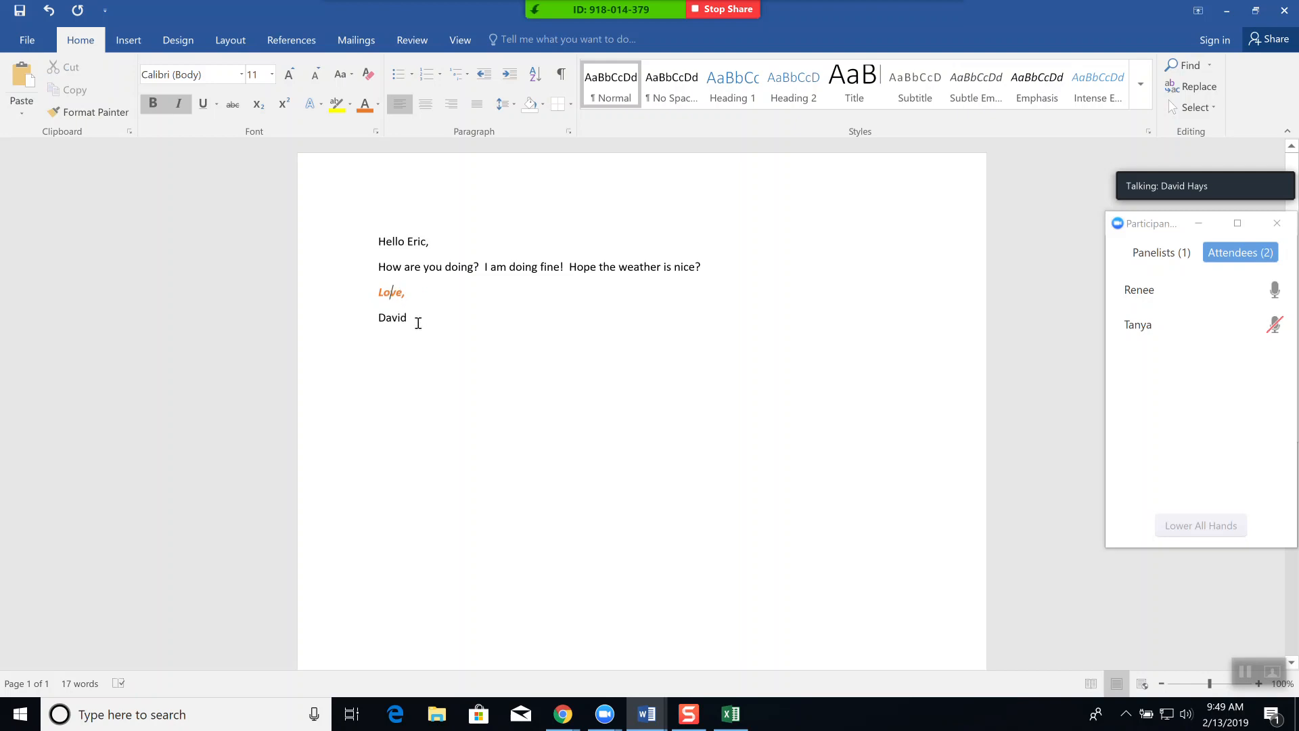
pyautogui.click(87, 112)
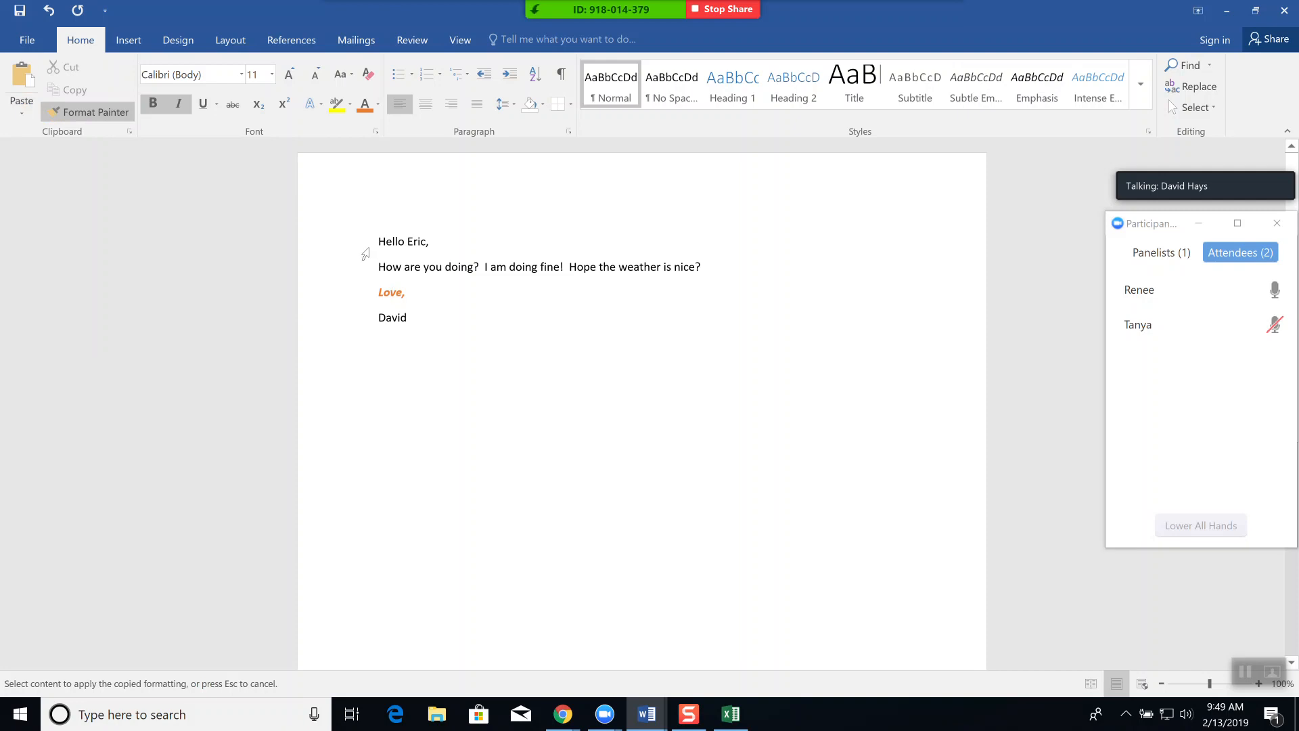
pyautogui.moveTo(391, 295); pyautogui.dragTo(407, 296)
pyautogui.click(354, 248)
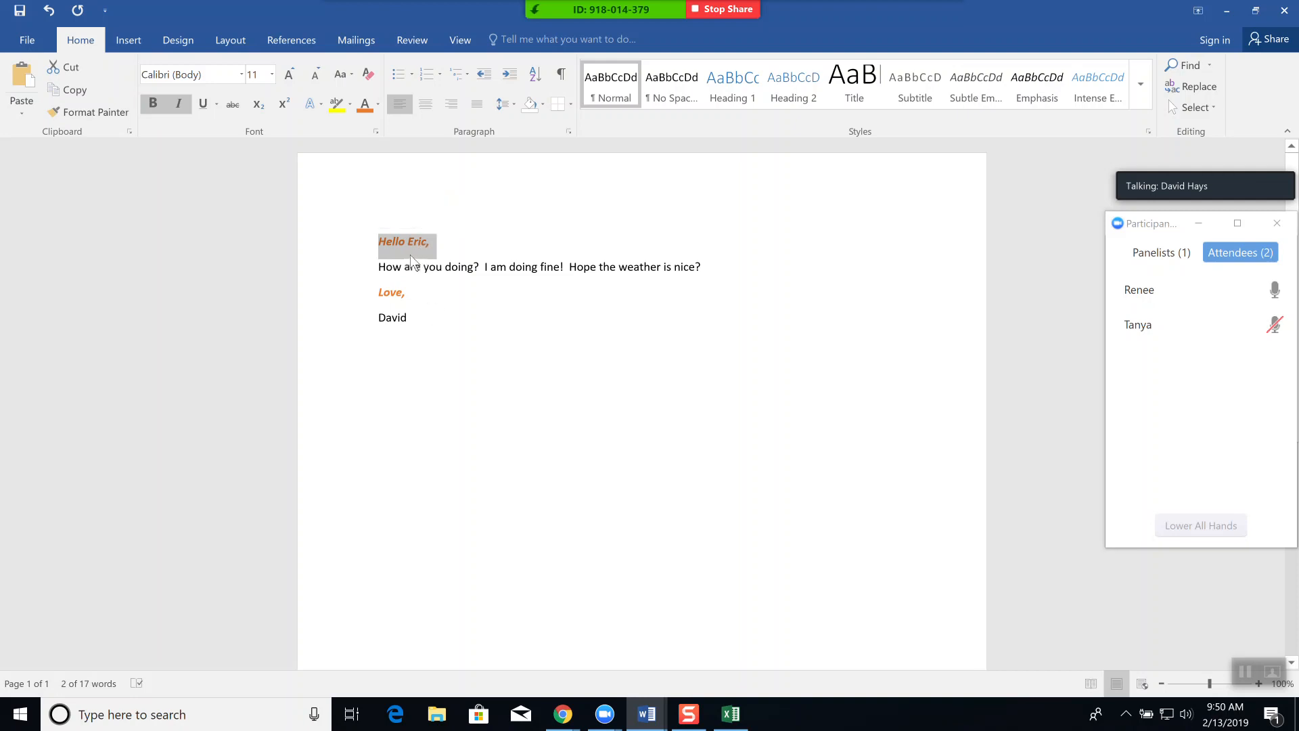
# Copy the greeting line's formatting onto the word "doing" before "fine!" with Format Painter
pyautogui.click(405, 241)
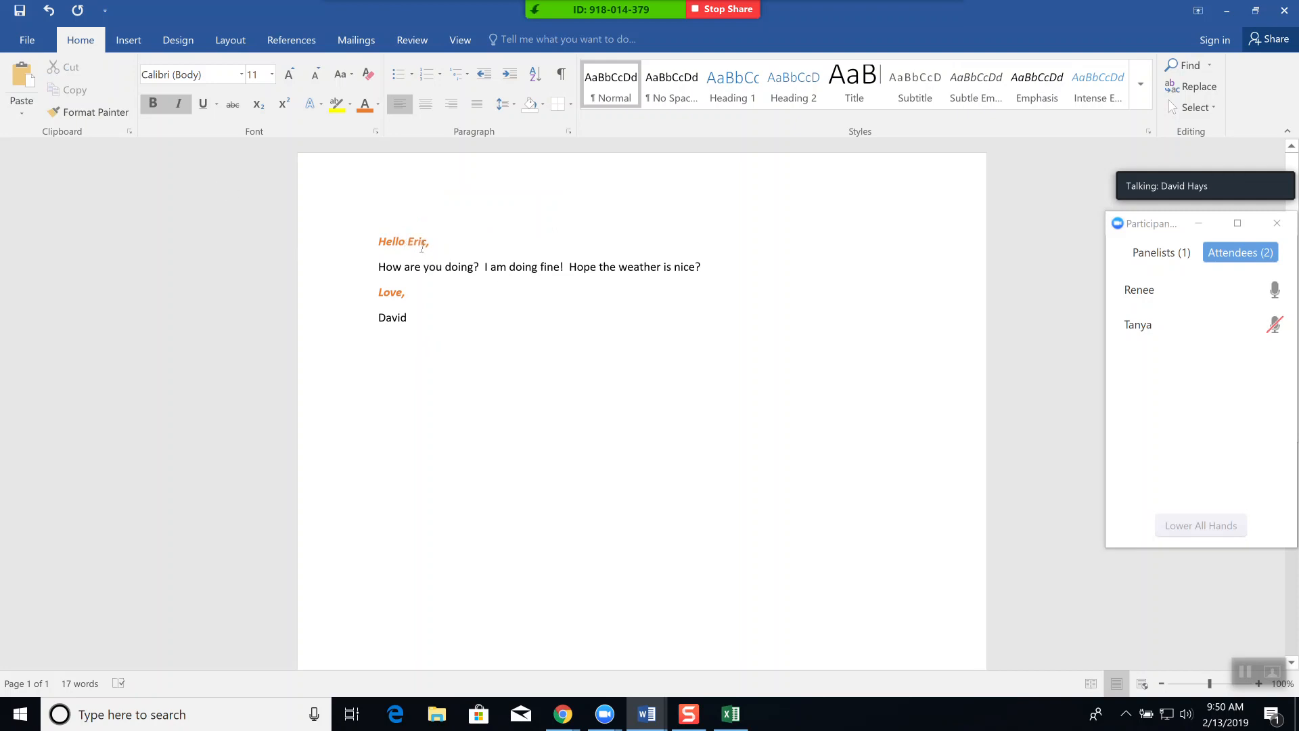
pyautogui.click(95, 112)
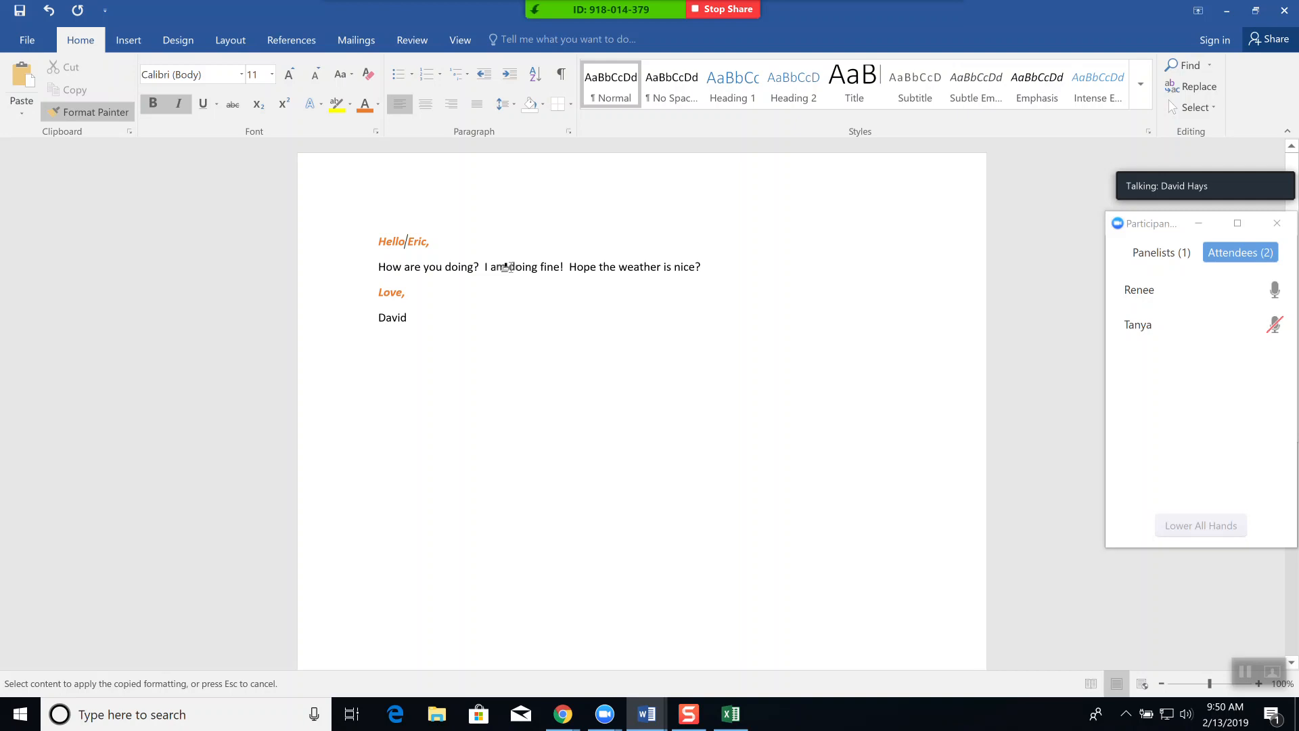
pyautogui.moveTo(509, 267); pyautogui.dragTo(538, 267)
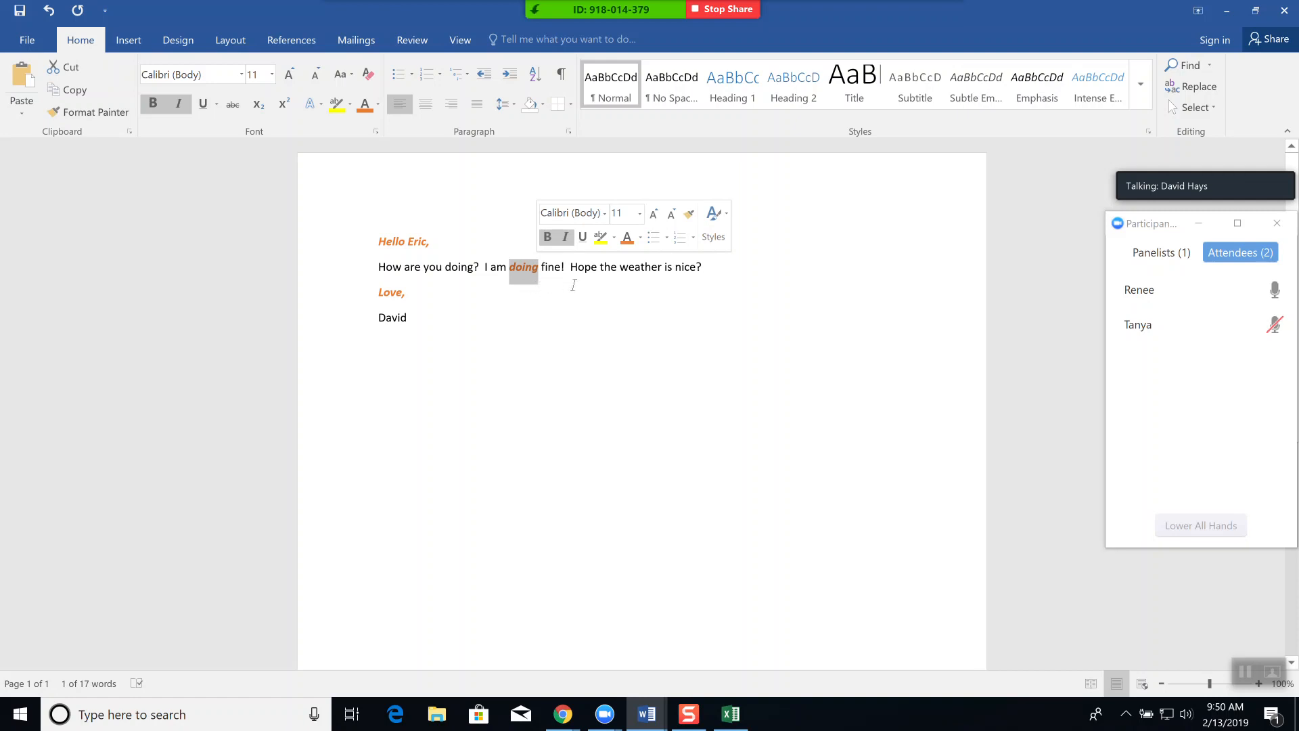
pyautogui.click(620, 268)
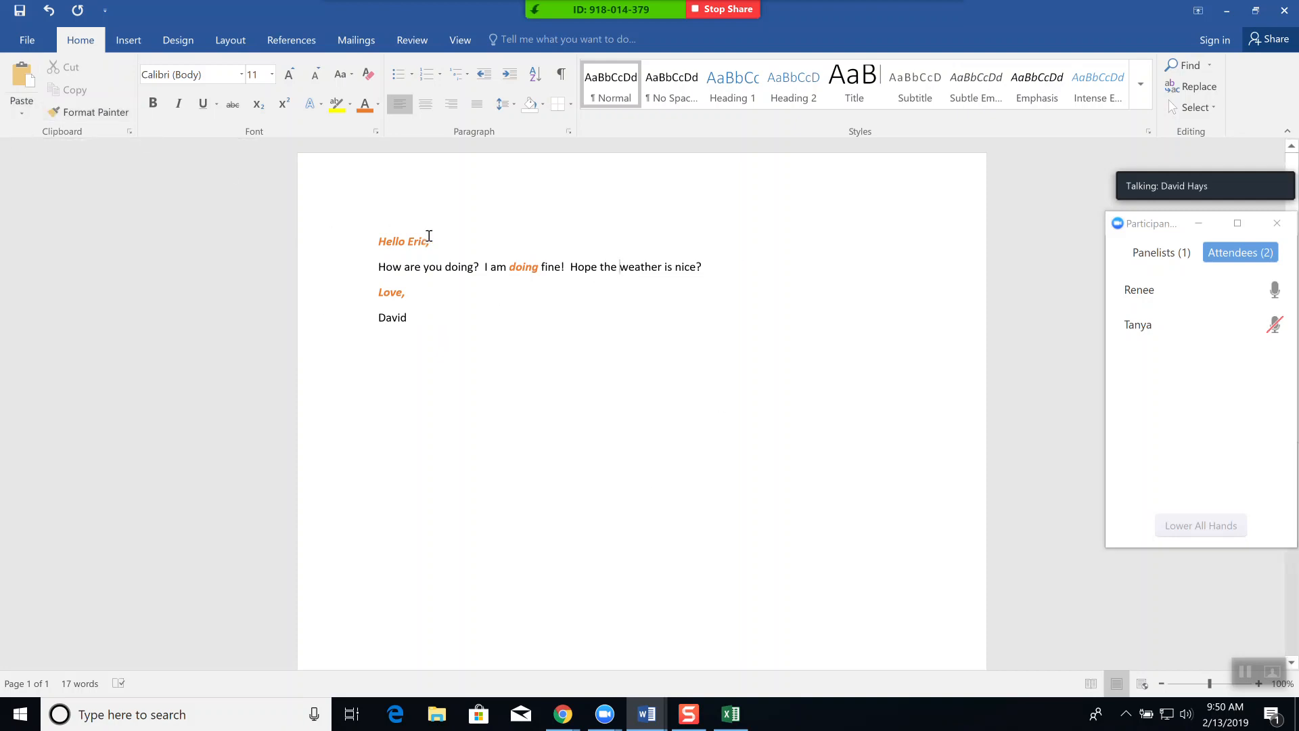
# Pick up the greeting's formatting with Format Painter, view the Excel workbook and Document2, and return to Document1 without applying it
pyautogui.click(399, 242)
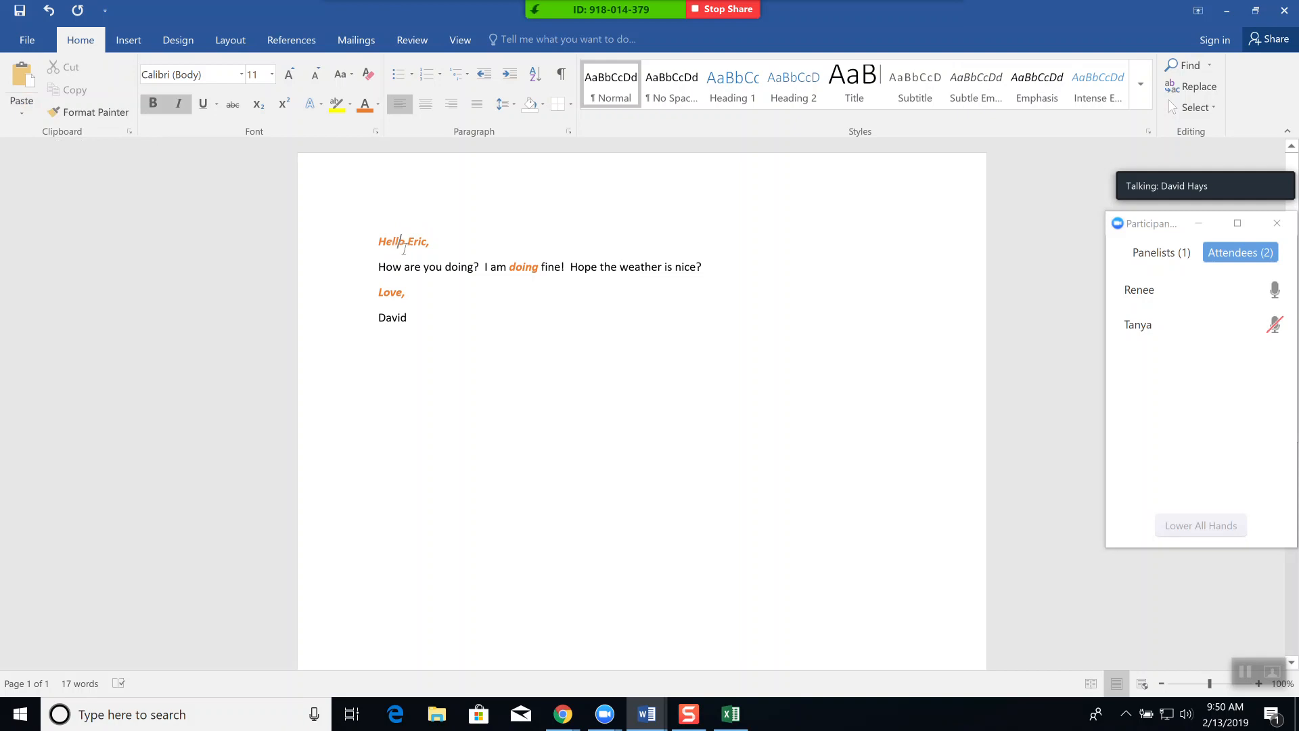
pyautogui.click(92, 112)
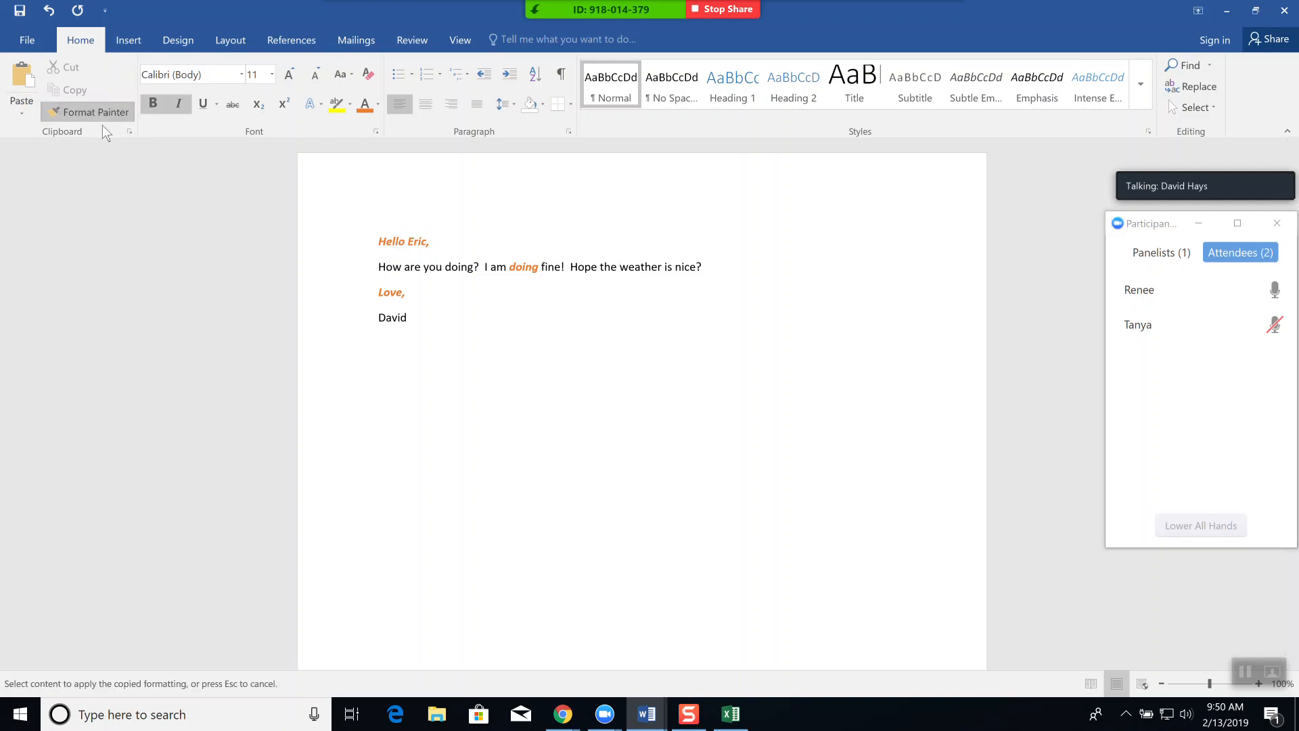
pyautogui.click(730, 716)
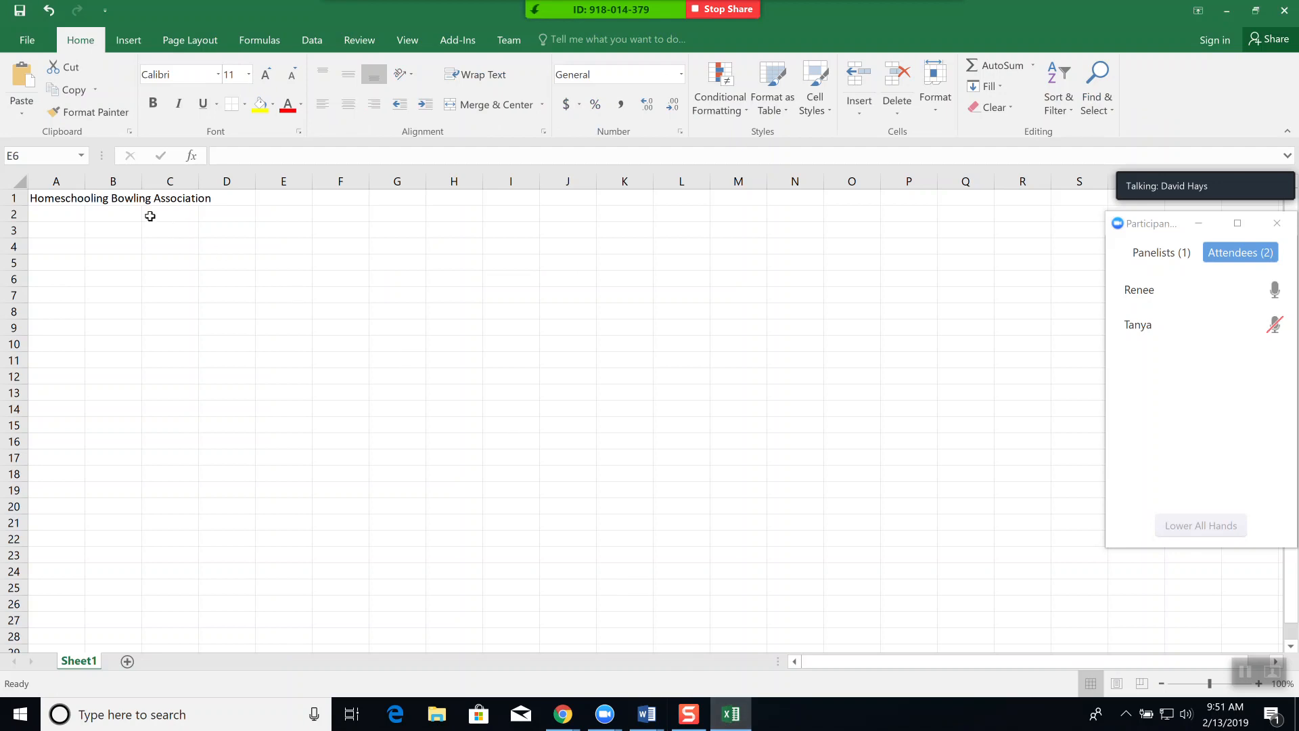
pyautogui.click(55, 199)
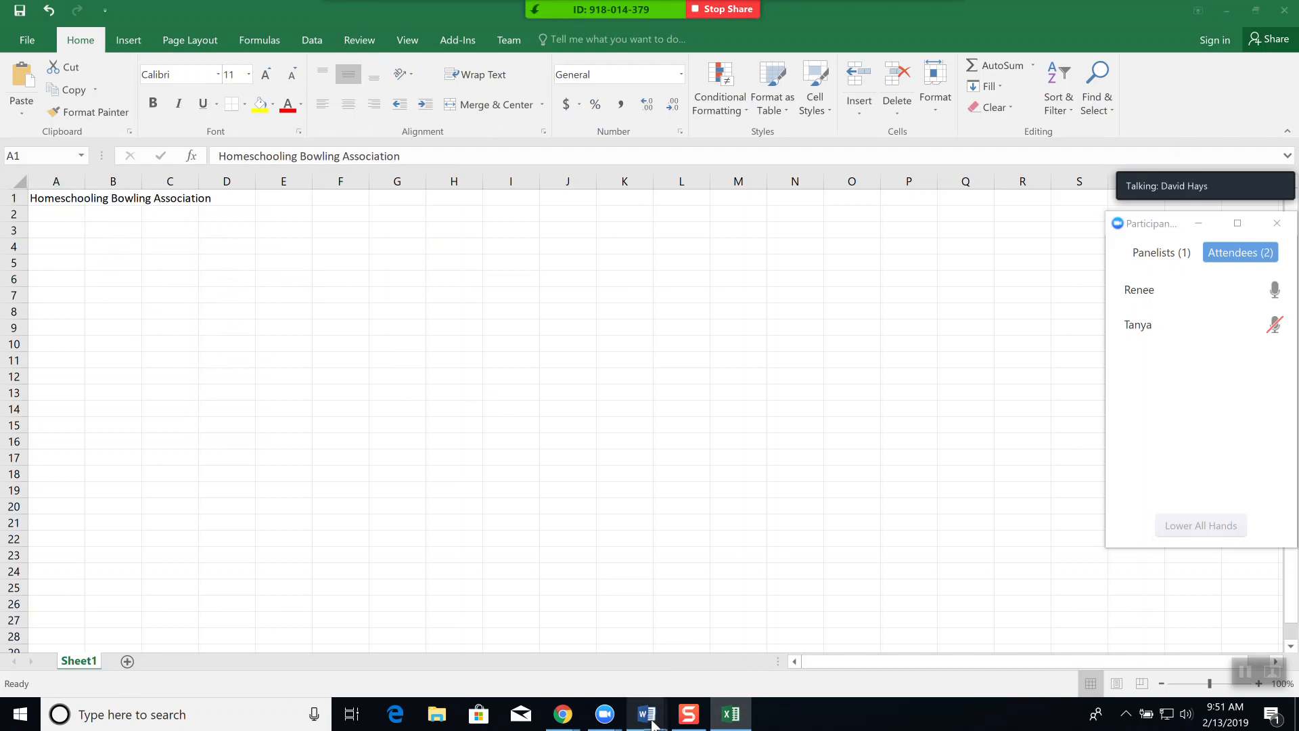
pyautogui.moveTo(648, 719)
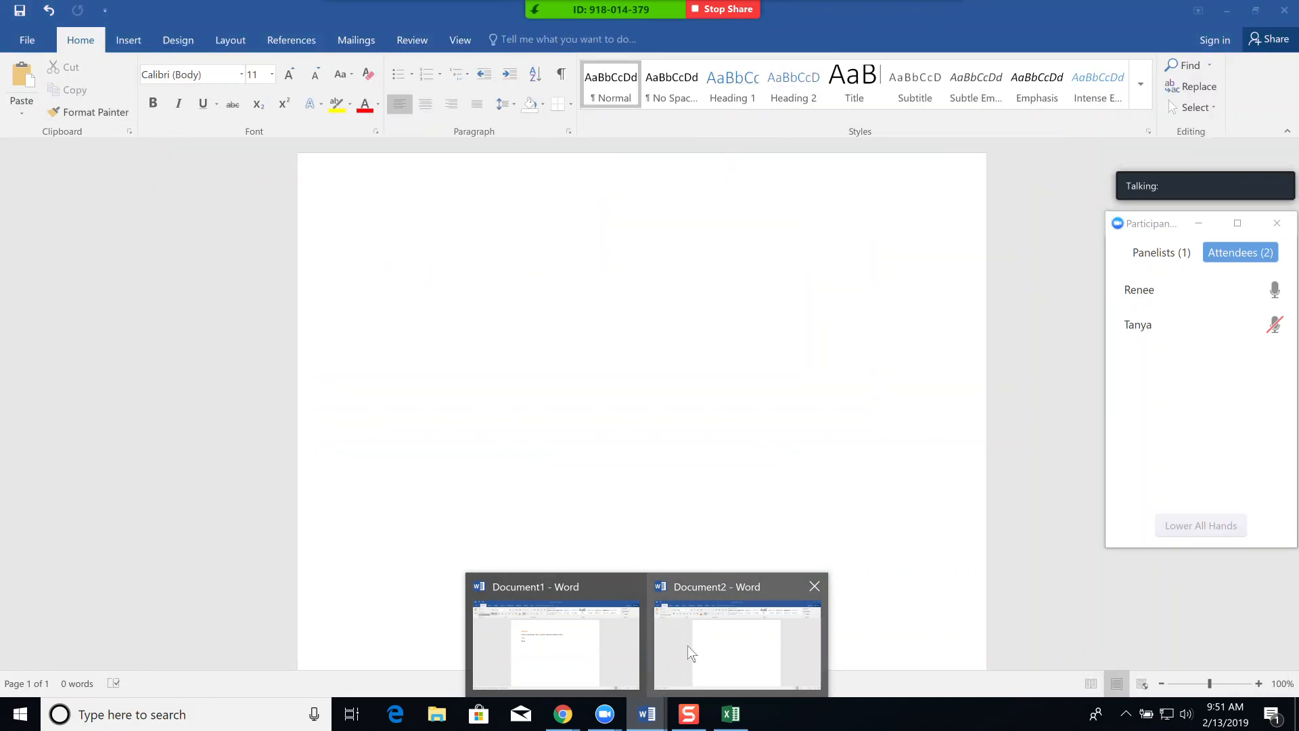
pyautogui.click(687, 646)
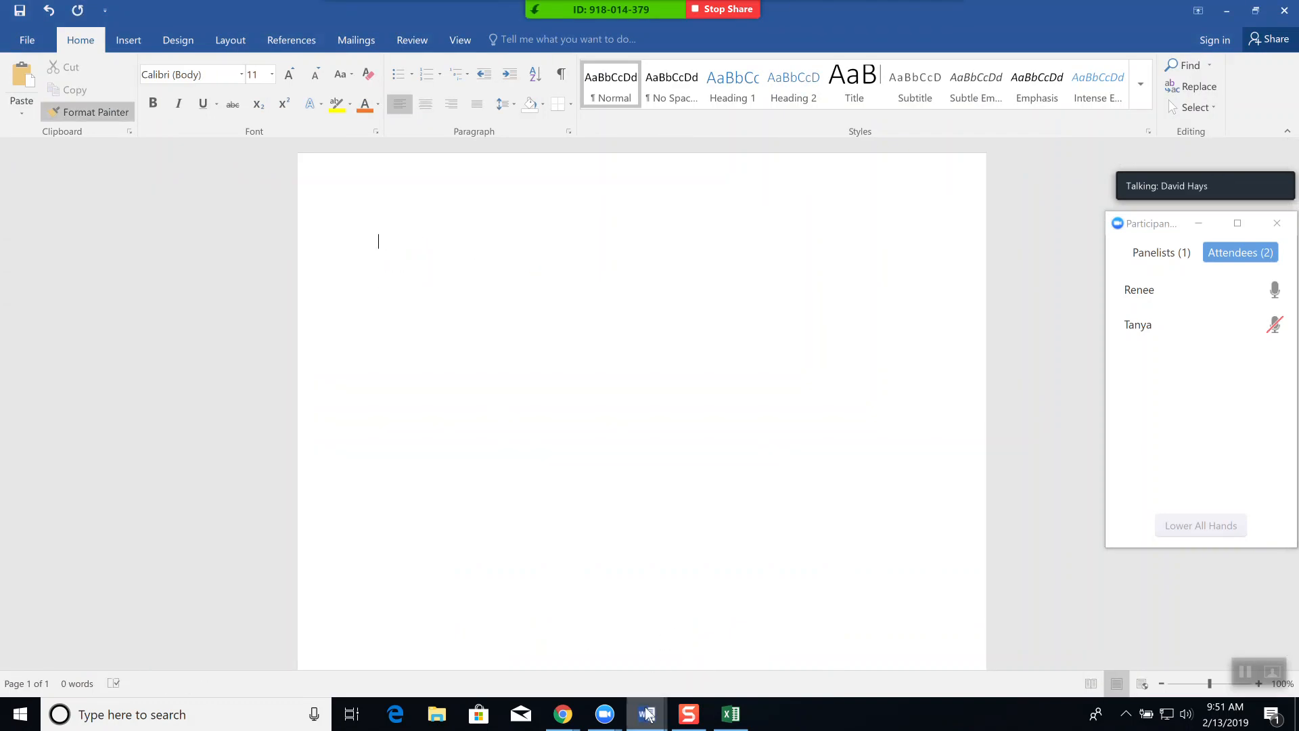
pyautogui.moveTo(648, 719)
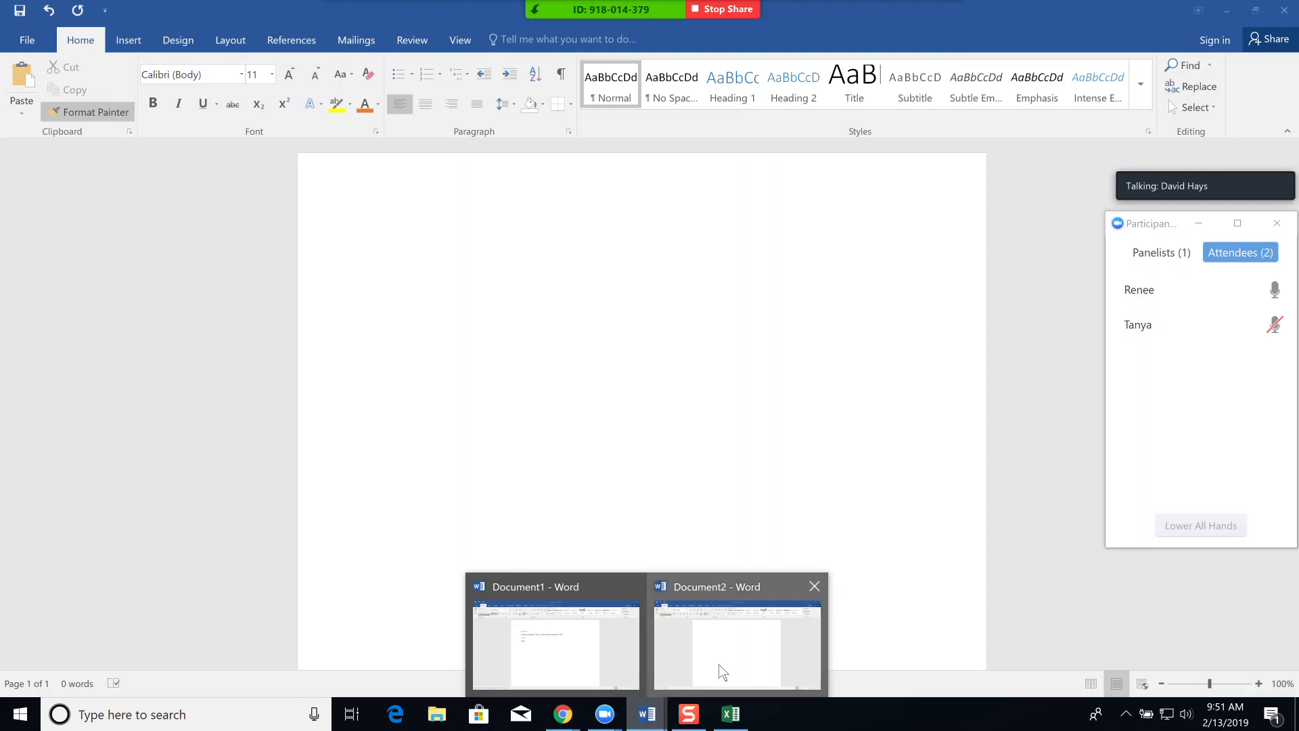
pyautogui.click(597, 653)
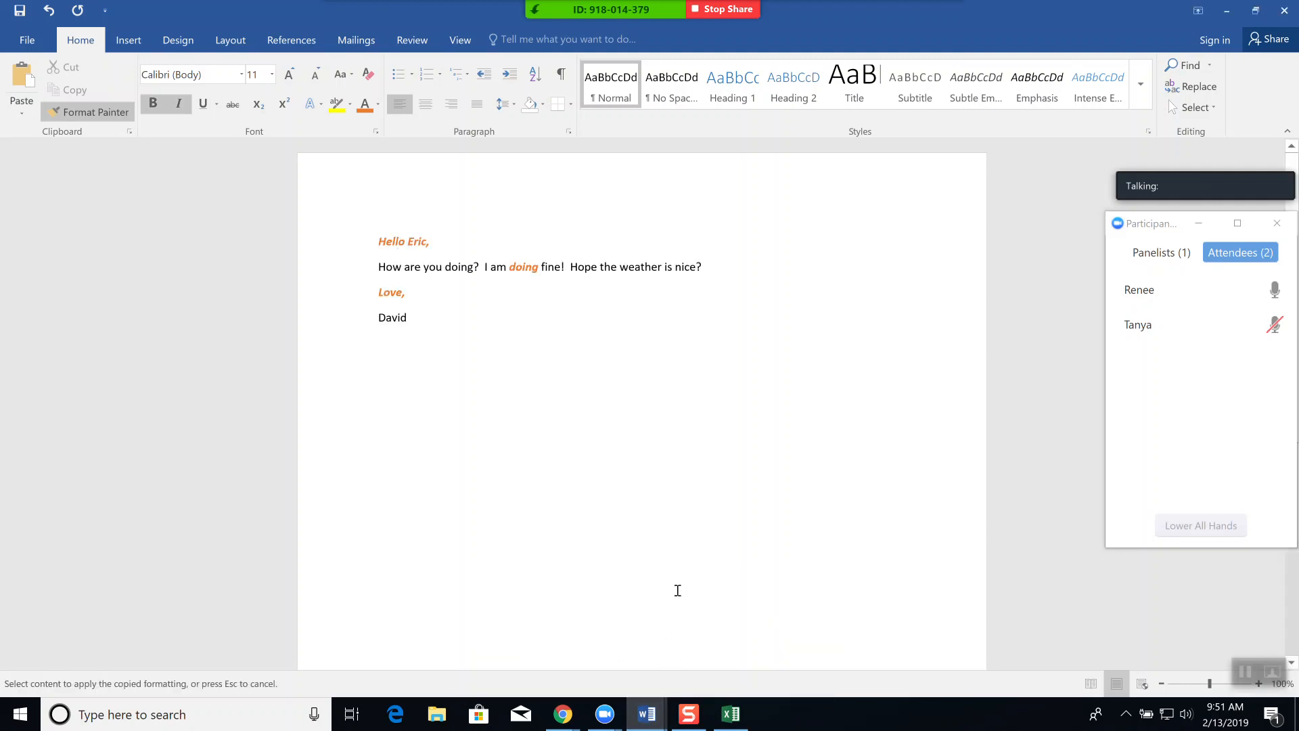
pyautogui.click(422, 287)
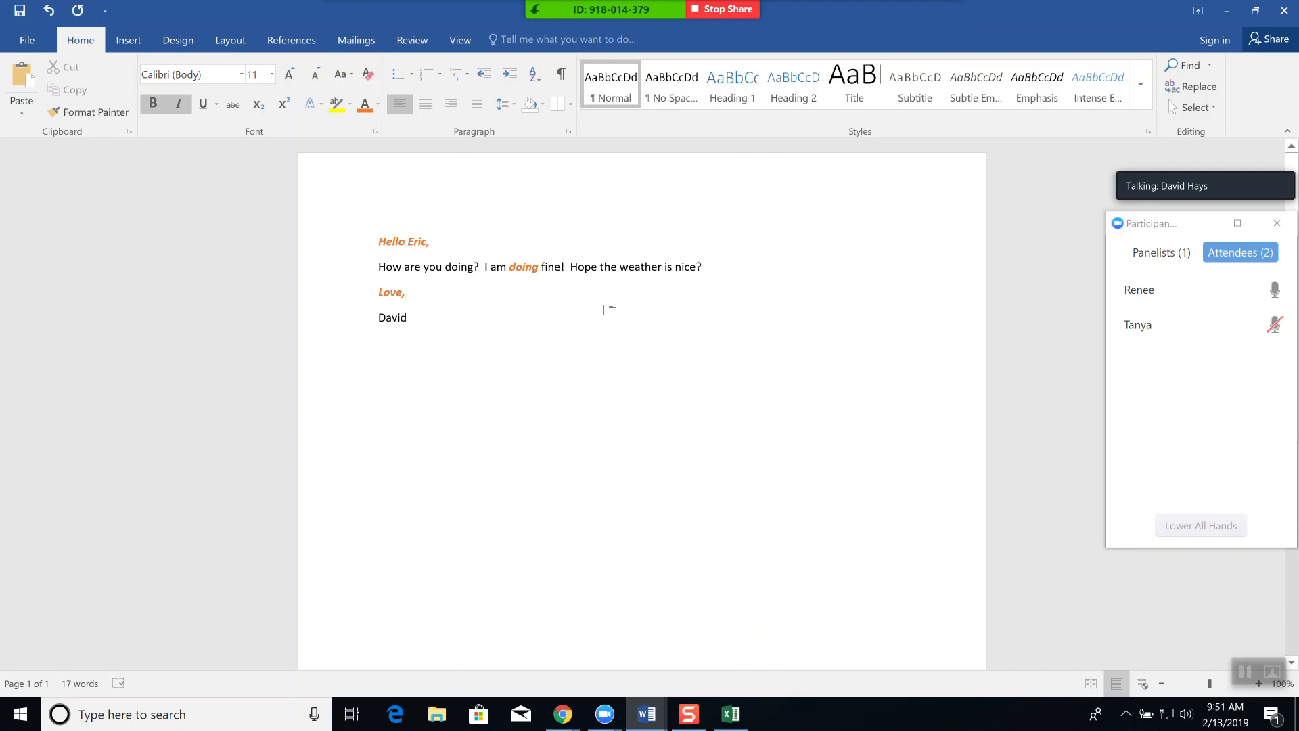
# Add the lines "Copy is CTRL-C" and "Paste is CTRL-V" below the sender's name, separated from it by a blank line
pyautogui.click(439, 315)
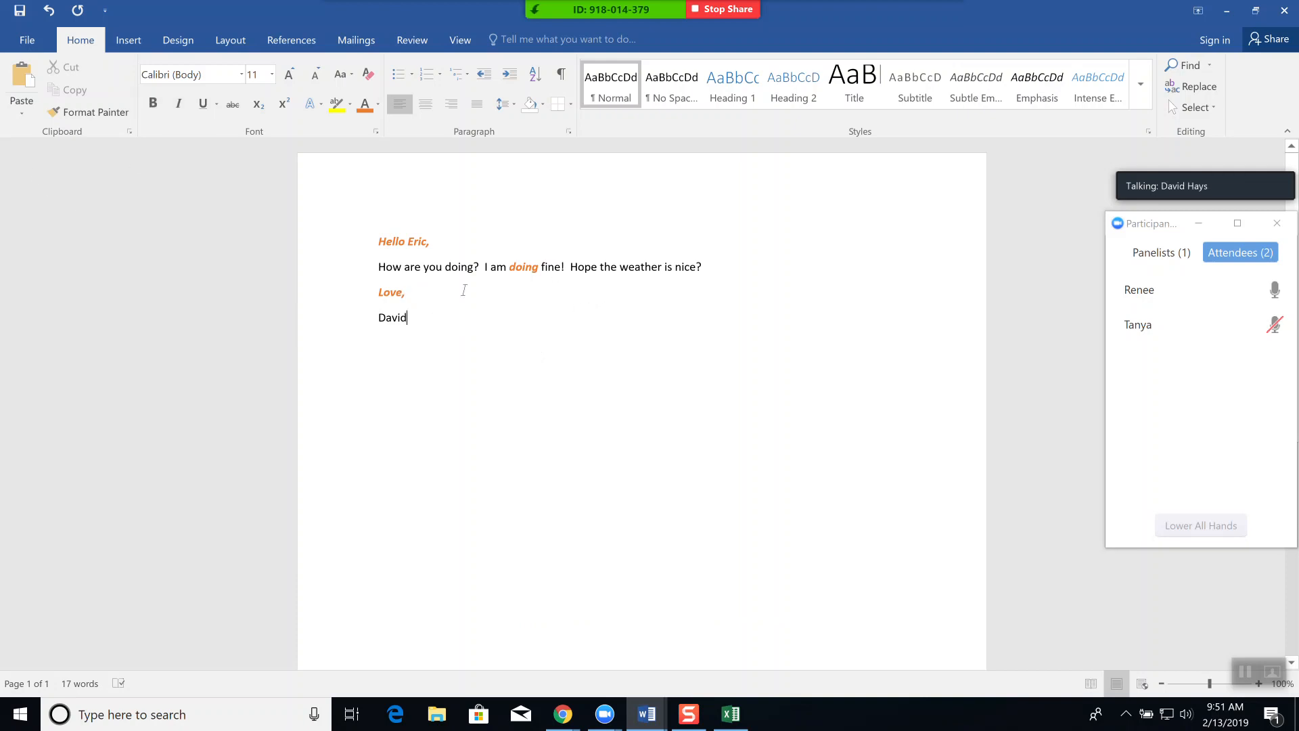
pyautogui.press('Return')
pyautogui.press('Return')
pyautogui.press('Return')
pyautogui.write('Copy is CTRL-C')
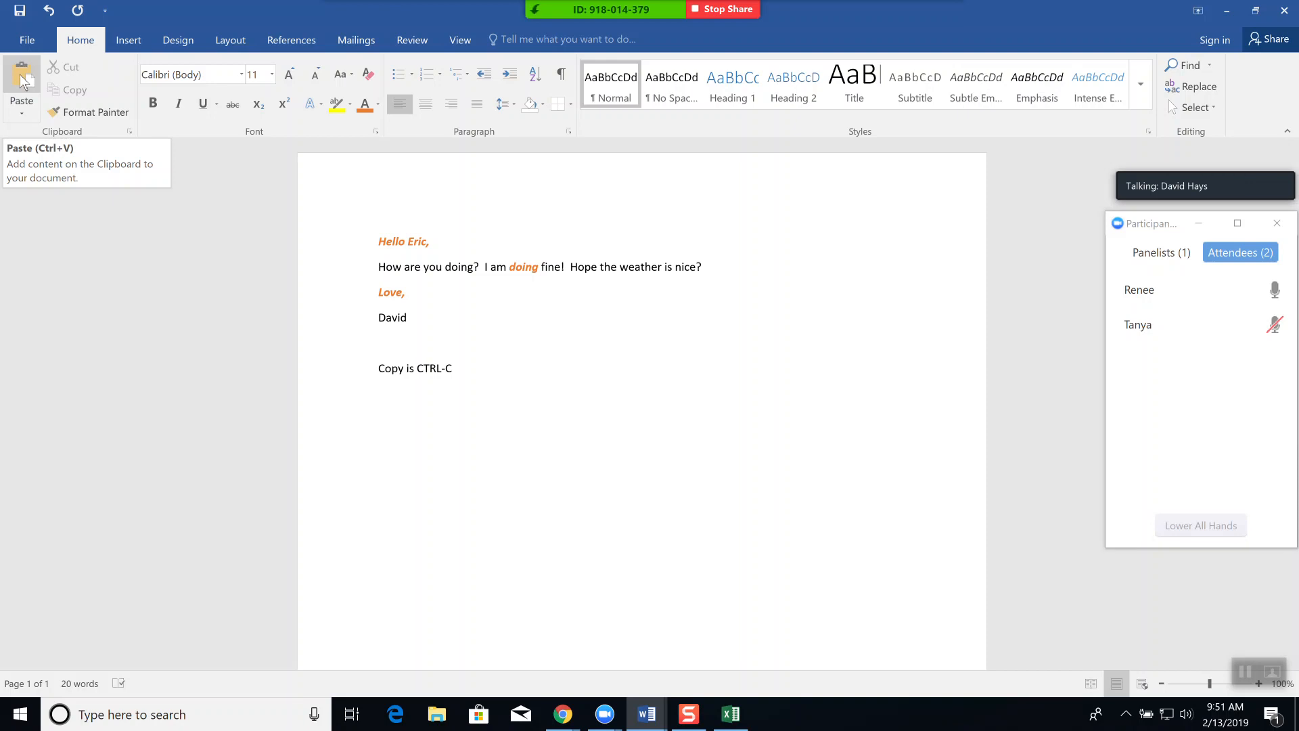
pyautogui.write('Paste is CTRL-V')
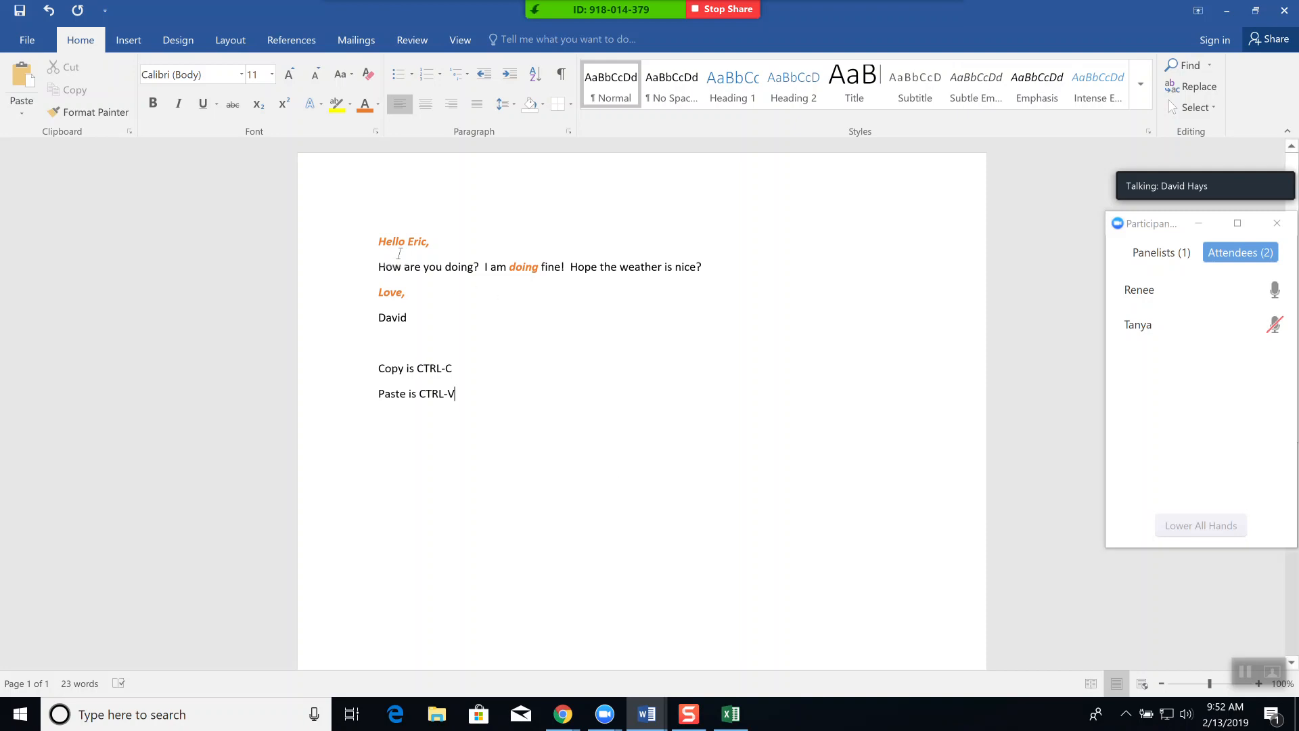
# Copy "How are you doing?" from the letter and paste it into cell A5 of Sheet1 in Excel
pyautogui.moveTo(379, 268); pyautogui.dragTo(478, 266)
pyautogui.hotkey('ctrl', 'c')
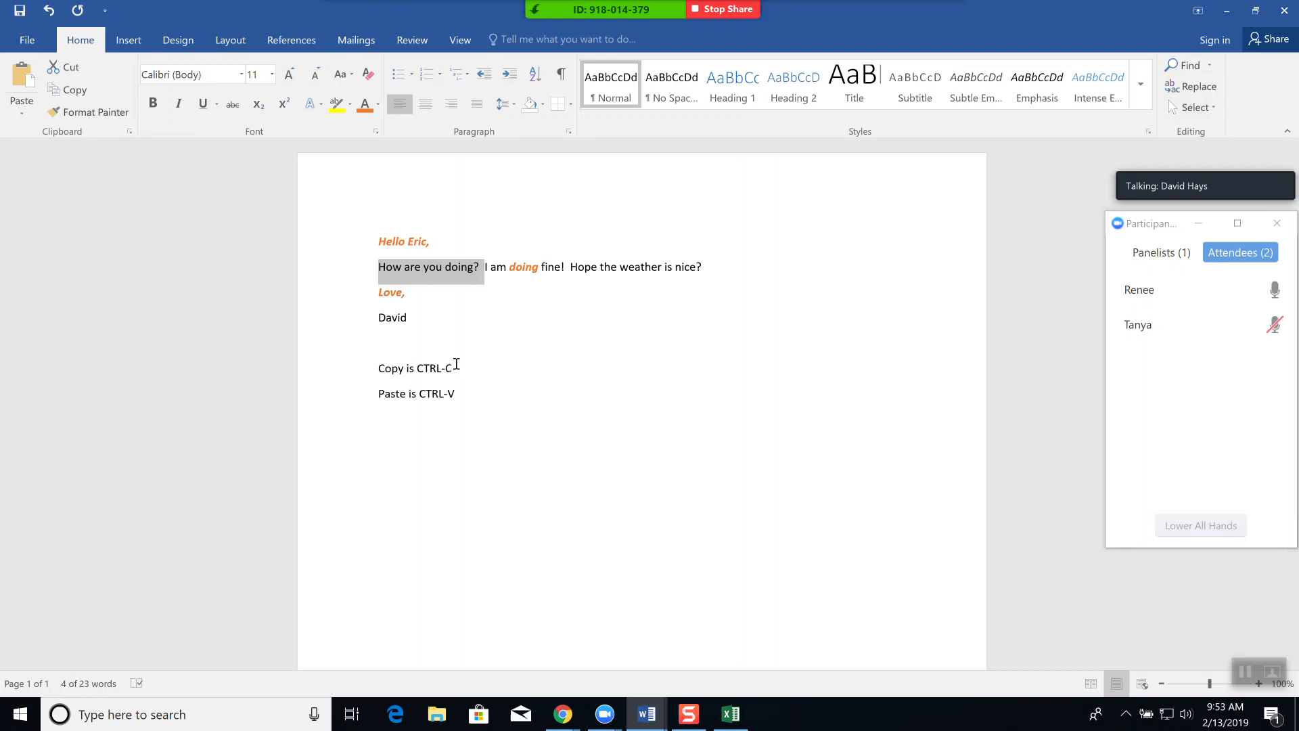
pyautogui.click(730, 716)
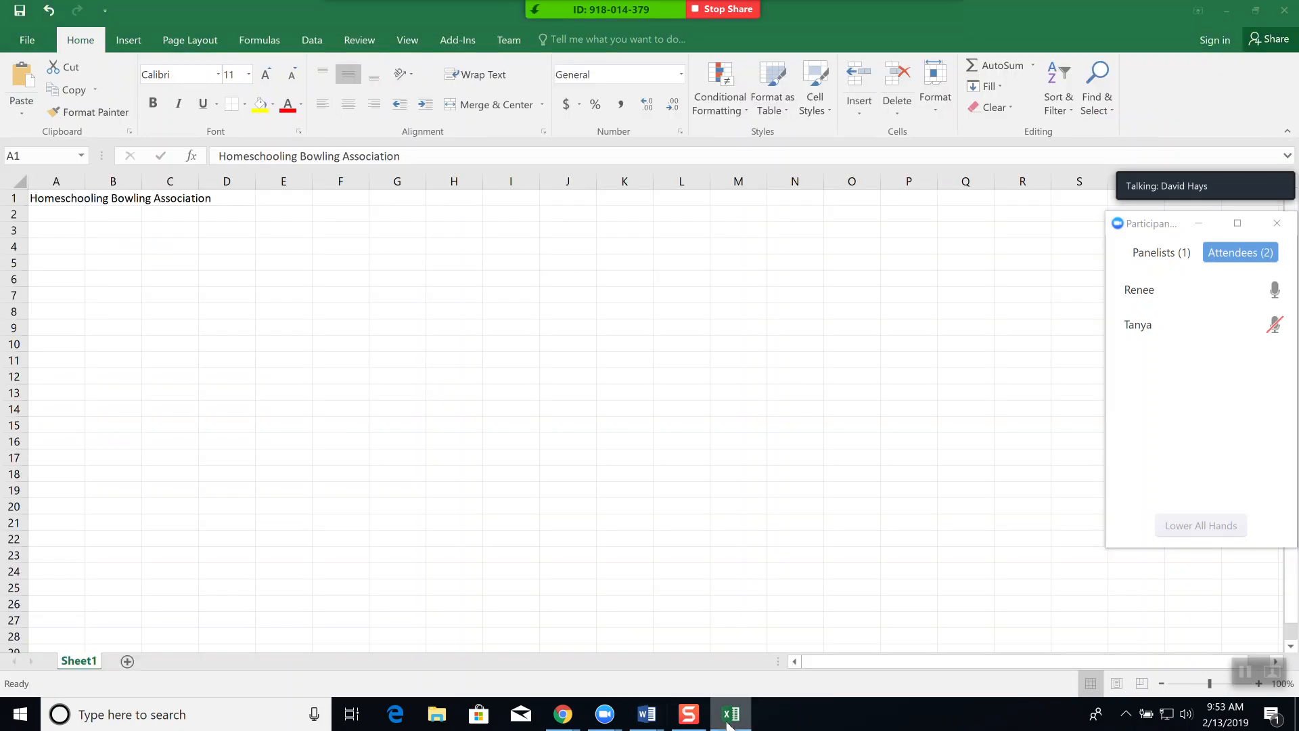
pyautogui.click(49, 263)
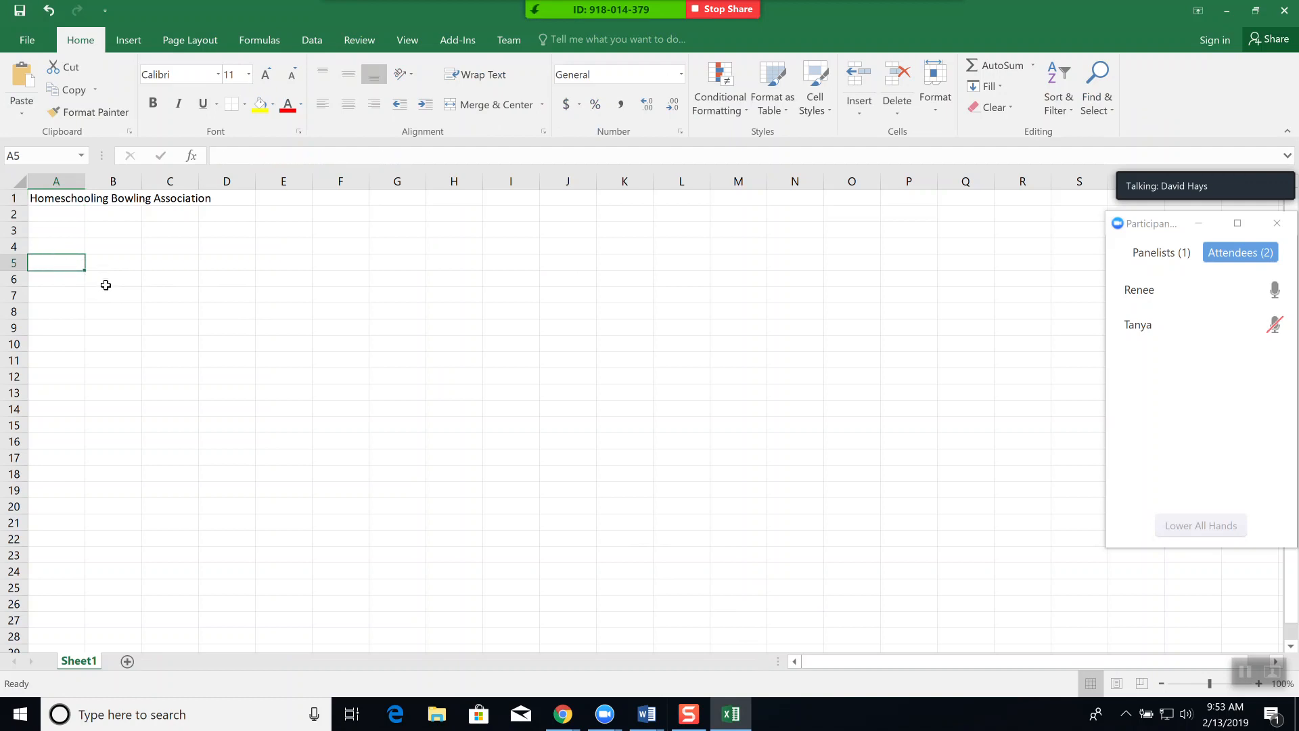
pyautogui.hotkey('ctrl', 'v')
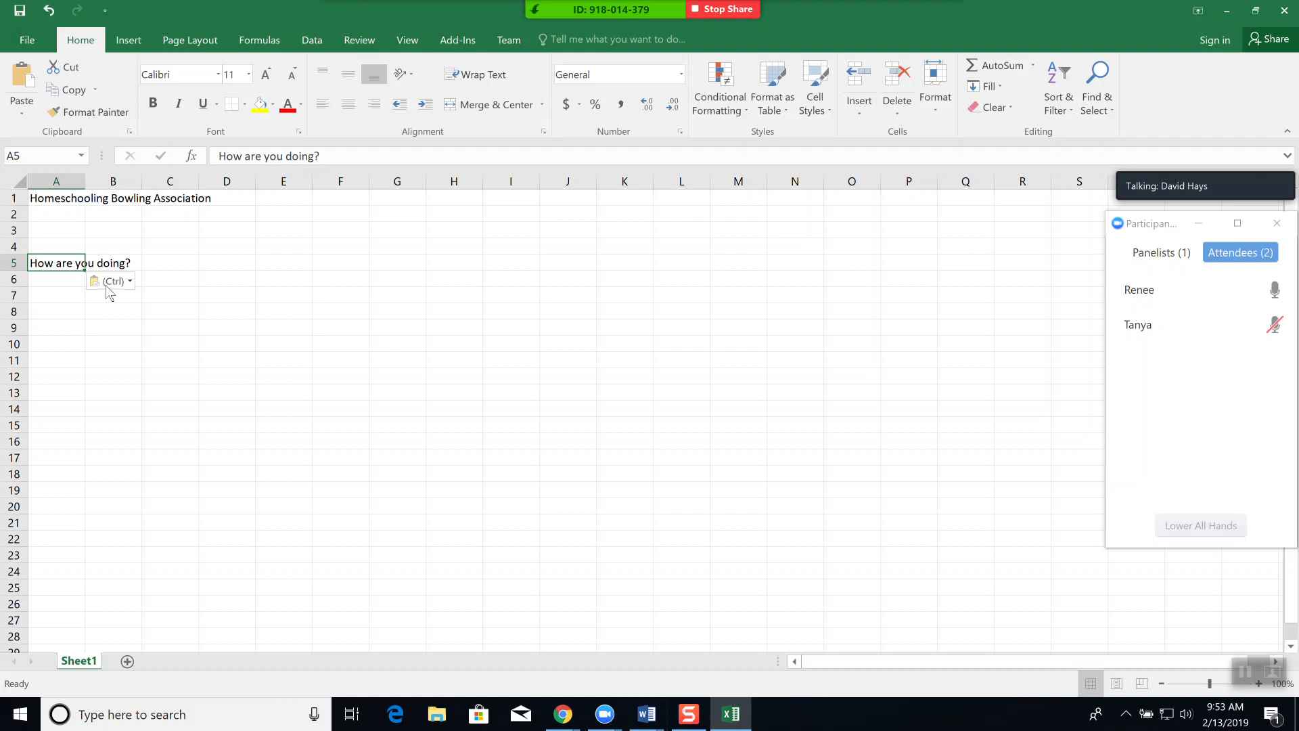
pyautogui.click(138, 330)
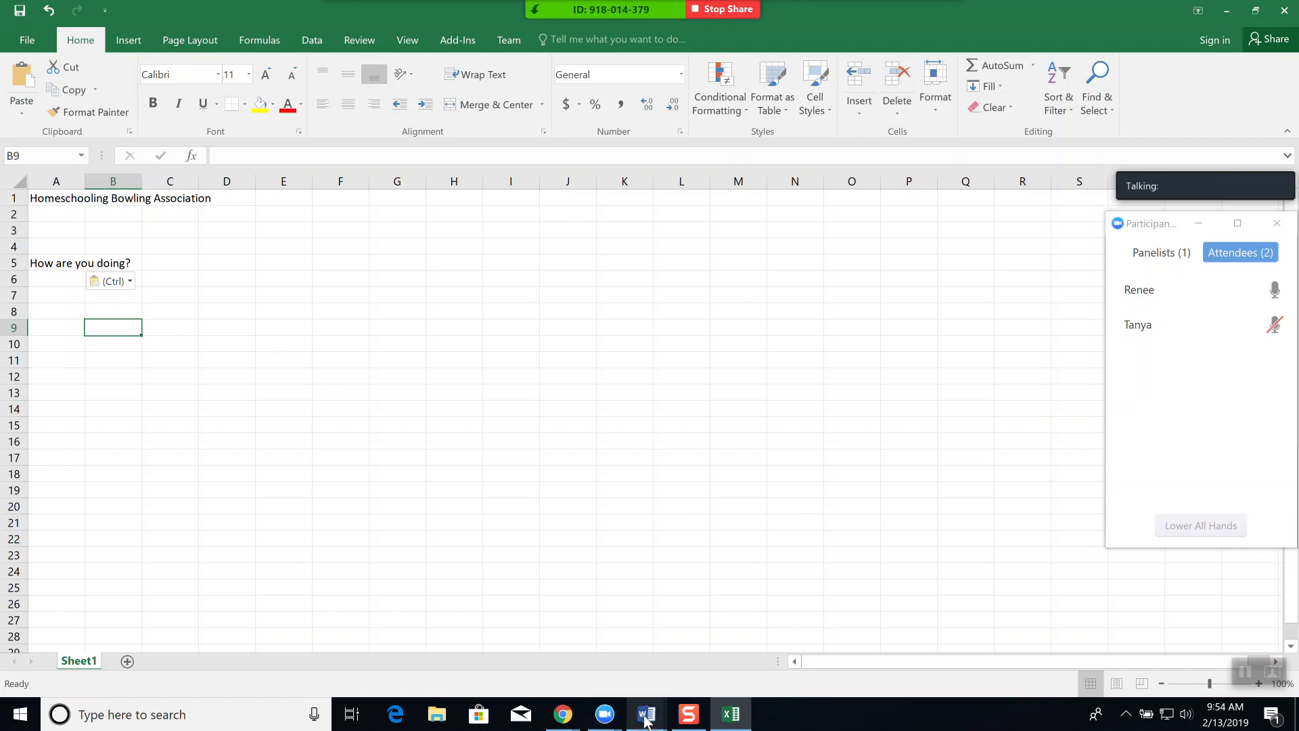
# Switch back to Document1 in Word and paste a copy of the "Paste is CTRL-V" line below it, after a blank line
pyautogui.moveTo(645, 720)
pyautogui.click(583, 632)
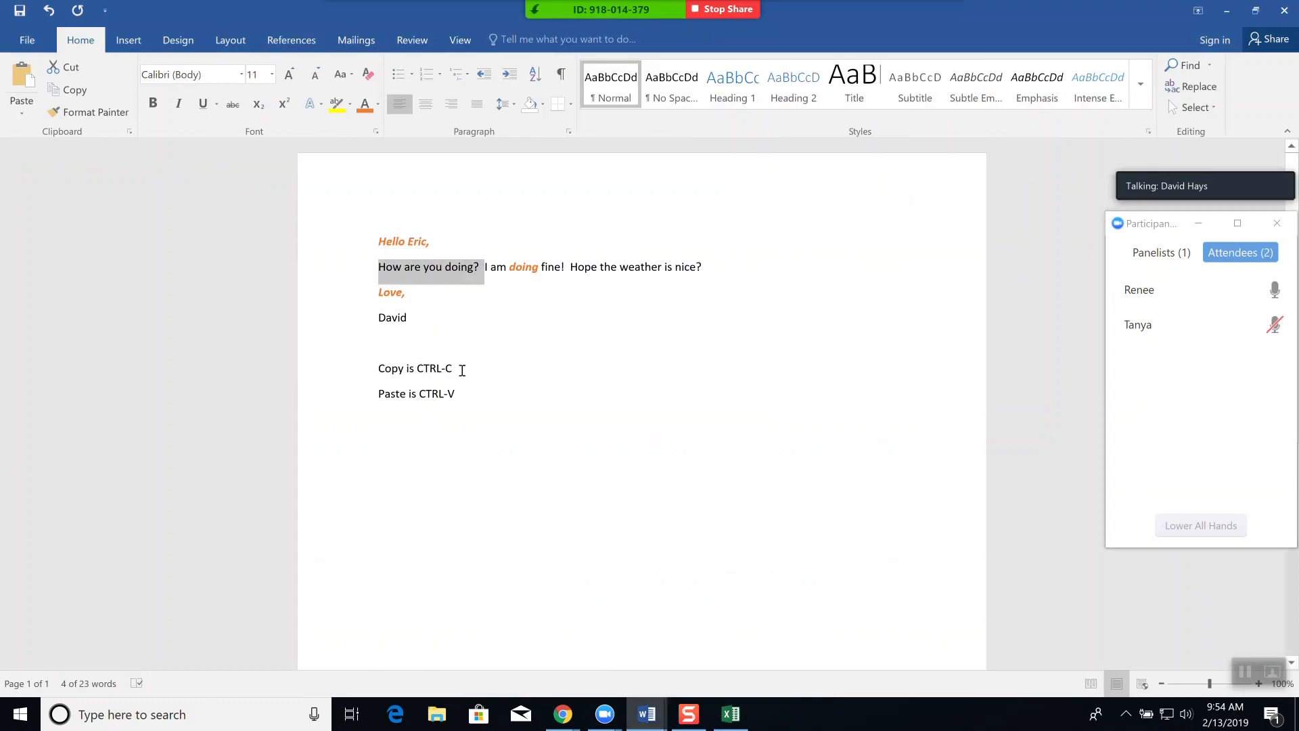
pyautogui.click(459, 369)
pyautogui.moveTo(452, 368); pyautogui.dragTo(372, 368)
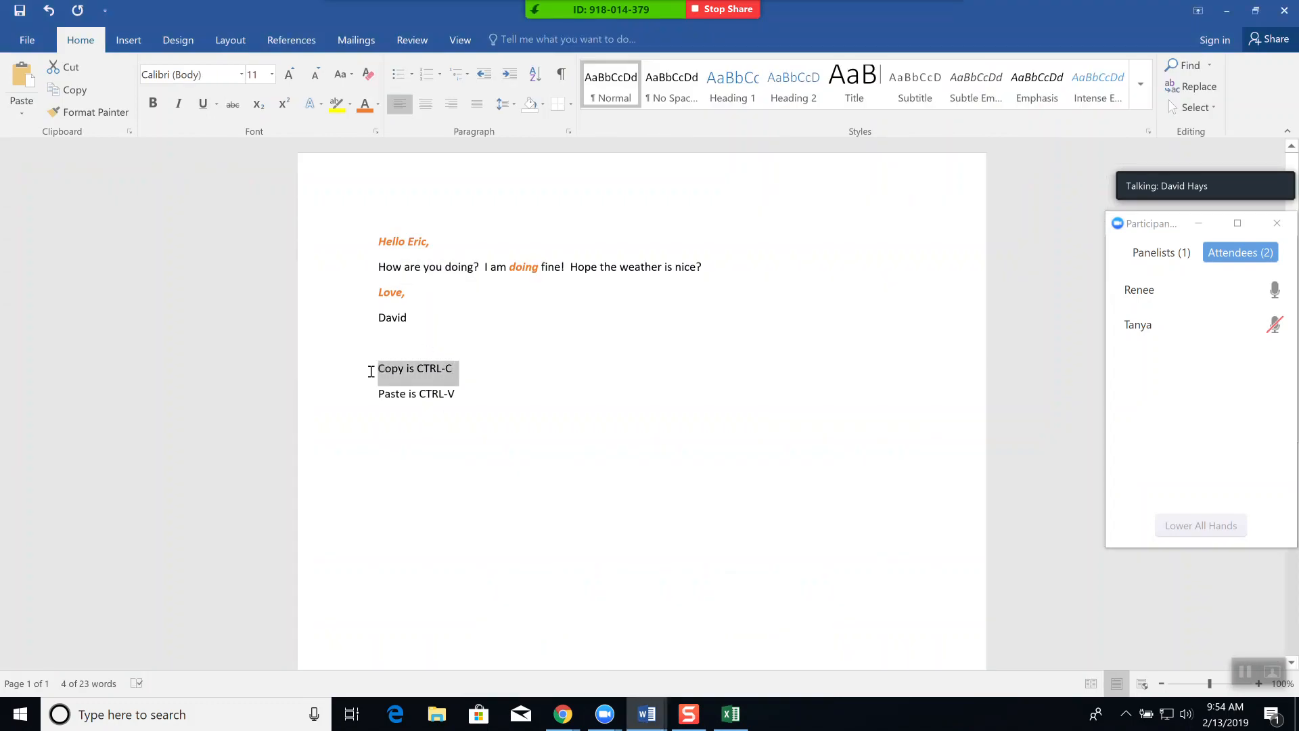
pyautogui.click(467, 394)
pyautogui.moveTo(430, 394); pyautogui.dragTo(383, 395)
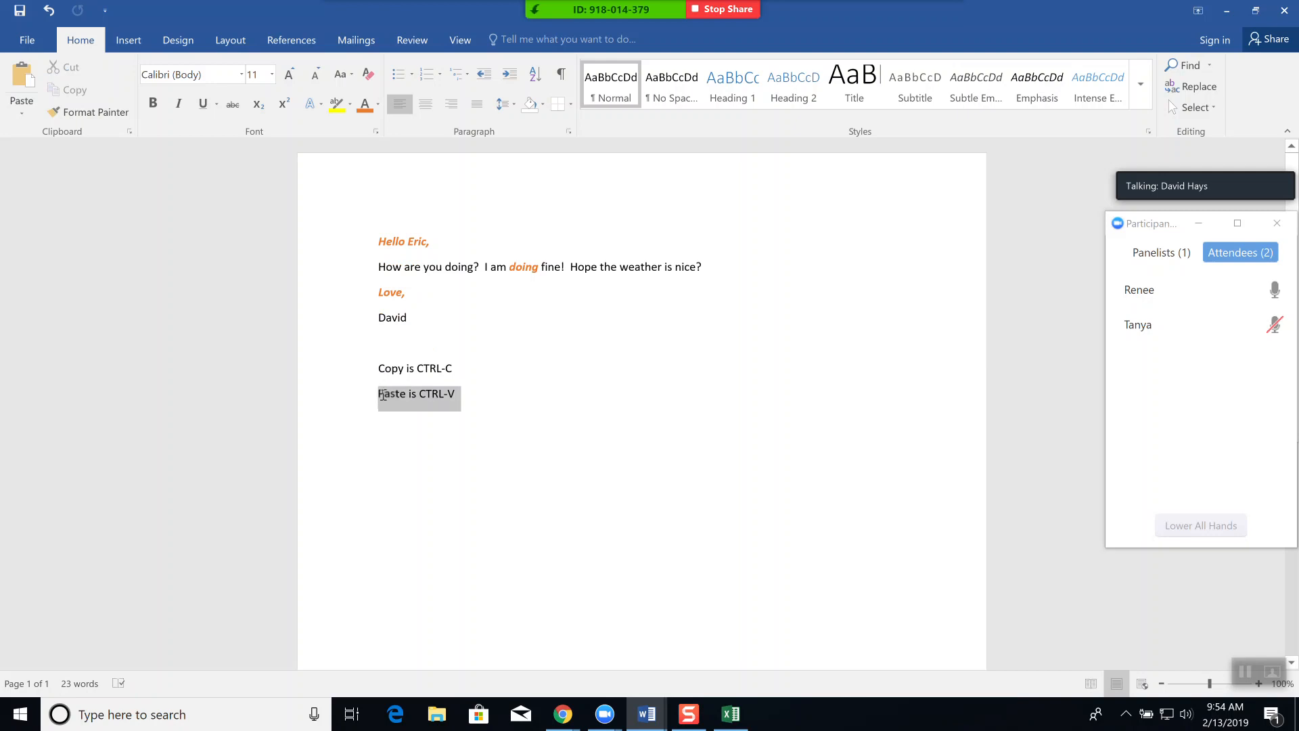
pyautogui.rightClick(415, 400)
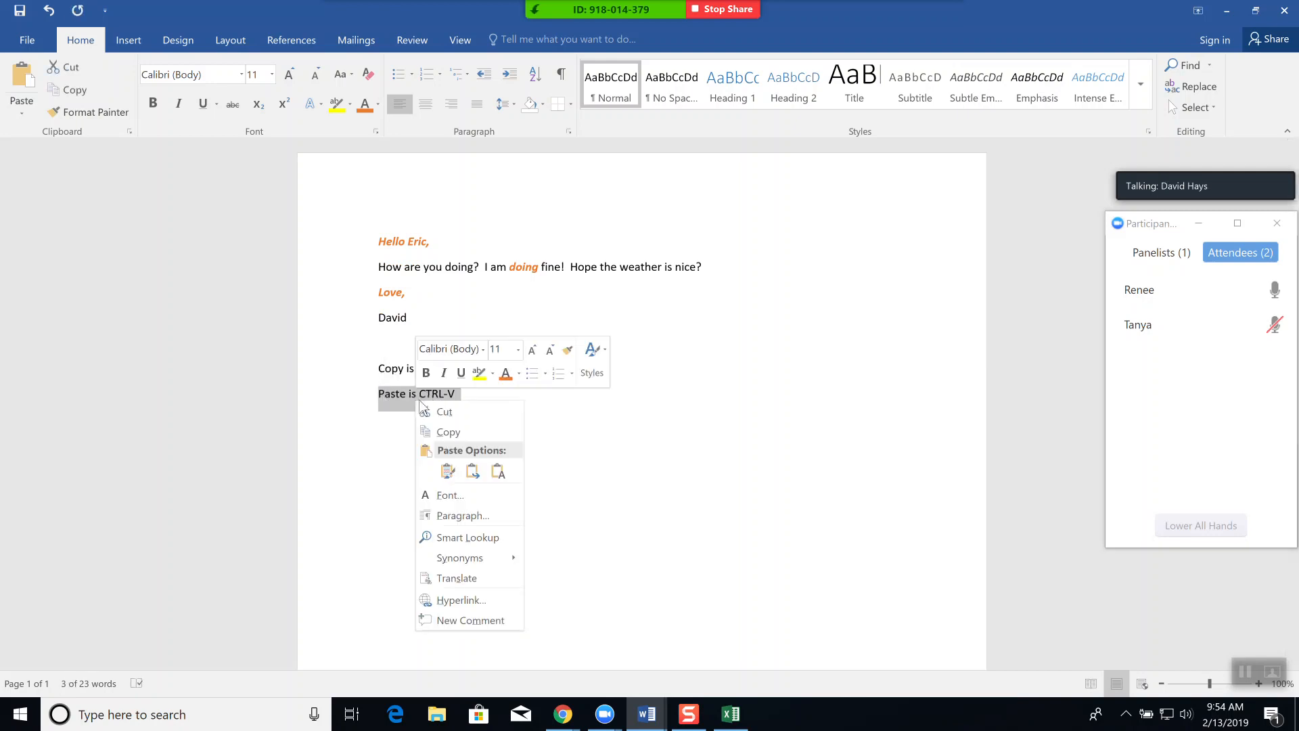
pyautogui.click(447, 431)
pyautogui.click(515, 400)
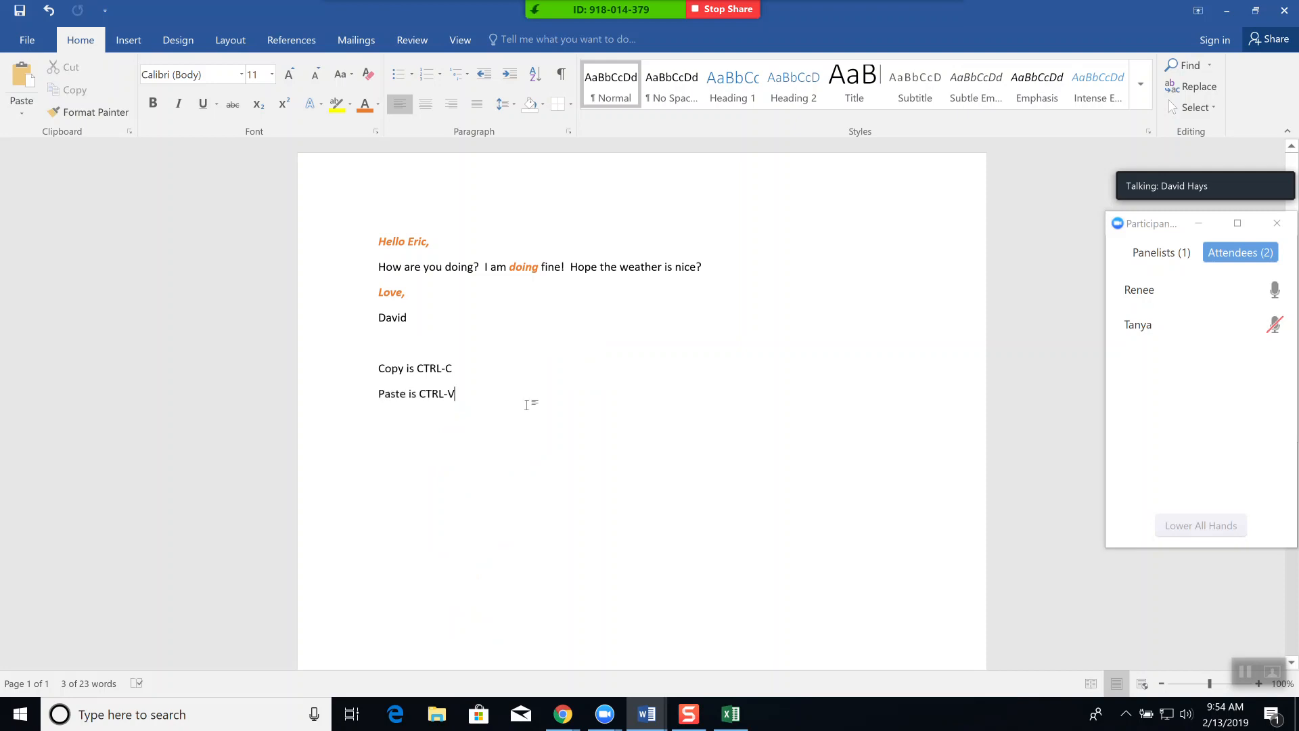
pyautogui.press('Return')
pyautogui.press('Return')
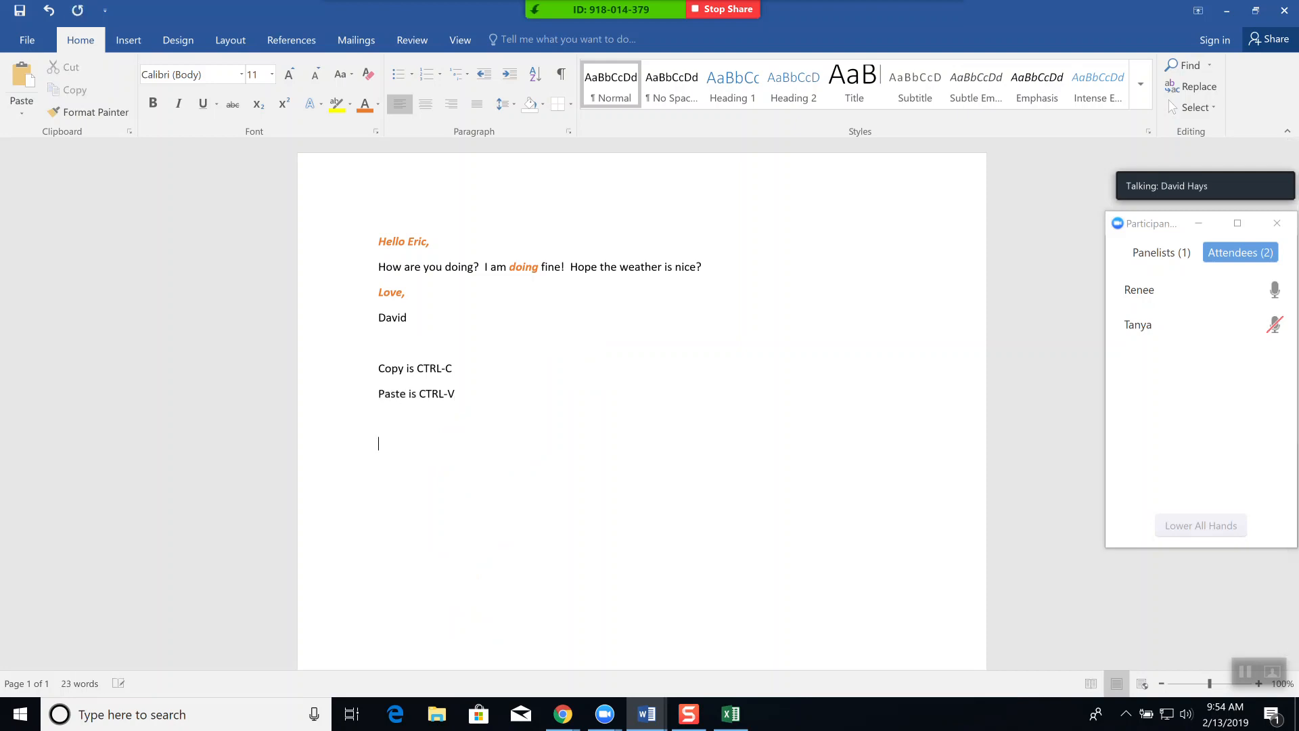
pyautogui.hotkey('ctrl', 'v')
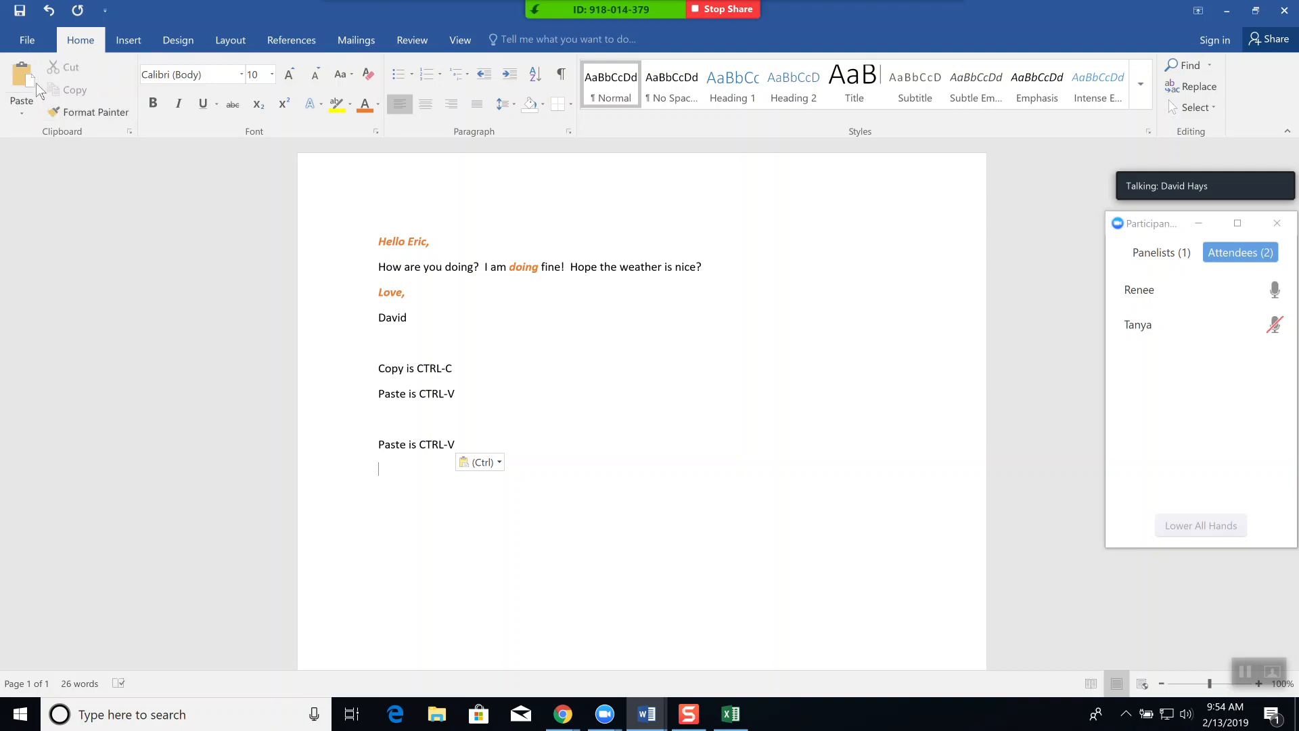
# Show the Office Clipboard and copy "Love,", the "Copy is CTRL-C" line and the whole "How are you doing?" paragraph to it
pyautogui.click(132, 133)
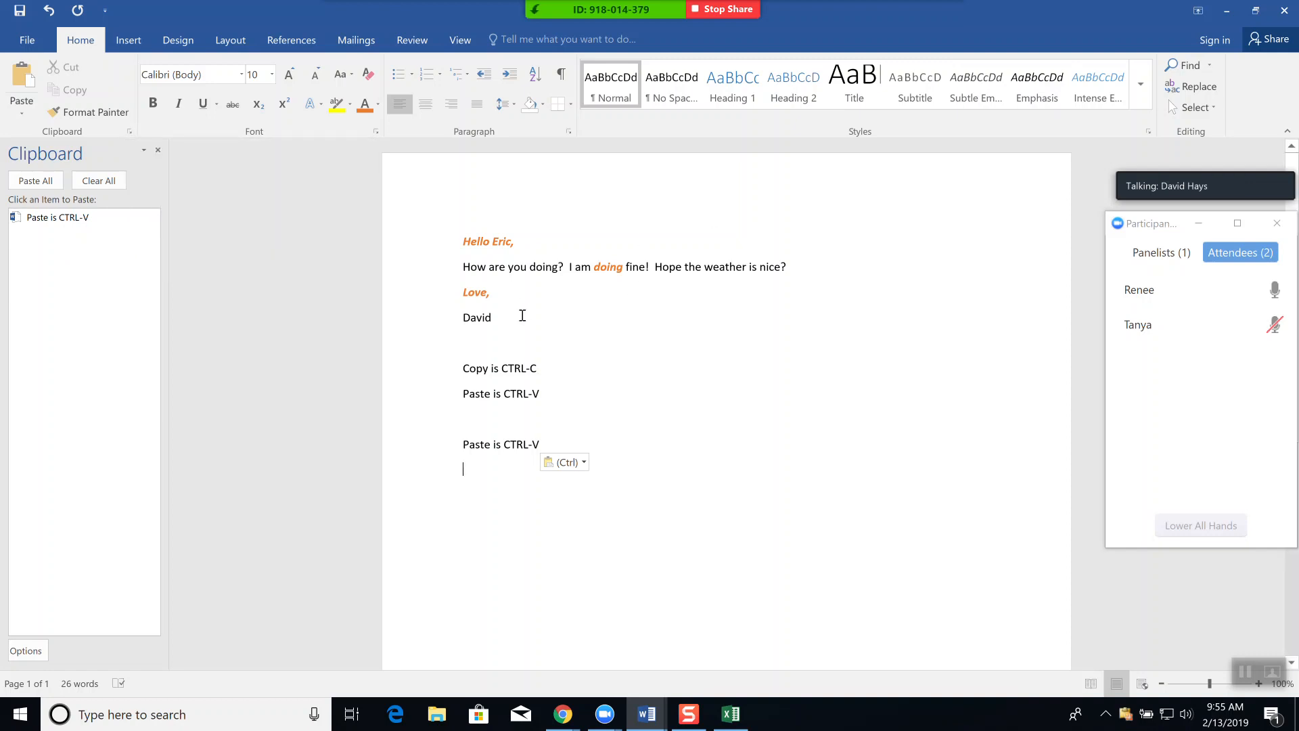
pyautogui.tripleClick(488, 292)
pyautogui.click(73, 91)
pyautogui.moveTo(550, 367); pyautogui.dragTo(462, 371)
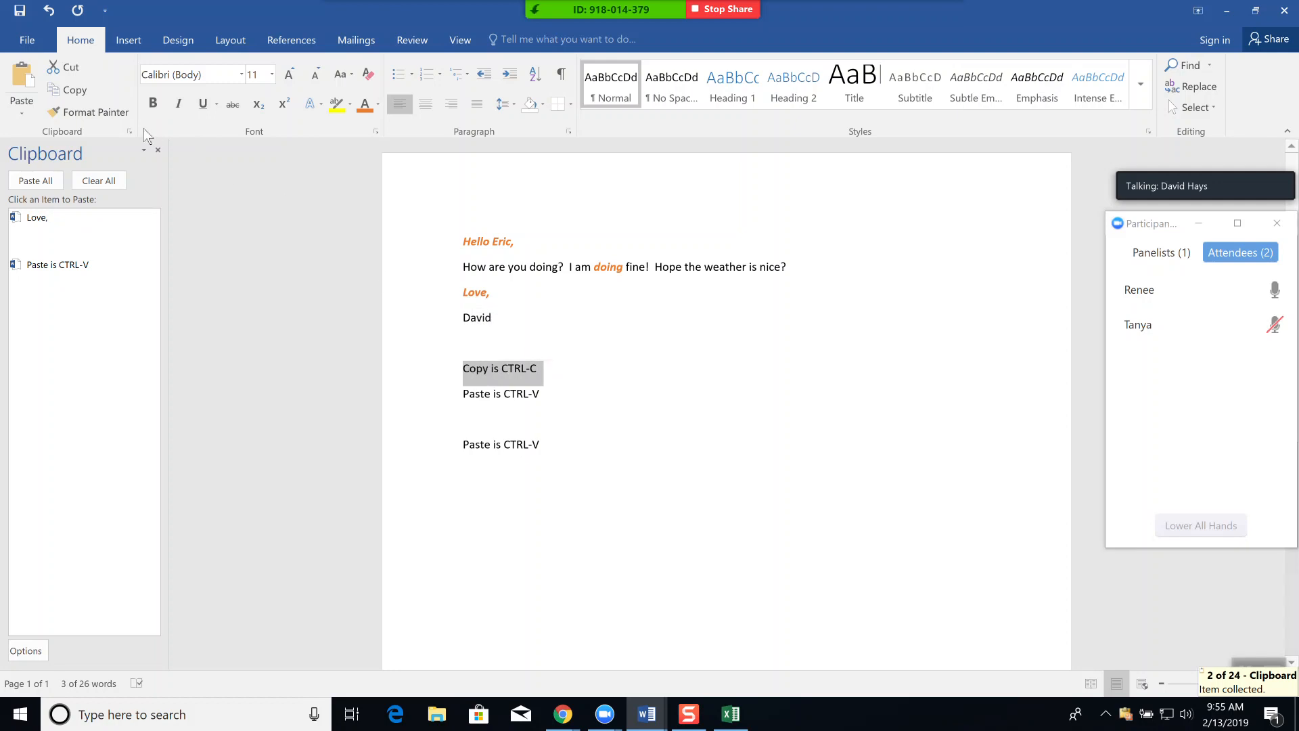
pyautogui.click(80, 91)
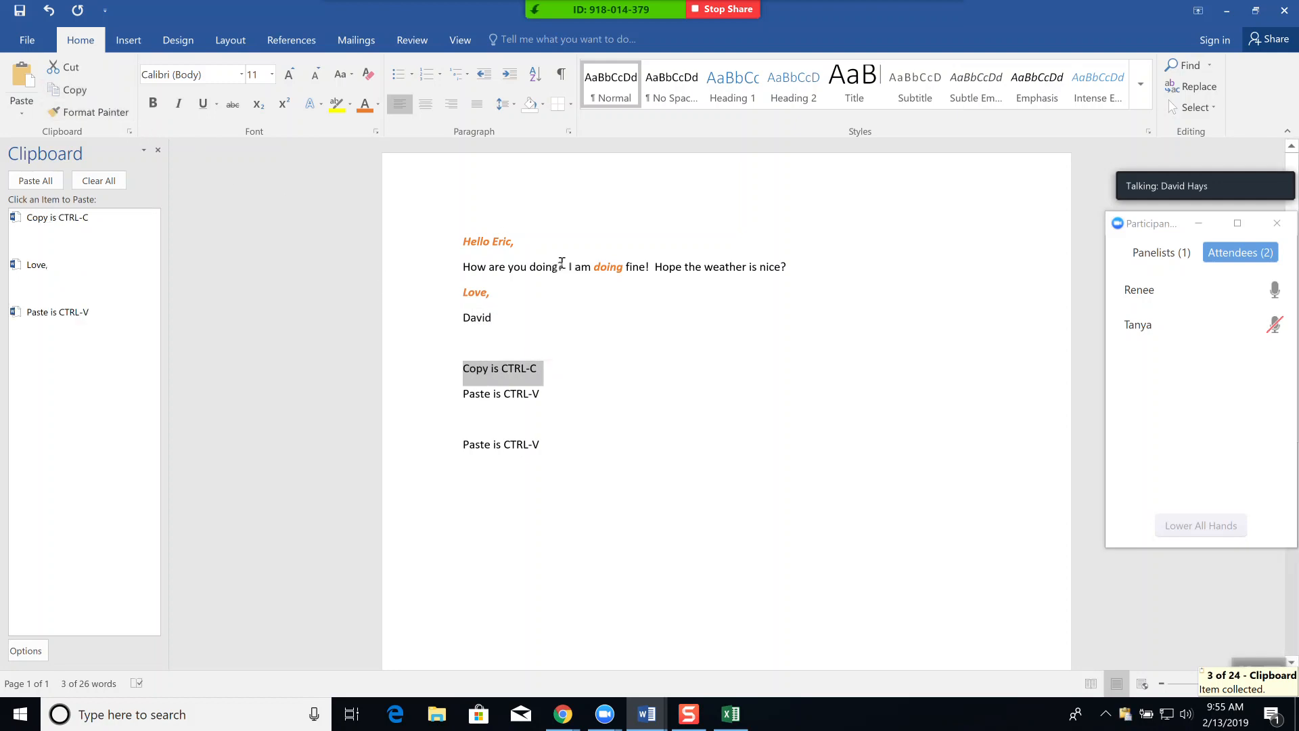
pyautogui.moveTo(804, 270); pyautogui.dragTo(474, 268)
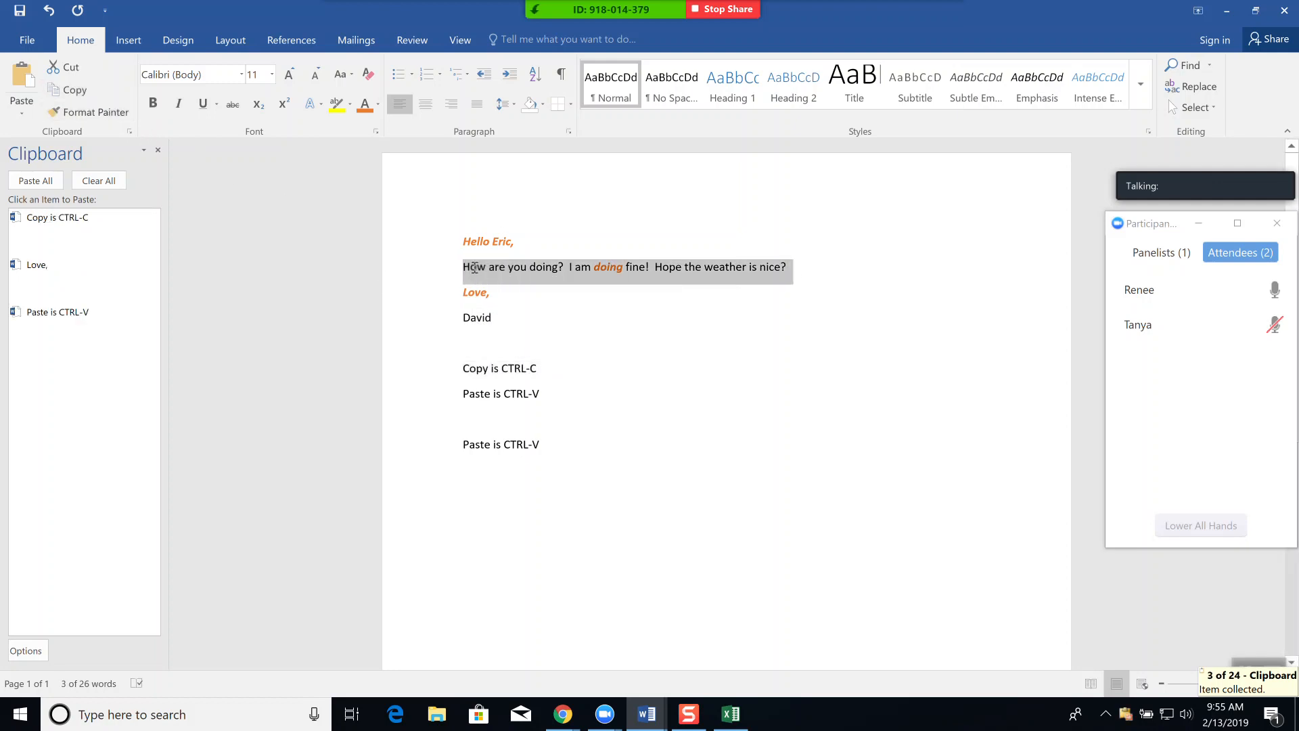
pyautogui.click(76, 92)
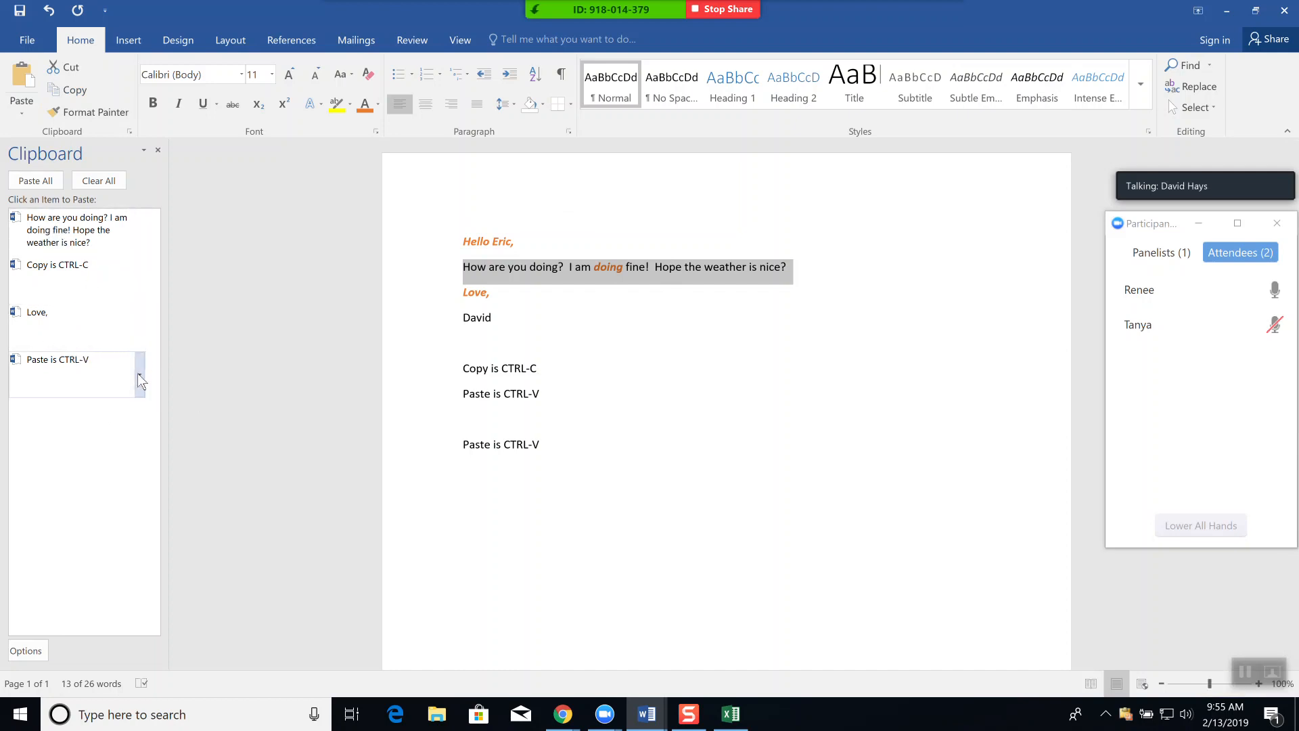
# Paste the collected "Love," item from the Clipboard below the last "Paste is CTRL-V" line, after a blank line
pyautogui.click(141, 375)
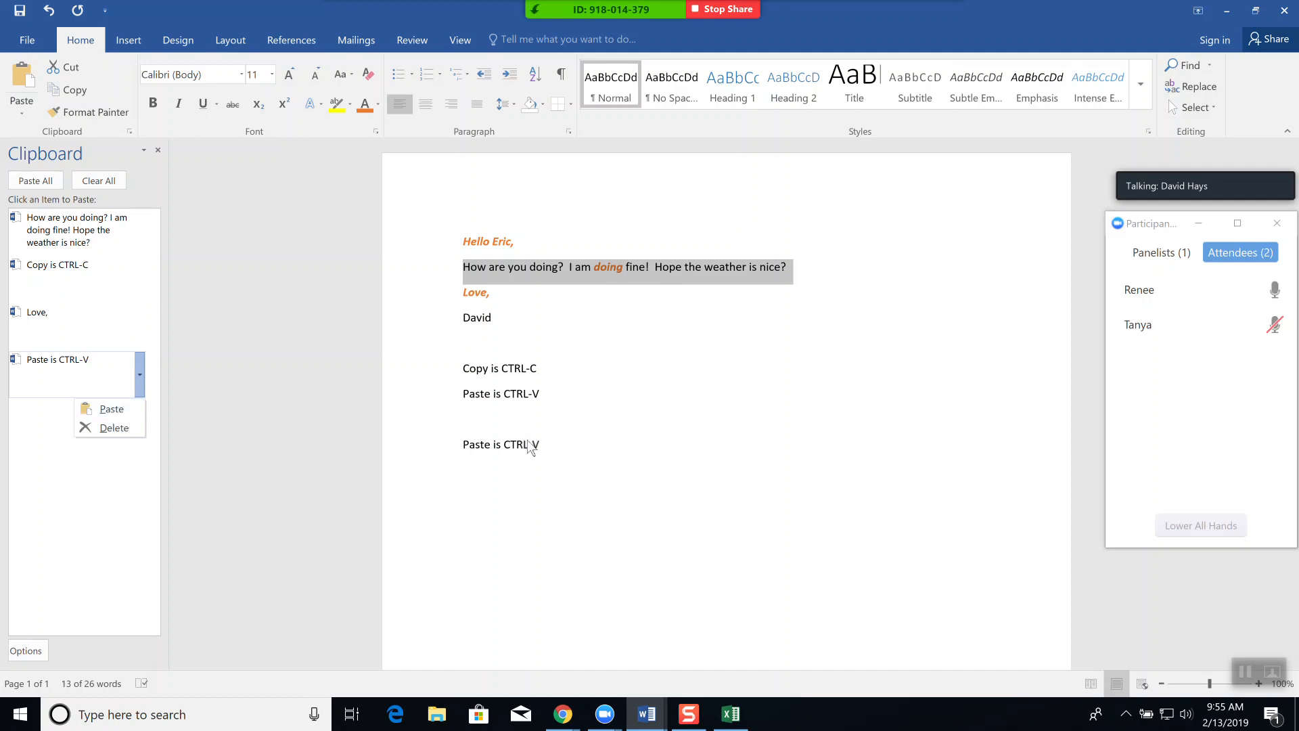
pyautogui.click(582, 440)
pyautogui.press('Return')
pyautogui.press('Return')
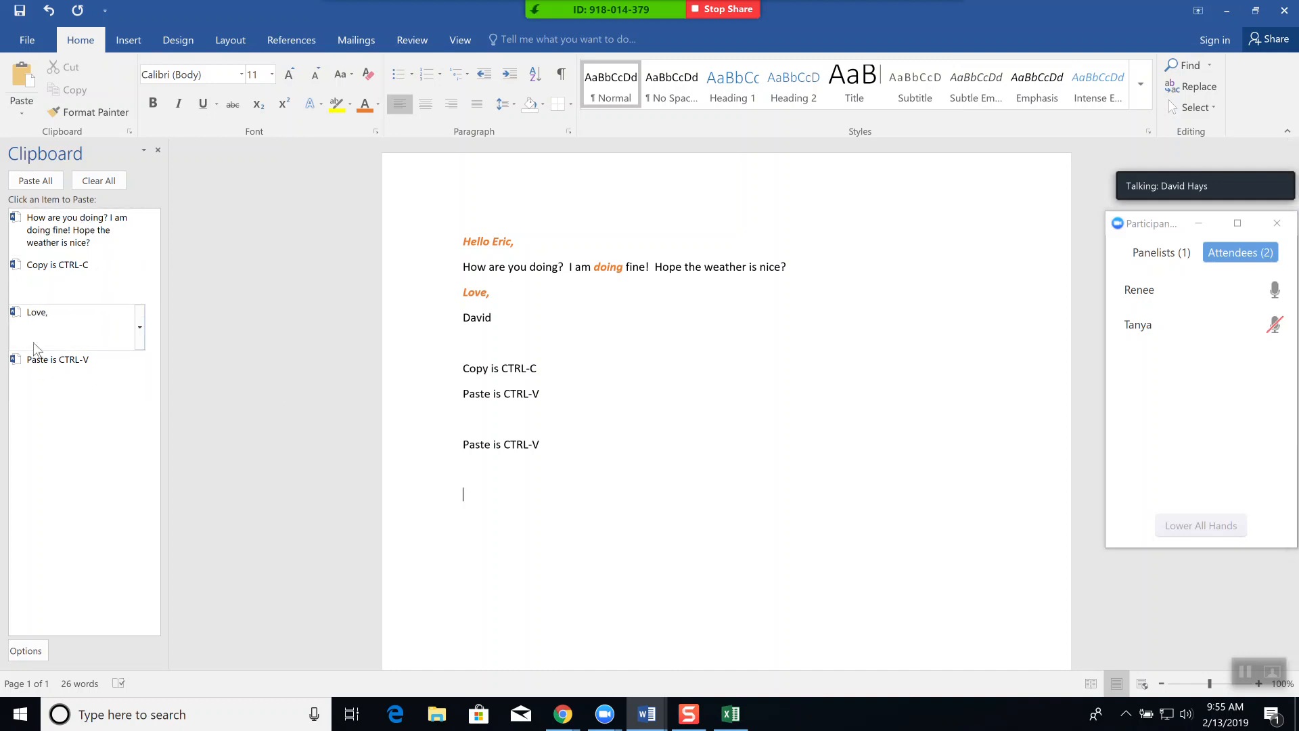
pyautogui.click(140, 327)
pyautogui.click(111, 362)
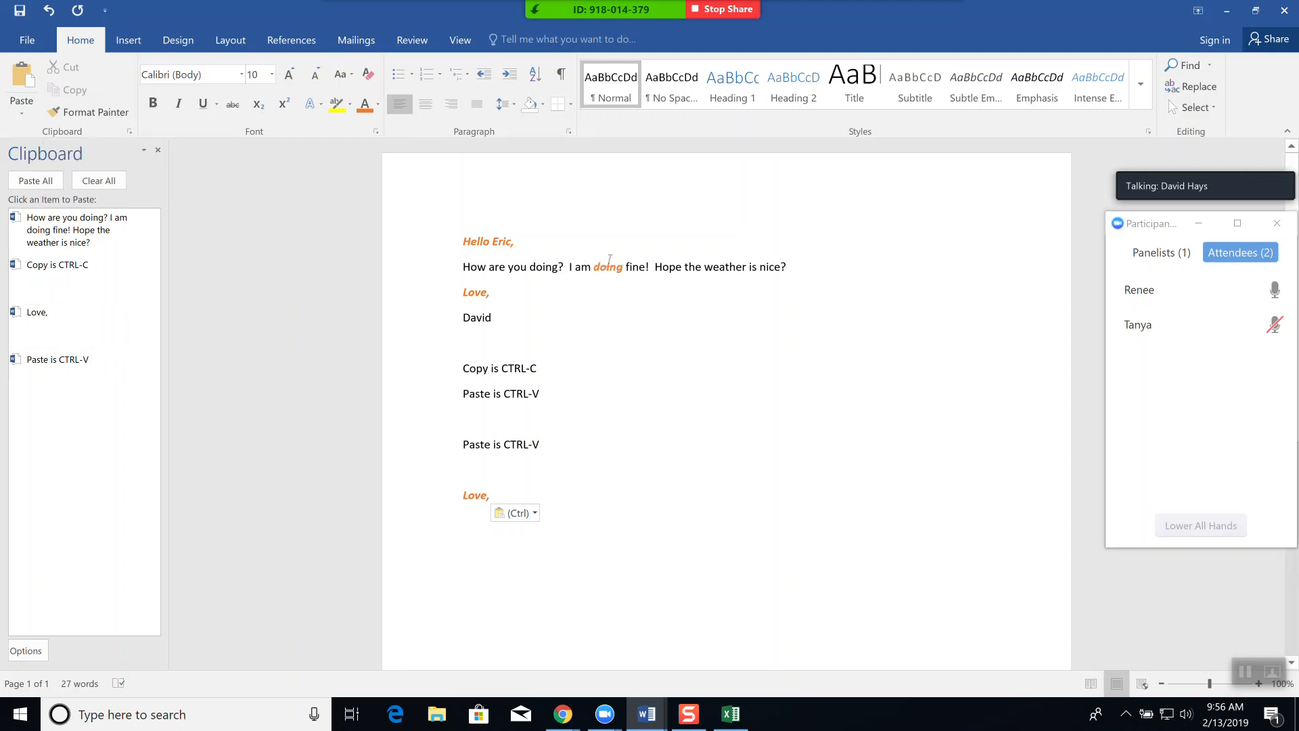
# Copy "? I am doing fine" from the letter to the Clipboard and delete the collected "Love," item from it
pyautogui.moveTo(645, 266); pyautogui.dragTo(567, 274)
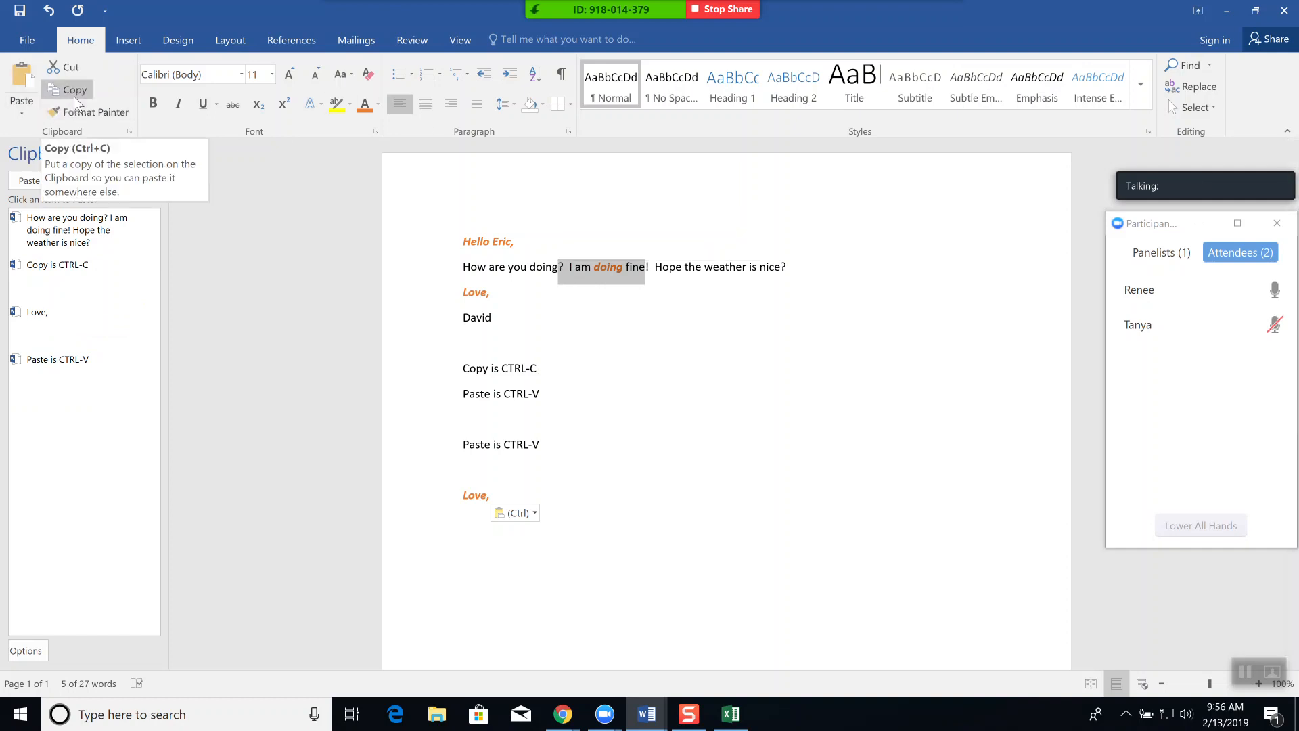
pyautogui.click(91, 88)
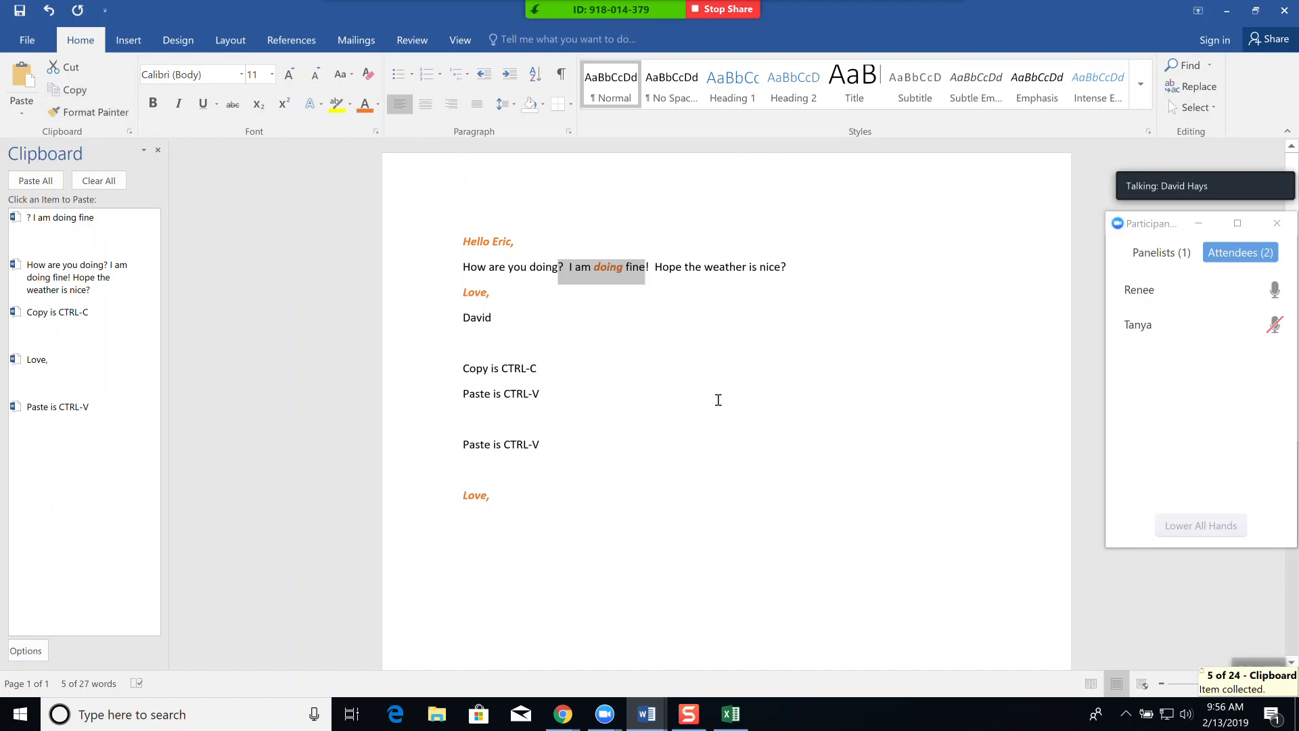
pyautogui.click(505, 492)
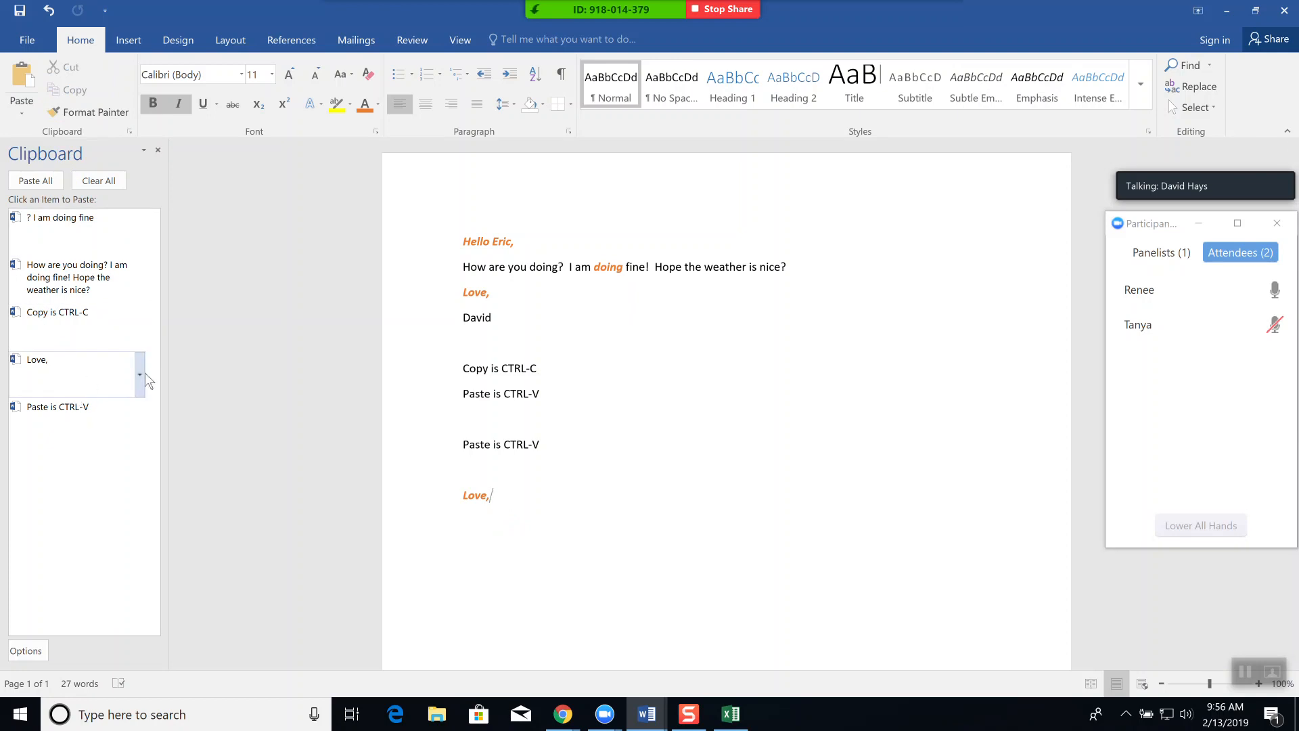
pyautogui.click(140, 372)
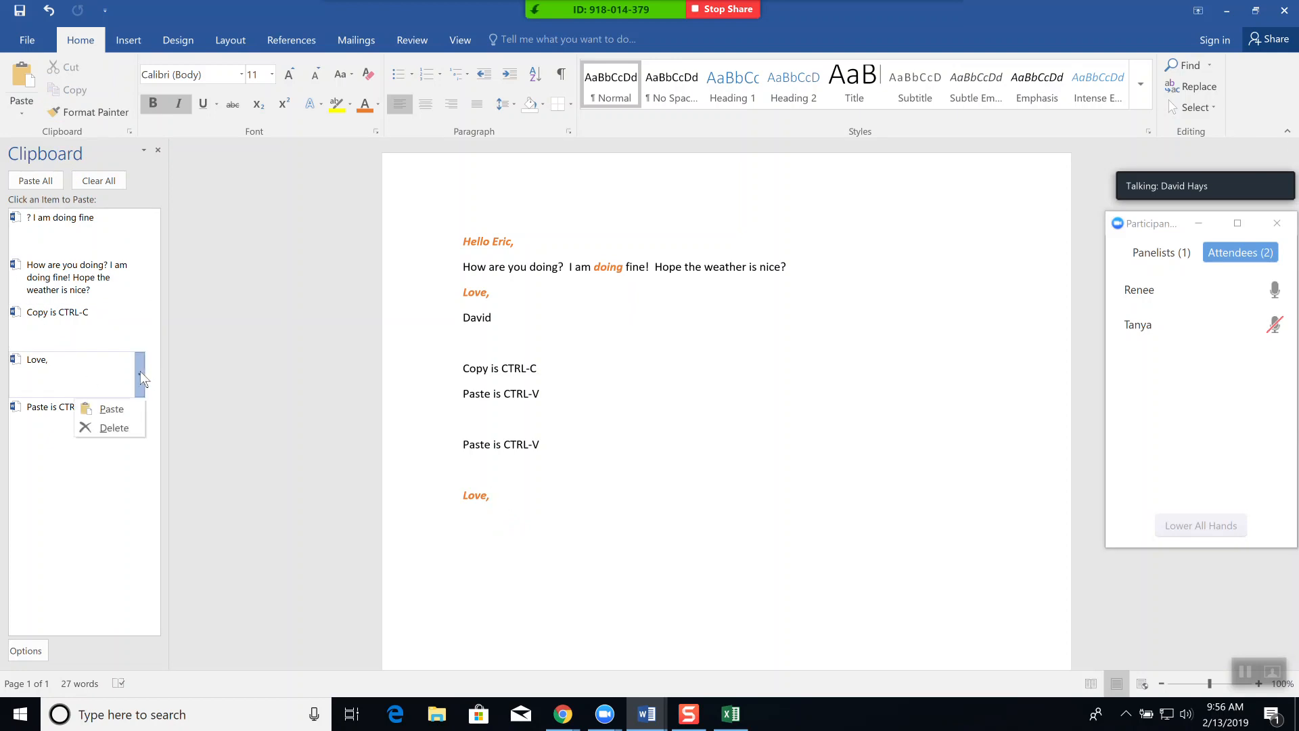
pyautogui.click(116, 429)
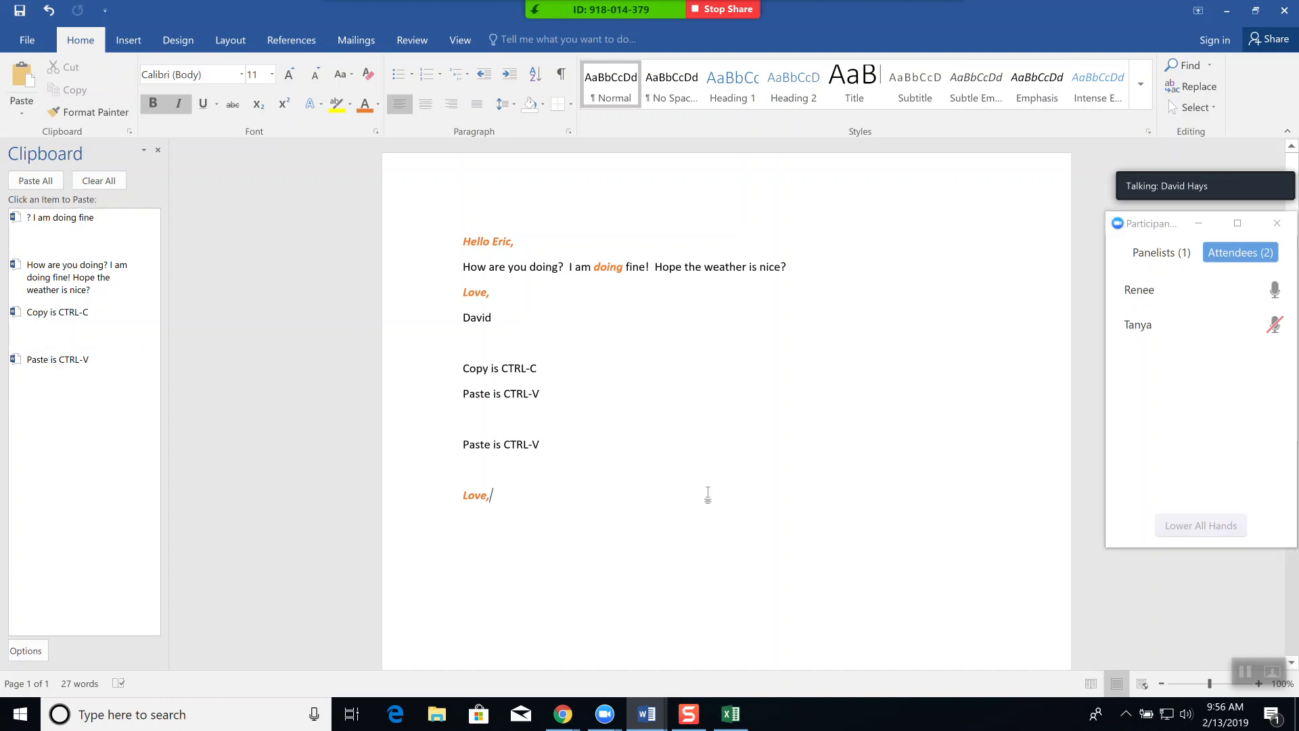
# Switch to Excel, show the Office Clipboard there to view the collected items, and return to the letter in Word
pyautogui.click(732, 722)
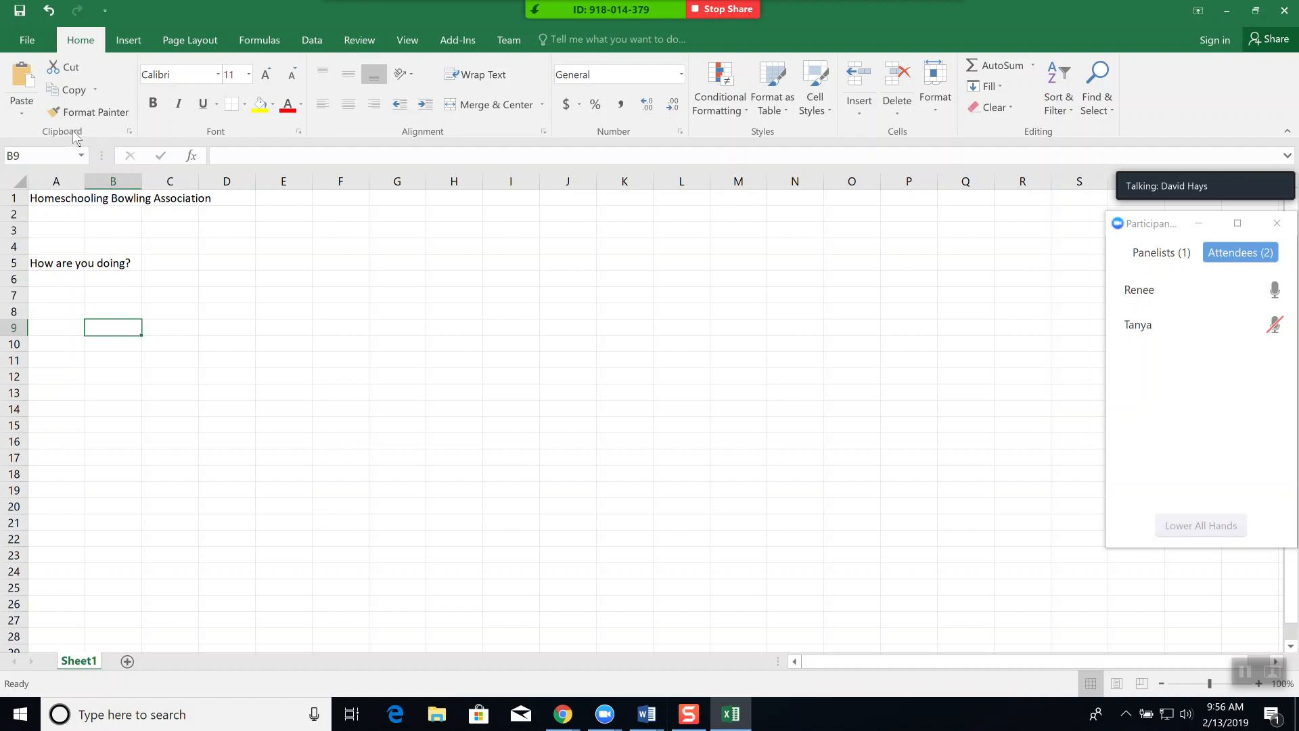
pyautogui.click(129, 131)
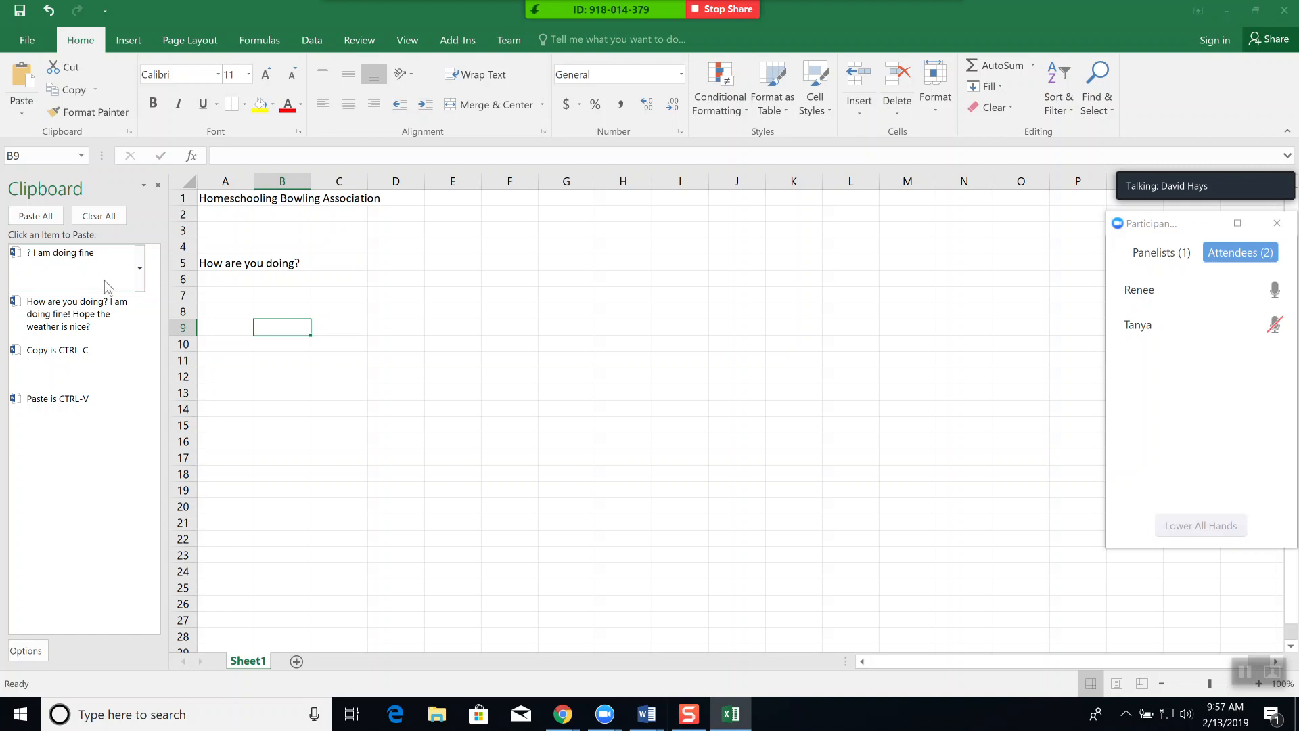
pyautogui.hotkey('alt', 'Tab')
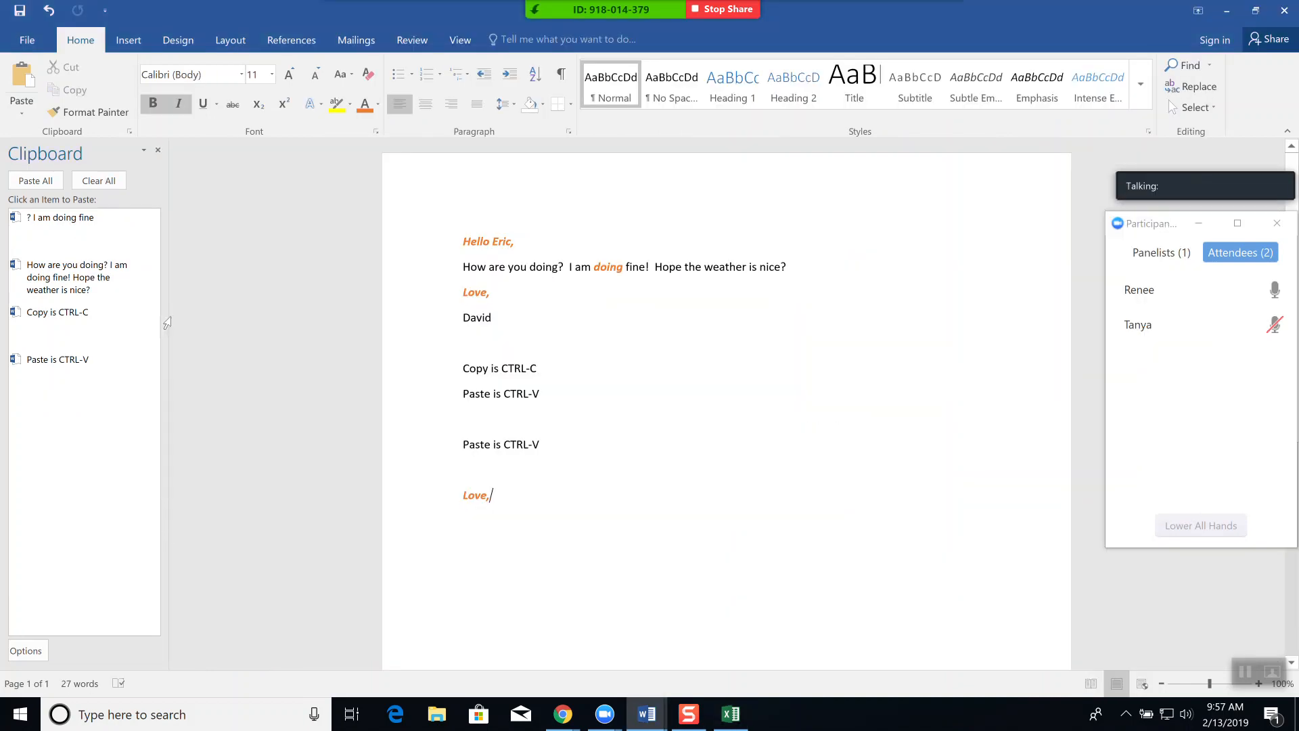
# Look through the Clipboard pane's window commands and display options without changing any, and close the pane
pyautogui.click(144, 151)
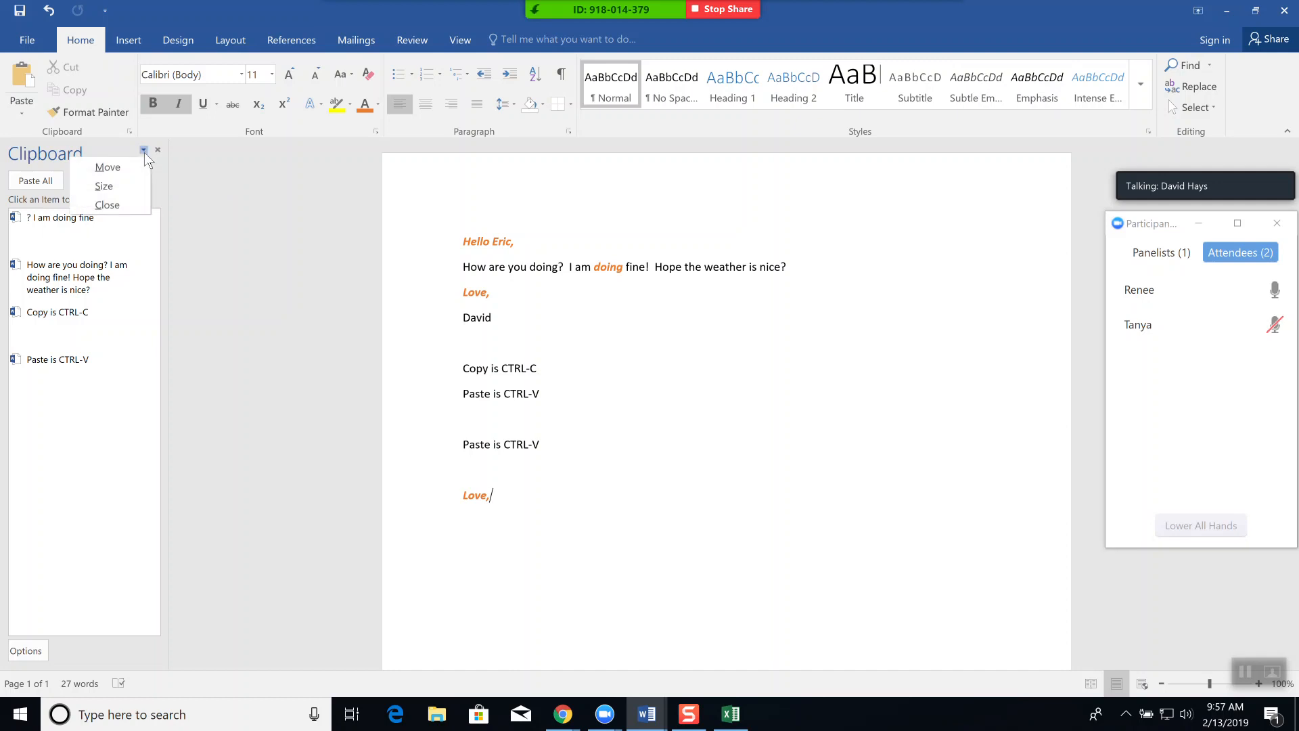
pyautogui.moveTo(1220, 185)
pyautogui.click(28, 652)
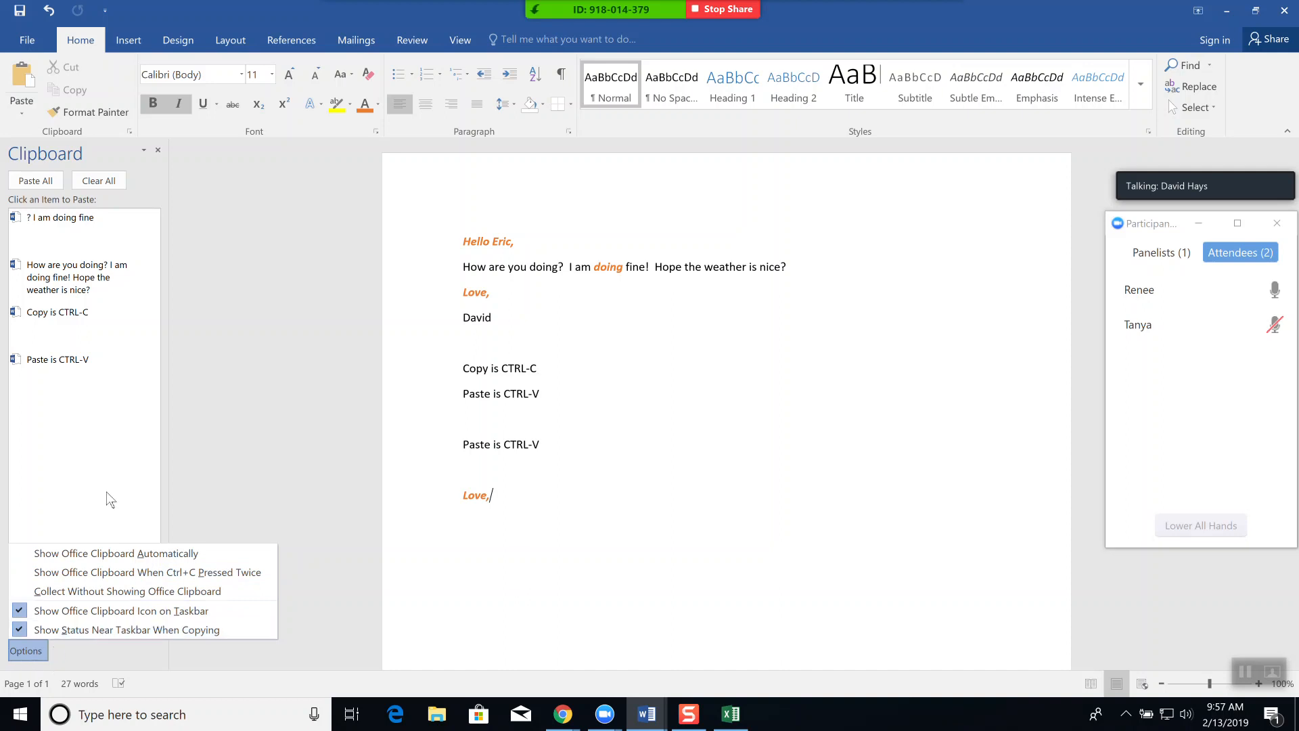
pyautogui.click(157, 150)
pyautogui.click(157, 150)
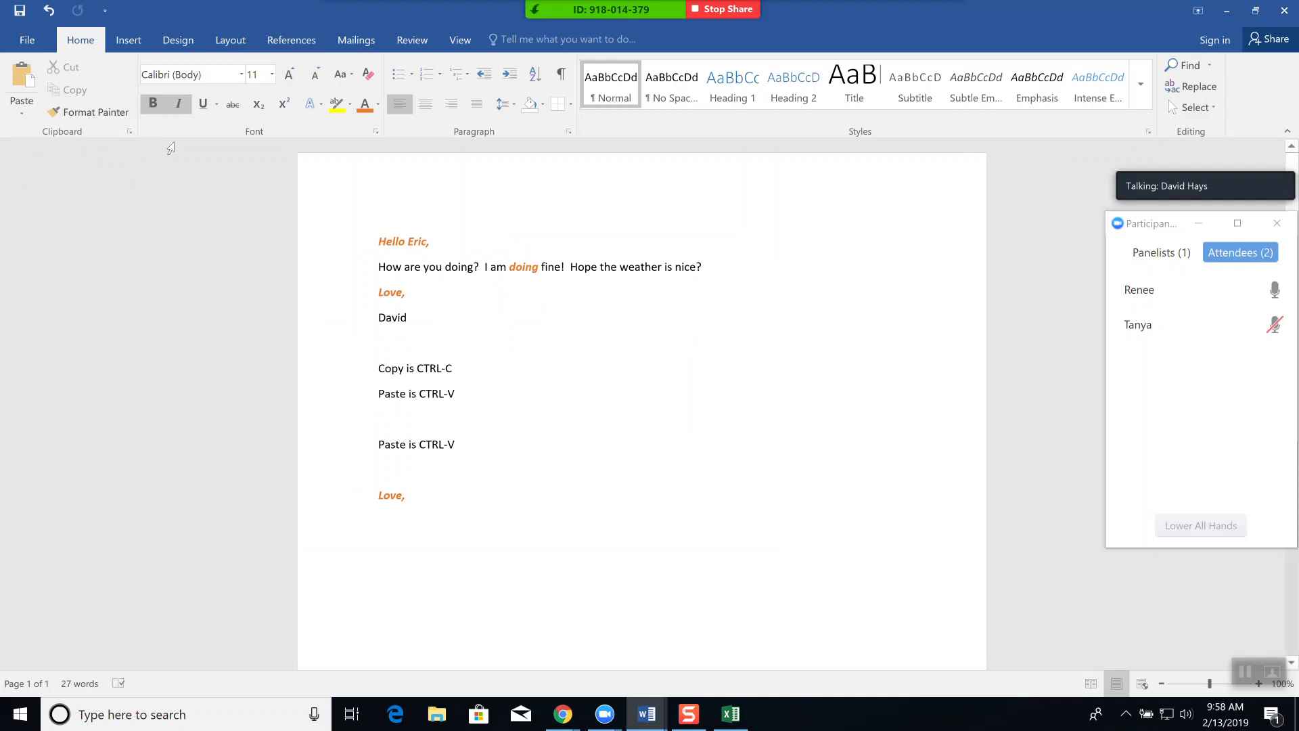
# View the full Font settings for the current text and close them without making changes
pyautogui.click(376, 131)
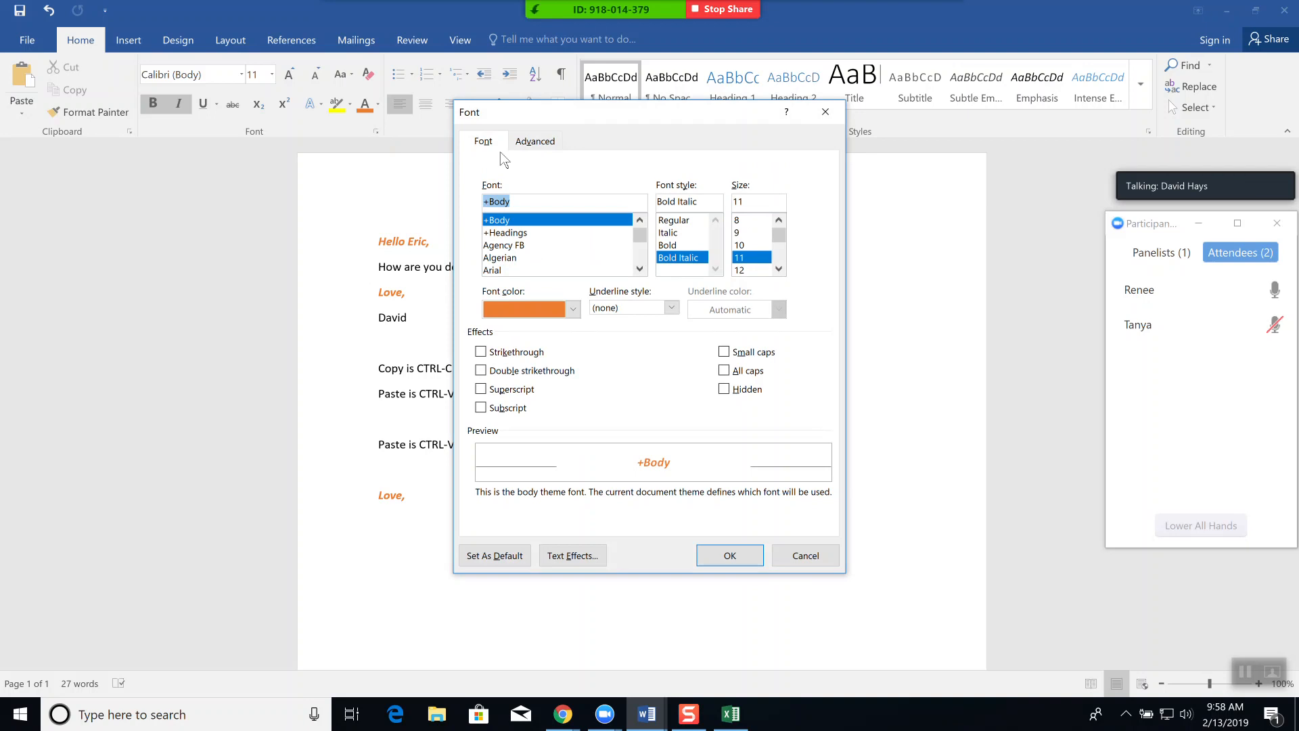
pyautogui.click(830, 113)
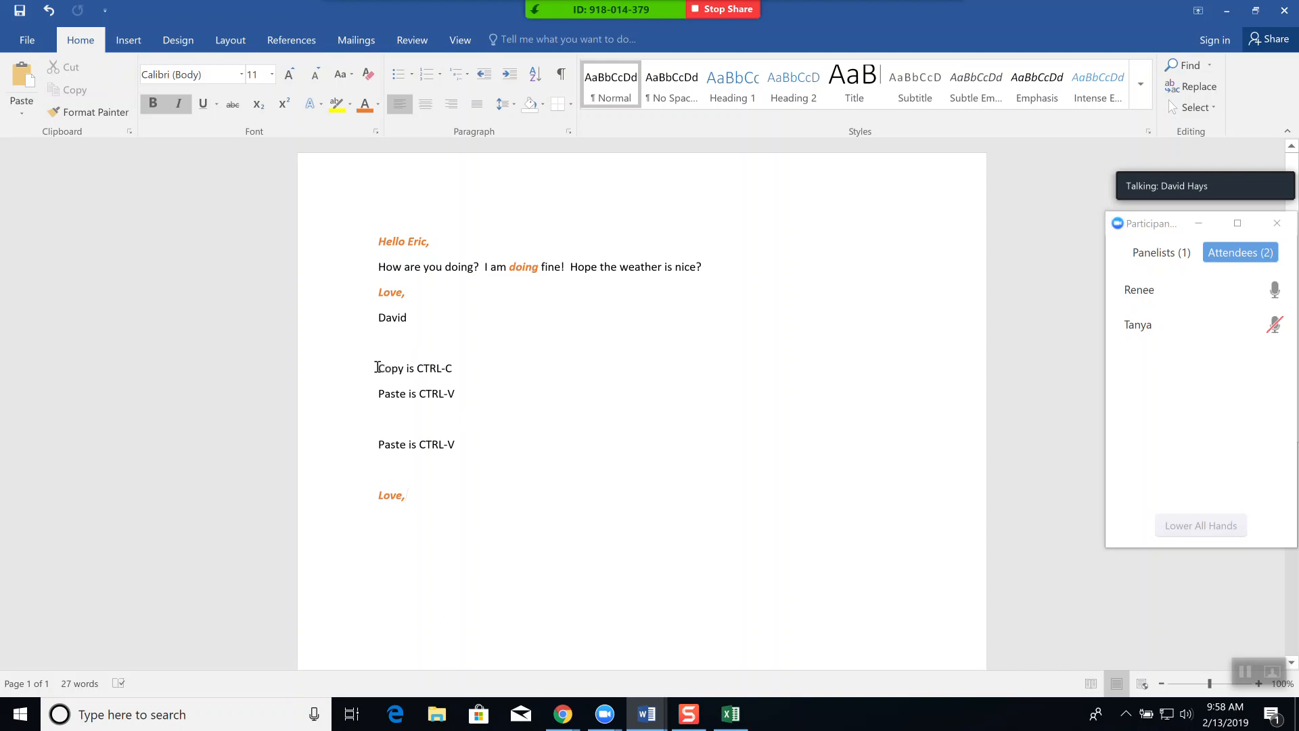
# Underline the word "Copy" in the "Copy is CTRL-C" line, remove the underline, and view the other underline styles without applying one
pyautogui.click(399, 368)
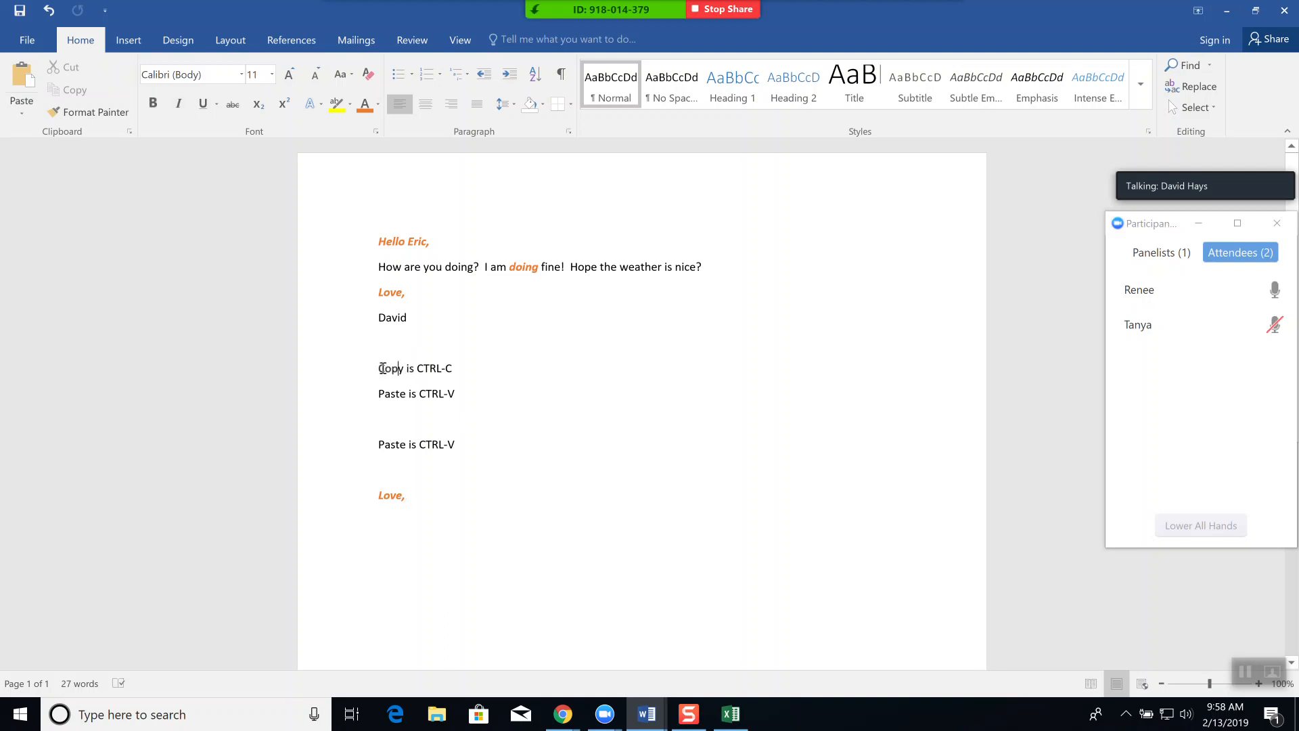
pyautogui.moveTo(383, 368); pyautogui.dragTo(409, 370)
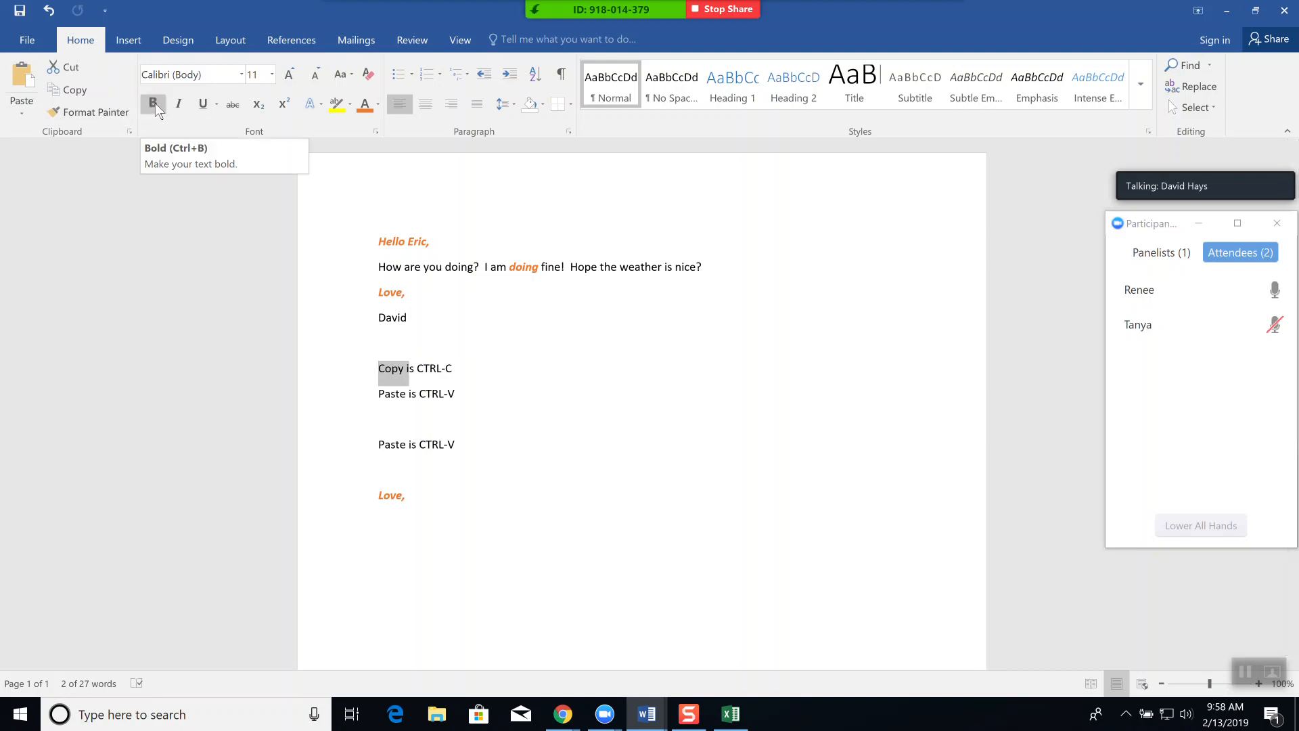
pyautogui.click(204, 104)
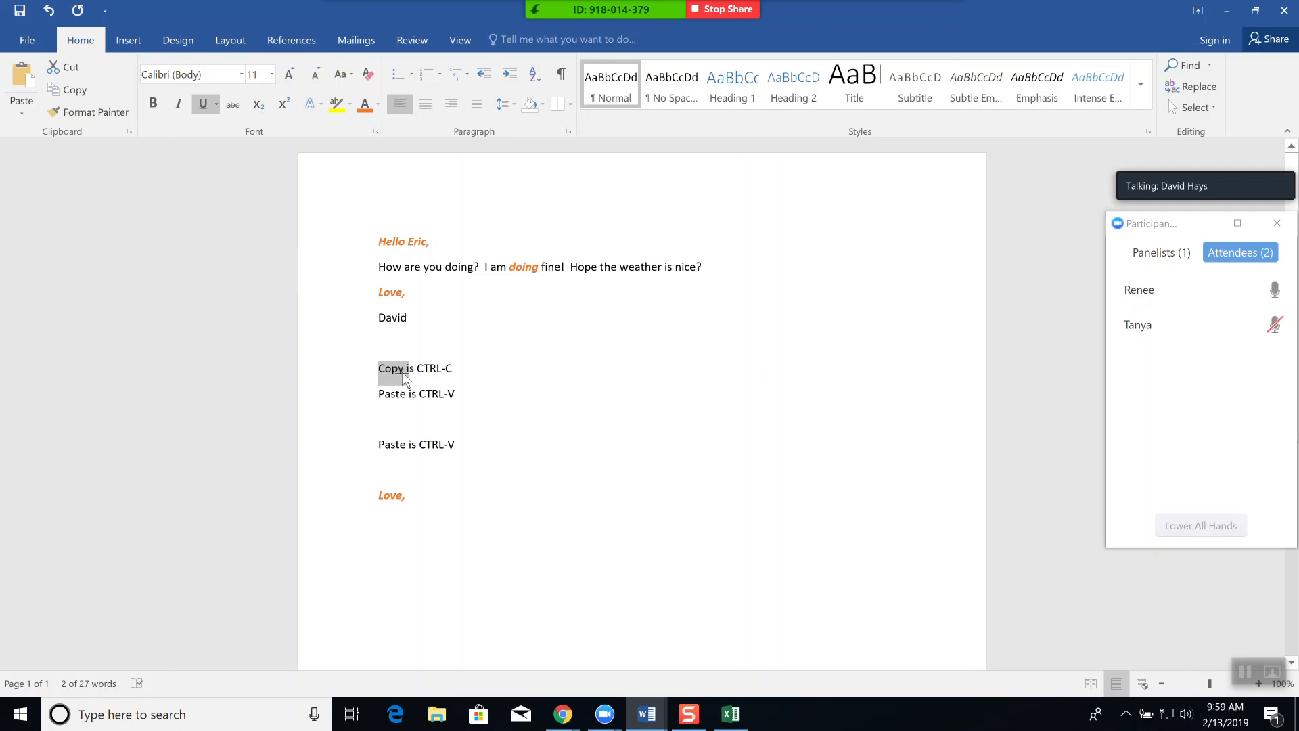
pyautogui.click(202, 105)
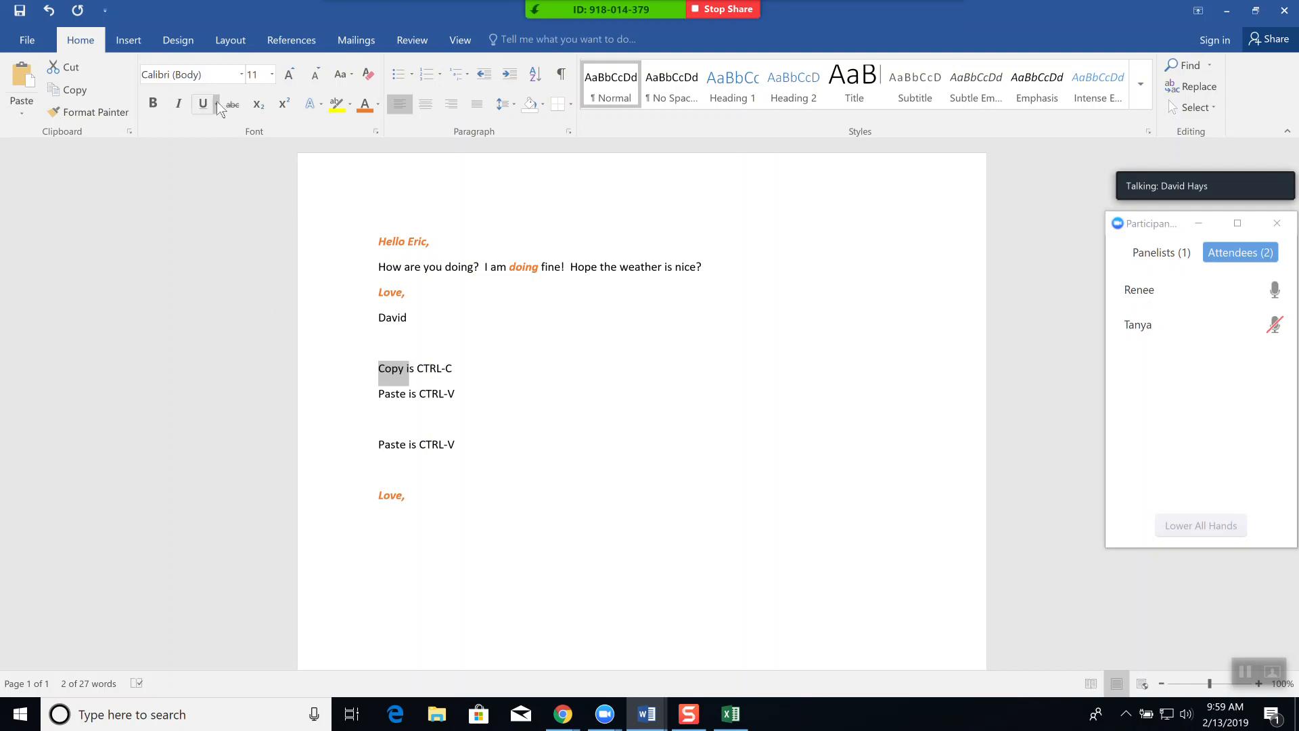
pyautogui.click(217, 102)
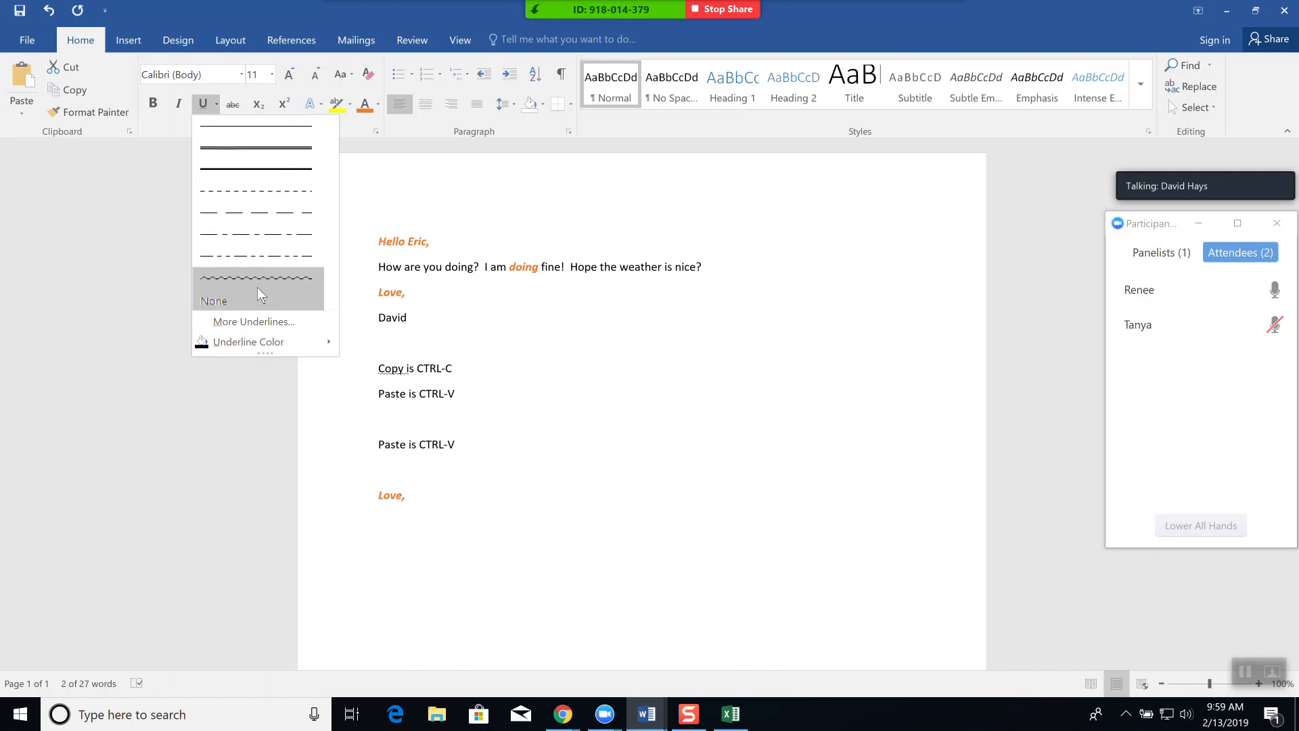
pyautogui.moveTo(272, 346)
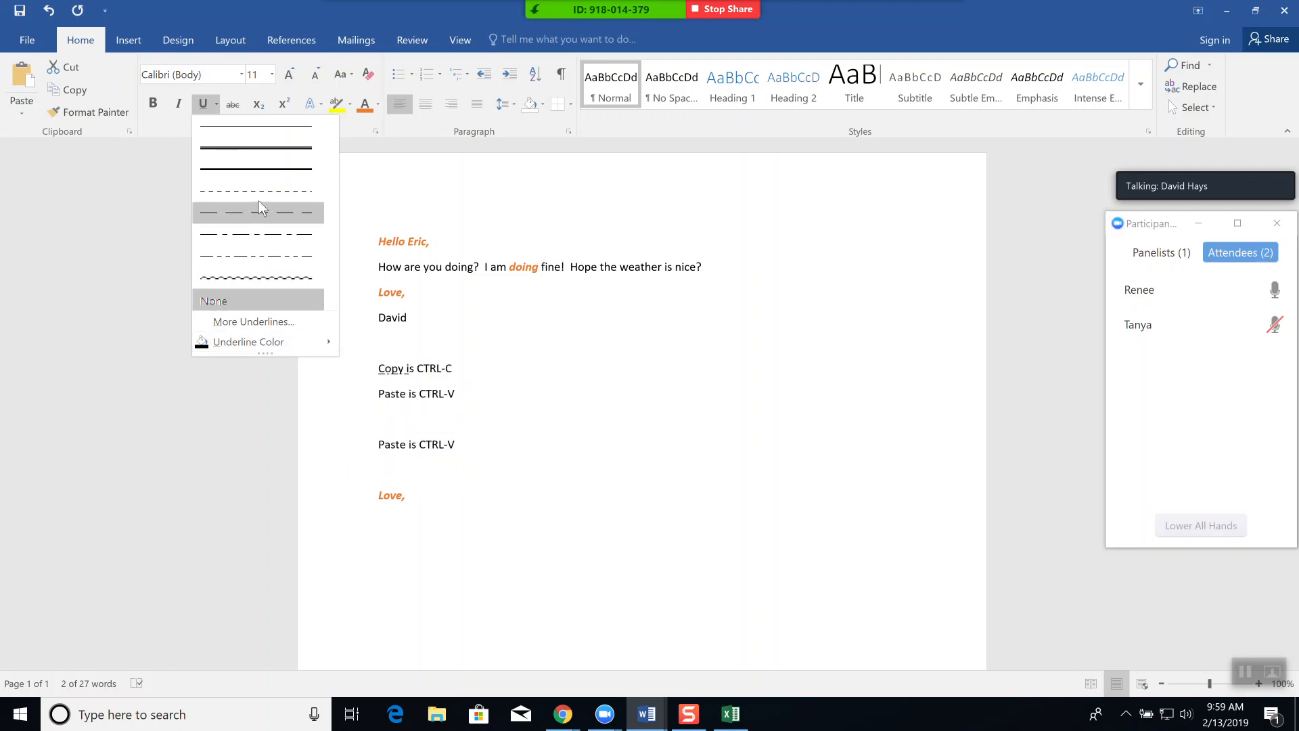
pyautogui.click(168, 126)
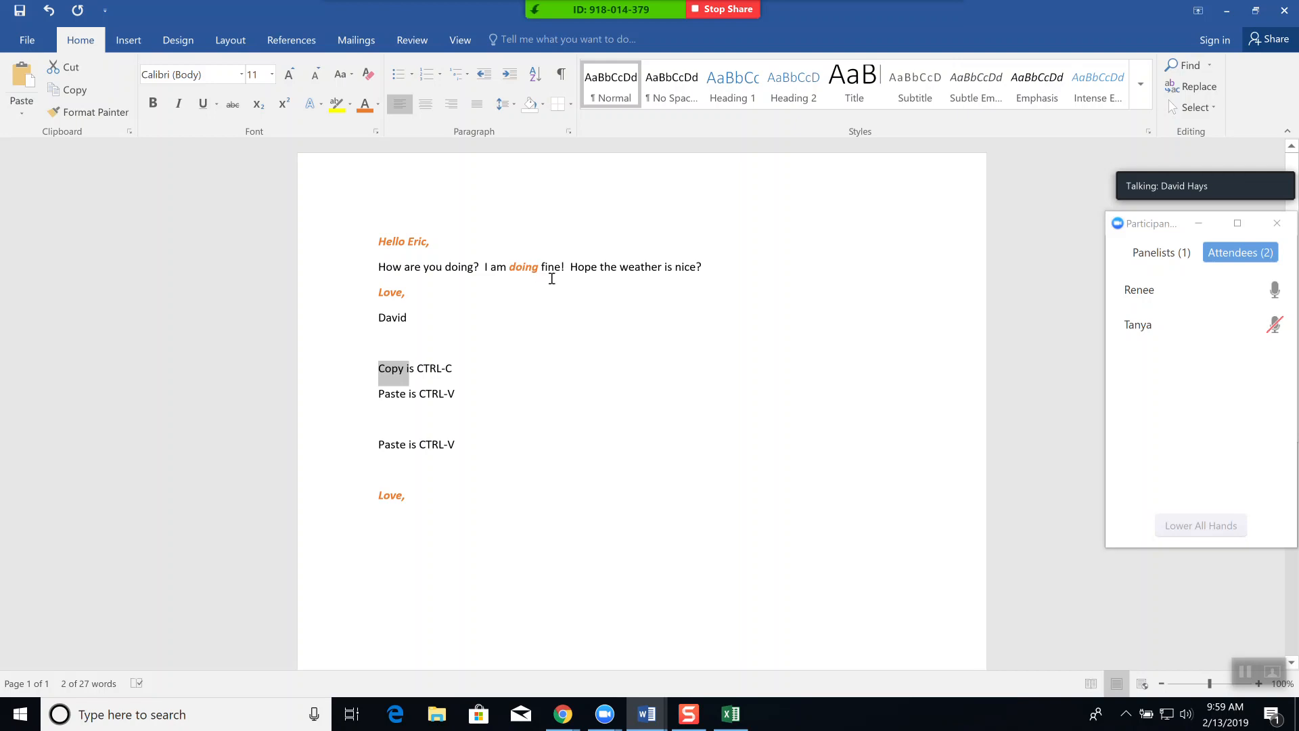
# Insert an extra "the" before "weather" in the letter and apply strikethrough to it
pyautogui.click(620, 267)
pyautogui.write('the')
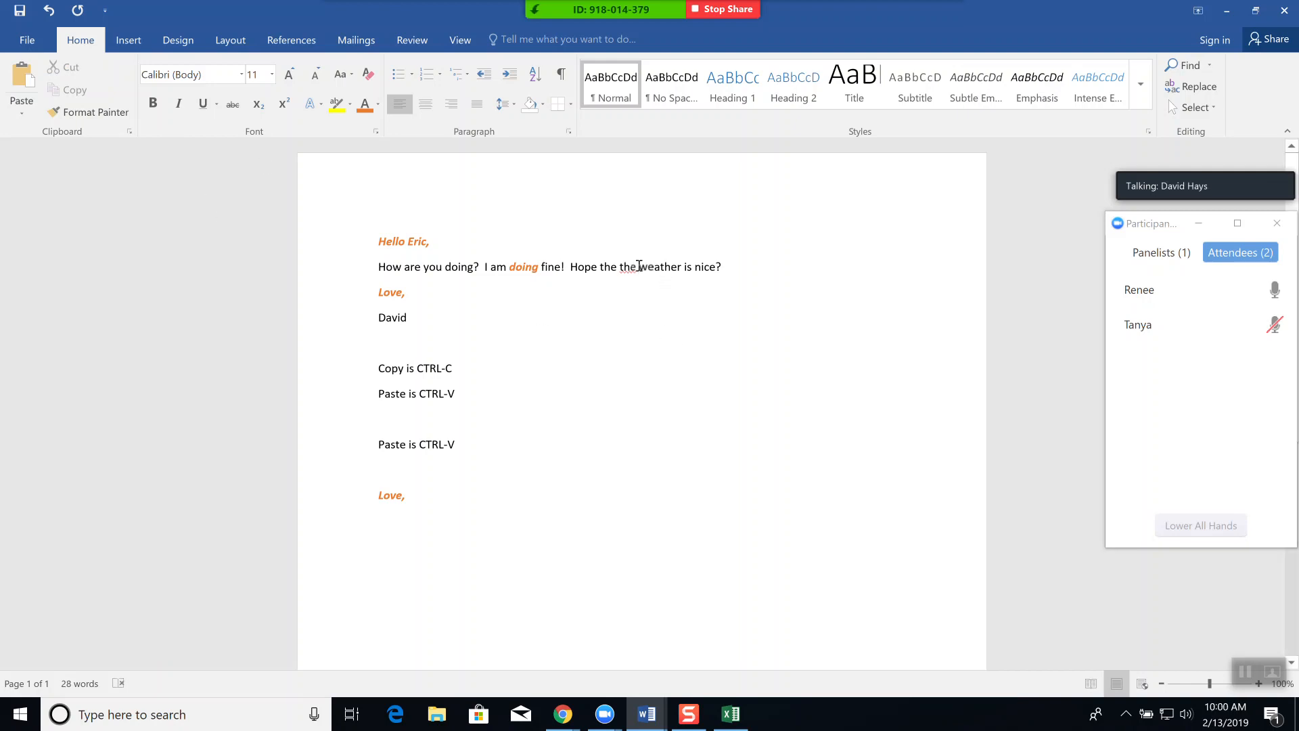
pyautogui.moveTo(625, 269); pyautogui.dragTo(621, 273)
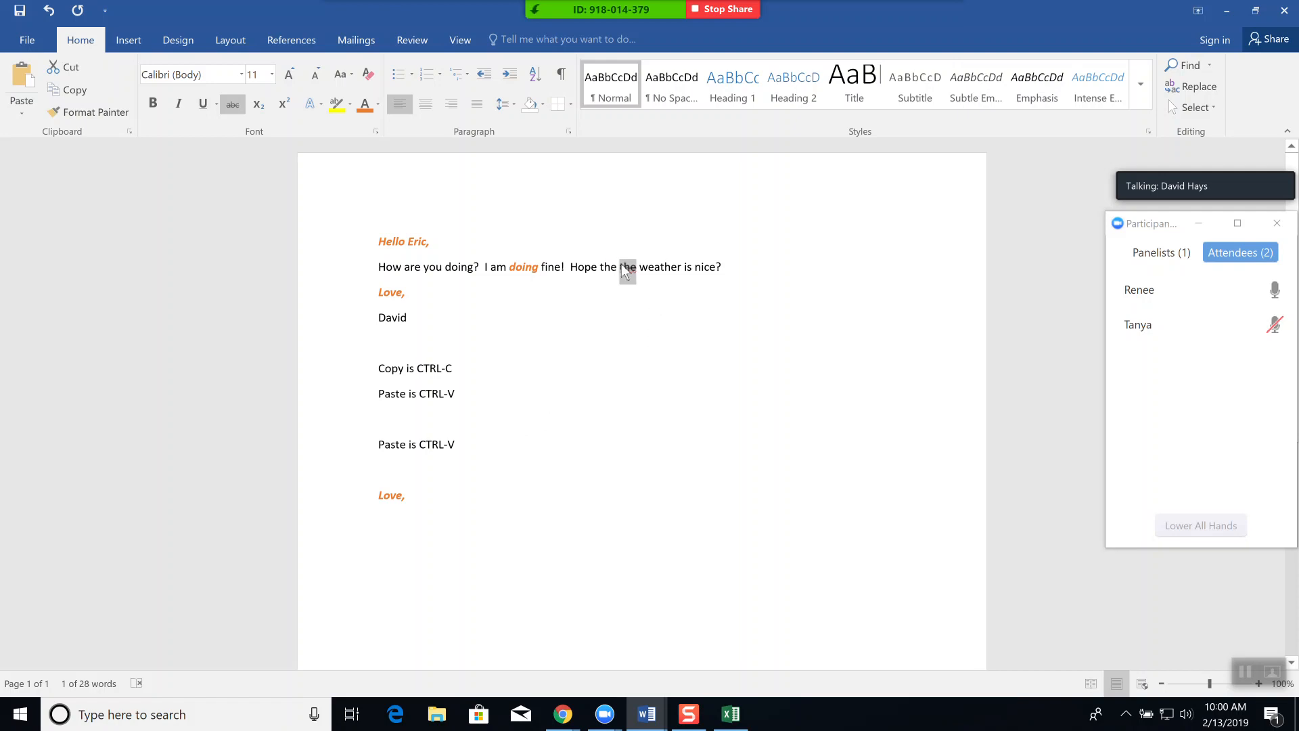
pyautogui.click(579, 269)
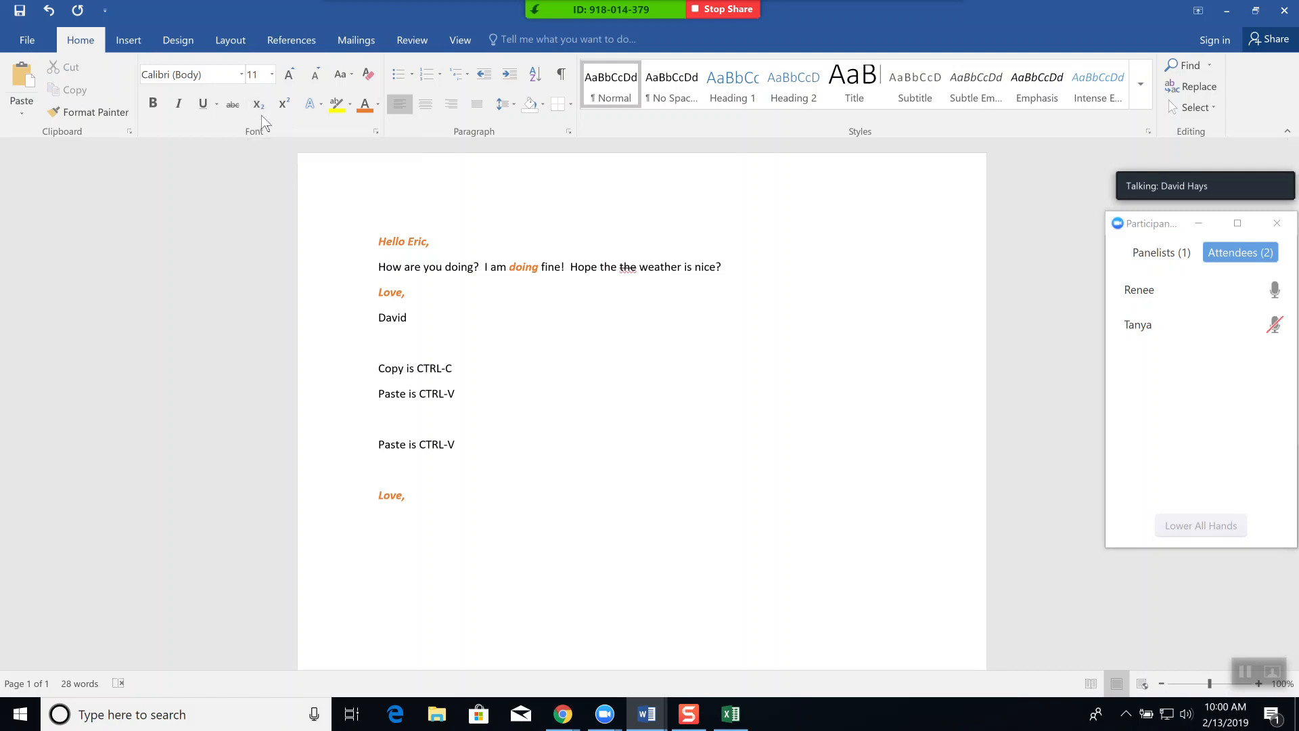
# Add ". Reference2." to the end of the "Copy is CTRL-C" line and format the 2 as subscript
pyautogui.click(459, 370)
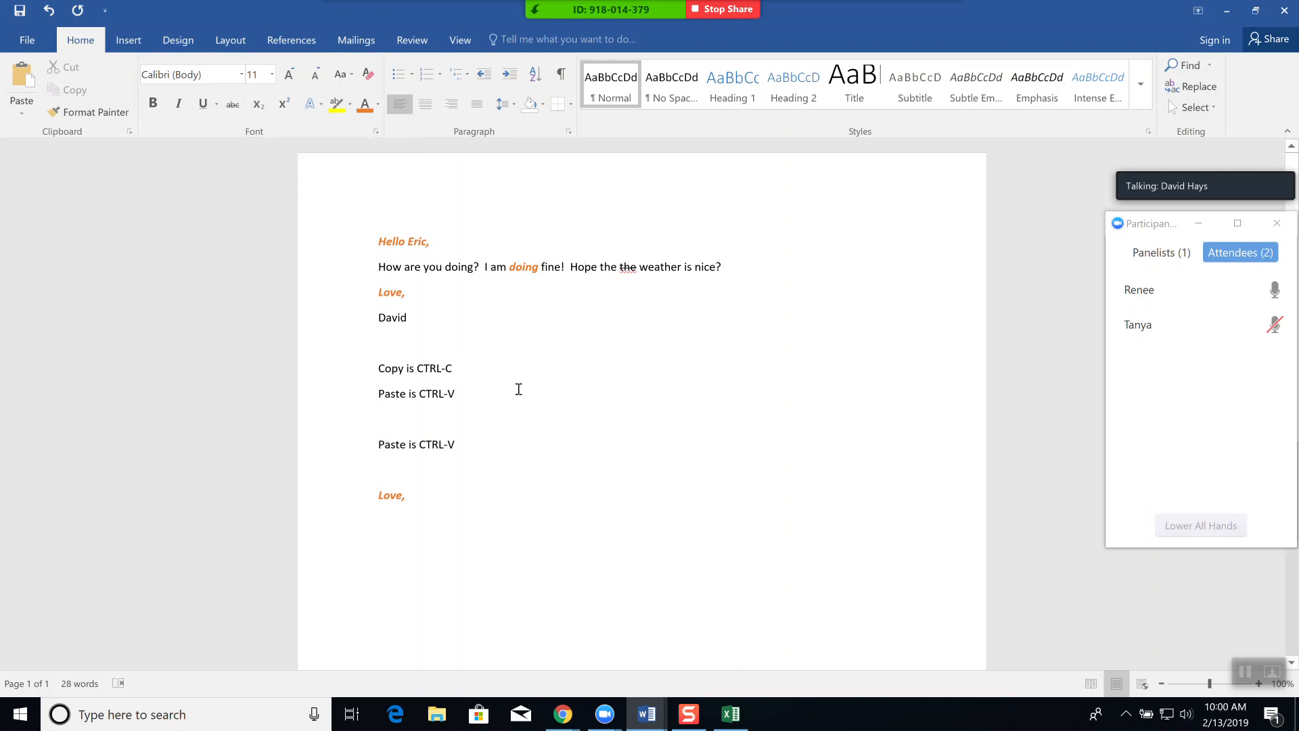
pyautogui.write('.')
pyautogui.write('Reference')
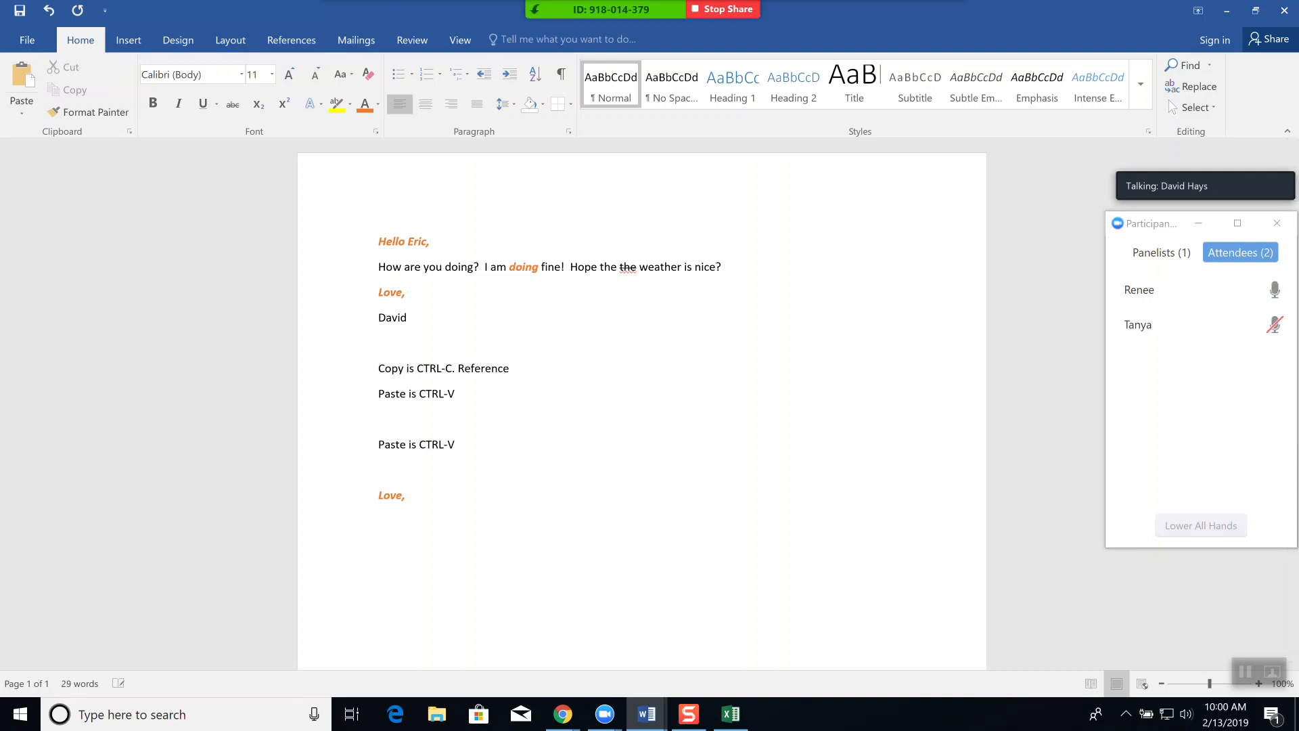
pyautogui.write('2.')
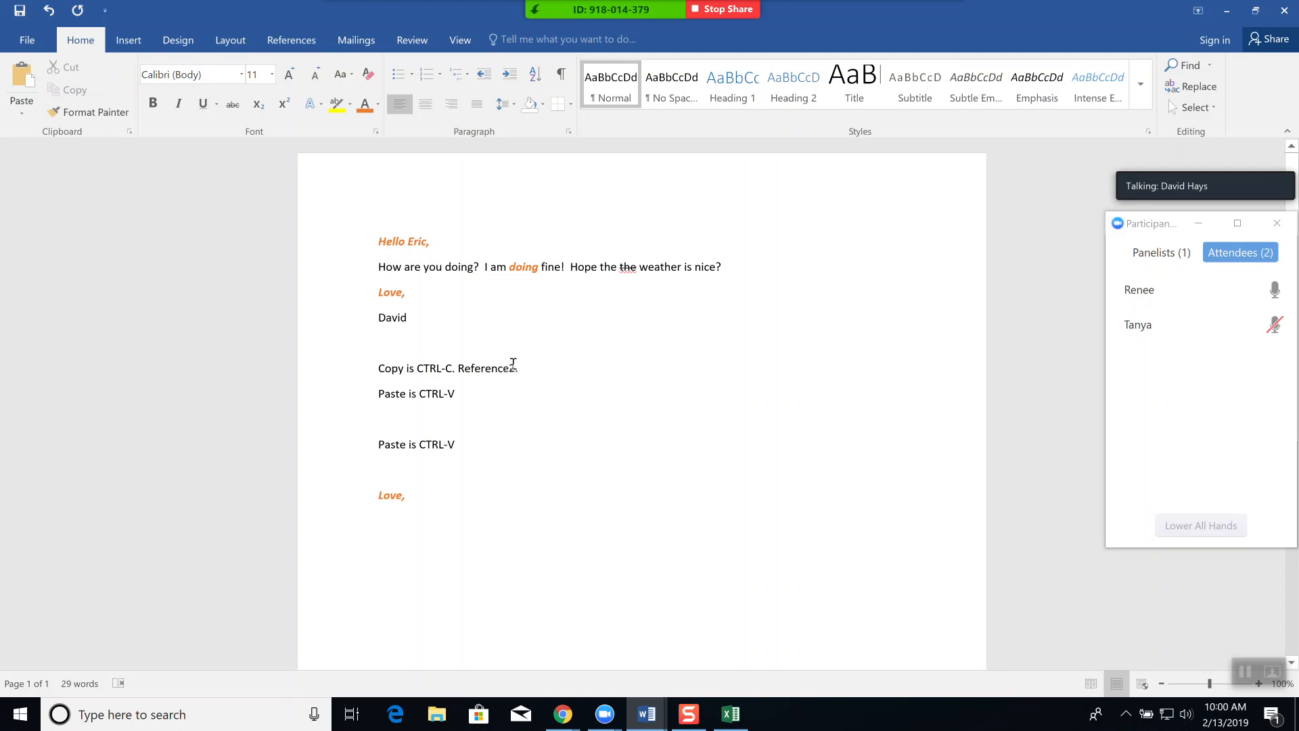
pyautogui.moveTo(514, 368); pyautogui.dragTo(514, 369)
pyautogui.click(259, 104)
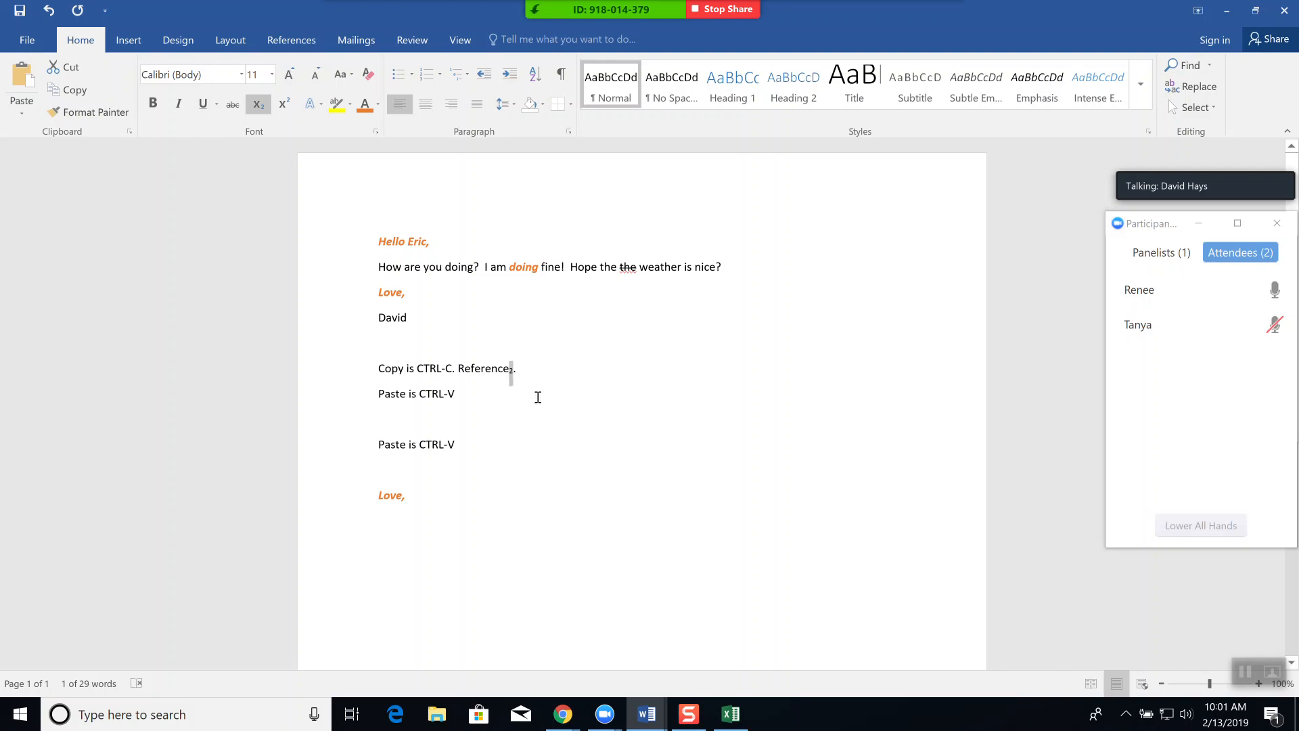
# Enter the equation "X2 + 5x + 6 = 0" on the blank line between the two "Paste is CTRL-V" lines
pyautogui.click(467, 398)
pyautogui.click(404, 421)
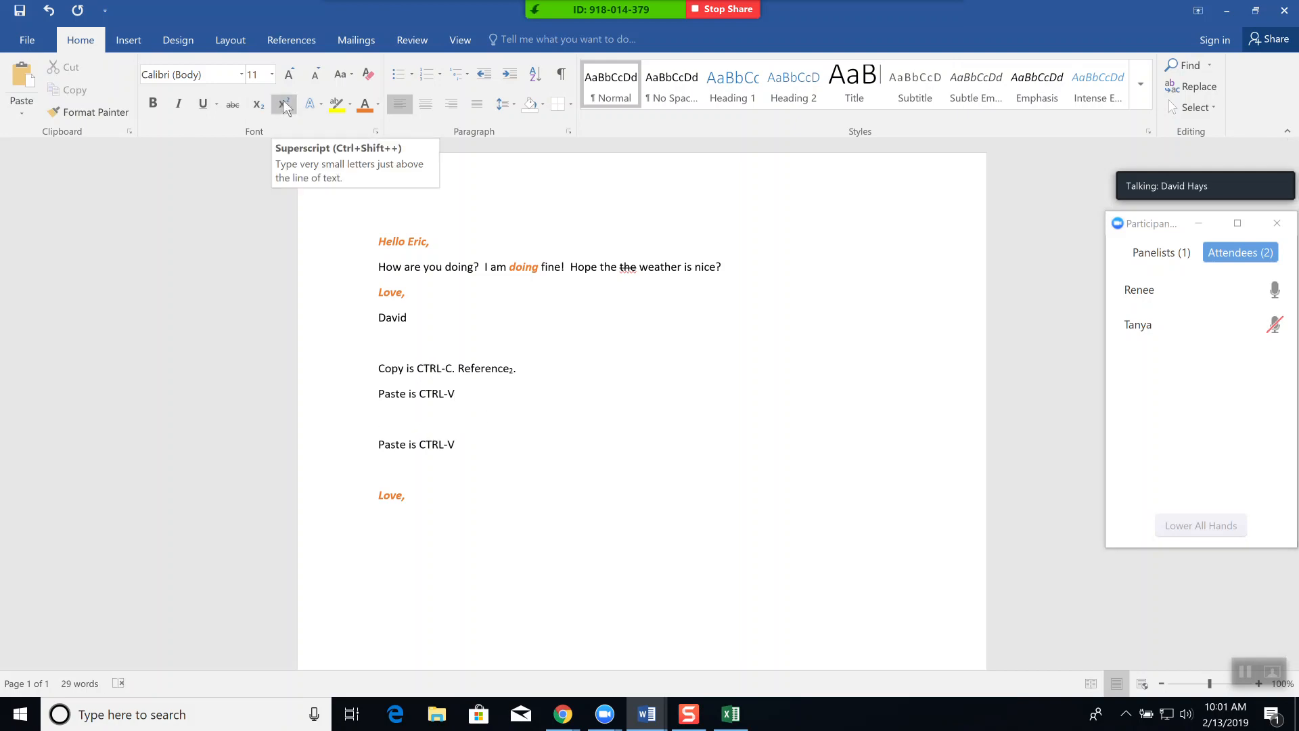
pyautogui.write('X2 + 5x + 6 = 0')
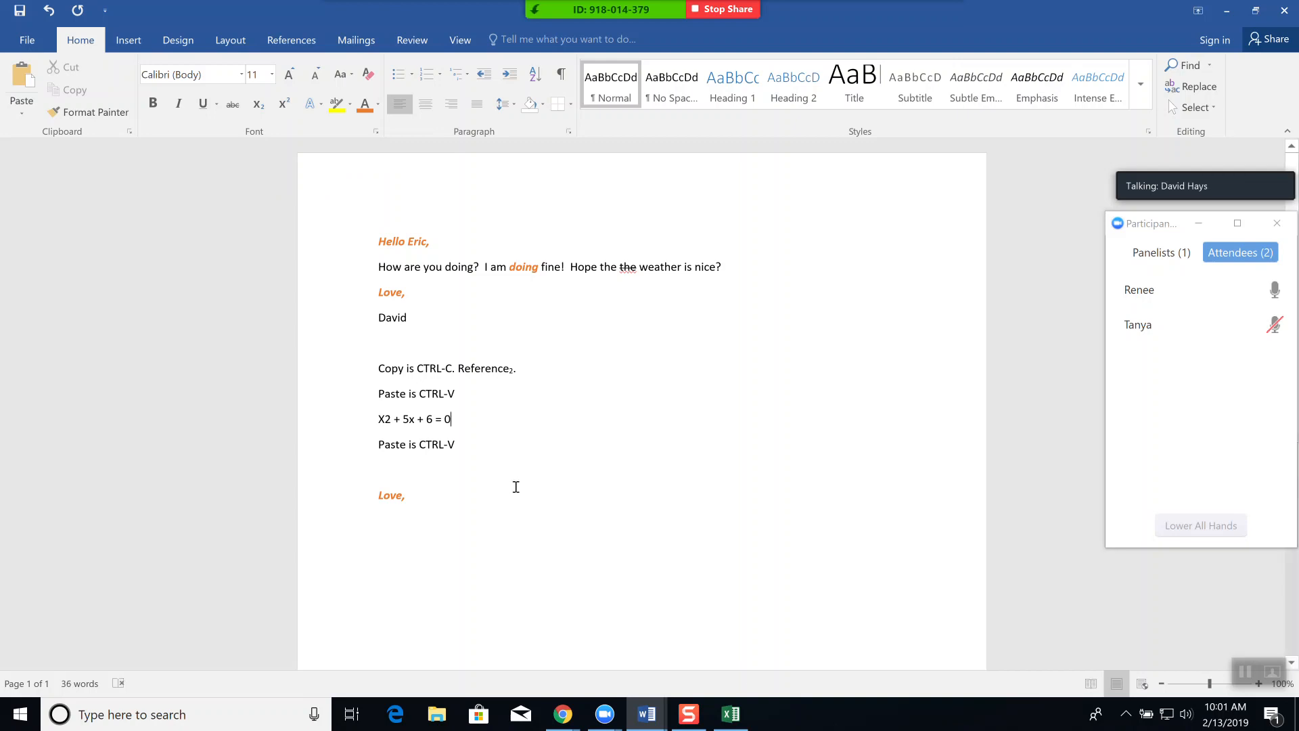
# Select only the 2 after the X in the equation and format it as superscript
pyautogui.moveTo(394, 419); pyautogui.dragTo(383, 421)
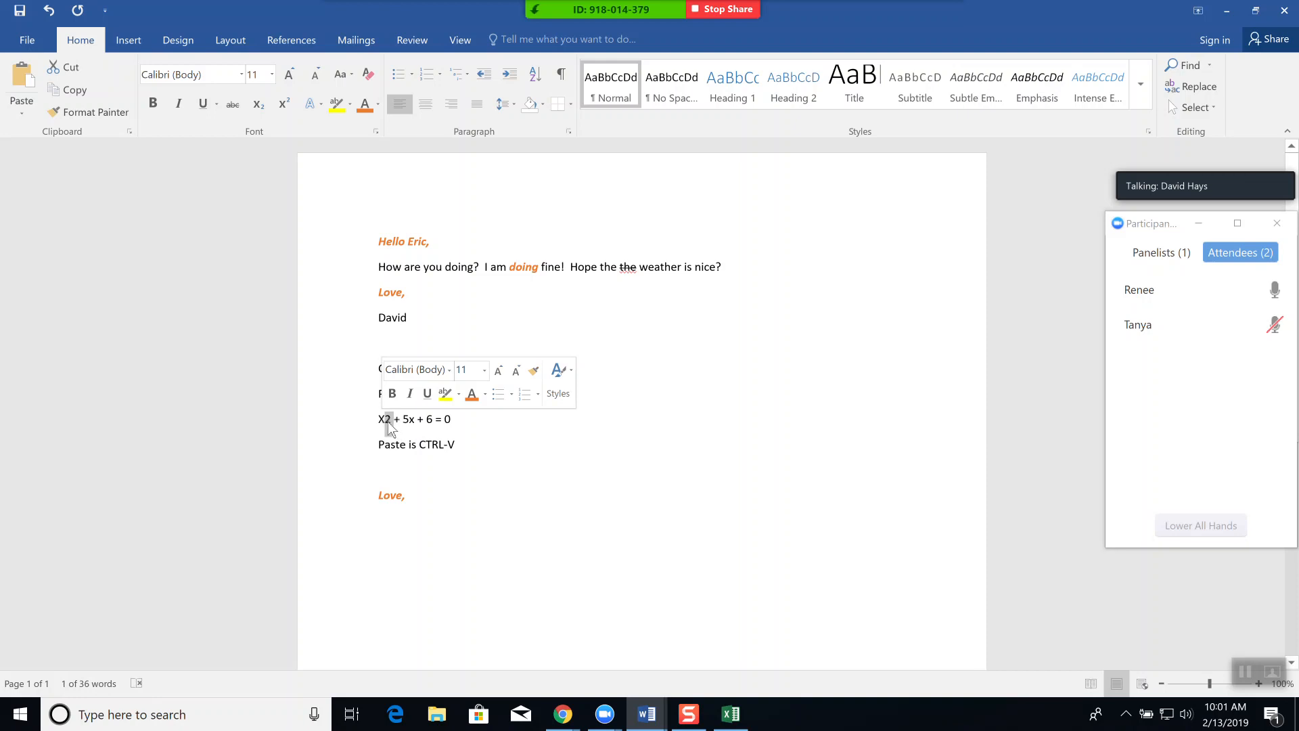
pyautogui.click(389, 421)
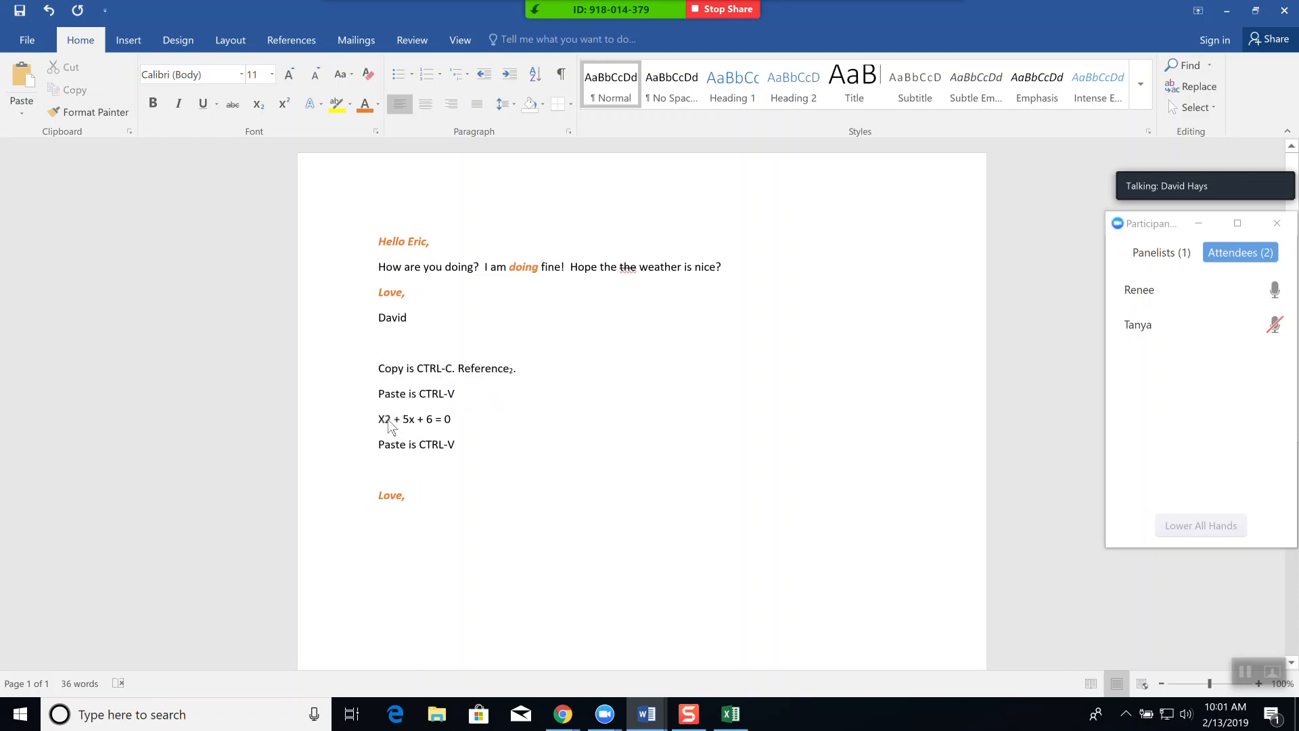
pyautogui.moveTo(386, 422); pyautogui.dragTo(393, 423)
pyautogui.click(390, 424)
pyautogui.hotkey('shift', 'Left')
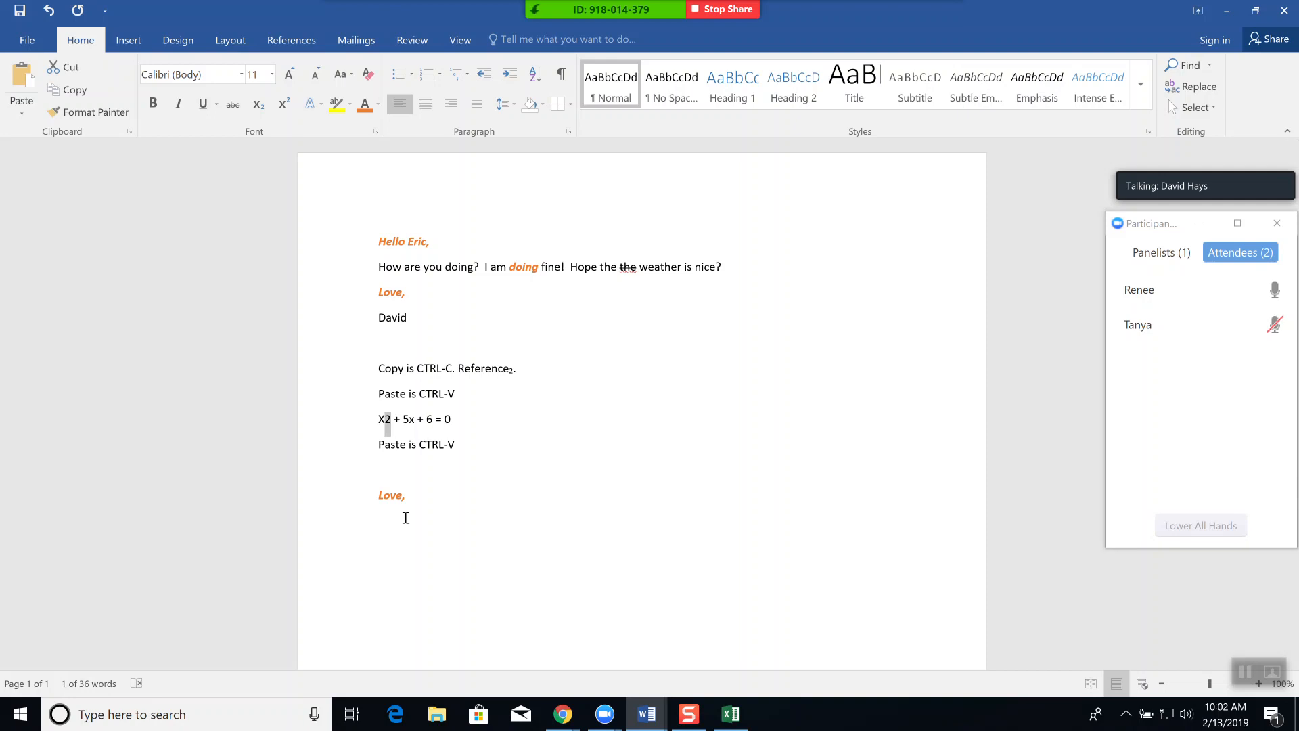
pyautogui.hotkey('shift', 'Right')
pyautogui.hotkey('shift', 'Right')
pyautogui.hotkey('shift', 'Right')
pyautogui.hotkey('shift', 'Right')
pyautogui.hotkey('shift', 'Right')
pyautogui.hotkey('shift', 'Right')
pyautogui.hotkey('shift', 'Right')
pyautogui.hotkey('shift', 'Right')
pyautogui.hotkey('shift', 'Right')
pyautogui.hotkey('shift', 'Right')
pyautogui.hotkey('shift', 'Left')
pyautogui.hotkey('shift', 'Left')
pyautogui.hotkey('shift', 'Left')
pyautogui.hotkey('shift', 'Left')
pyautogui.hotkey('shift', 'Left')
pyautogui.hotkey('shift', 'Left')
pyautogui.hotkey('shift', 'Left')
pyautogui.hotkey('shift', 'Left')
pyautogui.hotkey('shift', 'Left')
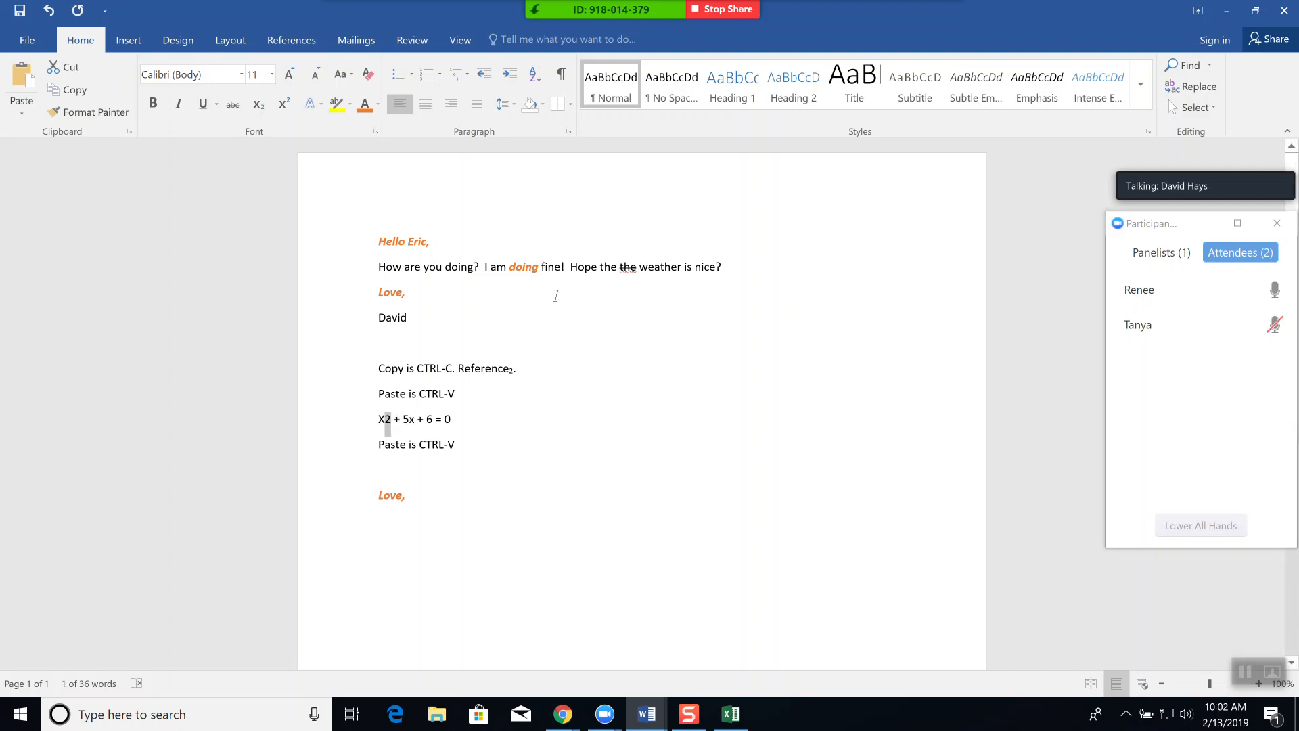
pyautogui.click(283, 104)
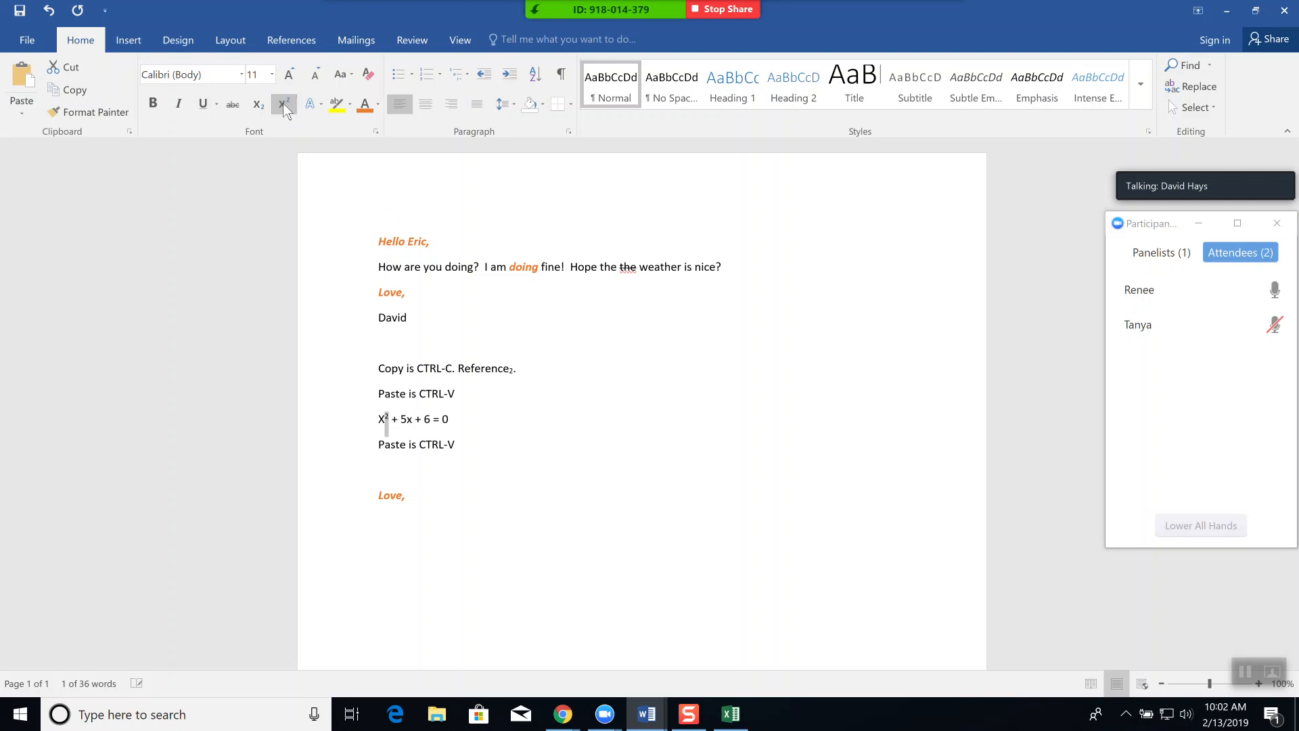
pyautogui.click(454, 419)
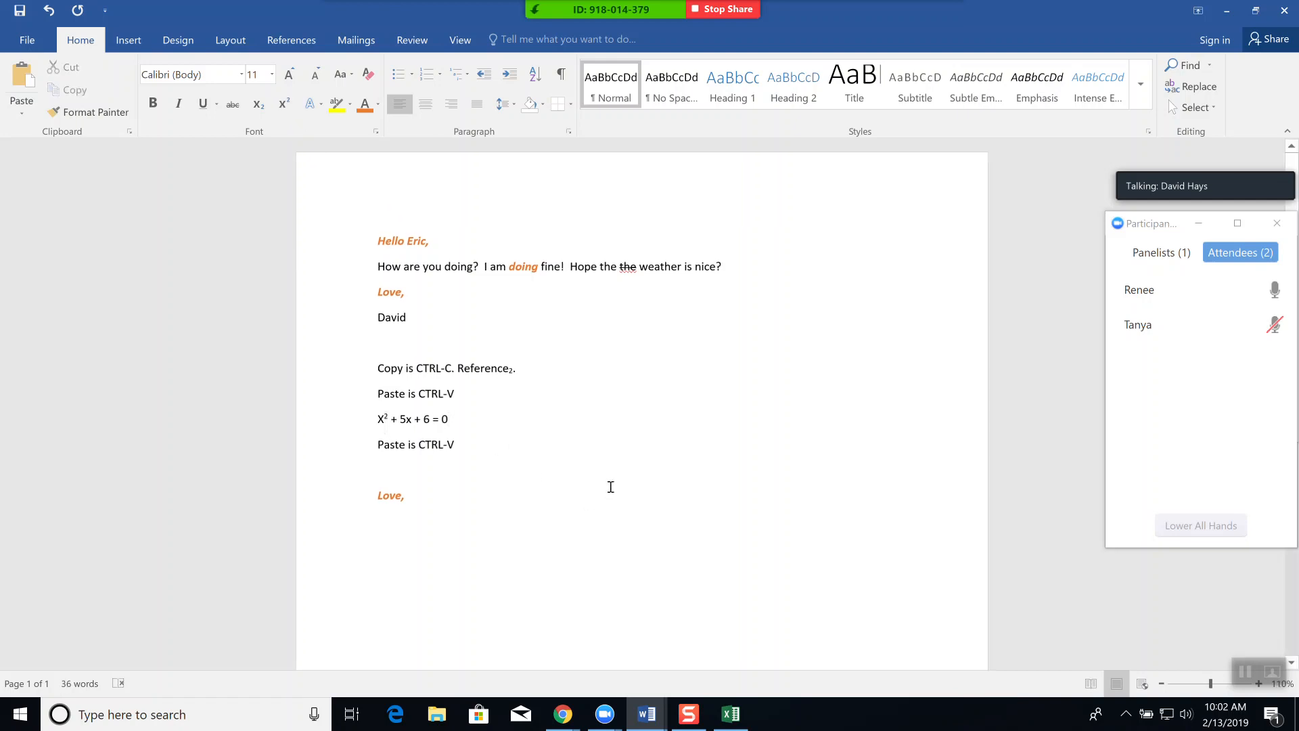
# Examine the Shadow, Reflection and Glow text effects for the signature name below the first "Love," without applying one
pyautogui.scroll(4, 610, 493)
pyautogui.keyDown('ctrl'); pyautogui.scroll(1, 609, 483); pyautogui.keyUp('ctrl')
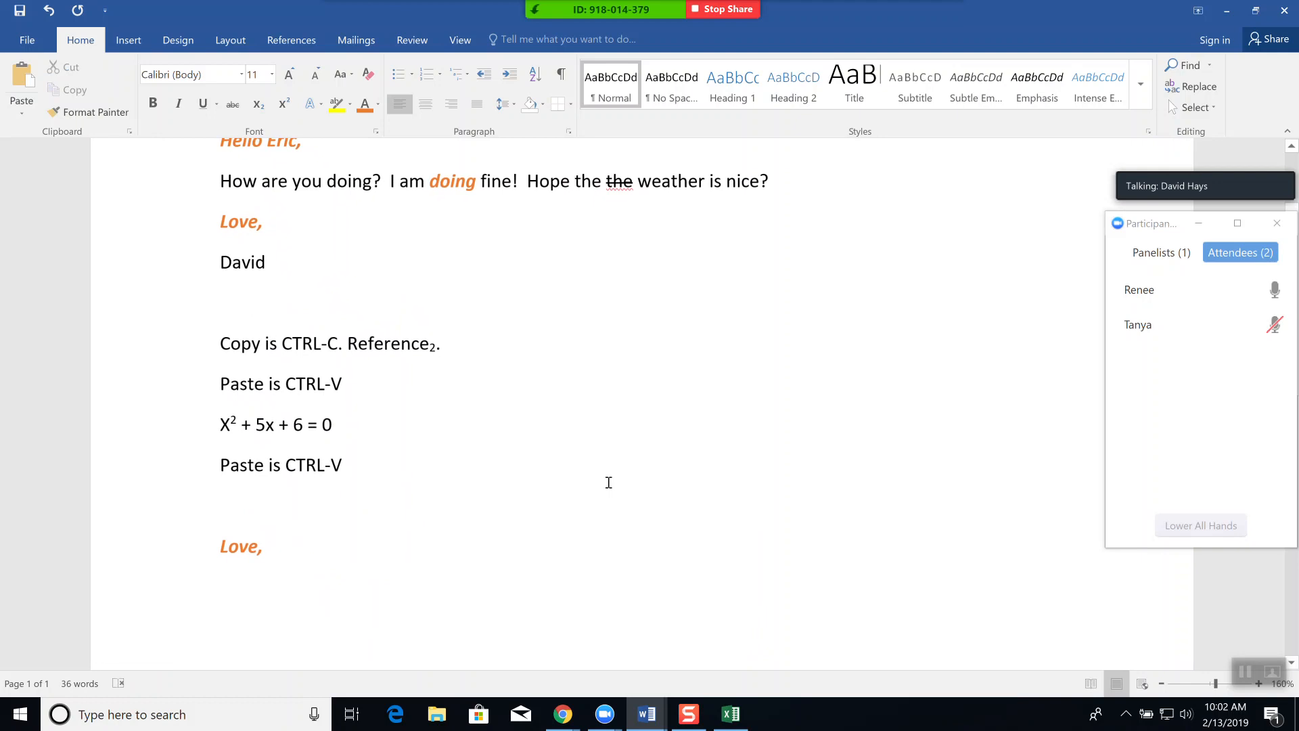
pyautogui.scroll(-1, 612, 471)
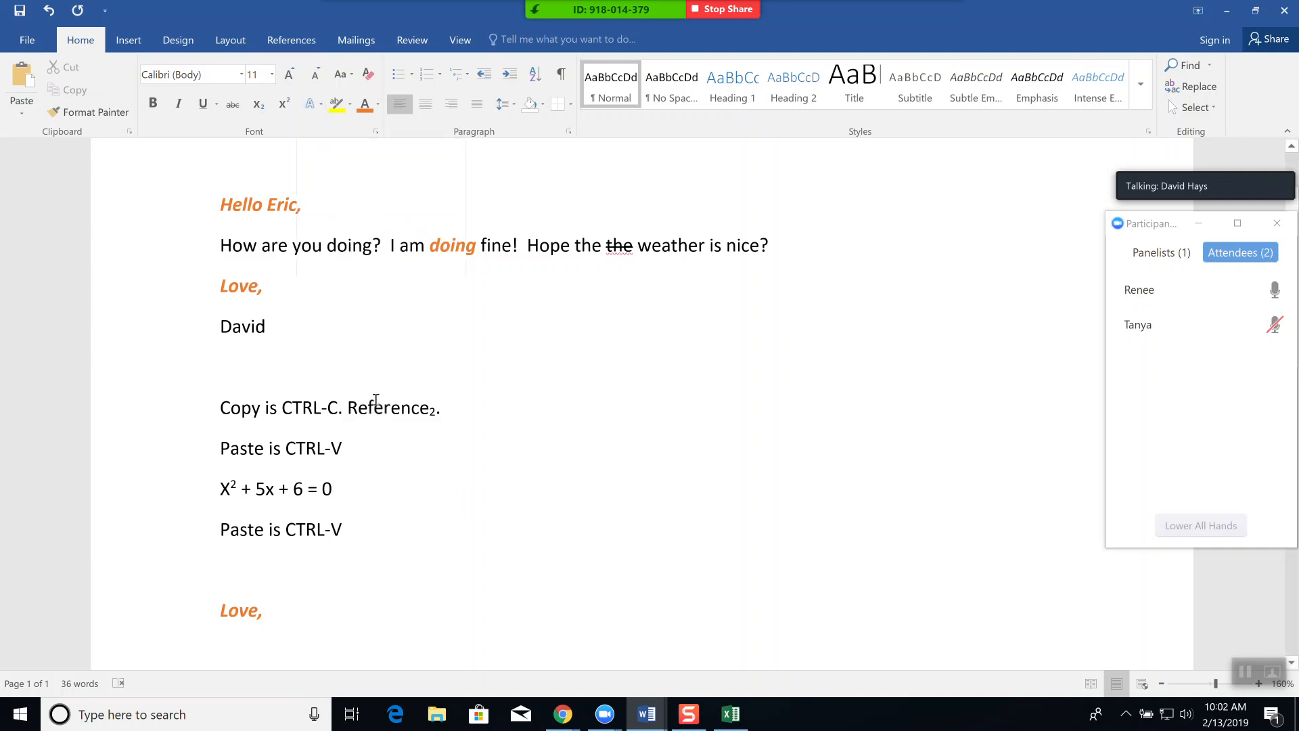
pyautogui.tripleClick(226, 328)
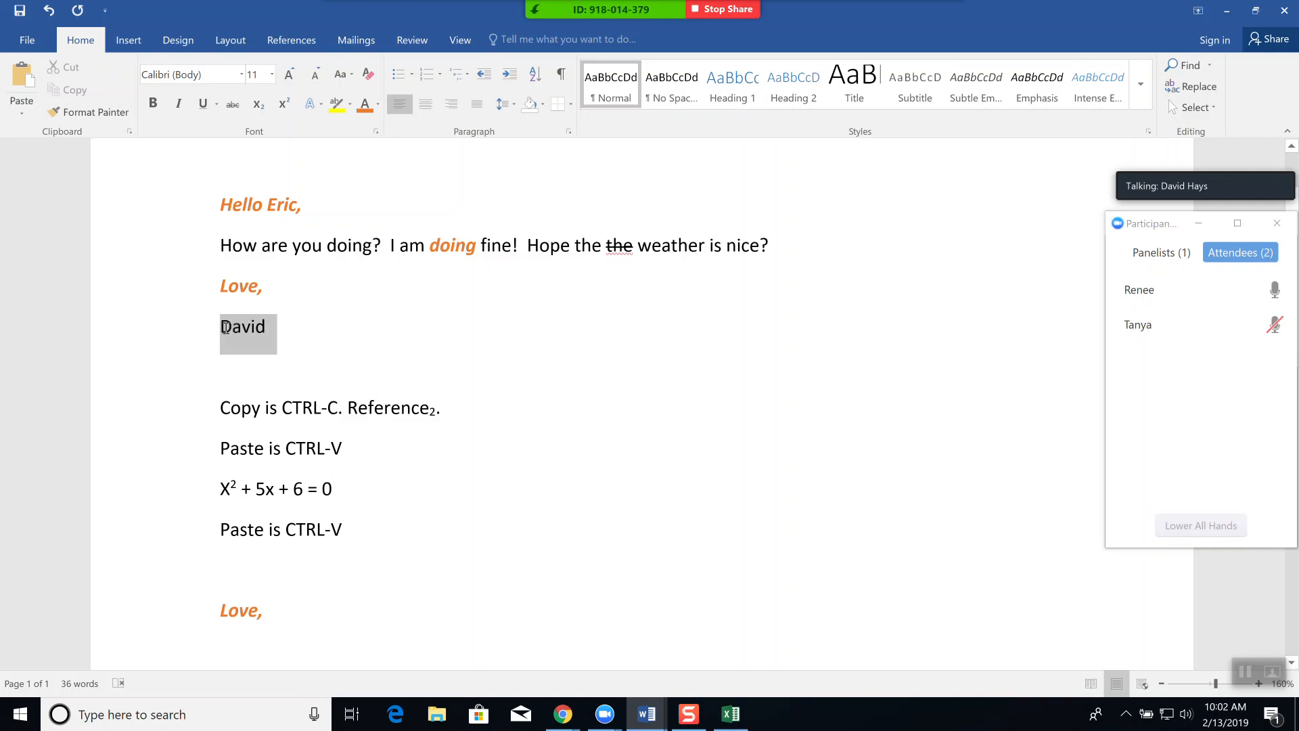
pyautogui.click(319, 105)
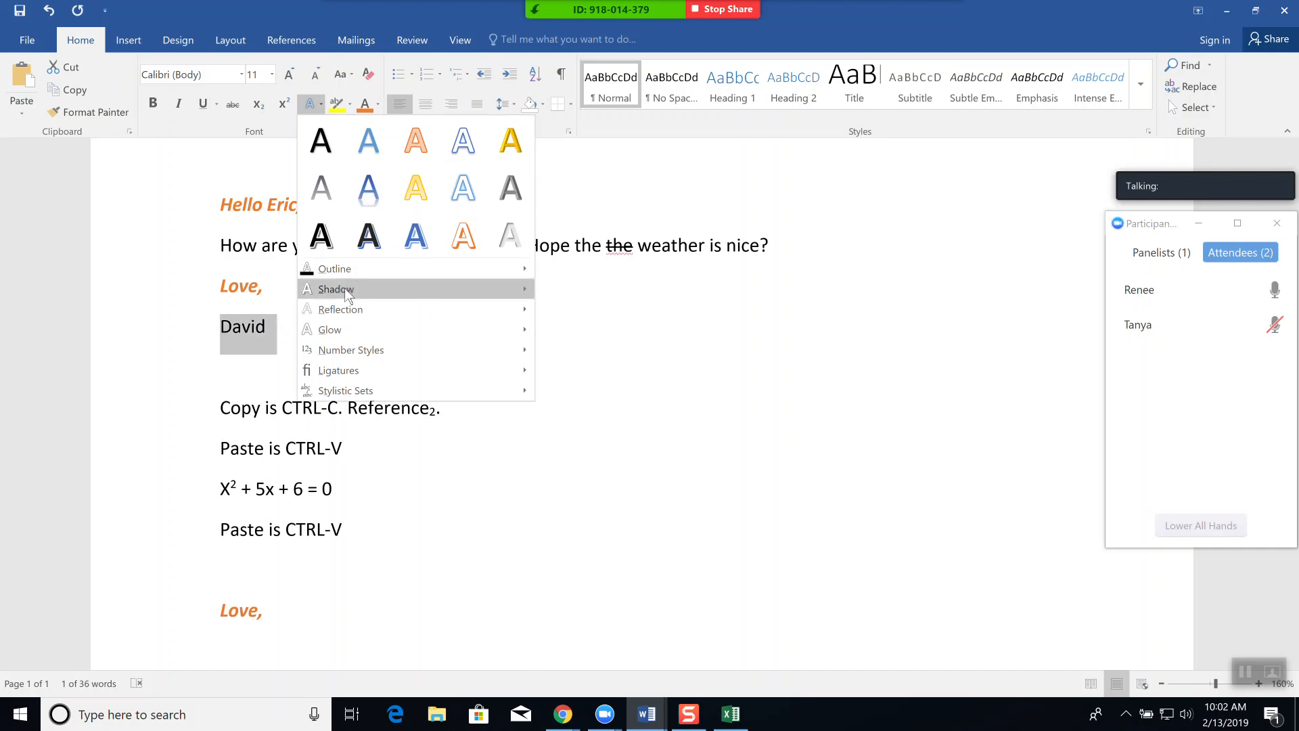
pyautogui.moveTo(340, 294)
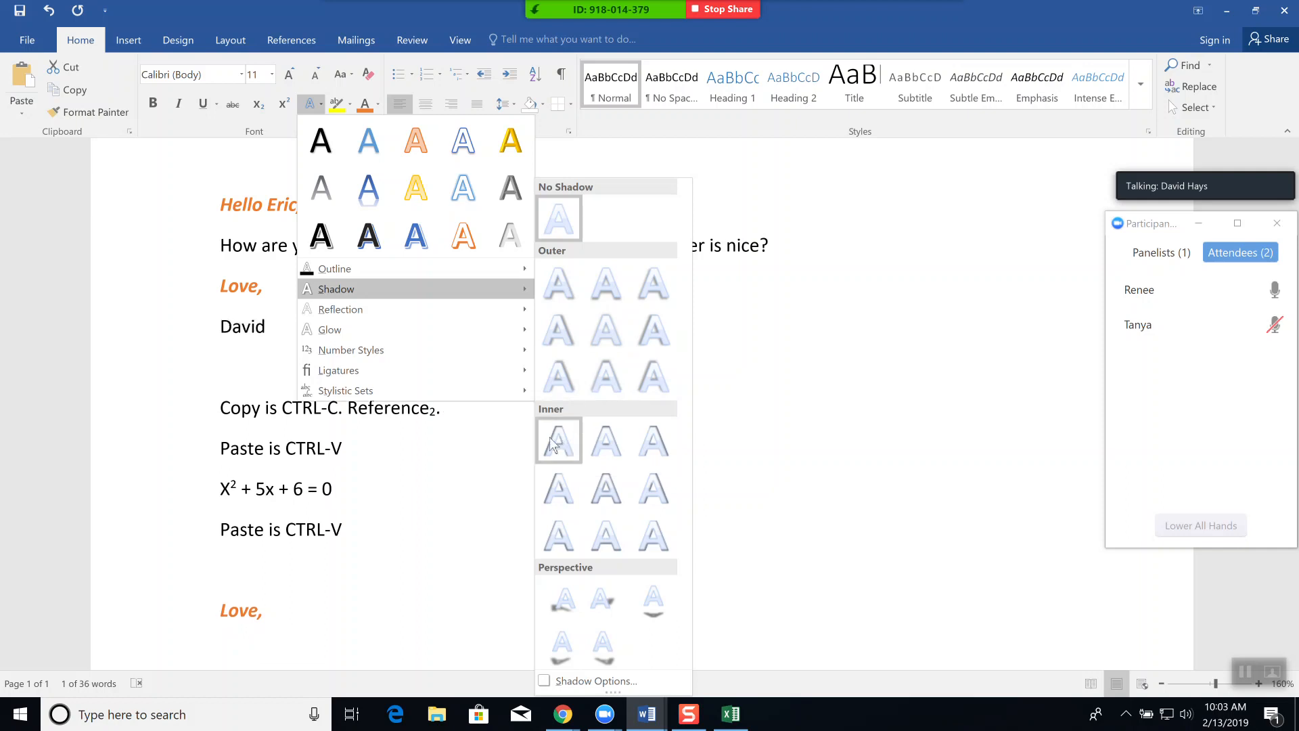
pyautogui.moveTo(398, 303)
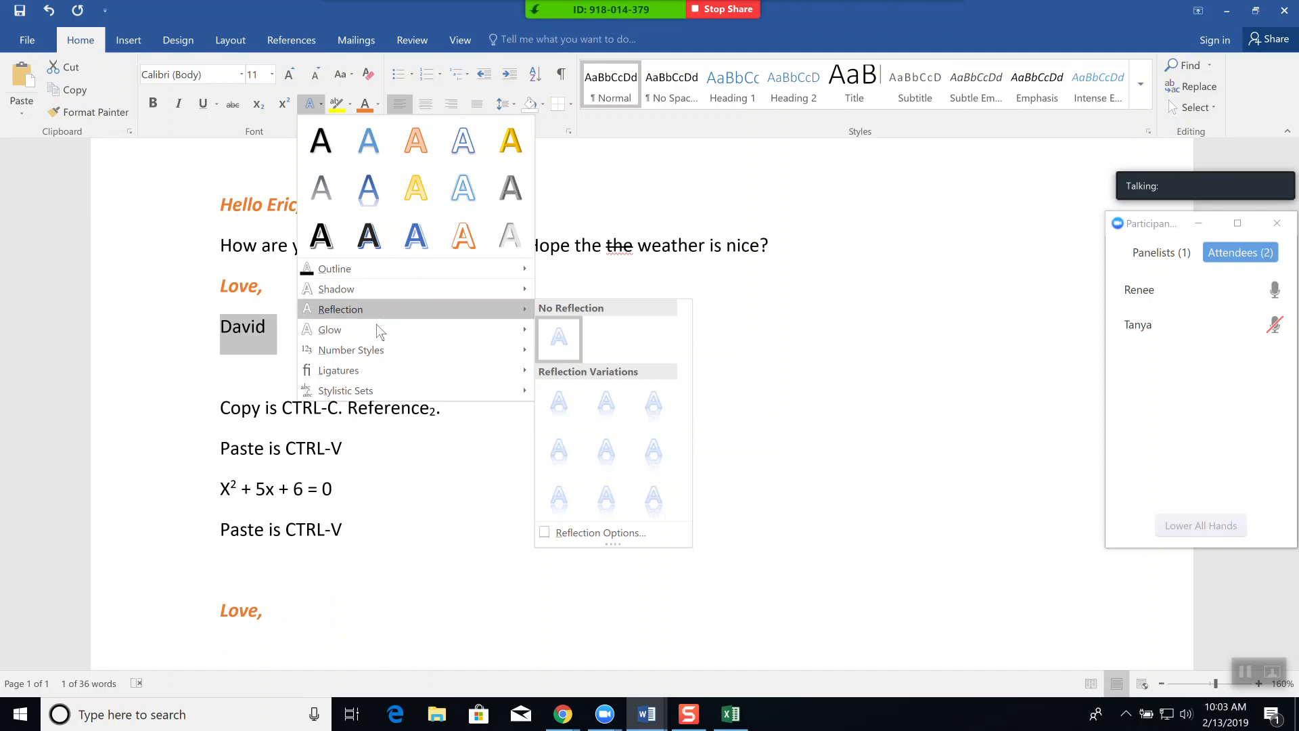
pyautogui.moveTo(381, 333)
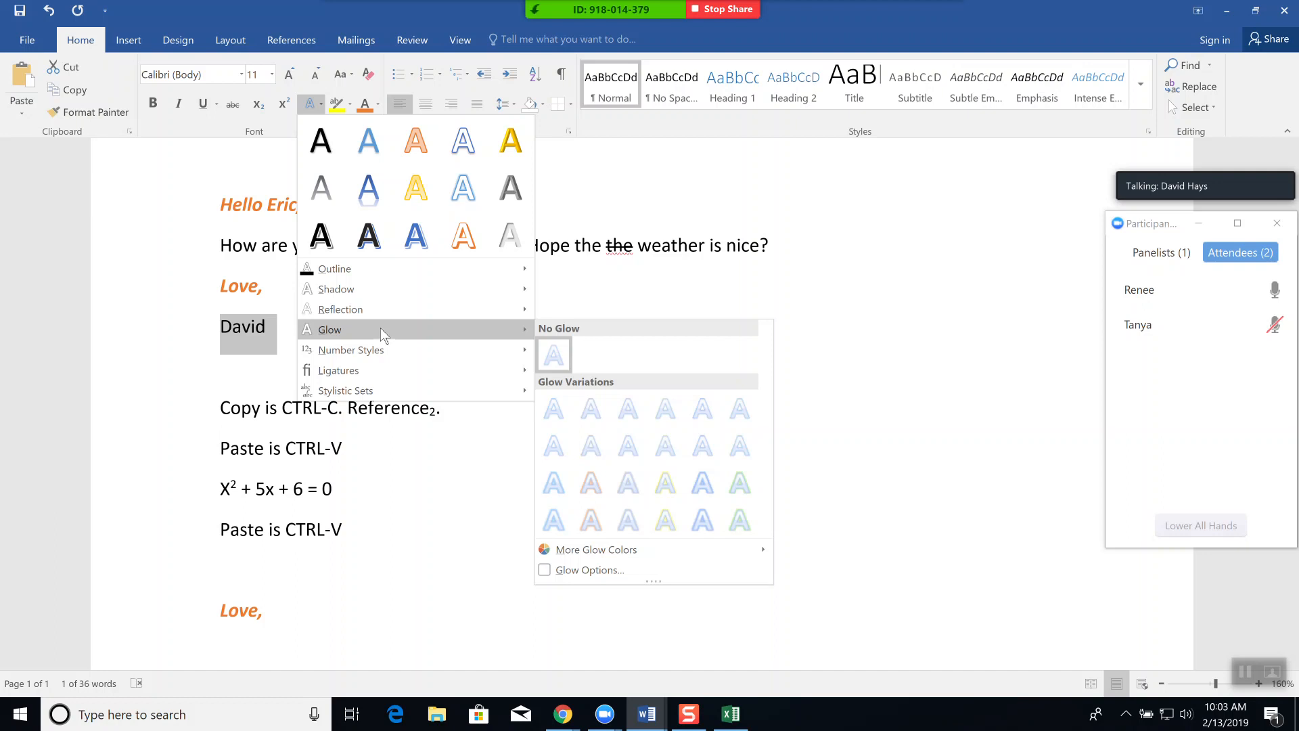
pyautogui.click(382, 505)
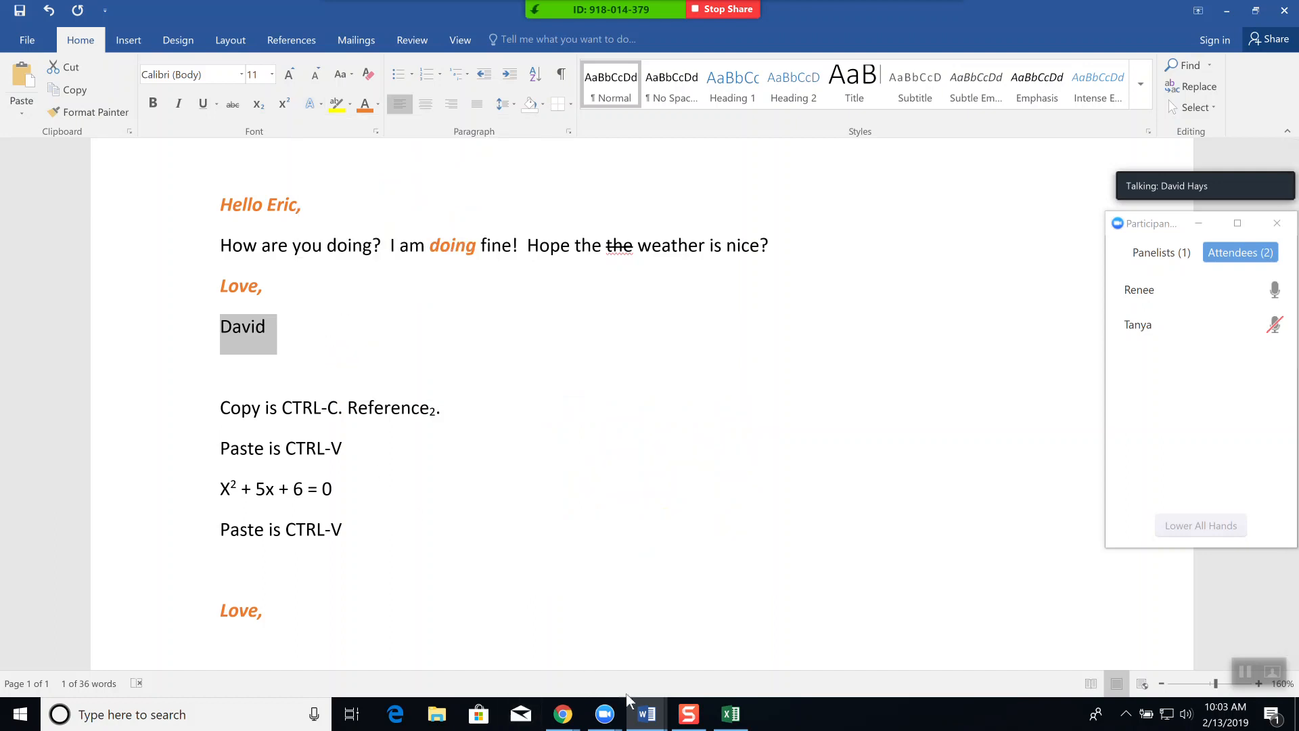
# Switch to Document2 and enter "EVENT TONIGHT", "AT THE CHURCH", "7:00" and "COME ONE, COME ALL" on four separate lines
pyautogui.click(645, 717)
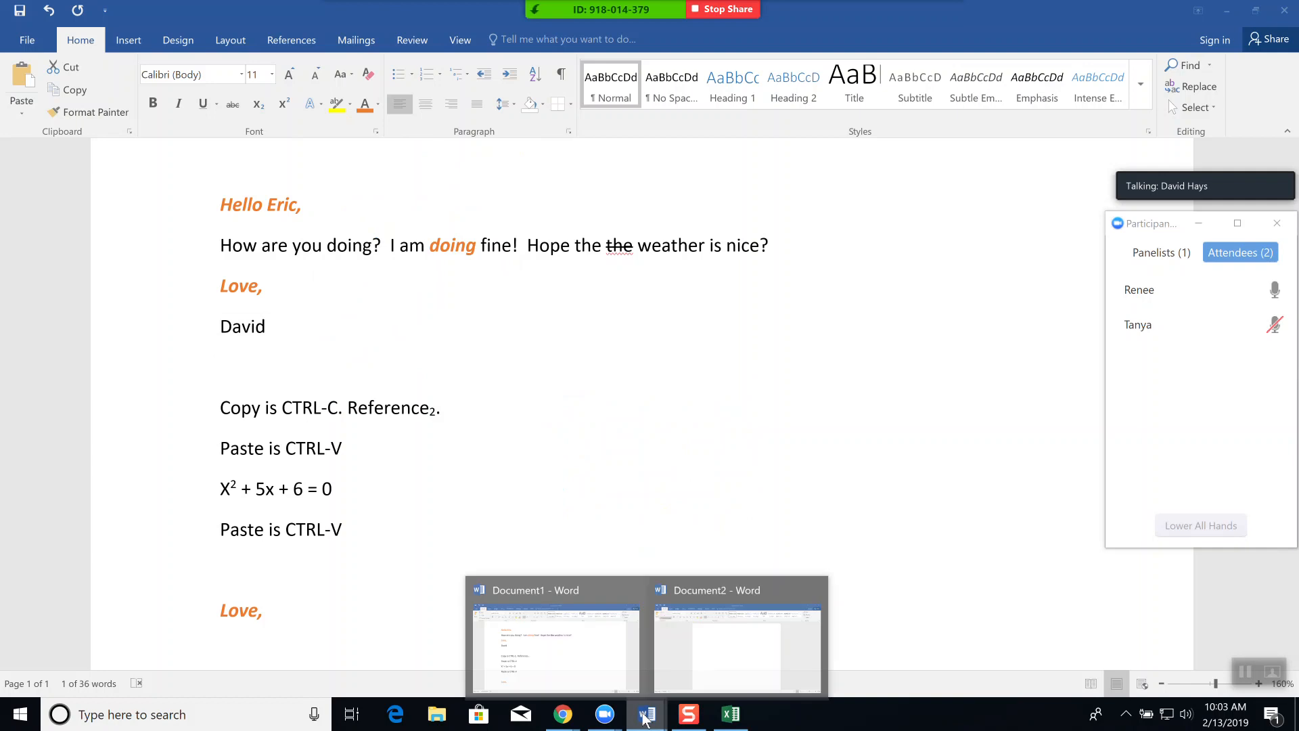
pyautogui.click(728, 636)
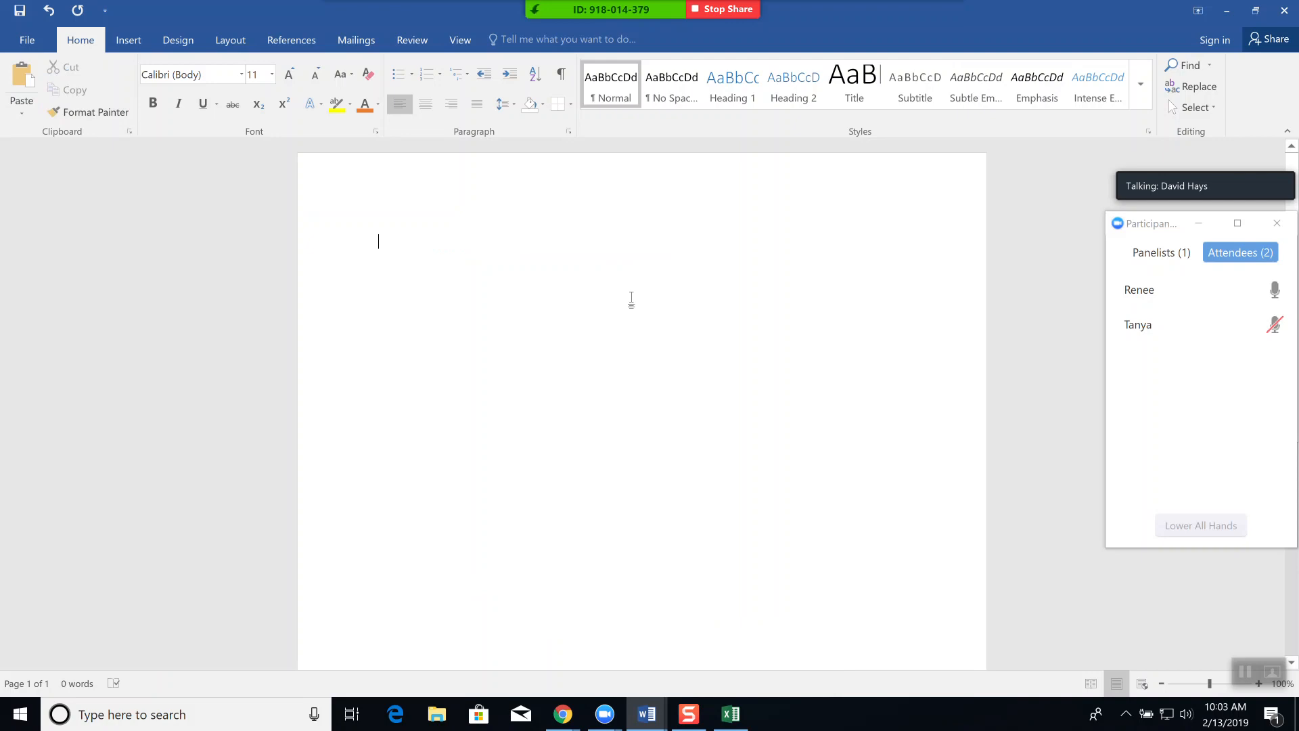
pyautogui.write('EVENT TONI')
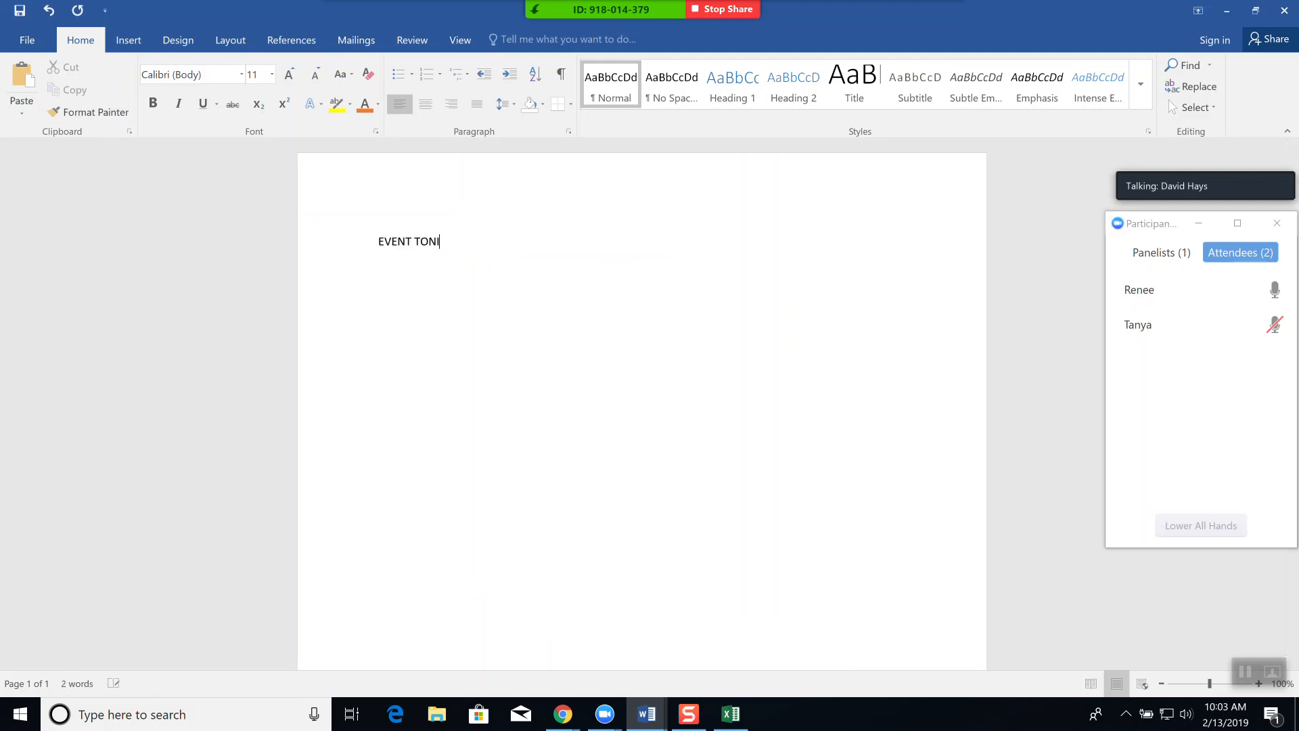
pyautogui.write('GHTAT THE CHURCH7:)')
pyautogui.press('BackSpace')
pyautogui.press('BackSpace')
pyautogui.write('7:00')
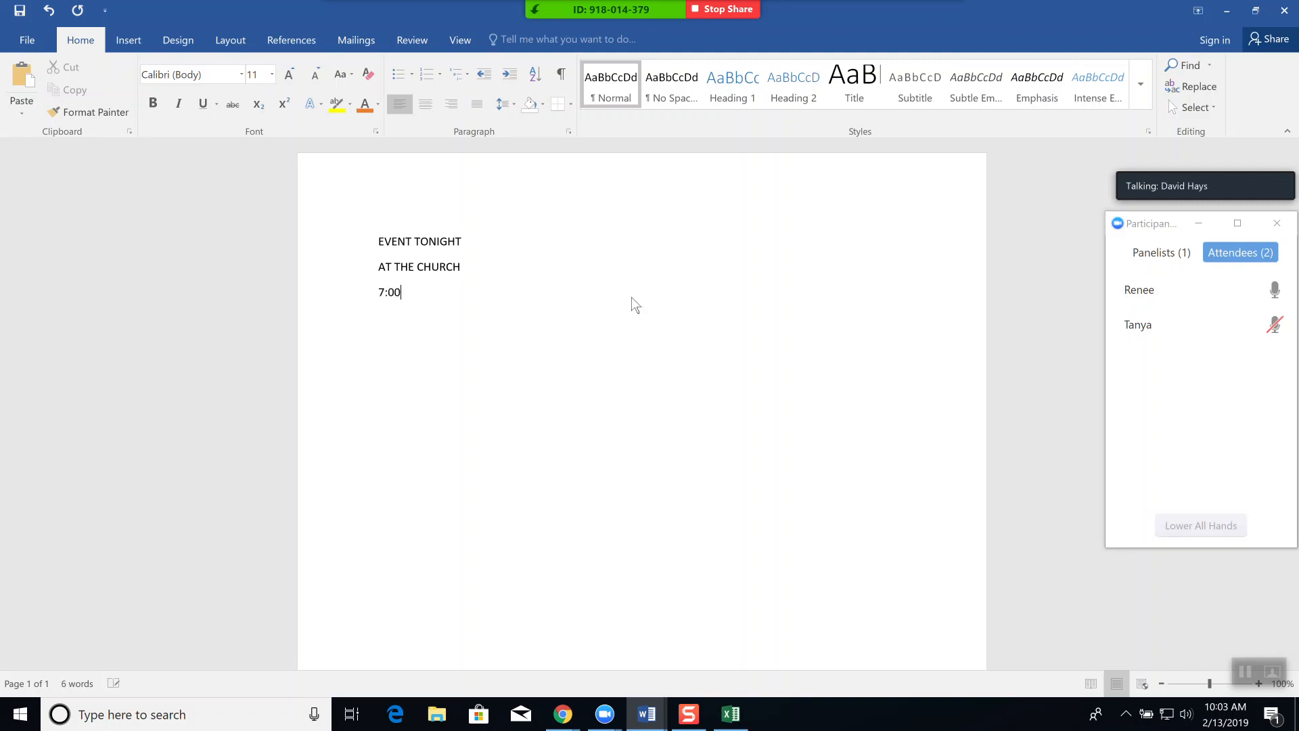
pyautogui.press('Return')
pyautogui.write('COME ONE, COME ALL')
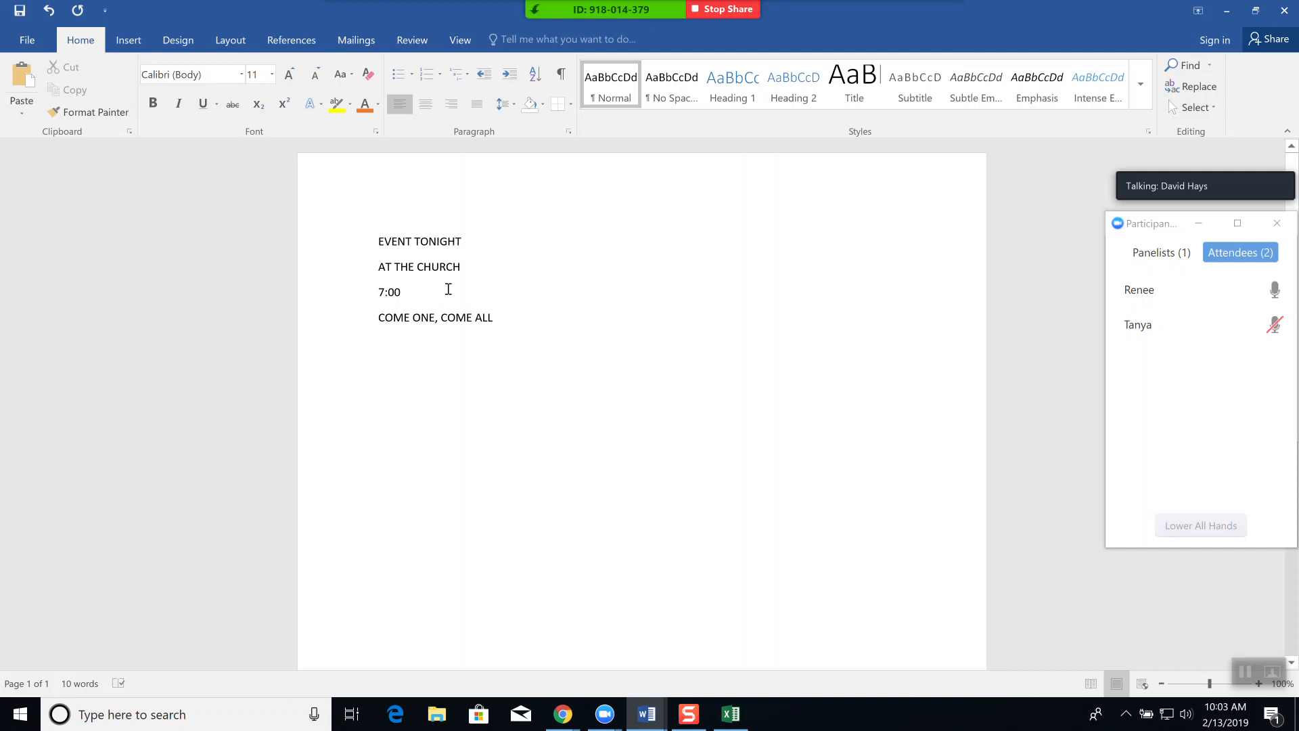
# Select all four lines of the event notice and set their font size to 36
pyautogui.moveTo(507, 317); pyautogui.dragTo(379, 248)
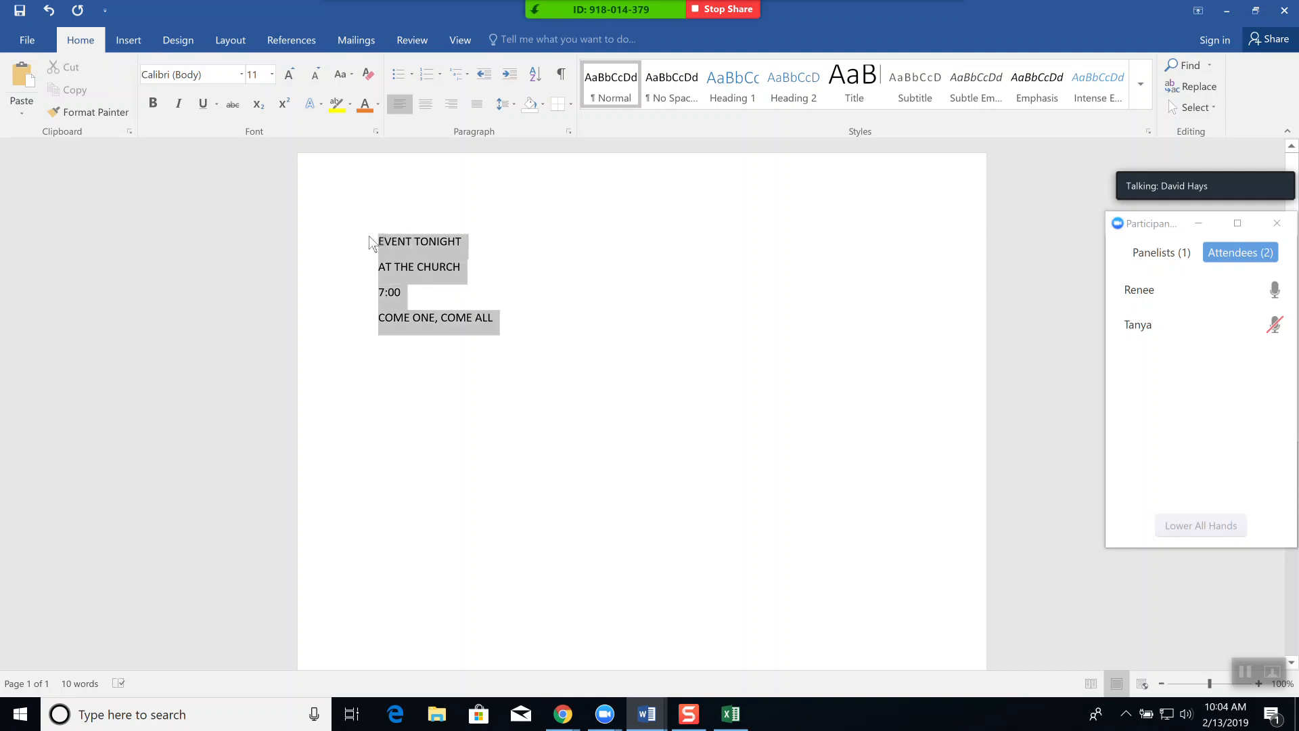
pyautogui.click(387, 245)
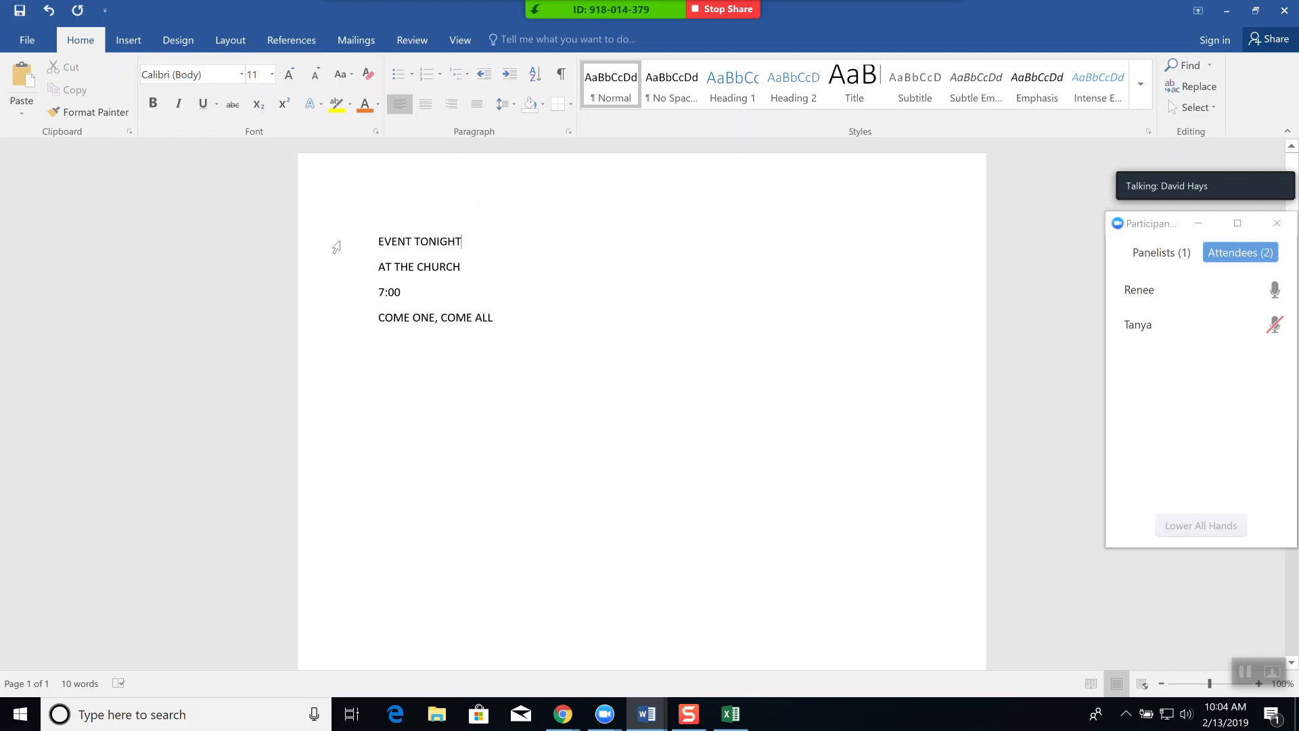
pyautogui.moveTo(337, 249); pyautogui.dragTo(347, 343)
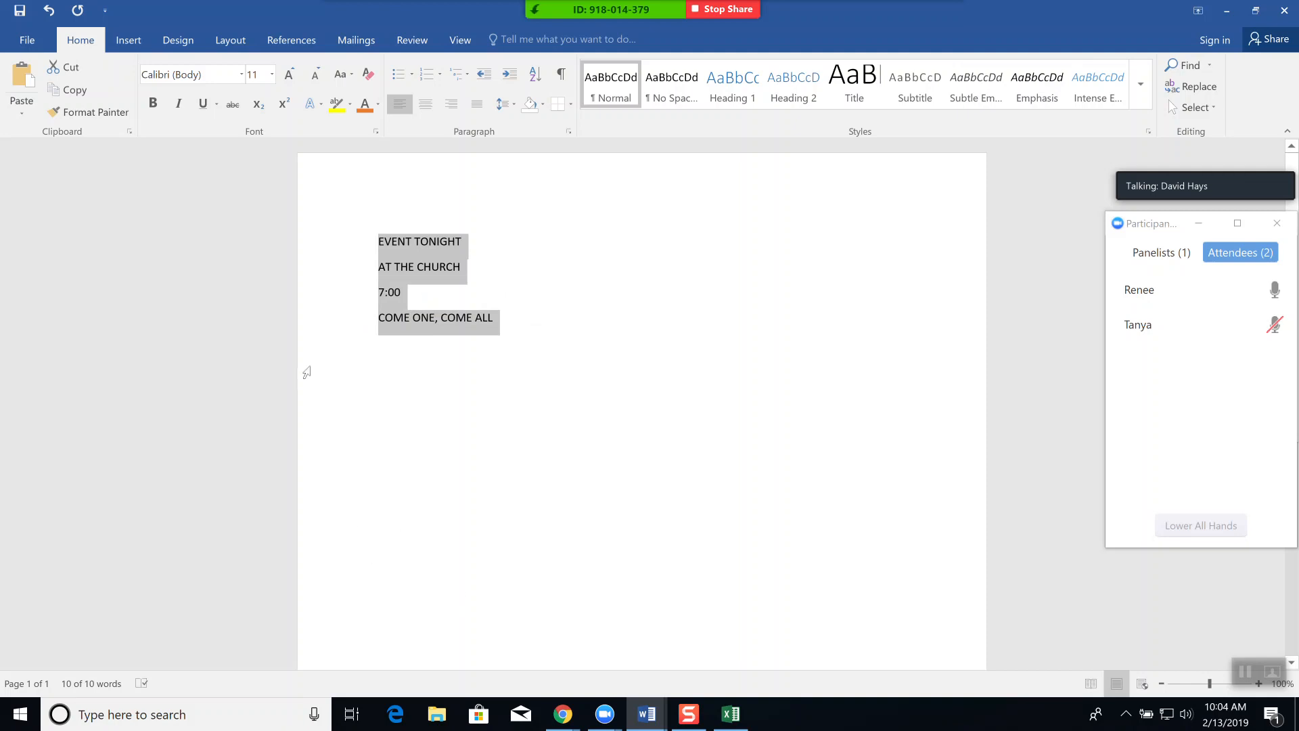
pyautogui.click(272, 78)
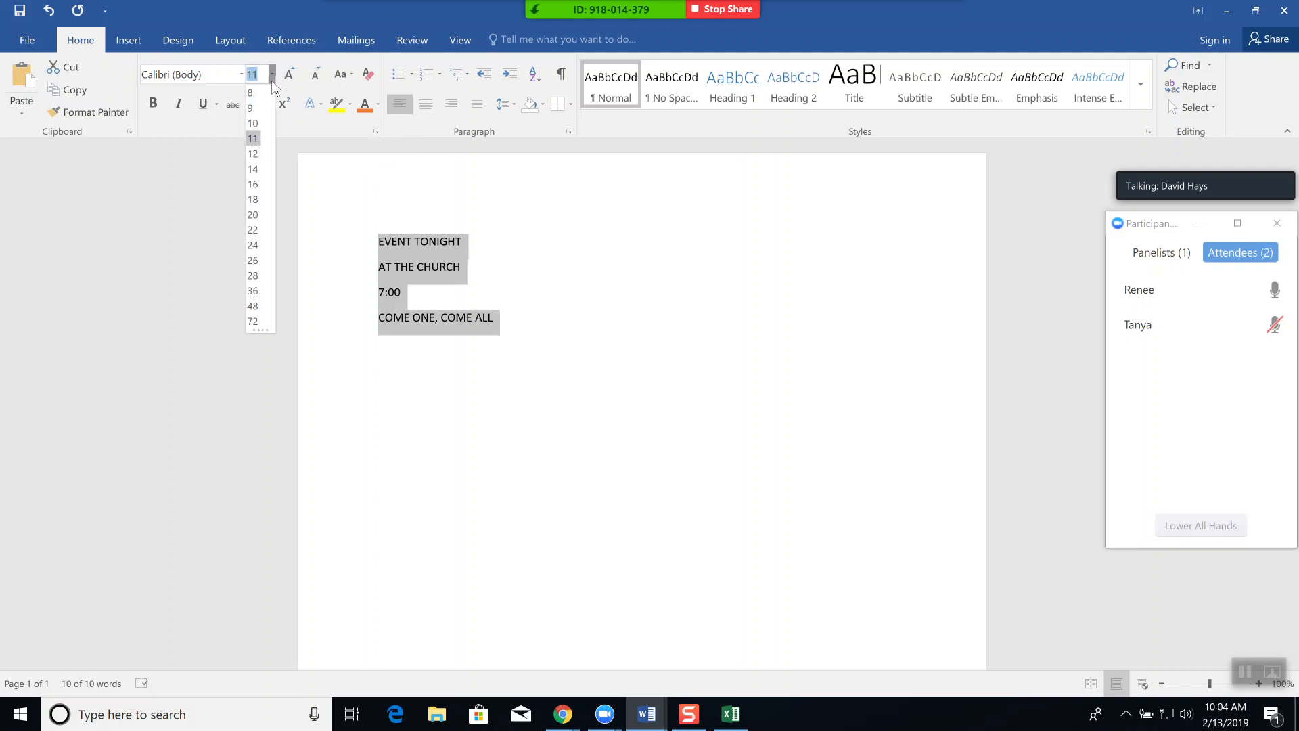
pyautogui.click(254, 291)
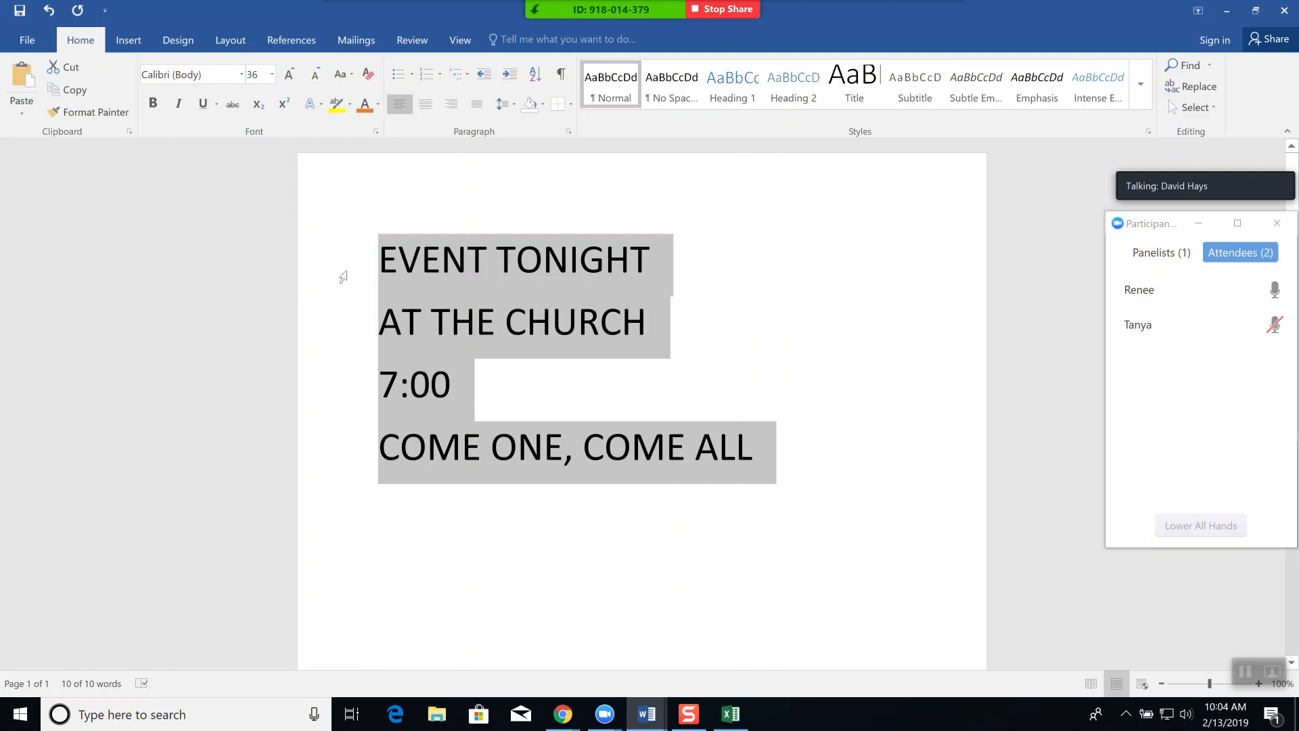
# Apply the orange-outlined text effect with a shadow to the four event lines and add the largest orange glow variation
pyautogui.click(322, 105)
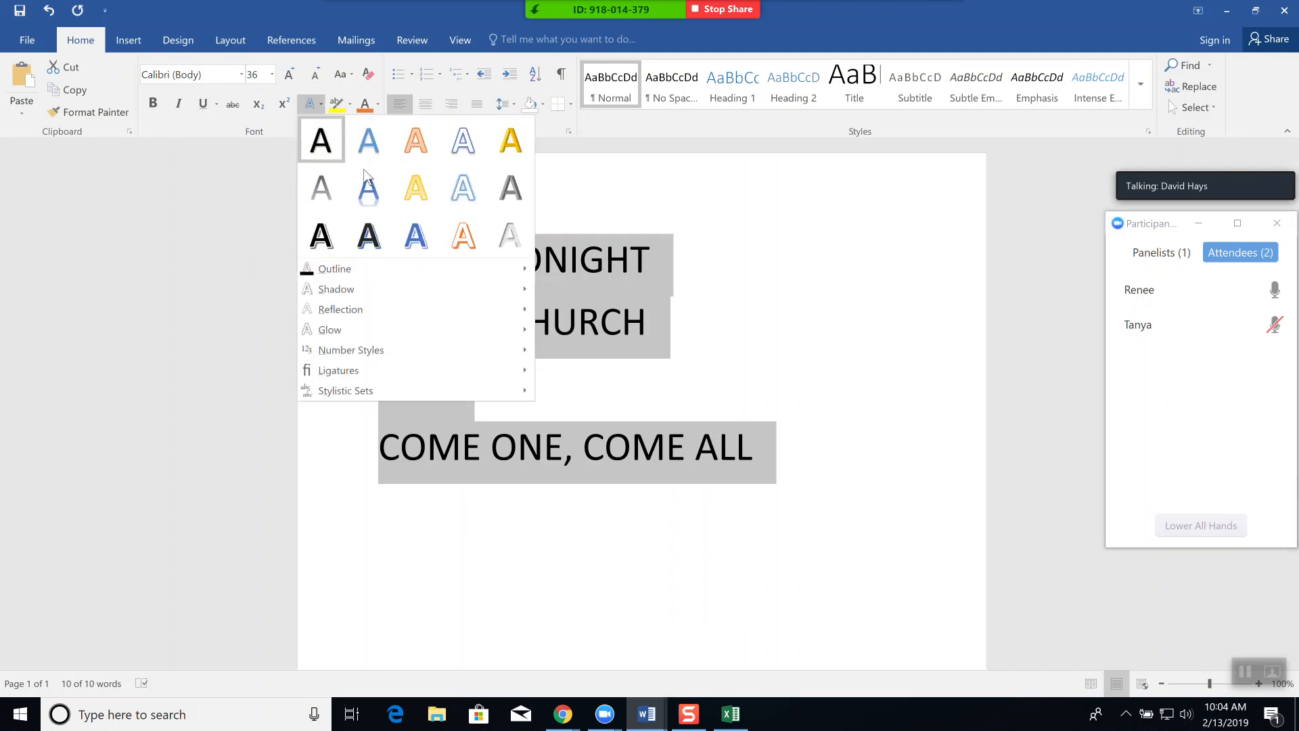
pyautogui.click(467, 247)
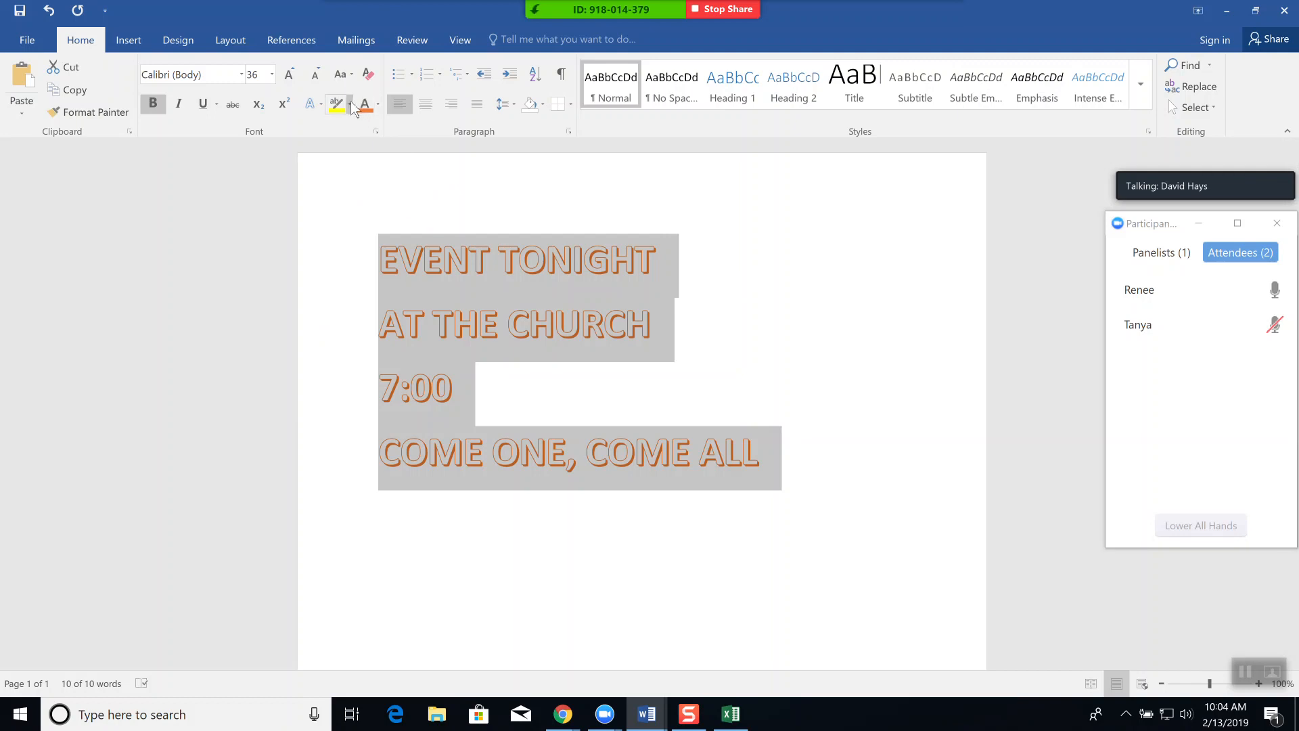
pyautogui.click(322, 109)
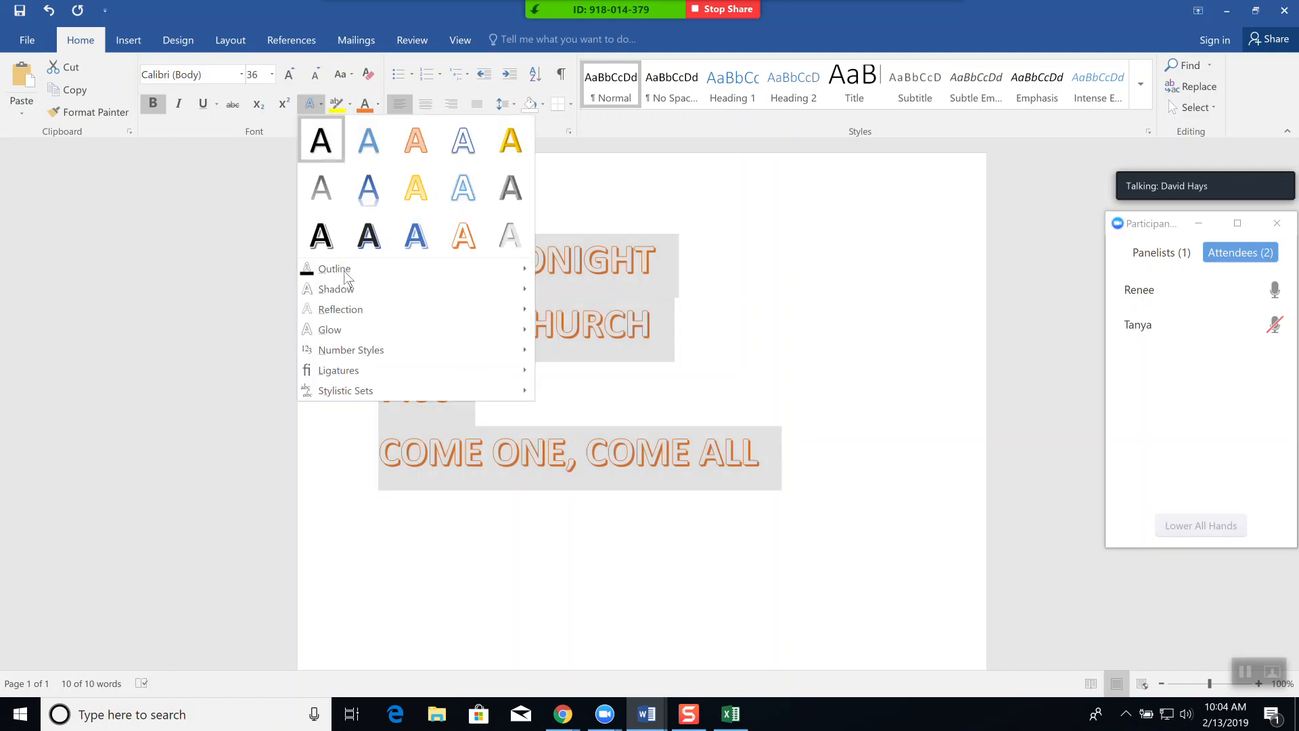
pyautogui.moveTo(357, 348)
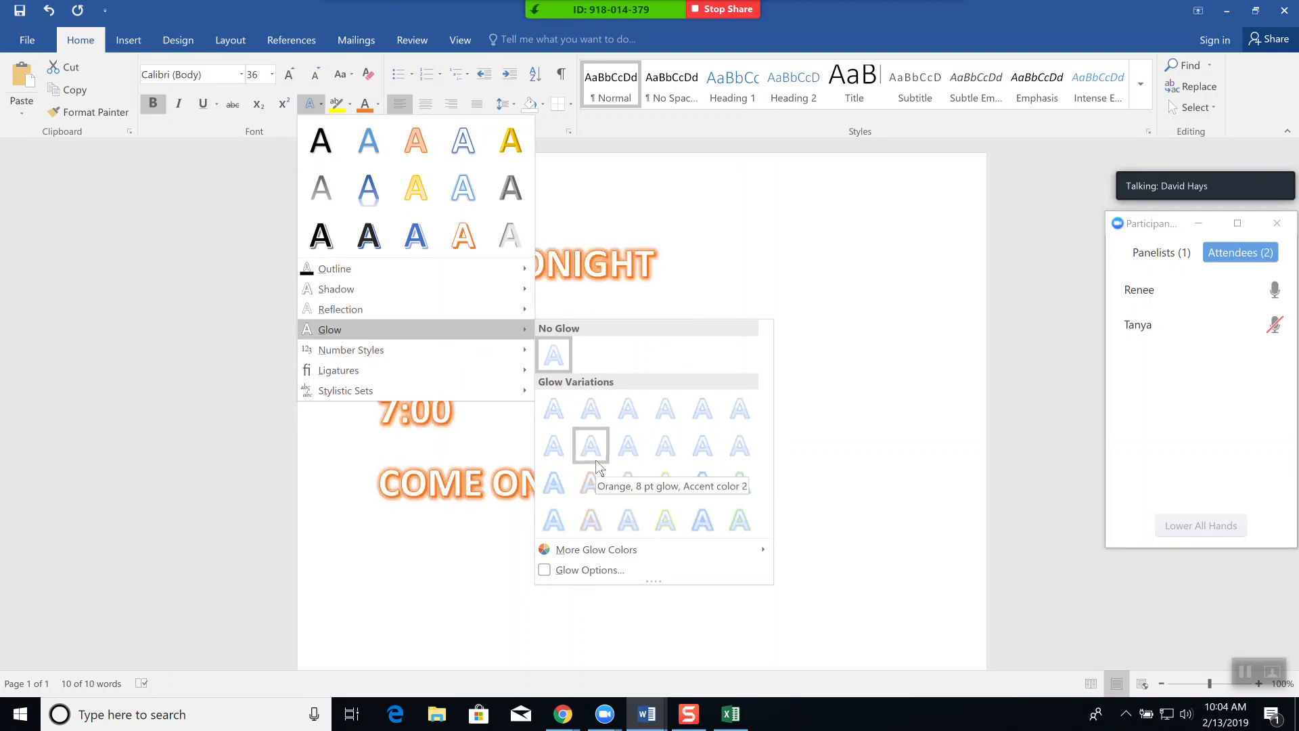
pyautogui.click(587, 524)
# Center all four lines of the event notice and return to the letter in Document1
pyautogui.hotkey('ctrl', 'a')
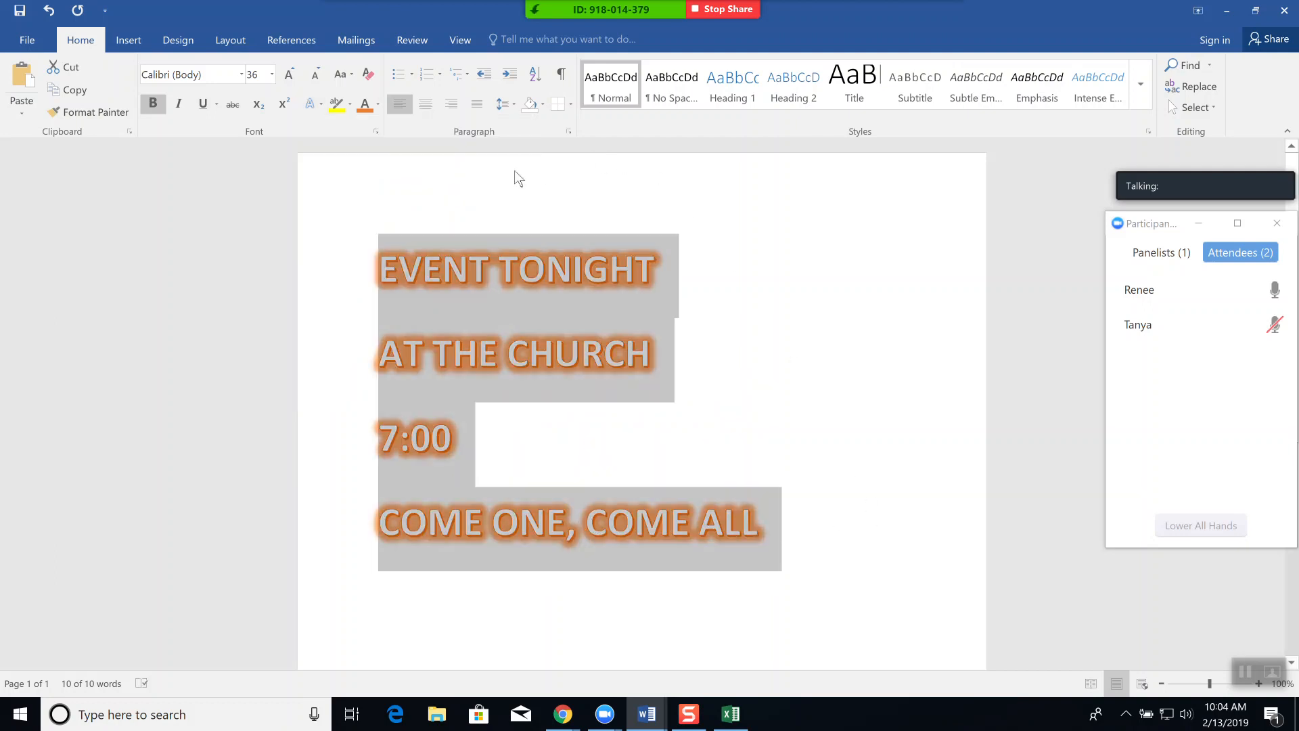
pyautogui.click(429, 103)
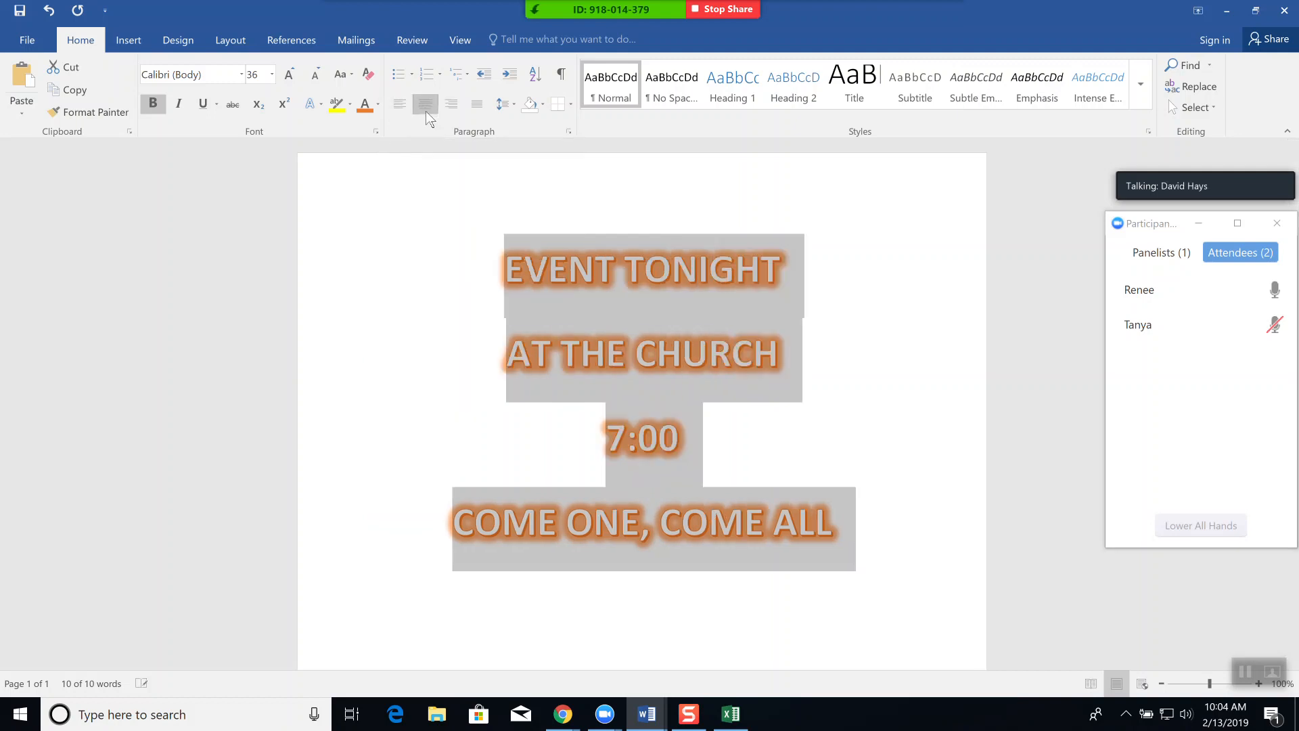
pyautogui.click(554, 605)
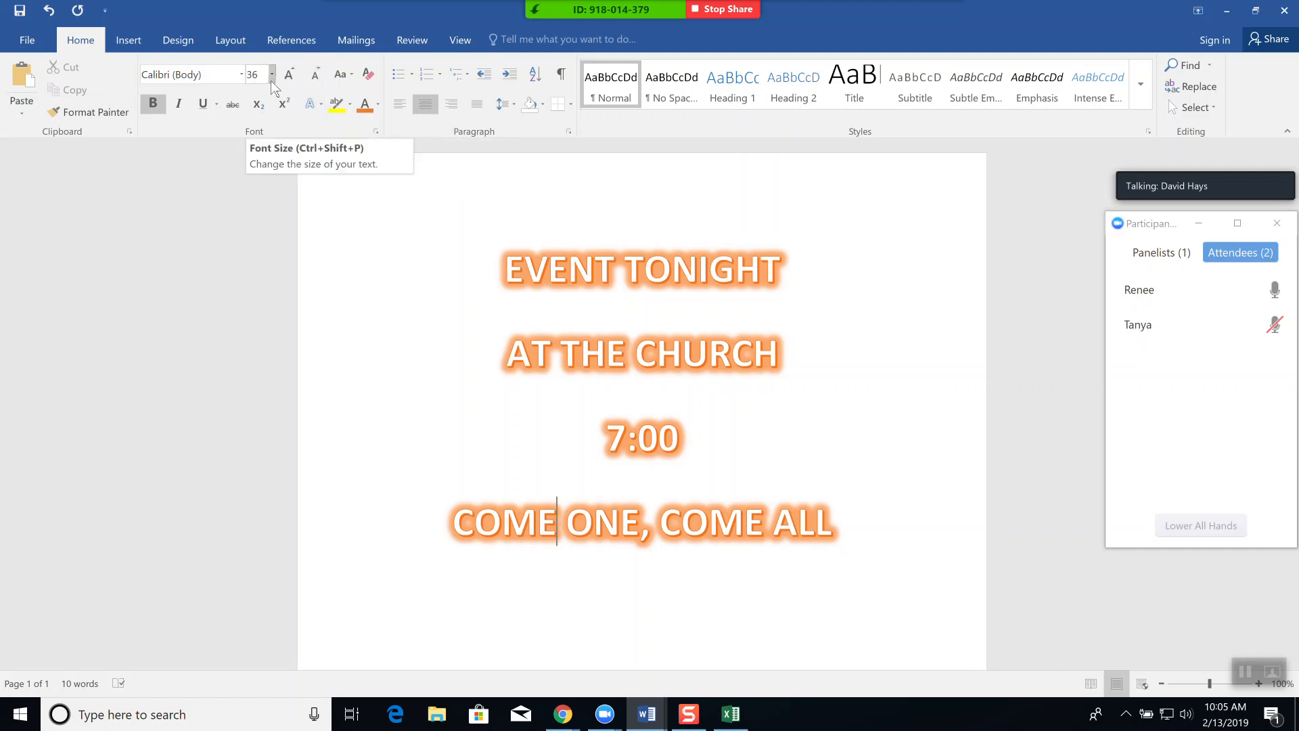
pyautogui.click(891, 459)
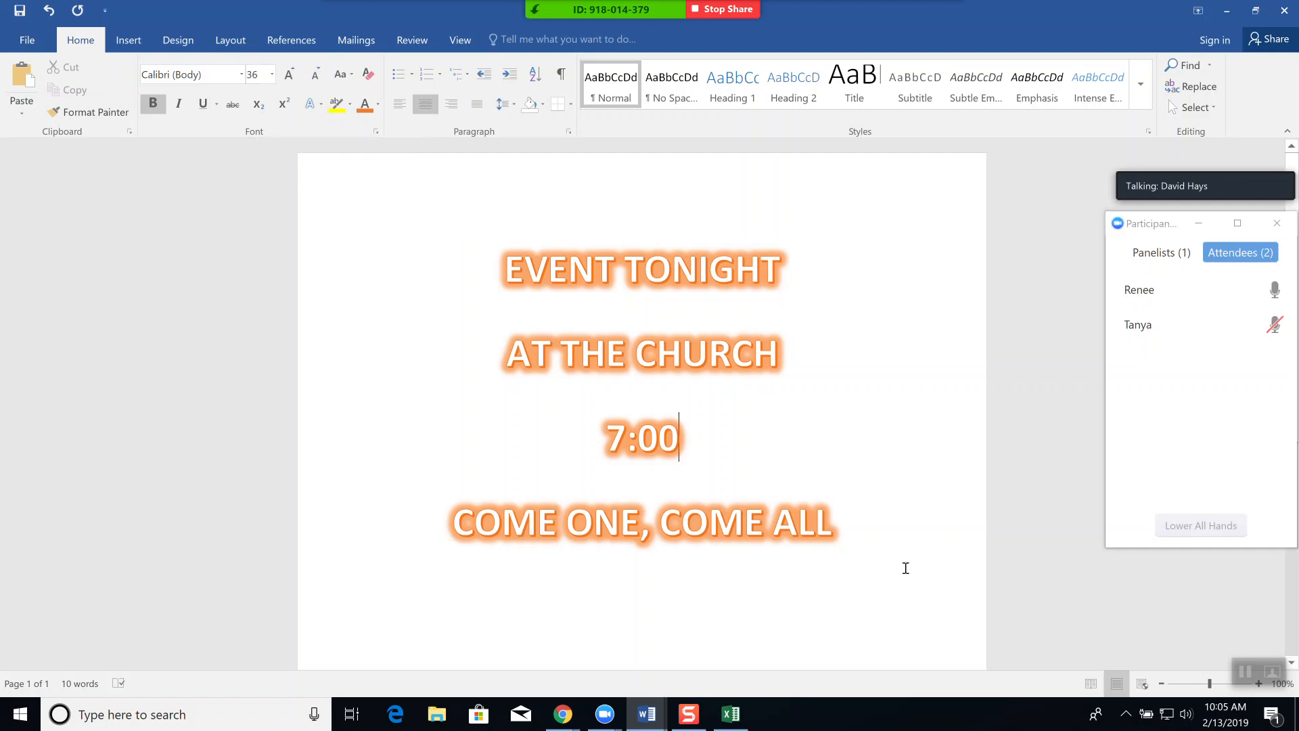
pyautogui.click(644, 716)
pyautogui.click(560, 650)
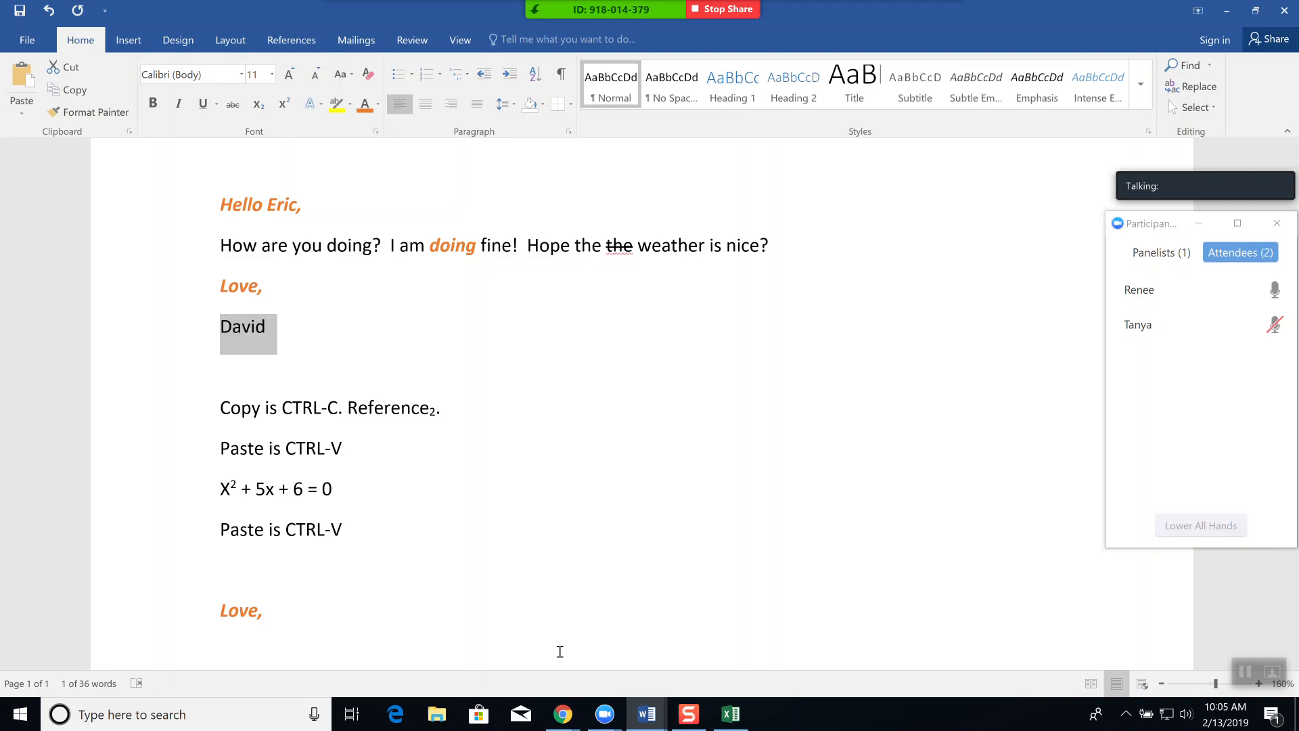
# Select the greeting line of the letter and browse the available fonts without applying one
pyautogui.click(465, 401)
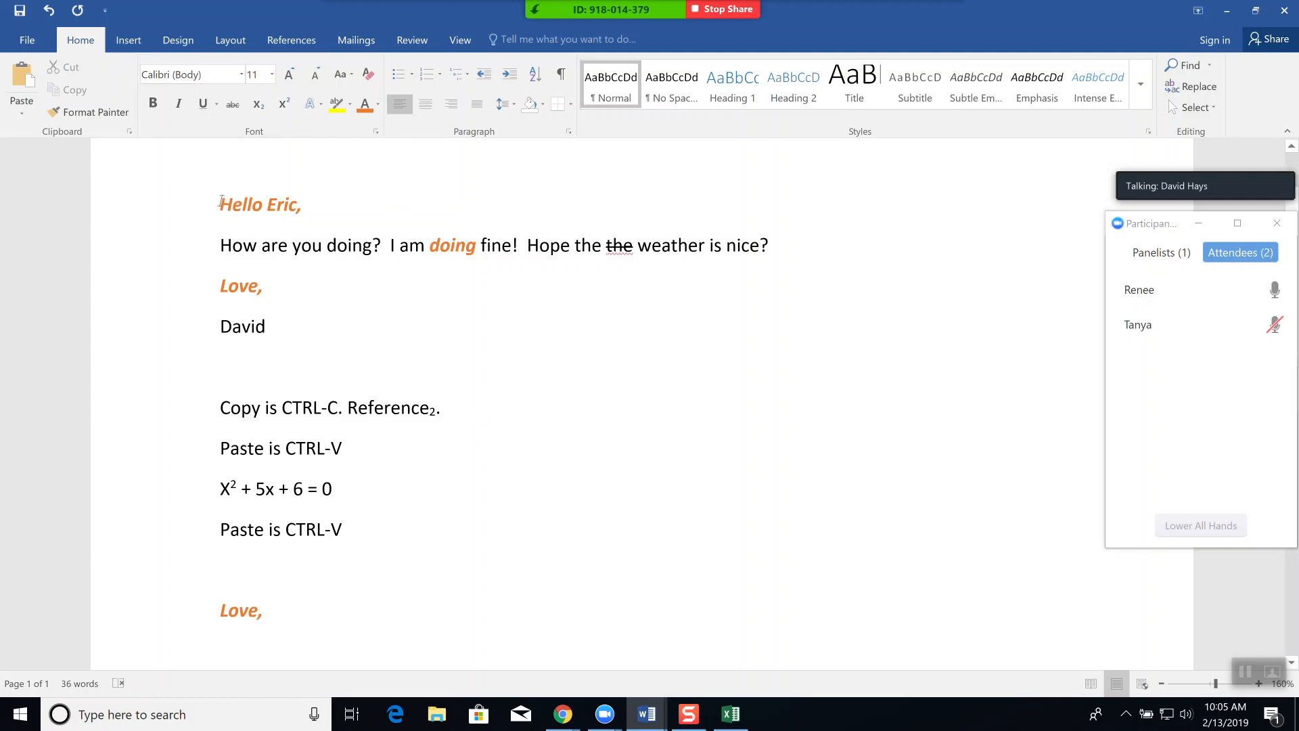
pyautogui.moveTo(223, 201); pyautogui.dragTo(320, 196)
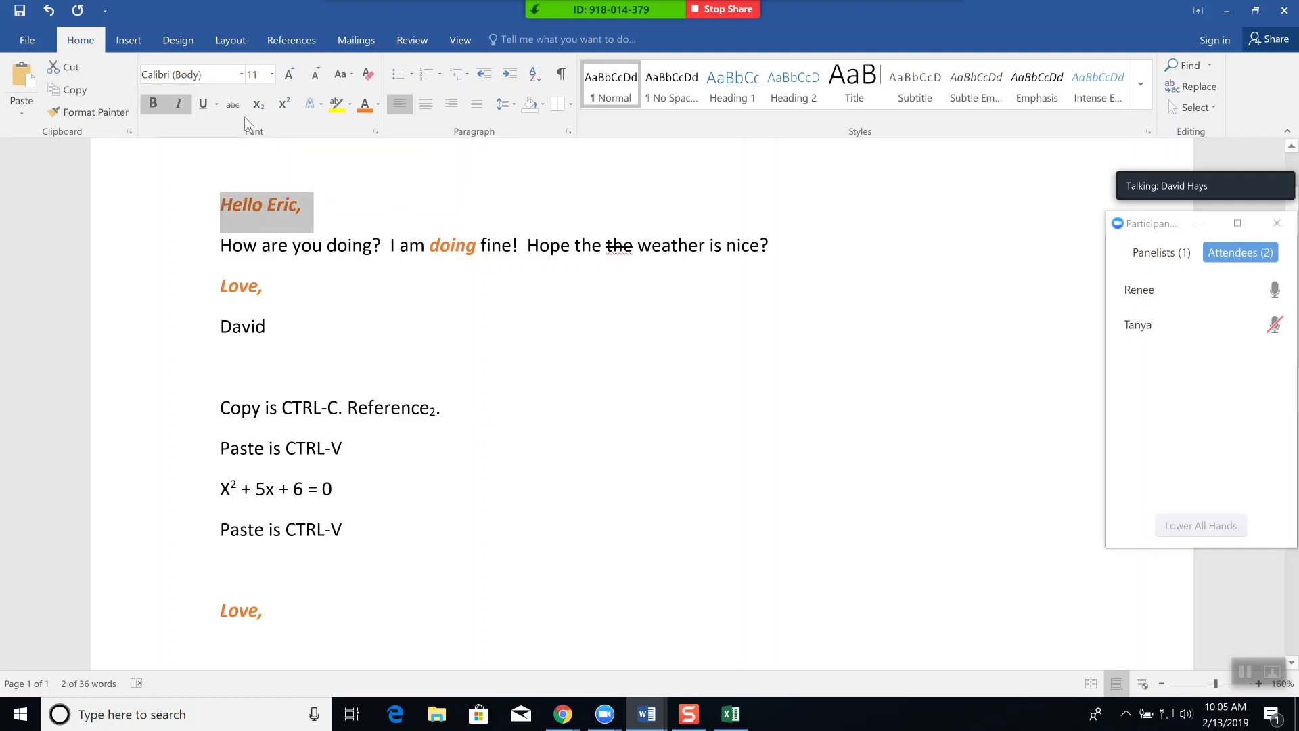
pyautogui.click(241, 75)
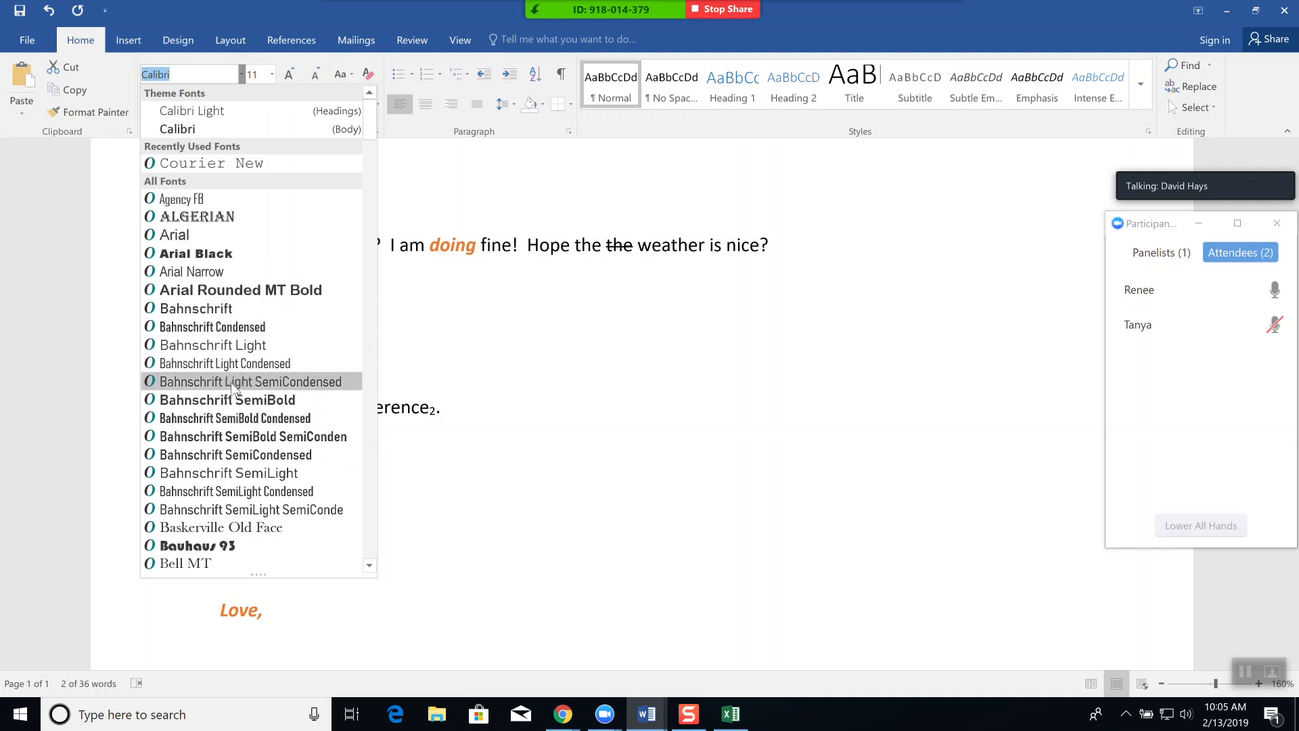
pyautogui.click(547, 375)
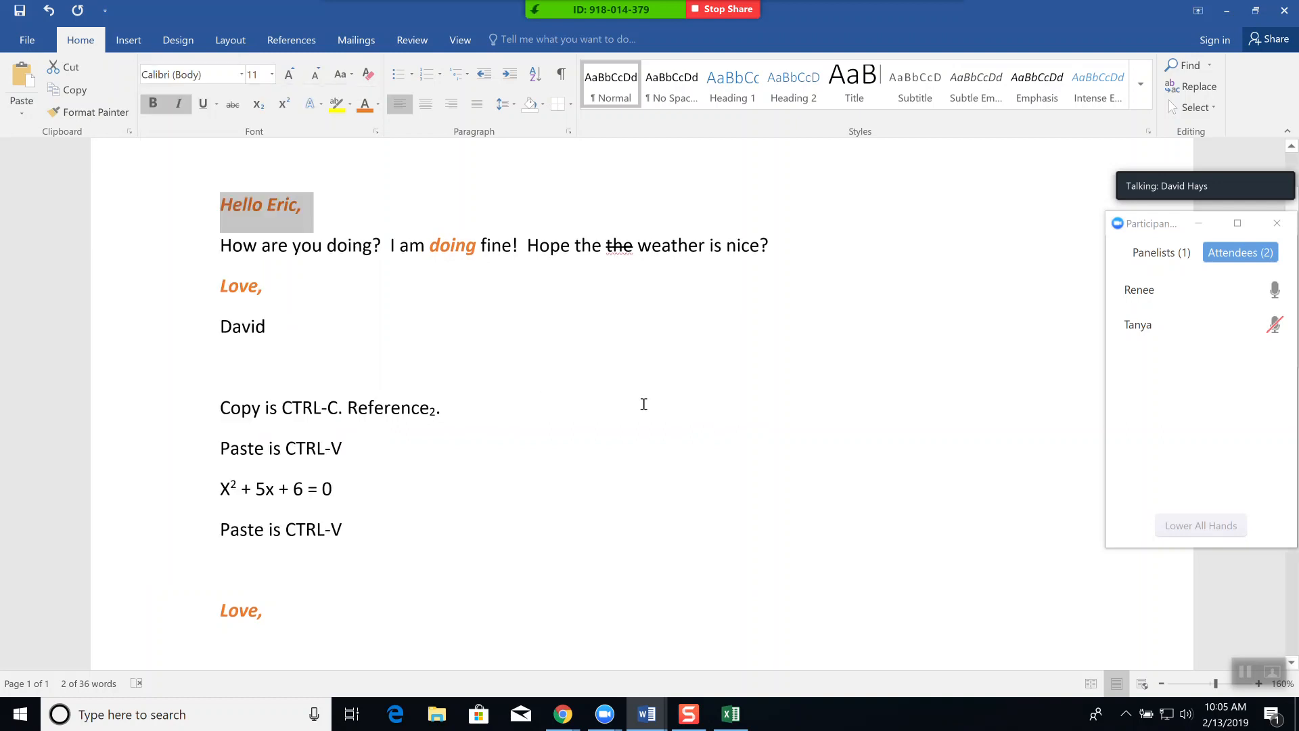
pyautogui.scroll(2, 658, 412)
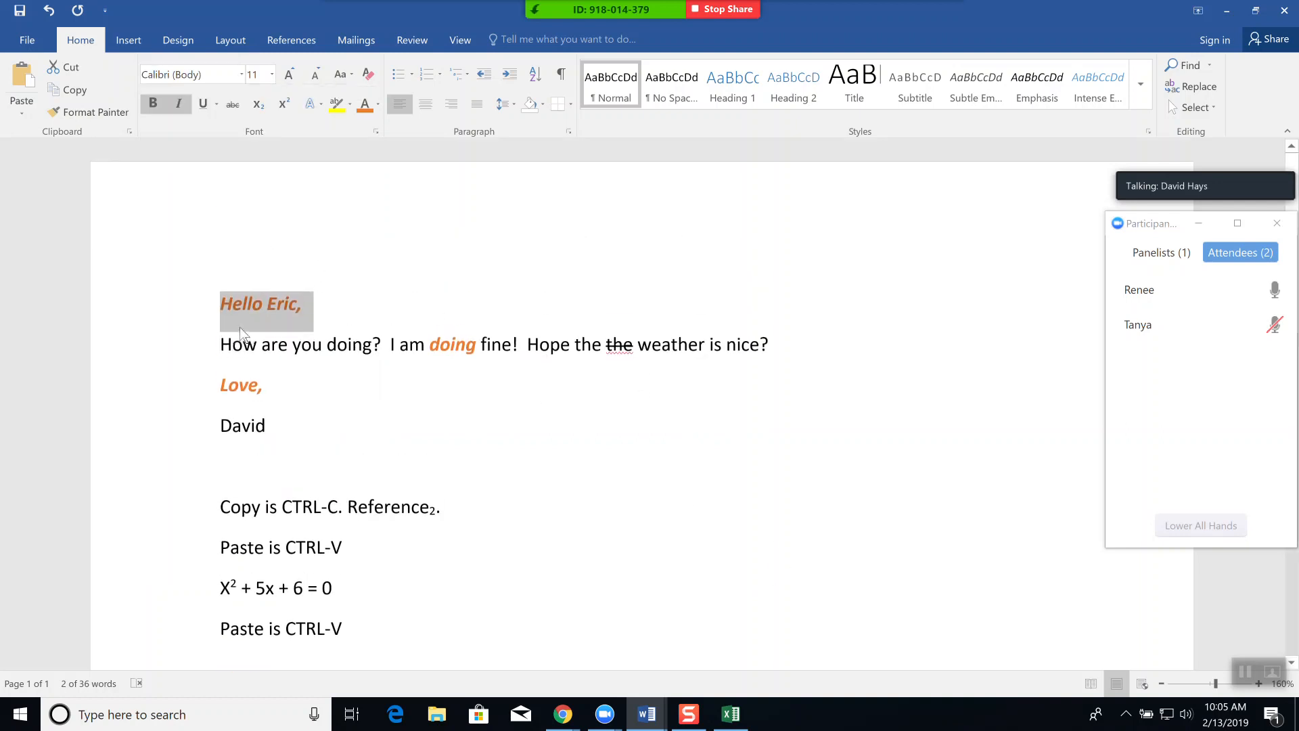
pyautogui.scroll(-10, 267, 400)
pyautogui.scroll(12, 269, 401)
# Insert seven blank lines above the greeting line of the letter
pyautogui.click(226, 305)
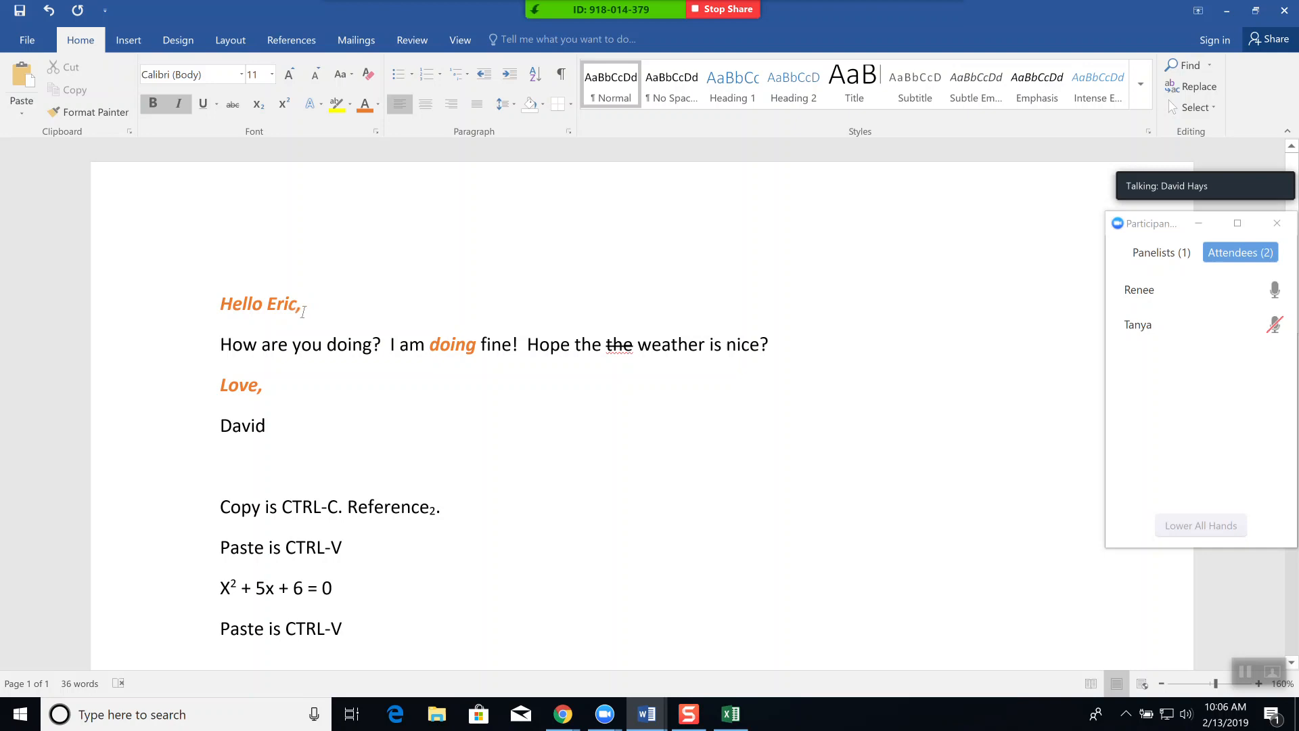
pyautogui.press('Return')
pyautogui.press('Return')
pyautogui.press('Return')
pyautogui.press('Return')
pyautogui.press('Return')
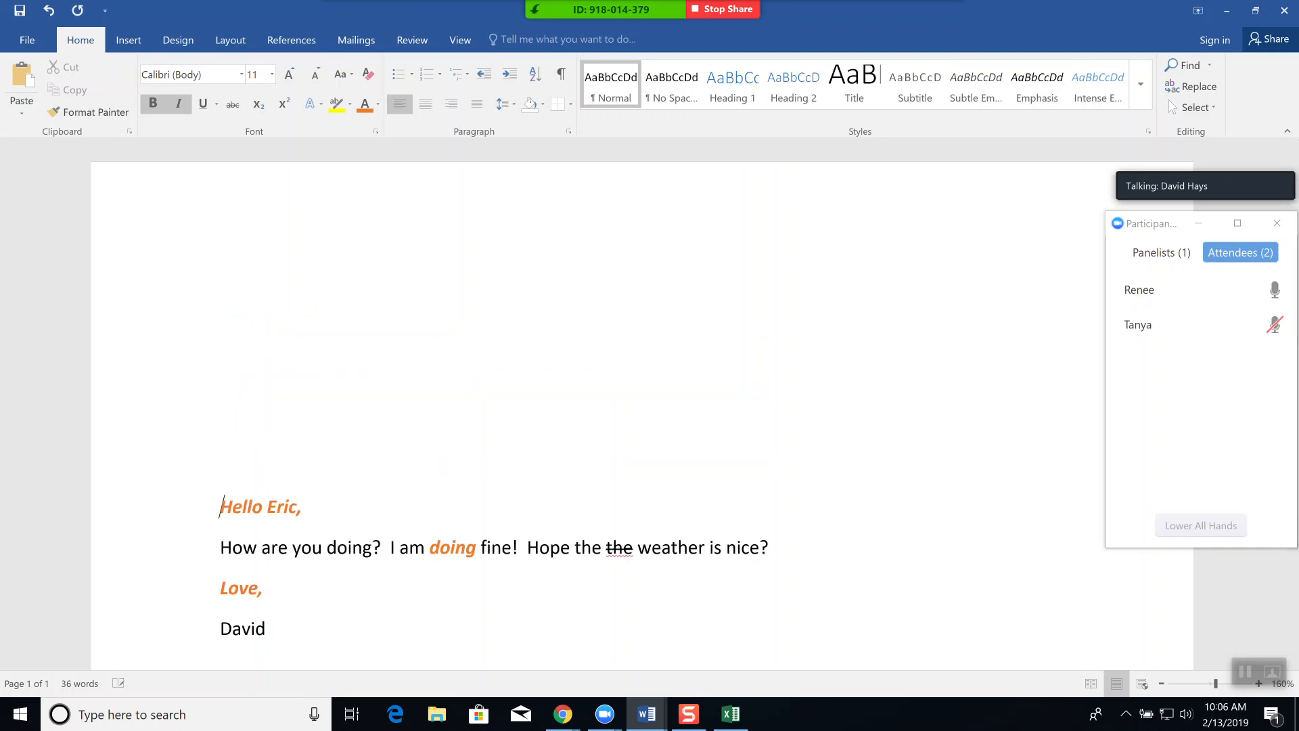
pyautogui.press('Return')
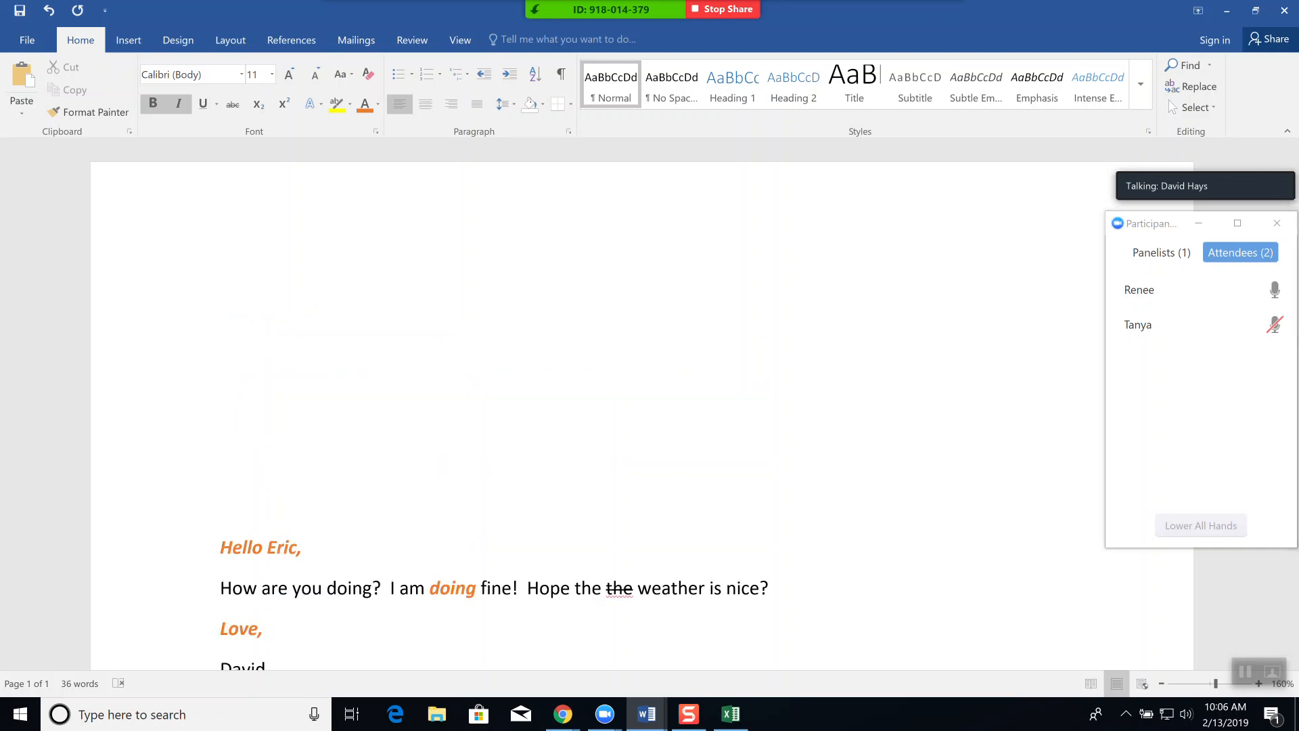
pyautogui.press('Return')
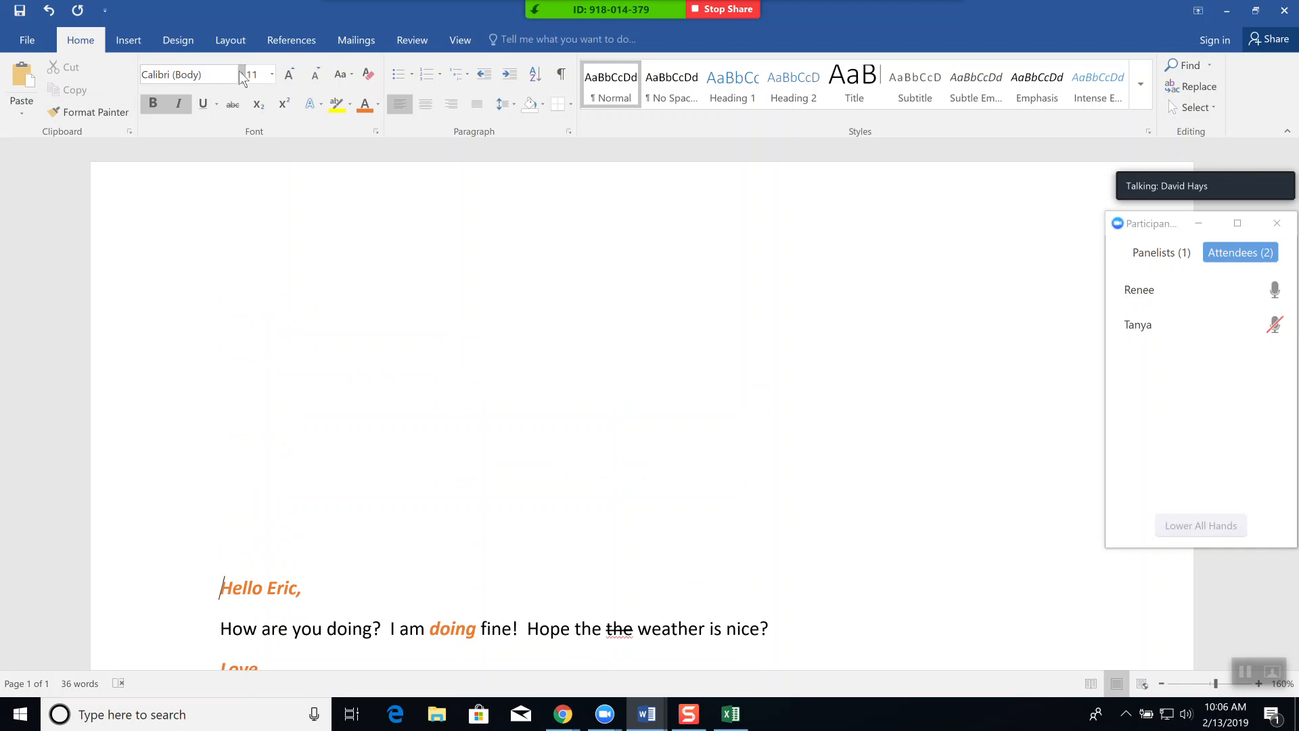
# Select the lowered greeting line and preview fonts such as Bahnschrift SemiLight Condensed and Calisto MT on it without applying one
pyautogui.click(241, 74)
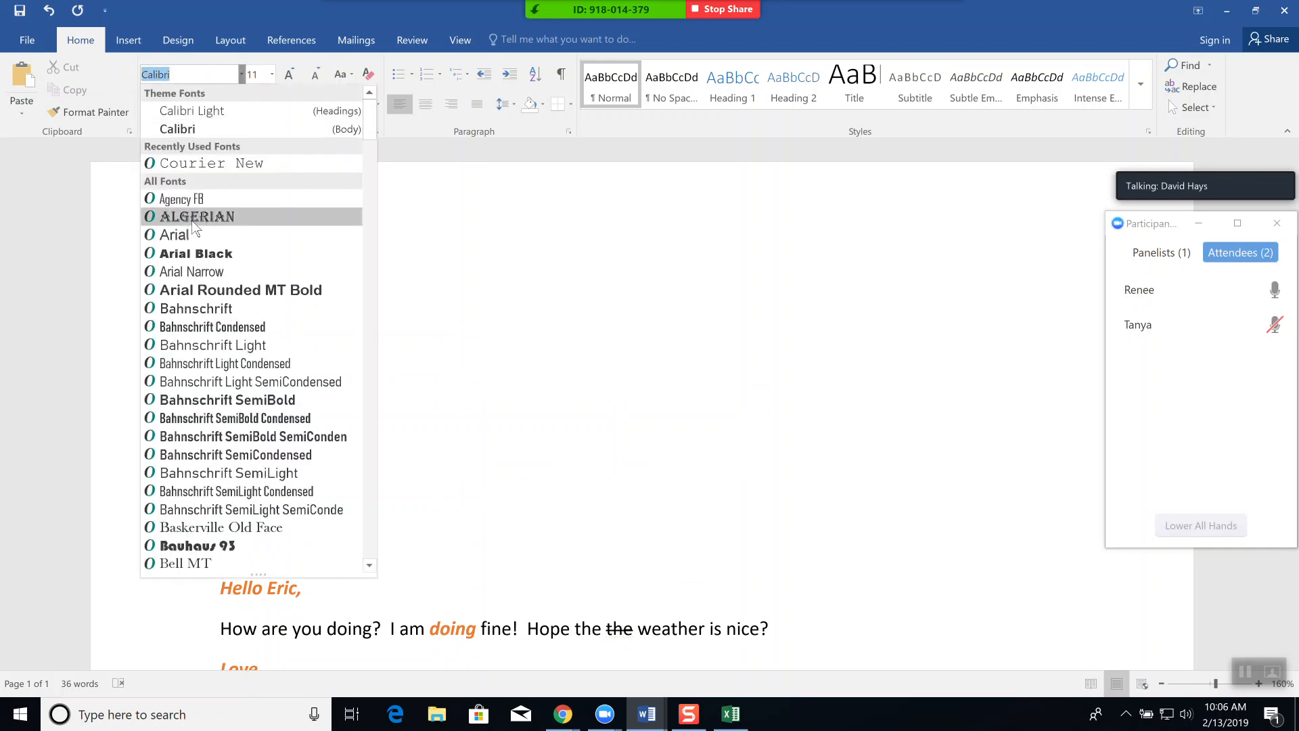
pyautogui.click(630, 380)
pyautogui.click(193, 600)
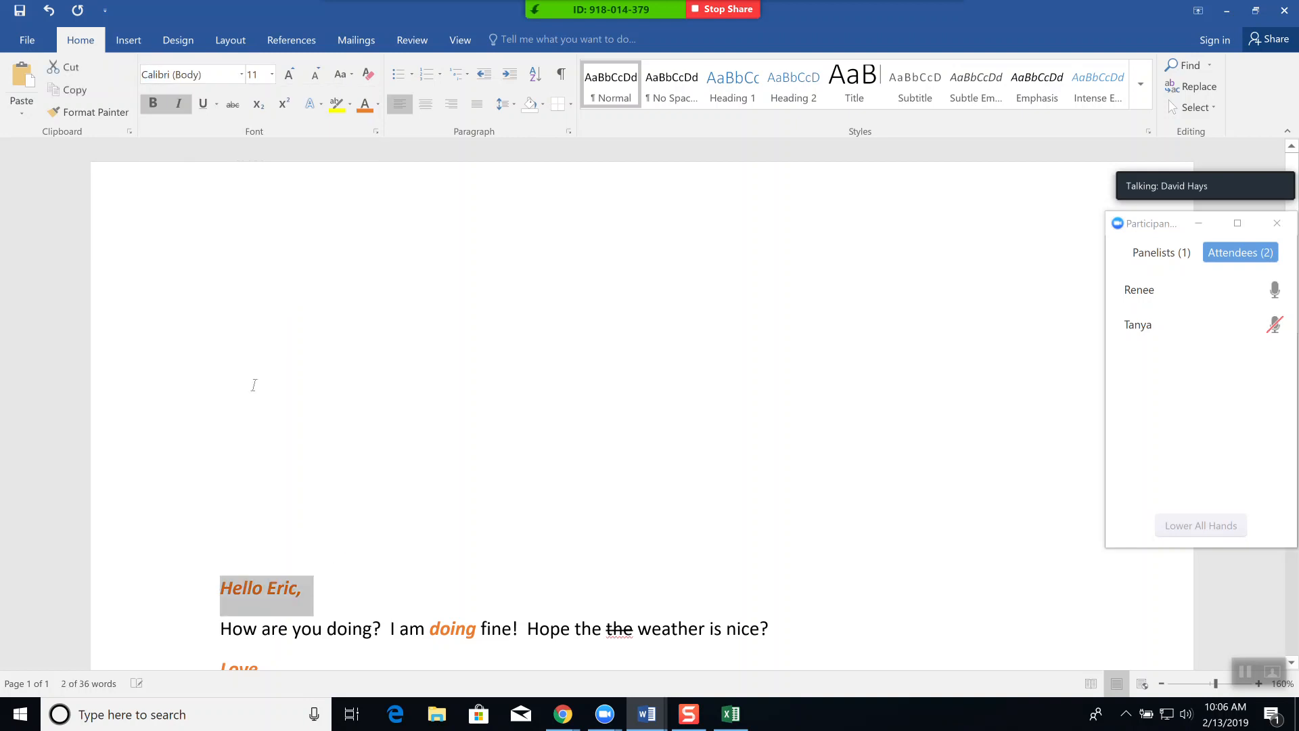
pyautogui.click(241, 74)
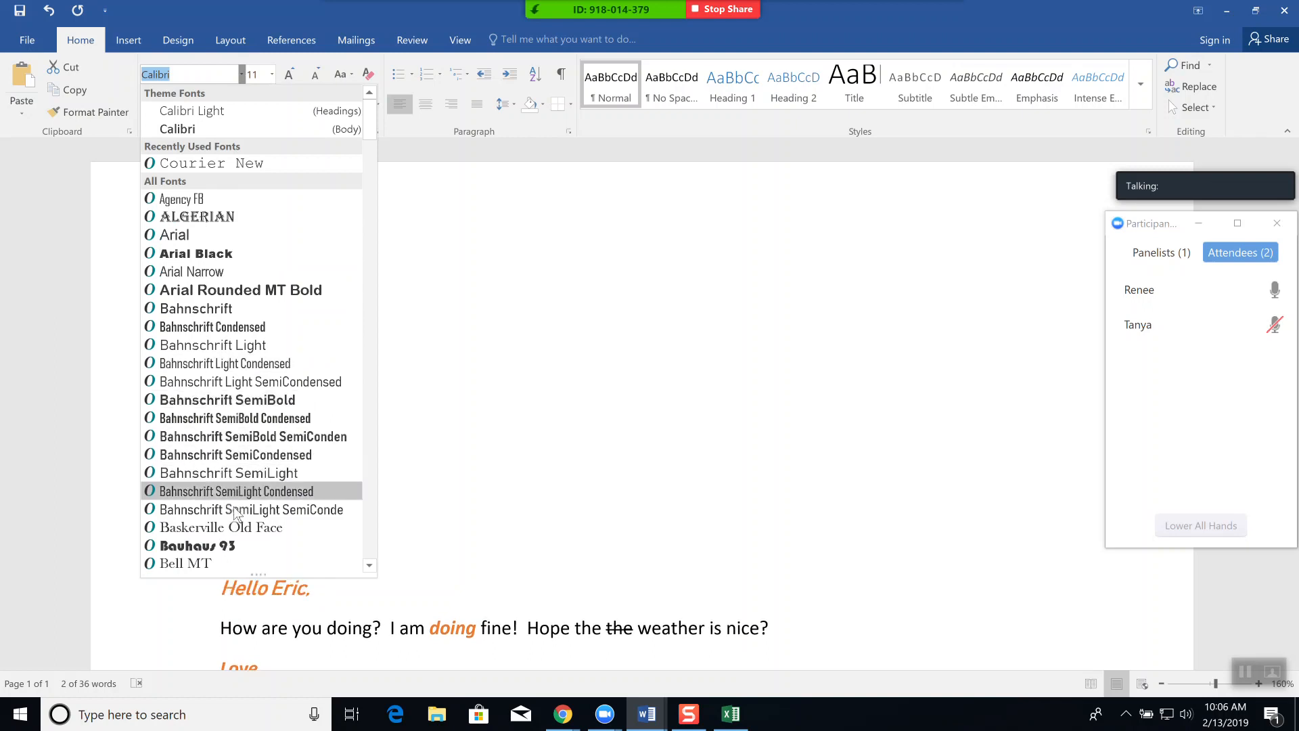
pyautogui.scroll(-3, 238, 515)
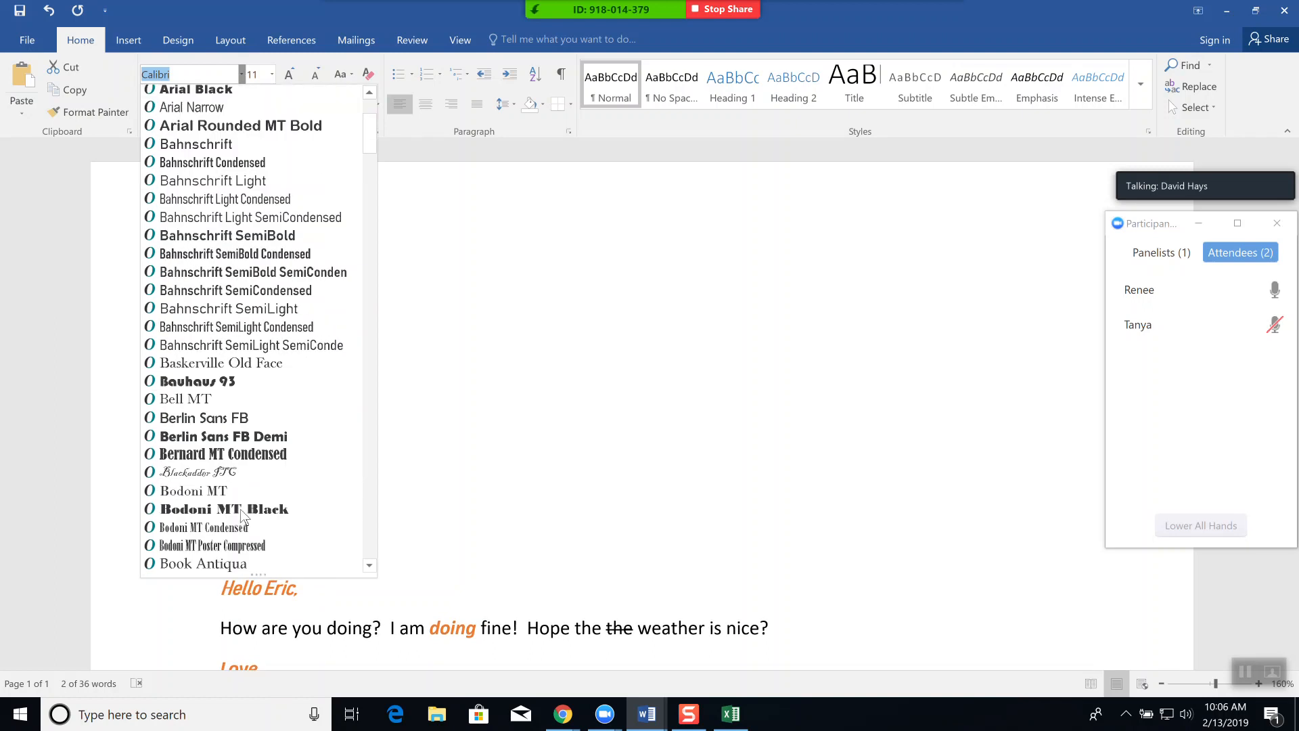
pyautogui.scroll(-4, 241, 503)
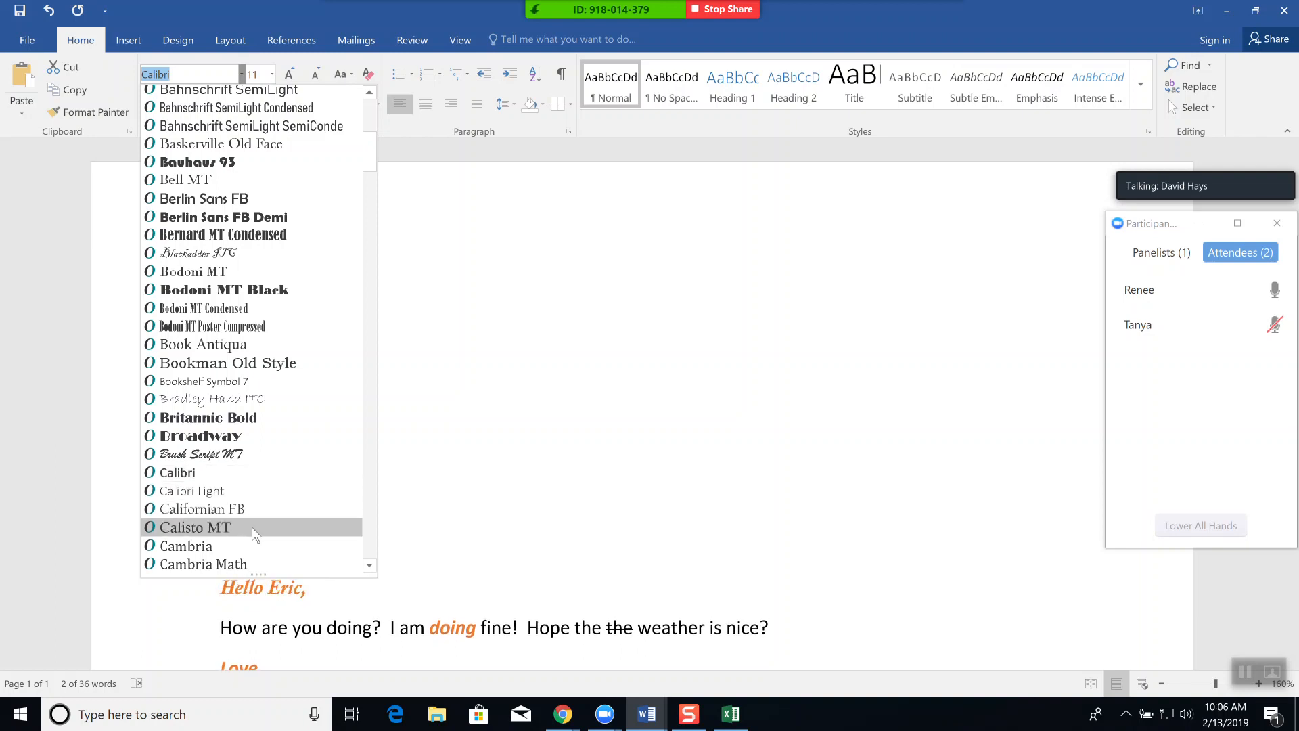
pyautogui.click(664, 453)
# Delete the seven blank lines above the greeting line
pyautogui.click(261, 259)
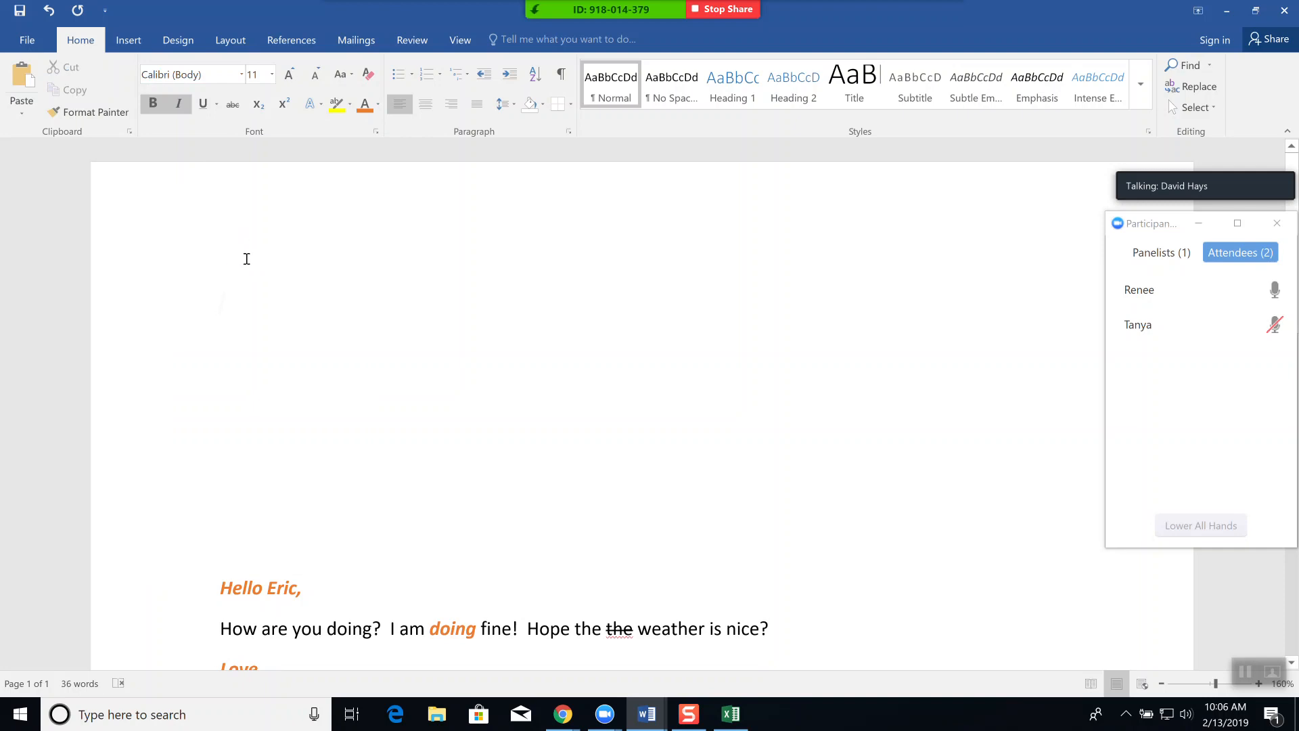
pyautogui.press('Delete')
pyautogui.press('Delete')
pyautogui.press('Delete')
pyautogui.press('Delete')
pyautogui.press('Delete')
pyautogui.press('Delete')
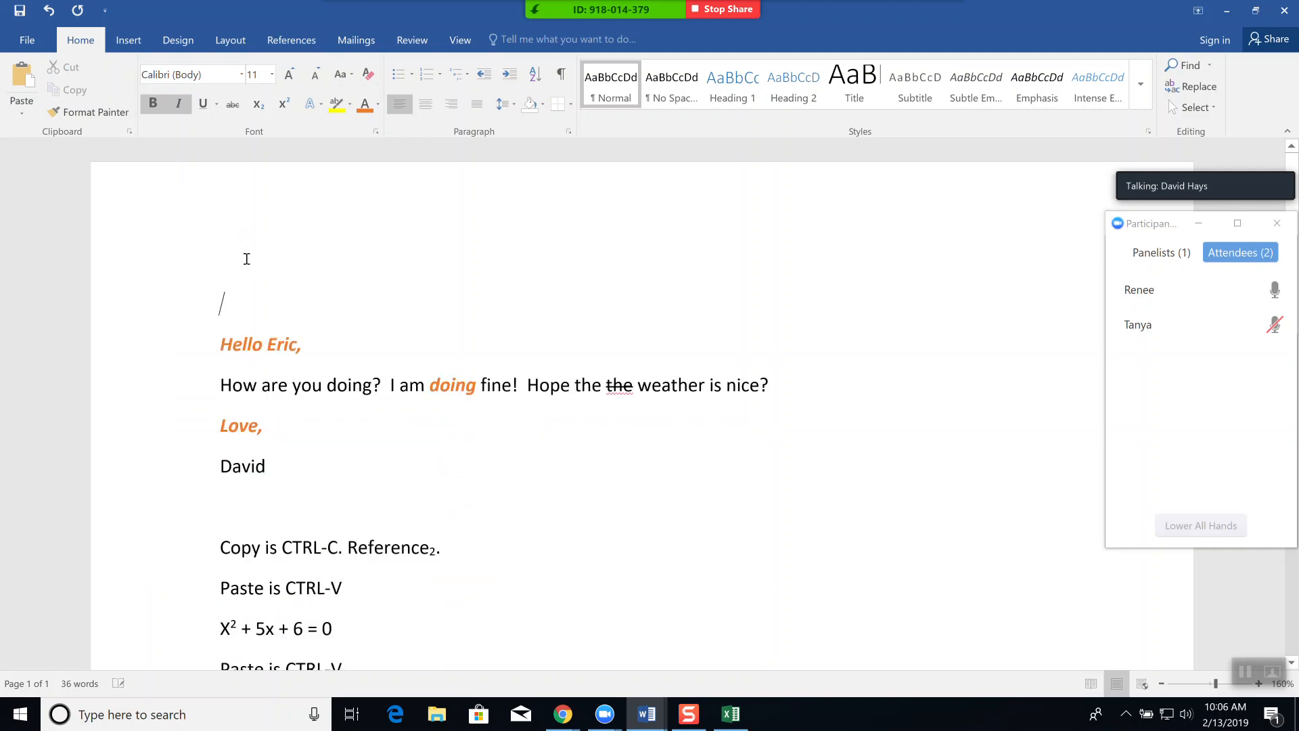
pyautogui.press('Delete')
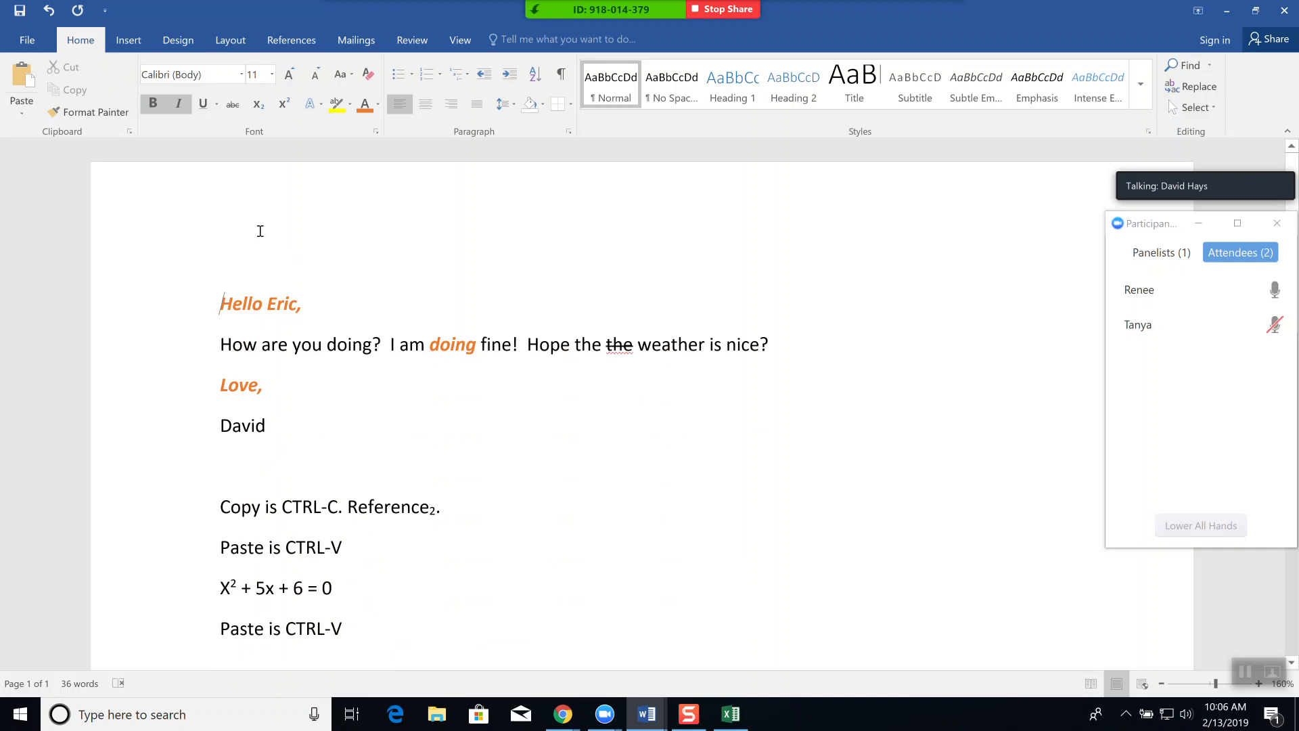
# Select the greeting text and preview the Arial Black font on it without applying it
pyautogui.moveTo(220, 304); pyautogui.dragTo(304, 304)
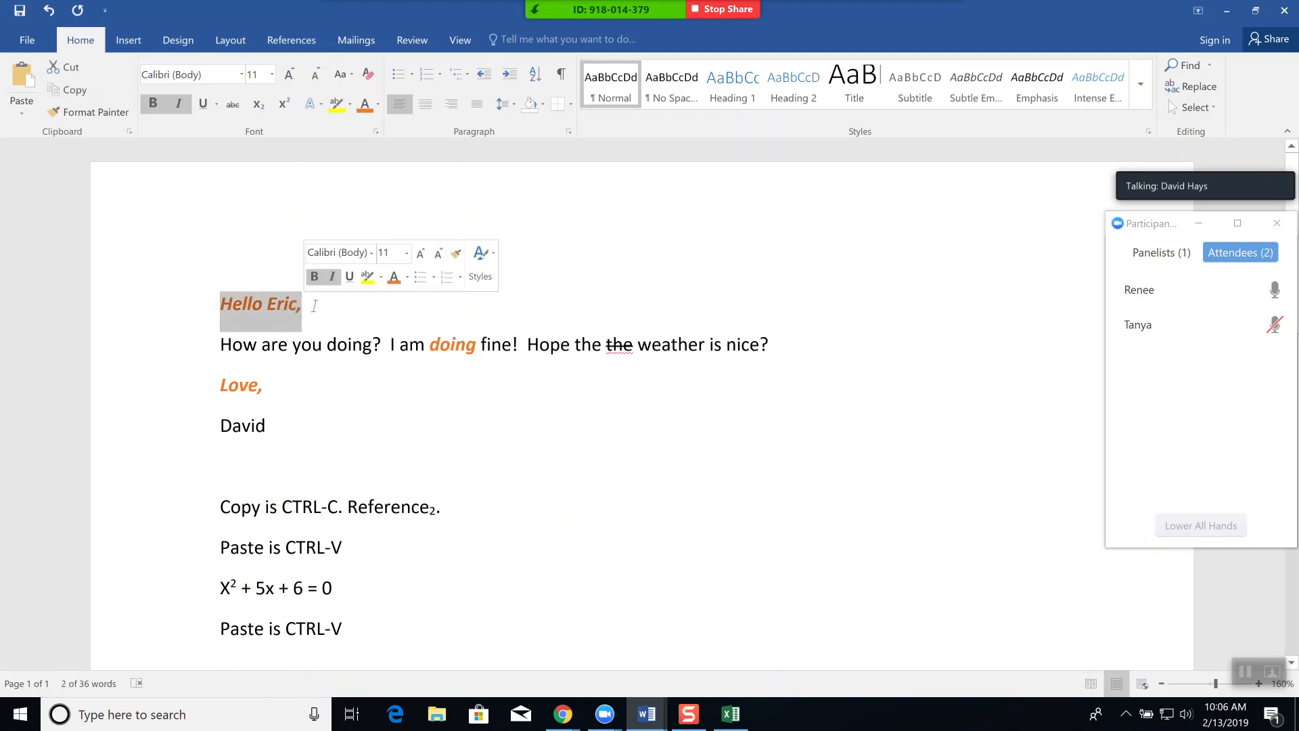
pyautogui.click(371, 253)
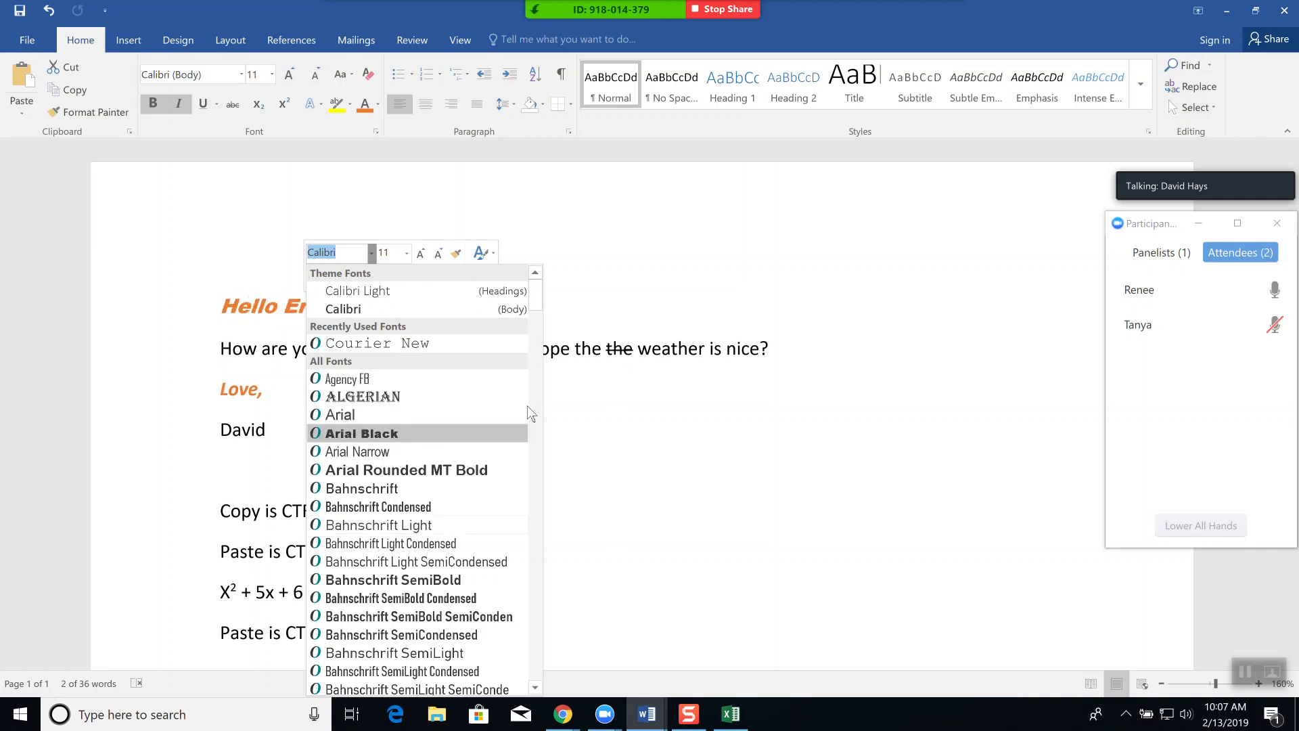
pyautogui.click(660, 349)
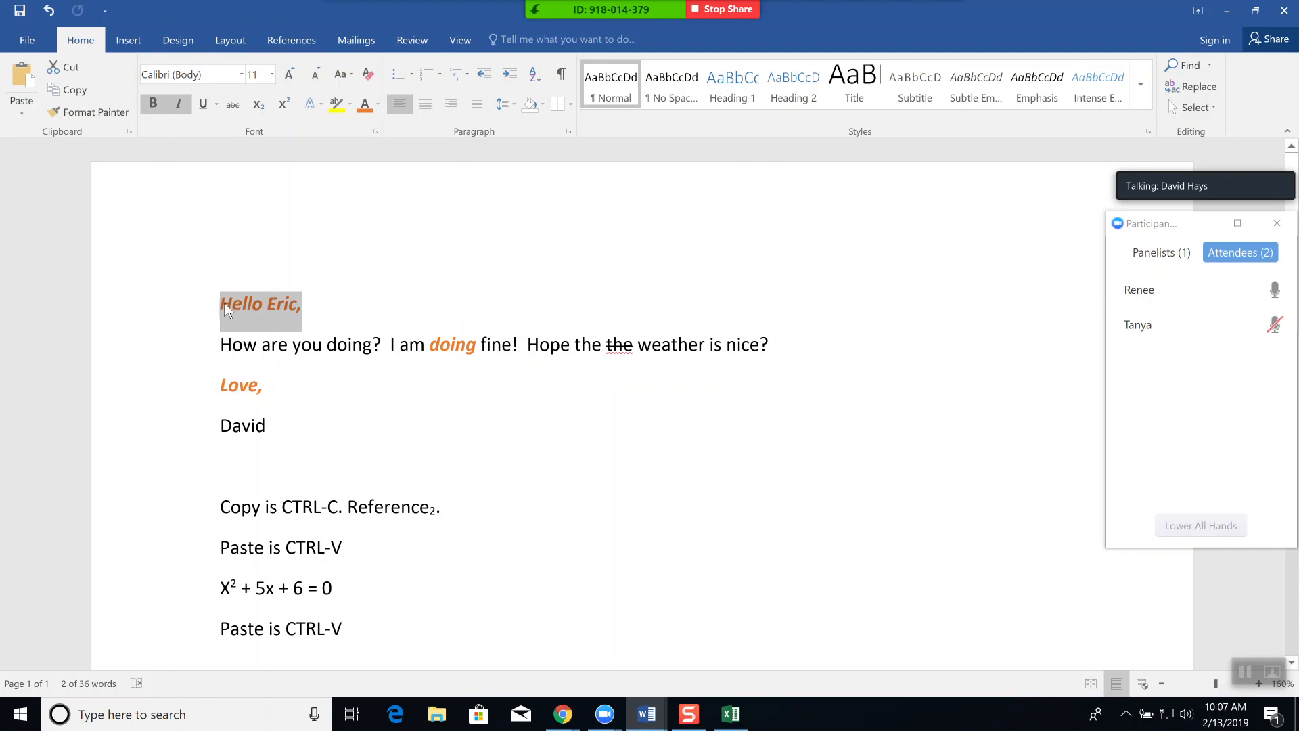
# View the context commands for the selected greeting and open its font choices without applying one
pyautogui.rightClick(249, 303)
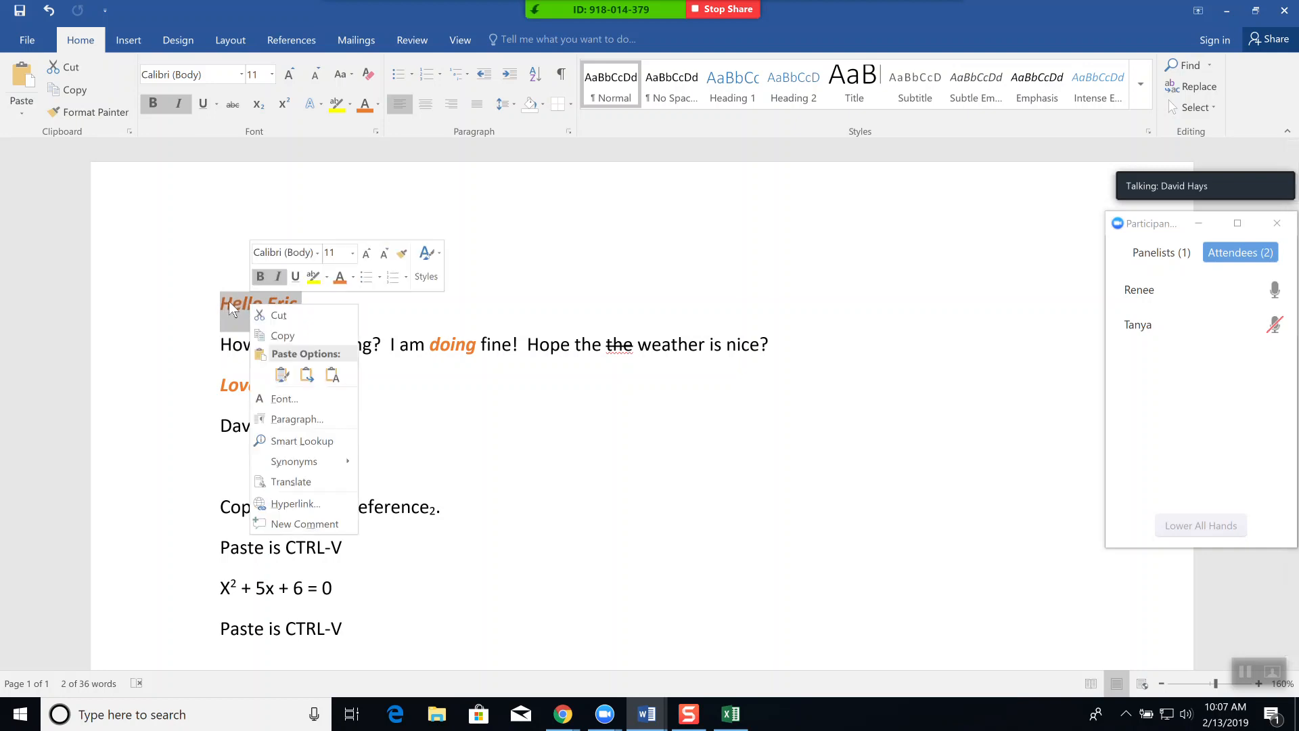
pyautogui.press('Escape')
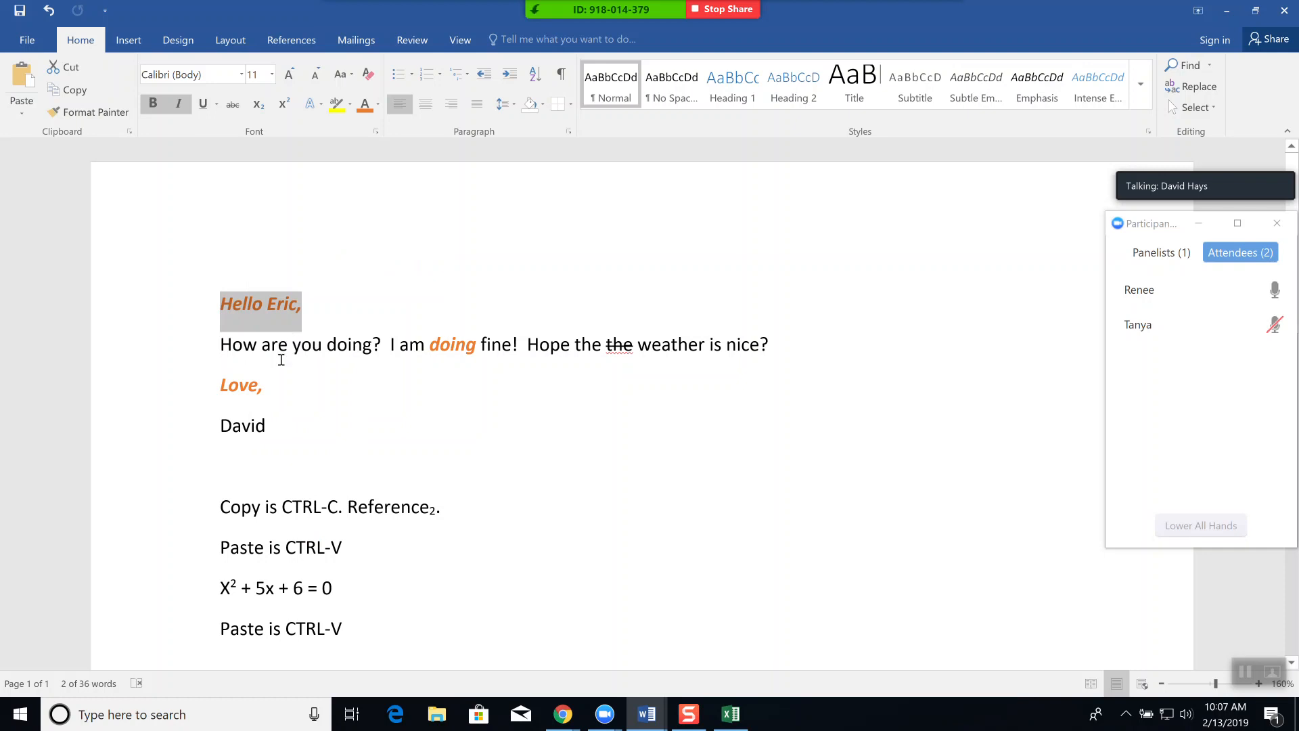
pyautogui.rightClick(256, 310)
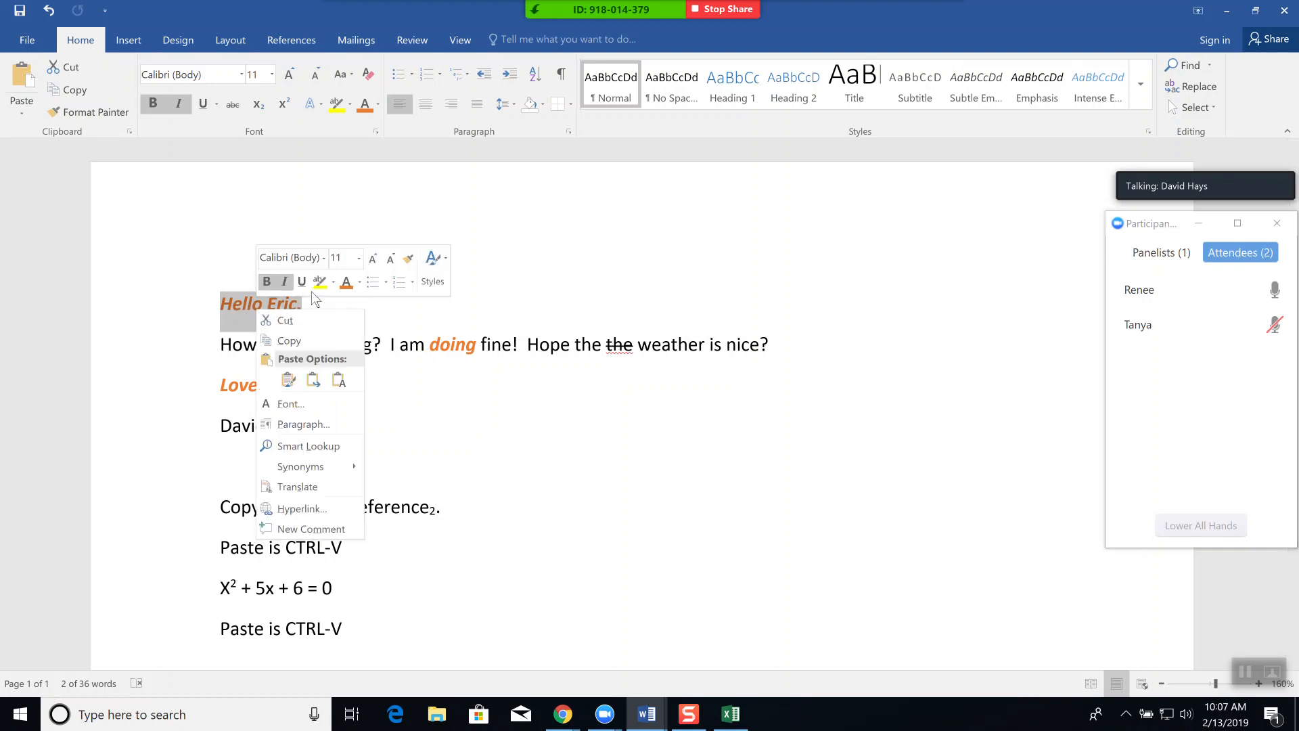
pyautogui.click(323, 258)
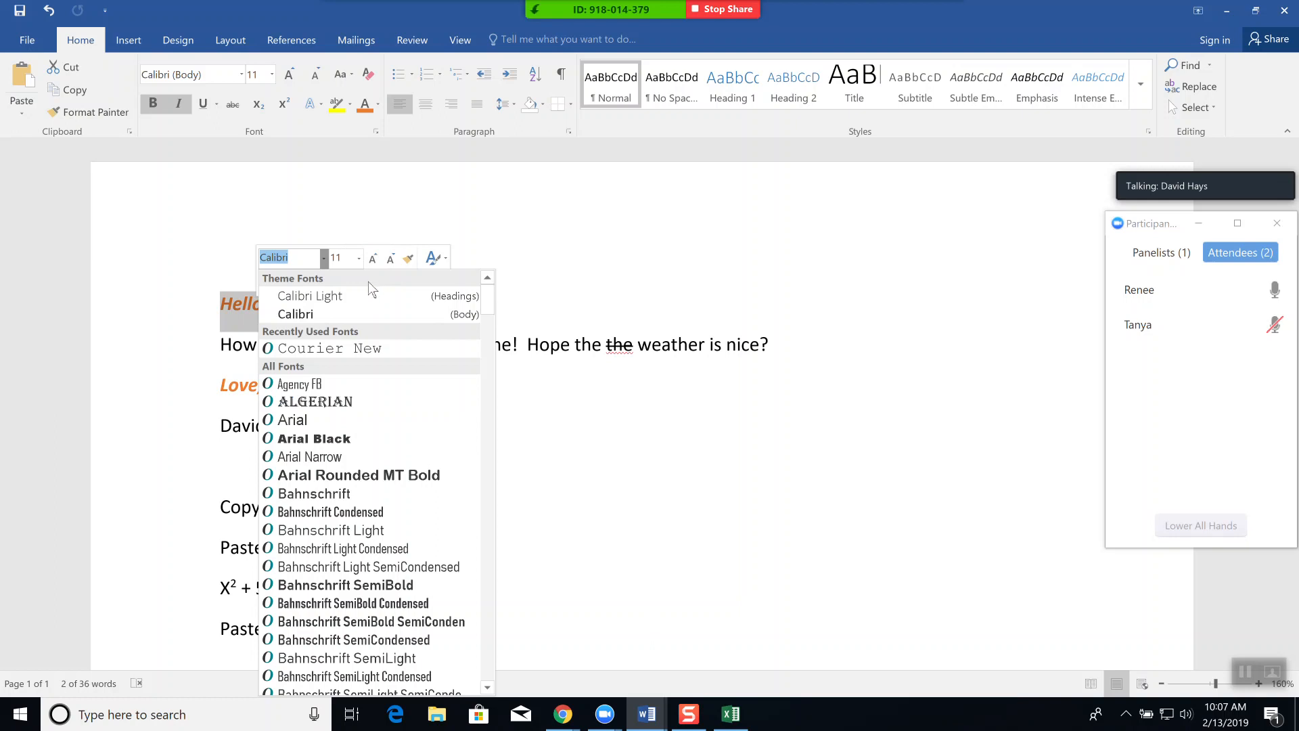
pyautogui.click(540, 430)
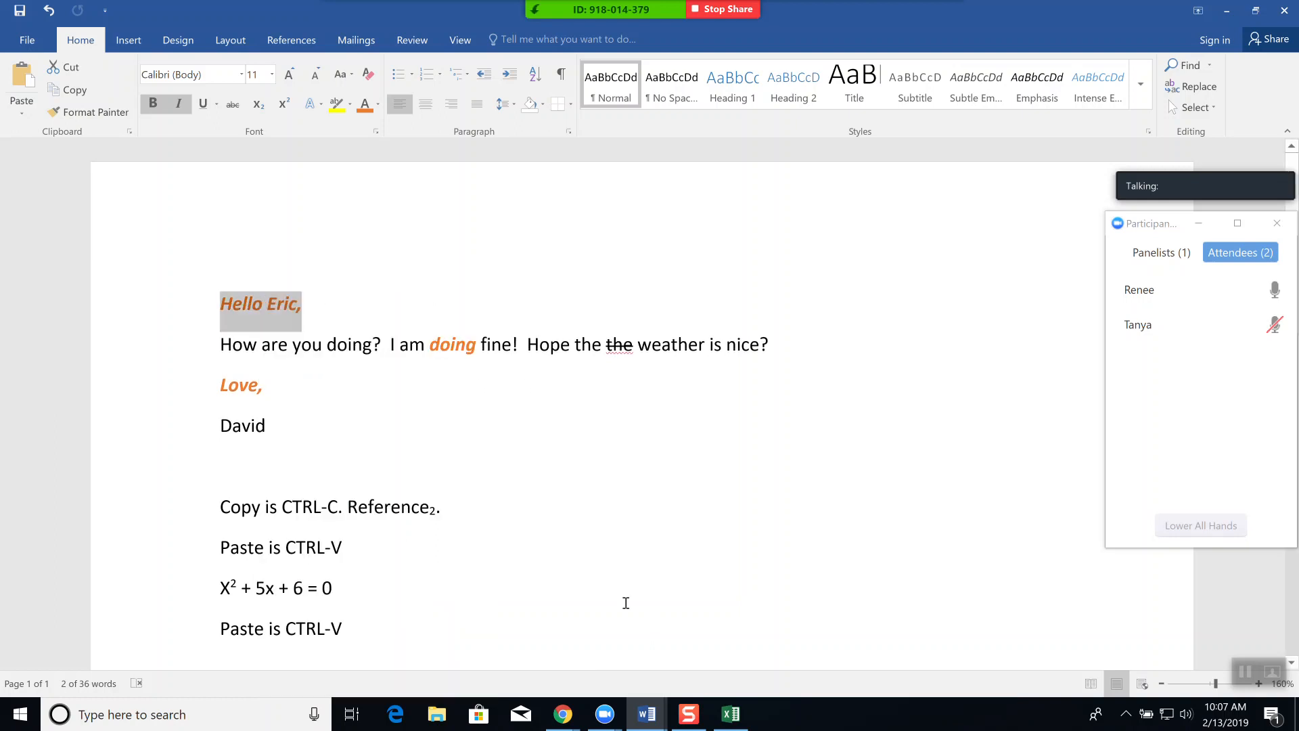
# Switch to the Excel workbook and enter 33 in cell F3
pyautogui.click(732, 715)
pyautogui.click(501, 230)
pyautogui.write('33')
pyautogui.click(546, 237)
pyautogui.click(517, 231)
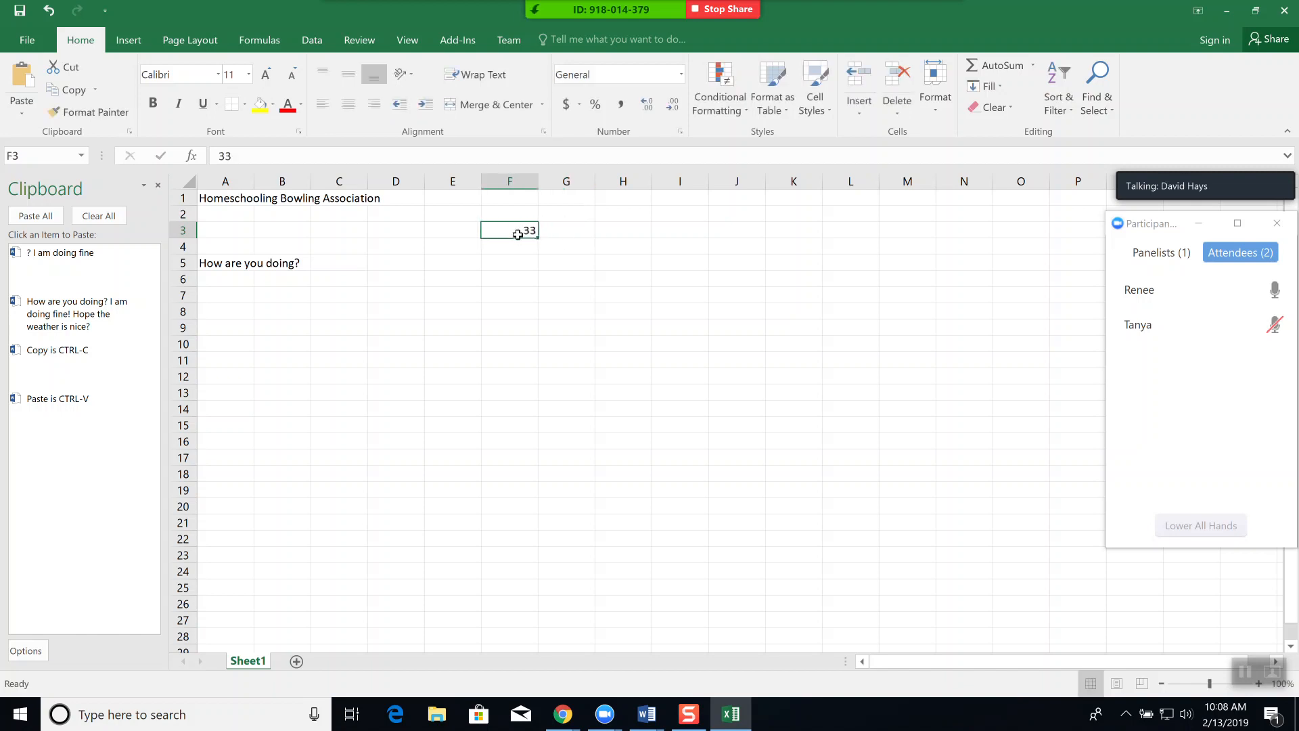
# Examine the context commands offered for number cell F3 and text cell A5, running none of them
pyautogui.rightClick(518, 232)
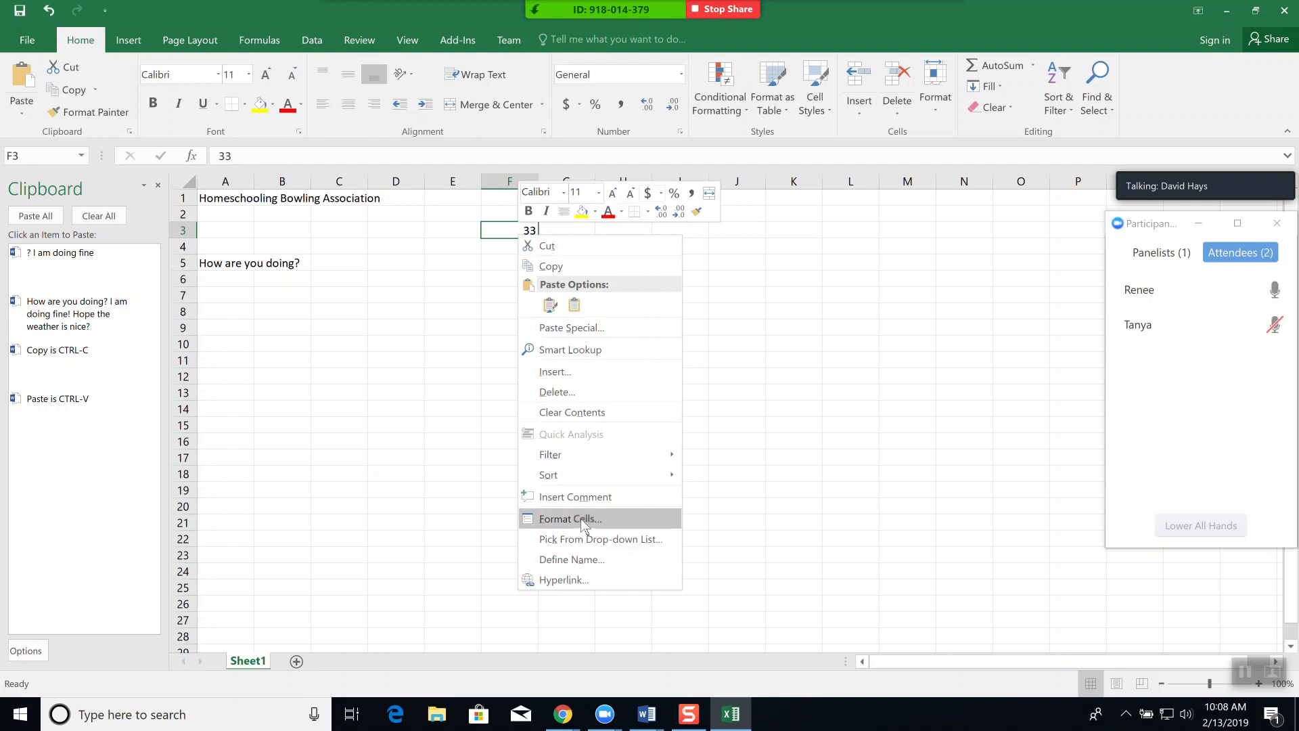
pyautogui.press('Escape')
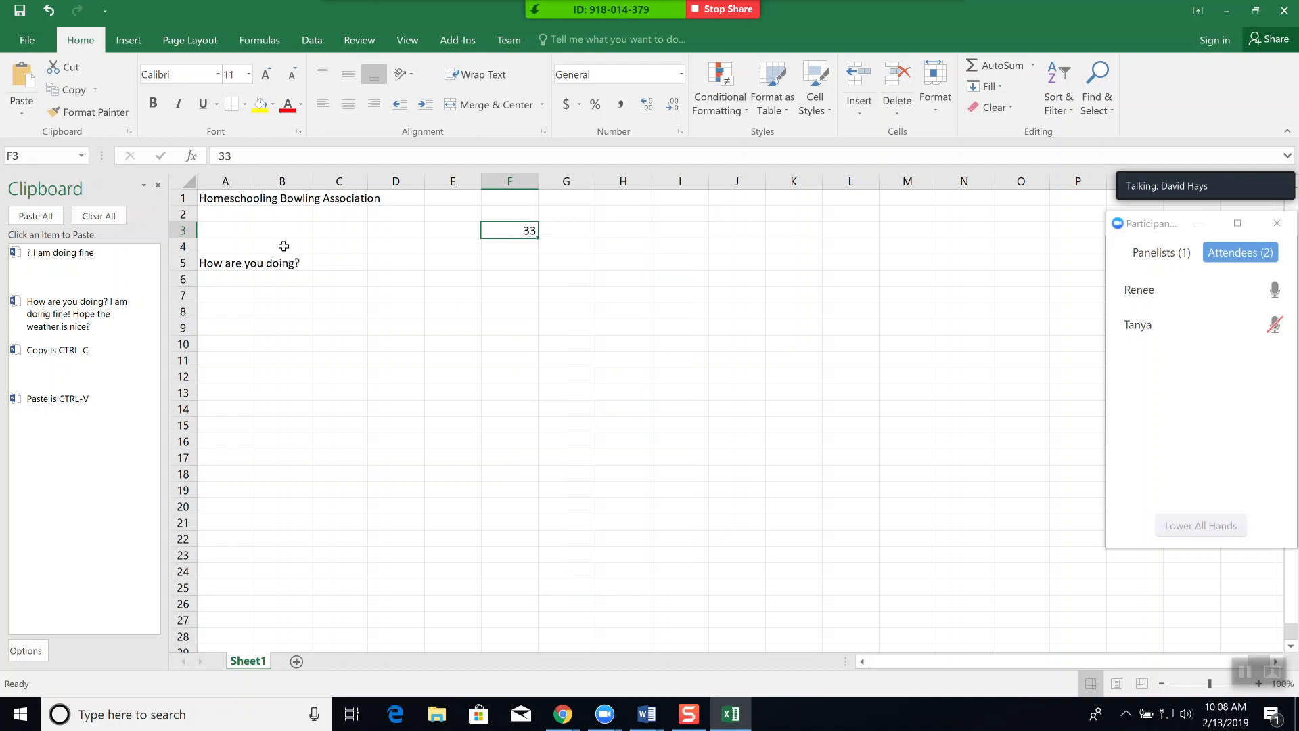
pyautogui.click(234, 261)
pyautogui.rightClick(234, 263)
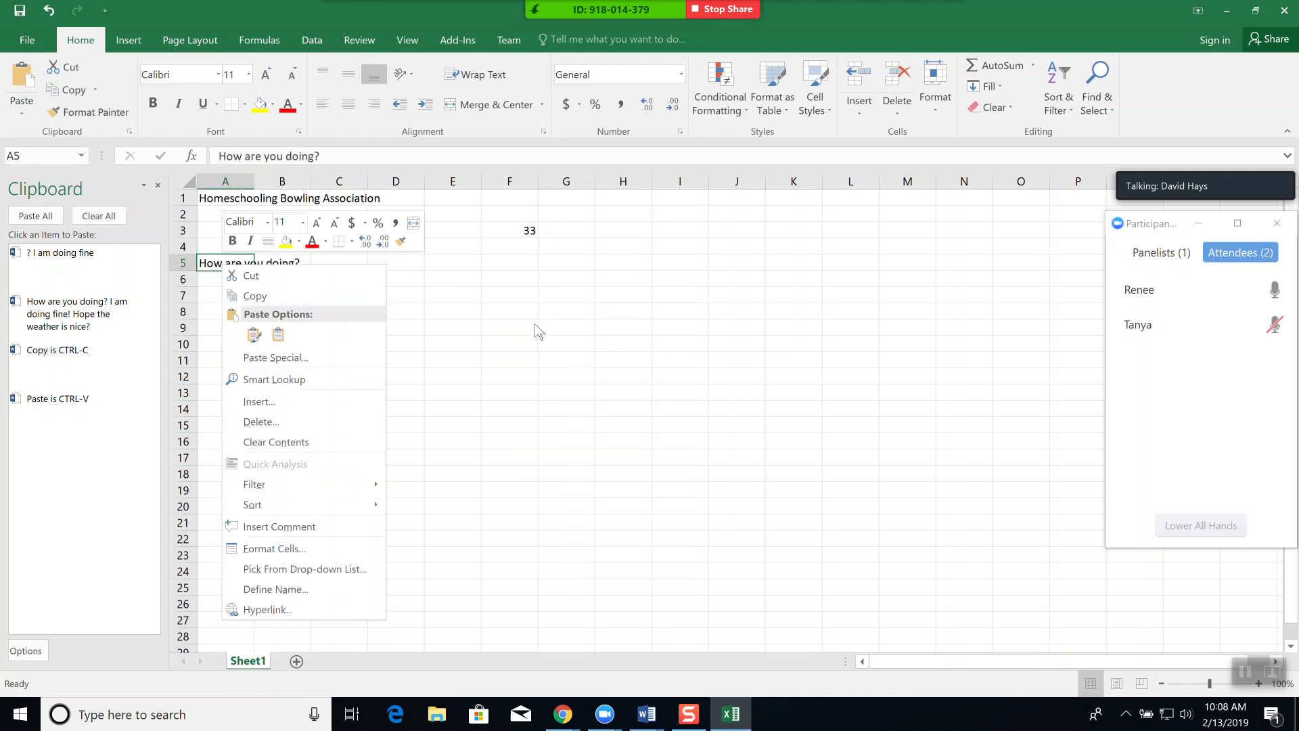
pyautogui.press('Escape')
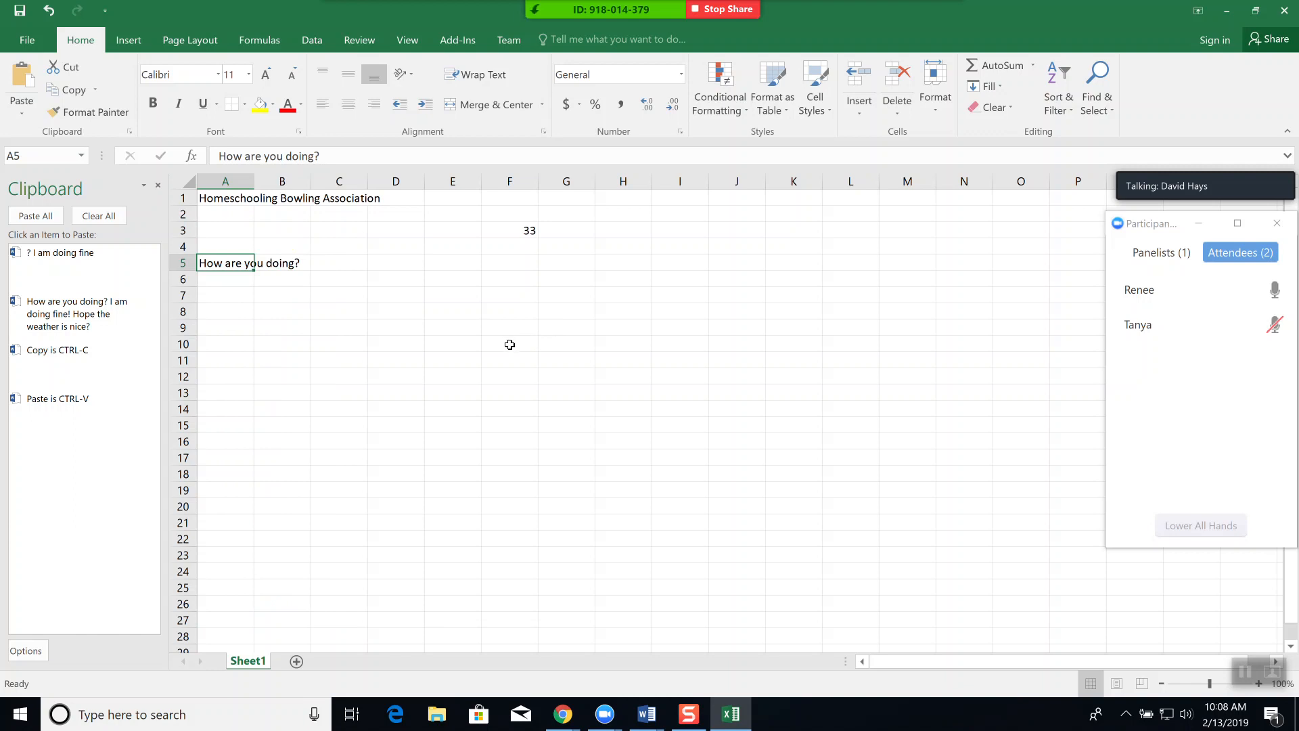
# Return to the letter in Word, view the context commands at the word "Reference", and select the greeting line
pyautogui.hotkey('alt', 'Tab')
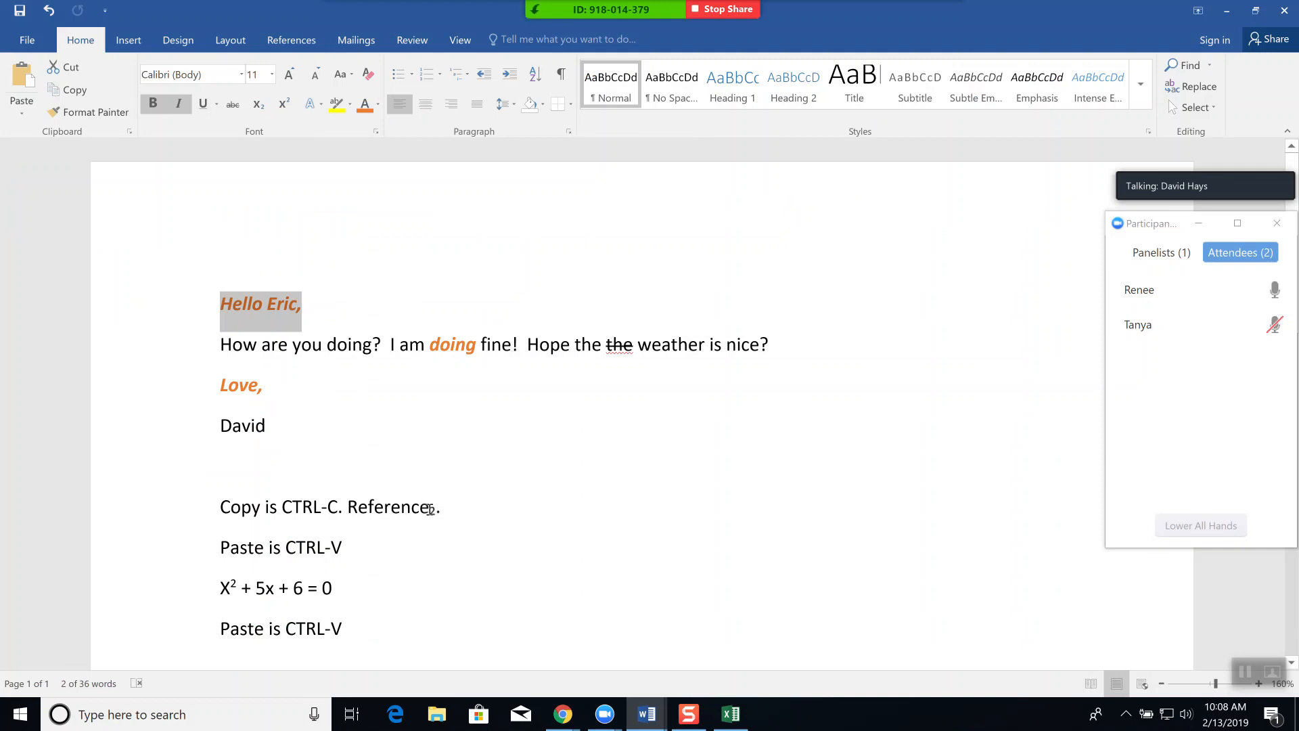
pyautogui.click(410, 507)
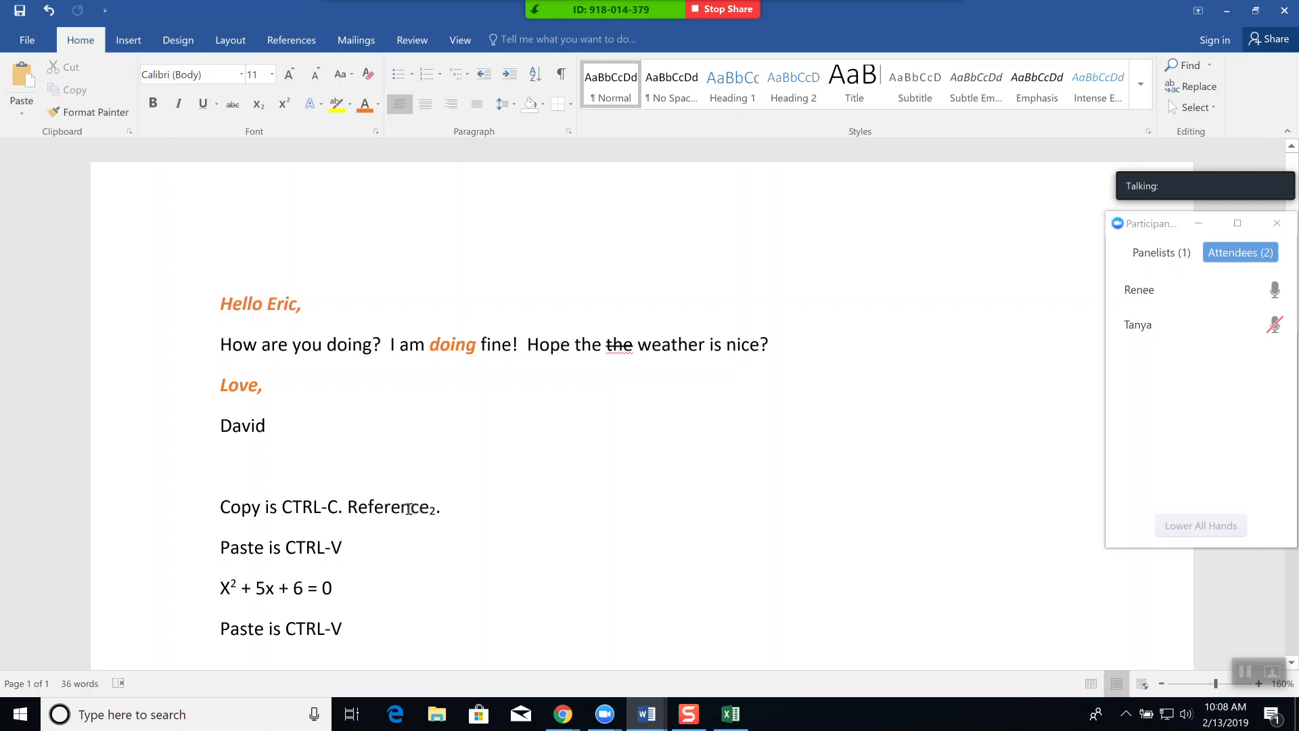
pyautogui.rightClick(412, 513)
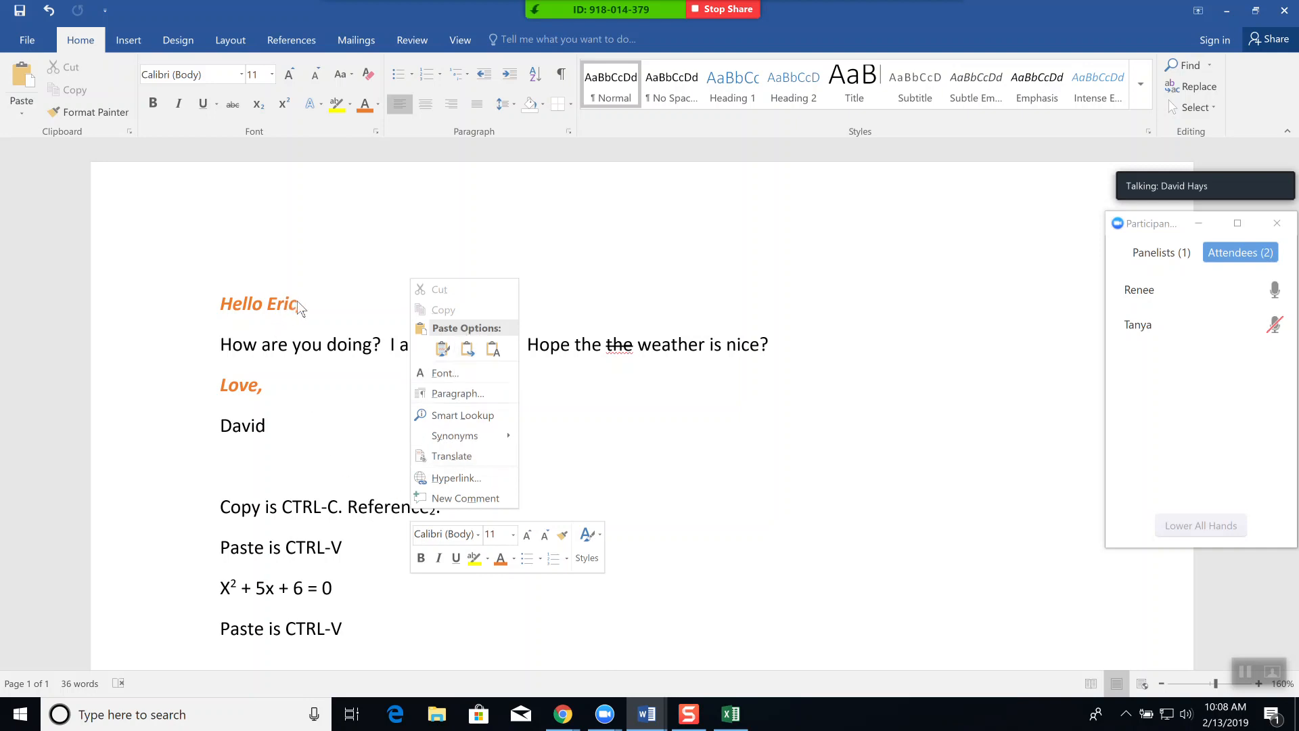
pyautogui.press('Escape')
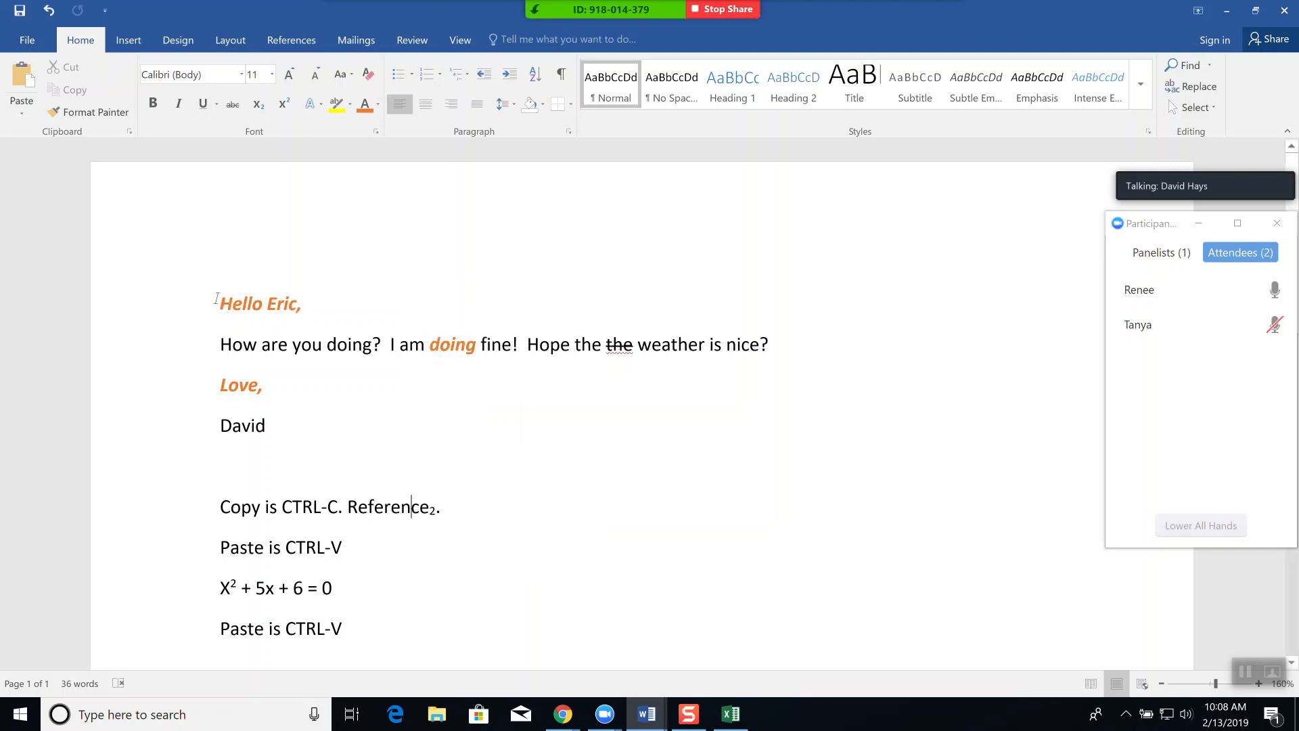
pyautogui.moveTo(275, 295); pyautogui.dragTo(313, 303)
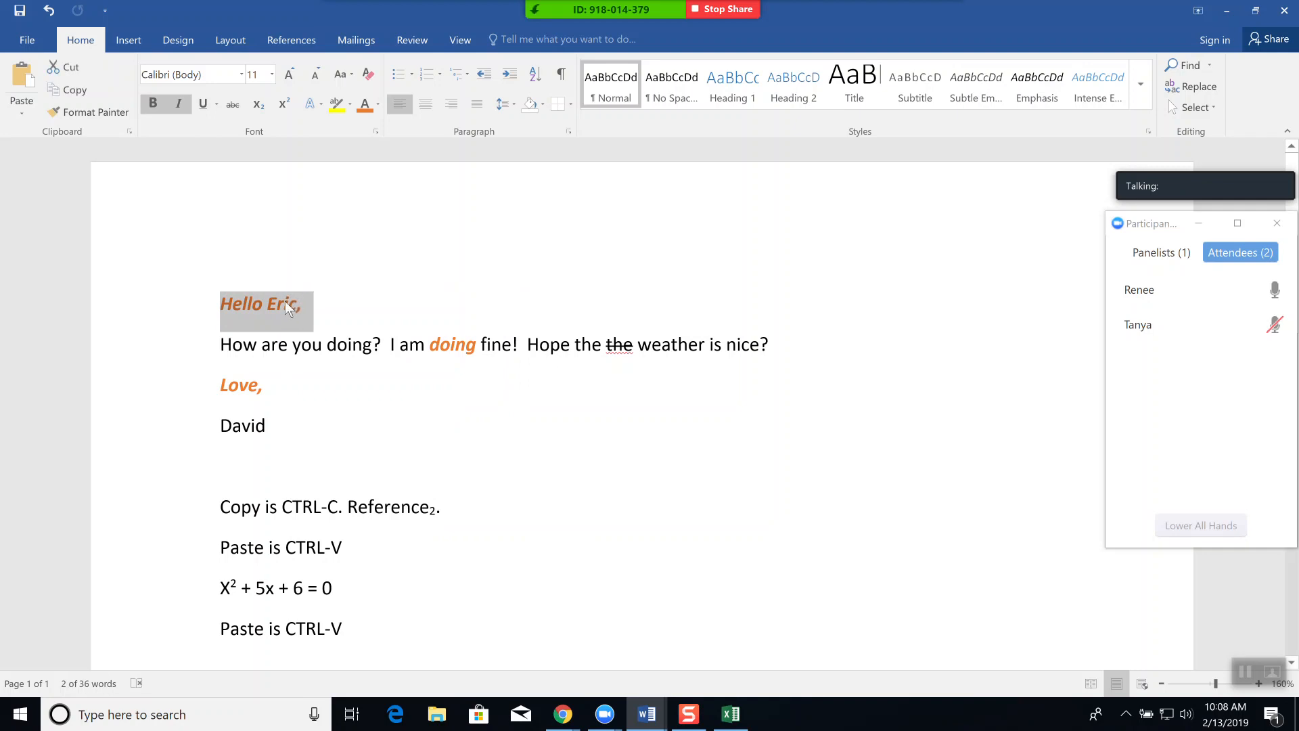
# Enlarge the selected greeting line to 12 points, then set its font size to 48
pyautogui.rightClick(286, 302)
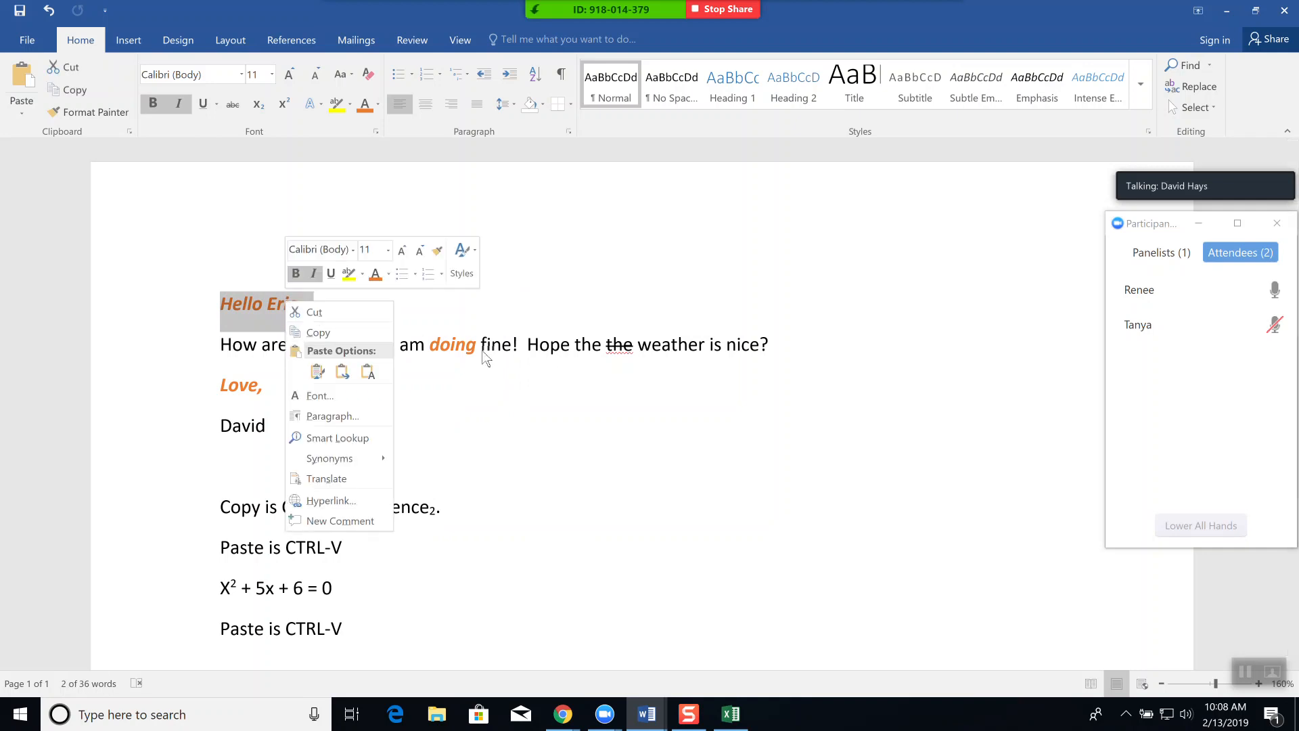
pyautogui.press('Escape')
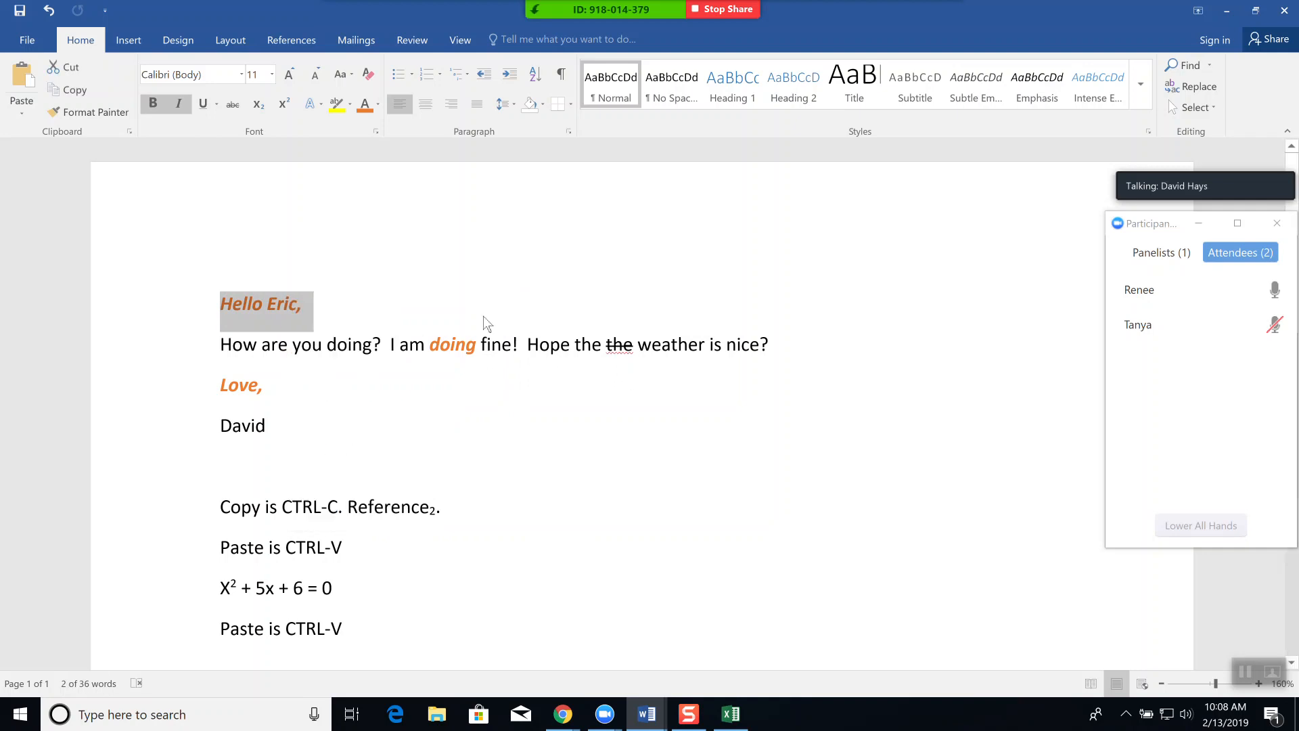
pyautogui.click(278, 77)
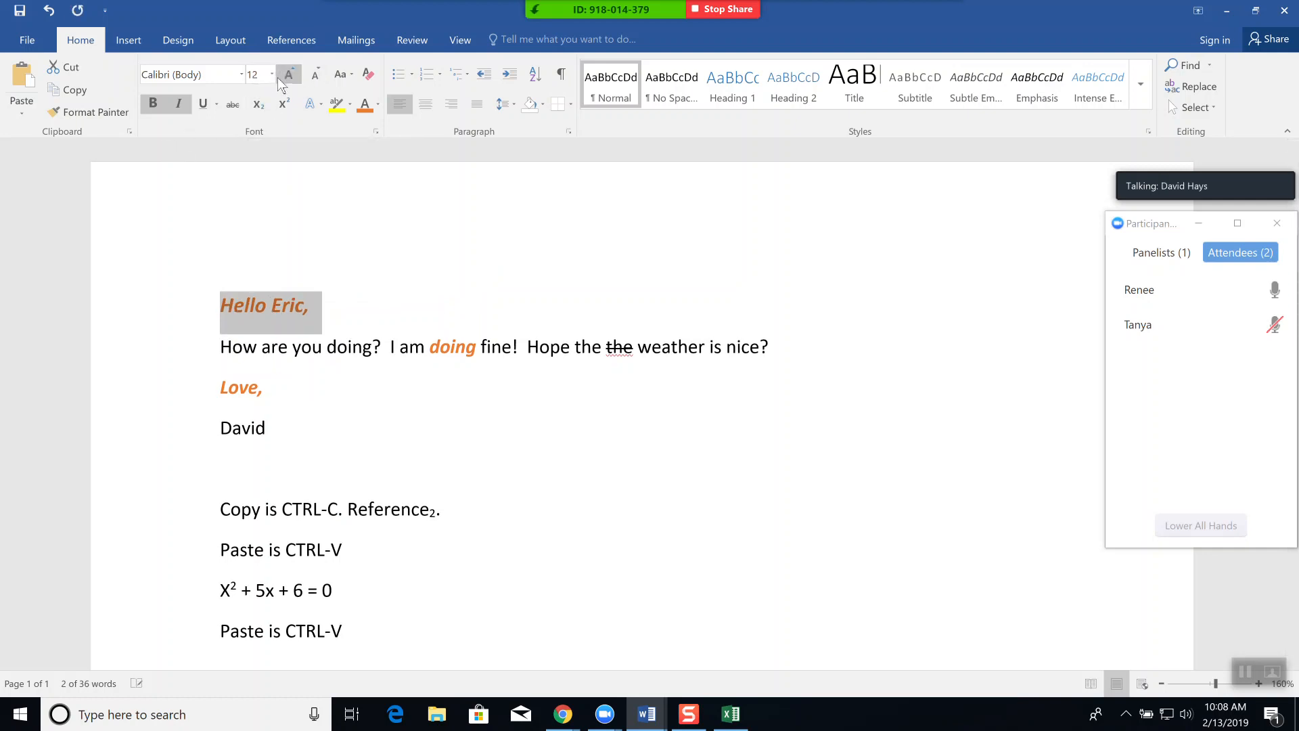
pyautogui.click(271, 74)
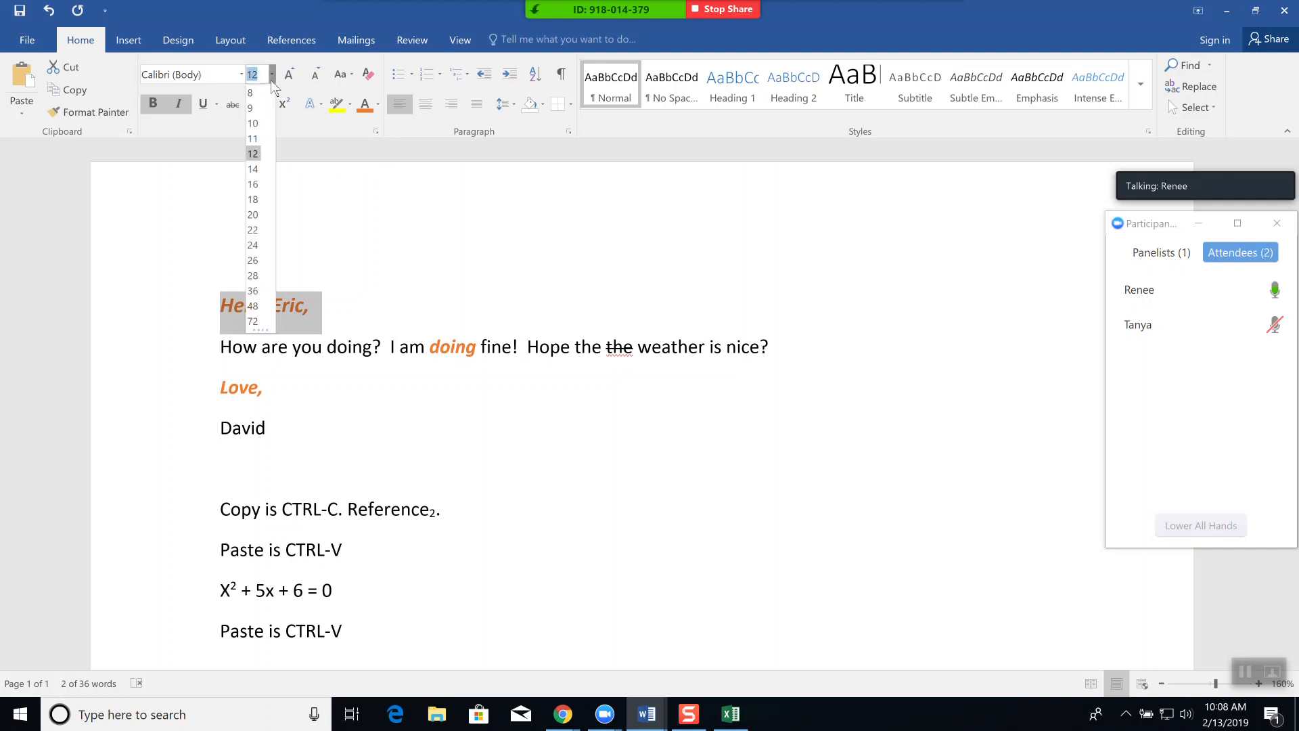
pyautogui.click(255, 306)
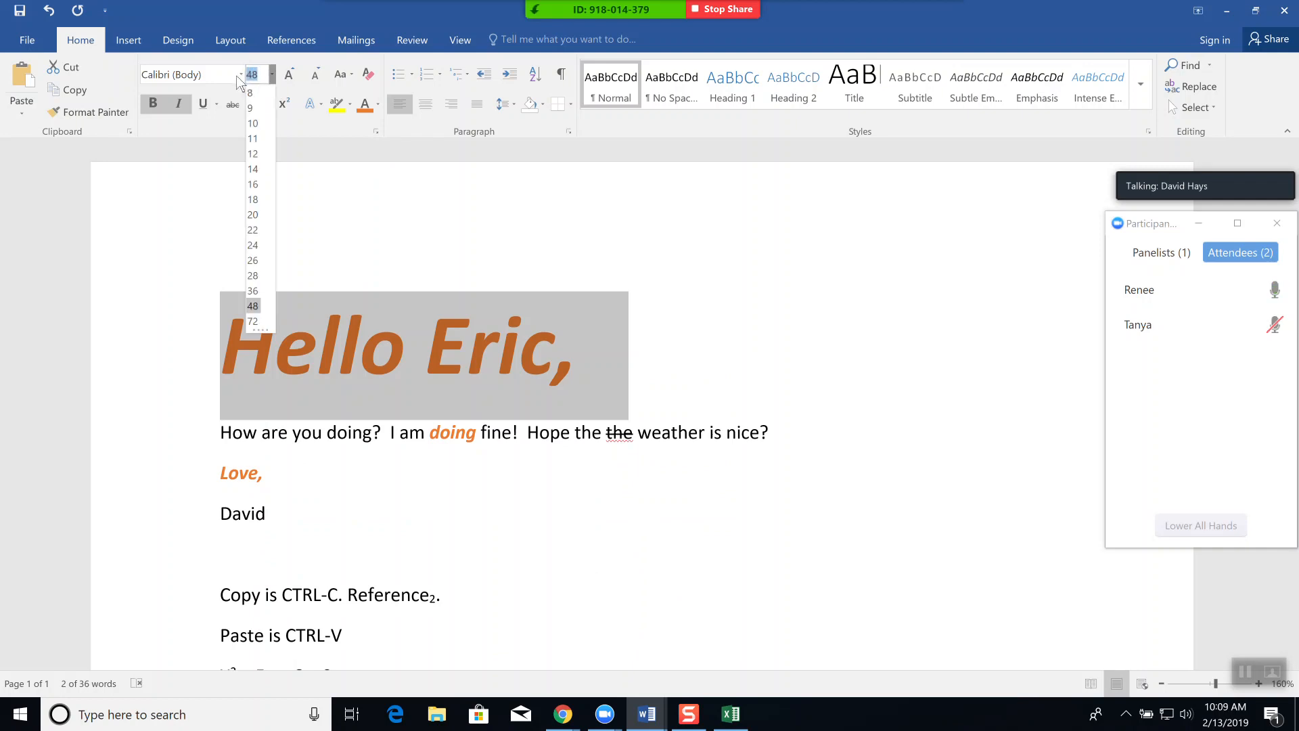
# Set the greeting line's font size to the unlisted value 50, then to 53.5
pyautogui.write('50')
pyautogui.press('Return')
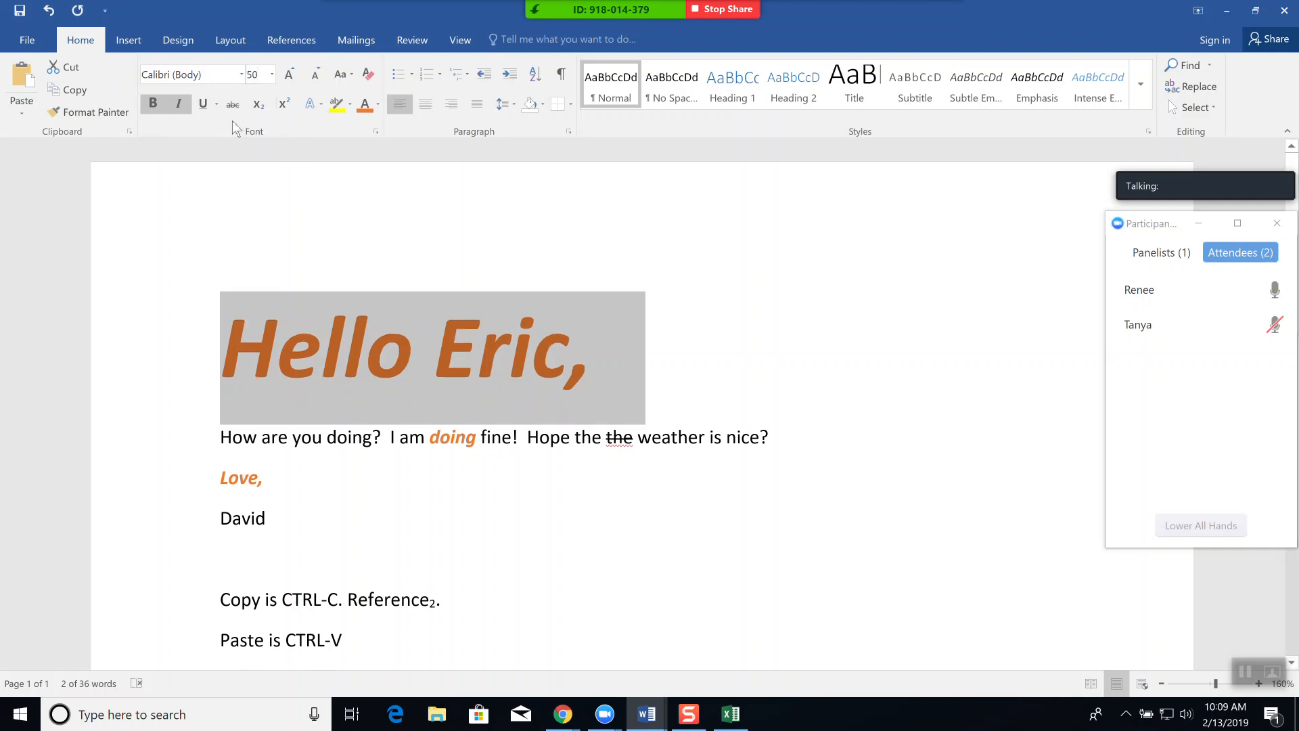
pyautogui.click(256, 75)
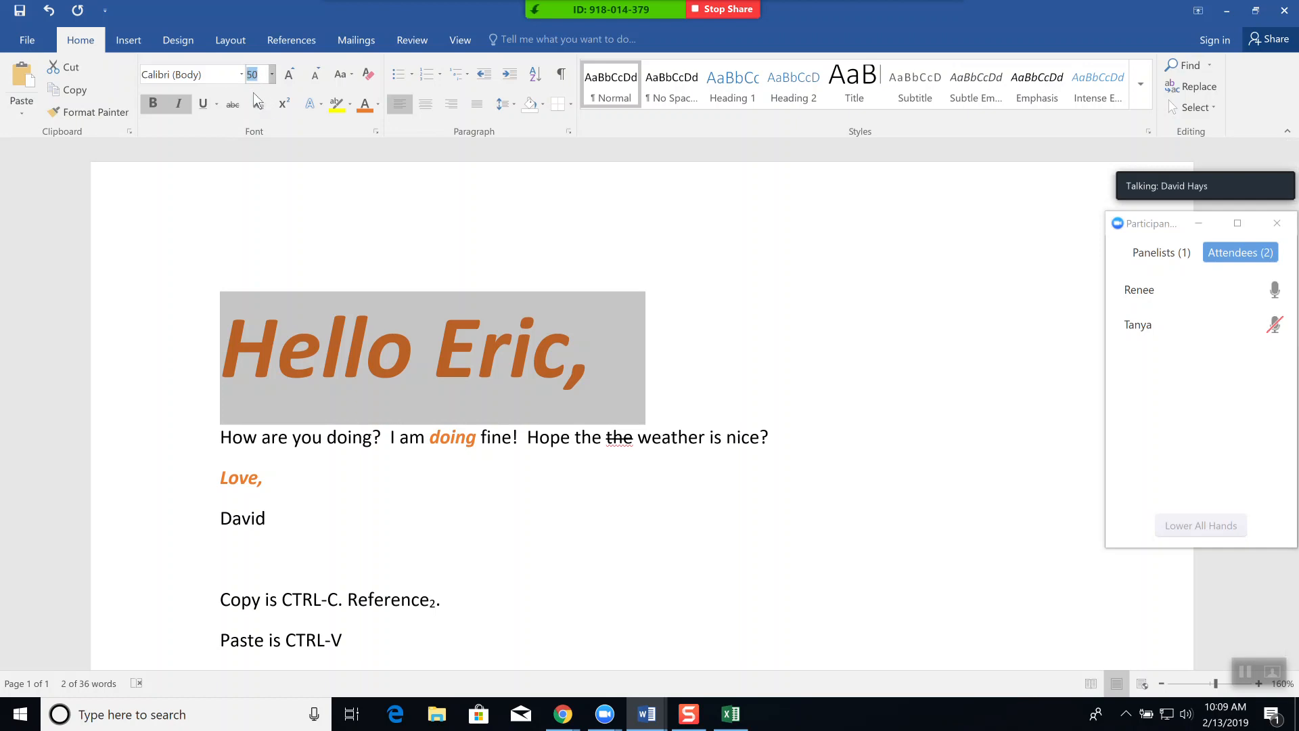
pyautogui.write('53.5')
pyautogui.press('Return')
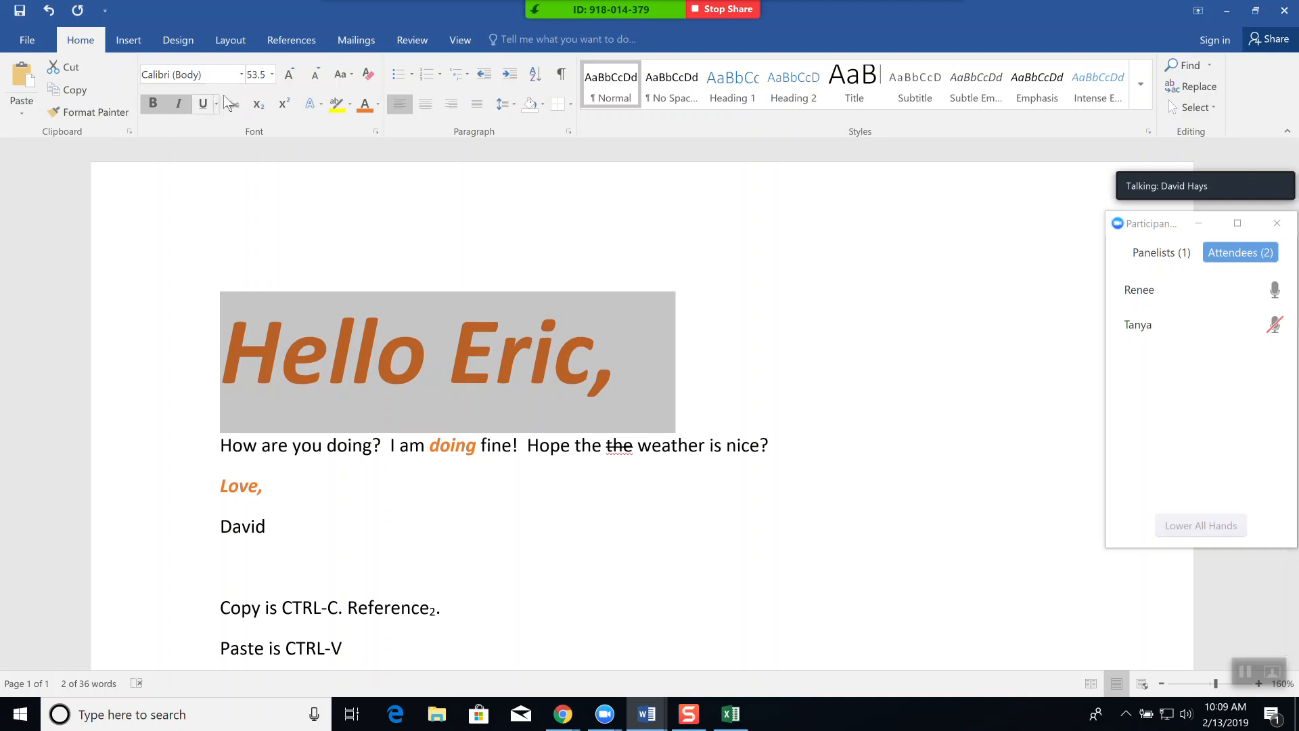
# Browse the available fonts and apply the ESRI Meteorological 01 symbol font to the greeting line
pyautogui.click(242, 74)
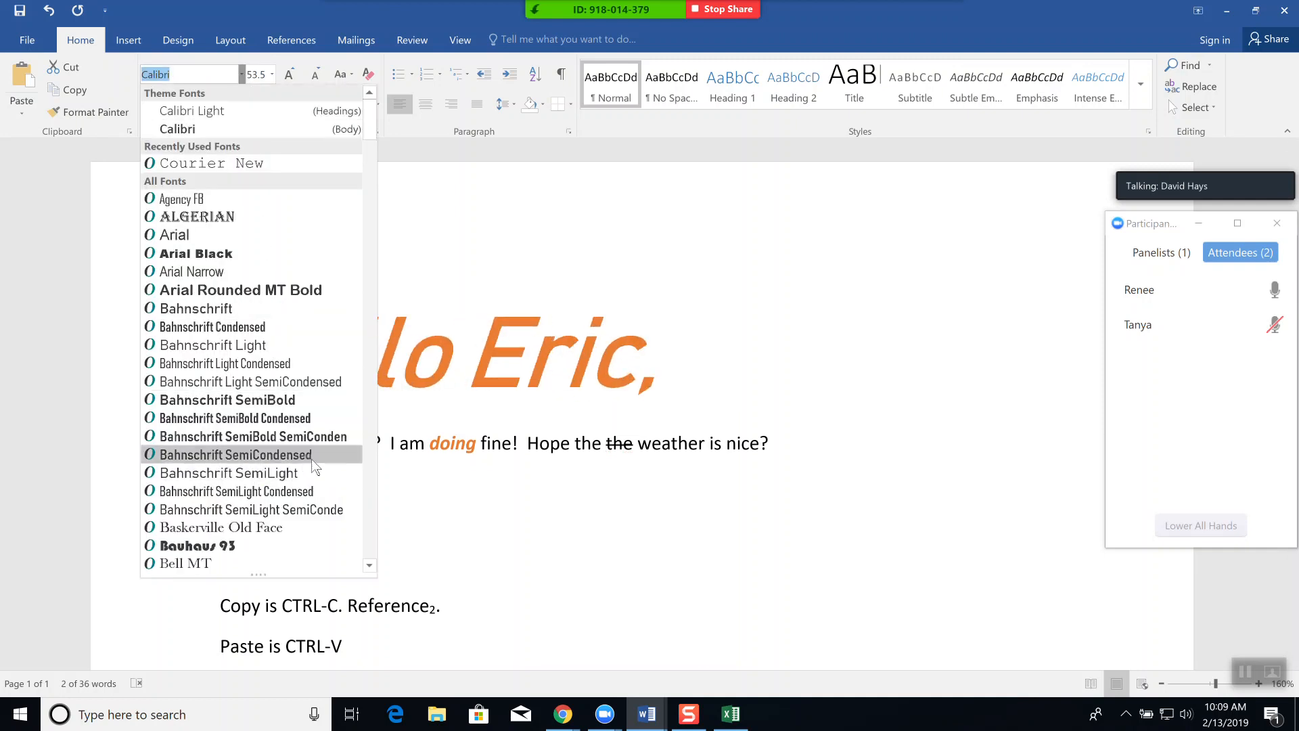
pyautogui.scroll(-10, 372, 514)
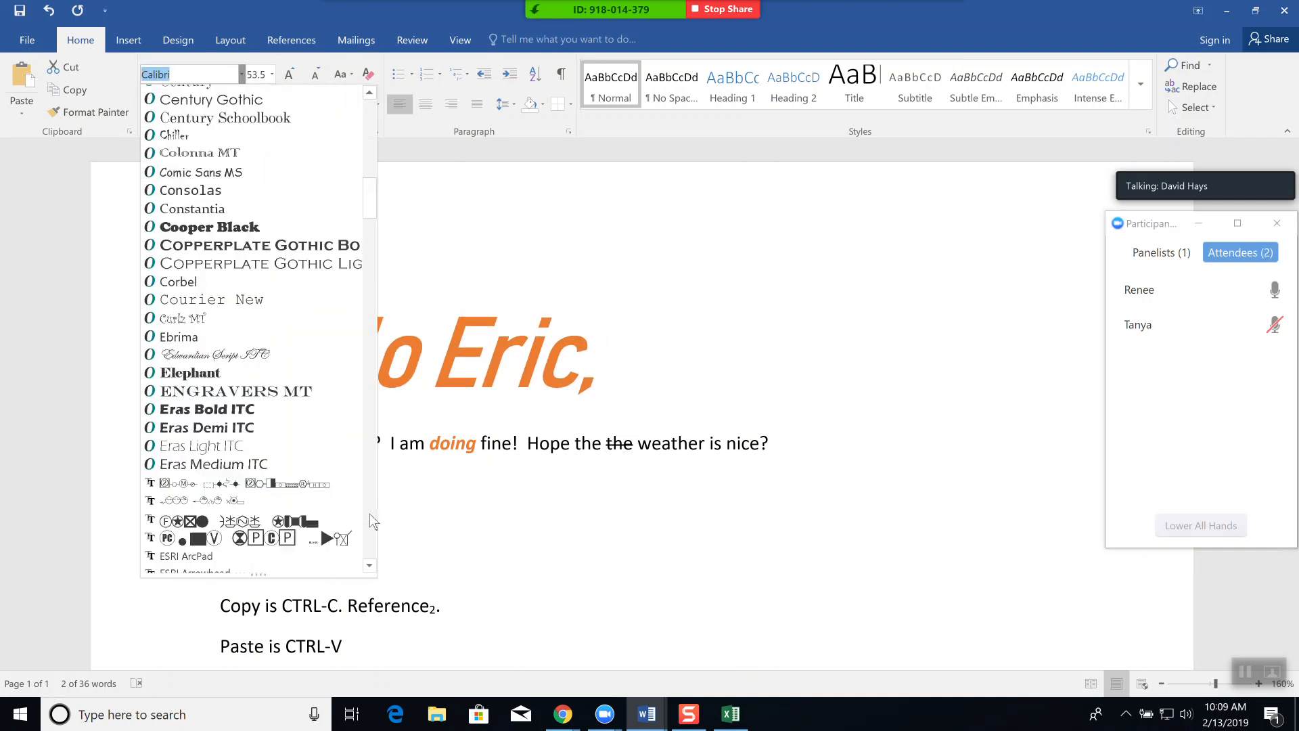
pyautogui.scroll(-10, 372, 518)
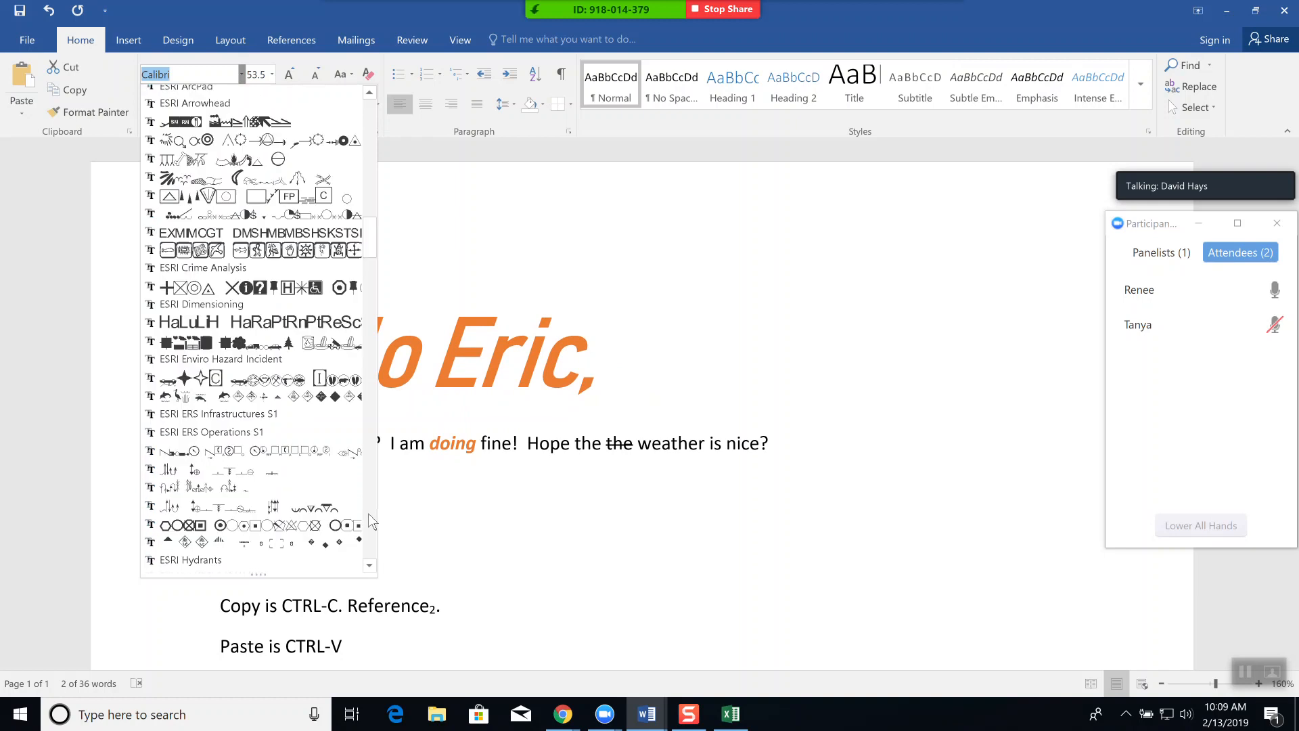
pyautogui.scroll(-10, 371, 522)
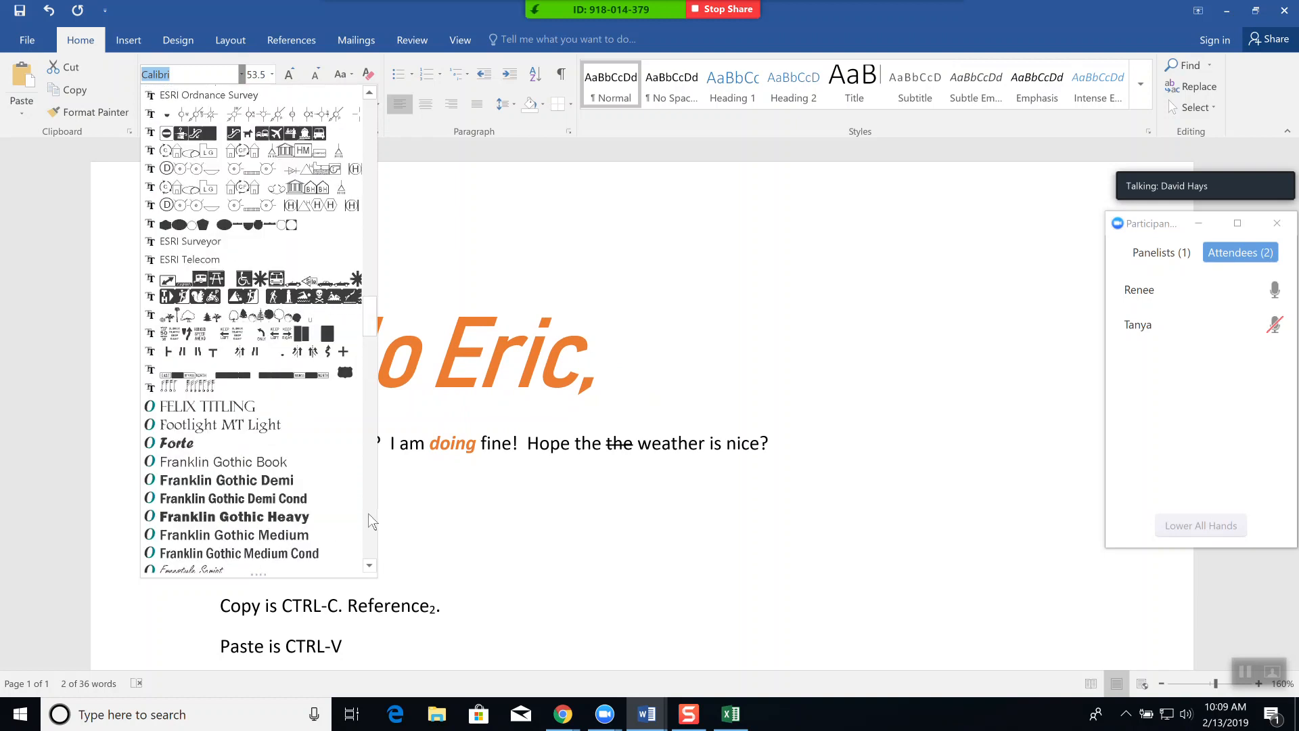
pyautogui.scroll(-5, 371, 521)
pyautogui.scroll(-20, 372, 518)
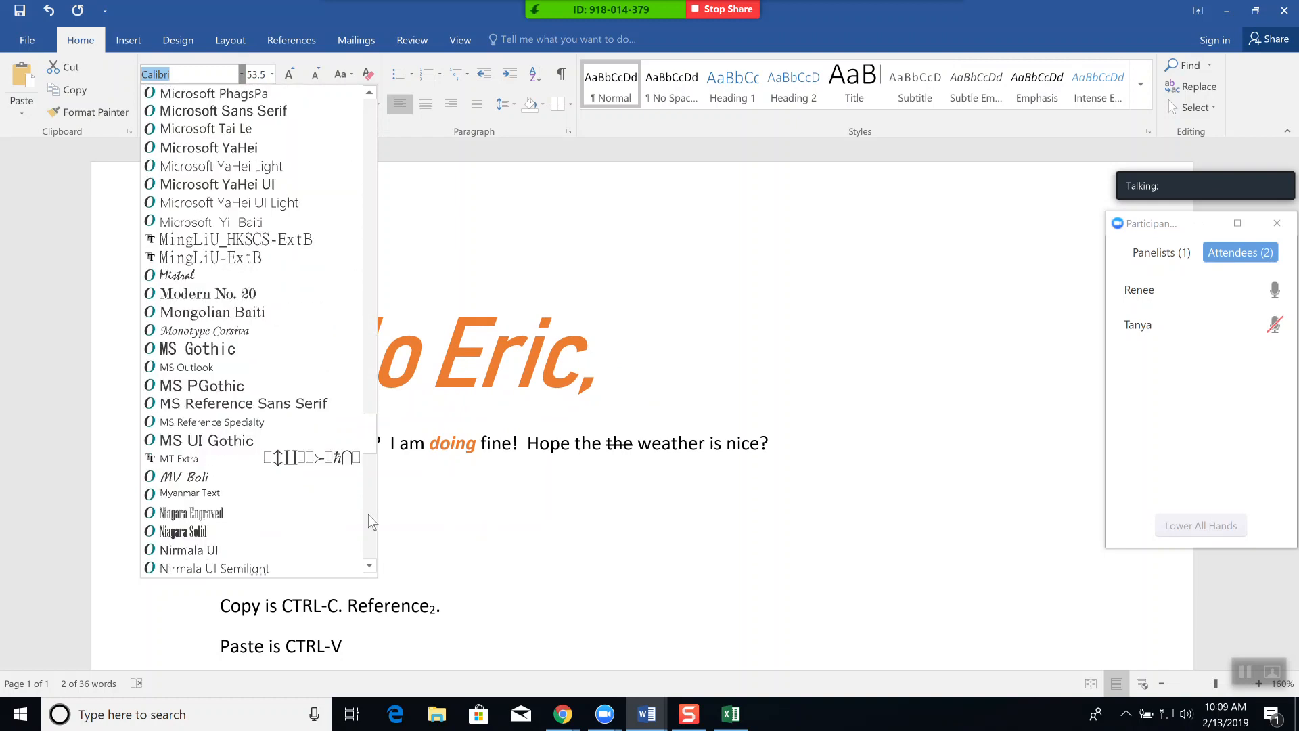
pyautogui.scroll(-10, 371, 517)
pyautogui.scroll(-12, 372, 521)
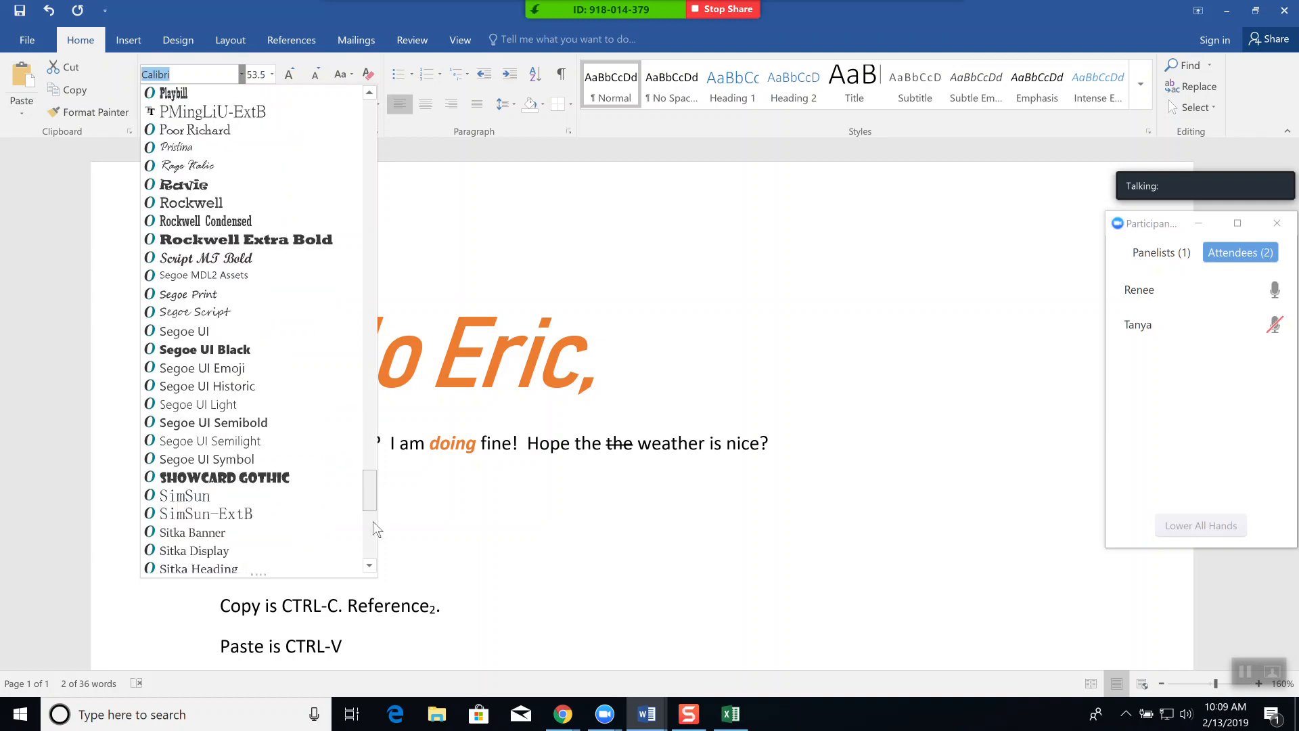
pyautogui.scroll(20, 374, 528)
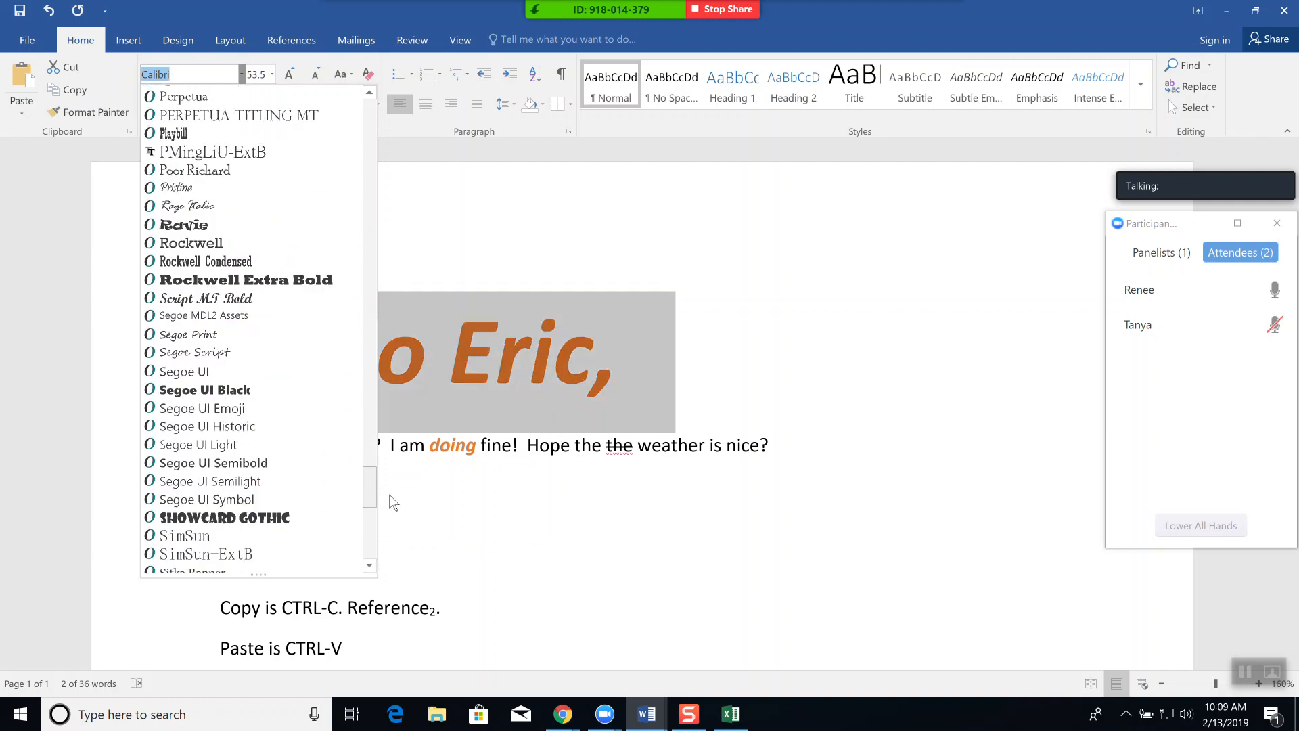
pyautogui.moveTo(386, 415); pyautogui.dragTo(387, 285)
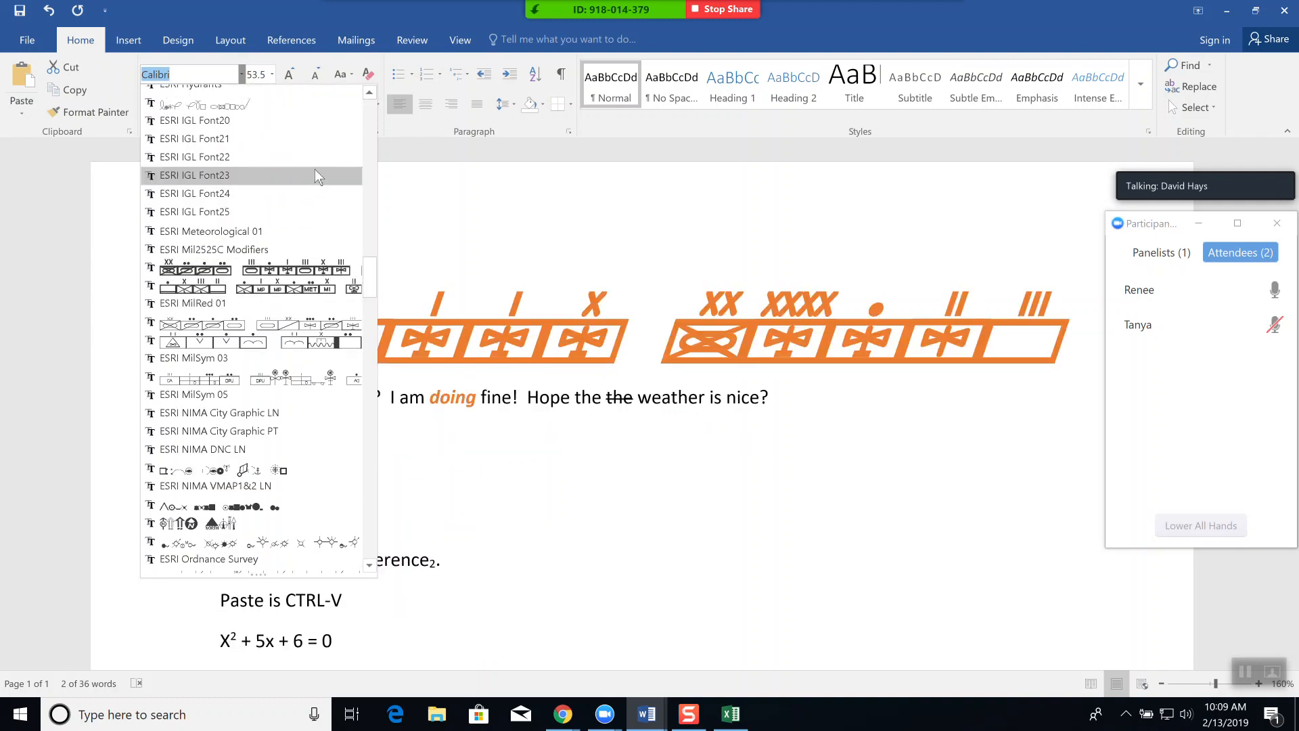
pyautogui.click(266, 234)
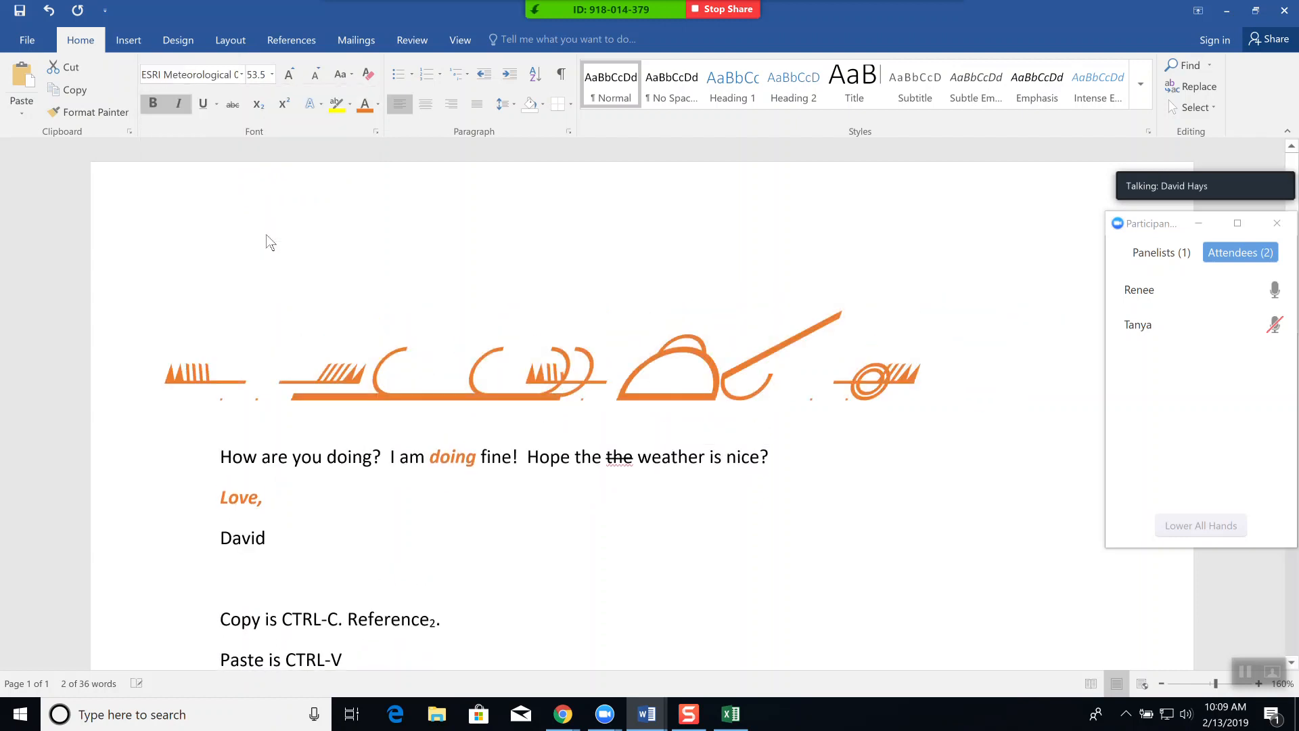
# Select a middle portion of the greeting's symbols and set its font size to 57
pyautogui.click(454, 404)
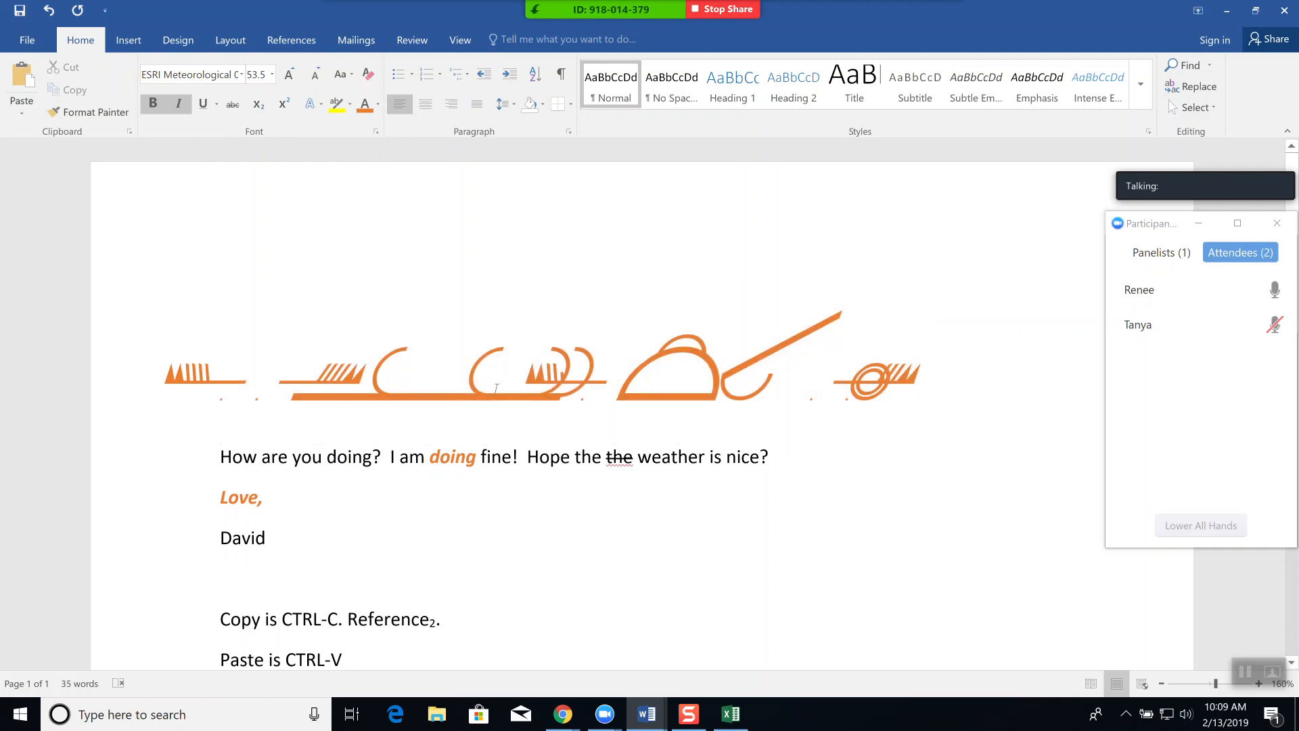
pyautogui.moveTo(410, 380); pyautogui.dragTo(542, 375)
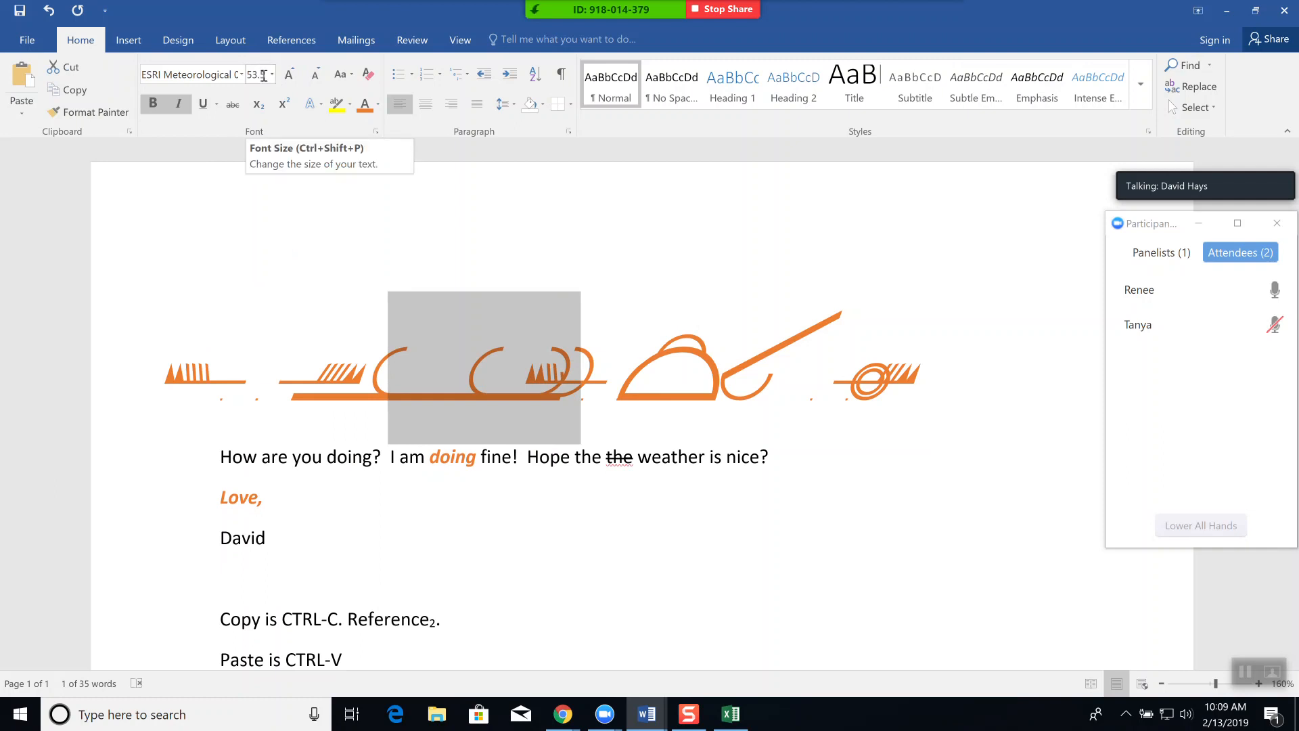
pyautogui.click(242, 75)
pyautogui.click(262, 77)
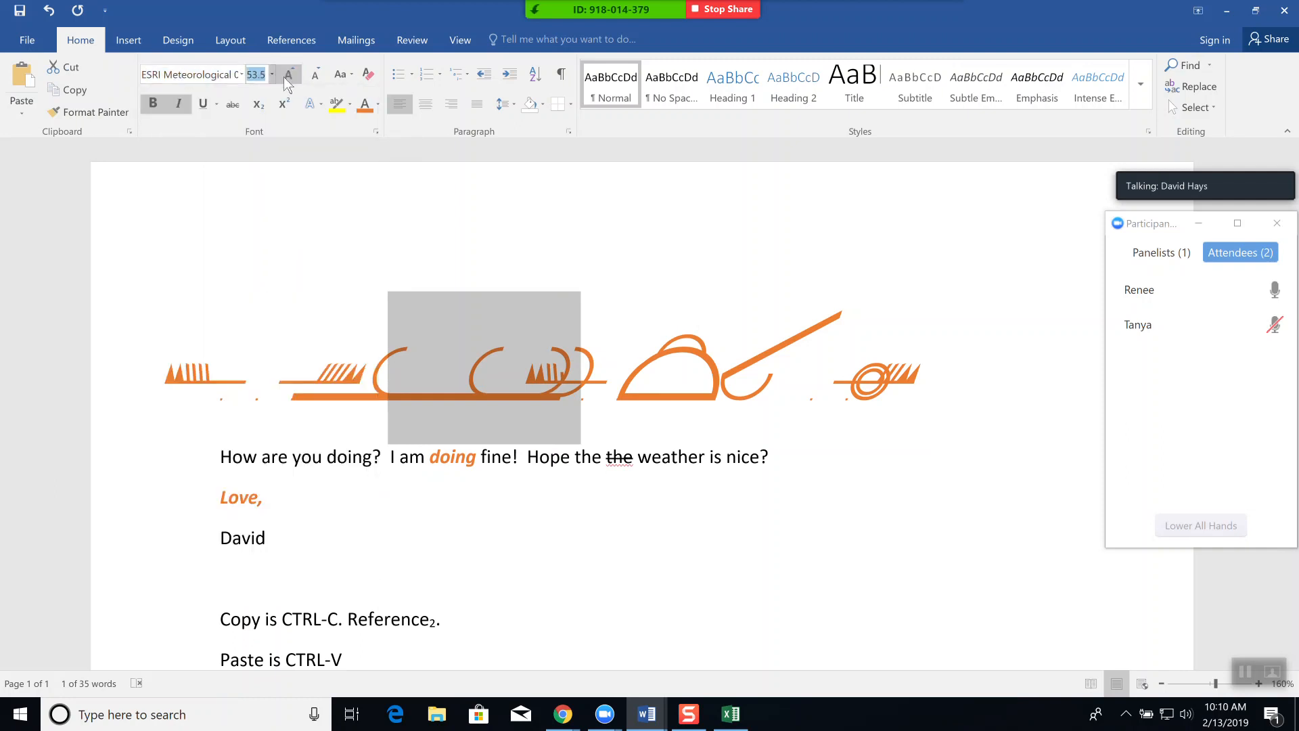
pyautogui.write('57')
pyautogui.press('Return')
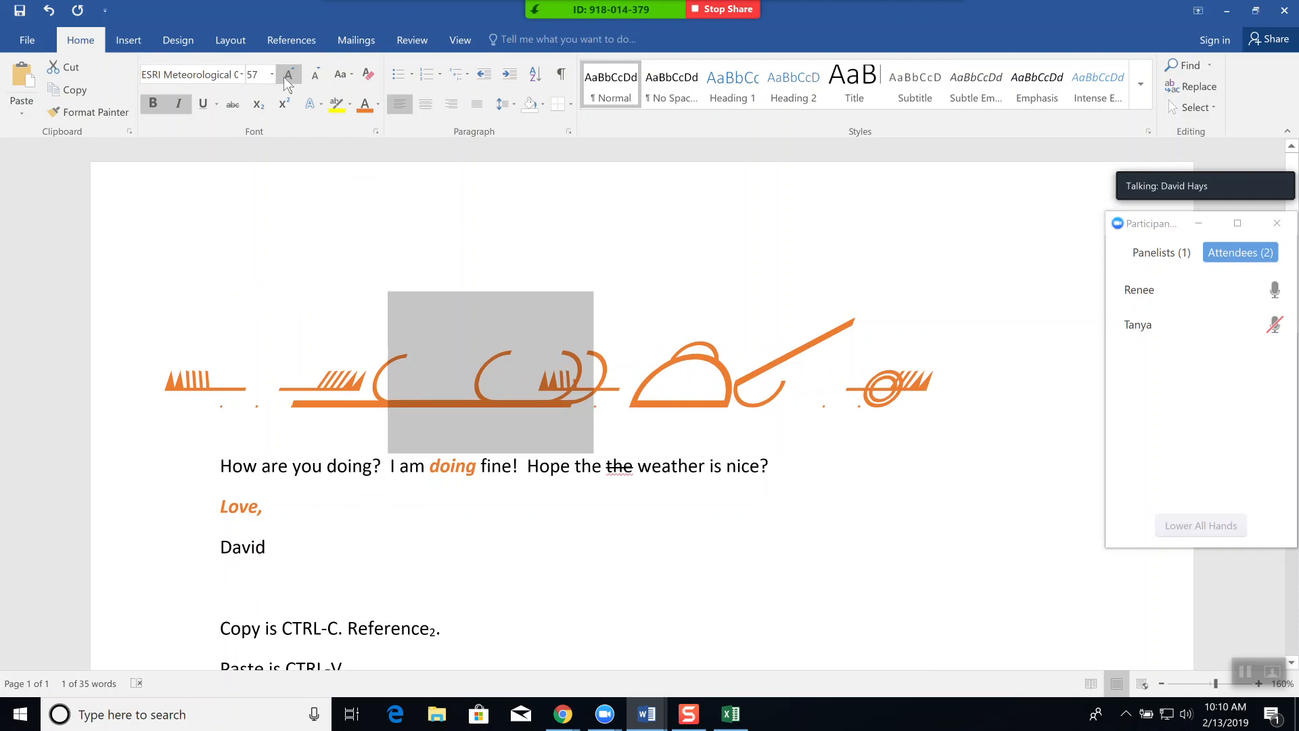
# Set the selected symbols' font size to 70, then to 300
pyautogui.click(261, 82)
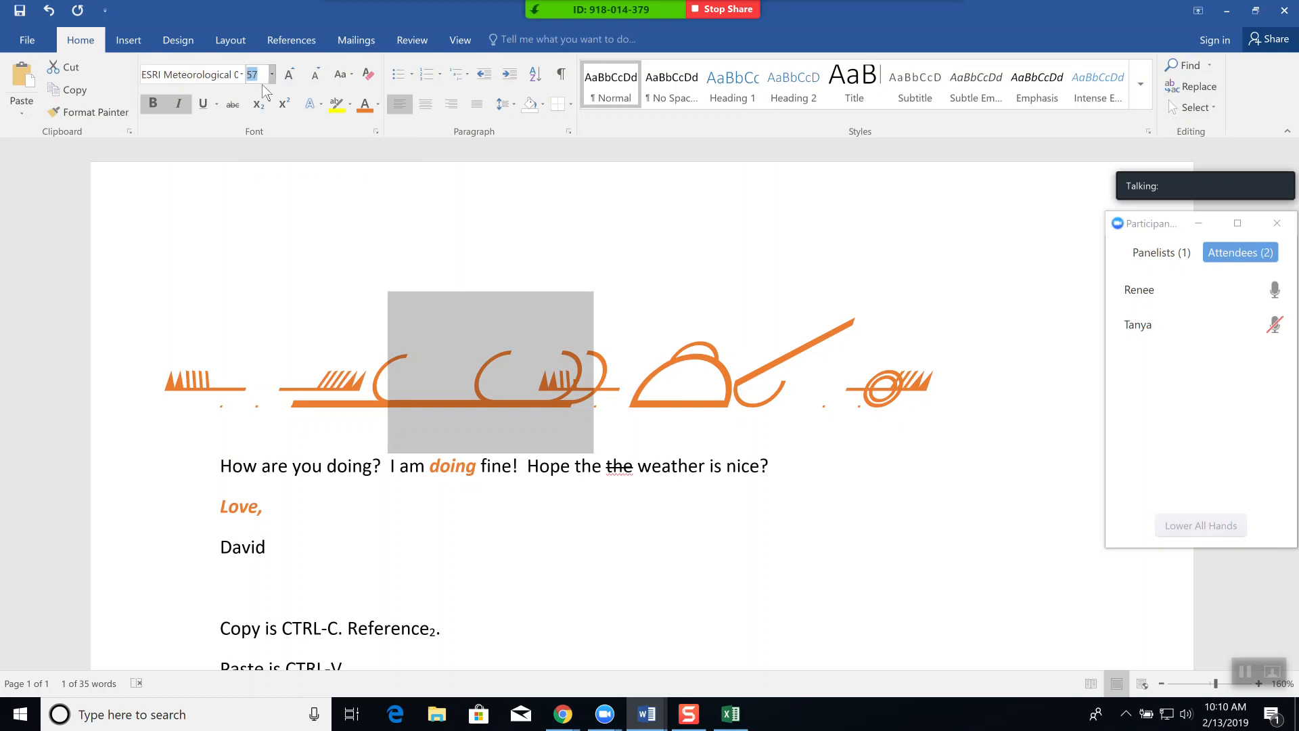
pyautogui.write('7')
pyautogui.press('Return')
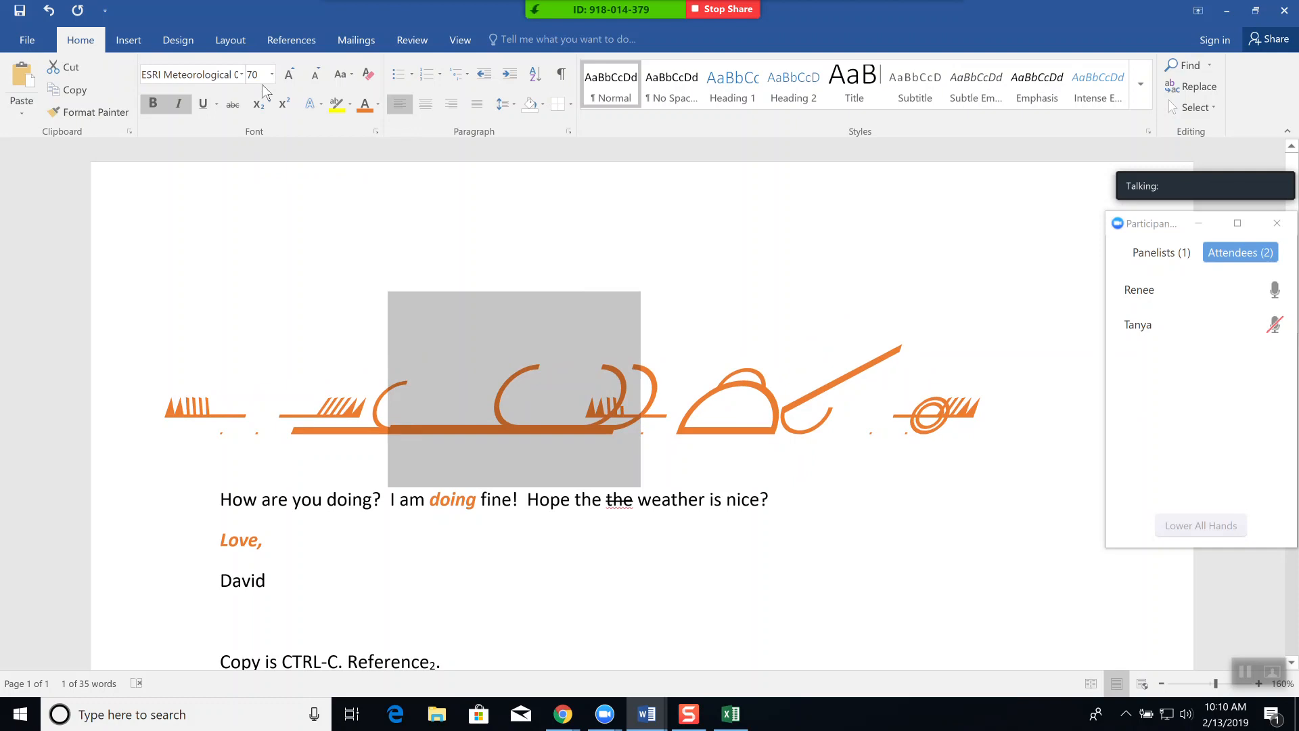
pyautogui.click(258, 77)
pyautogui.write('3')
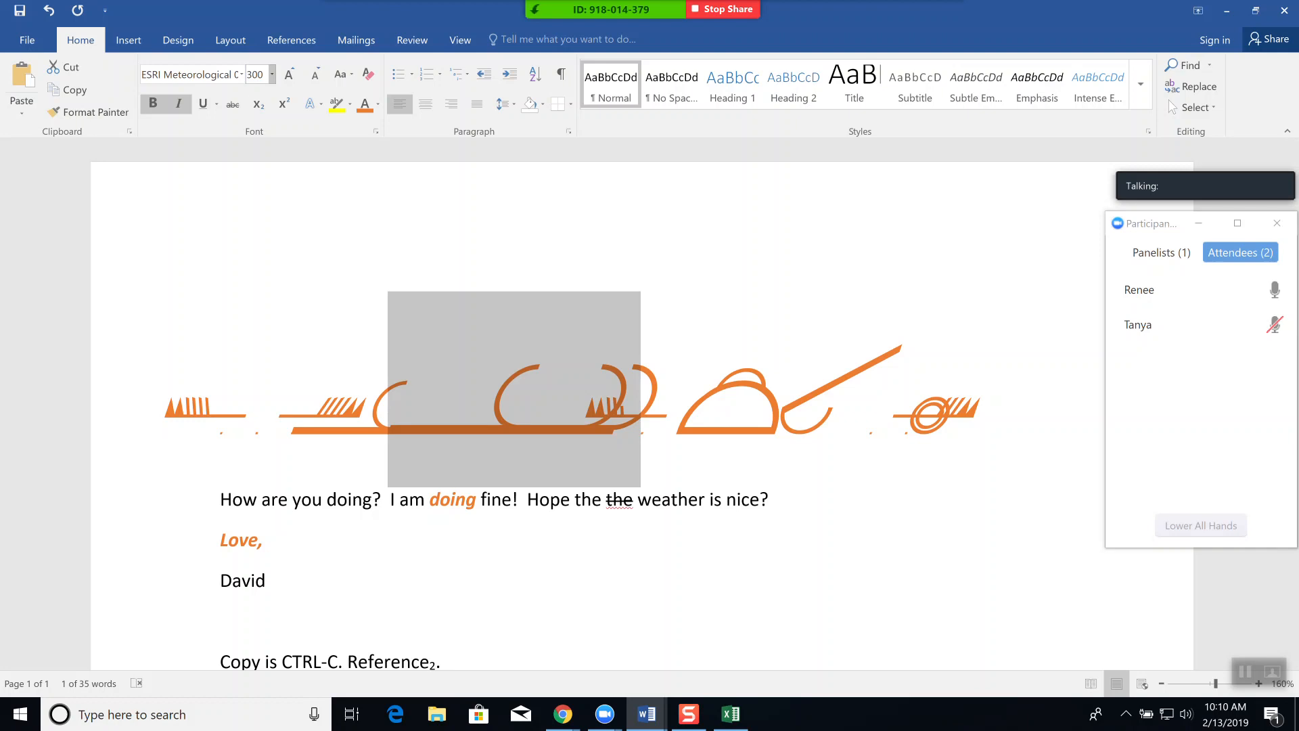
pyautogui.write('00')
pyautogui.press('Return')
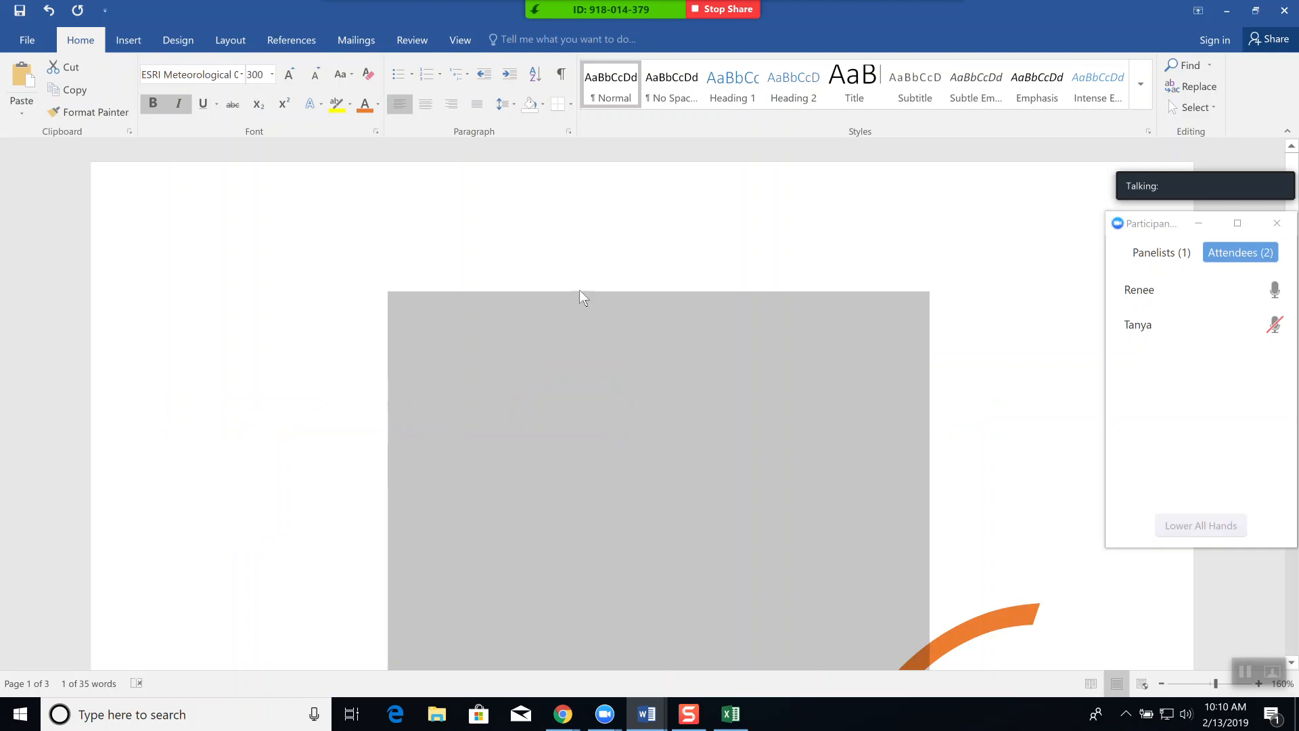
# Examine the enlarged symbols on the first and second pages, then return to the document's start
pyautogui.scroll(-5, 577, 283)
pyautogui.scroll(-8, 575, 283)
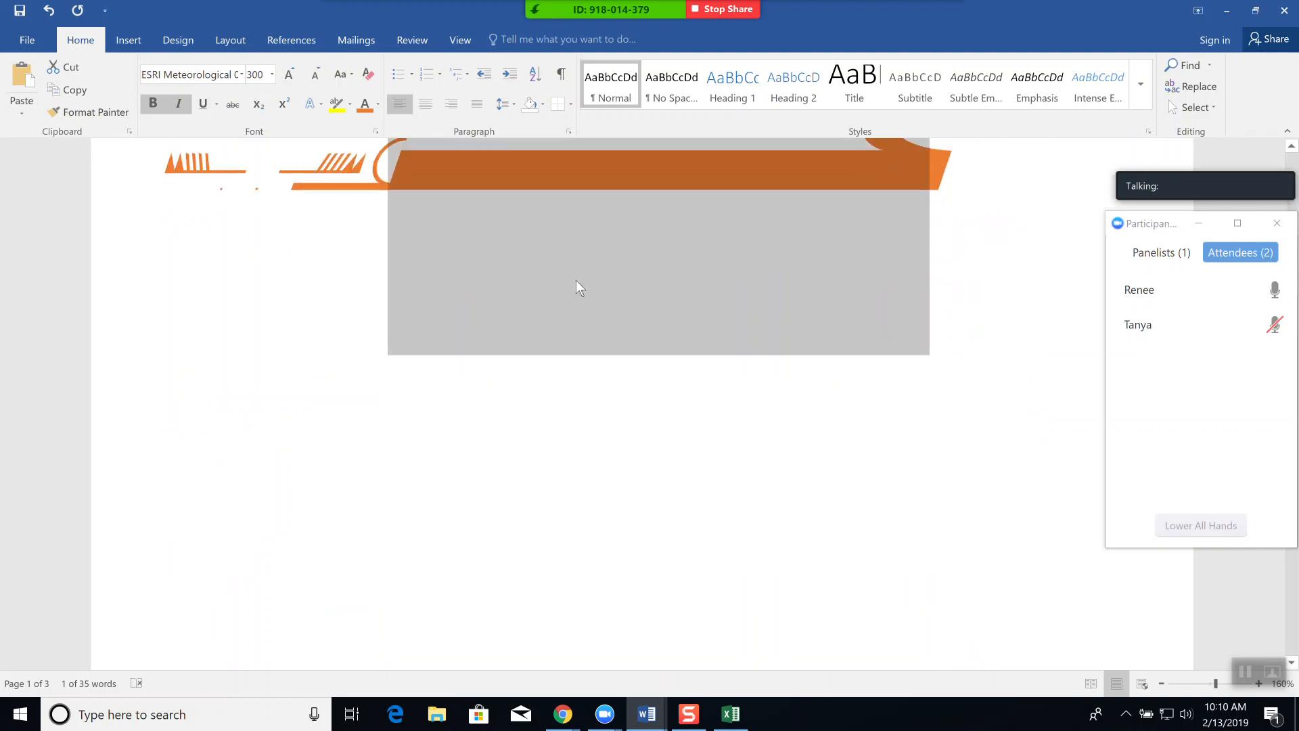
pyautogui.scroll(-5, 577, 279)
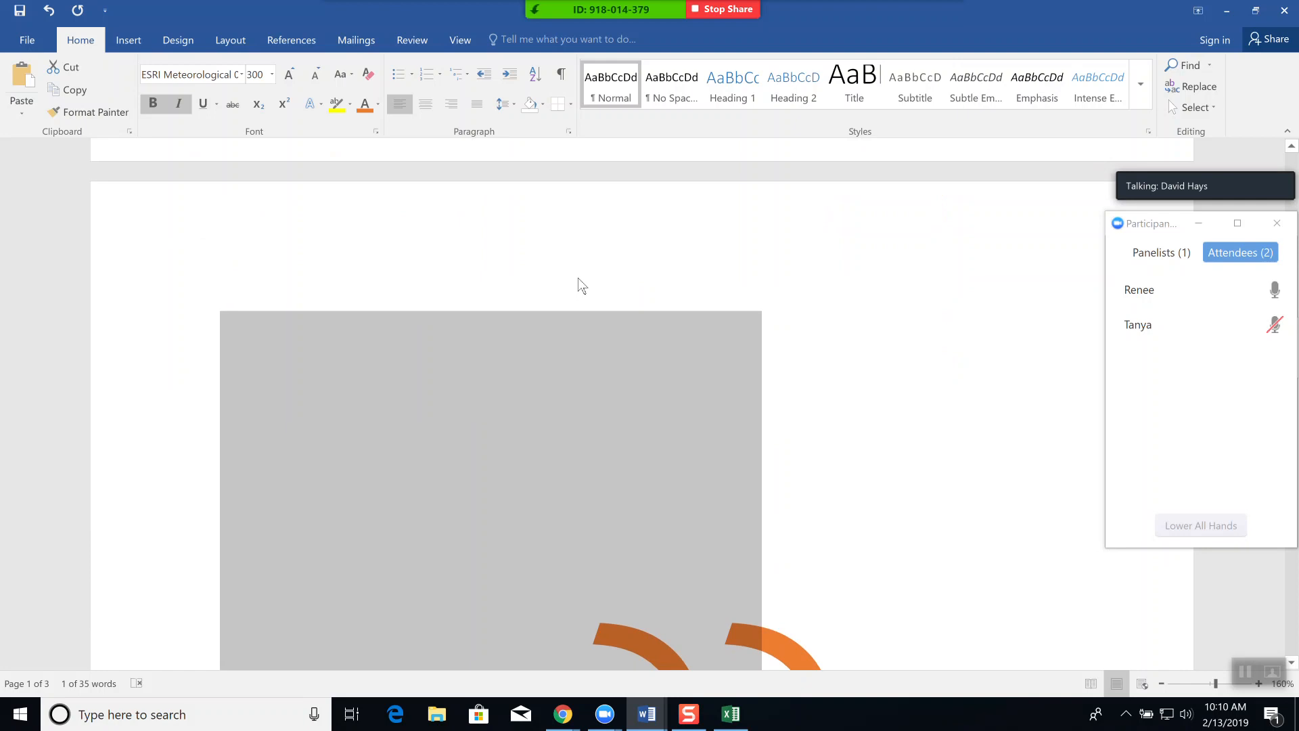
pyautogui.scroll(-5, 578, 277)
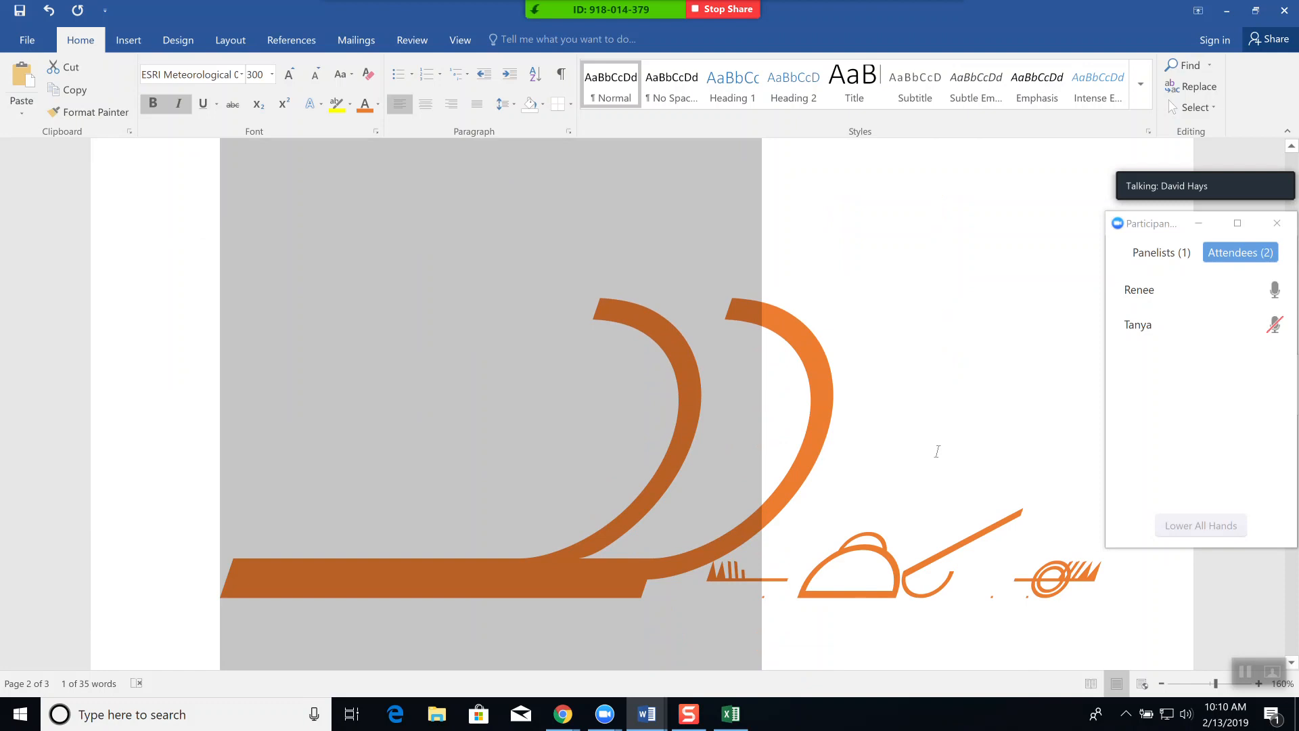
pyautogui.scroll(10, 938, 451)
pyautogui.scroll(1, 926, 442)
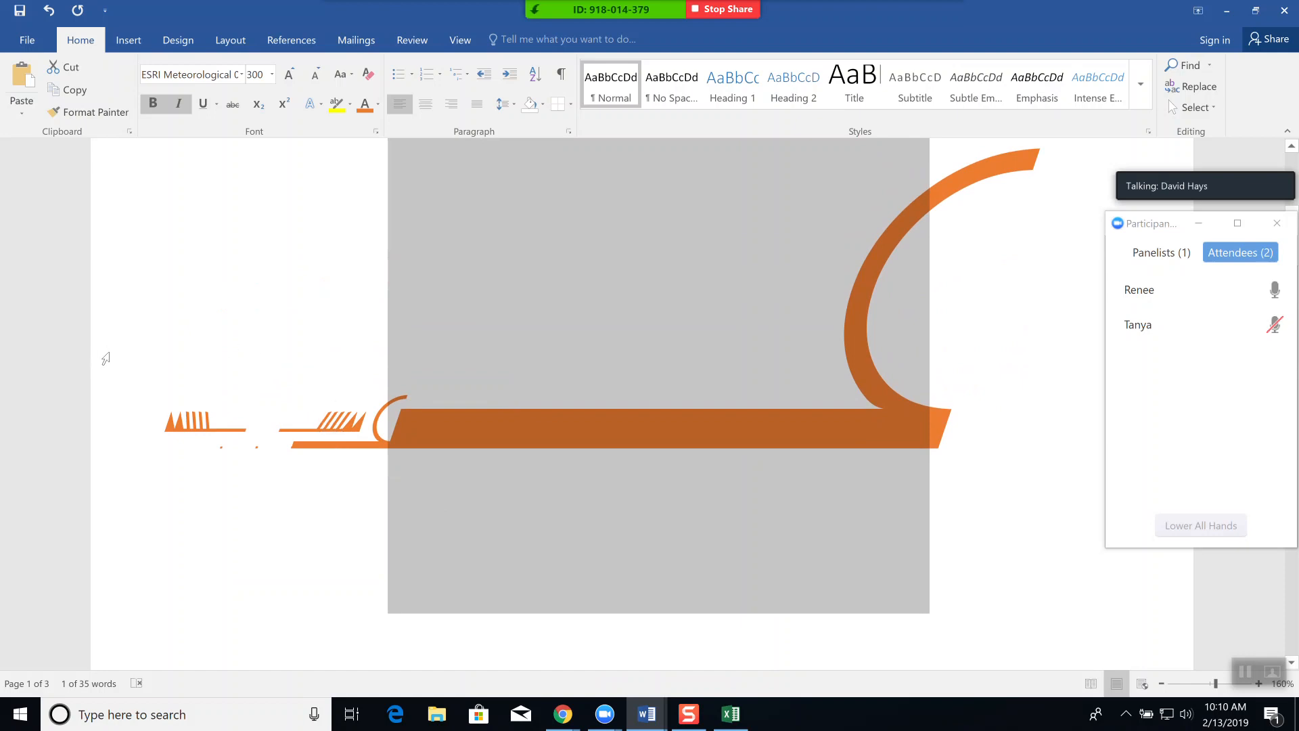
pyautogui.scroll(7, 263, 454)
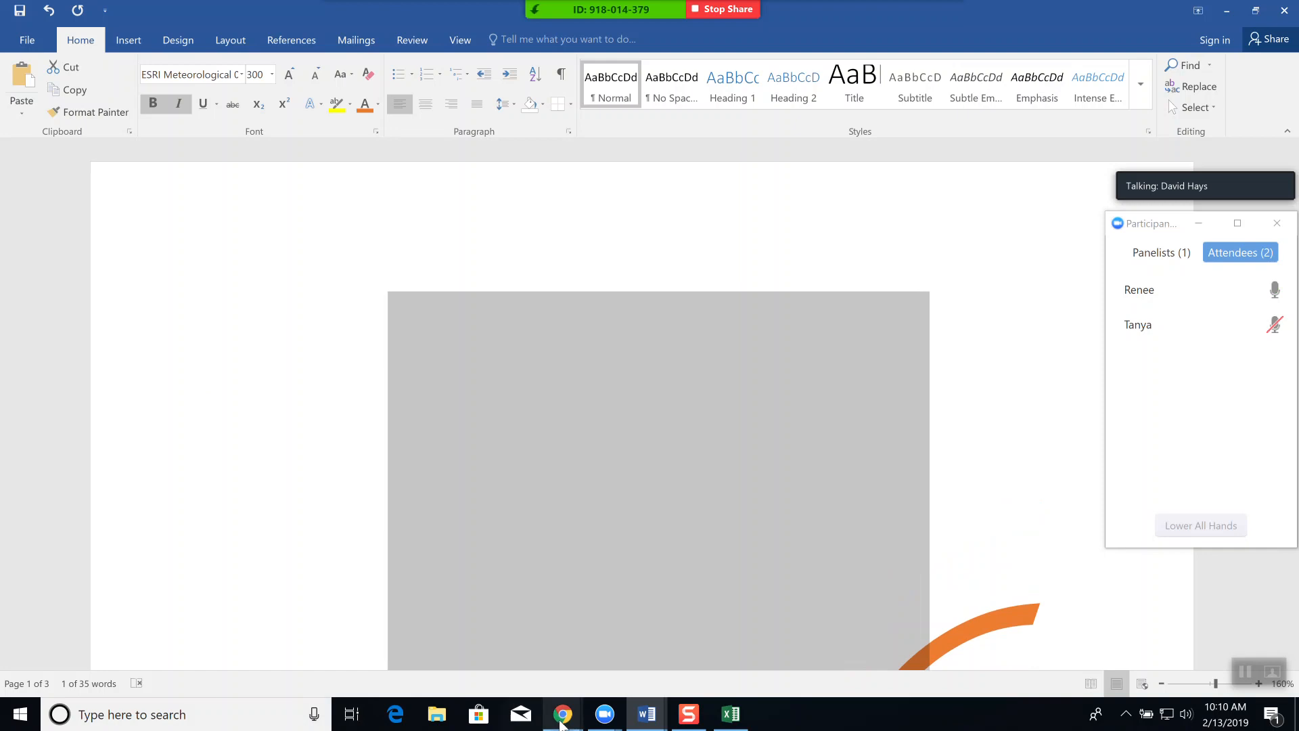
# Switch to Document2, add the line "CTRL-Z Undoes" below "COME ONE, COME ALL", and return to Document1
pyautogui.click(648, 716)
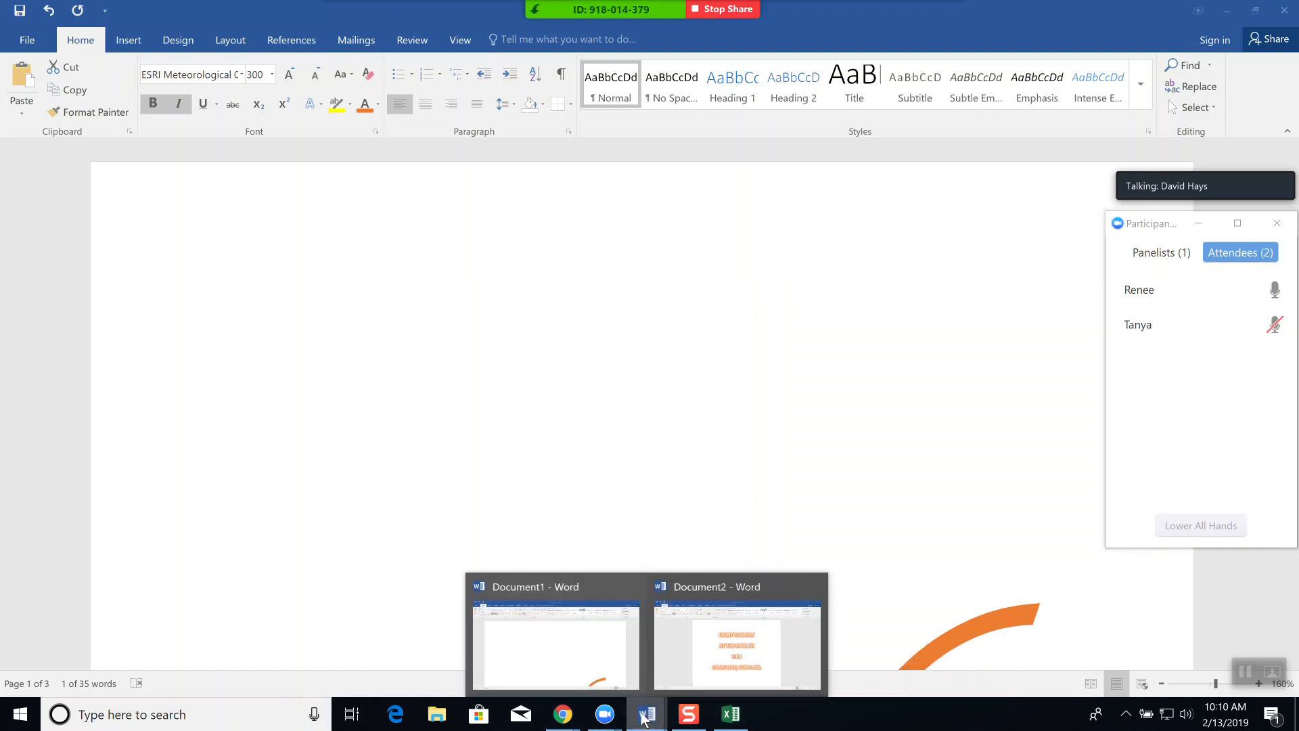
pyautogui.click(720, 680)
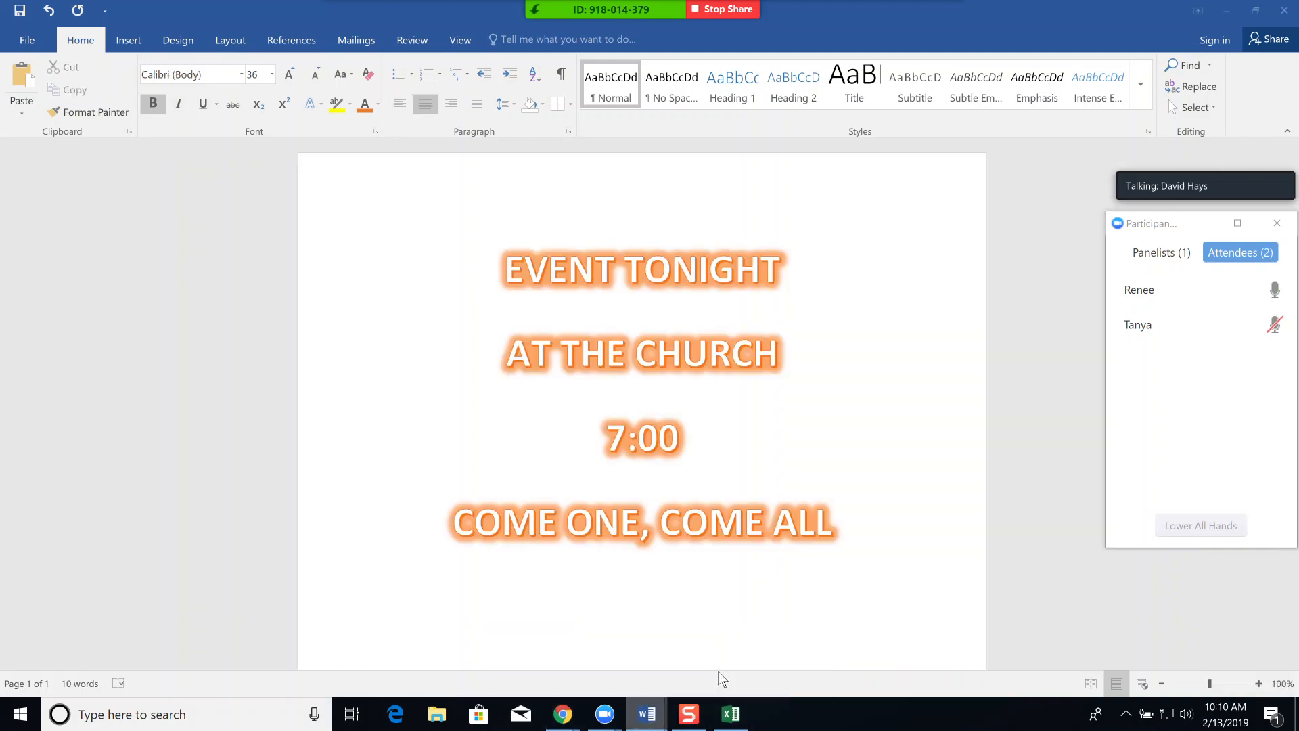
pyautogui.press('Return')
pyautogui.write('E')
pyautogui.press('BackSpace')
pyautogui.write('CTRL-Z')
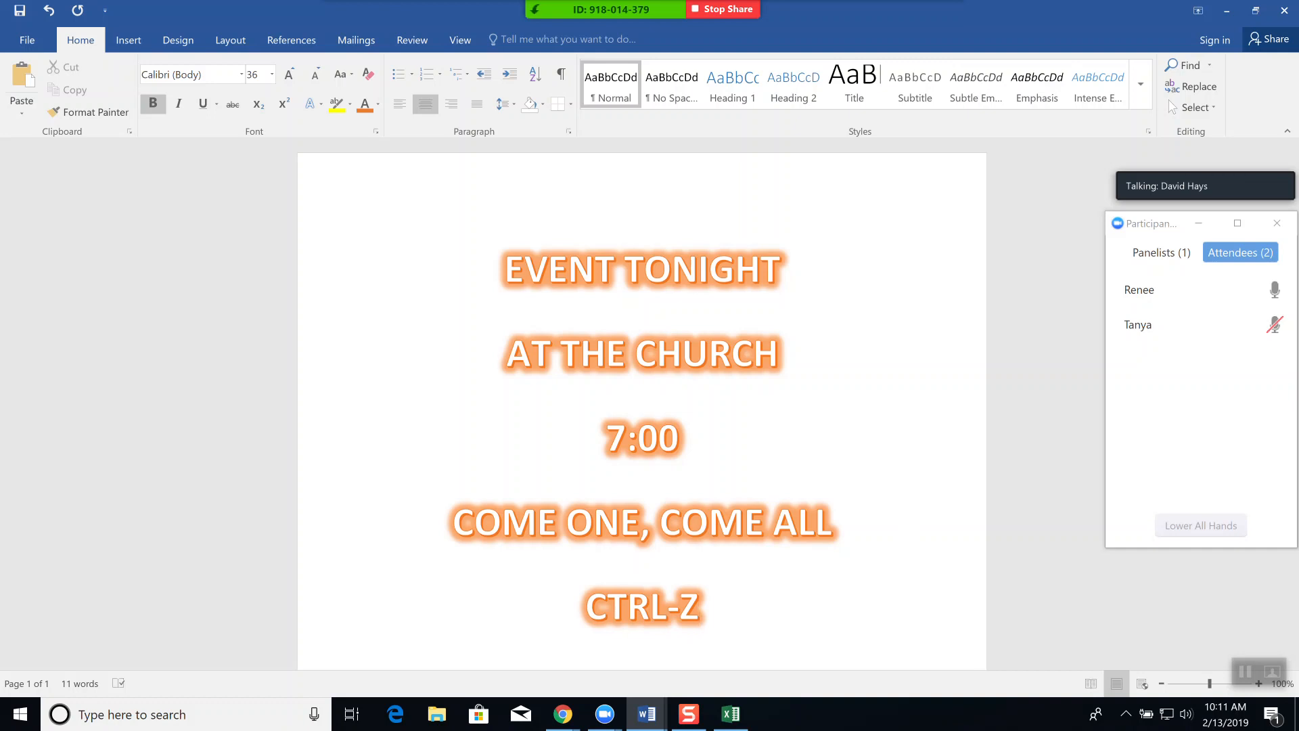
pyautogui.write(' Undoes')
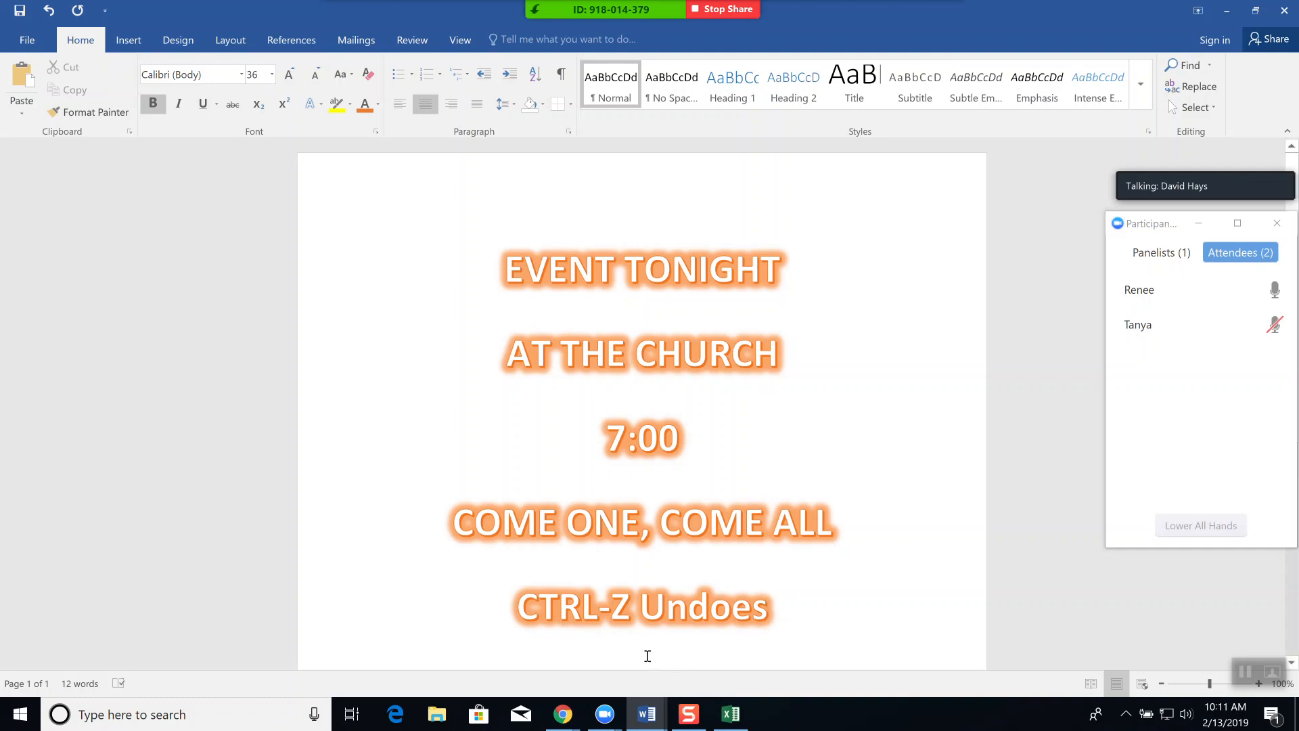
pyautogui.hotkey('alt', 'Tab')
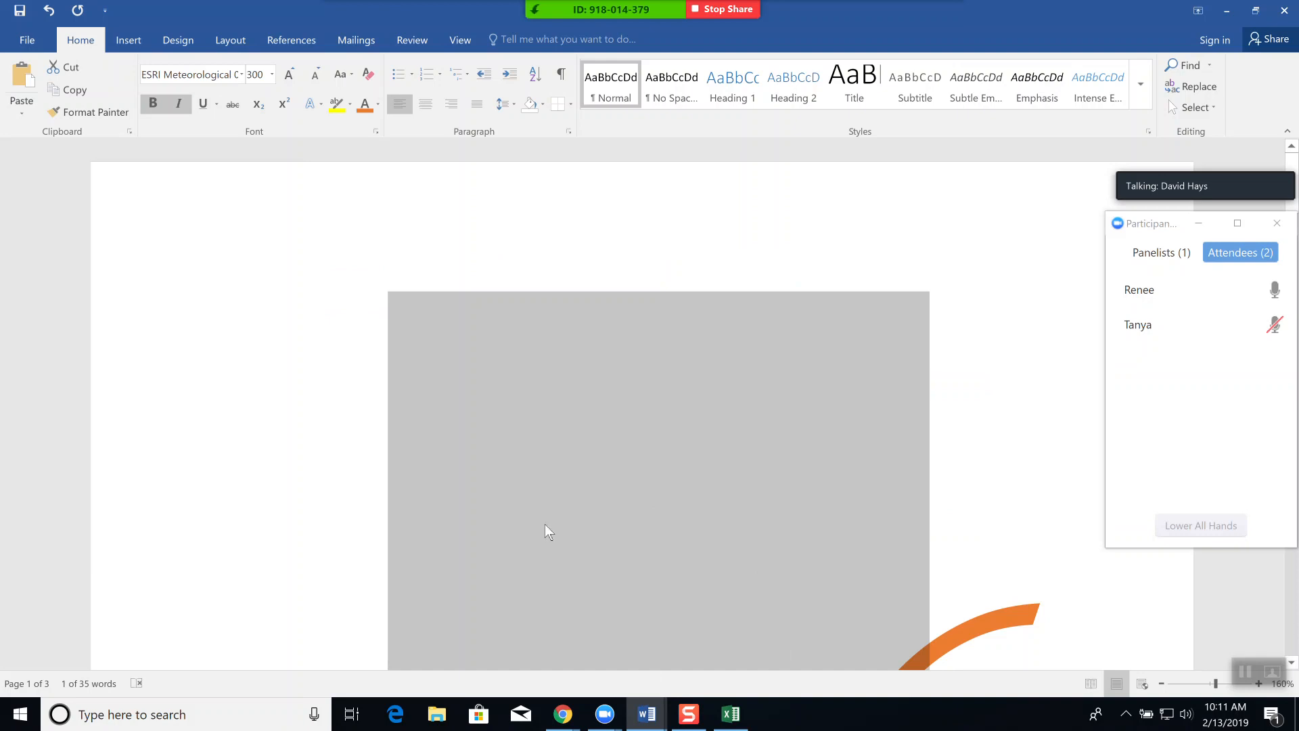
# Undo the last three font size changes on the greeting's selected symbols
pyautogui.hotkey('ctrl', 'z')
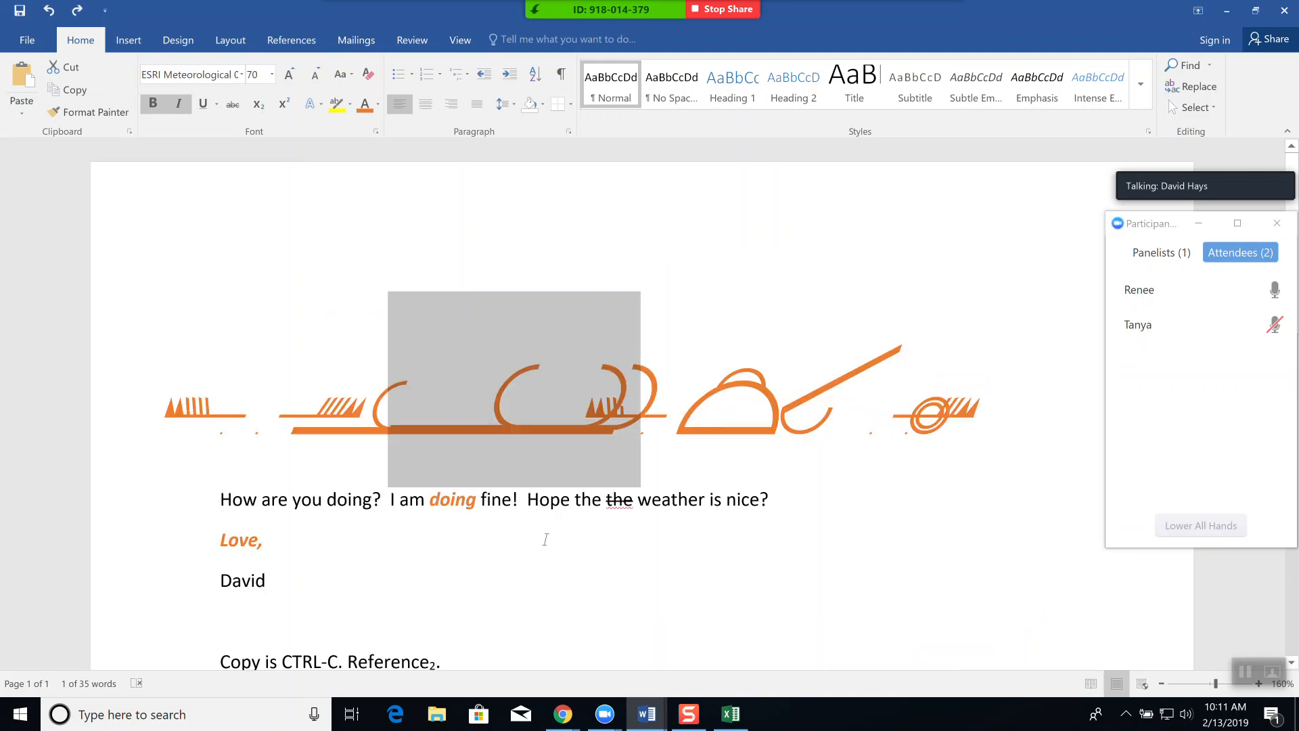
pyautogui.hotkey('ctrl', 'z')
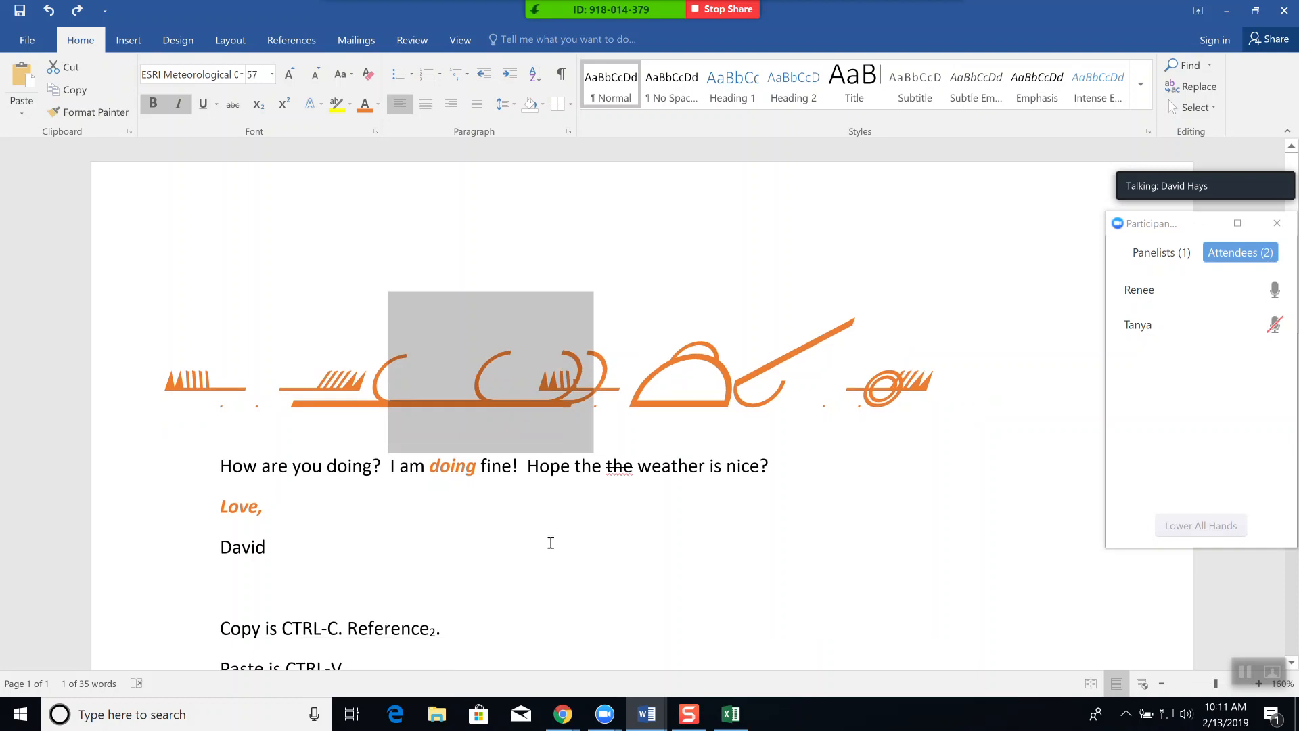
pyautogui.hotkey('ctrl', 'z')
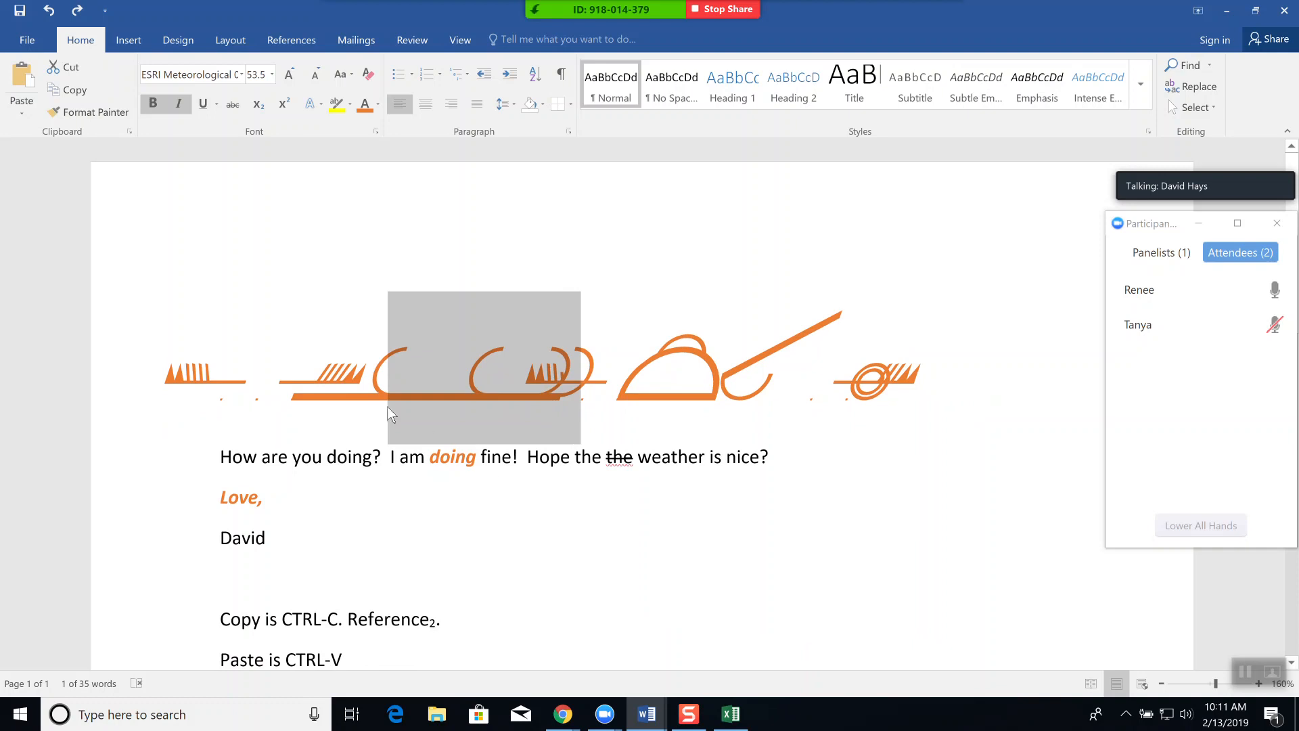
# Redo the three undone size changes on the symbols, and undo the last two of them again
pyautogui.click(78, 11)
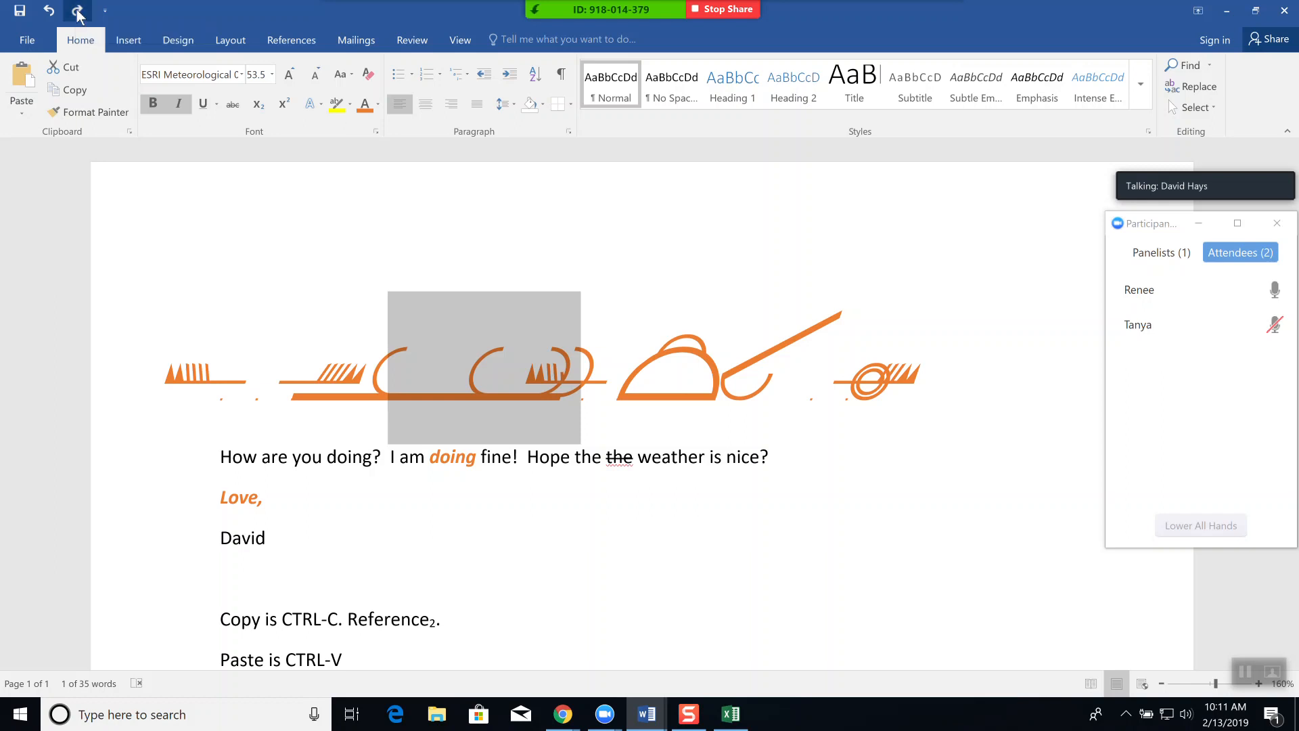
pyautogui.click(78, 12)
pyautogui.click(78, 11)
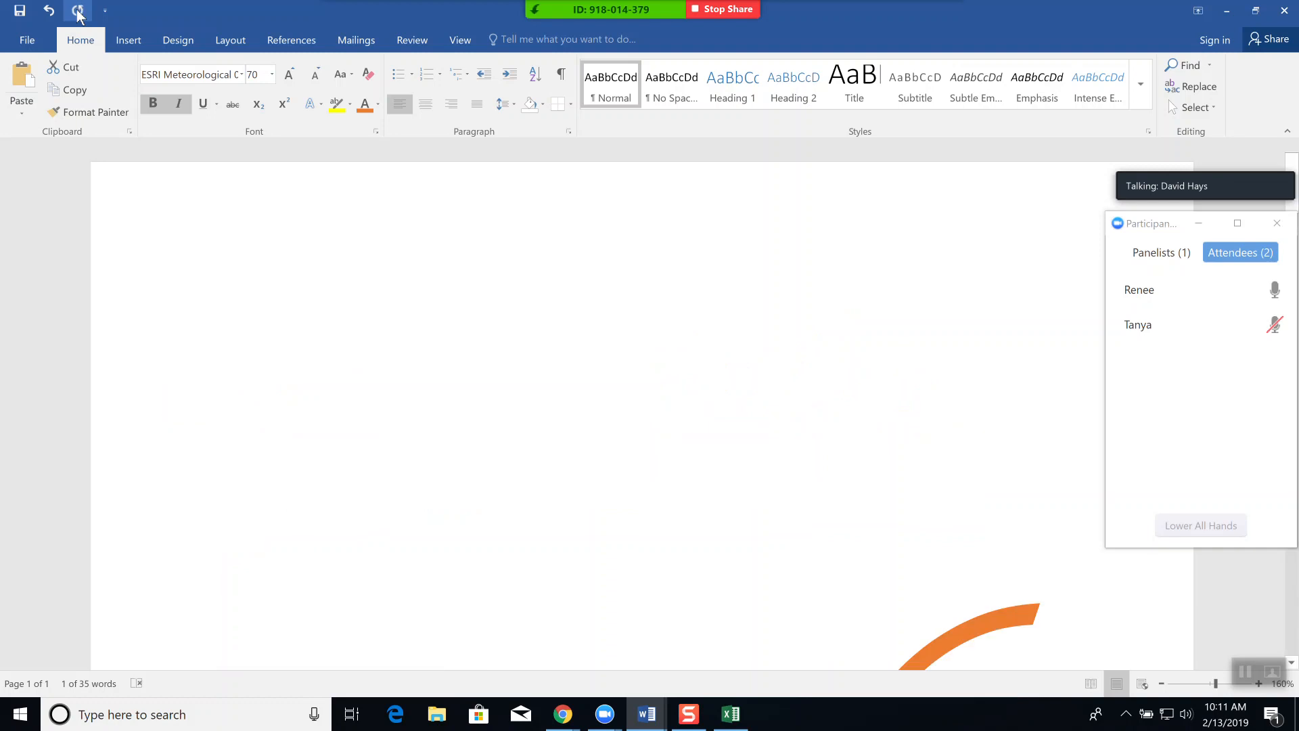
pyautogui.click(48, 14)
pyautogui.click(49, 13)
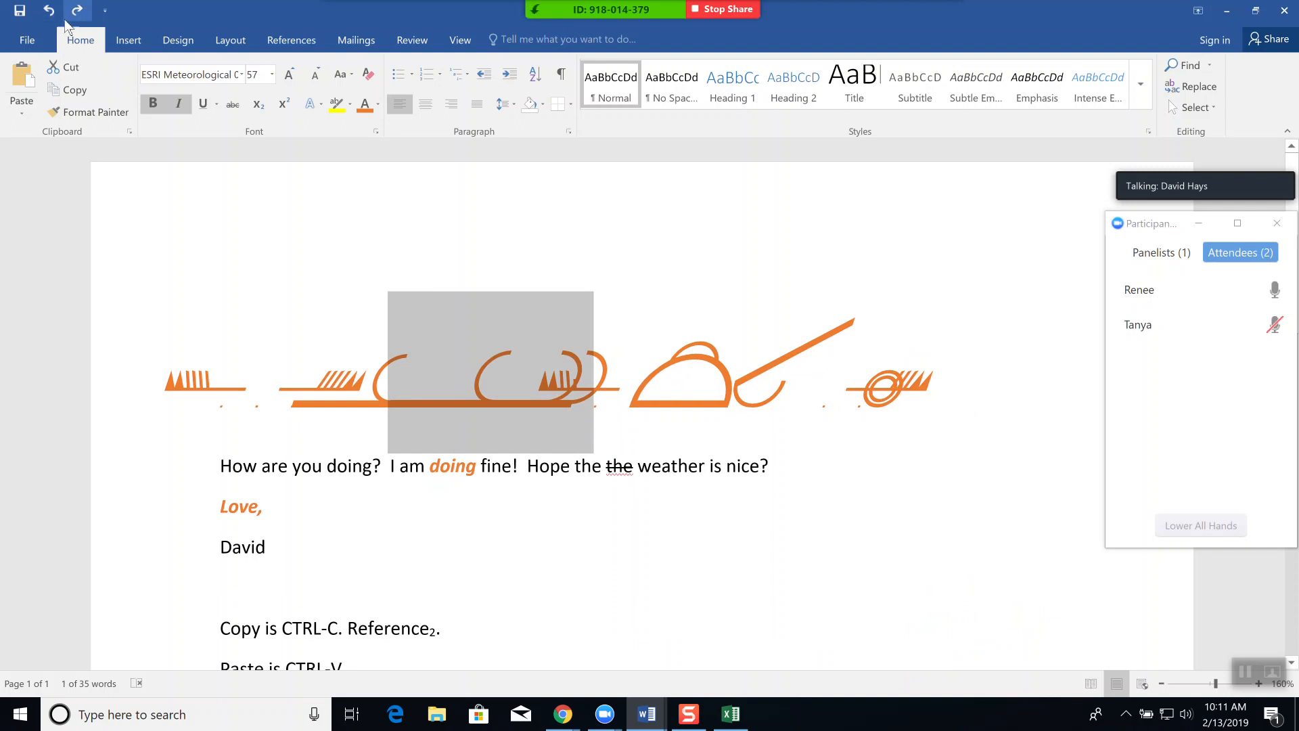
# Add the Spelling & Grammar command to the Quick Access Toolbar
pyautogui.click(106, 12)
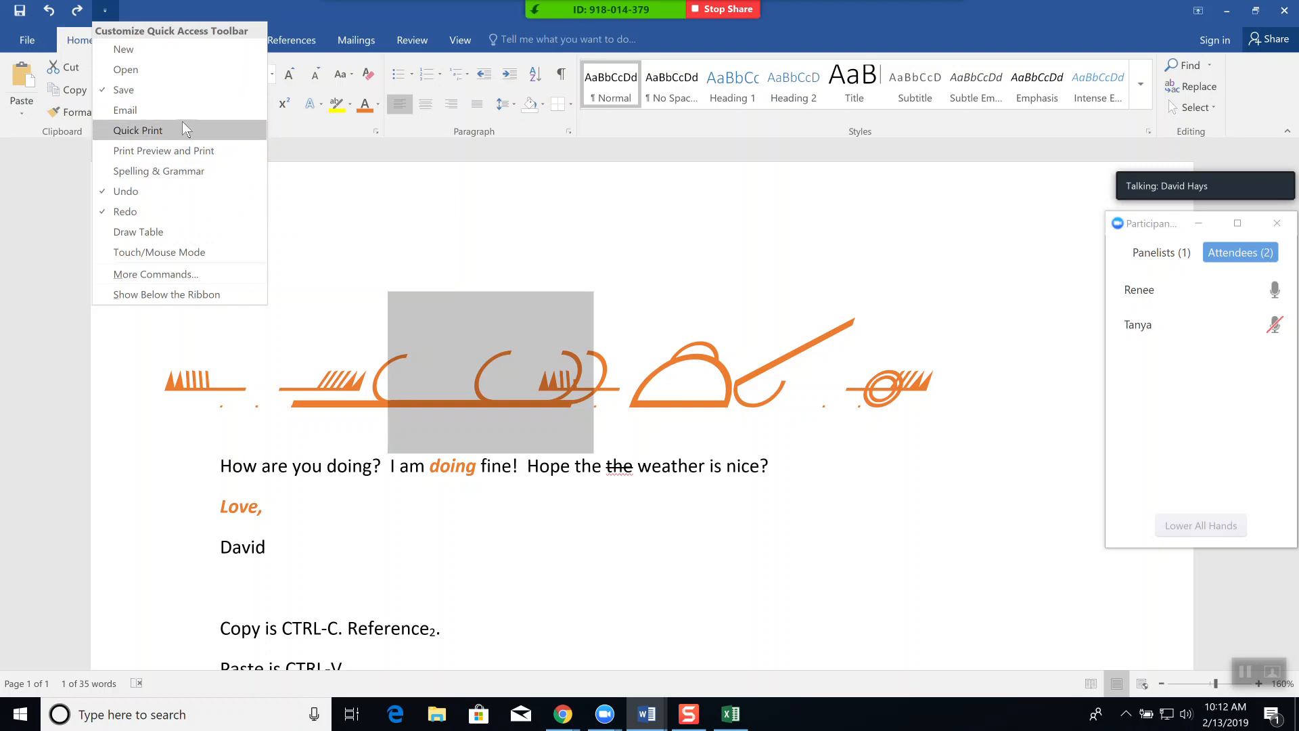
pyautogui.click(144, 173)
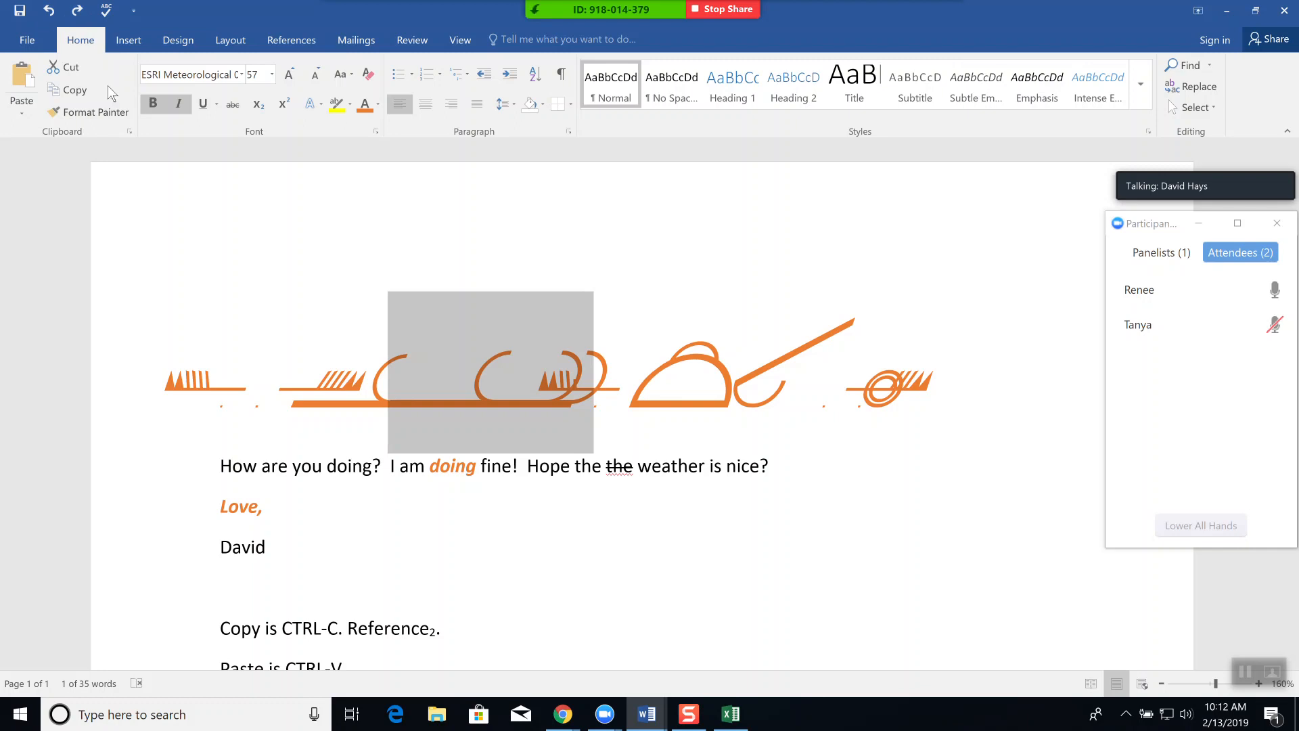
# Undo the remaining size and symbol font changes on the greeting, back to its readable Calibri text
pyautogui.click(49, 11)
pyautogui.click(49, 11)
pyautogui.click(49, 11)
pyautogui.click(48, 11)
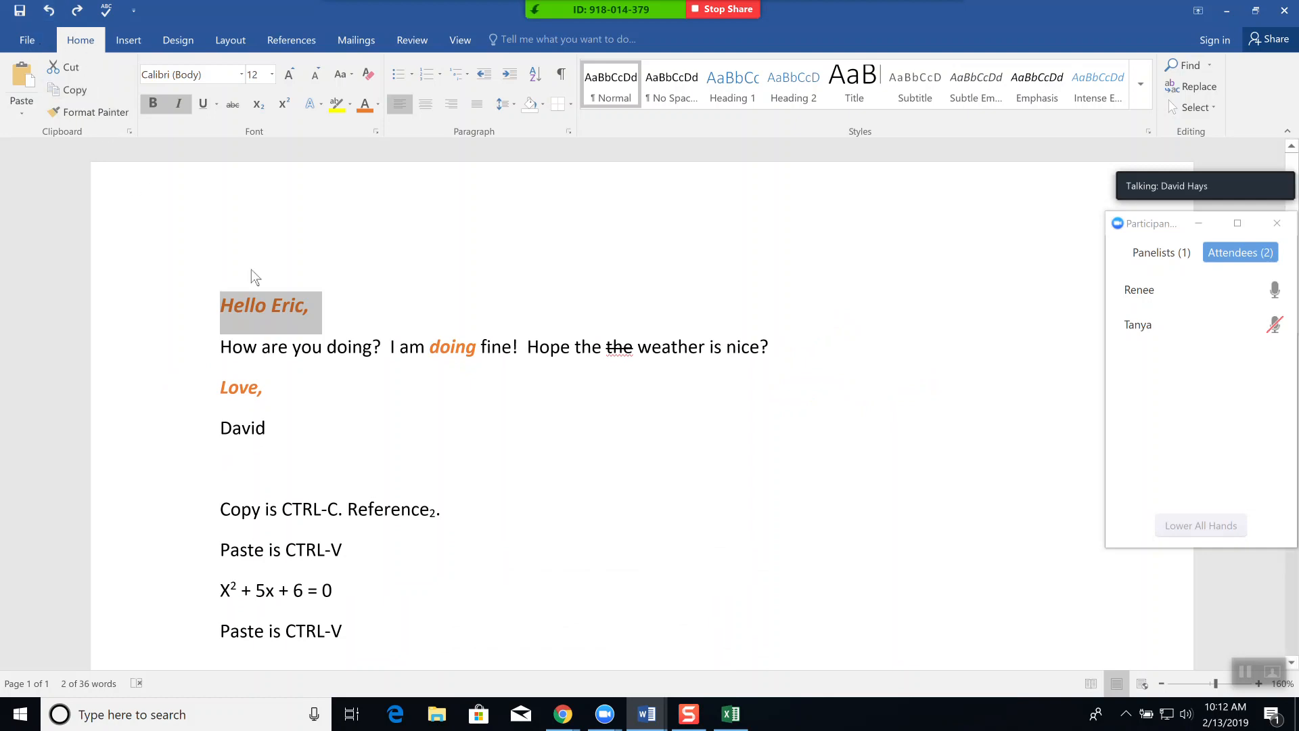
# Look over the available Change Case options without applying any of them
pyautogui.scroll(-4, 447, 561)
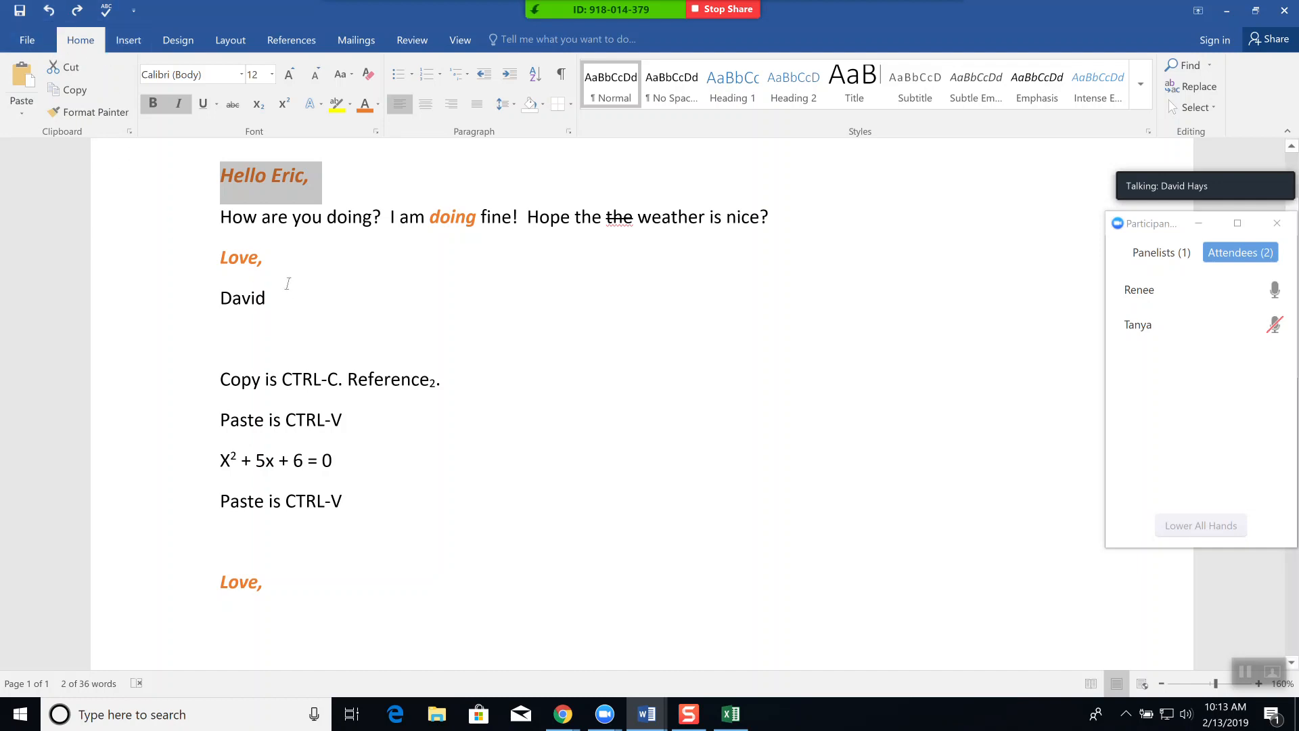
pyautogui.click(283, 262)
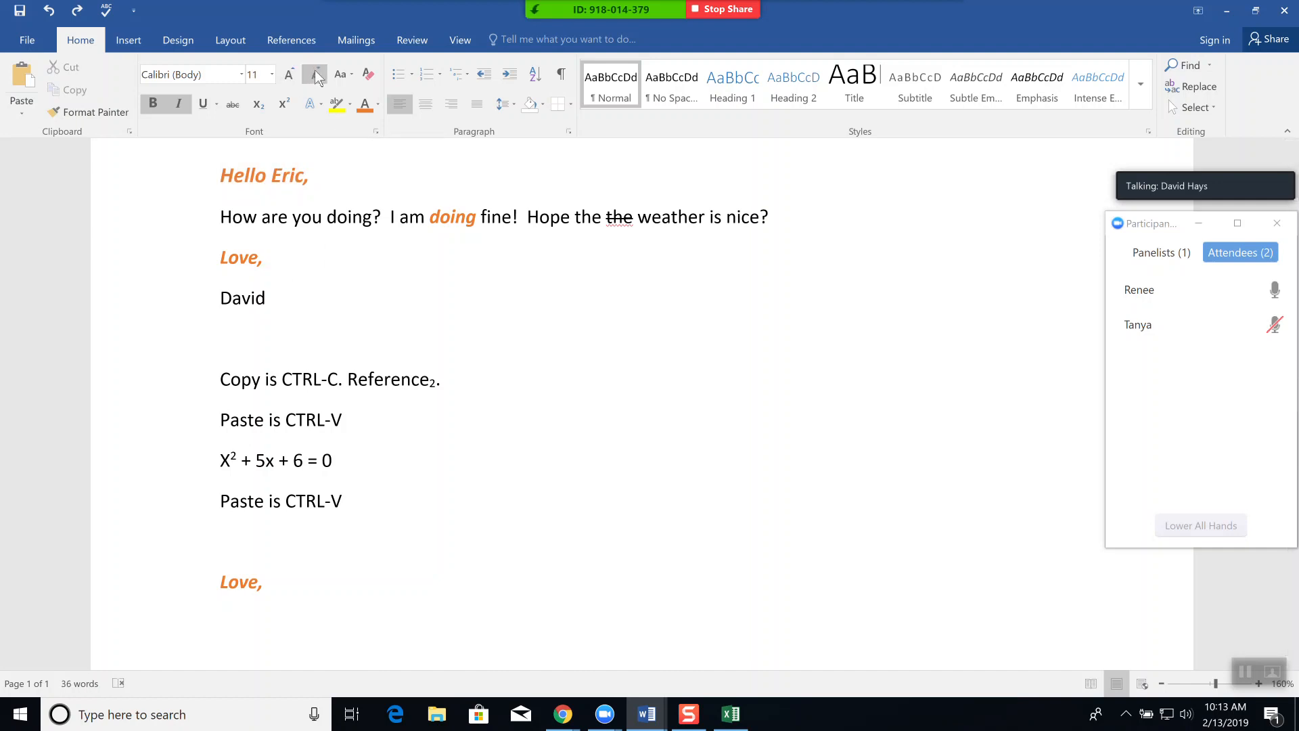
pyautogui.click(352, 75)
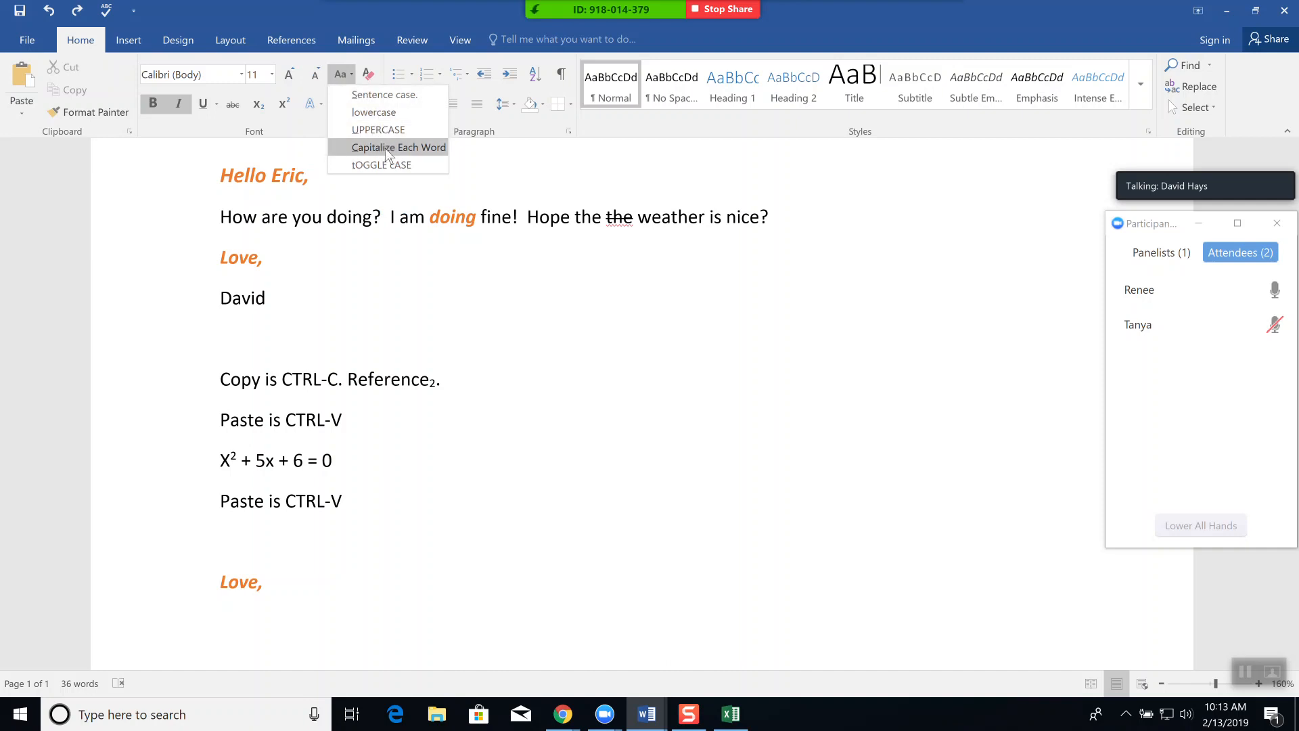
# Add the line "Spagetti Feed Tonight at 7:00" below the signature name, leaving a blank line between them
pyautogui.click(315, 324)
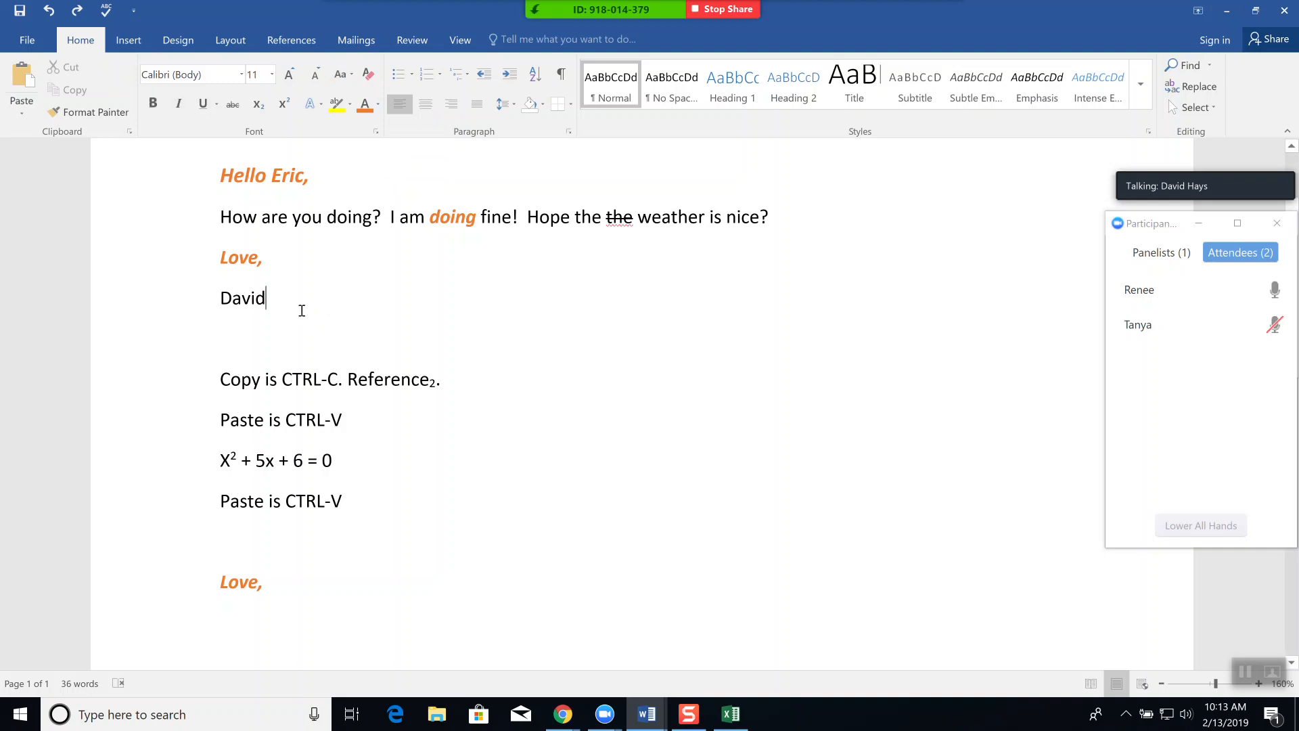
pyautogui.press('Return')
pyautogui.press('Return')
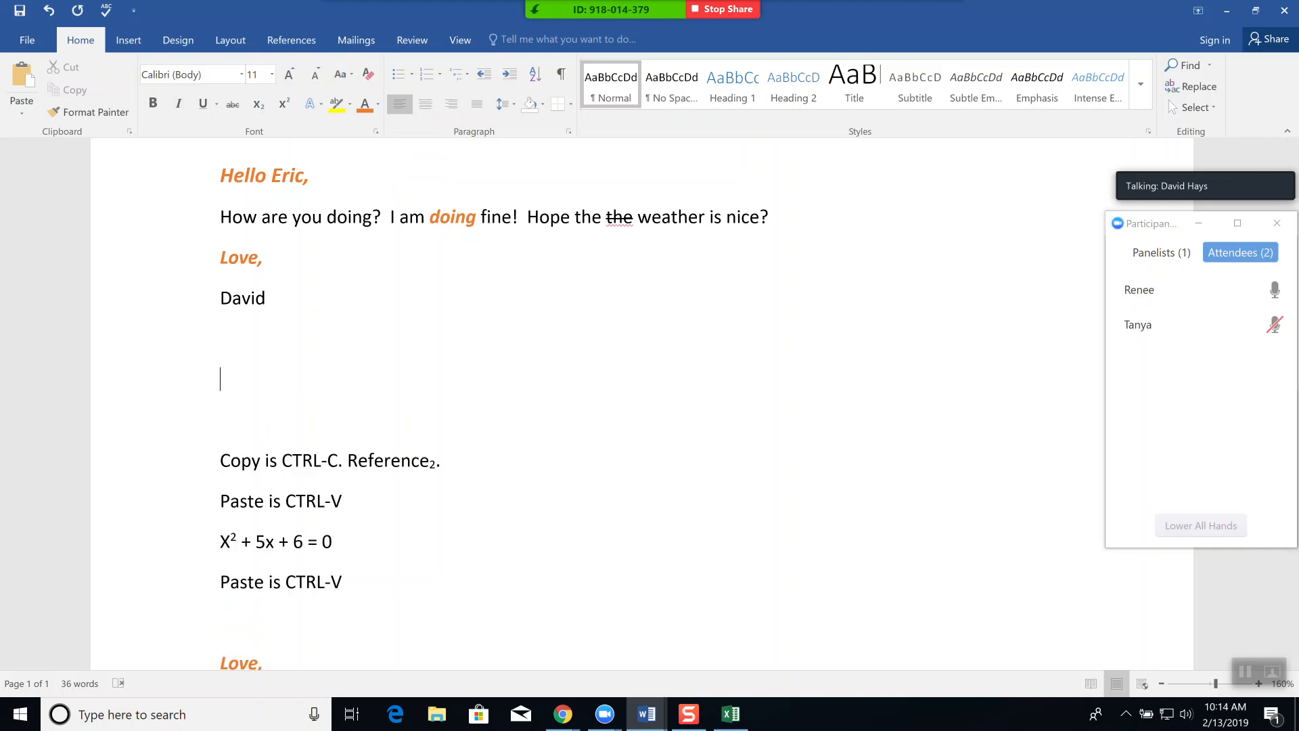
pyautogui.write('Spagetti Feed T')
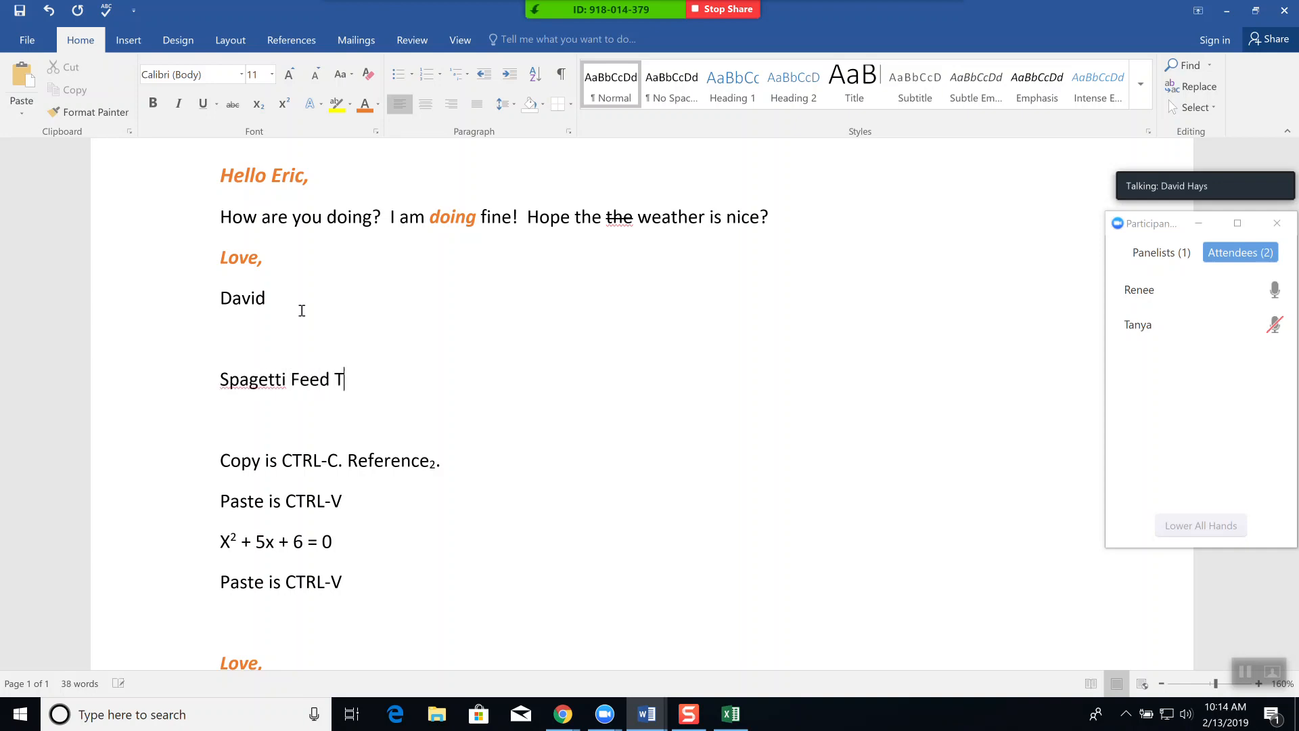
pyautogui.write('onight at 7:00')
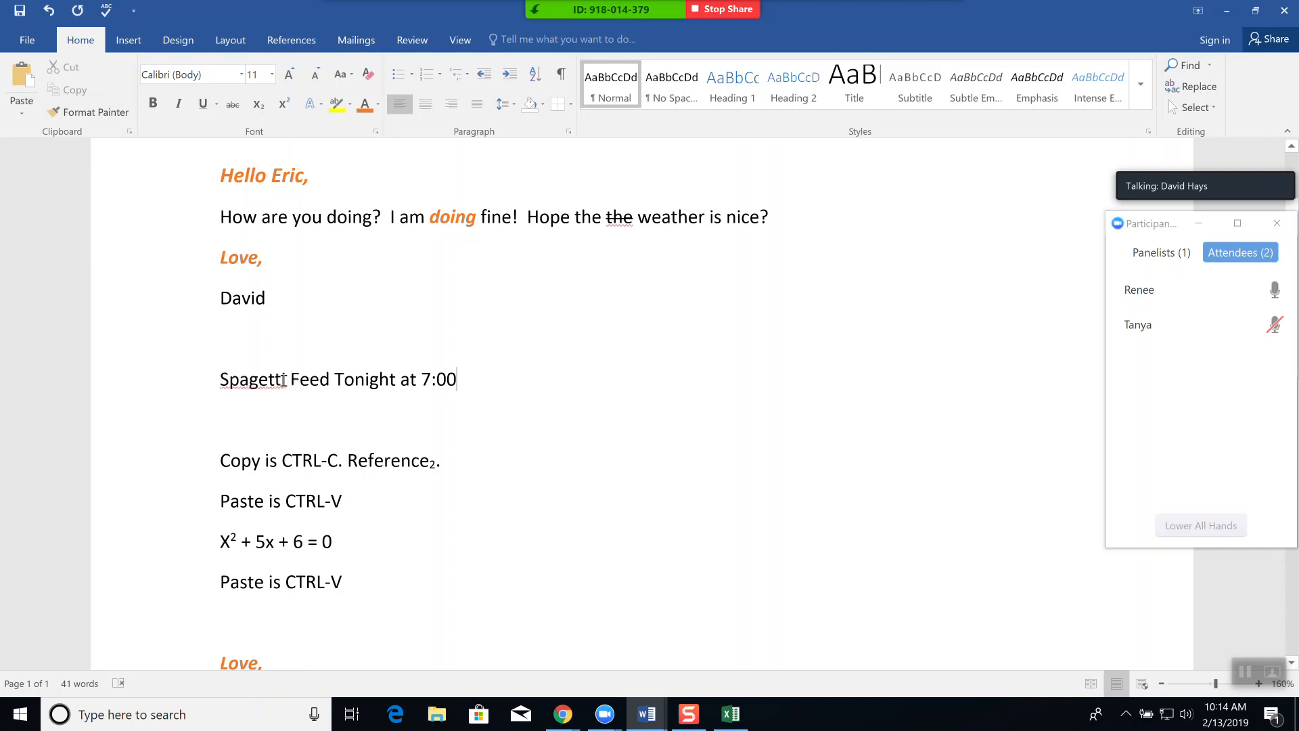
# Retype the capital initials of the new line in lowercase so it reads "spagetti feed tonight at 7:00"
pyautogui.click(222, 379)
pyautogui.press('Delete')
pyautogui.write('s')
pyautogui.press('Right')
pyautogui.press('Right')
pyautogui.press('Right')
pyautogui.press('Right')
pyautogui.press('Right')
pyautogui.press('Right')
pyautogui.press('Right')
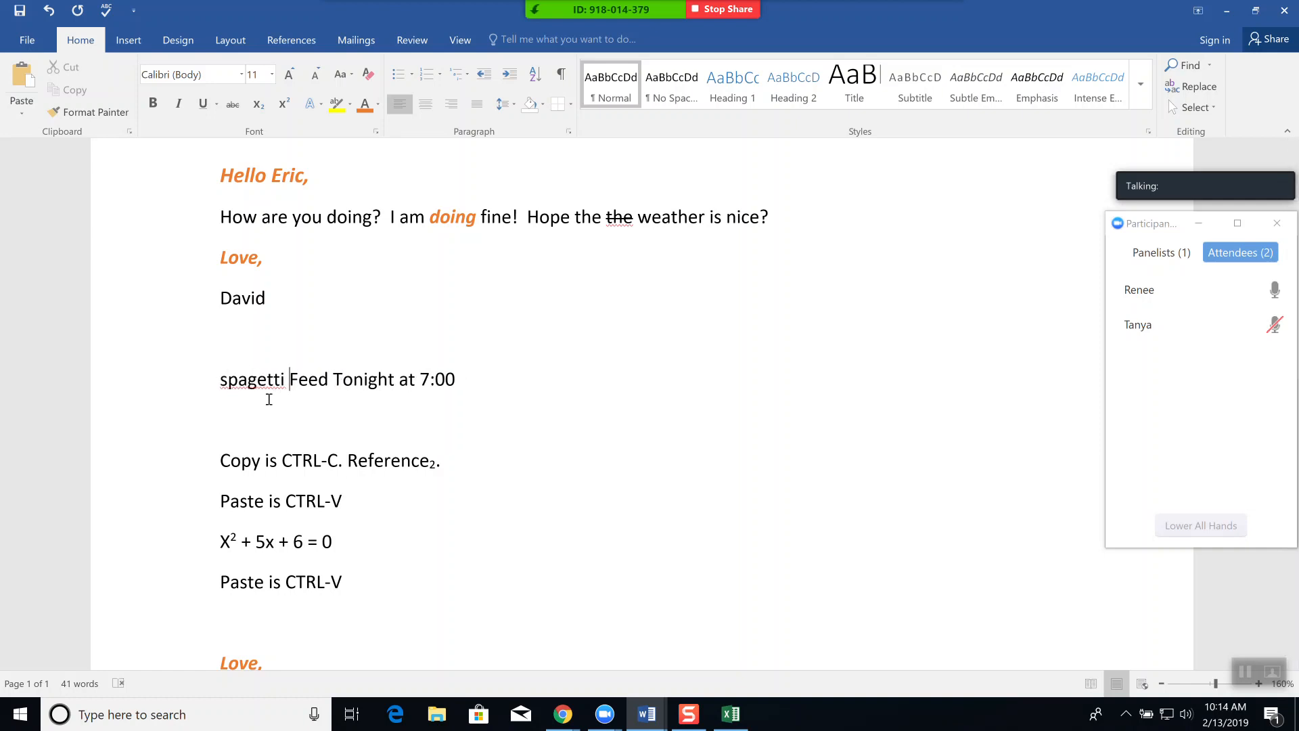
pyautogui.press('Right')
pyautogui.write('f')
pyautogui.press('Delete')
pyautogui.press('Right')
pyautogui.press('Right')
pyautogui.press('Right')
pyautogui.press('Right')
pyautogui.write('t')
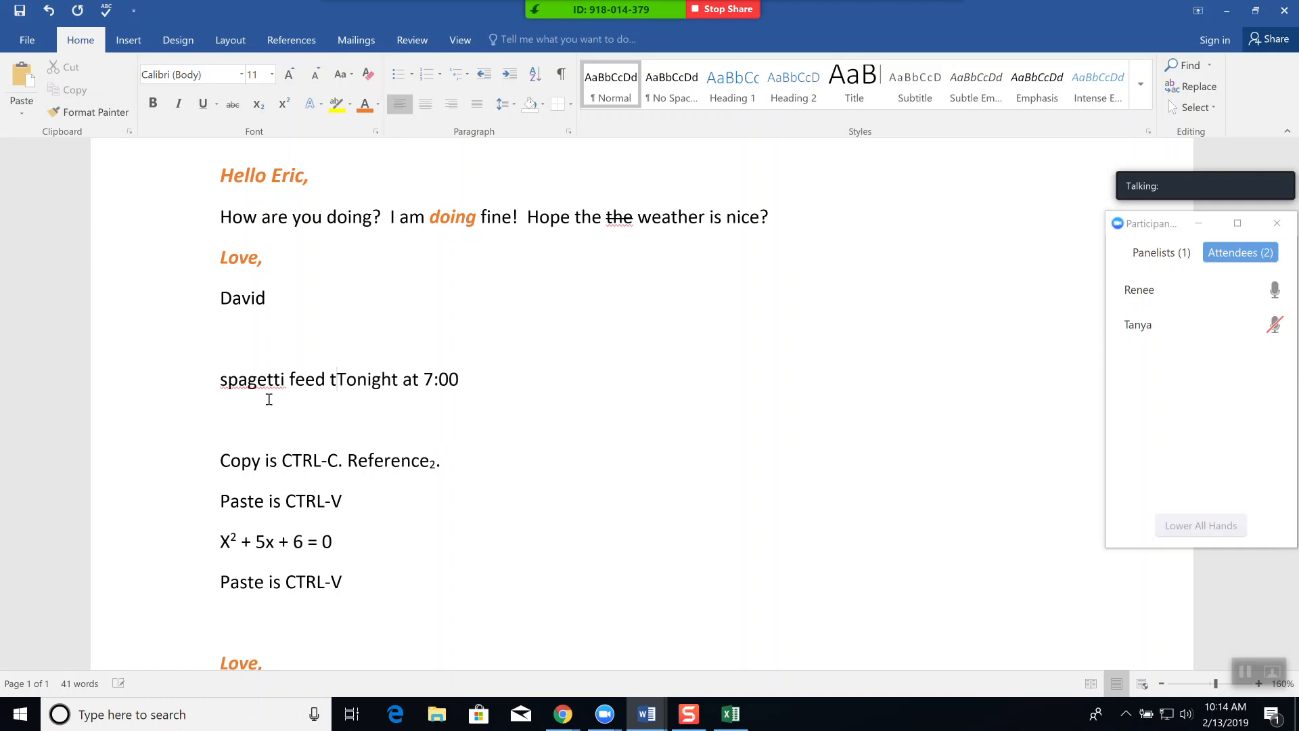
pyautogui.press('Delete')
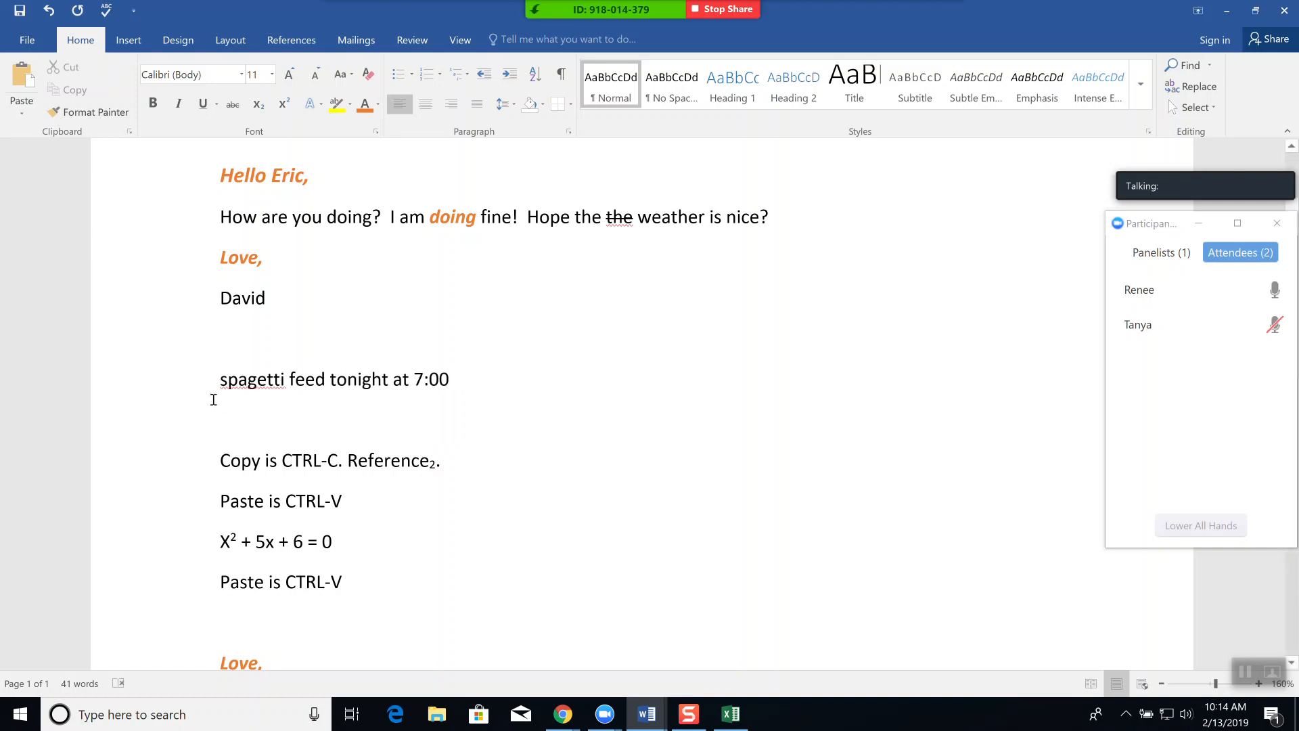
# Apply the Capitalize Each Word case to the whole "spagetti feed tonight at 7:00" line
pyautogui.moveTo(217, 379); pyautogui.dragTo(453, 376)
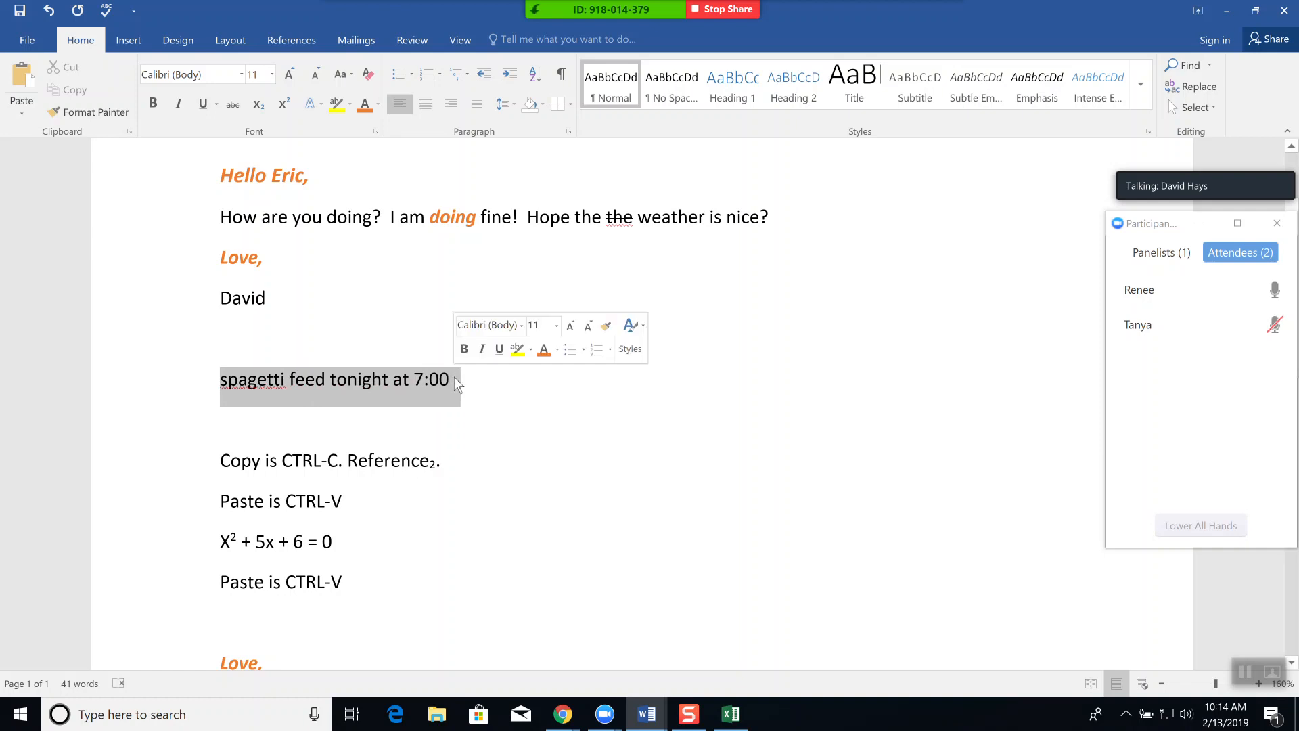
pyautogui.click(353, 74)
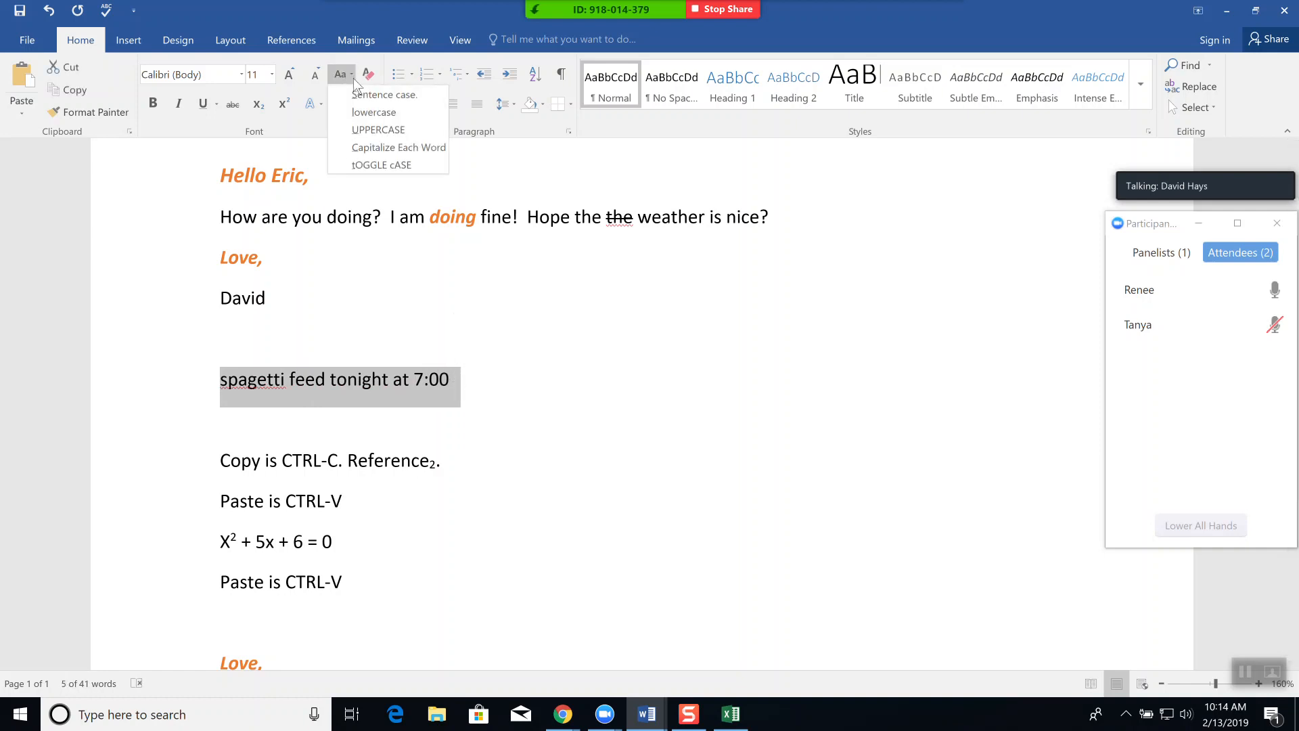
pyautogui.click(390, 149)
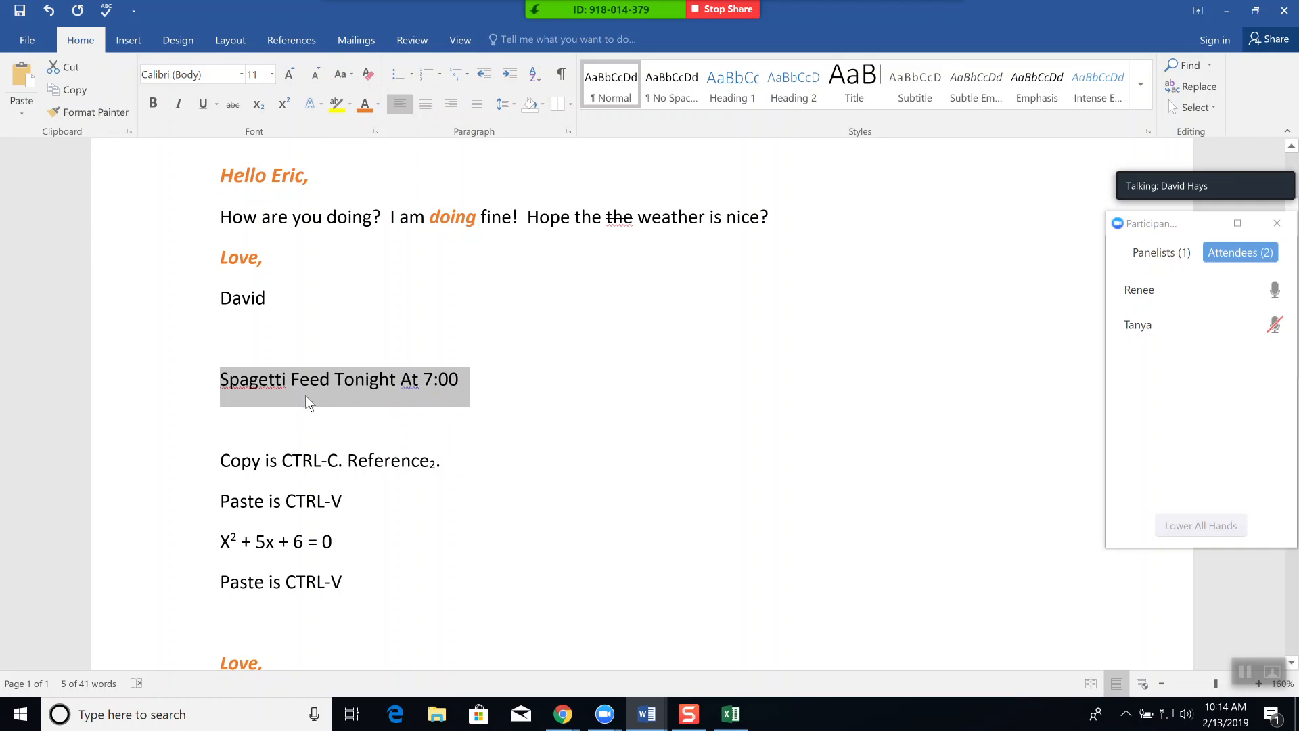
pyautogui.click(496, 389)
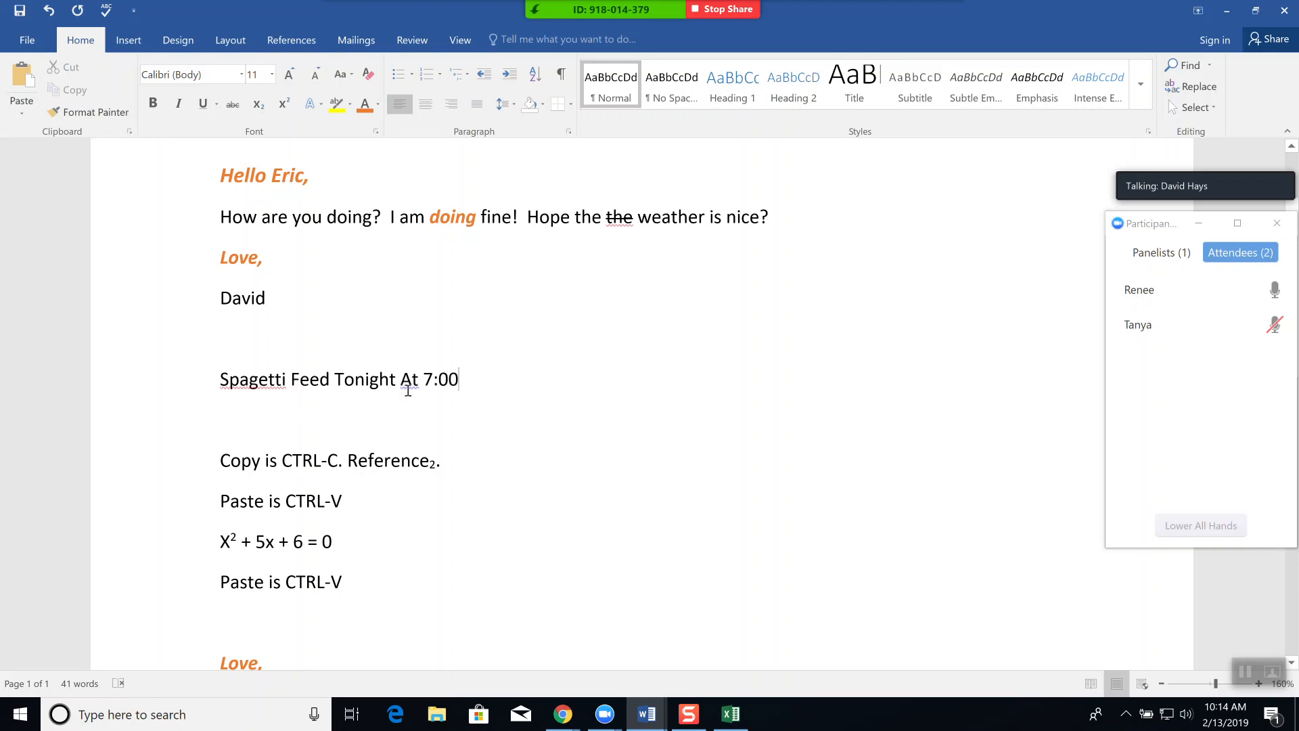
# Correct the misspelled word "Spagetti" with the suggested spelling "Spaghetti"
pyautogui.click(406, 384)
pyautogui.click(516, 359)
pyautogui.click(250, 383)
pyautogui.rightClick(262, 384)
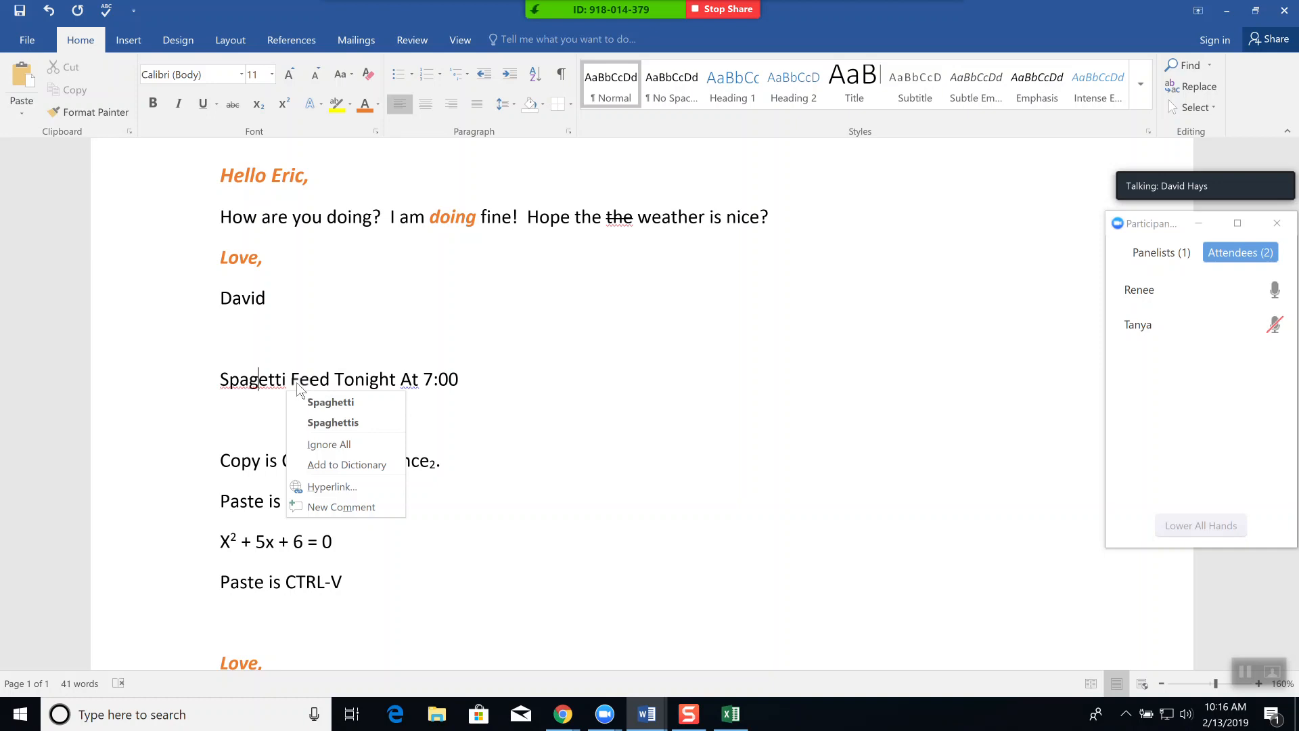
pyautogui.click(354, 405)
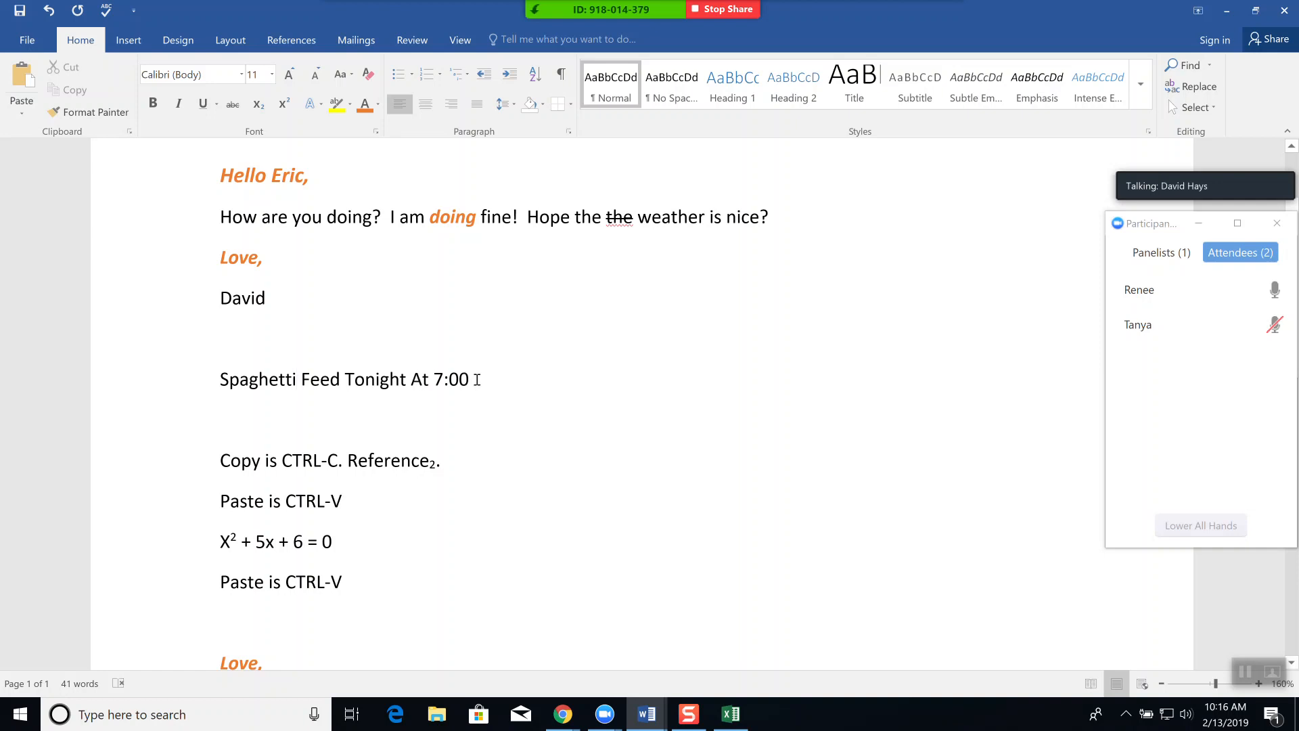
# Enter "We are going to there house tonight!" in the blank line below the spaghetti line, followed by a new empty paragraph
pyautogui.click(309, 422)
pyautogui.write('We')
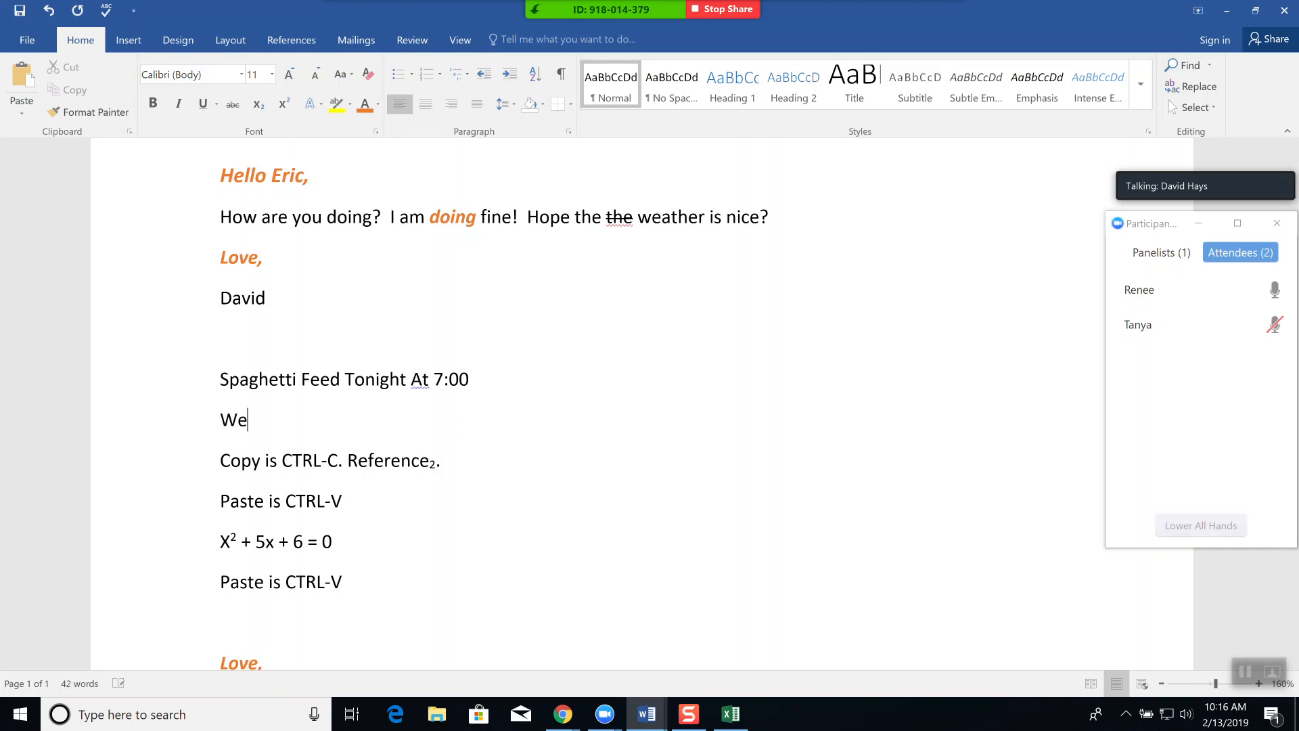
pyautogui.write(' are going to there')
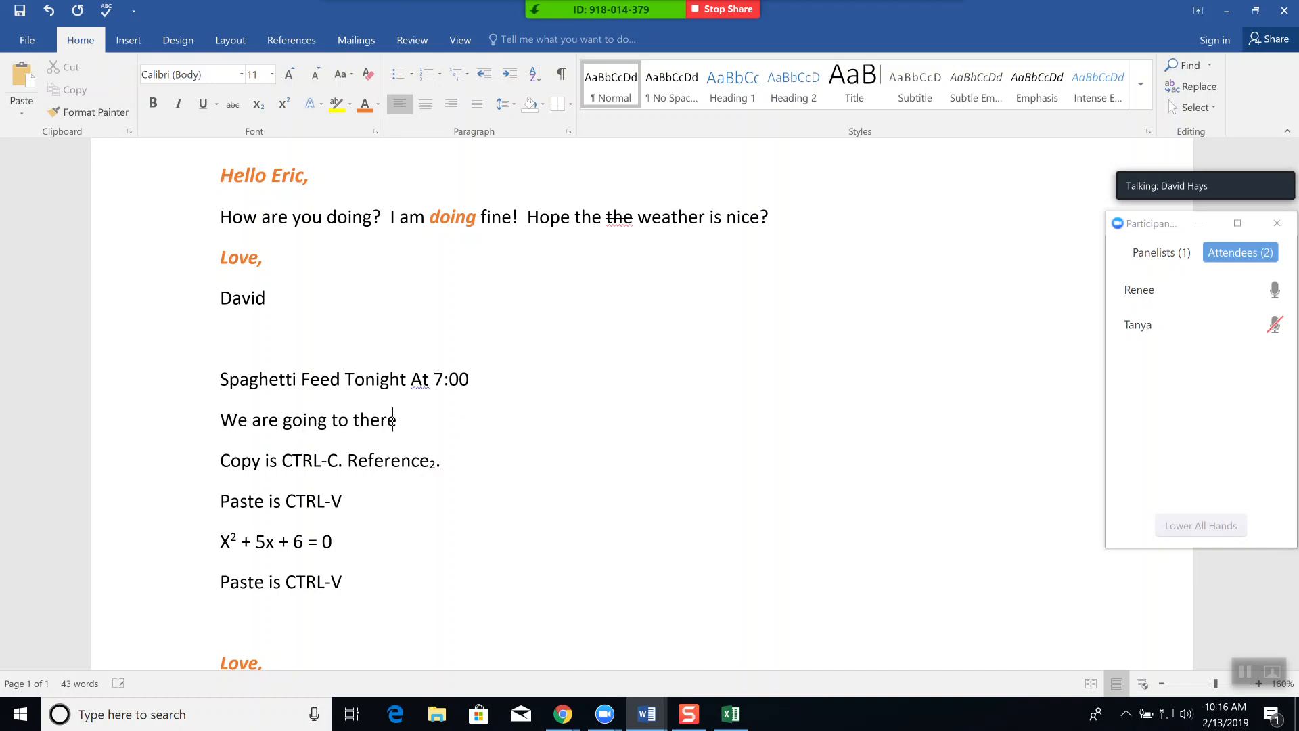
pyautogui.write(' house tonight!')
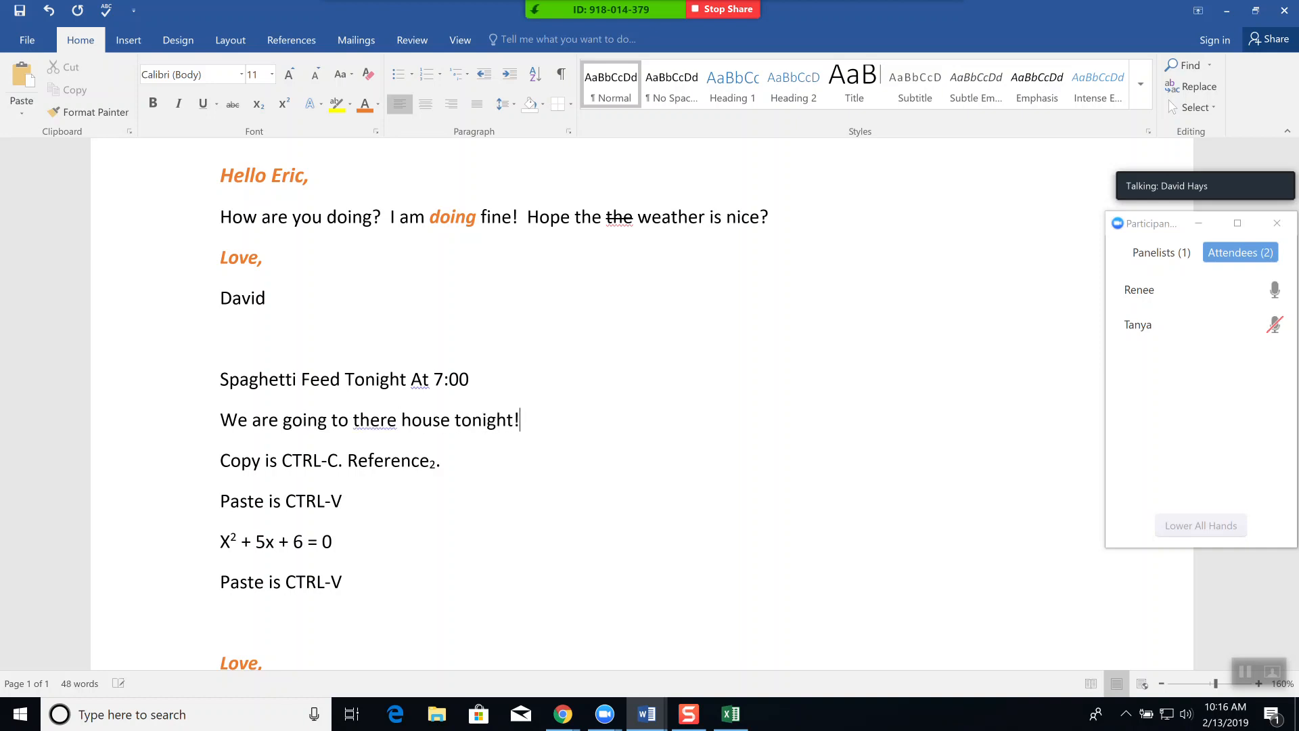
pyautogui.press('Return')
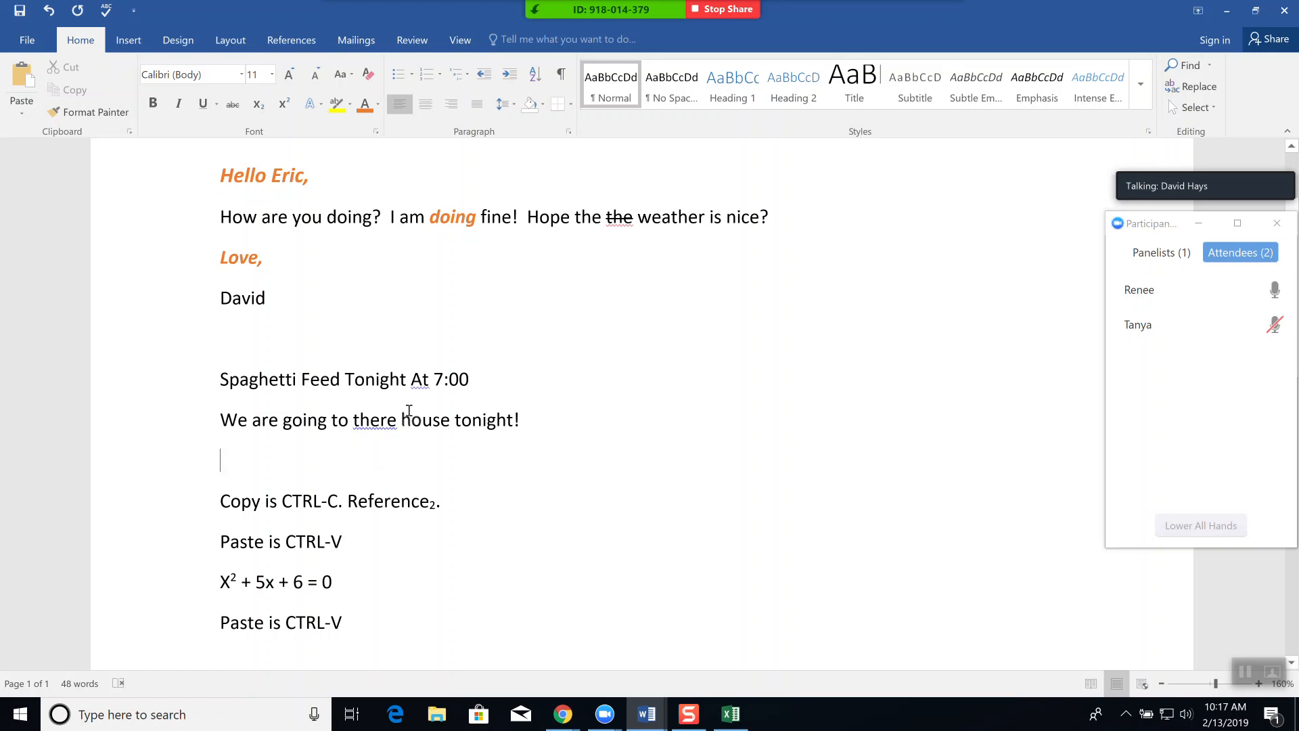
# Accept the suggested corrections "their" for "there" and "at" for "At" in the two new lines
pyautogui.rightClick(376, 423)
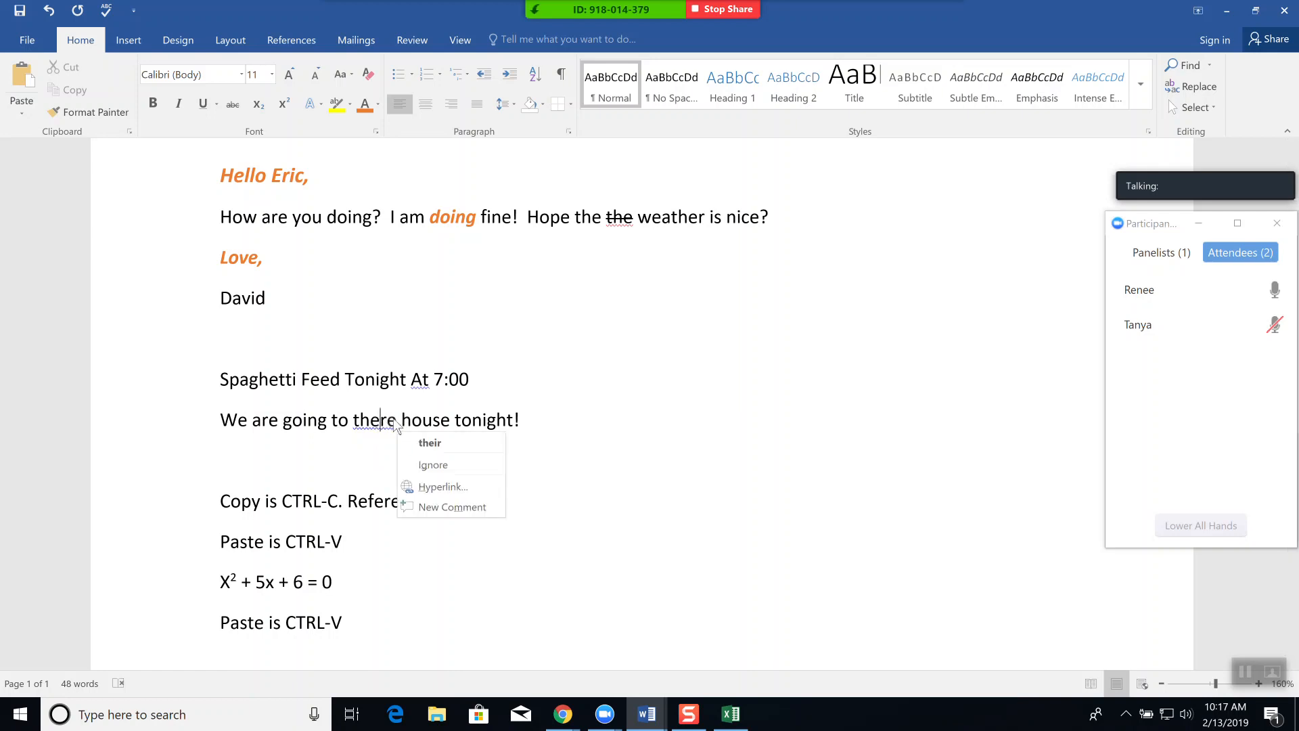
pyautogui.click(432, 444)
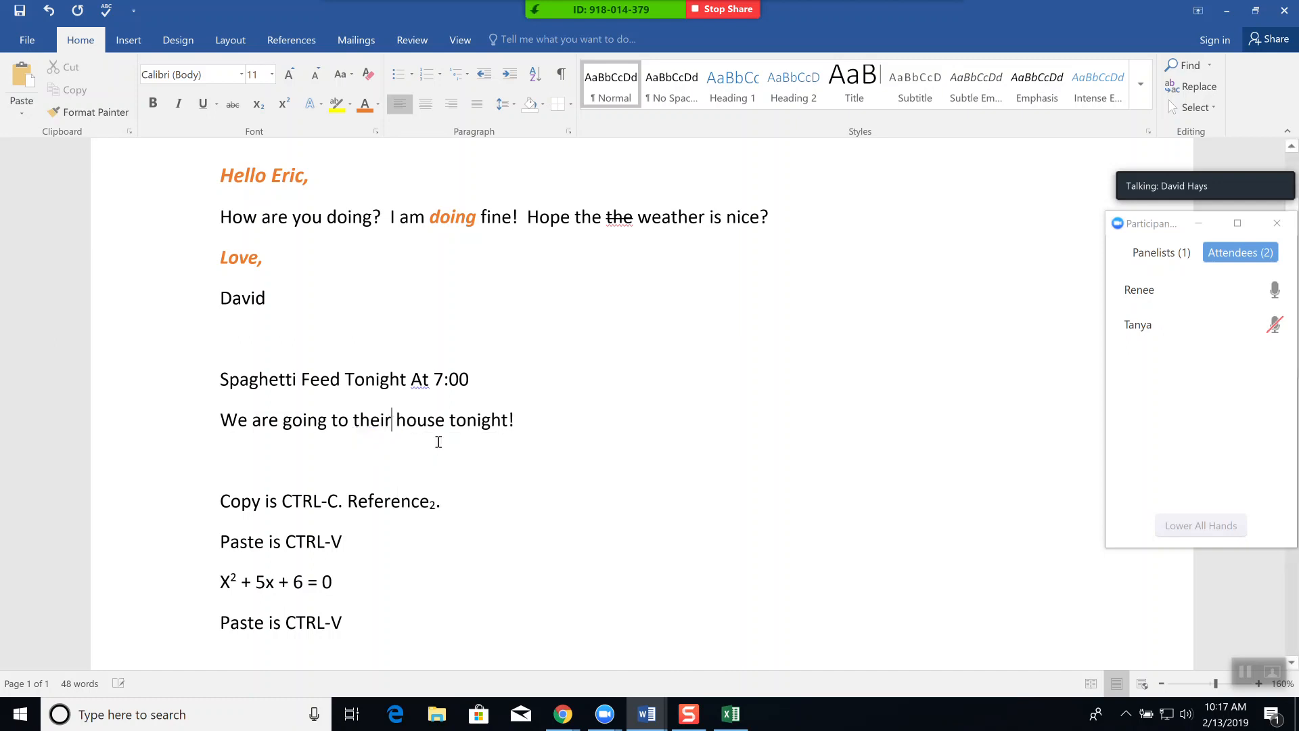
pyautogui.rightClick(423, 384)
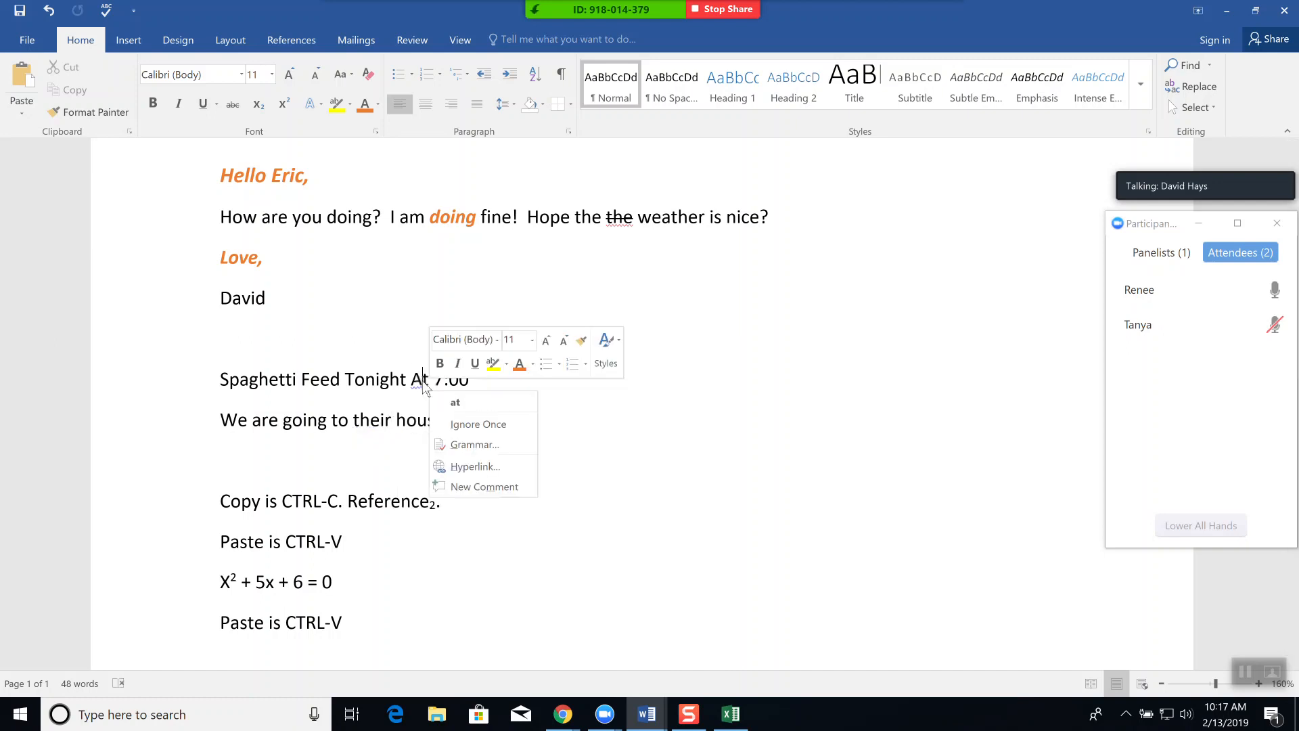
pyautogui.click(457, 404)
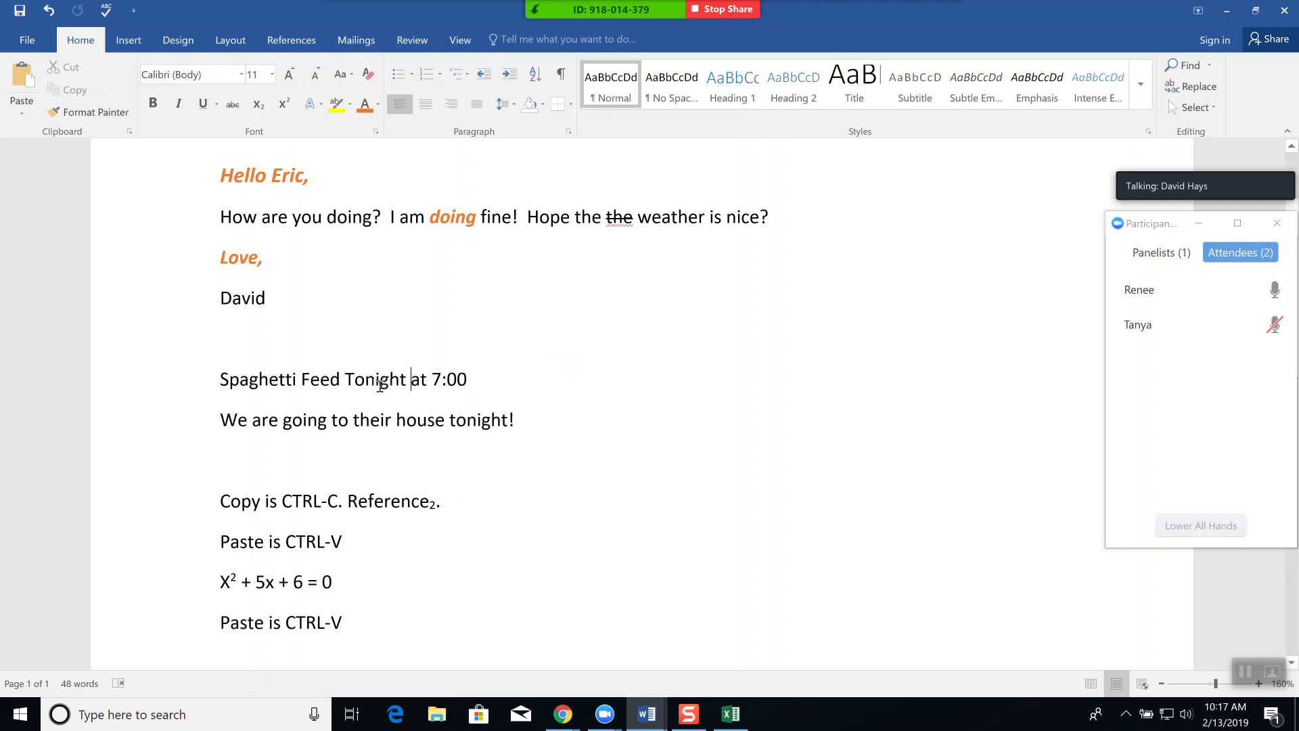
# Delete the repeated, struck-through word "the" from the weather sentence using the proofing suggestion
pyautogui.rightClick(624, 229)
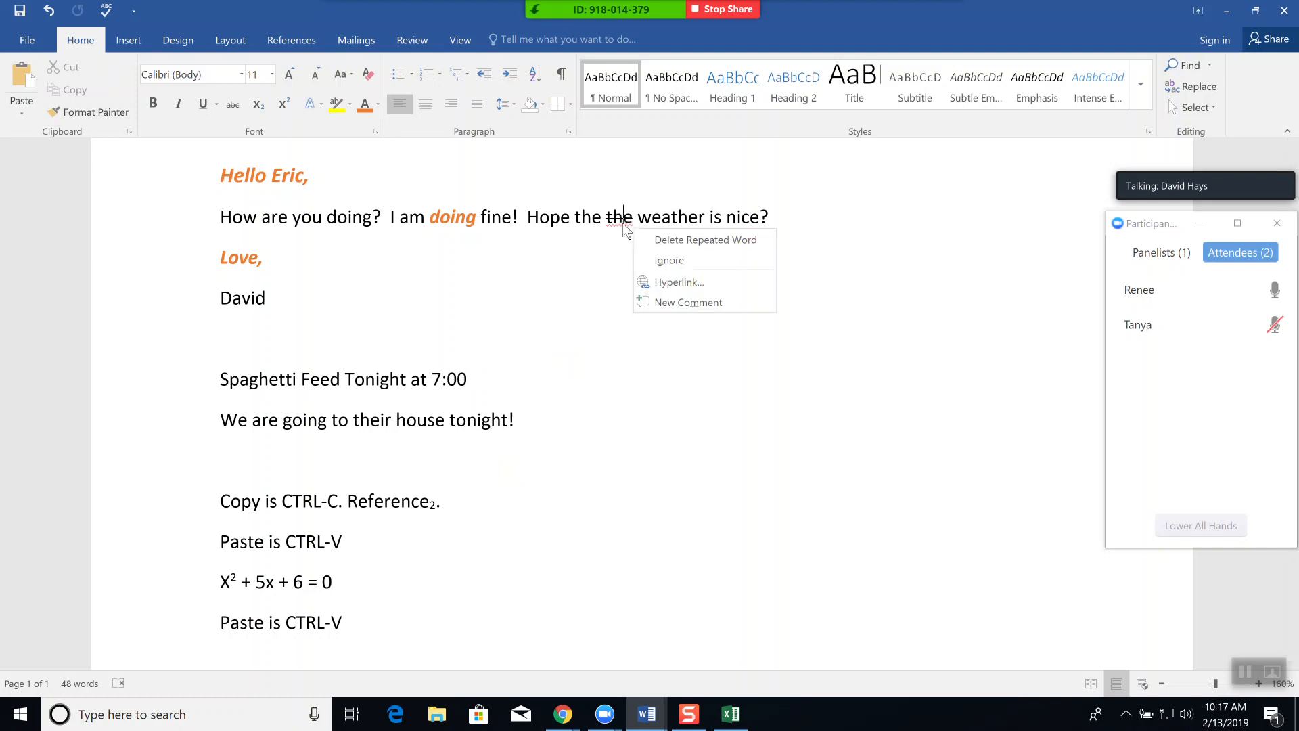
pyautogui.click(675, 241)
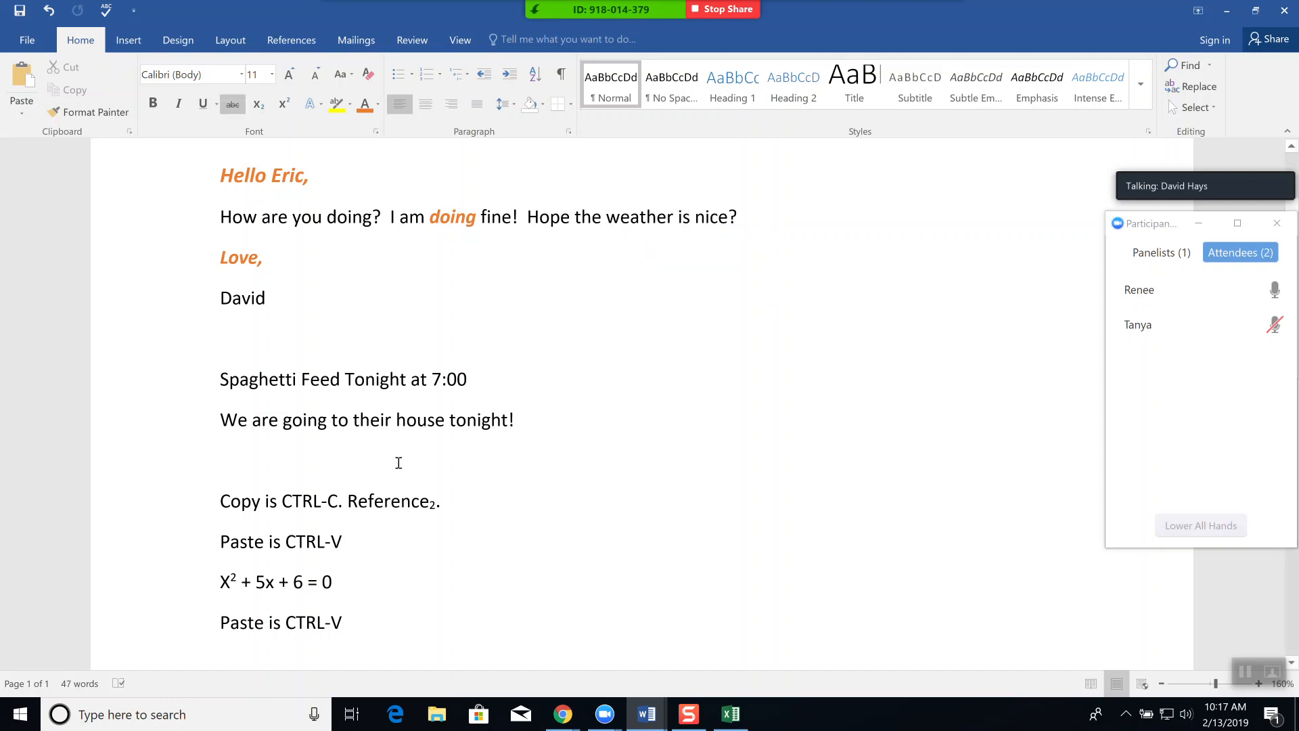
# Add the word "Grammarly" on a new line at the end of the document, followed by an empty paragraph
pyautogui.click(377, 621)
pyautogui.press('Return')
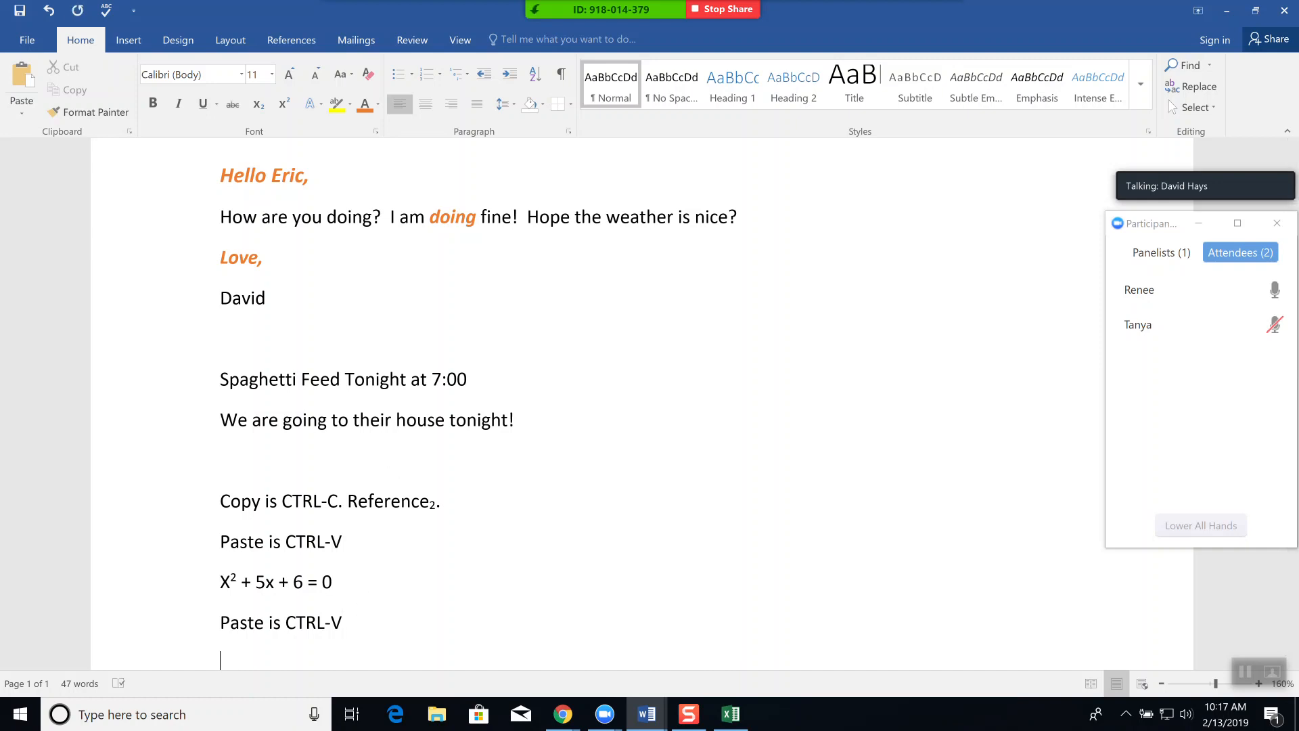
pyautogui.write('Grammarly')
pyautogui.press('Return')
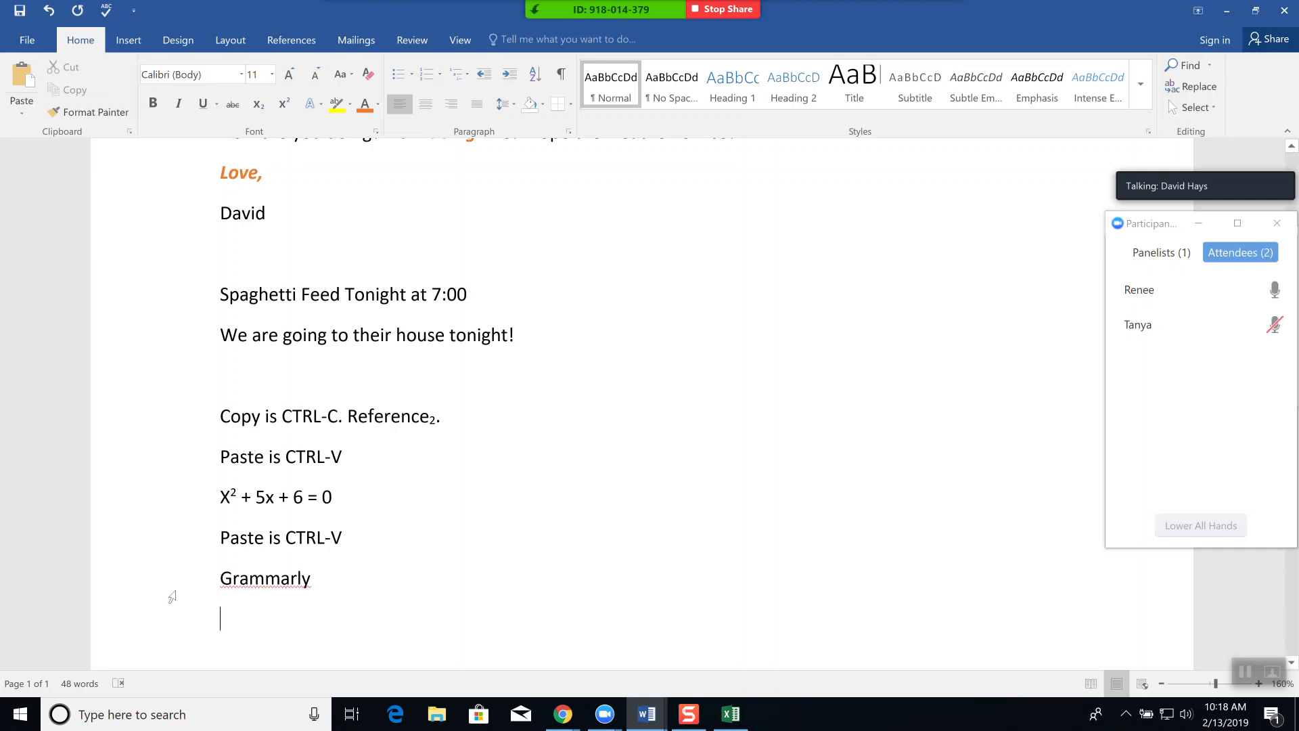
# Look at the spelling suggestions for "Grammarly" and dismiss them without choosing one
pyautogui.rightClick(262, 581)
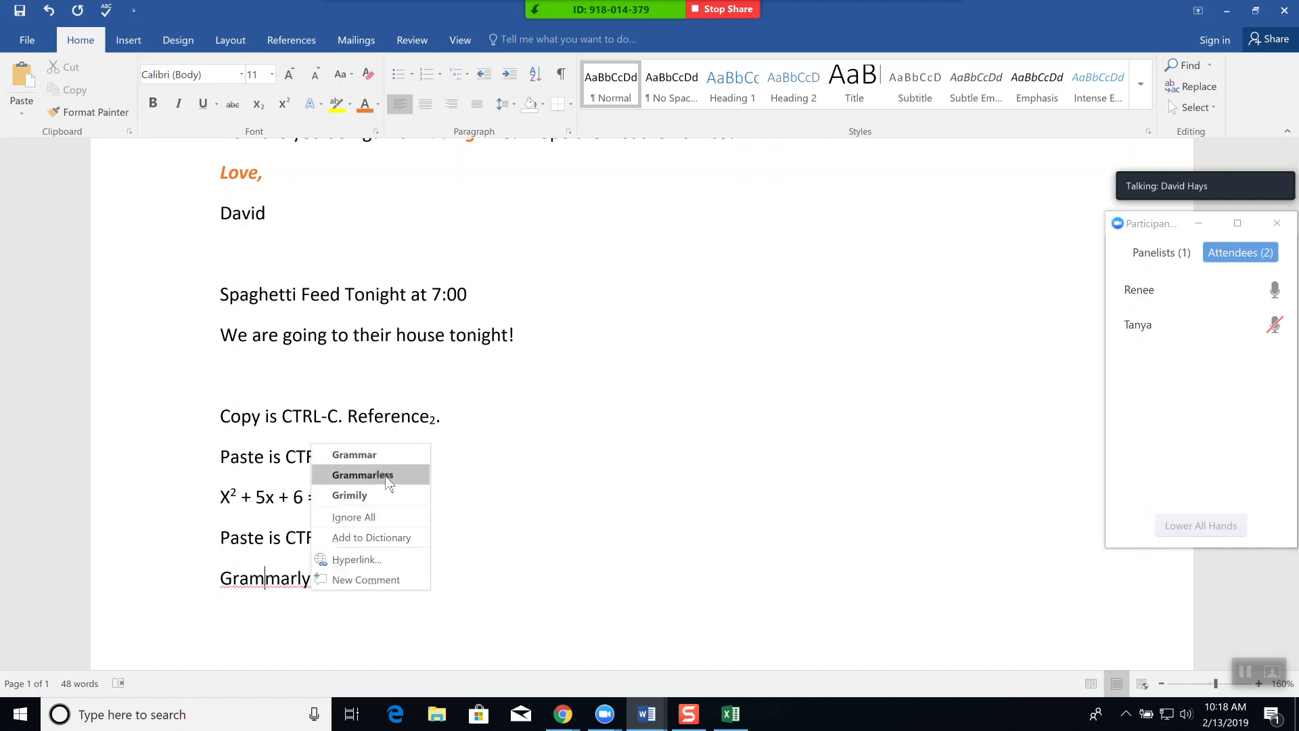
pyautogui.click(459, 576)
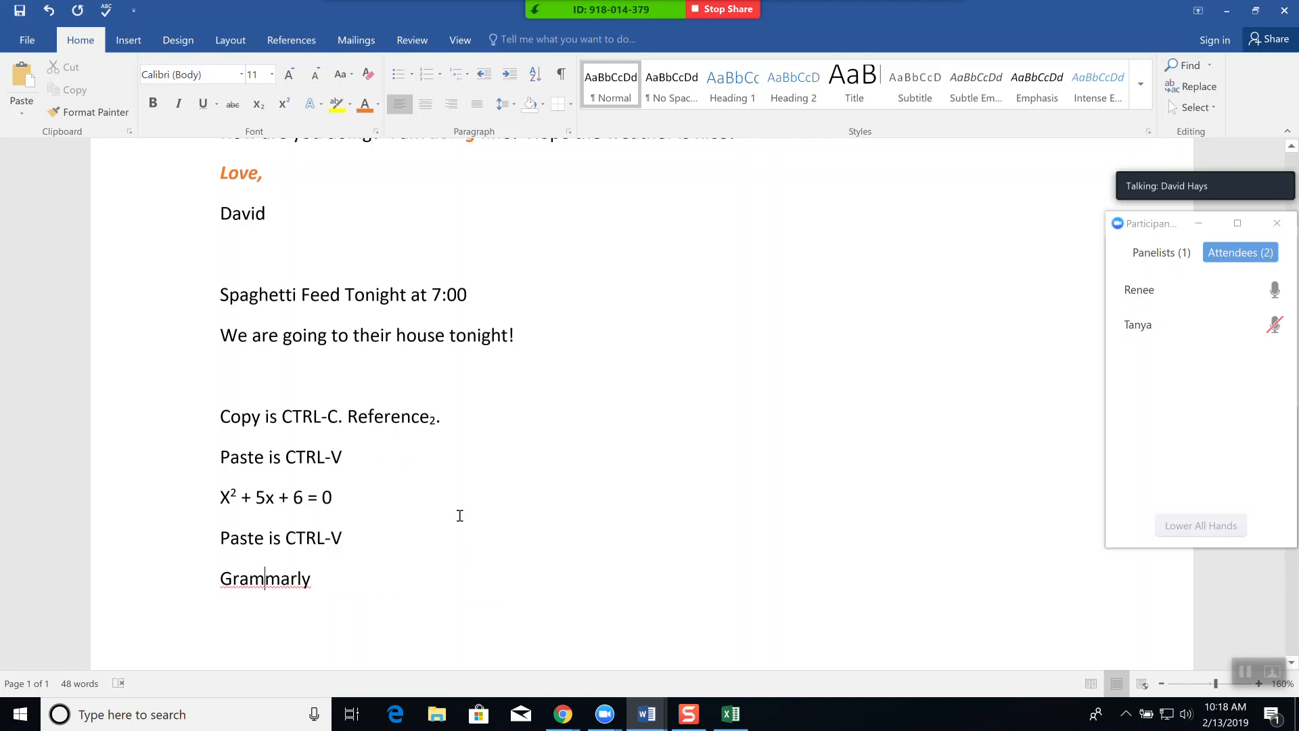
pyautogui.scroll(1, 462, 516)
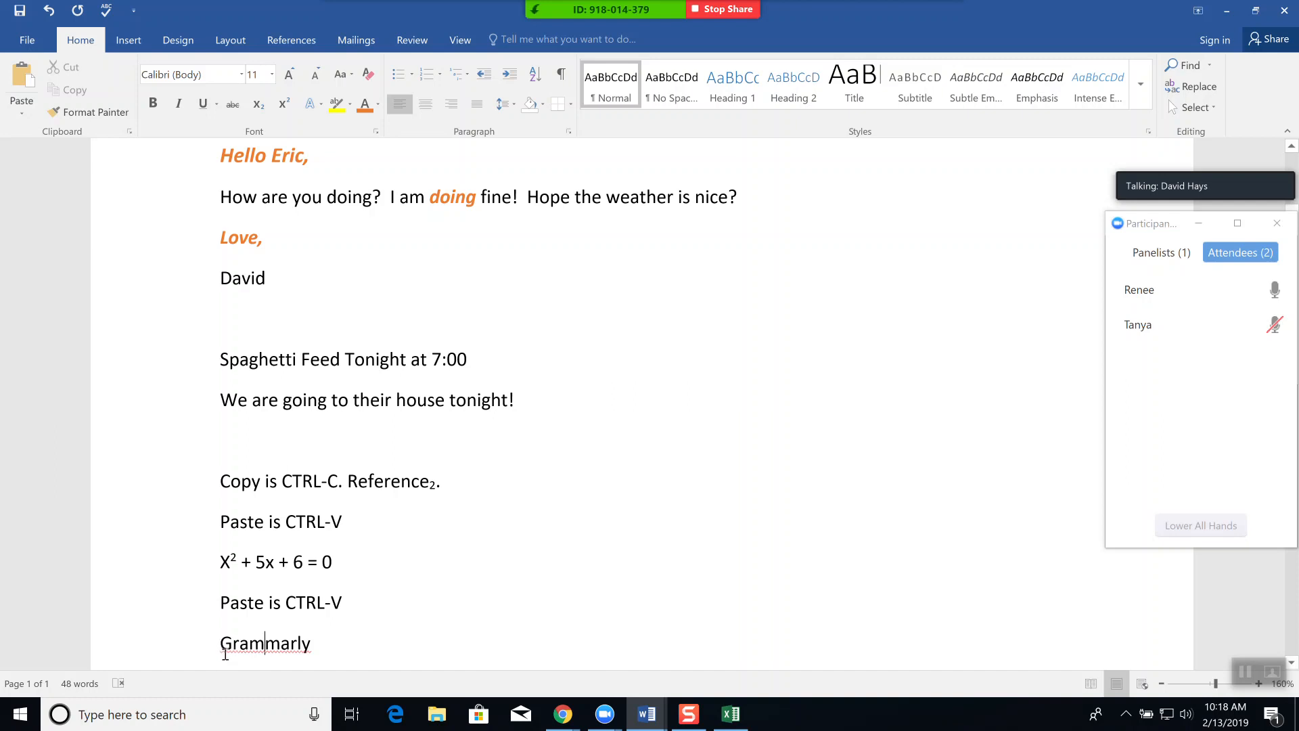
pyautogui.scroll(1, 435, 545)
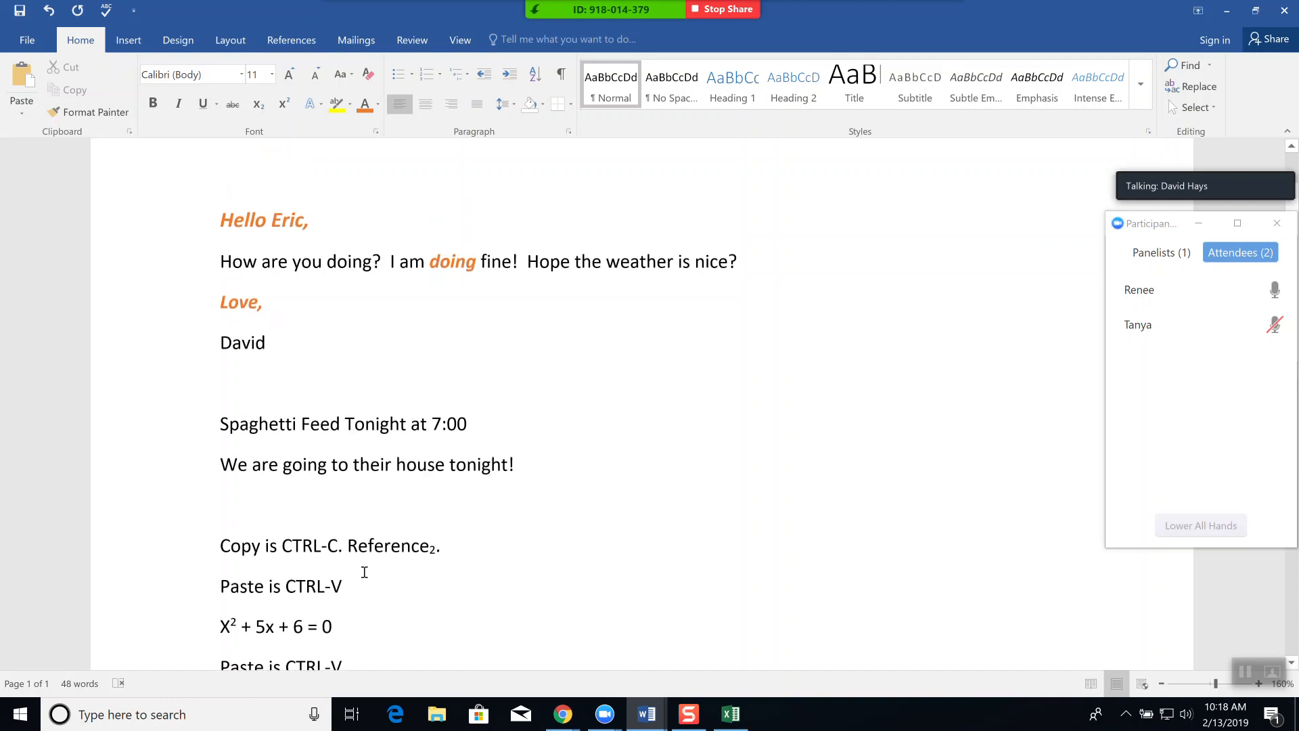
pyautogui.scroll(-2, 368, 586)
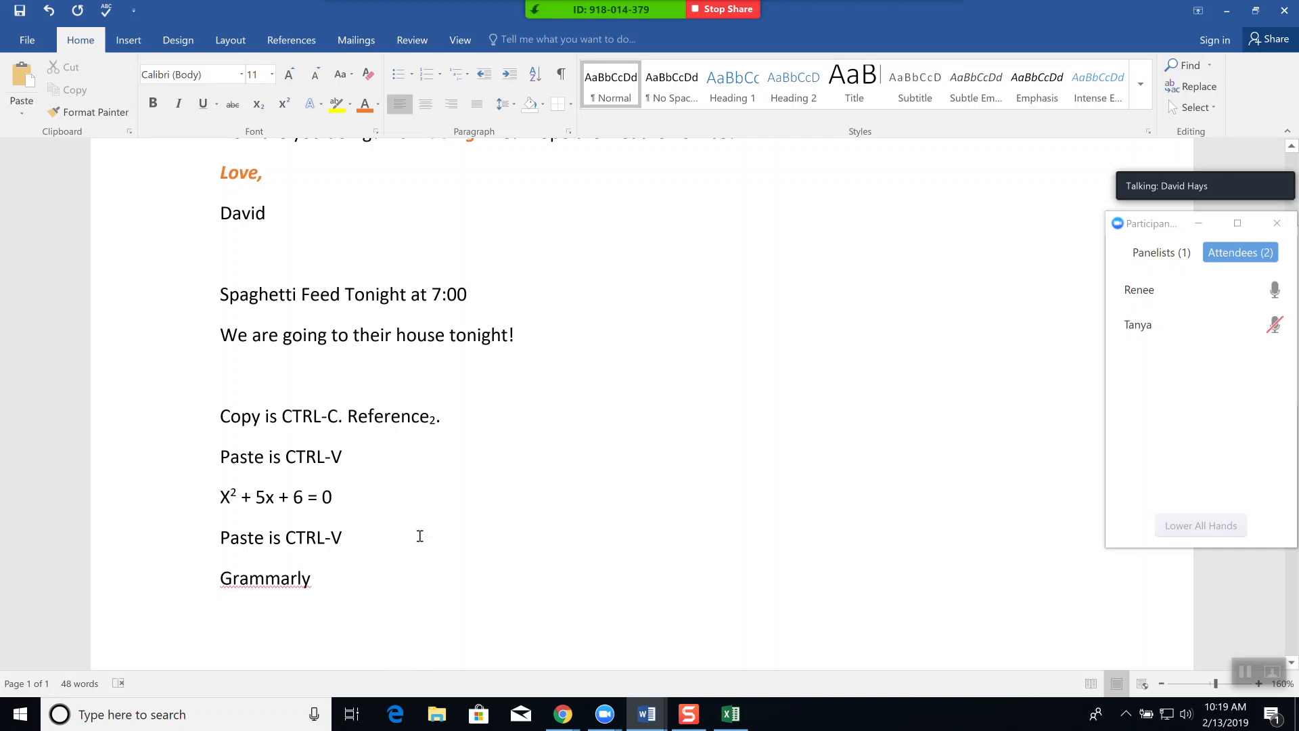
# Review the underline styles and advanced character spacing options in the Font settings, then close them without changes
pyautogui.scroll(3, 421, 534)
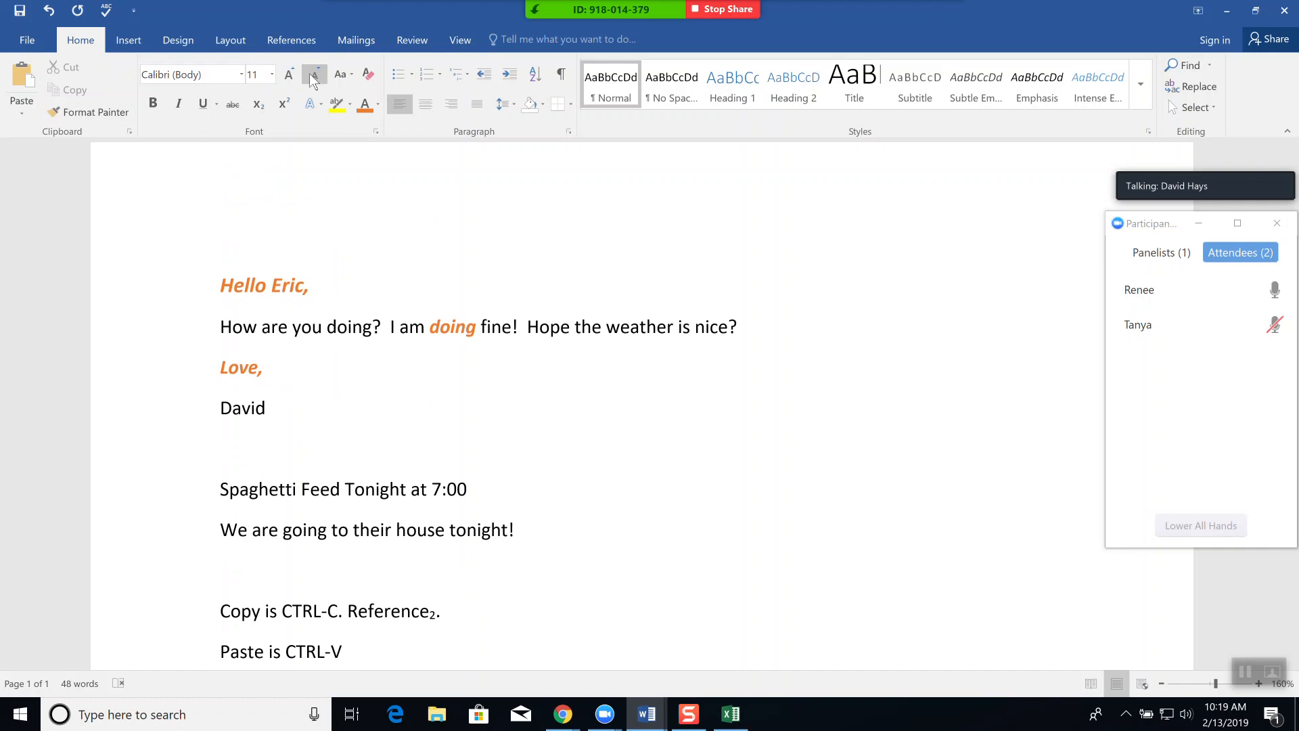
pyautogui.click(375, 132)
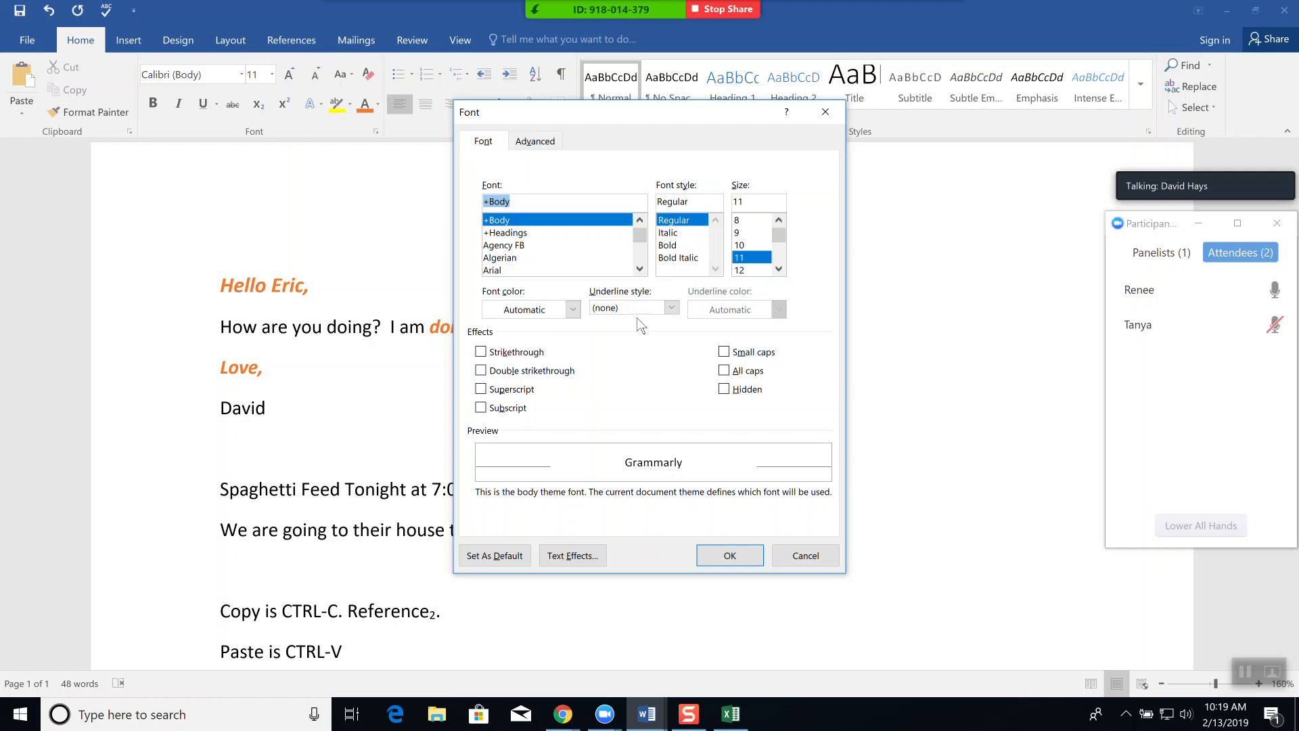
pyautogui.click(672, 308)
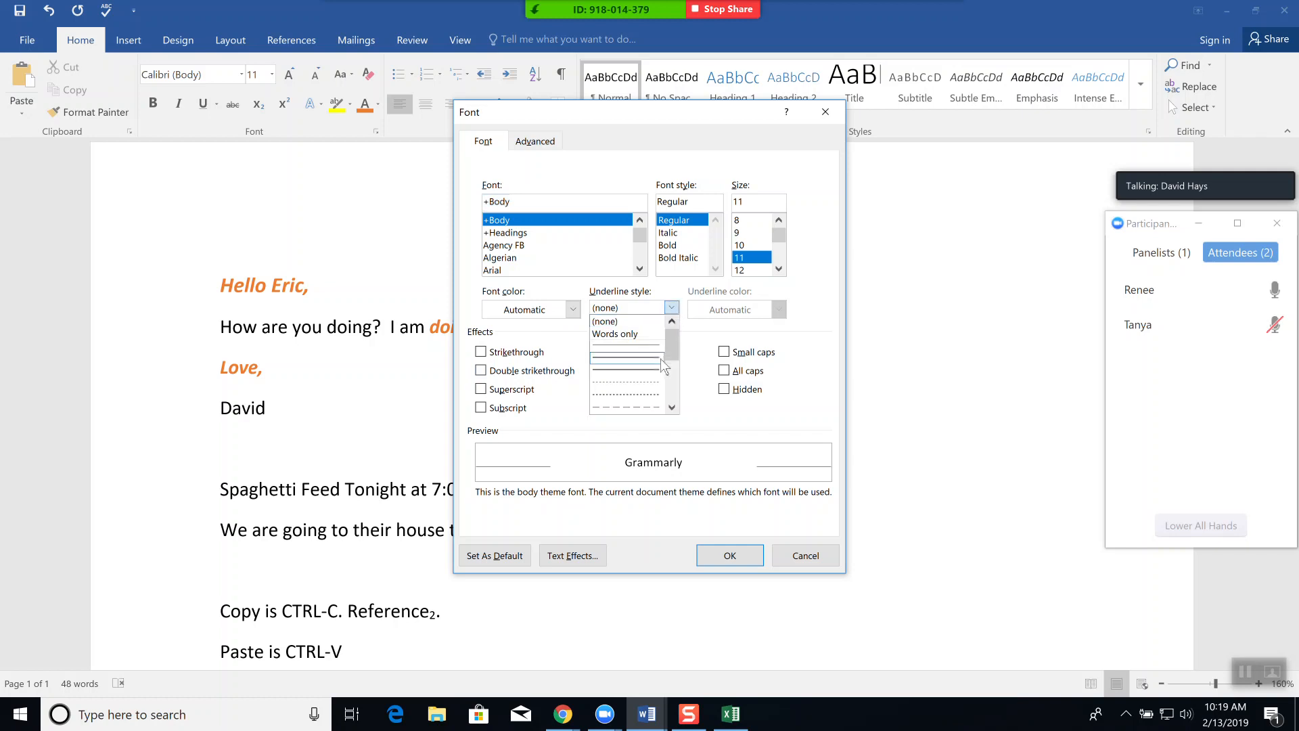
pyautogui.click(673, 394)
pyautogui.click(786, 376)
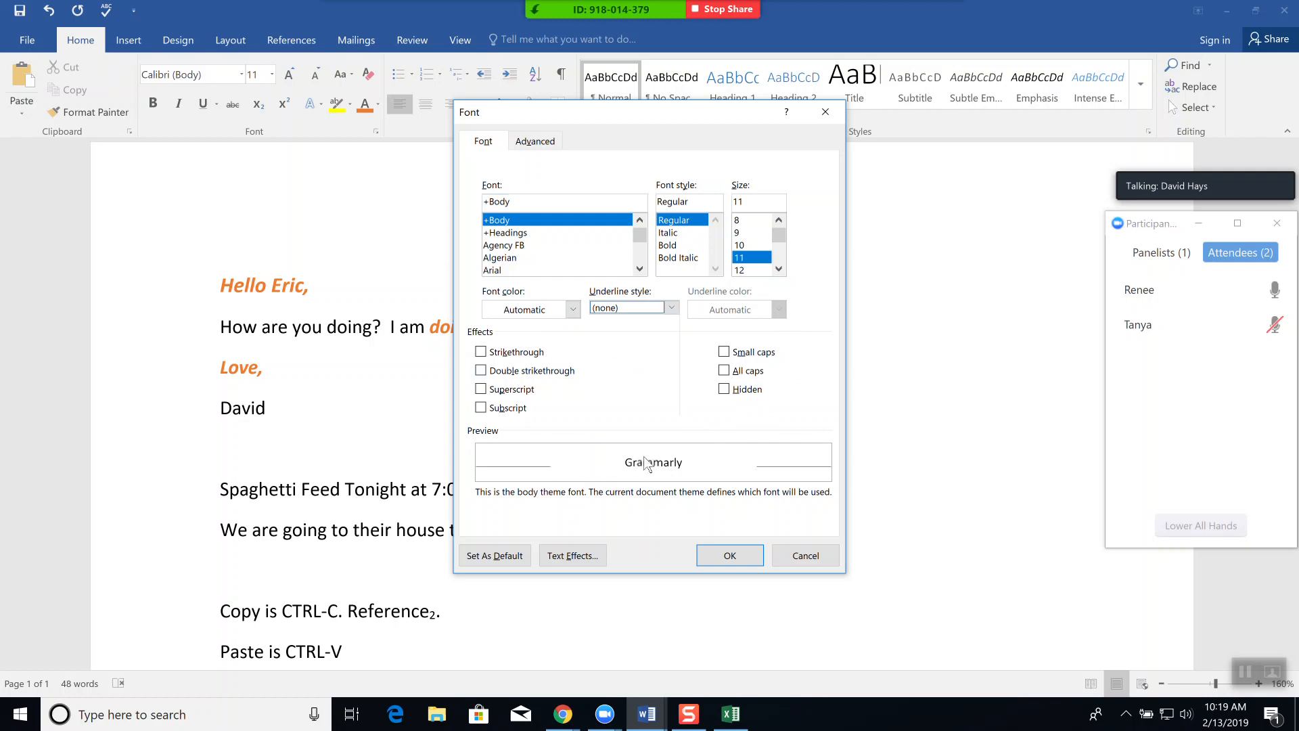
pyautogui.click(534, 144)
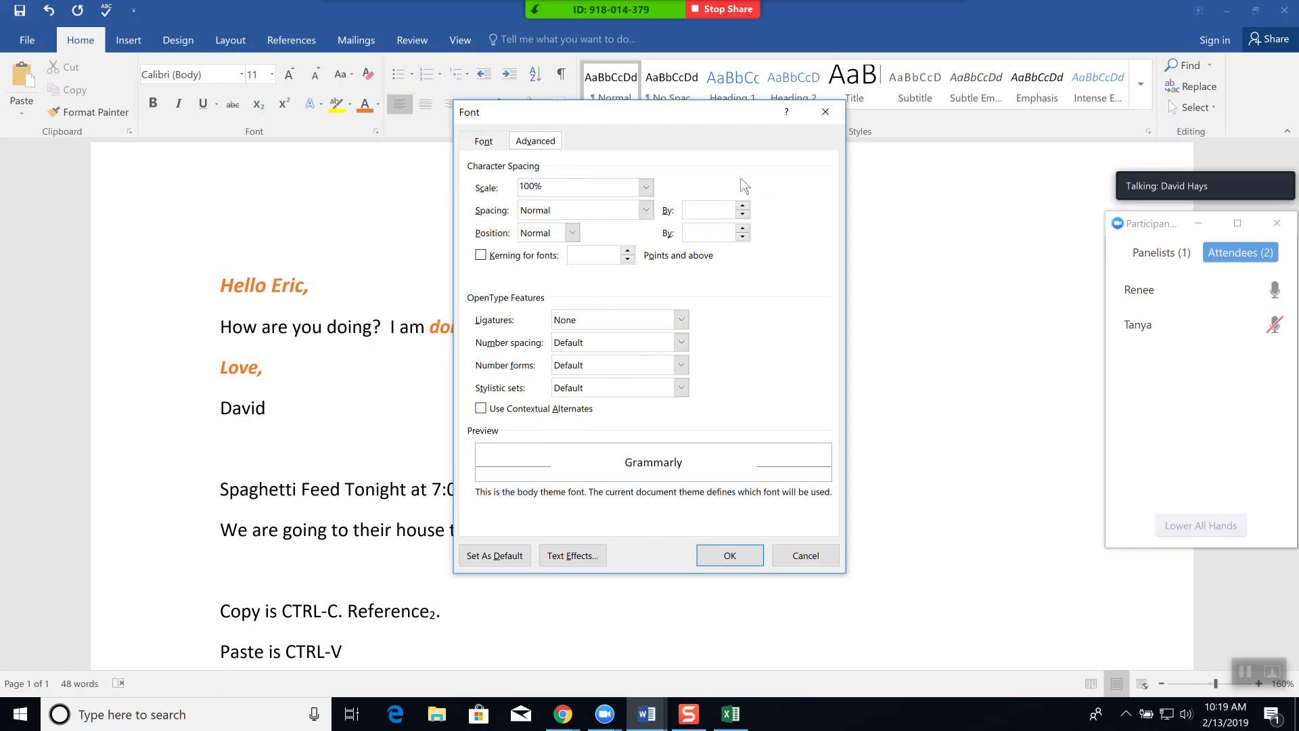
pyautogui.click(825, 118)
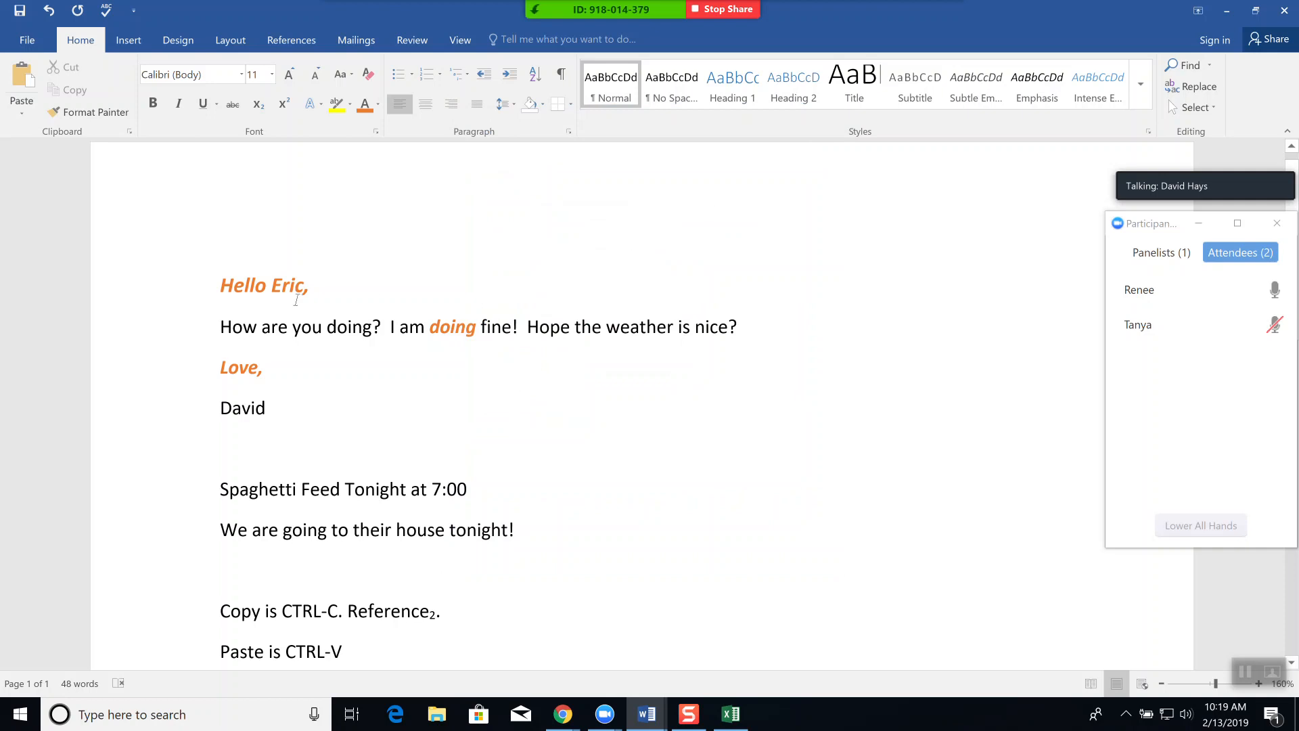
# Select "How are you doing?" in the letter and try its character scale at 200% and 50% before setting it to 100%
pyautogui.moveTo(221, 327); pyautogui.dragTo(390, 328)
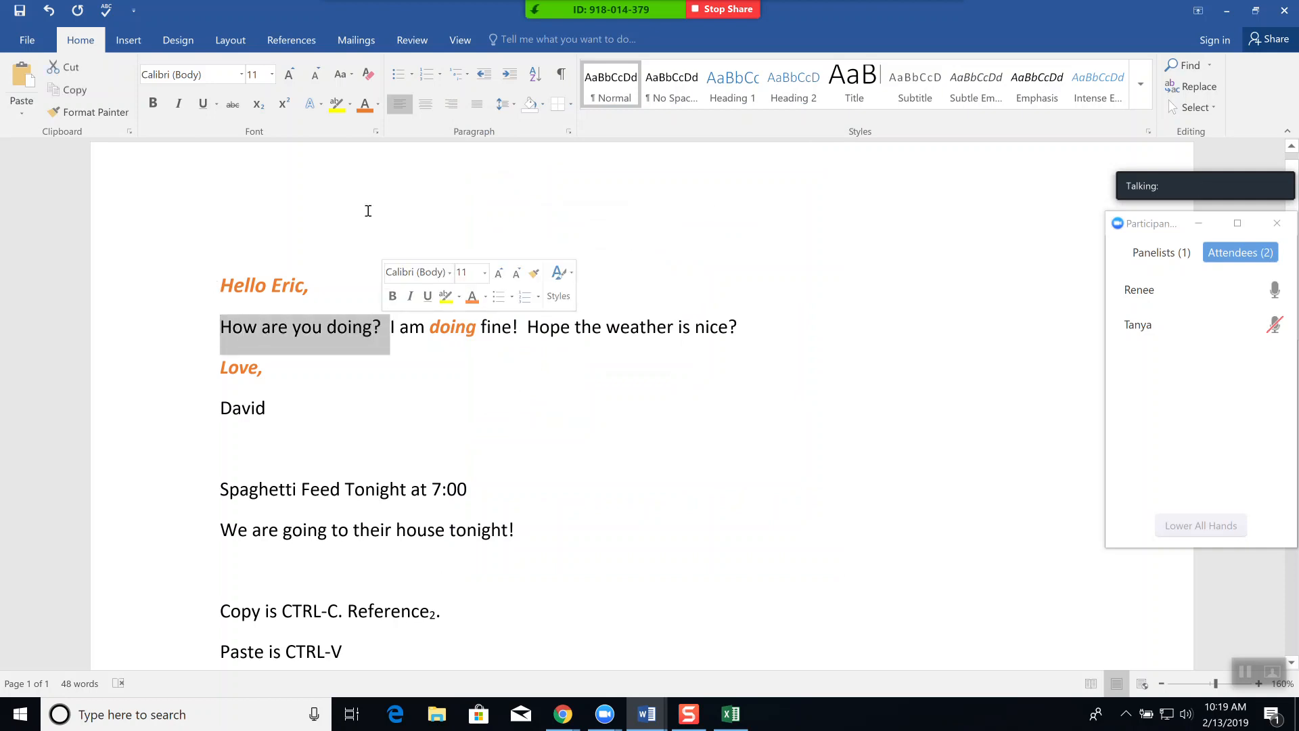
pyautogui.click(376, 132)
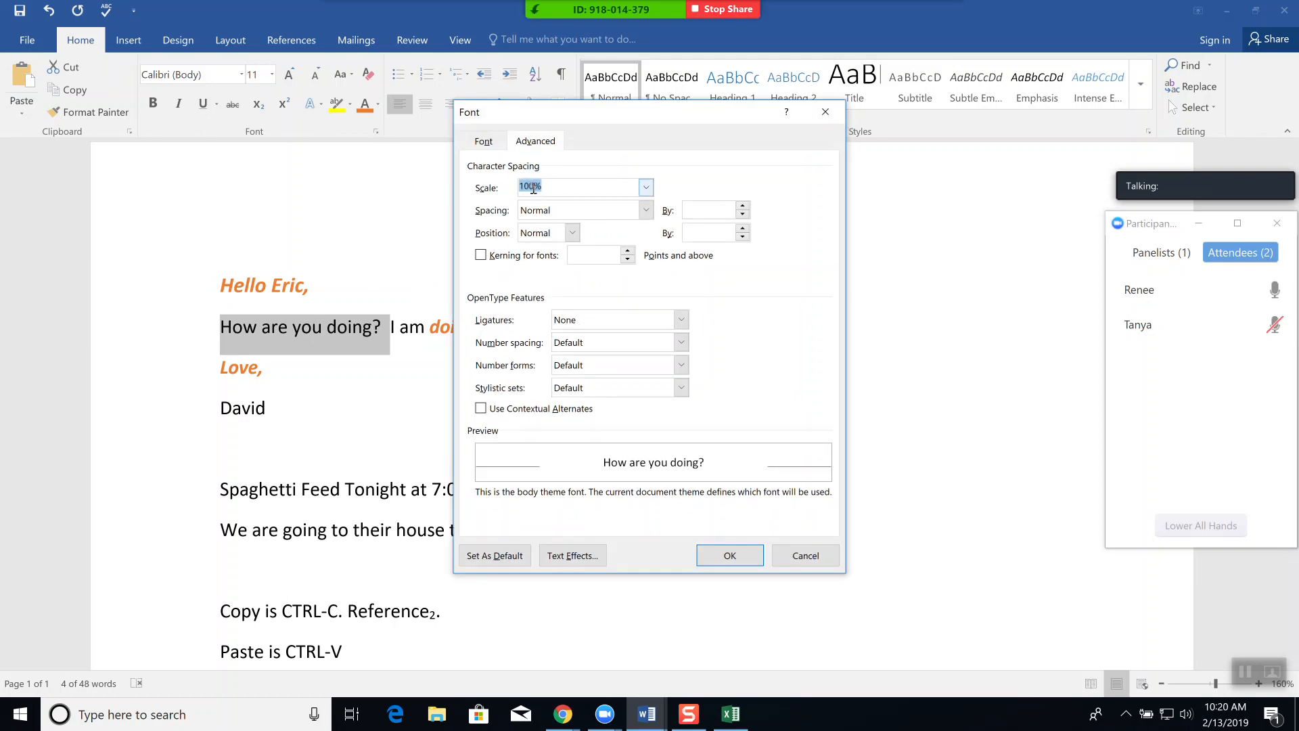
pyautogui.click(646, 188)
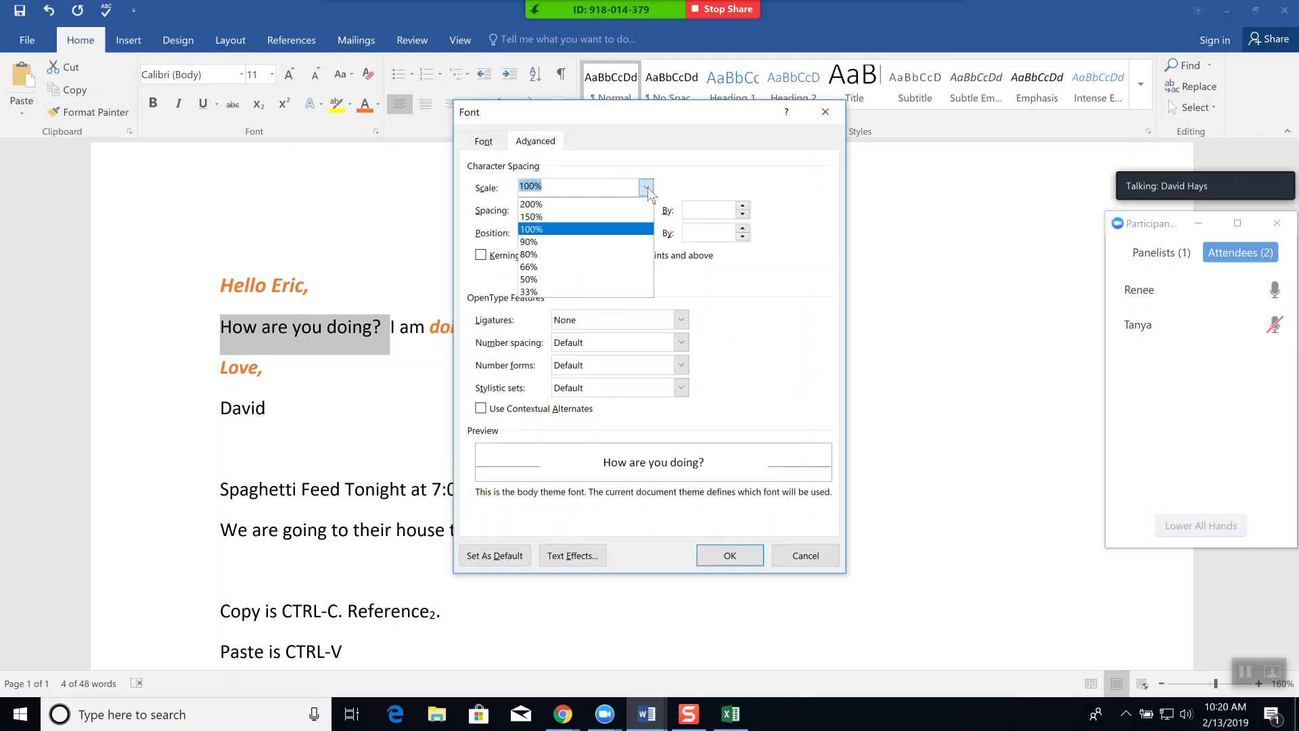
pyautogui.click(580, 203)
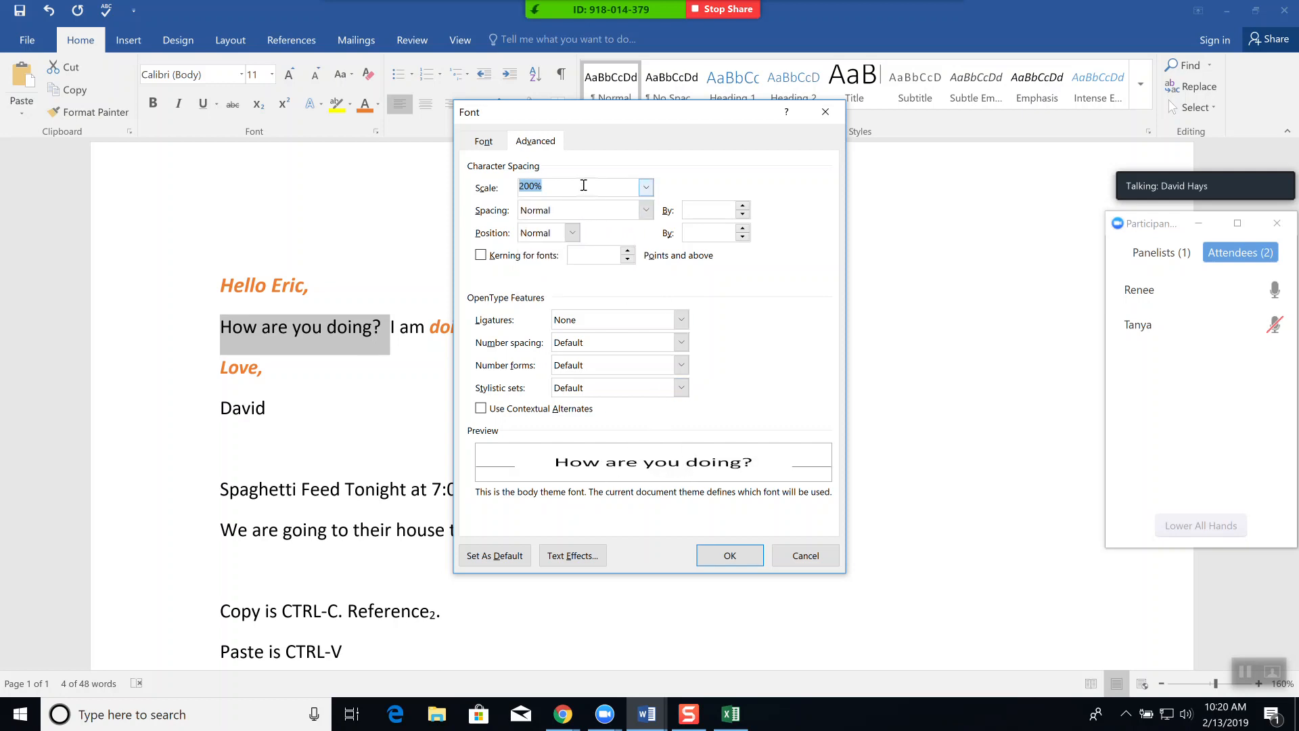
pyautogui.click(646, 190)
pyautogui.click(548, 279)
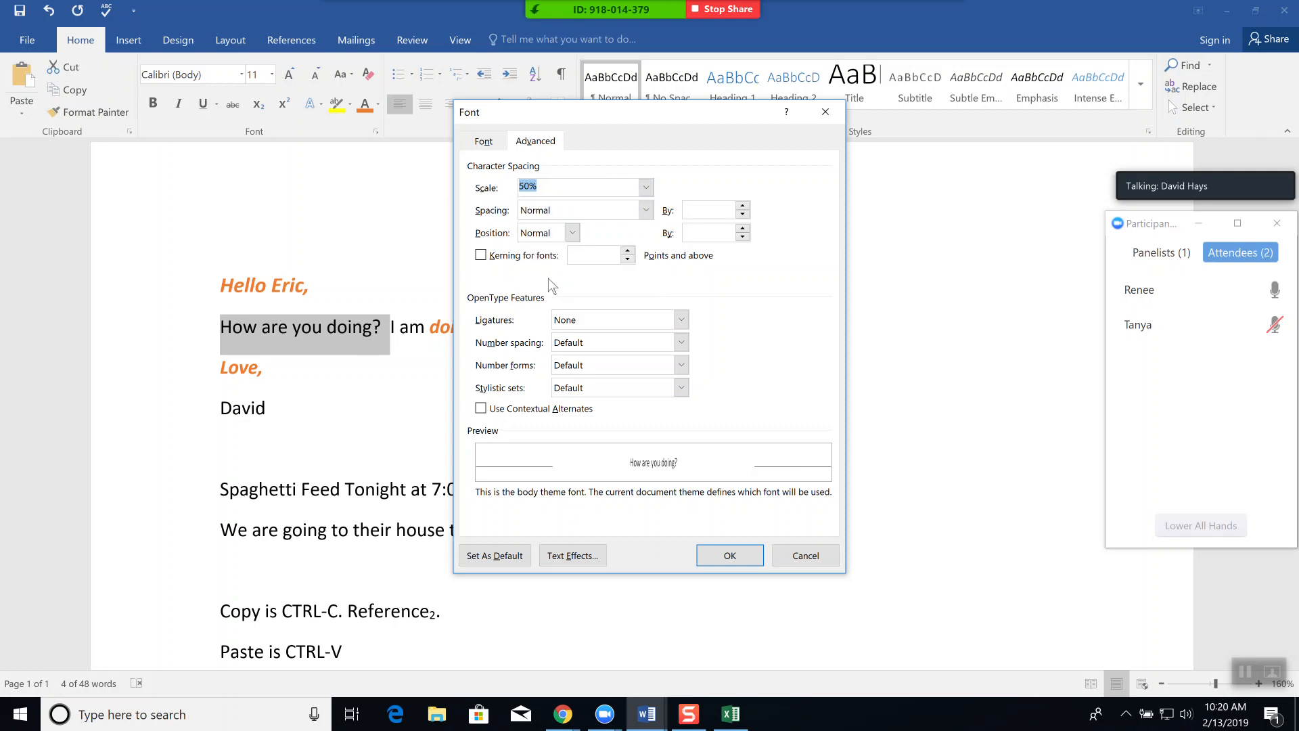
pyautogui.click(646, 189)
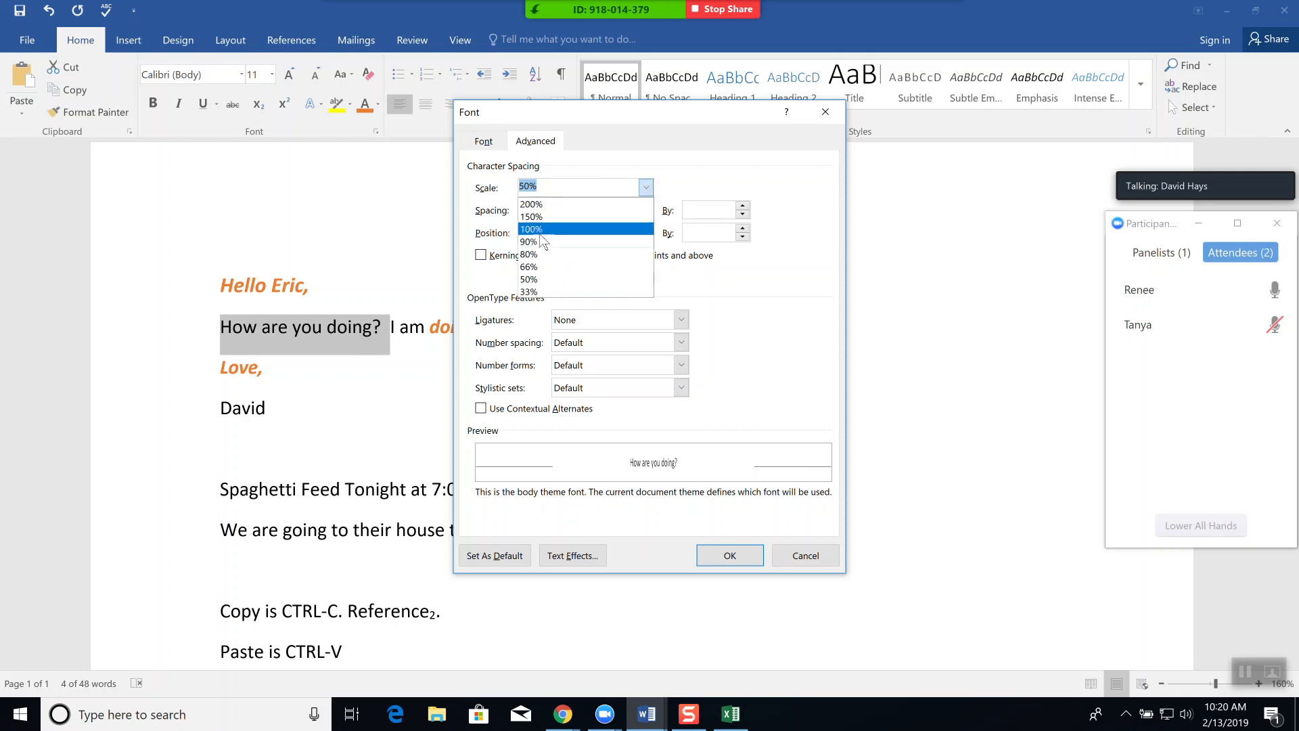
pyautogui.click(608, 230)
# Expand the character spacing of "How are you doing?" by 1 pt and raise its position by 14 pt
pyautogui.click(616, 210)
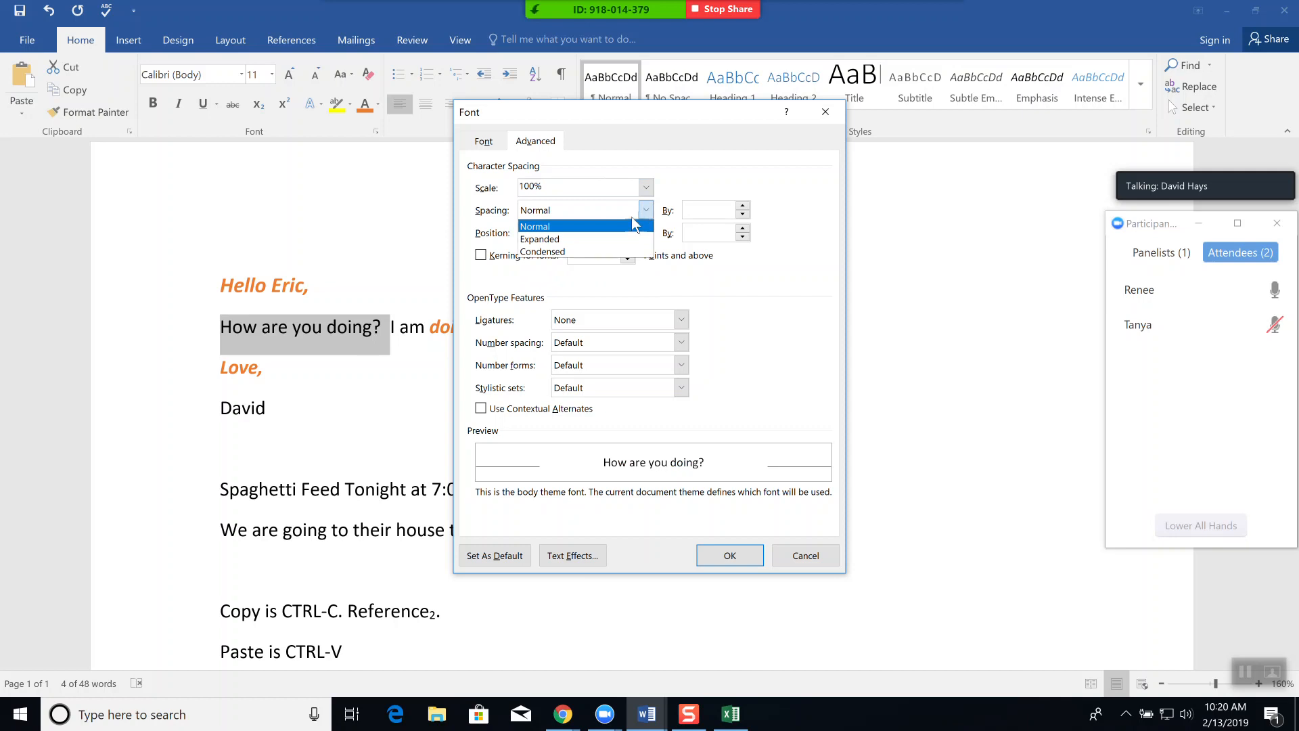
pyautogui.click(563, 237)
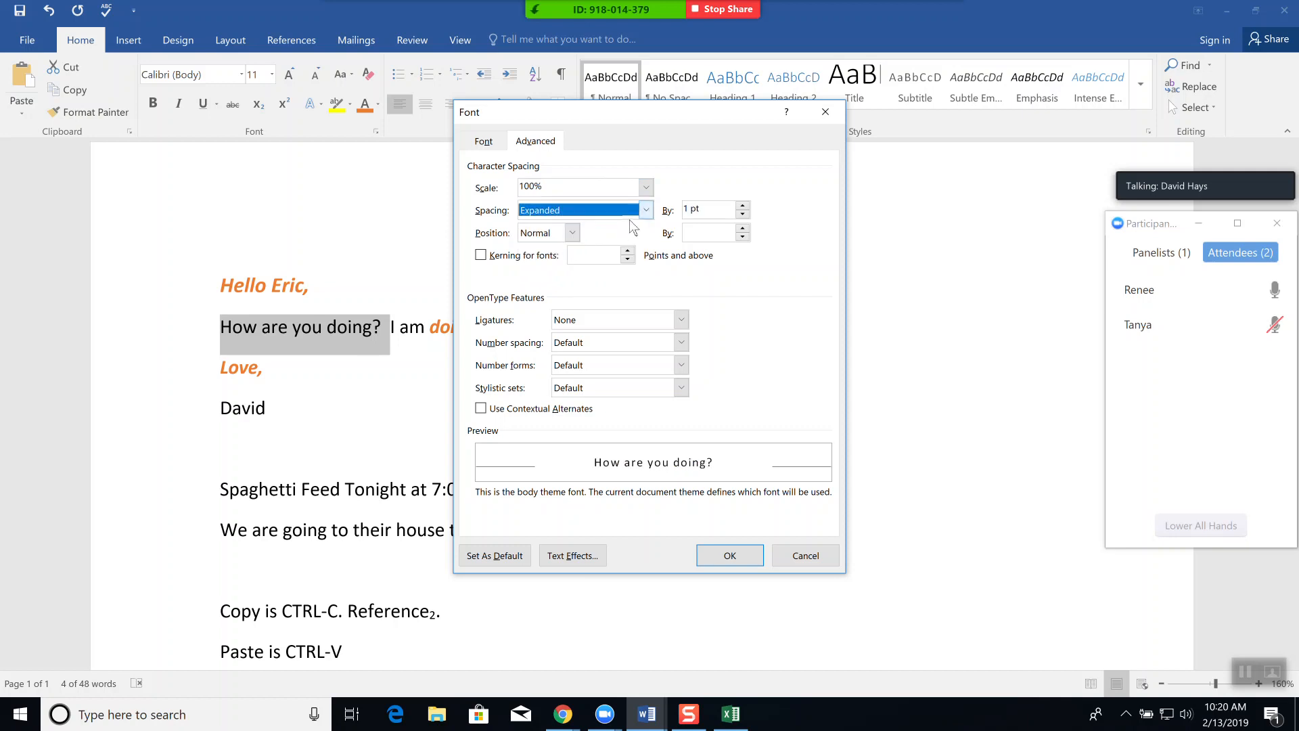
pyautogui.click(569, 234)
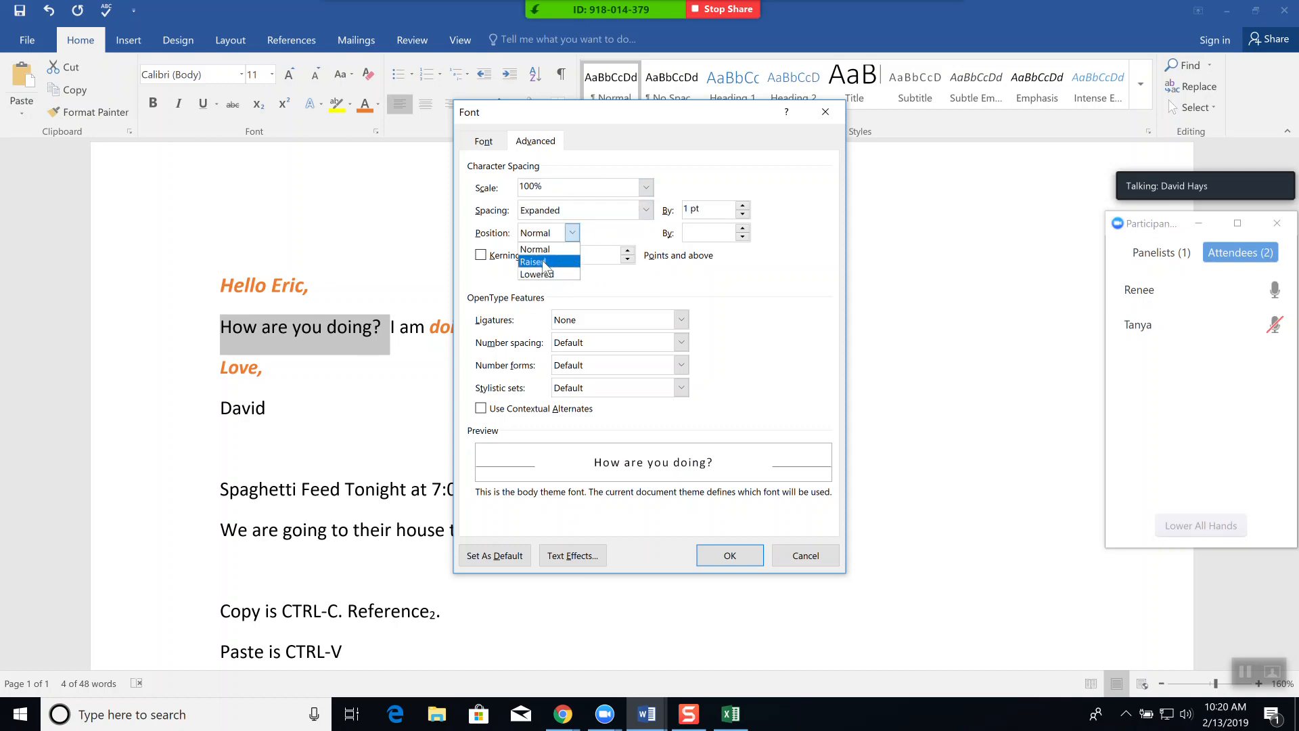
pyautogui.click(542, 258)
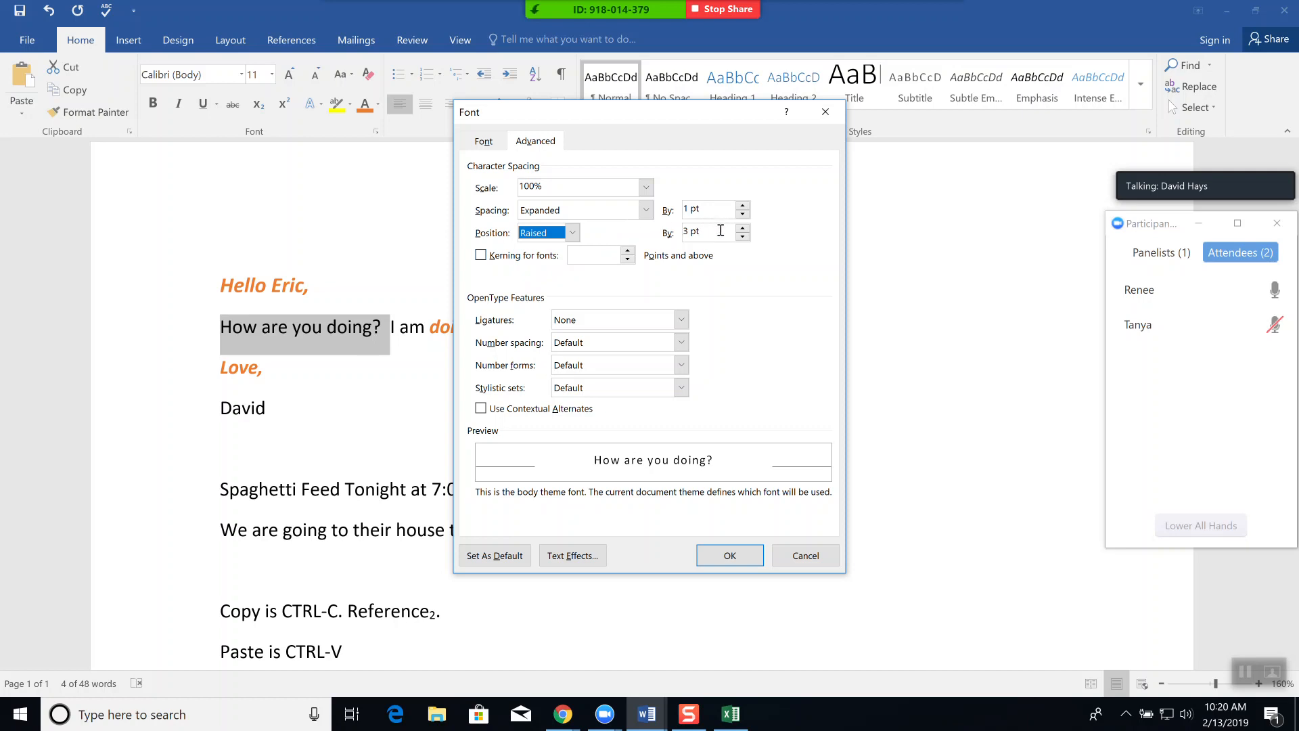
pyautogui.click(742, 228)
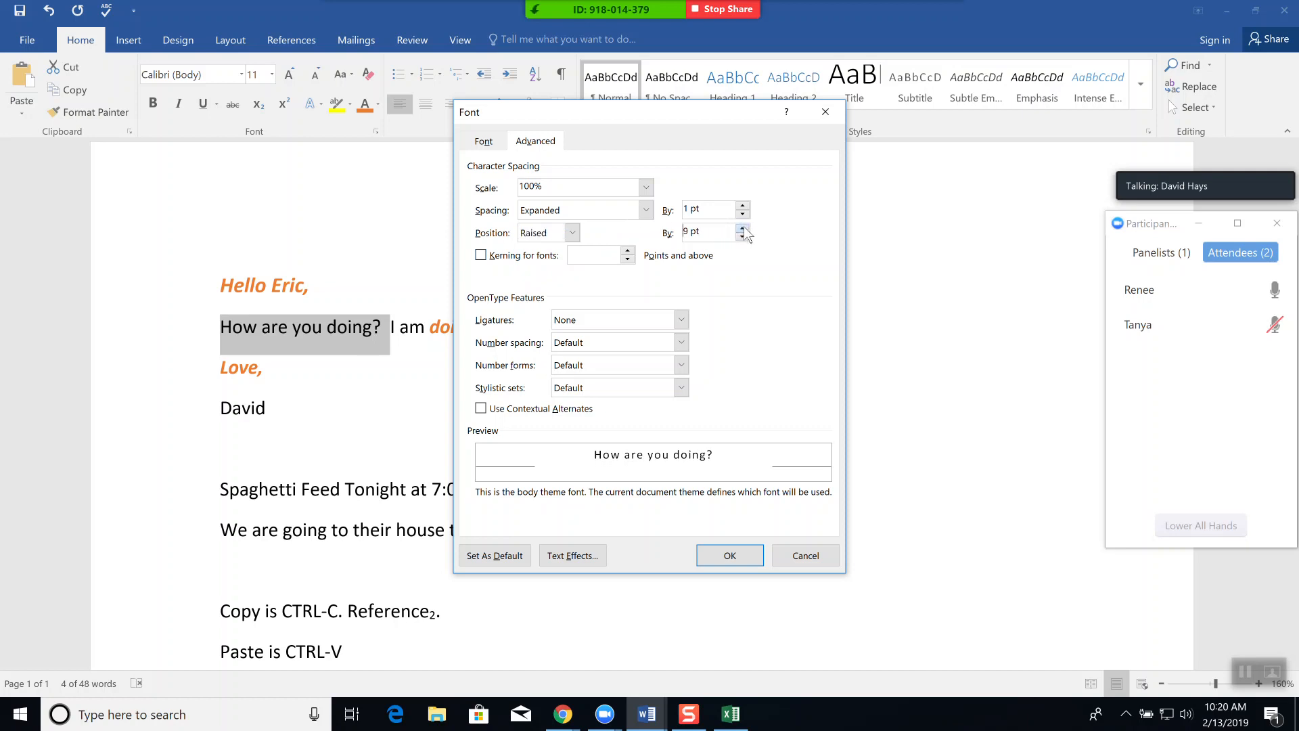
pyautogui.click(733, 559)
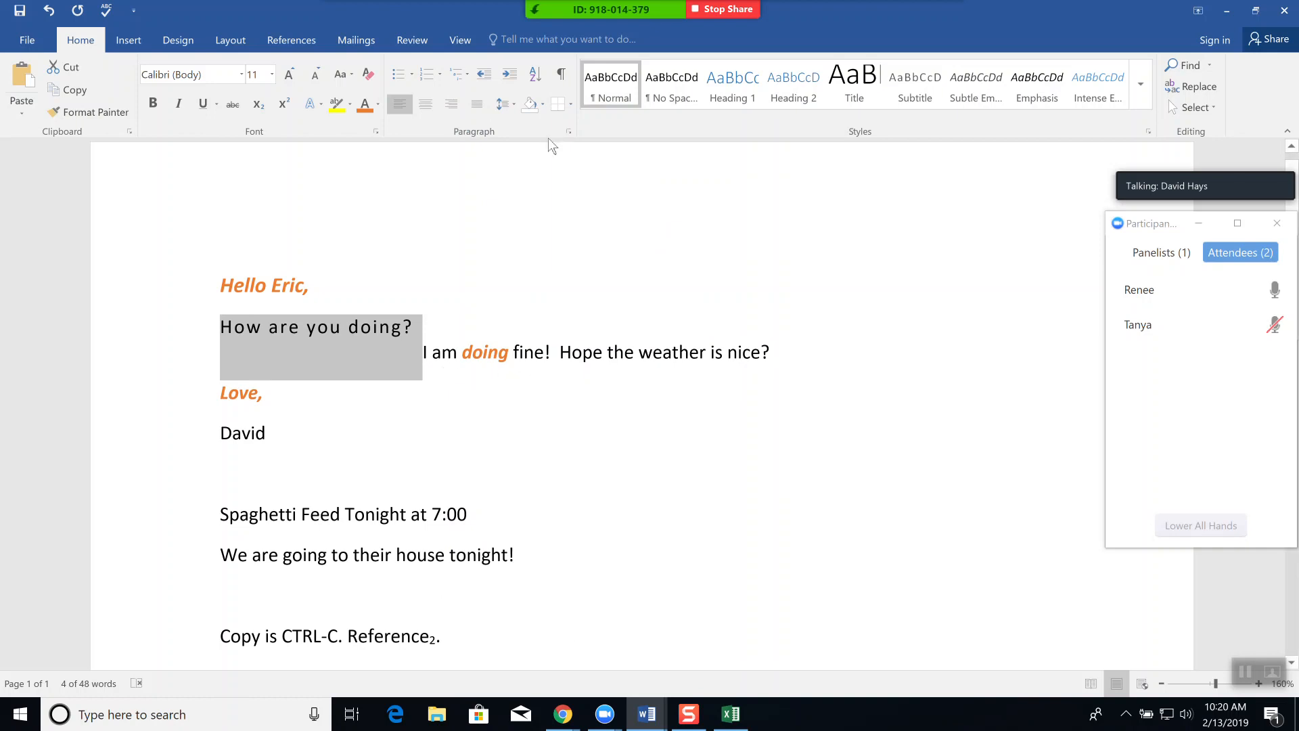
# Turn on kerning for fonts of 36 points and above for "How are you doing?"
pyautogui.click(377, 133)
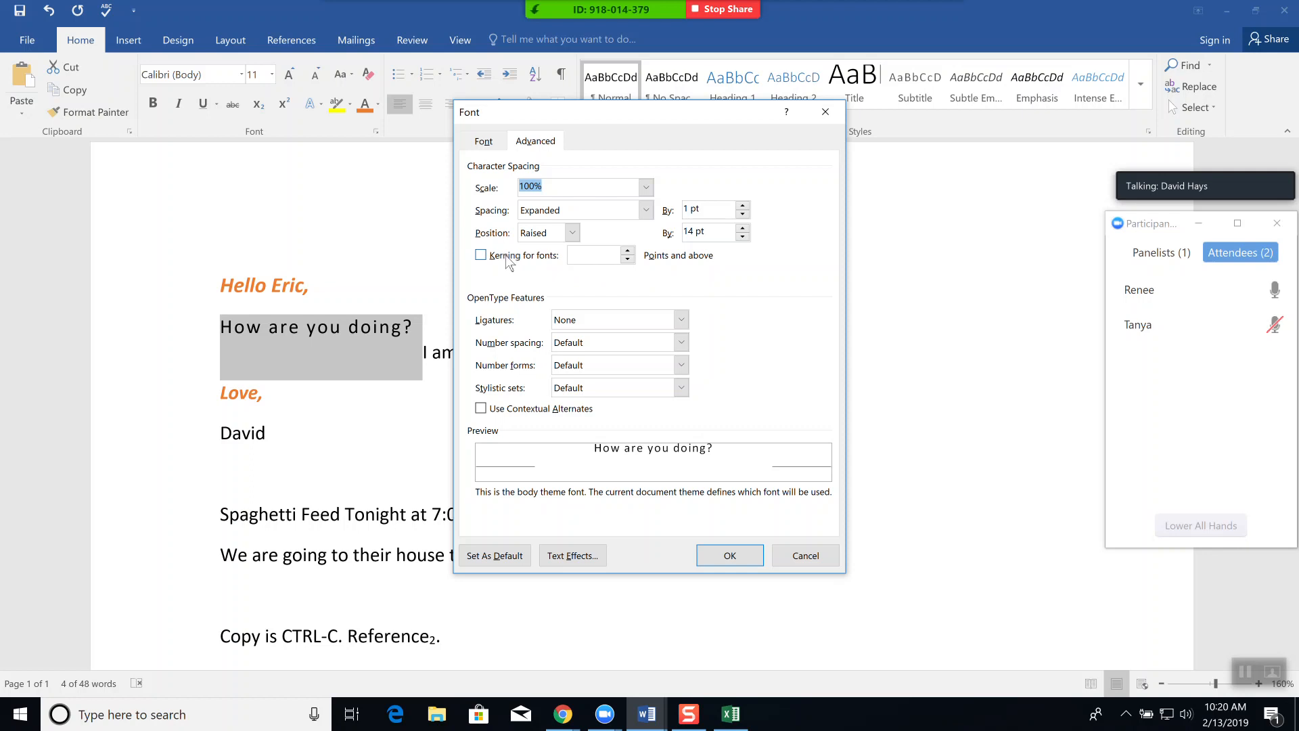
pyautogui.click(479, 257)
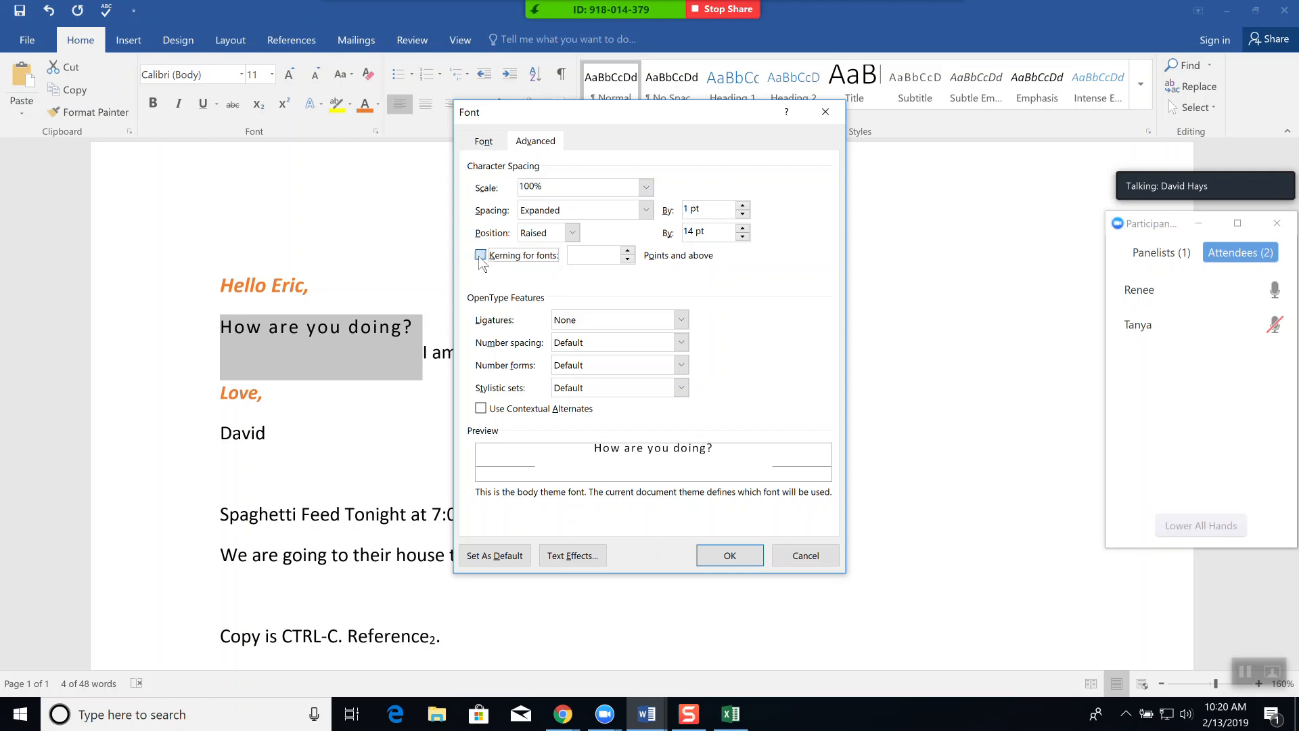
pyautogui.click(629, 250)
pyautogui.click(628, 250)
pyautogui.click(629, 250)
pyautogui.click(629, 251)
pyautogui.click(629, 251)
pyautogui.click(628, 251)
pyautogui.click(629, 250)
pyautogui.click(731, 554)
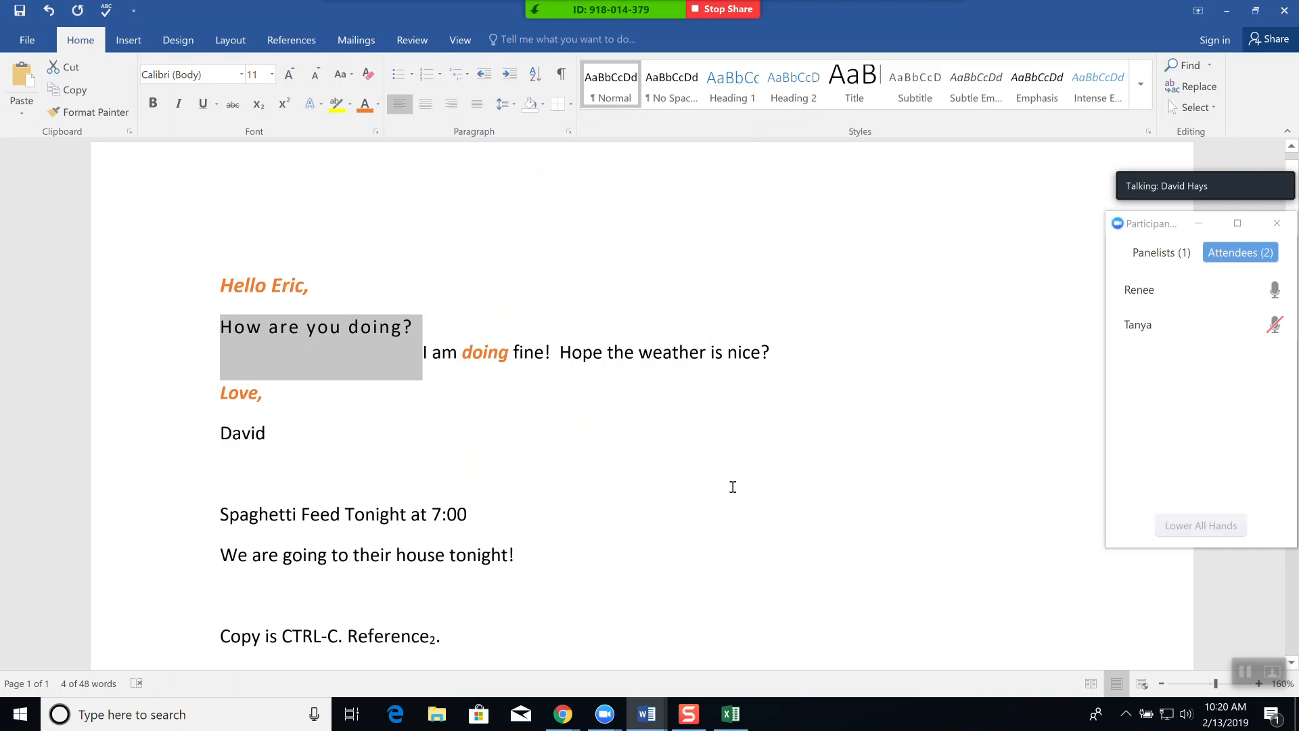
# Examine the ligature choices among the OpenType features for "How are you doing?", then cancel the Font settings
pyautogui.click(376, 131)
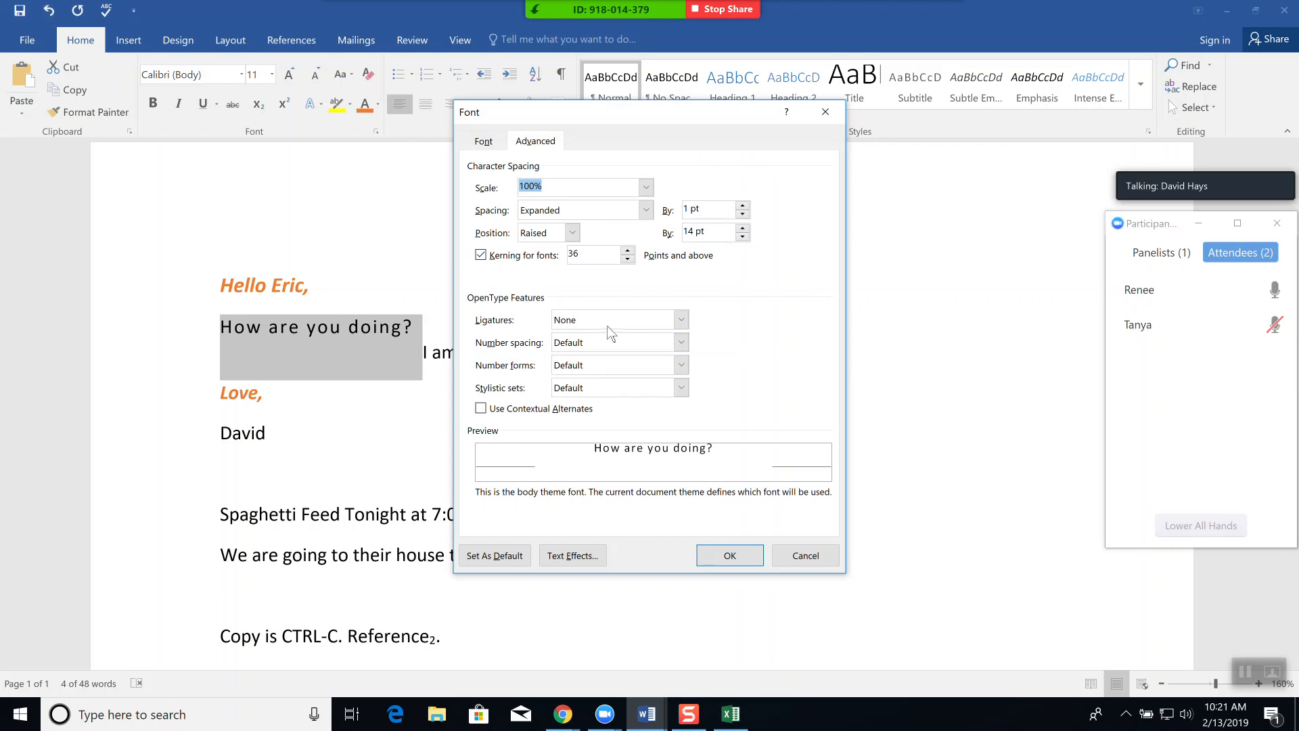
pyautogui.click(681, 320)
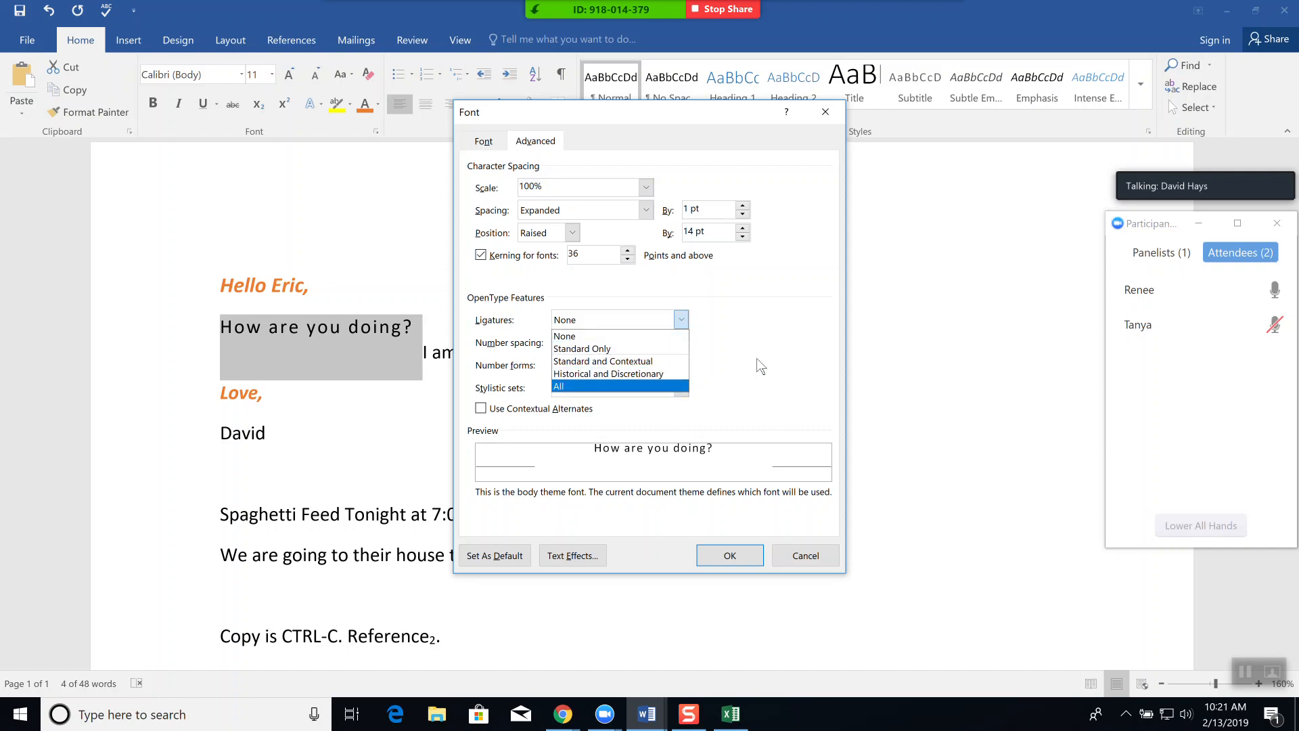
pyautogui.click(767, 350)
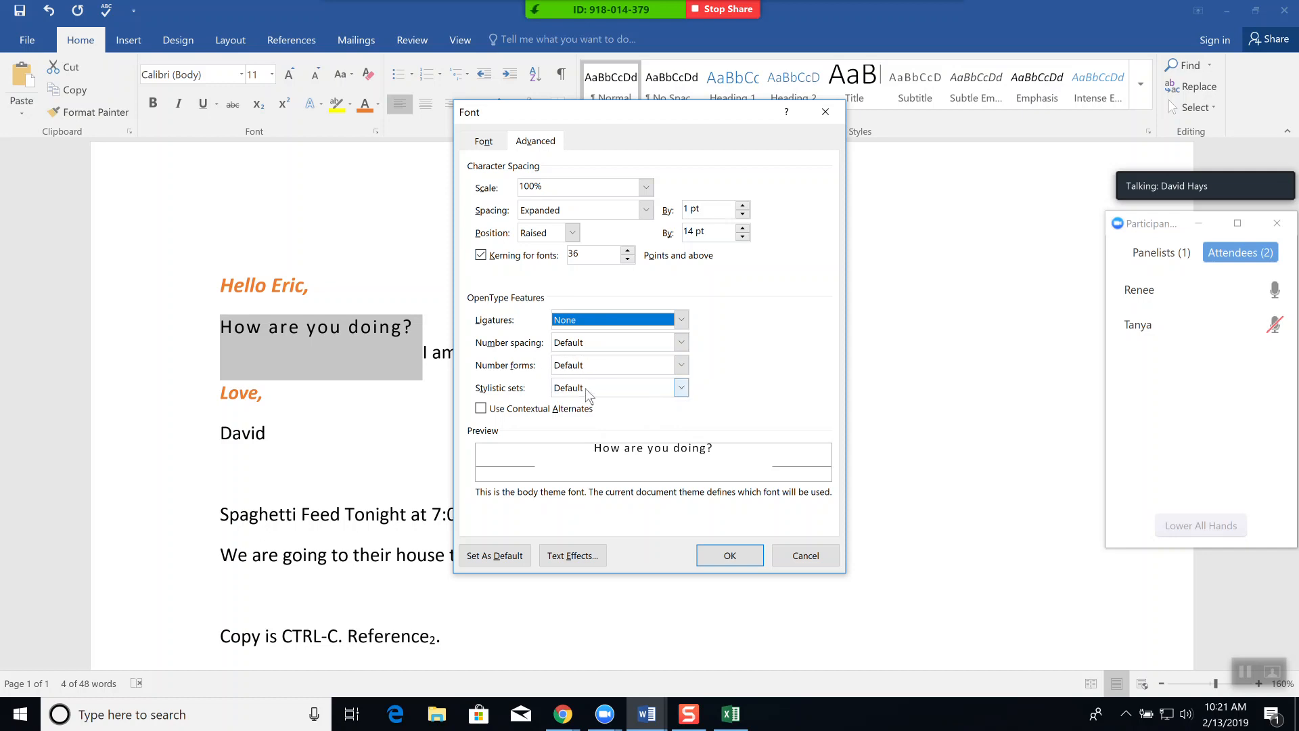
pyautogui.click(681, 320)
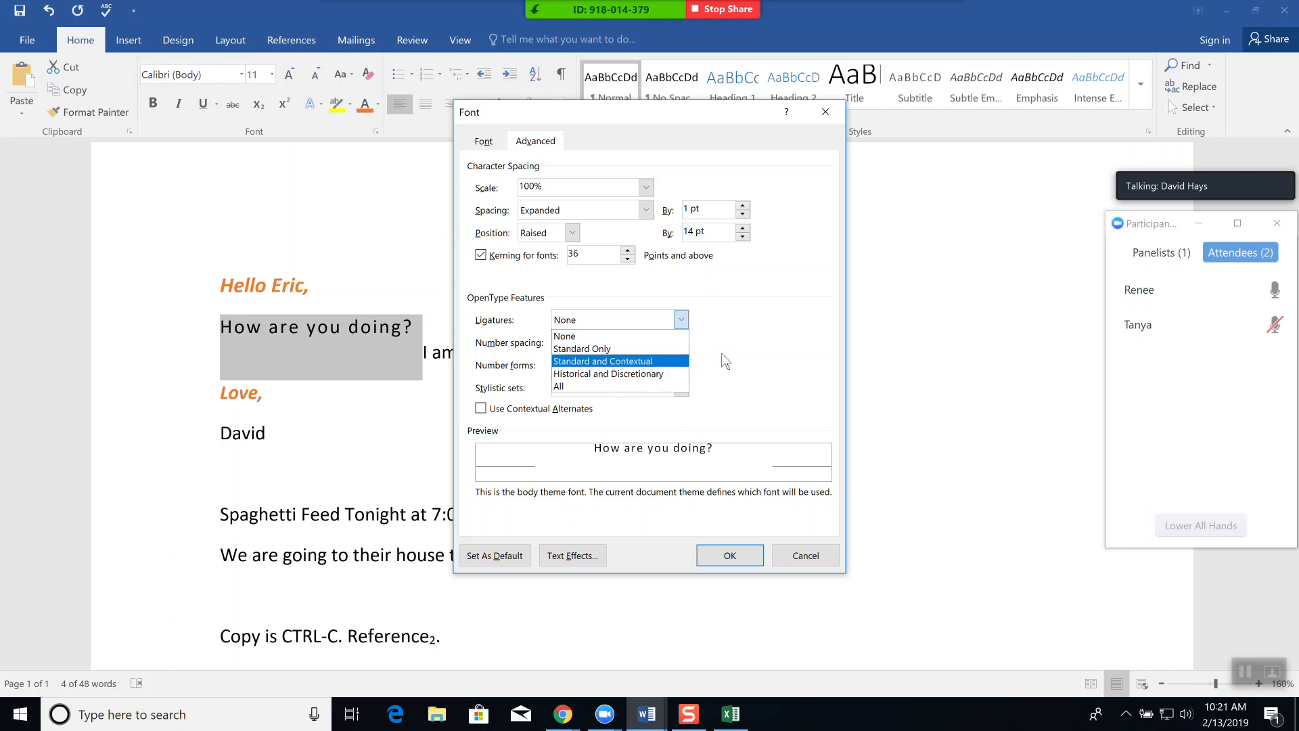
pyautogui.click(746, 362)
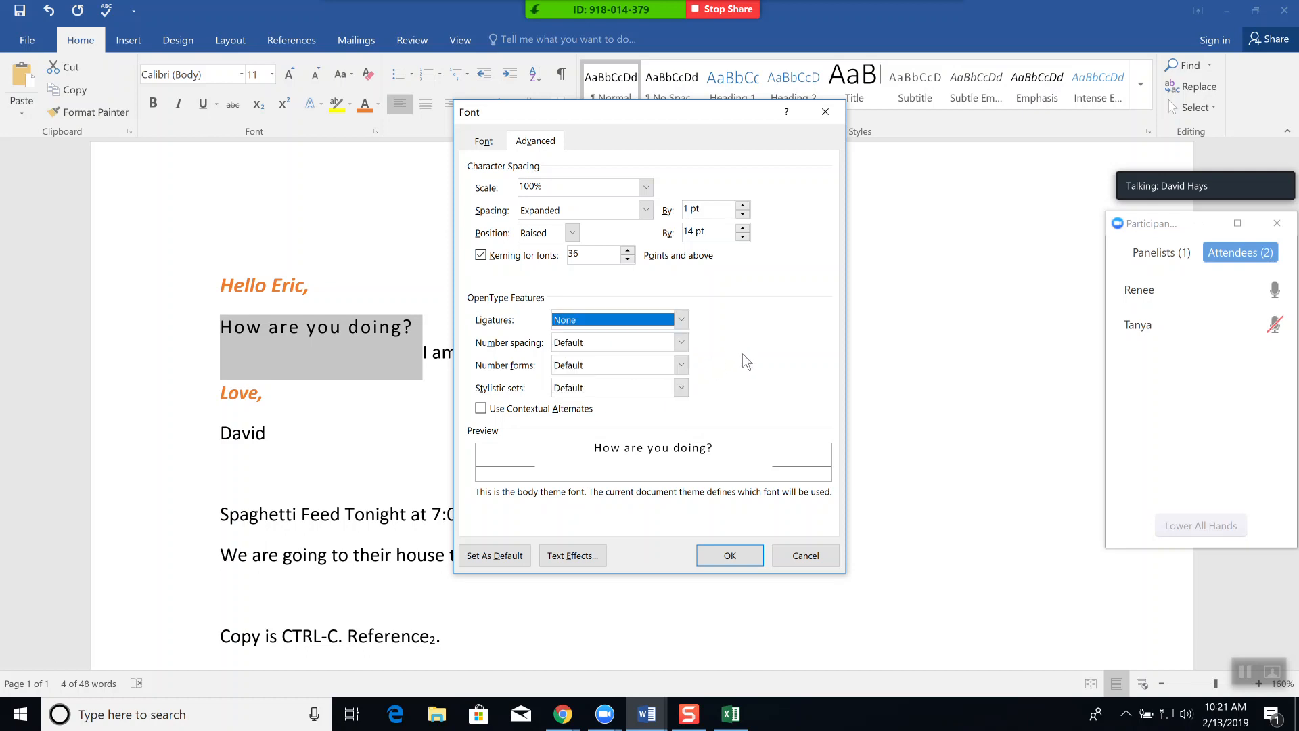
pyautogui.click(800, 563)
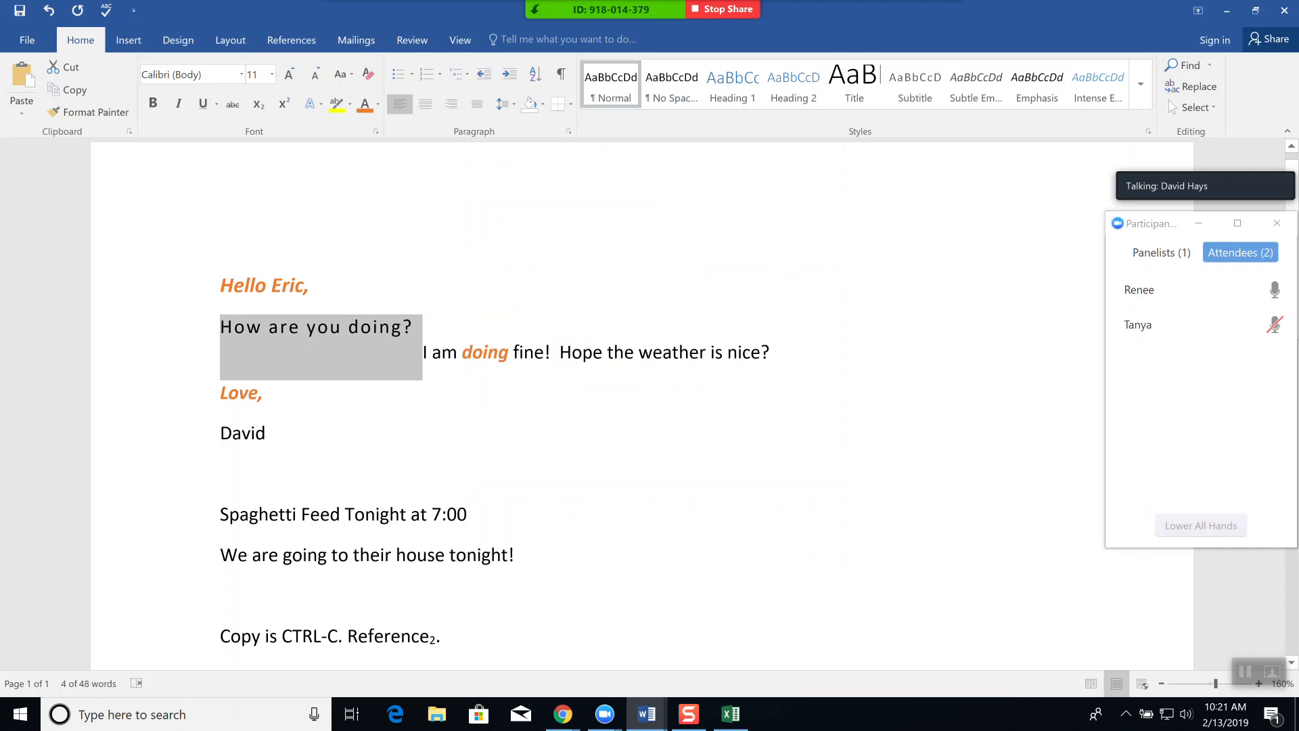
# Undo the last two font changes and replace the text from "How are you doing?" through the first "Paste is CTRL-V" with "My favorite restaurants are:"
pyautogui.click(48, 11)
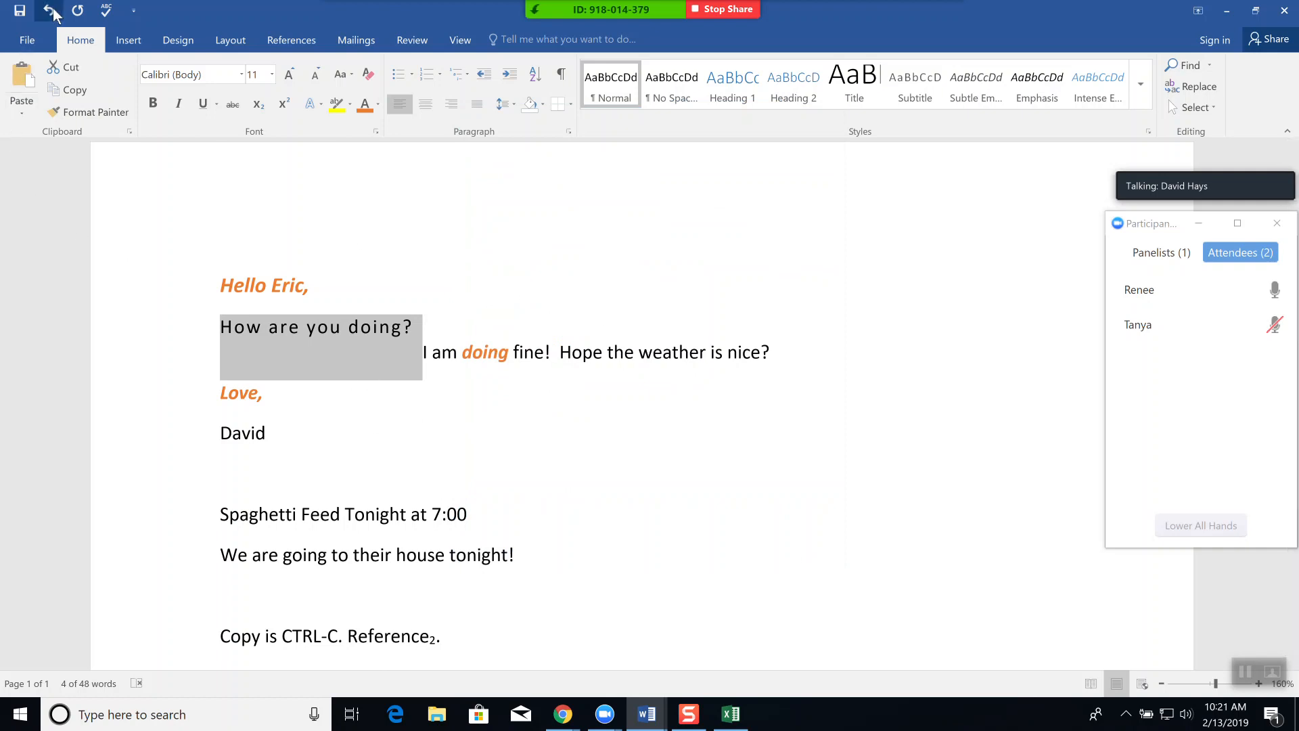
pyautogui.click(50, 12)
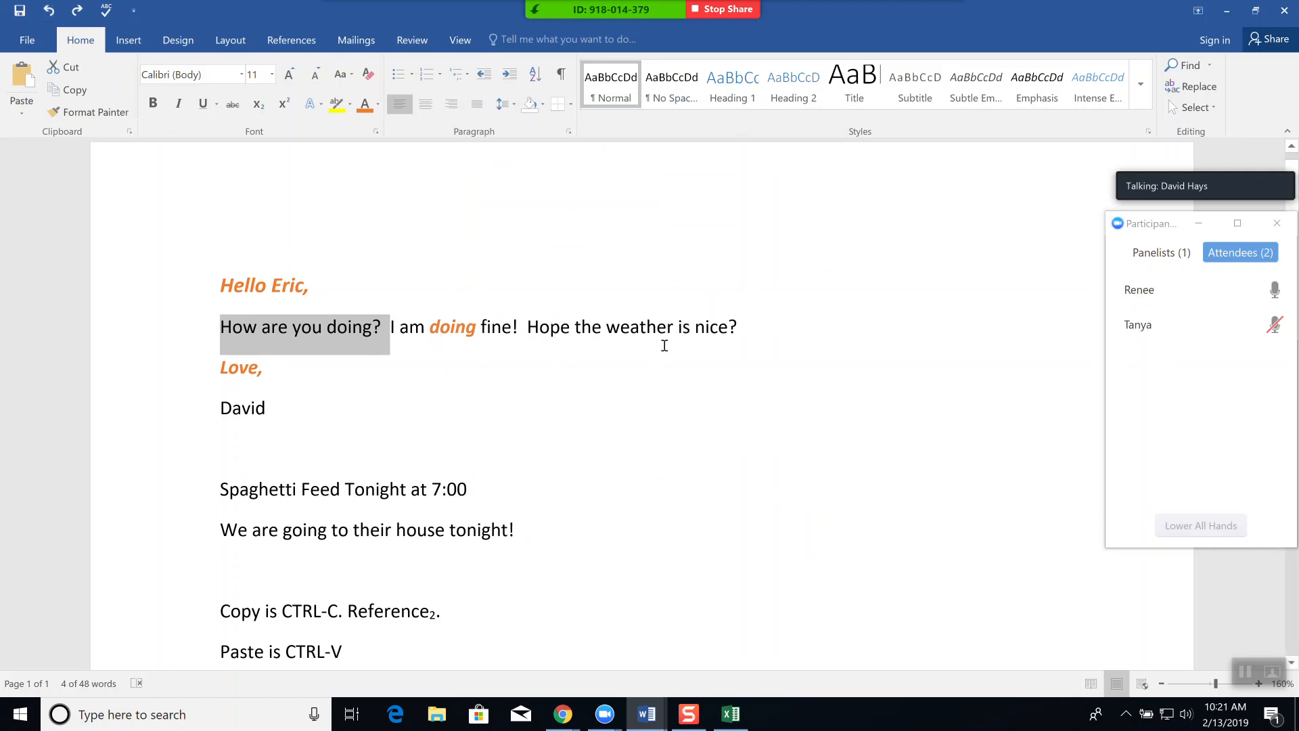
pyautogui.moveTo(382, 660); pyautogui.dragTo(209, 345)
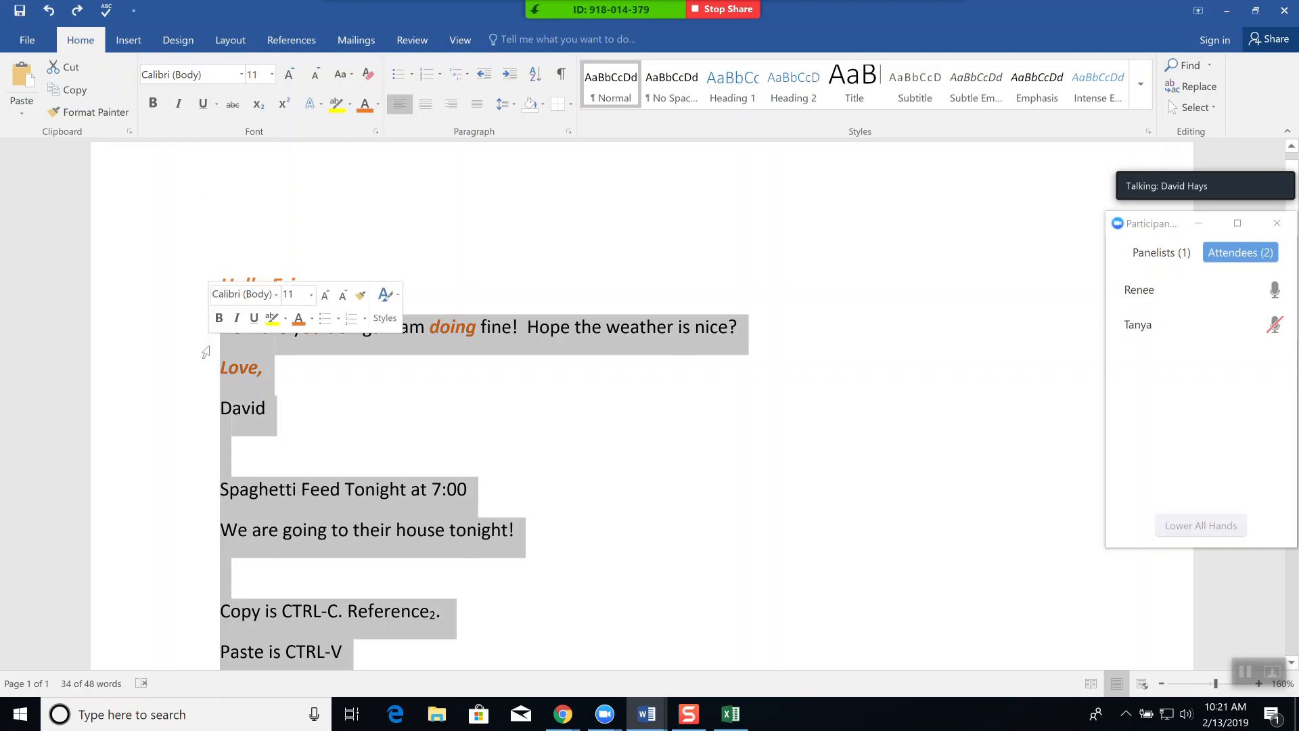
pyautogui.write('M')
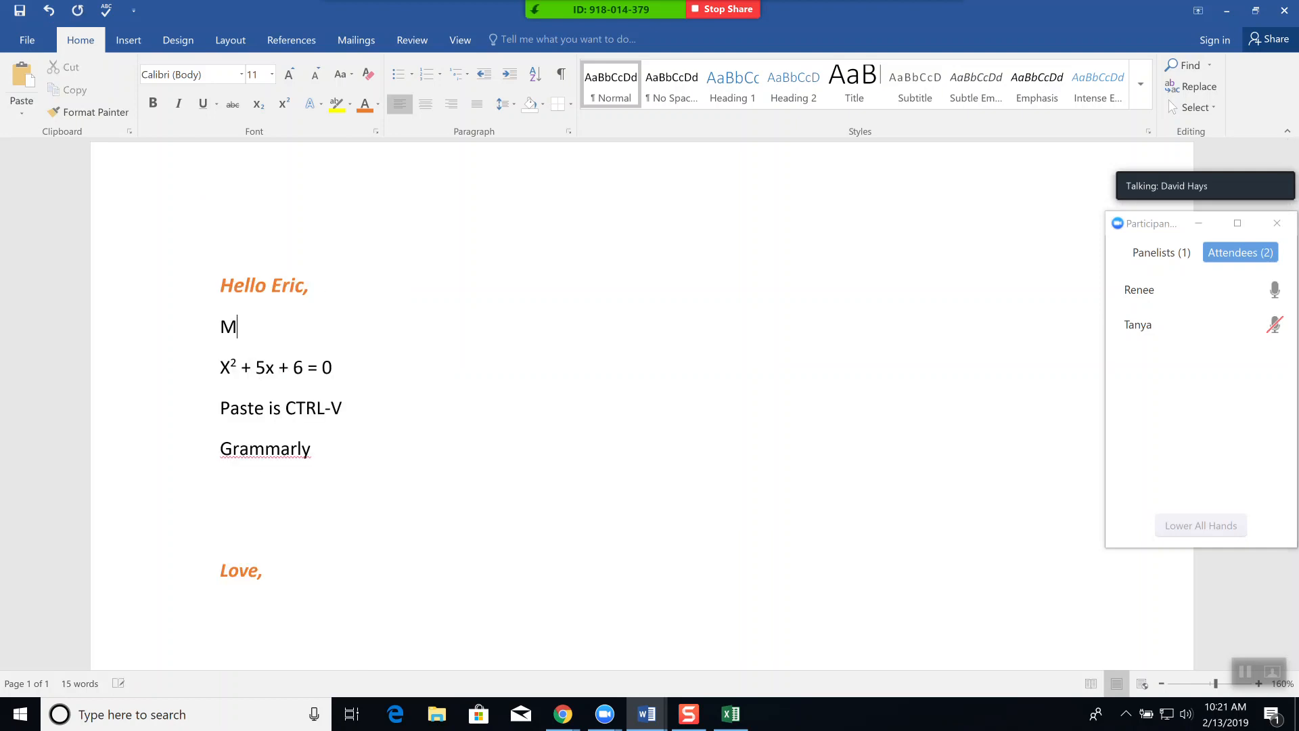
pyautogui.write('y favorite restrau')
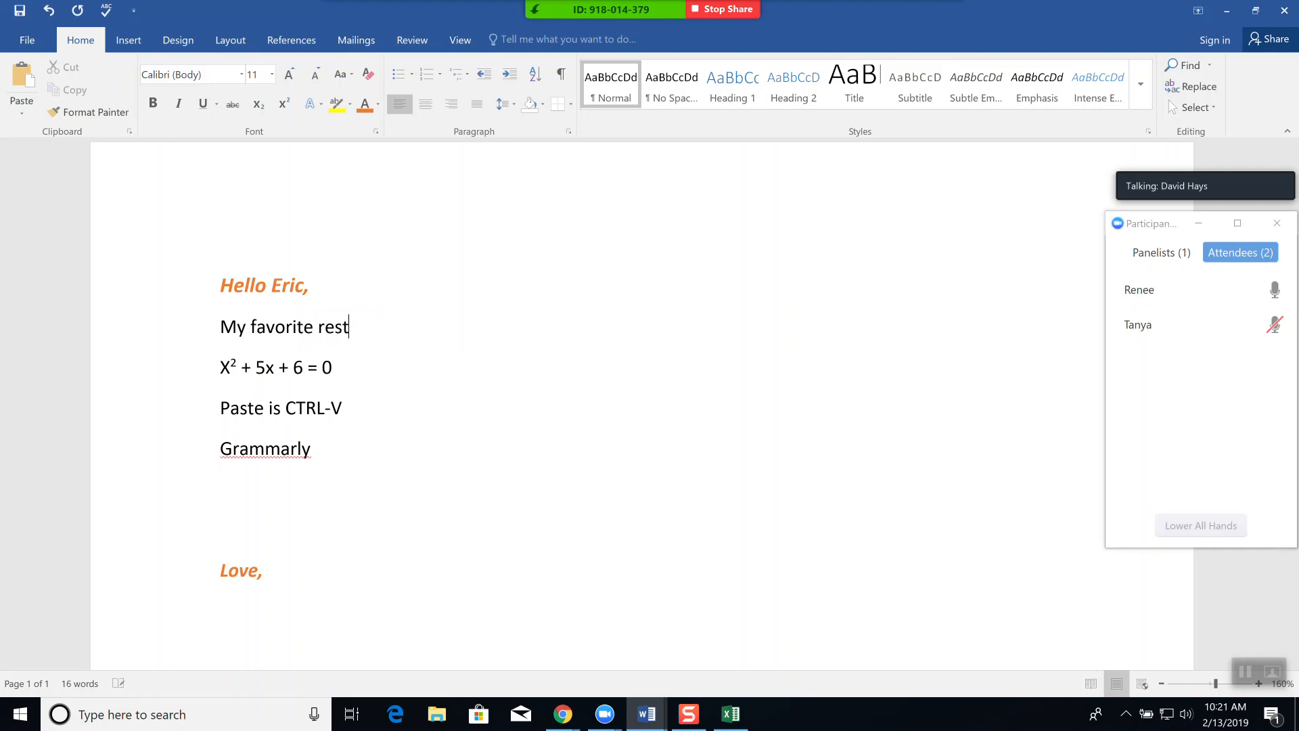
pyautogui.press('BackSpace')
pyautogui.press('BackSpace')
pyautogui.write('aurants are:')
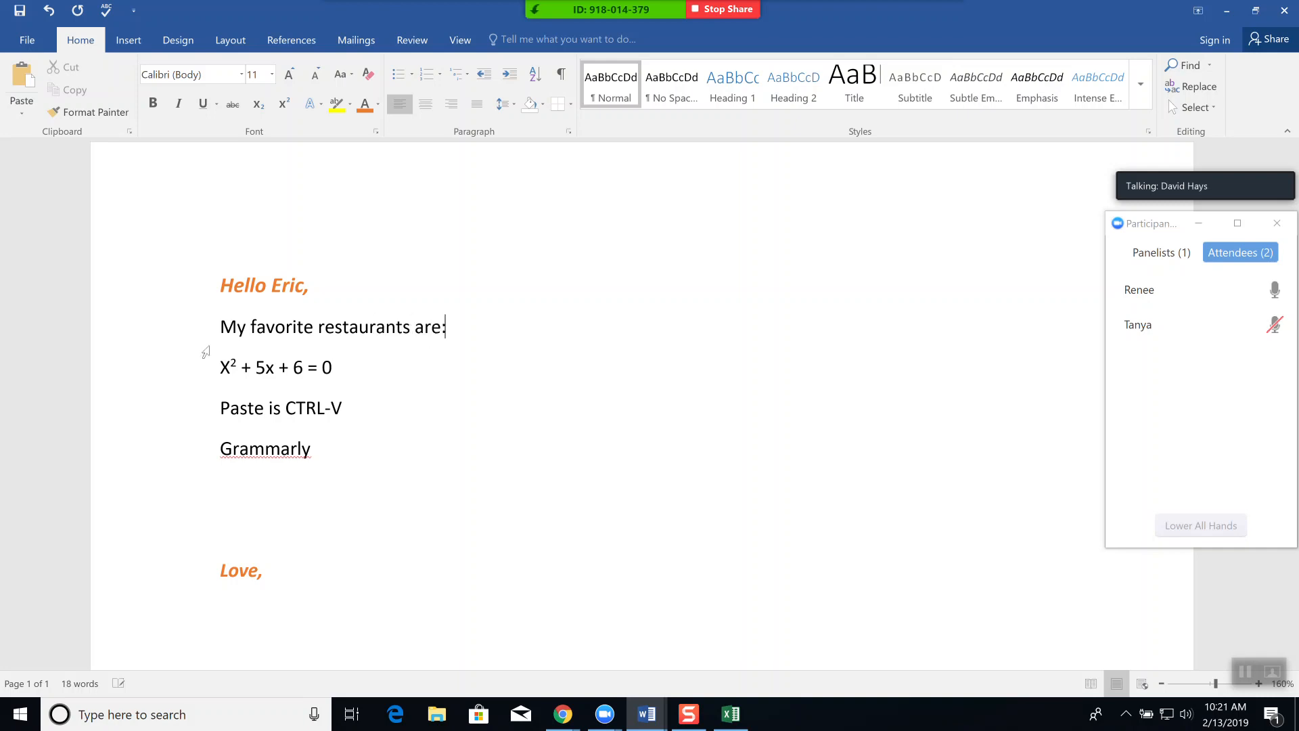
pyautogui.press('Return')
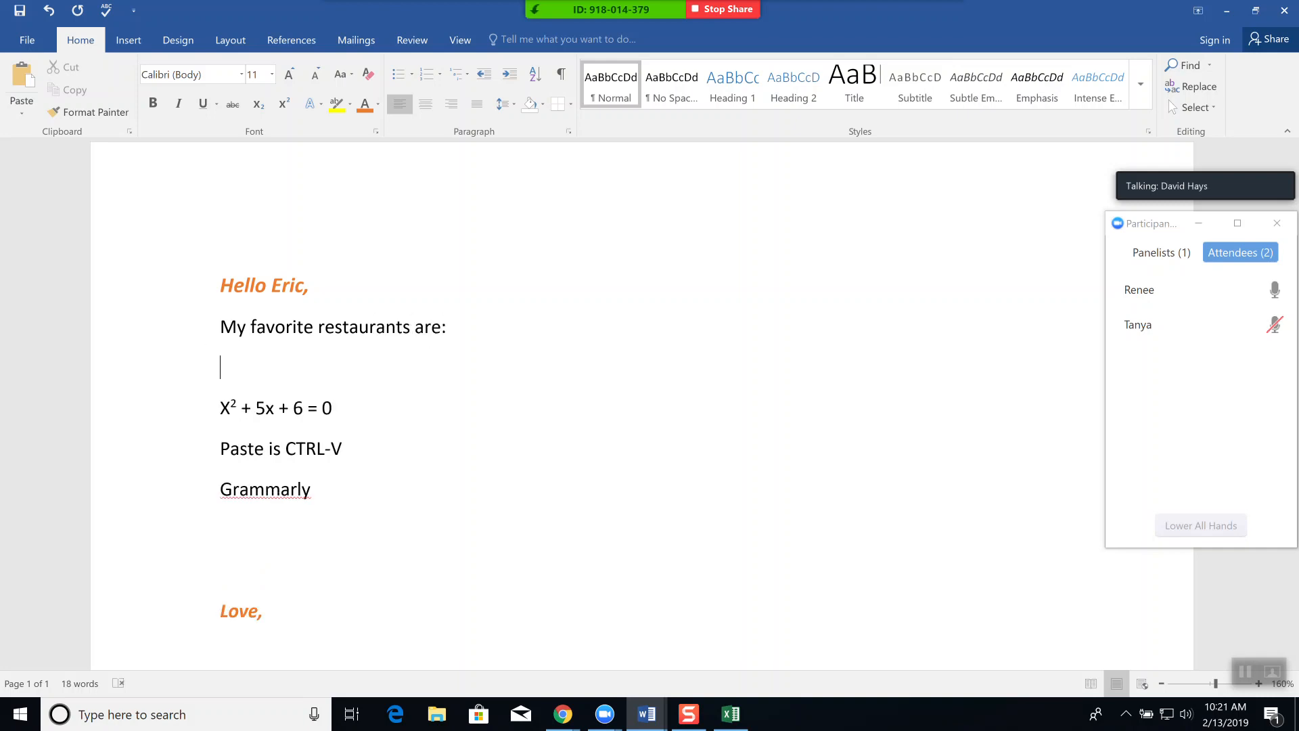
# List "PF Changs", "Bai Wei" and "ARbys" on separate lines below "My favorite restaurants are:"
pyautogui.write('PF Changs')
pyautogui.press('Return')
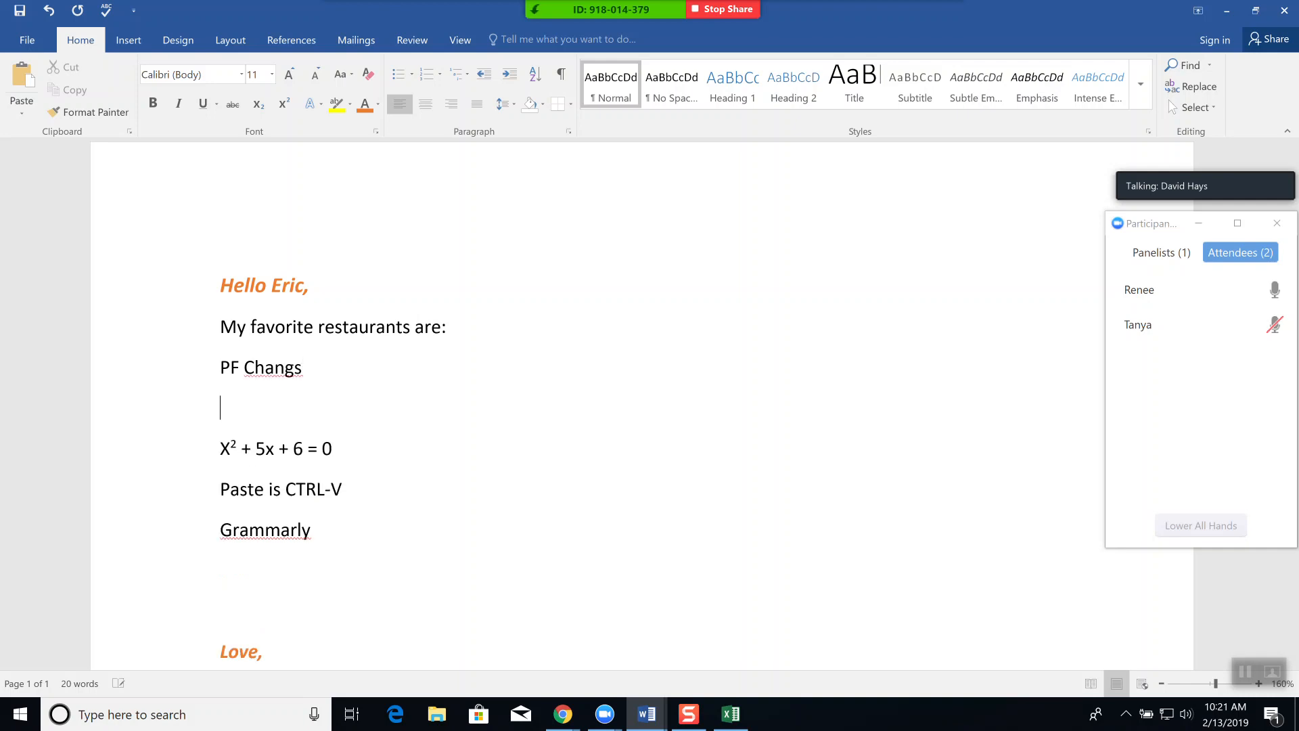
pyautogui.write('Bai Wei')
pyautogui.press('Return')
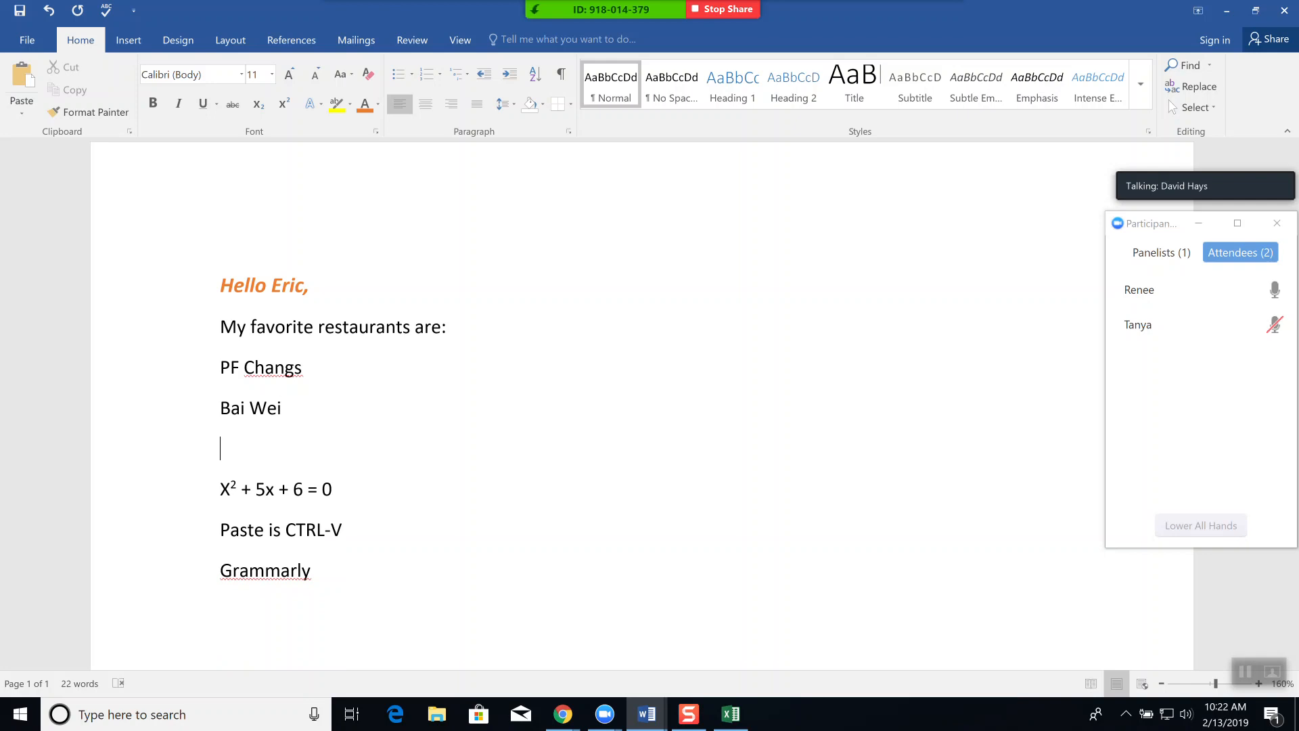
pyautogui.write('ARbys')
pyautogui.press('Return')
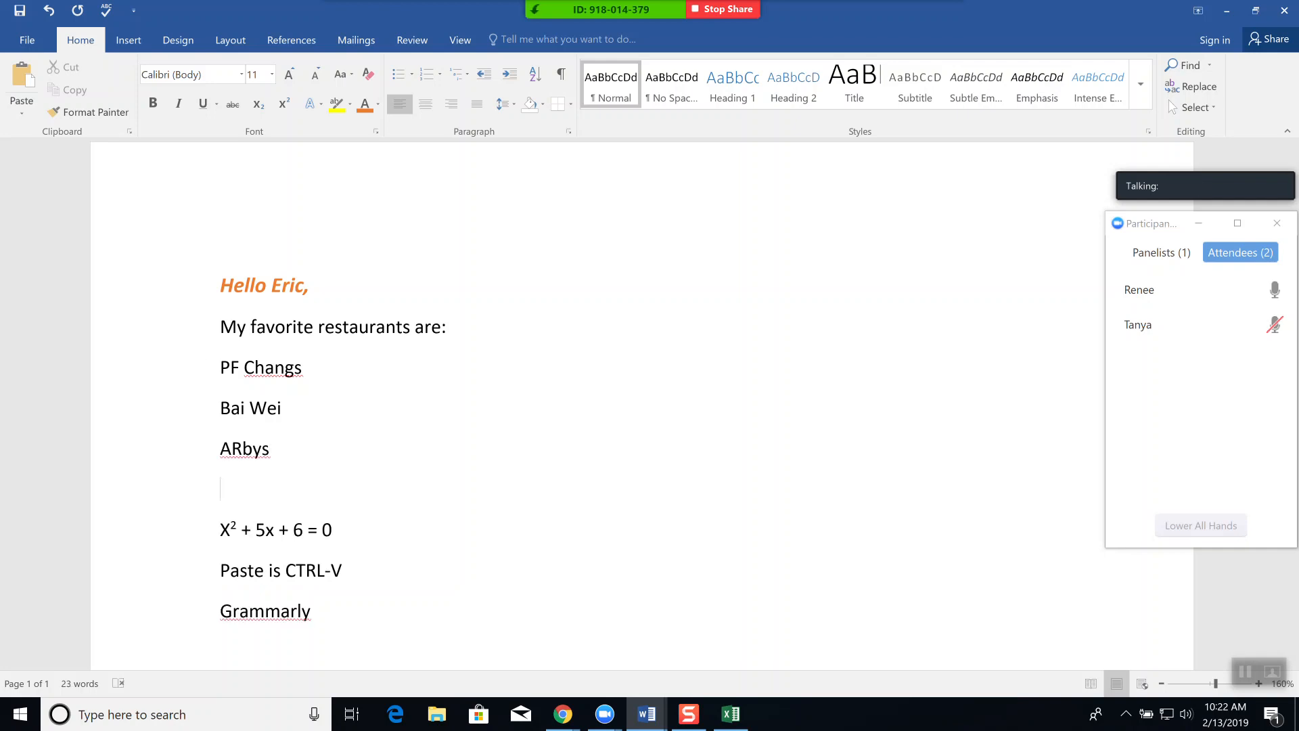
# Ignore all spelling flags for "Changs" and correct "ARbys" to "Arbys"
pyautogui.rightClick(270, 369)
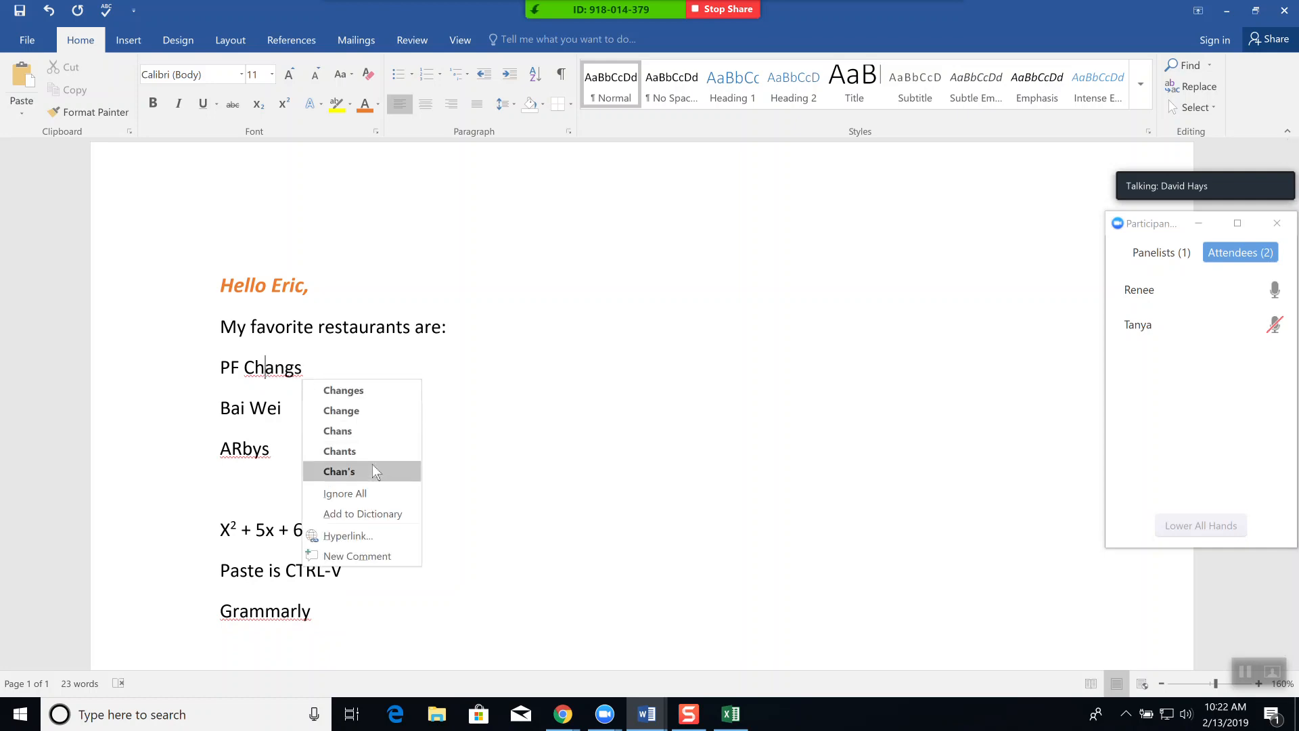
pyautogui.click(370, 492)
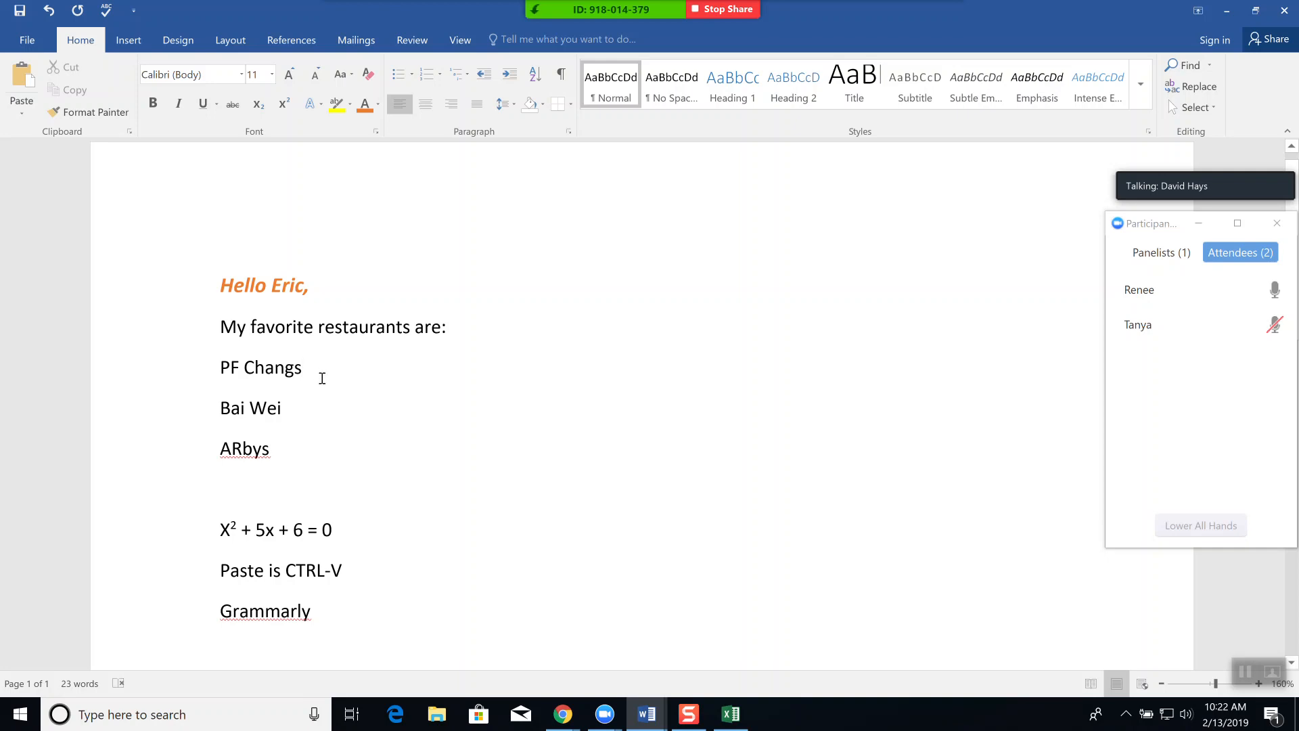
pyautogui.rightClick(240, 449)
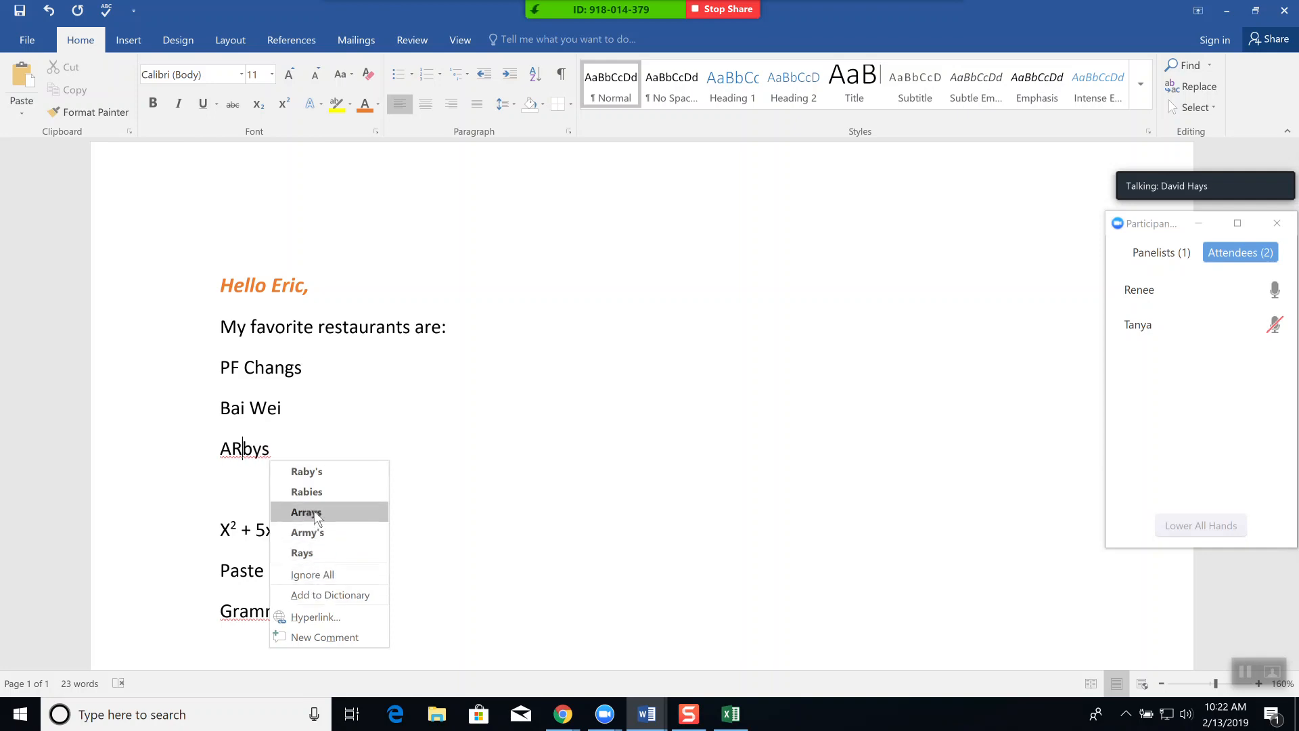
pyautogui.click(242, 459)
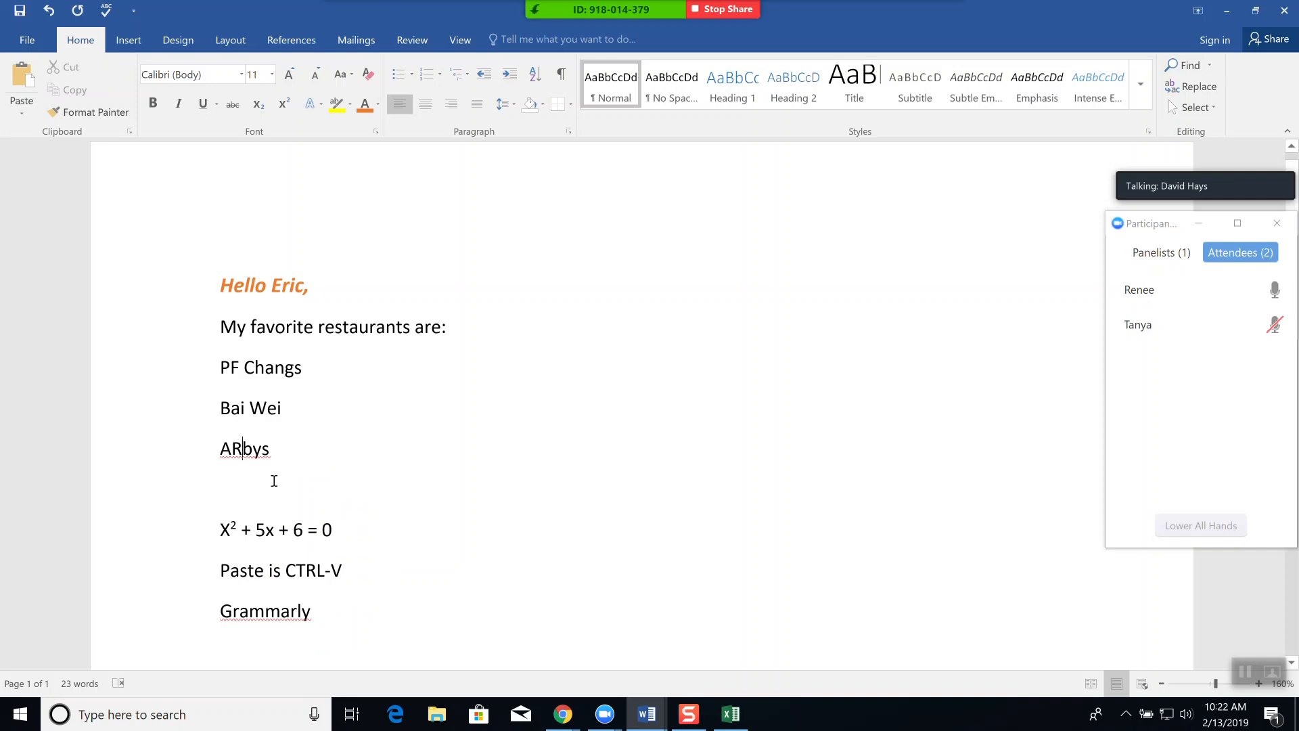
pyautogui.press('BackSpace')
pyautogui.write('r')
# Apply round bullets to the three restaurant lines, then remove the bullets again
pyautogui.moveTo(275, 450); pyautogui.dragTo(221, 370)
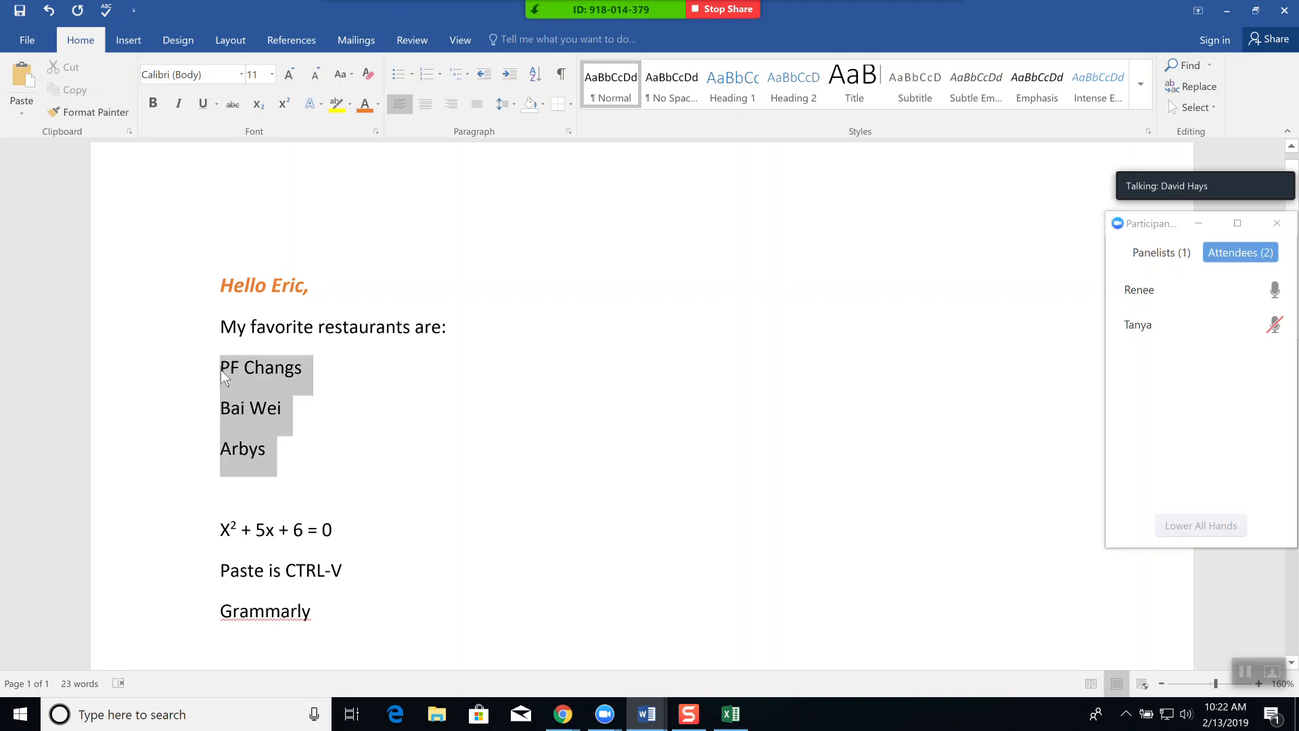
pyautogui.click(398, 72)
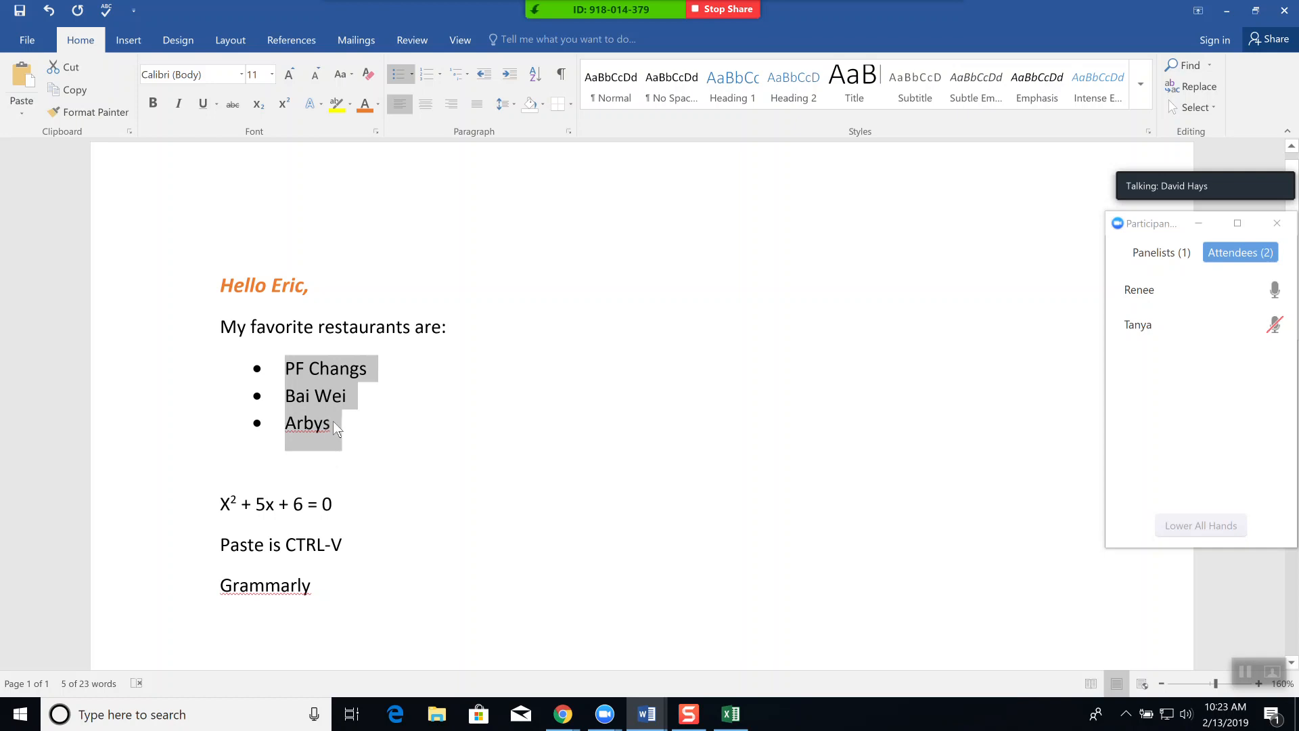
pyautogui.click(393, 76)
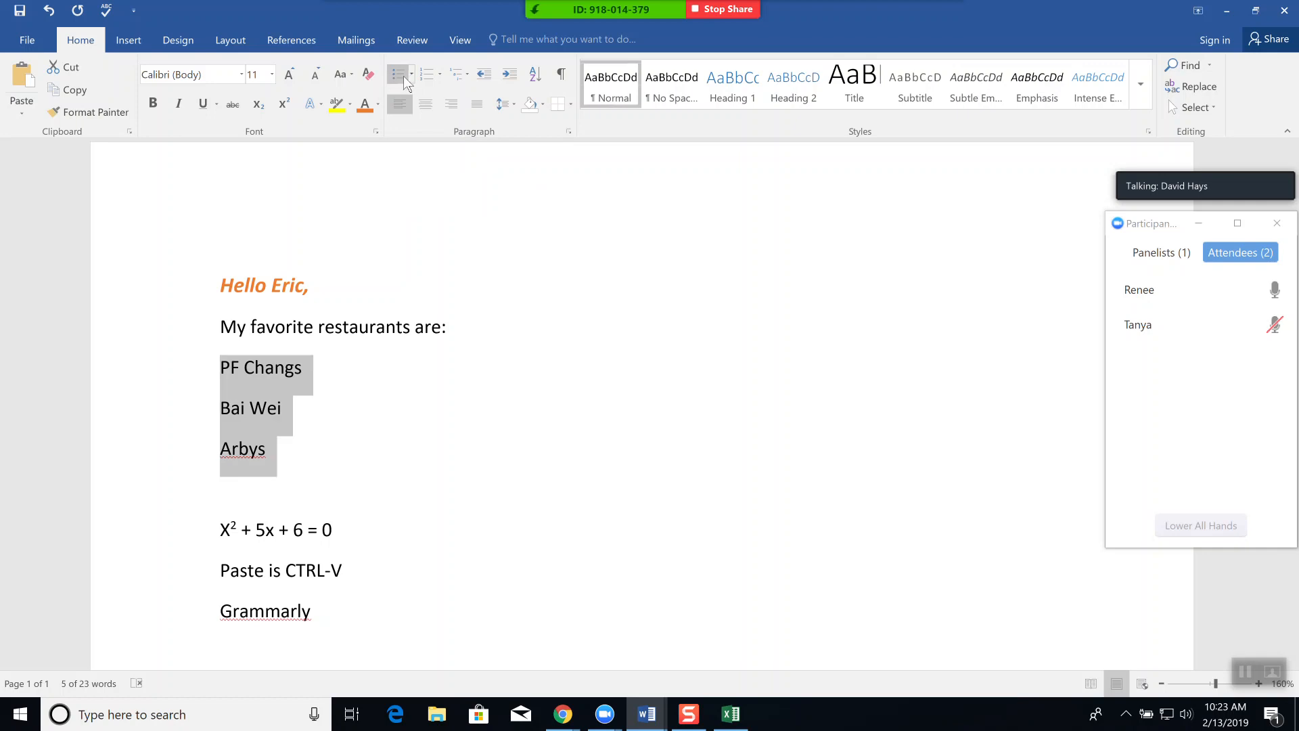
# Preview the bullet styles and examine the settings for defining a new bullet, then cancel them
pyautogui.click(412, 74)
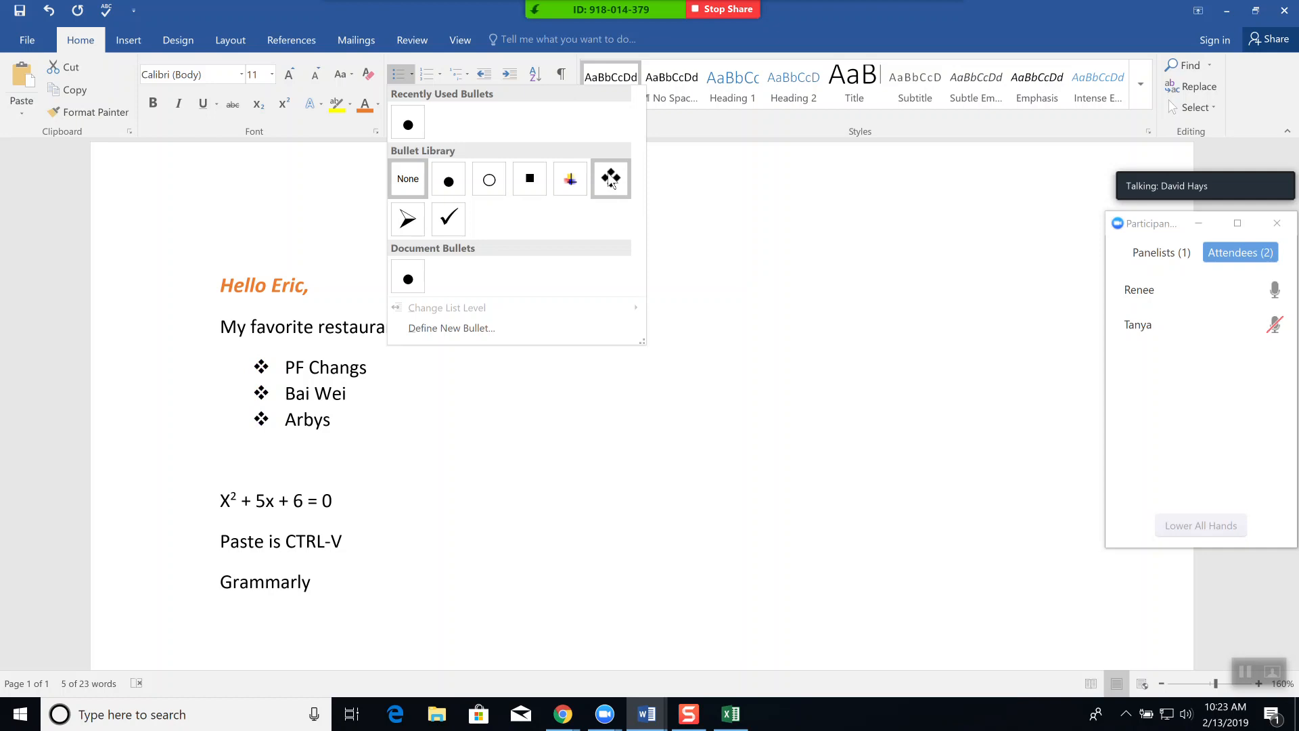
pyautogui.click(464, 327)
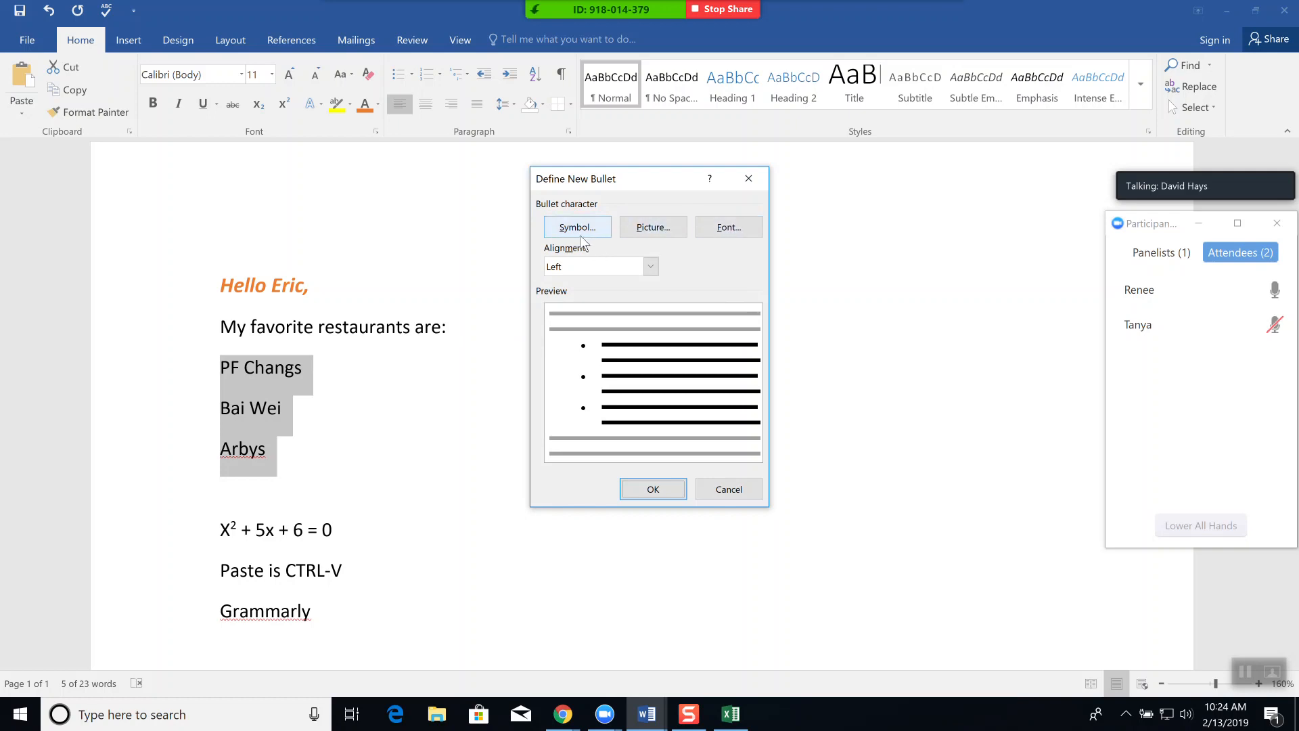
pyautogui.click(729, 489)
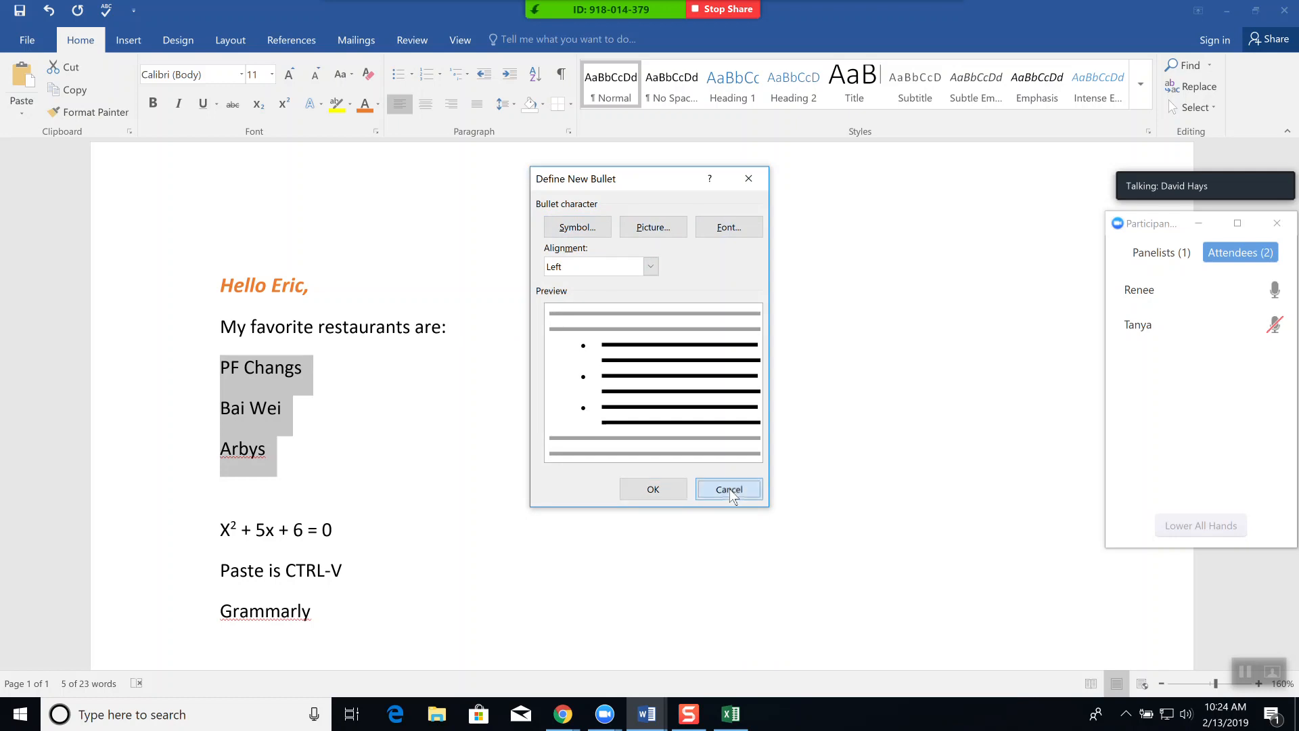
# Turn the three restaurant lines into a numbered list with uppercase Roman numerals
pyautogui.click(427, 75)
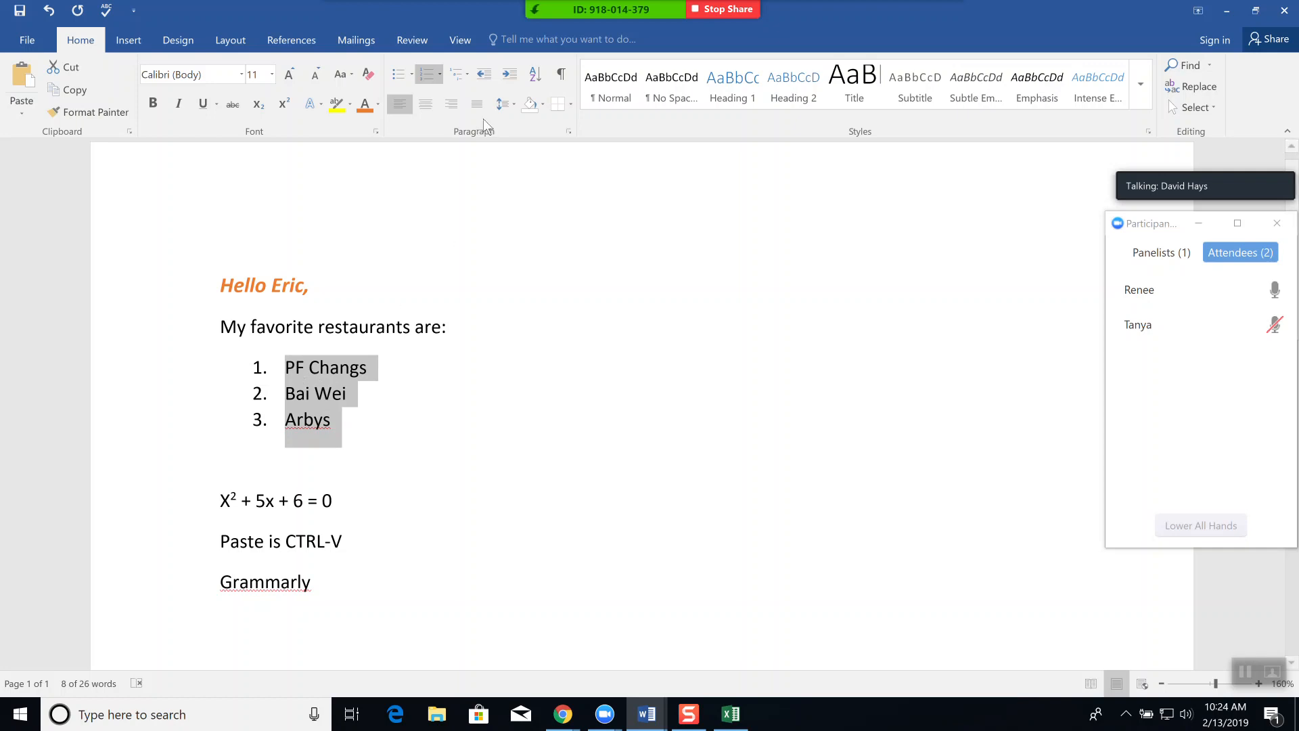
pyautogui.click(438, 76)
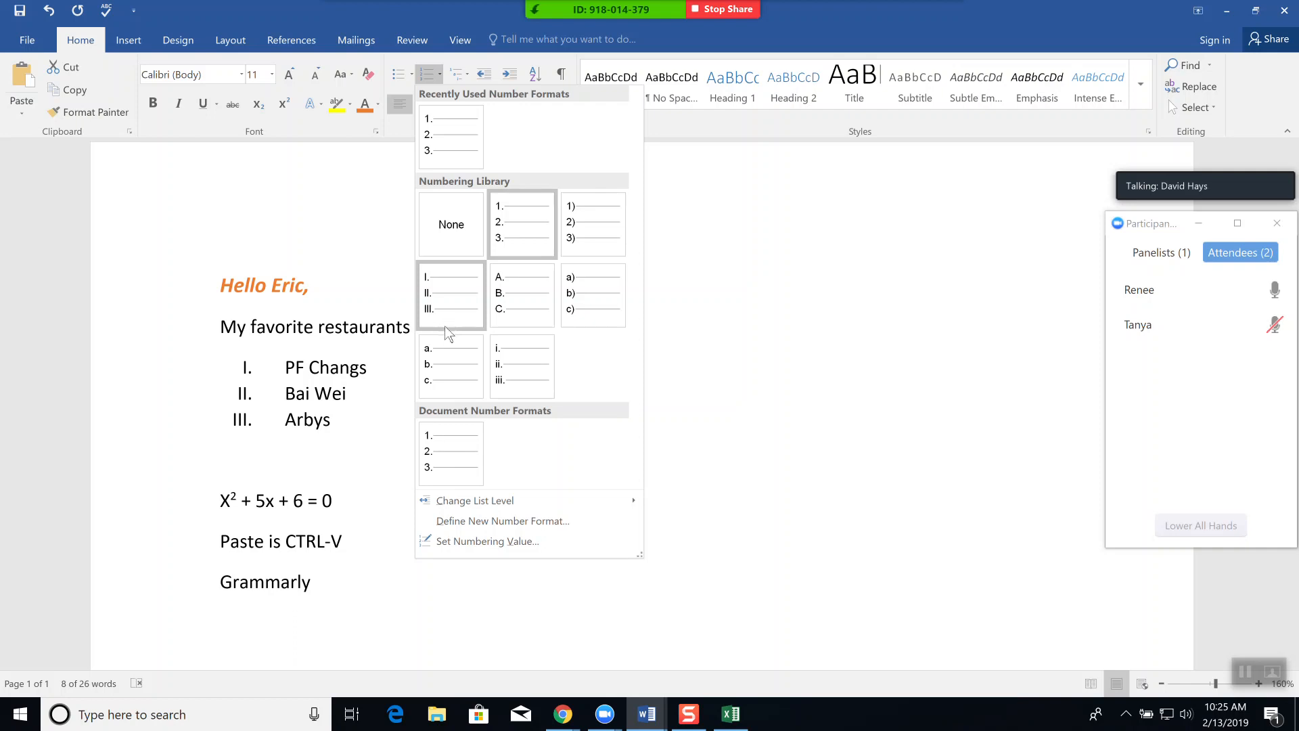
pyautogui.click(452, 310)
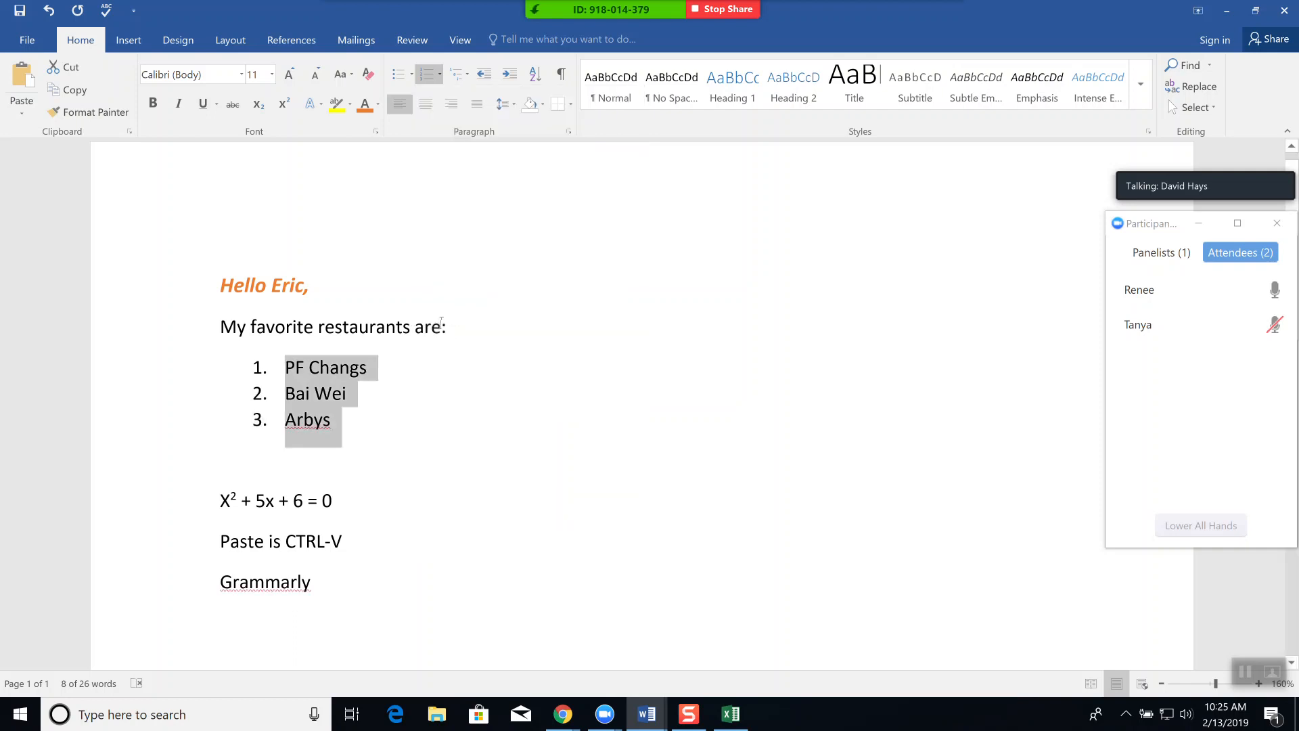
# Insert "Apple Bees" as a new list item after "PF Changs" and start another item below it
pyautogui.click(398, 370)
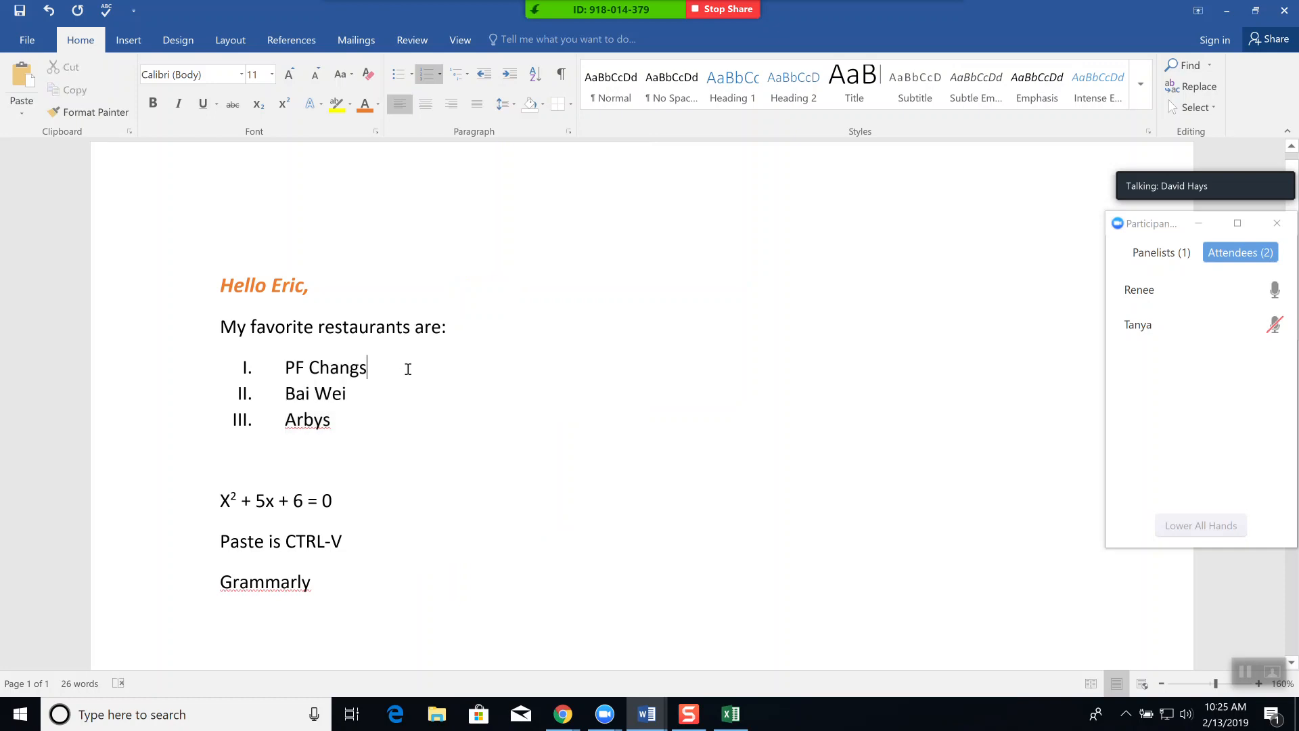
pyautogui.press('Return')
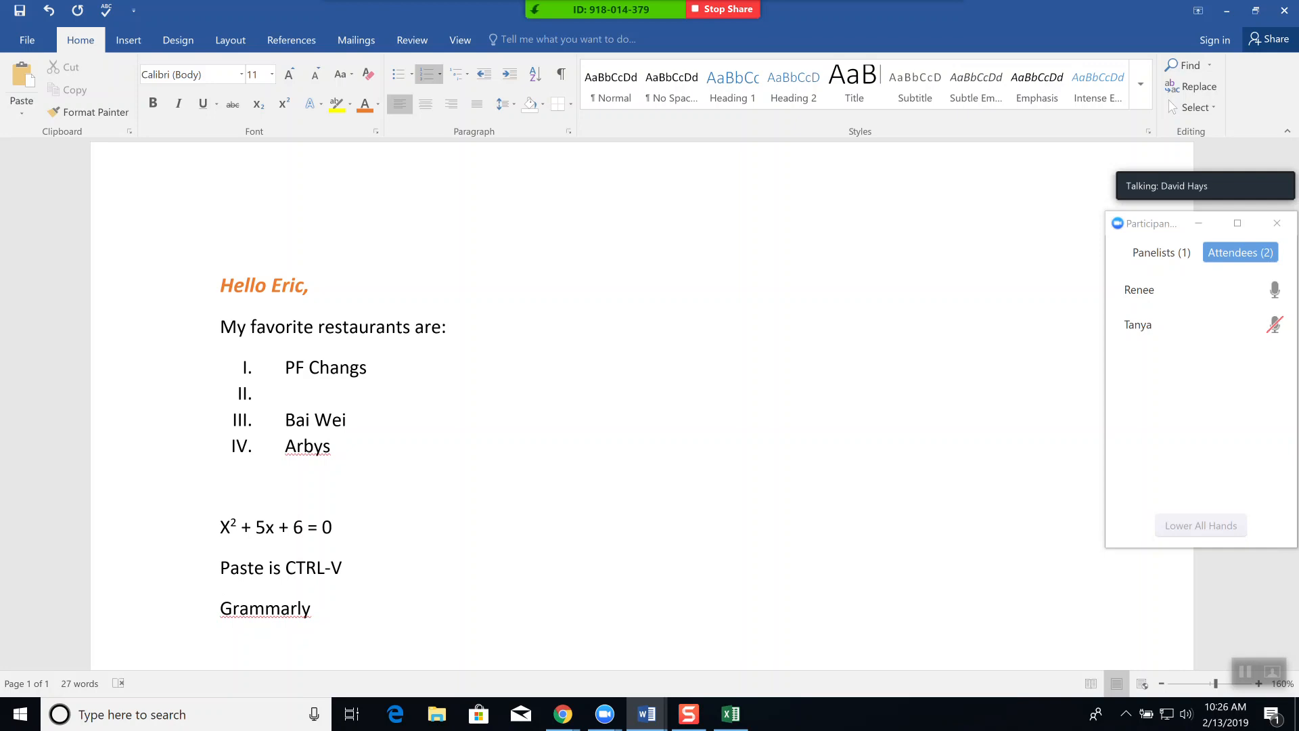
pyautogui.write('Apple Bees')
pyautogui.press('Return')
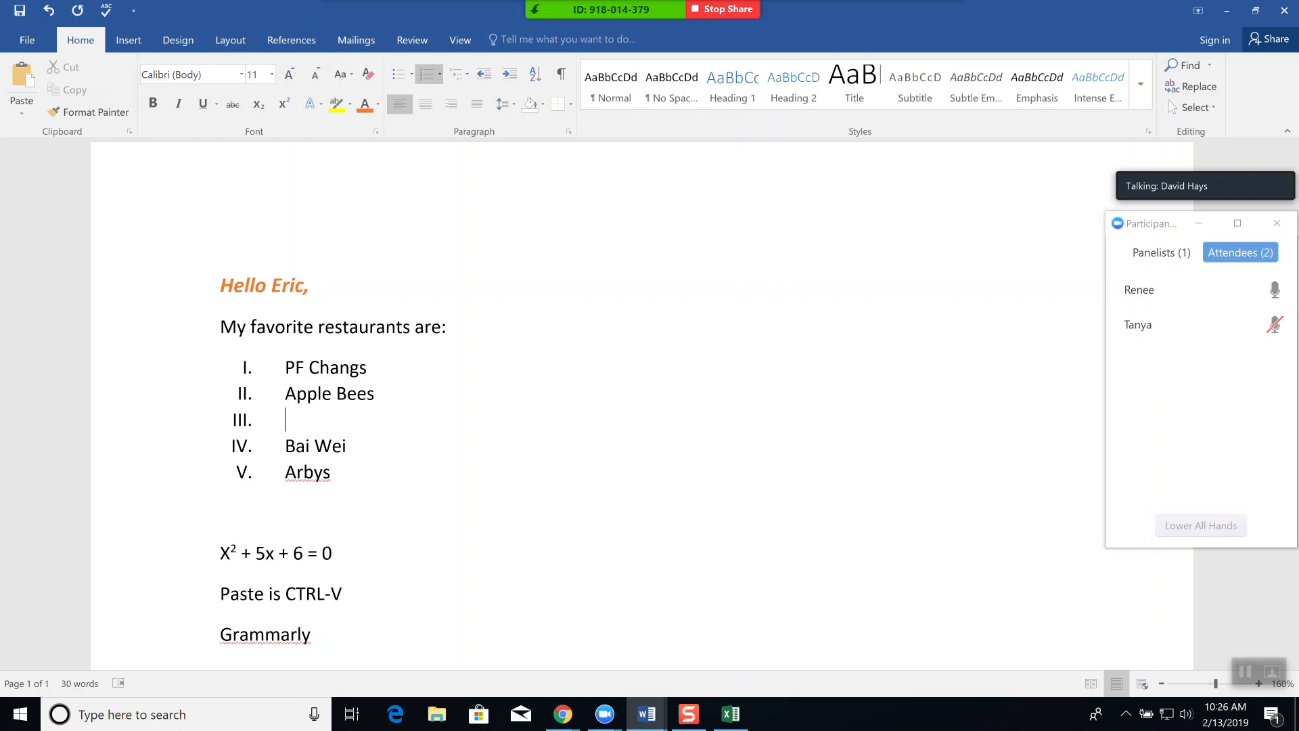
# Add "Cheeseburgers" and "Nachos" as second-level items under "Apple Bees"
pyautogui.press('Tab')
pyautogui.write('Cheeseburgers')
pyautogui.press('Return')
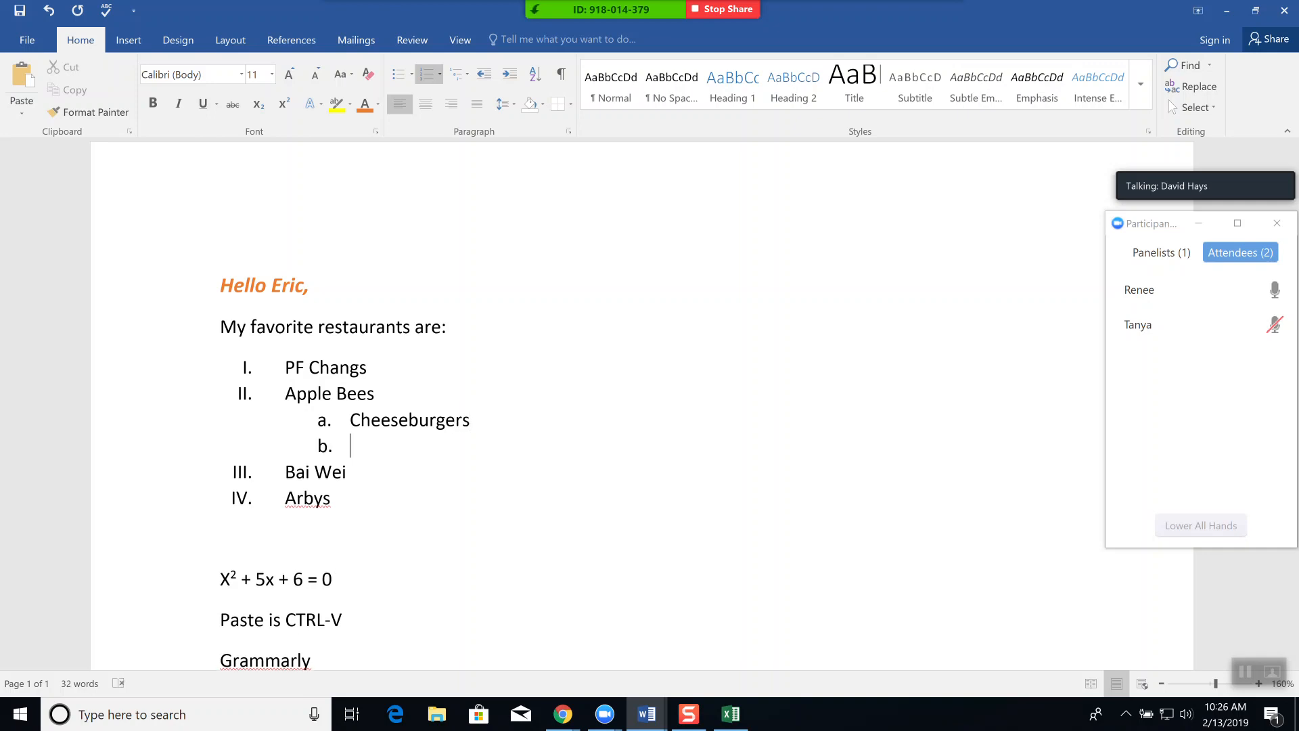
pyautogui.write('Nachos')
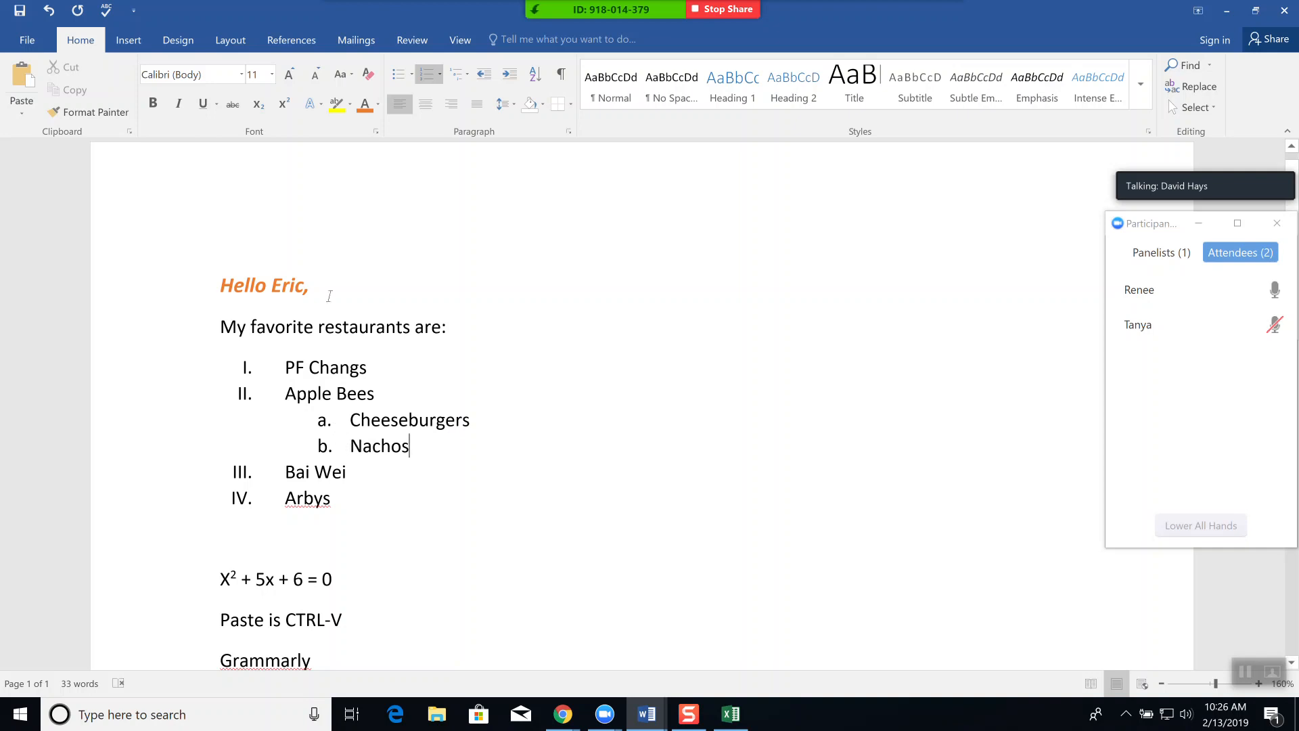
# Examine the multilevel list styles and definition options available for the restaurant list, leaving its format unchanged
pyautogui.click(461, 73)
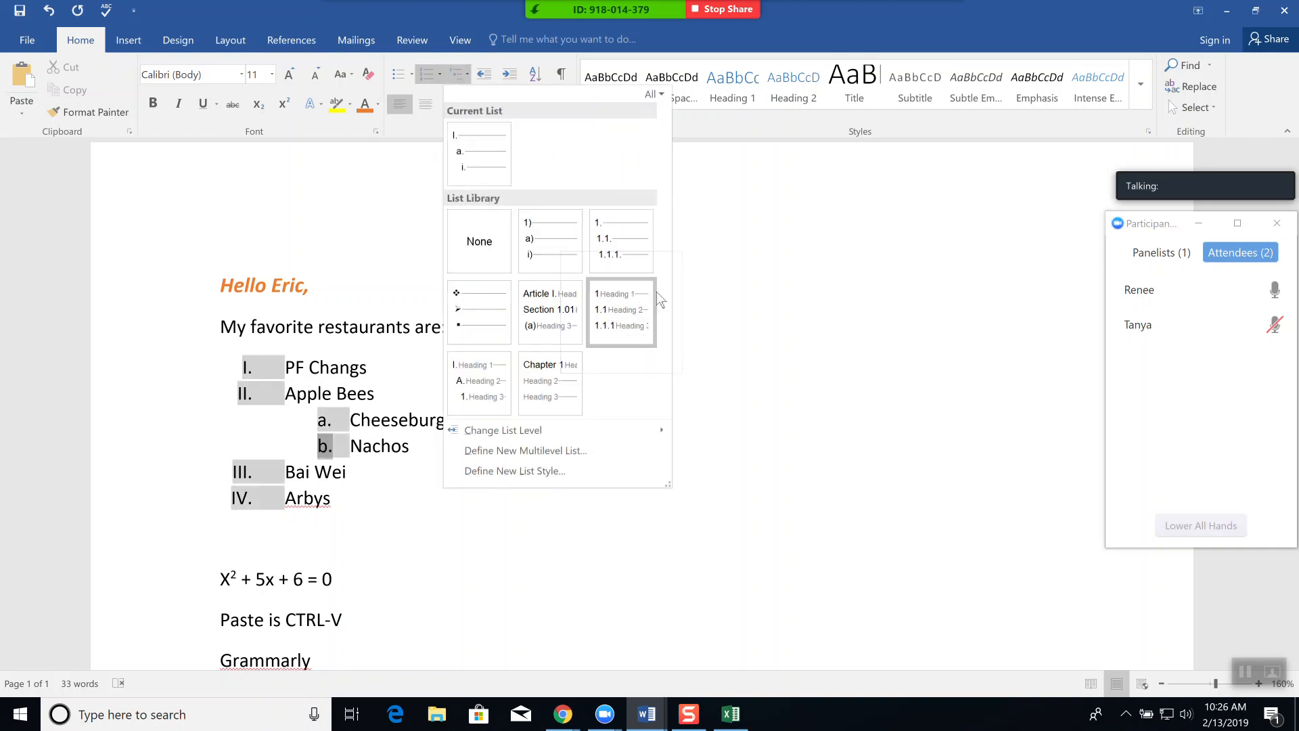
pyautogui.moveTo(501, 166)
pyautogui.moveTo(572, 267)
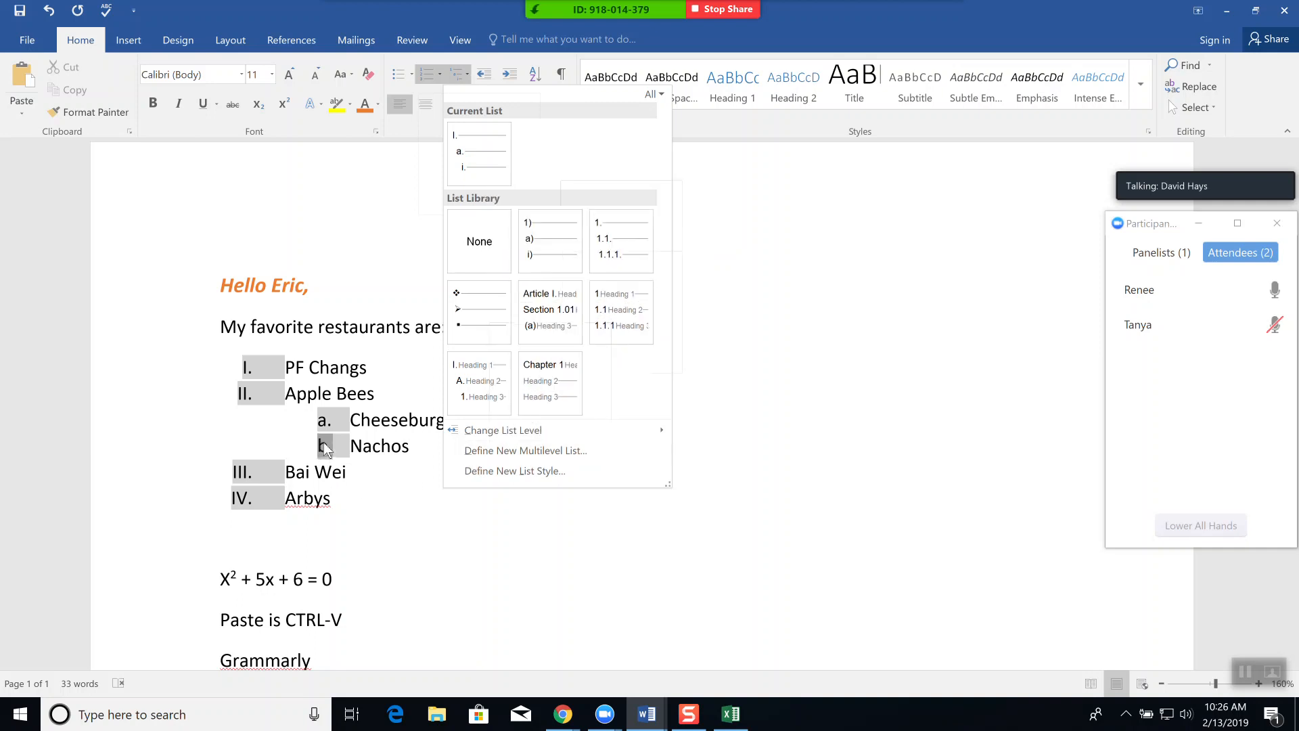
pyautogui.moveTo(570, 343)
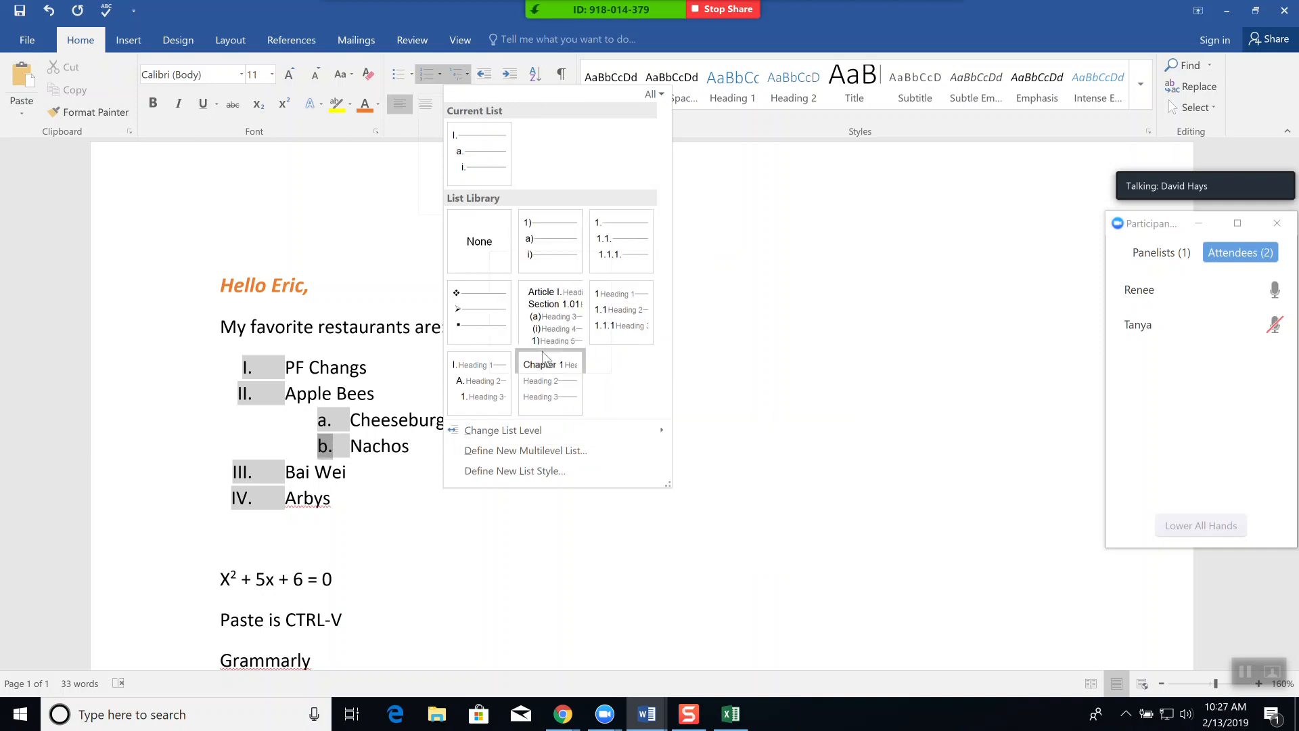
pyautogui.moveTo(503, 380)
pyautogui.moveTo(569, 390)
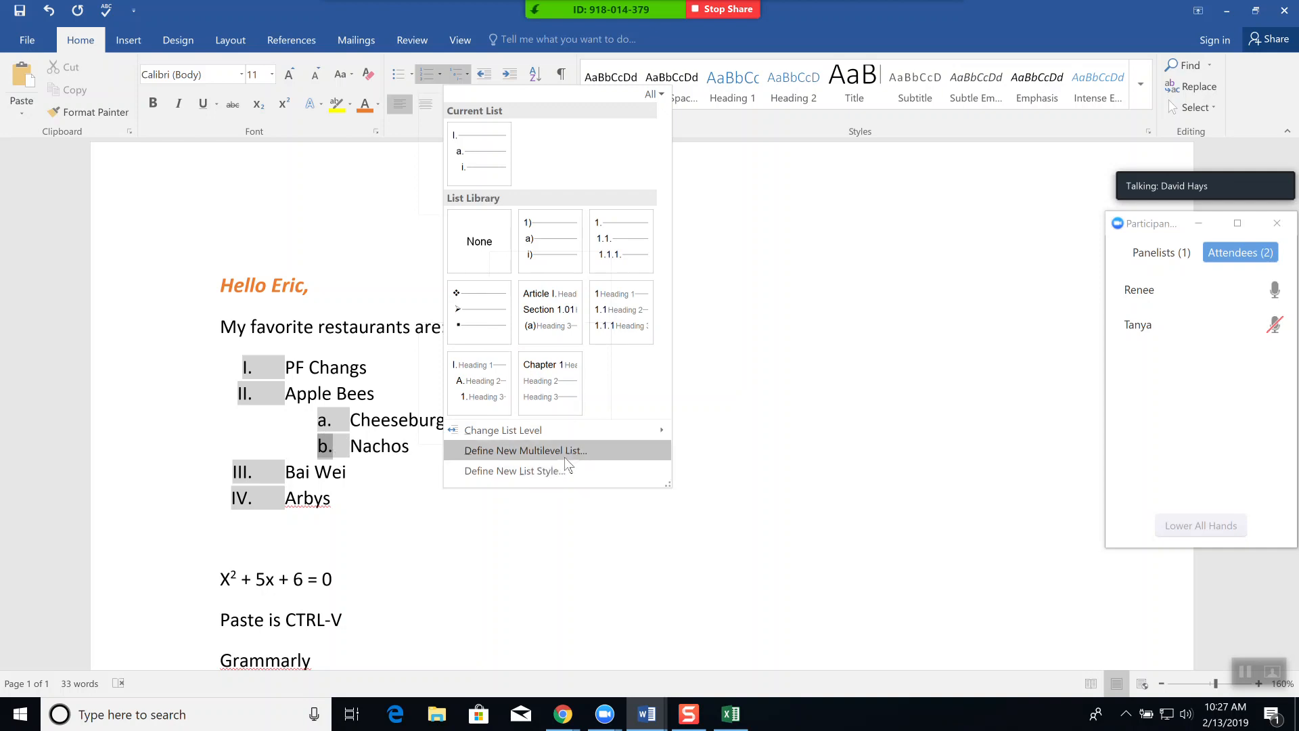
pyautogui.click(749, 272)
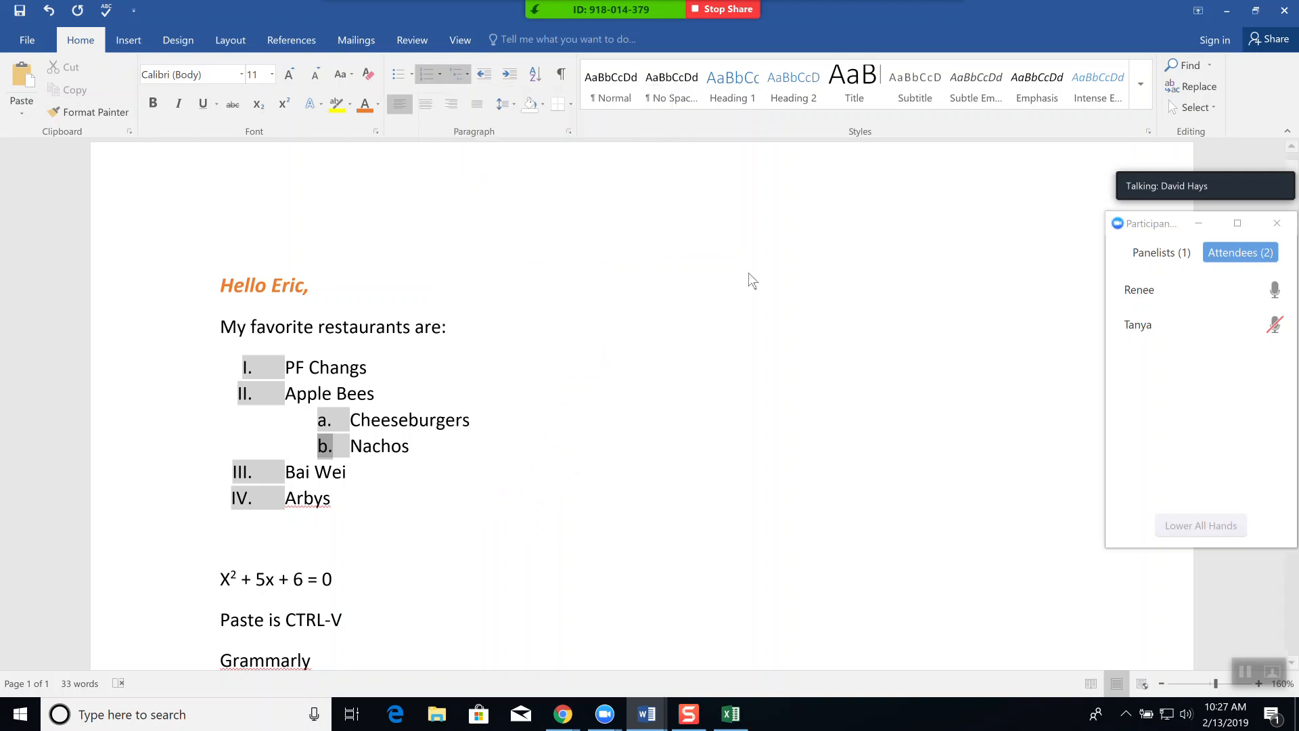
pyautogui.click(451, 440)
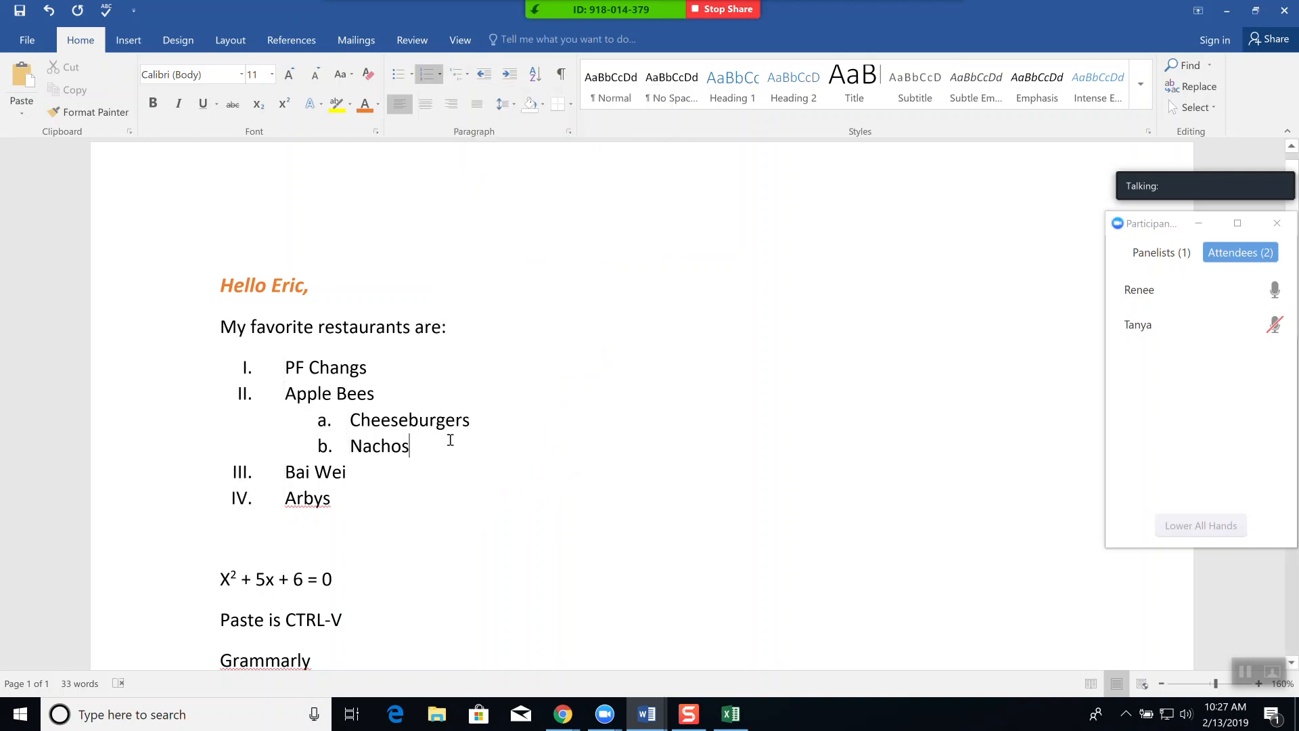
# Insert a blank line between "My favorite restaurants are:" and the numbered list
pyautogui.click(324, 420)
pyautogui.click(473, 329)
pyautogui.press('Return')
pyautogui.press('Return')
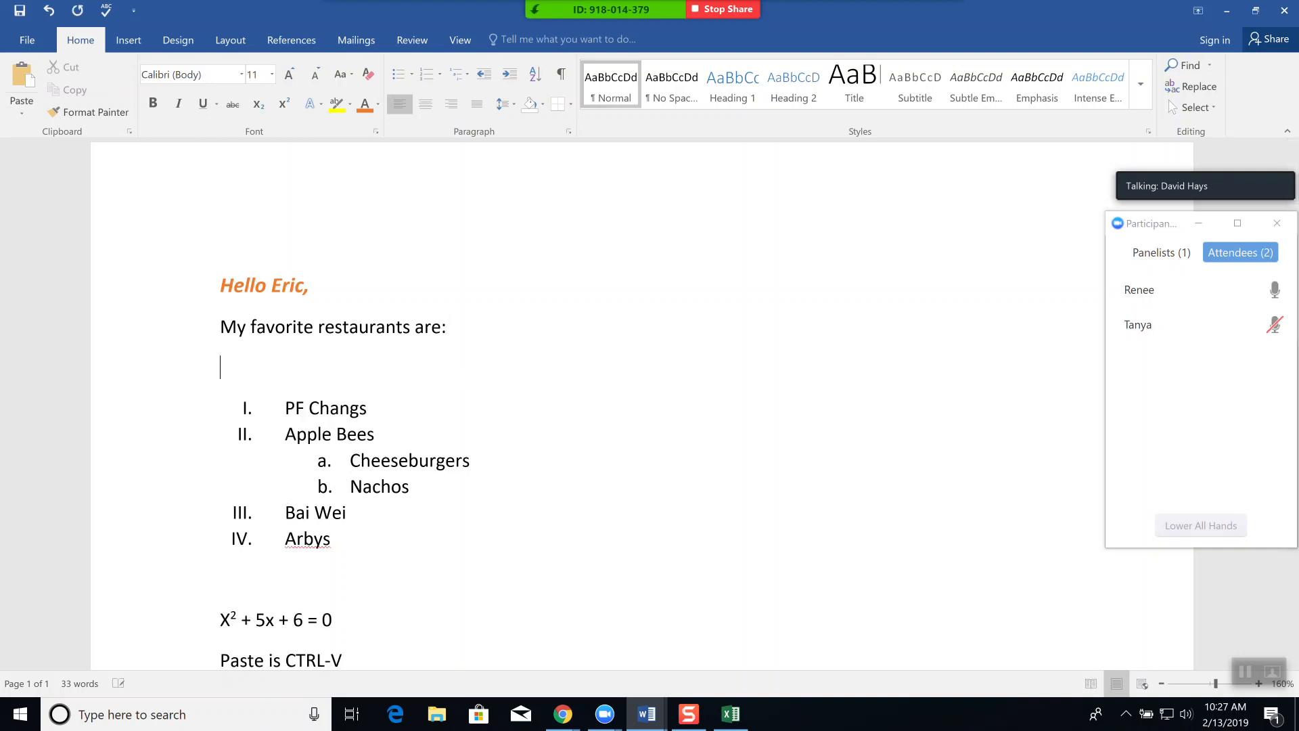
# Enter "Apple", "Orange" and "Pear" on separate lines below "My favorite restaurants are:"
pyautogui.write('apple')
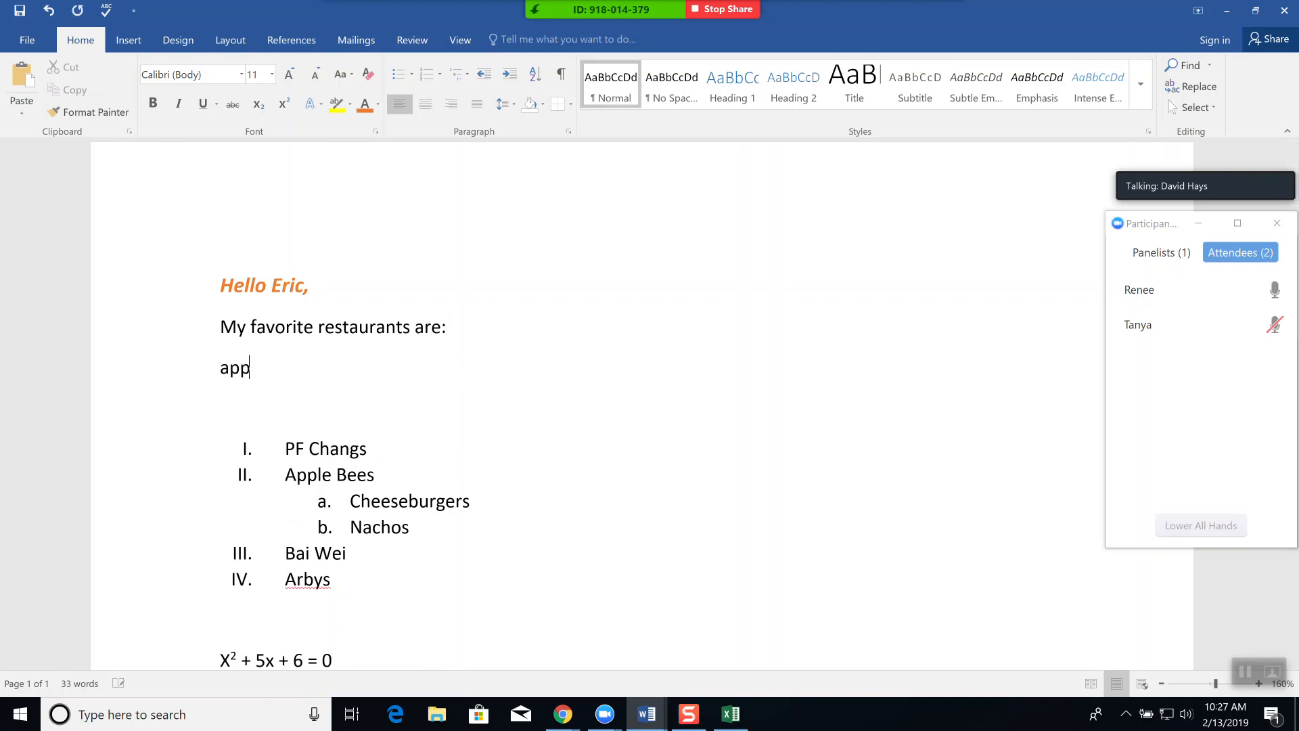
pyautogui.press('Return')
pyautogui.write('orange')
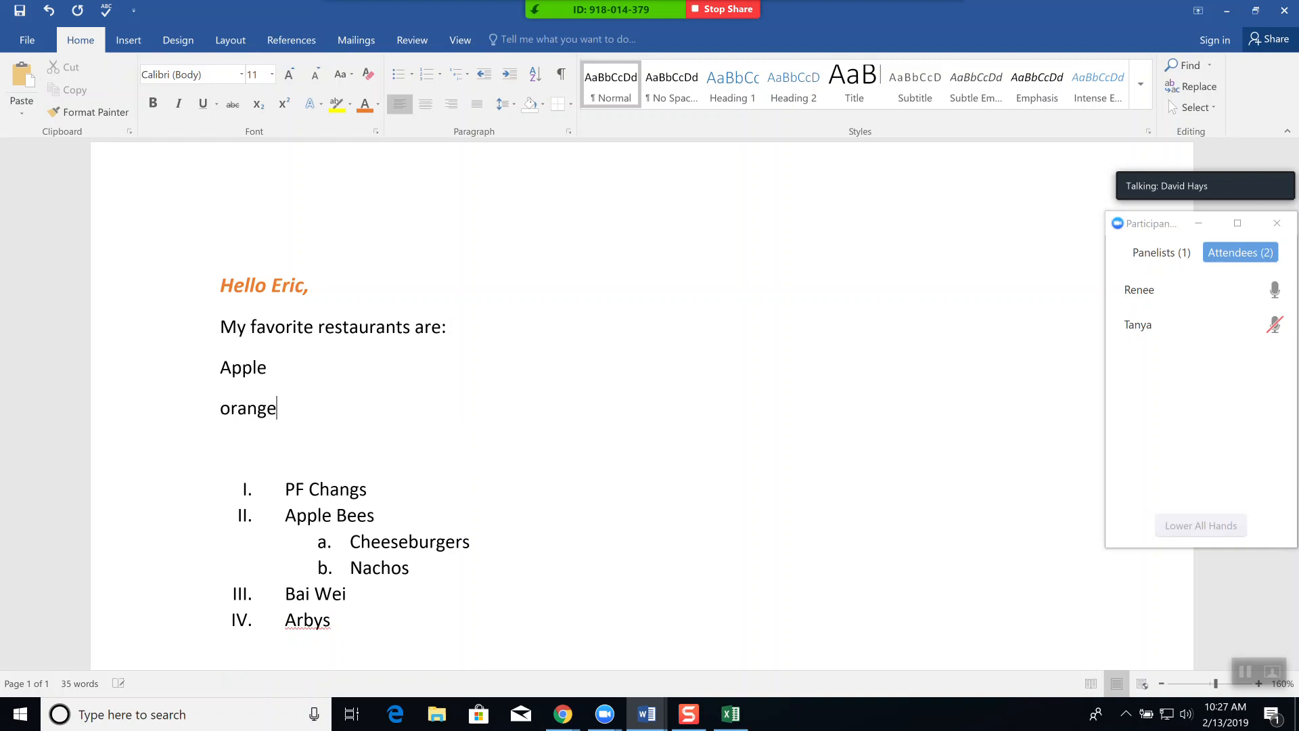
pyautogui.press('Return')
pyautogui.write('Pear')
pyautogui.press('Return')
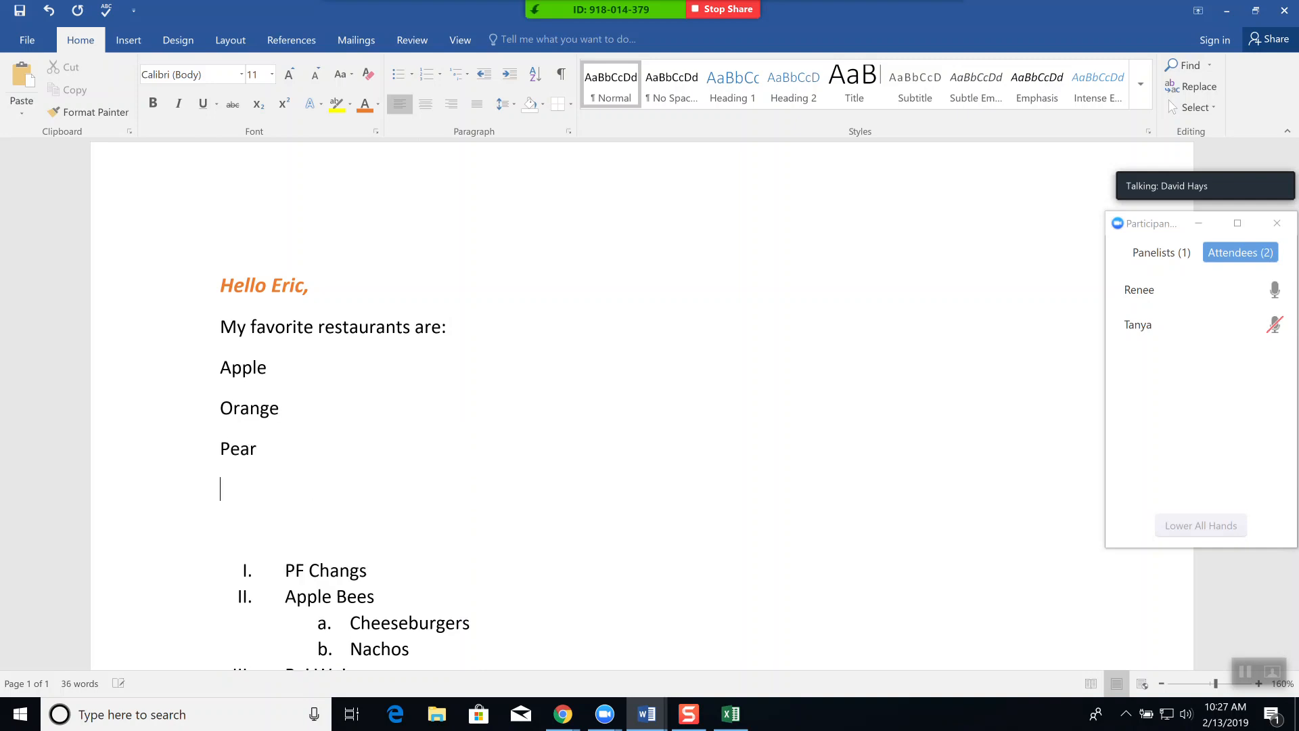
# Format the Apple, Orange and Pear lines as a list numbered 1., 2., 3
pyautogui.moveTo(176, 371); pyautogui.dragTo(214, 464)
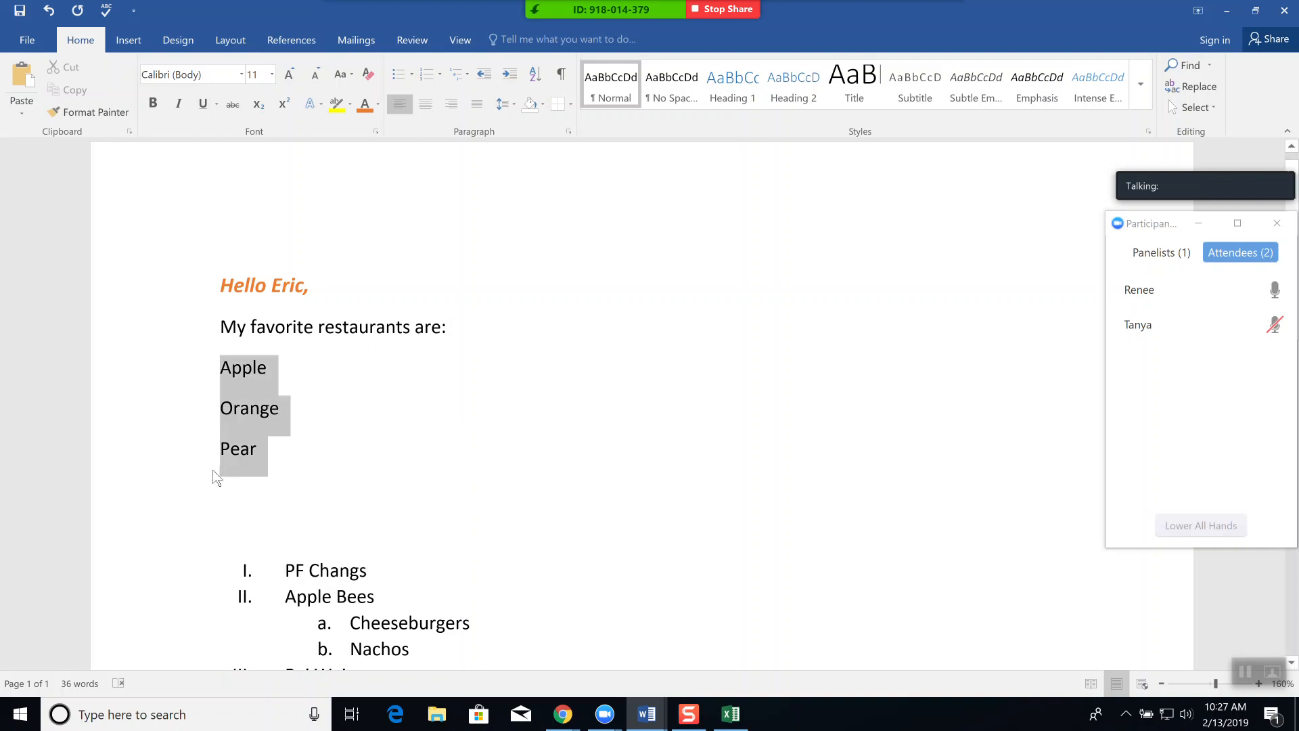
pyautogui.click(421, 75)
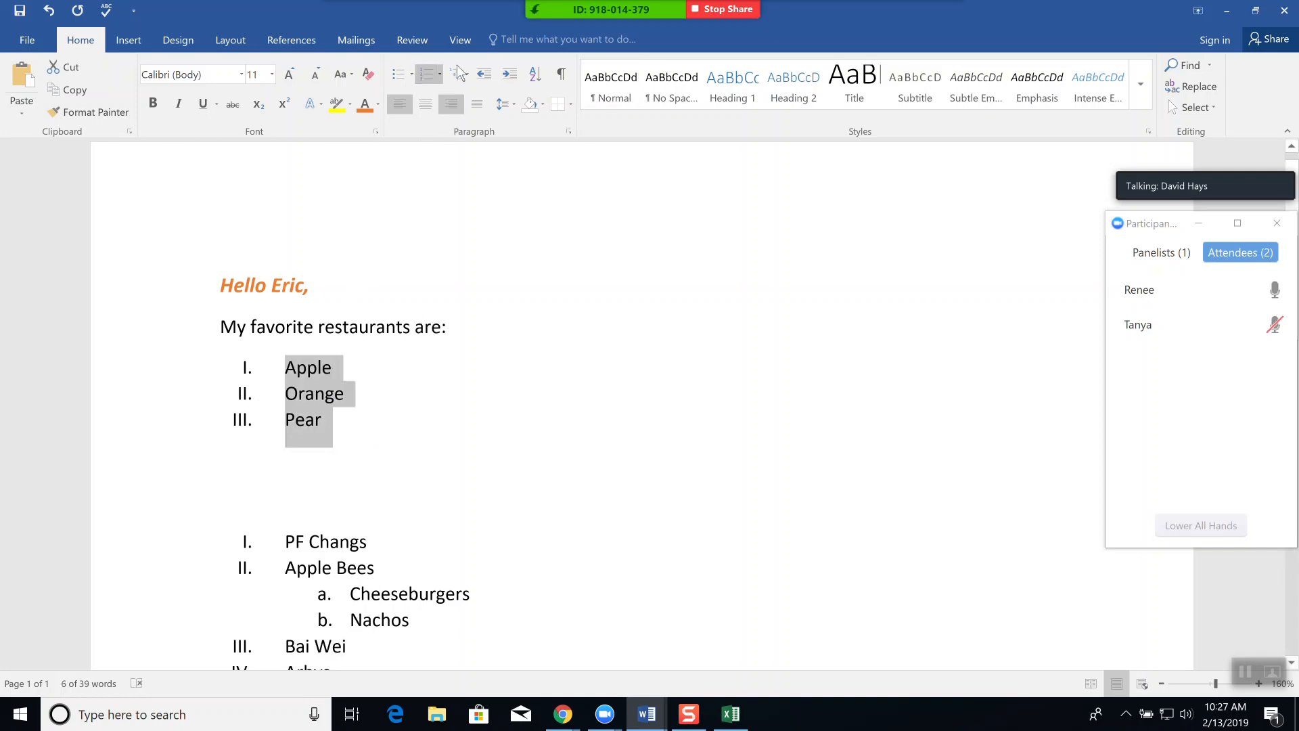
pyautogui.click(440, 73)
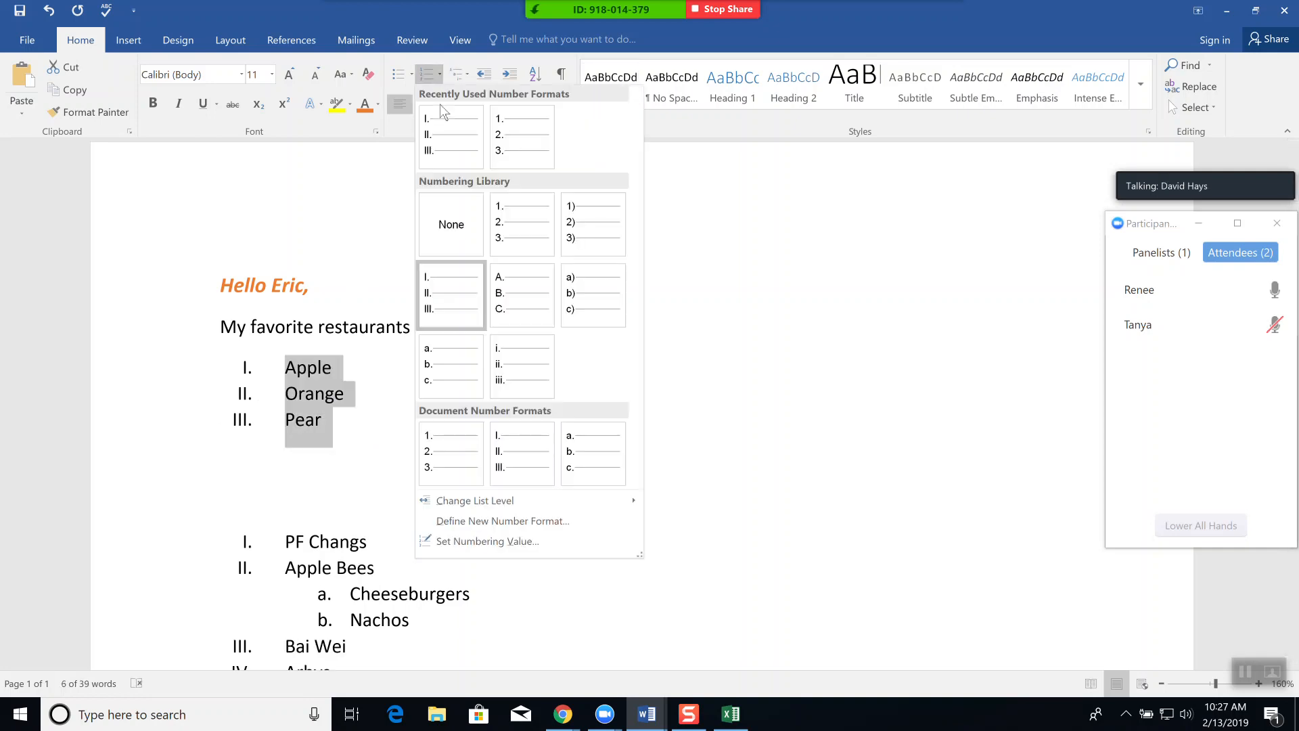
pyautogui.click(499, 143)
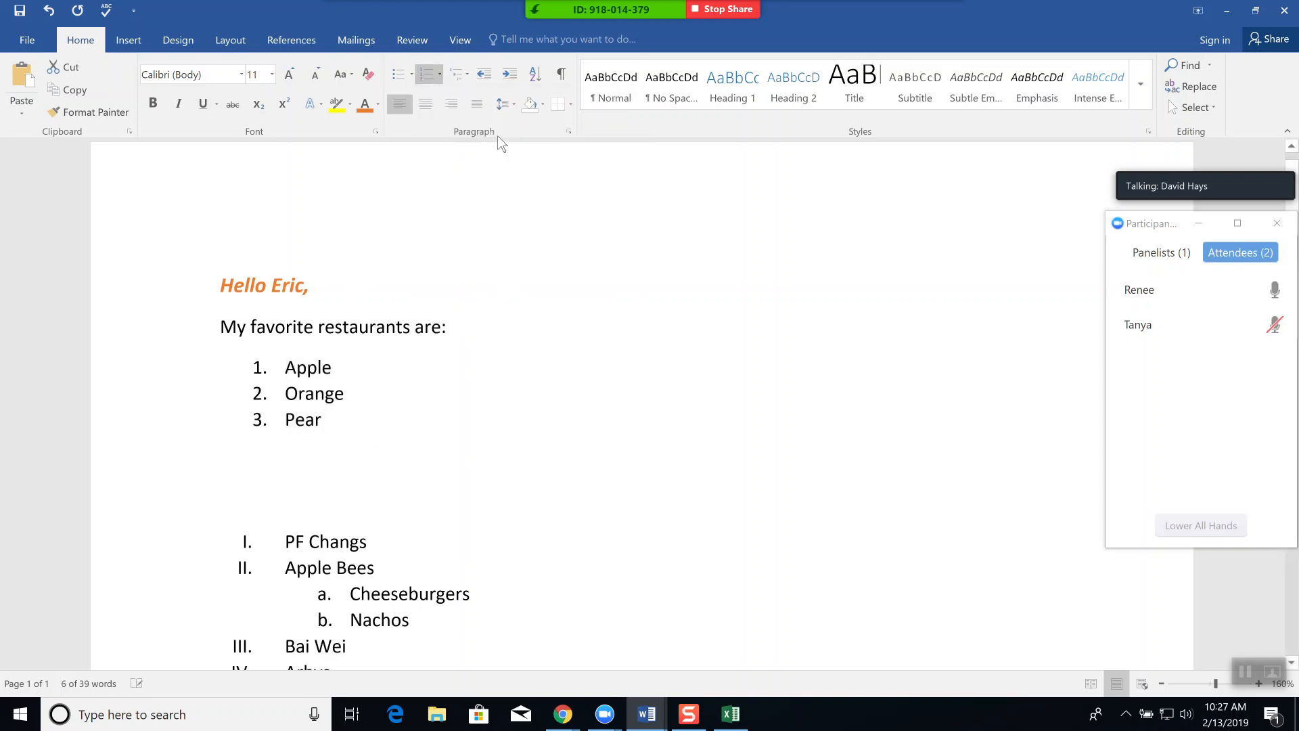
# Add an empty item below "Apple" and indent it to the second list level
pyautogui.click(404, 368)
pyautogui.press('Return')
pyautogui.press('Tab')
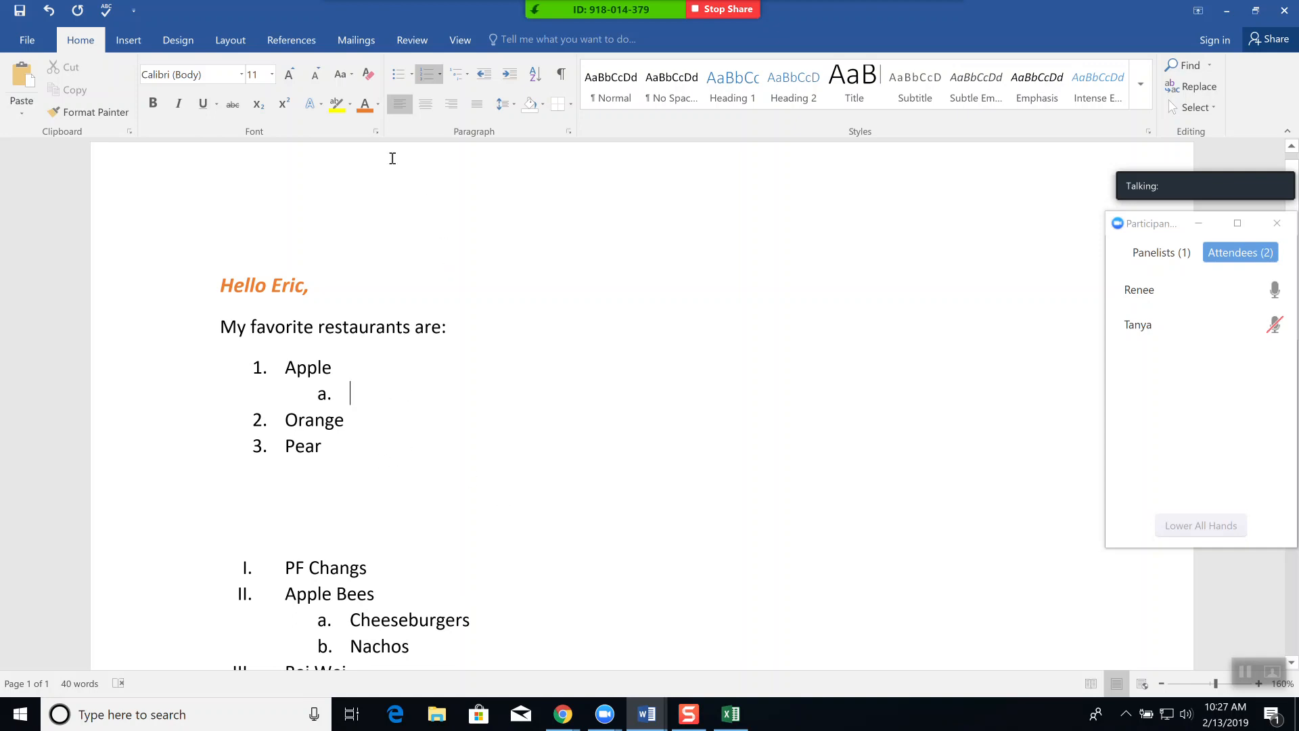
pyautogui.click(485, 76)
pyautogui.click(509, 76)
# Promote "Cheeseburgers" to the first level of the restaurant list
pyautogui.scroll(-1, 526, 470)
pyautogui.scroll(-2, 526, 470)
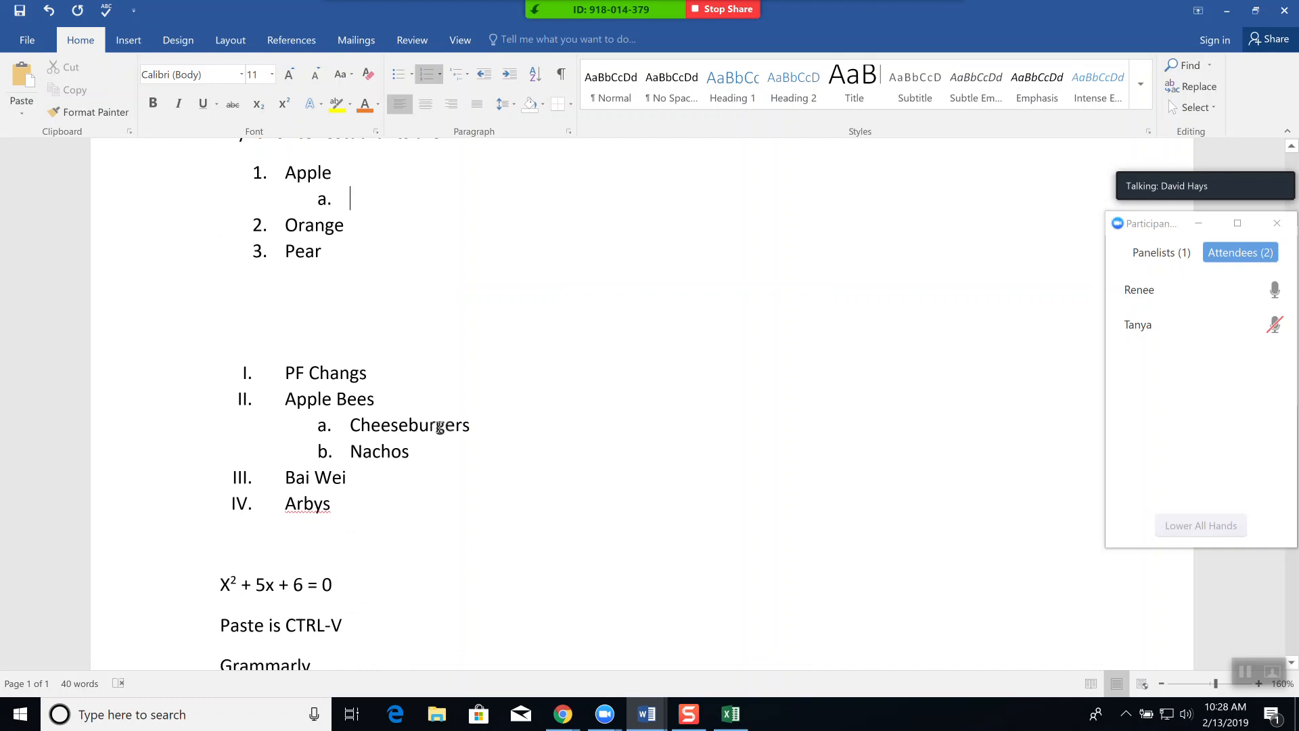
pyautogui.moveTo(477, 426); pyautogui.dragTo(353, 432)
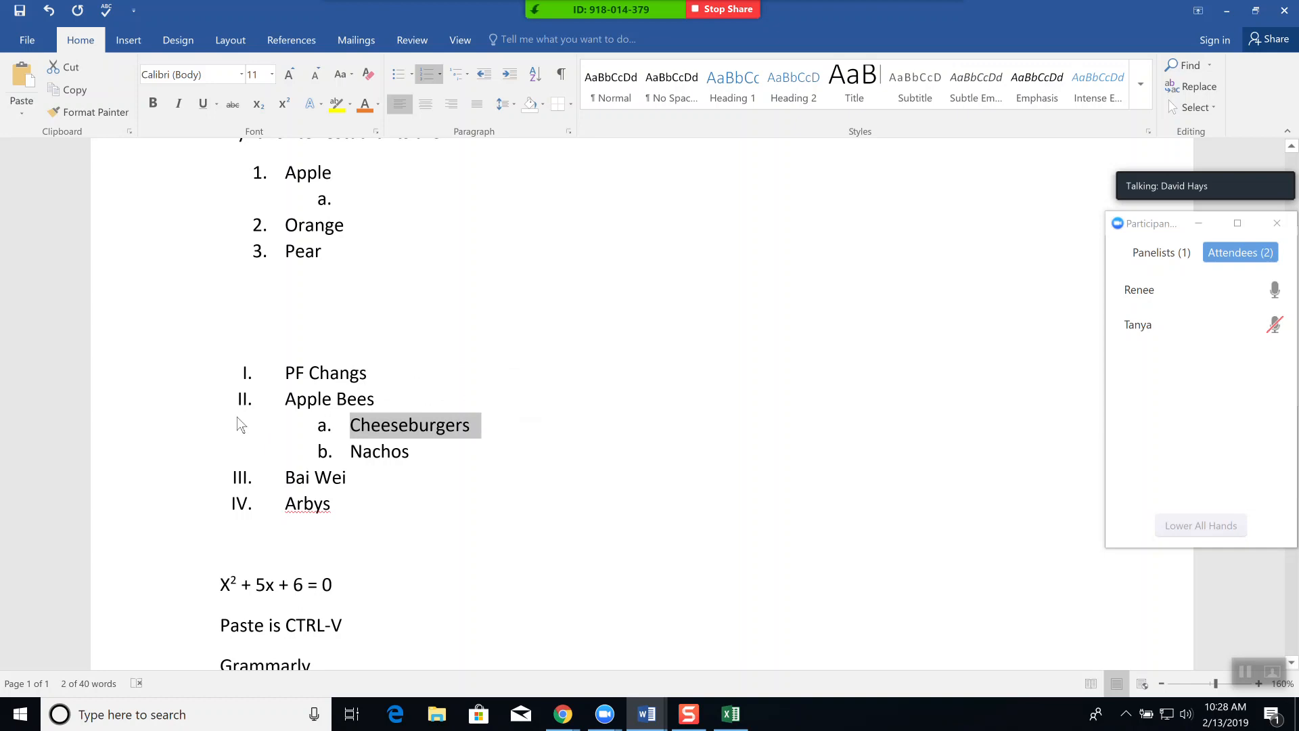
pyautogui.click(483, 76)
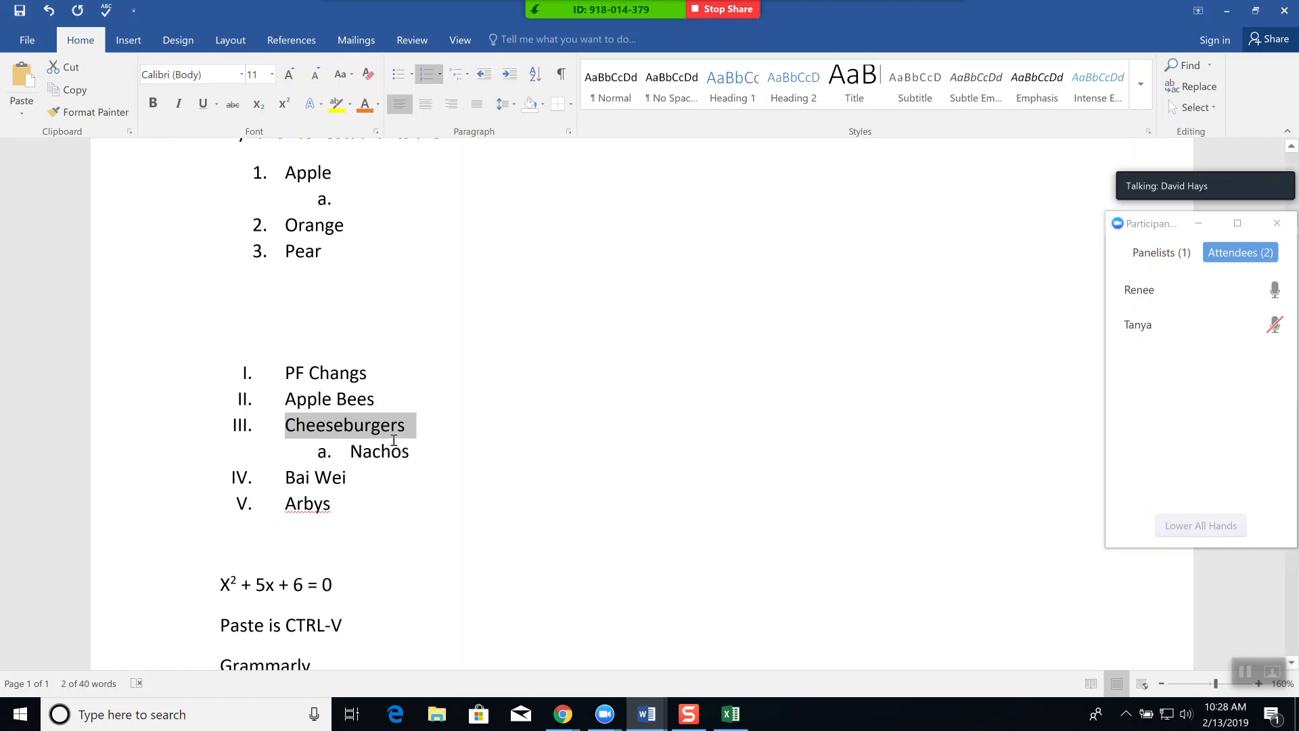
# Demote the "Nachos" item by five more list levels
pyautogui.moveTo(421, 451); pyautogui.dragTo(332, 452)
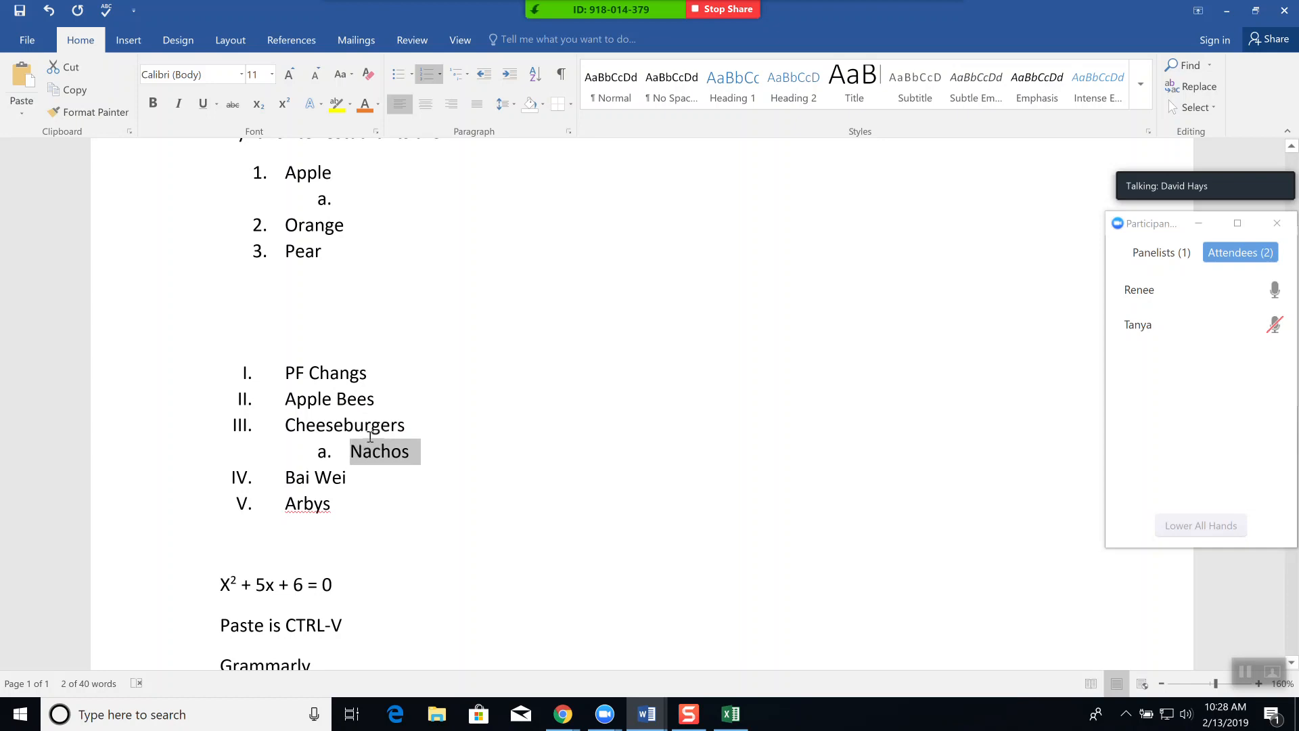
pyautogui.click(513, 76)
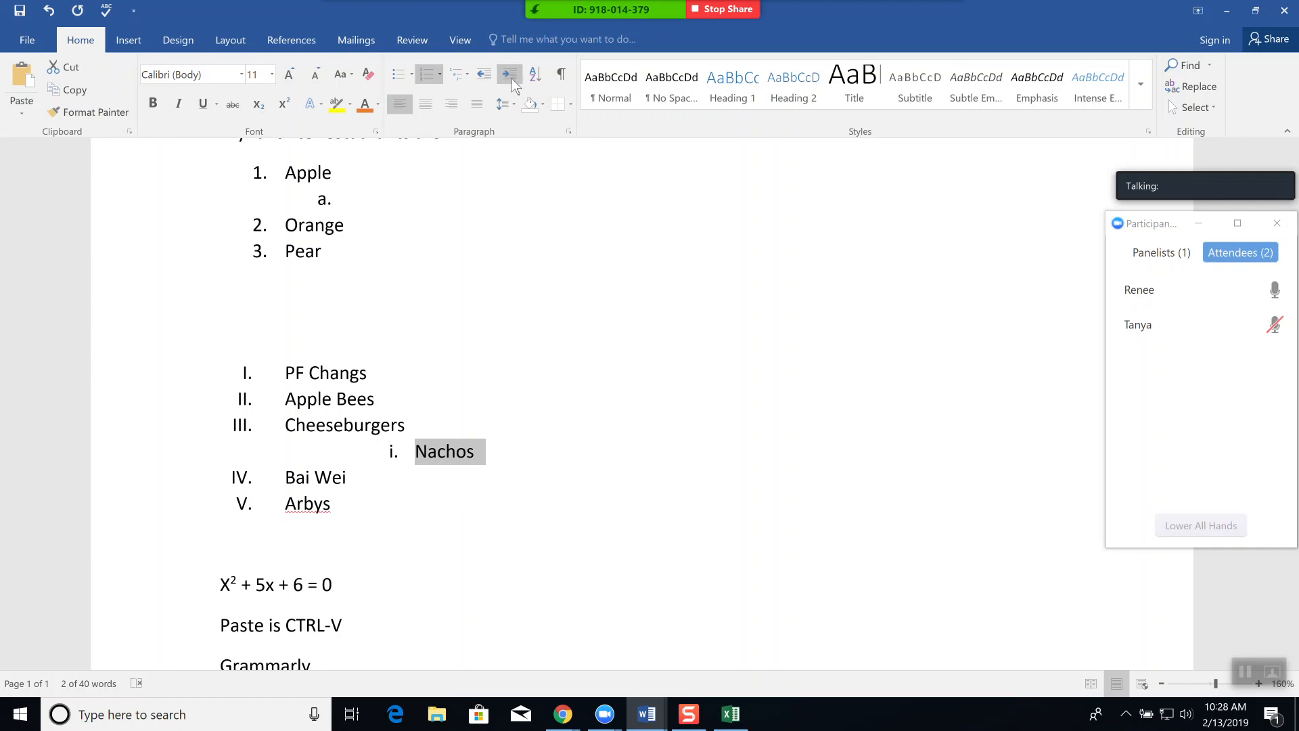
pyautogui.click(513, 80)
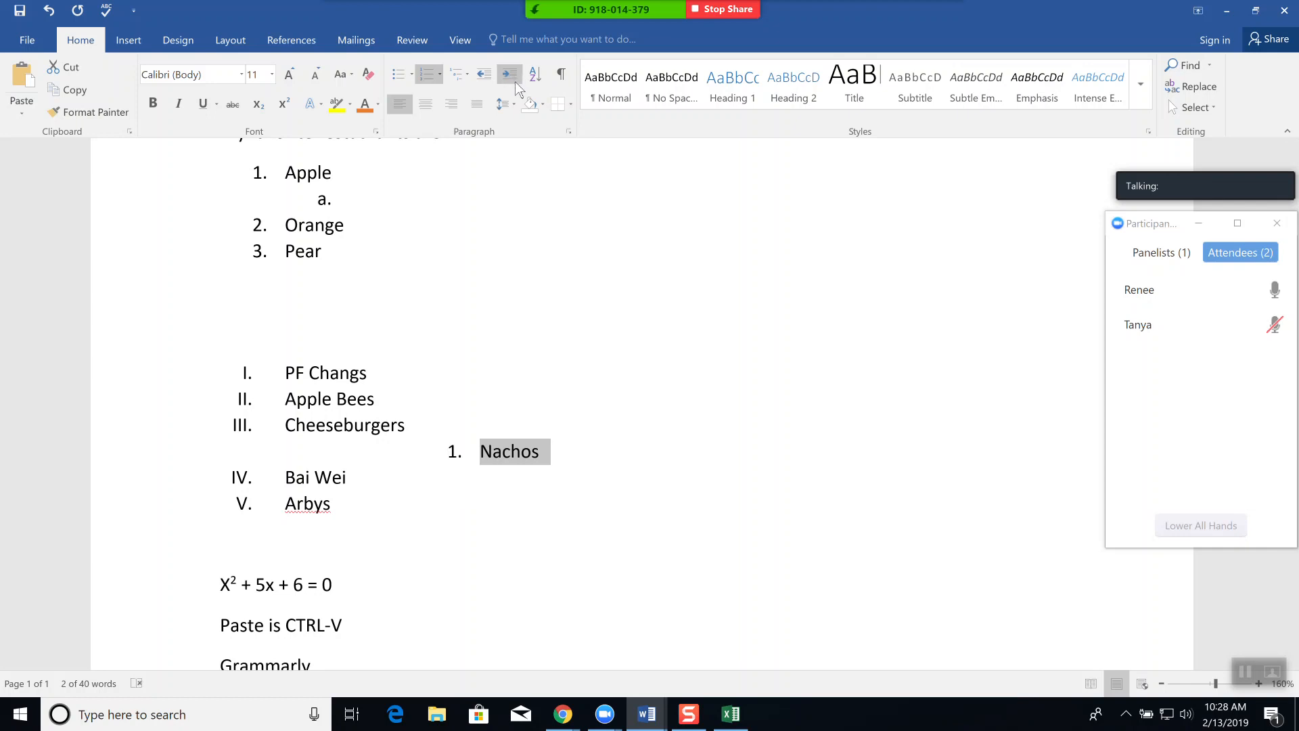
pyautogui.click(515, 83)
pyautogui.click(516, 82)
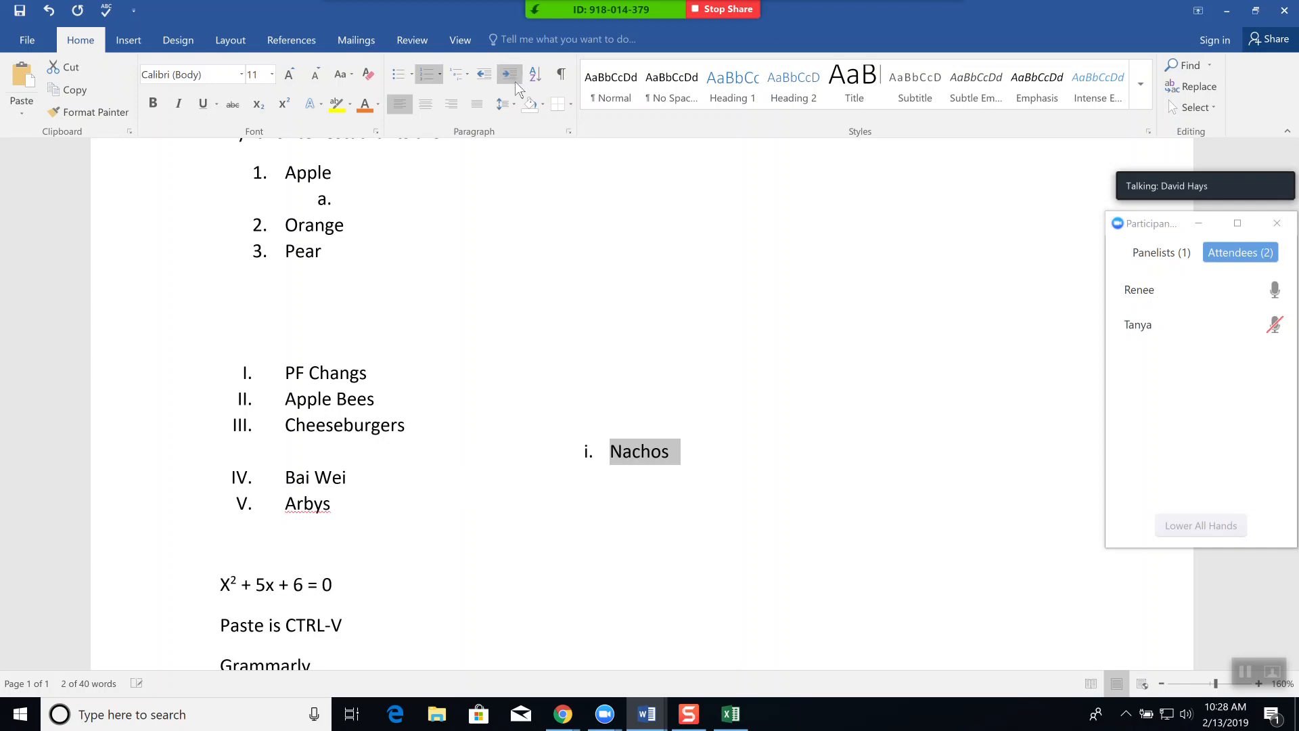
pyautogui.click(516, 83)
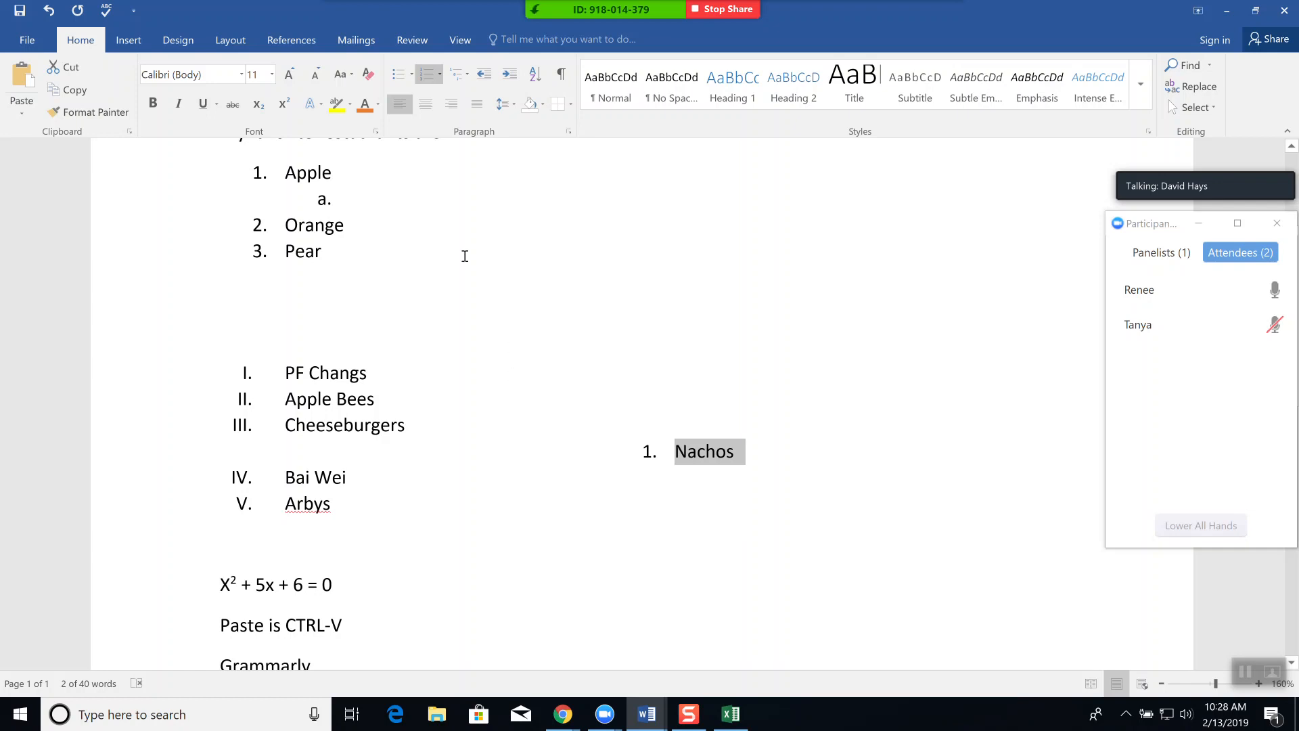
# Promote "Nachos" to the first level of the restaurant list
pyautogui.click(478, 80)
pyautogui.click(478, 80)
pyautogui.click(478, 80)
pyautogui.click(478, 80)
pyautogui.click(478, 80)
pyautogui.click(478, 80)
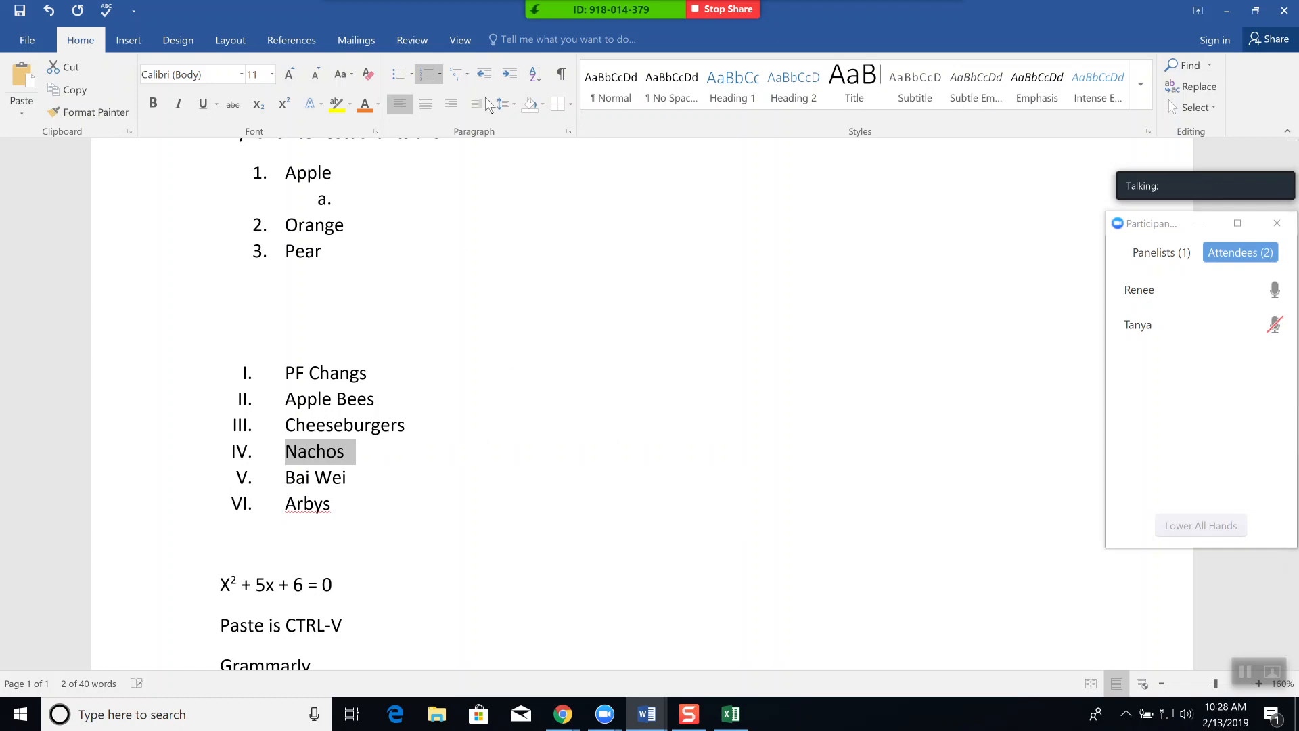
# Select the entire document, from the greeting through "Love,", and clear the selection
pyautogui.click(420, 461)
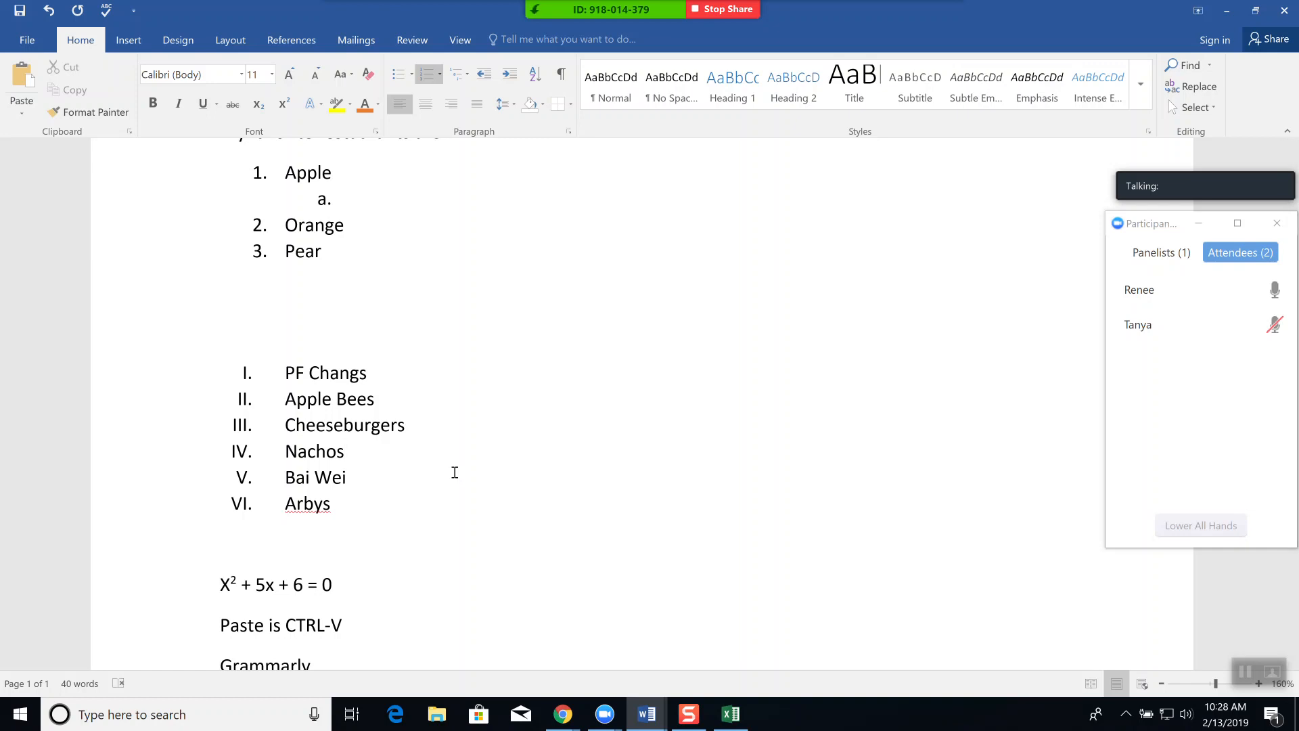
pyautogui.scroll(-3, 453, 508)
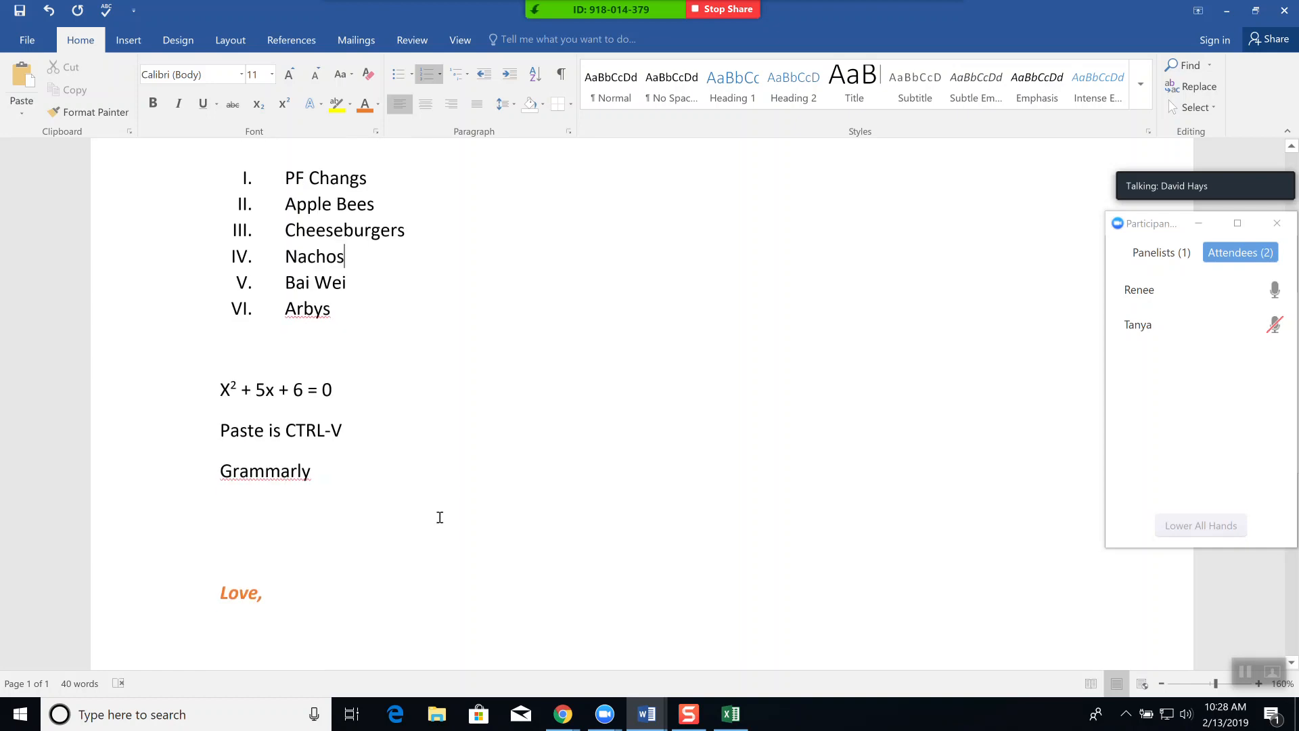
pyautogui.scroll(-5, 316, 610)
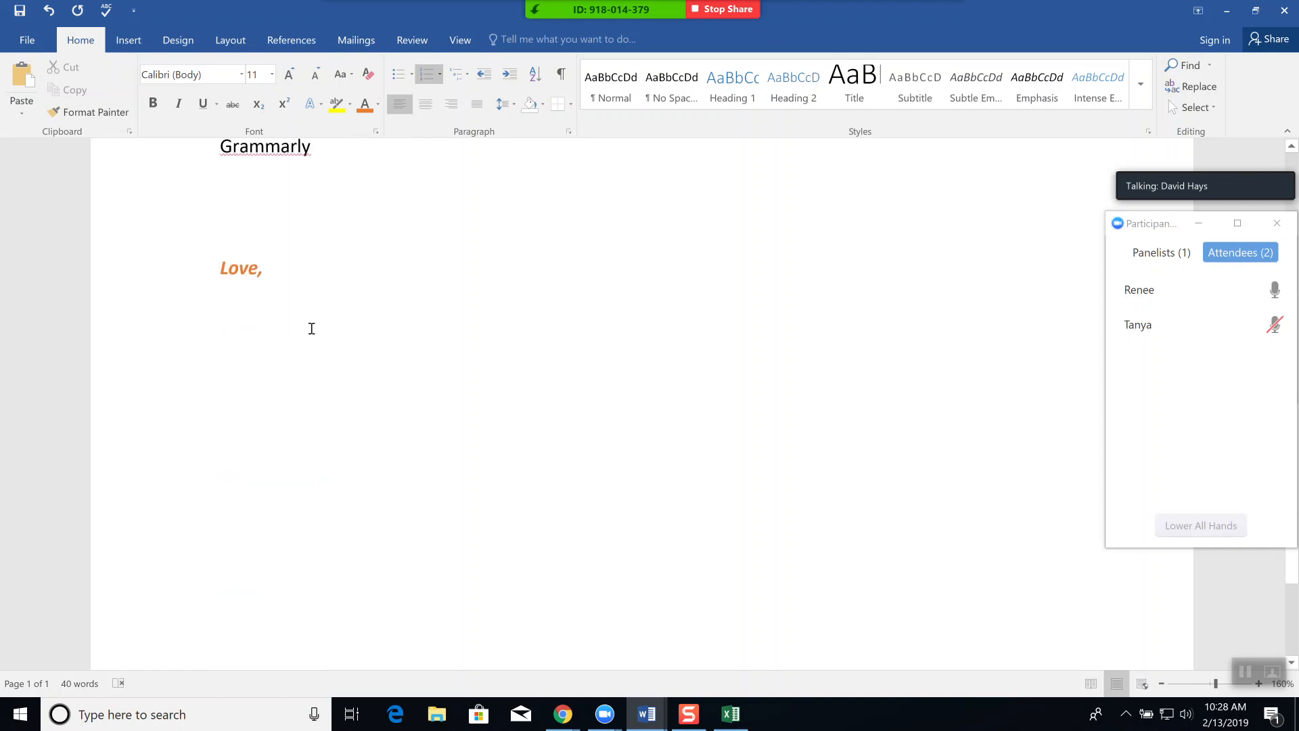
pyautogui.moveTo(308, 269); pyautogui.dragTo(237, 109)
pyautogui.scroll(2, 390, 376)
pyautogui.hotkey('ctrl', 'a')
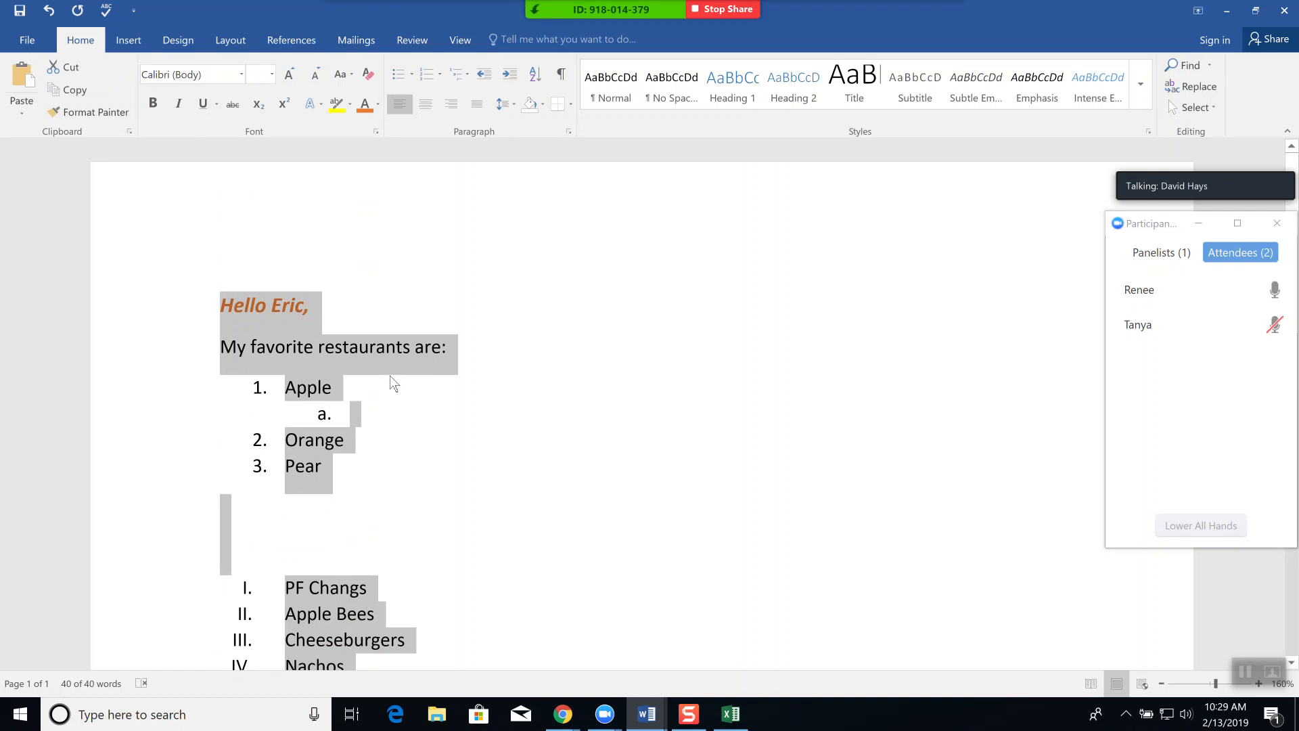
pyautogui.click(565, 475)
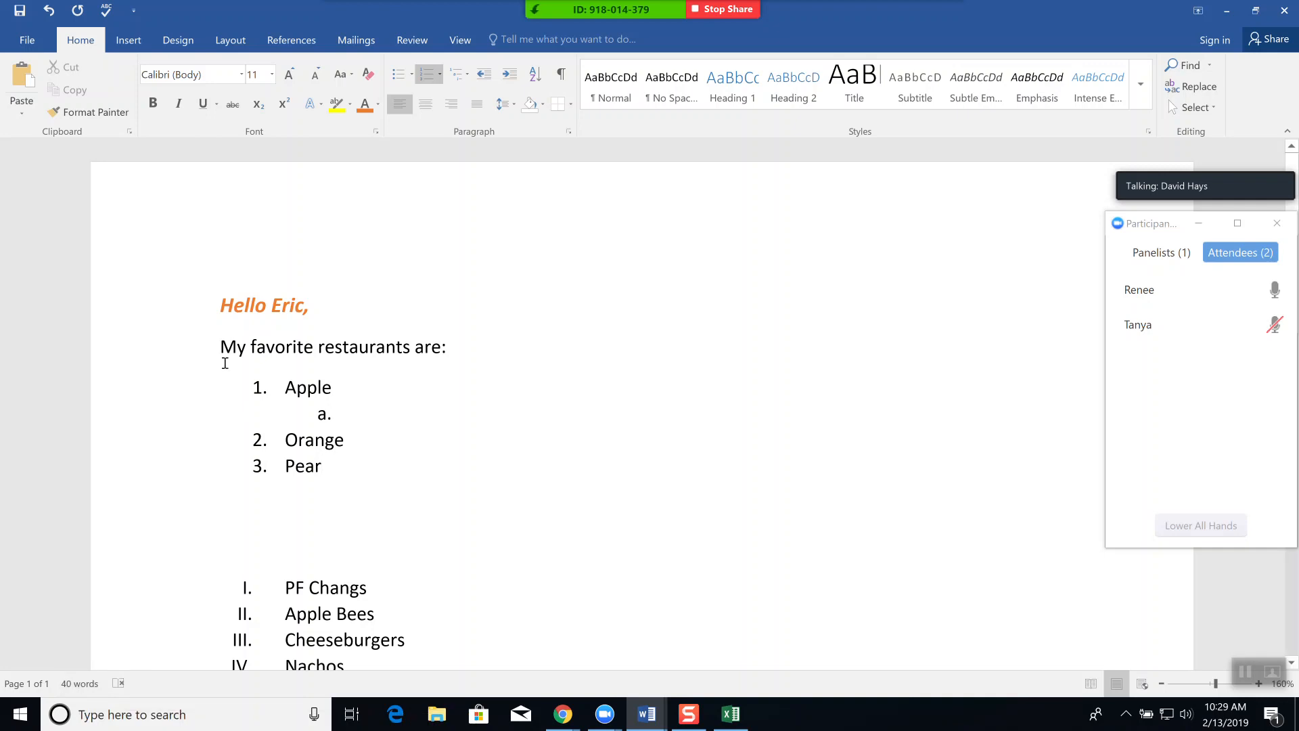
# Select the text from "My favorite restaurants are:" through the "Pear" list item
pyautogui.moveTo(220, 344); pyautogui.dragTo(448, 351)
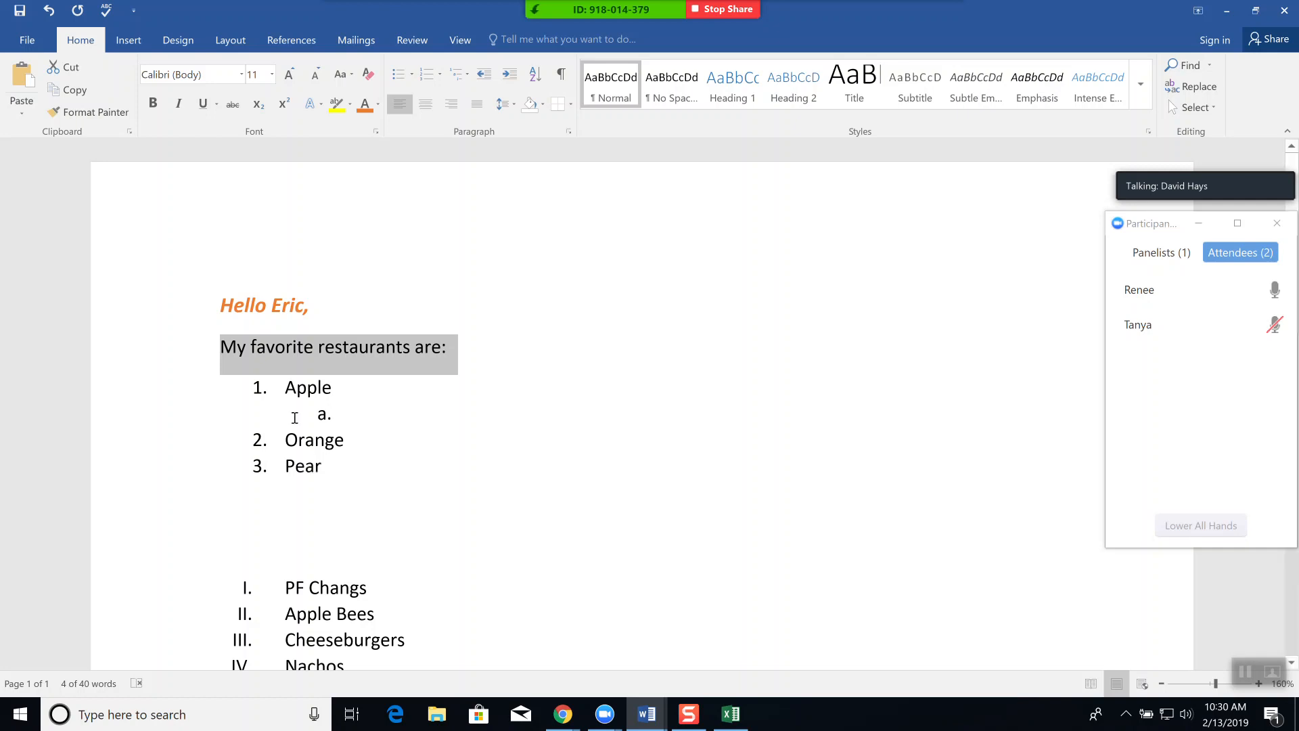
pyautogui.click(216, 342)
pyautogui.moveTo(216, 342); pyautogui.dragTo(345, 467)
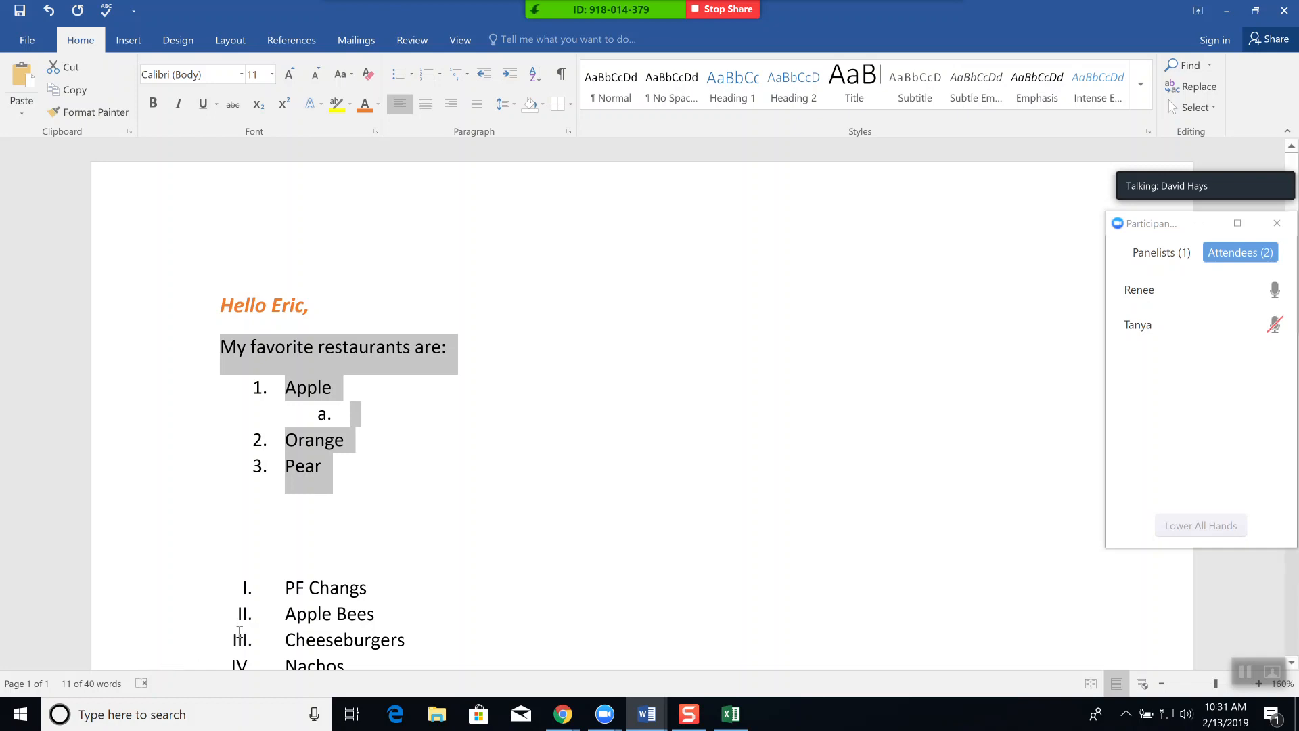
# Select everything from the end of the document back to the greeting and delete it
pyautogui.scroll(-8, 408, 572)
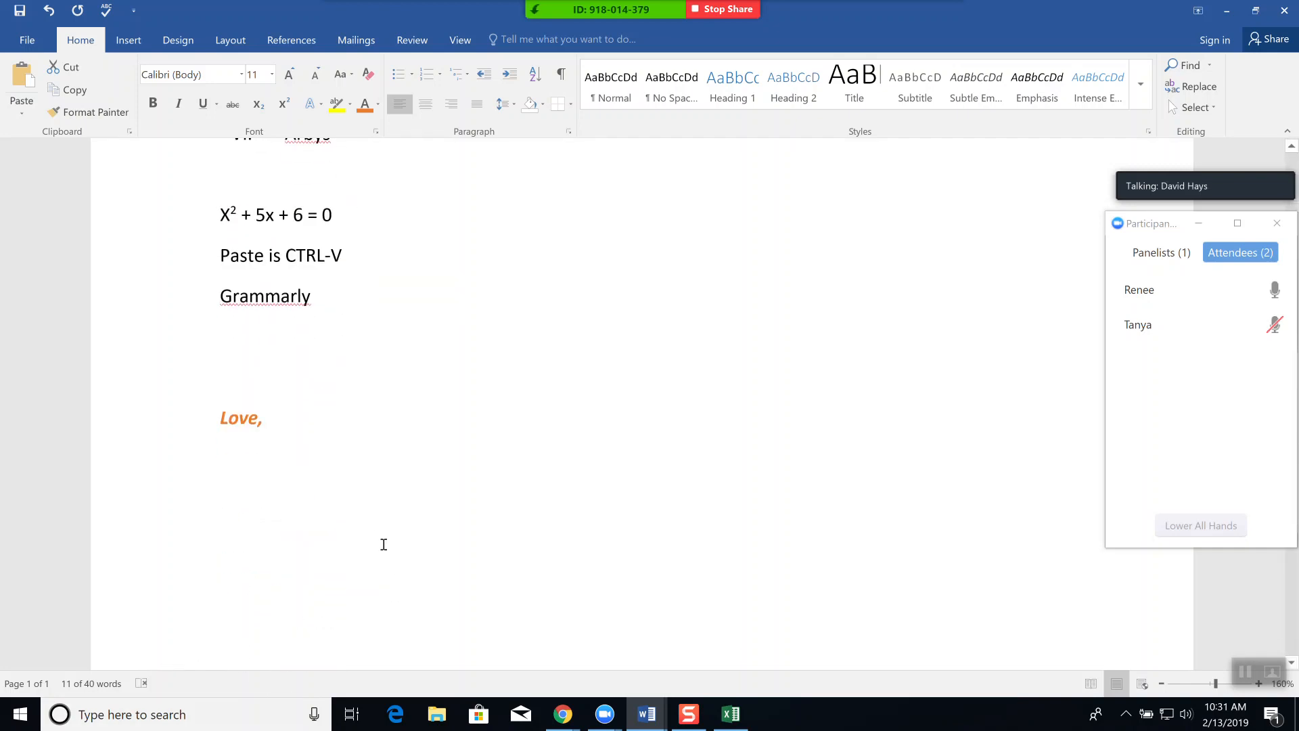
pyautogui.moveTo(317, 488); pyautogui.dragTo(155, 146)
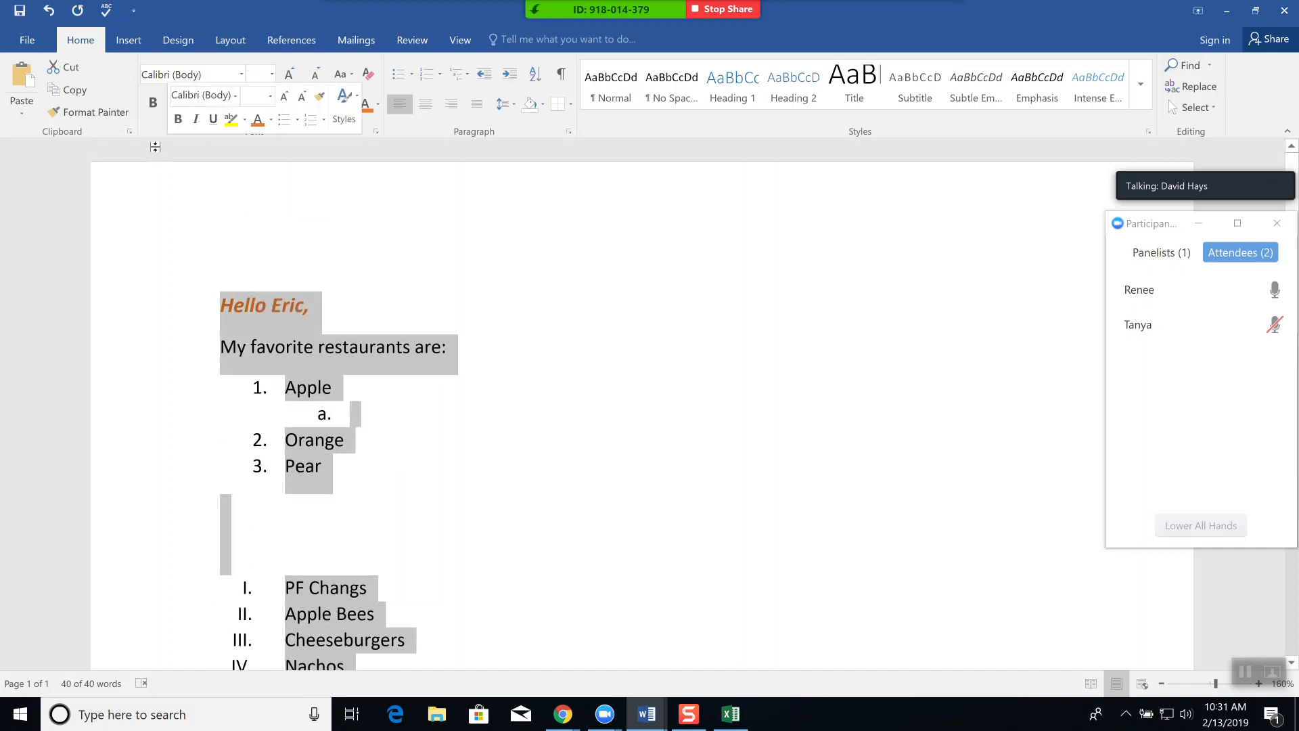
pyautogui.press('Delete')
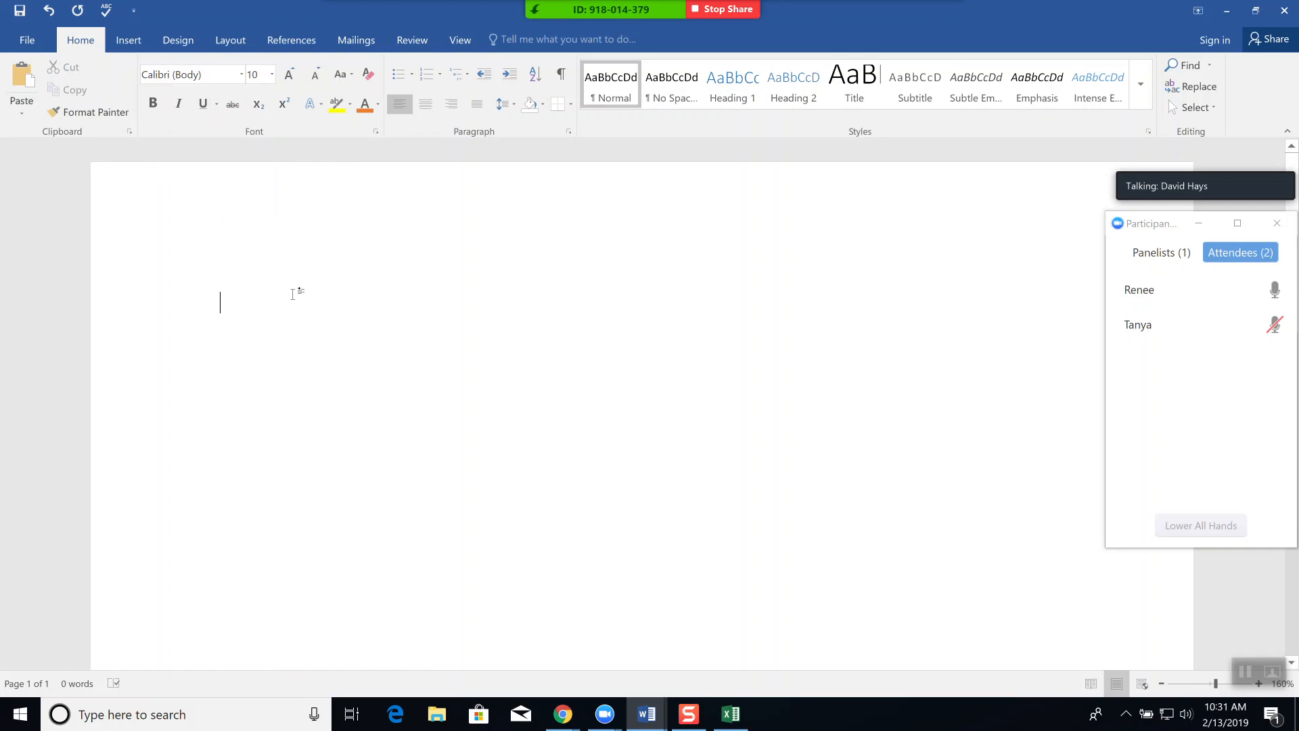
# Write a short letter greeting the recipient with "things are going better. Hope everything is well with you.", closing with "Love," and the sender's name
pyautogui.write('Dear Eric, things are going better.  Ho')
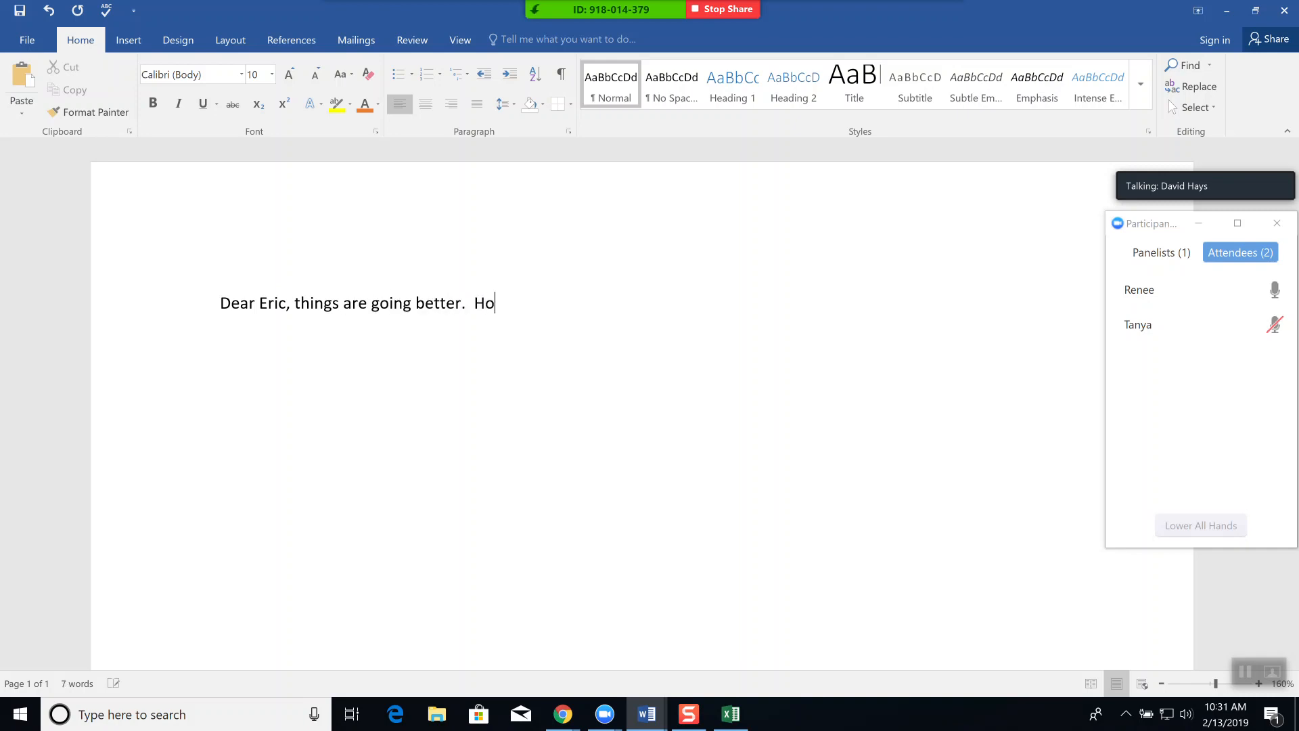
pyautogui.write('pe everything is w')
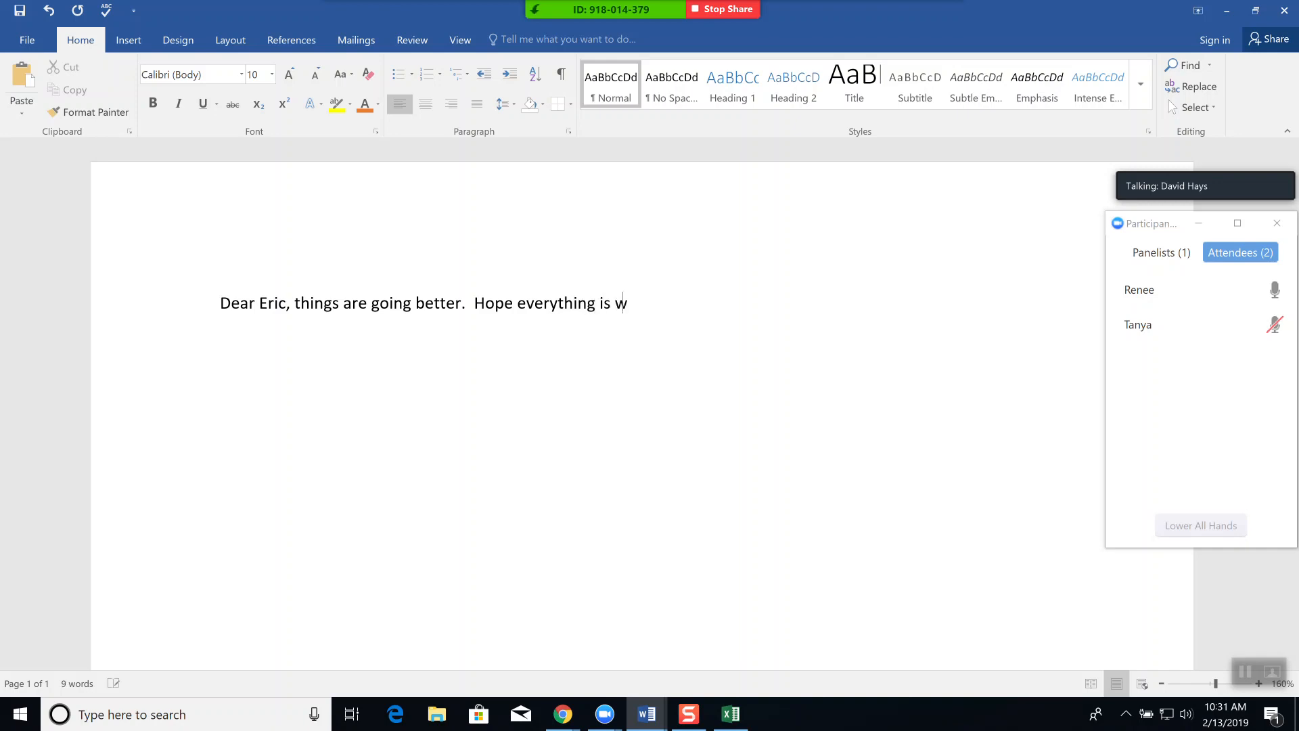
pyautogui.write('ell with you')
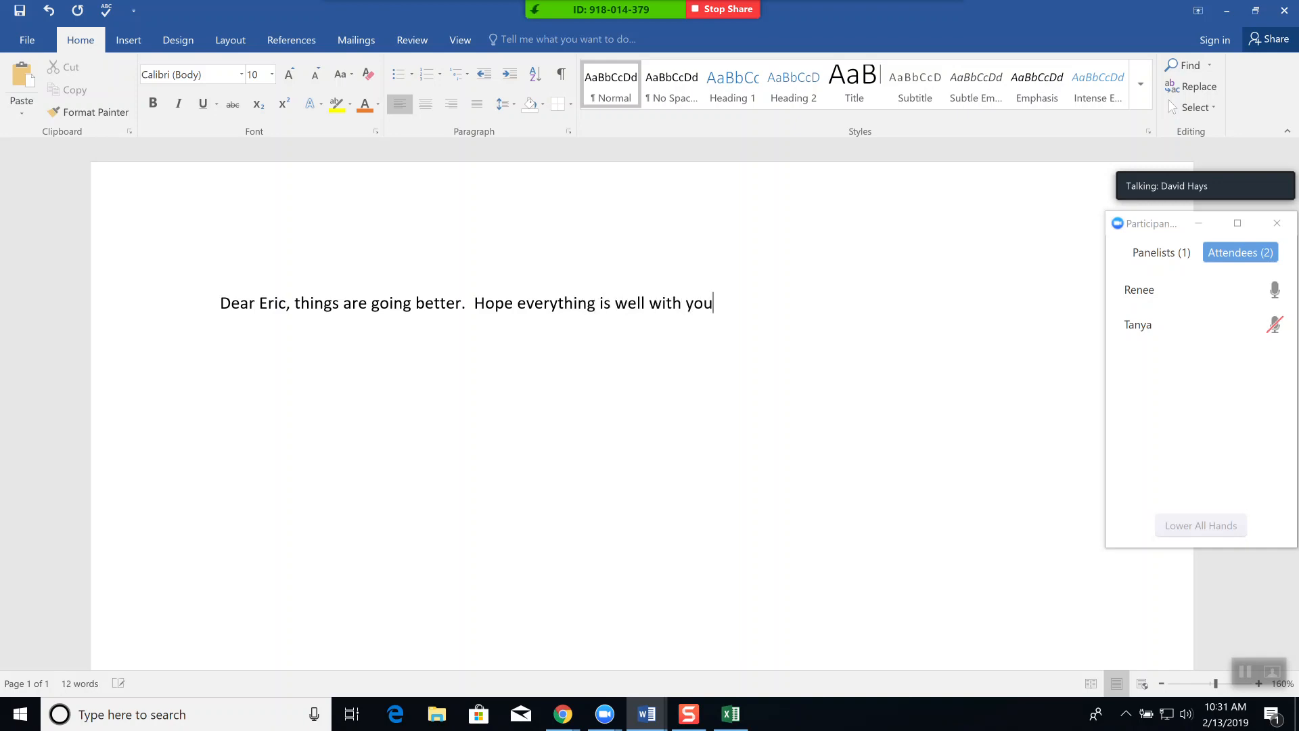
pyautogui.press('BackSpace')
pyautogui.write('. Love,')
pyautogui.press('Return')
pyautogui.write('David')
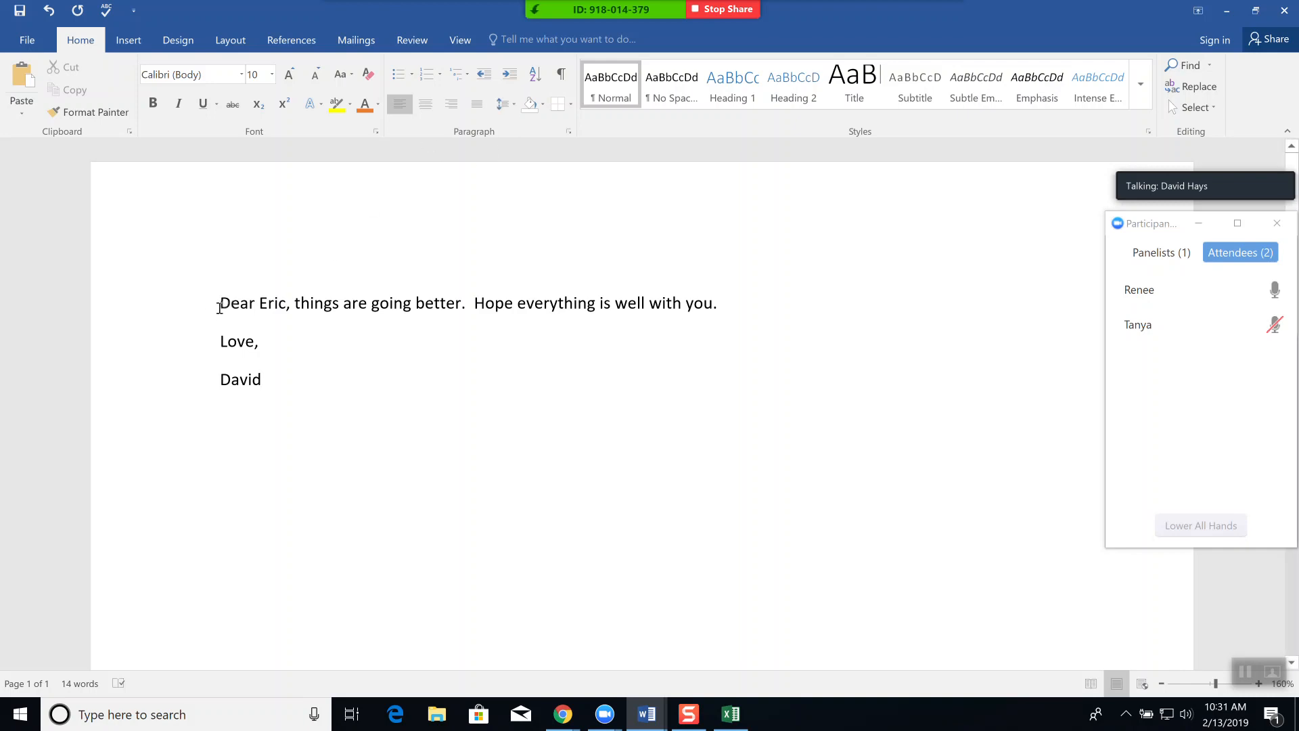
# Try center alignment and right alignment on the letter's opening paragraph
pyautogui.moveTo(219, 306); pyautogui.dragTo(721, 302)
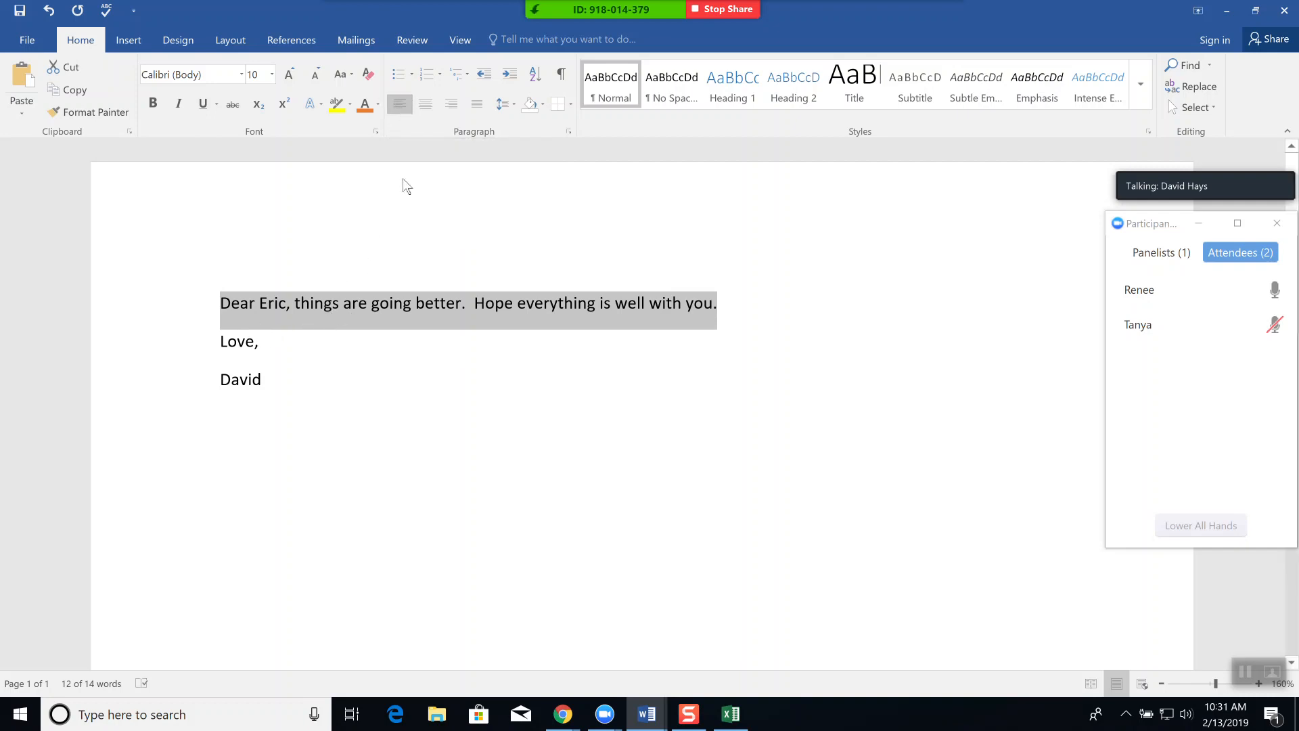
pyautogui.click(428, 104)
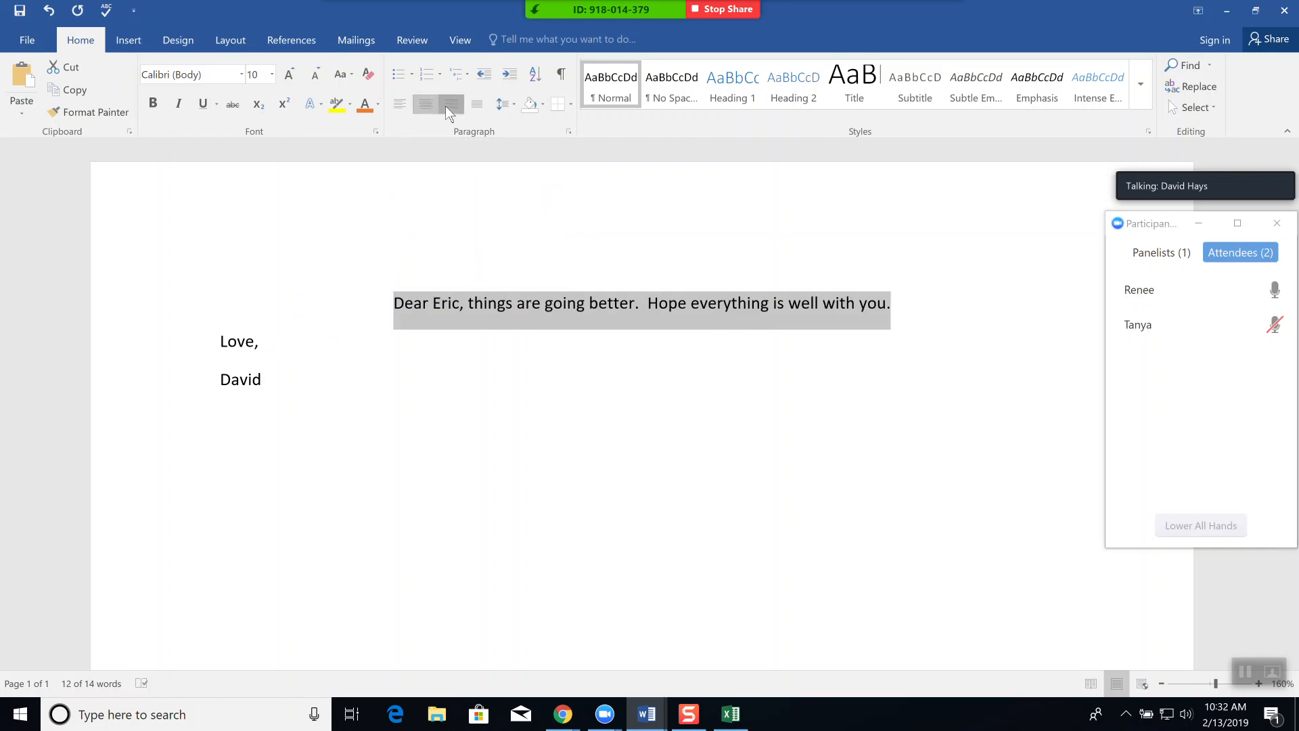
pyautogui.click(446, 106)
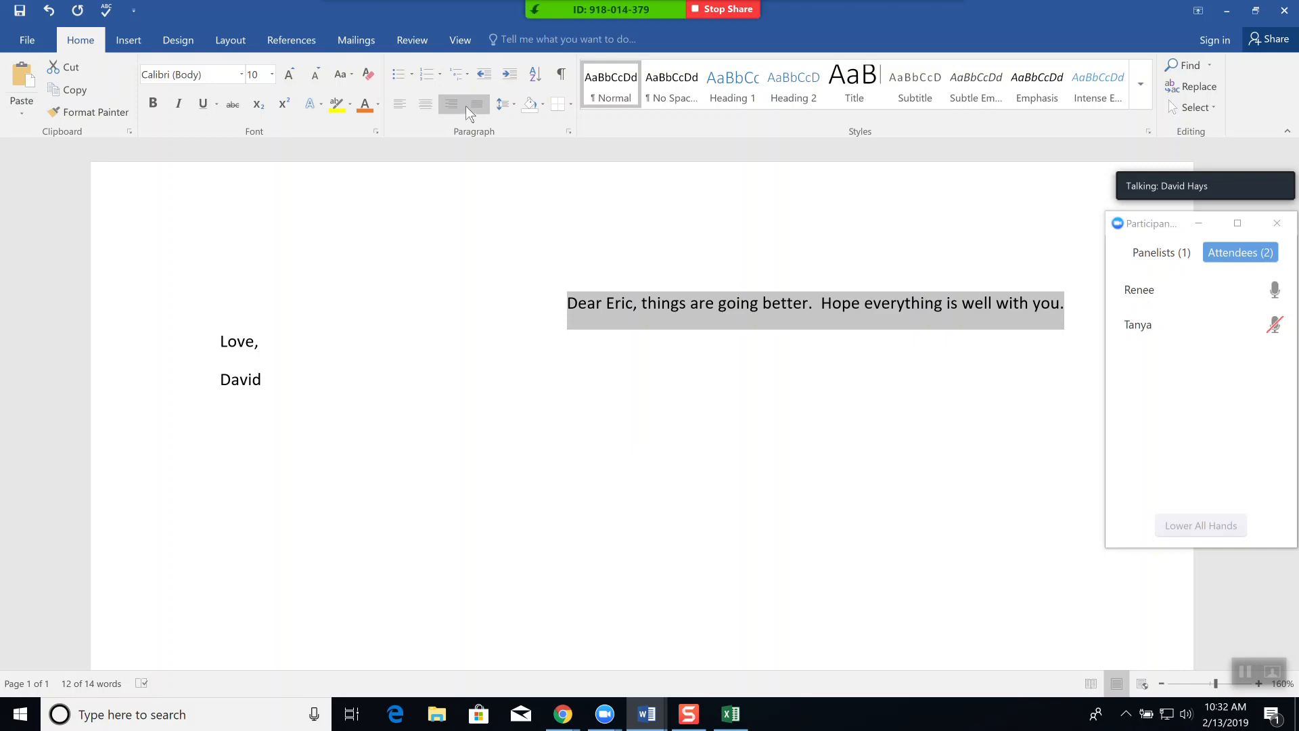
# Set the letter's opening paragraph to justified alignment, toggling justification off and on once
pyautogui.click(477, 107)
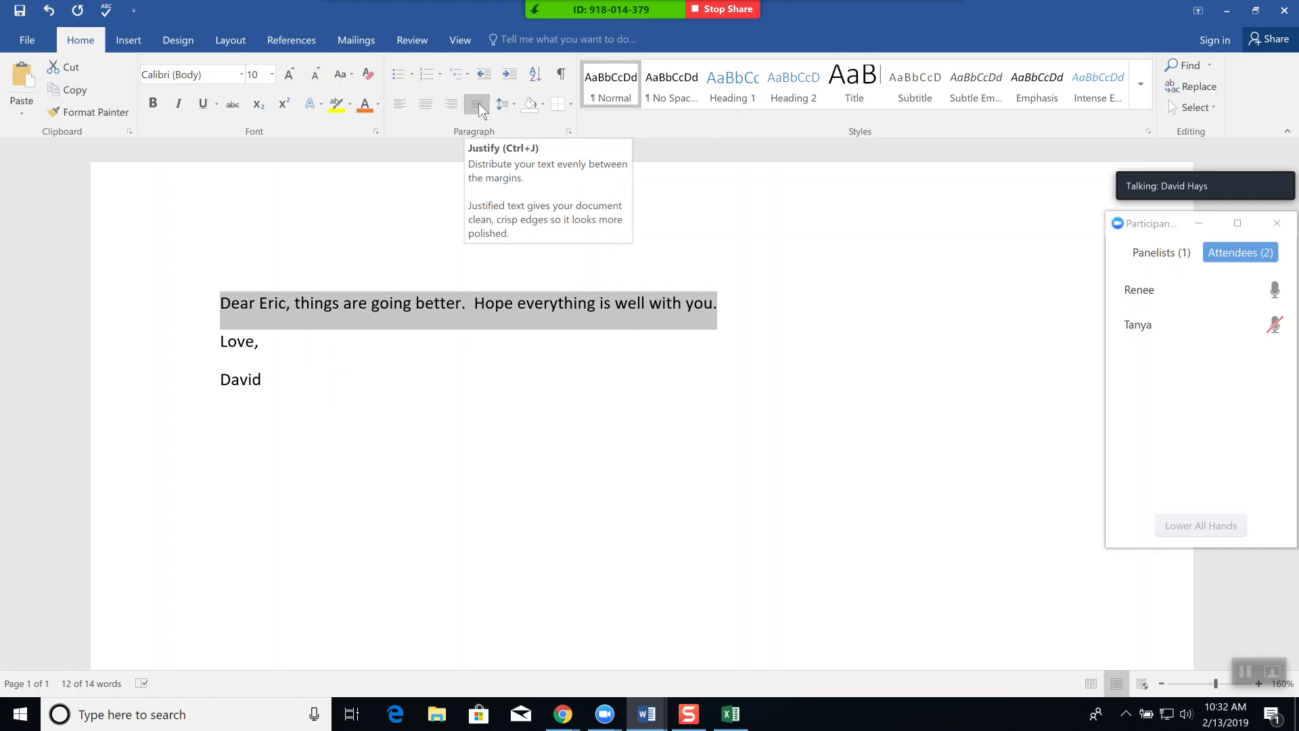
pyautogui.click(478, 103)
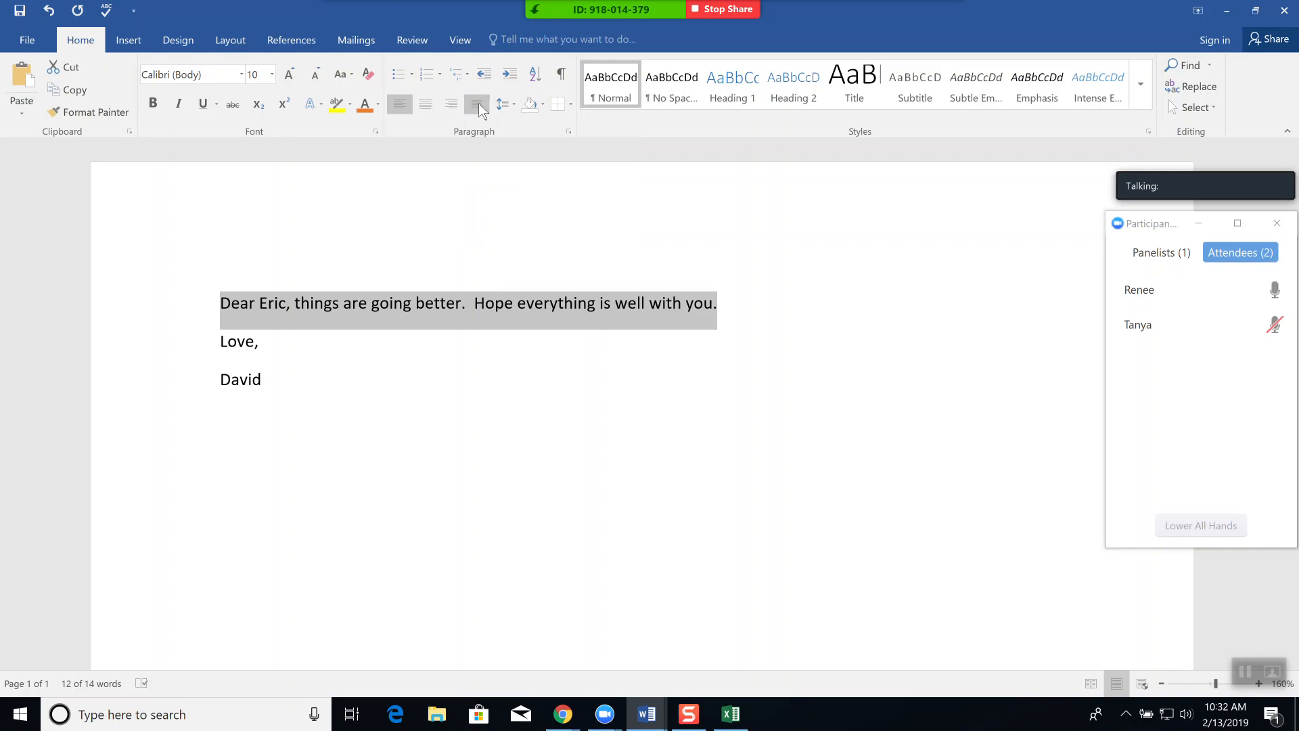
pyautogui.click(478, 103)
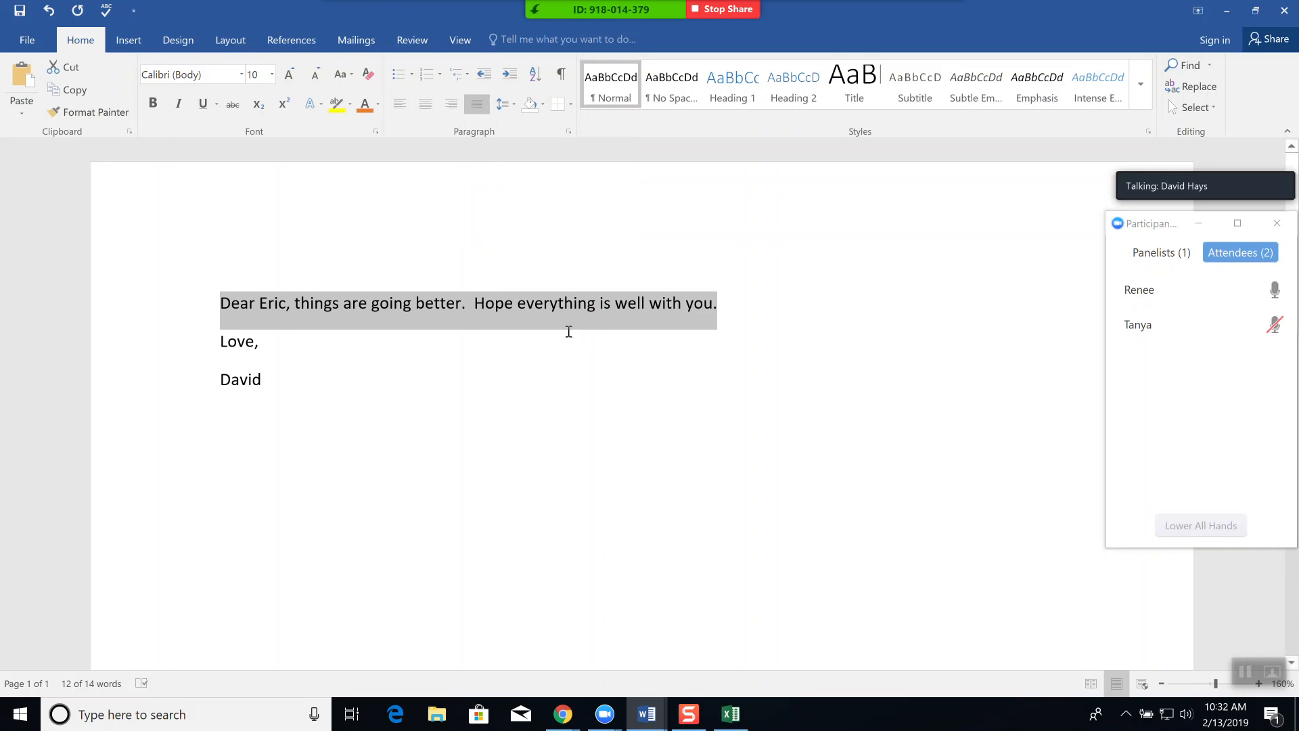
pyautogui.click(515, 104)
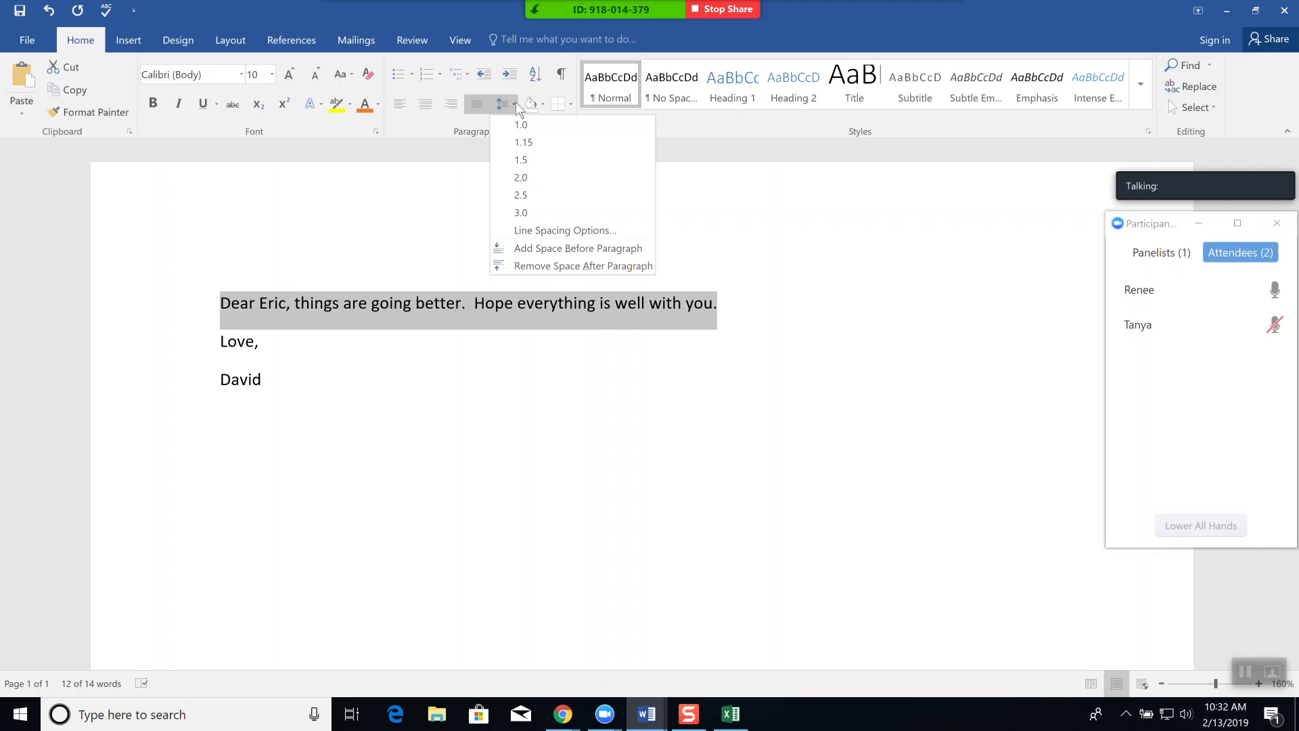
pyautogui.click(470, 103)
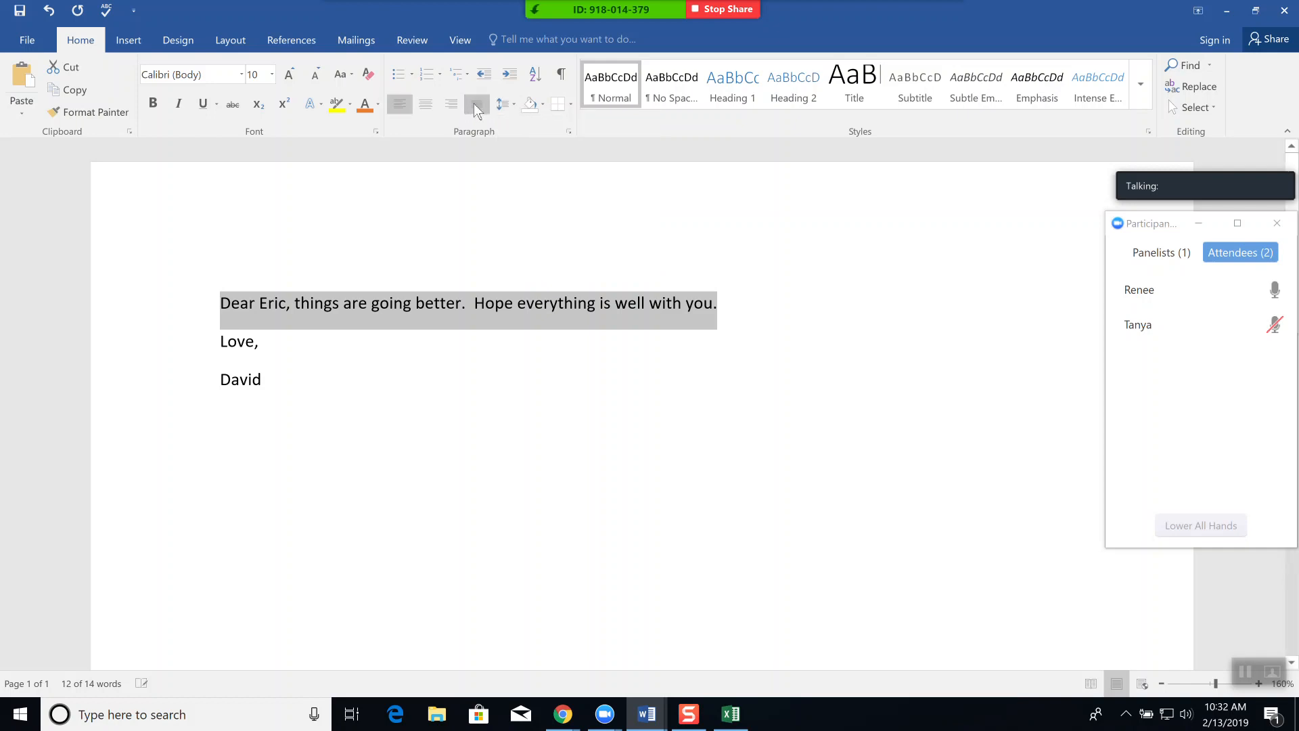
pyautogui.click(476, 104)
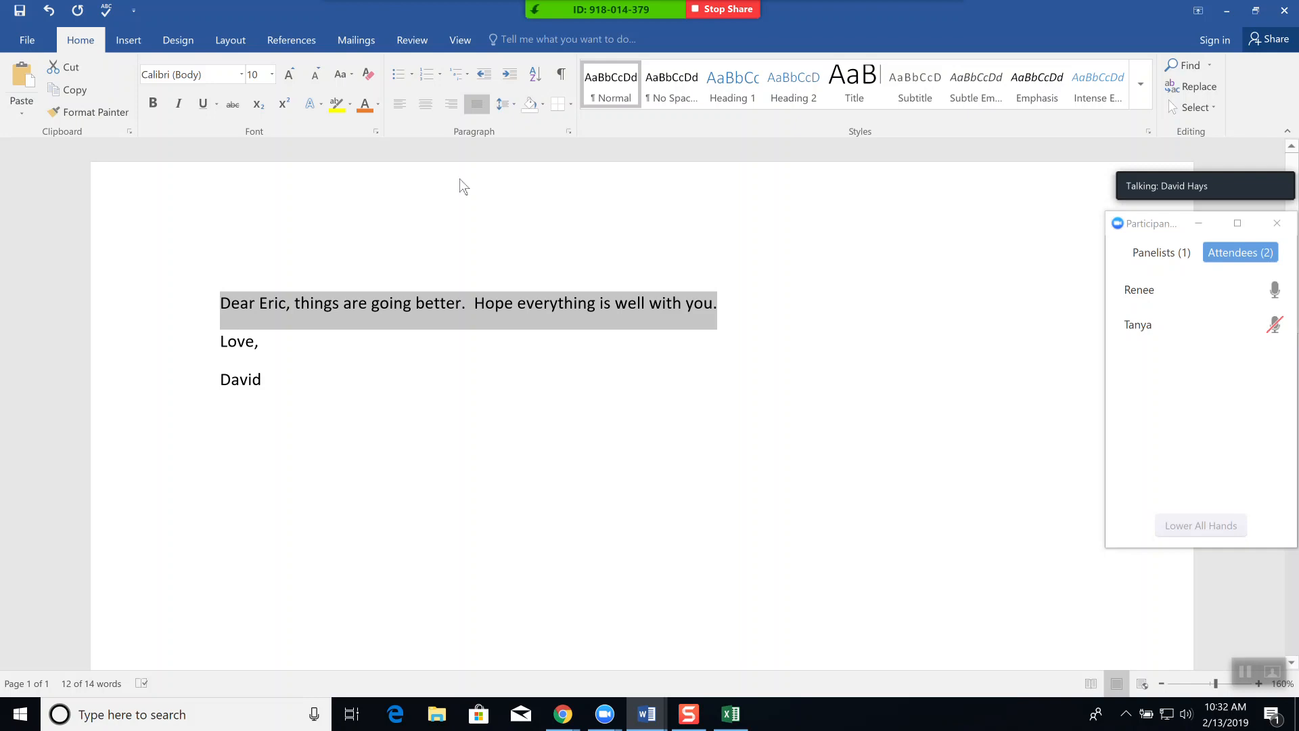
# Delete the spaces in front of "Love," and put the word back on its own line
pyautogui.click(218, 344)
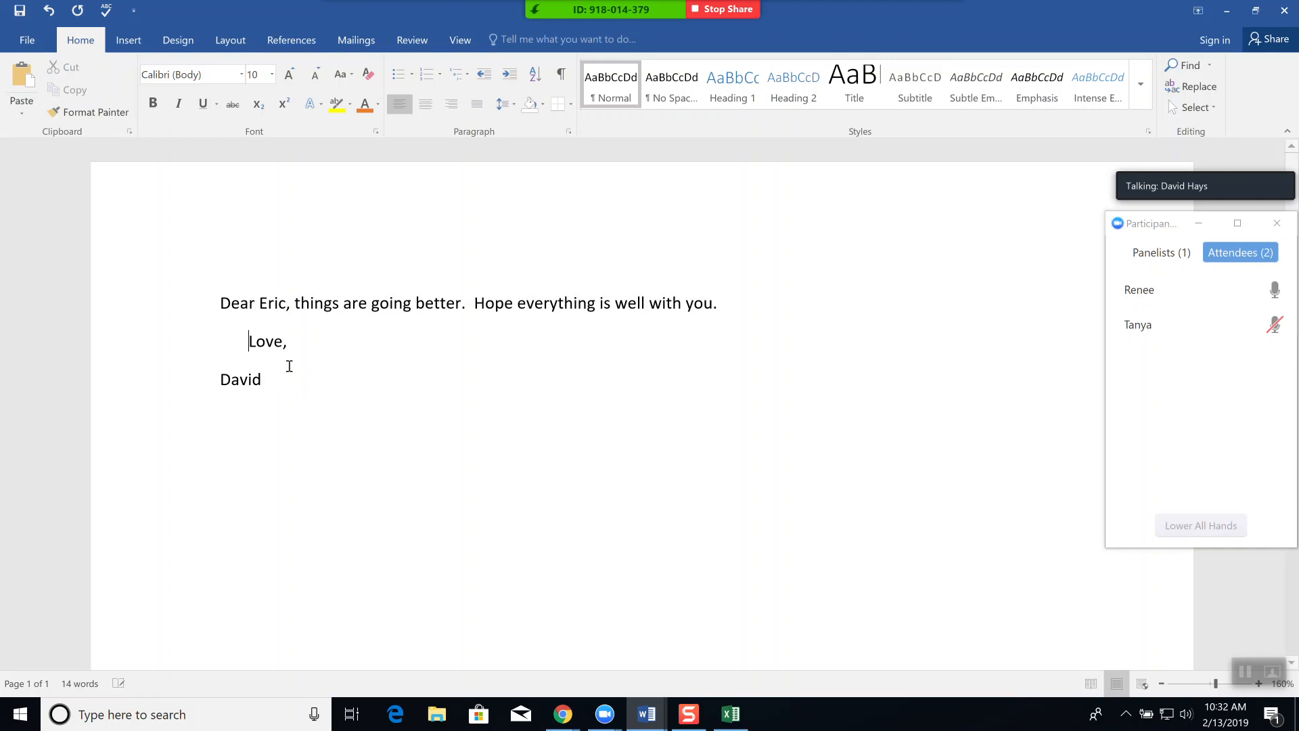
pyautogui.press('BackSpace')
pyautogui.press('BackSpace')
pyautogui.press('BackSpace')
pyautogui.press('BackSpace')
pyautogui.press('BackSpace')
pyautogui.press('BackSpace')
pyautogui.press('BackSpace')
pyautogui.press('BackSpace')
pyautogui.press('BackSpace')
pyautogui.press('BackSpace')
pyautogui.press('BackSpace')
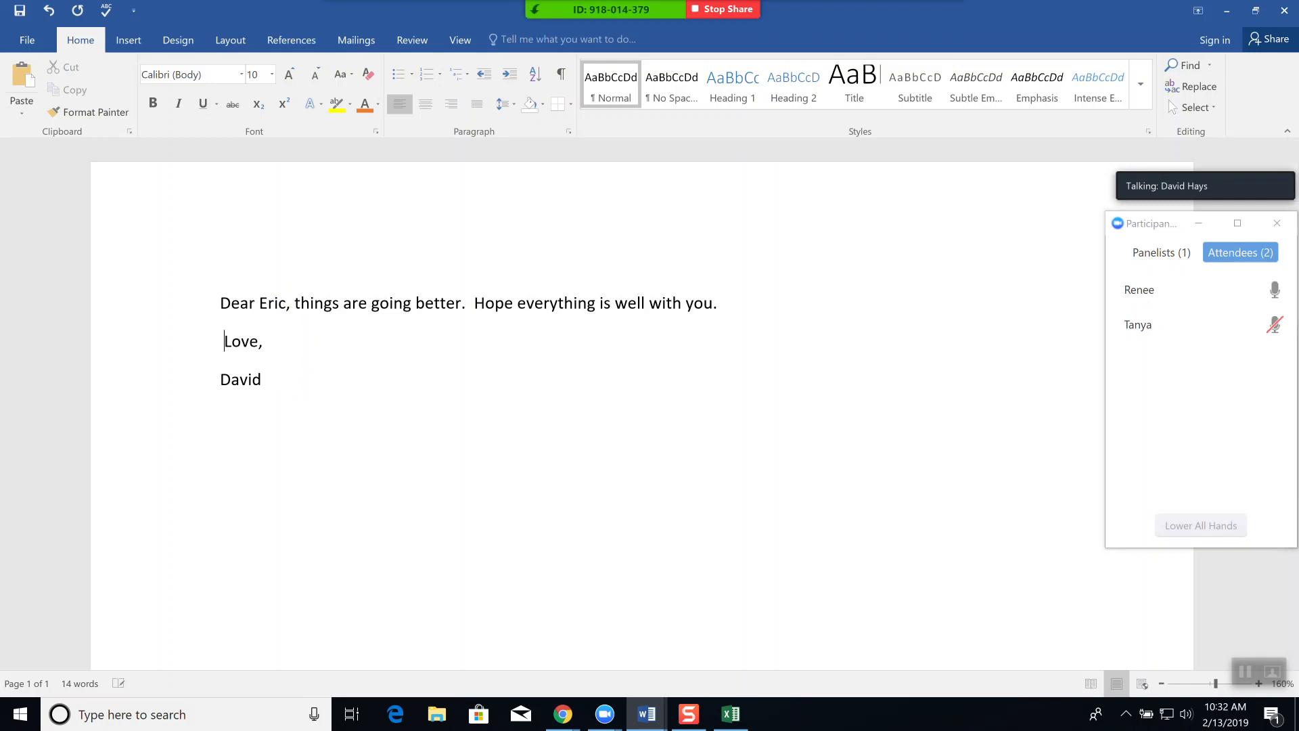
pyautogui.press('BackSpace')
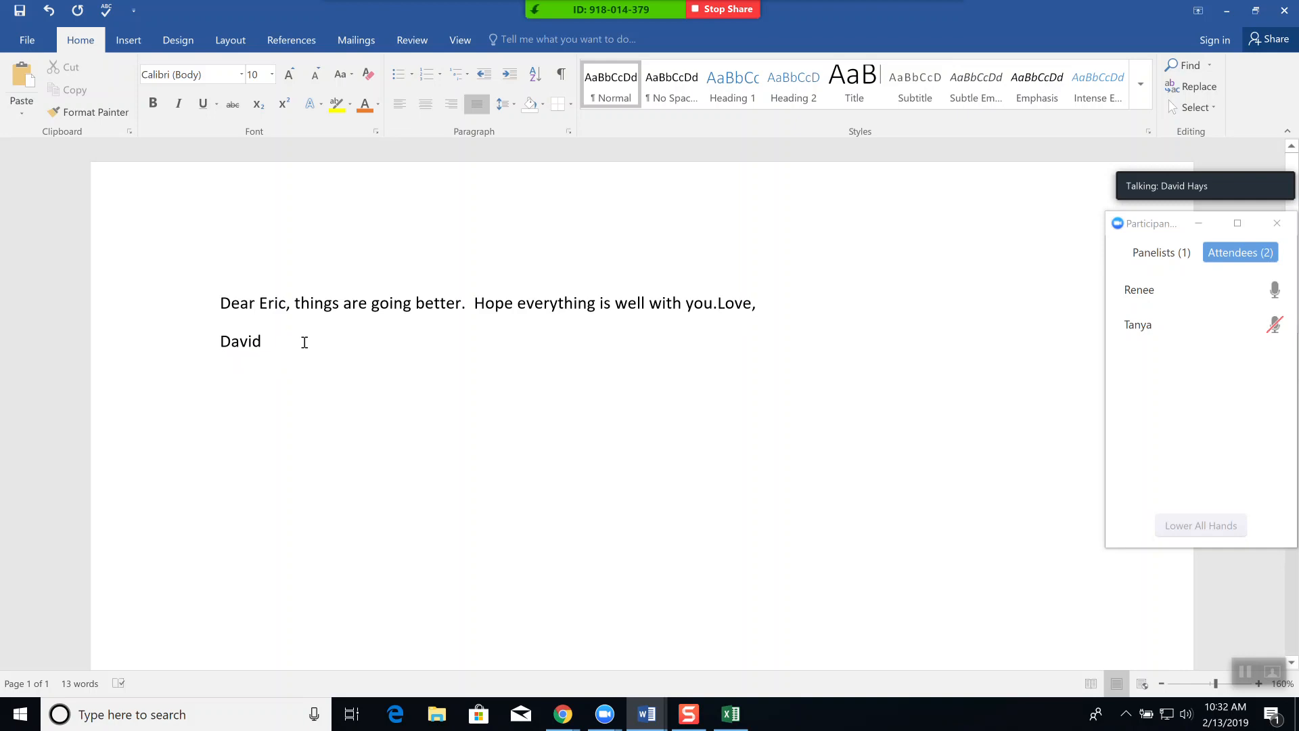
pyautogui.press('Return')
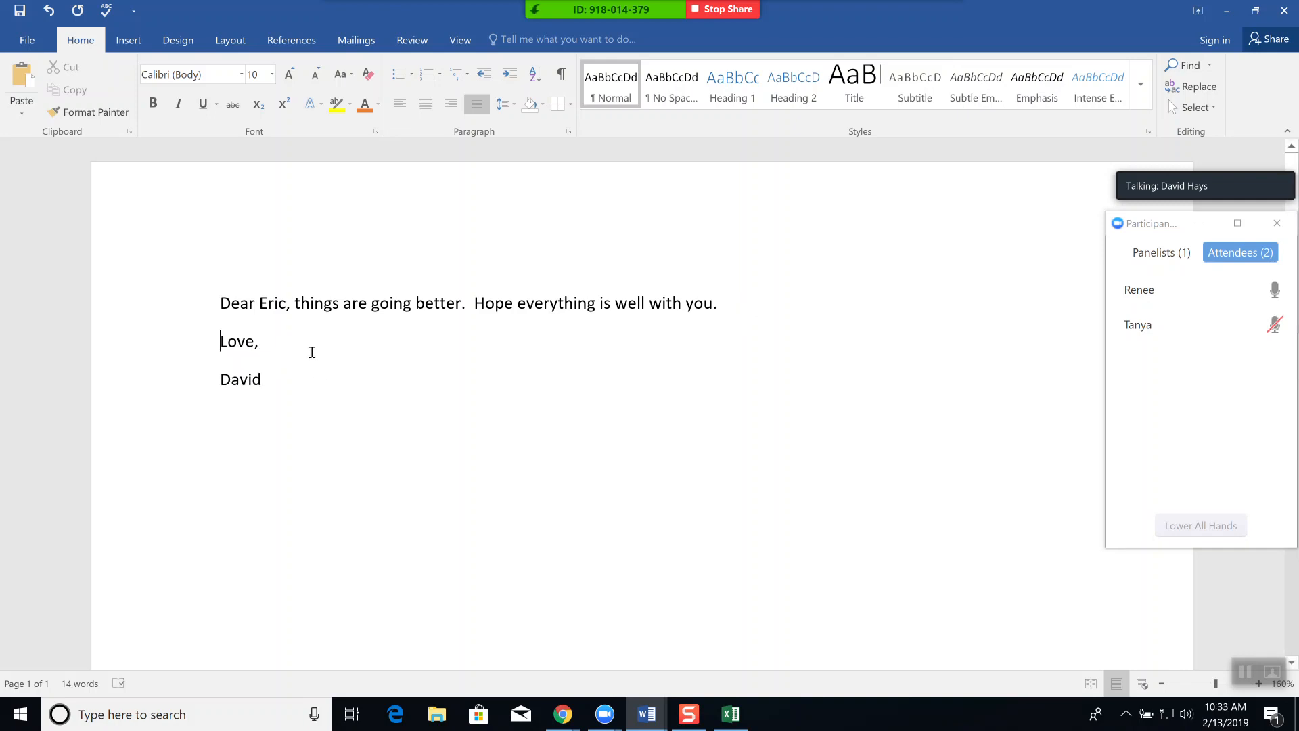
# Indent the "Love," line and the signature line below it by three tabs each
pyautogui.press('Tab')
pyautogui.press('Tab')
pyautogui.press('Tab')
pyautogui.click(221, 381)
pyautogui.press('Tab')
pyautogui.press('Tab')
pyautogui.press('Tab')
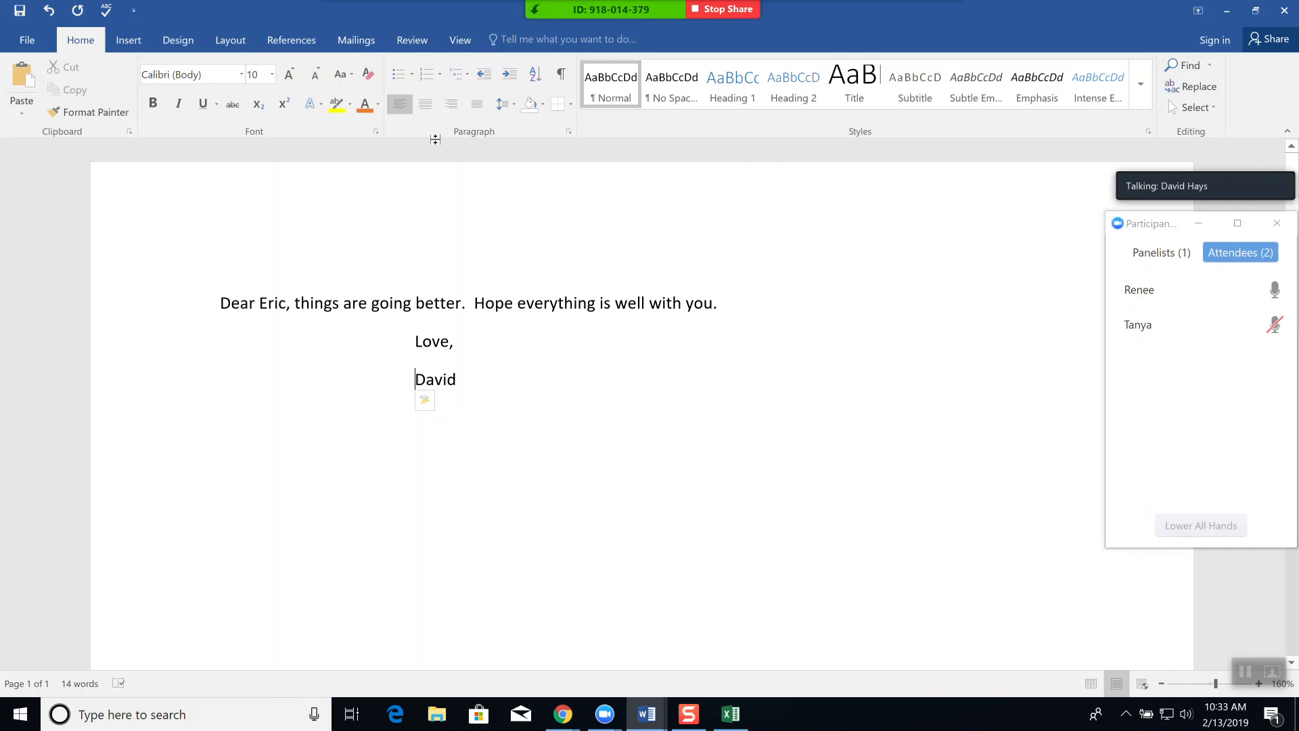
# Display the ruler above the document
pyautogui.click(460, 41)
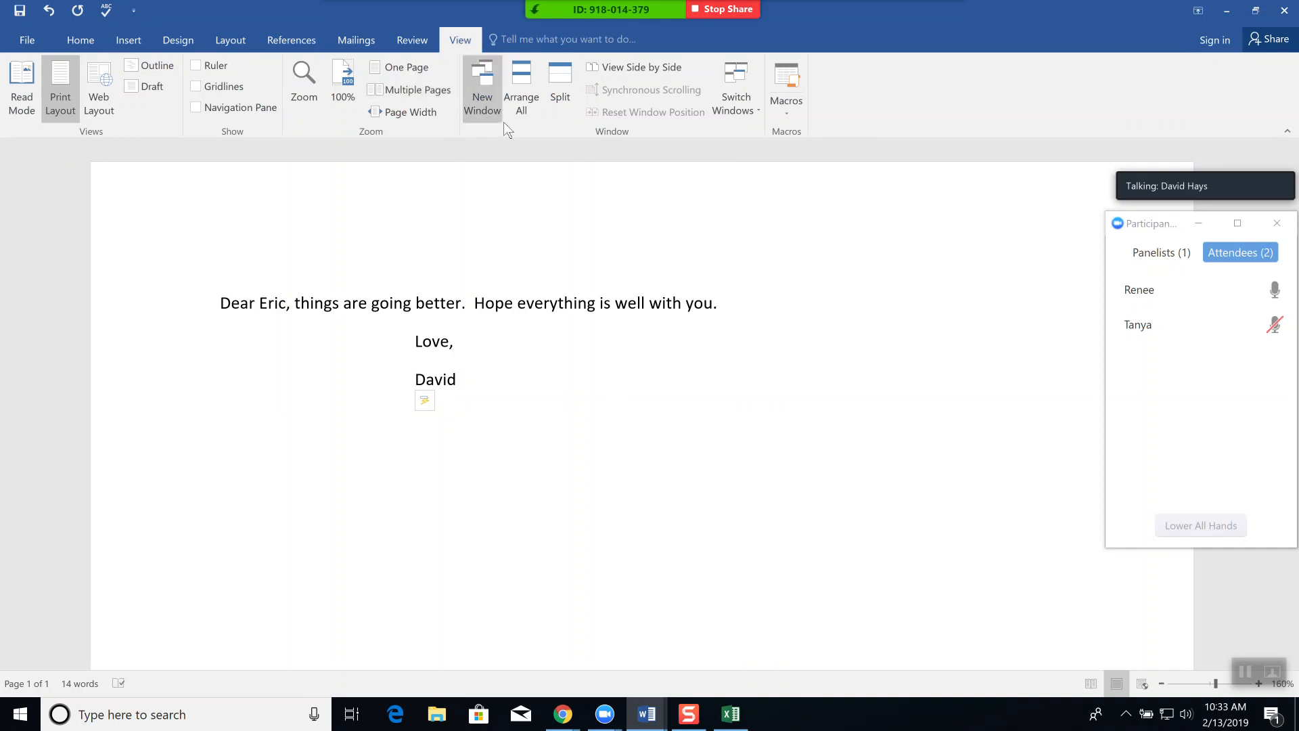
pyautogui.click(196, 65)
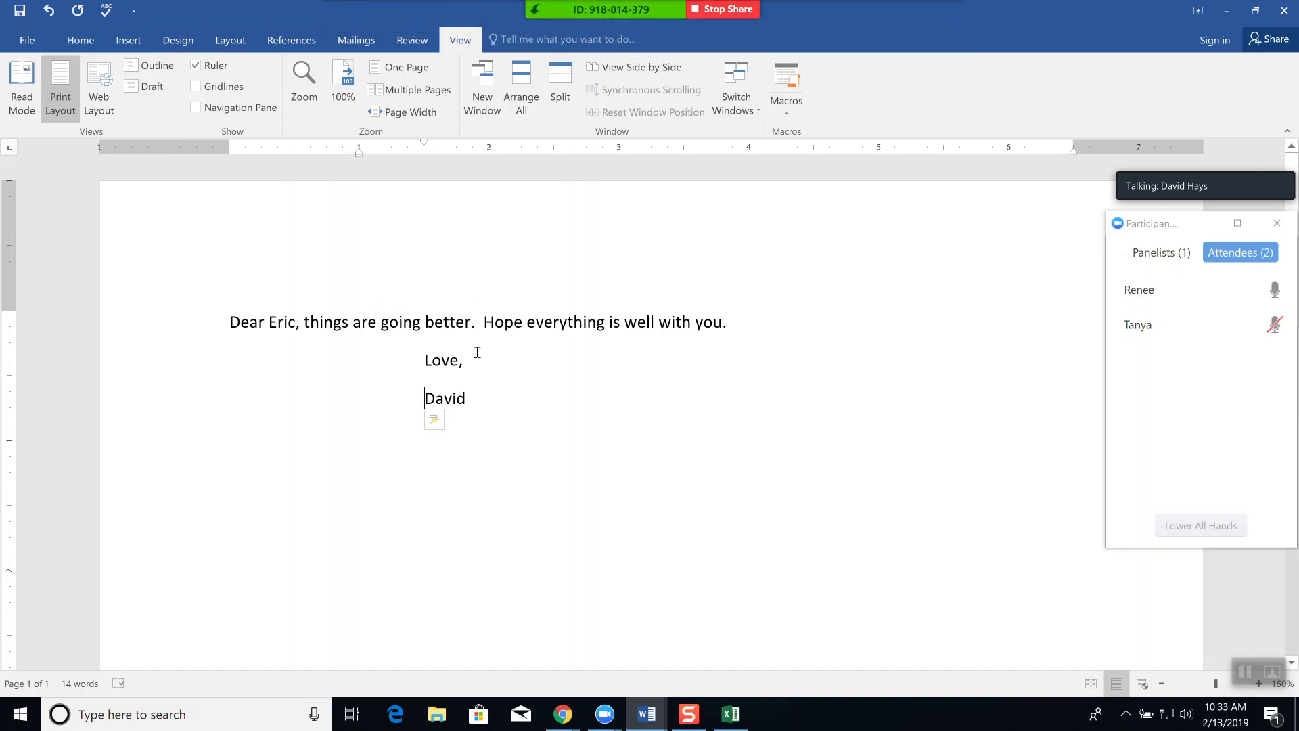
pyautogui.click(76, 49)
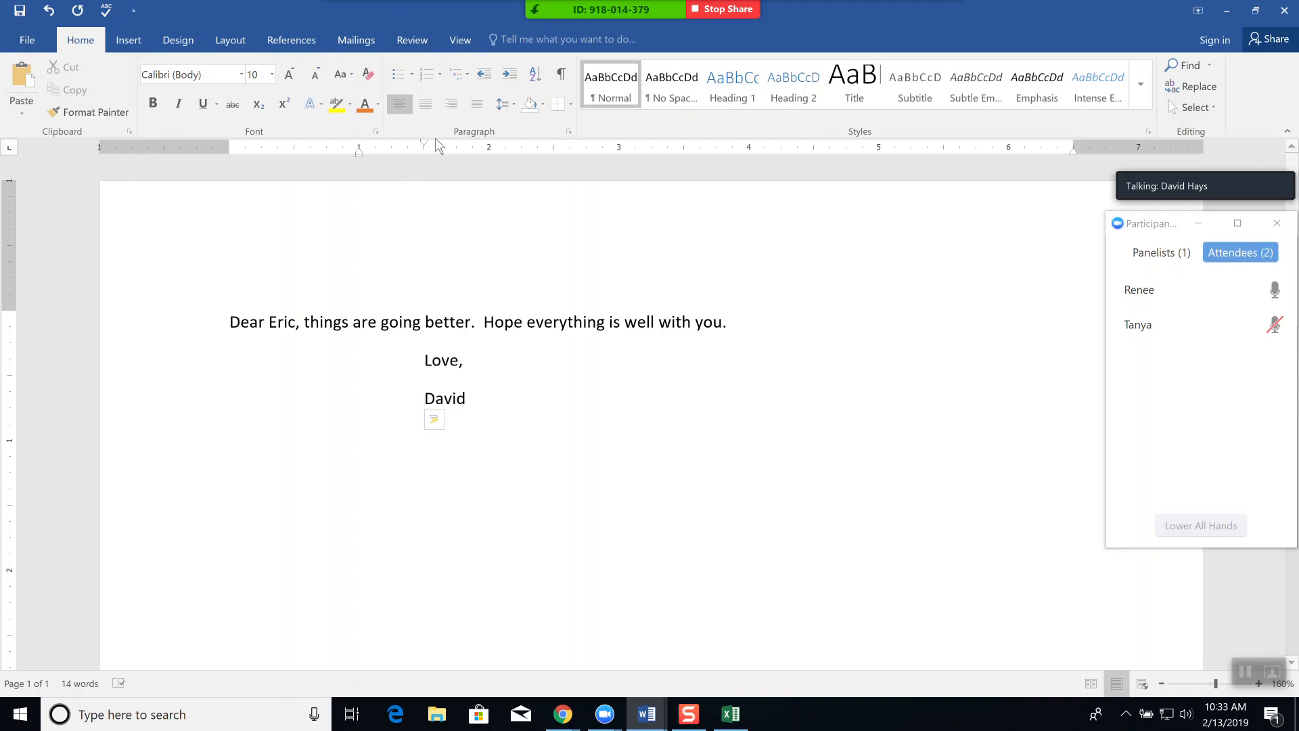
# Move the first-line indent of the signature line and of the "Love," line to about 1.9 inches on the ruler
pyautogui.moveTo(467, 399); pyautogui.dragTo(418, 404)
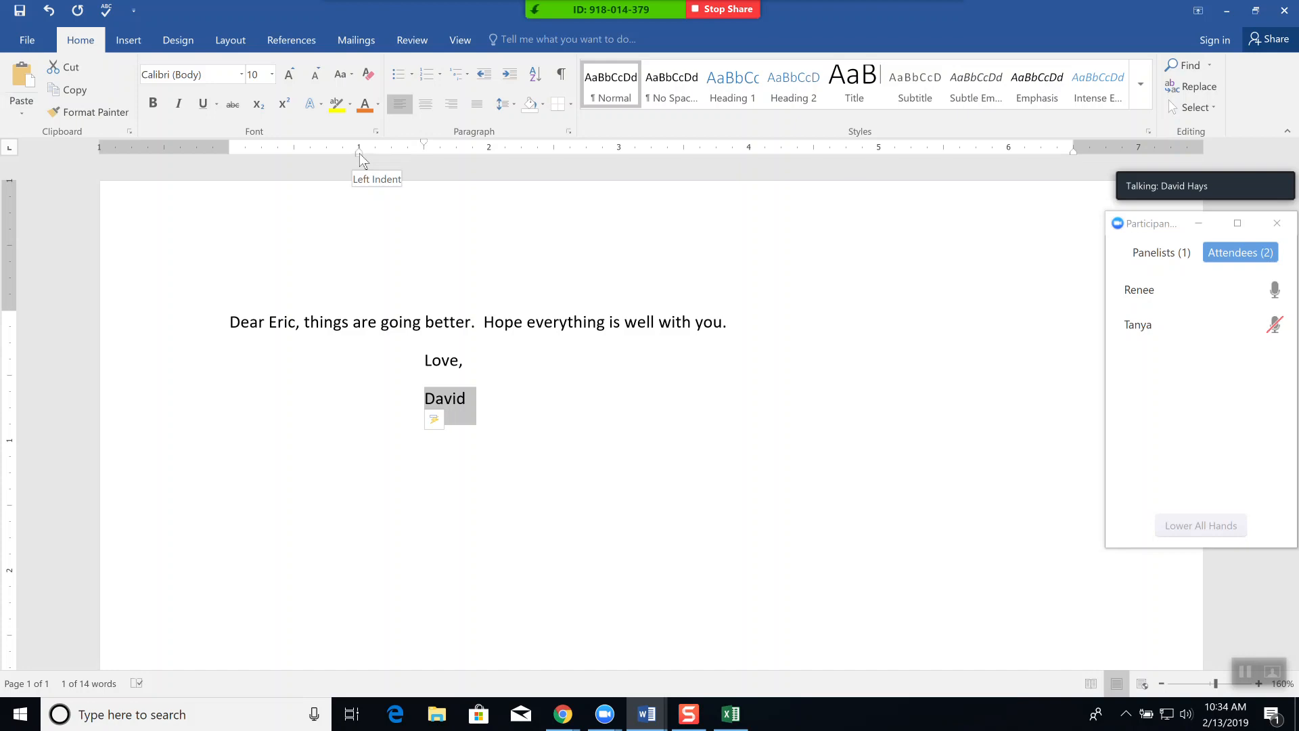
pyautogui.moveTo(426, 143)
pyautogui.mouseDown()
pyautogui.moveTo(266, 144)
pyautogui.moveTo(502, 151)
pyautogui.moveTo(479, 154)
pyautogui.mouseUp()
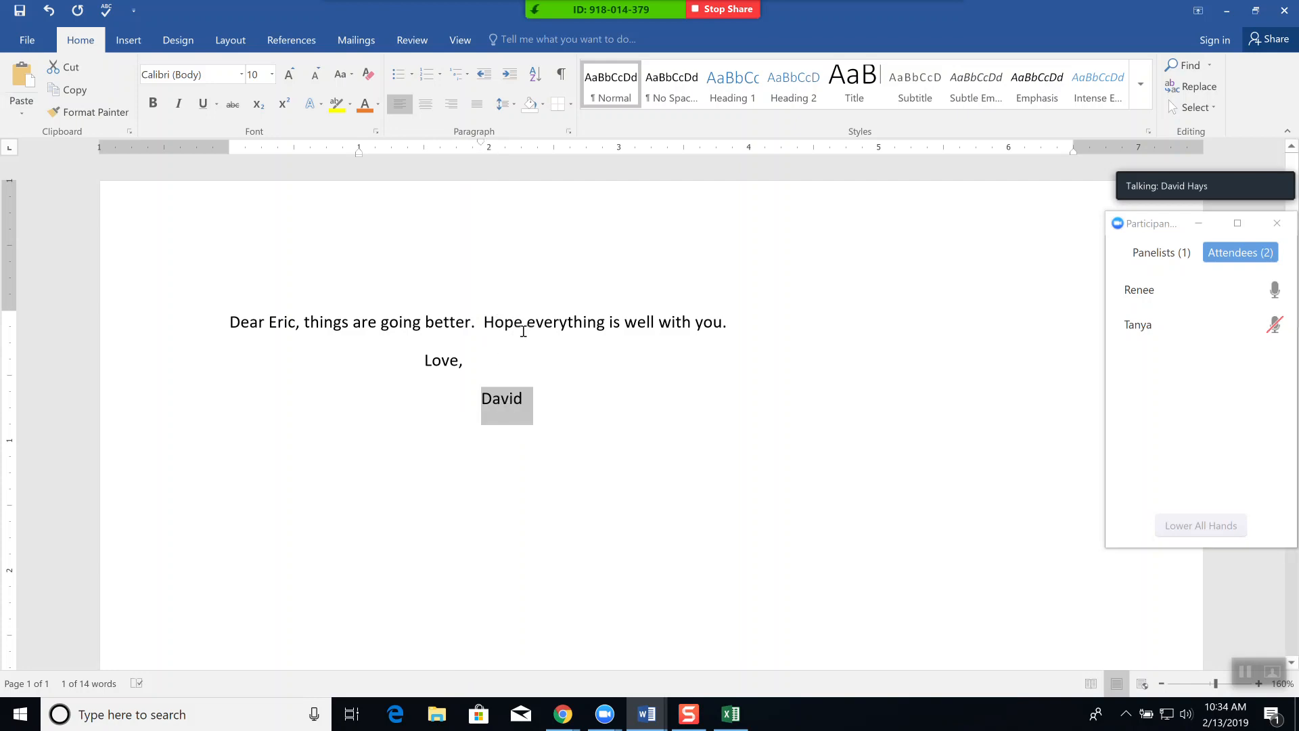
pyautogui.click(424, 359)
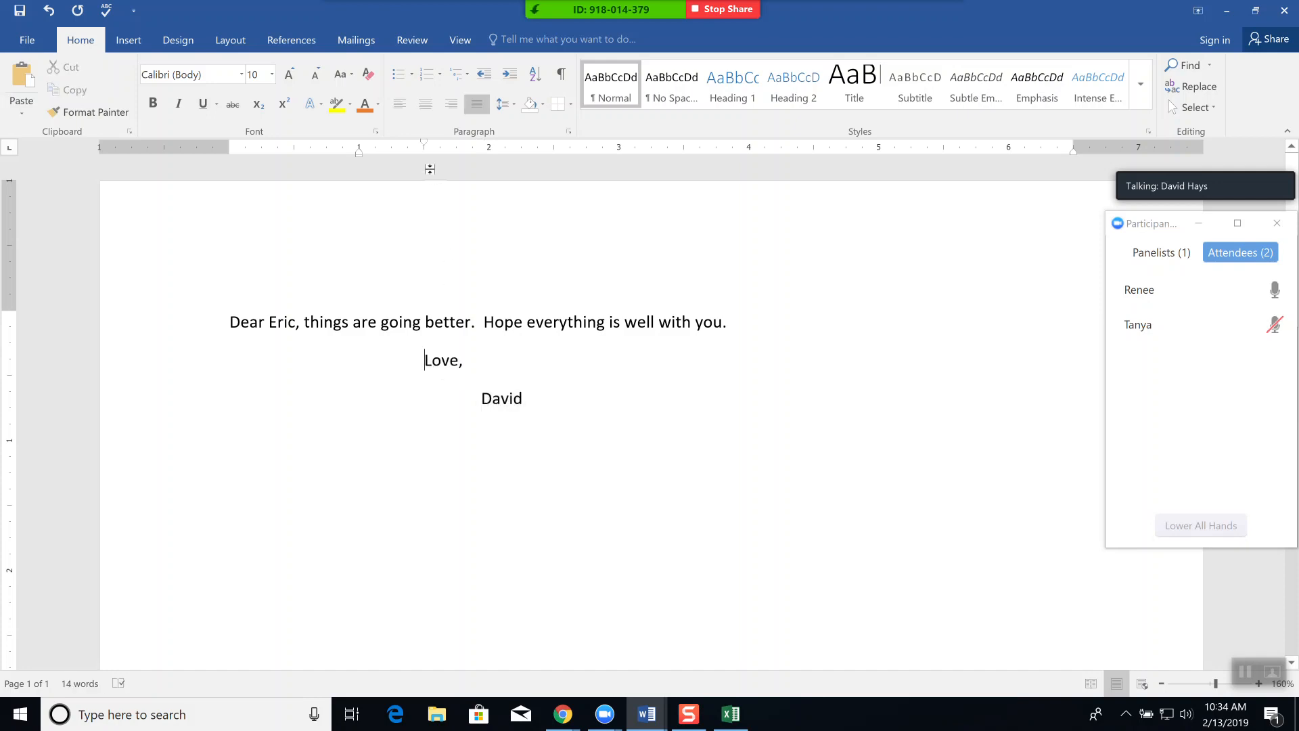
pyautogui.moveTo(424, 144); pyautogui.dragTo(486, 149)
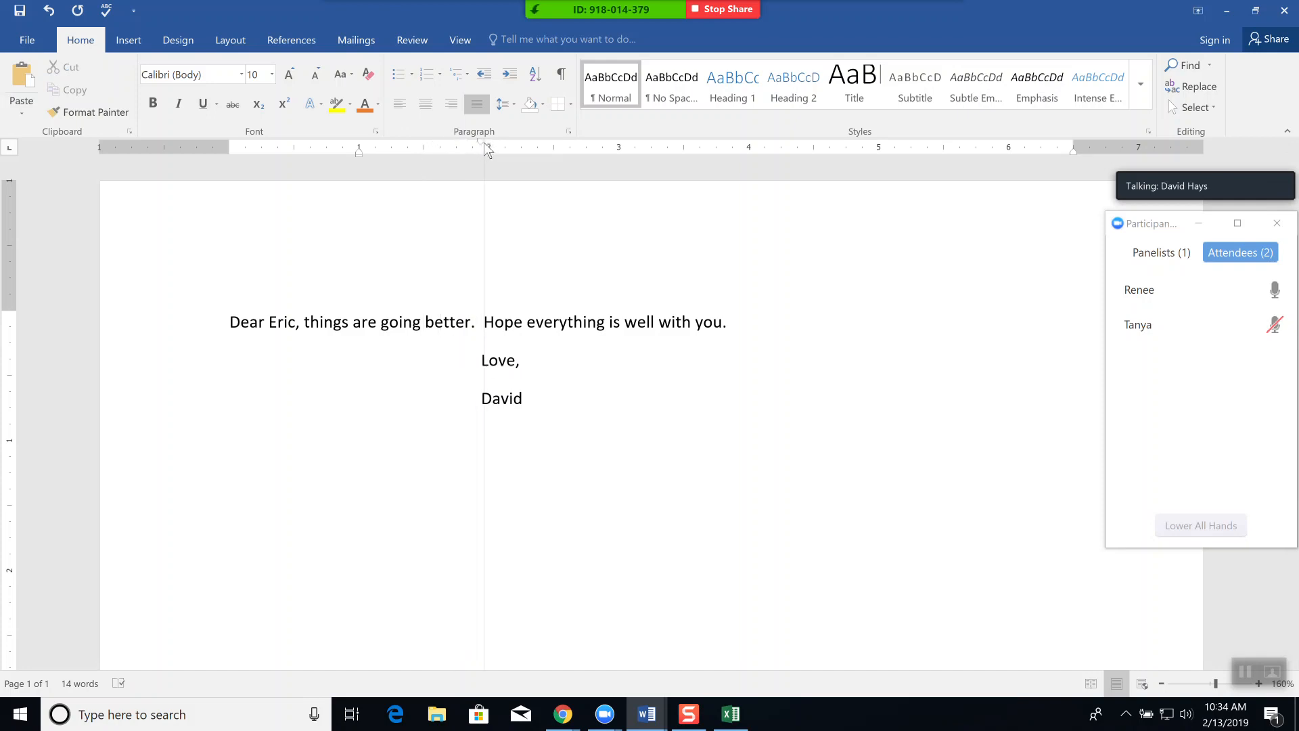
pyautogui.moveTo(485, 144); pyautogui.dragTo(485, 144)
# Set the "Love," line's first-line indent to 0, try it out in the page margin, and return it to 0
pyautogui.moveTo(479, 144); pyautogui.dragTo(227, 142)
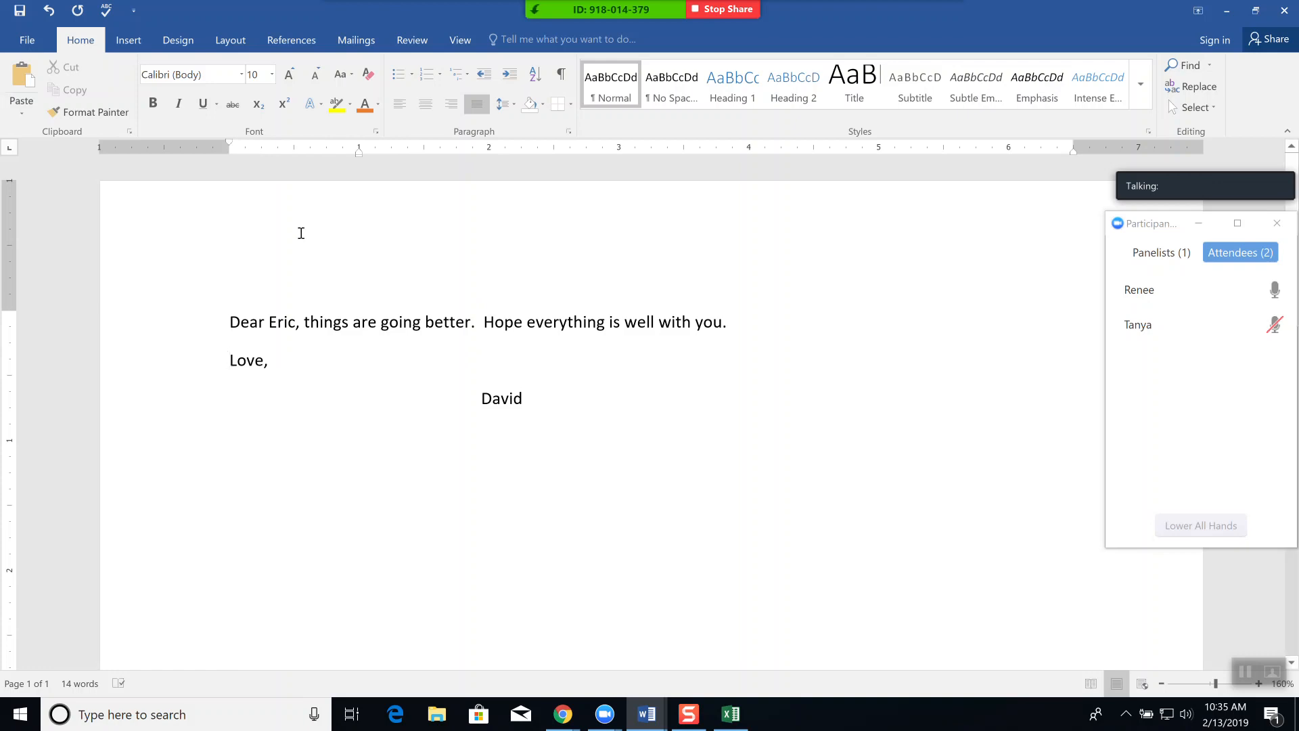
pyautogui.moveTo(230, 141); pyautogui.dragTo(124, 143)
pyautogui.click(732, 322)
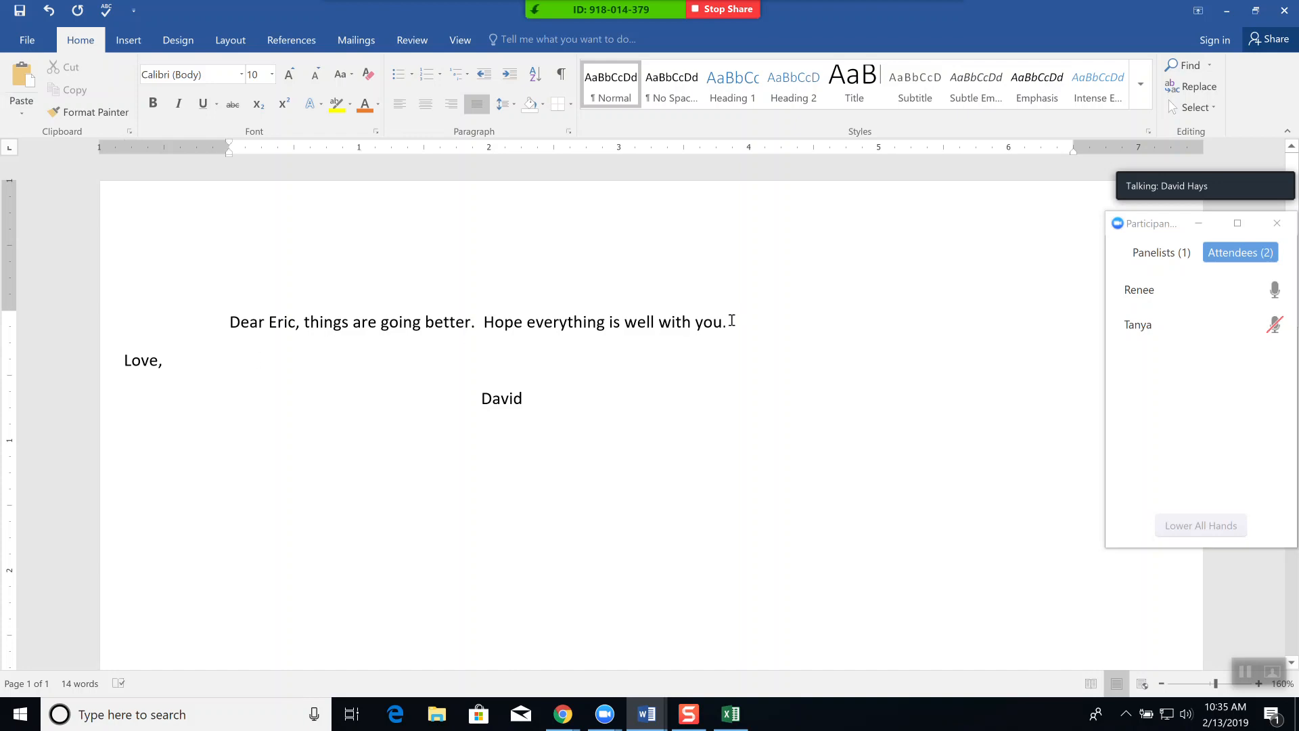
pyautogui.click(125, 359)
pyautogui.moveTo(123, 142); pyautogui.dragTo(234, 141)
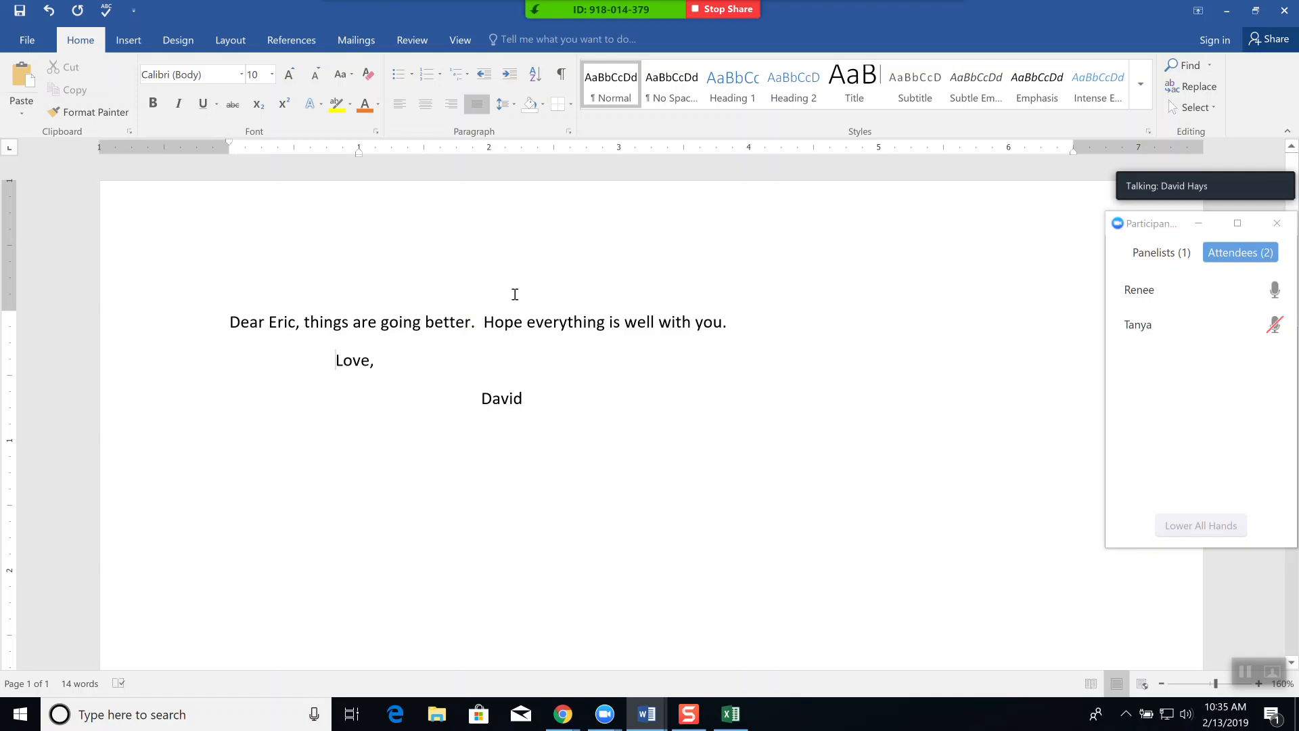
# Delete all the spaces in front of "Love," with the formatting marks shown, and hide the marks again
pyautogui.click(559, 74)
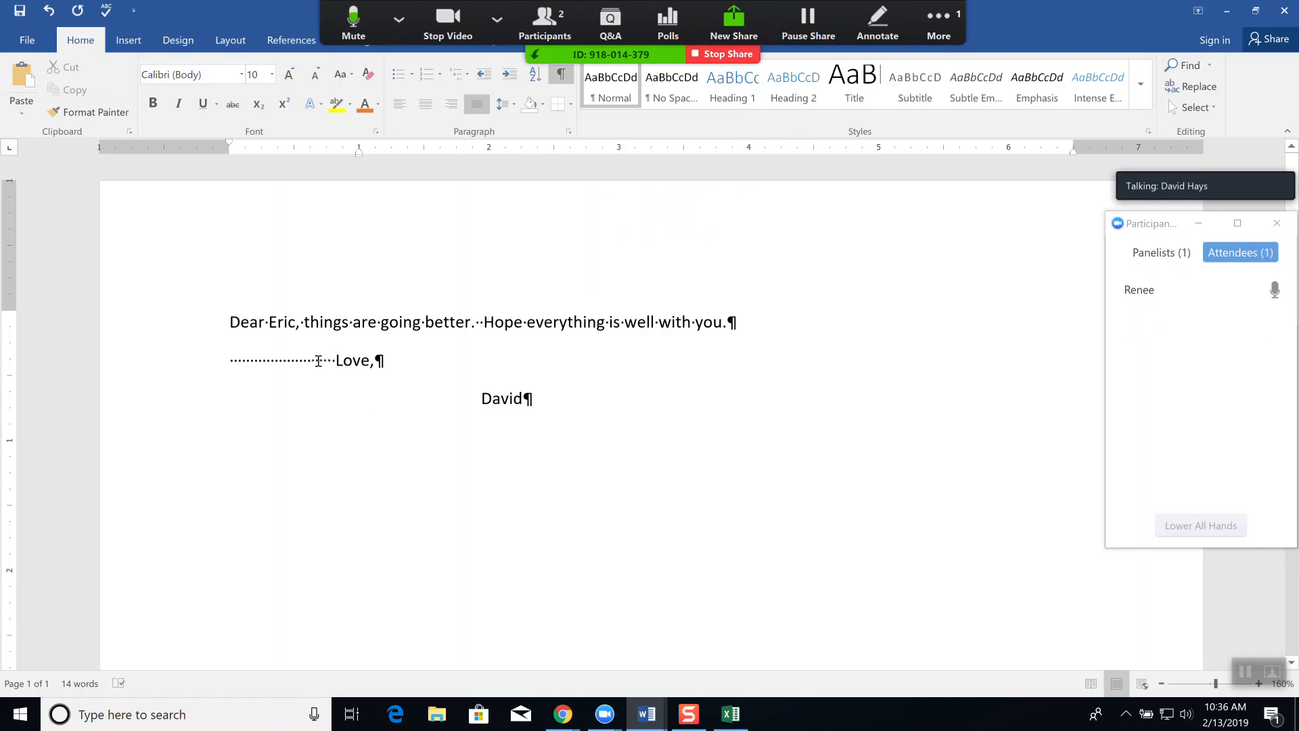
pyautogui.press('BackSpace')
pyautogui.press('BackSpace')
pyautogui.press('BackSpace')
pyautogui.press('BackSpace')
pyautogui.press('BackSpace')
pyautogui.press('BackSpace')
pyautogui.press('BackSpace')
pyautogui.press('BackSpace')
pyautogui.press('BackSpace')
pyautogui.press('BackSpace')
pyautogui.press('BackSpace')
pyautogui.press('BackSpace')
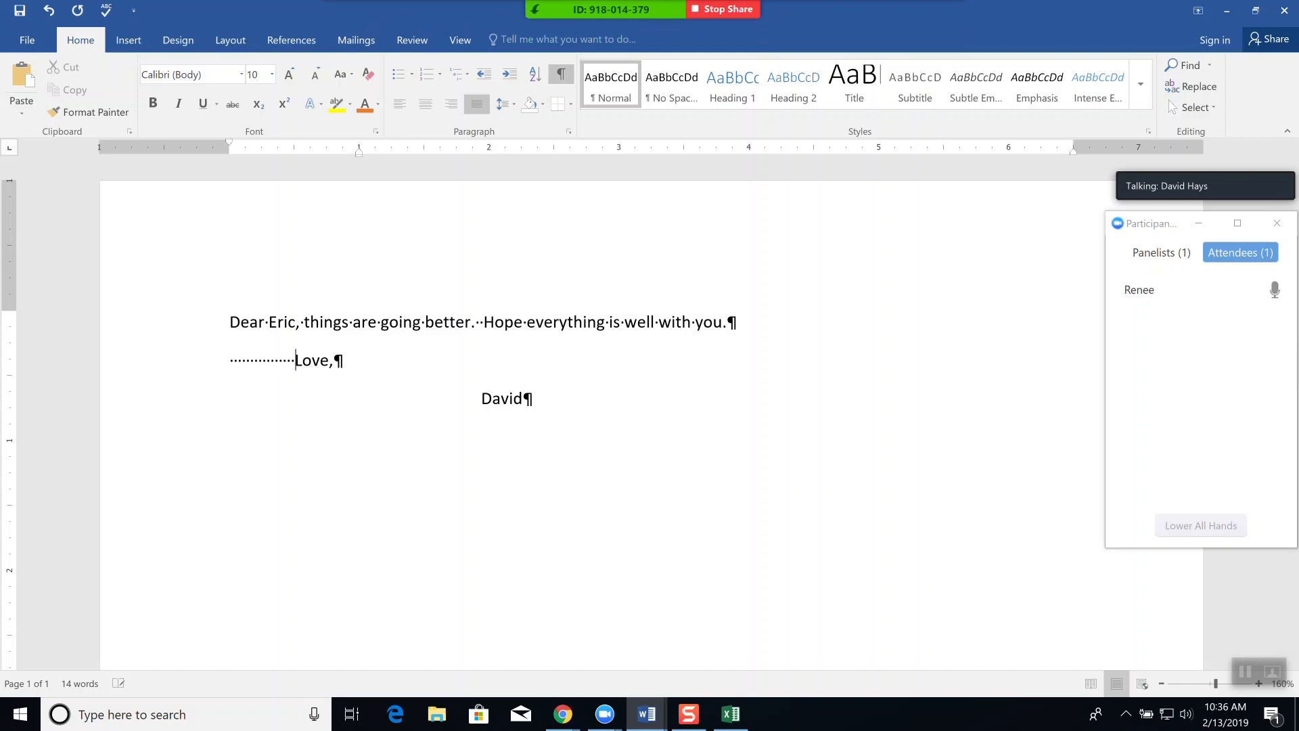
pyautogui.press('BackSpace')
pyautogui.press('BackSpace')
pyautogui.press('BackSpace')
pyautogui.press('BackSpace')
pyautogui.press('BackSpace')
pyautogui.press('BackSpace')
pyautogui.press('BackSpace')
pyautogui.press('BackSpace')
pyautogui.press('BackSpace')
pyautogui.press('BackSpace')
pyautogui.press('BackSpace')
pyautogui.press('BackSpace')
pyautogui.press('BackSpace')
pyautogui.press('BackSpace')
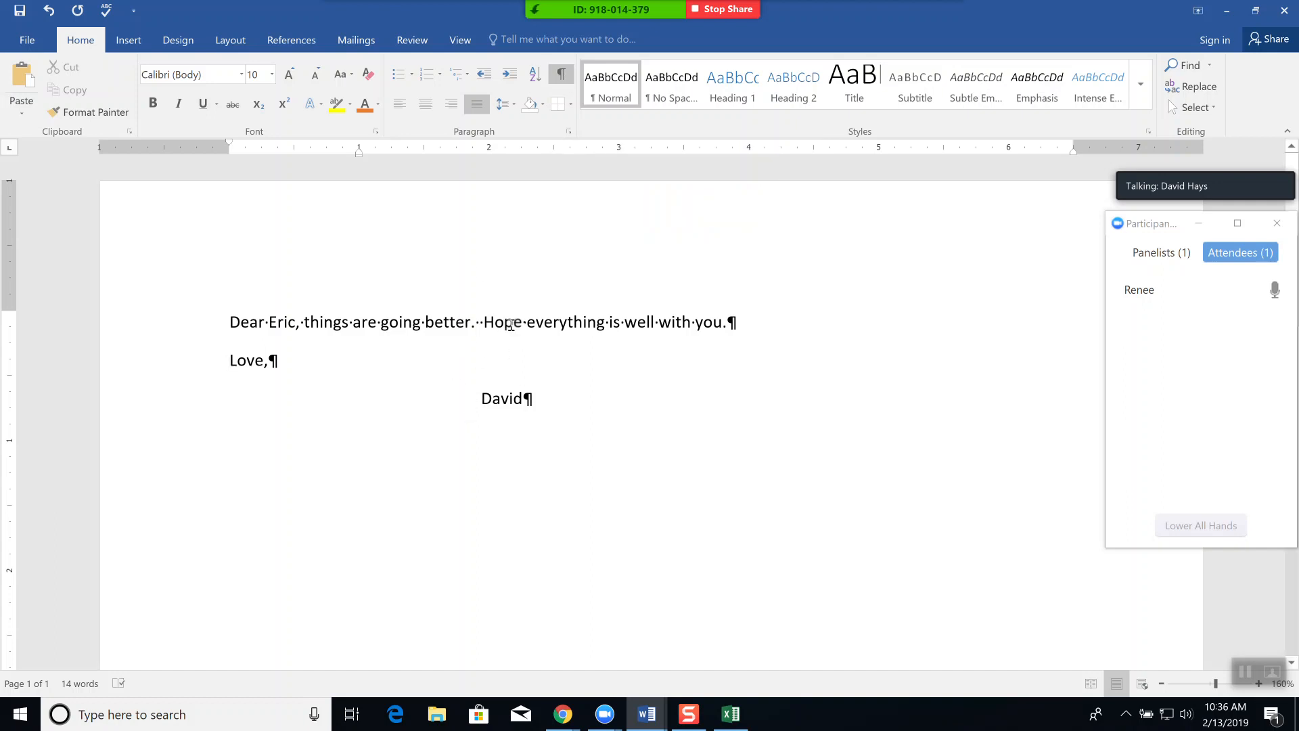
pyautogui.click(563, 75)
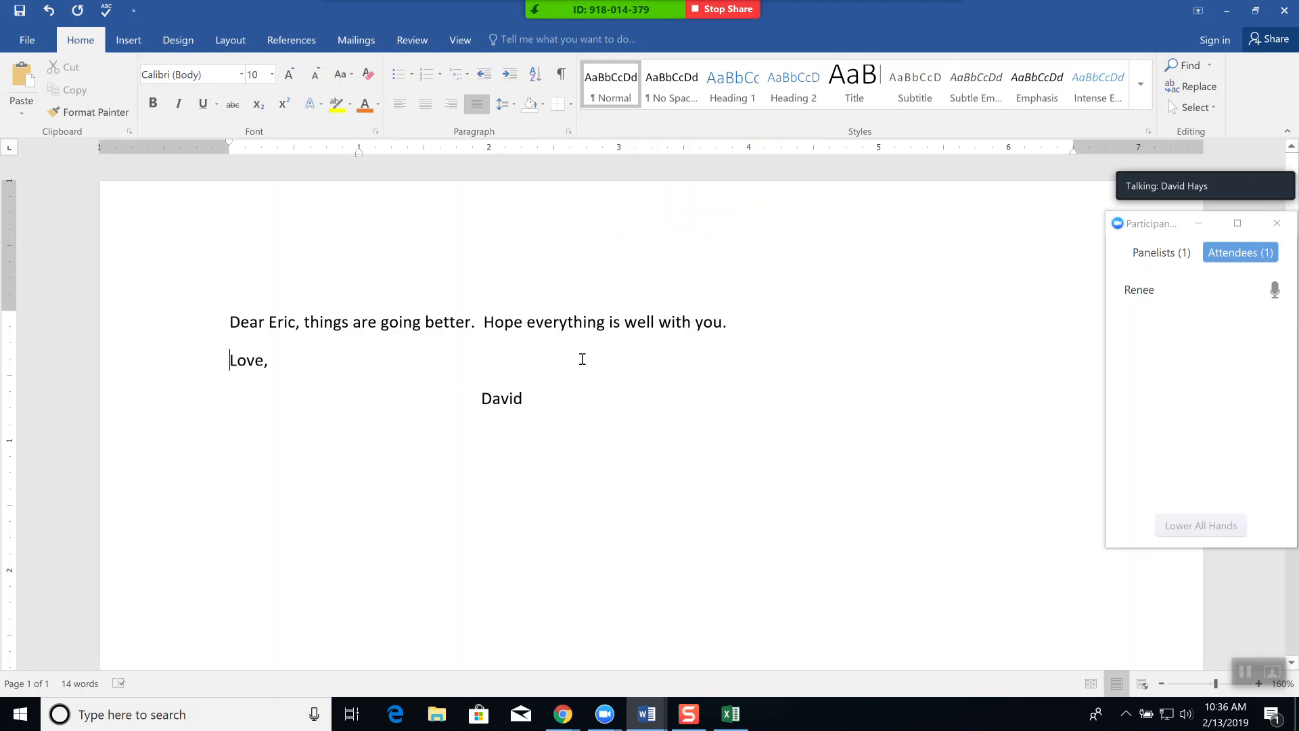
# Insert a 2x1 table on a new unindented line below the signature
pyautogui.click(552, 398)
pyautogui.press('Return')
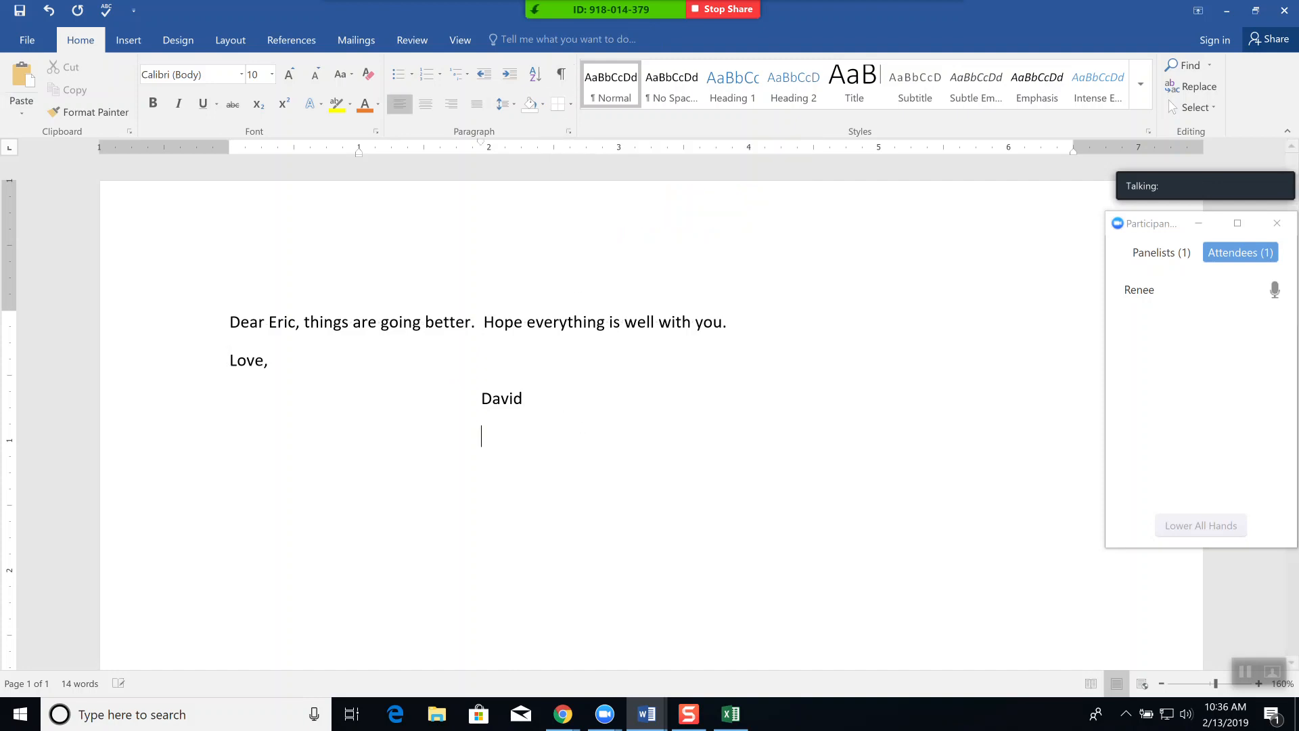
pyautogui.press('Return')
pyautogui.press('BackSpace')
pyautogui.press('BackSpace')
pyautogui.click(134, 41)
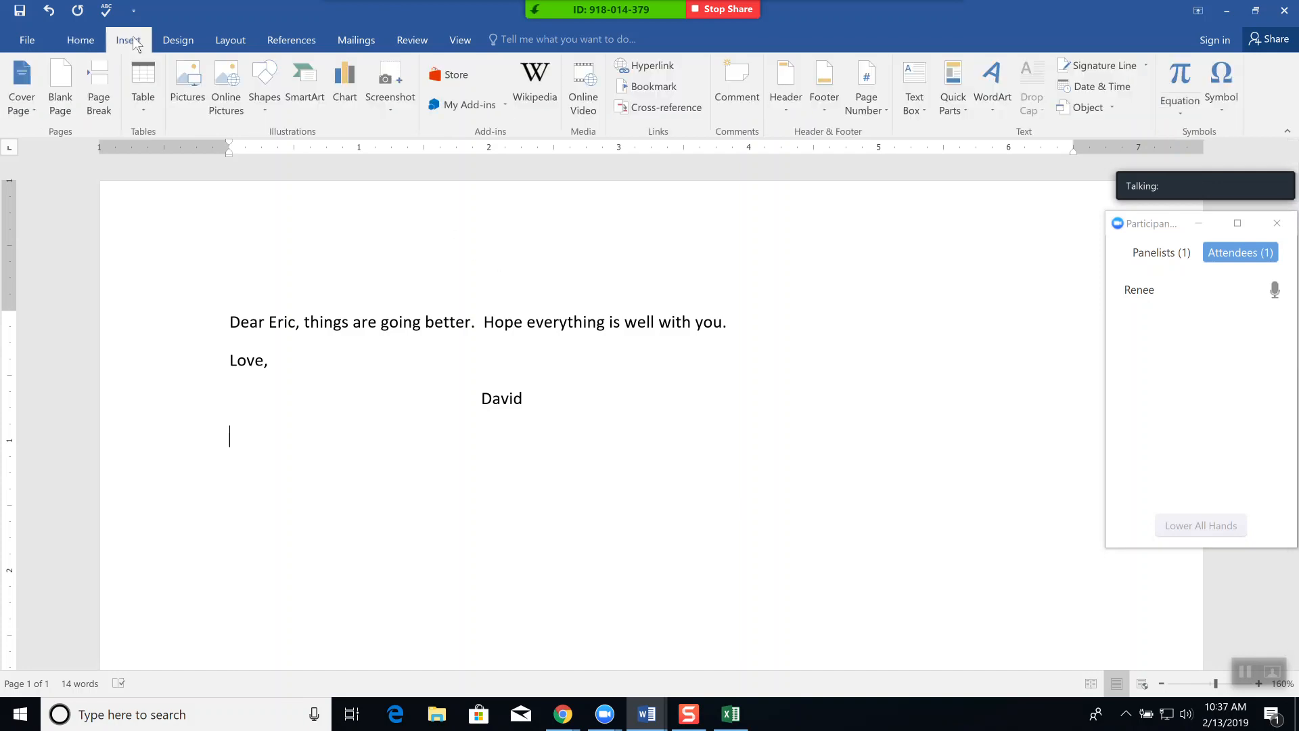
pyautogui.click(139, 111)
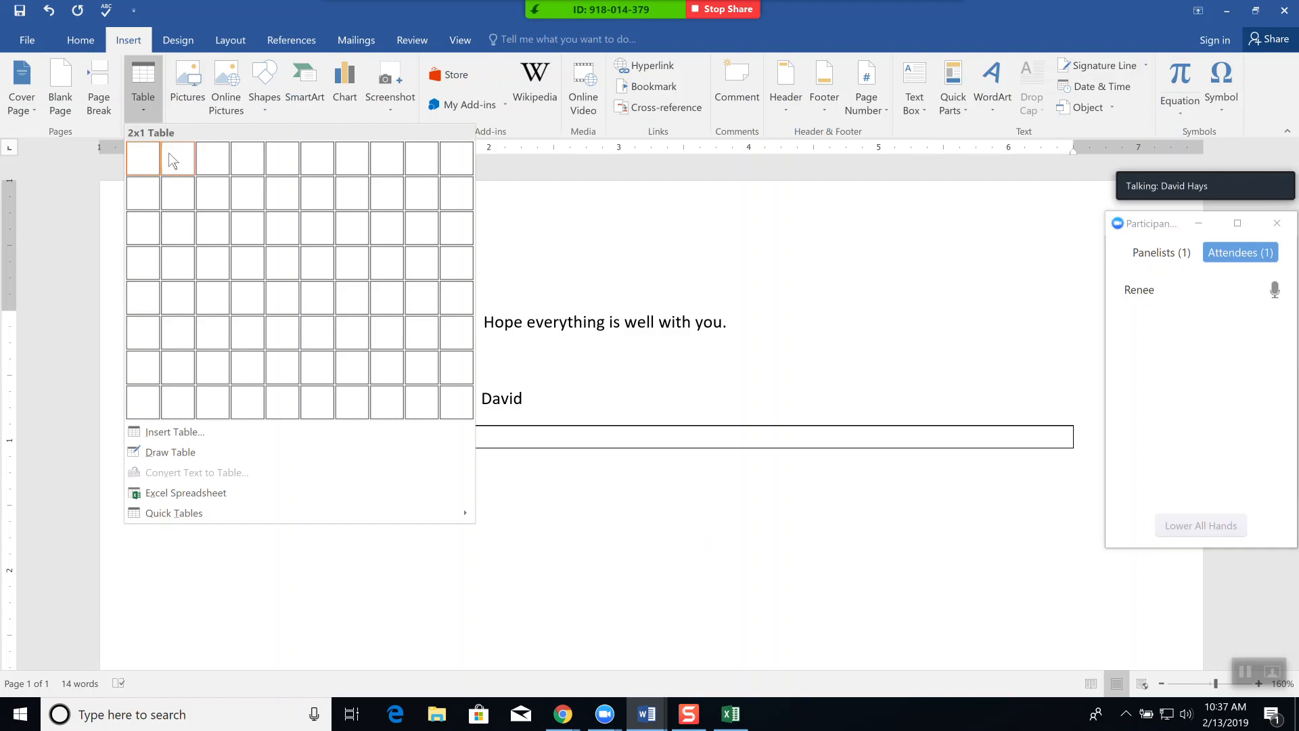
pyautogui.click(172, 155)
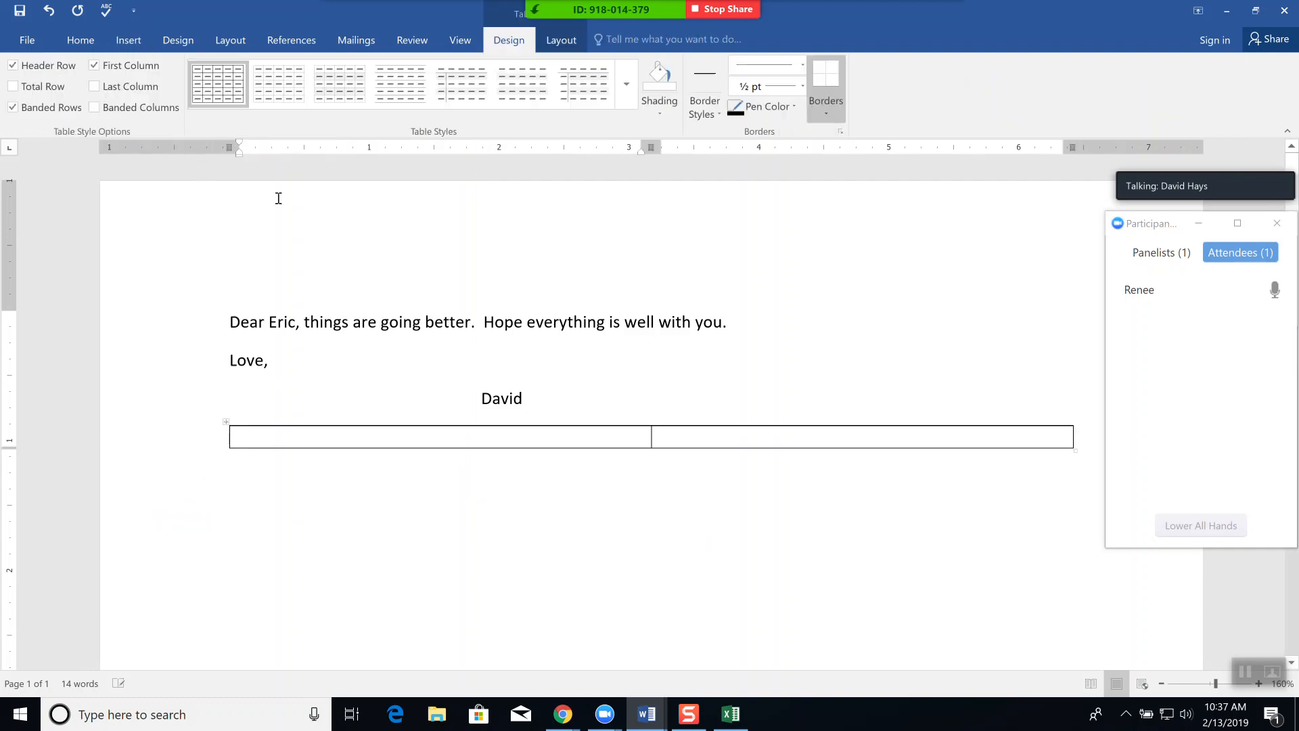
# Remove all borders from the whole table row
pyautogui.click(200, 442)
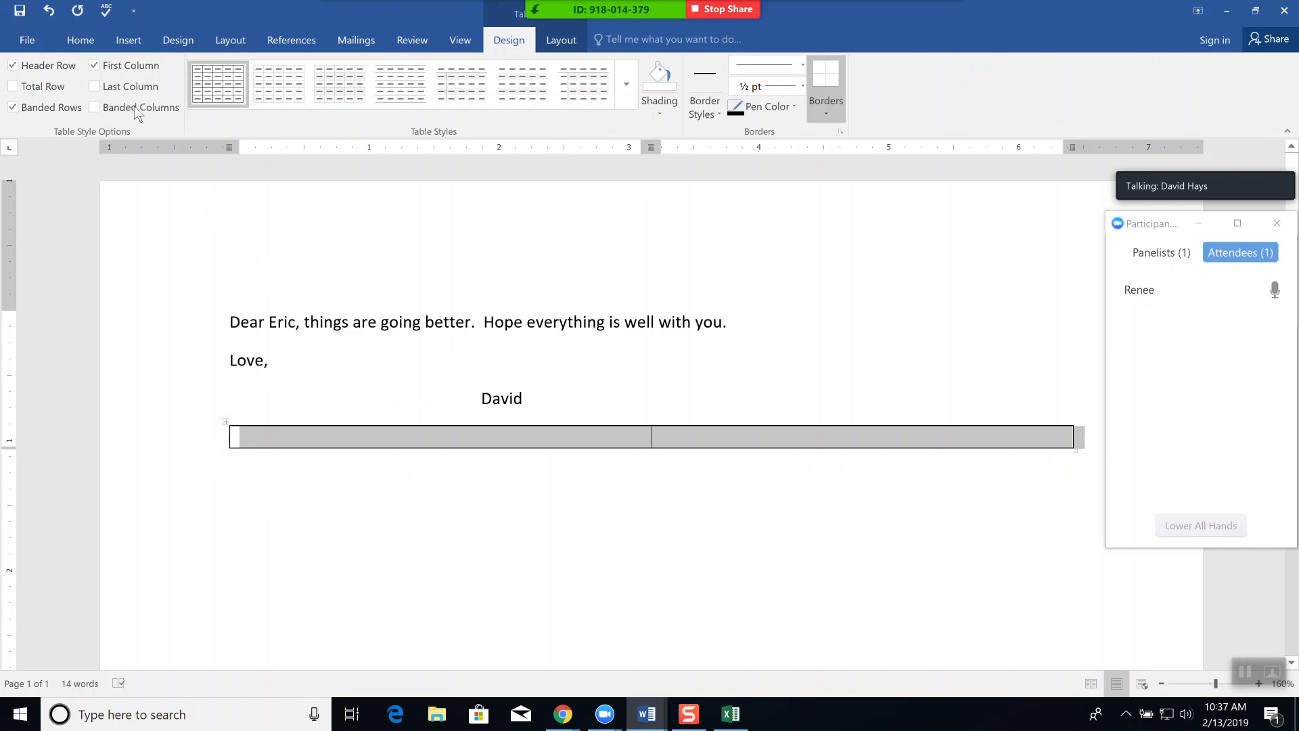
pyautogui.click(81, 41)
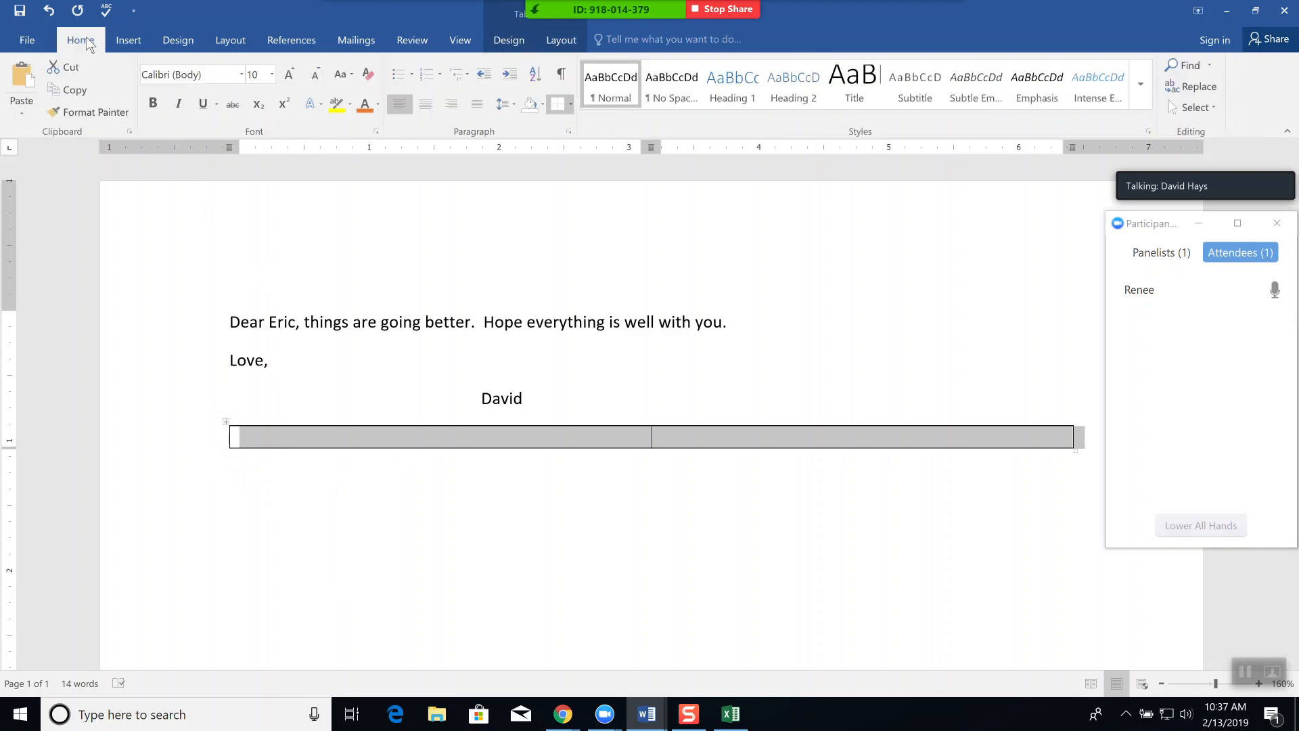
pyautogui.click(571, 104)
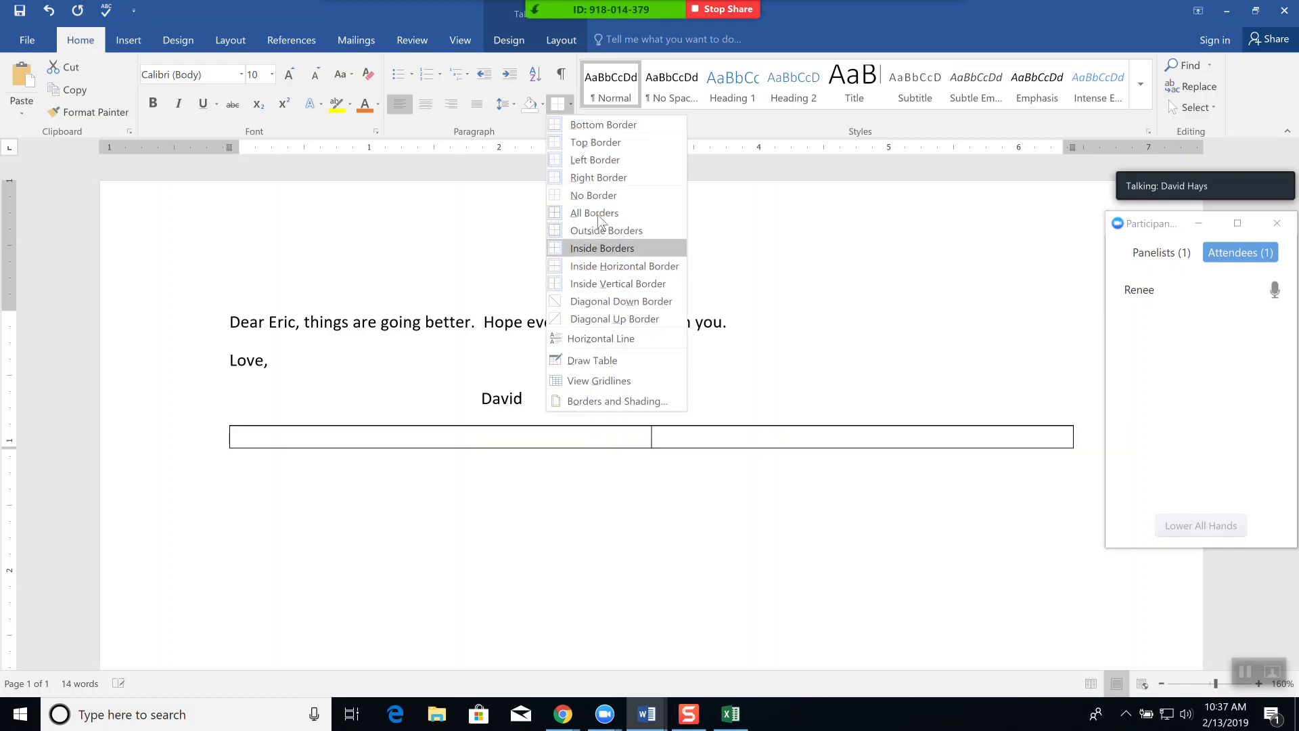
pyautogui.click(593, 195)
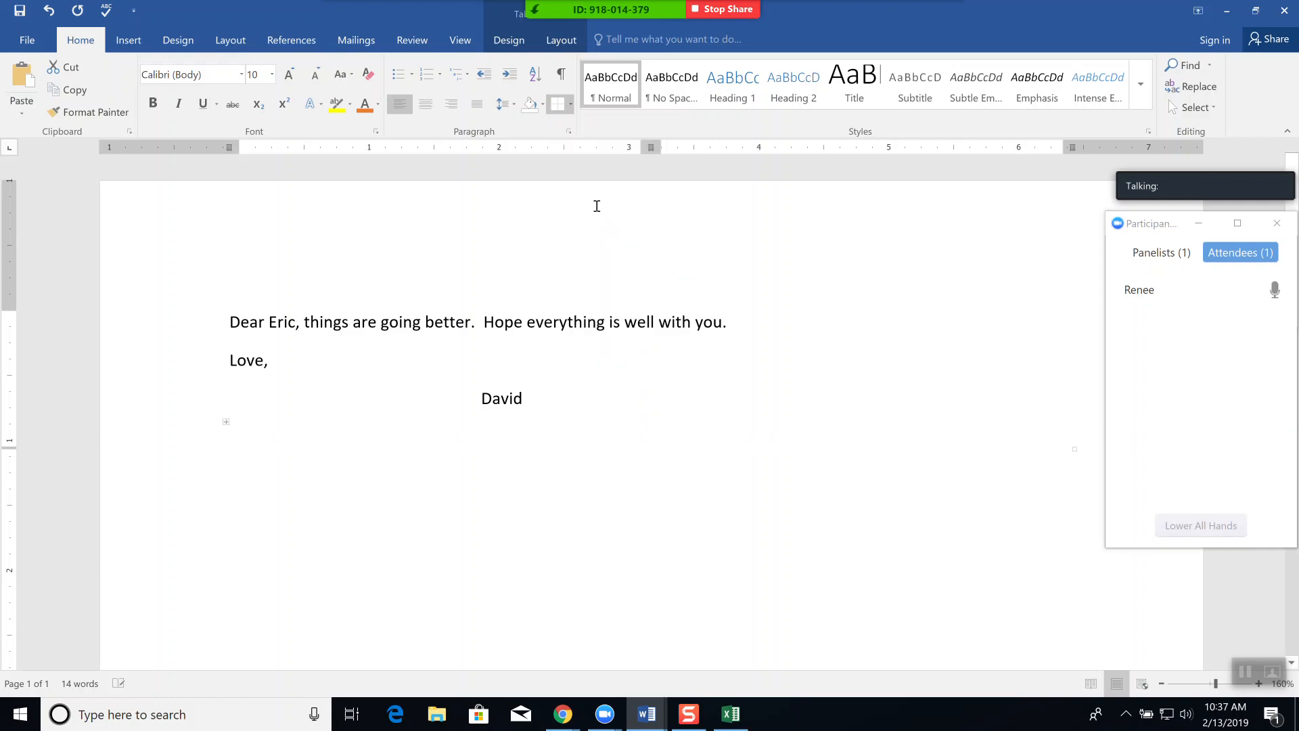
pyautogui.click(380, 518)
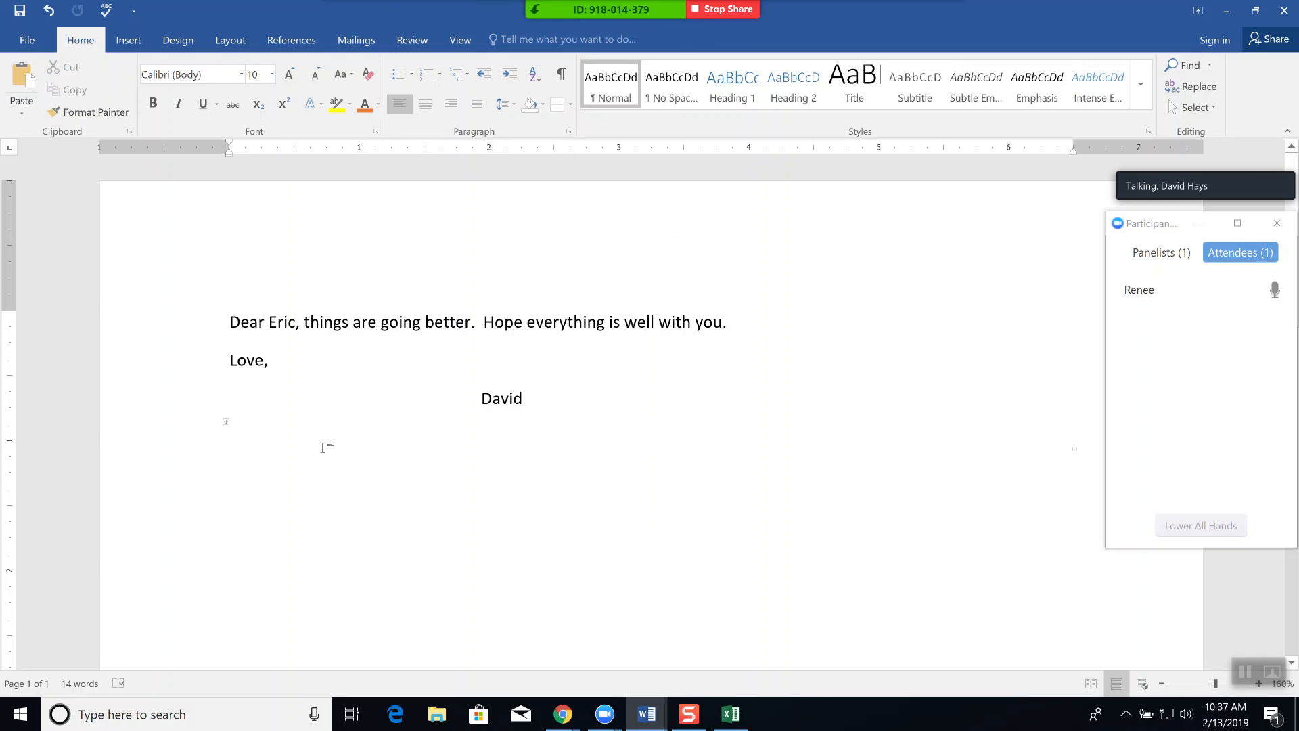
# Show the formatting marks to locate the borderless table's cells and place the cursor in its second cell
pyautogui.press('Up')
pyautogui.click(322, 434)
pyautogui.click(381, 397)
pyautogui.click(561, 75)
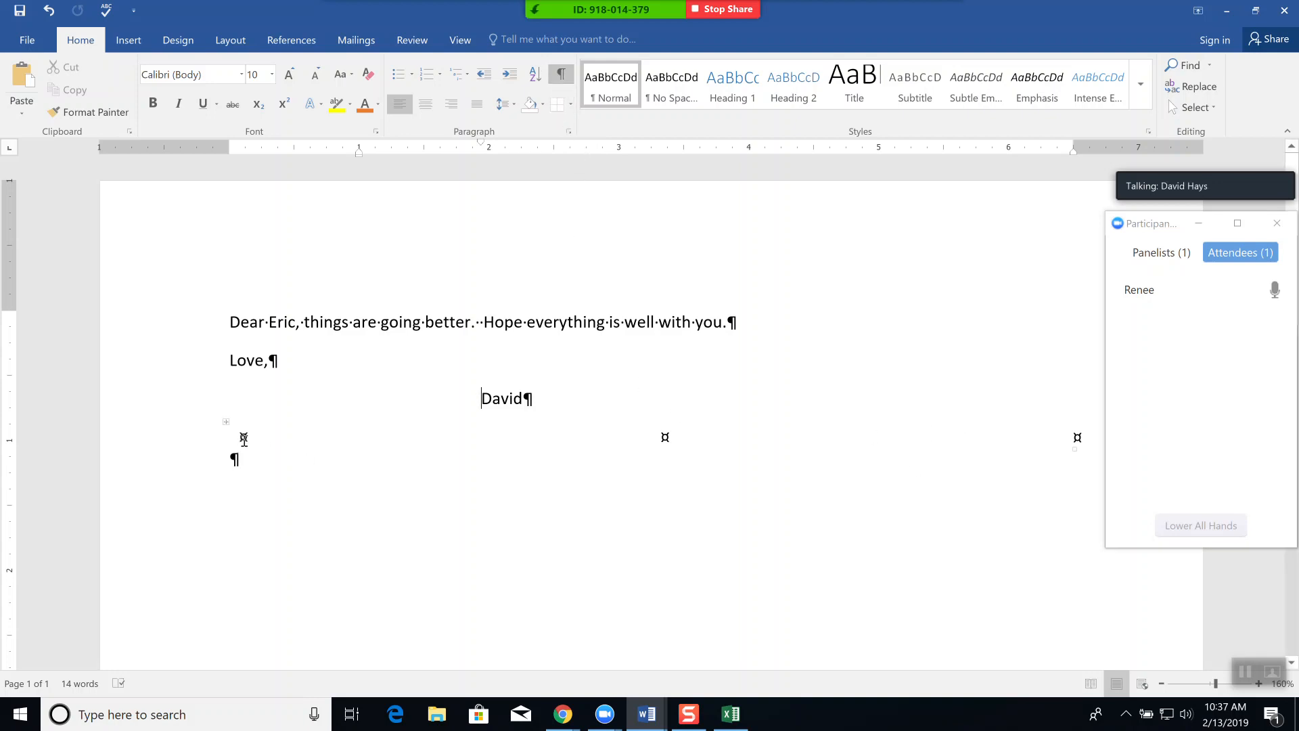
pyautogui.click(272, 438)
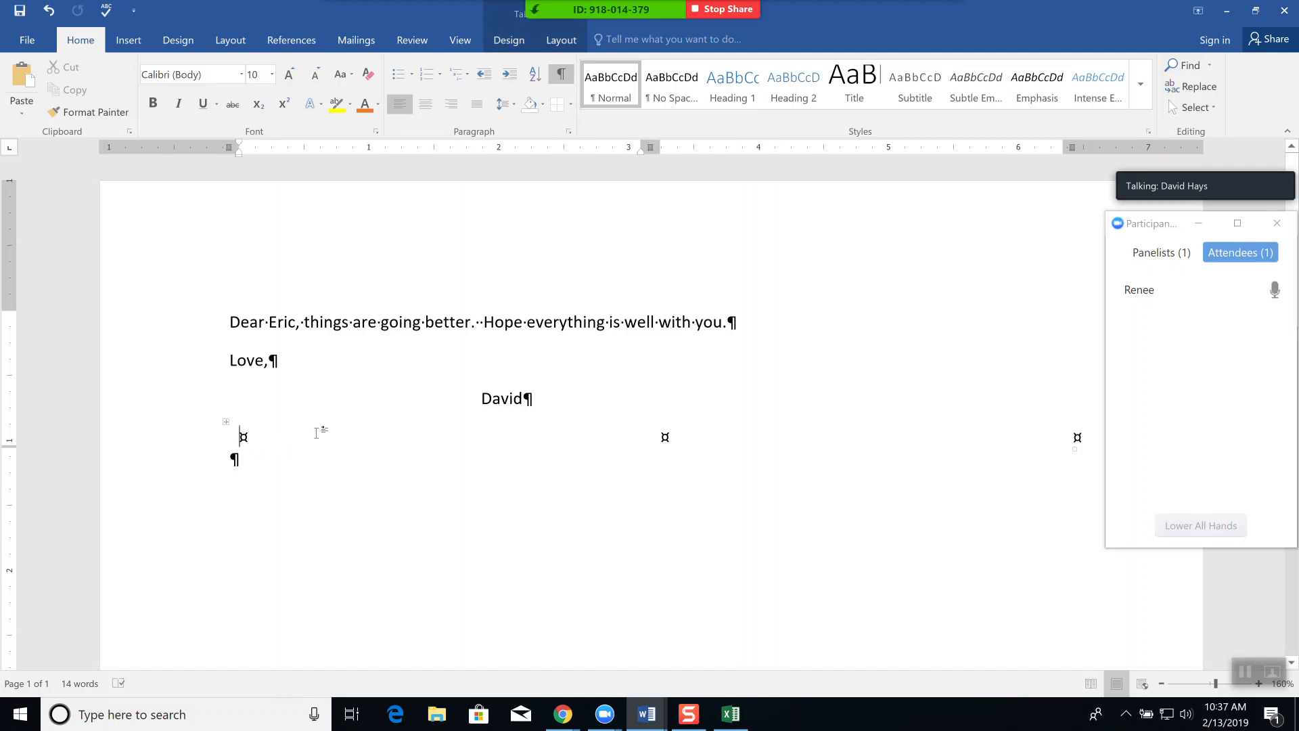
pyautogui.click(663, 440)
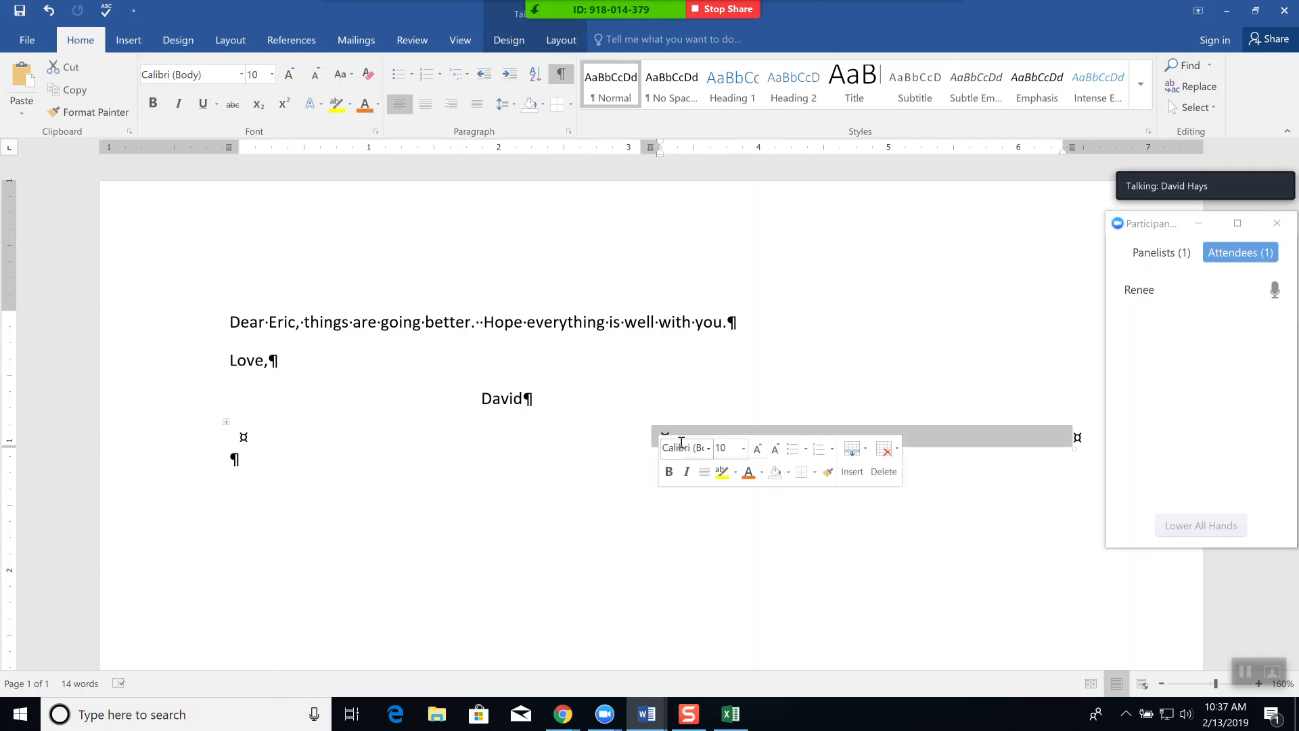
pyautogui.click(664, 438)
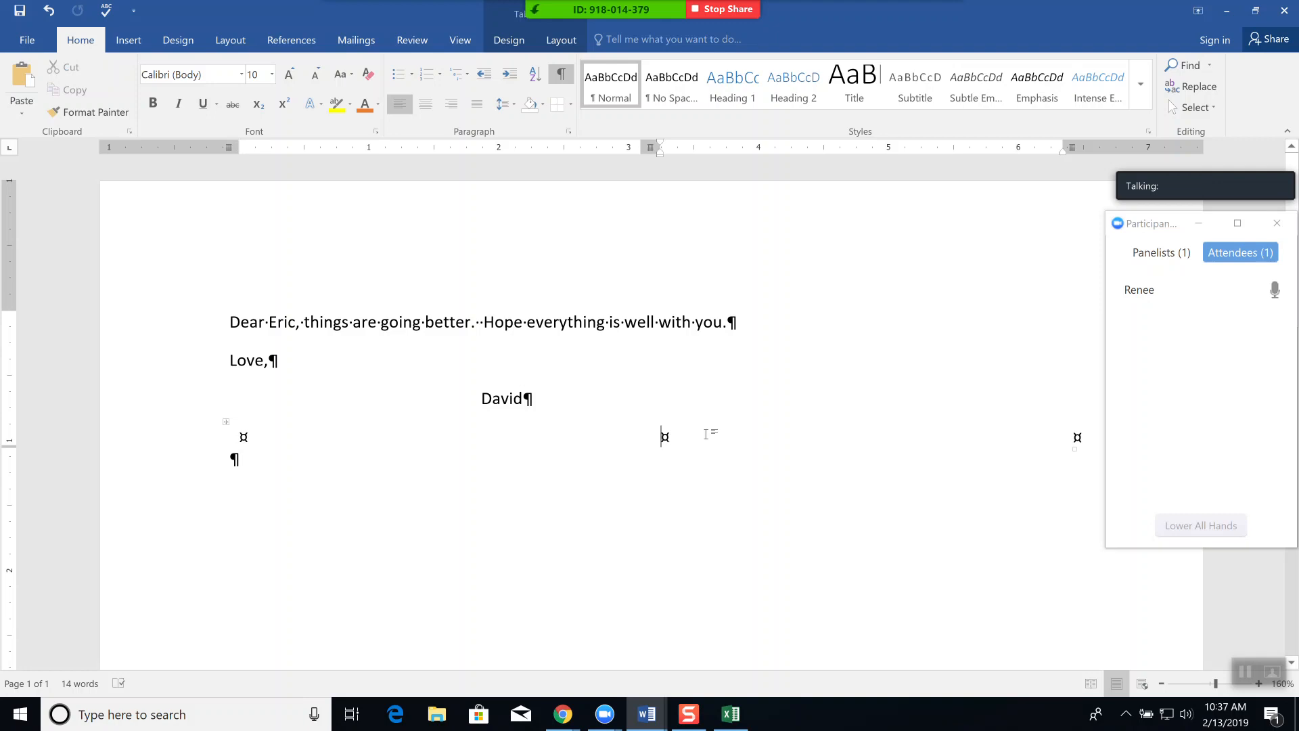
# Enter "Cell 2" in the borderless table's second cell and "Cell 1" in its first, and hide the formatting marks
pyautogui.write('Cell 2')
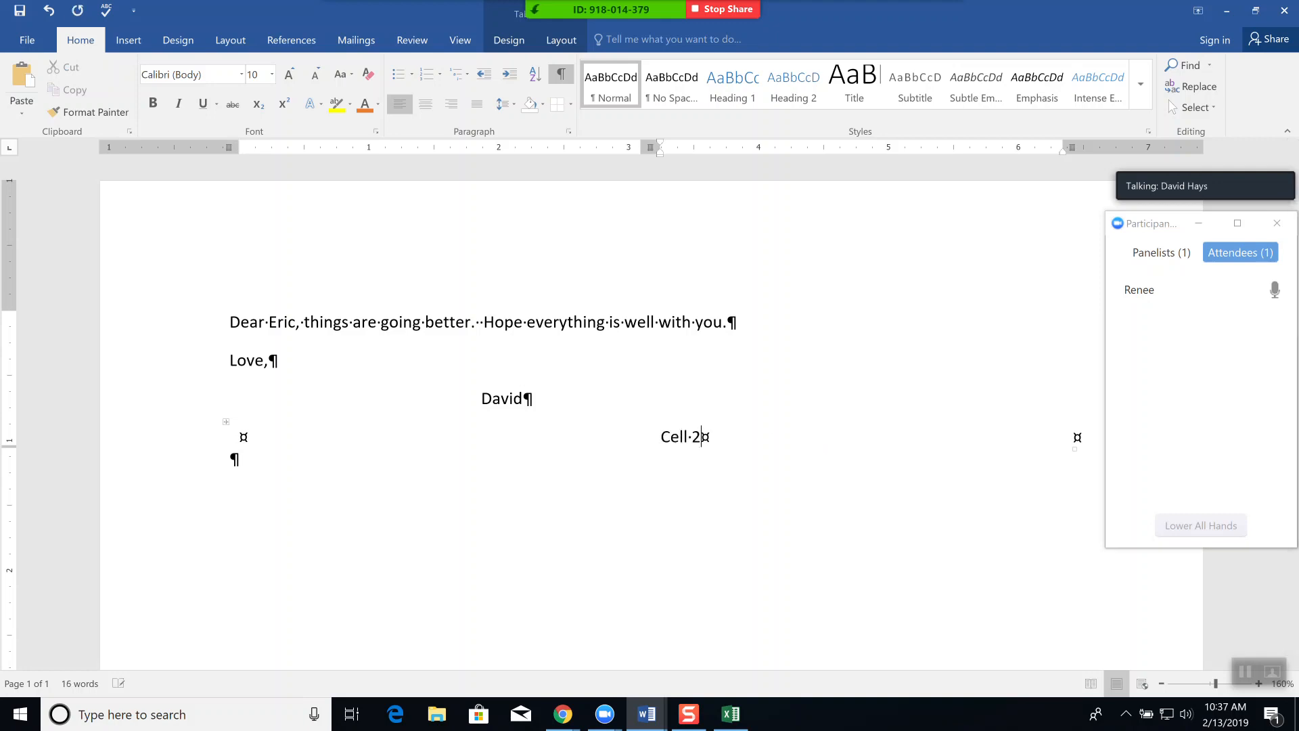
pyautogui.click(249, 443)
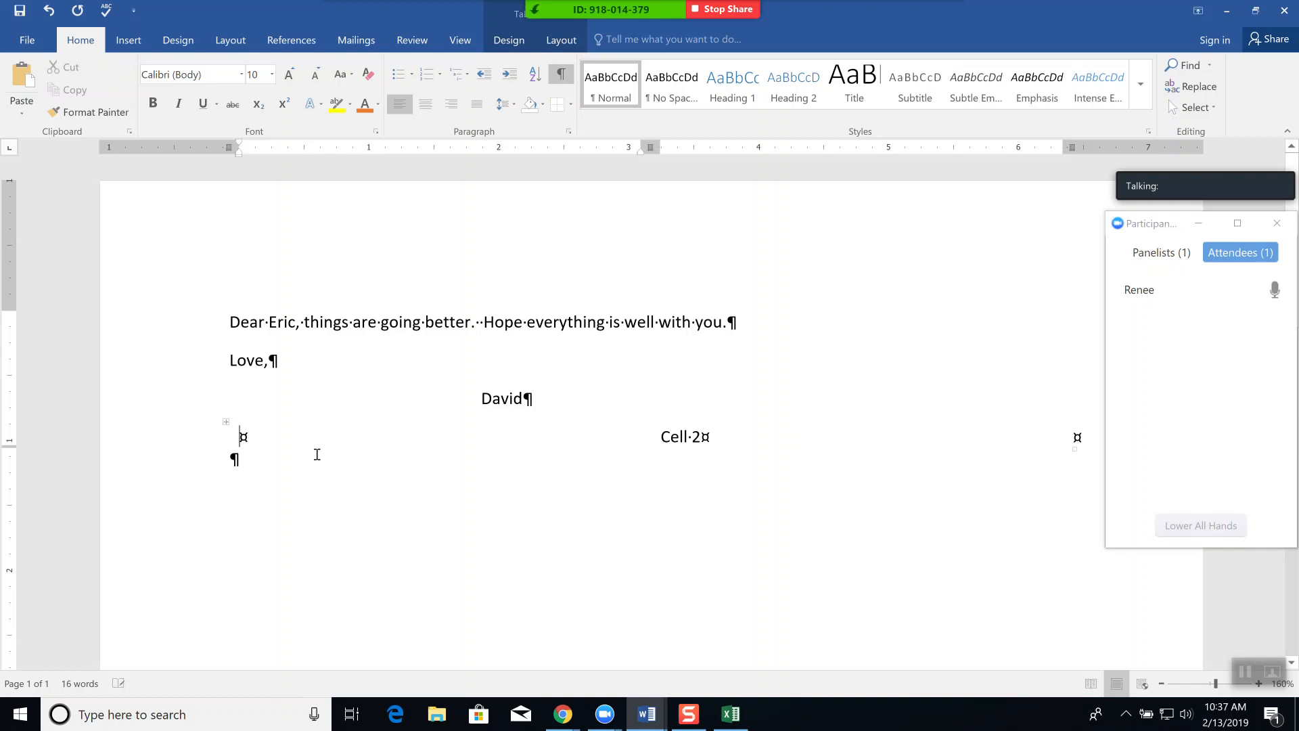
pyautogui.write('Cell 1')
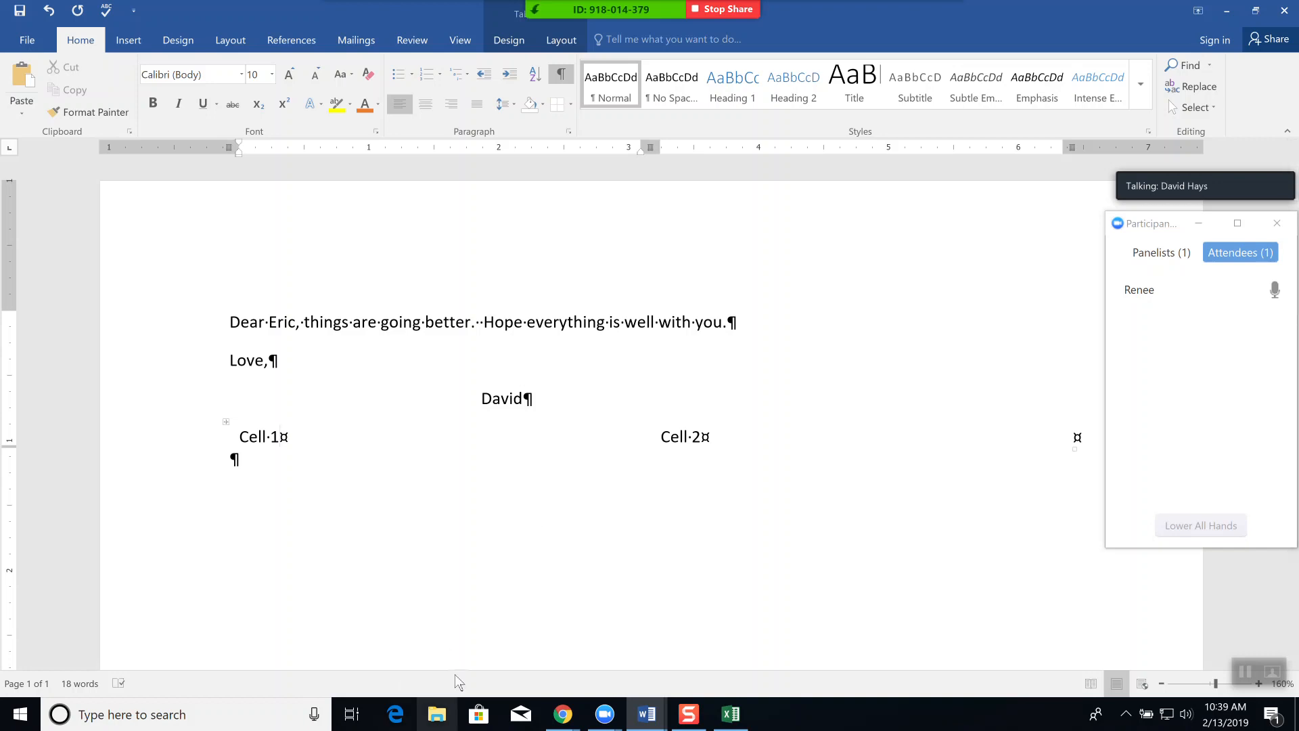
pyautogui.click(560, 76)
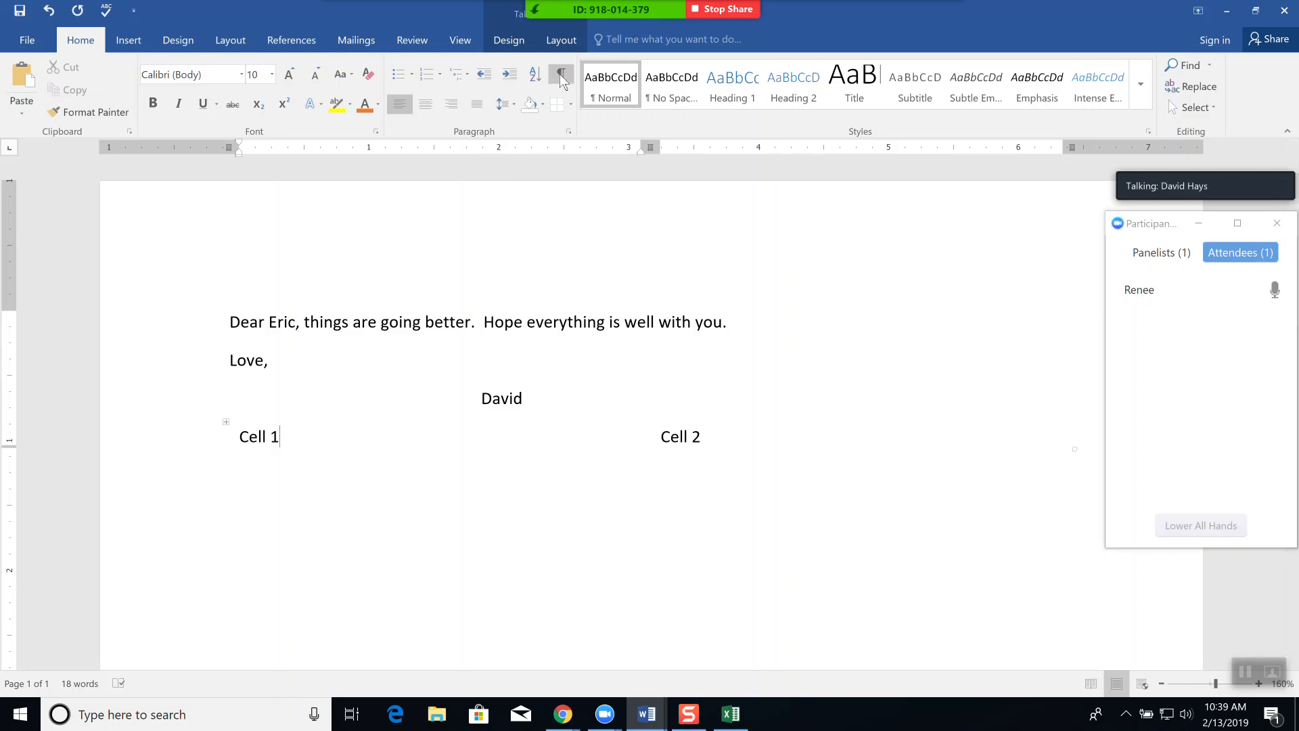
# Change the font color of the first sentence's opening words, up to "going", to a light green theme color
pyautogui.click(410, 321)
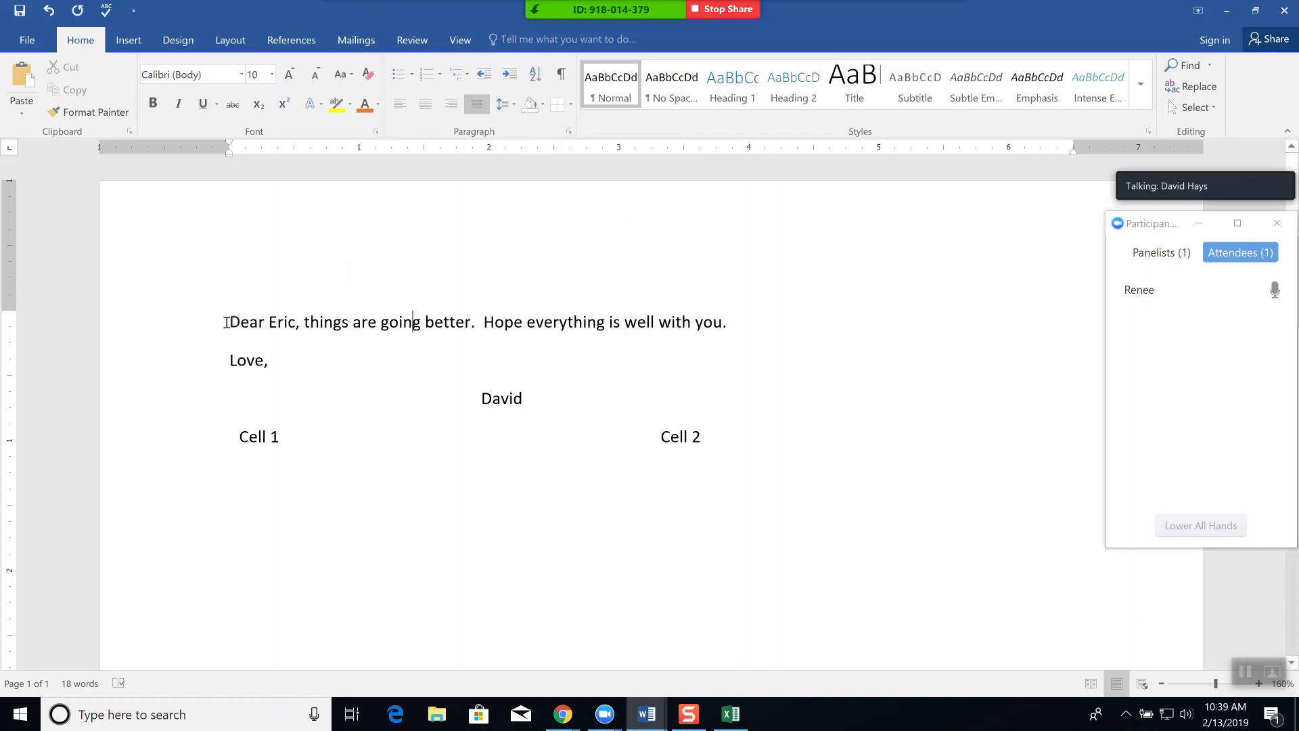
pyautogui.moveTo(230, 322); pyautogui.dragTo(402, 312)
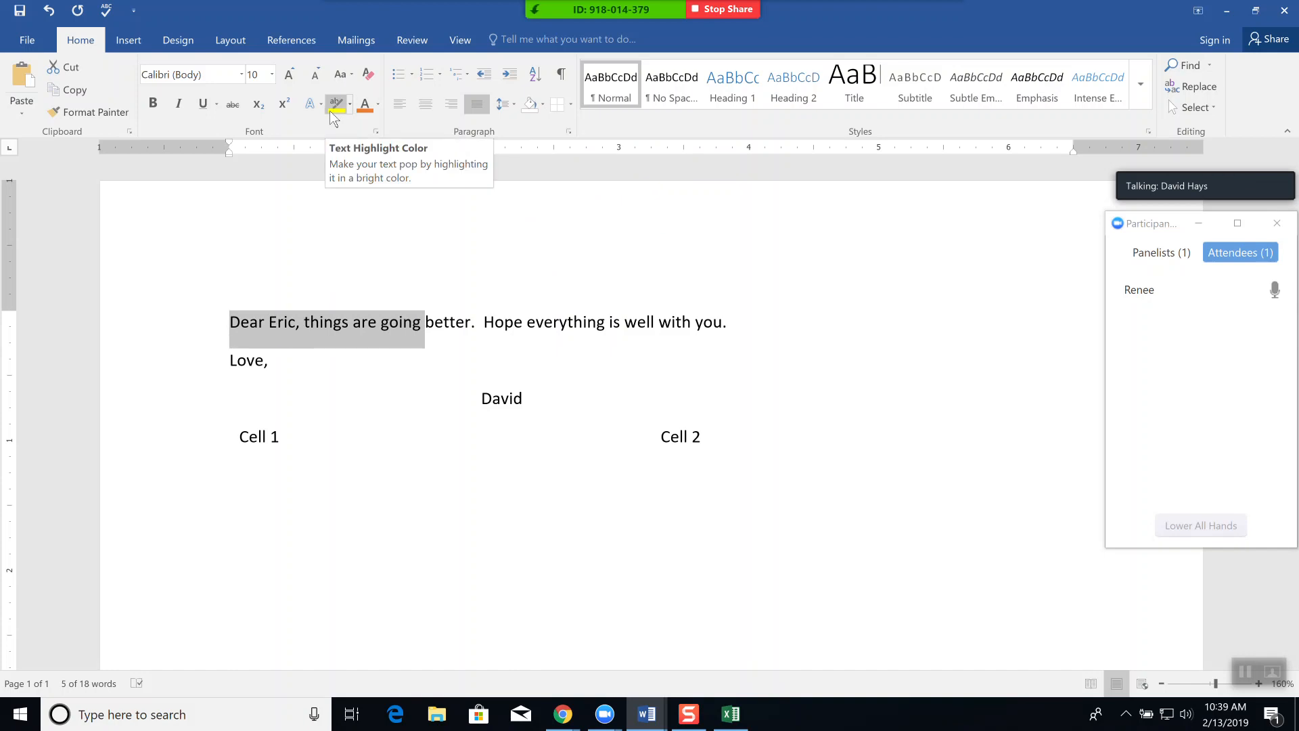
pyautogui.click(377, 105)
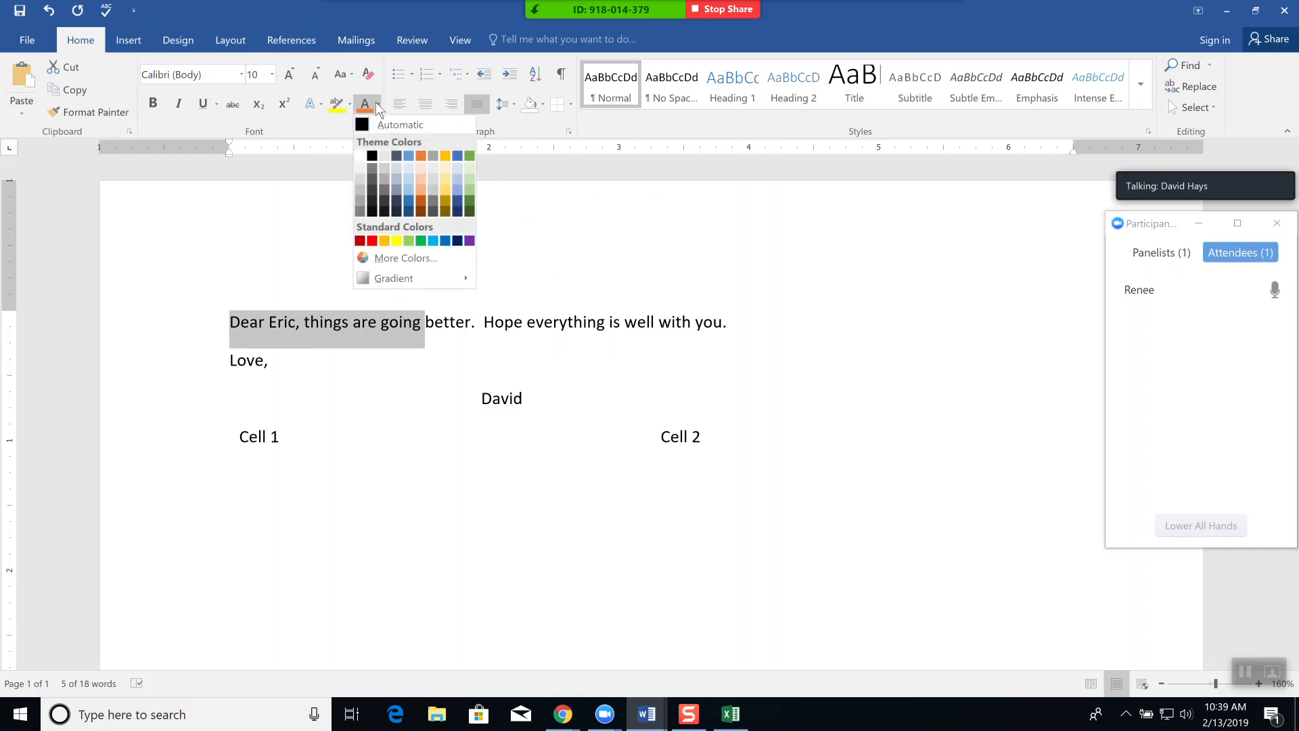
pyautogui.click(471, 190)
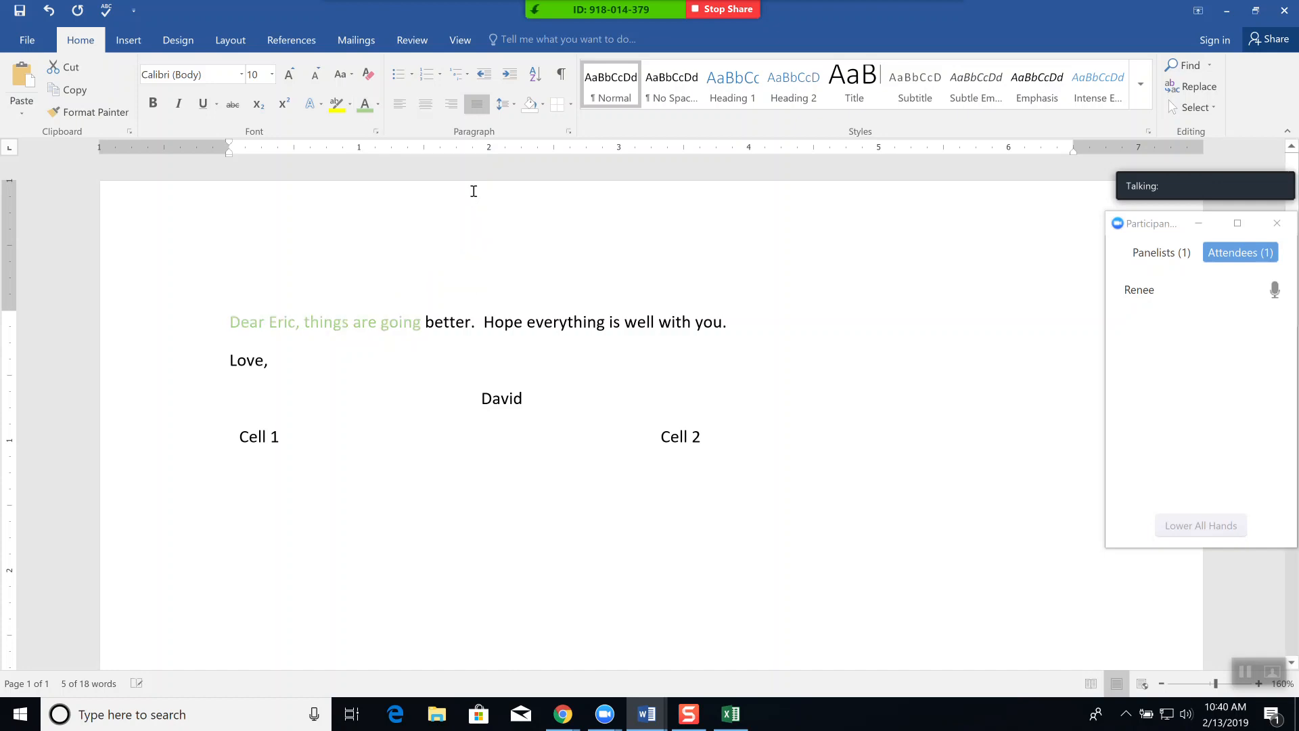
# Highlight the green opening words and the words "Hope everything" in bright green
pyautogui.click(349, 105)
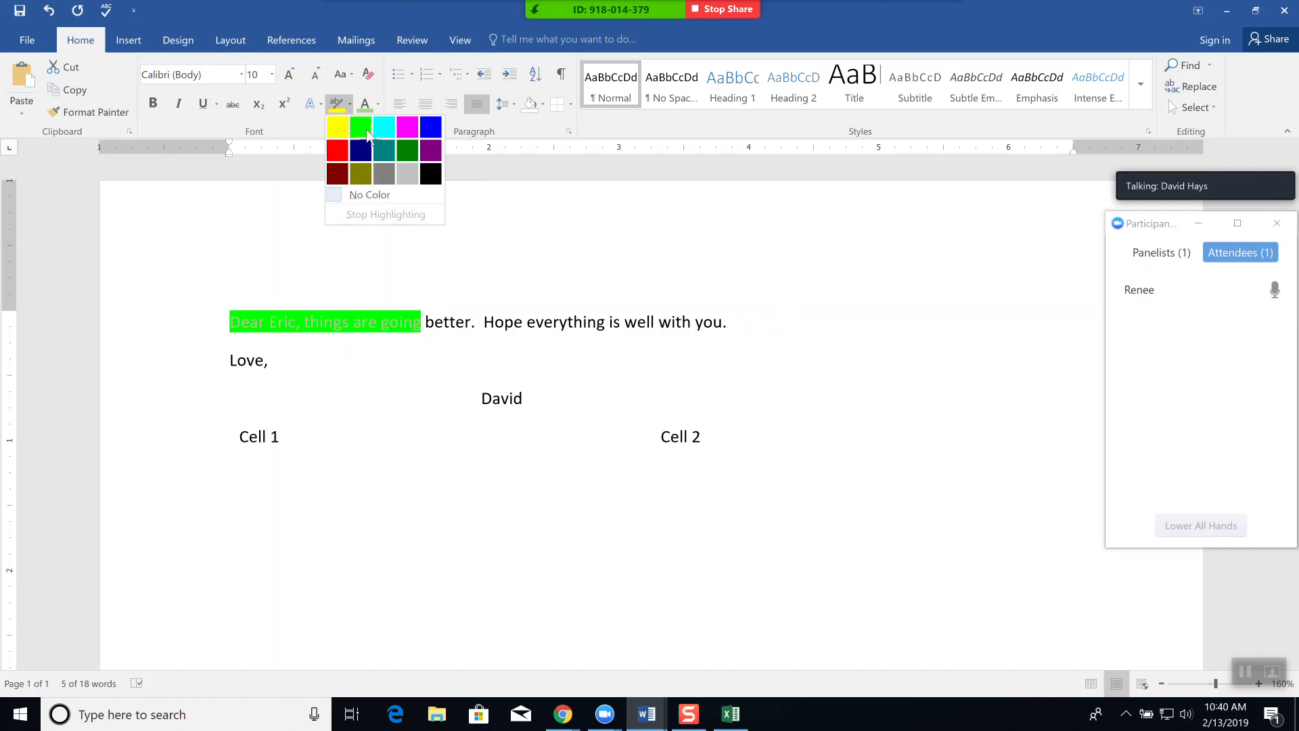
pyautogui.click(368, 133)
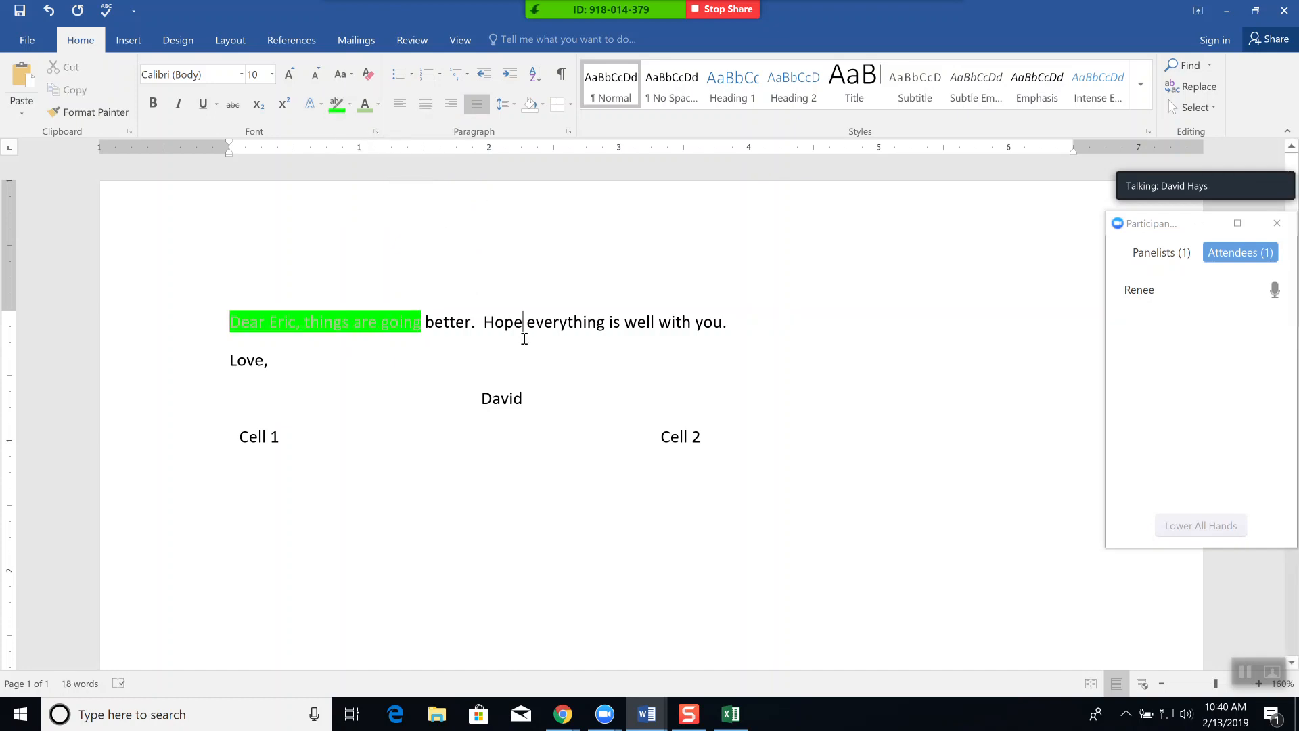
pyautogui.moveTo(488, 318); pyautogui.dragTo(608, 322)
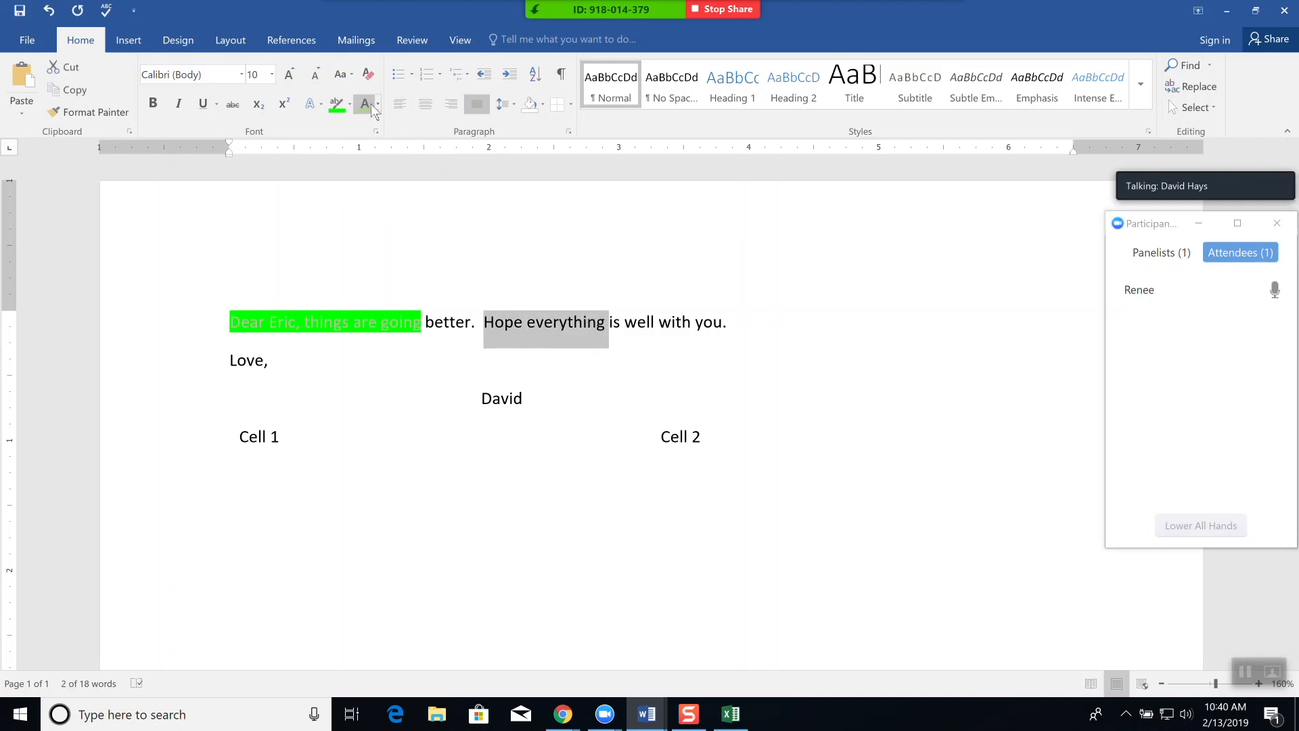
pyautogui.click(337, 105)
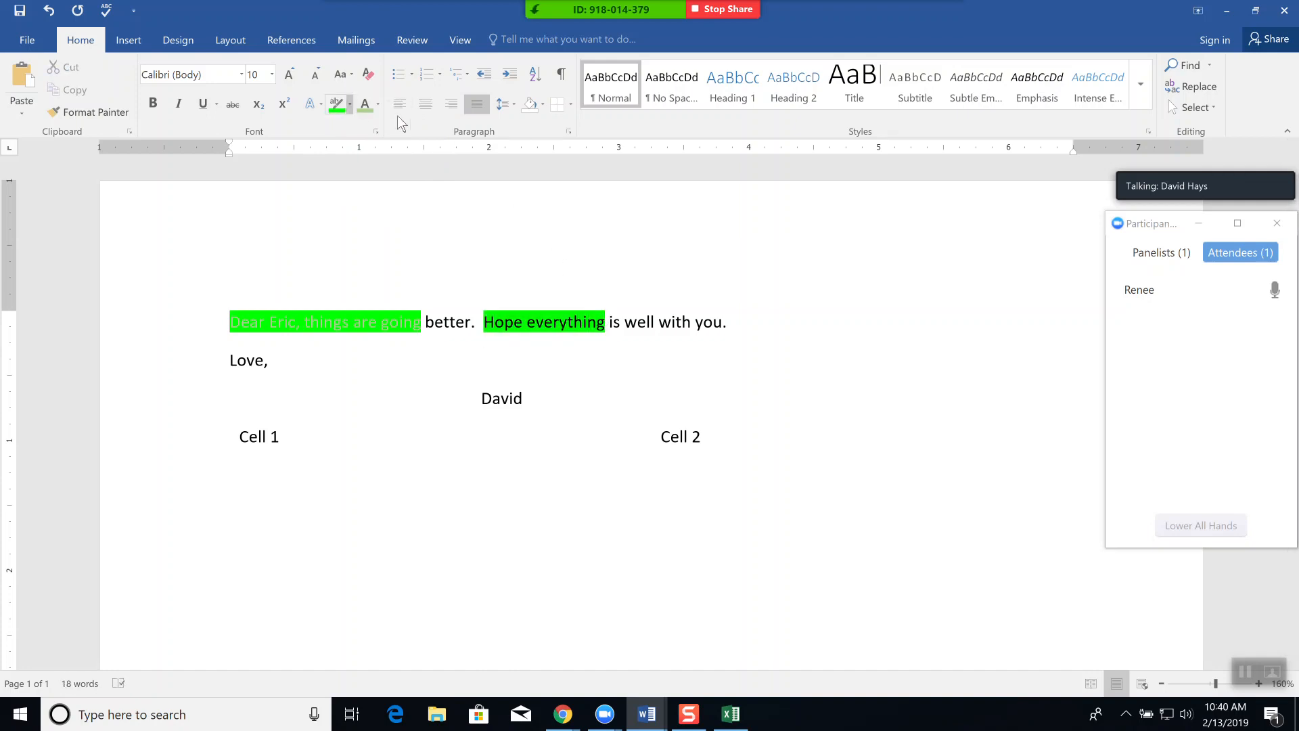
# Shade the first paragraph with a light orange theme color, and view the custom shading colors without changing them
pyautogui.click(541, 103)
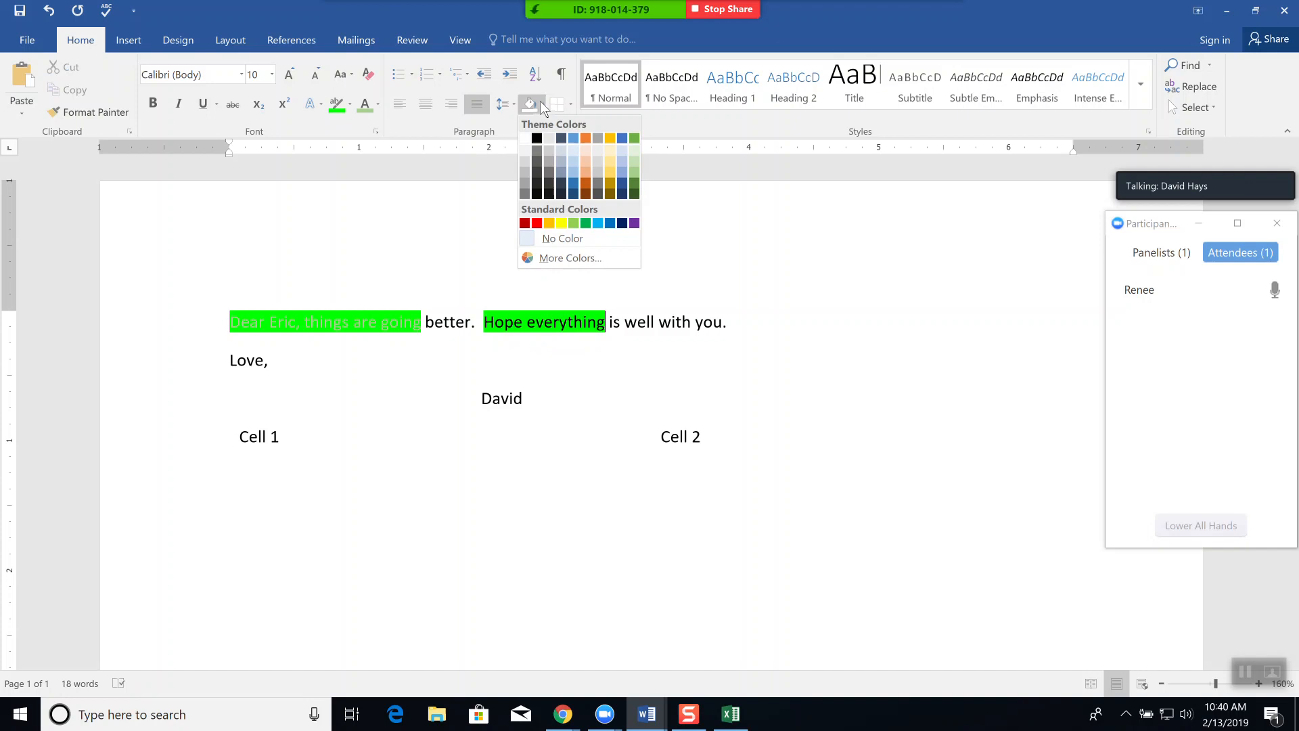
pyautogui.click(587, 177)
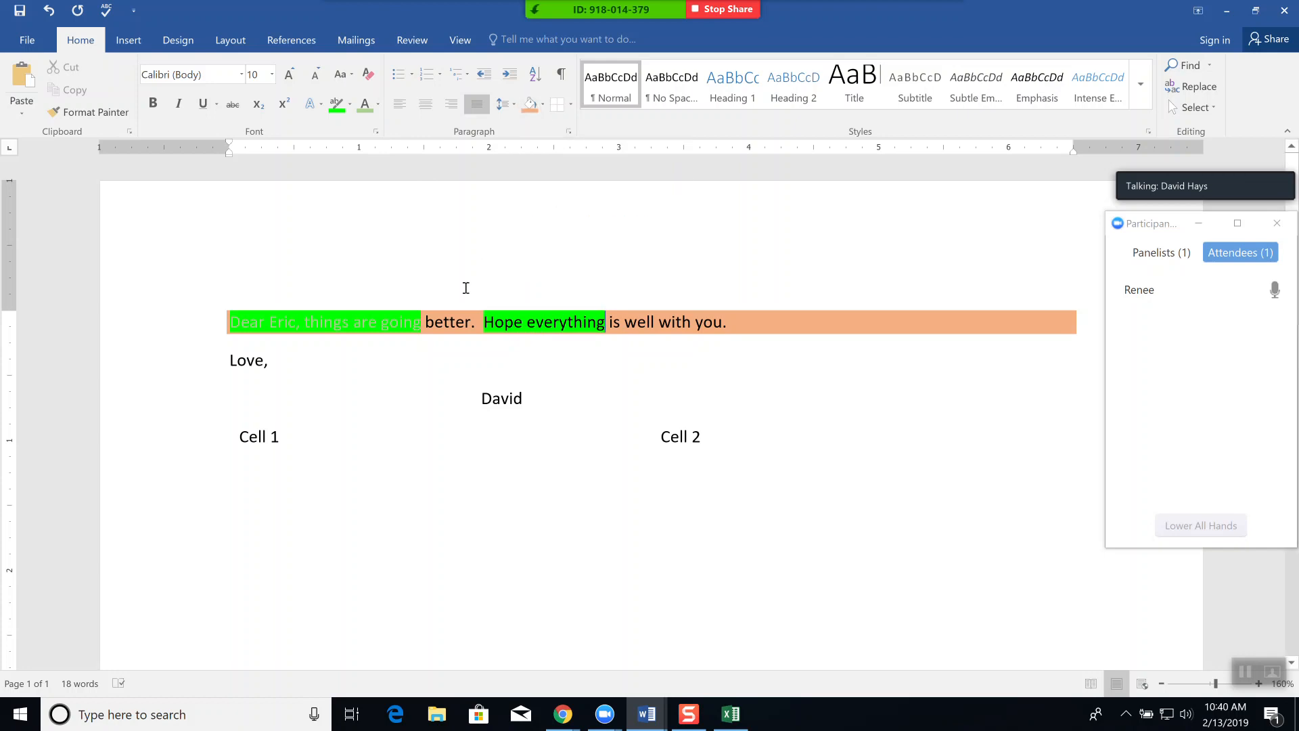
pyautogui.click(542, 103)
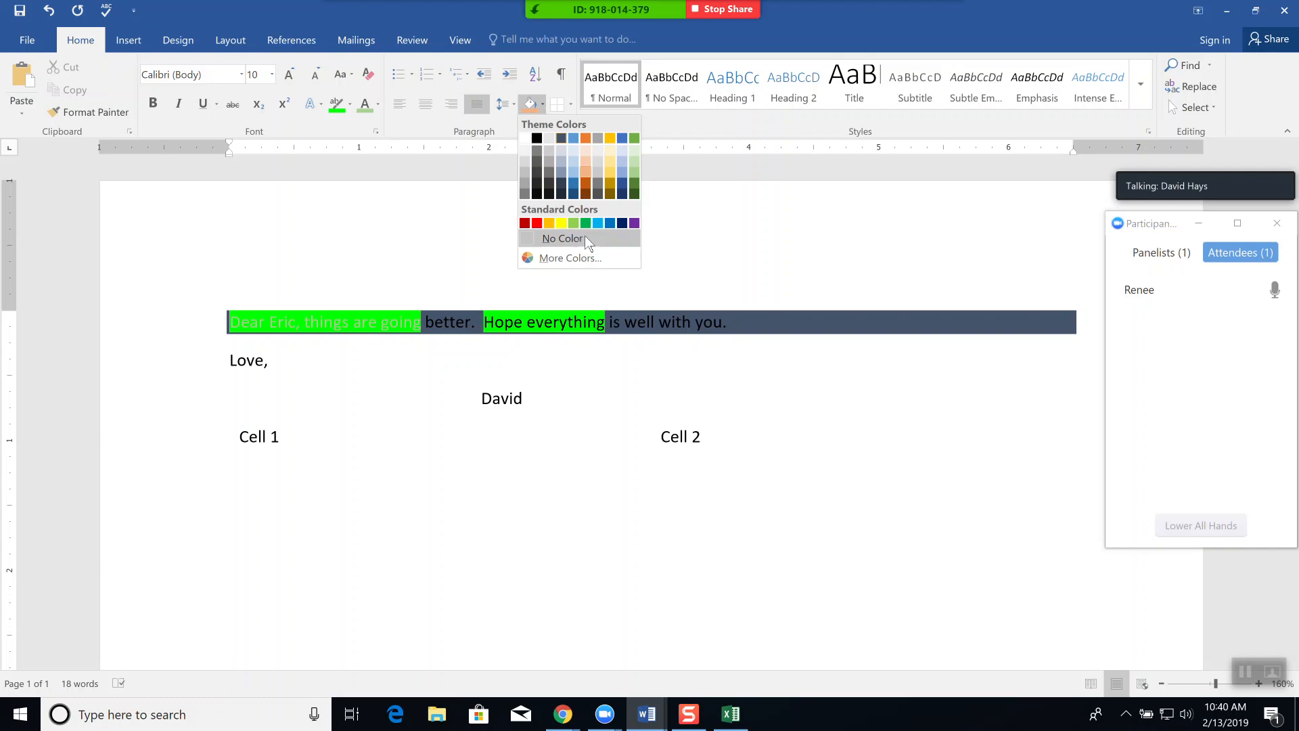
pyautogui.click(566, 257)
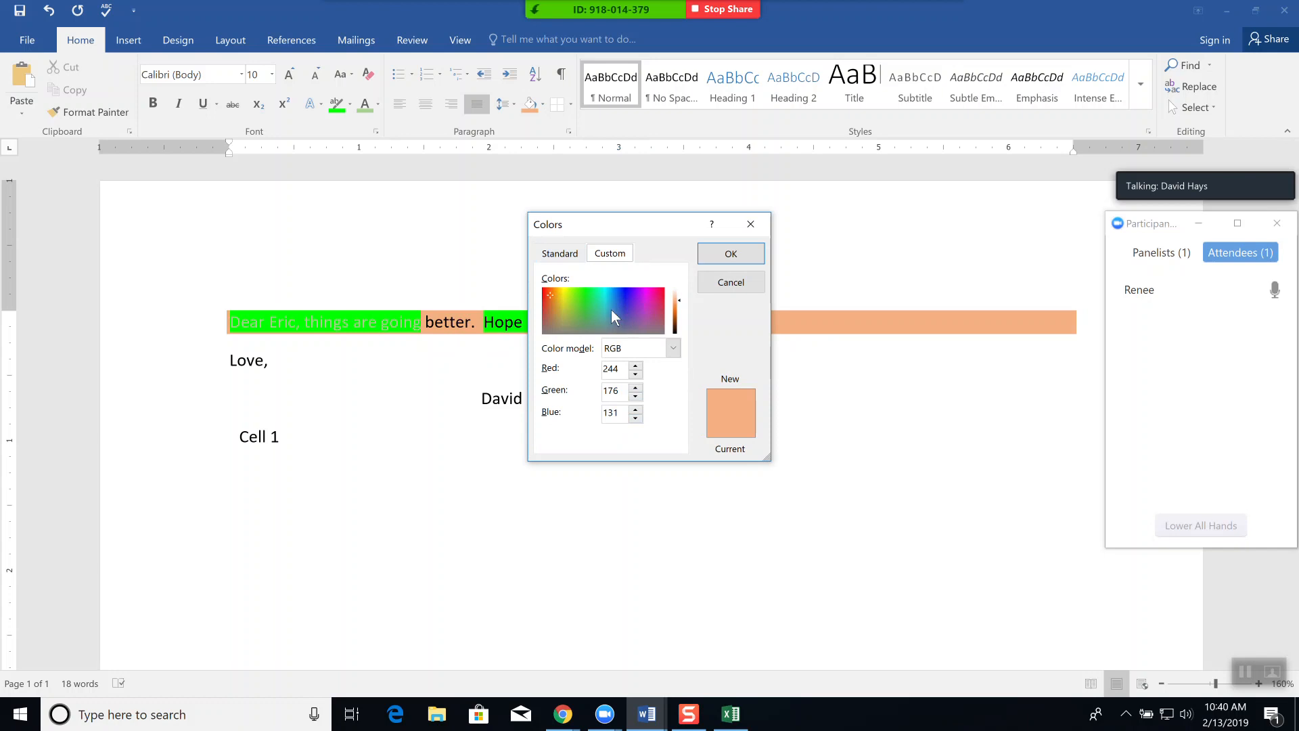
pyautogui.click(725, 283)
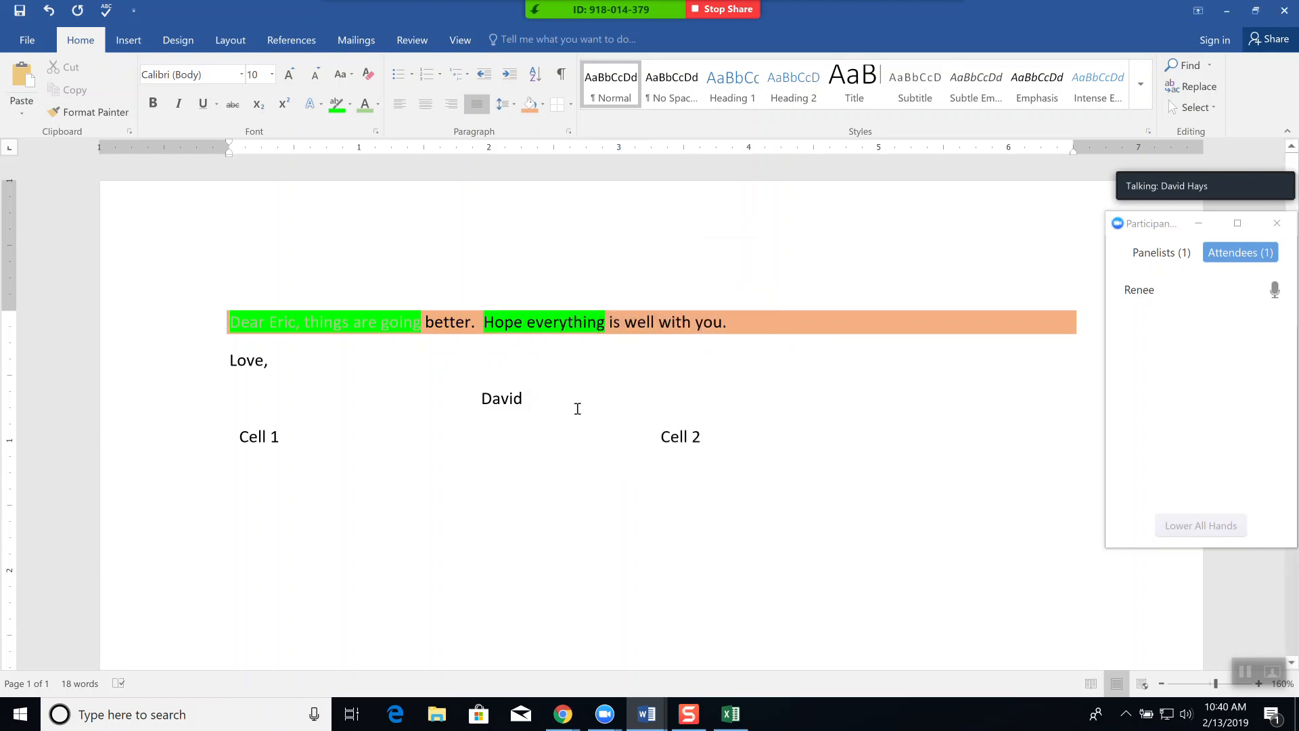
# Preview text styles such as Intense Emphasis on the signature and the table row without keeping any of them
pyautogui.click(571, 420)
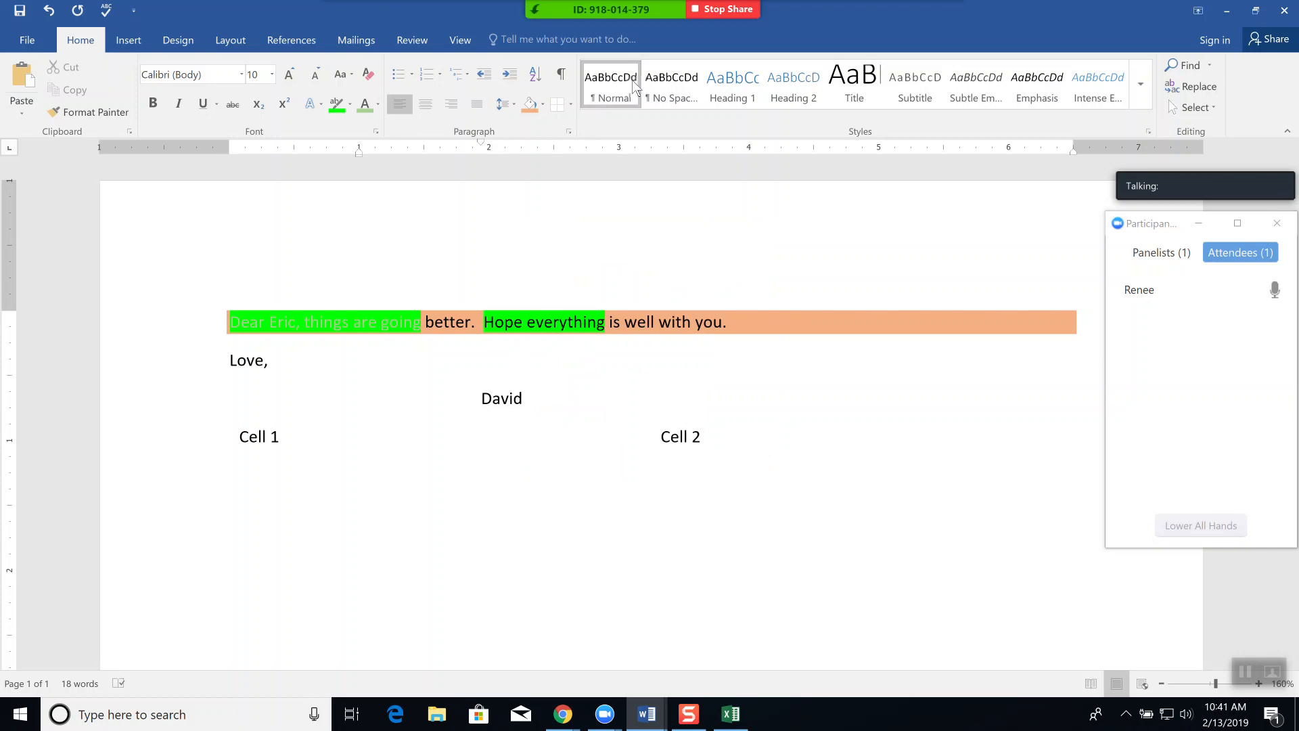
pyautogui.click(827, 96)
pyautogui.hotkey('ctrl', 'z')
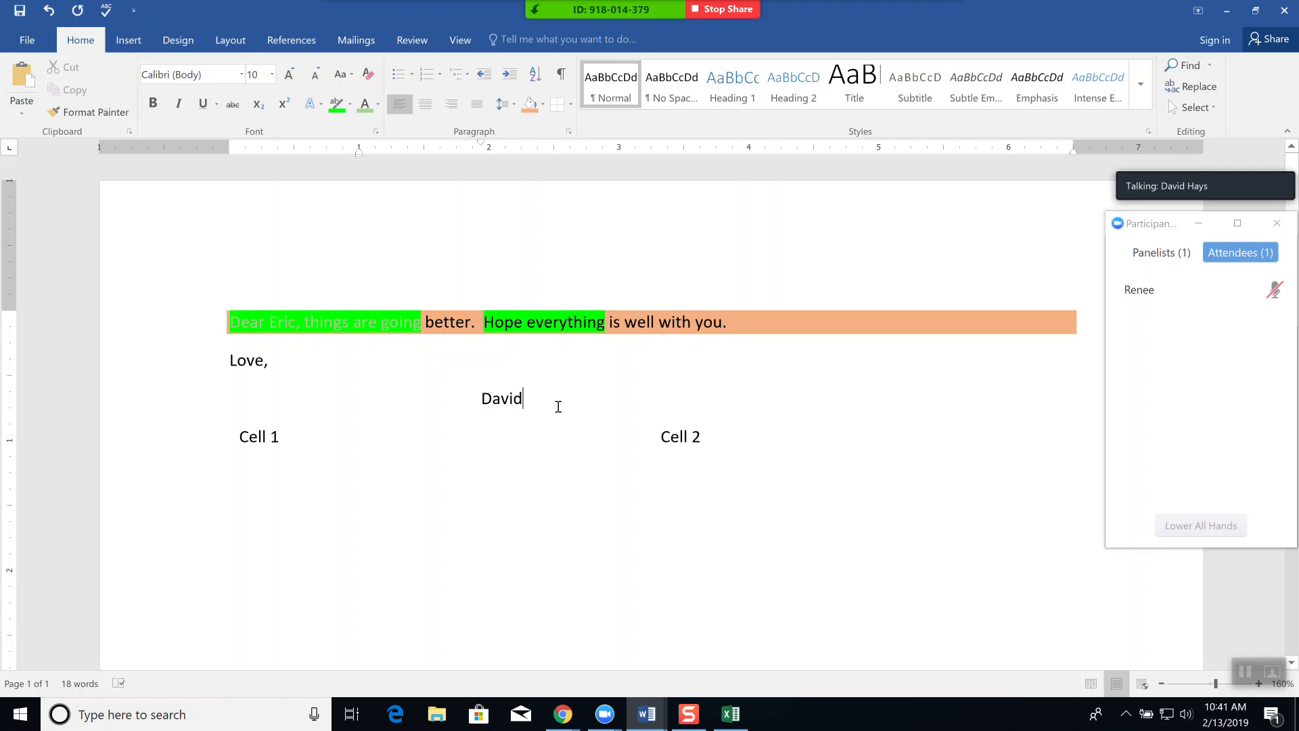
pyautogui.moveTo(704, 440); pyautogui.dragTo(281, 415)
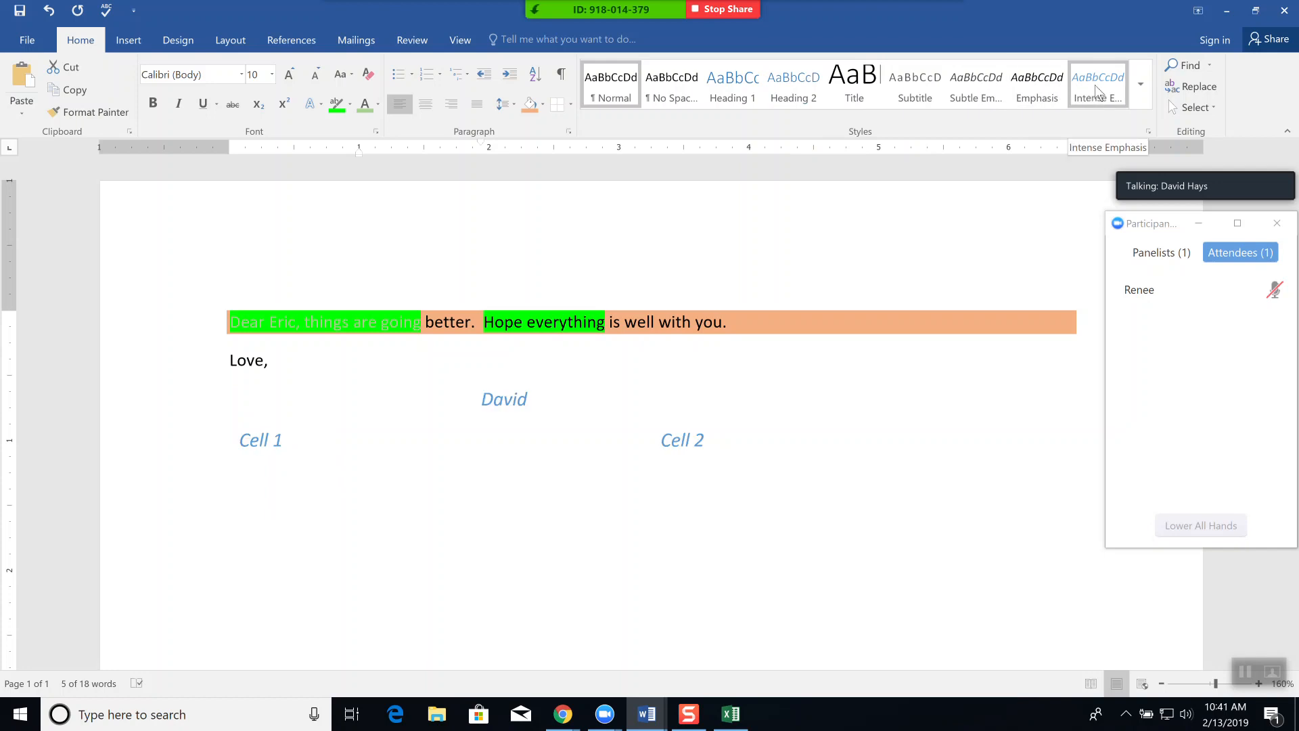
pyautogui.click(776, 504)
# Replace the entire document with a four-line letter: a greeting, "How are things?", "Love," and the sender's first name
pyautogui.moveTo(515, 313); pyautogui.dragTo(136, 281)
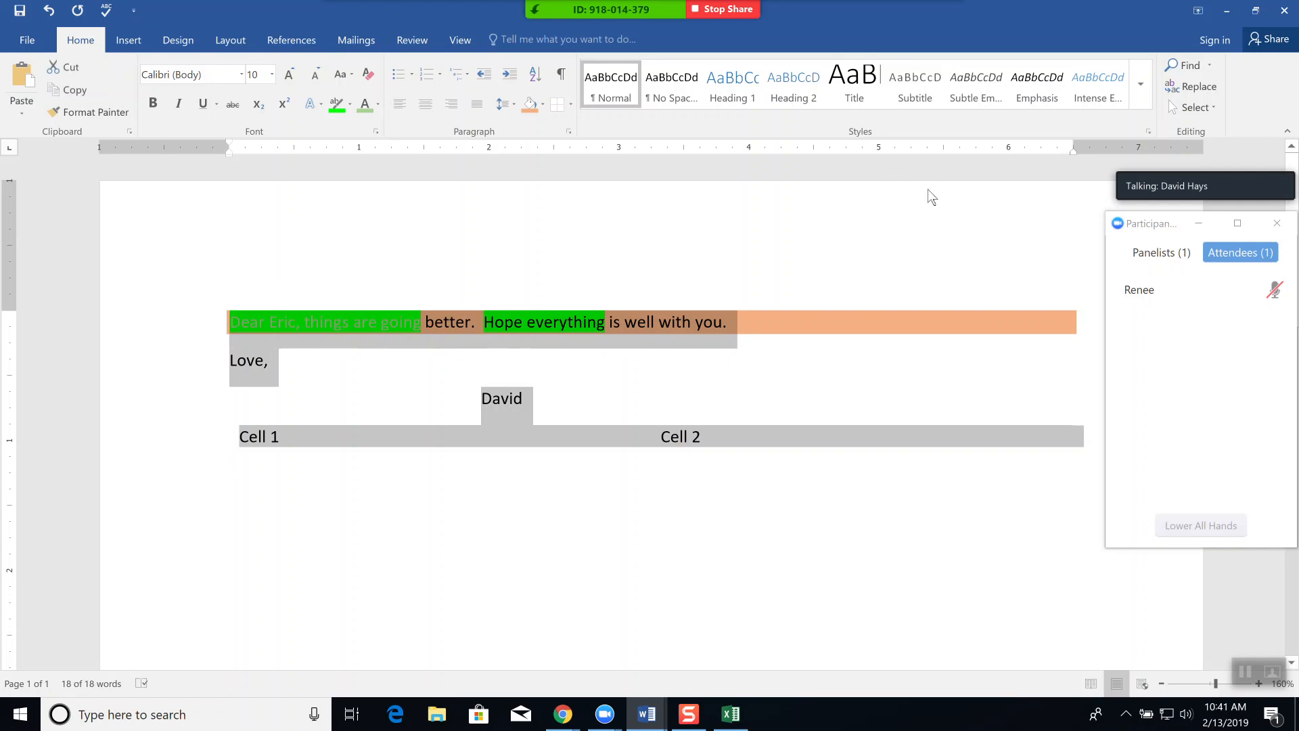
pyautogui.press('Delete')
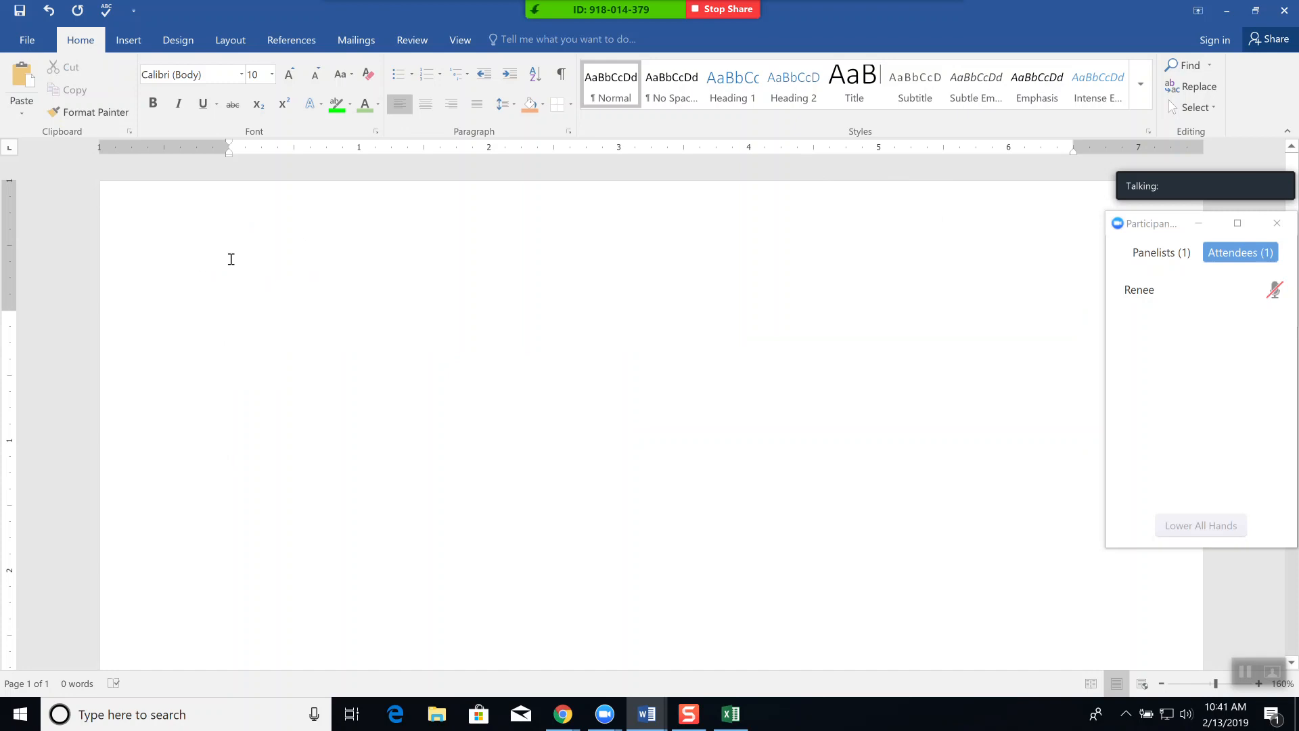
pyautogui.write('Dear Eric, How a')
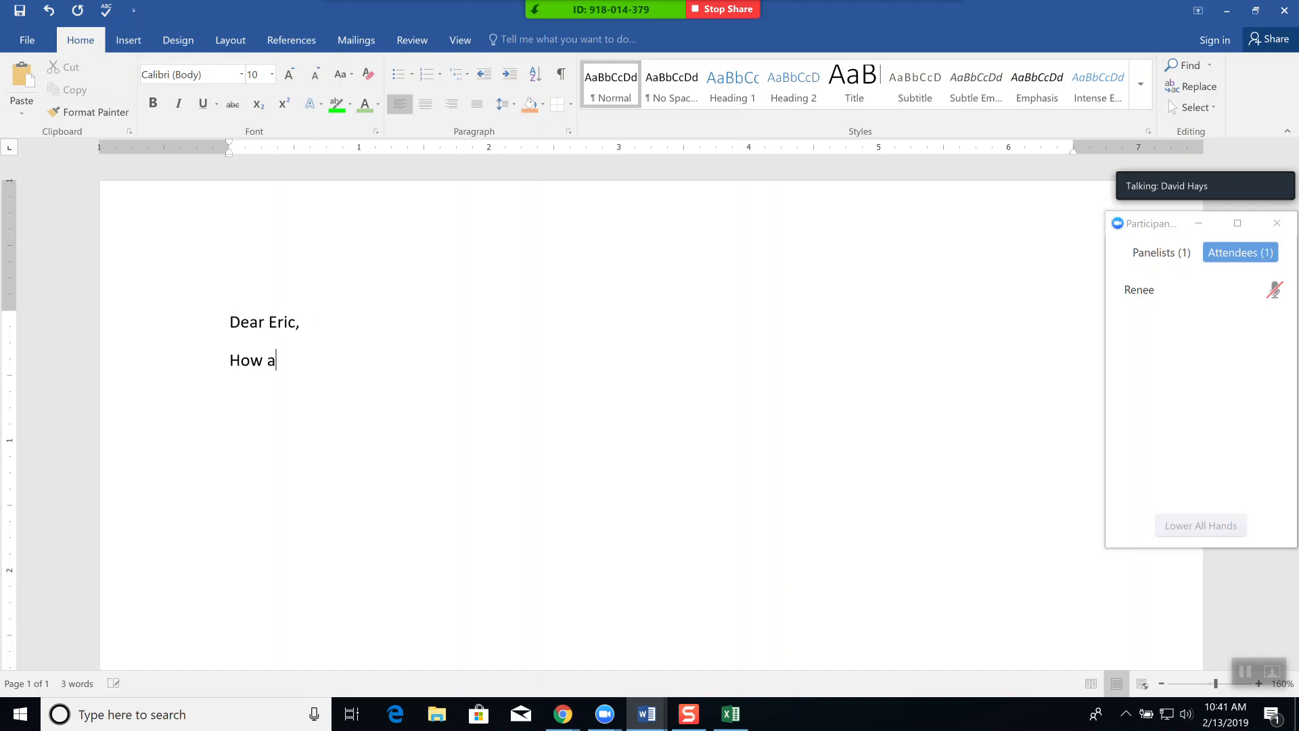
pyautogui.write('re things?')
pyautogui.press('Return')
pyautogui.write('Love,')
pyautogui.press('Return')
pyautogui.write('David')
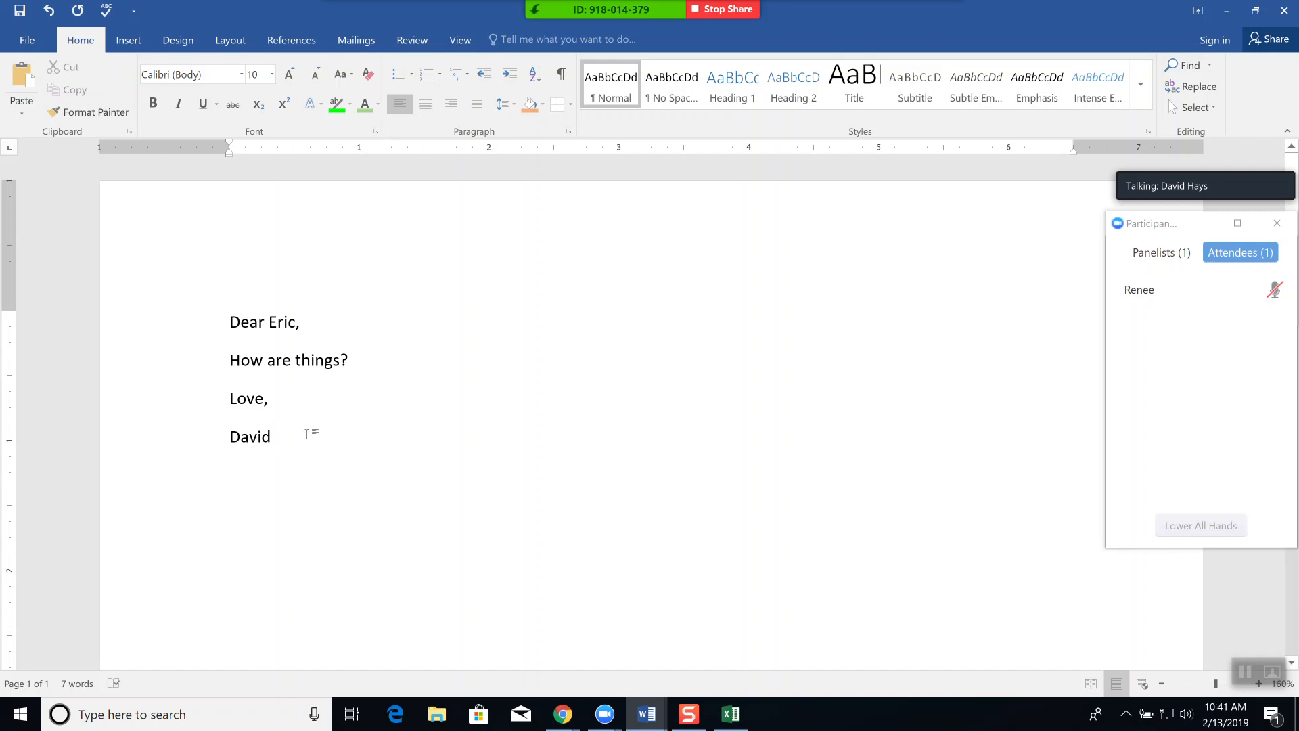
# Preview several styles on the whole letter and apply the Intense Quote style to it
pyautogui.tripleClick(193, 332)
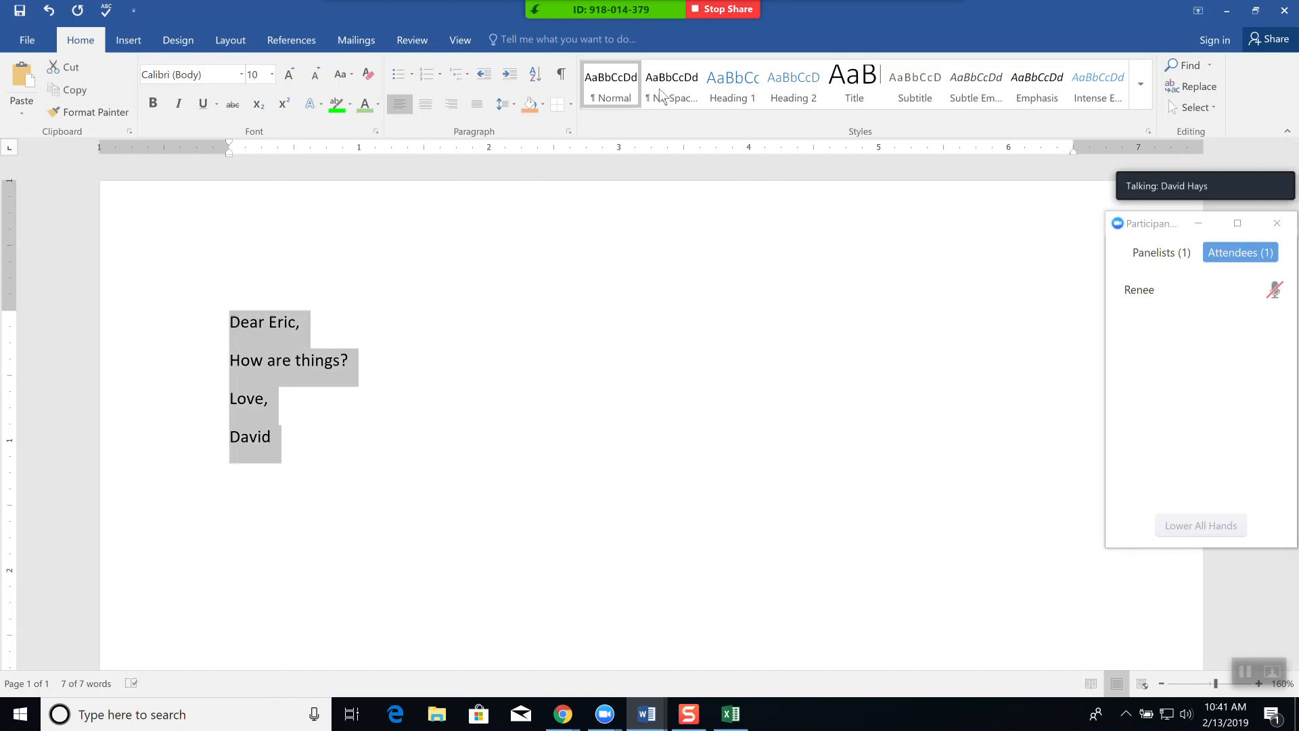
pyautogui.click(729, 87)
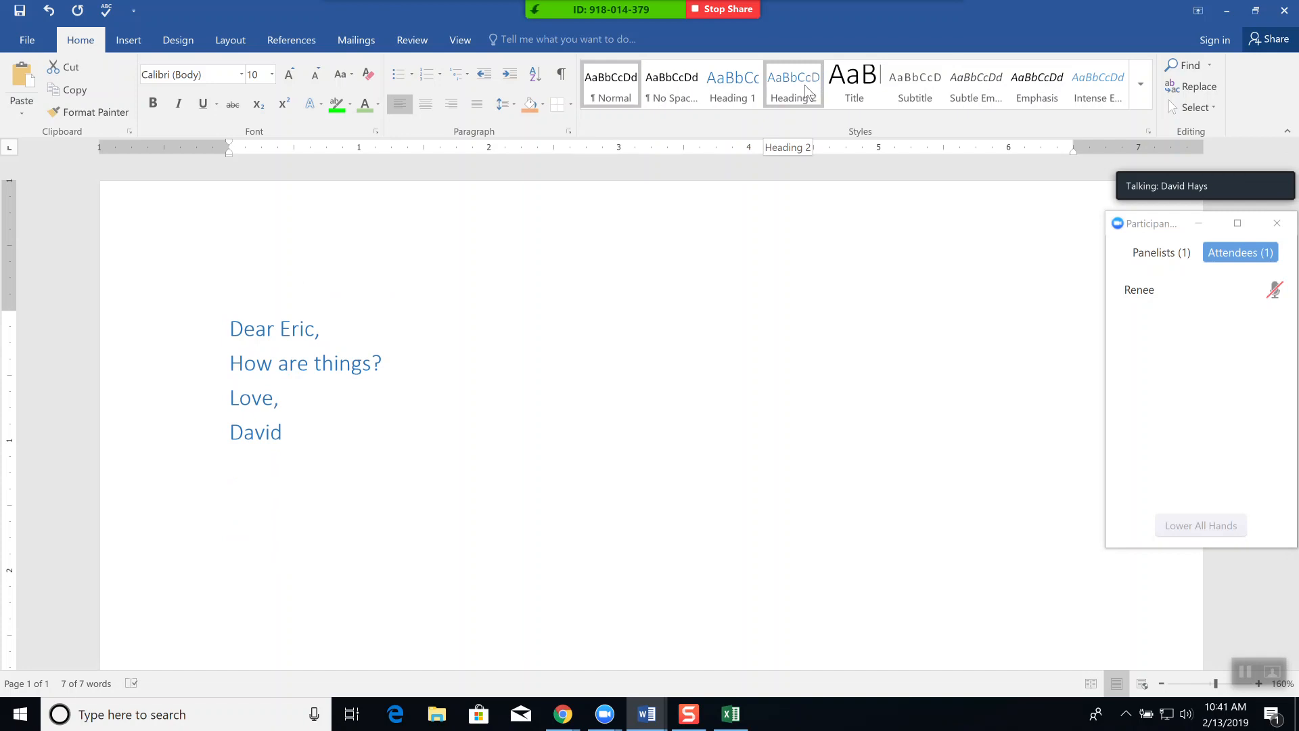
pyautogui.click(843, 94)
pyautogui.click(909, 87)
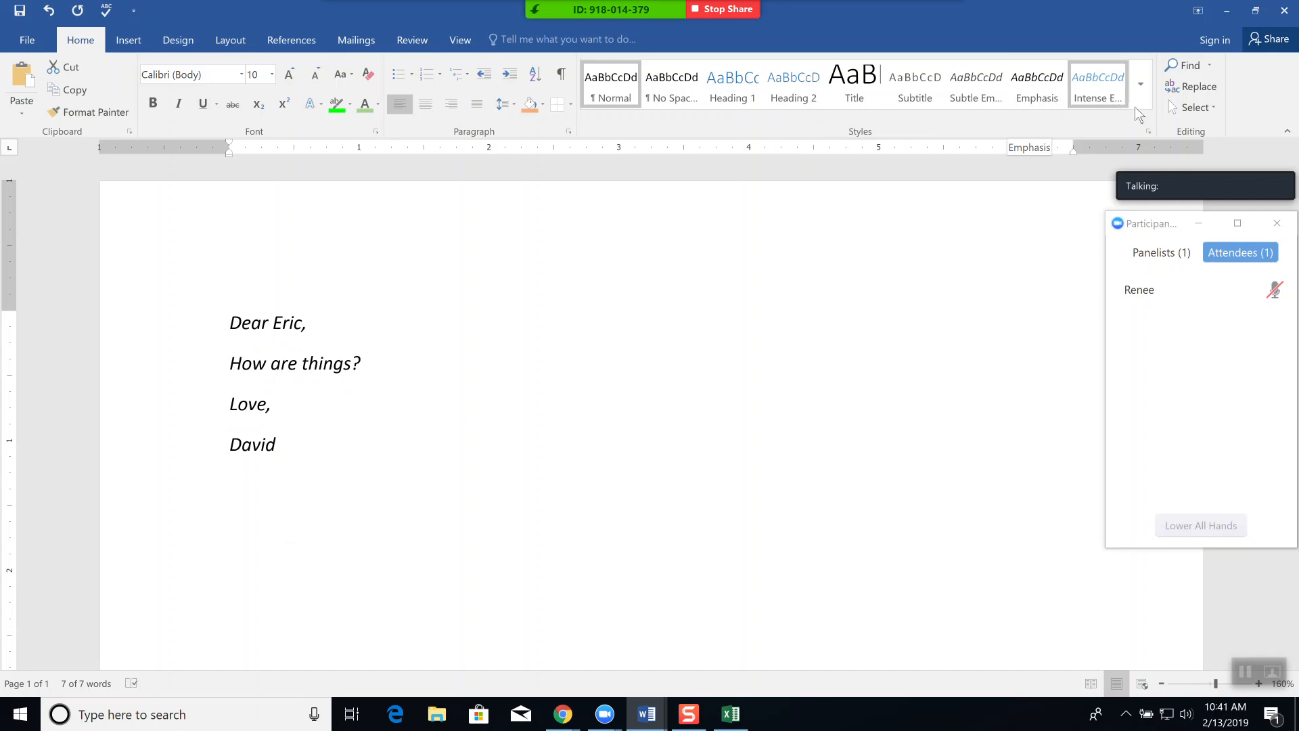
pyautogui.click(1145, 102)
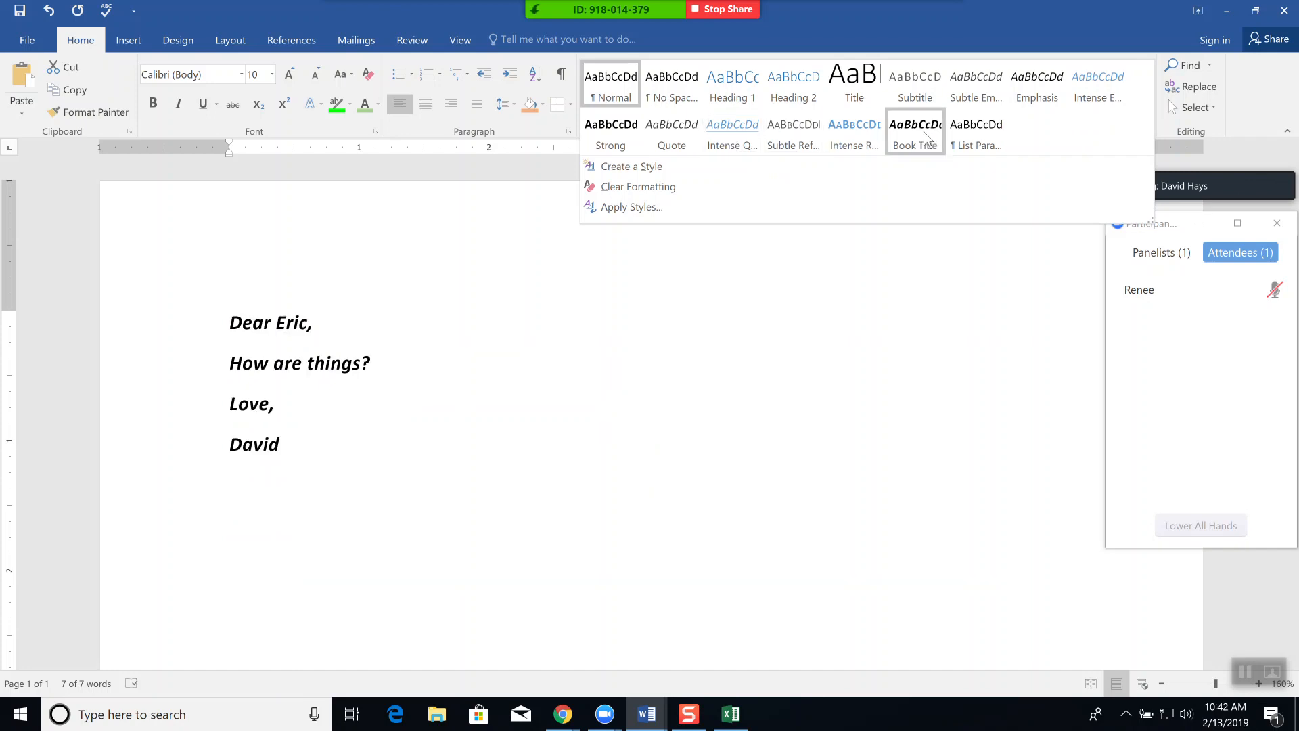
pyautogui.click(725, 140)
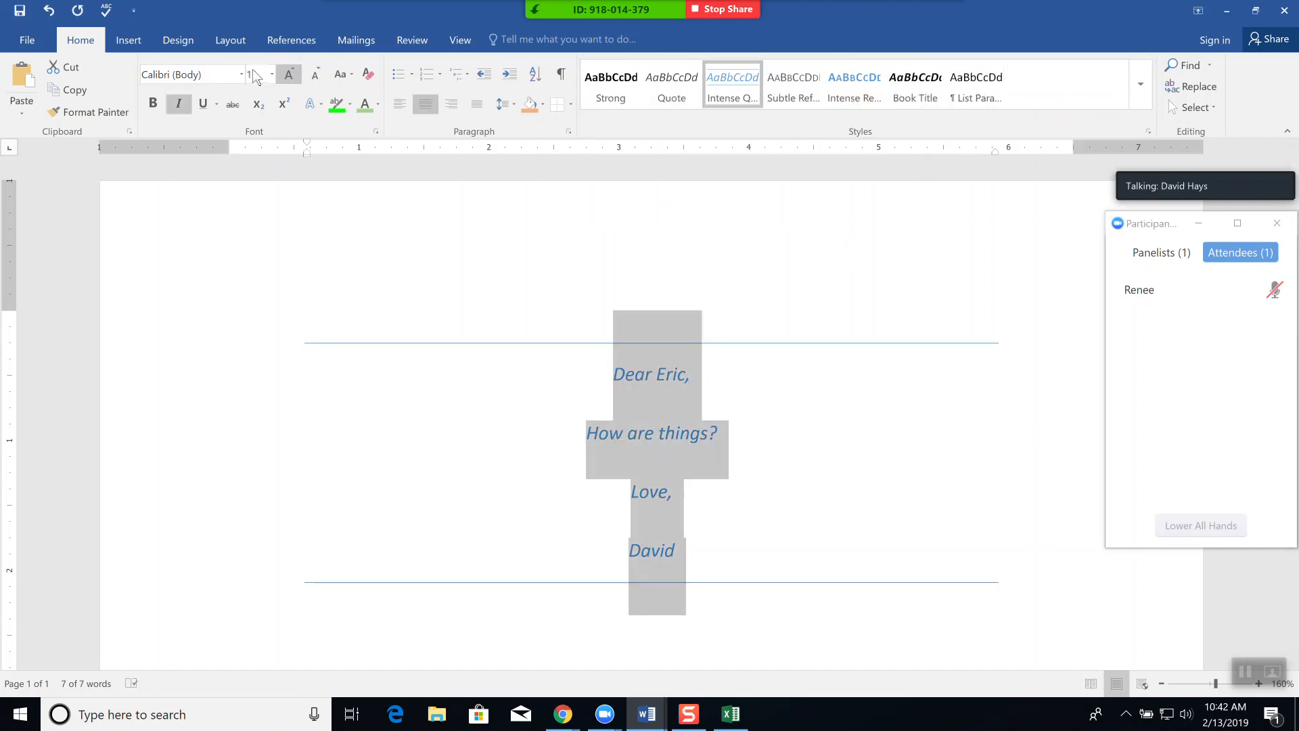
# Look through the built-in style sets and apply the Parallax theme to the document
pyautogui.click(180, 42)
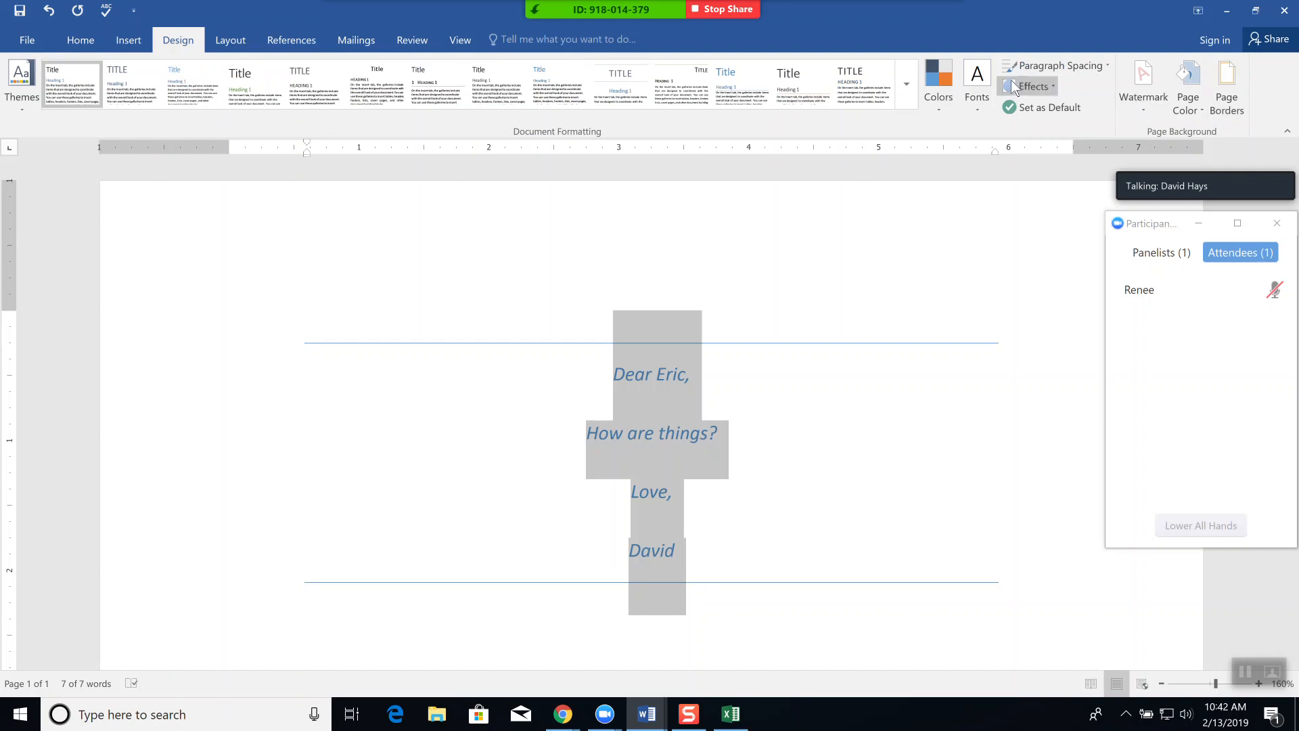
pyautogui.click(907, 96)
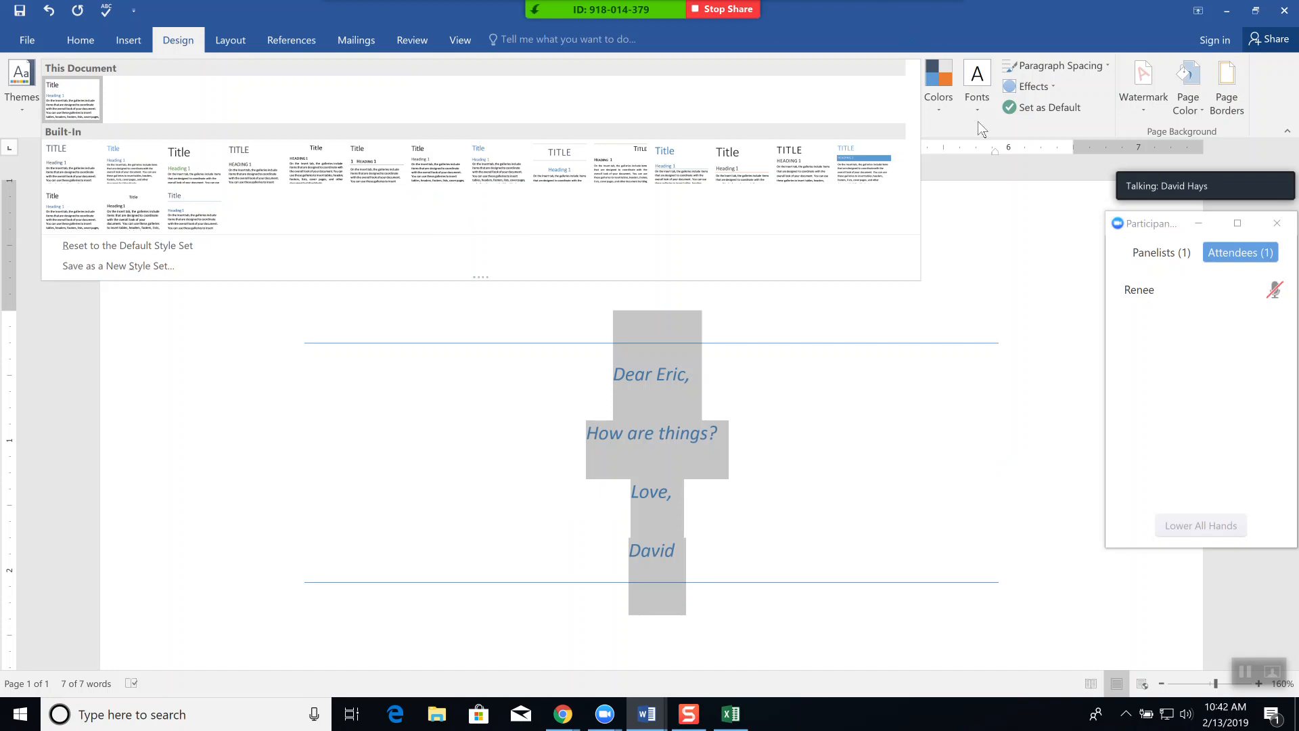
pyautogui.click(980, 119)
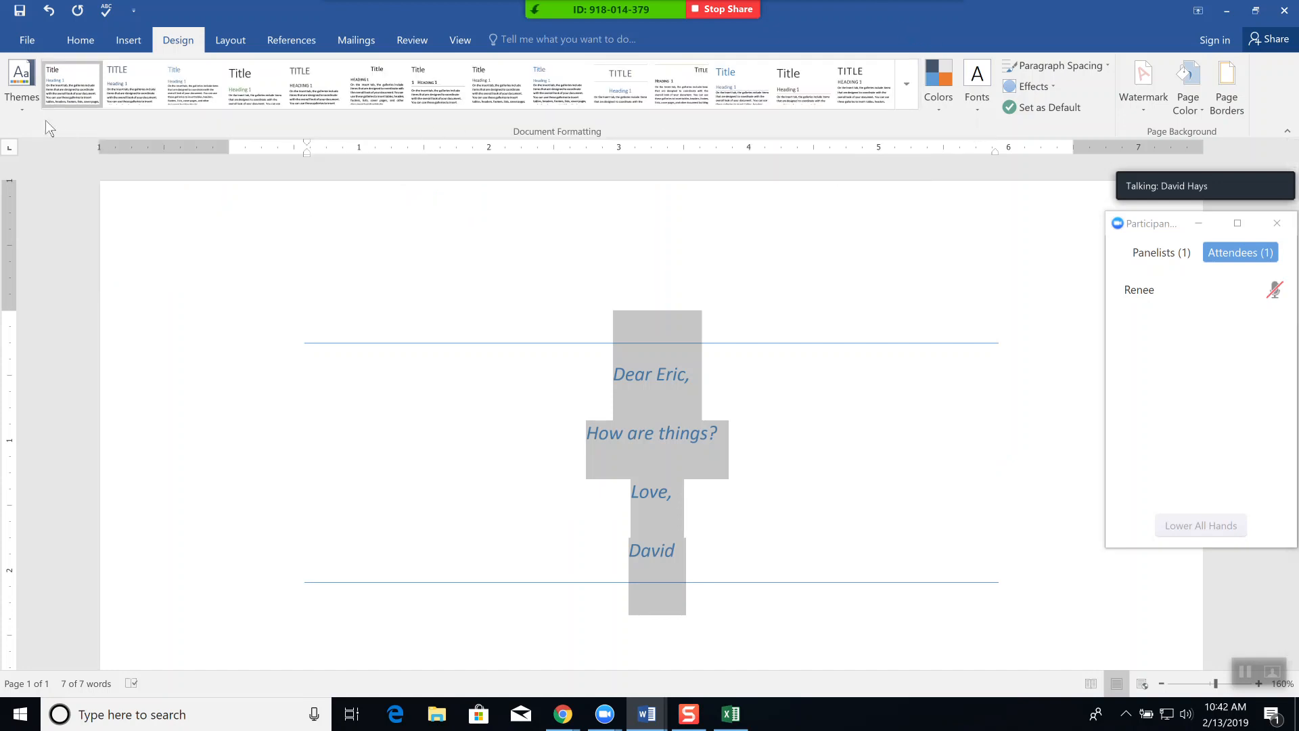
pyautogui.click(18, 108)
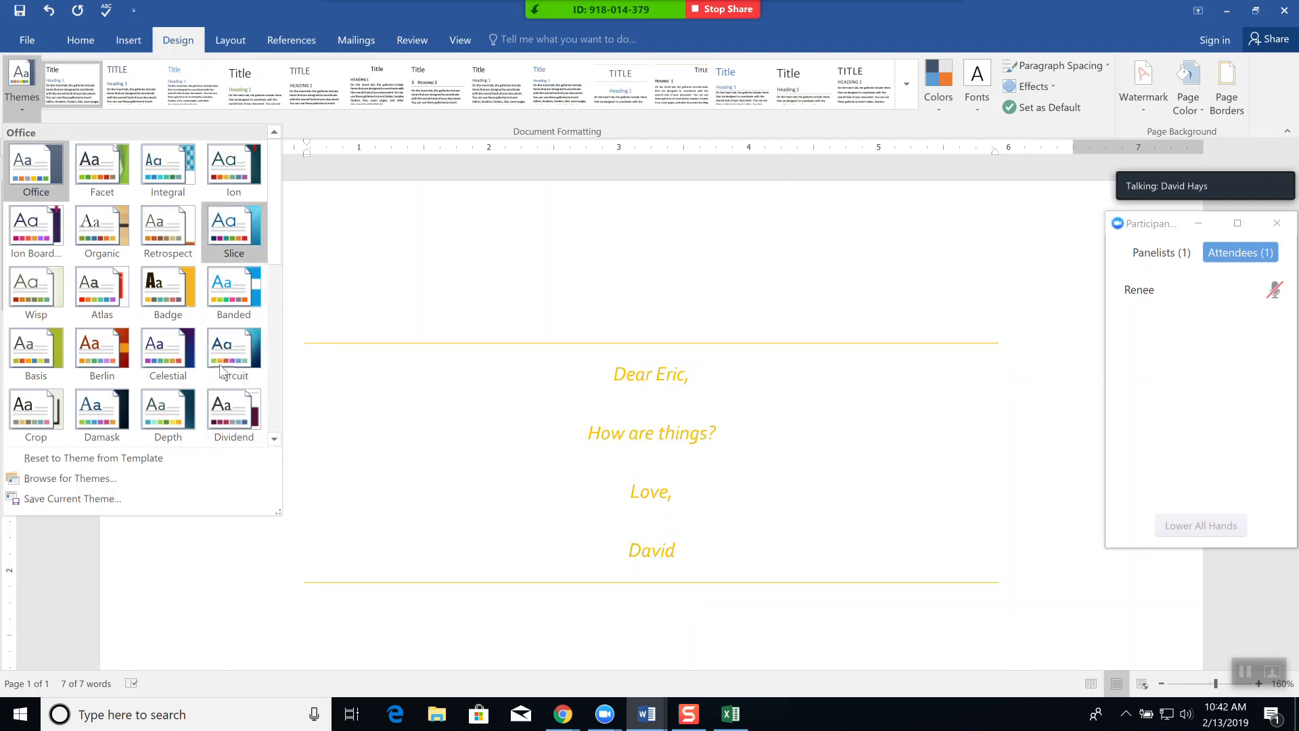
pyautogui.scroll(-4, 274, 408)
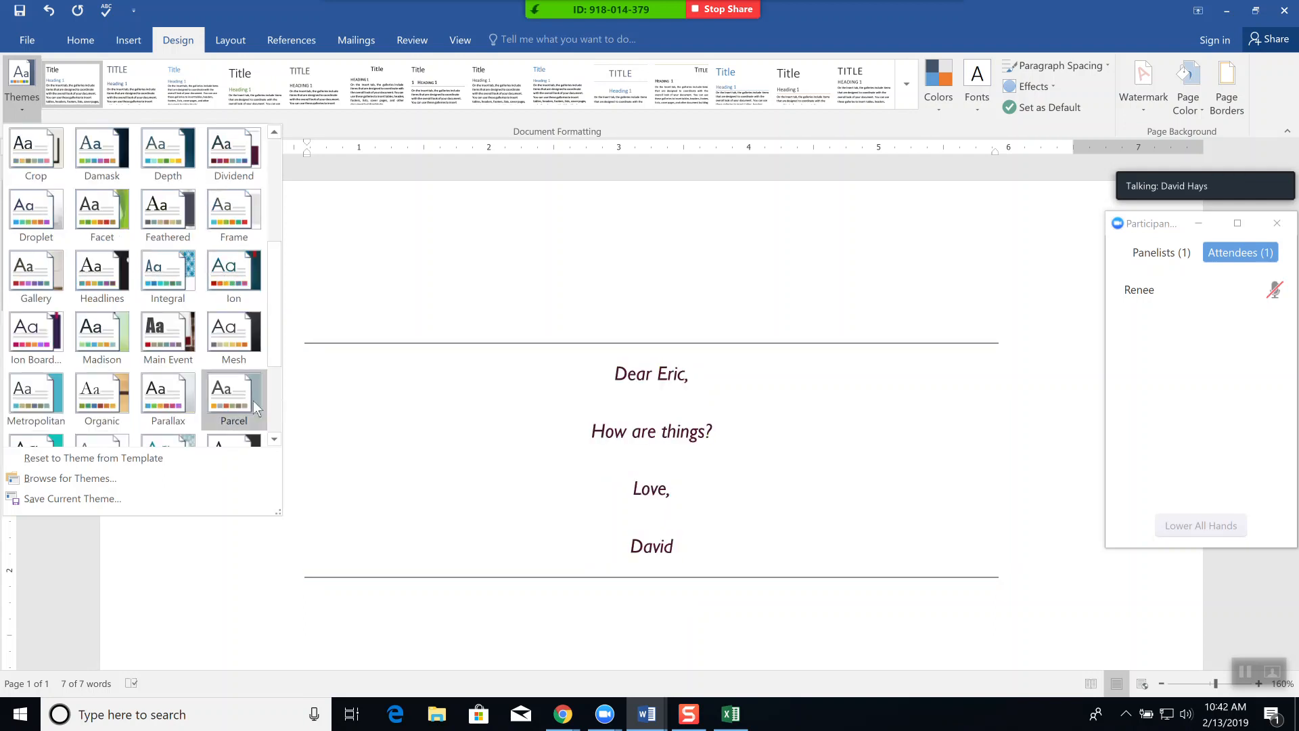
pyautogui.click(175, 393)
pyautogui.tripleClick(170, 396)
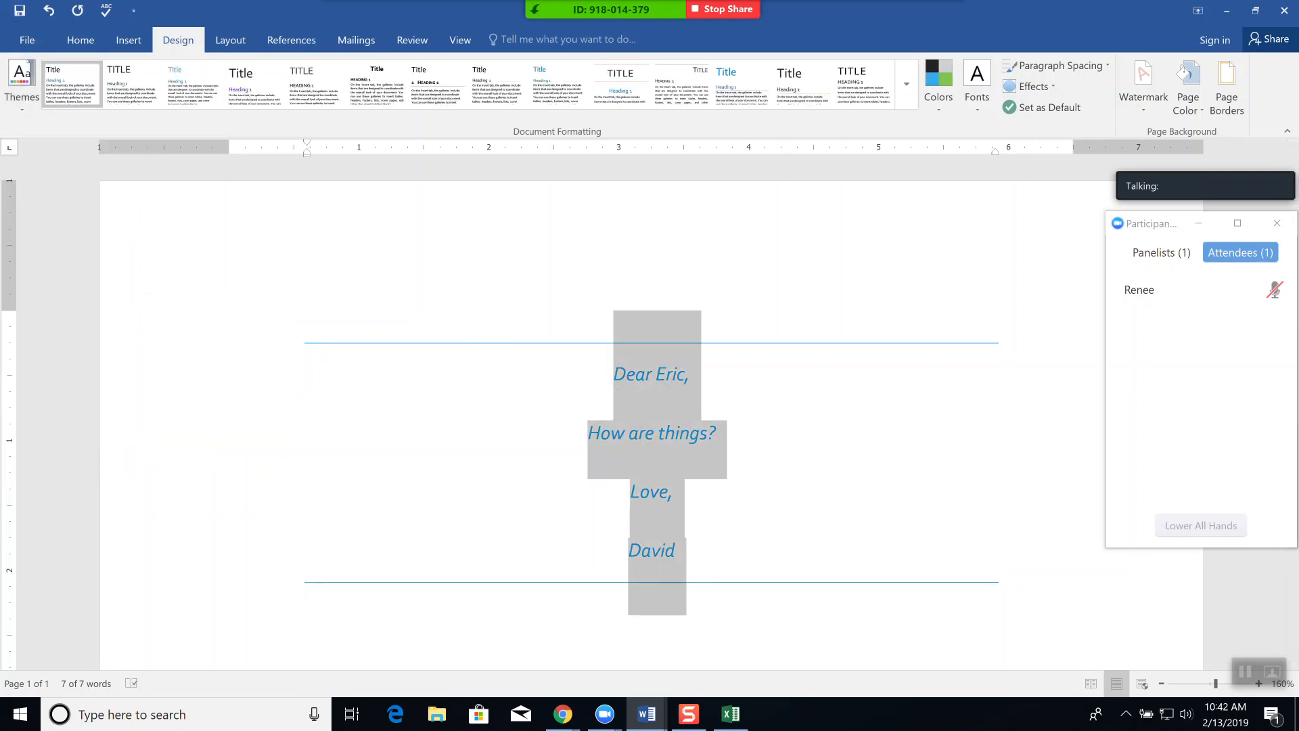
# Apply the Damask theme to the document and deselect the letter text
pyautogui.click(23, 108)
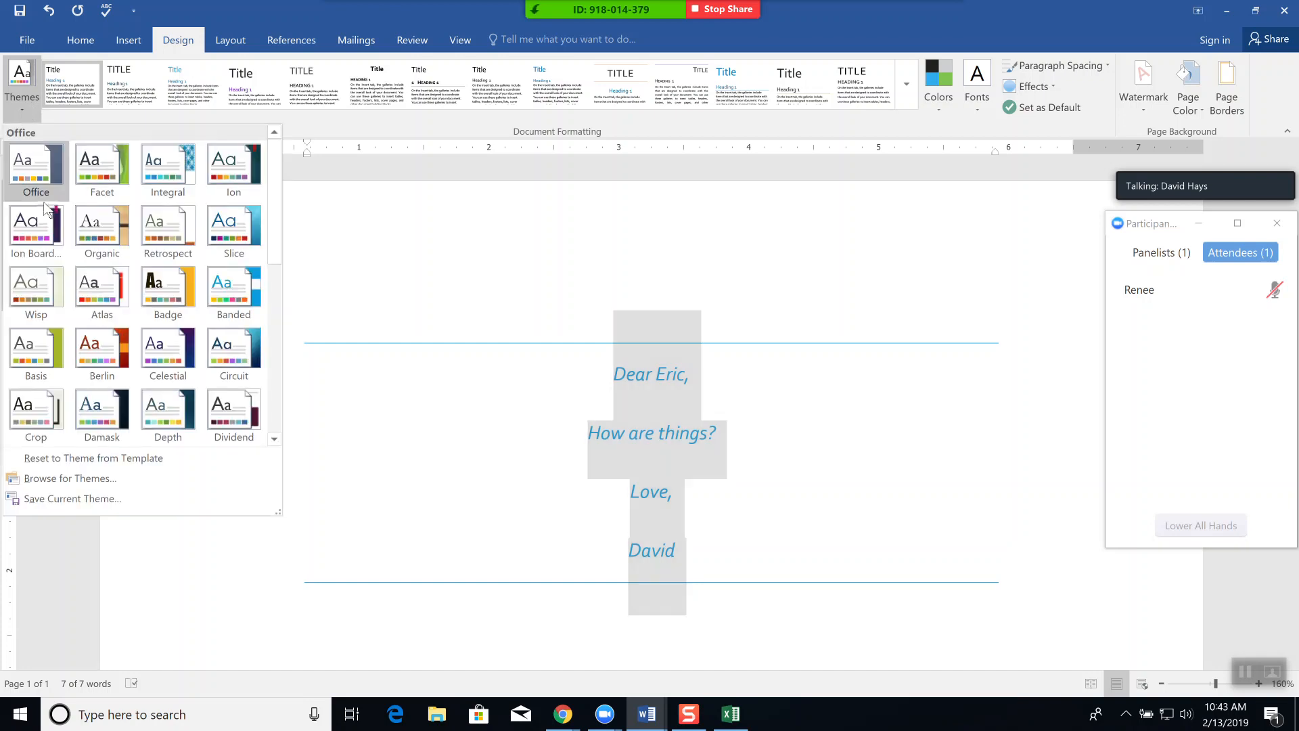
pyautogui.click(102, 409)
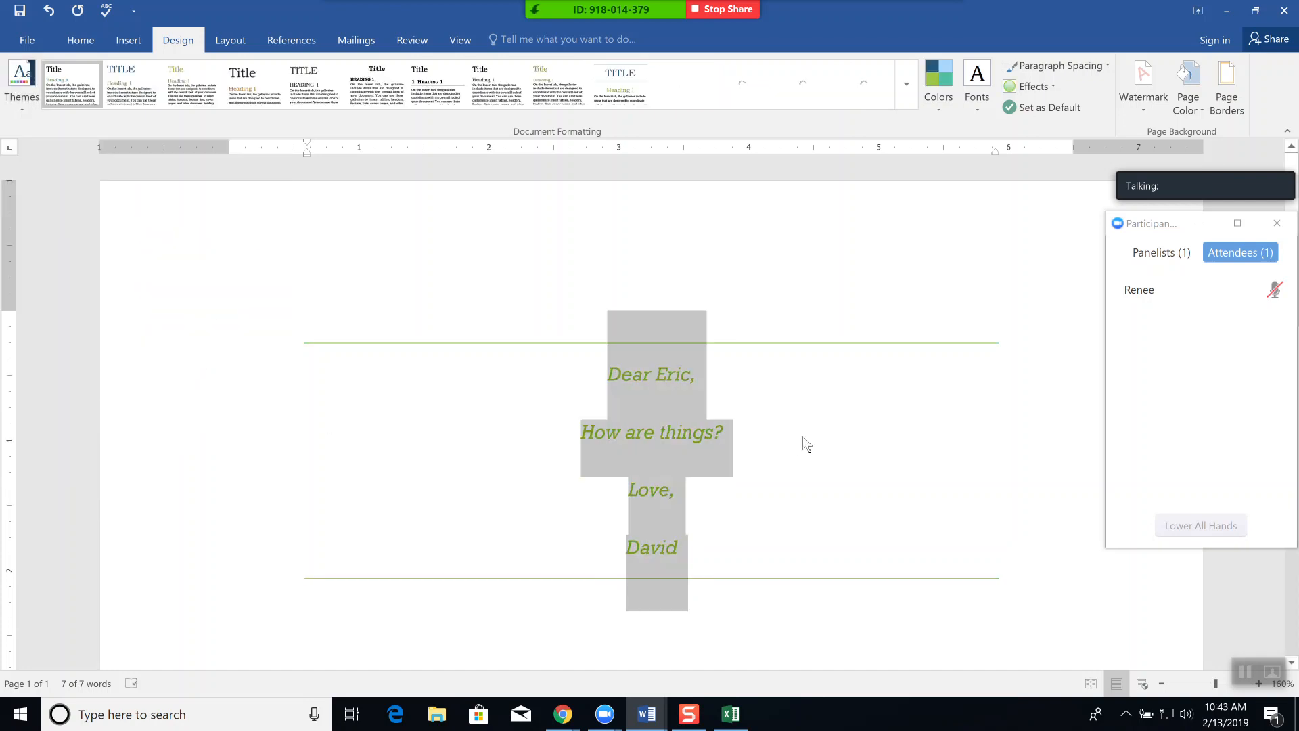
pyautogui.click(909, 373)
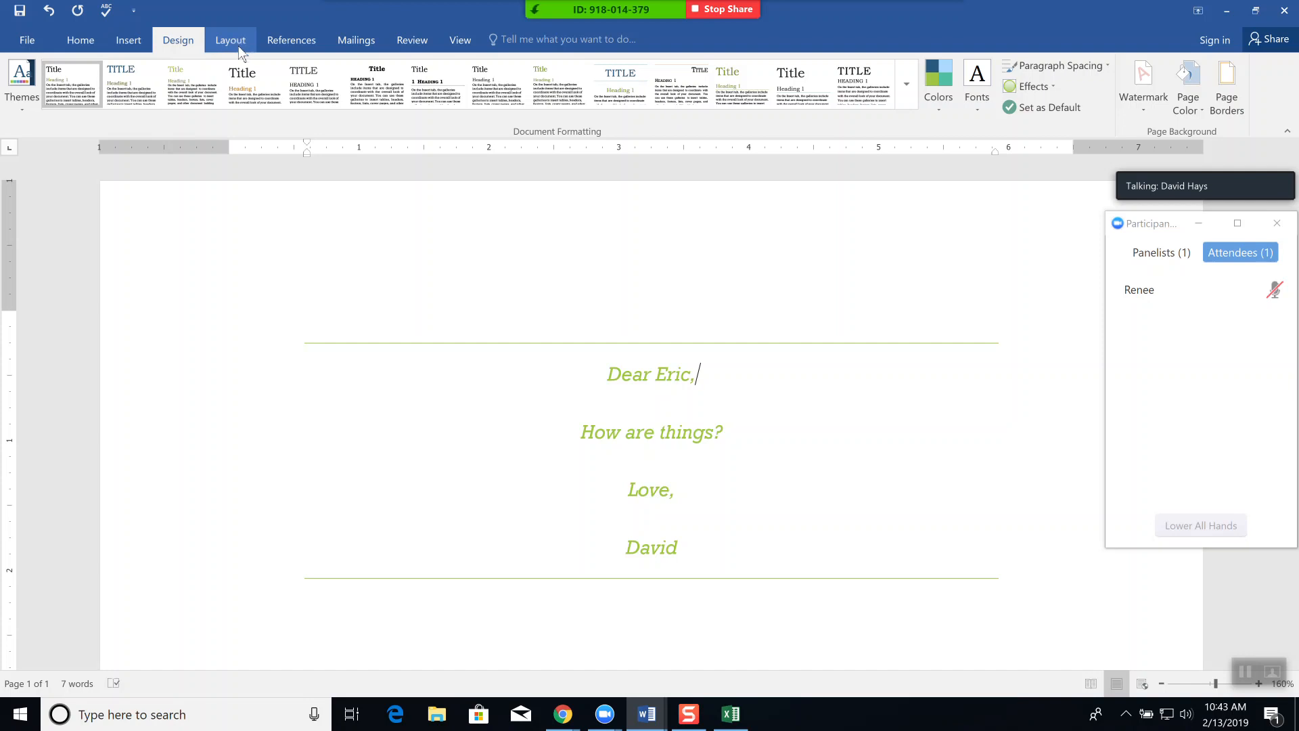
# Delete all of the letter's text, from the greeting through the signature
pyautogui.click(80, 40)
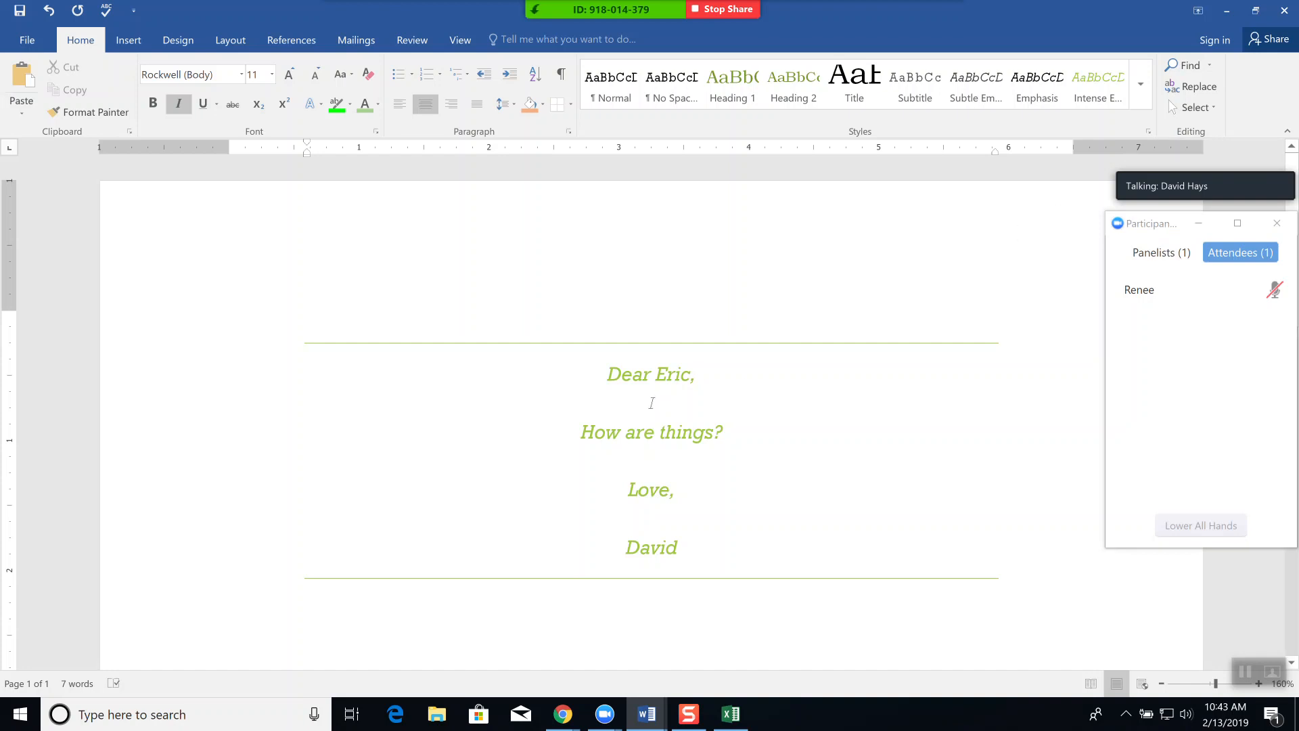
pyautogui.moveTo(684, 499); pyautogui.dragTo(624, 394)
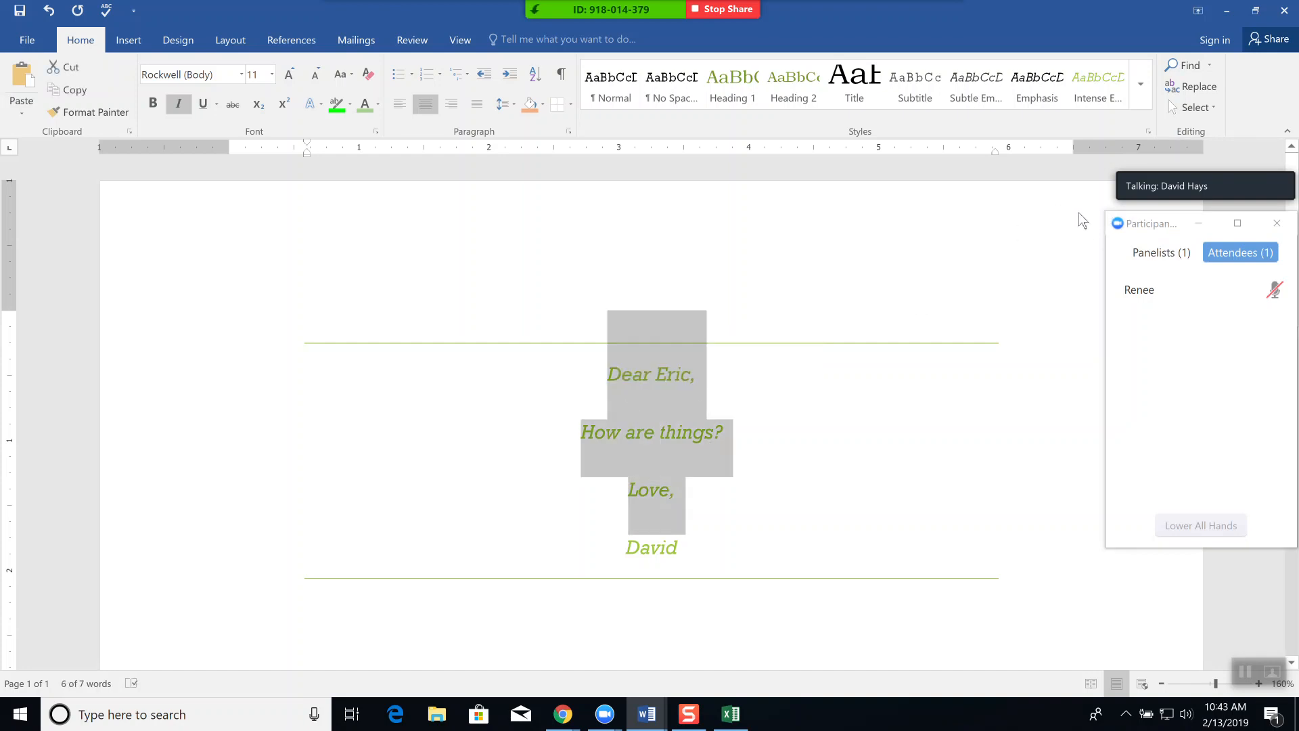
pyautogui.click(129, 42)
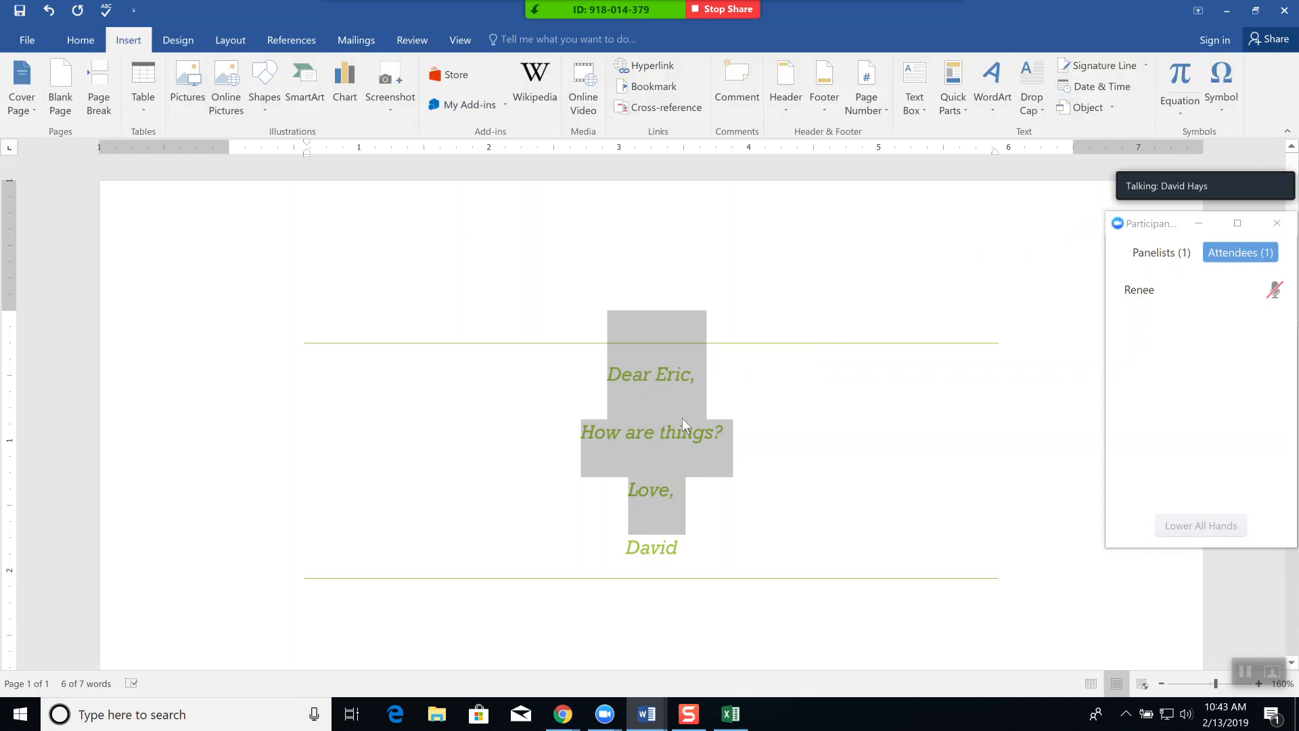
pyautogui.click(861, 613)
pyautogui.moveTo(861, 612); pyautogui.dragTo(277, 262)
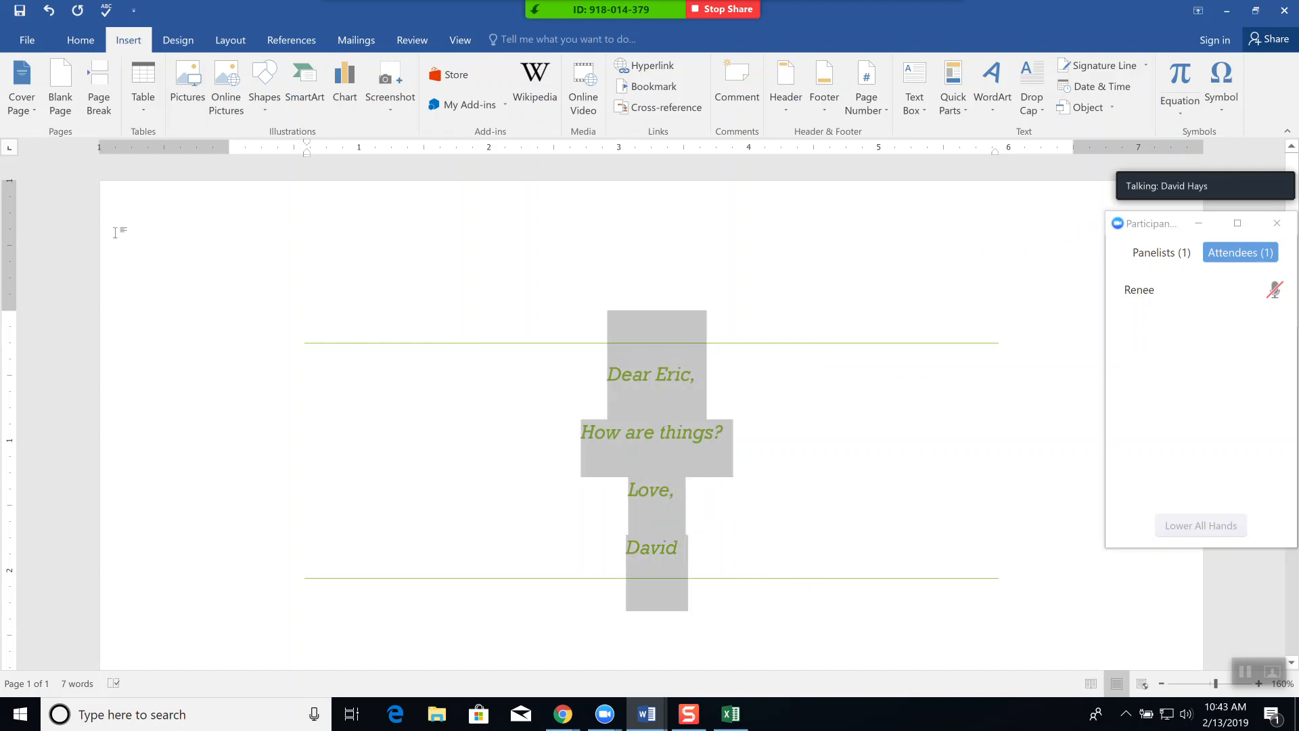
pyautogui.press('Delete')
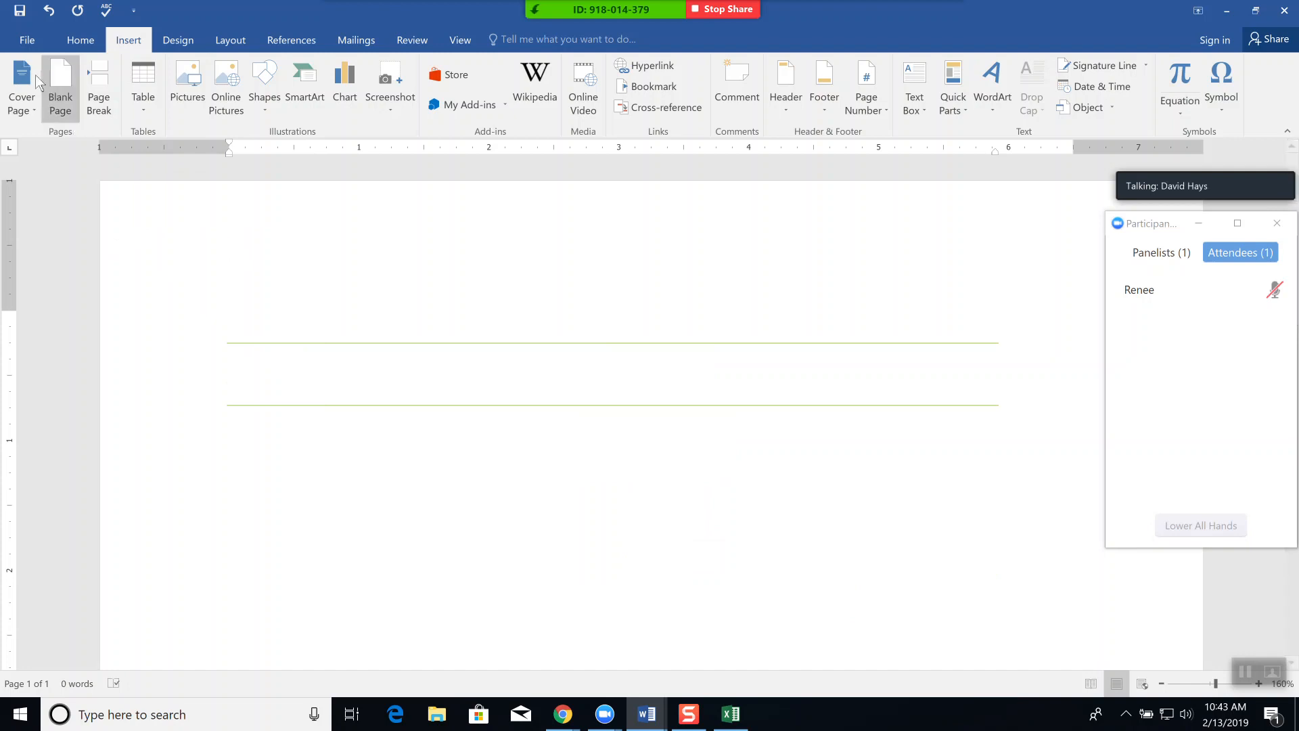
# Look through the built-in cover page designs and insert a blank page into the emptied document
pyautogui.click(32, 110)
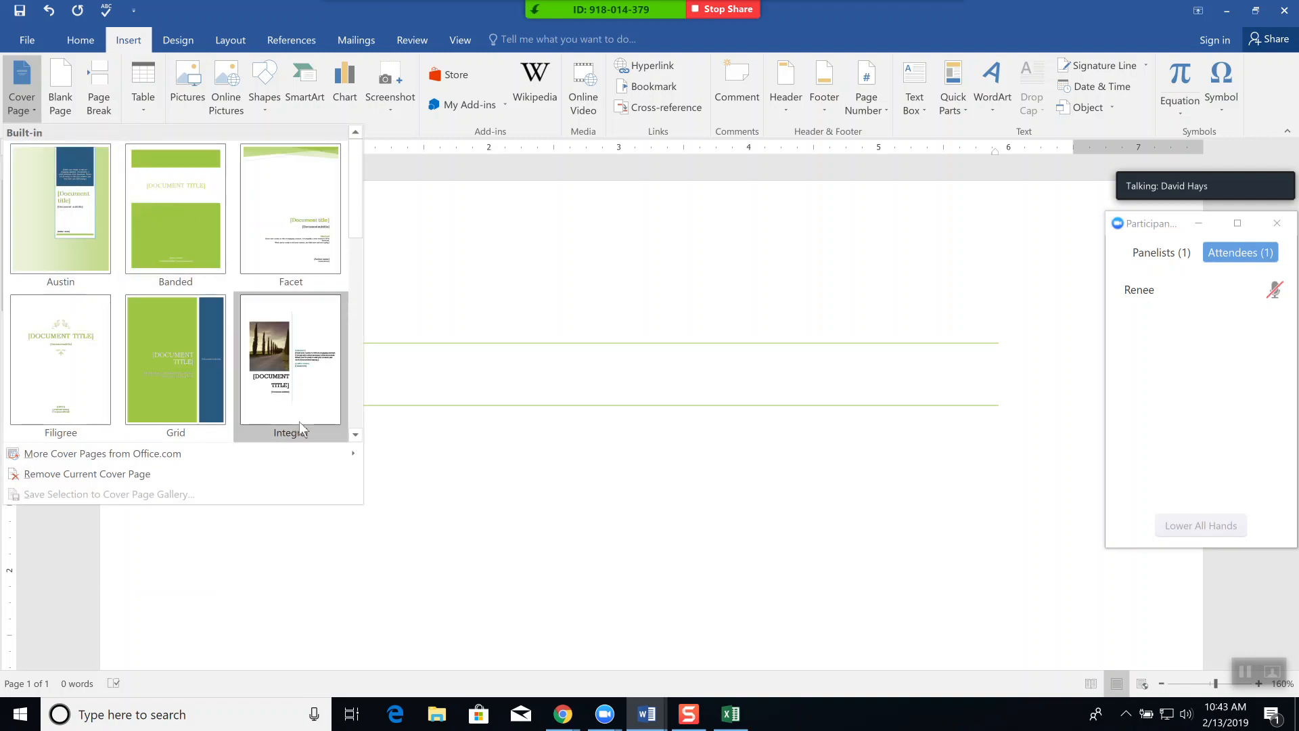
pyautogui.scroll(-1, 361, 415)
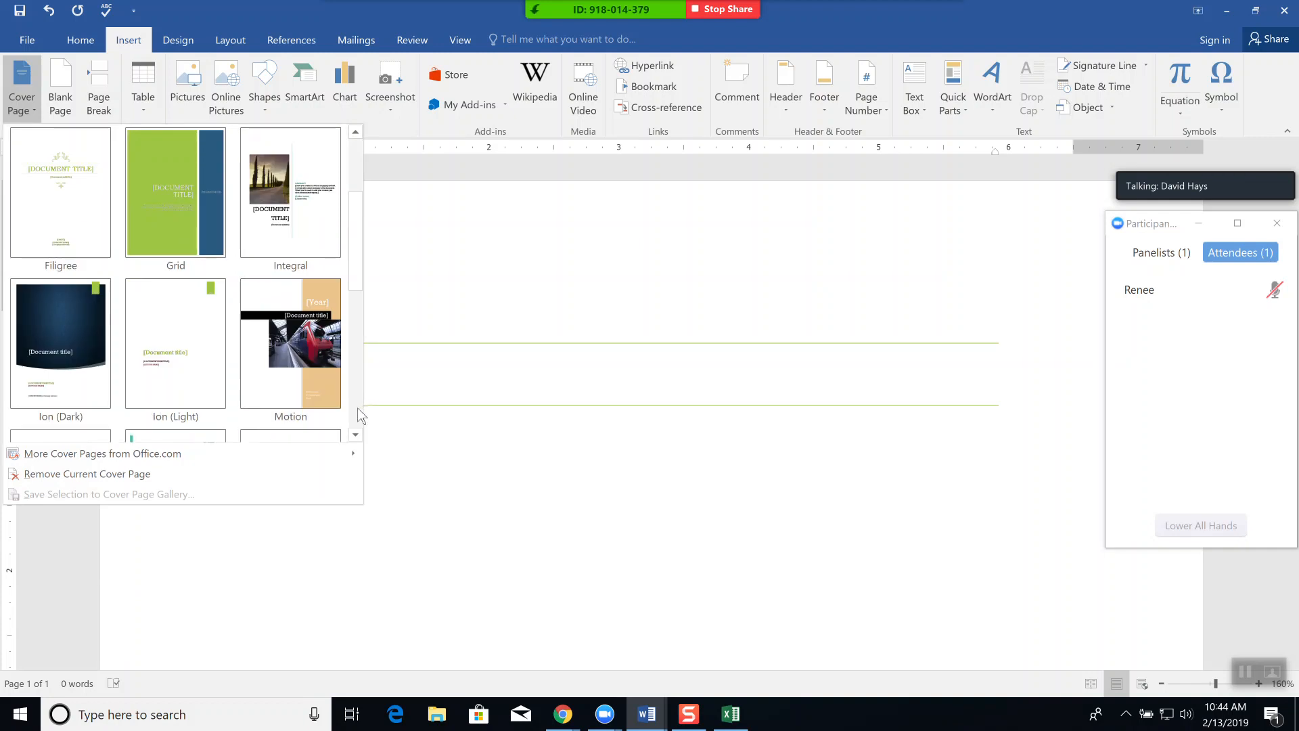
pyautogui.scroll(-1, 361, 415)
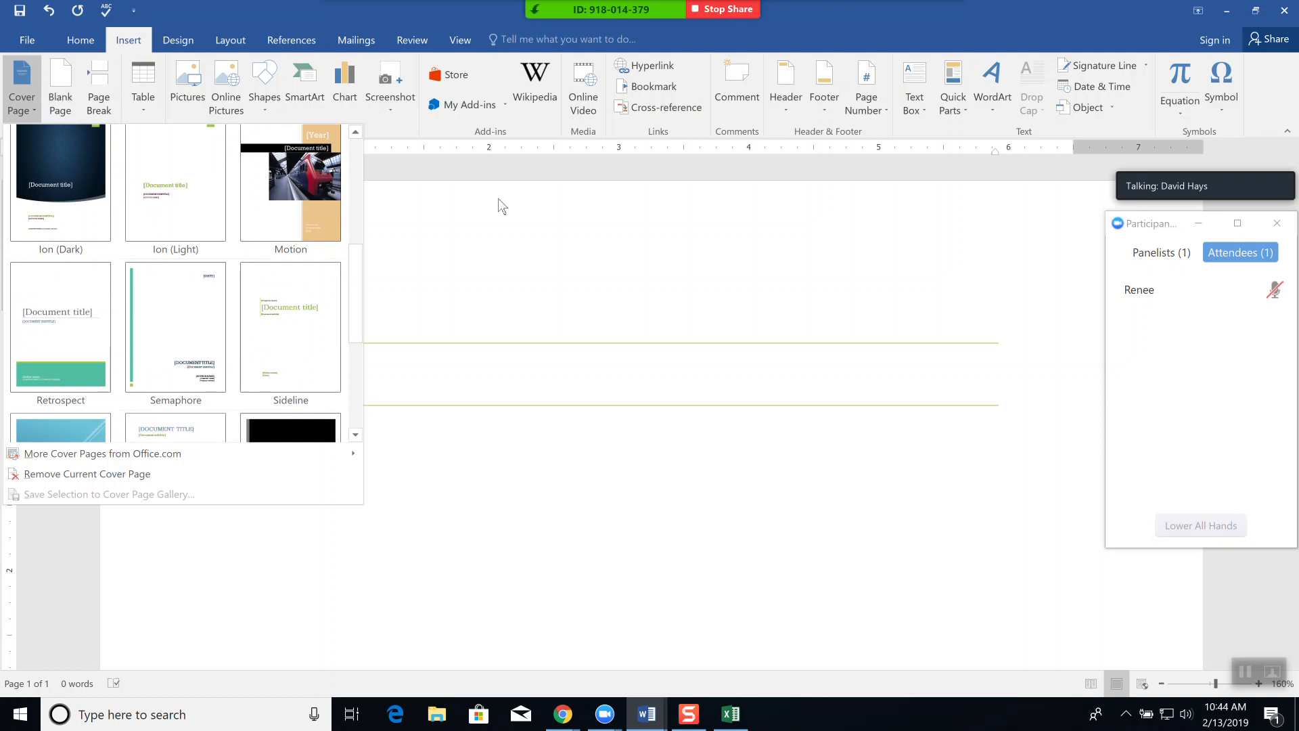
pyautogui.click(55, 80)
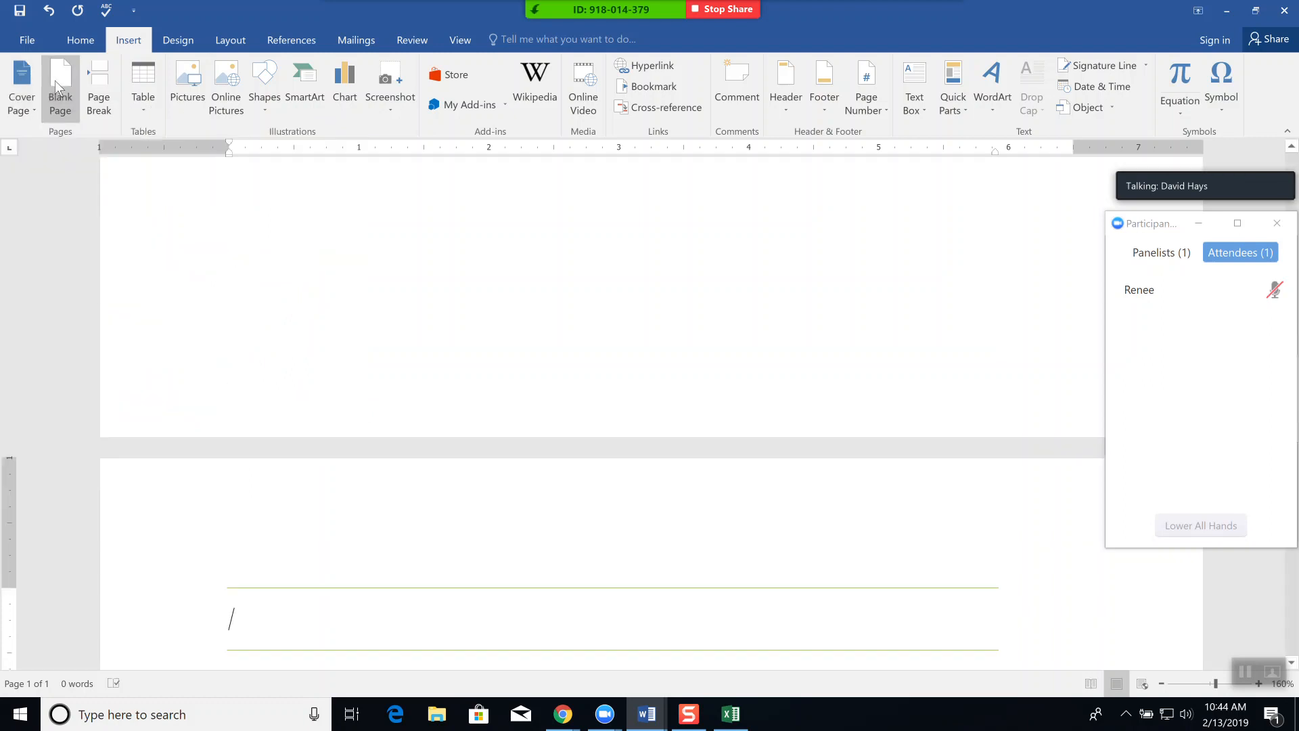
pyautogui.scroll(-5, 447, 328)
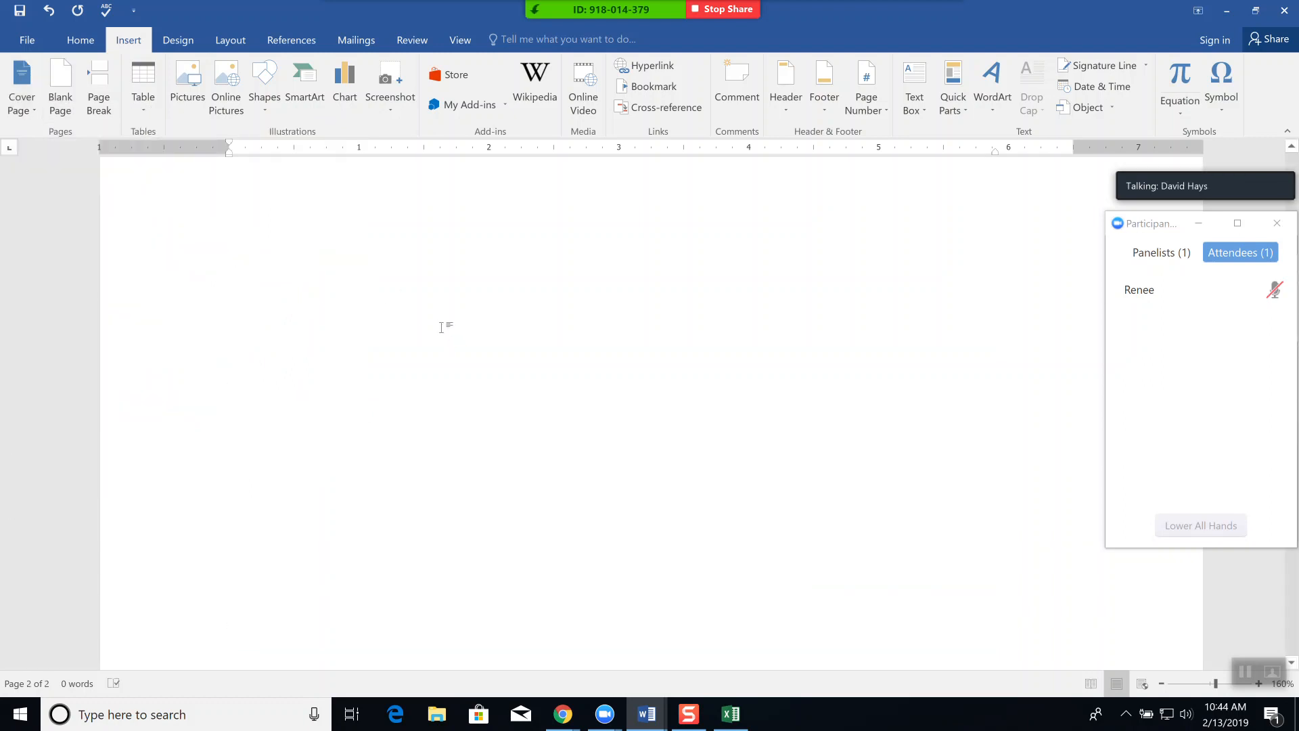
pyautogui.scroll(2, 438, 327)
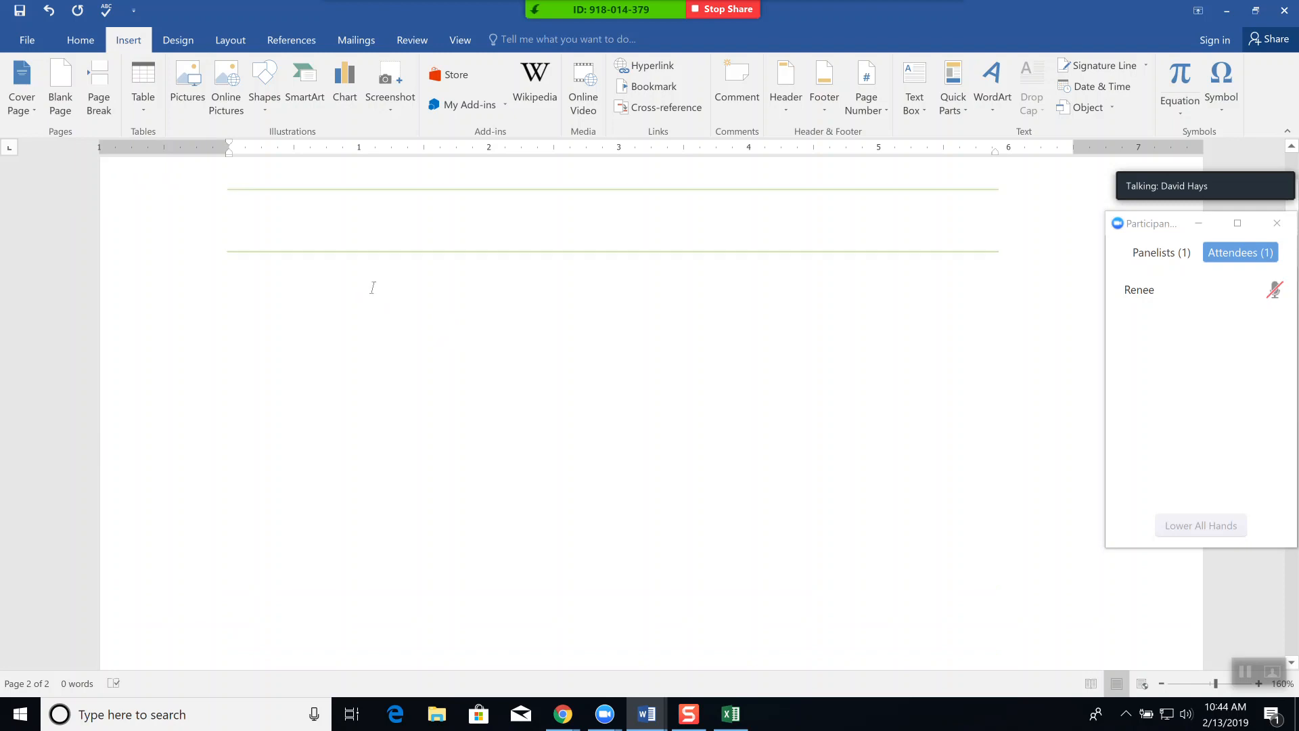
# Enter the words Apple, Banana and Pear on separate lines, starting in the ruled paragraph on the first page
pyautogui.click(347, 230)
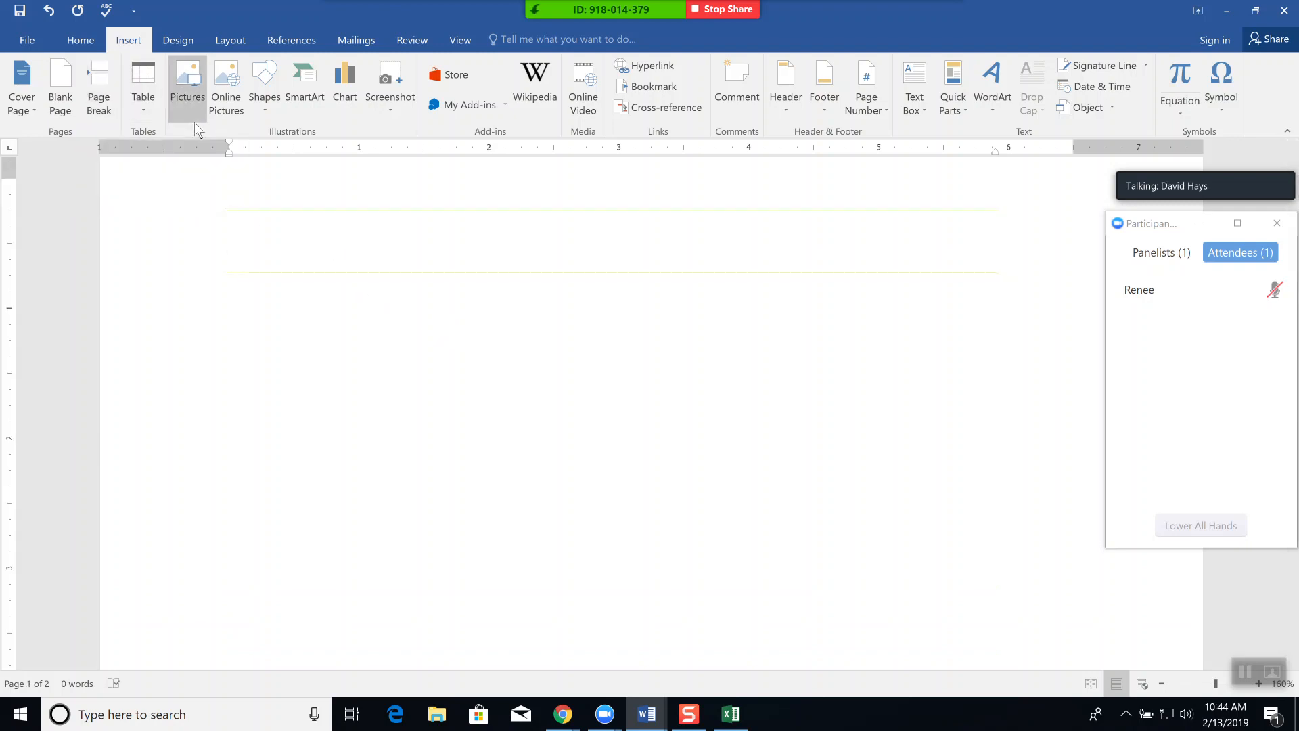
pyautogui.write('apple')
pyautogui.press('Return')
pyautogui.write('banana')
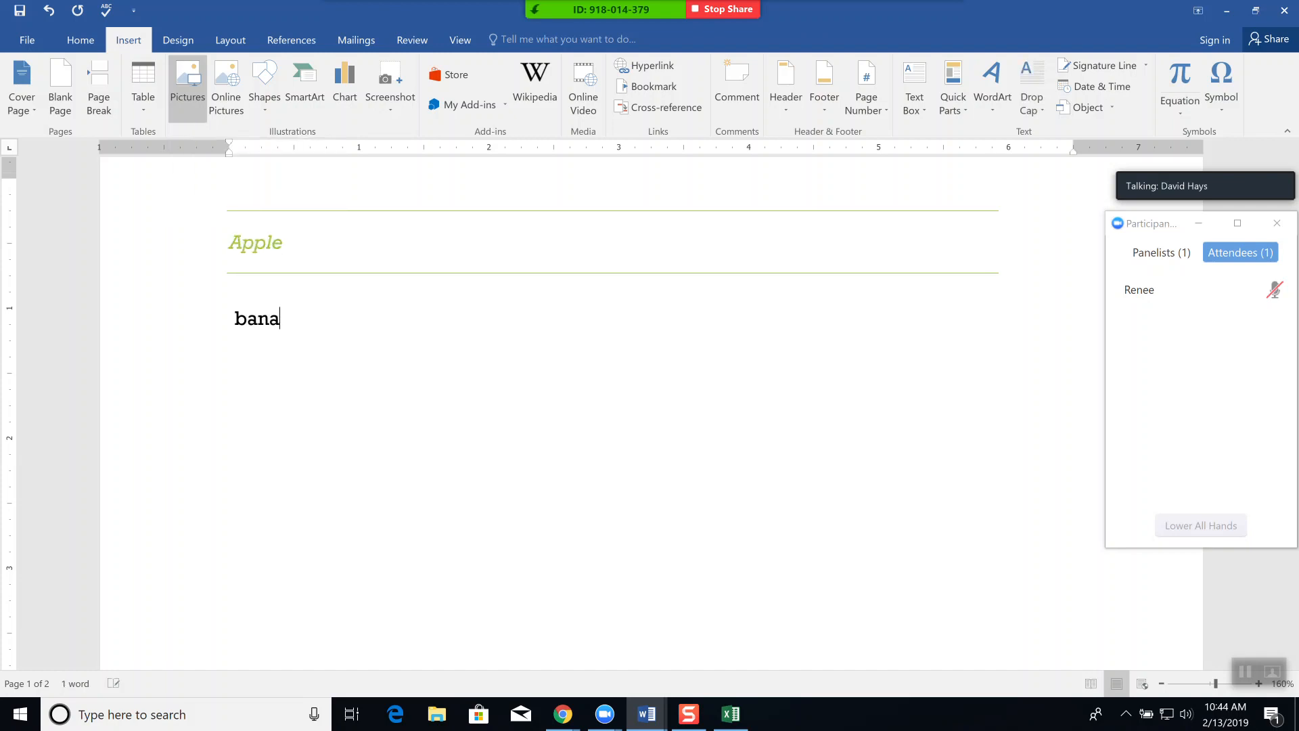
pyautogui.press('Return')
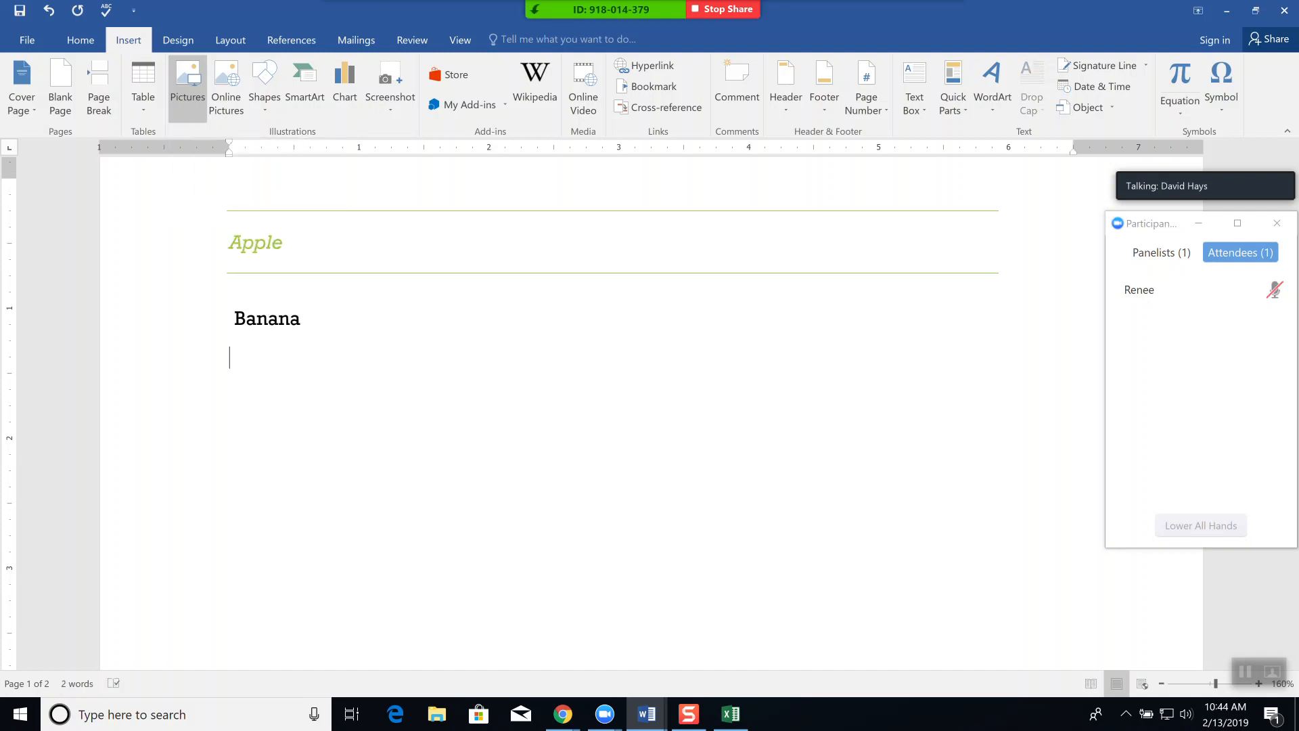
pyautogui.write('pear')
pyautogui.press('Return')
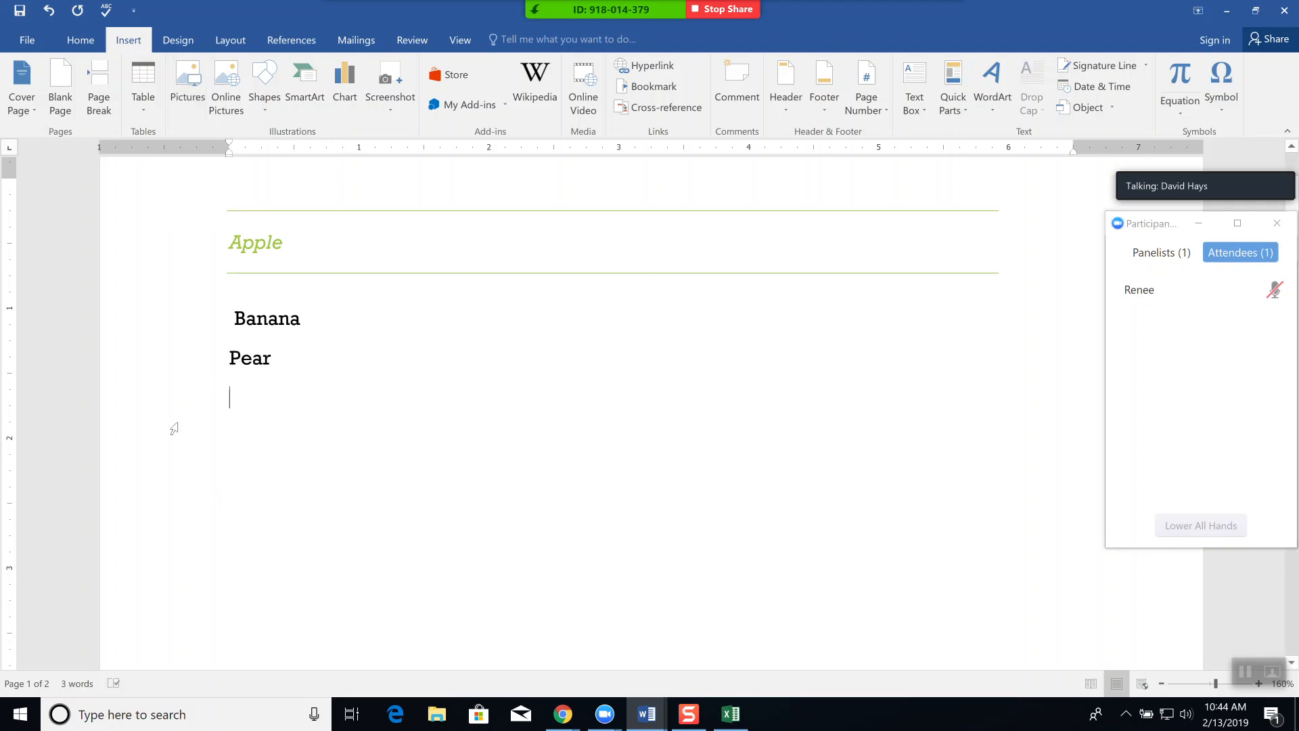
# Insert a page break below Pear and review the pages before and after it
pyautogui.click(100, 82)
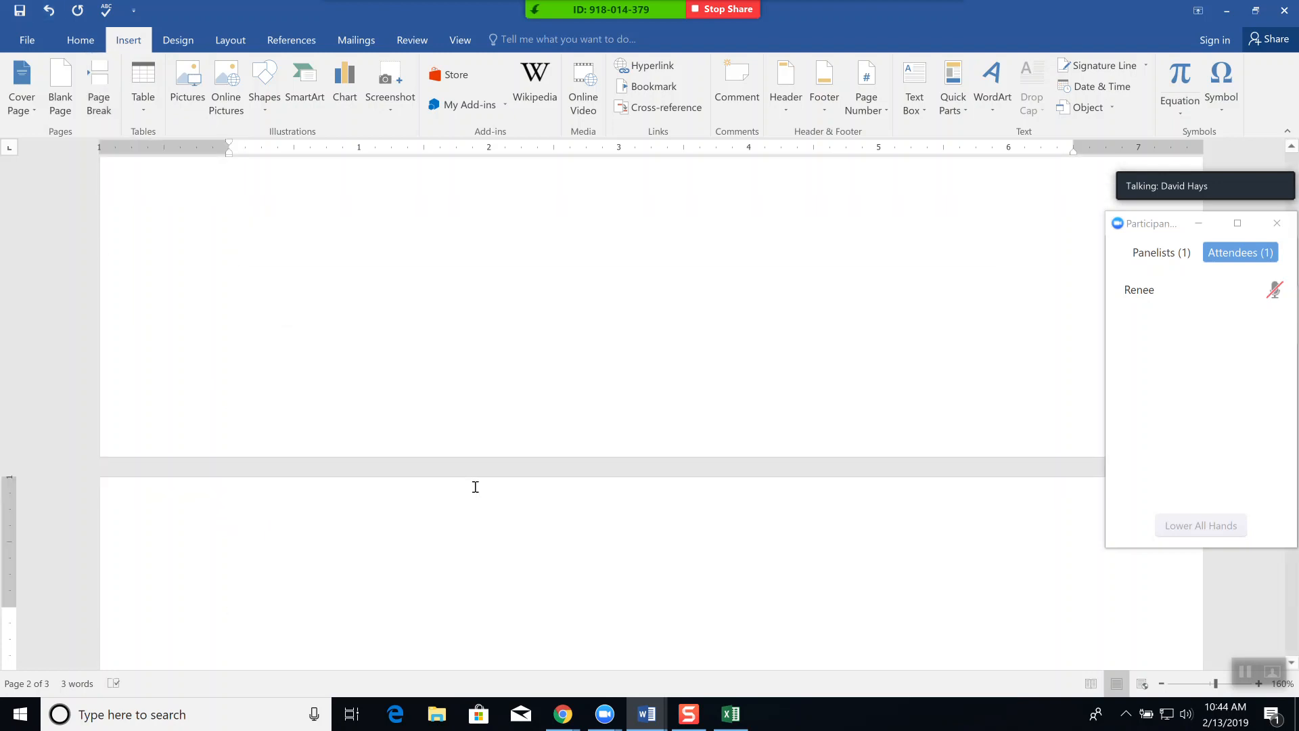
pyautogui.doubleClick(488, 466)
pyautogui.scroll(5, 483, 457)
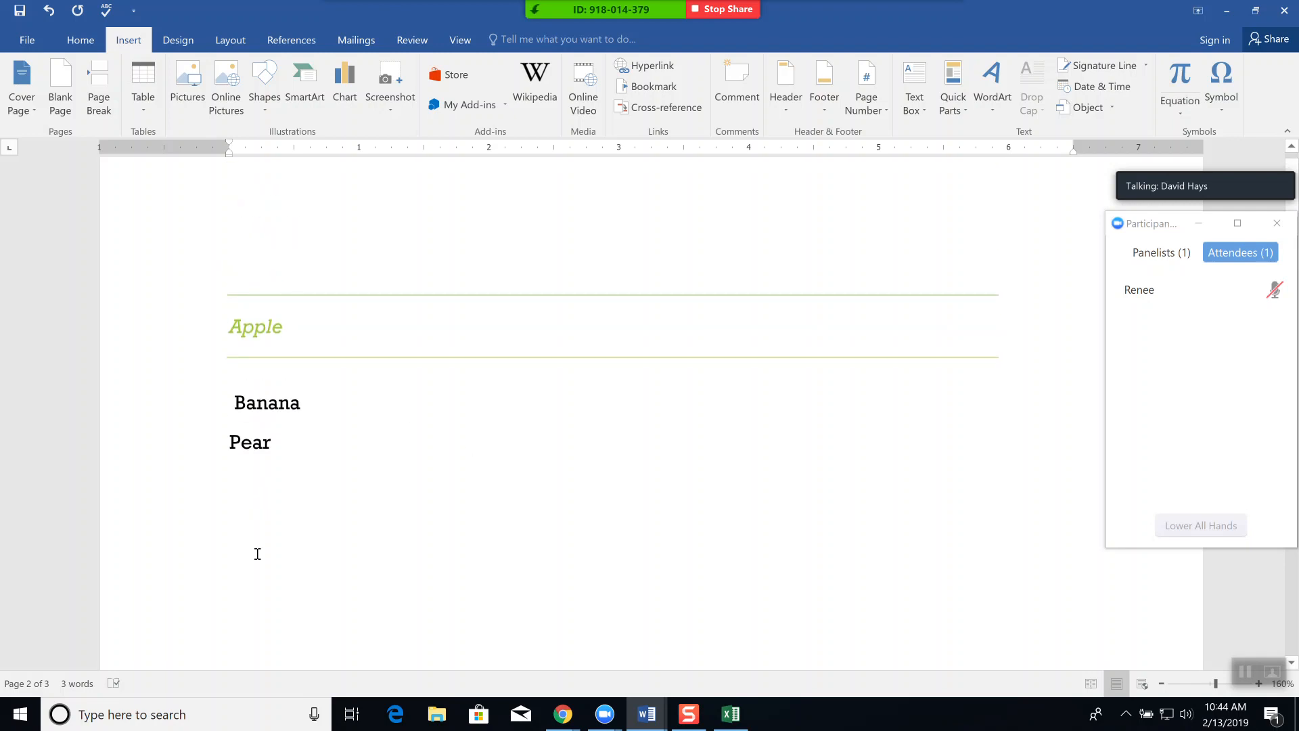
pyautogui.scroll(-5, 257, 547)
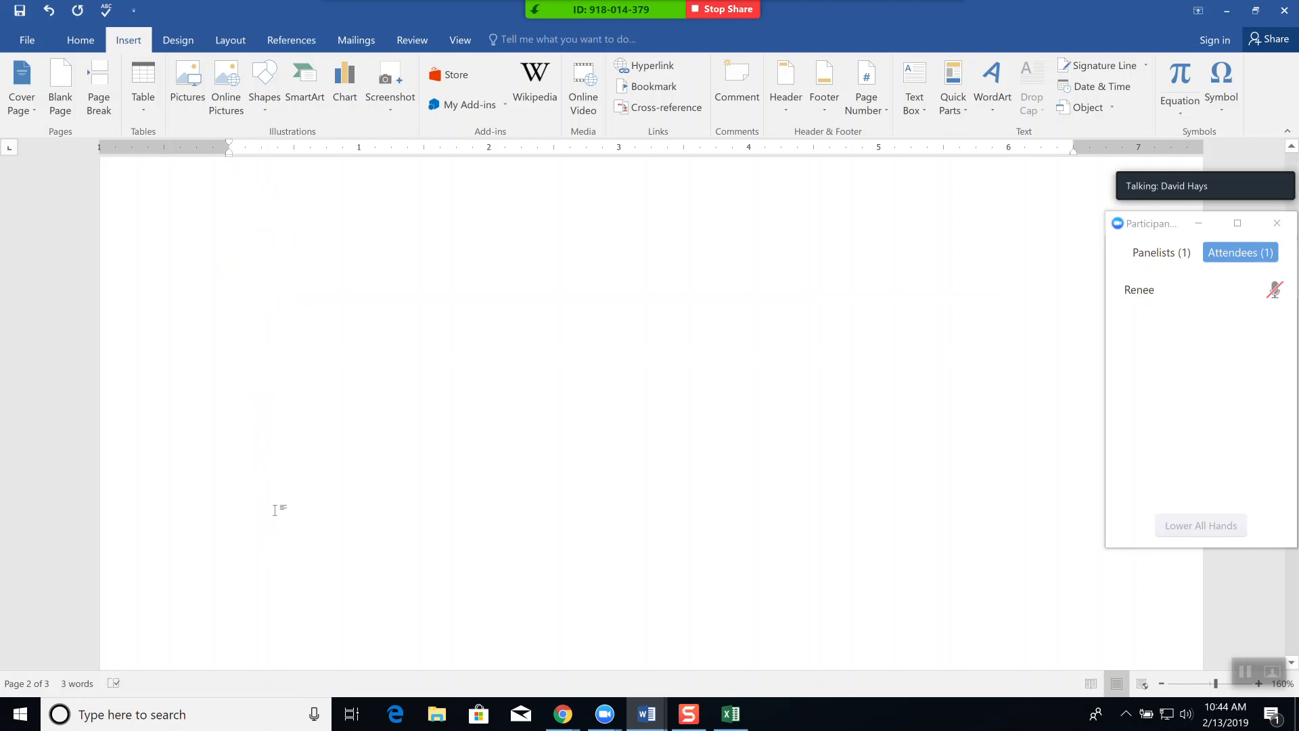
pyautogui.scroll(-3, 274, 512)
pyautogui.scroll(-3, 250, 542)
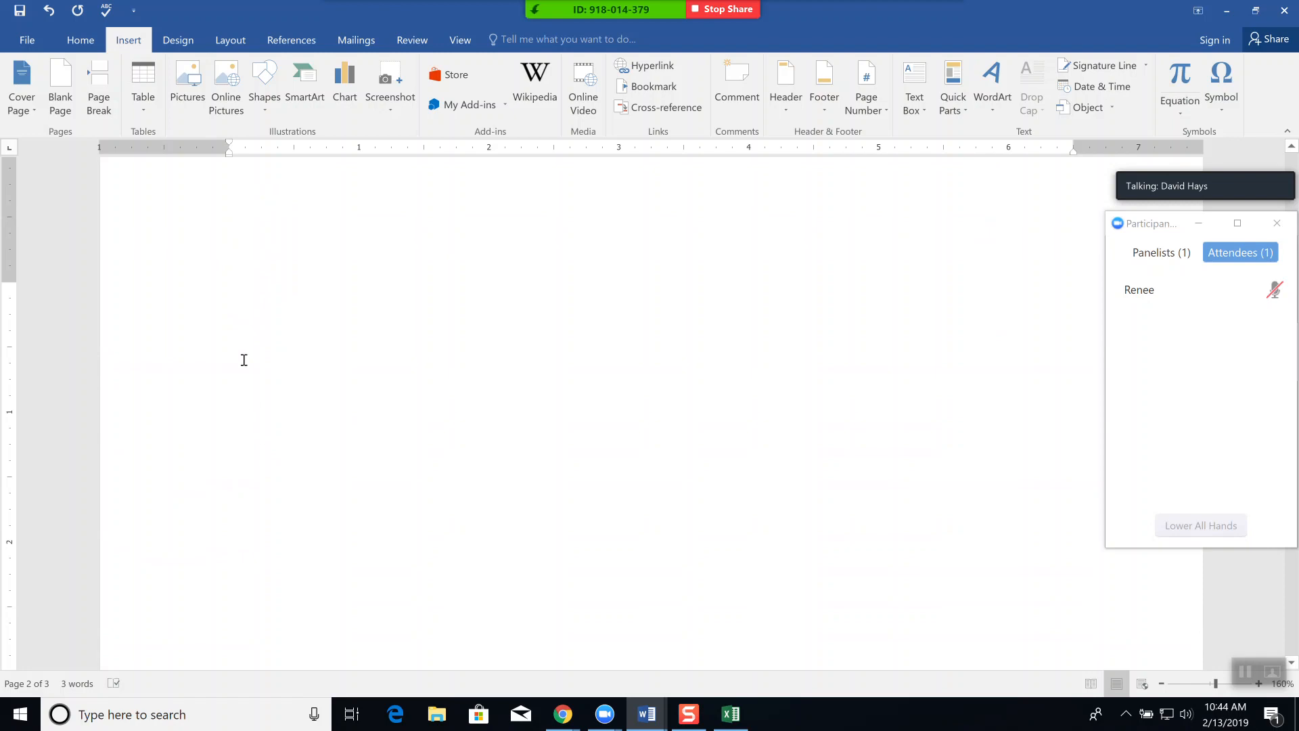
# Insert the picture Bugs_Bunny.svg.png on page 2 and shrink it proportionally to 1.83" high by 1.15" wide
pyautogui.click(185, 91)
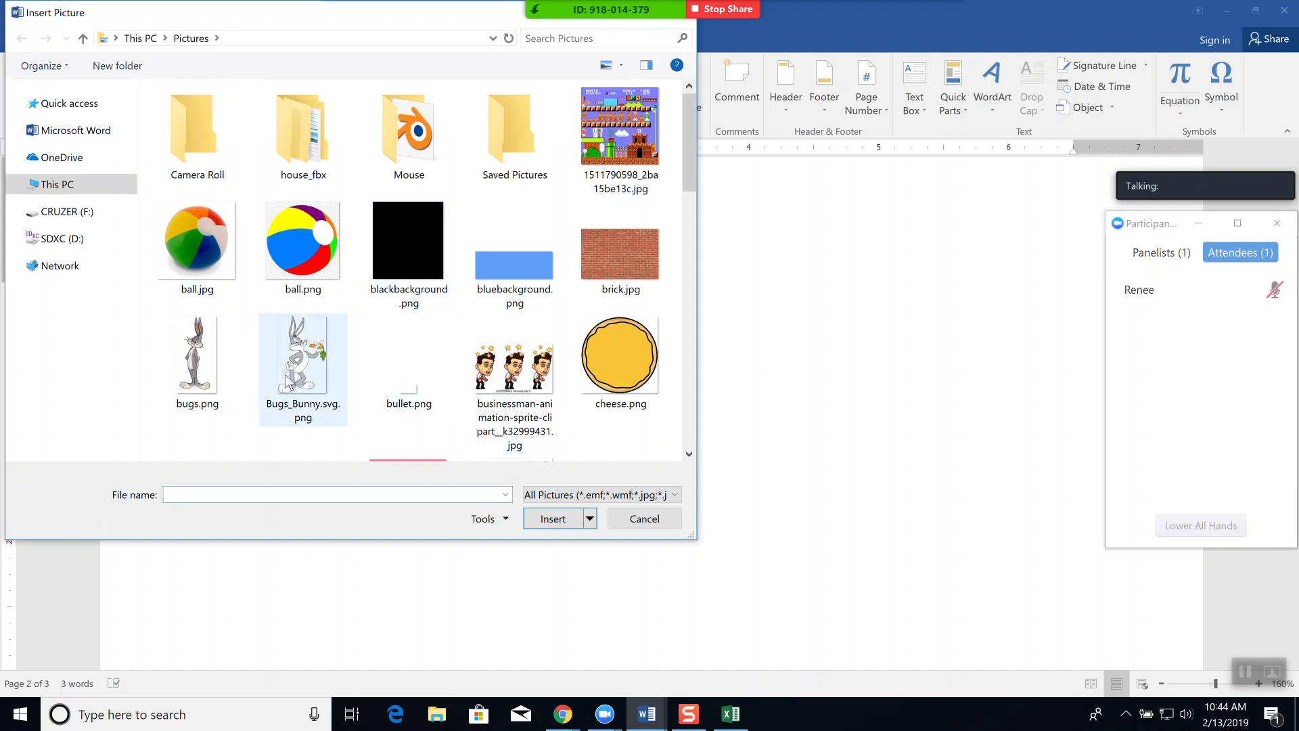
pyautogui.doubleClick(285, 366)
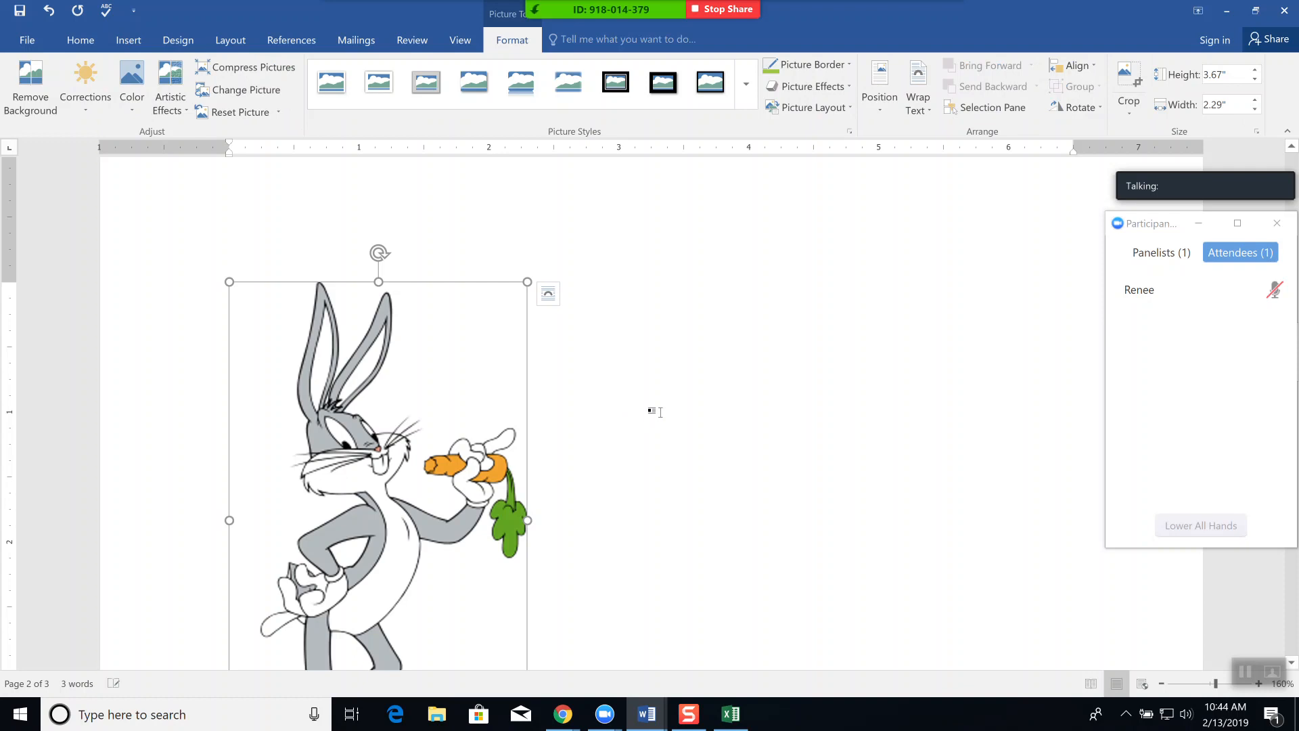
pyautogui.scroll(-1, 681, 421)
pyautogui.scroll(-3, 677, 419)
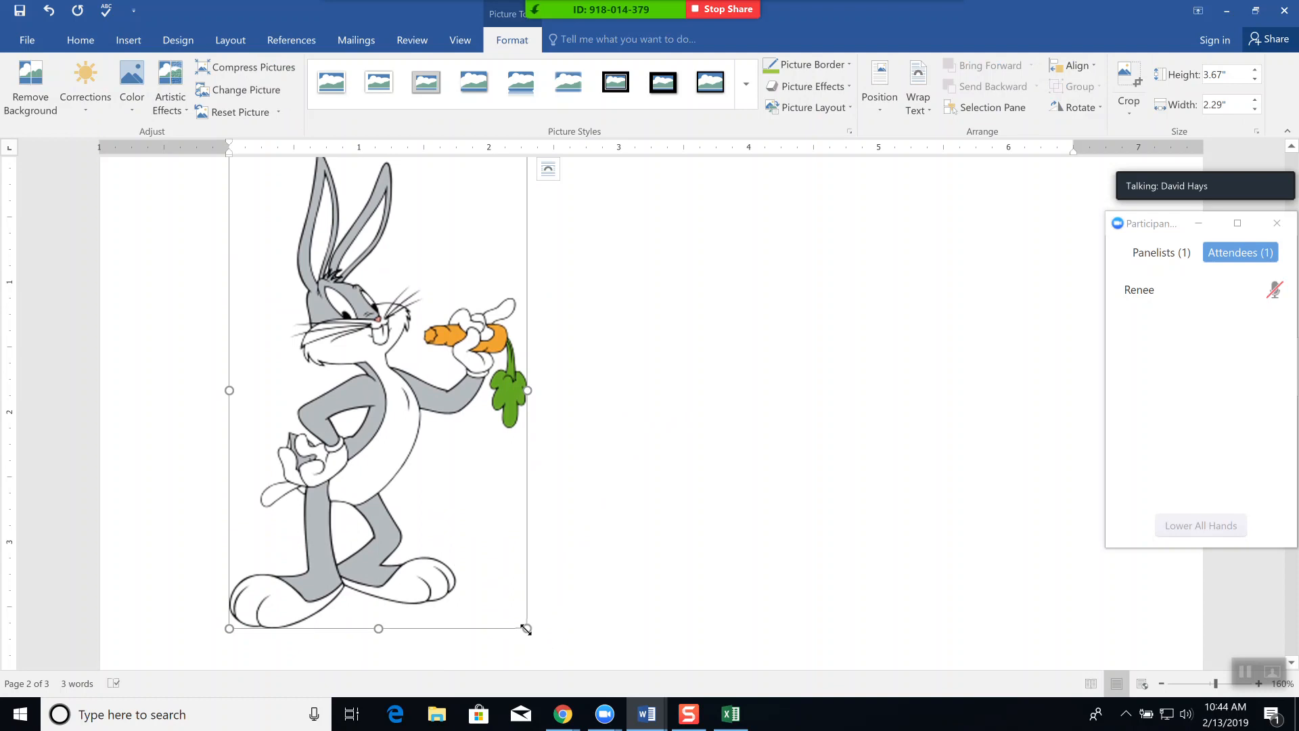
pyautogui.moveTo(528, 630); pyautogui.dragTo(373, 391)
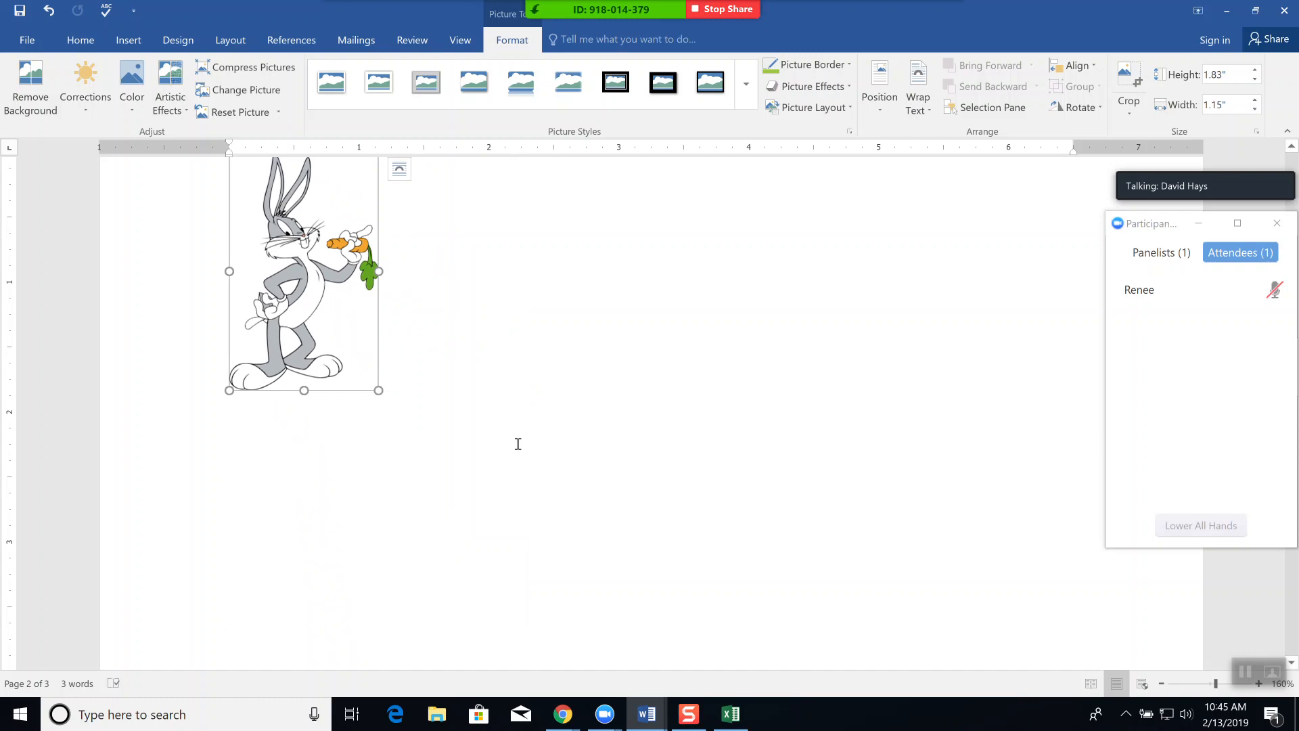
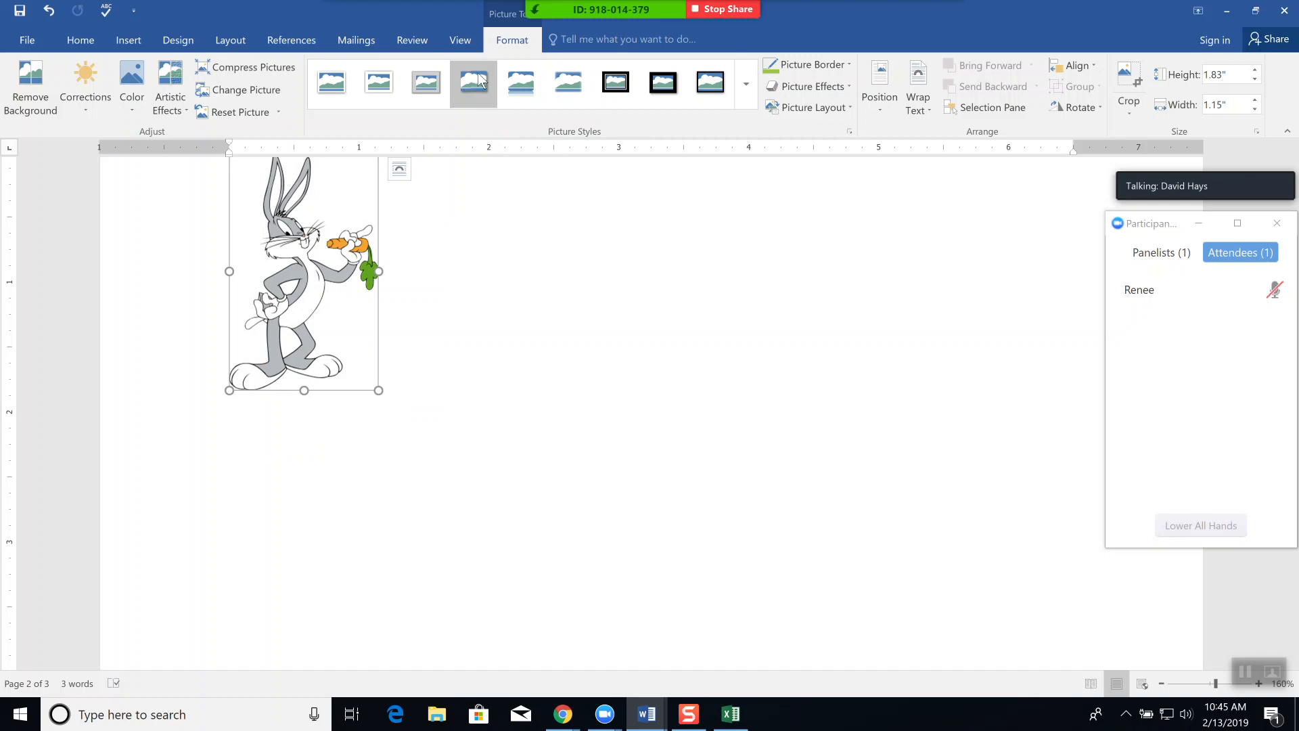
# Apply a drop-shadow picture style to the rabbit picture and look through the artistic effects without choosing one
pyautogui.click(478, 77)
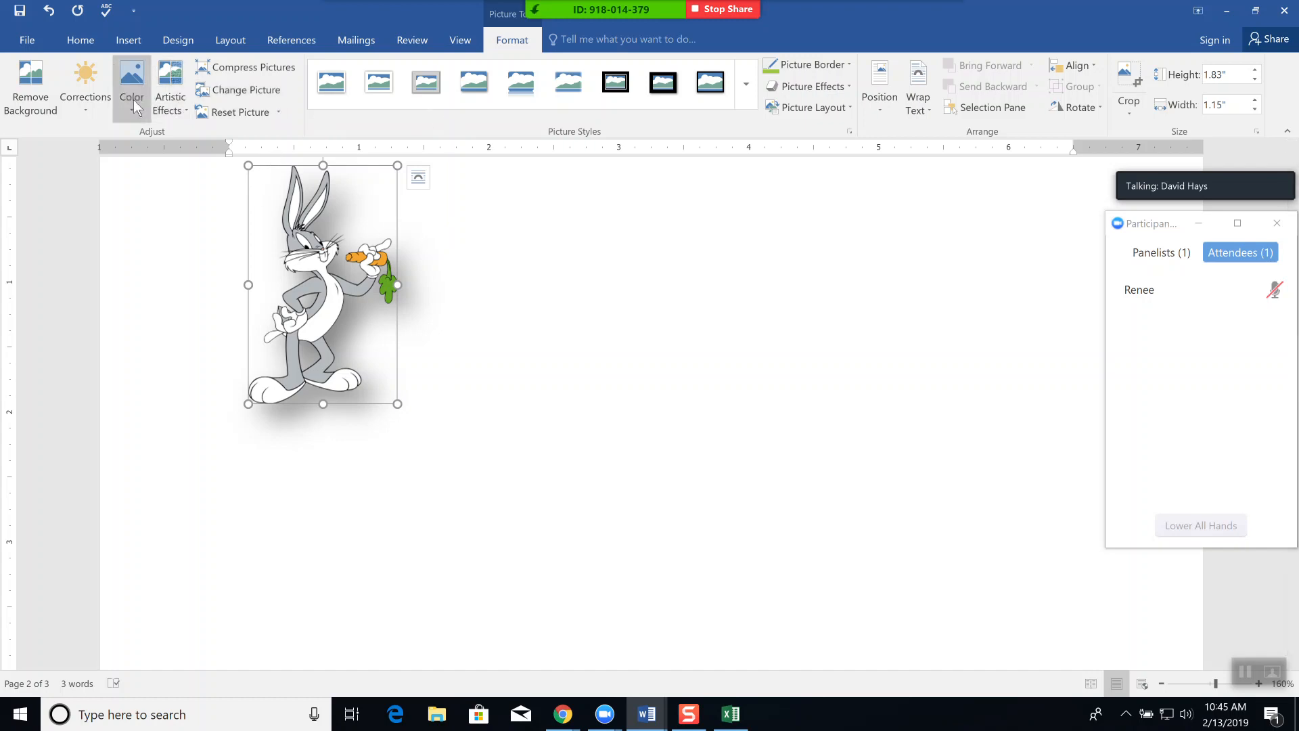
pyautogui.click(185, 108)
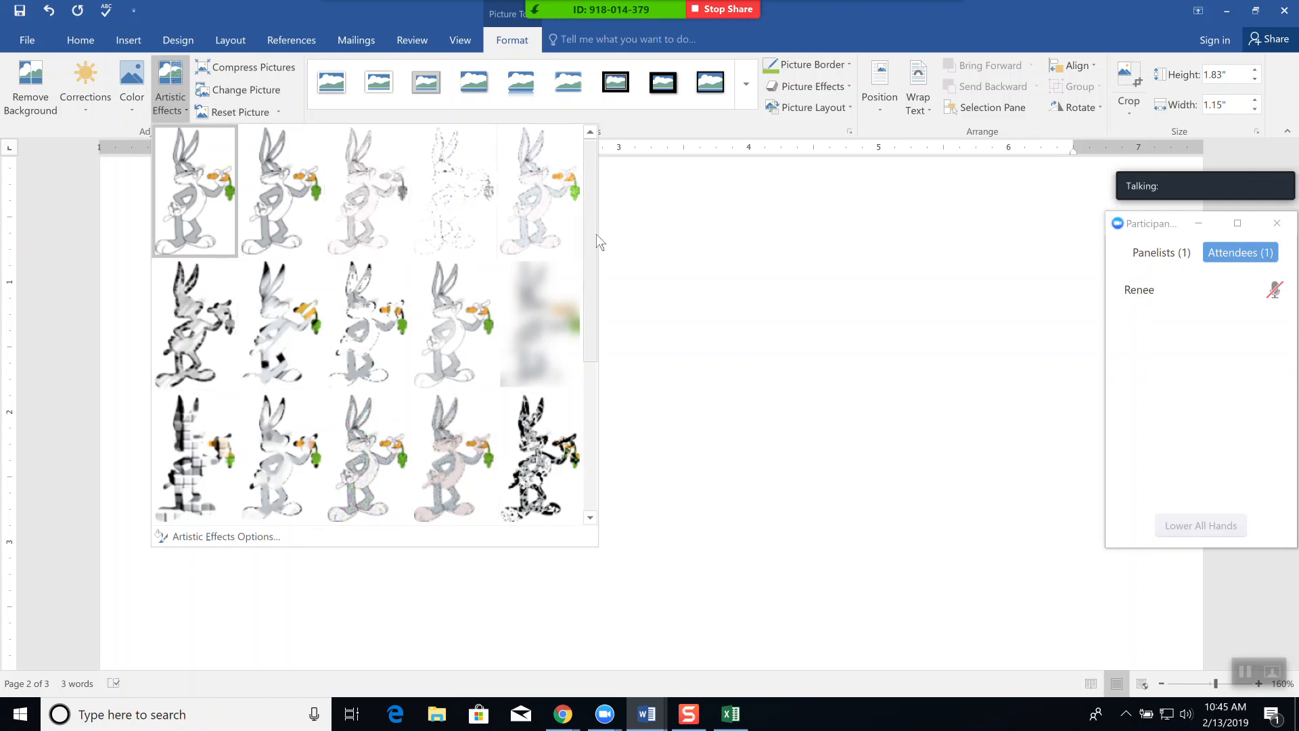
pyautogui.click(690, 226)
pyautogui.click(464, 488)
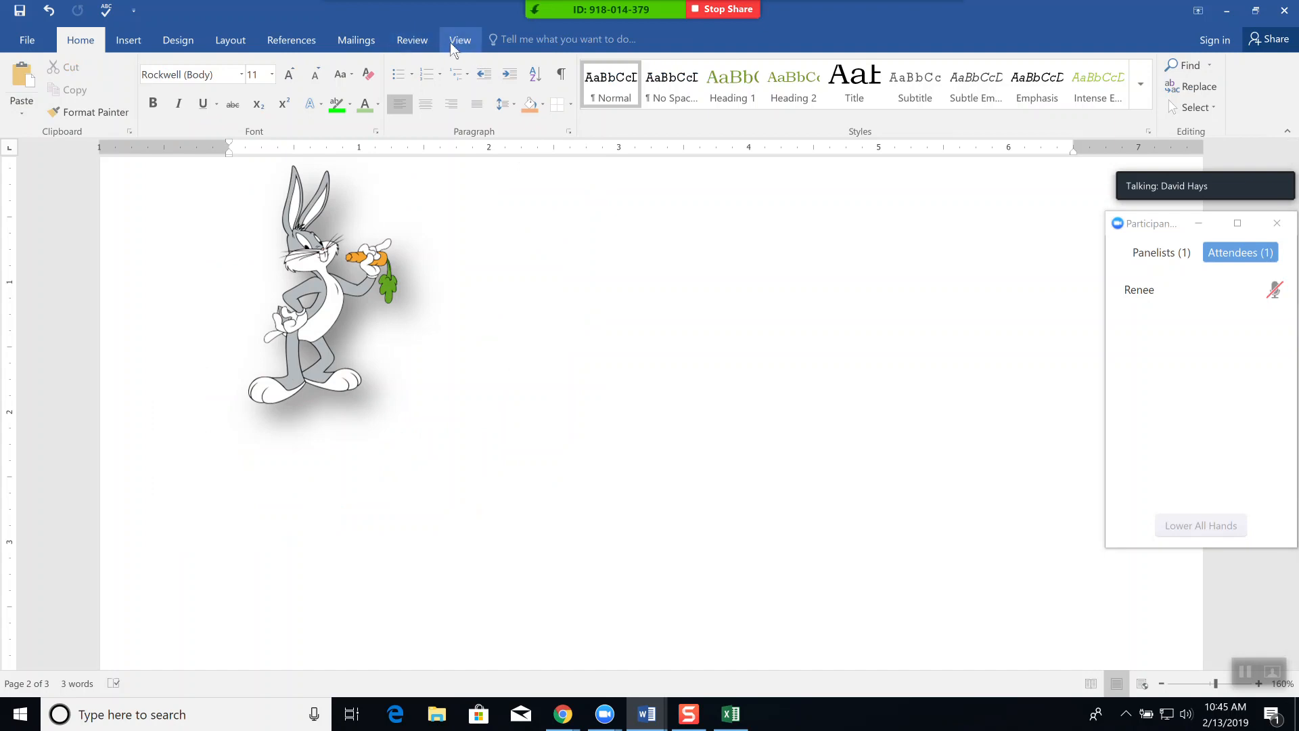
# Review the rabbit picture's saturation, tone and recolor options without choosing one, and give the picture a black border
pyautogui.click(325, 330)
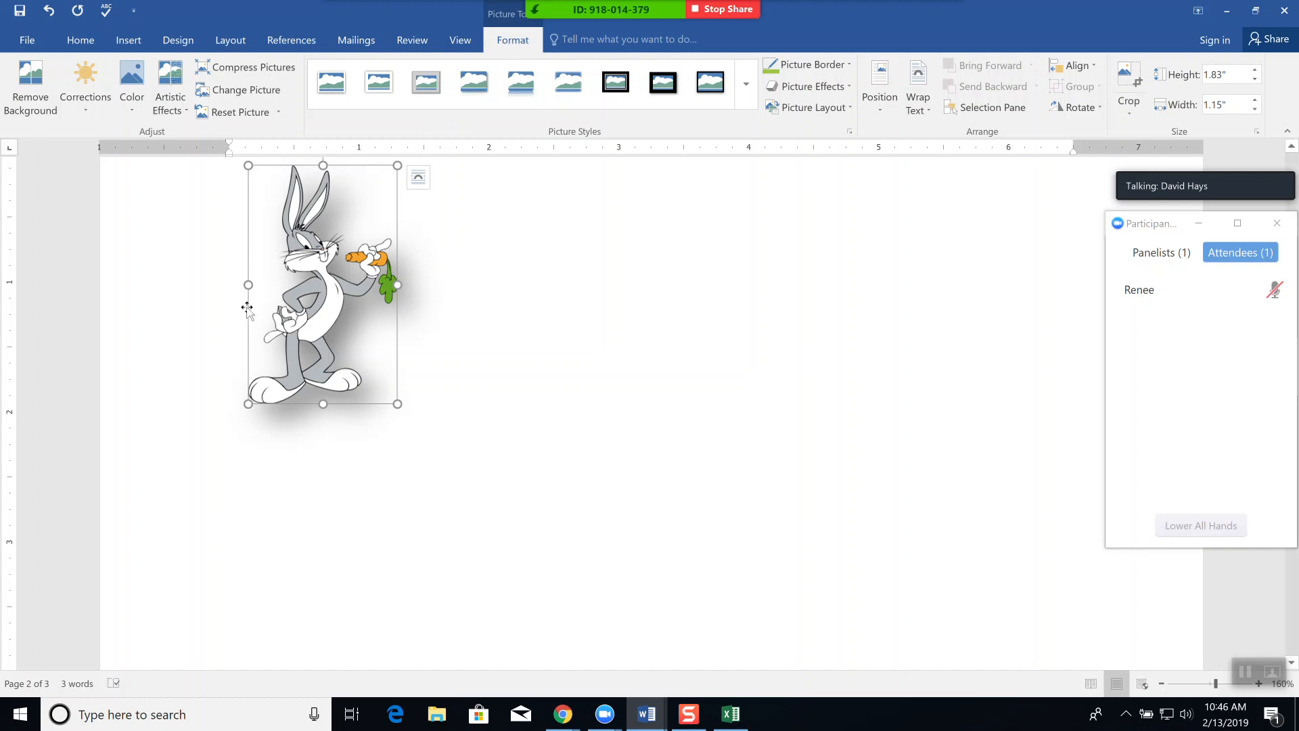
pyautogui.click(132, 108)
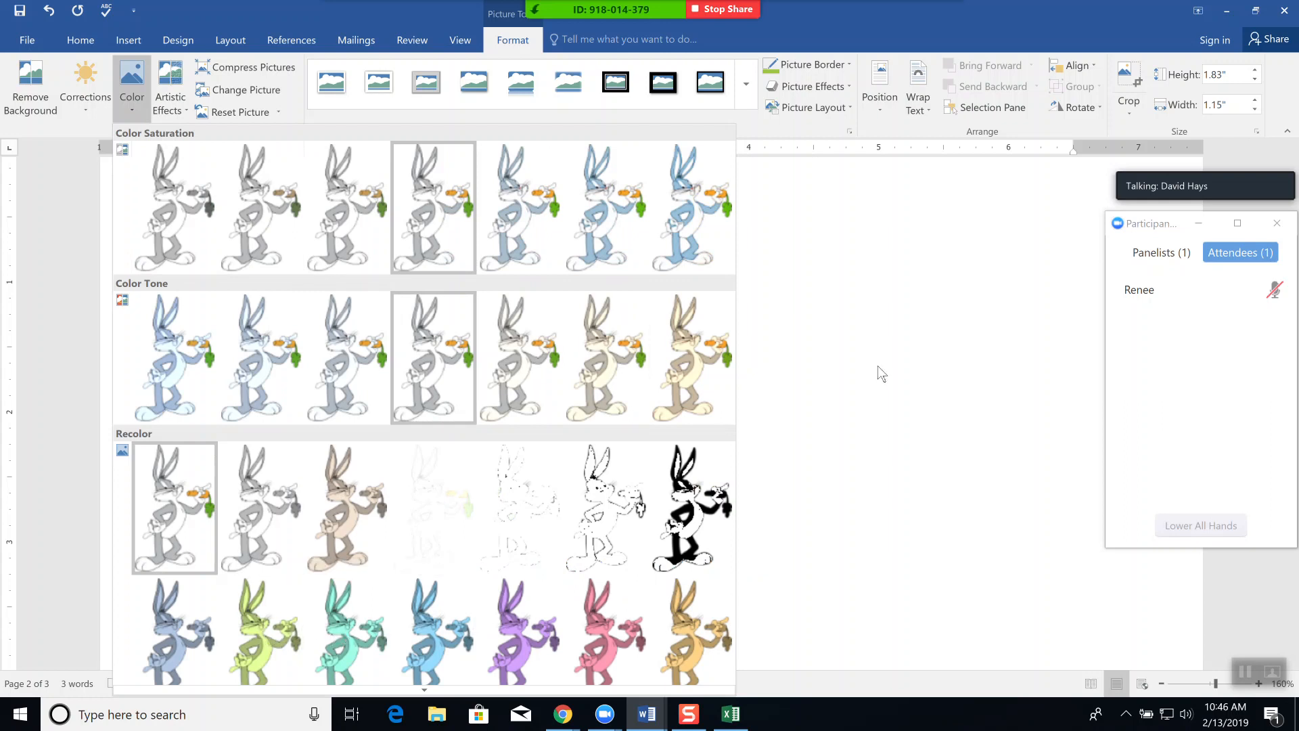
pyautogui.click(899, 318)
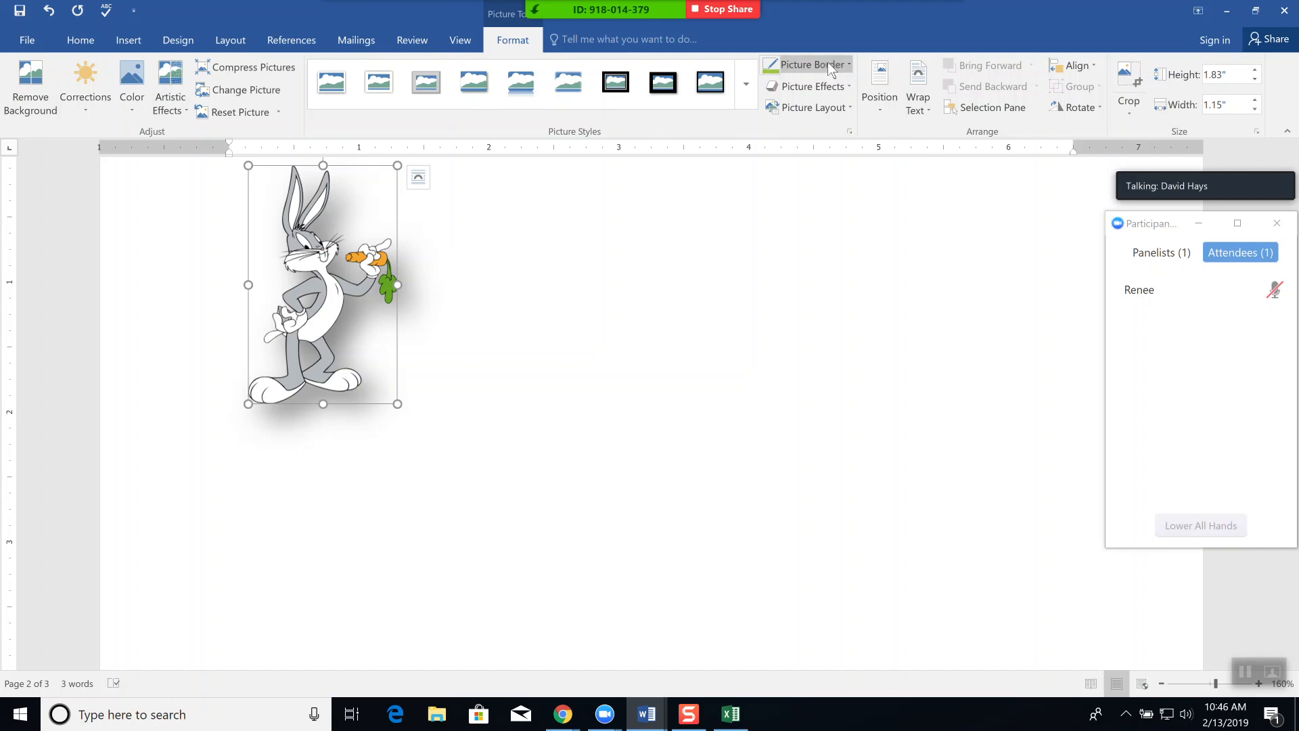
pyautogui.click(848, 66)
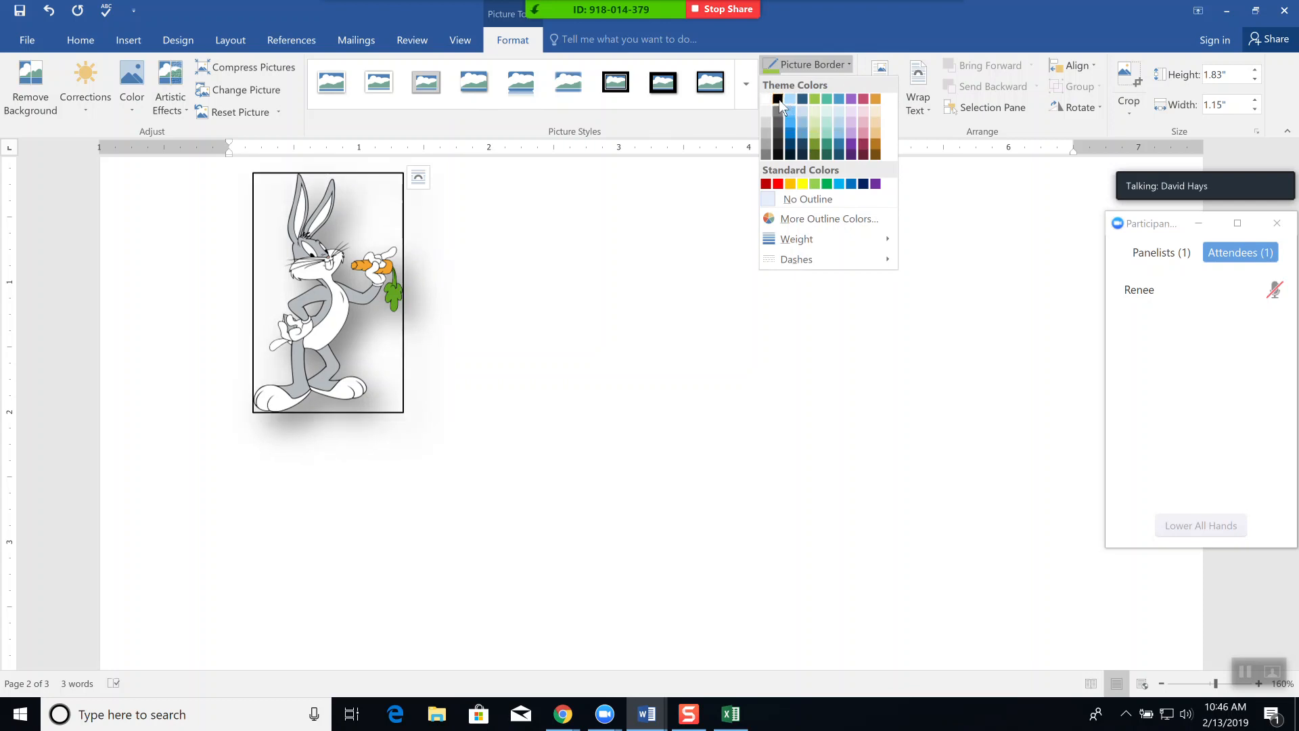
pyautogui.click(779, 102)
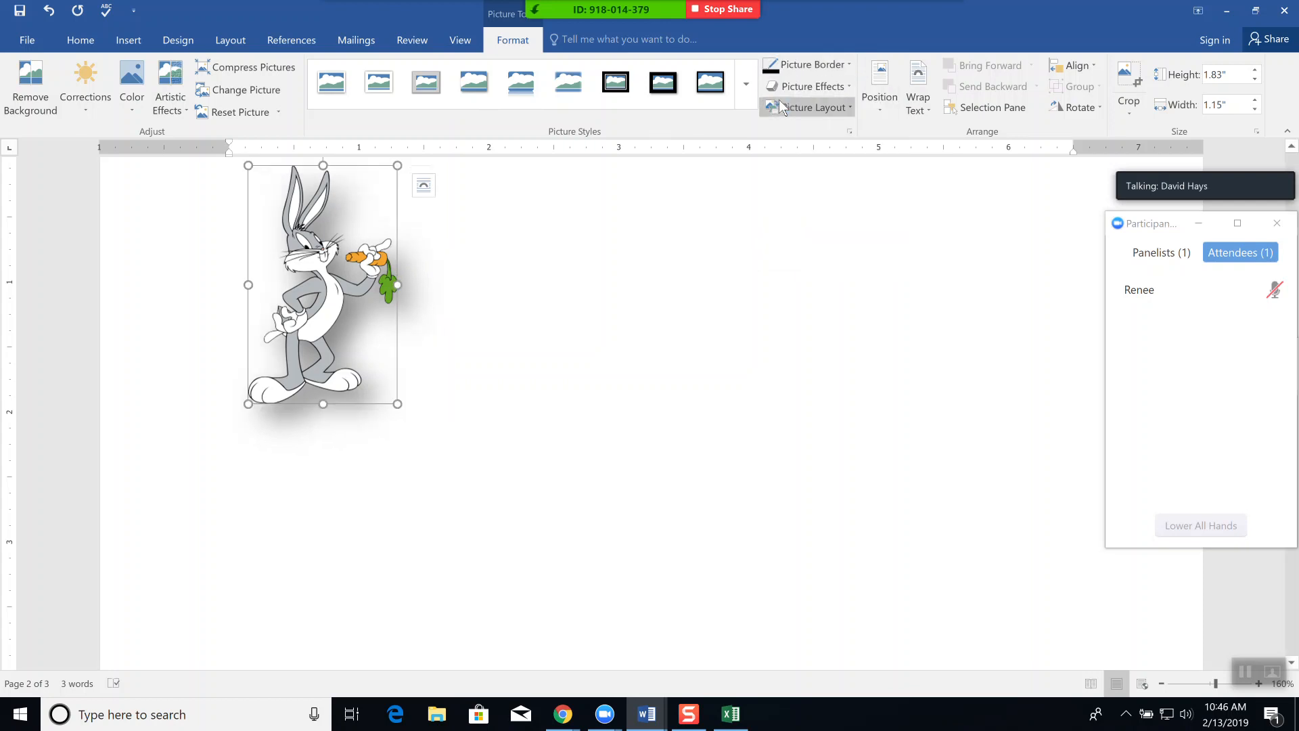
# Set the rabbit picture's border weight to 6 pt and add the text "This is Bugs Bunny" beside the picture
pyautogui.click(849, 66)
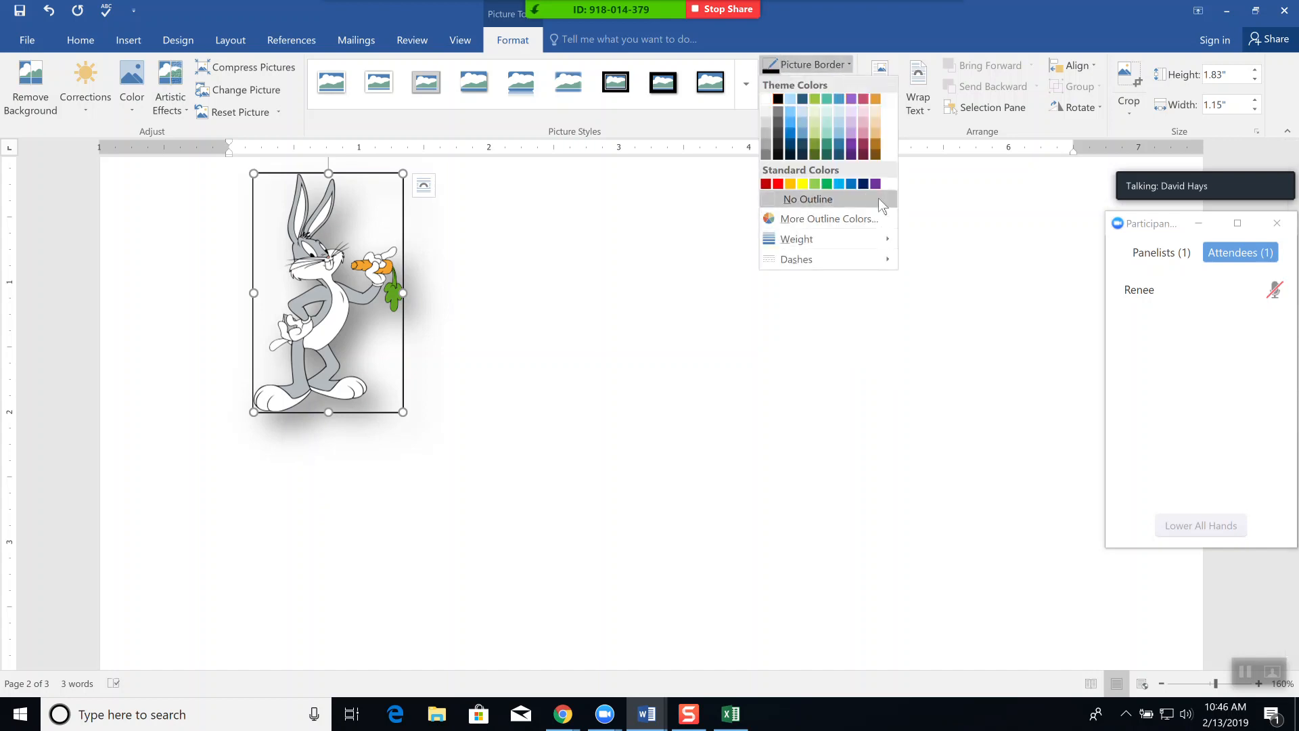
pyautogui.moveTo(890, 238)
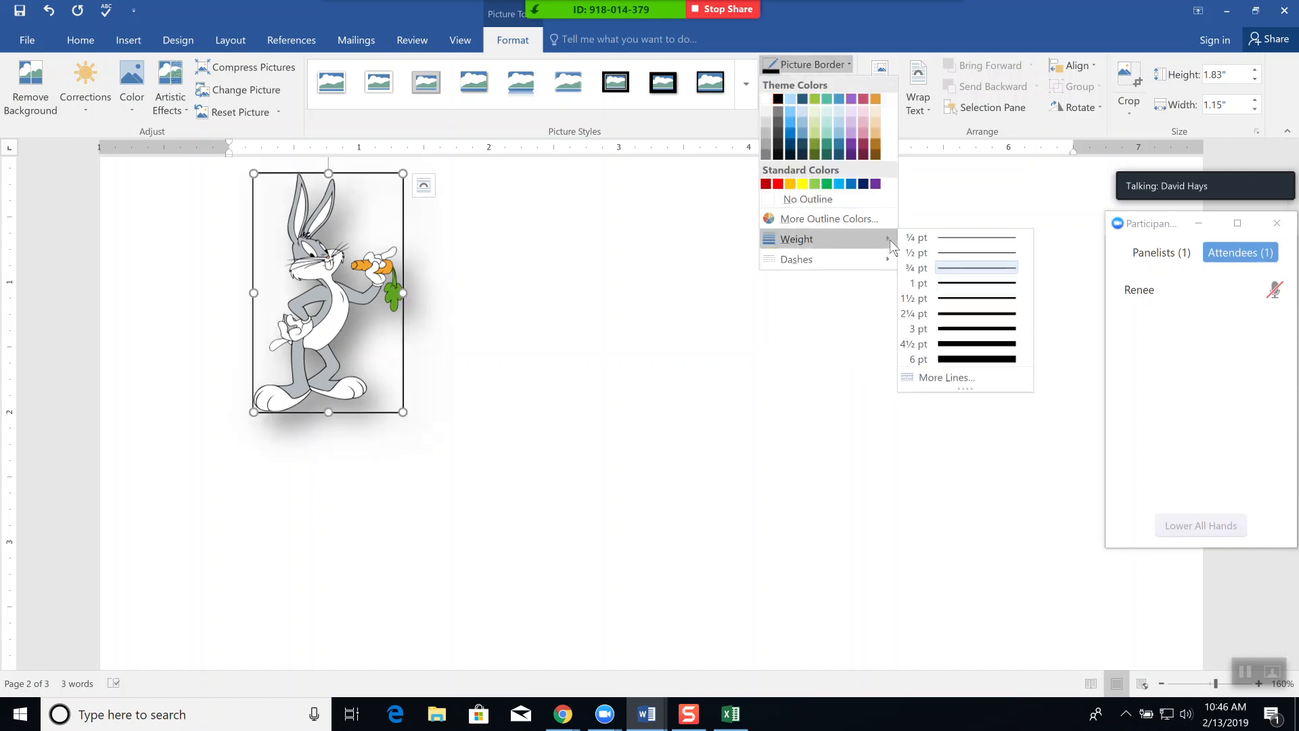
pyautogui.click(963, 364)
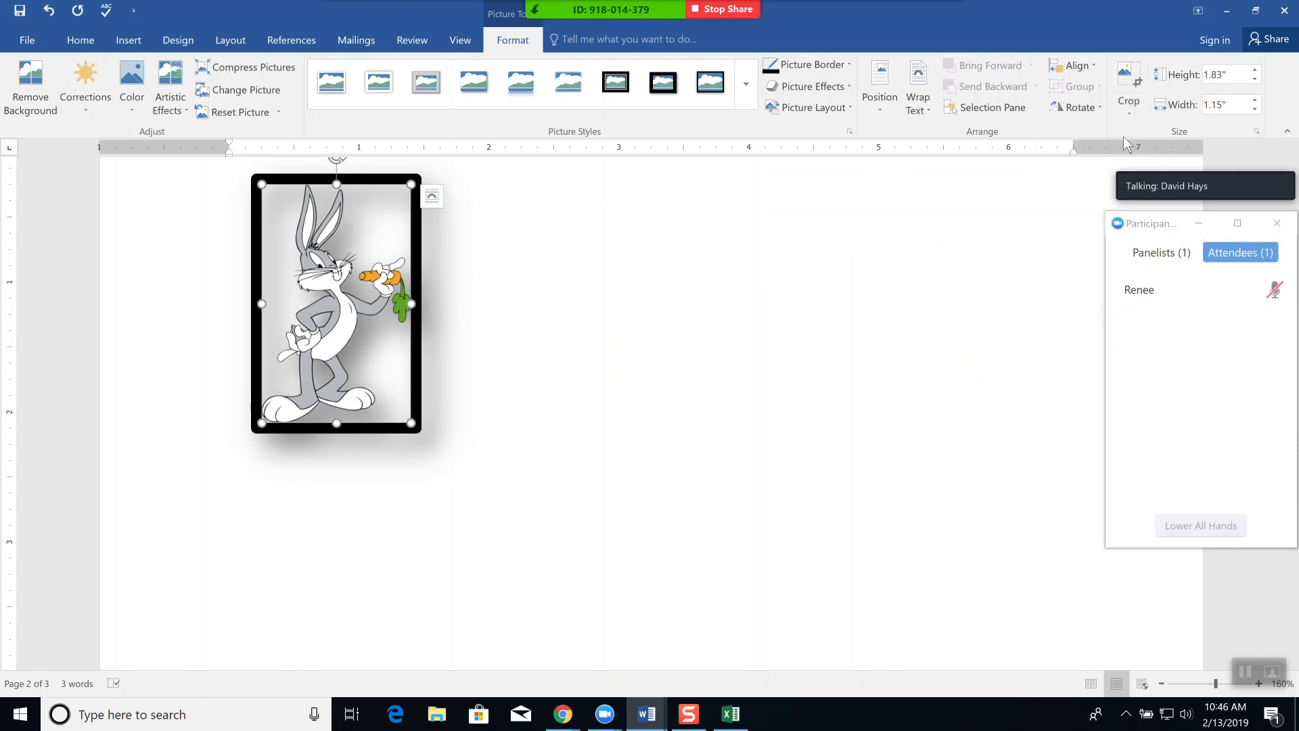
pyautogui.click(489, 348)
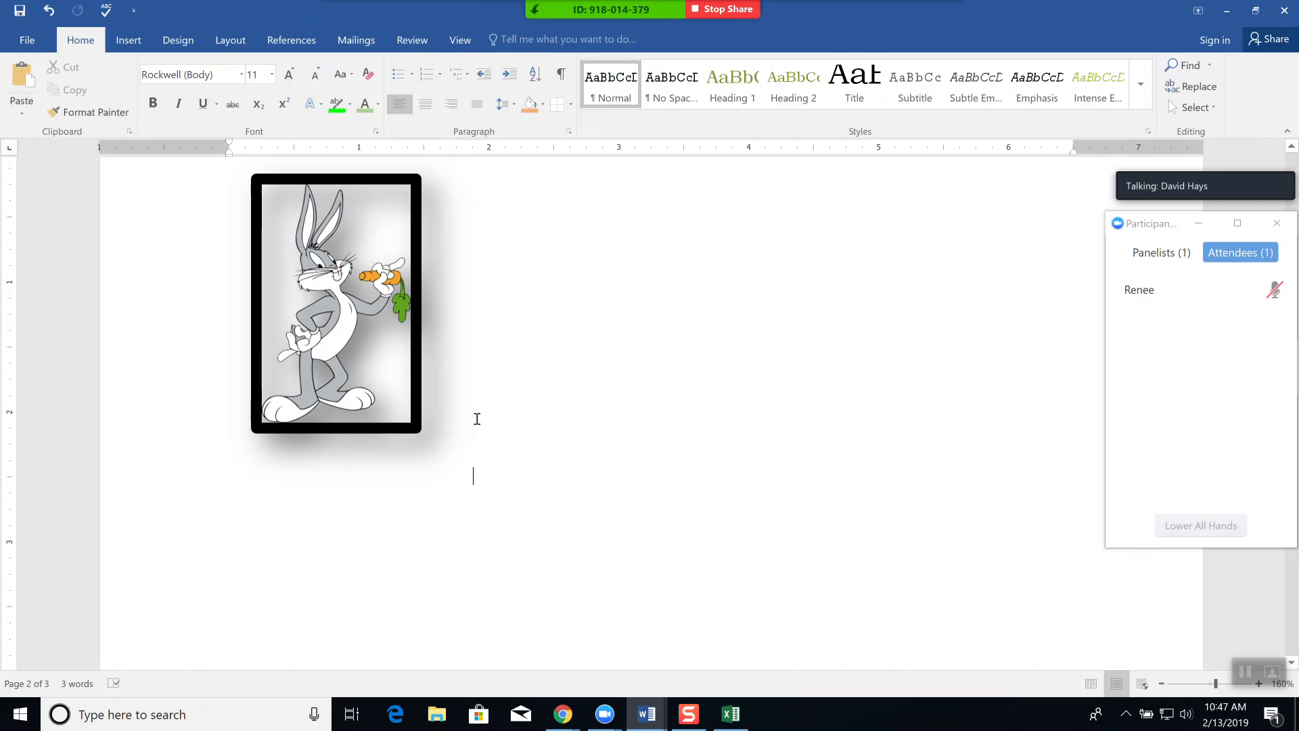
pyautogui.write('This is Bugs Bunny')
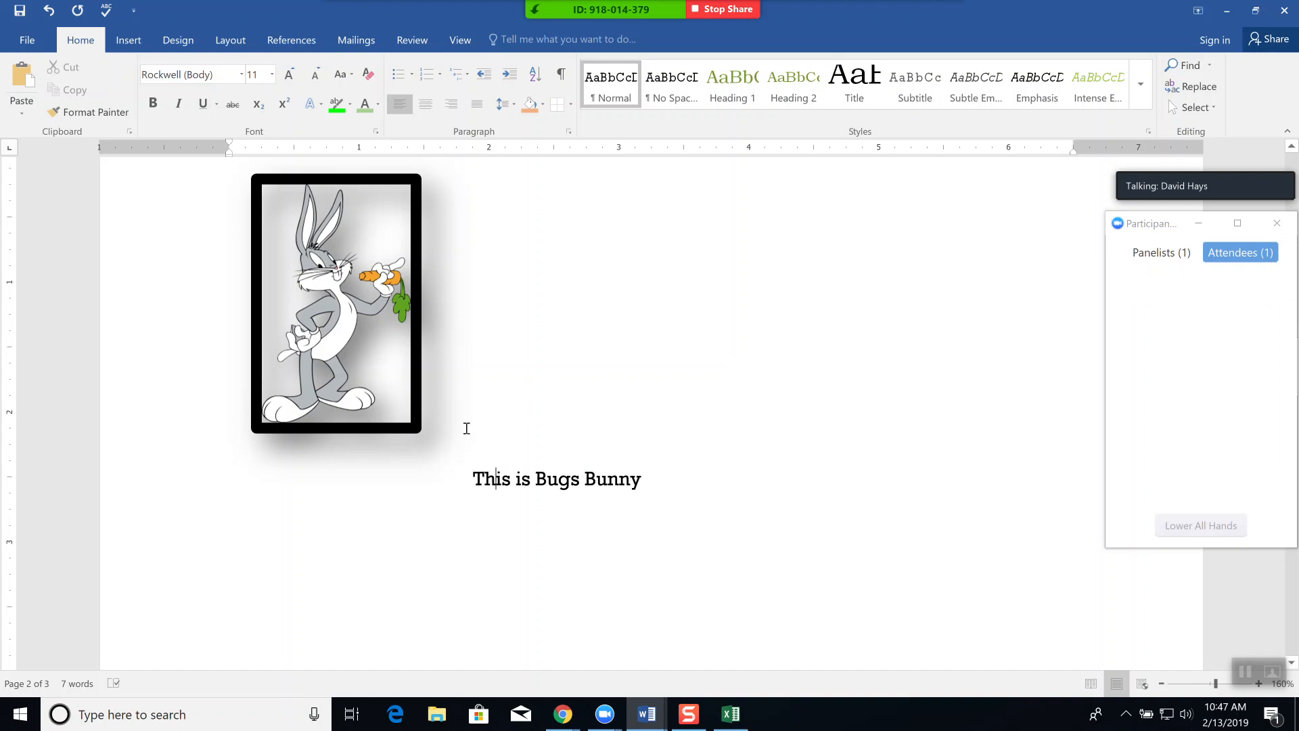
# Review the rabbit picture's text wrapping options and its detailed position settings without choosing any
pyautogui.click(397, 354)
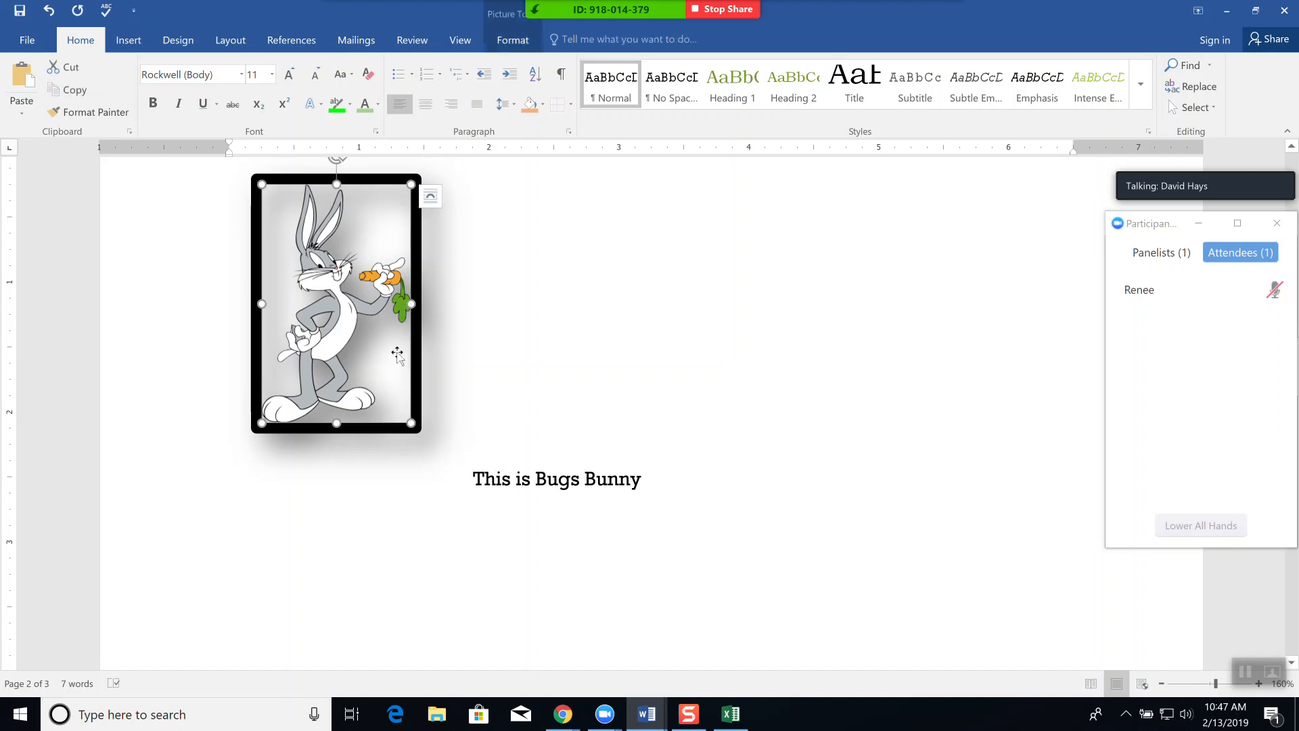
pyautogui.click(513, 41)
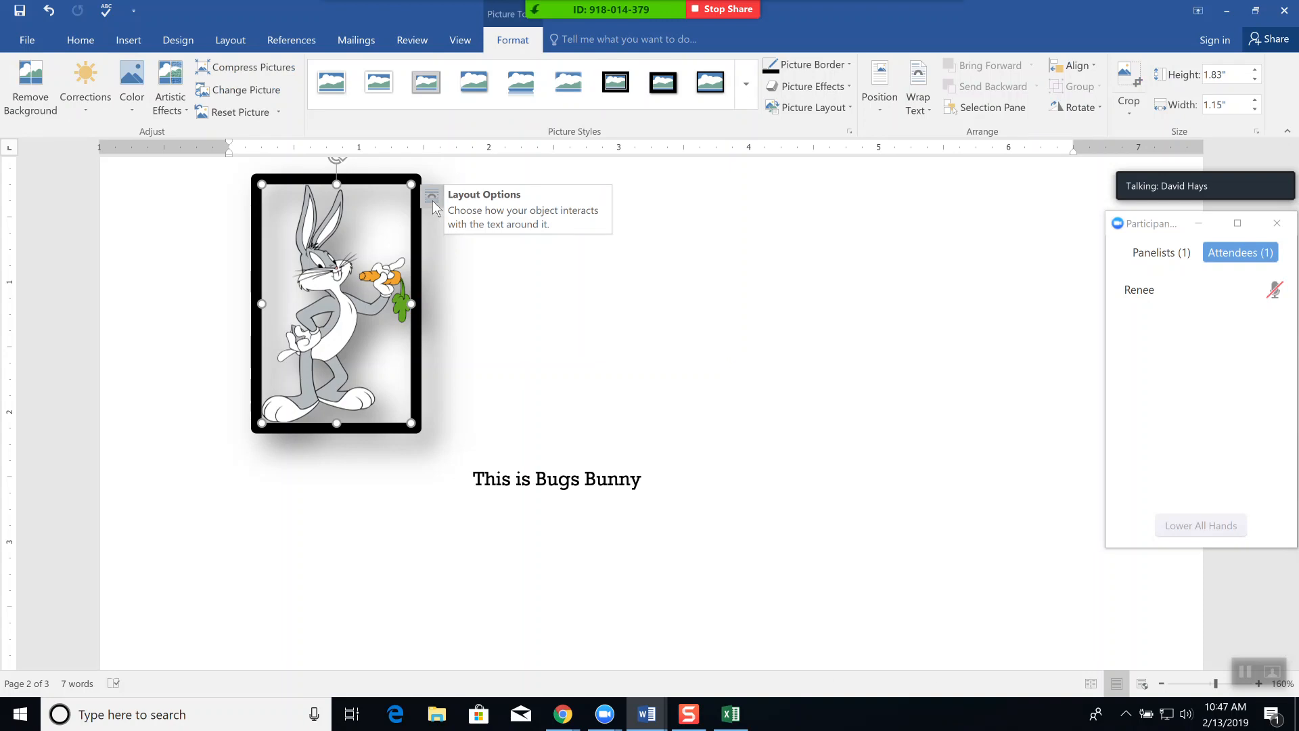
pyautogui.click(433, 203)
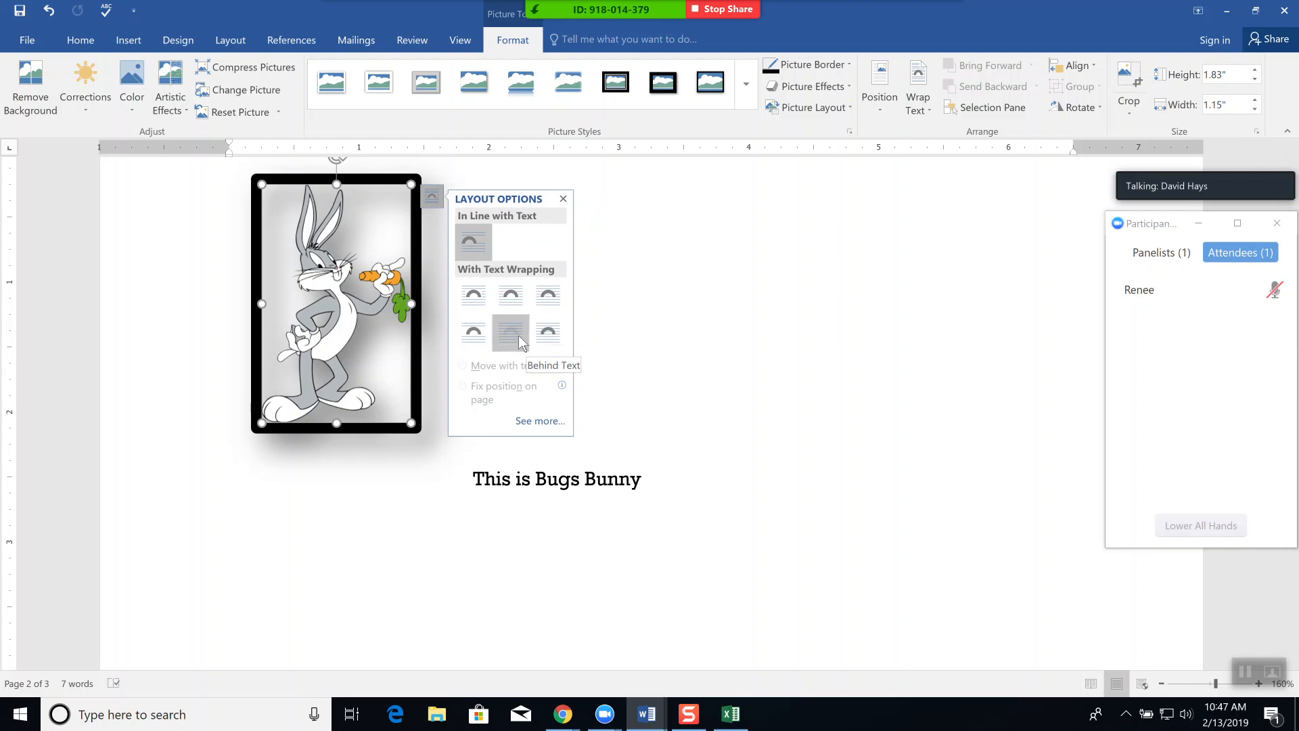
pyautogui.click(536, 422)
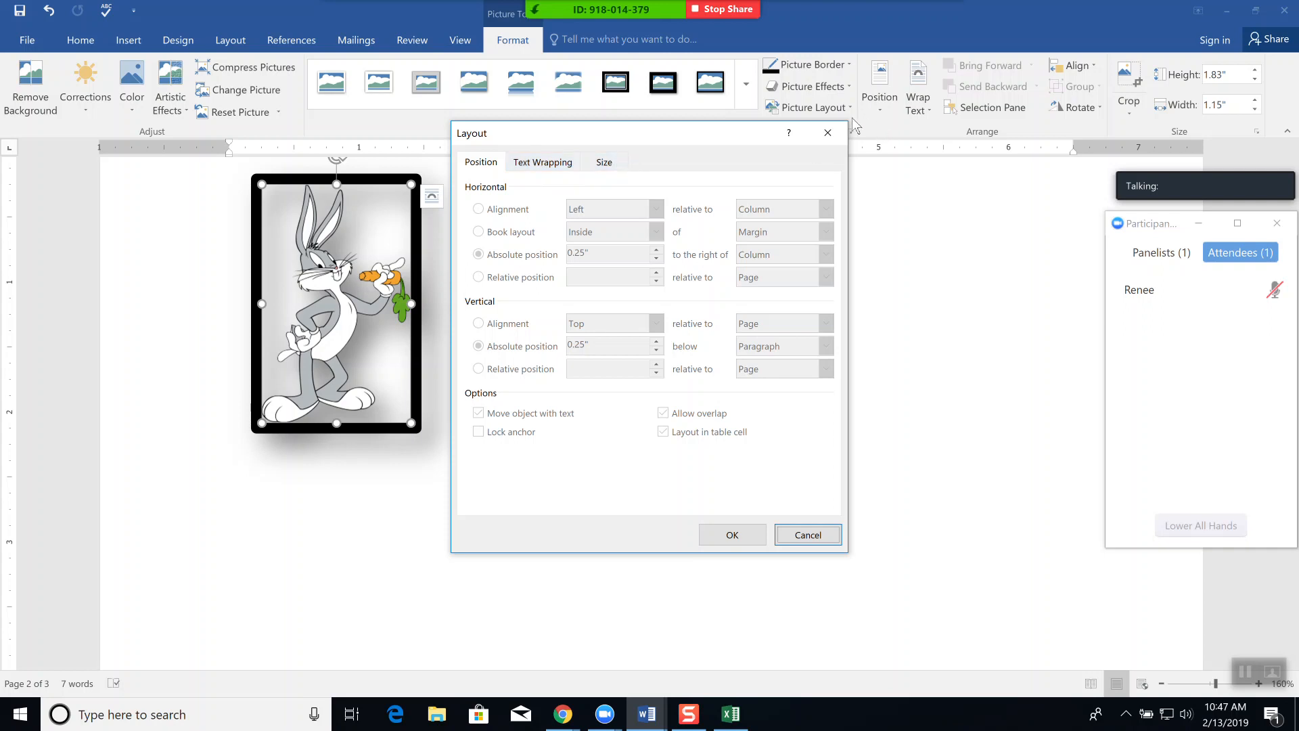
pyautogui.click(827, 132)
# Check the indents, spacing, and line and page break settings of the text beside the picture without changing them
pyautogui.moveTo(651, 474); pyautogui.dragTo(441, 478)
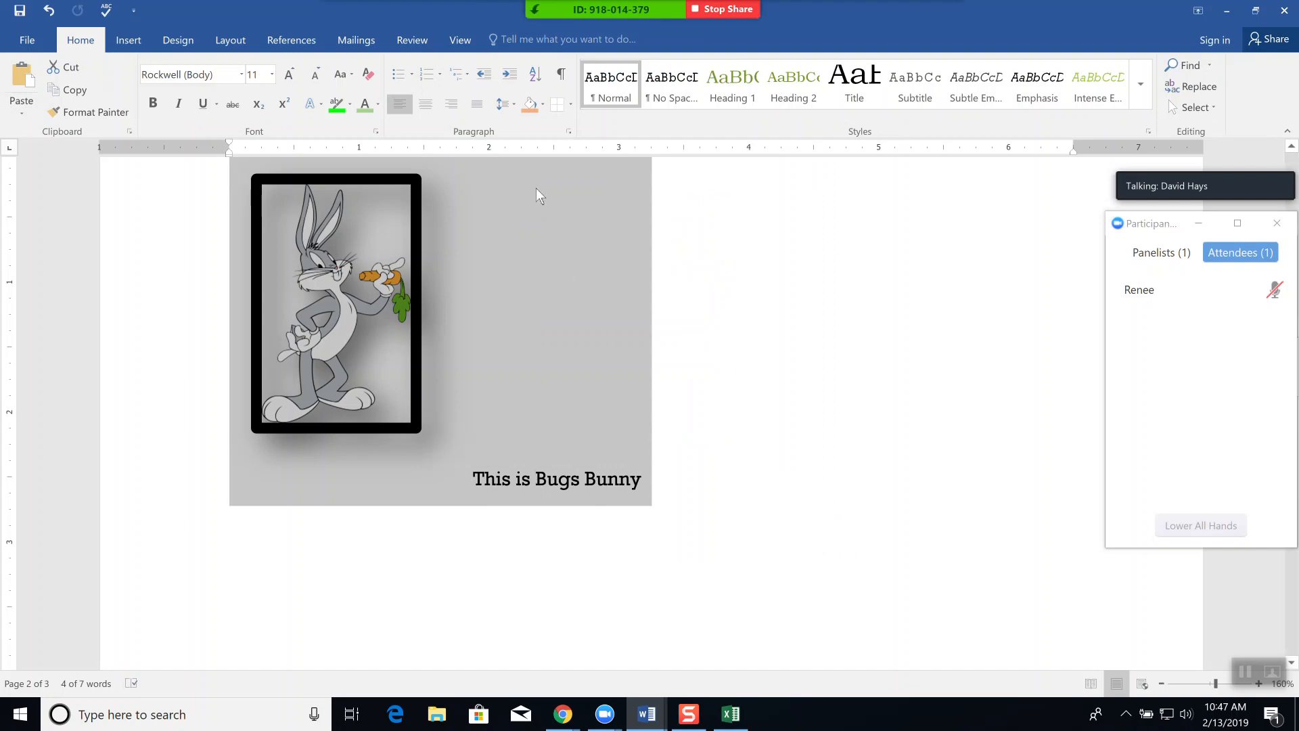
pyautogui.click(569, 132)
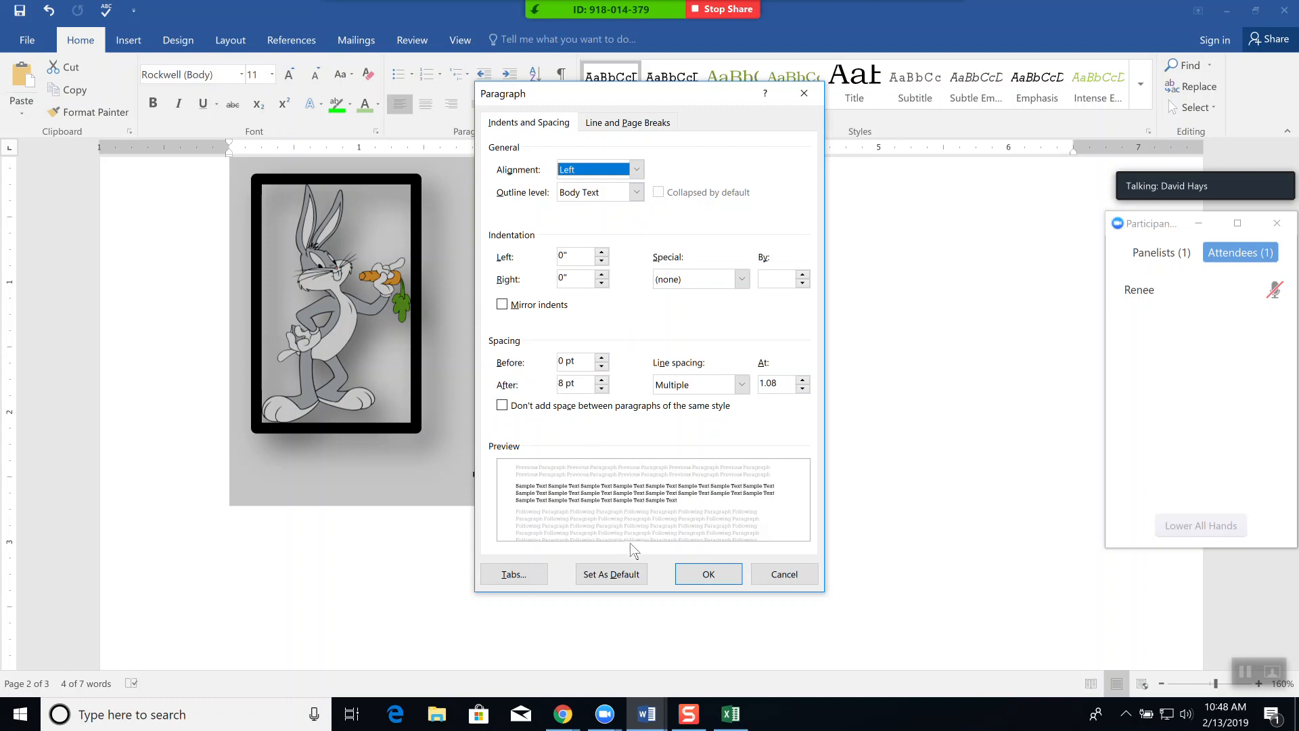
pyautogui.click(794, 579)
pyautogui.click(654, 483)
pyautogui.moveTo(654, 483); pyautogui.dragTo(482, 479)
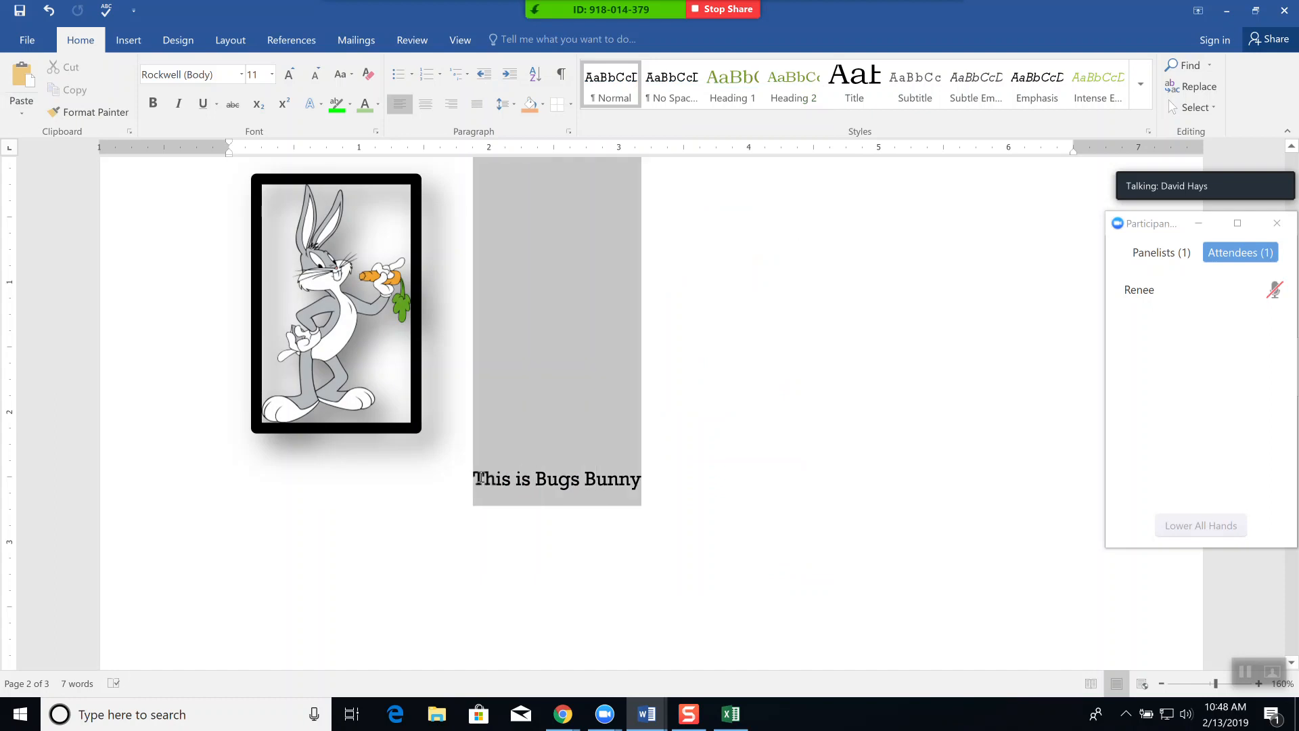
pyautogui.click(569, 131)
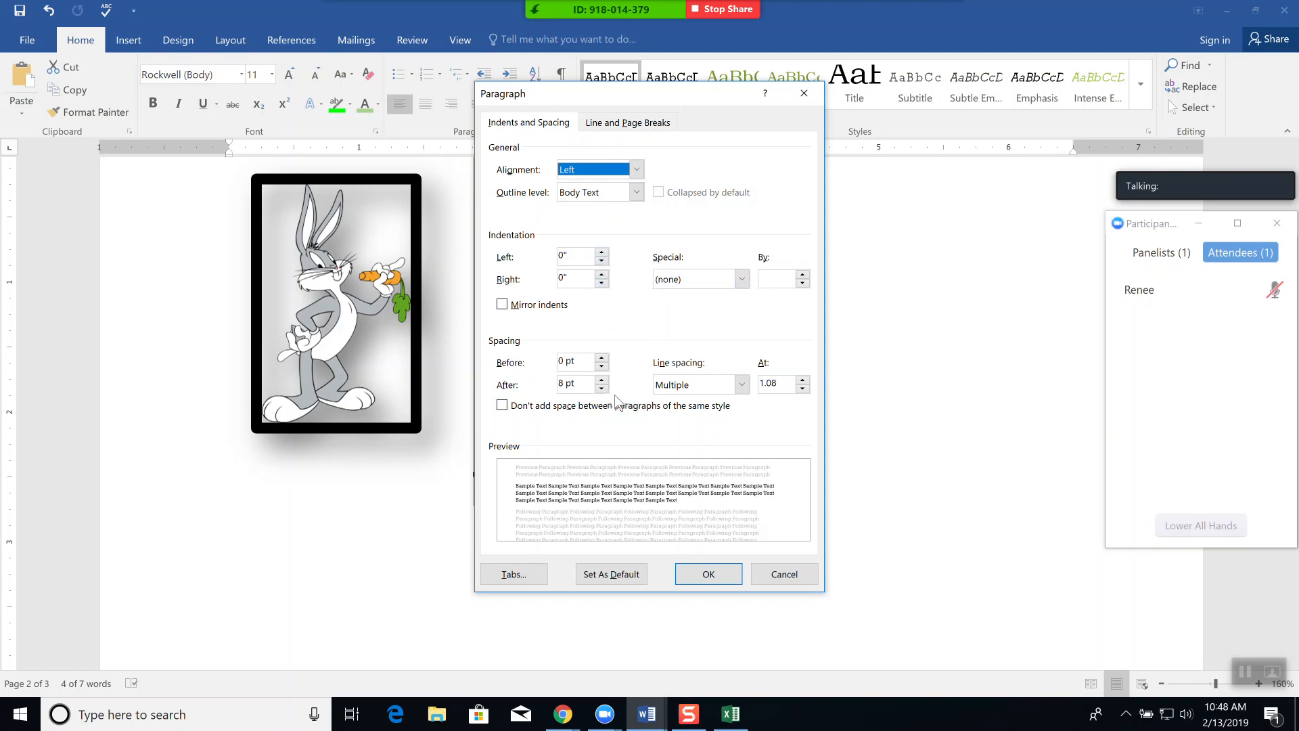
pyautogui.click(618, 122)
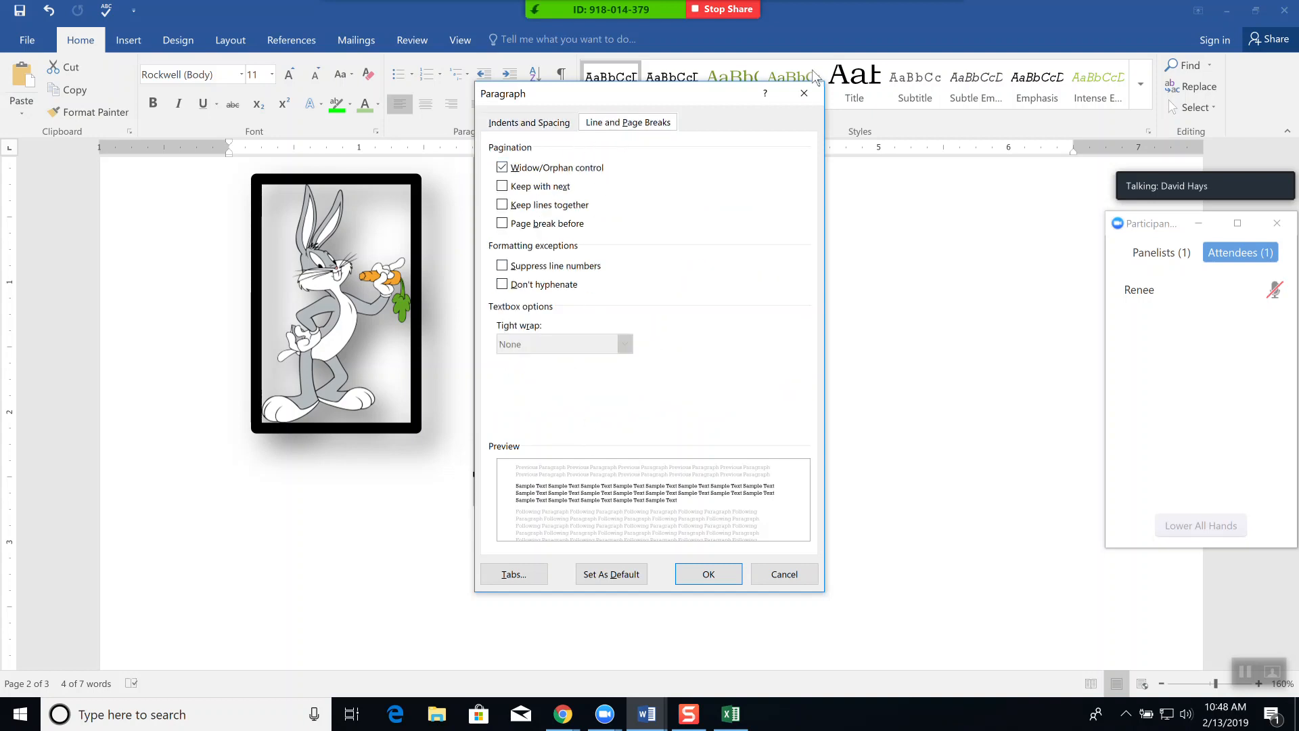
pyautogui.click(807, 92)
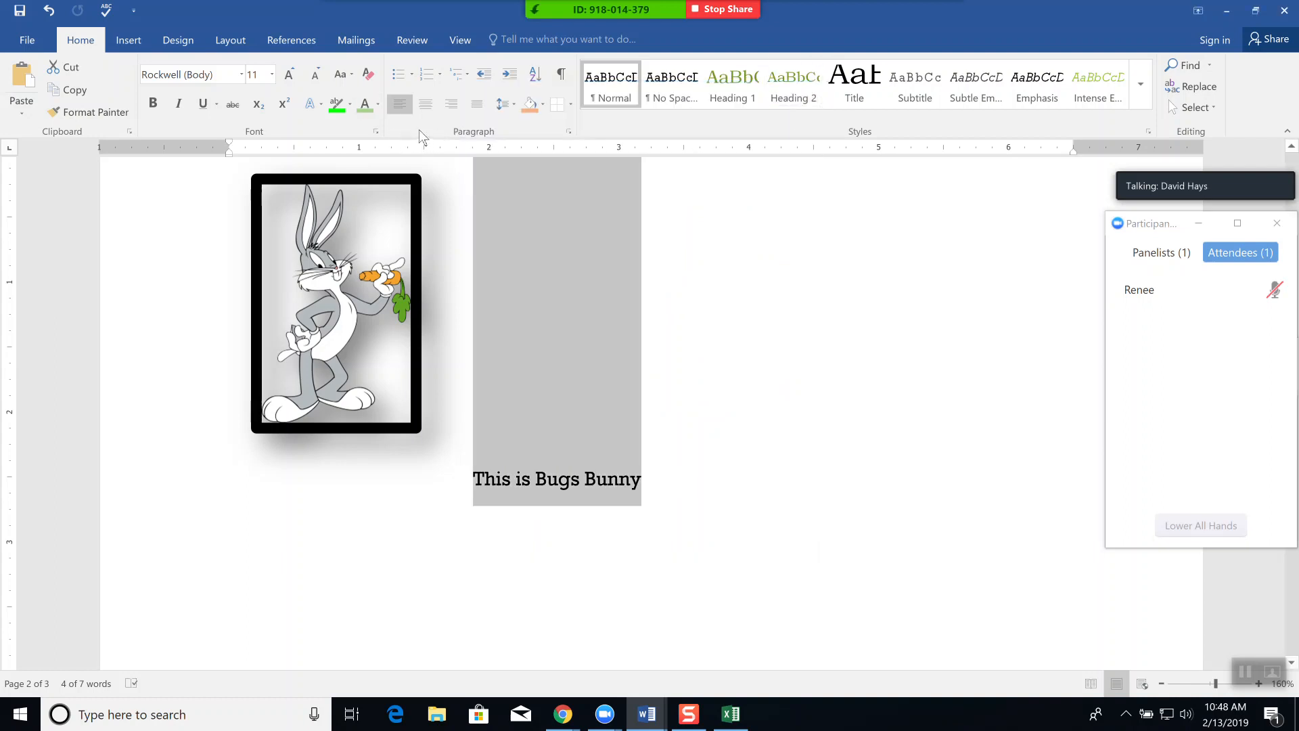
# Raise the character position of "This is Bugs Bunny" by 36 pt
pyautogui.click(376, 131)
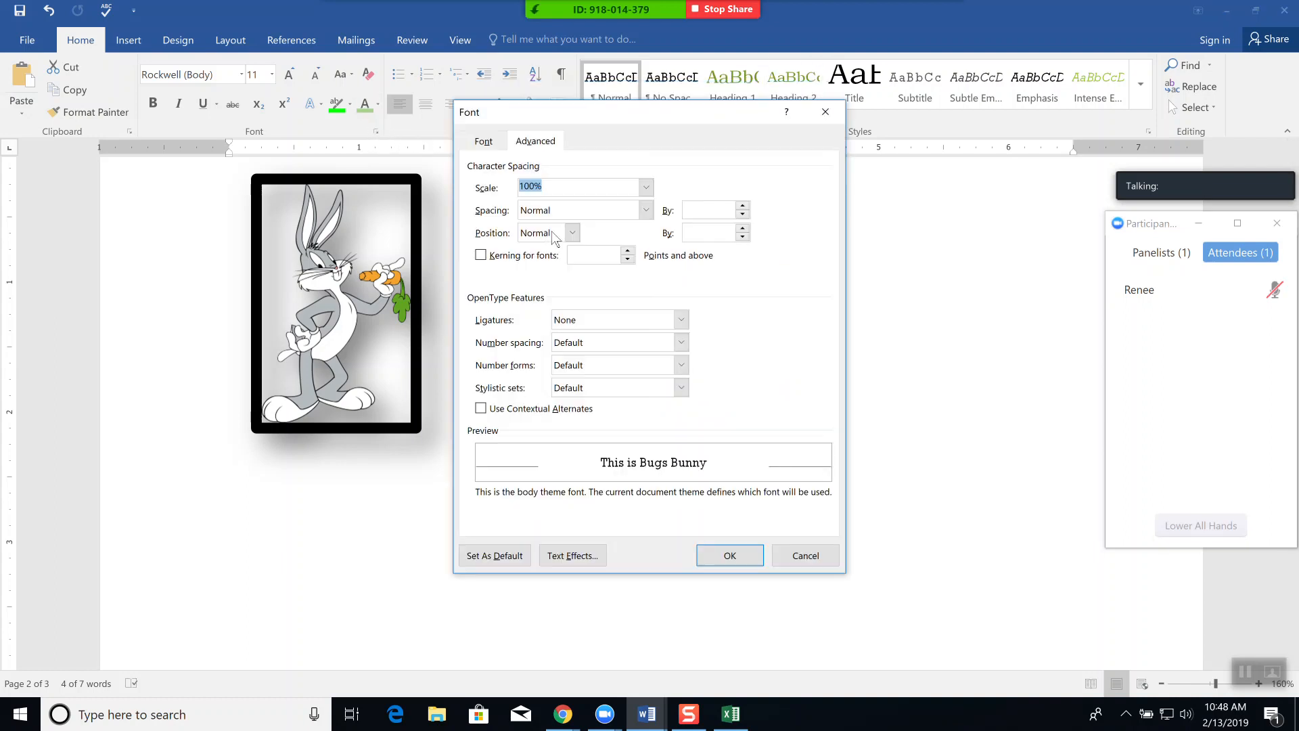
pyautogui.moveTo(672, 122); pyautogui.dragTo(927, 134)
pyautogui.click(830, 247)
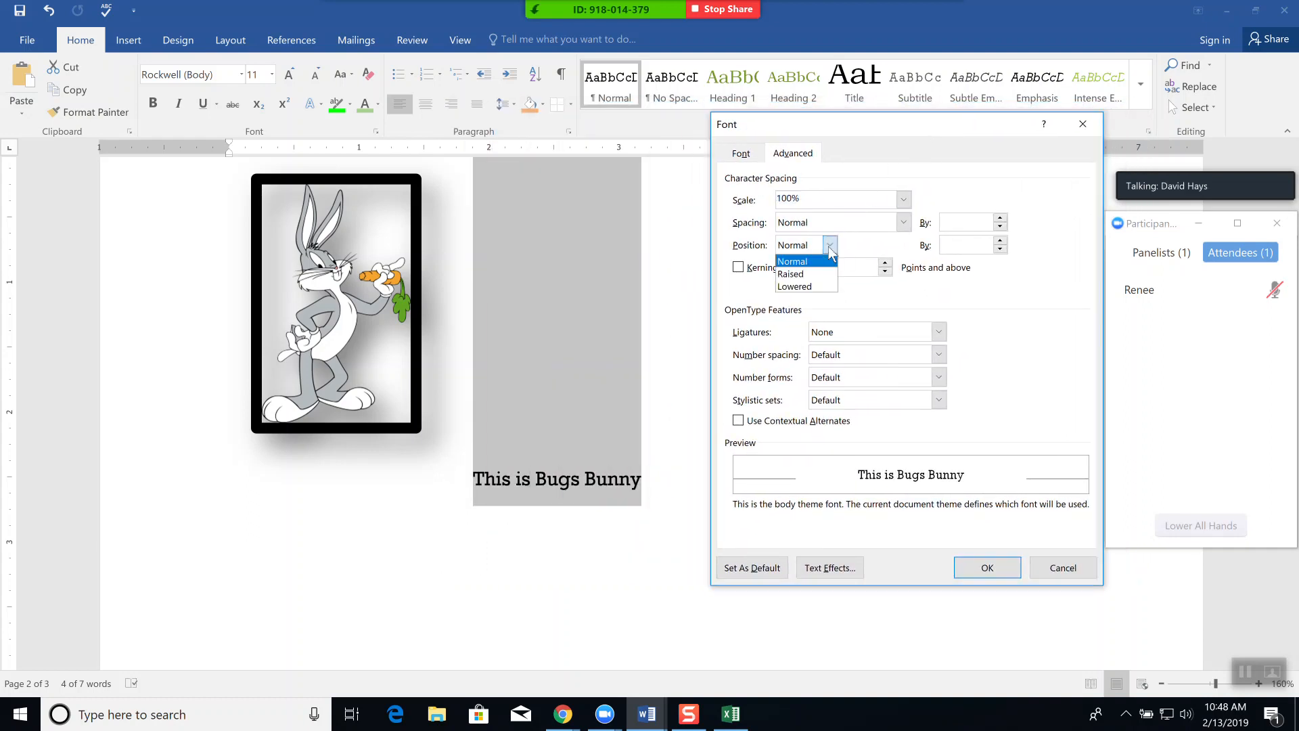
pyautogui.click(826, 273)
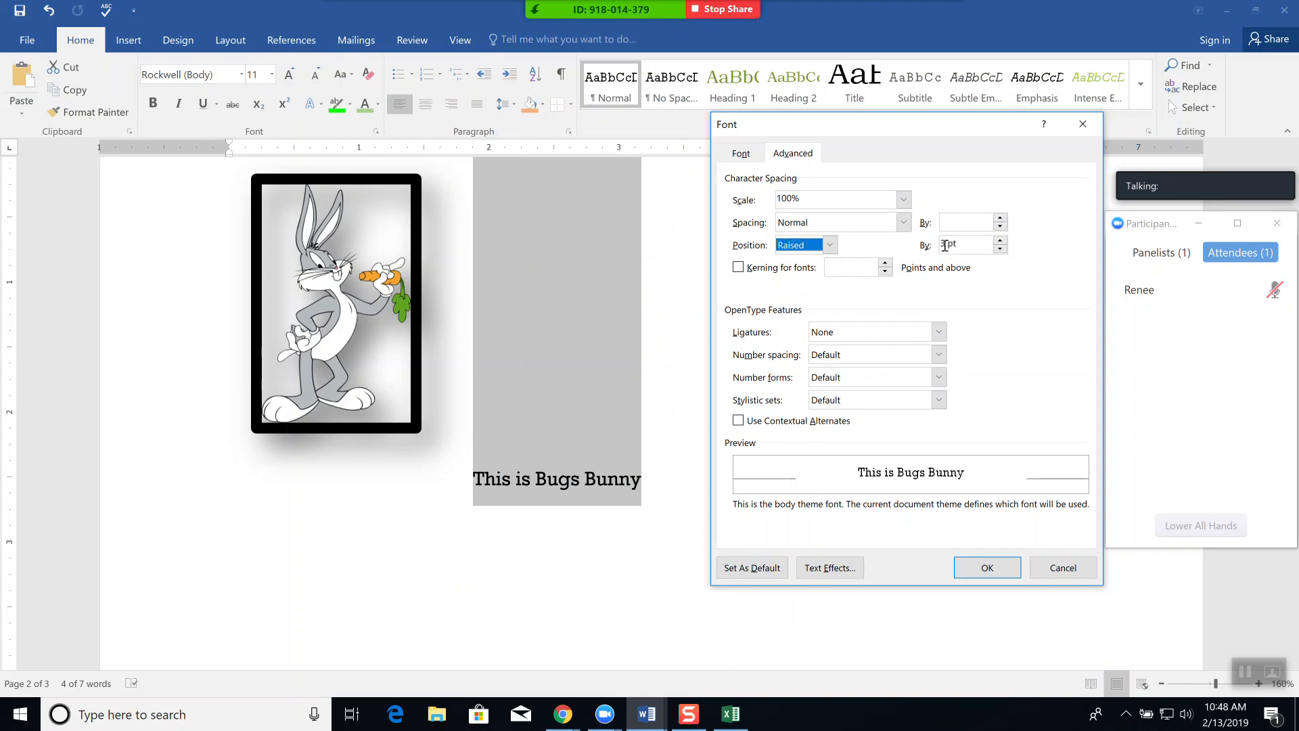
pyautogui.moveTo(999, 241); pyautogui.dragTo(996, 235)
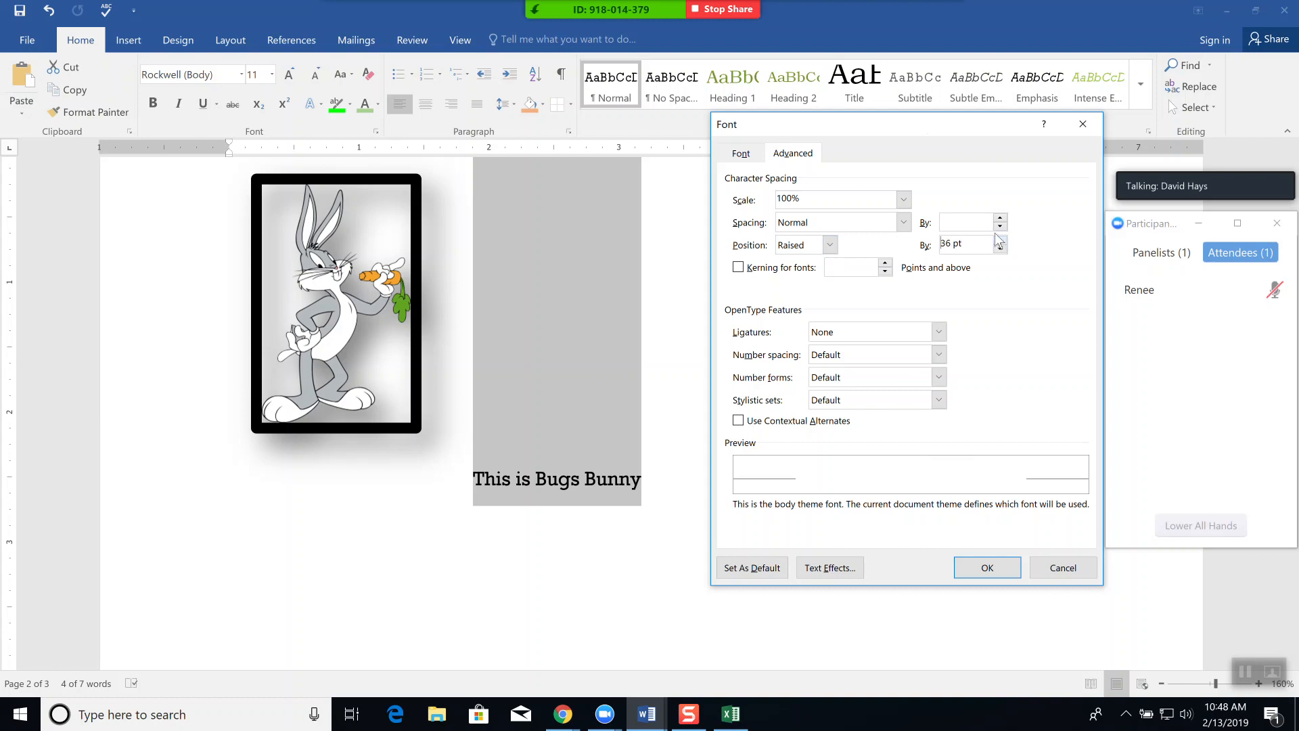
pyautogui.click(988, 568)
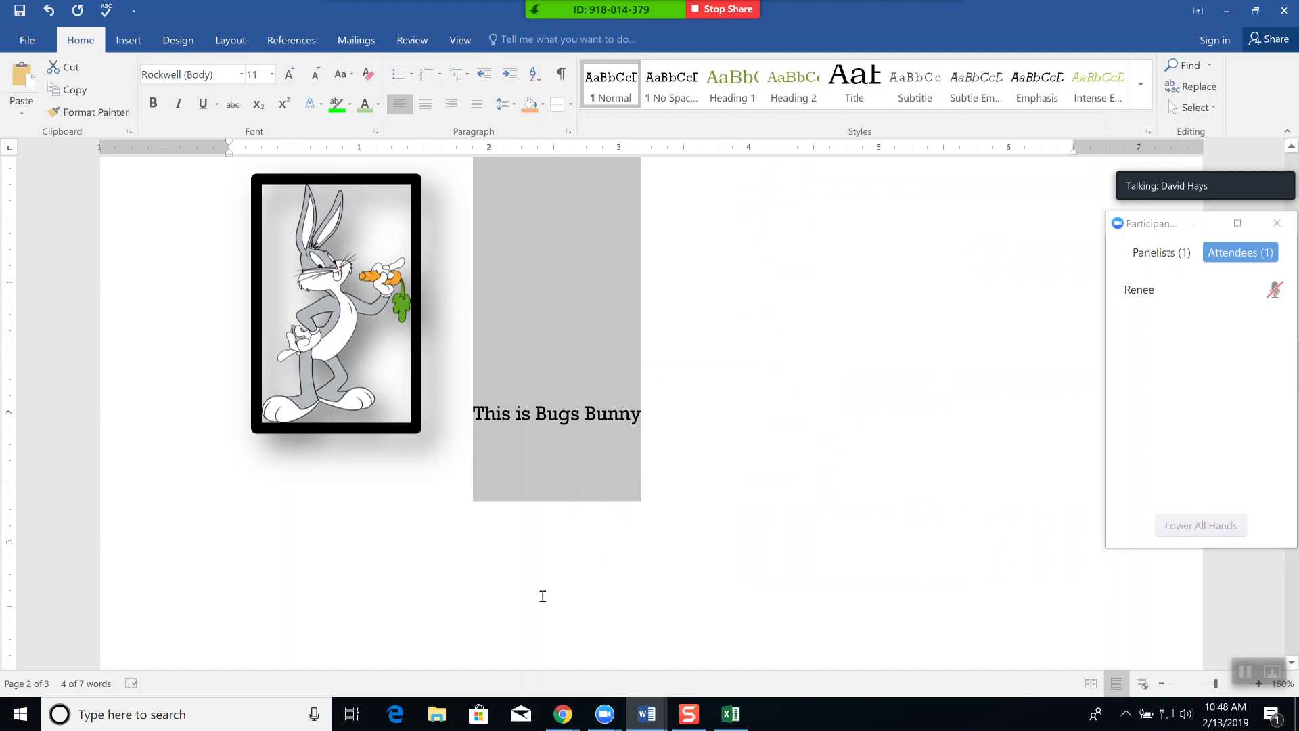
pyautogui.click(616, 586)
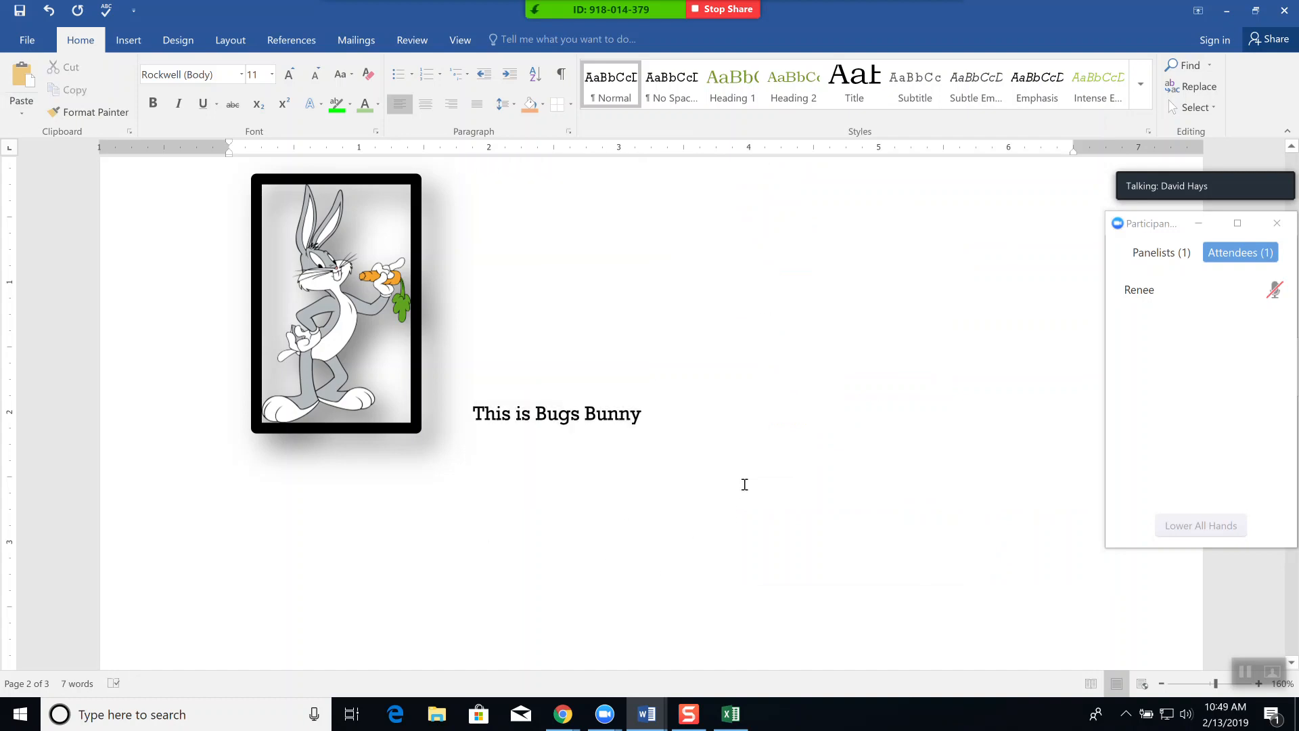
# Insert a page break after the raised text and add a table of two columns and one row on page 3
pyautogui.hotkey('ctrl', 'Return')
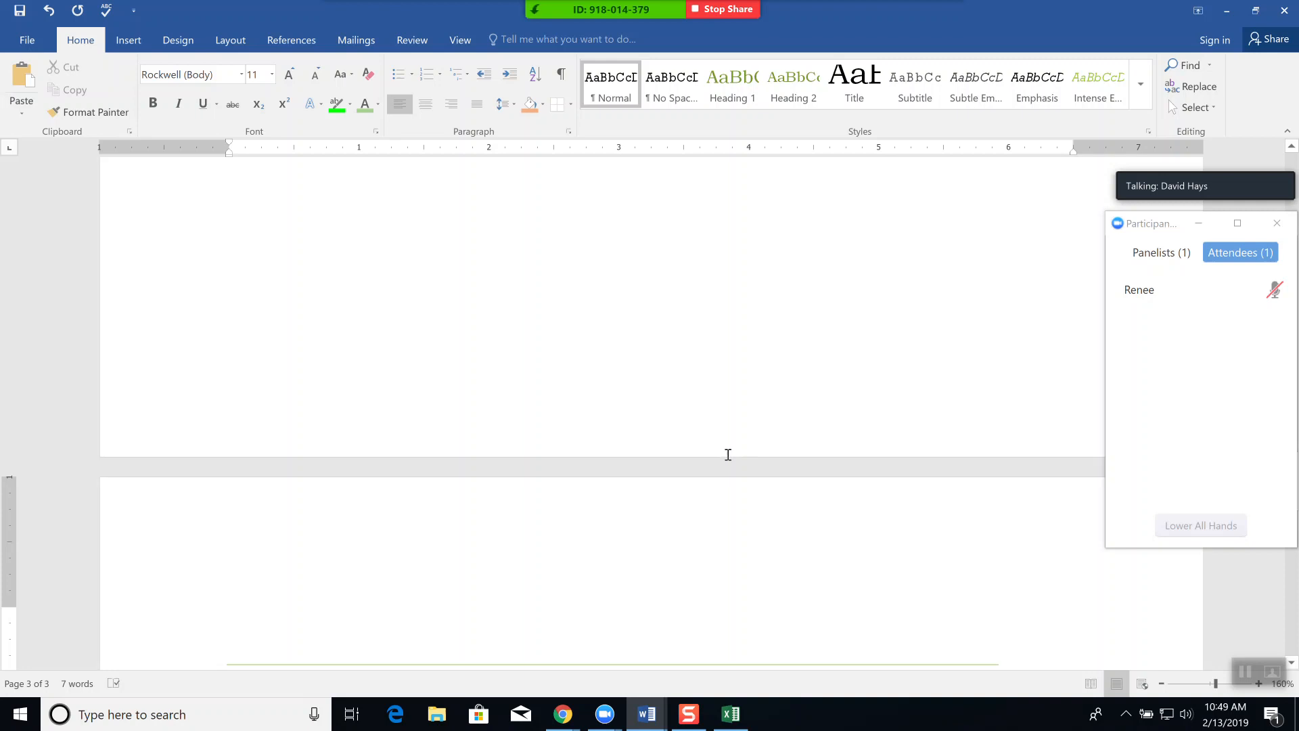
pyautogui.click(128, 42)
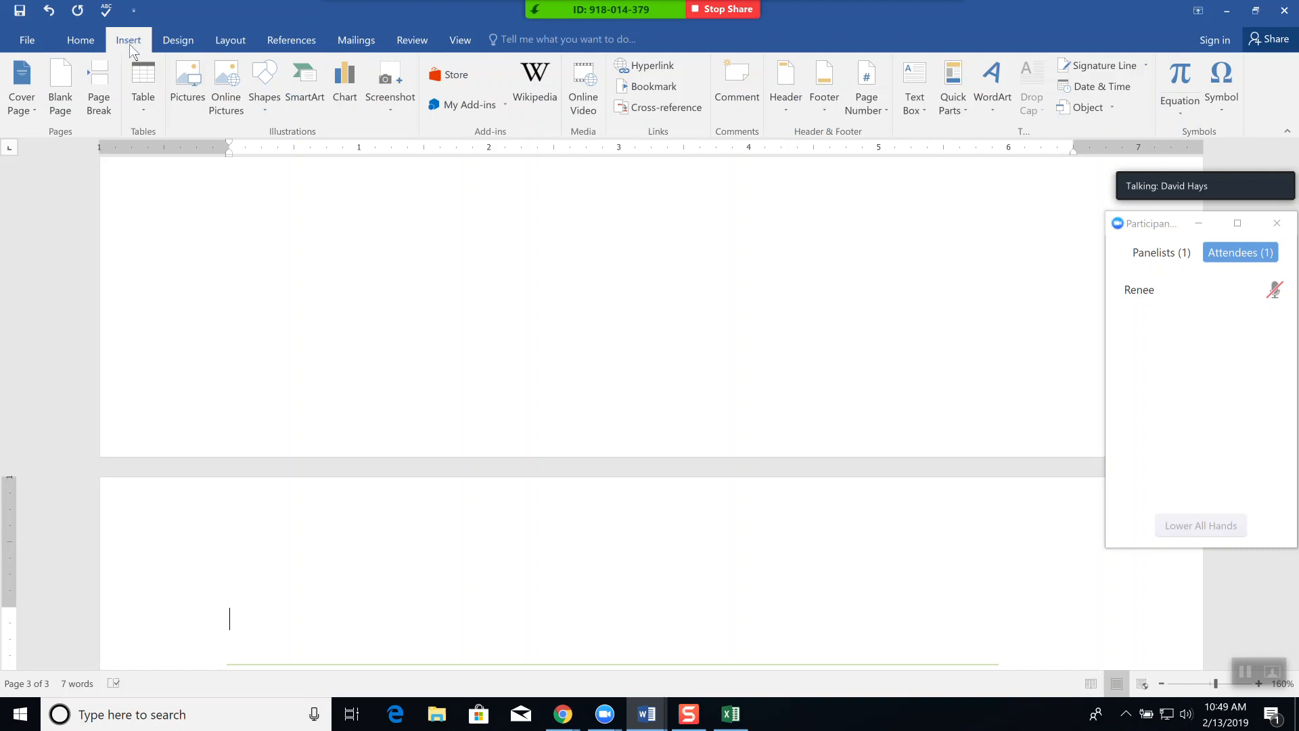
pyautogui.click(145, 98)
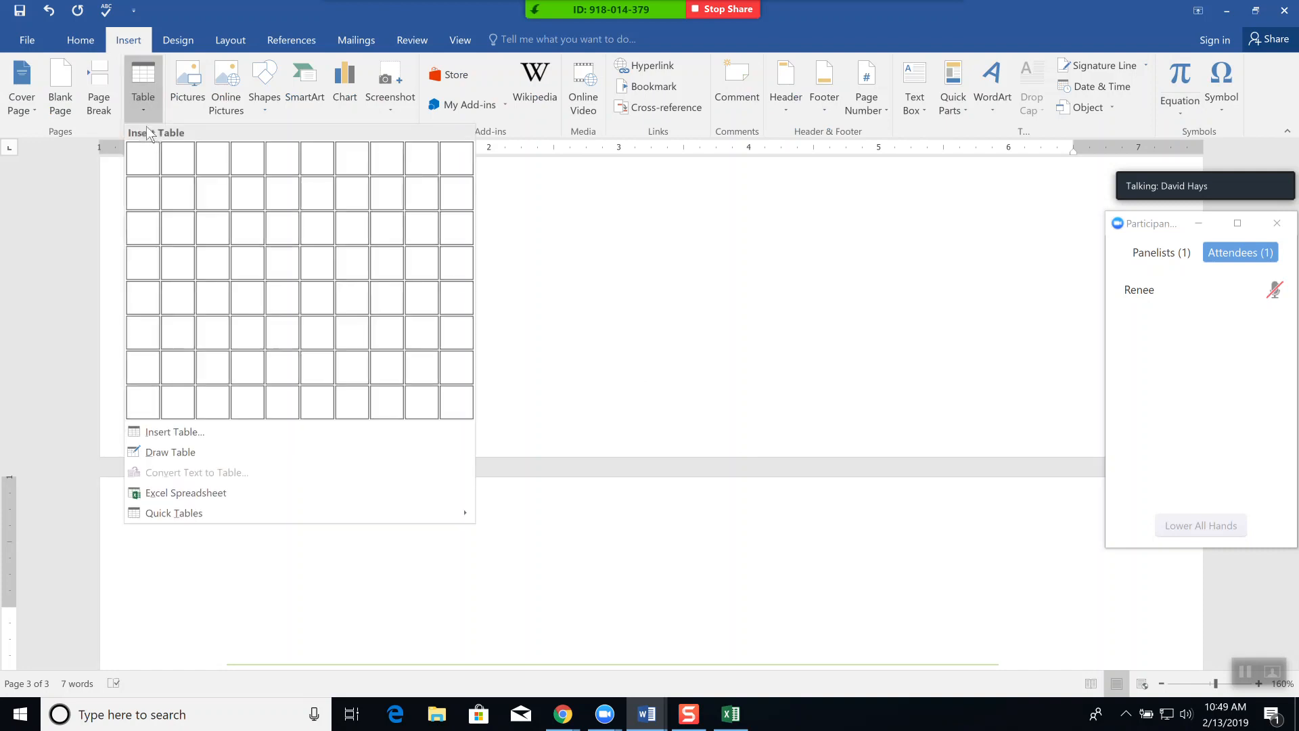
pyautogui.click(176, 159)
pyautogui.scroll(-3, 749, 408)
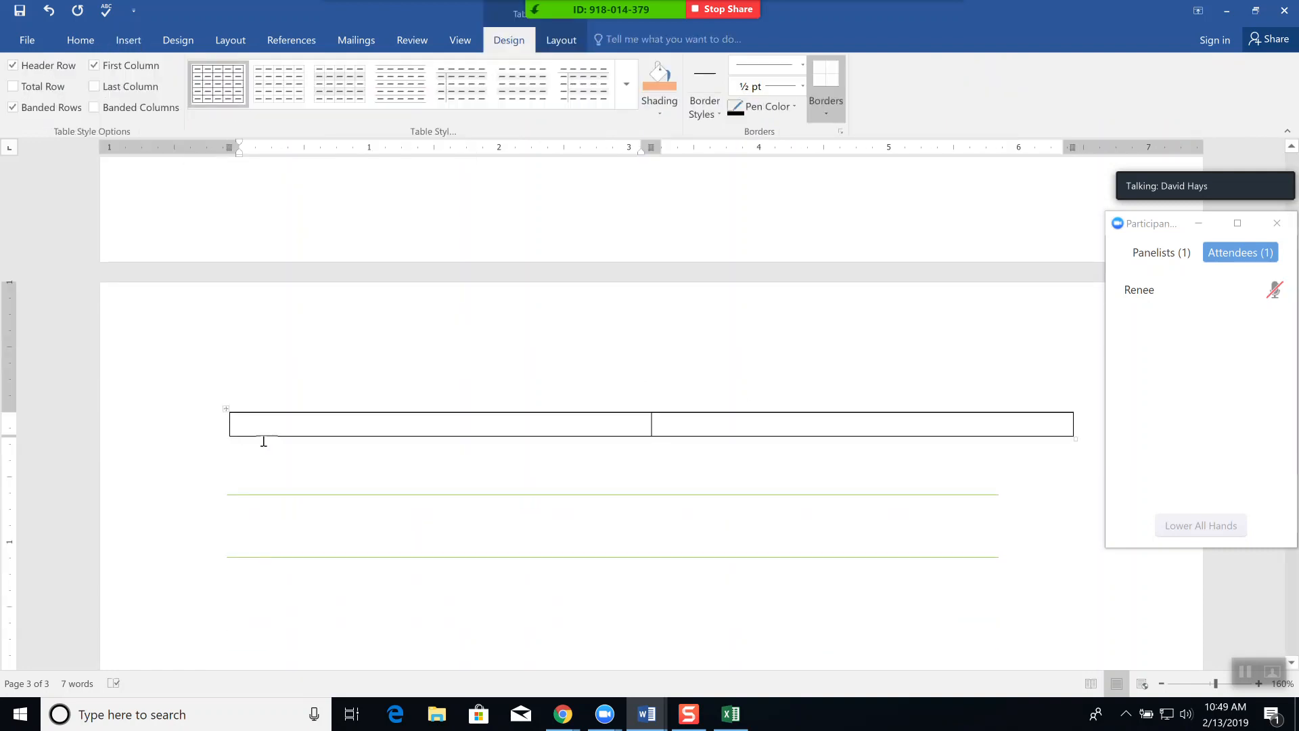
# Insert the picture Bugs_Bunny.svg.png into the first cell of the table on page 3
pyautogui.click(136, 39)
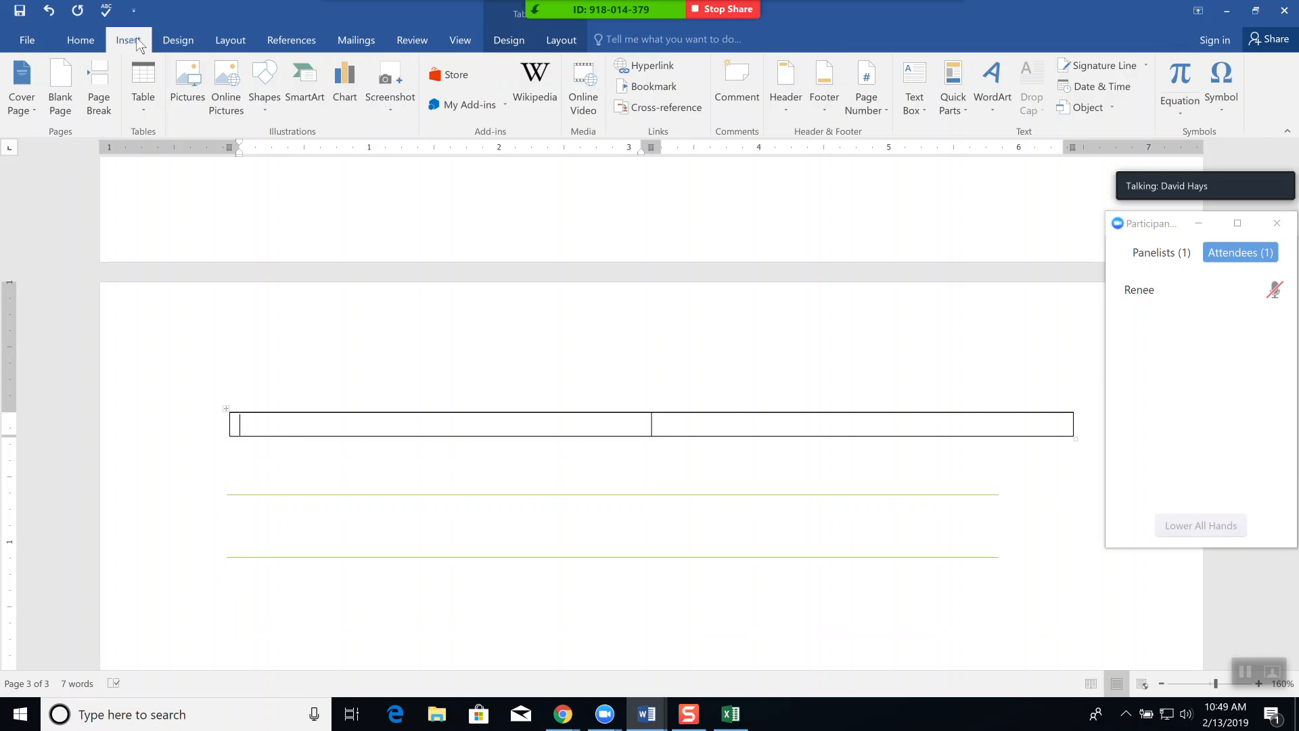
pyautogui.click(193, 86)
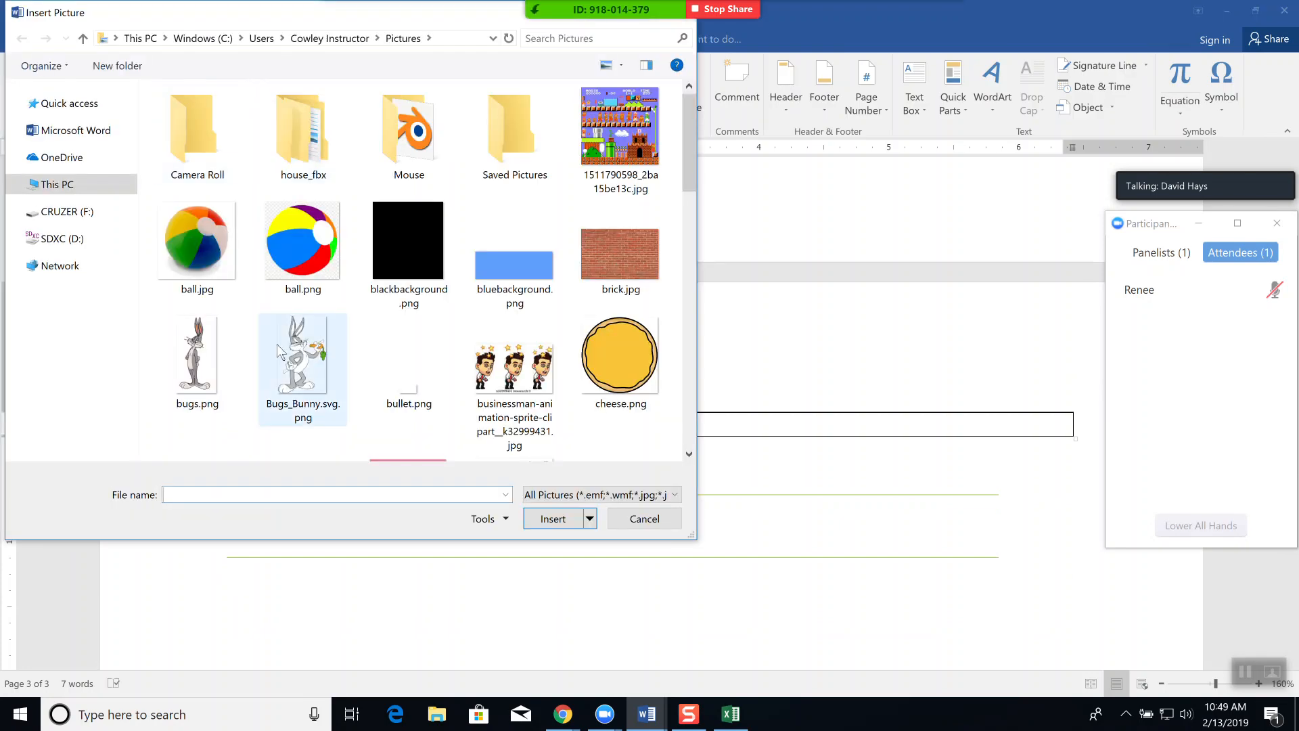
pyautogui.doubleClick(319, 355)
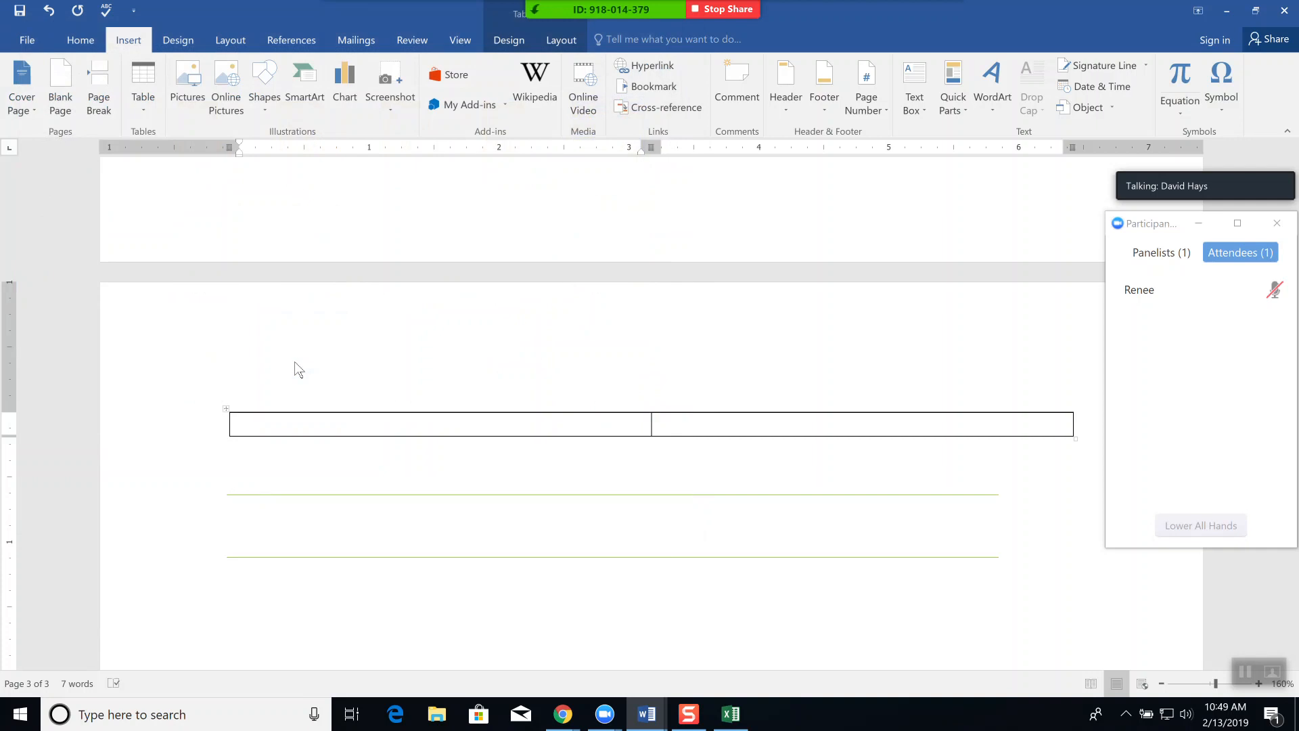
# Enter "This is Bugs Bunny!" in the table's second cell, next to the picture
pyautogui.click(725, 417)
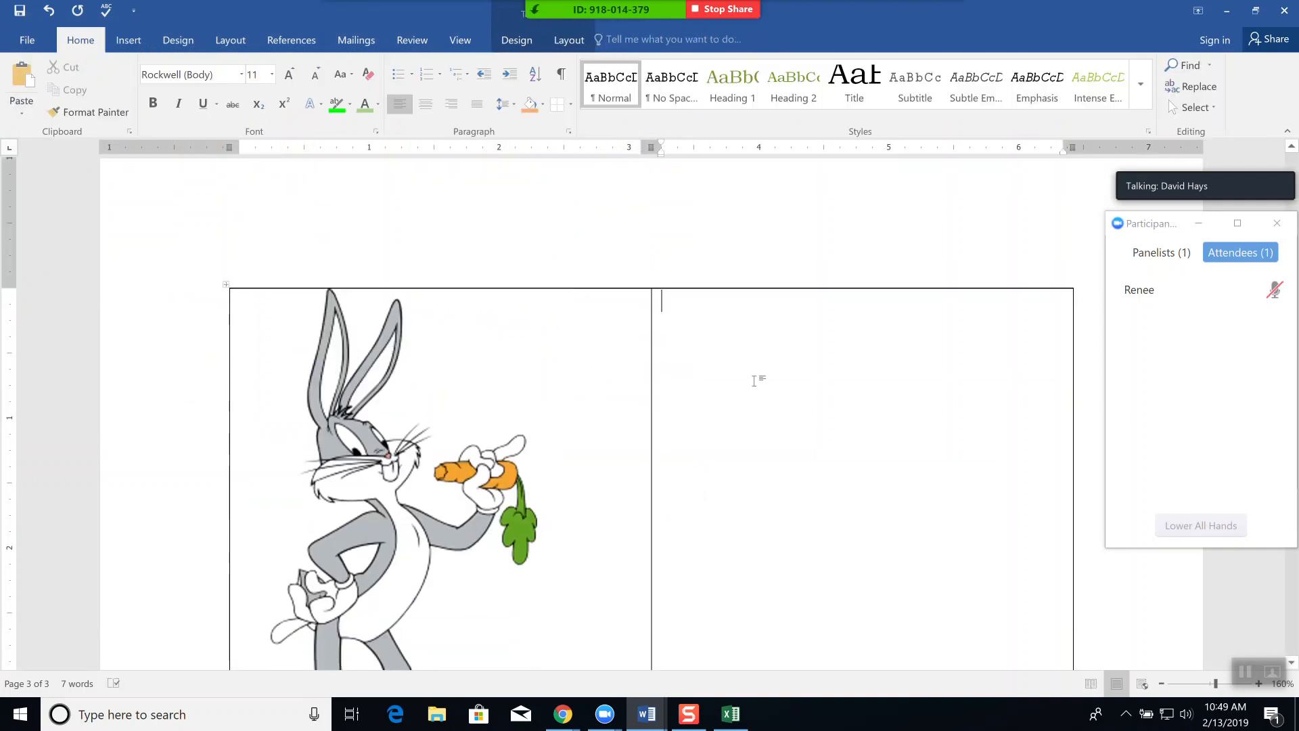
pyautogui.write('T')
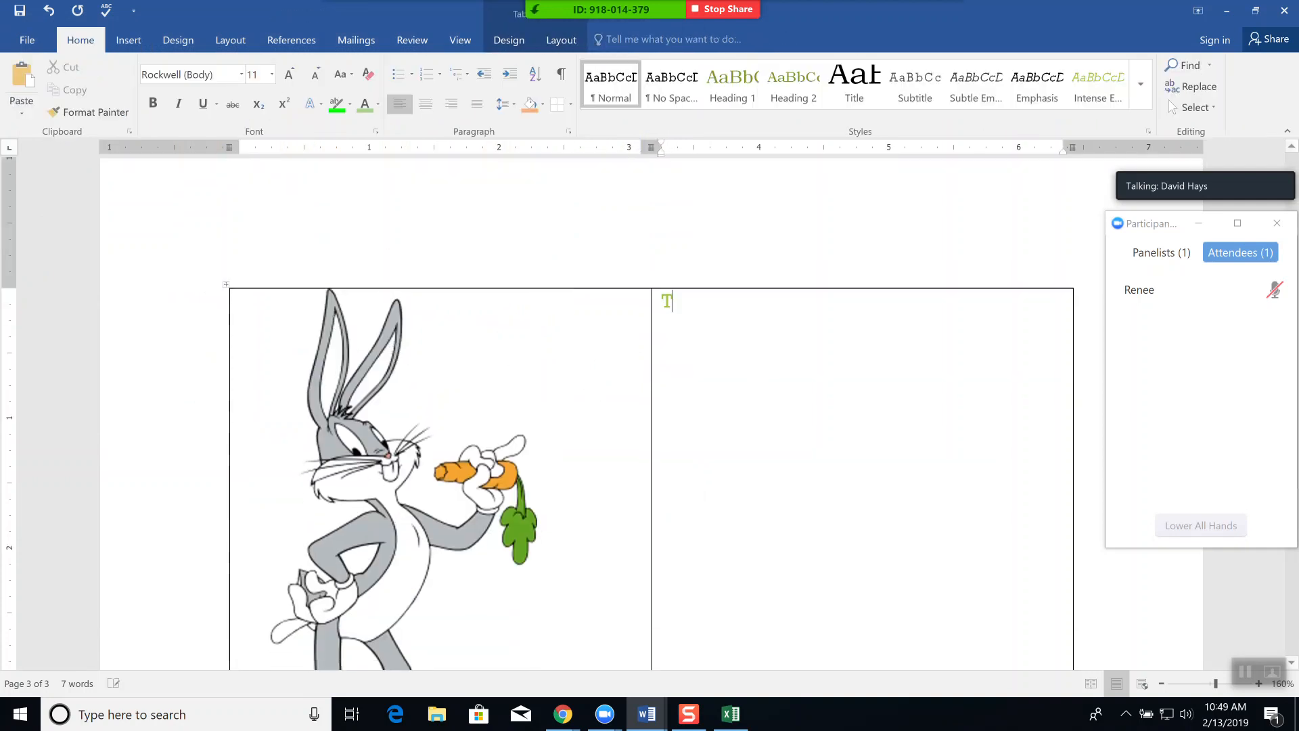
pyautogui.write('his is Bug')
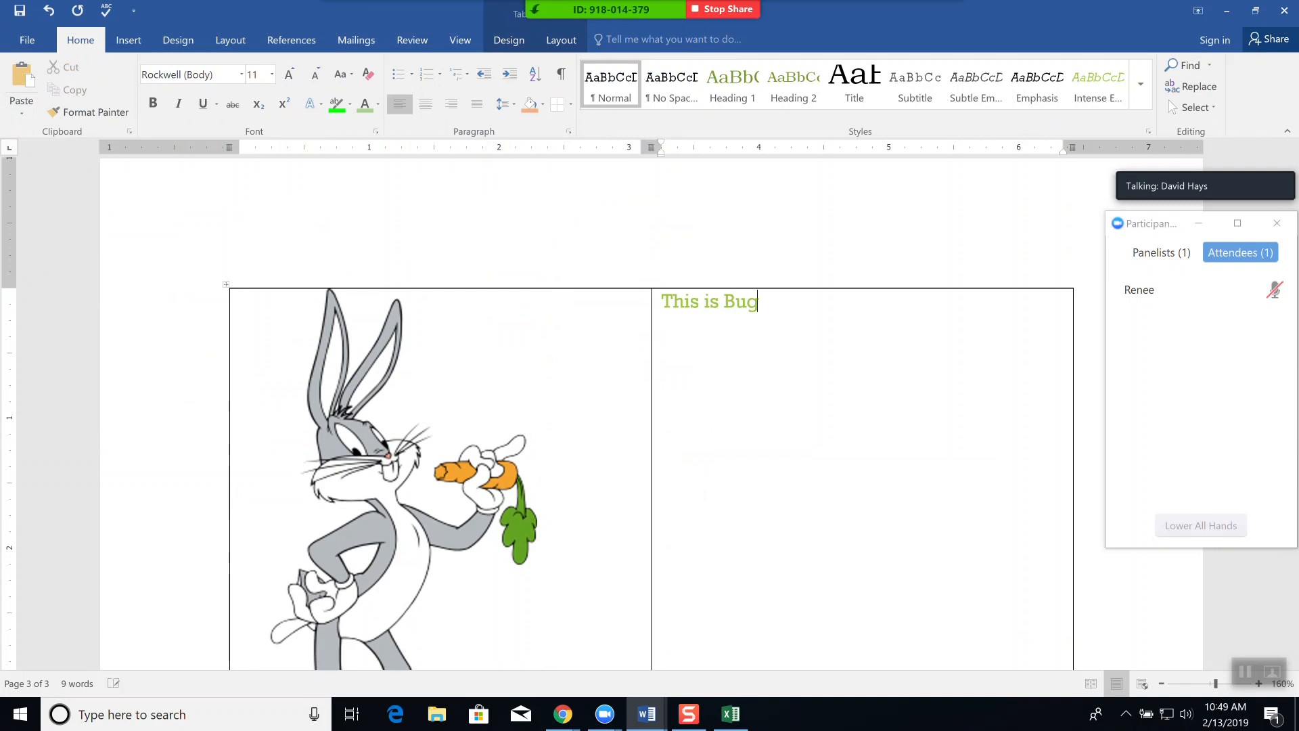
pyautogui.write('s Bunny!')
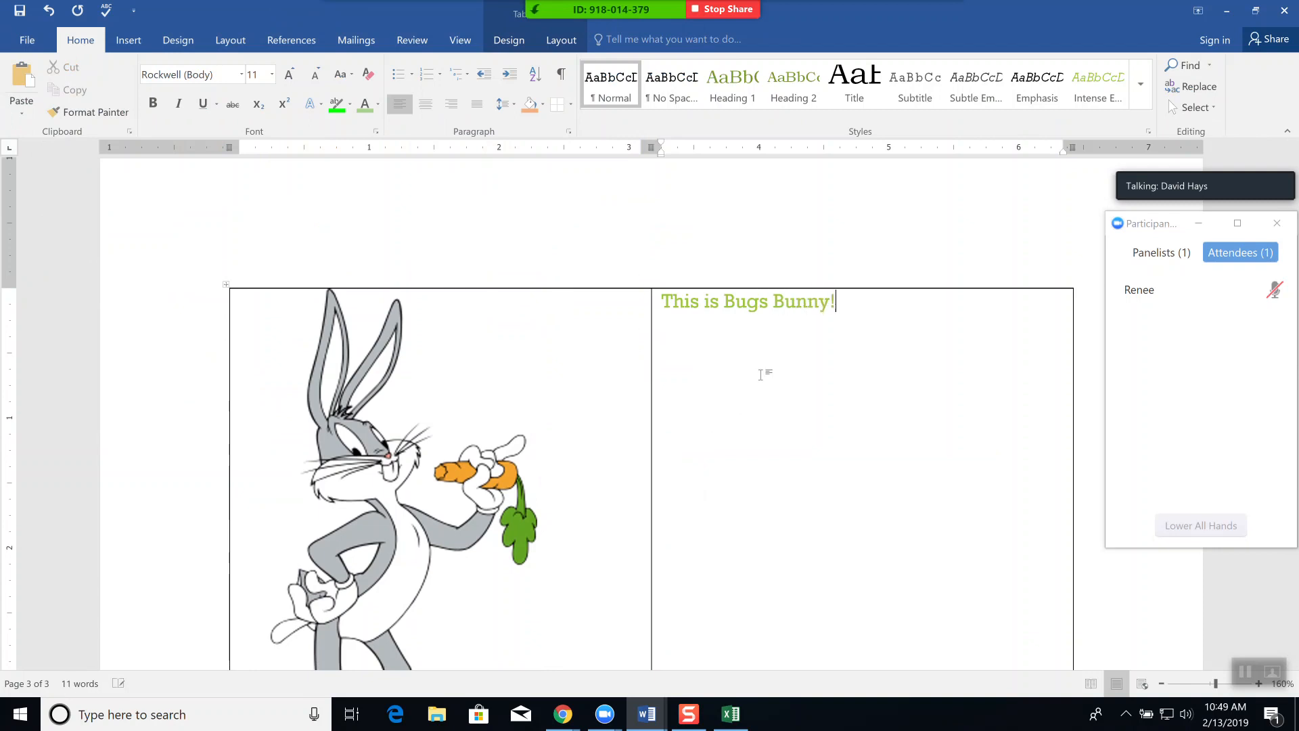
pyautogui.scroll(-1, 845, 348)
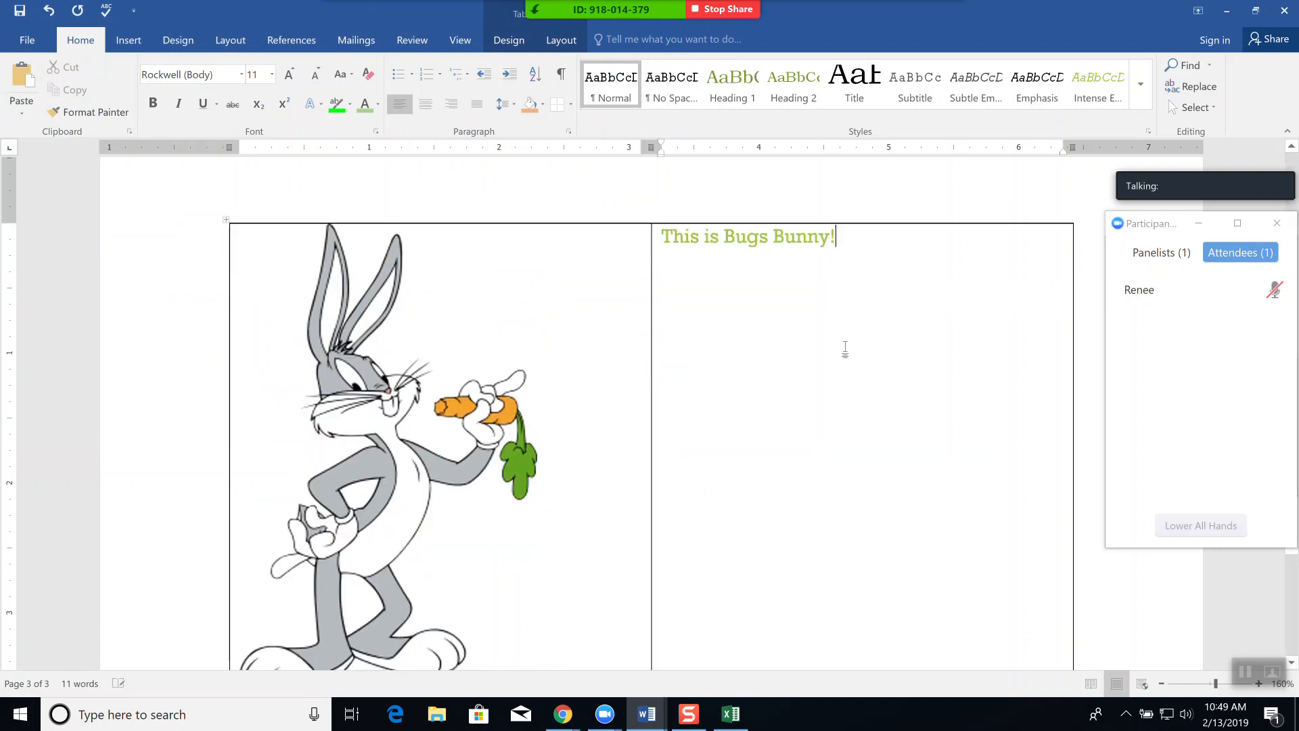
# Set the cell text "This is Bugs Bunny!" to 72 pt and center it
pyautogui.moveTo(839, 238); pyautogui.dragTo(680, 223)
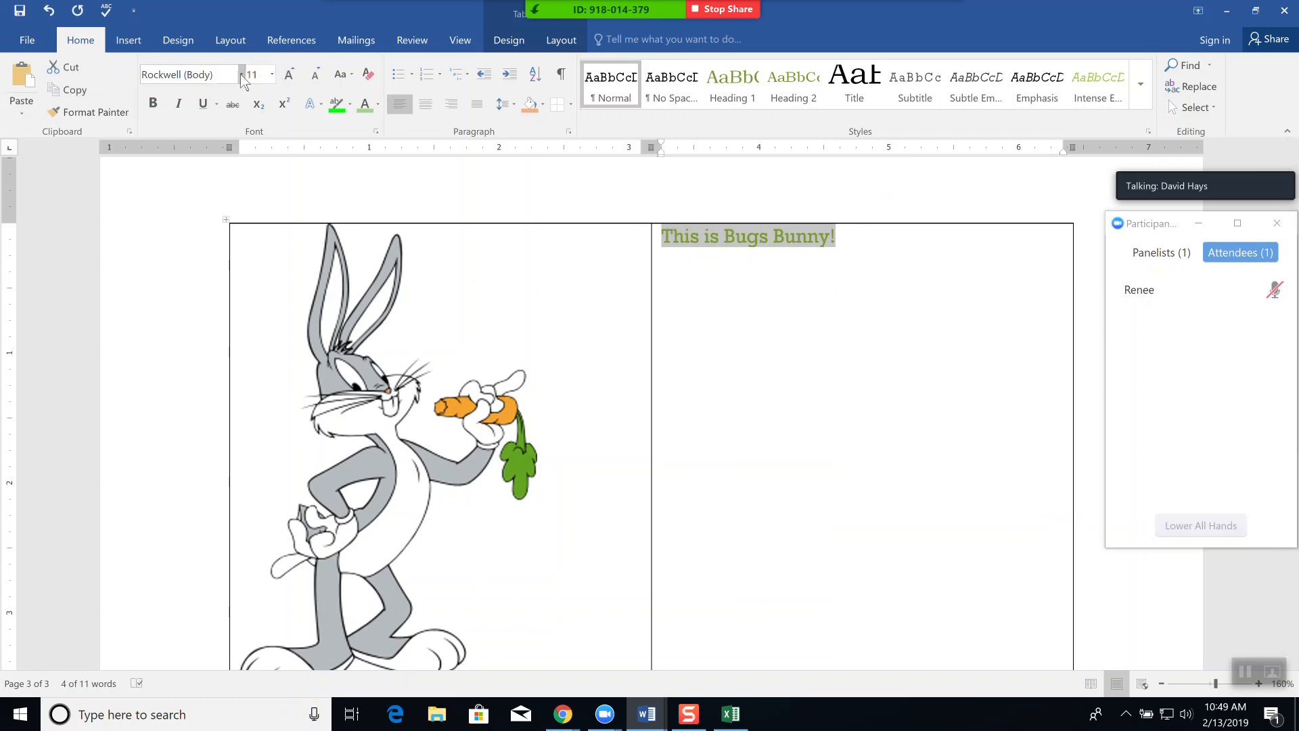
pyautogui.click(273, 76)
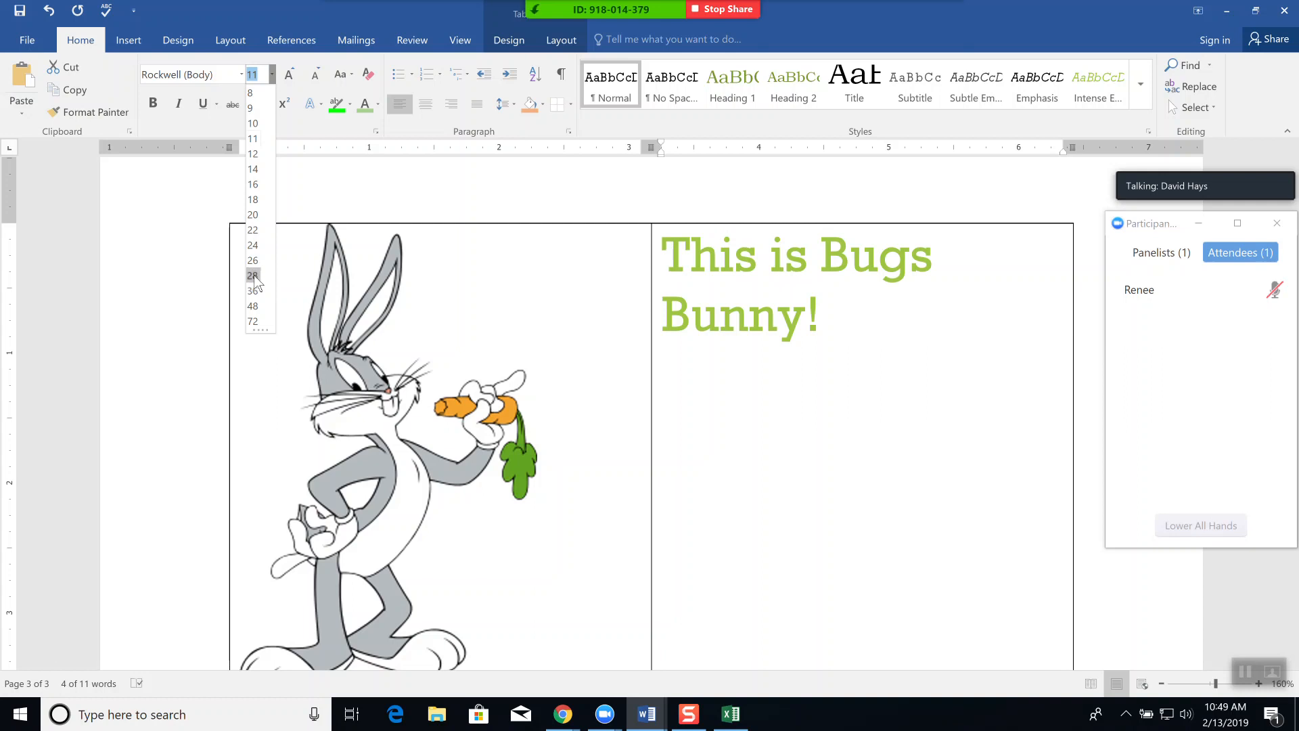
pyautogui.click(254, 323)
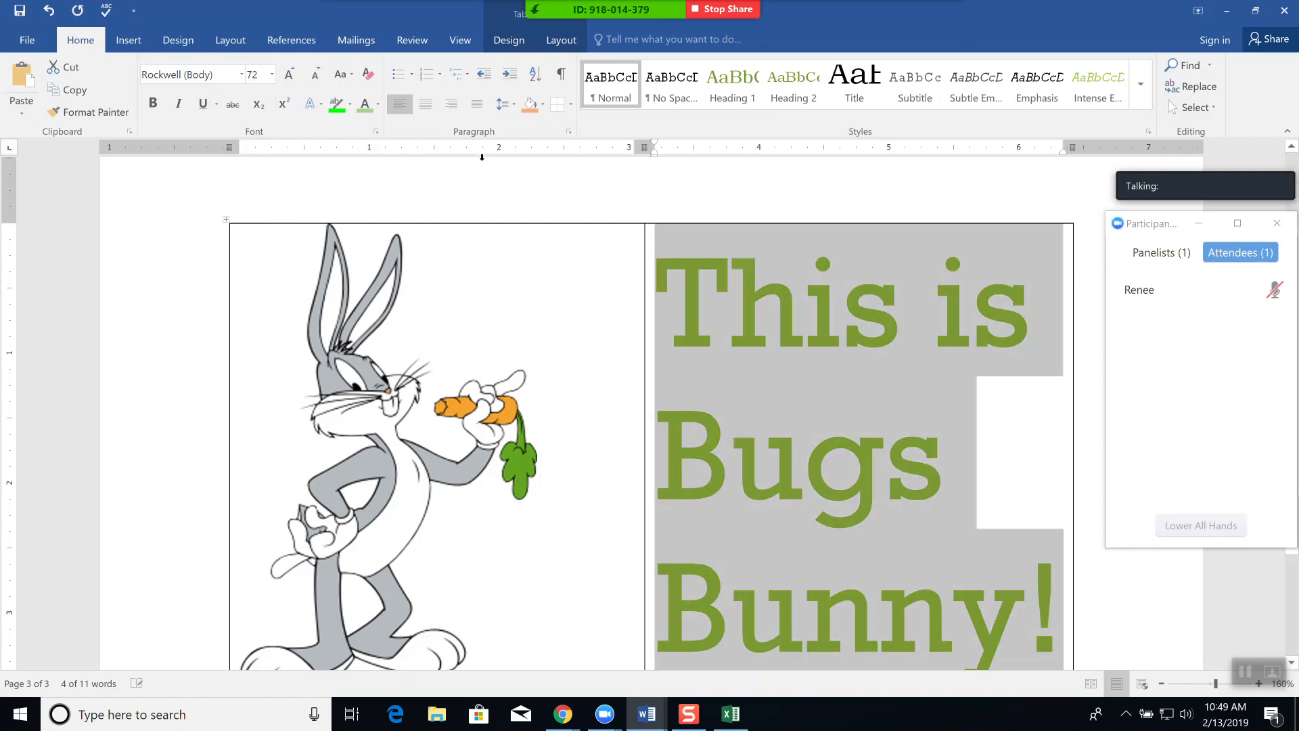
pyautogui.scroll(-1, 812, 392)
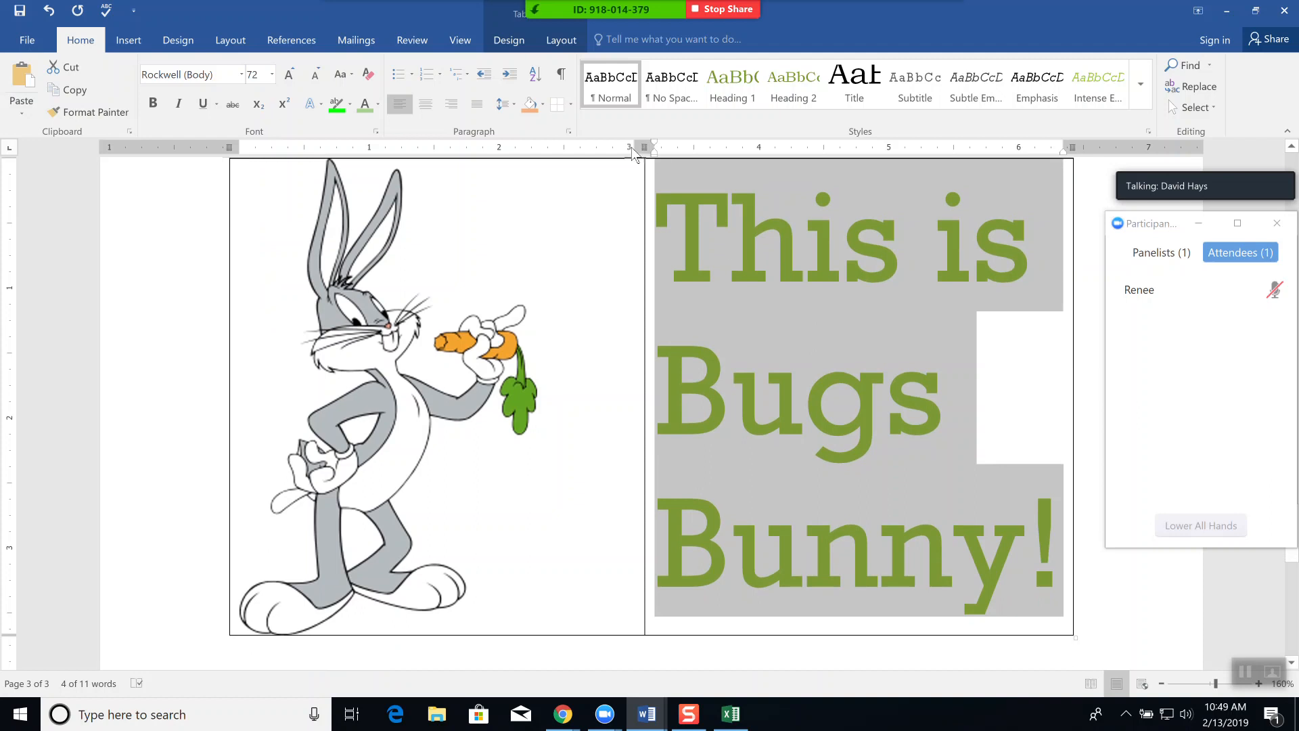
pyautogui.click(426, 103)
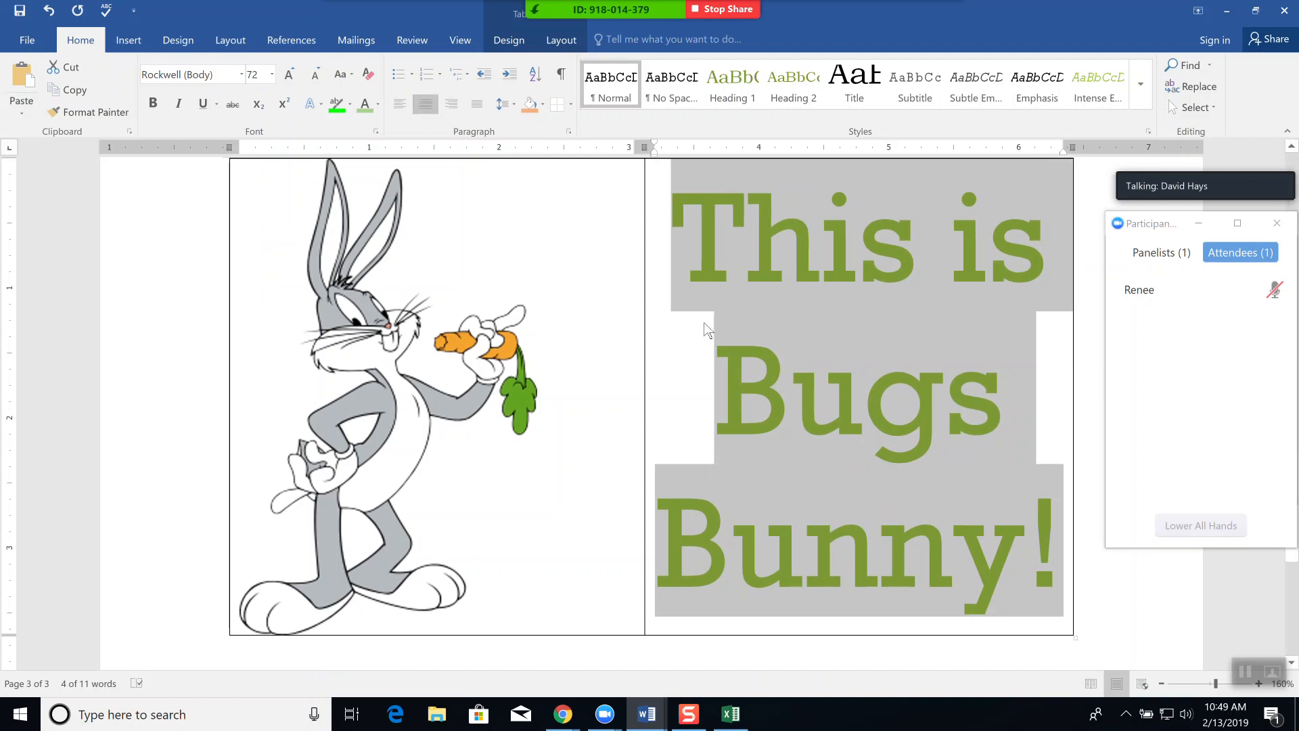
pyautogui.click(625, 411)
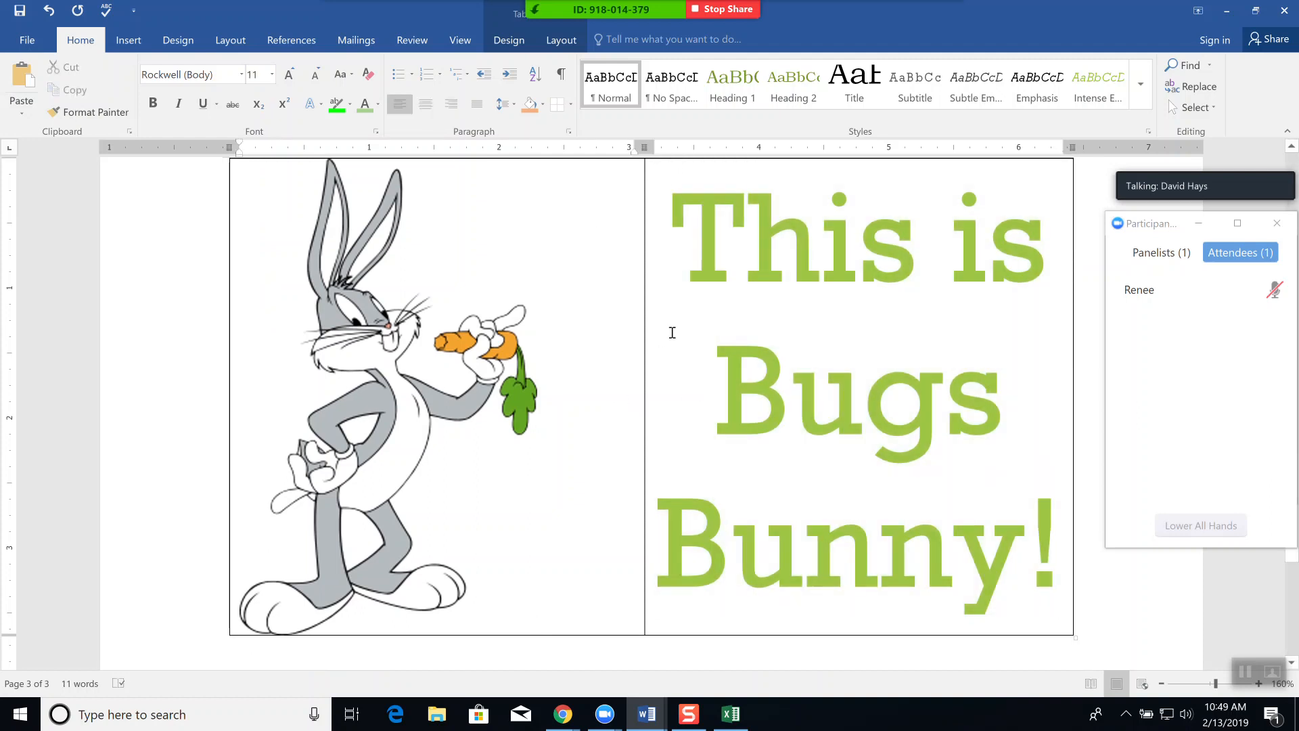
# Remove all borders from the table holding the picture and the text
pyautogui.scroll(1, 487, 231)
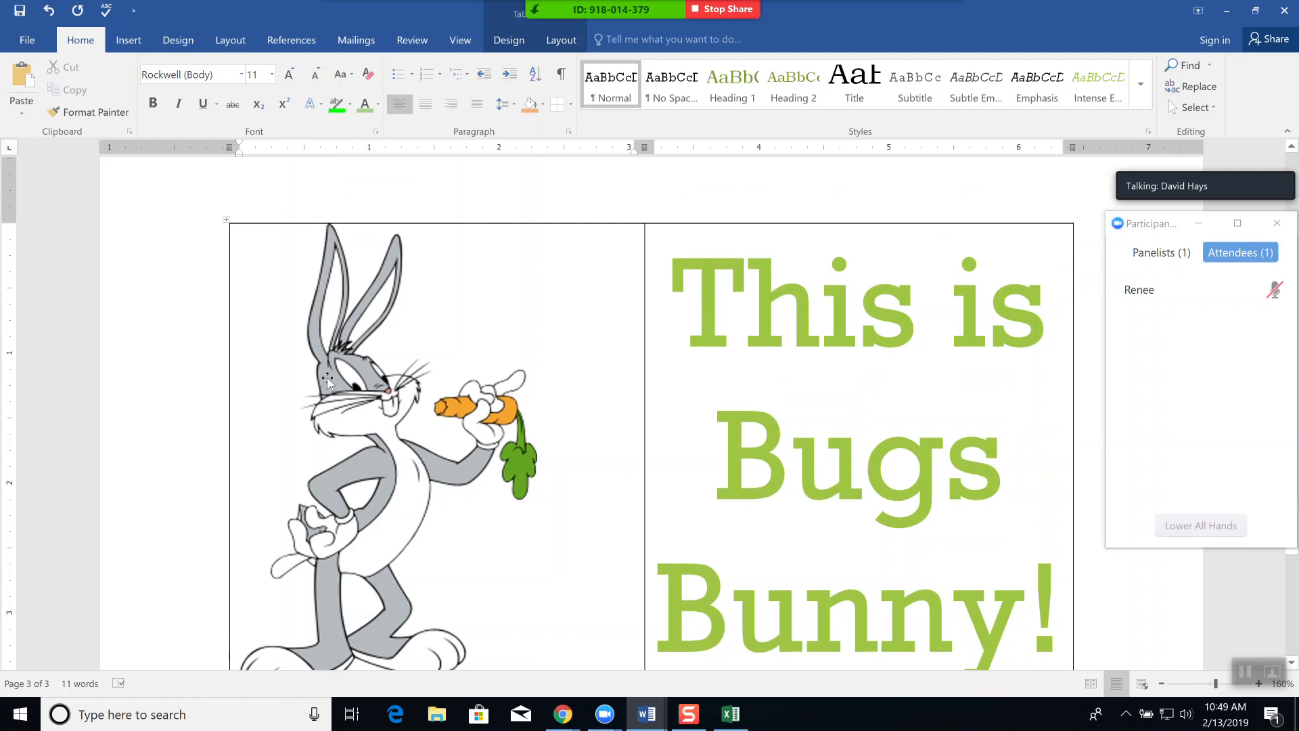
pyautogui.click(216, 356)
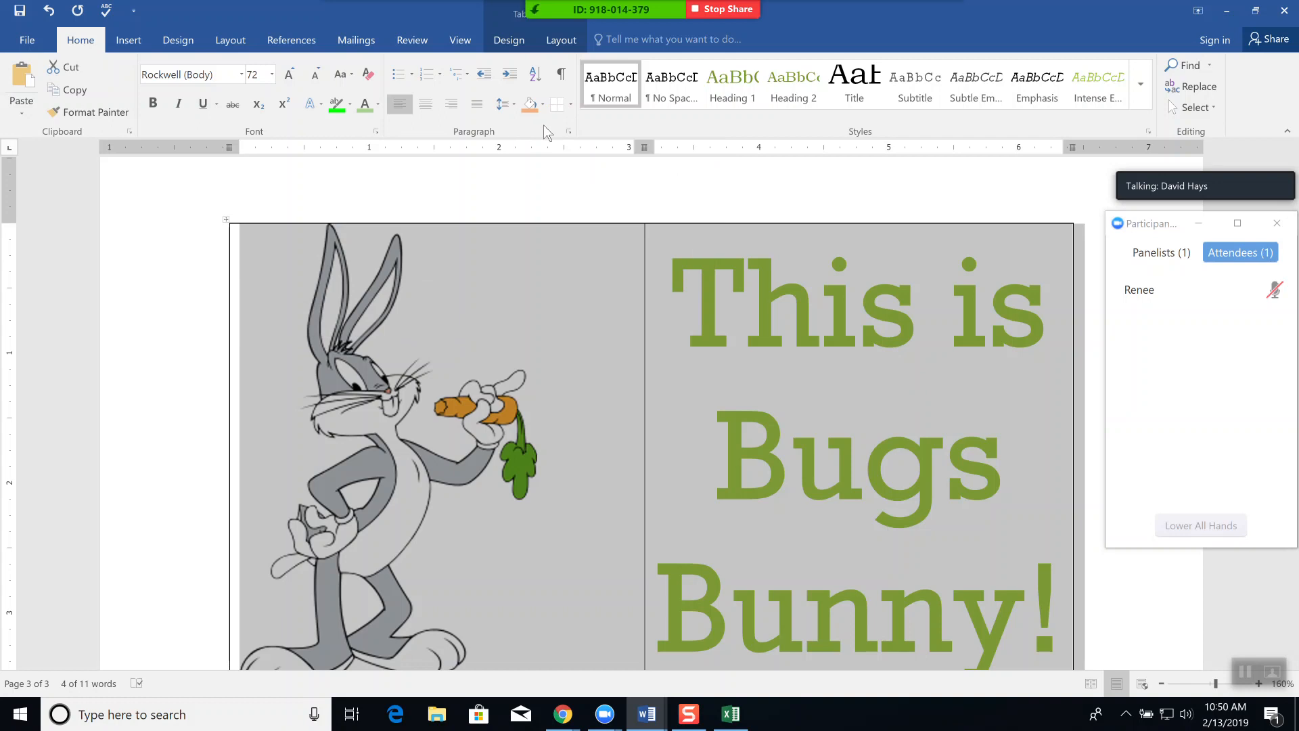
pyautogui.click(573, 111)
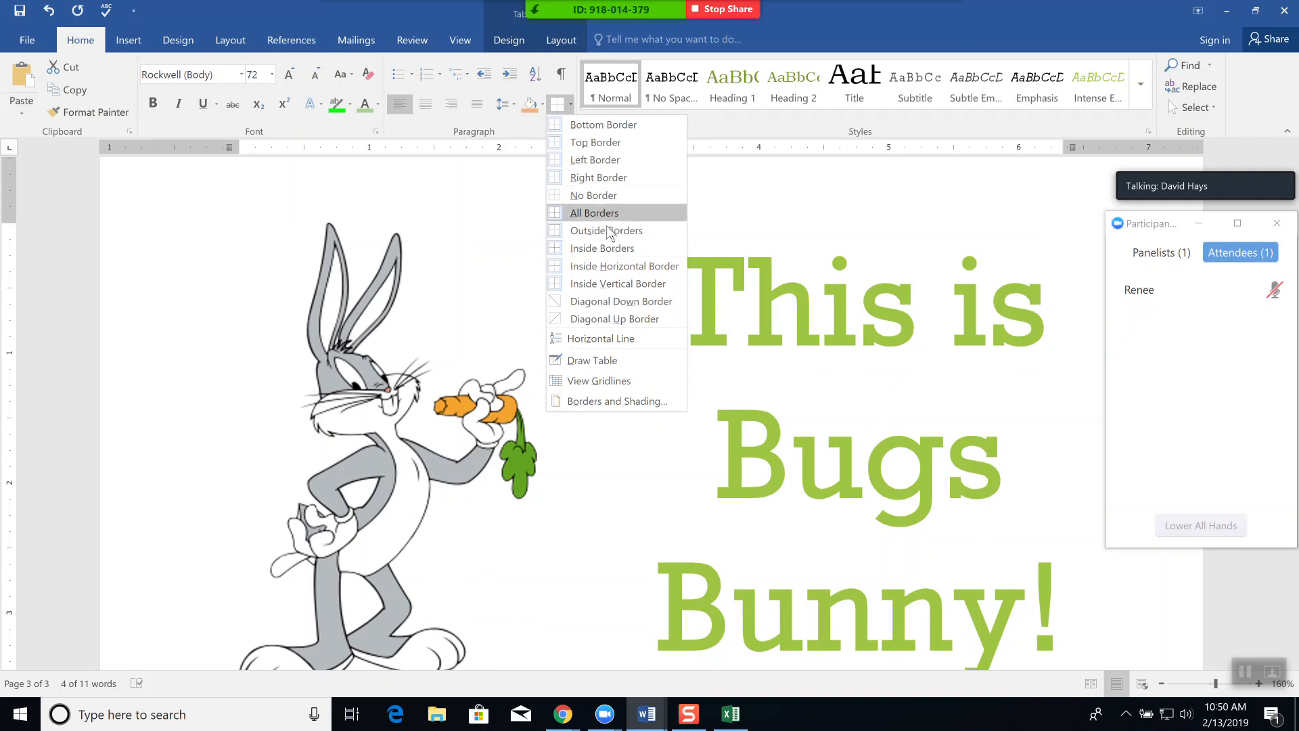
pyautogui.click(605, 196)
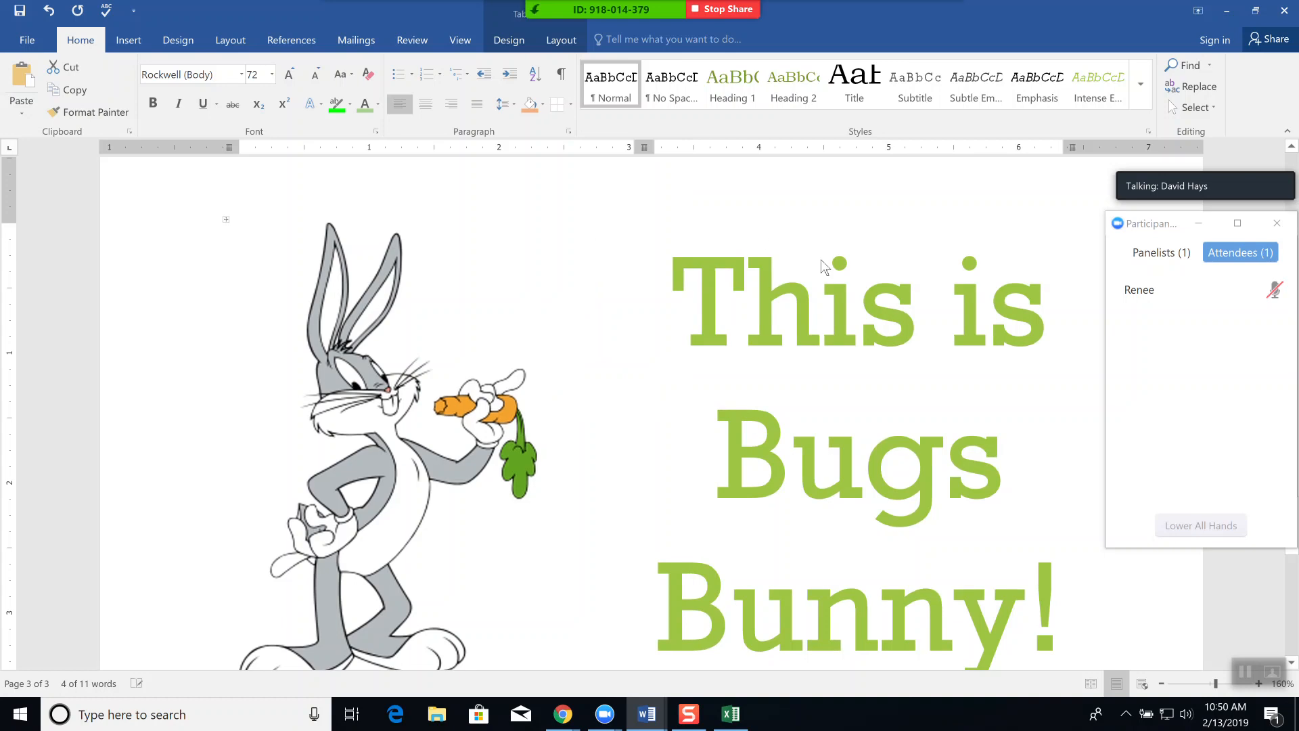
pyautogui.scroll(-1, 1036, 547)
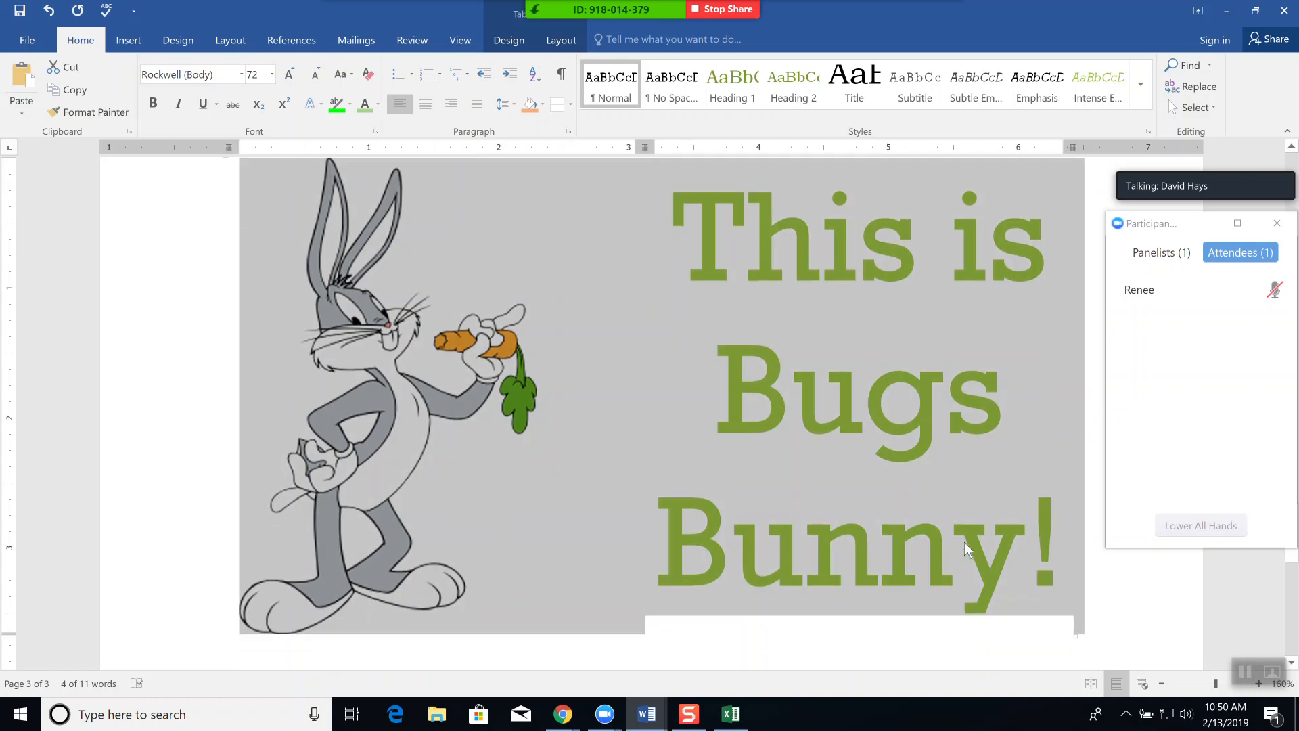
pyautogui.click(879, 592)
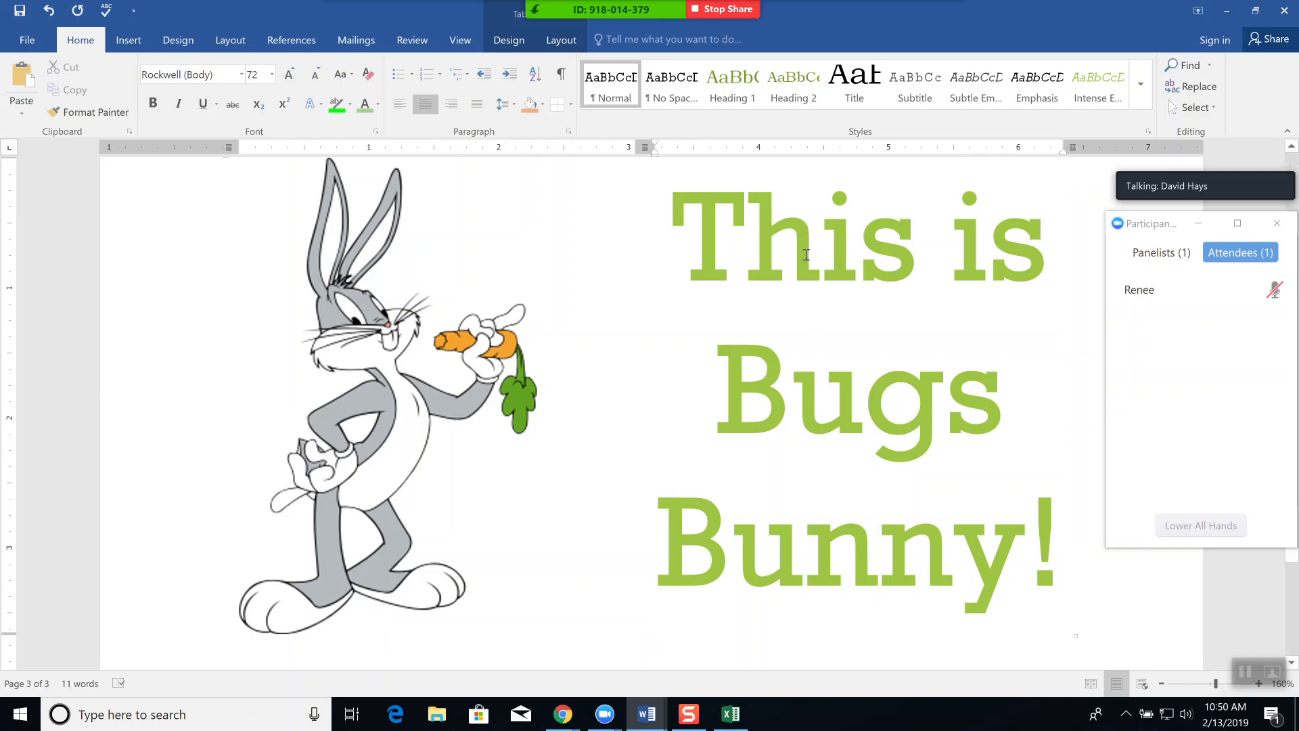
# Select the whole table row and apply a bottom border to it
pyautogui.click(163, 367)
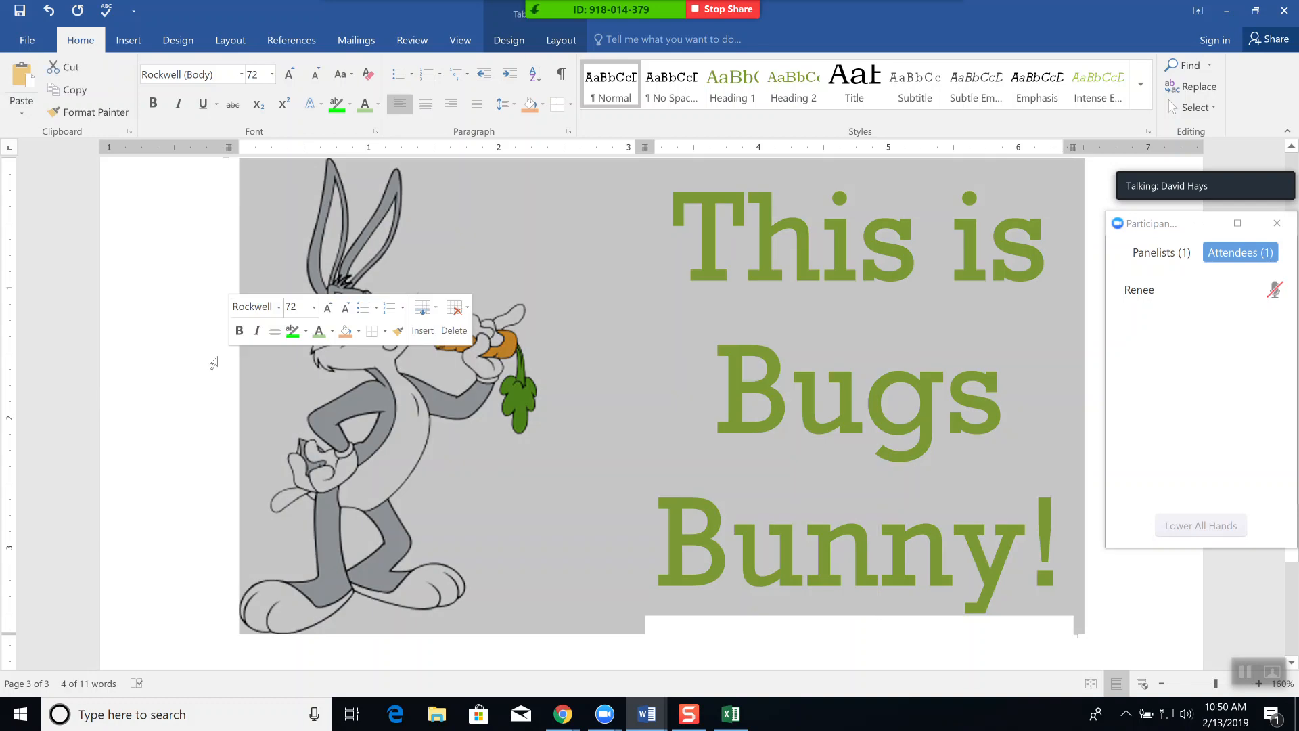
pyautogui.click(571, 106)
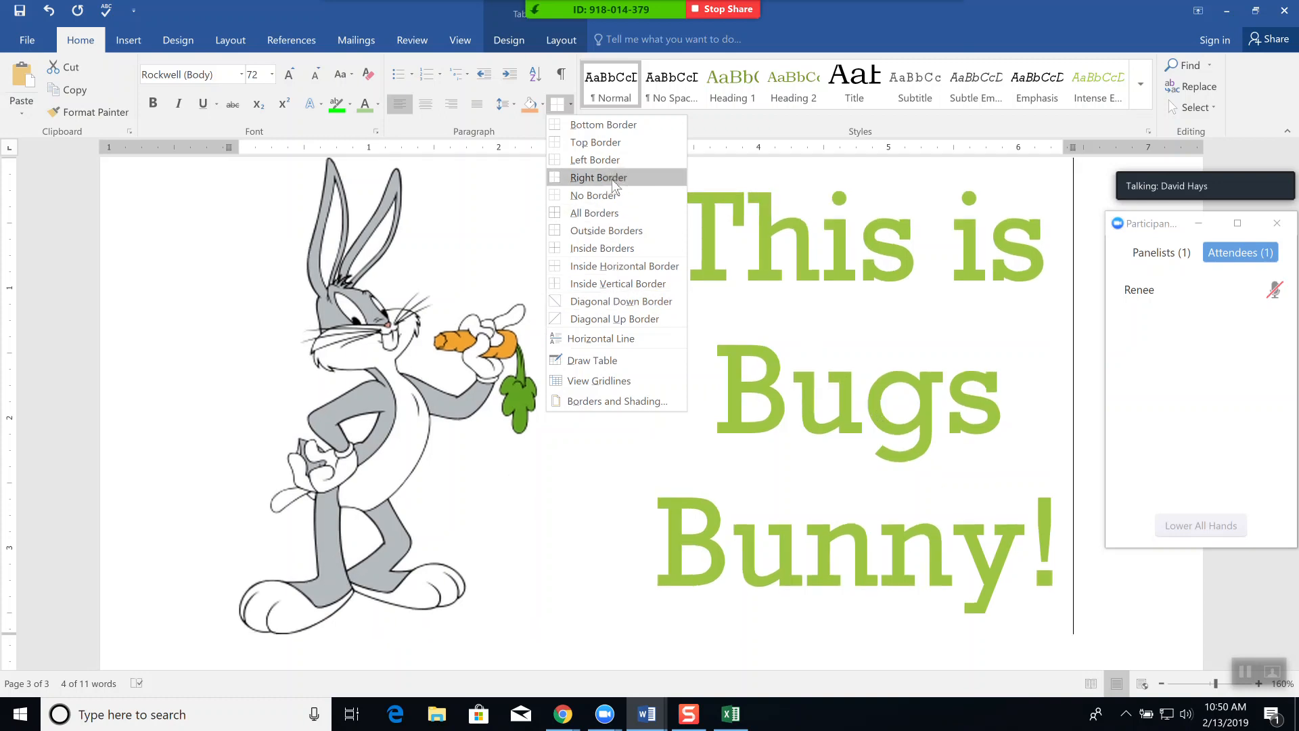
pyautogui.click(623, 133)
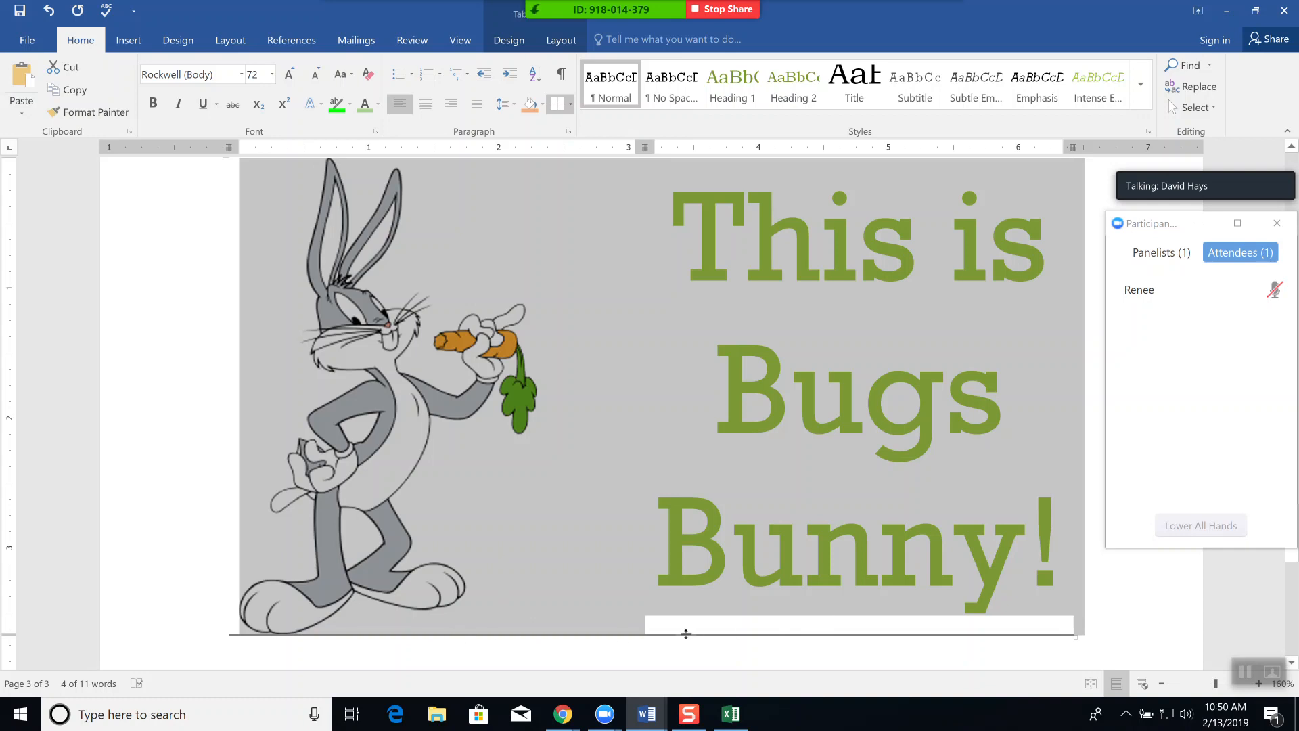
# Apply 6 pt borders to the bottom, right and left edges of the whole table through Borders and Shading
pyautogui.click(571, 105)
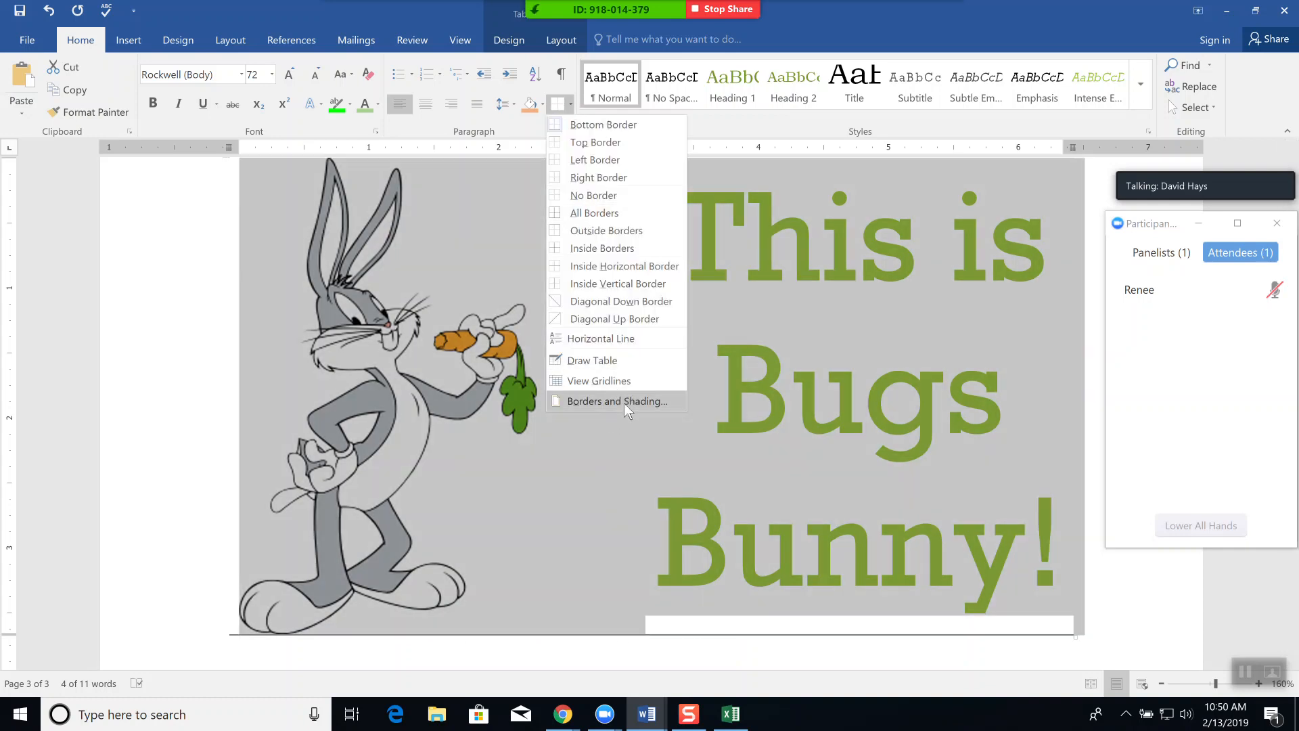
pyautogui.click(624, 403)
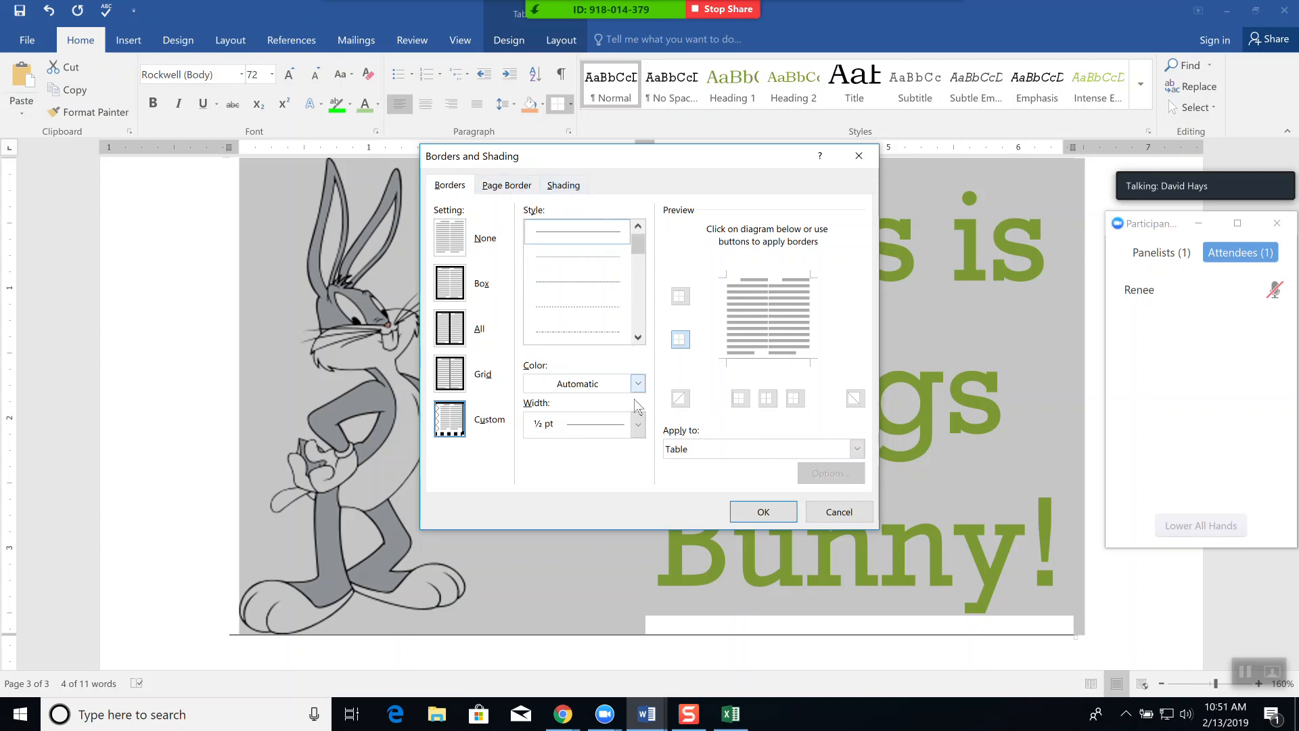
pyautogui.click(639, 425)
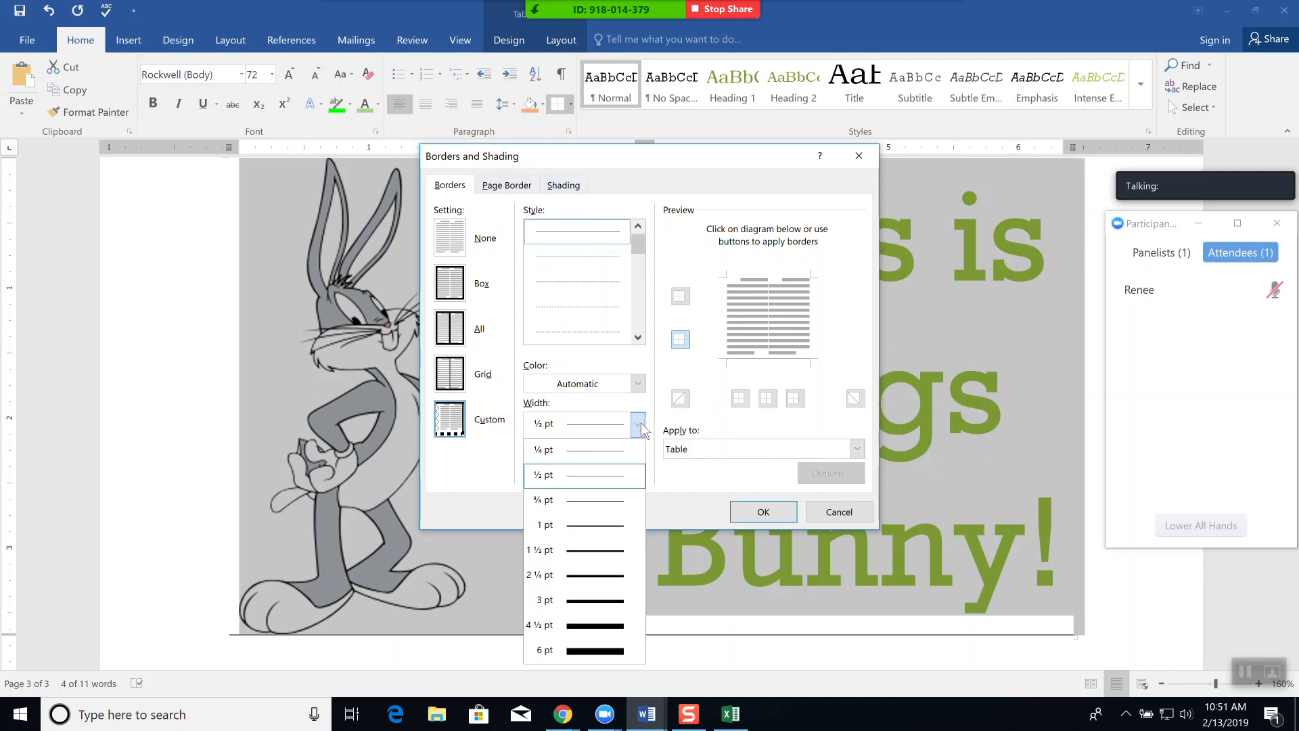
pyautogui.click(593, 653)
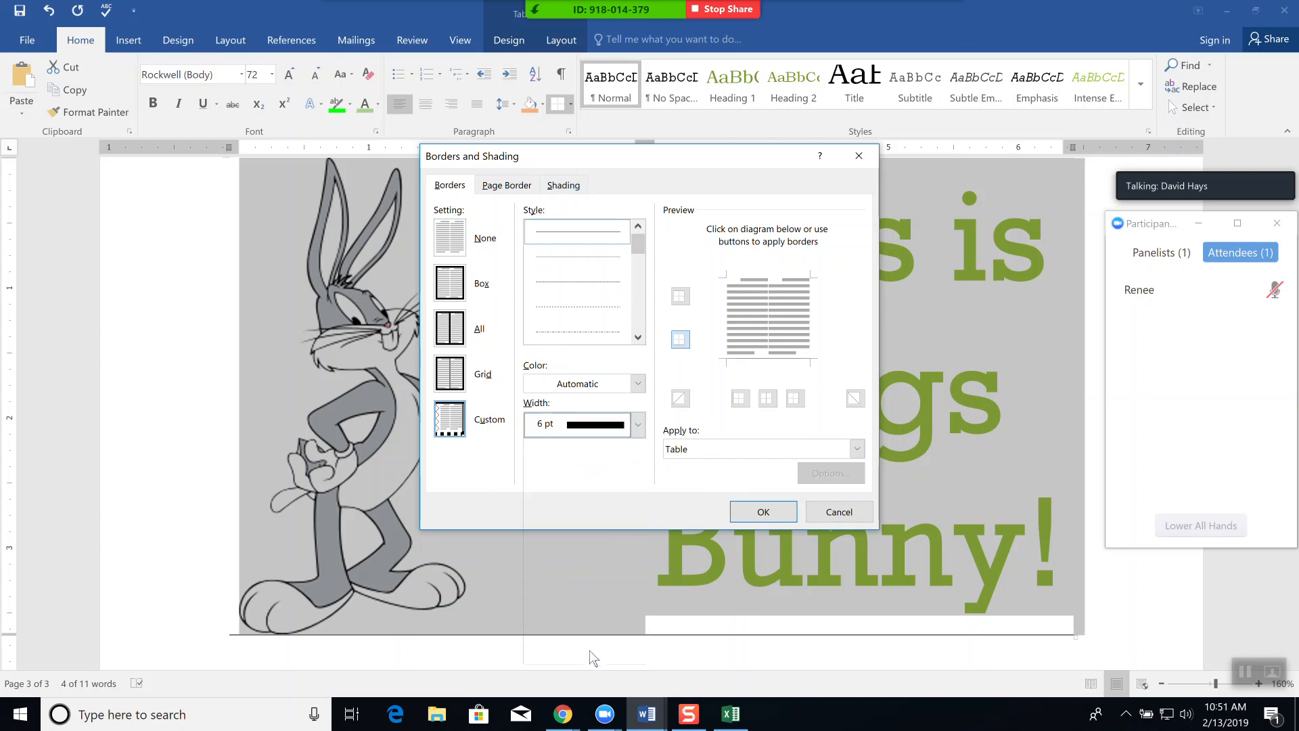
pyautogui.click(783, 364)
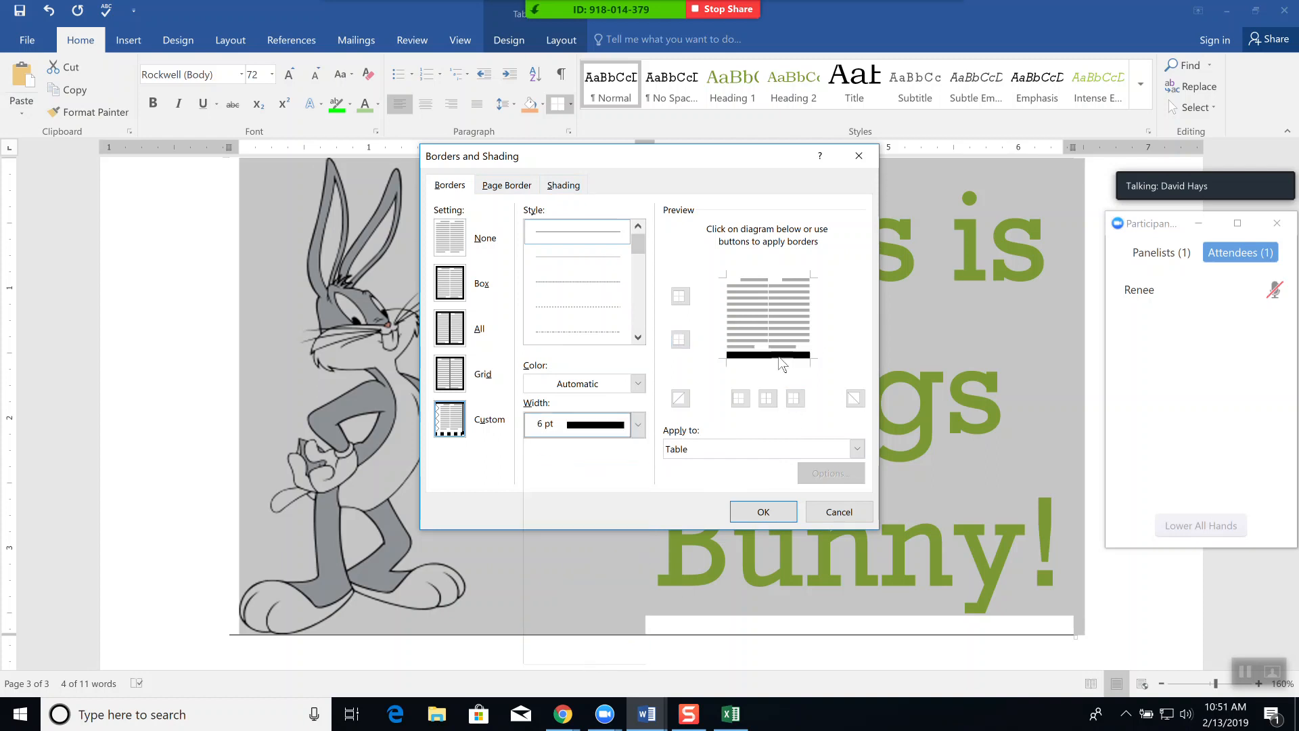
pyautogui.click(814, 312)
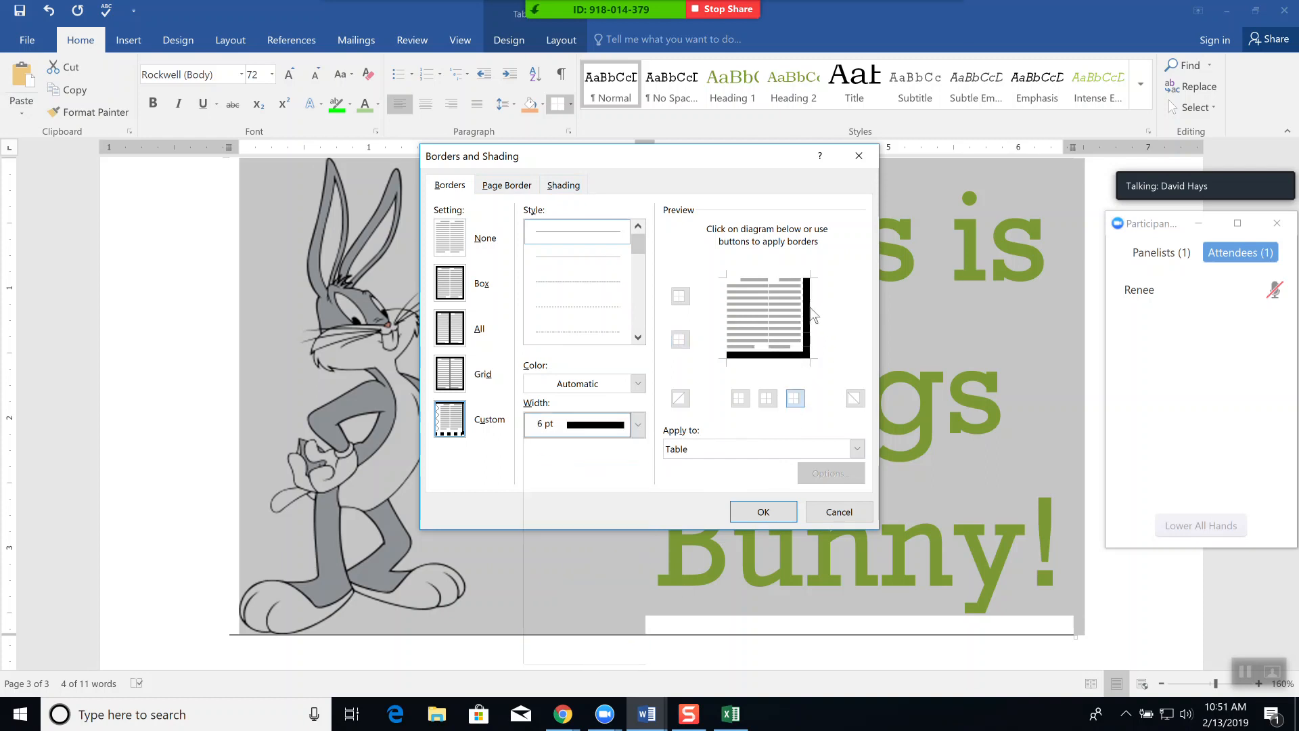
pyautogui.click(727, 322)
pyautogui.click(758, 512)
pyautogui.click(745, 549)
pyautogui.scroll(3, 750, 496)
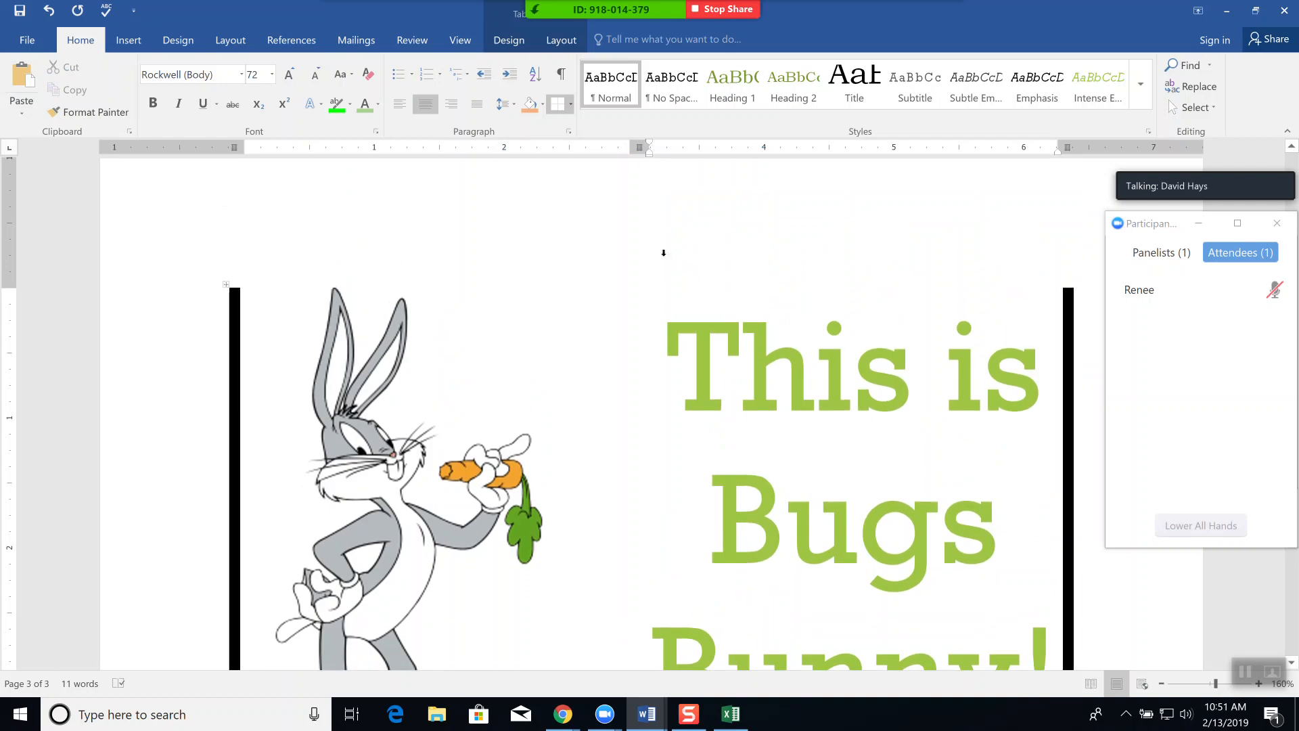
pyautogui.scroll(-6, 890, 298)
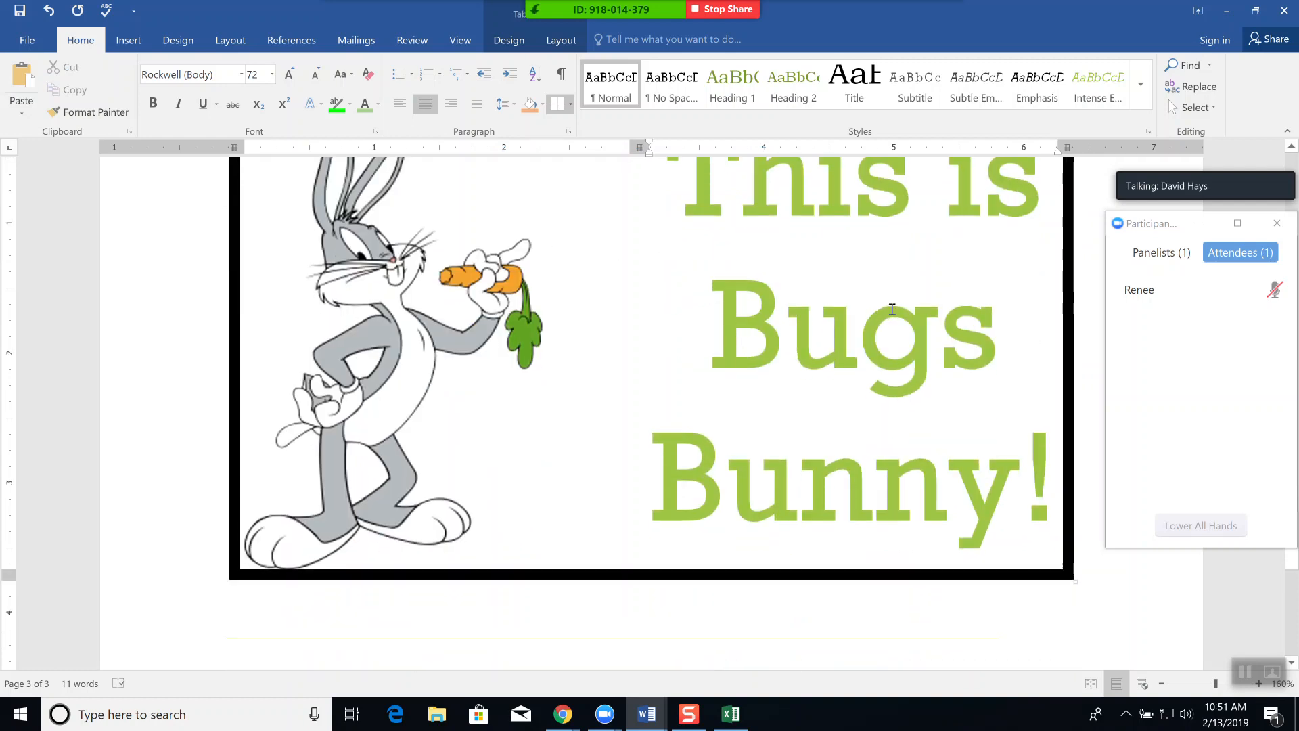
pyautogui.scroll(3, 883, 318)
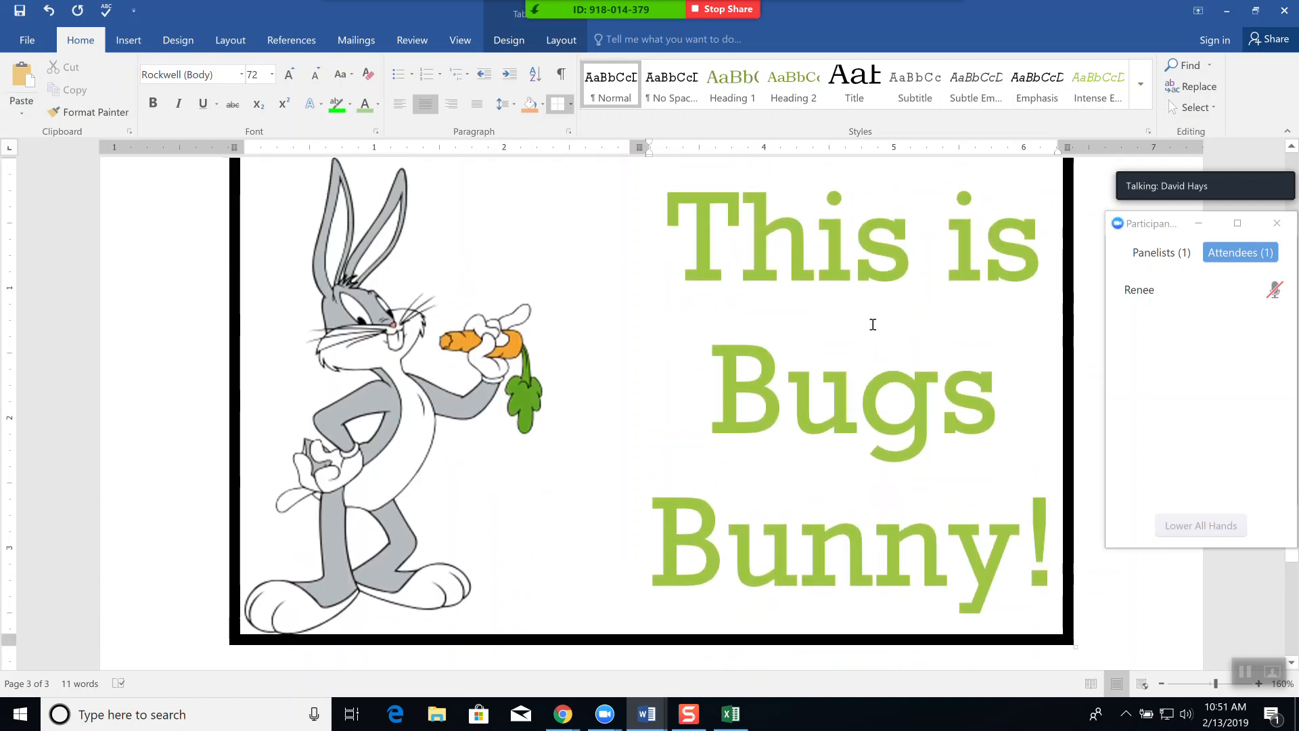
# Apply outside borders to the table cell containing "This is Bugs Bunny!"
pyautogui.scroll(2, 867, 326)
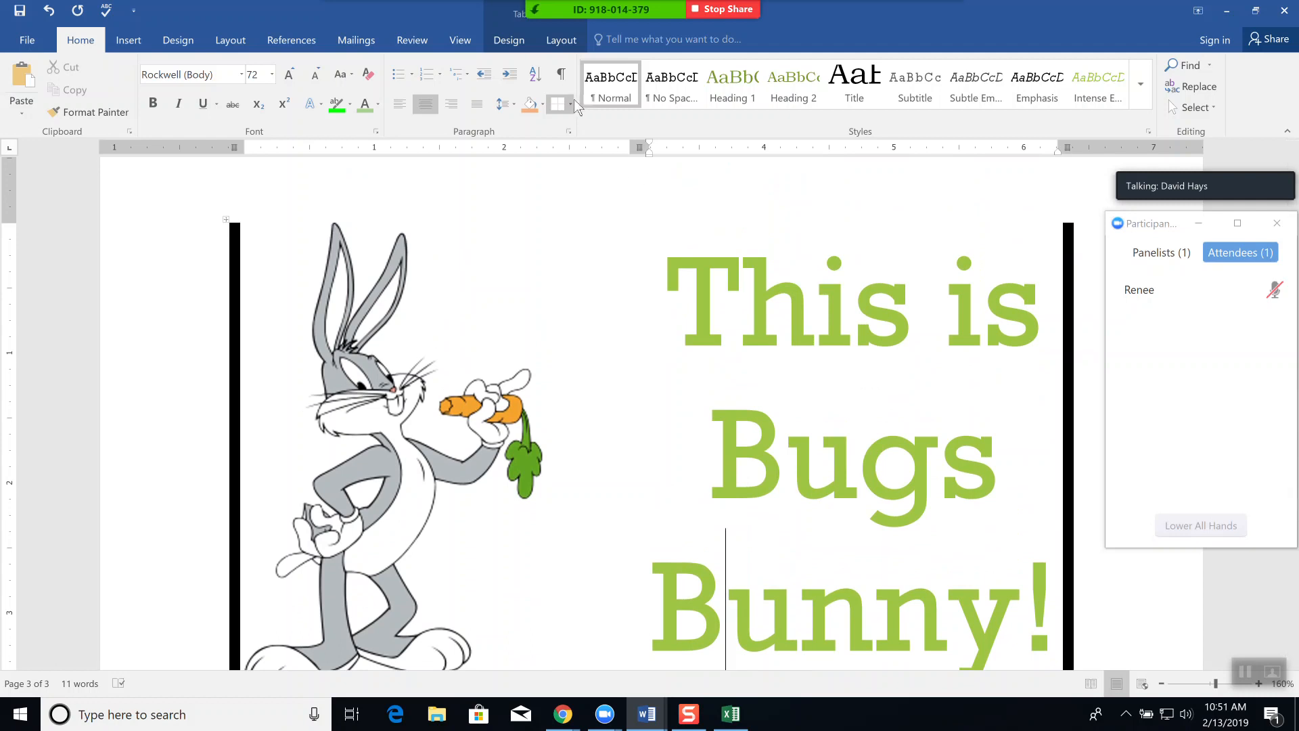
pyautogui.click(570, 105)
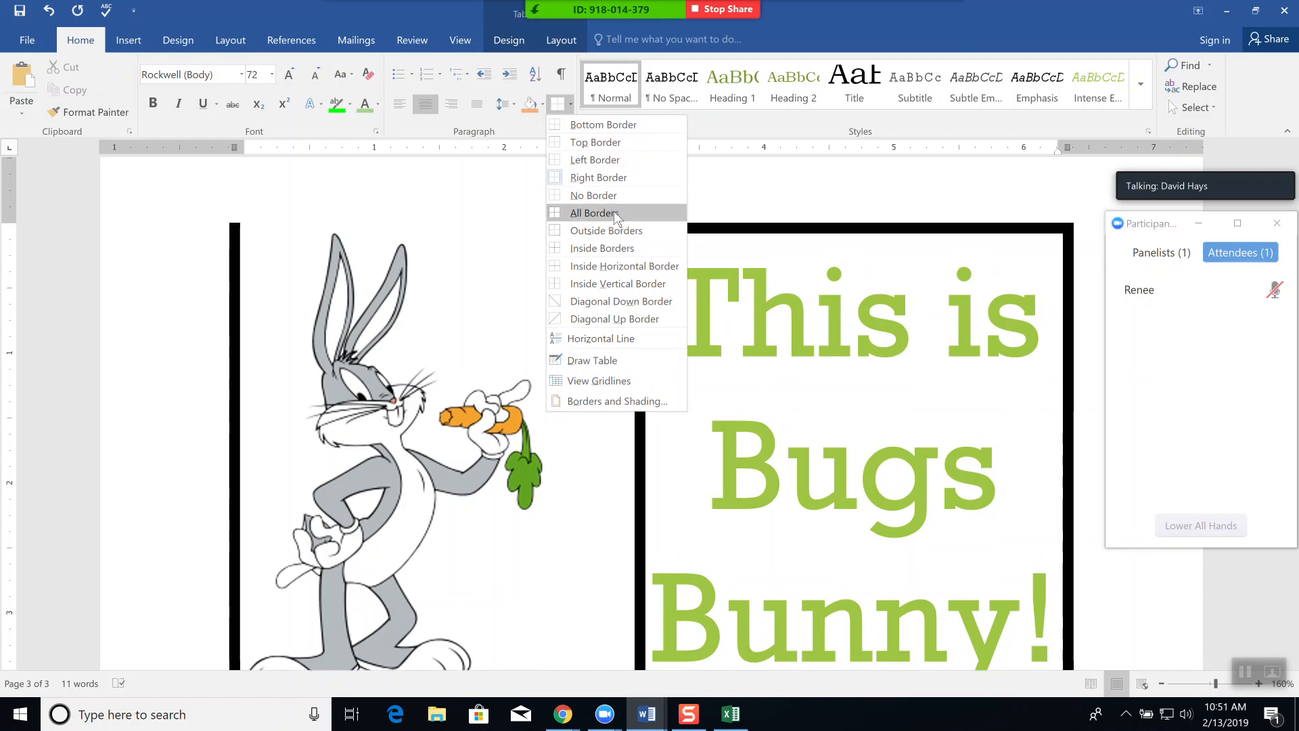
pyautogui.click(615, 232)
pyautogui.scroll(-3, 625, 485)
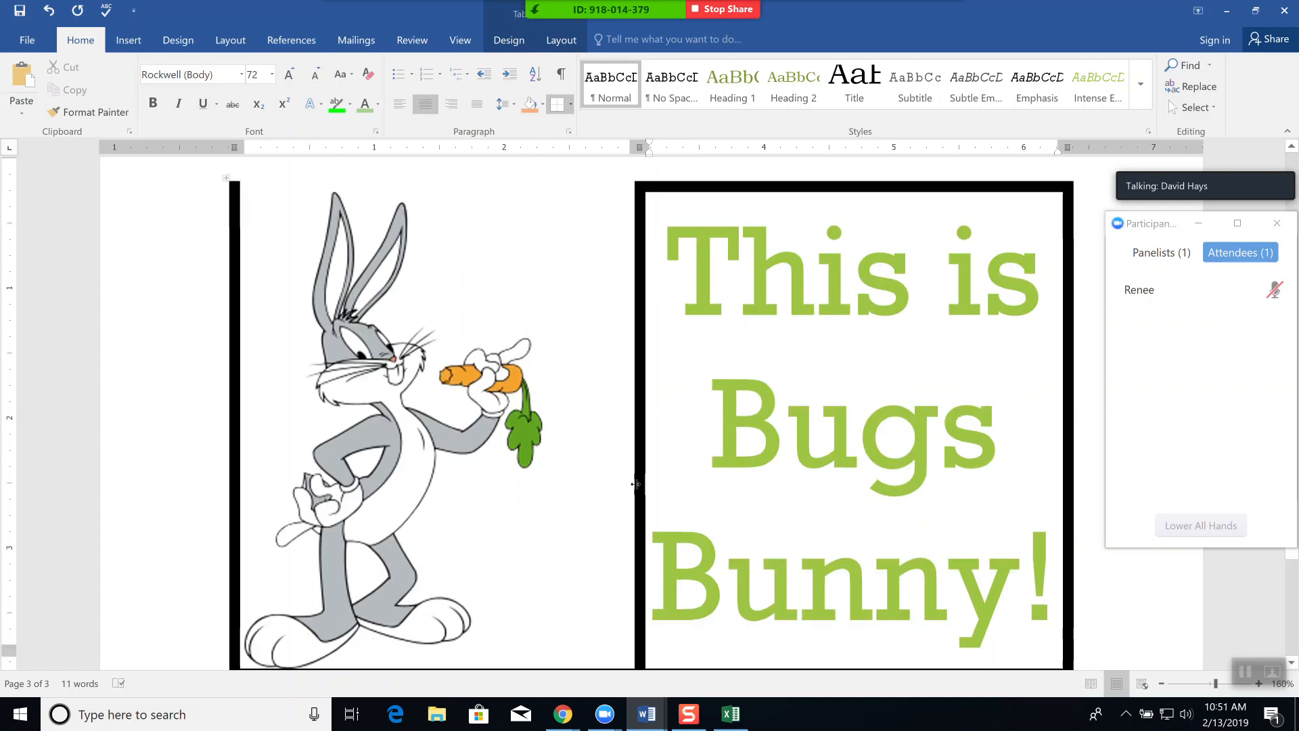
pyautogui.scroll(2, 850, 455)
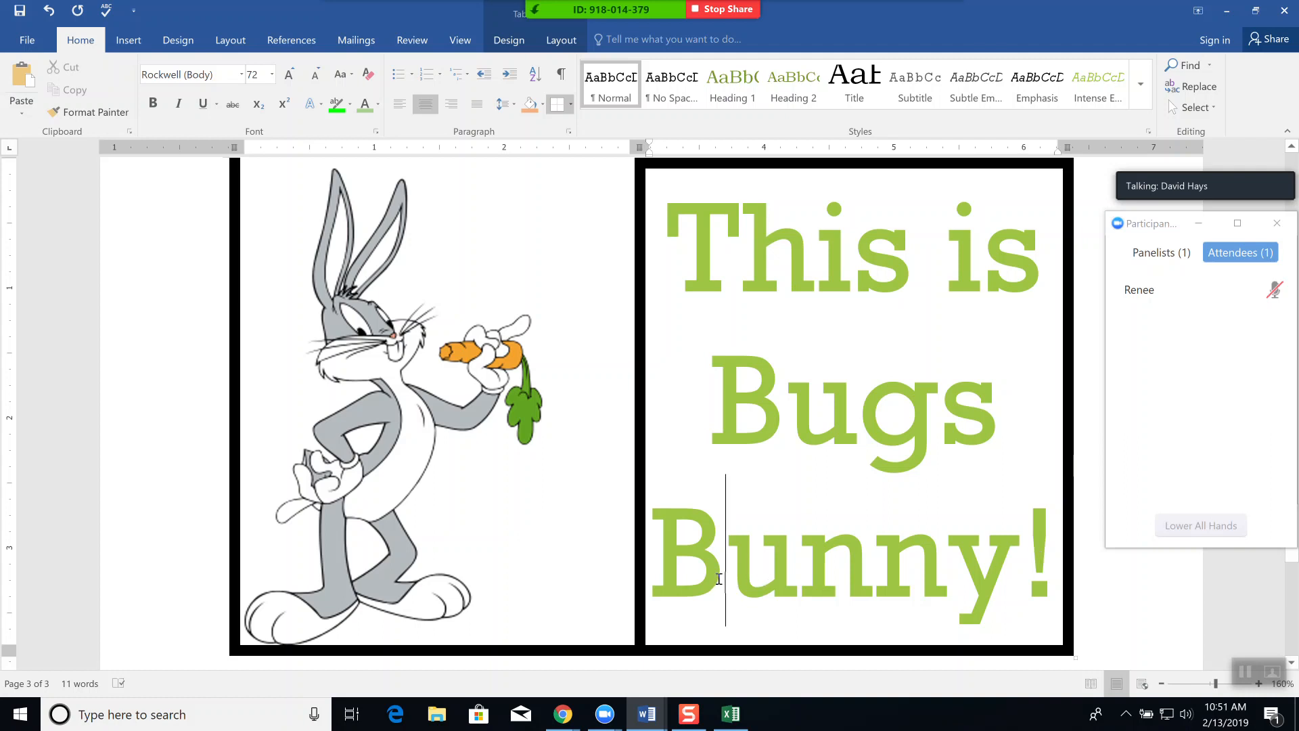
# Draw an oval speech bubble callout about 1.02" high and 2" wide over the picture cell beside Bugs Bunny
pyautogui.scroll(-1, 699, 530)
pyautogui.scroll(-1, 699, 530)
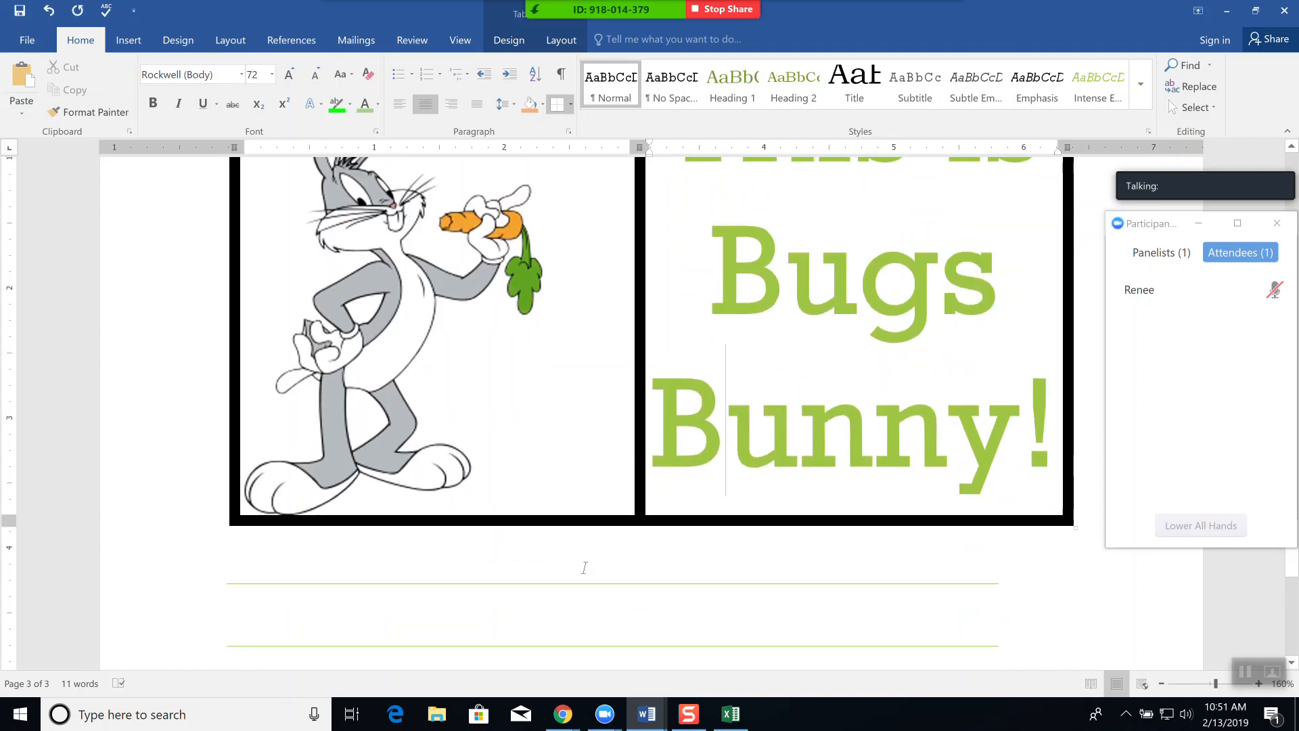
pyautogui.click(421, 641)
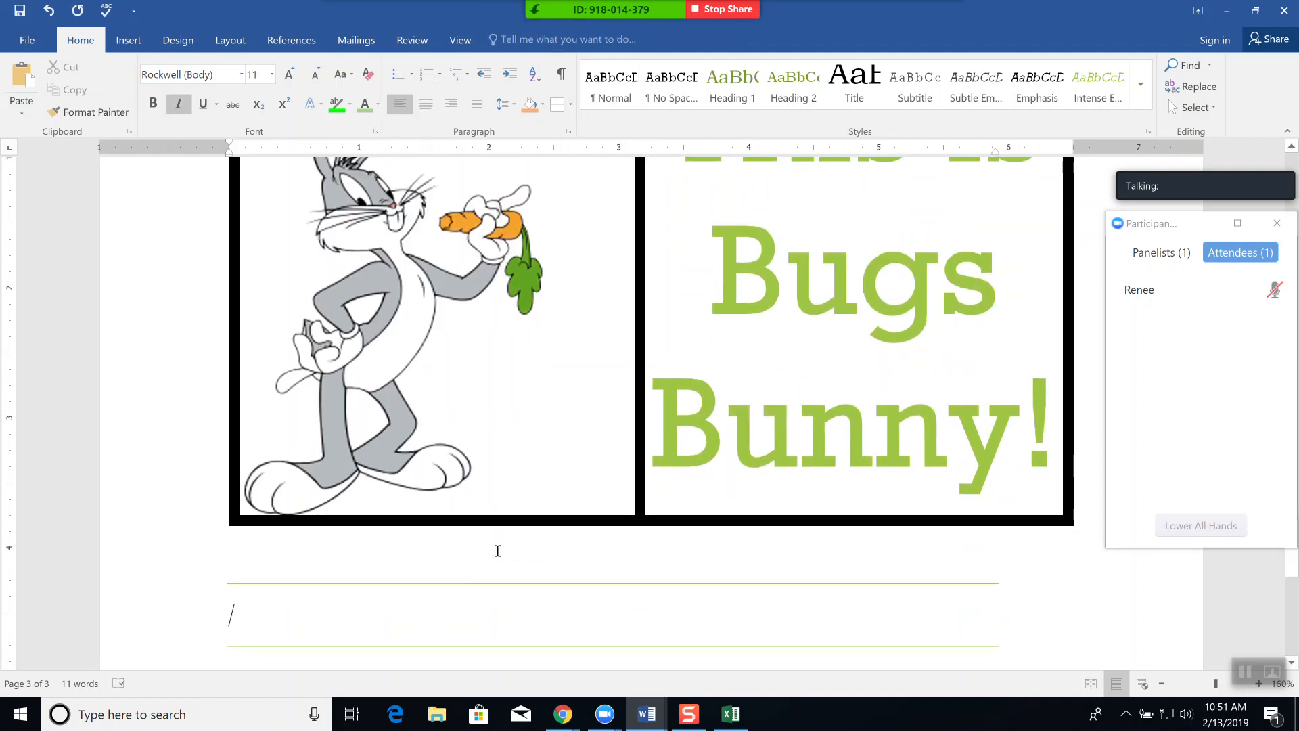
pyautogui.scroll(-1, 498, 551)
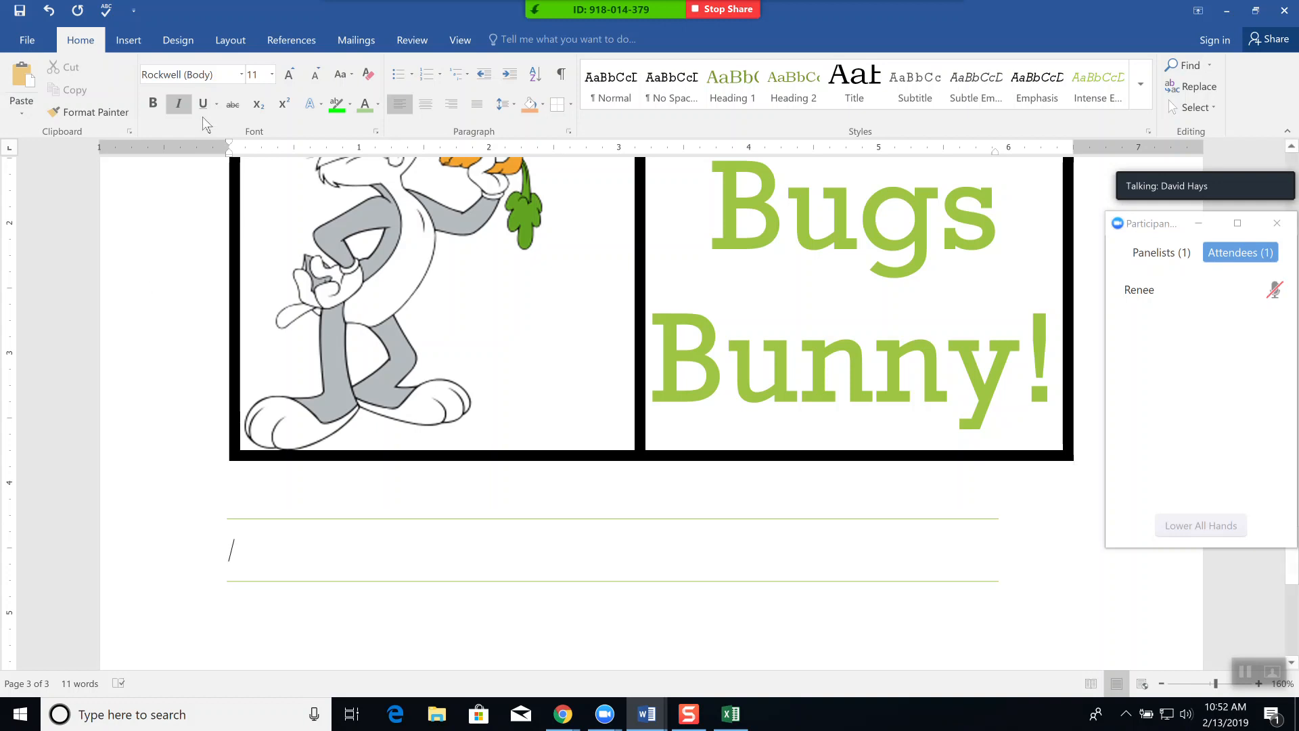
pyautogui.click(190, 49)
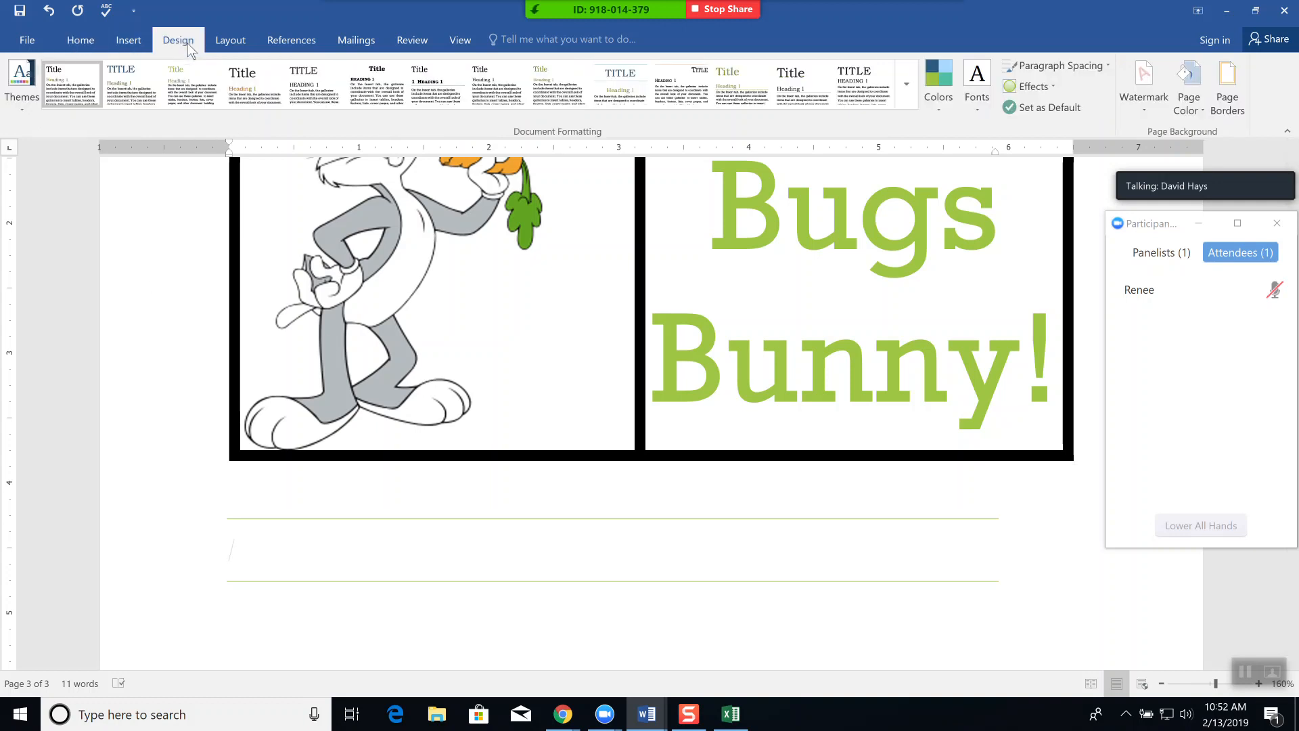
pyautogui.click(135, 45)
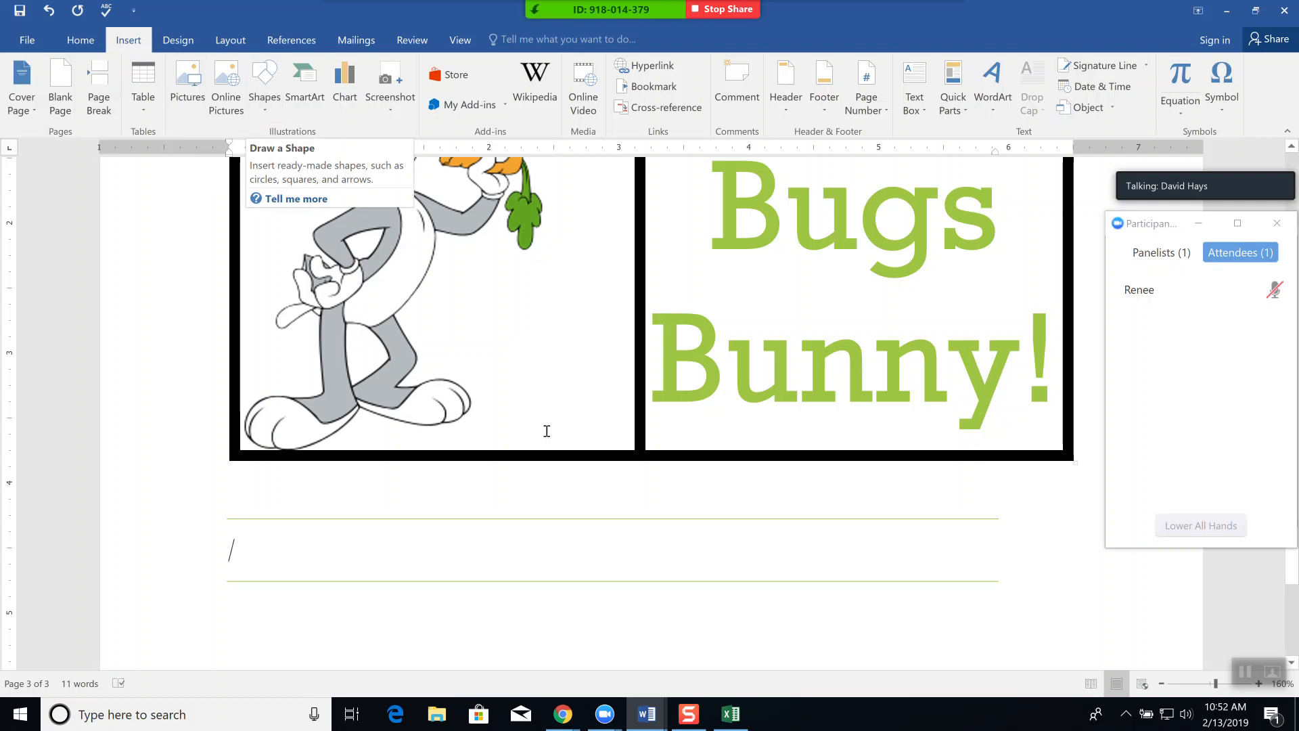
pyautogui.scroll(4, 546, 429)
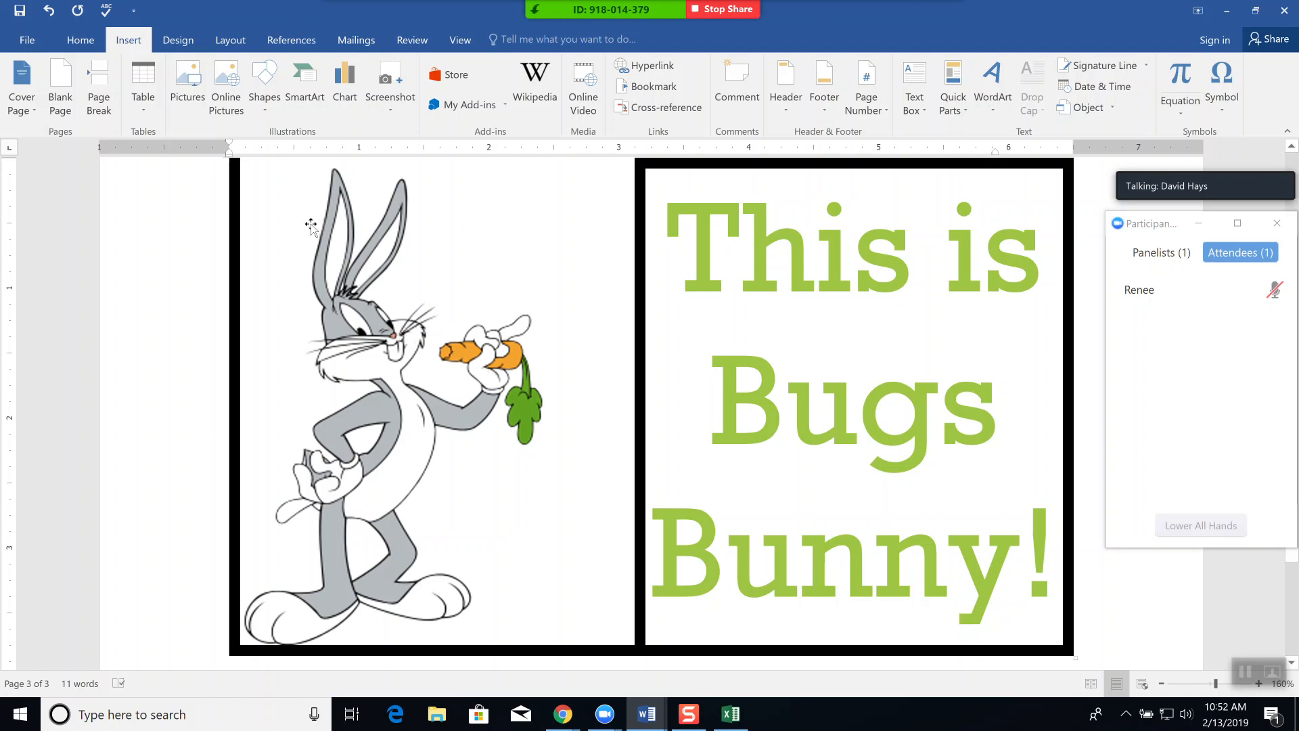
pyautogui.click(266, 108)
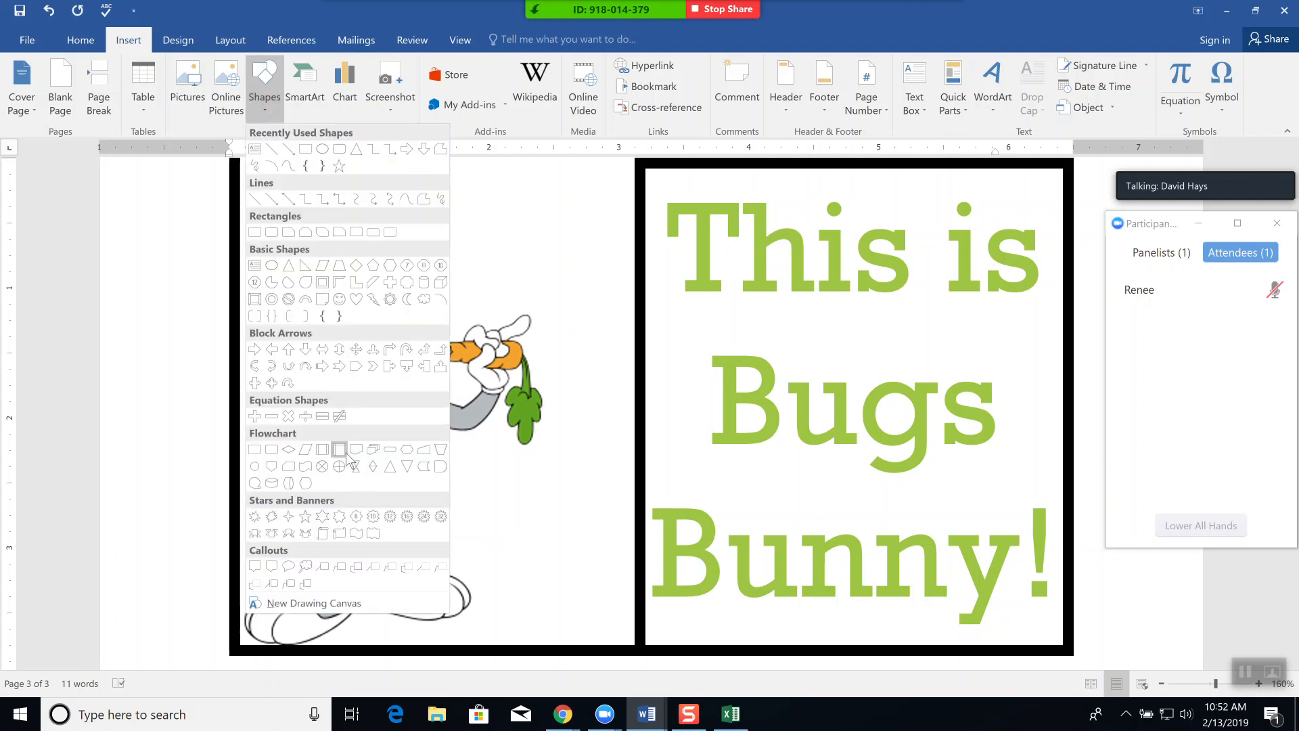
pyautogui.click(288, 565)
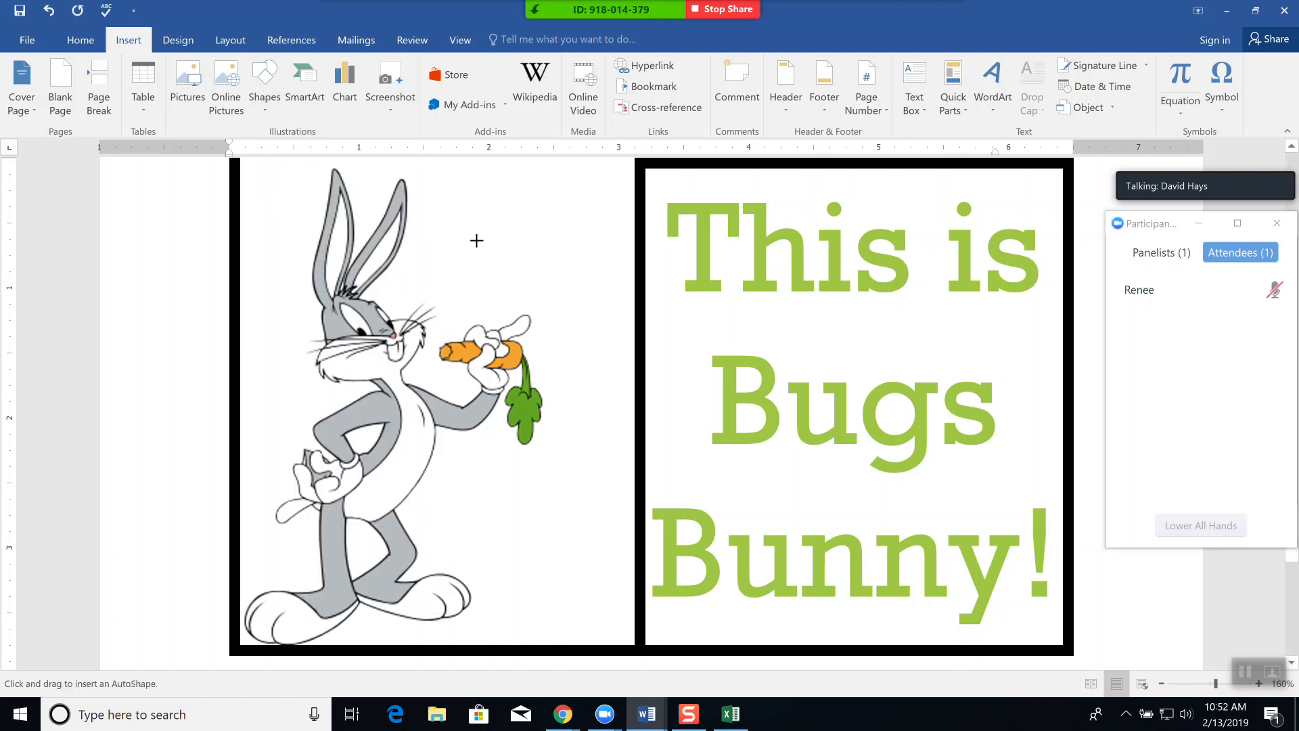
pyautogui.moveTo(460, 242); pyautogui.dragTo(722, 374)
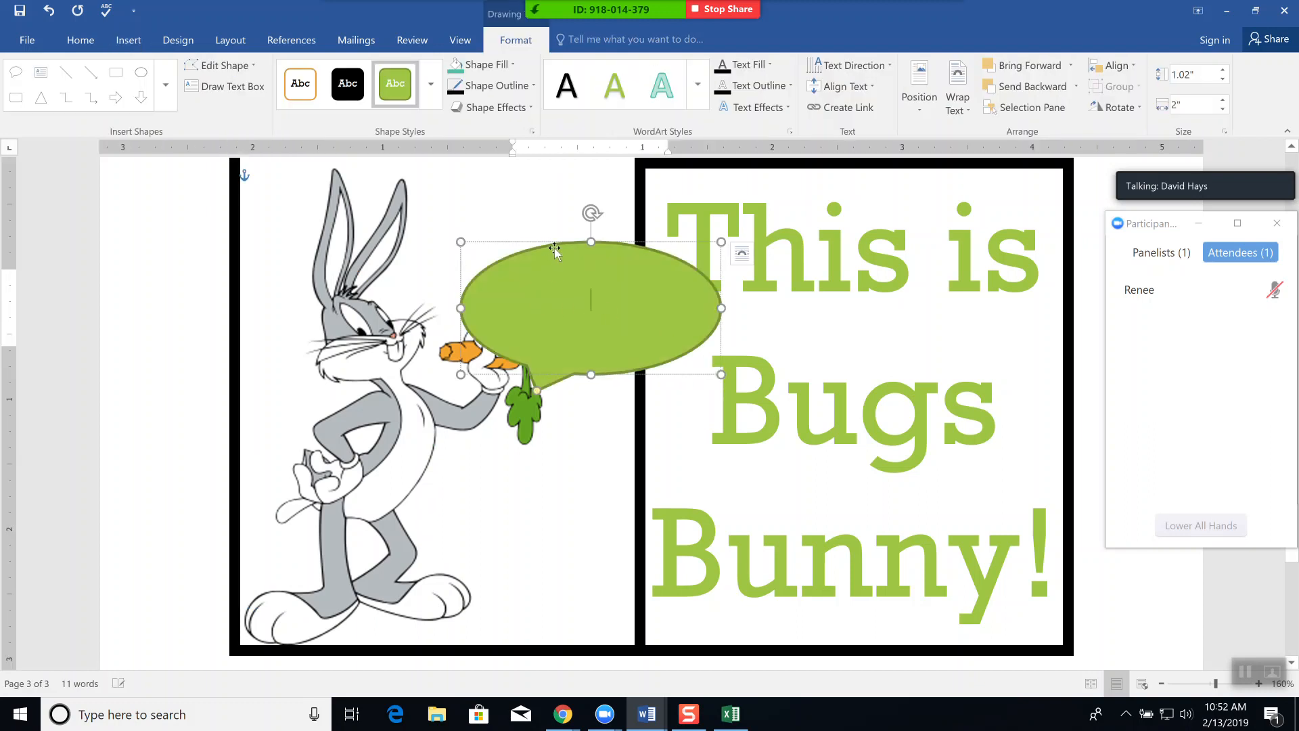
# Move the speech bubble up beside Bugs Bunny's ears and point its tail at his mouth
pyautogui.moveTo(552, 244); pyautogui.dragTo(524, 168)
pyautogui.moveTo(532, 221); pyautogui.dragTo(565, 303)
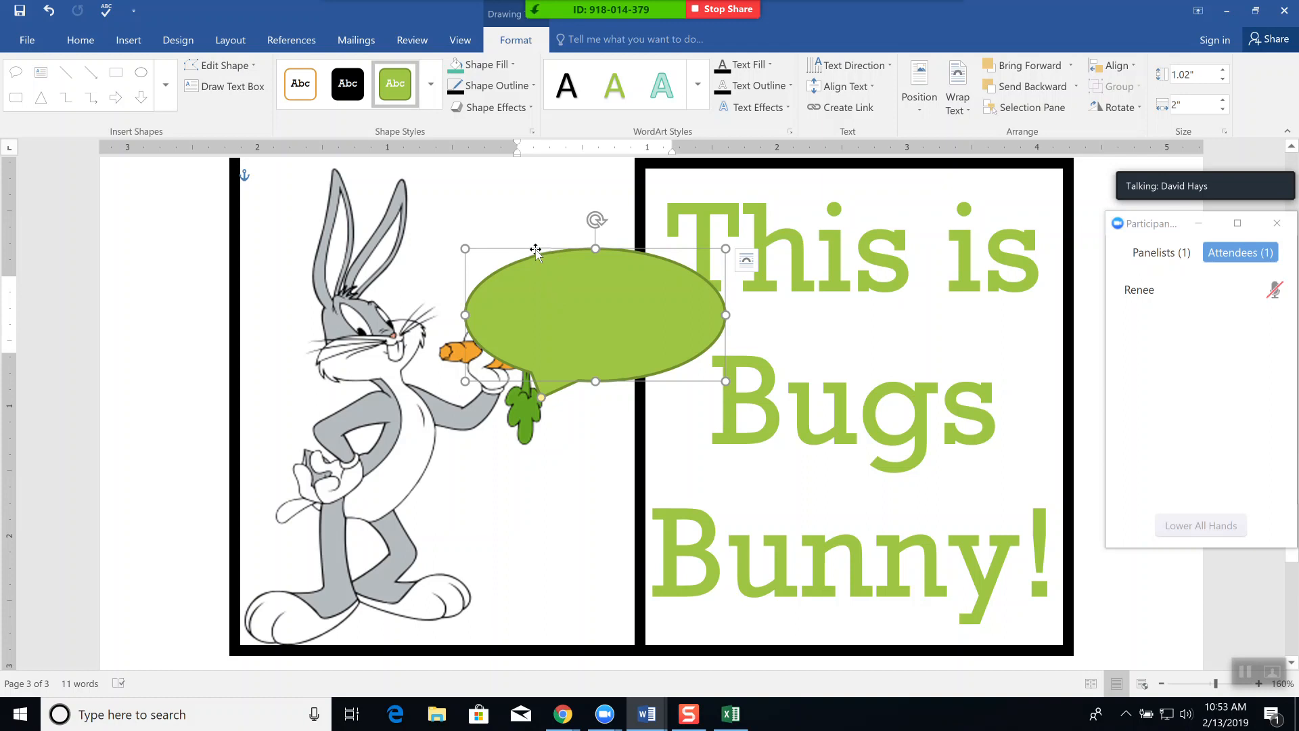
pyautogui.moveTo(535, 251); pyautogui.dragTo(478, 165)
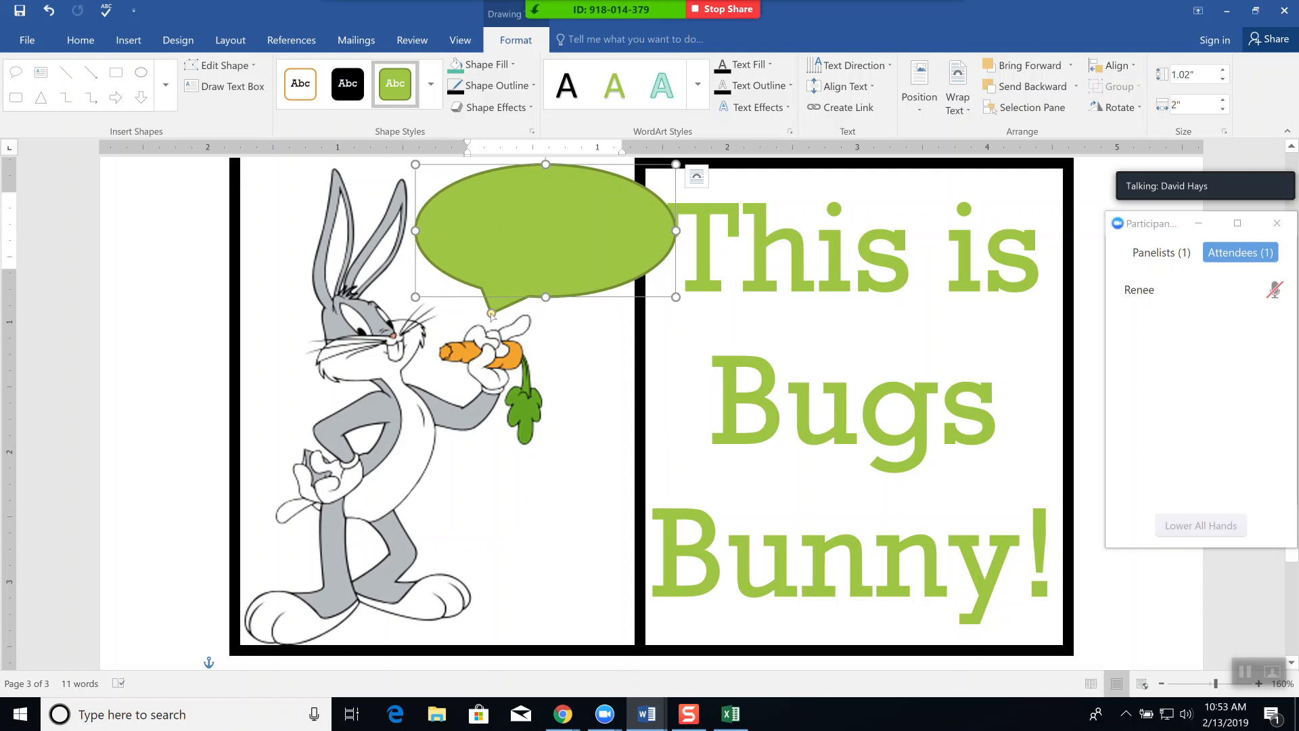
pyautogui.moveTo(492, 314); pyautogui.dragTo(438, 326)
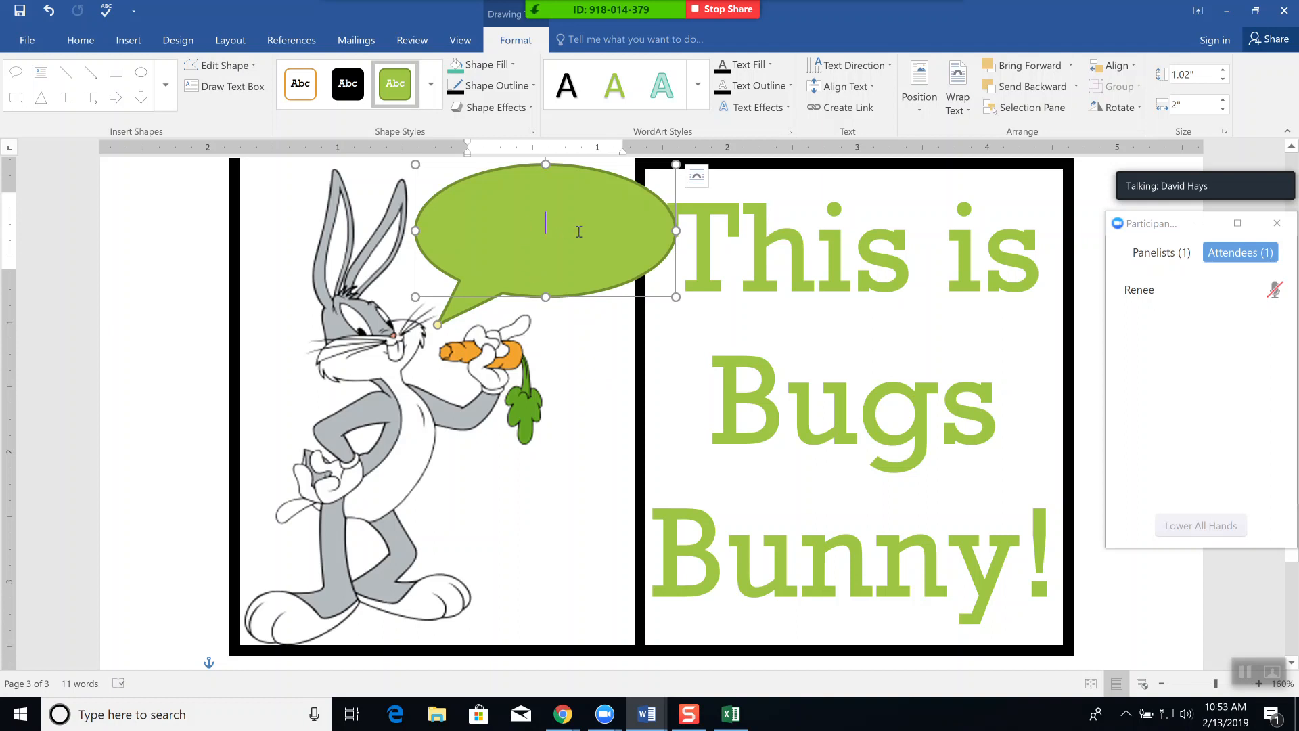
# Enter the text "What's Up Doc?" in the speech bubble
pyautogui.write('What')
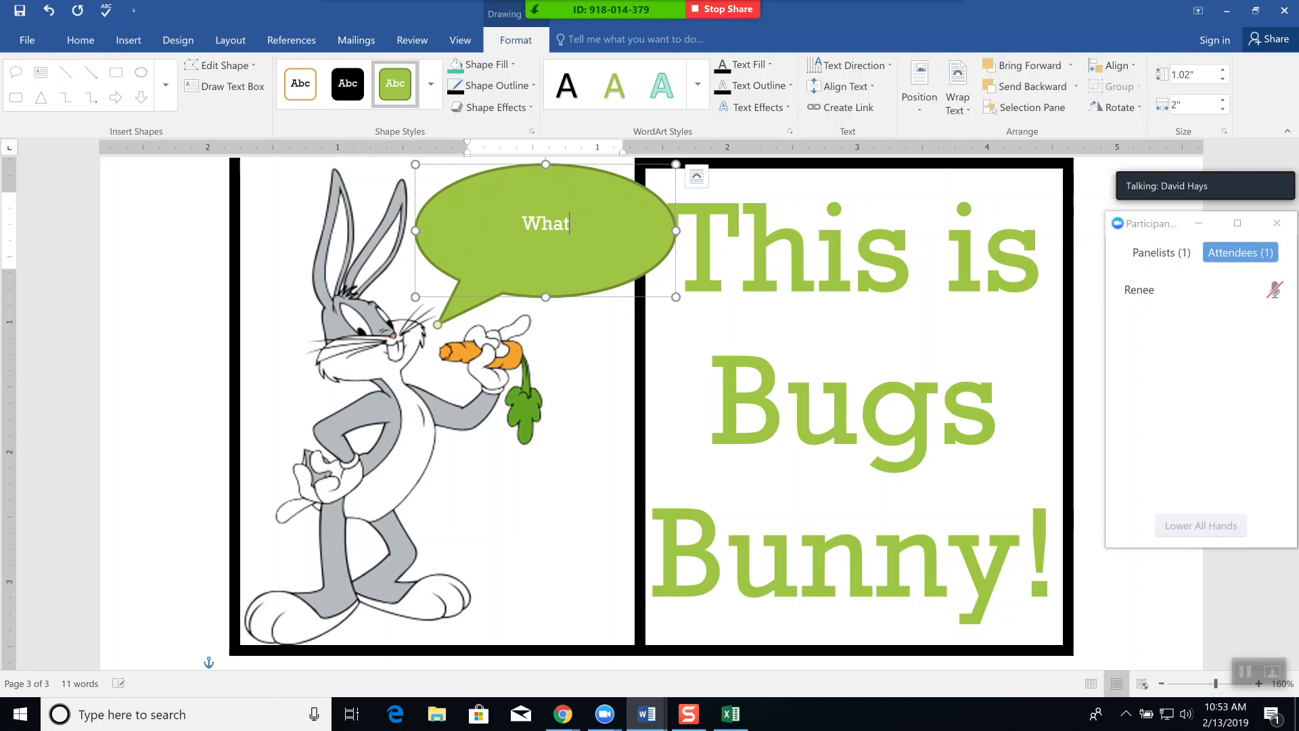
pyautogui.write("'s Up ")
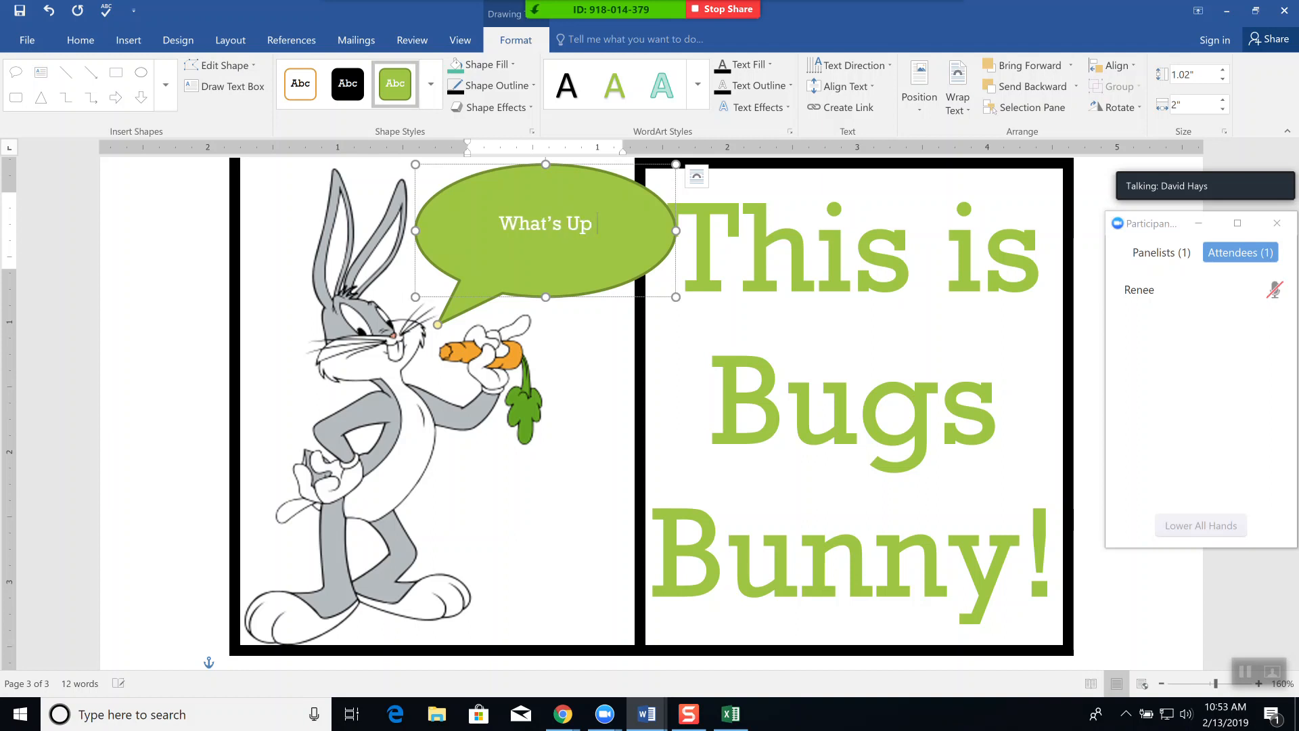
pyautogui.write('Doc?')
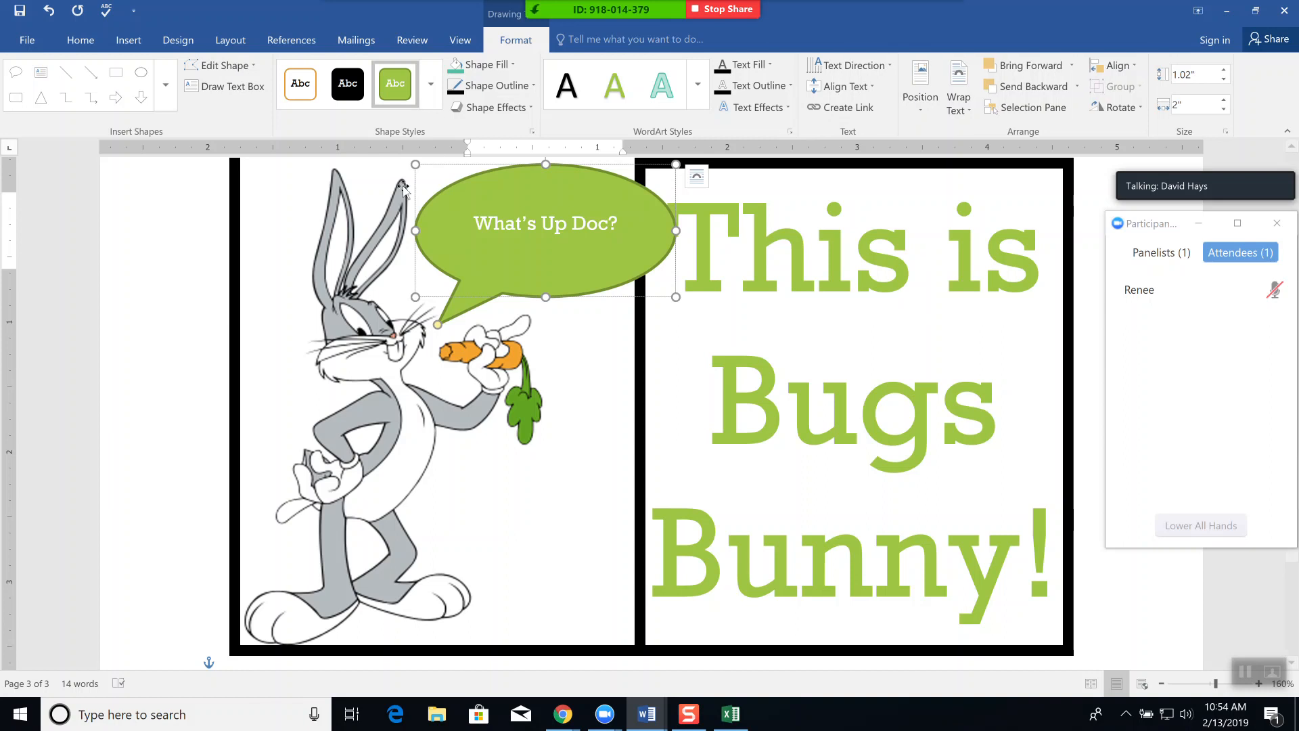
# Draw a right triangle over the word "Bugs" and resize it to about 0.8" high and 2.2" wide
pyautogui.click(129, 47)
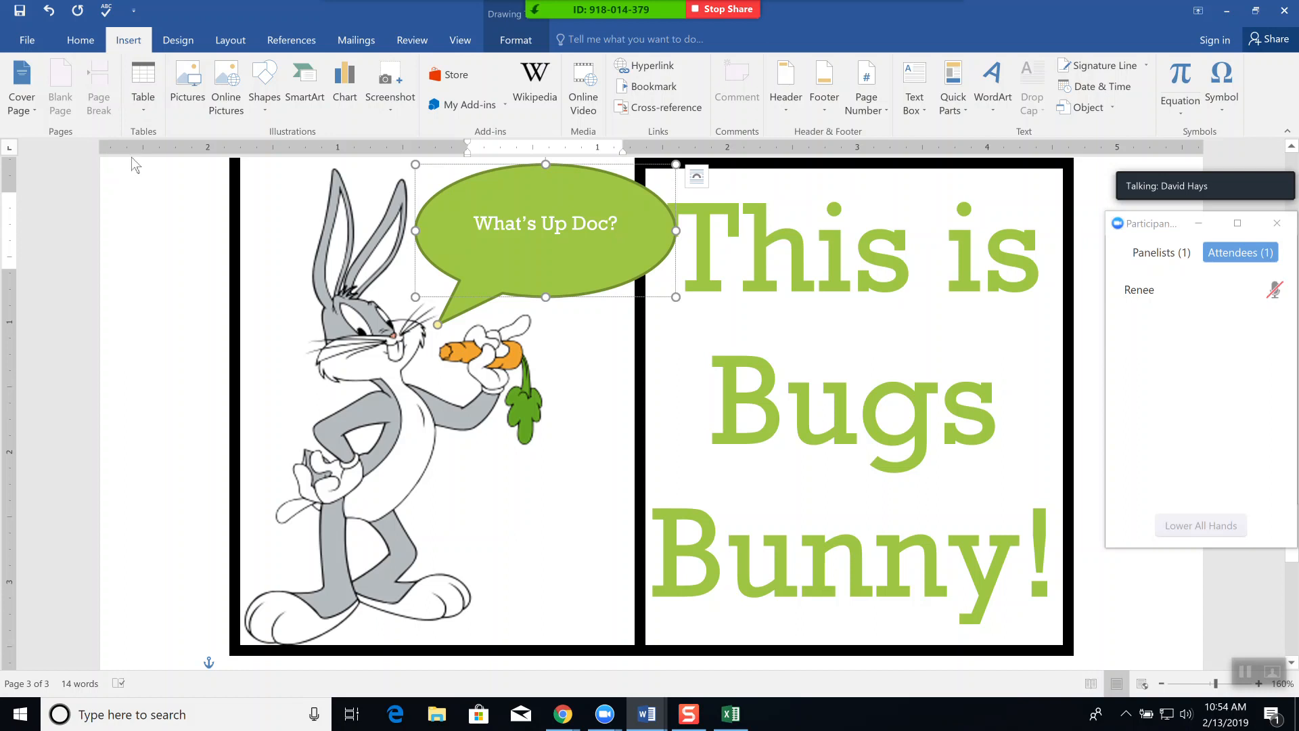
pyautogui.click(264, 118)
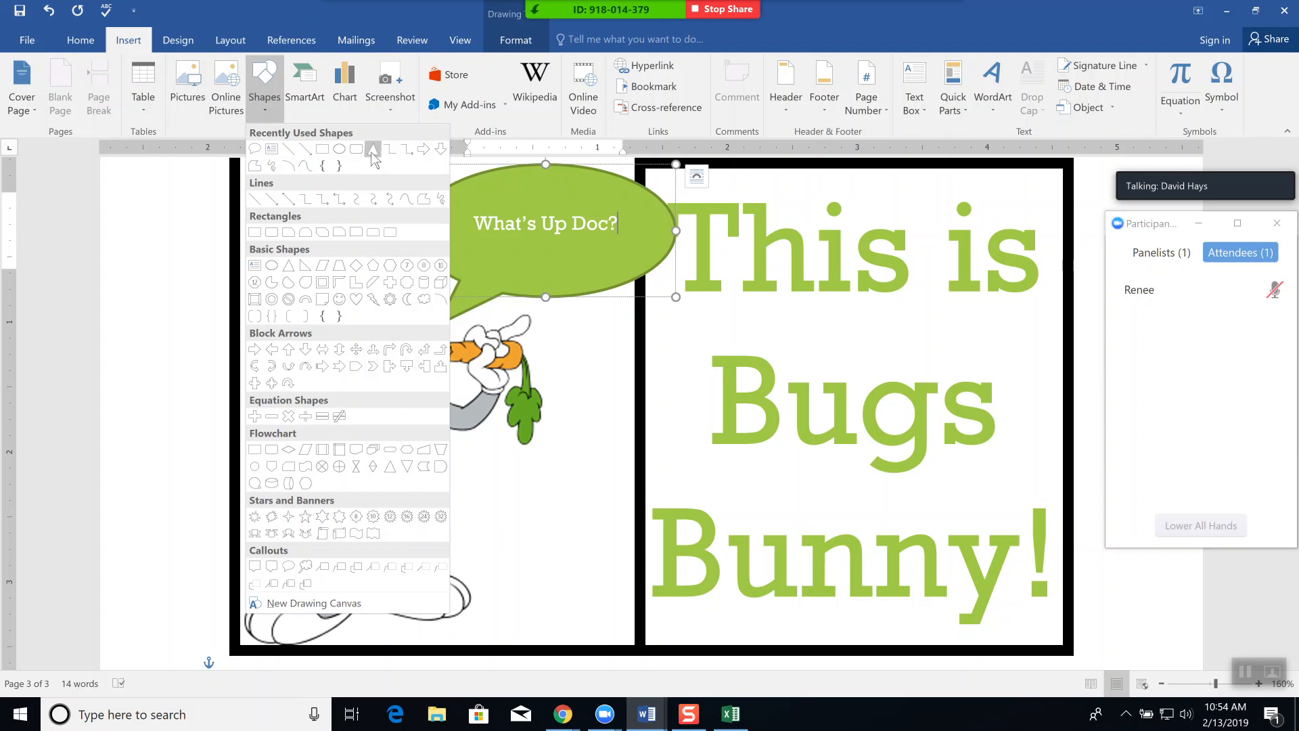
pyautogui.click(302, 270)
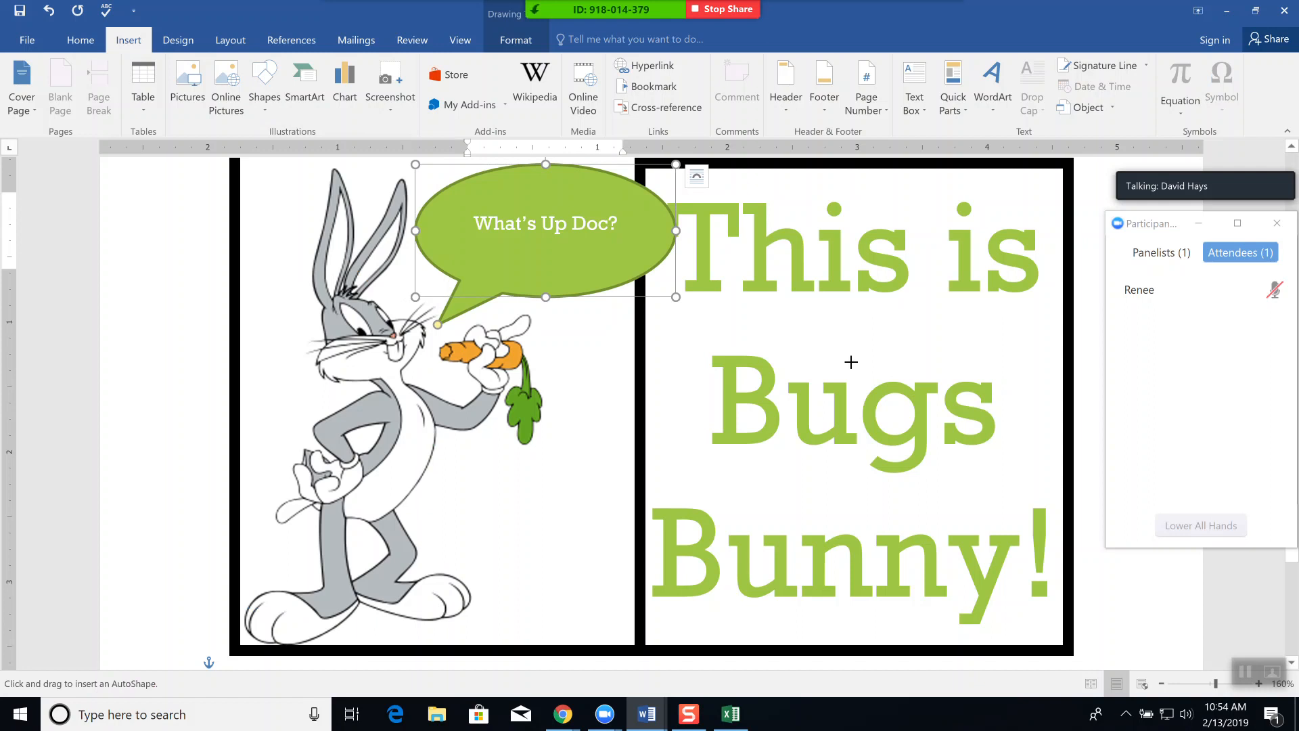
pyautogui.moveTo(842, 323); pyautogui.dragTo(991, 517)
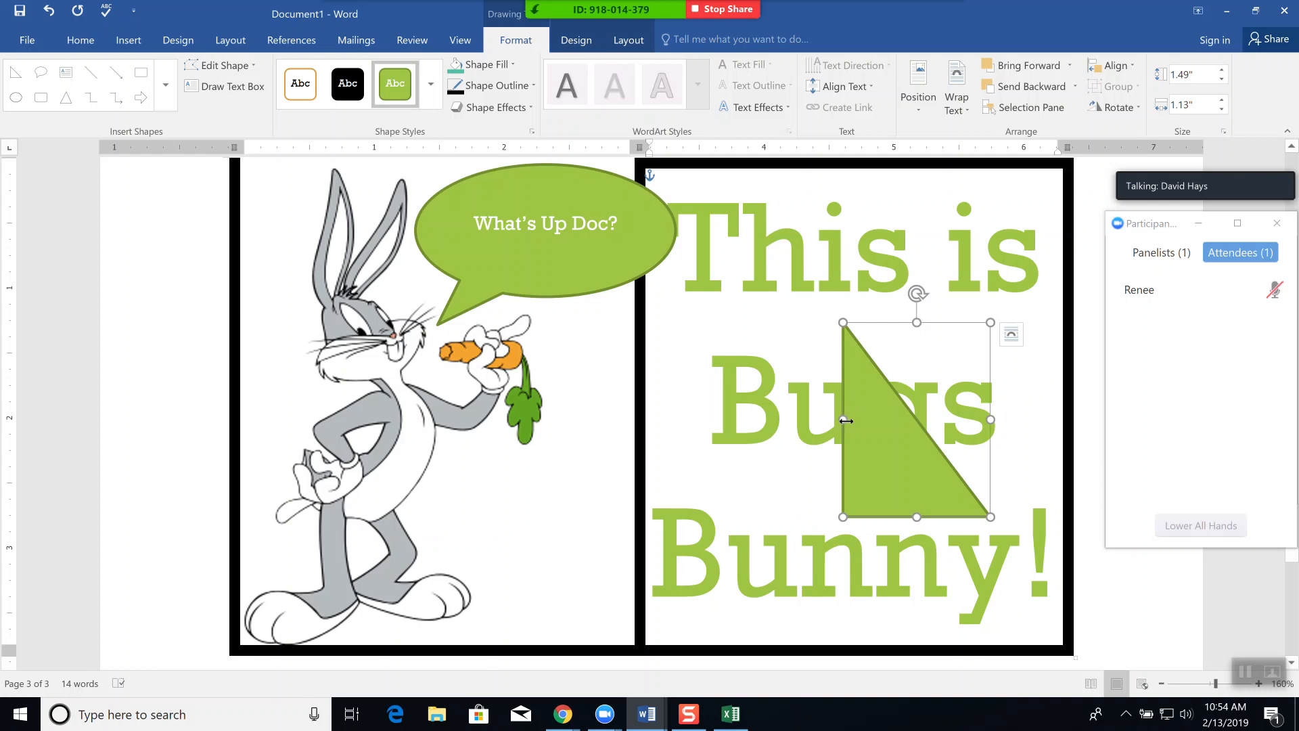
pyautogui.moveTo(846, 420); pyautogui.dragTo(704, 429)
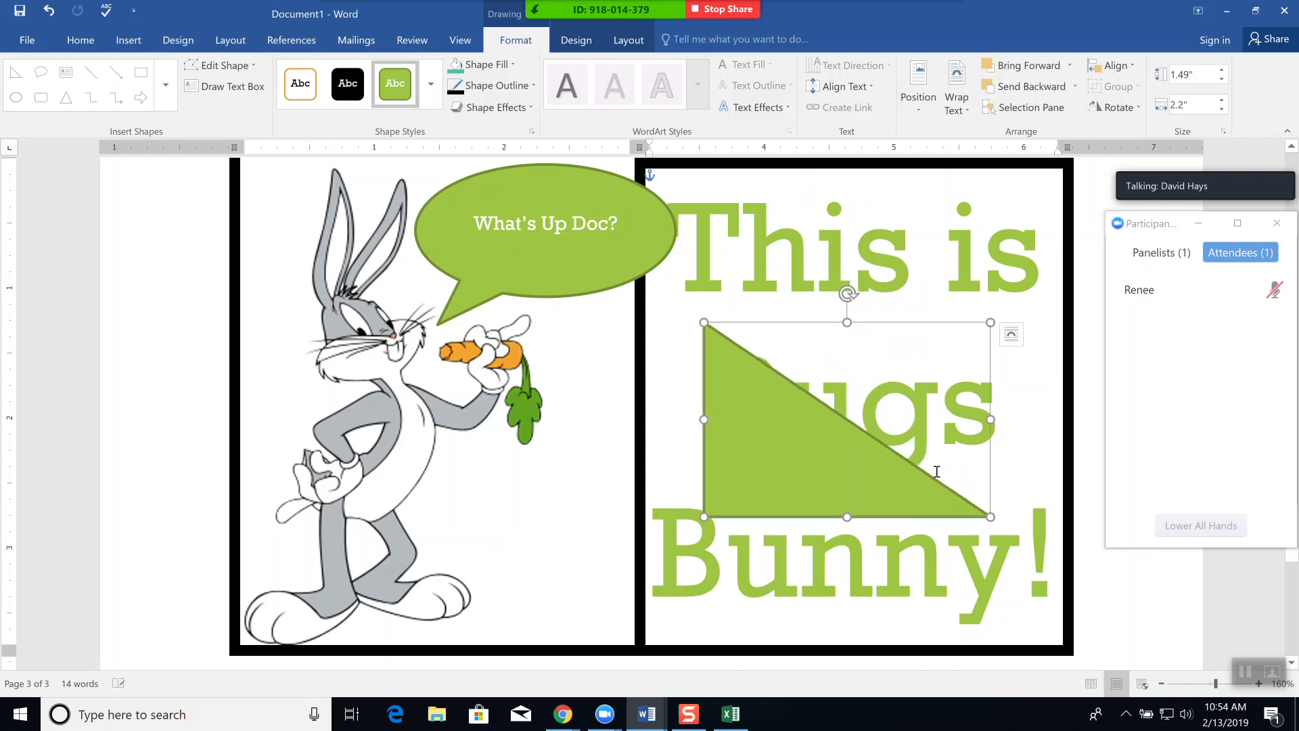
pyautogui.moveTo(848, 515); pyautogui.dragTo(847, 427)
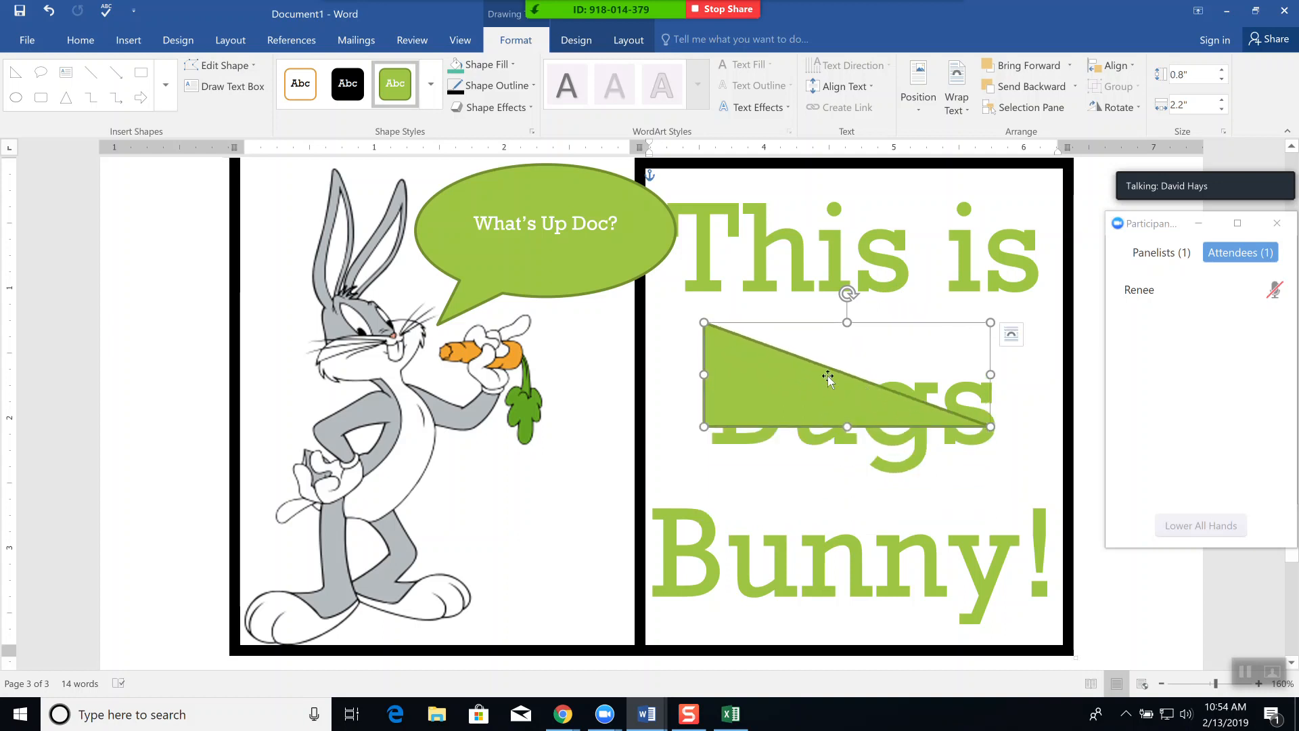
# Insert a Simple Text Box in the text cell and replace its placeholder text with "a"
pyautogui.click(134, 42)
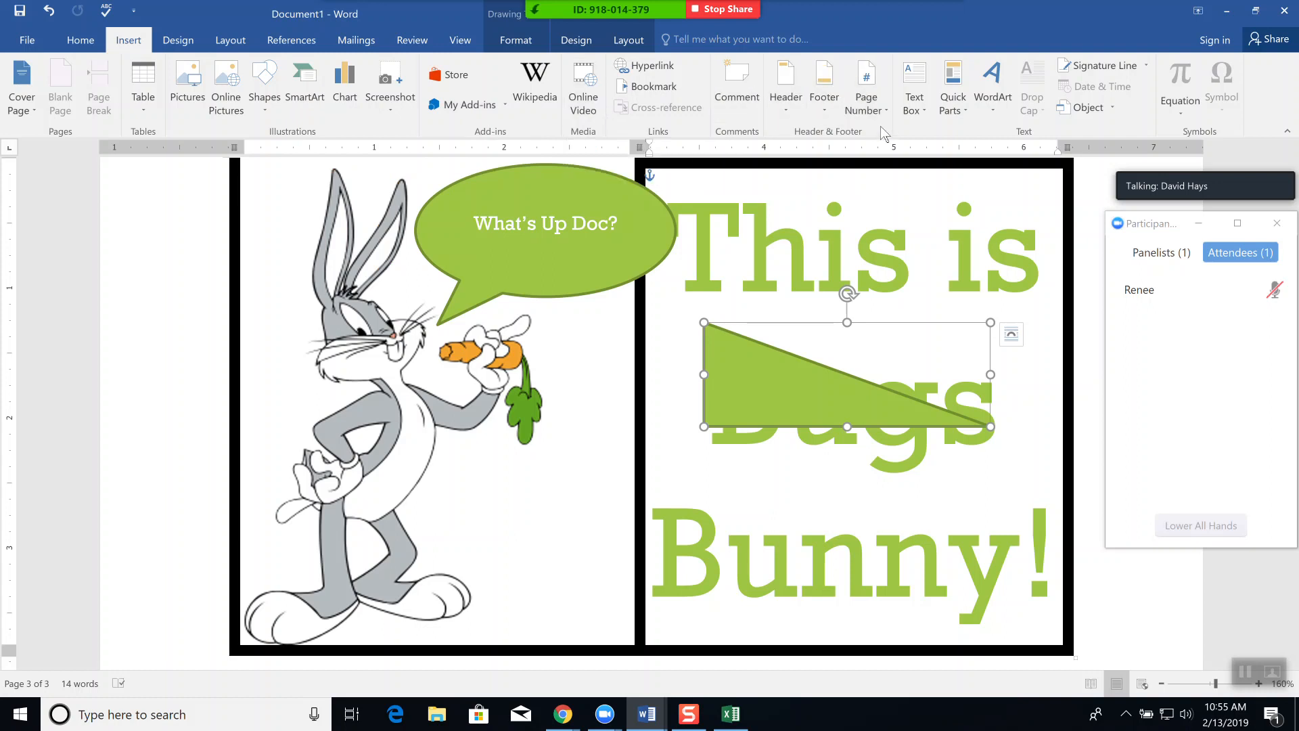
pyautogui.click(921, 83)
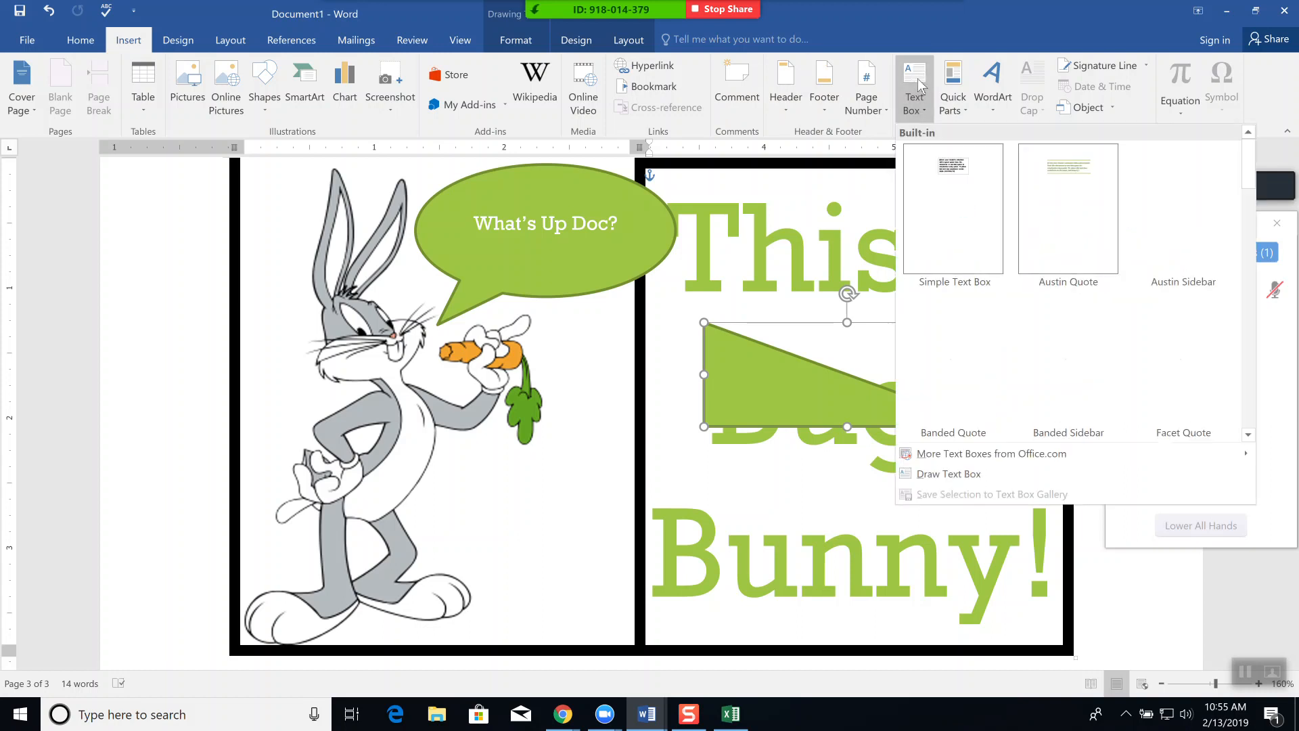
pyautogui.click(948, 201)
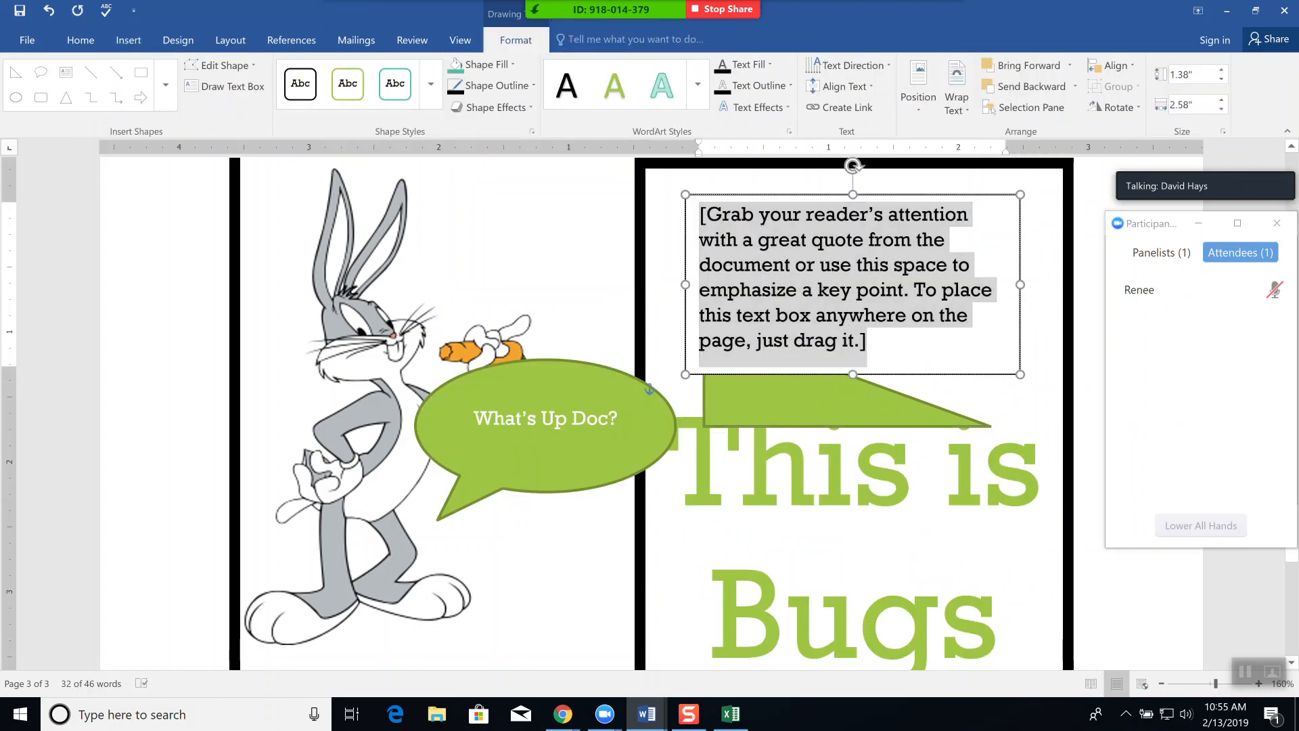
pyautogui.write('a')
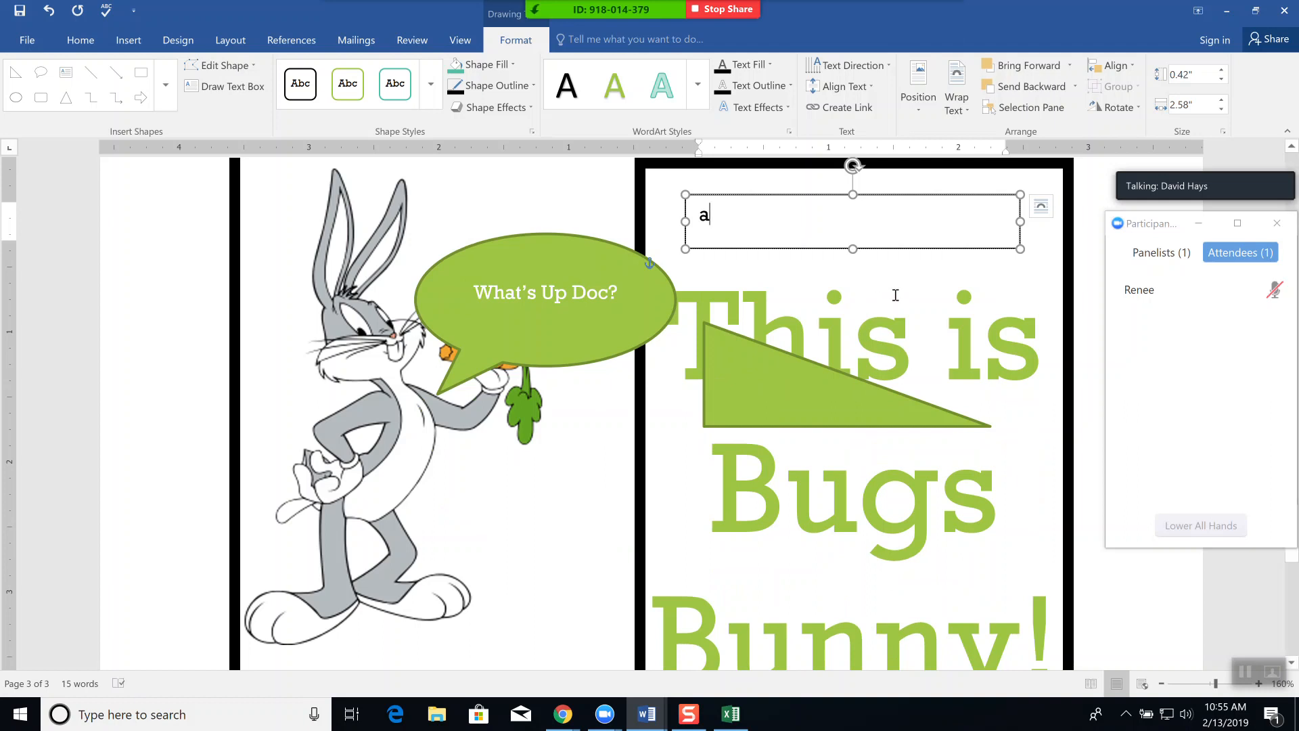
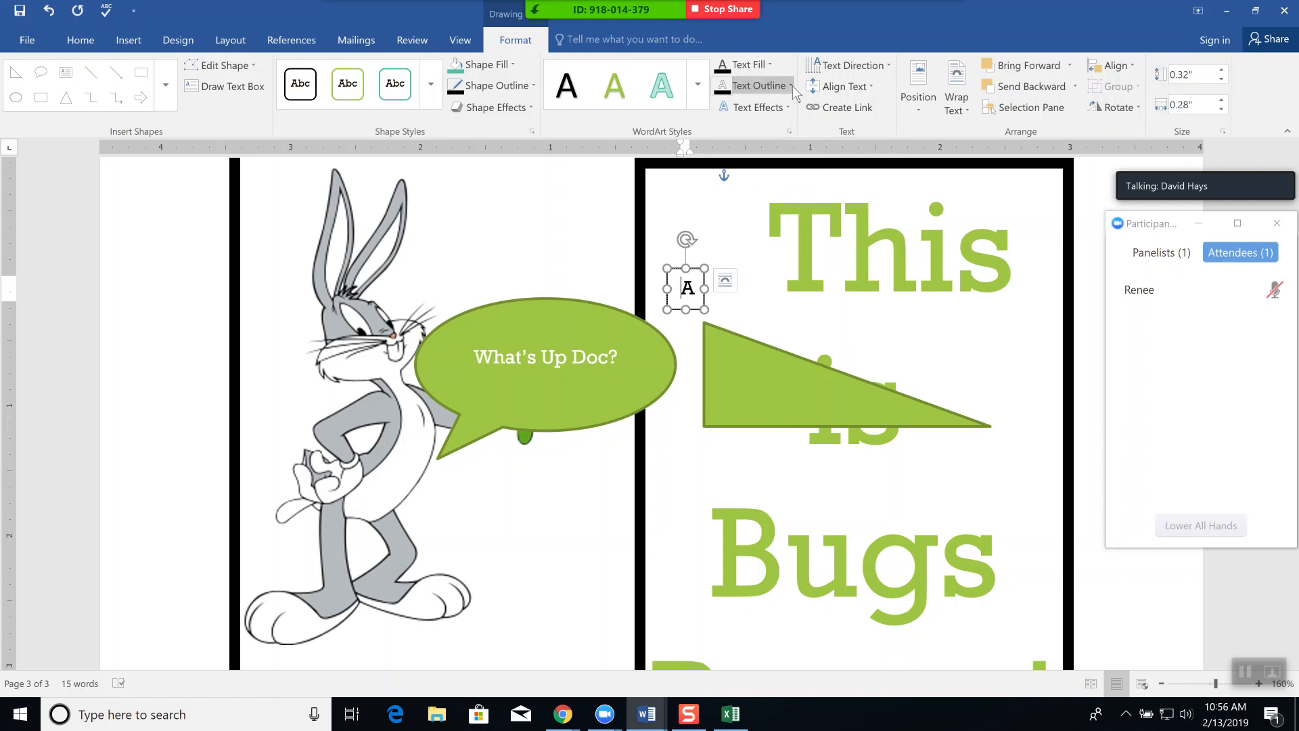
# Apply the black transparent preset shape style without an outline to the small text box containing "A"
pyautogui.click(791, 85)
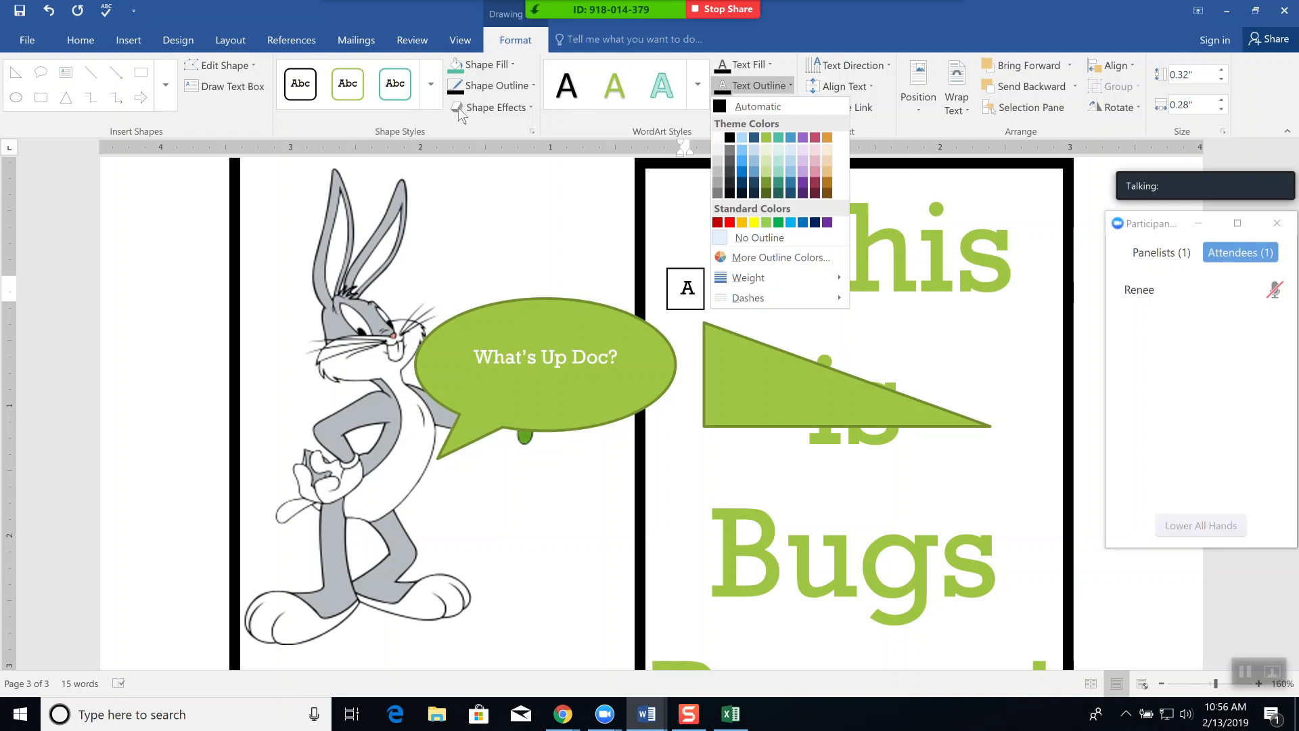
pyautogui.click(435, 98)
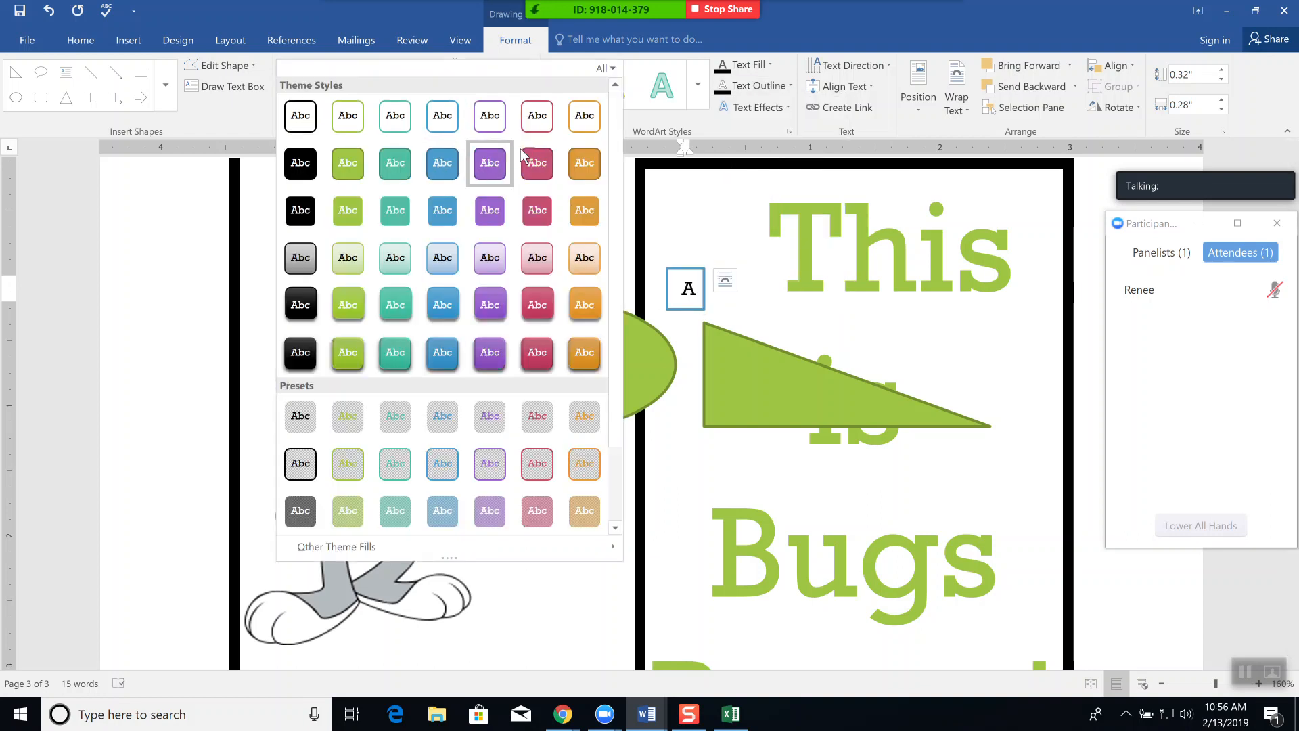
pyautogui.click(299, 418)
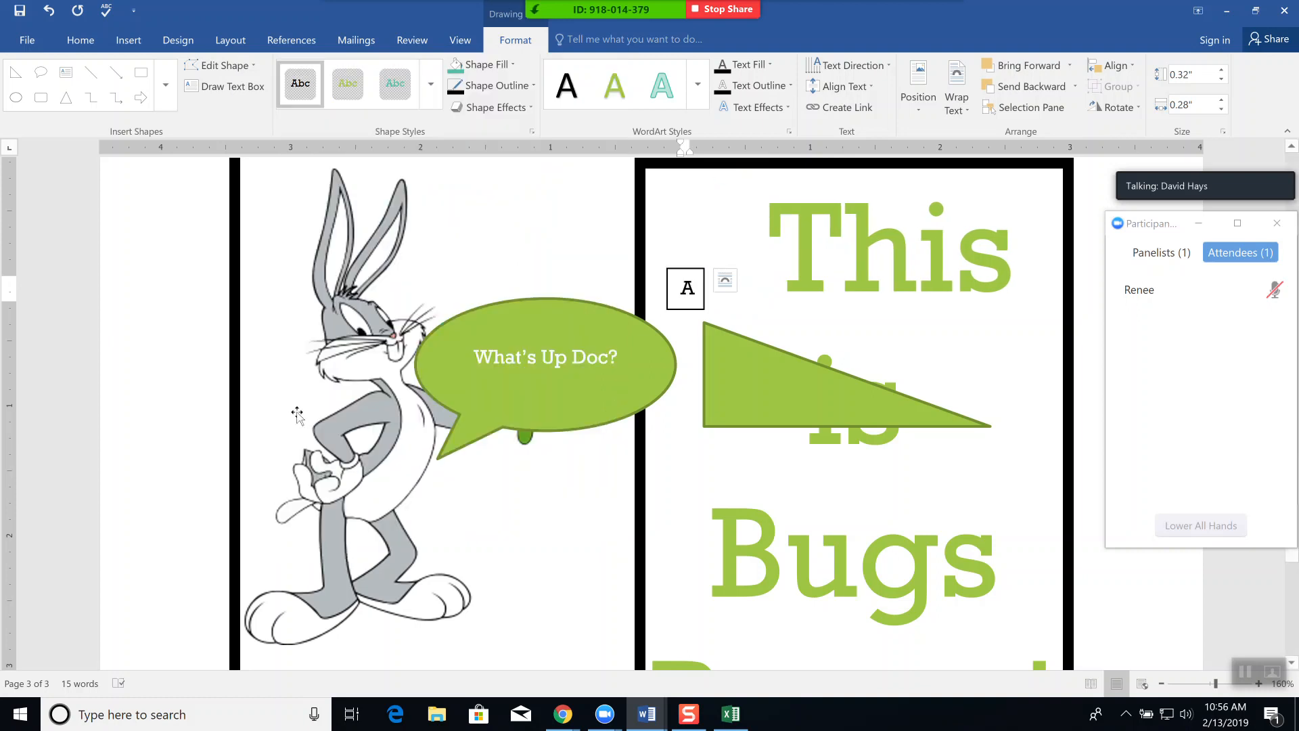
pyautogui.click(887, 301)
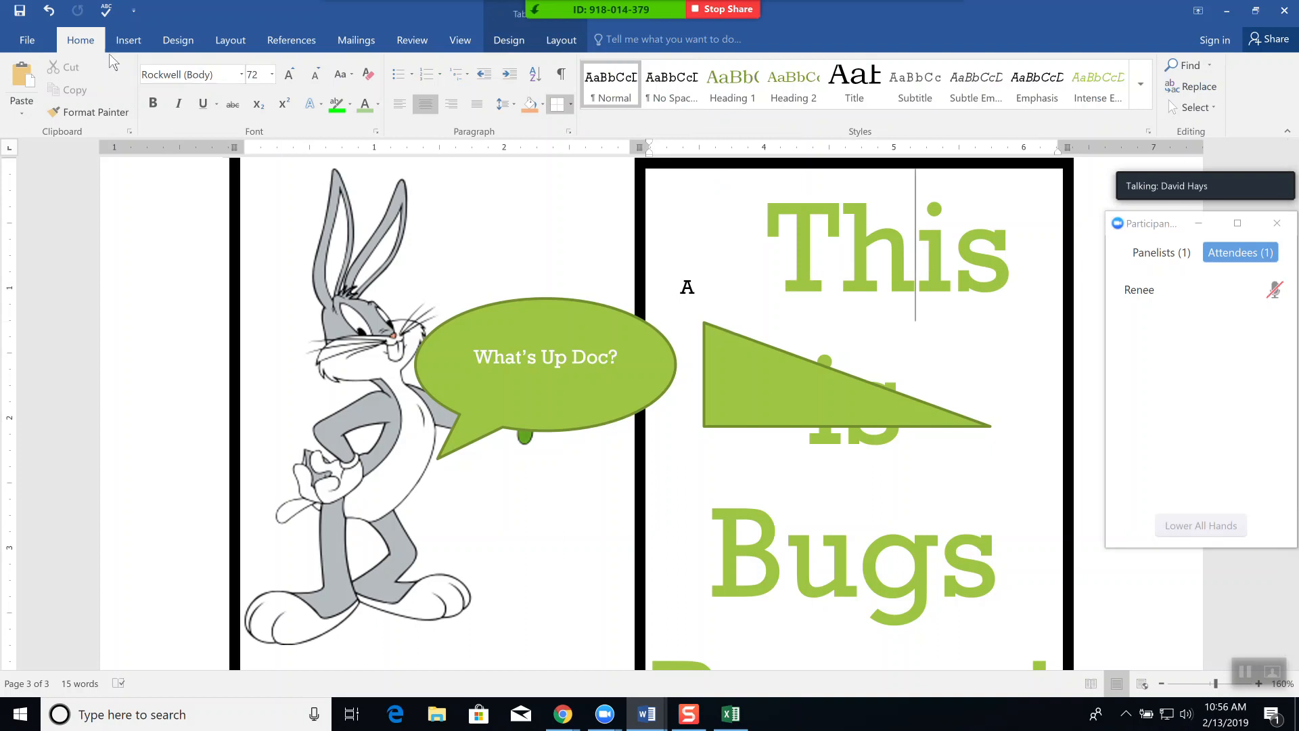
# View the available SmartArt graphic layouts without inserting one
pyautogui.click(129, 42)
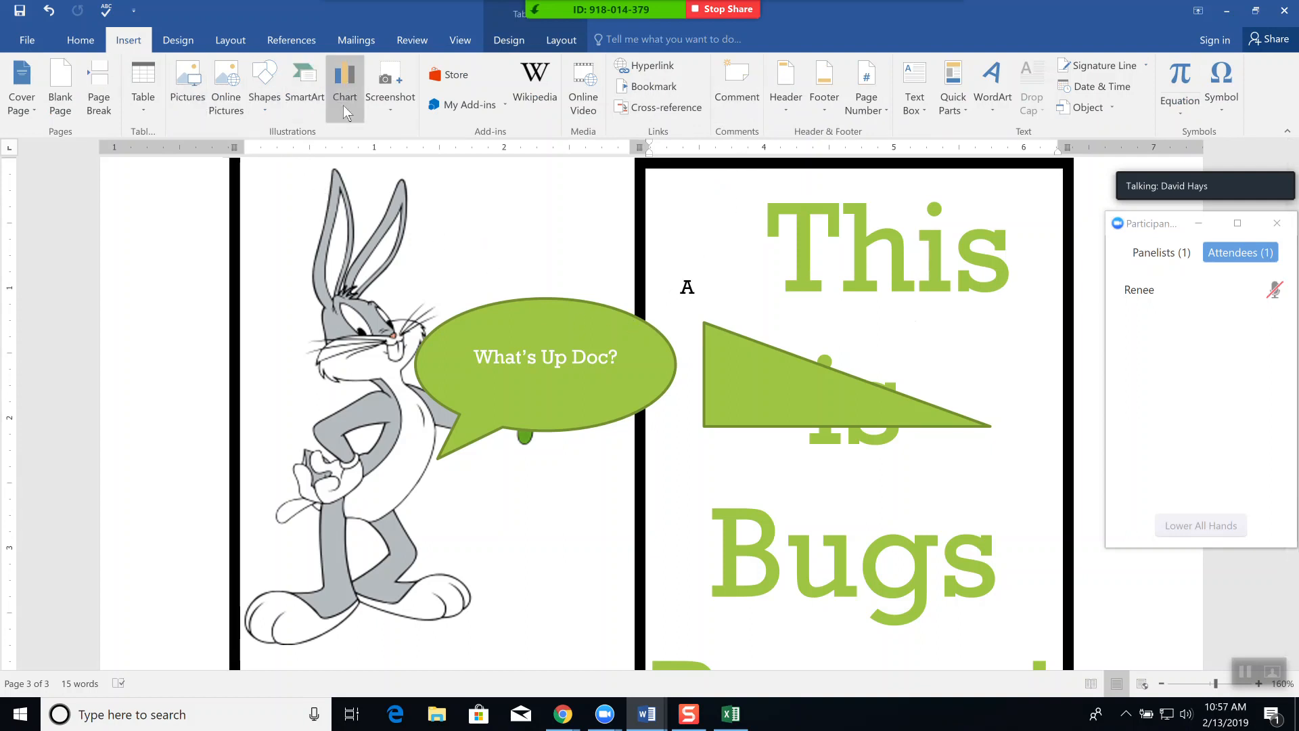
pyautogui.click(304, 95)
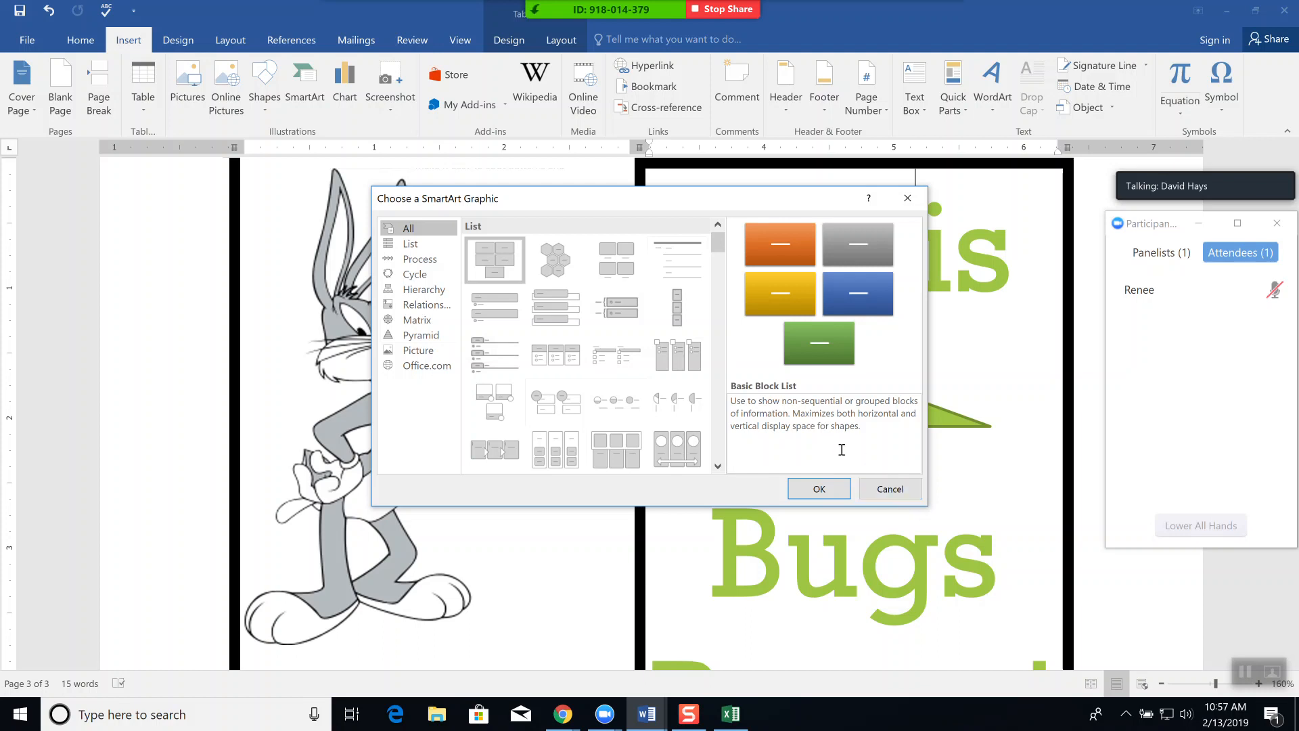
pyautogui.click(890, 490)
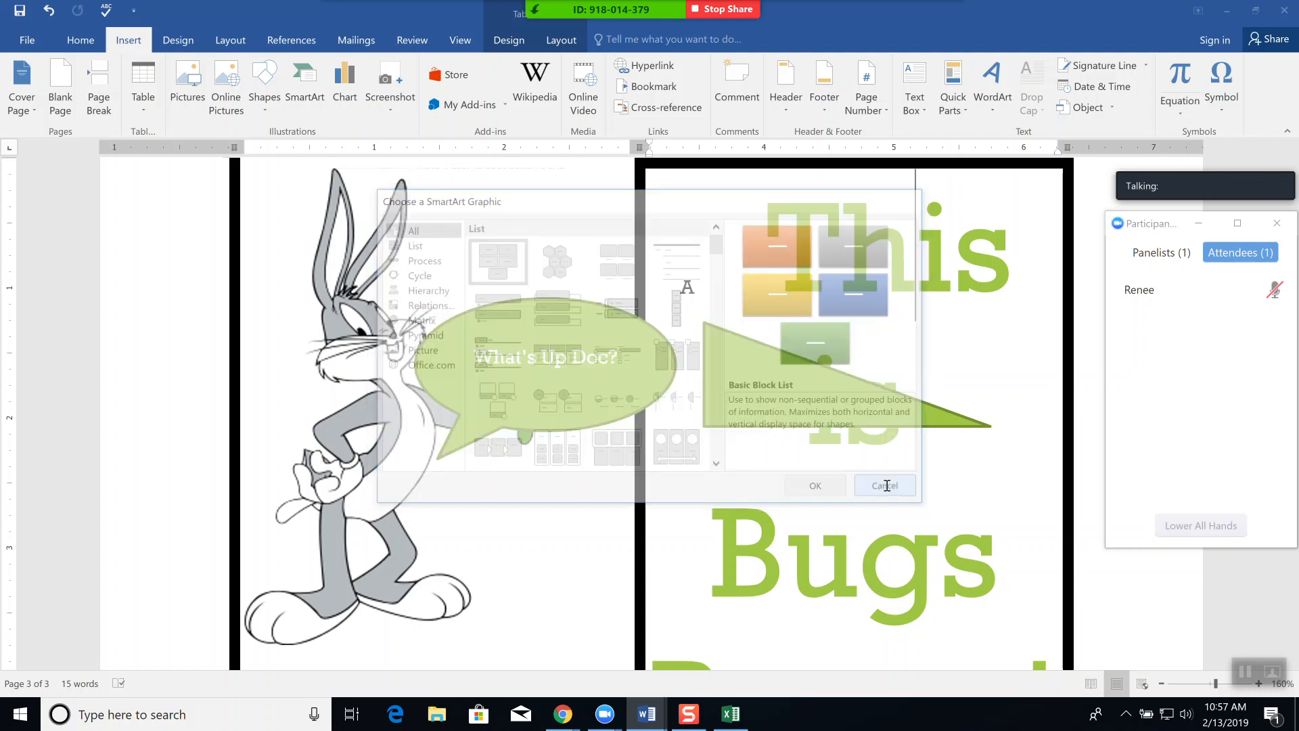
# Create a new blank document
pyautogui.click(27, 40)
pyautogui.click(40, 98)
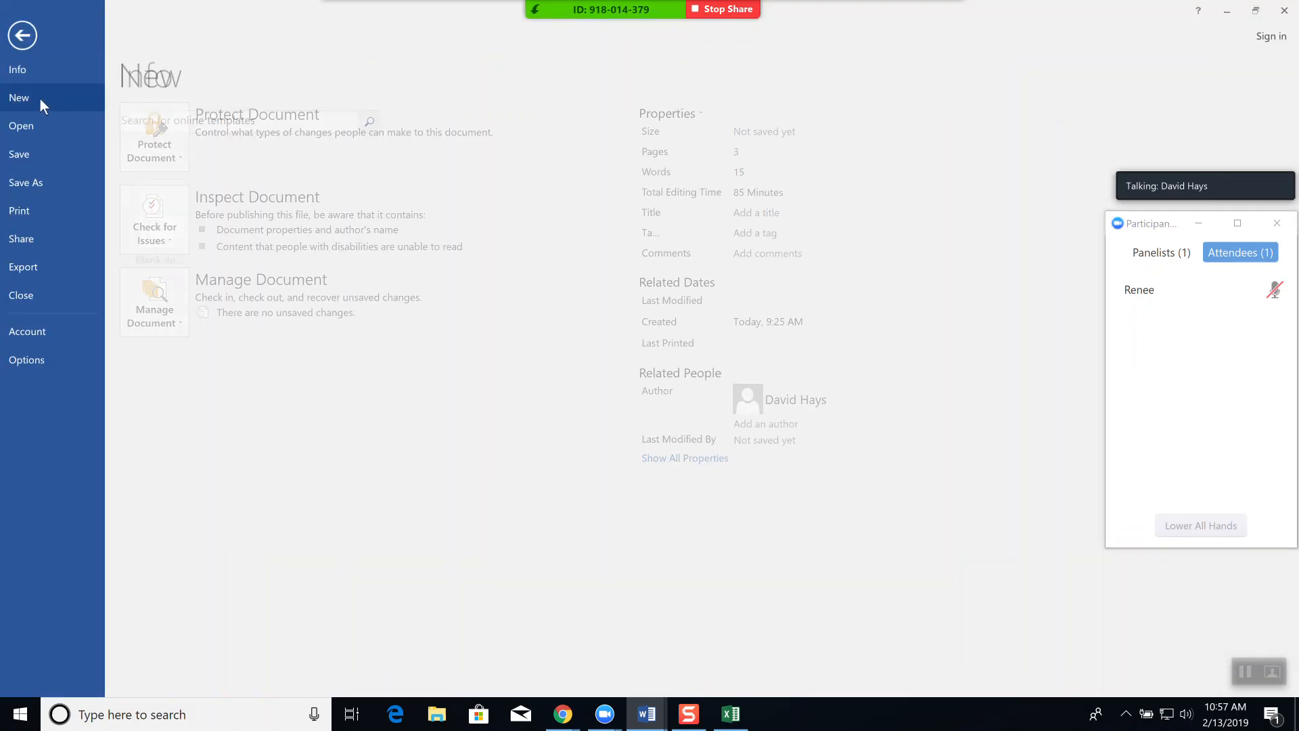
pyautogui.click(160, 205)
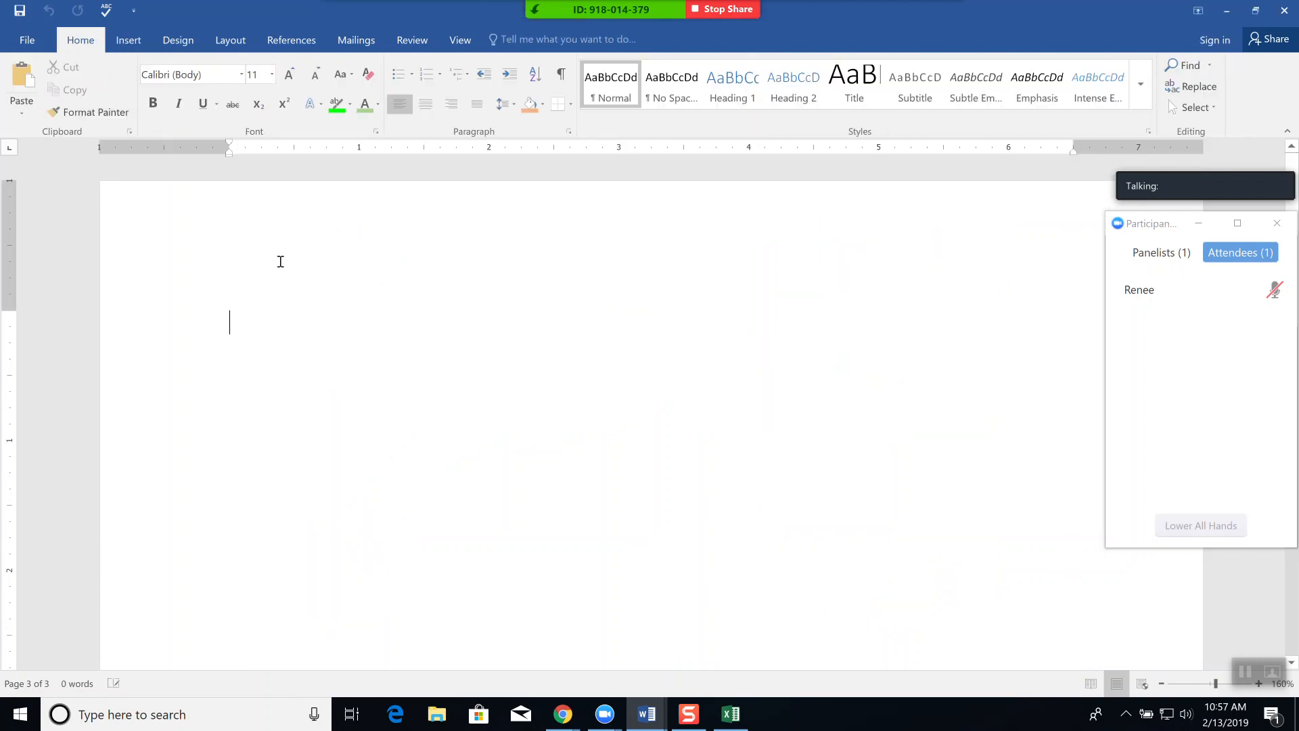
# Insert a Basic Process SmartArt graphic from the Process category into the blank document
pyautogui.click(143, 39)
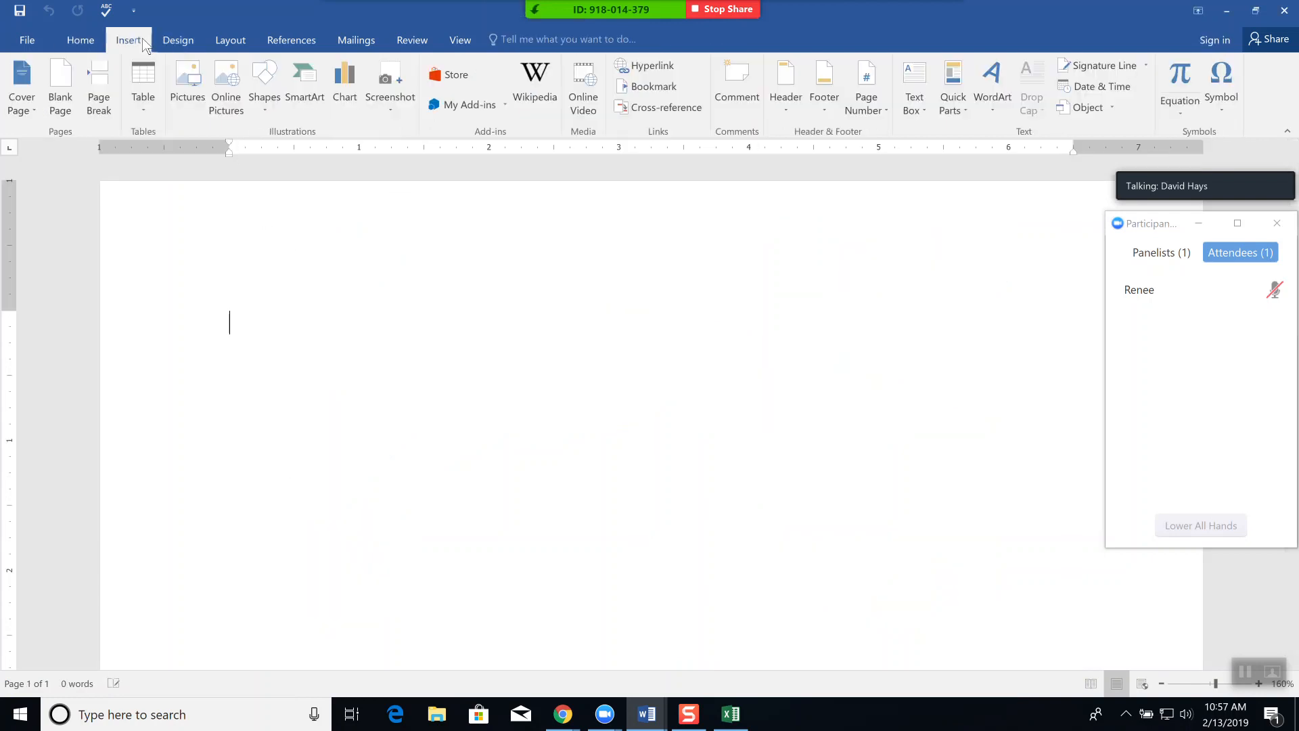
pyautogui.click(315, 99)
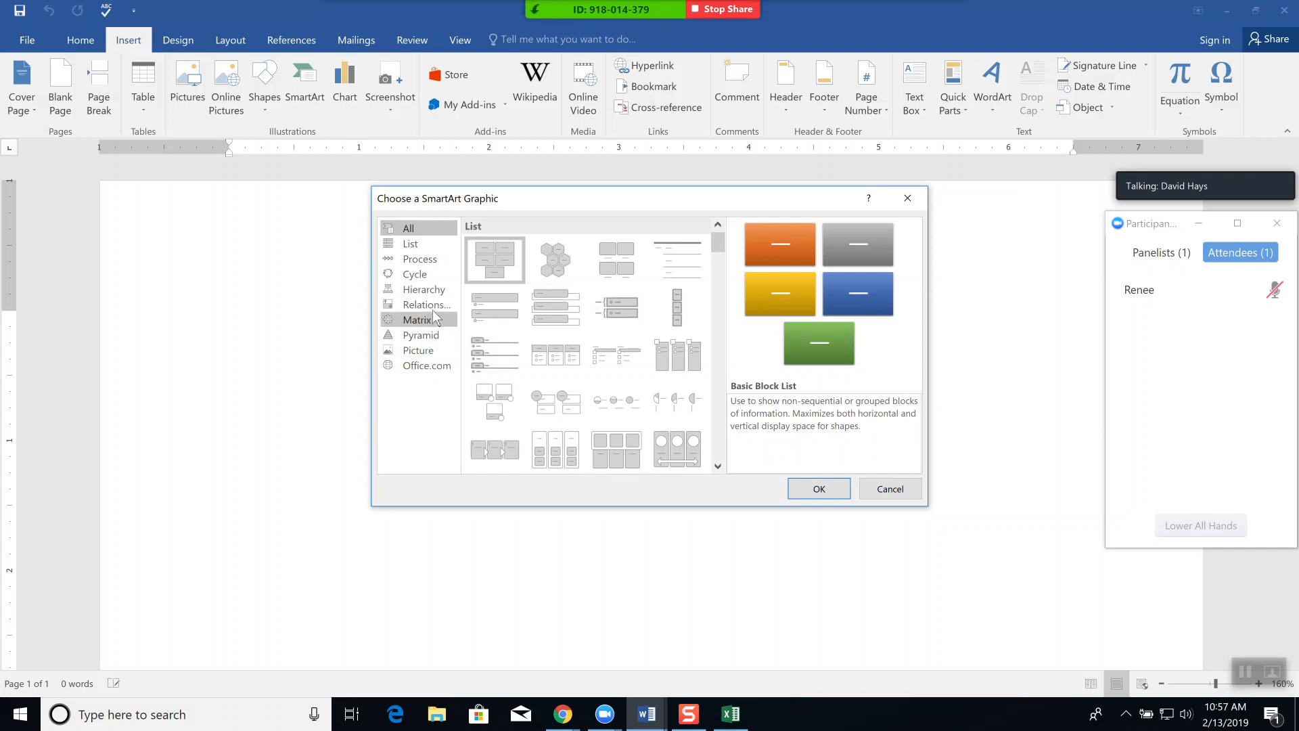
pyautogui.click(424, 263)
pyautogui.click(494, 244)
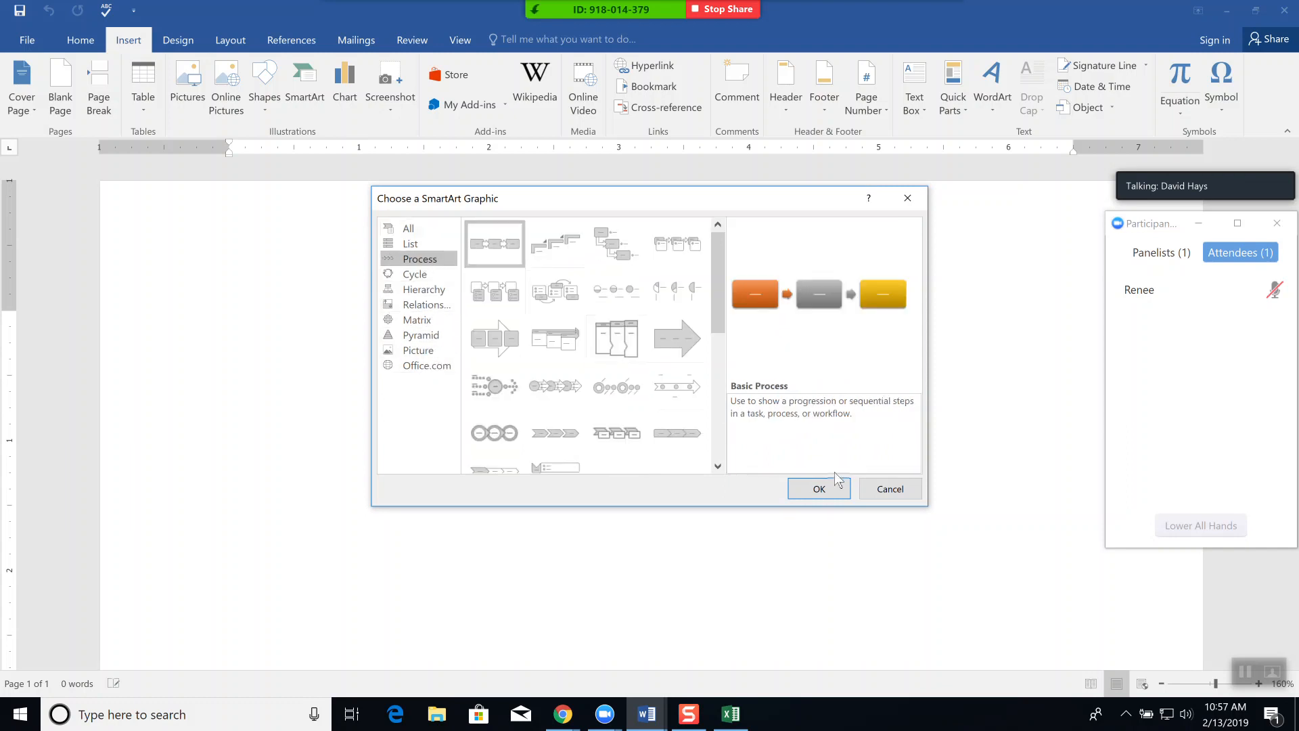
pyautogui.click(821, 489)
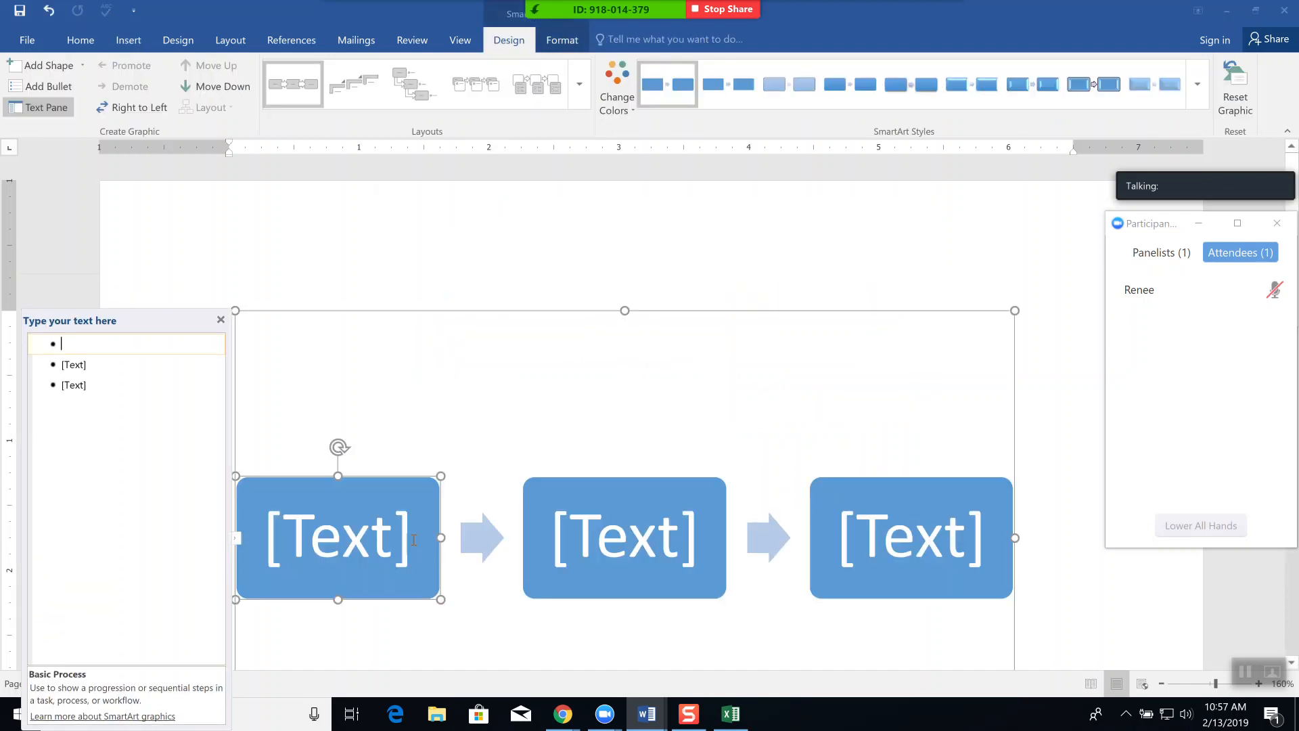
# Fill the three process boxes in order with "Rake Leaves", "Mow Yard" and "Trim"
pyautogui.click(376, 536)
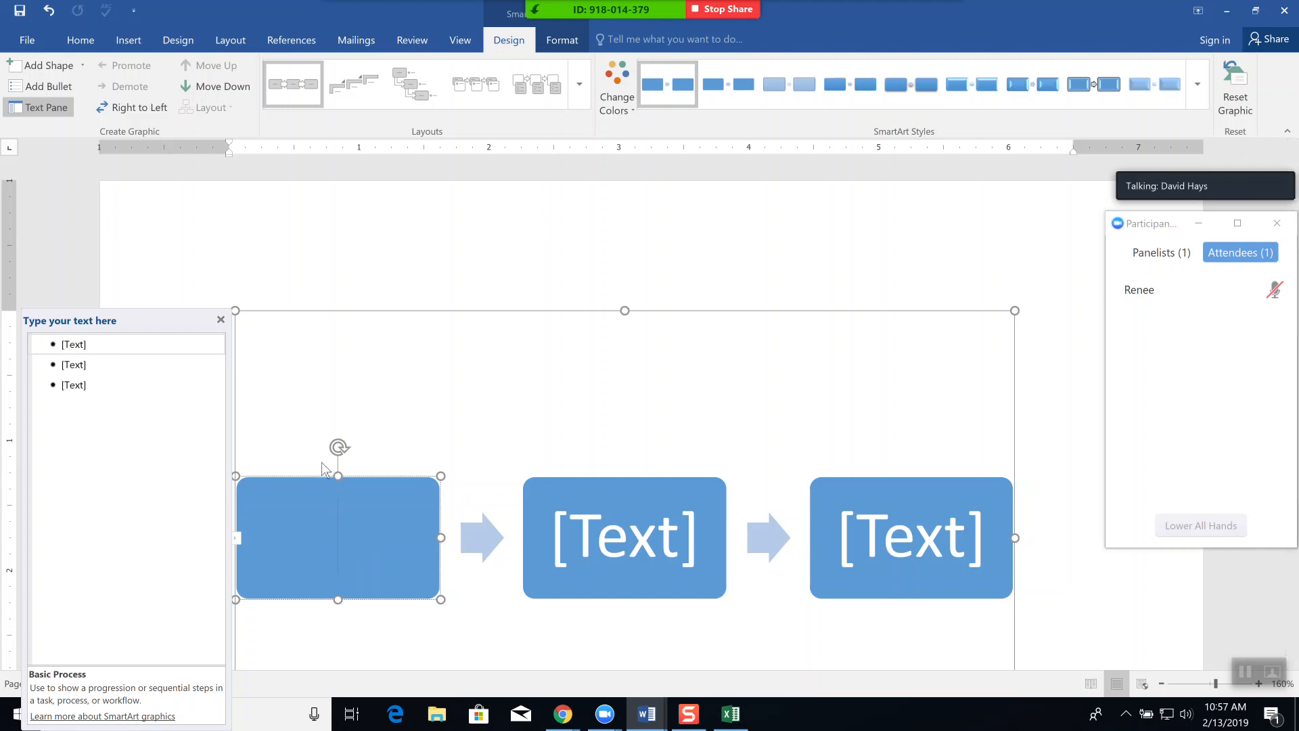
pyautogui.click(617, 527)
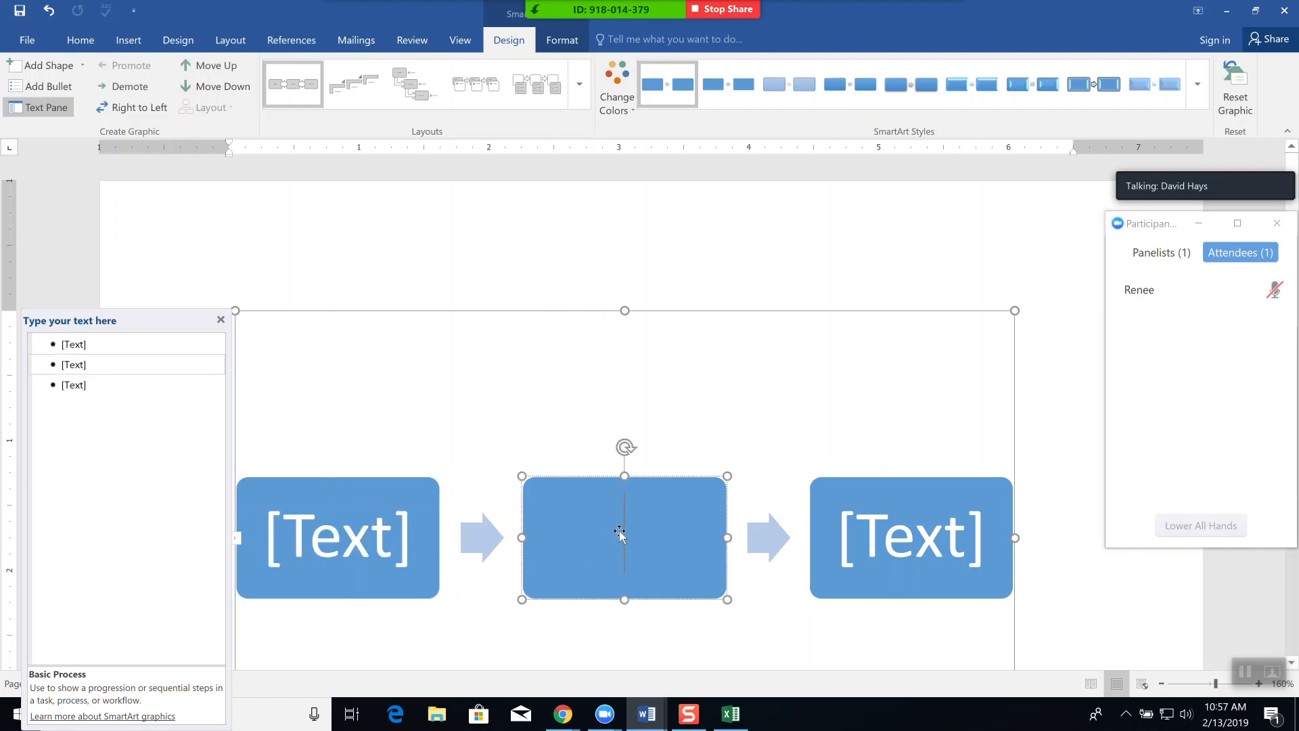
pyautogui.click(340, 553)
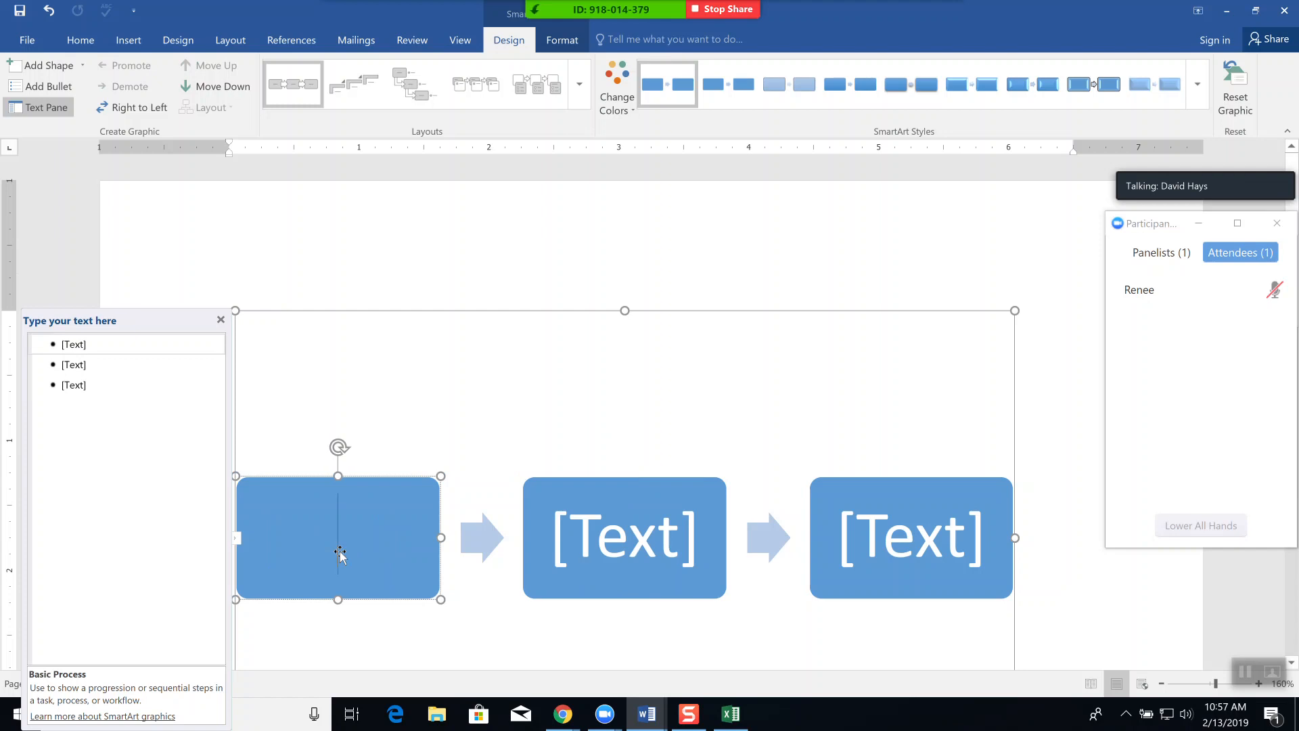
pyautogui.click(75, 351)
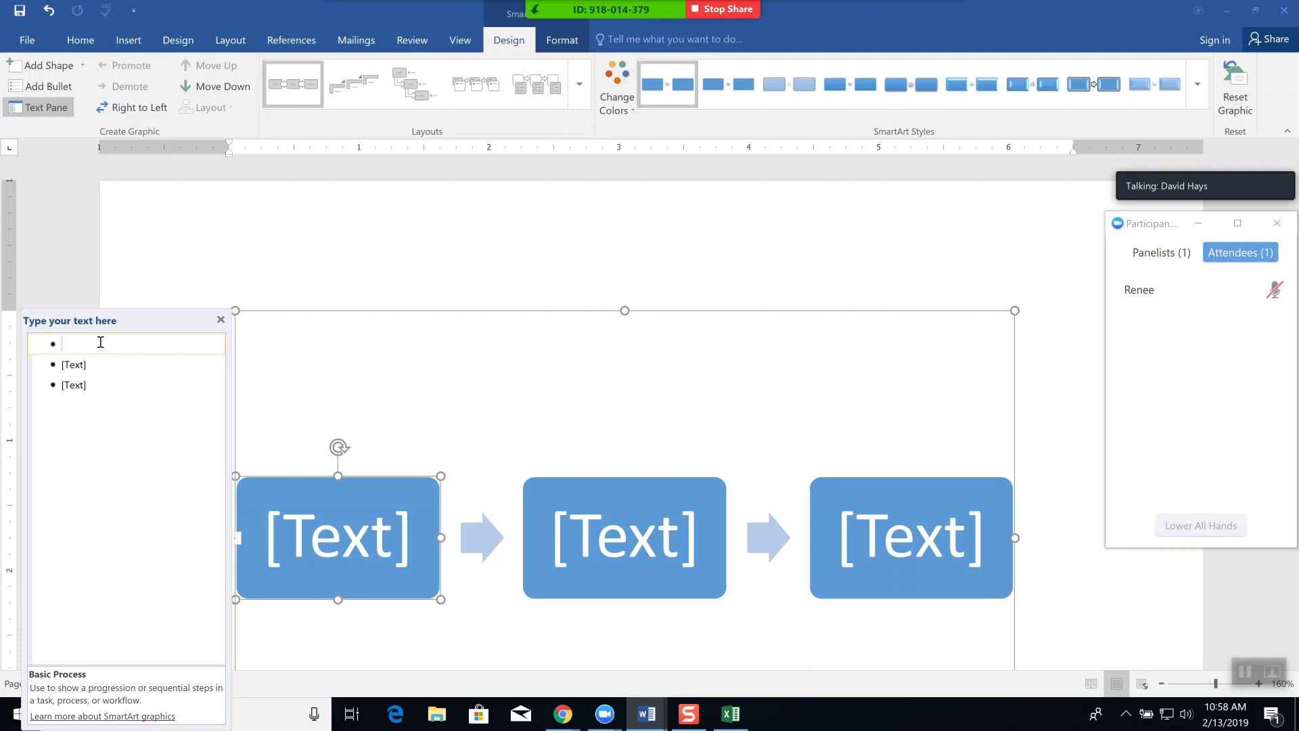
pyautogui.write('Rake Leaves')
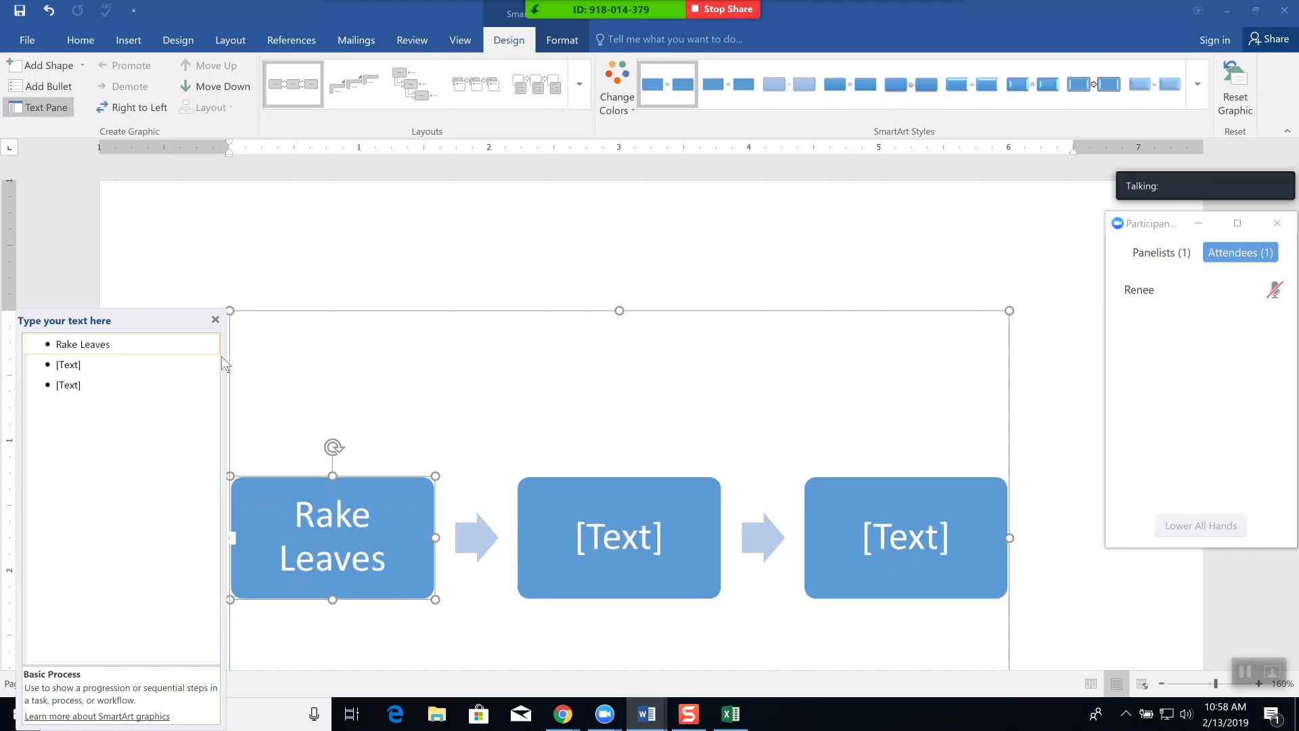
pyautogui.click(623, 534)
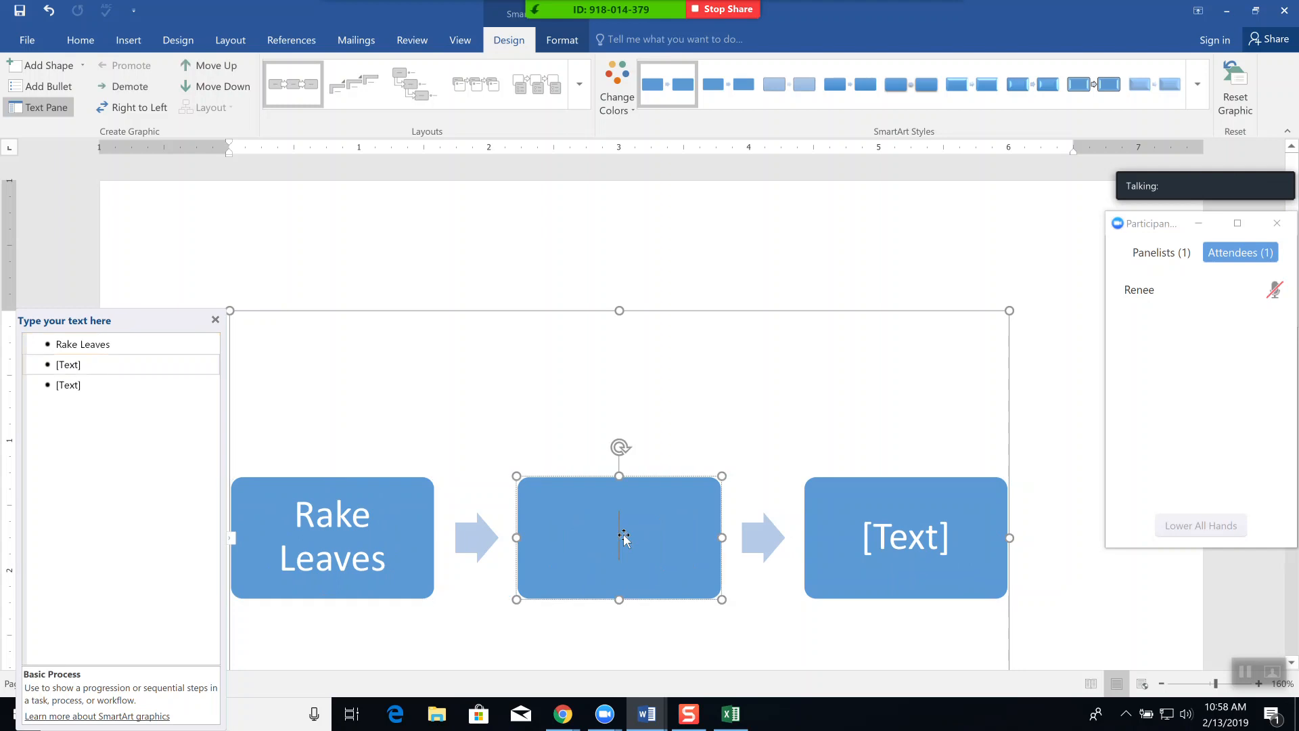
pyautogui.write('Mow Yard')
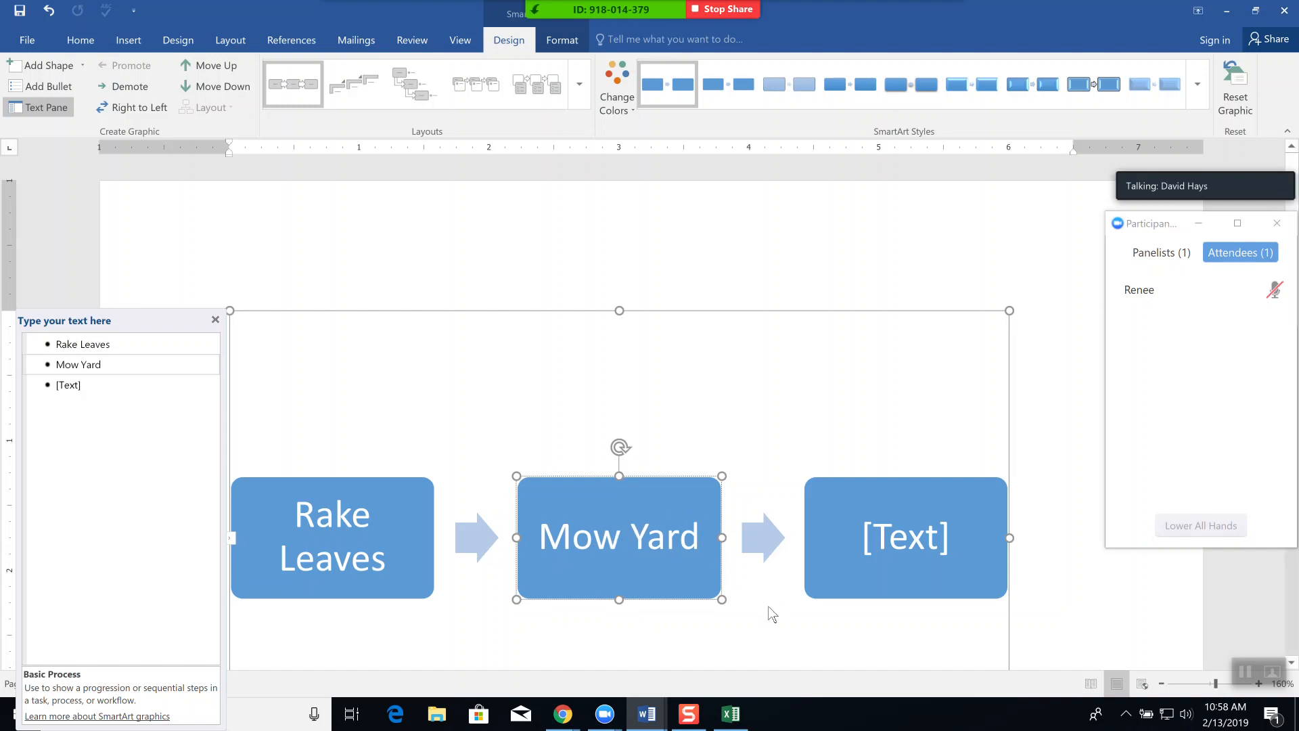
pyautogui.click(901, 545)
pyautogui.write('Trim')
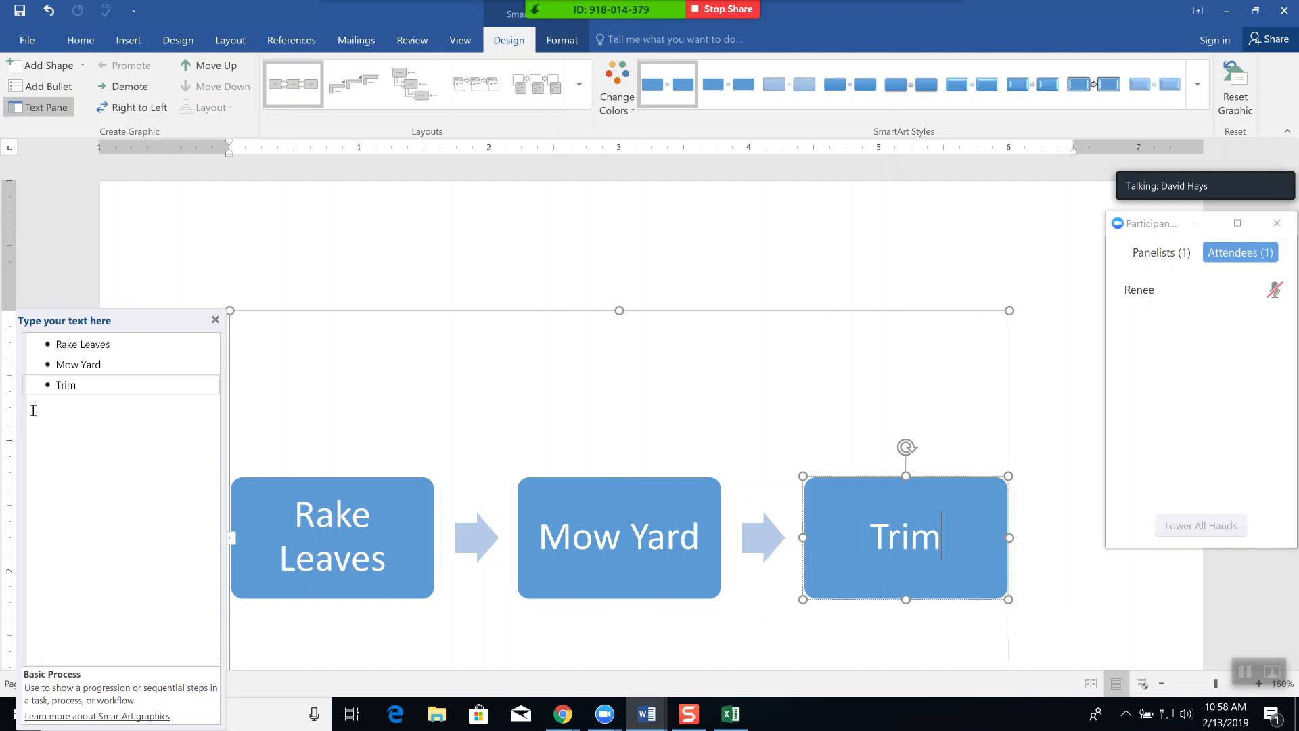
# Add an empty shape after the Trim box and cut it, then add another one and delete it
pyautogui.click(116, 414)
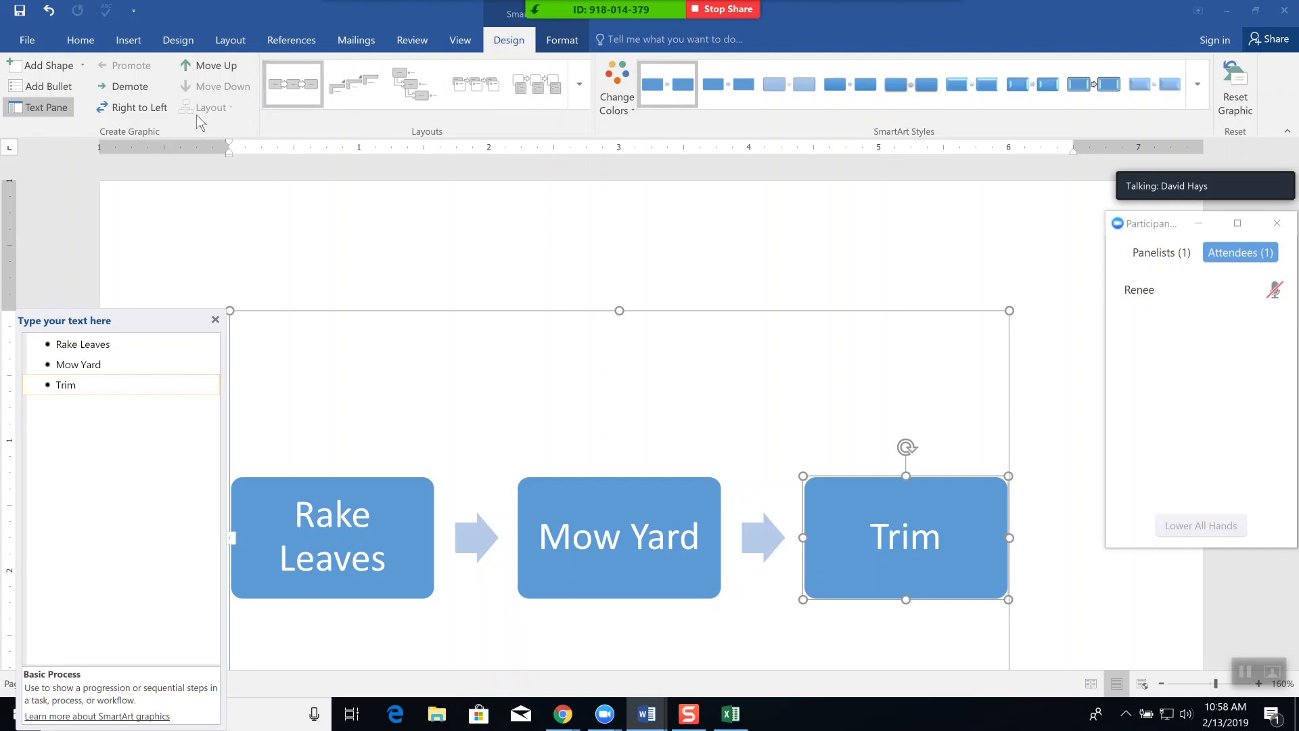
pyautogui.click(51, 68)
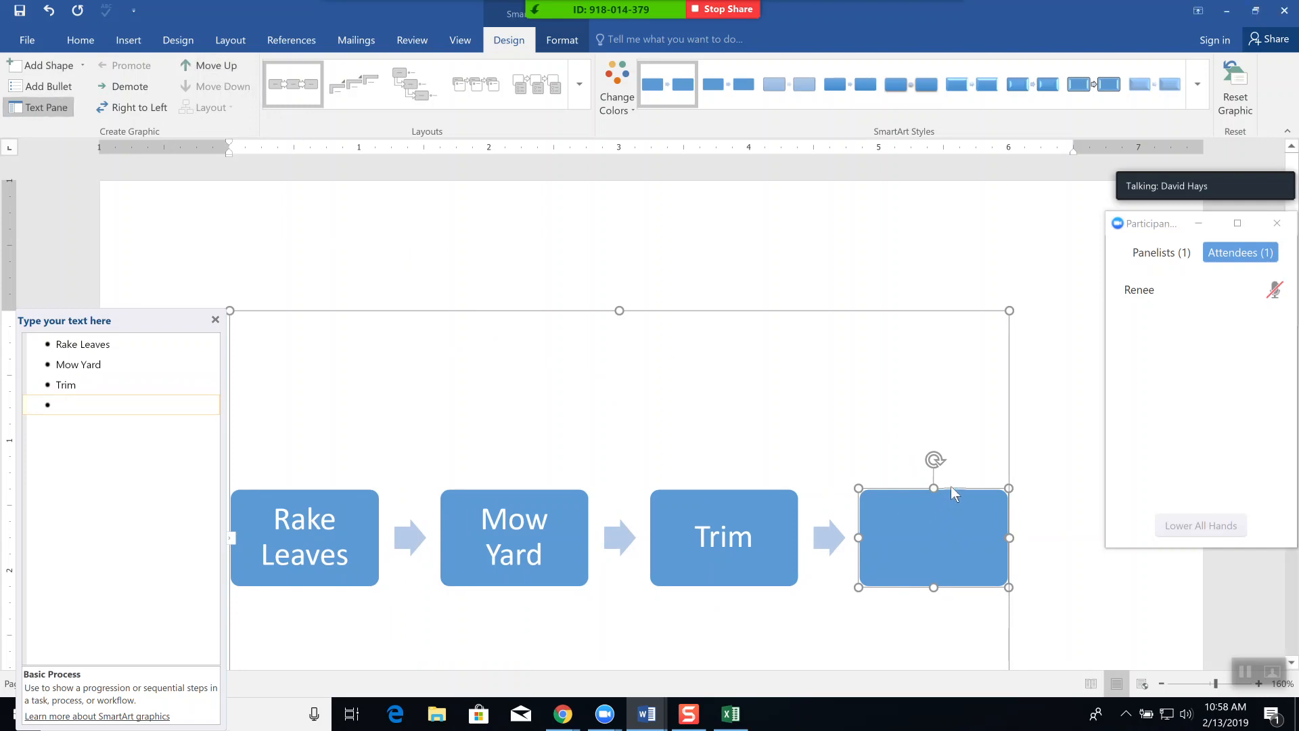
pyautogui.rightClick(901, 505)
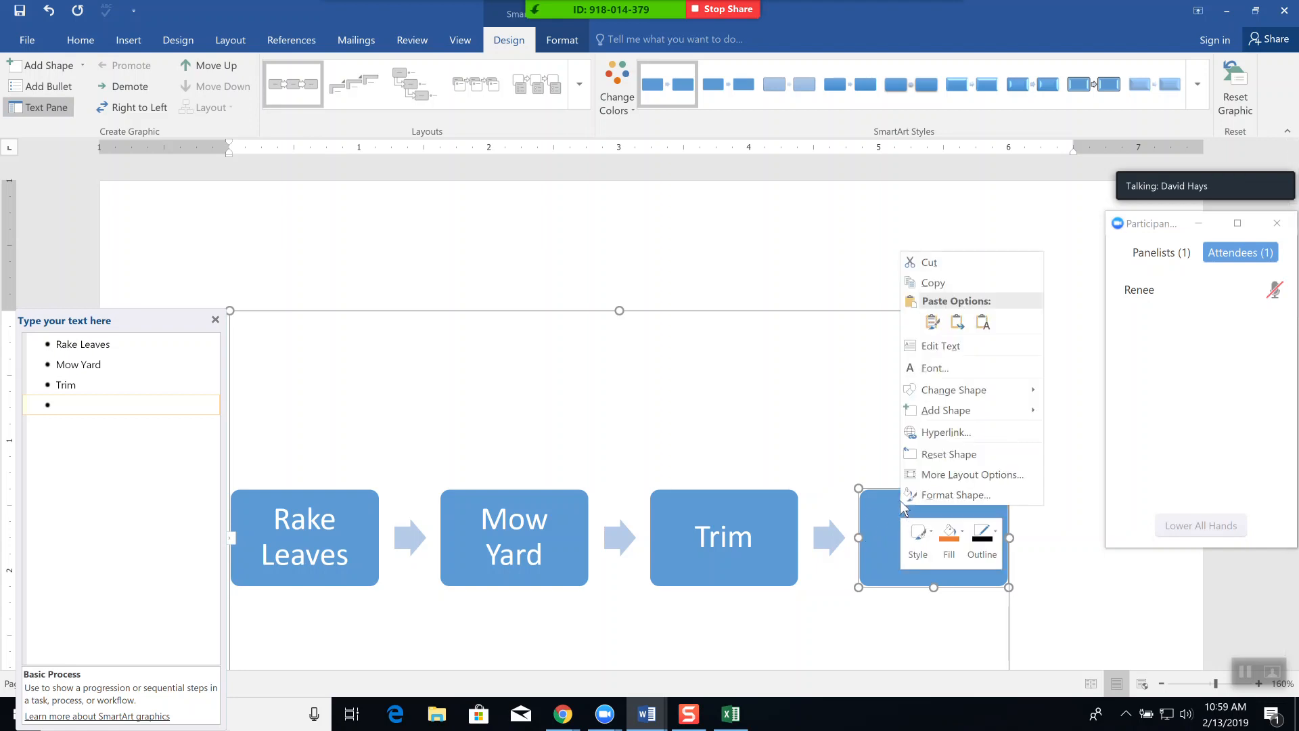
pyautogui.click(930, 263)
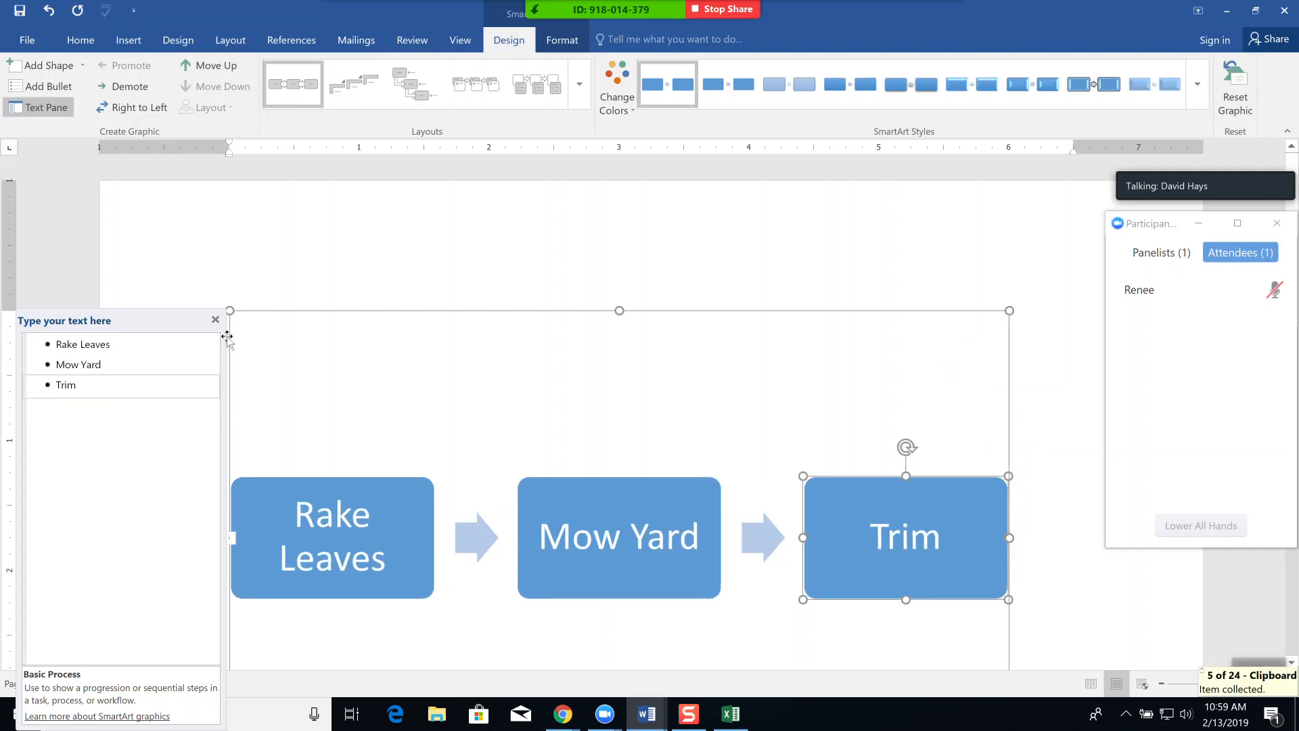
pyautogui.click(47, 66)
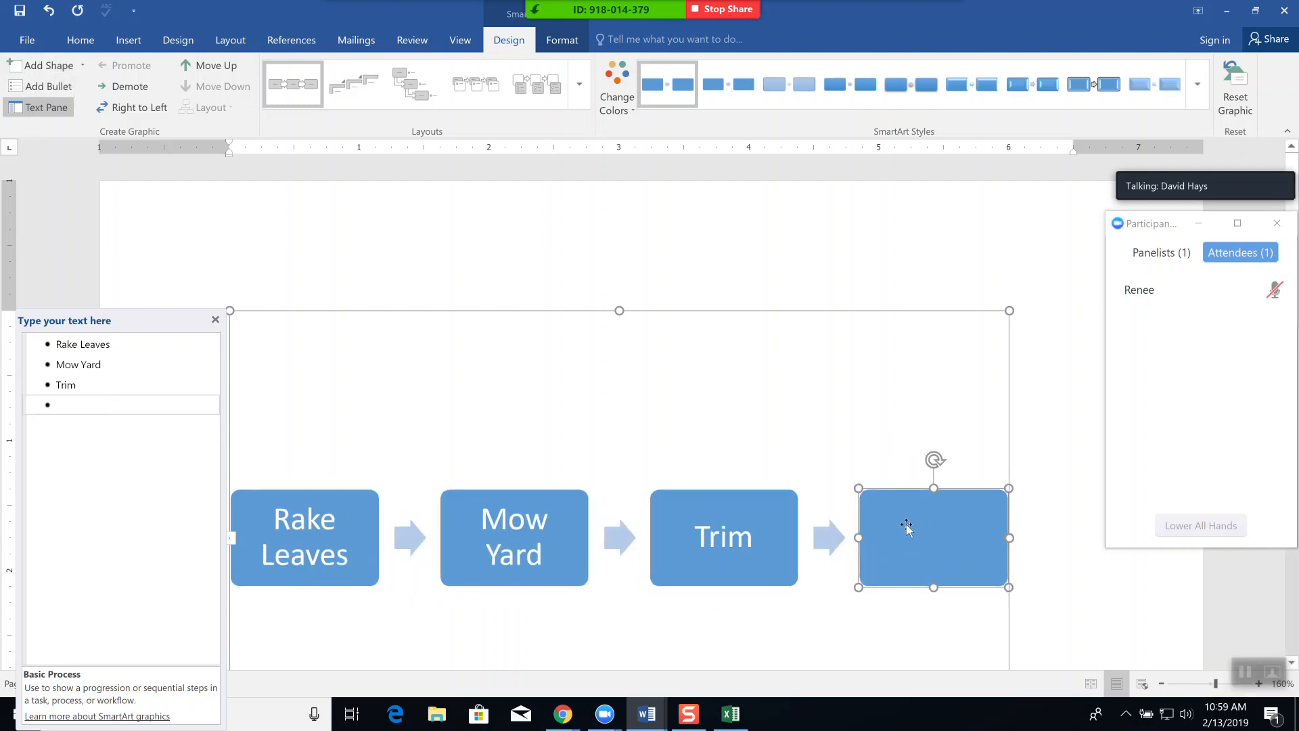
pyautogui.press('Delete')
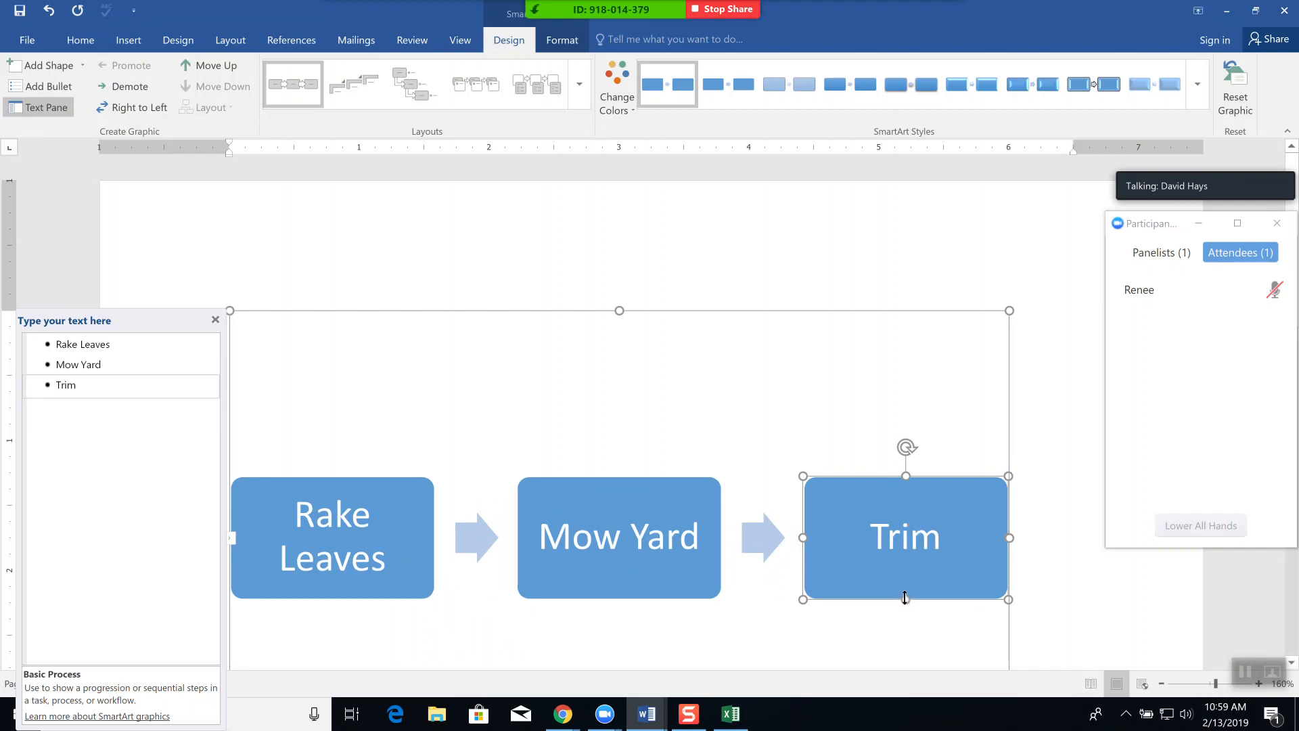
# Copy the Trim box from the process graphic, switch to Excel and paste it at cell B12 of Sheet1
pyautogui.rightClick(865, 502)
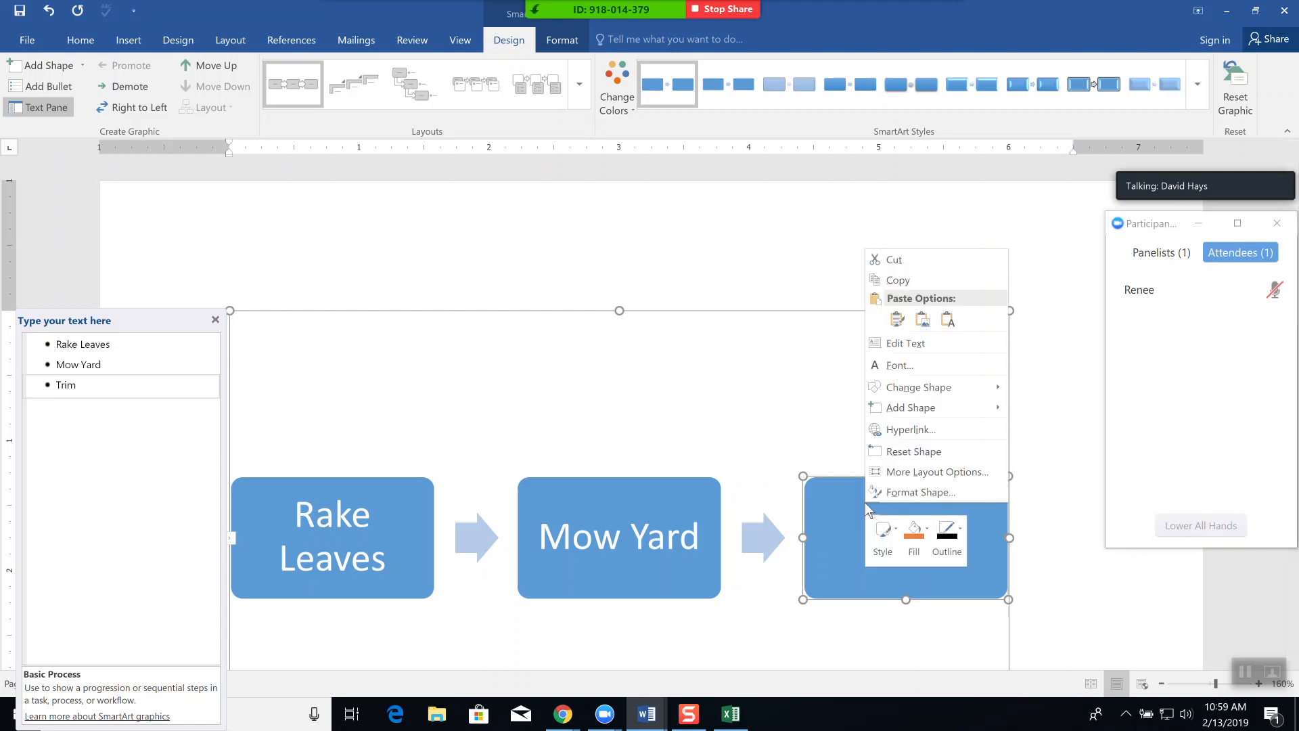
pyautogui.click(896, 280)
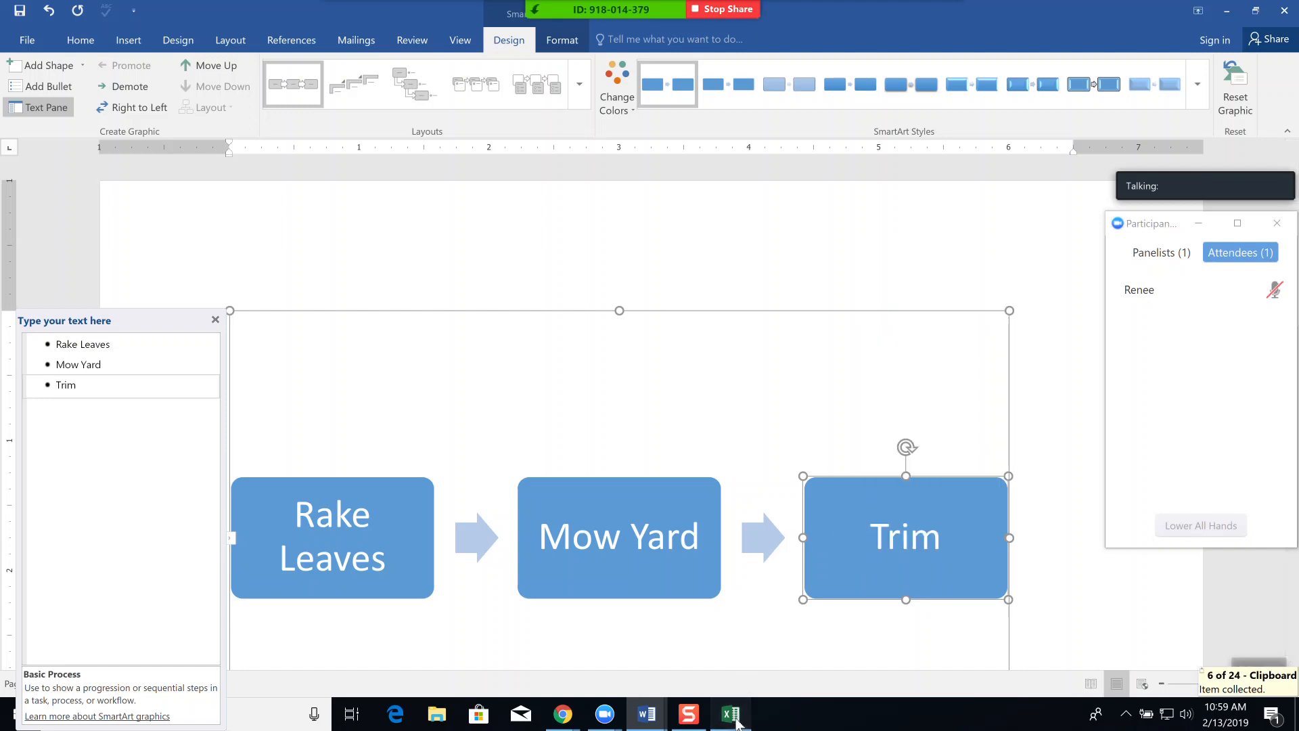
pyautogui.click(738, 722)
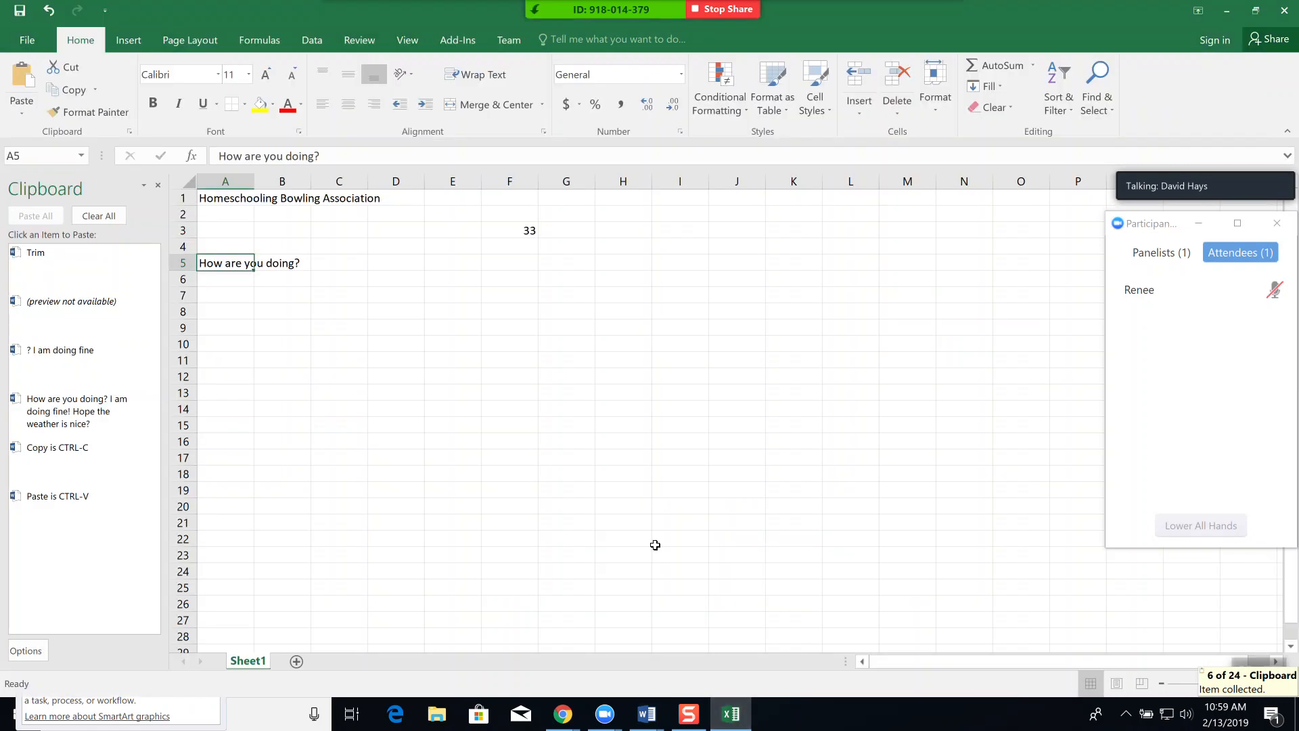
pyautogui.click(300, 374)
pyautogui.click(22, 78)
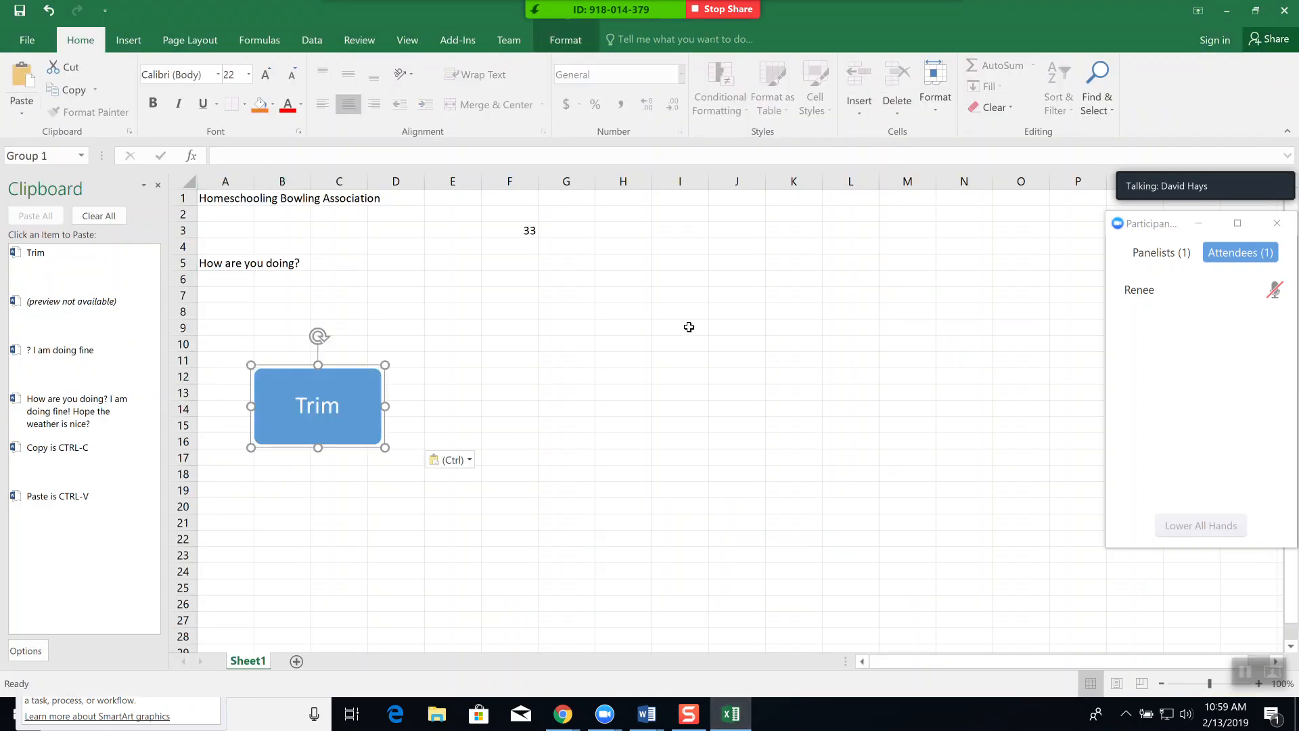
# Switch back to Word and replace the process graphic with an Organization Chart SmartArt from the Hierarchy category
pyautogui.click(732, 715)
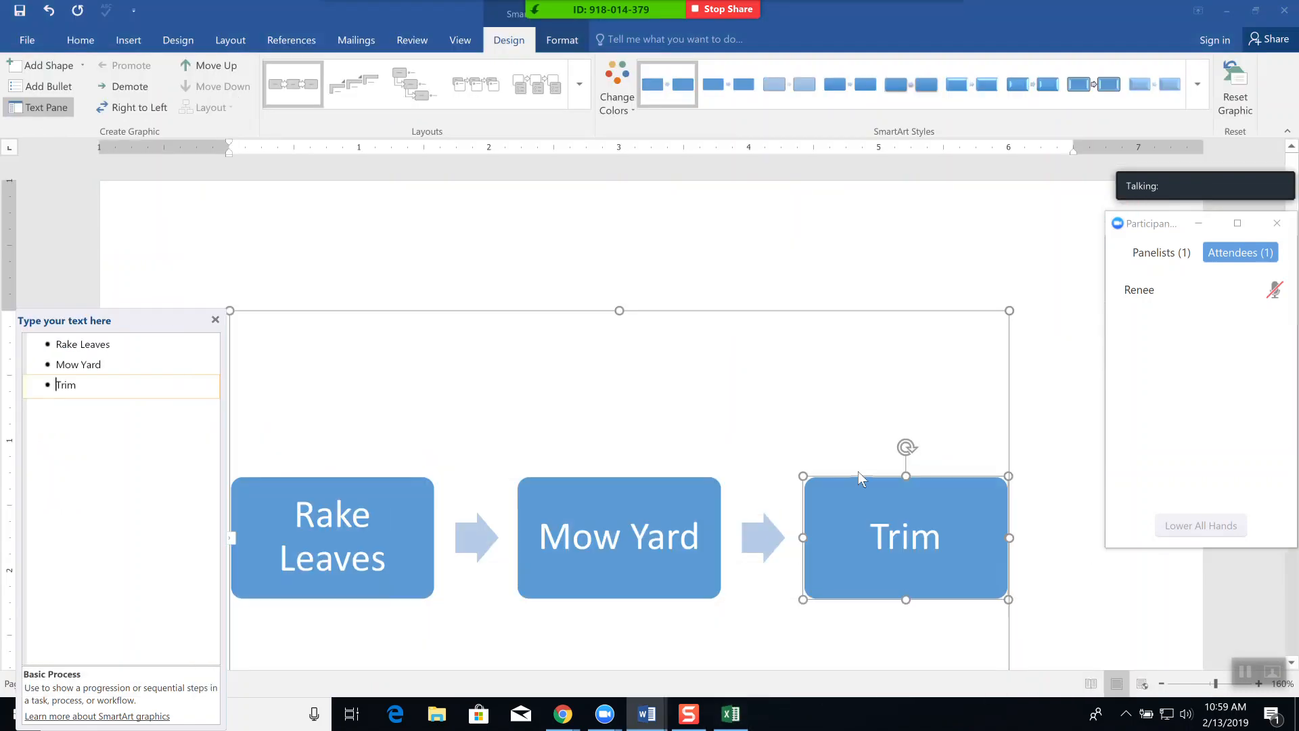
pyautogui.click(126, 42)
pyautogui.click(311, 92)
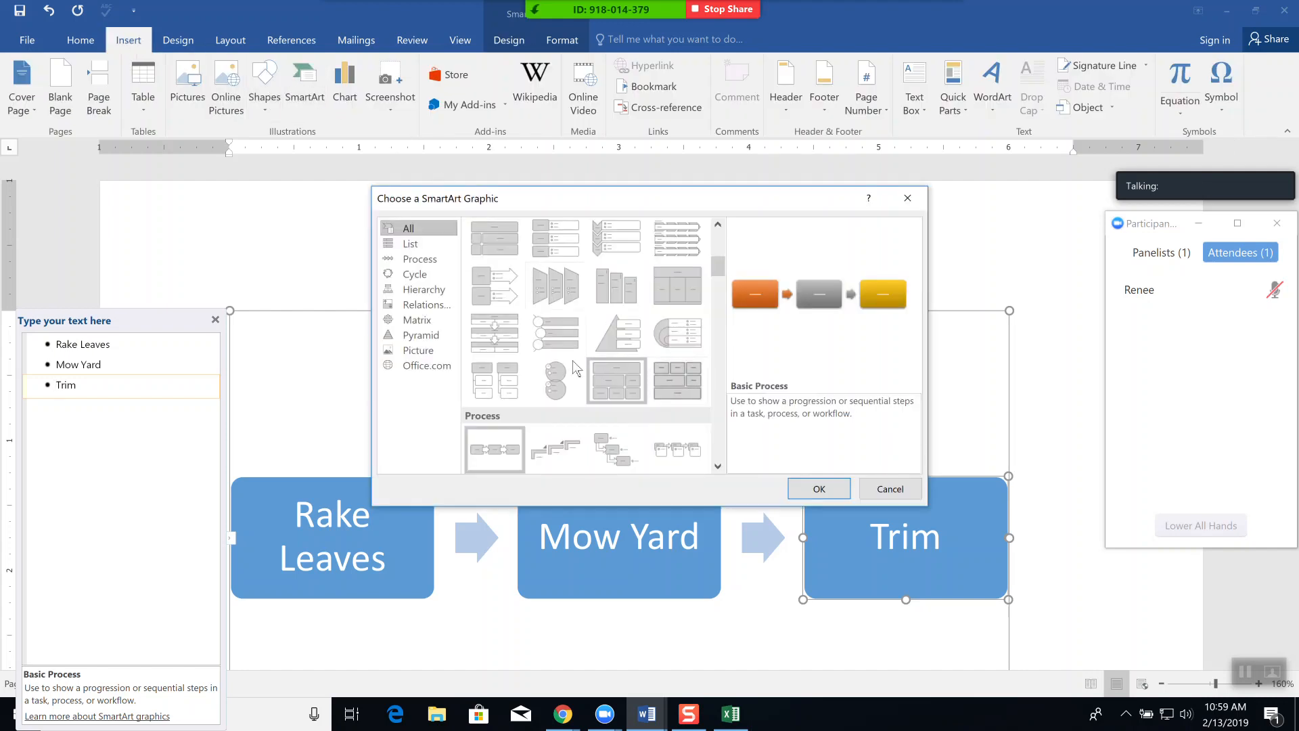
pyautogui.click(423, 290)
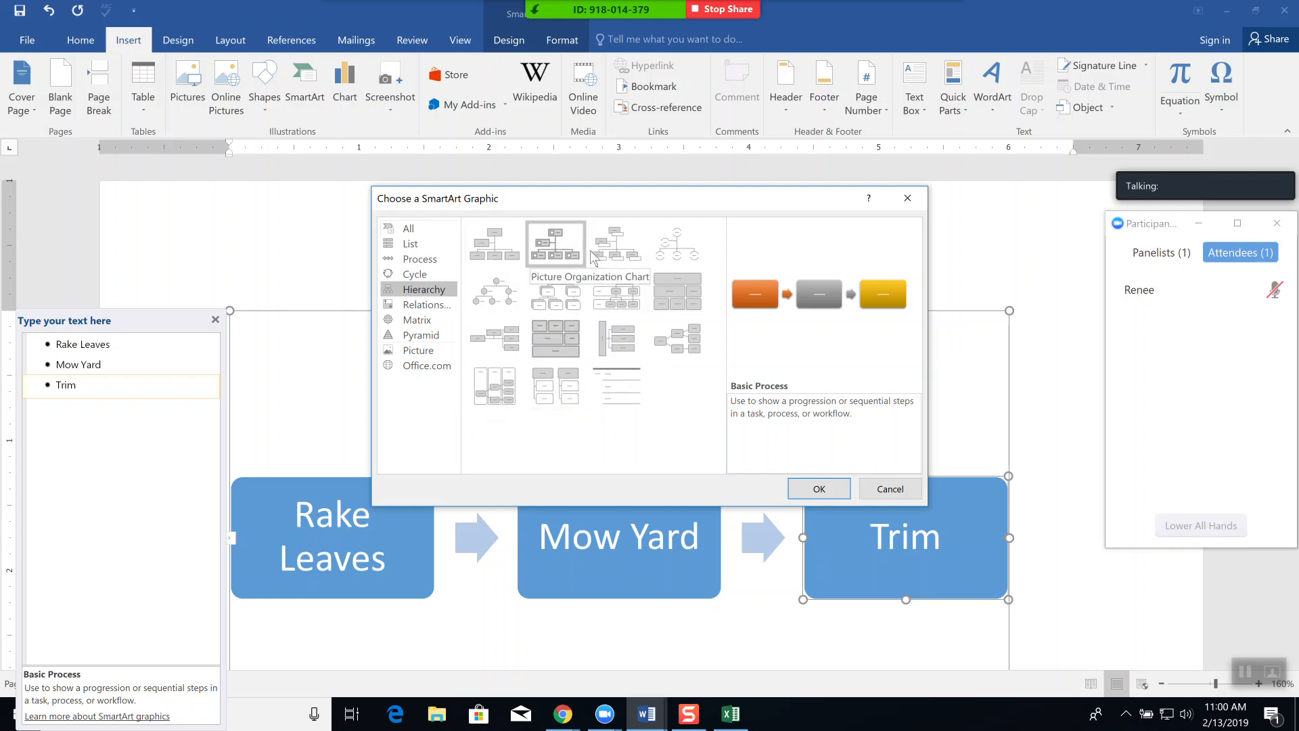
pyautogui.click(495, 250)
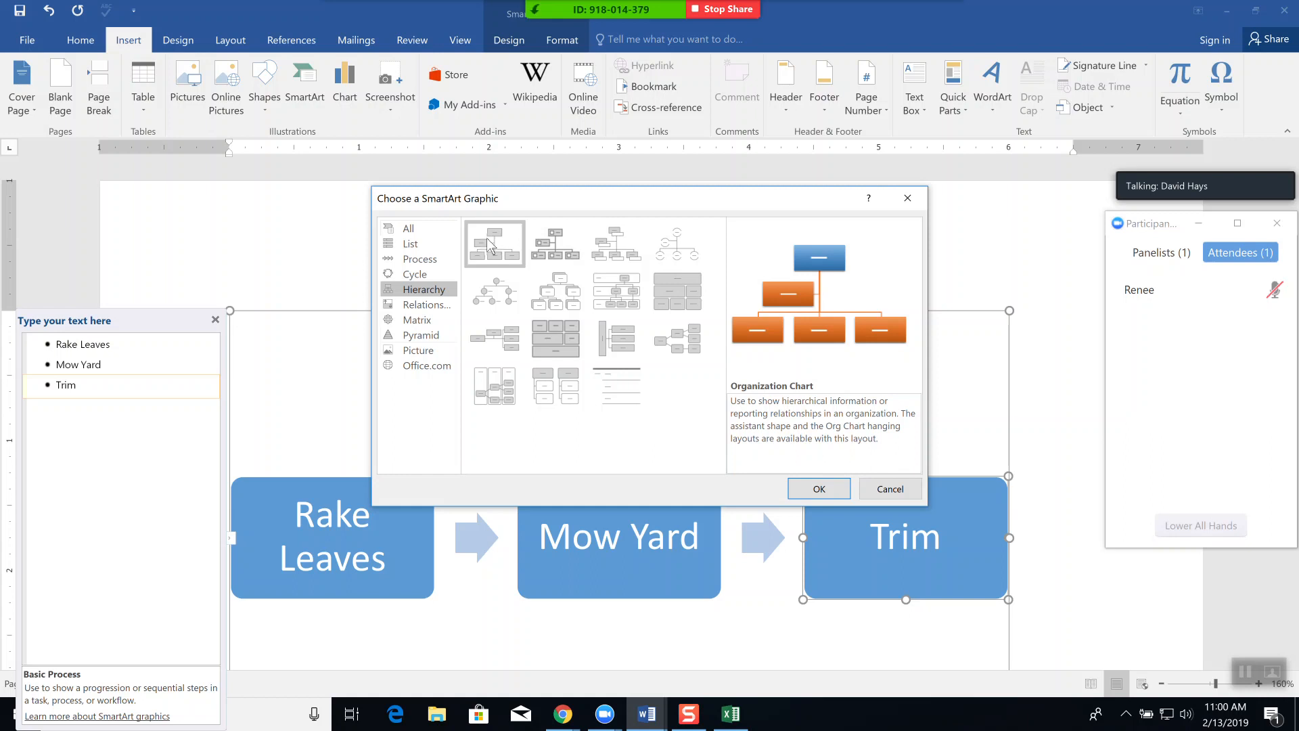
pyautogui.click(599, 260)
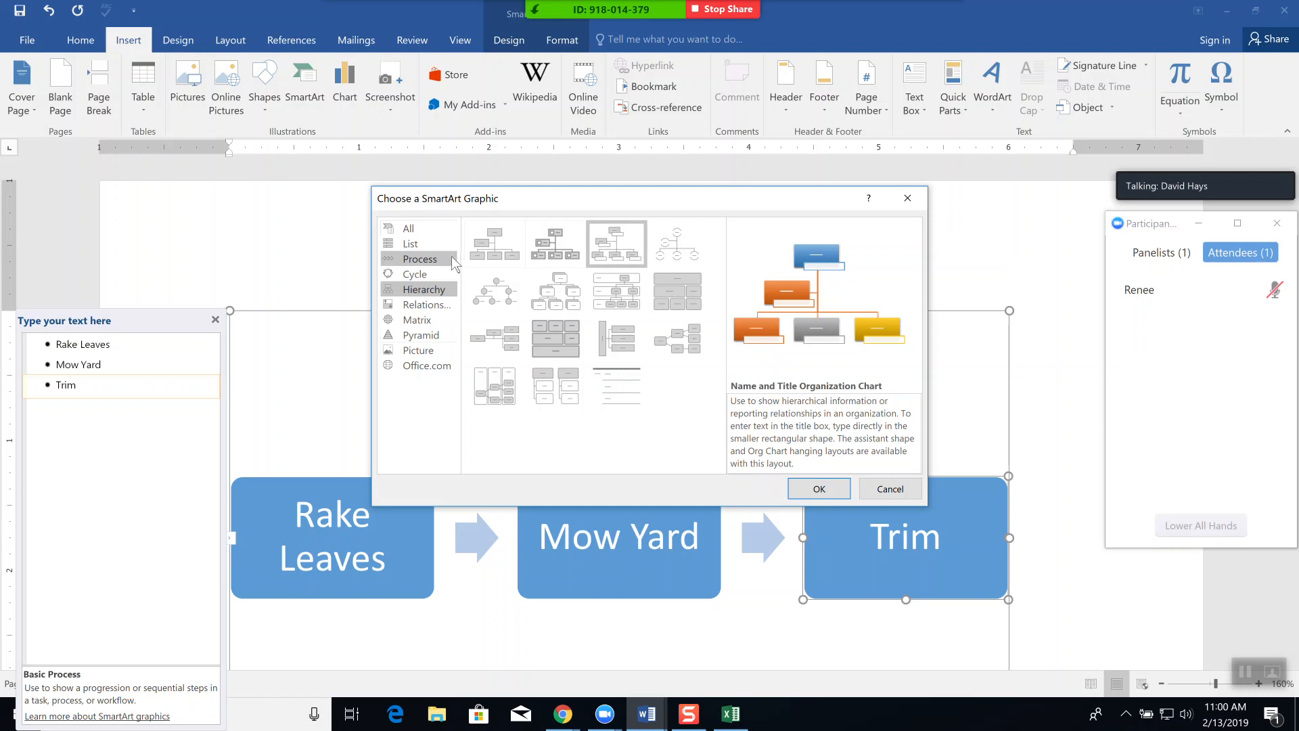
pyautogui.click(499, 255)
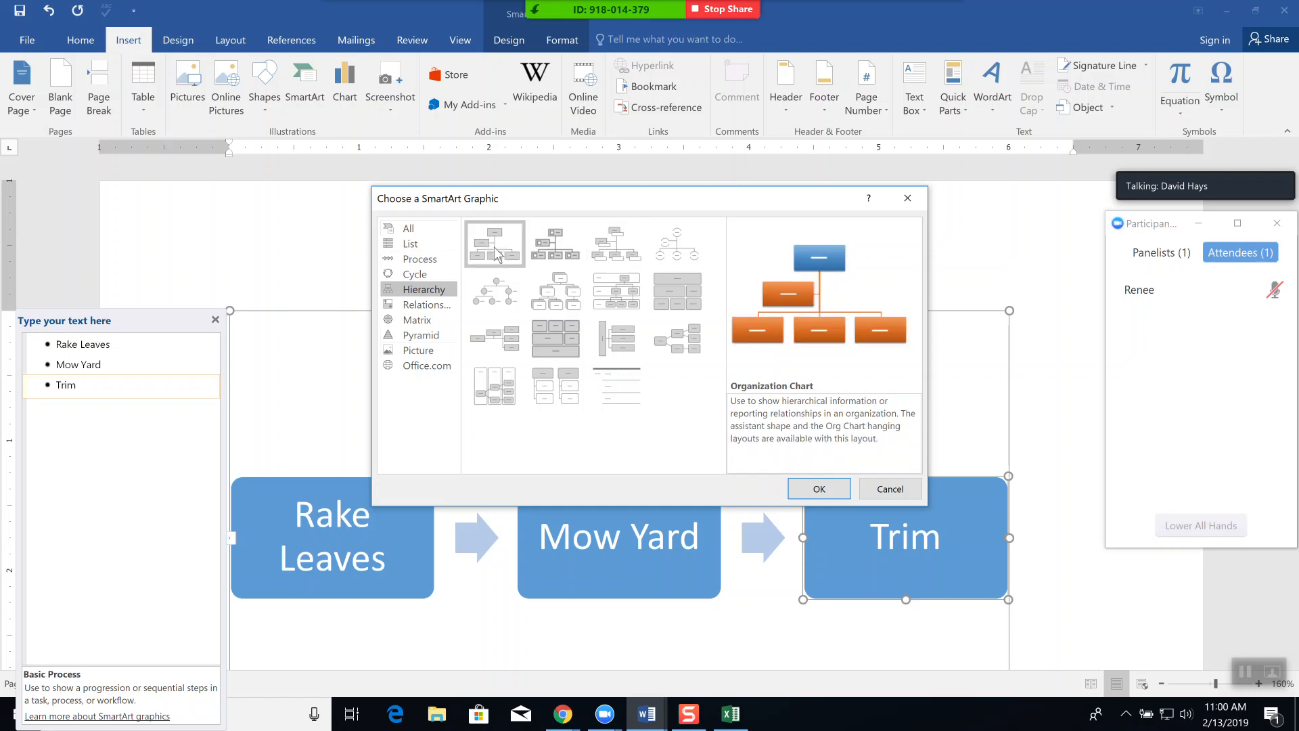
pyautogui.click(820, 490)
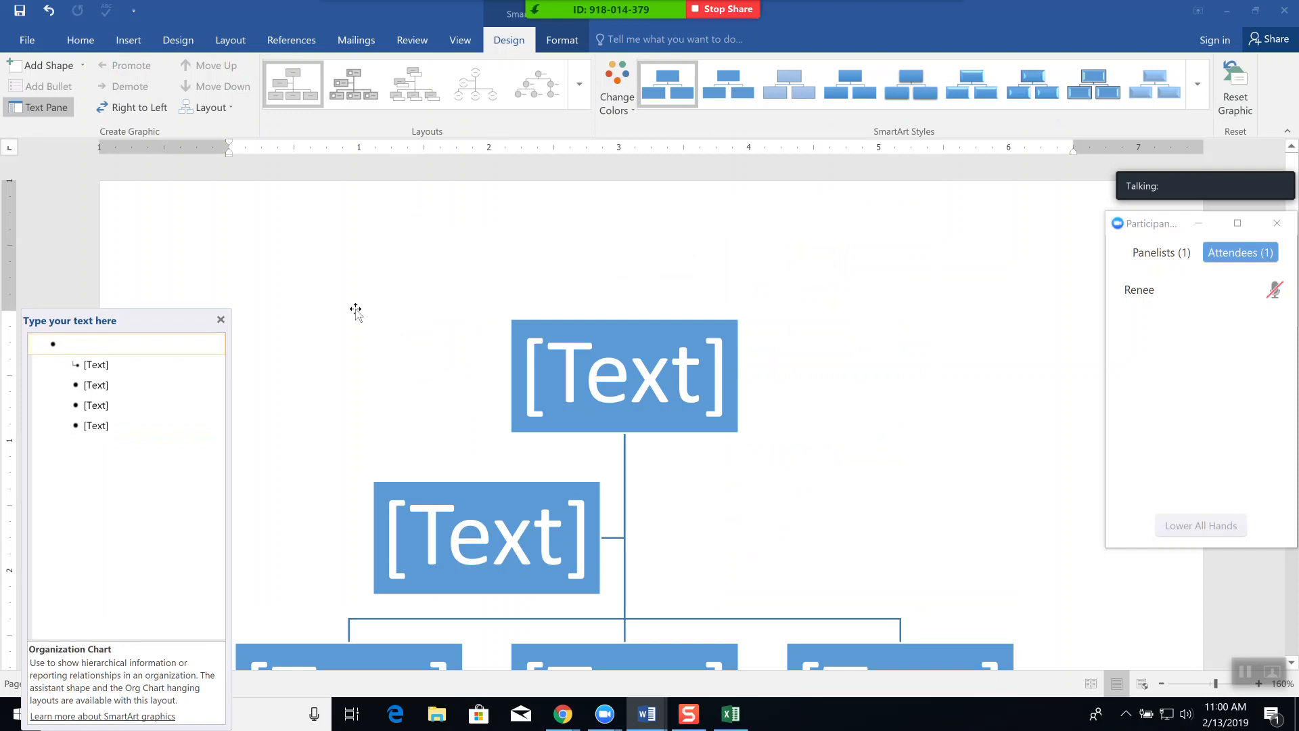
# Label the top box of the organization chart with a first name followed by "& His Wife"
pyautogui.scroll(-1, 921, 450)
pyautogui.click(712, 311)
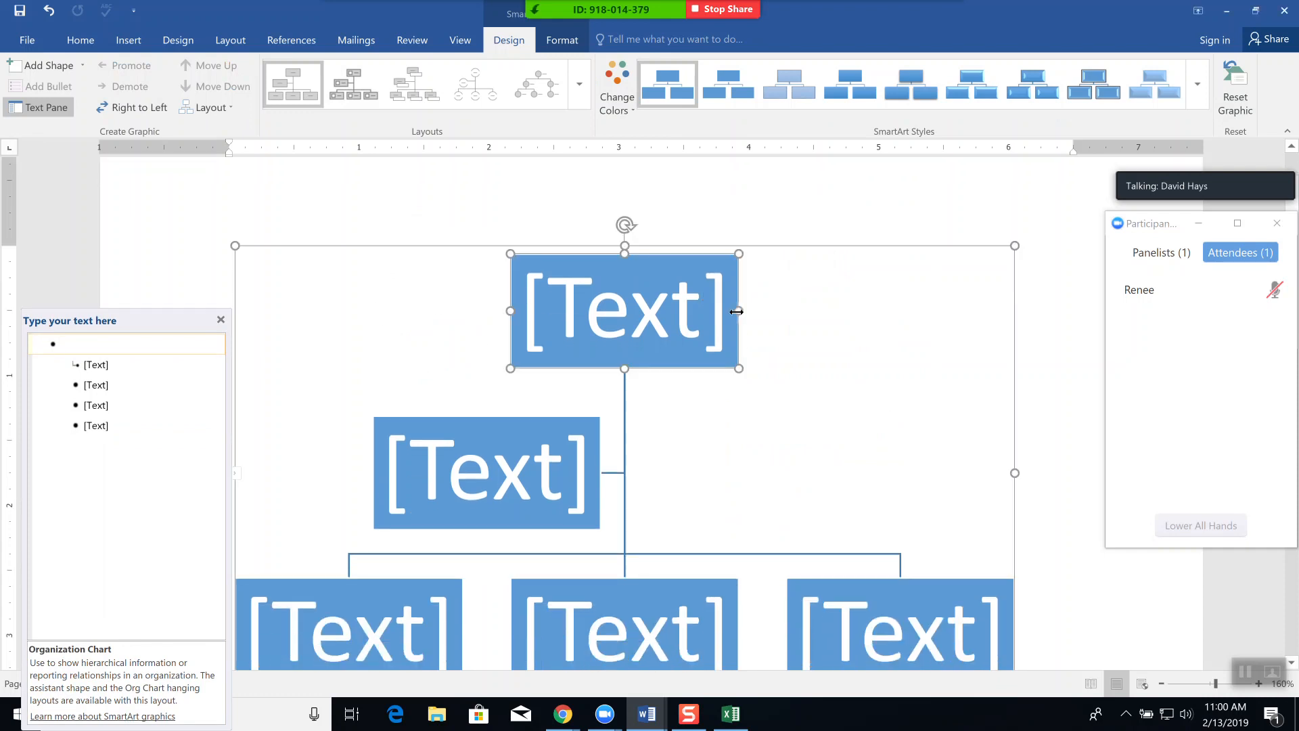
pyautogui.click(657, 310)
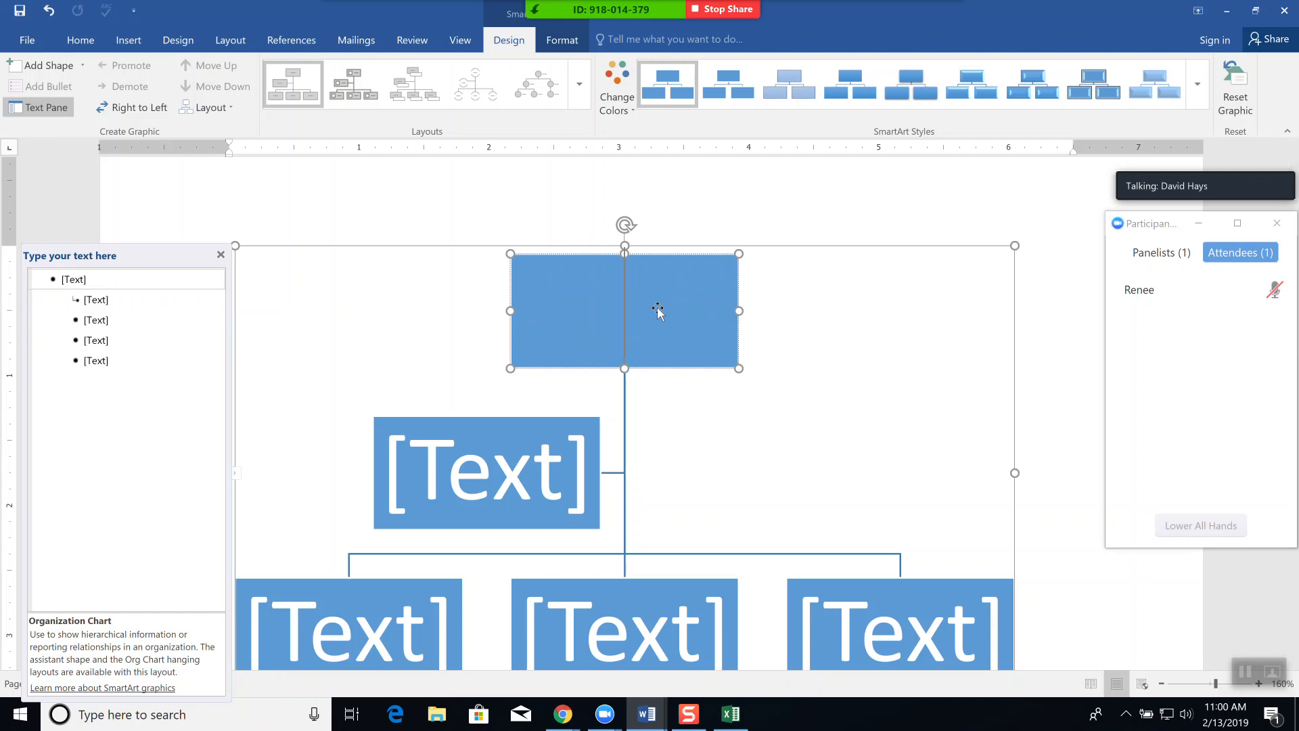
pyautogui.write('Boom')
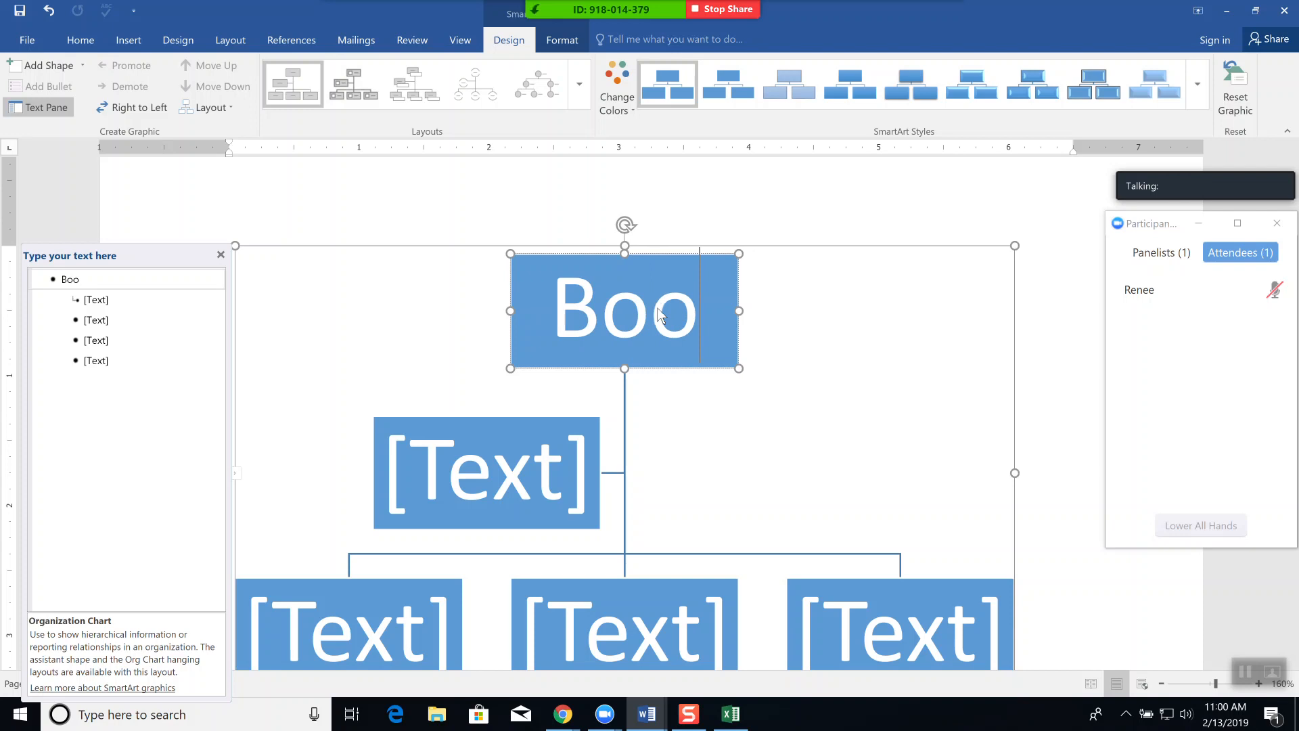
pyautogui.press('BackSpace')
pyautogui.press('BackSpace')
pyautogui.press('BackSpace')
pyautogui.press('BackSpace')
pyautogui.write('Frank')
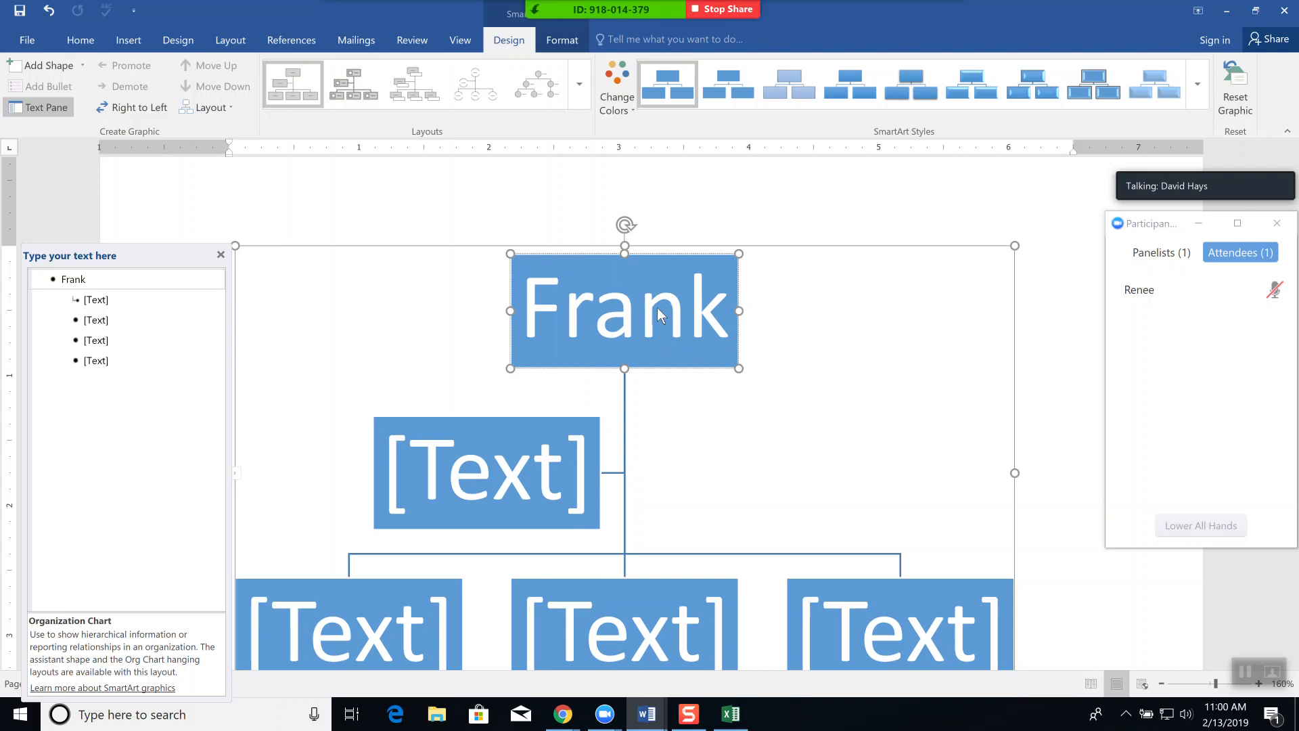
pyautogui.write(' &')
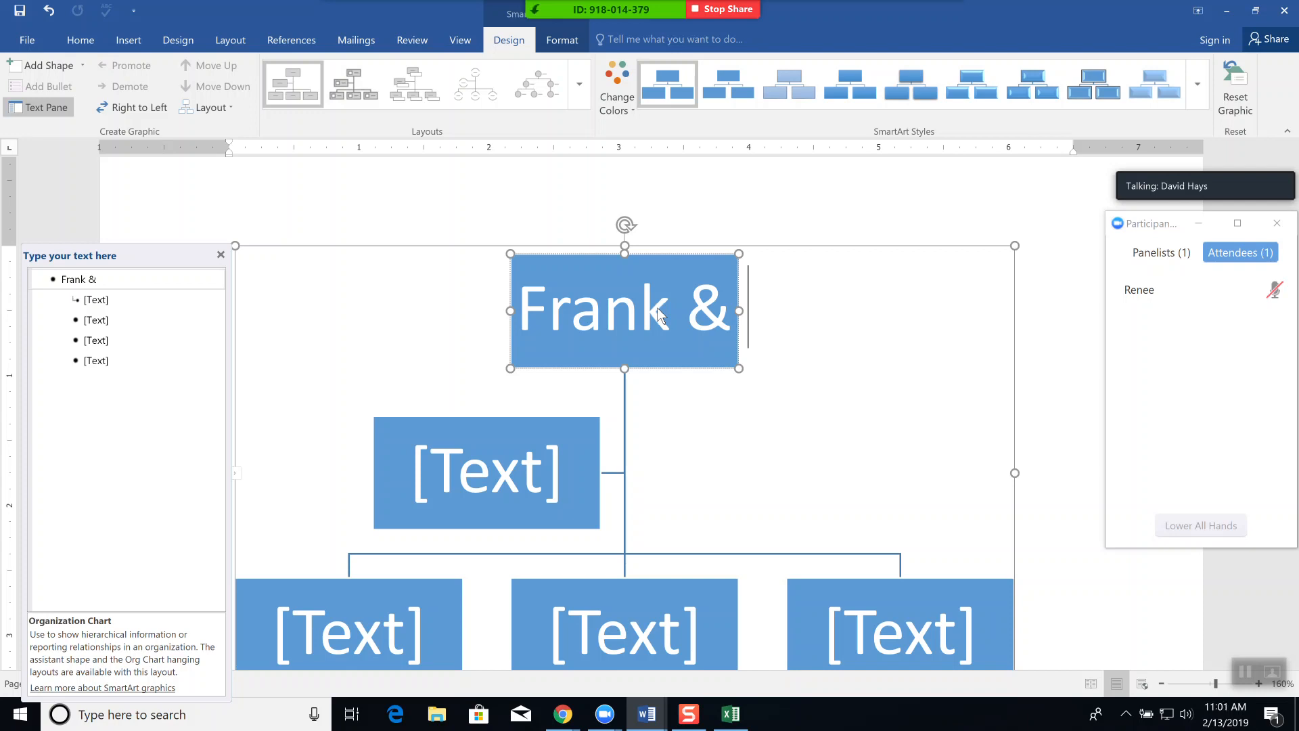
pyautogui.write('His Wif')
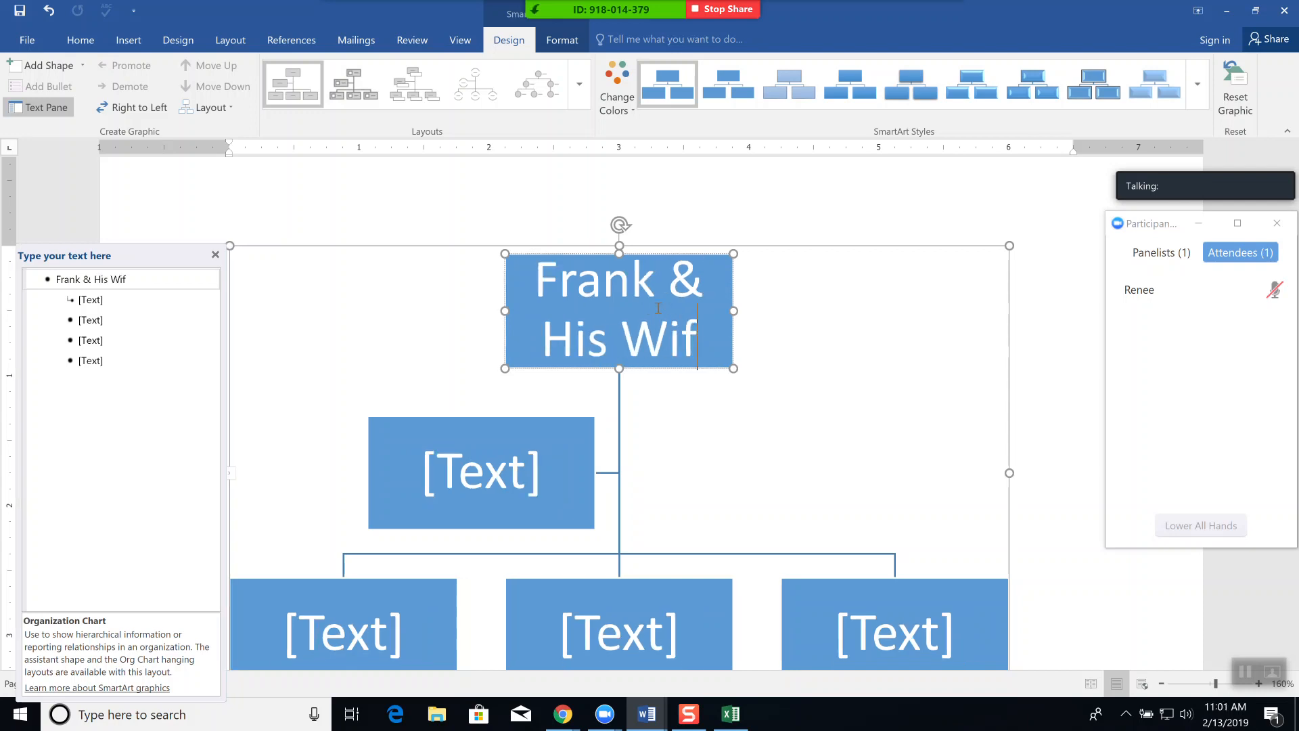
pyautogui.write('e')
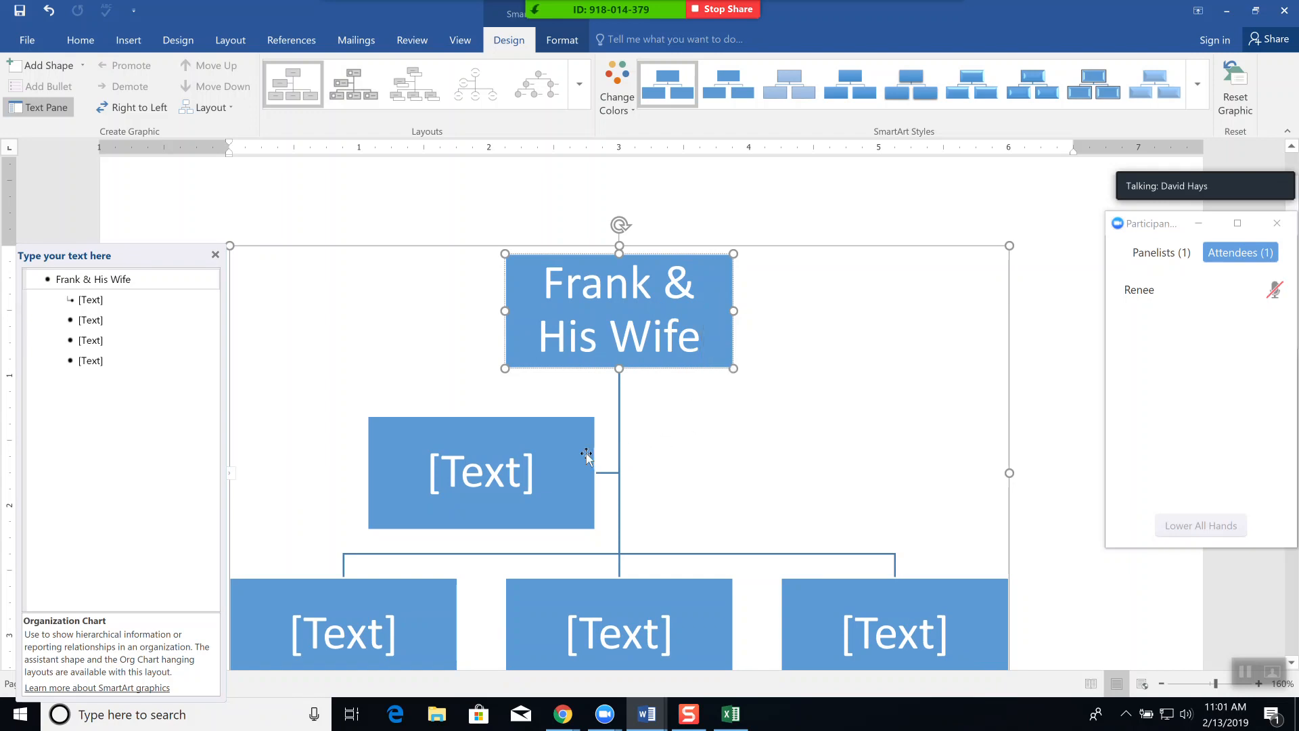
# Fill each of the three lowest-level boxes of the organization chart with a different first name
pyautogui.scroll(-1, 626, 525)
pyautogui.scroll(-3, 625, 524)
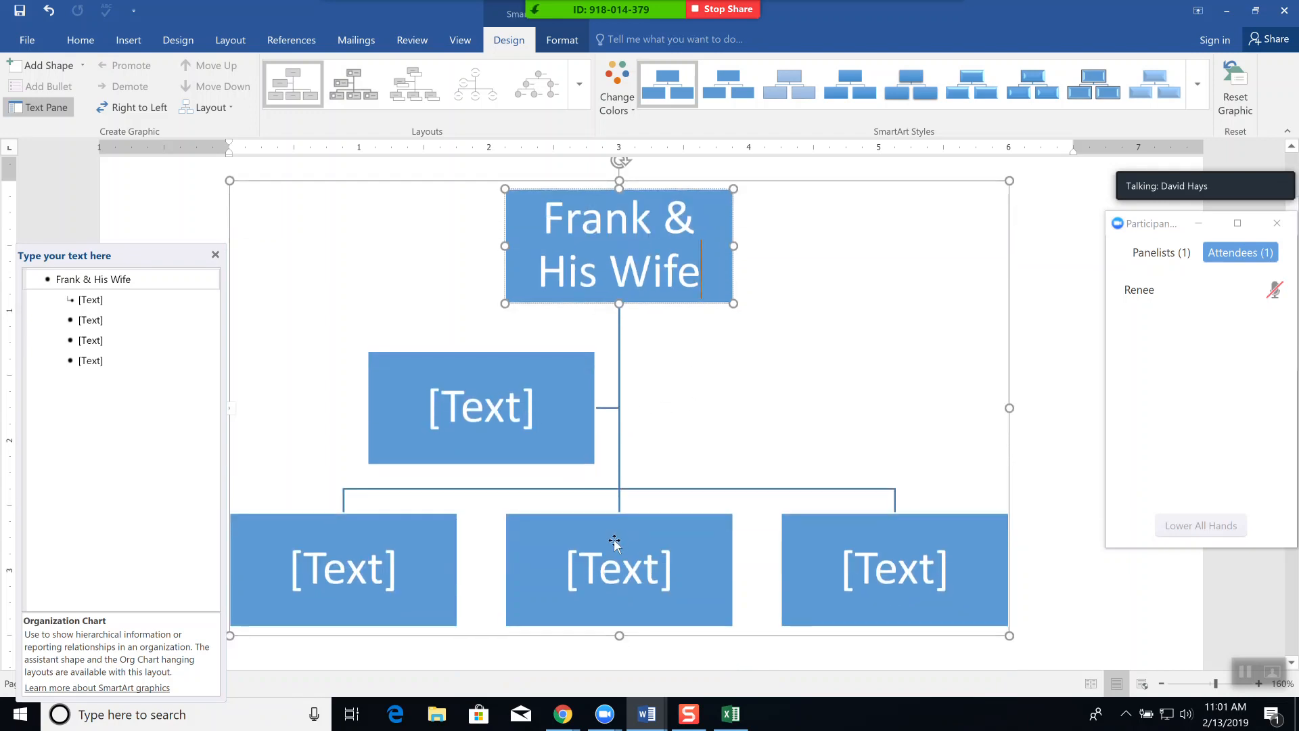
pyautogui.click(371, 567)
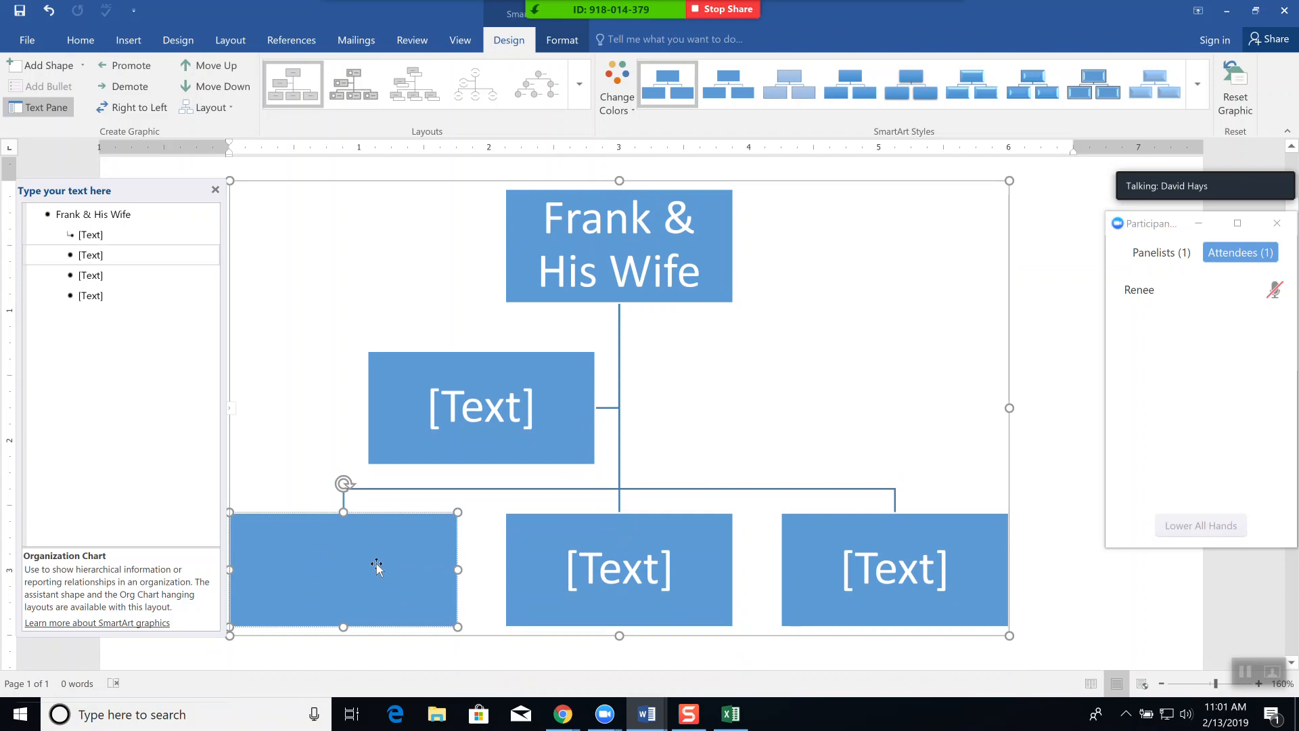
pyautogui.write('John')
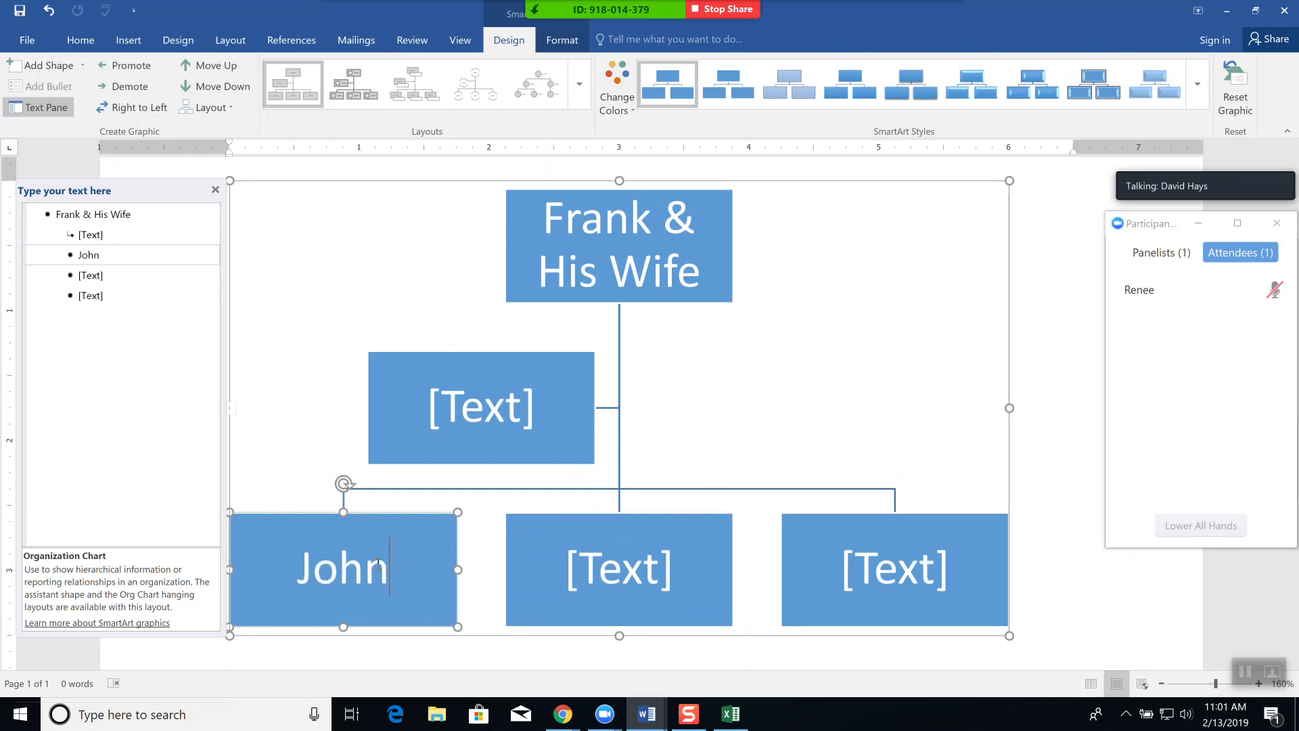
pyautogui.click(624, 581)
pyautogui.write('Paul')
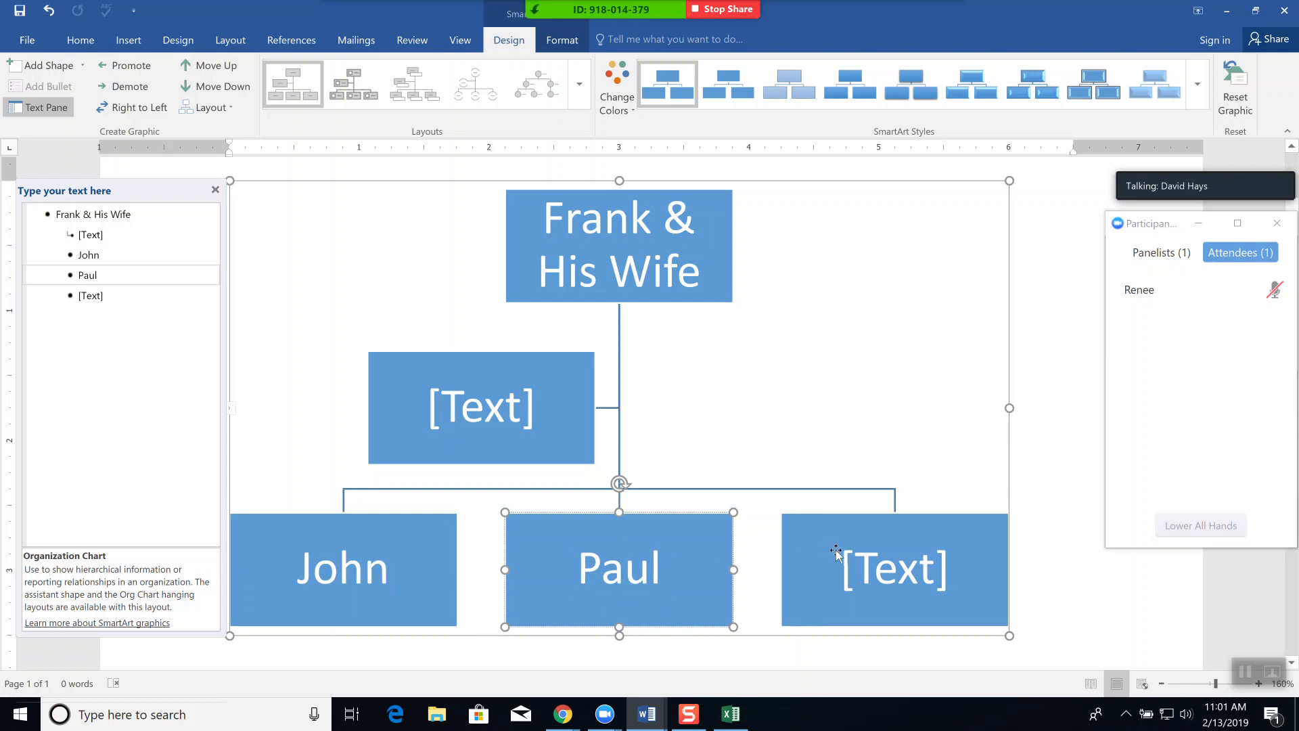
pyautogui.click(861, 561)
pyautogui.write('Bun')
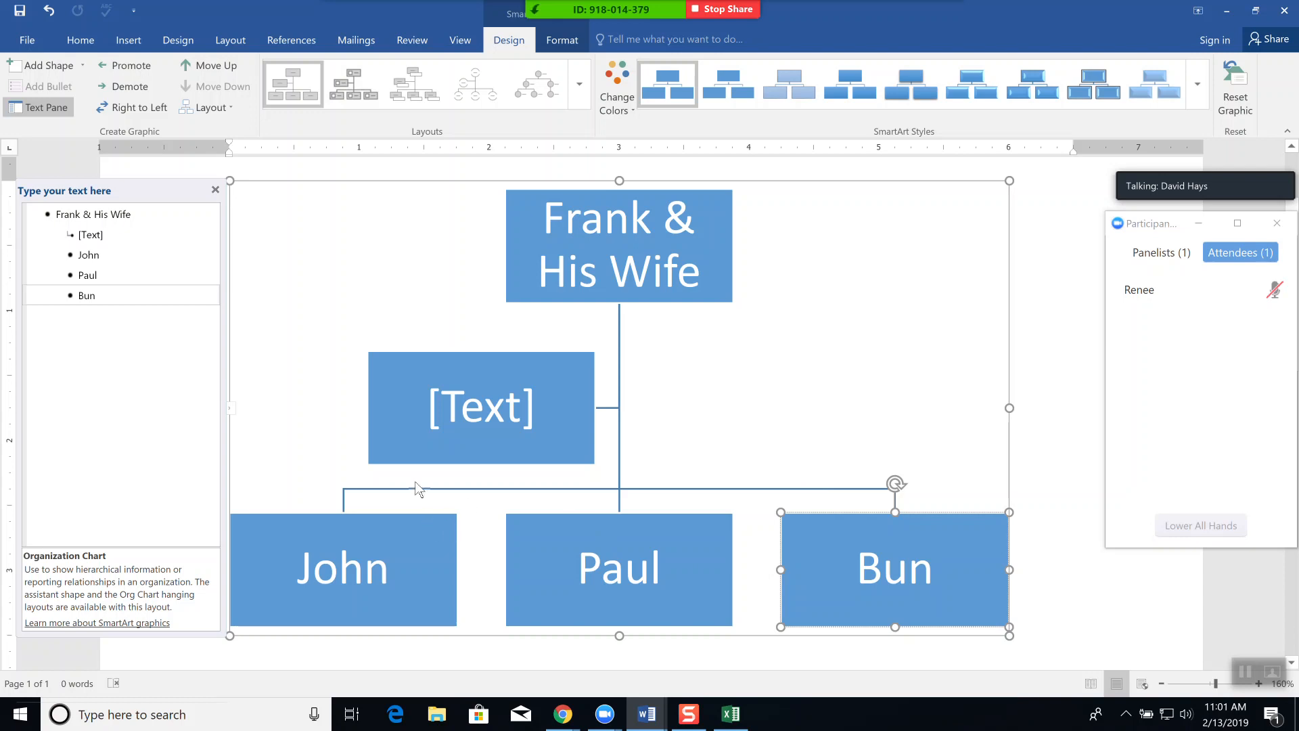
# Browse the SmartArt layouts in the Office.com, Cycle, Hierarchy and Relationship categories, preview Theme Picture Alternating Accent, and leave without inserting one
pyautogui.click(138, 42)
pyautogui.click(306, 87)
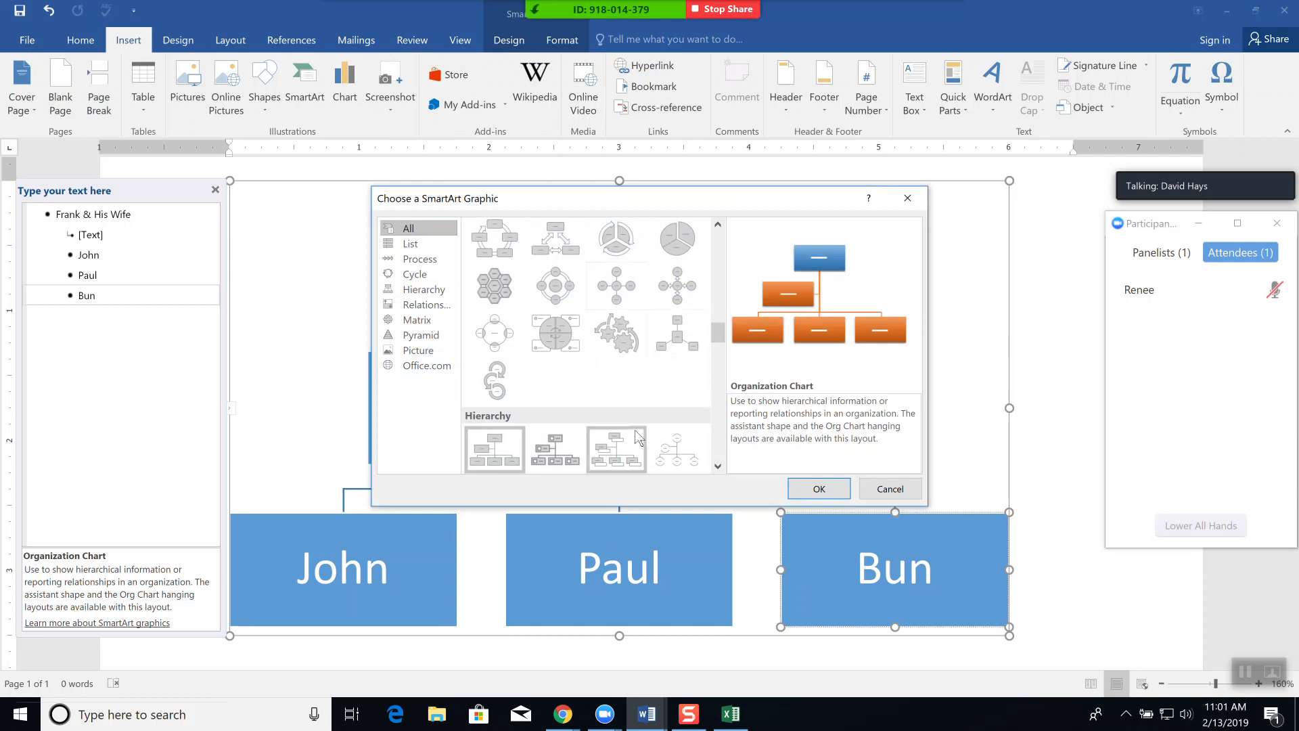
pyautogui.click(422, 366)
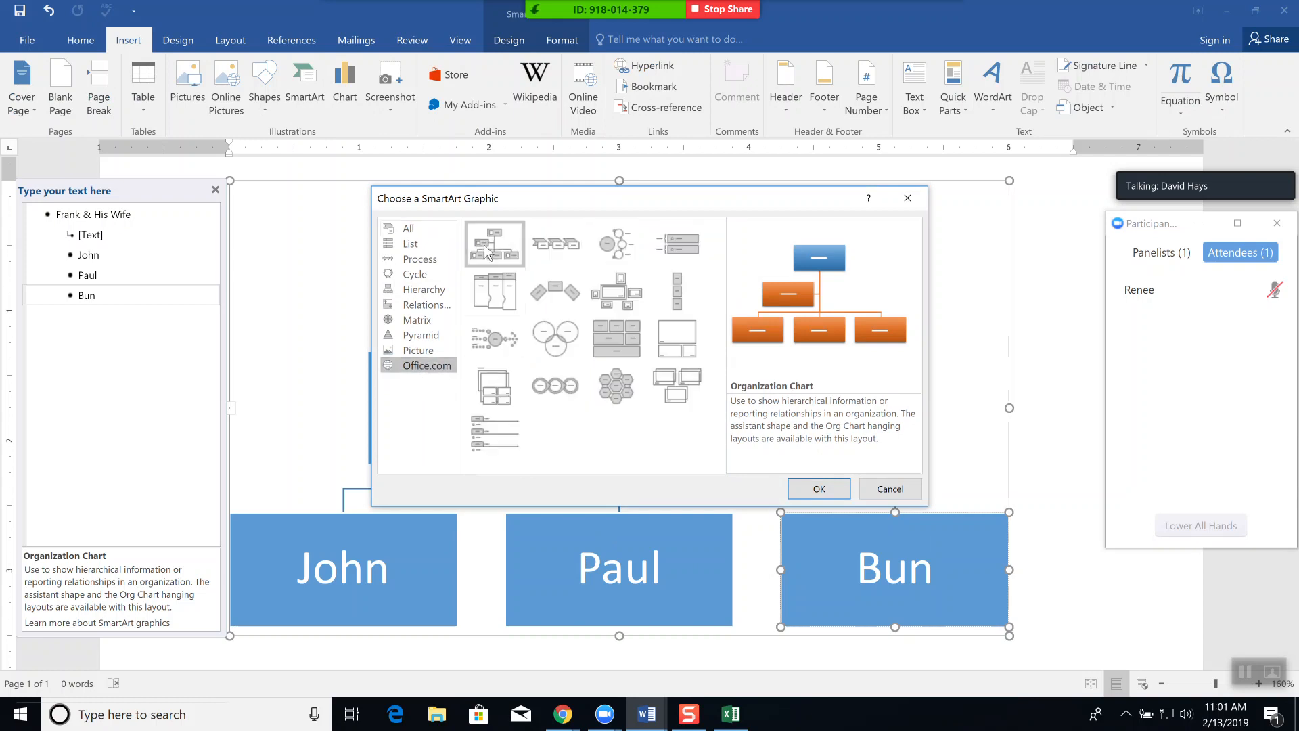
pyautogui.click(670, 379)
pyautogui.click(681, 335)
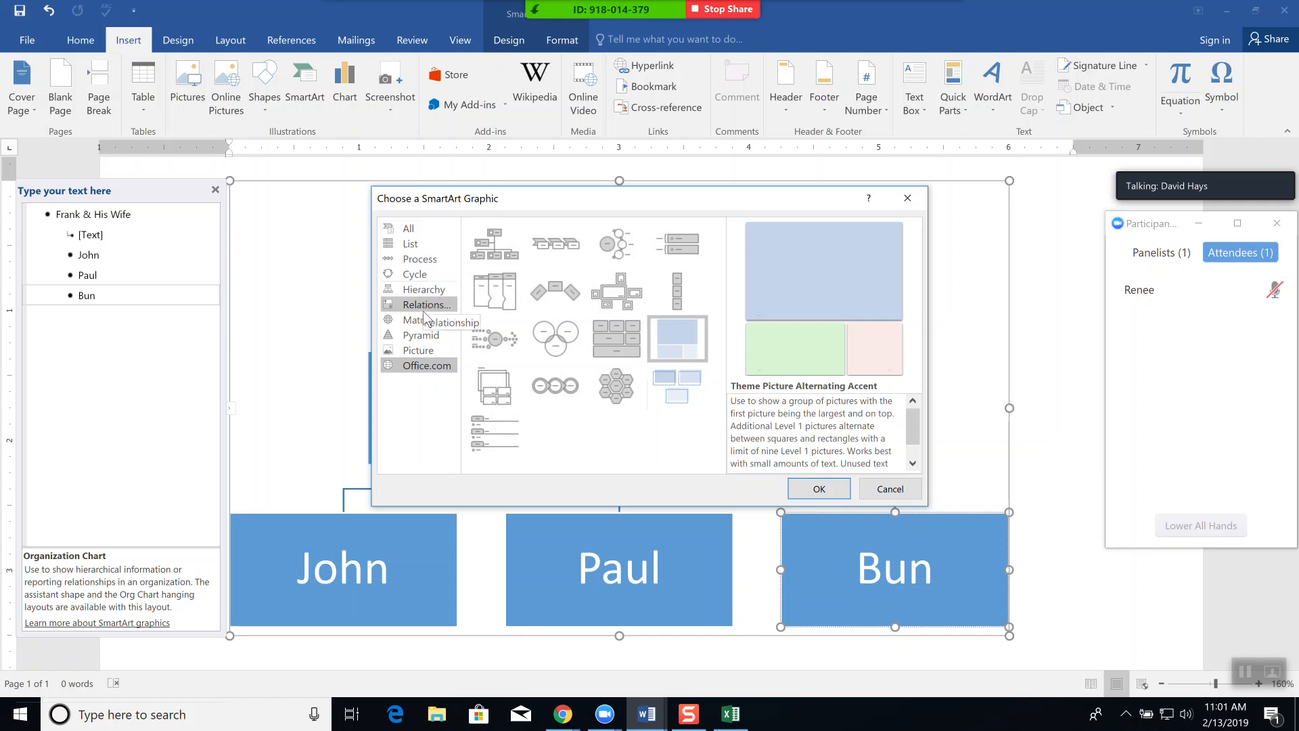
pyautogui.click(423, 274)
pyautogui.click(435, 291)
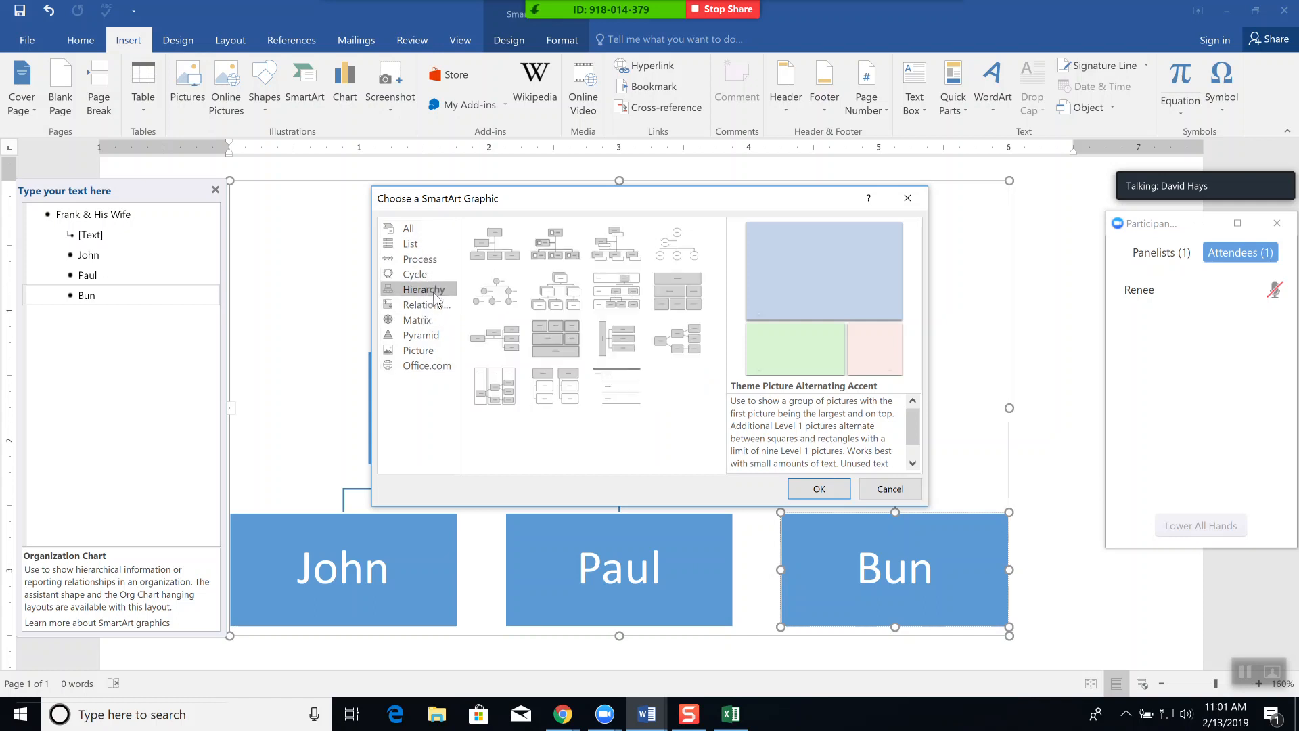
pyautogui.click(435, 305)
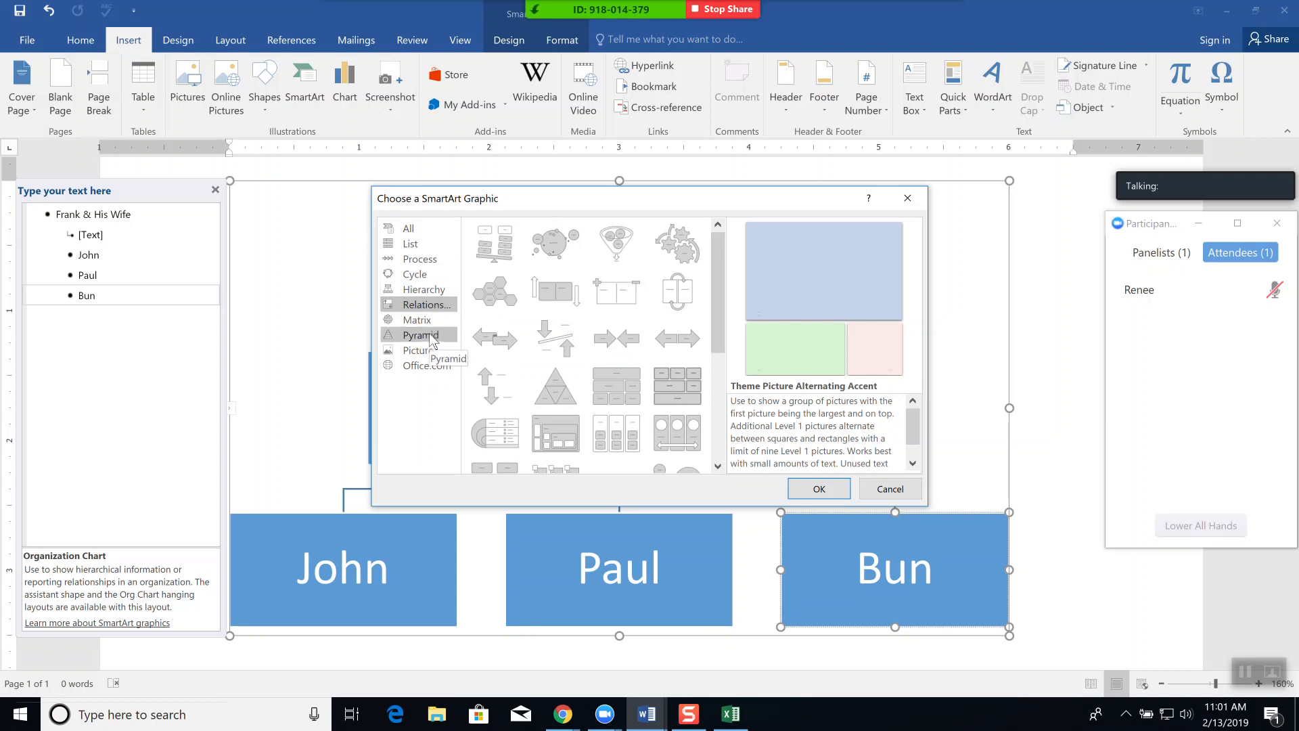
pyautogui.click(884, 491)
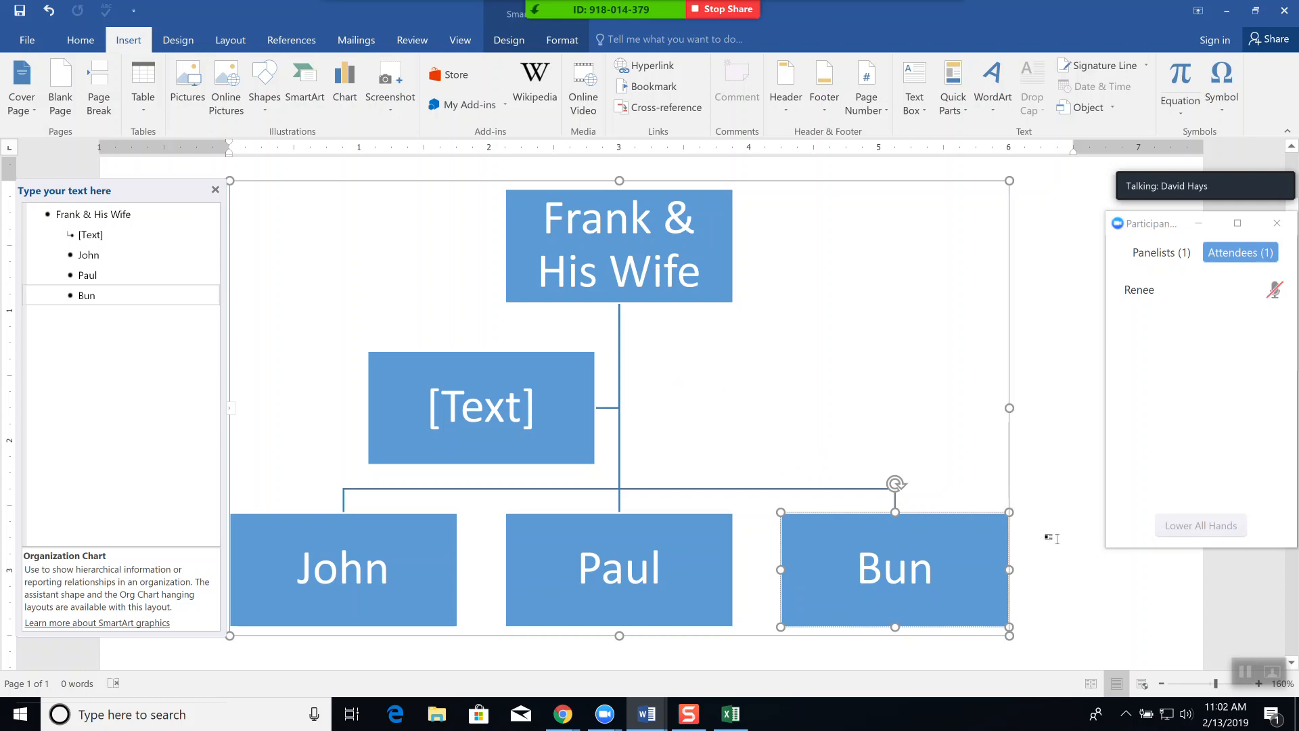
# Delete the whole organization chart from the document
pyautogui.click(1066, 560)
pyautogui.click(484, 312)
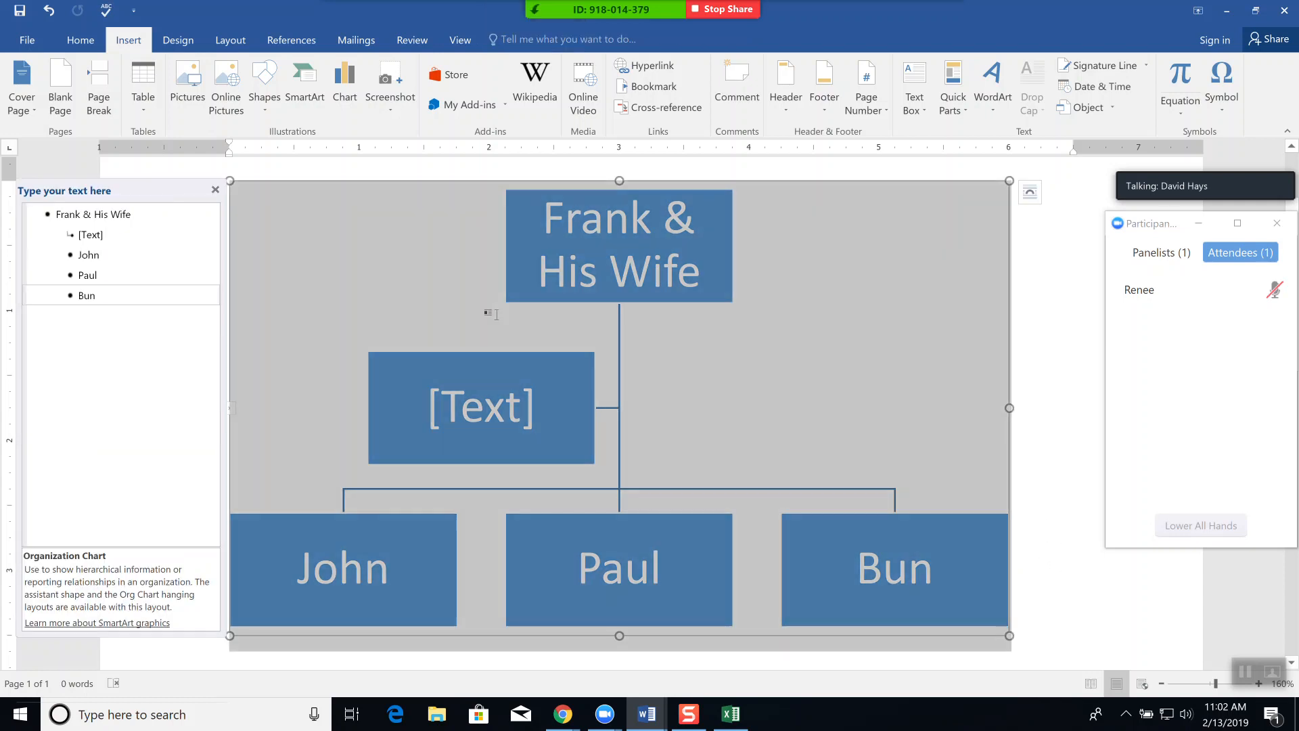
pyautogui.press('Delete')
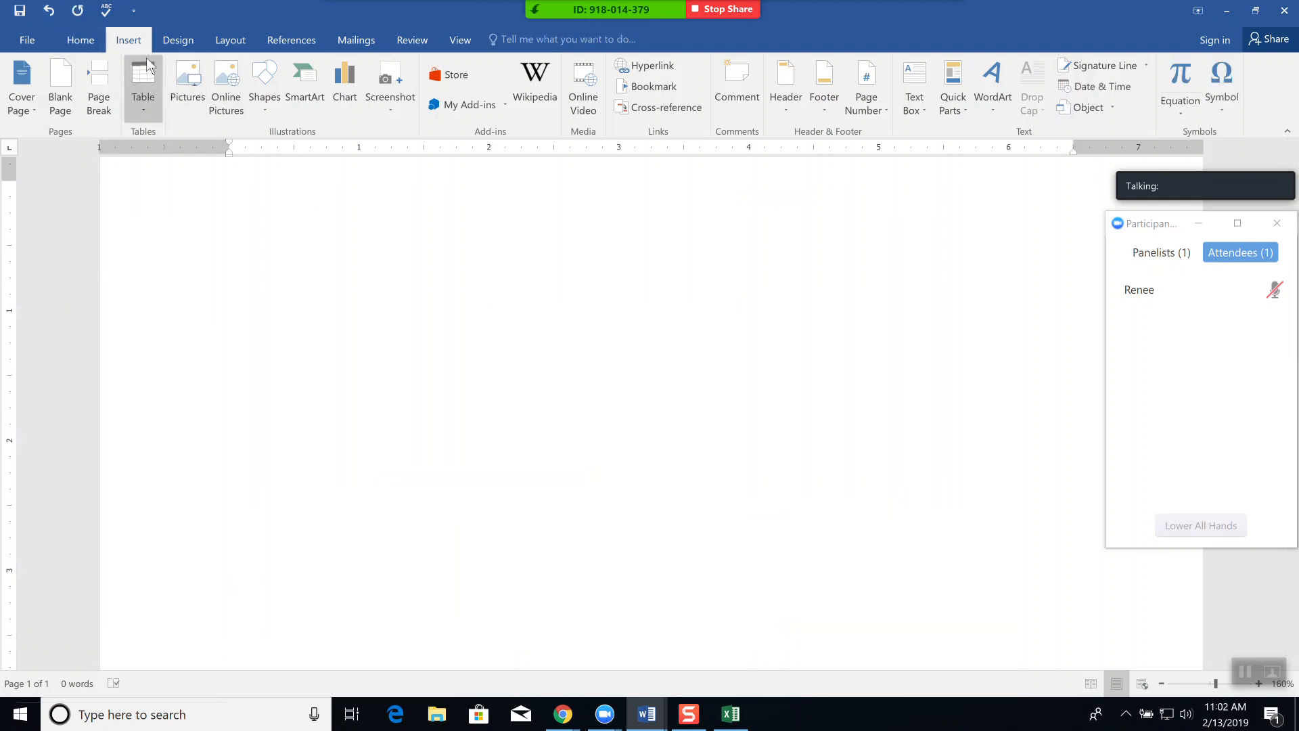
# Insert a table with five columns and four rows in the empty document
pyautogui.click(80, 42)
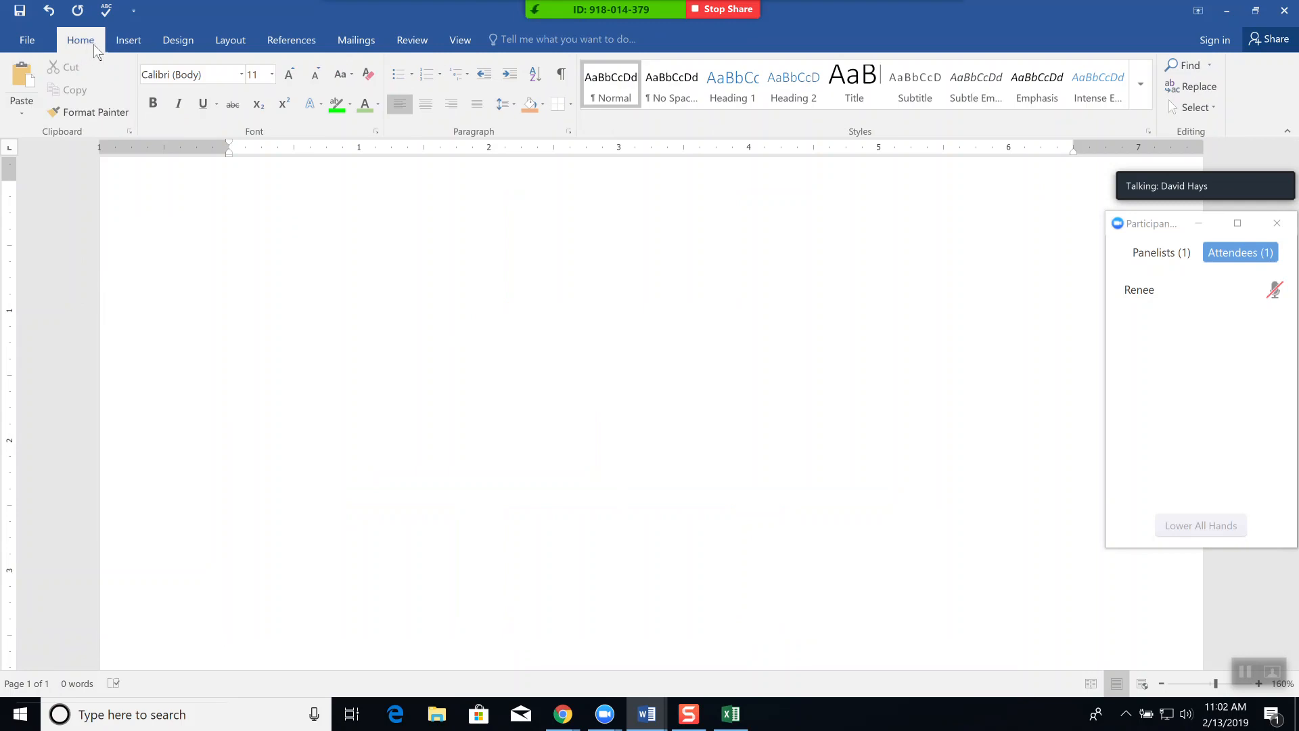
pyautogui.click(128, 42)
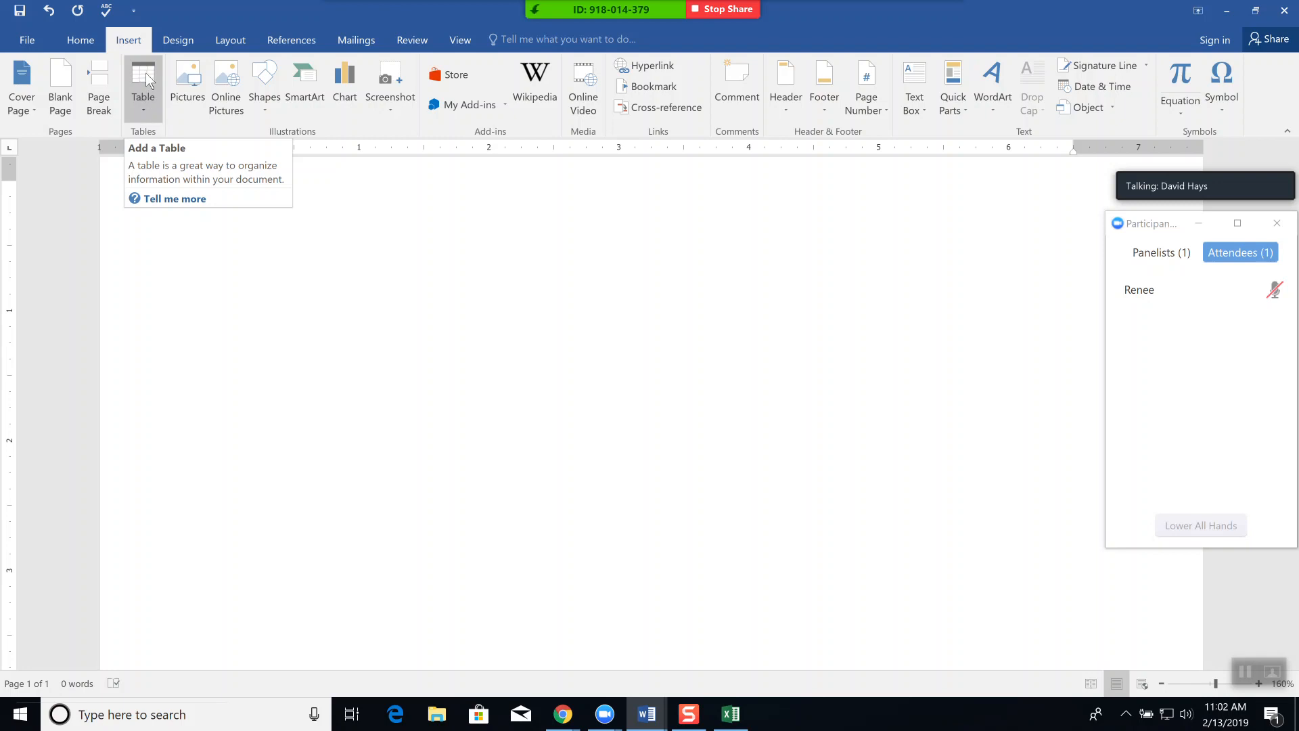
pyautogui.click(143, 109)
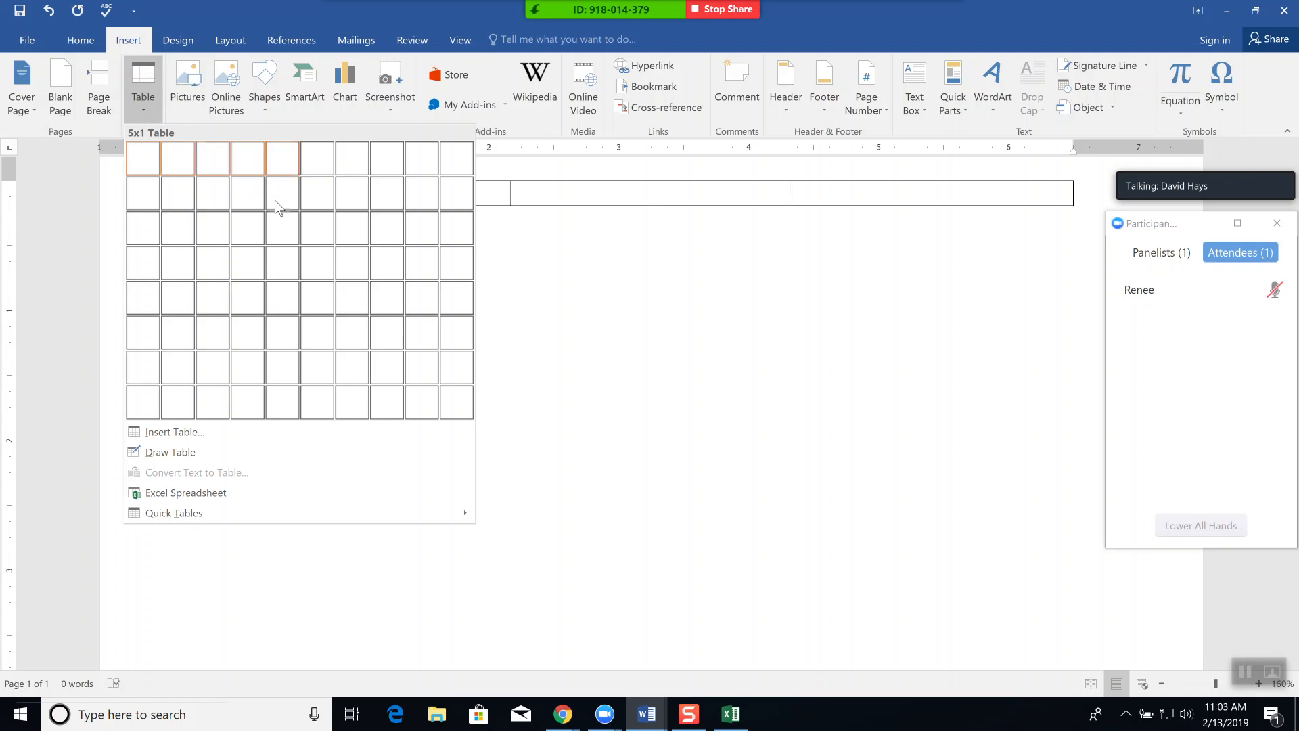
pyautogui.click(278, 269)
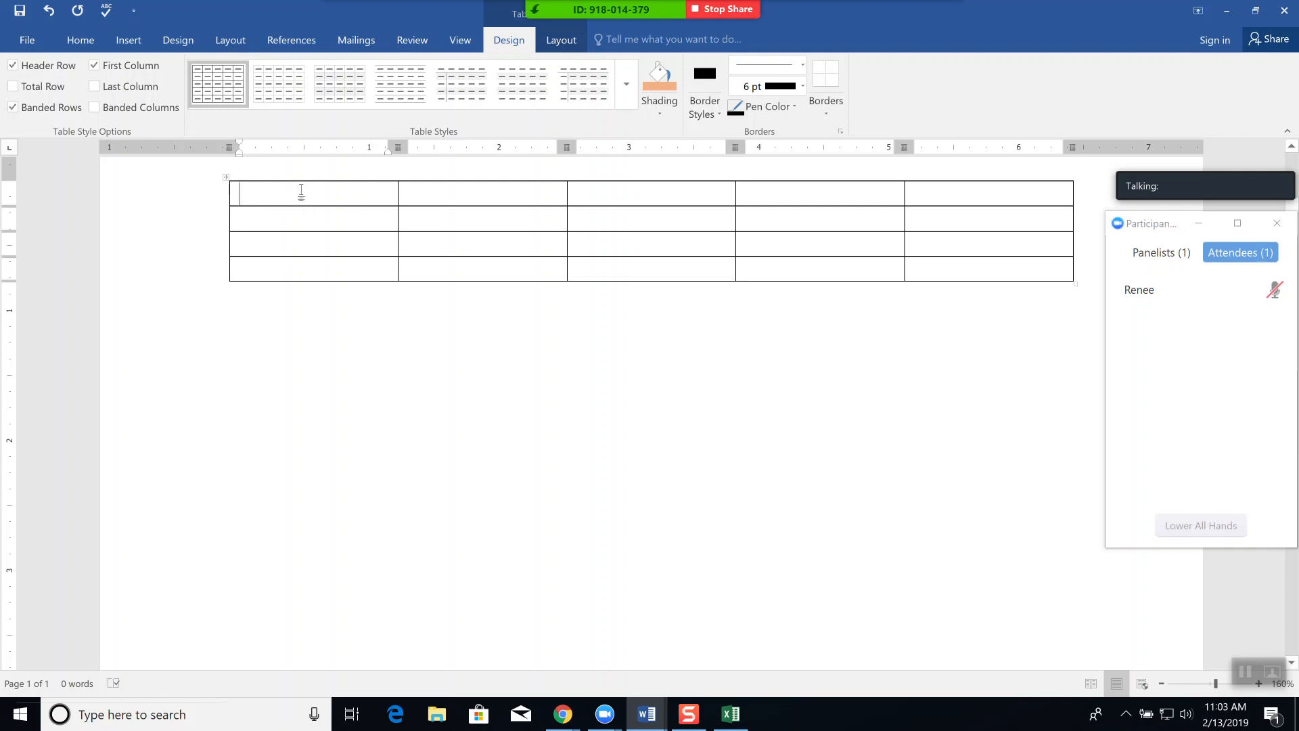
# Fill the table's header row with "Names", "Week 1", "Week 2", "Week 3" and "Week 4"
pyautogui.write('Names')
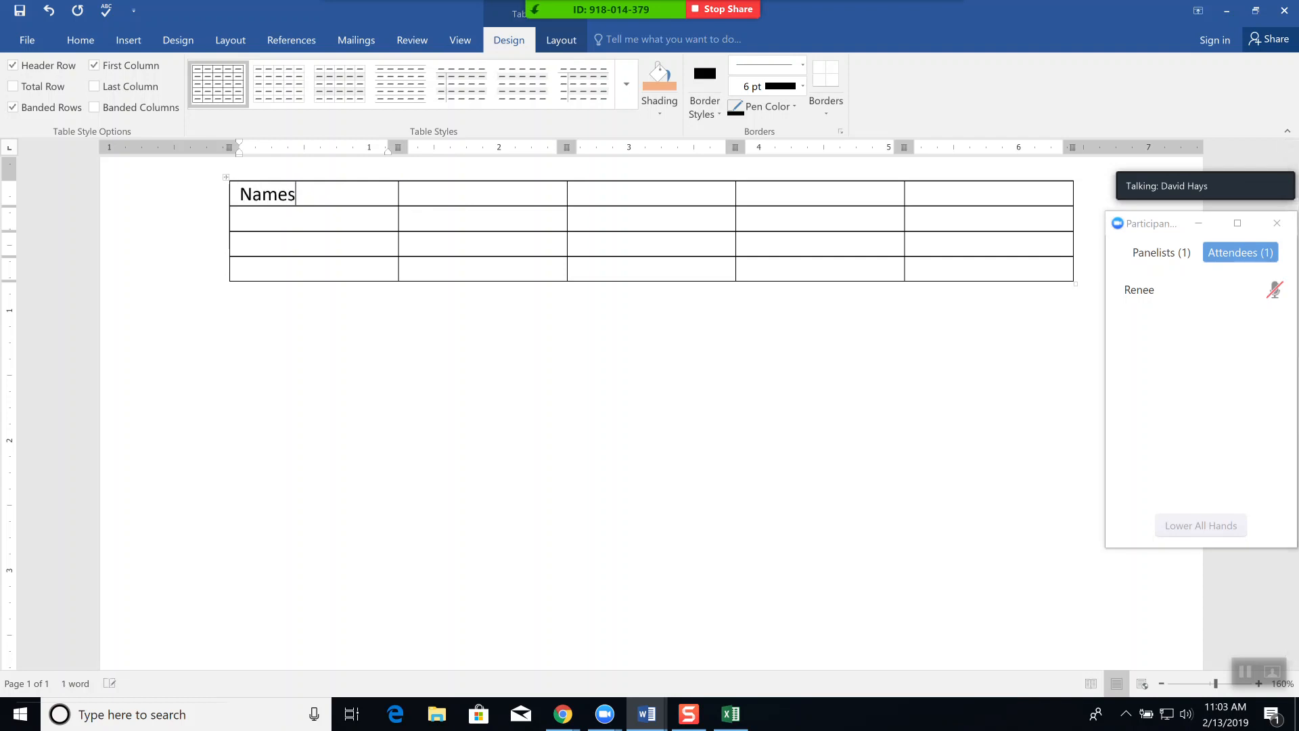
pyautogui.press('Tab')
pyautogui.write('Week 1')
pyautogui.press('Tab')
pyautogui.write('Week 2')
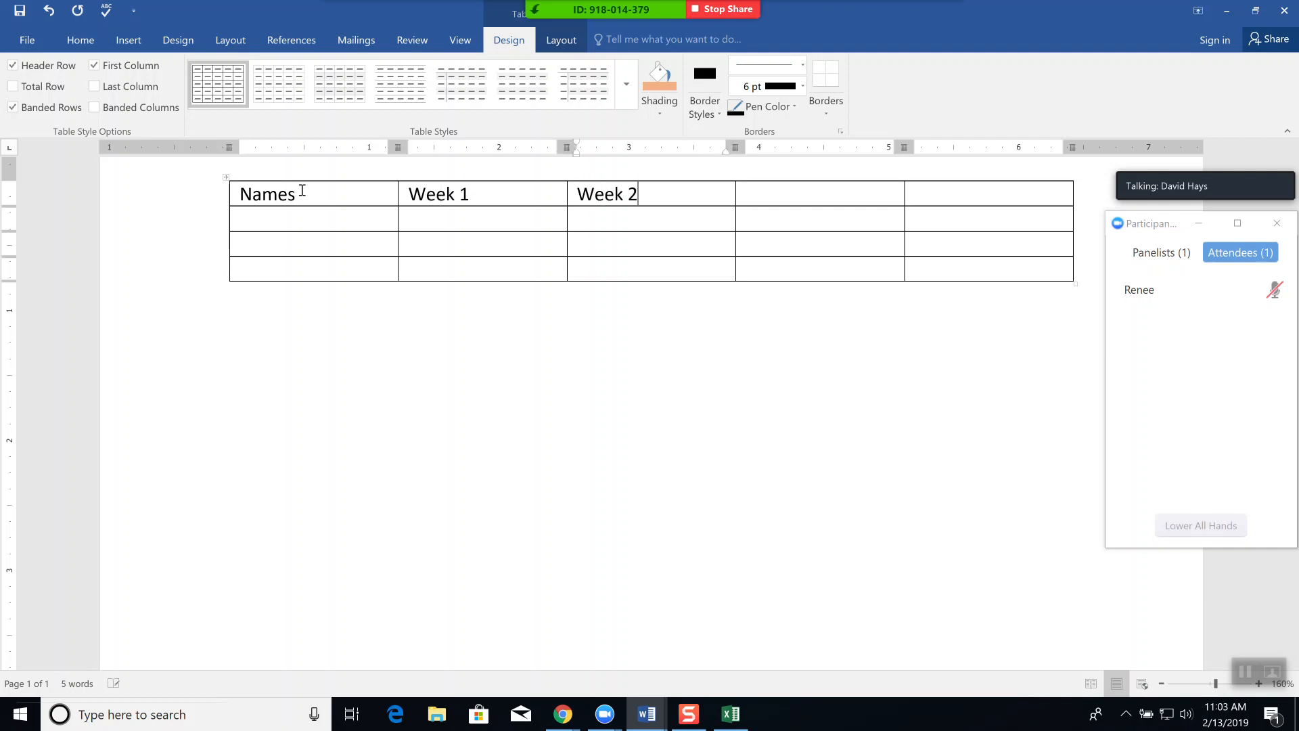
pyautogui.press('Tab')
pyautogui.write('Week 3')
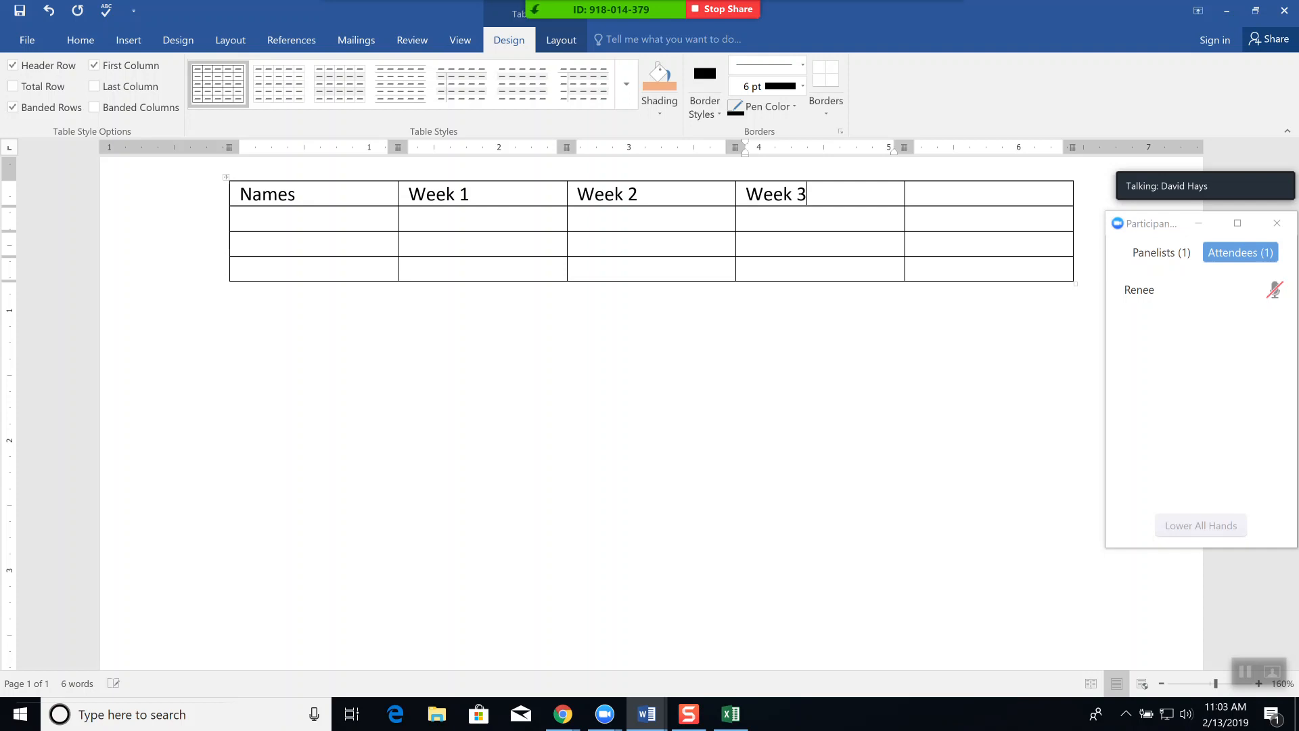
pyautogui.press('Tab')
pyautogui.write('Week 4')
# Fill the second table row with a first name and the weekly values 90, 95, 101 and 102
pyautogui.click(279, 220)
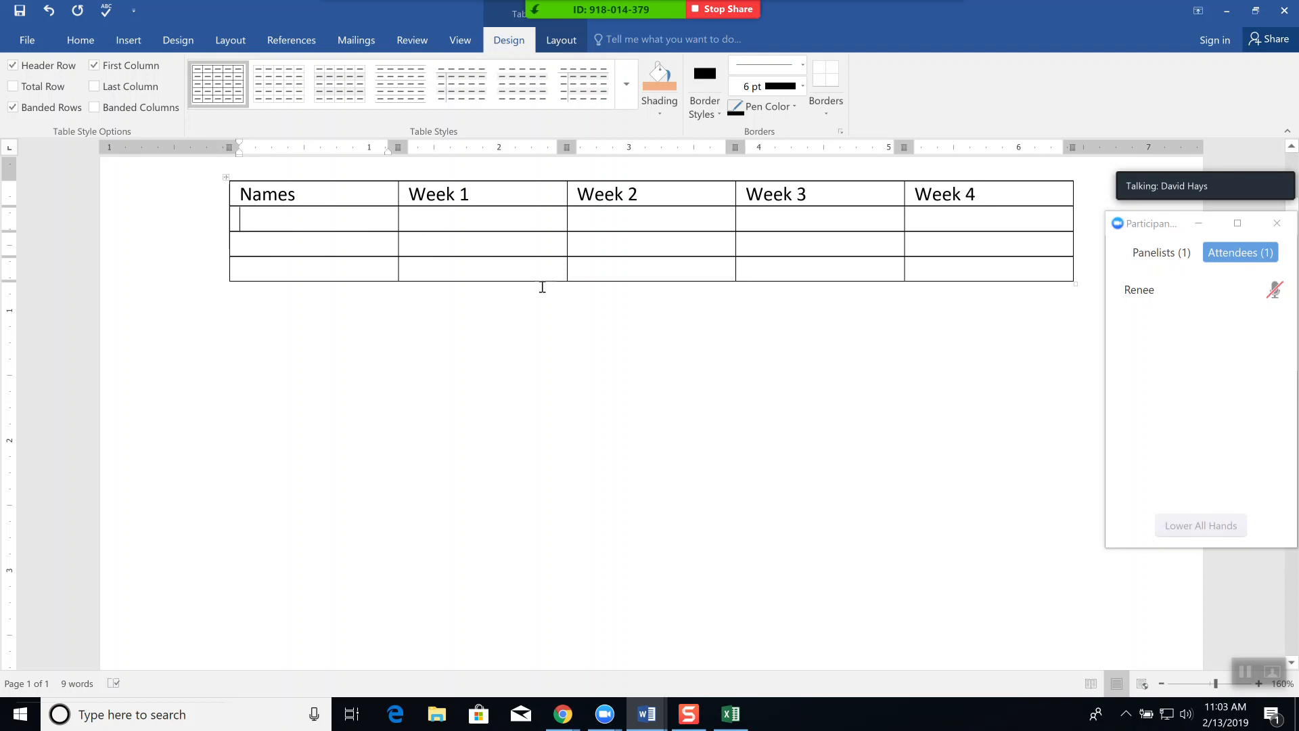
pyautogui.write('Eric')
pyautogui.press('Tab')
pyautogui.write('90')
pyautogui.press('Tab')
pyautogui.write('95')
pyautogui.press('Tab')
pyautogui.write('101')
pyautogui.press('Tab')
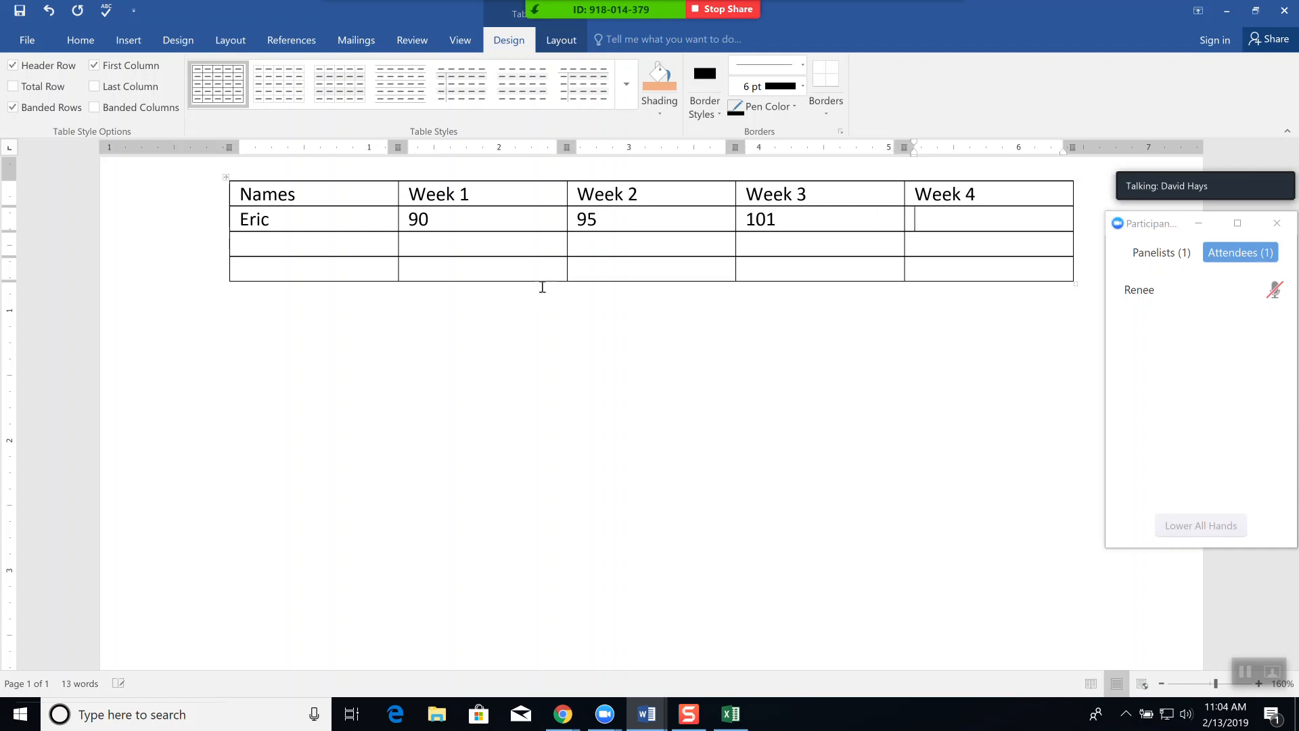
pyautogui.write('102')
# Fill the third table row with a first name and the weekly values 120, 110, 131 and 141
pyautogui.press('Tab')
pyautogui.write('Terry')
pyautogui.press('Tab')
pyautogui.write('120')
pyautogui.press('Tab')
pyautogui.write('110')
pyautogui.press('Tab')
pyautogui.write('131')
pyautogui.press('Tab')
pyautogui.write('141')
# Fill the last table row with a first name and the weekly values 70, 120, 150 and 140
pyautogui.press('Tab')
pyautogui.write('Mary')
pyautogui.press('Tab')
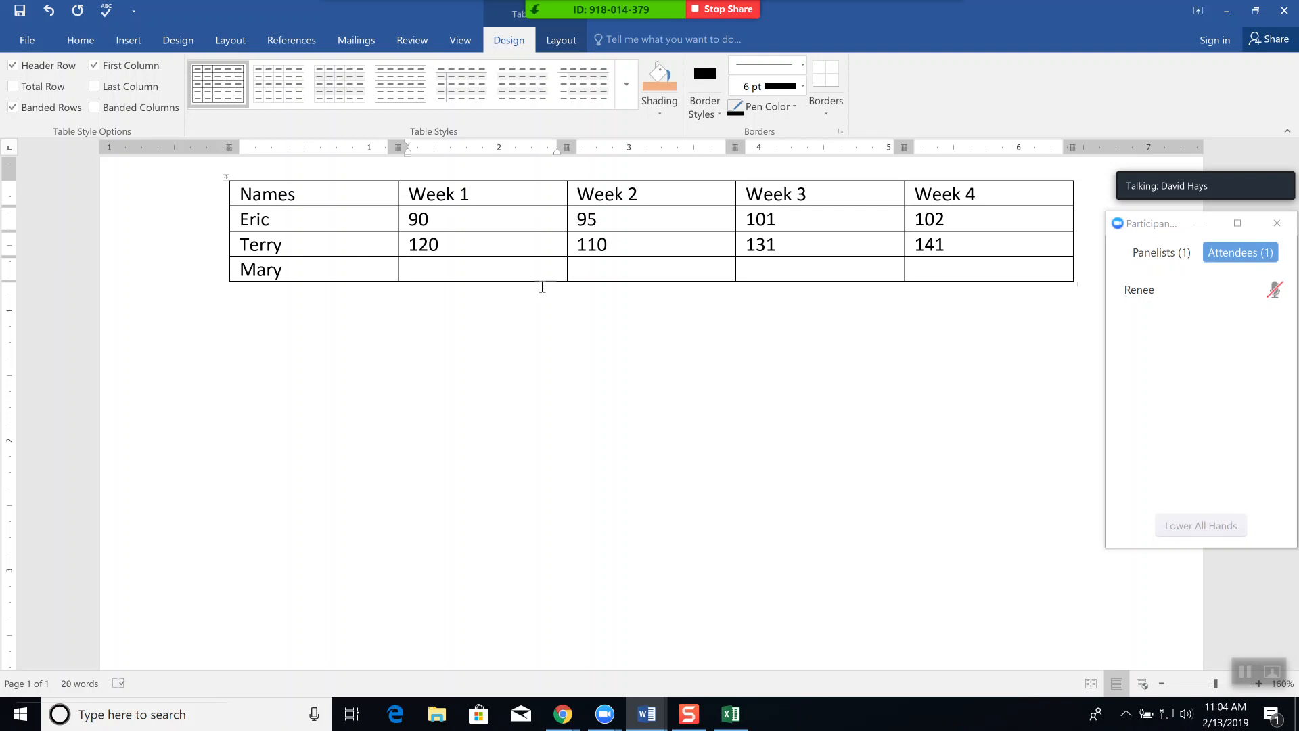
pyautogui.write('70')
pyautogui.press('Tab')
pyautogui.write('120')
pyautogui.press('Tab')
pyautogui.write('150')
pyautogui.press('Tab')
pyautogui.write('140')
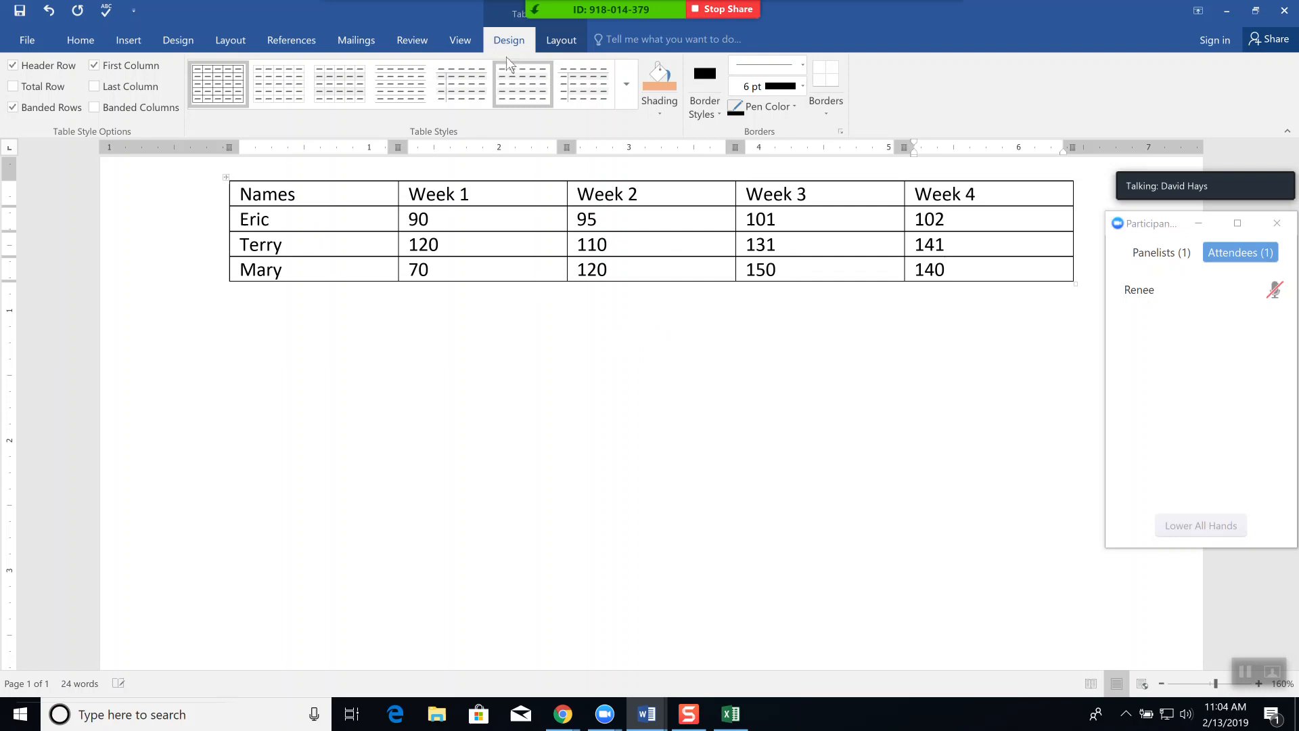
# Apply the orange banded grid table style with a solid header row, and change it to the matching dark blue version
pyautogui.click(630, 93)
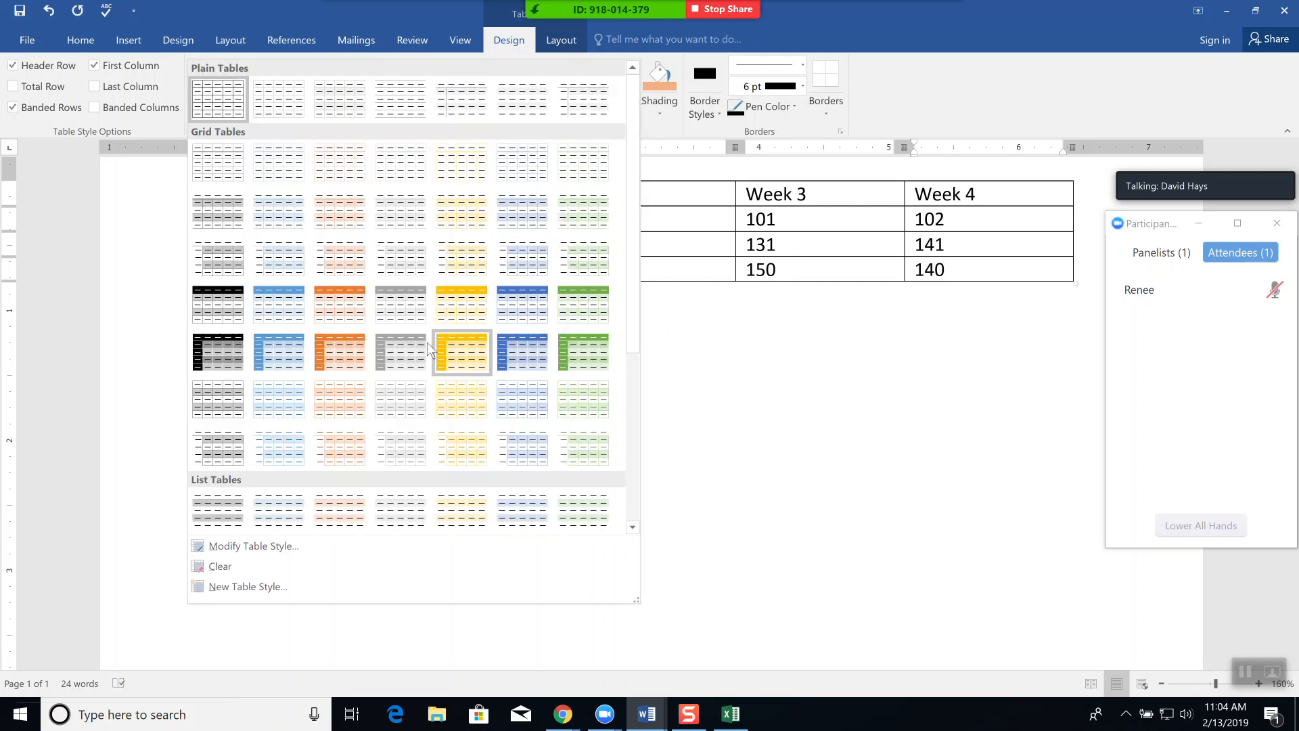
pyautogui.click(343, 313)
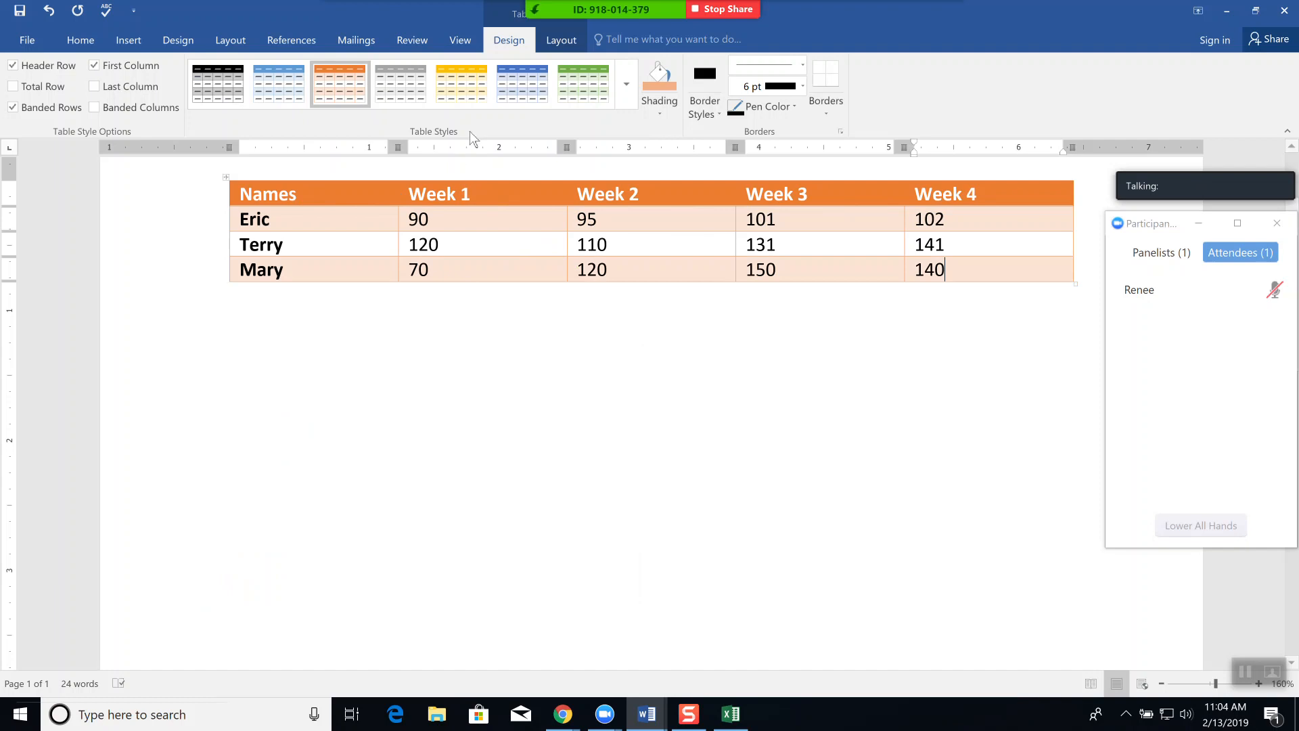
pyautogui.click(522, 91)
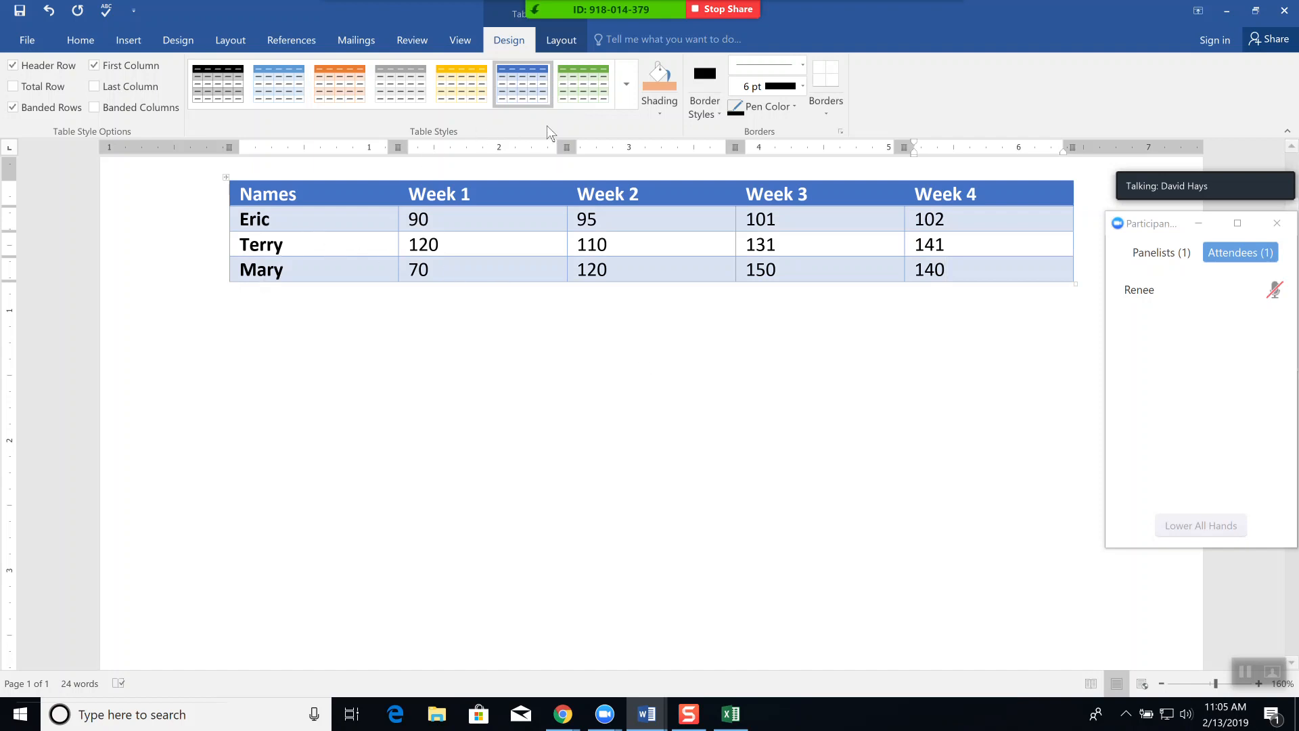
# Apply the black list table style with a solid header row and ruled rows to the table
pyautogui.click(626, 84)
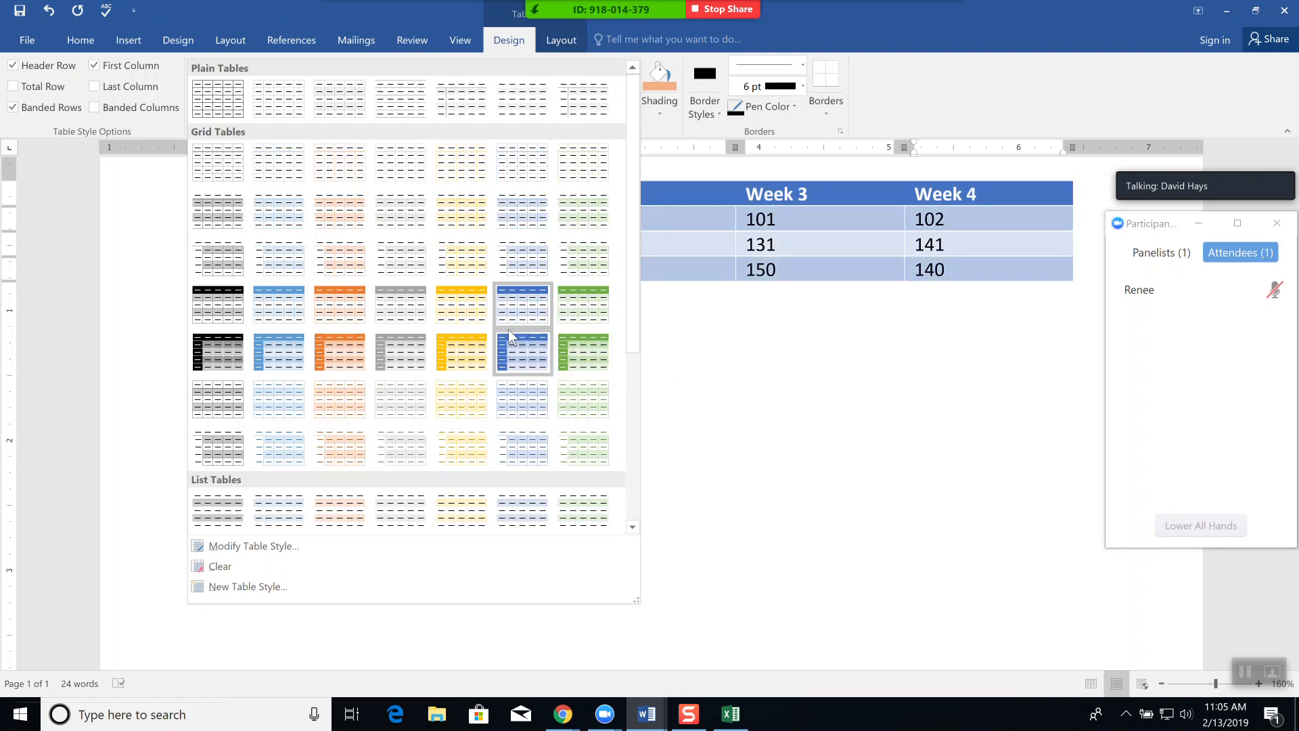
pyautogui.click(635, 462)
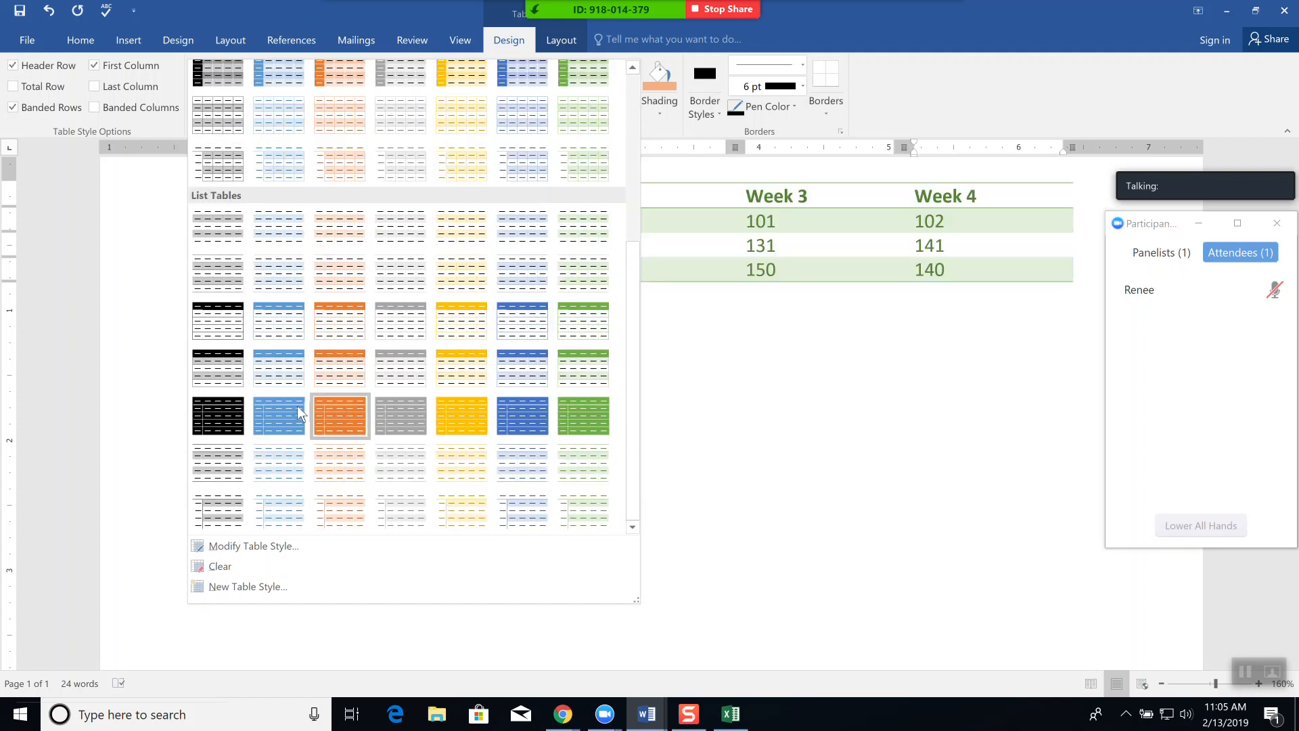
pyautogui.click(224, 327)
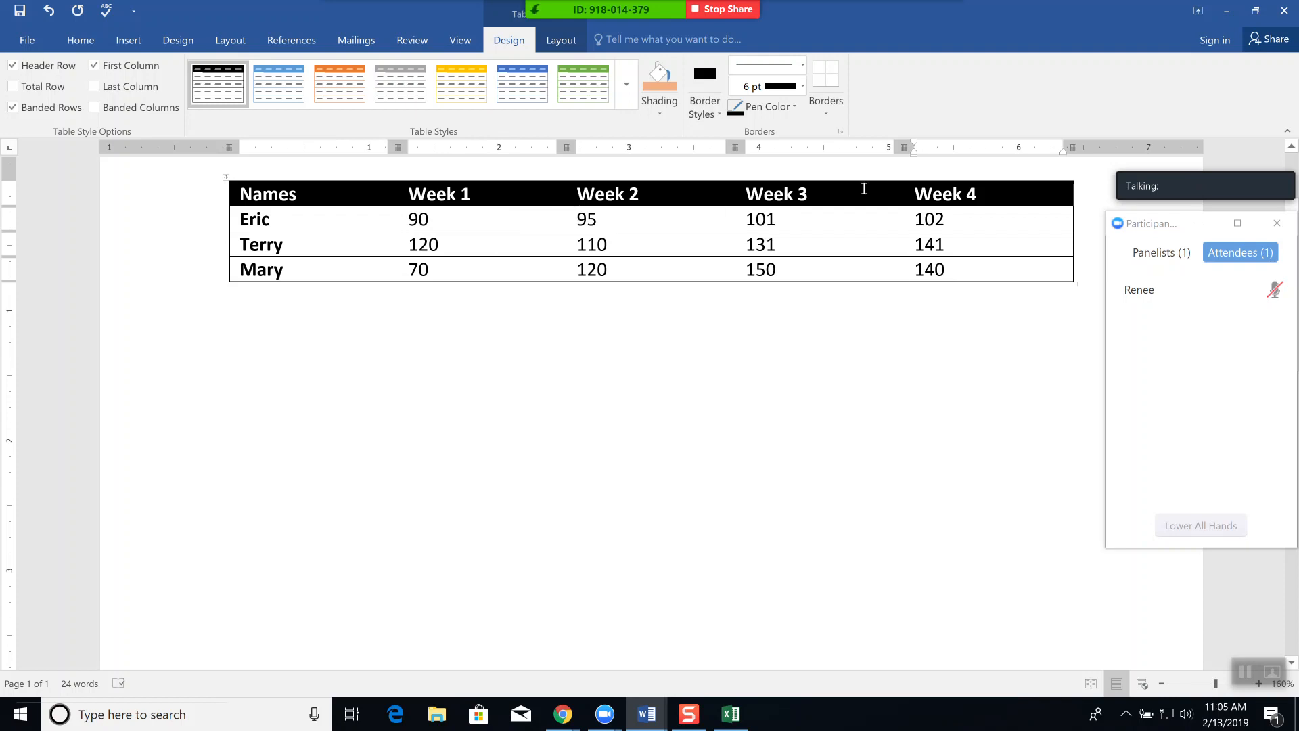
# Insert a column to the right of the Week 4 column and give it the heading Week 5
pyautogui.click(983, 178)
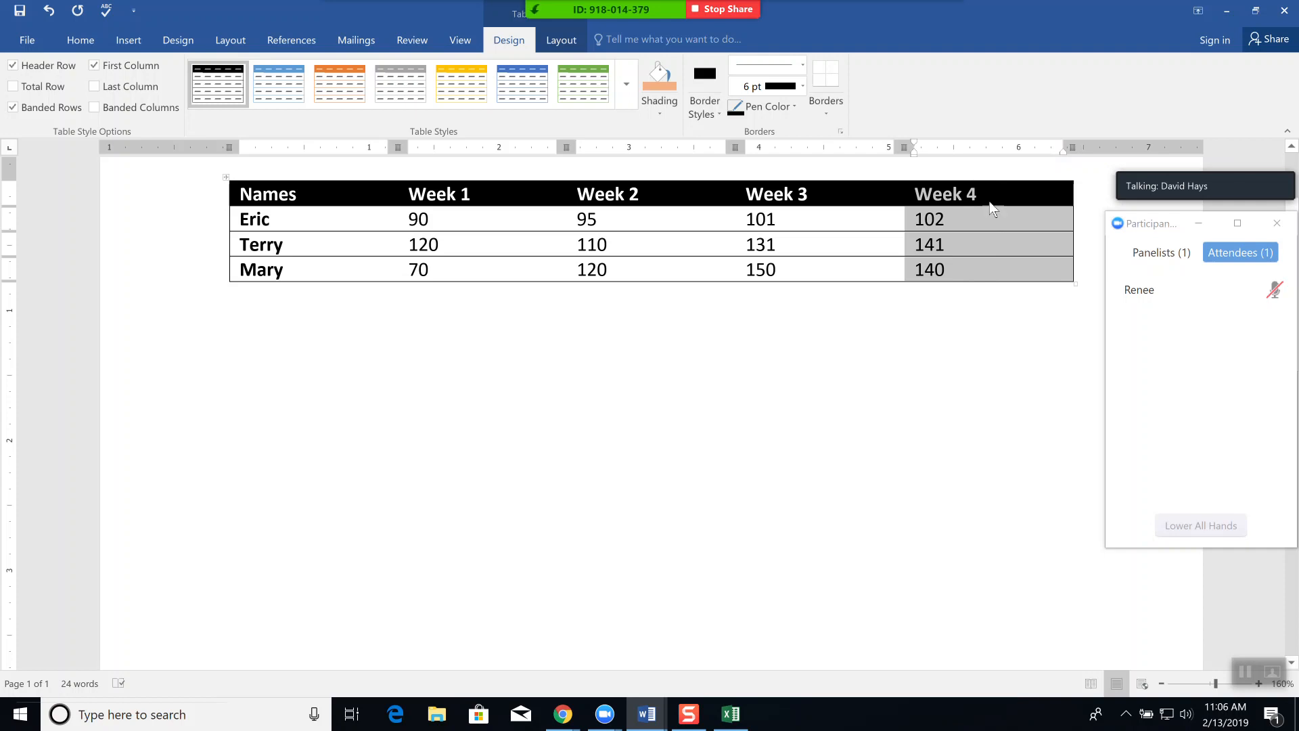
pyautogui.rightClick(991, 204)
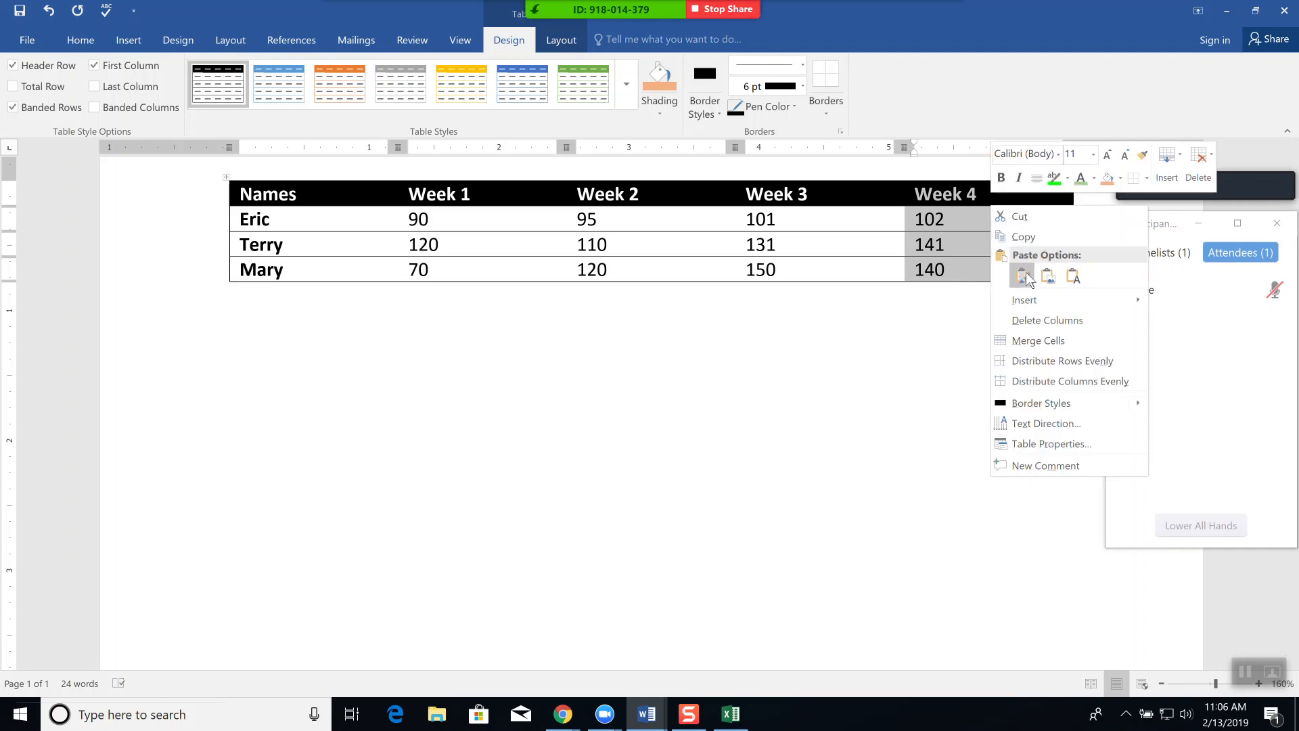
pyautogui.moveTo(1032, 301)
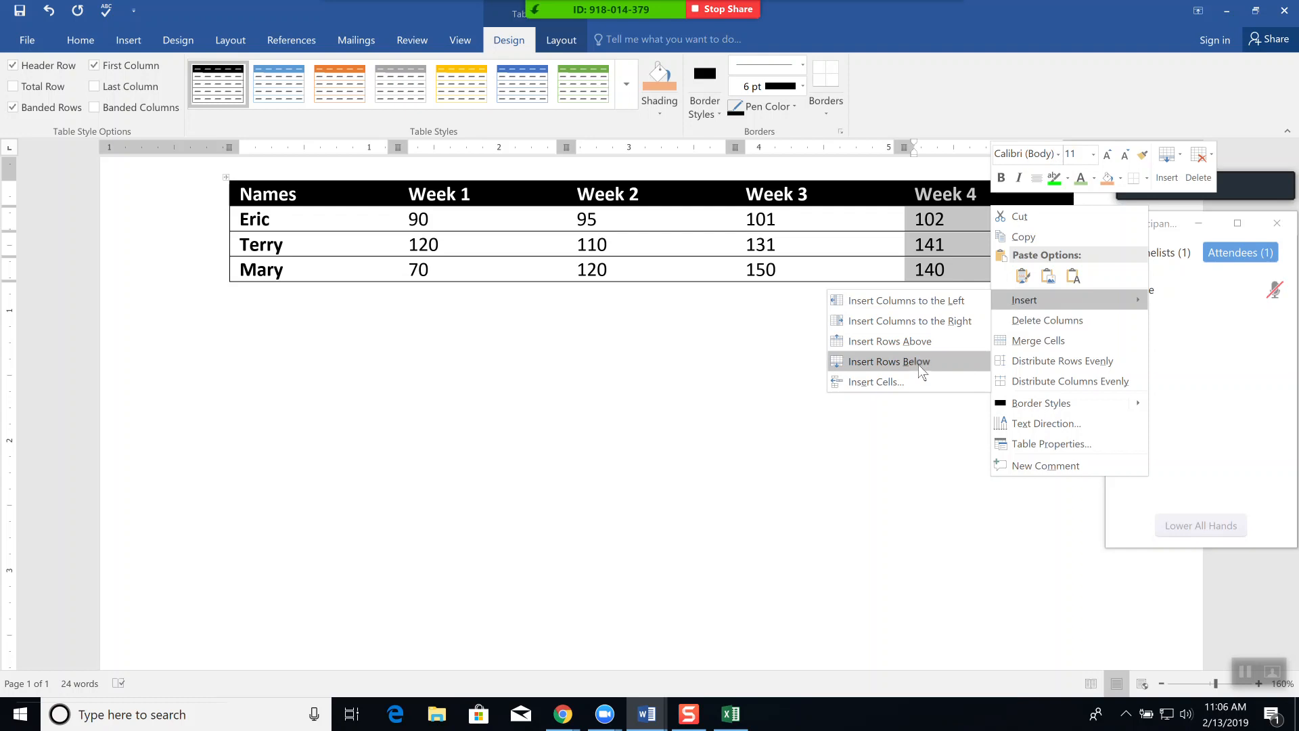
pyautogui.click(925, 324)
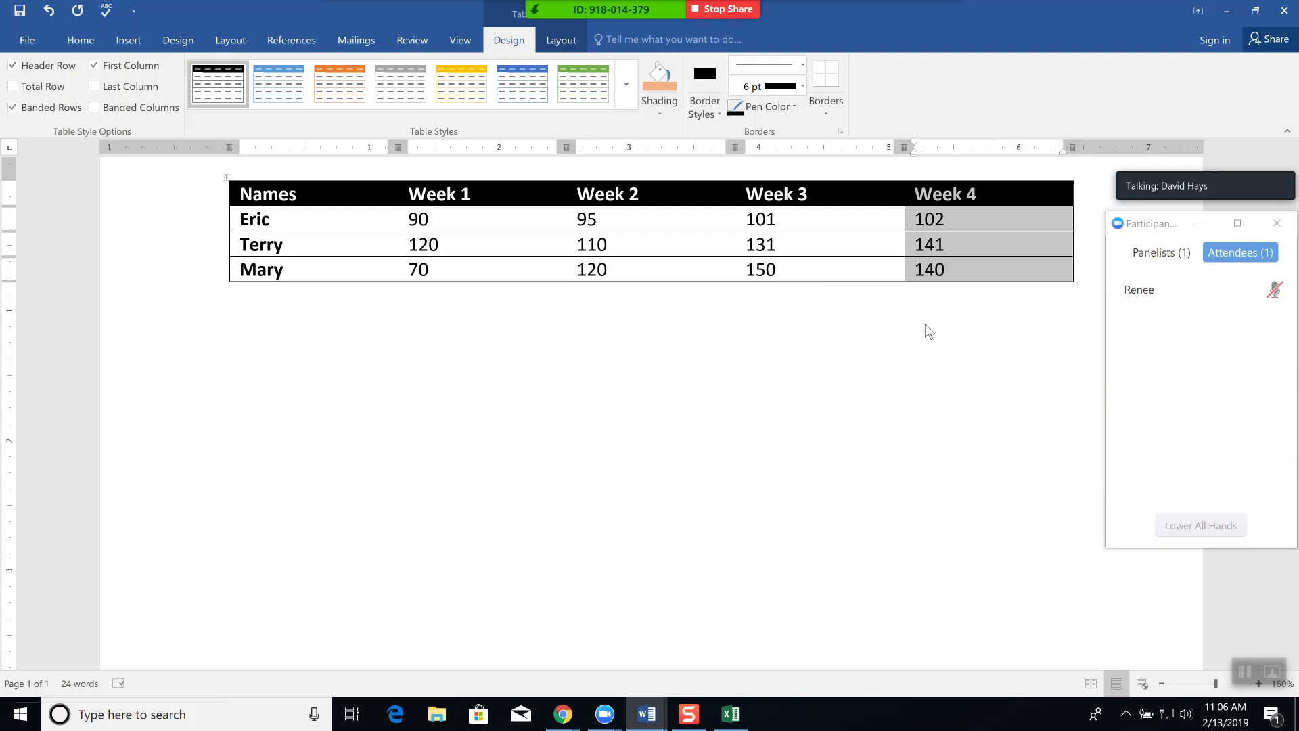
pyautogui.click(991, 202)
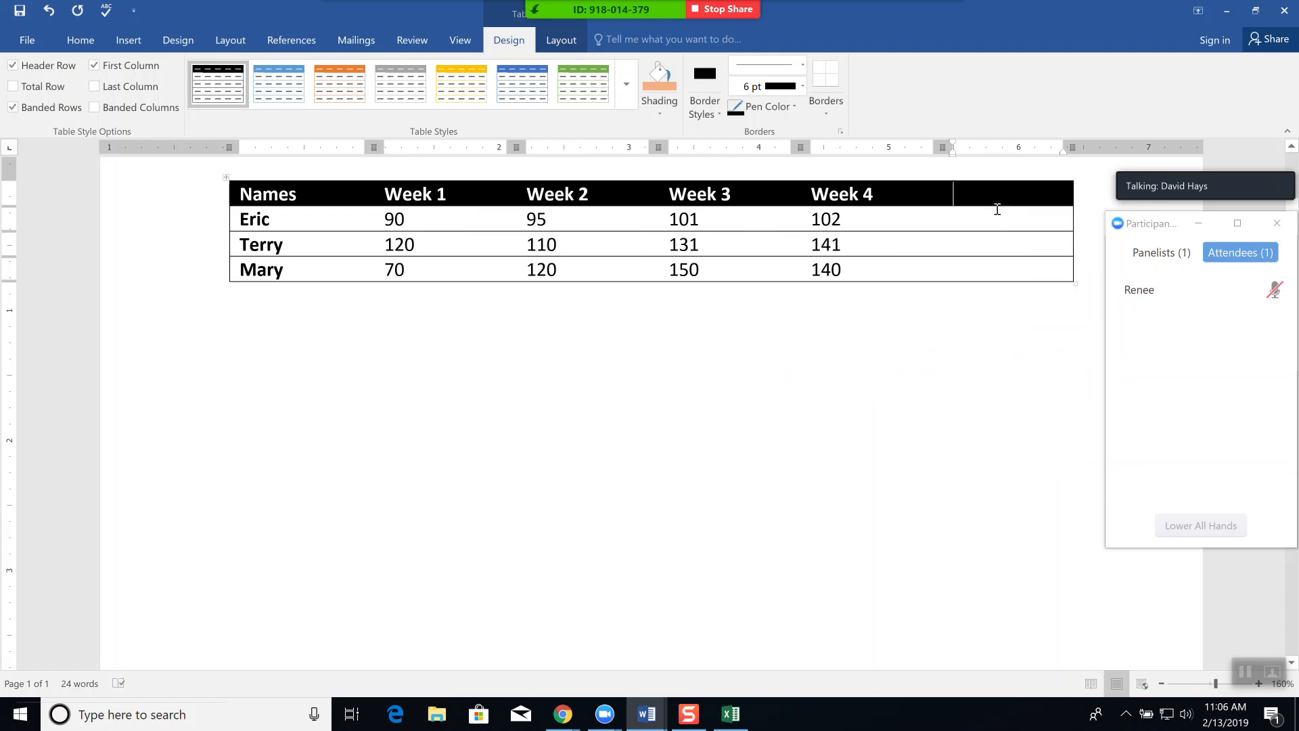
pyautogui.write('Week 5')
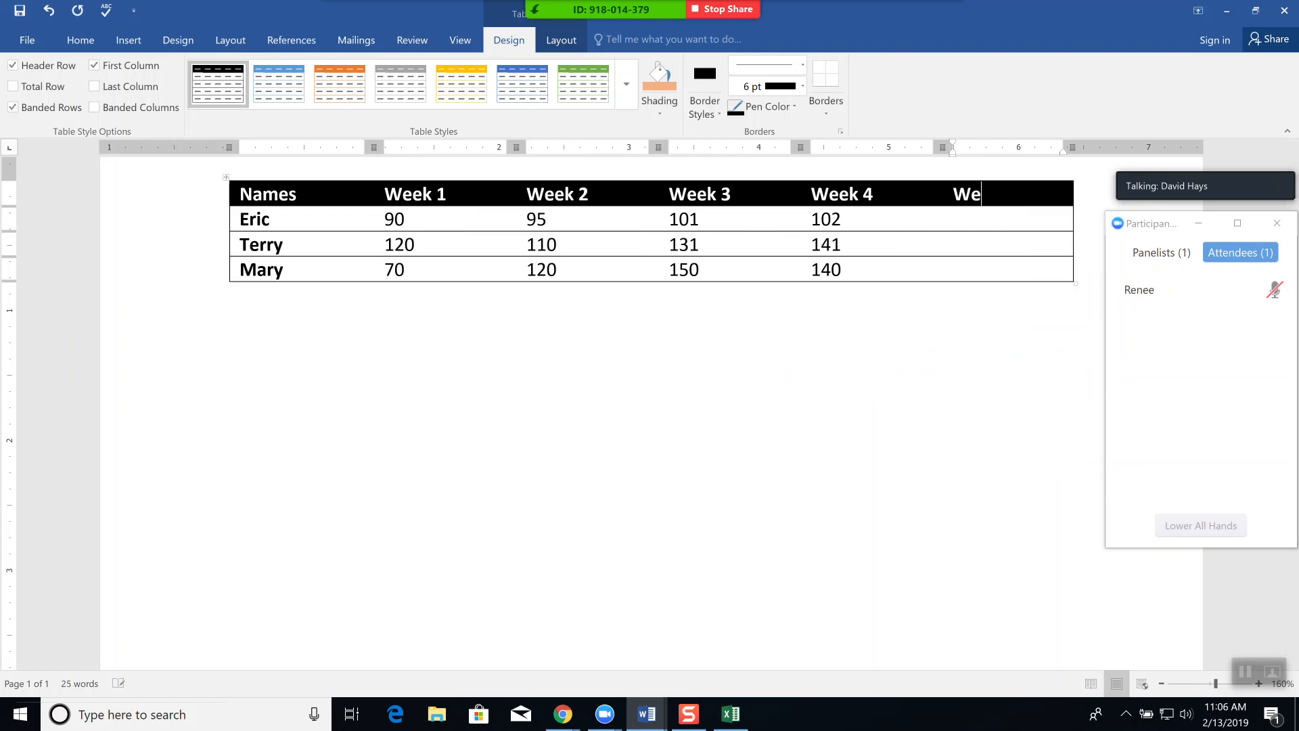
pyautogui.press('Return')
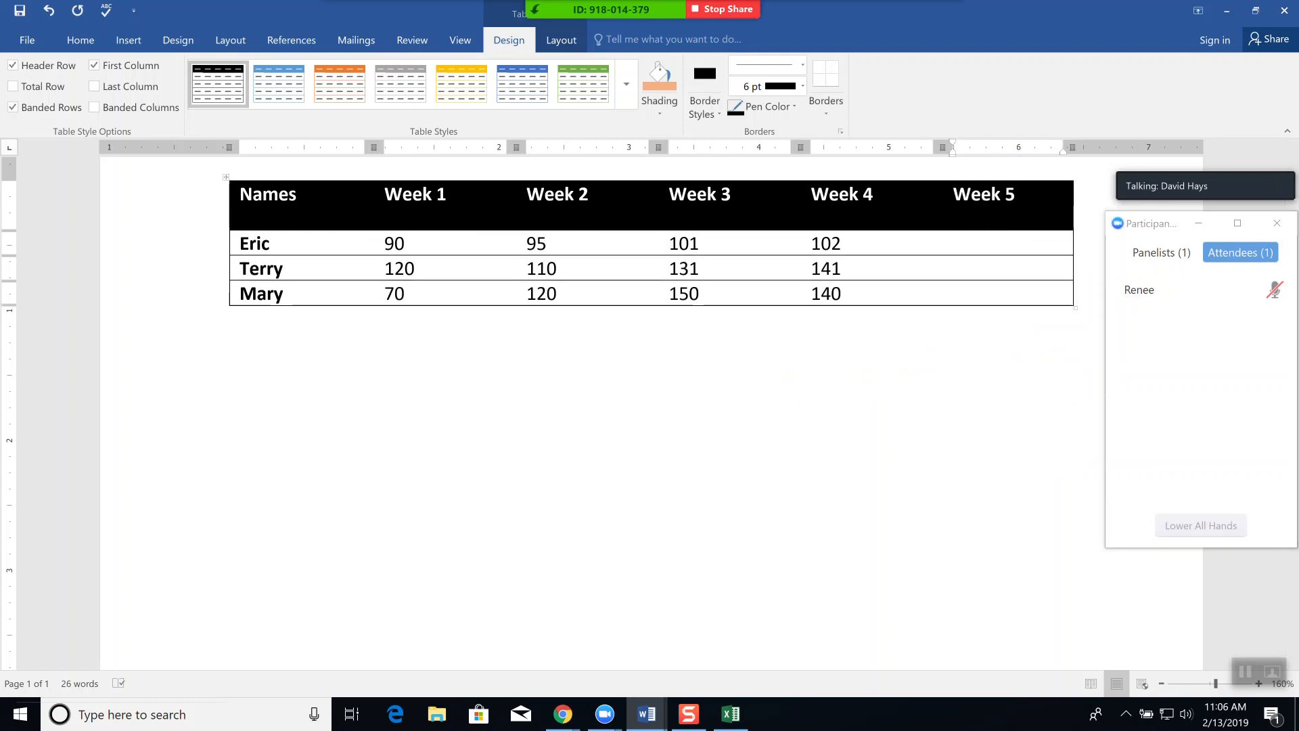
pyautogui.press('BackSpace')
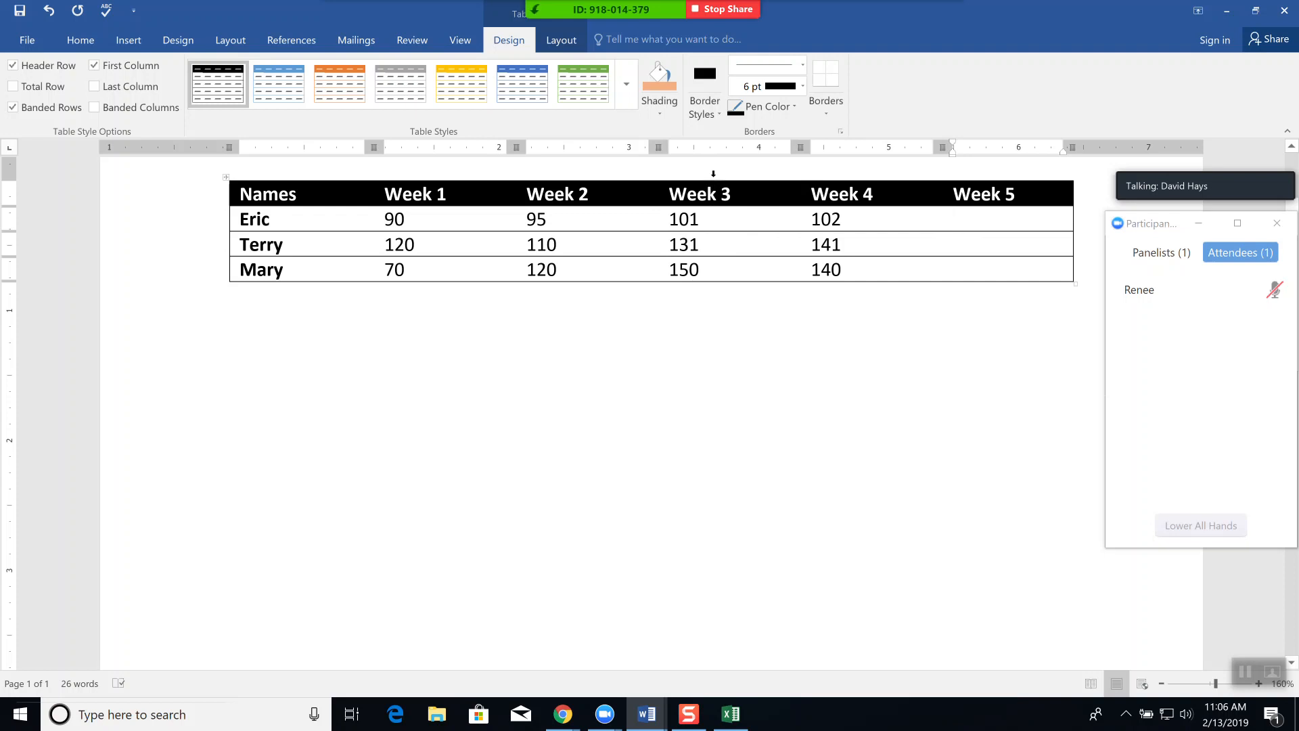
pyautogui.click(718, 244)
pyautogui.rightClick(711, 248)
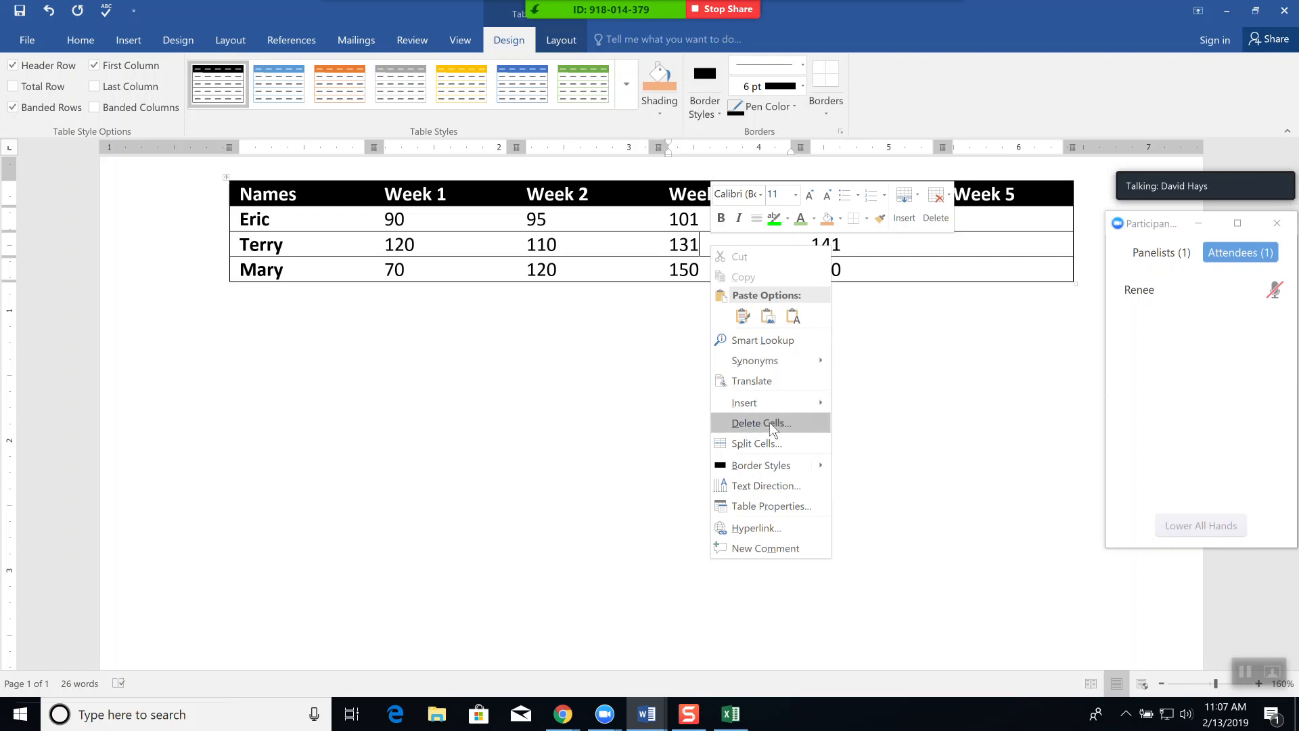
pyautogui.press('Escape')
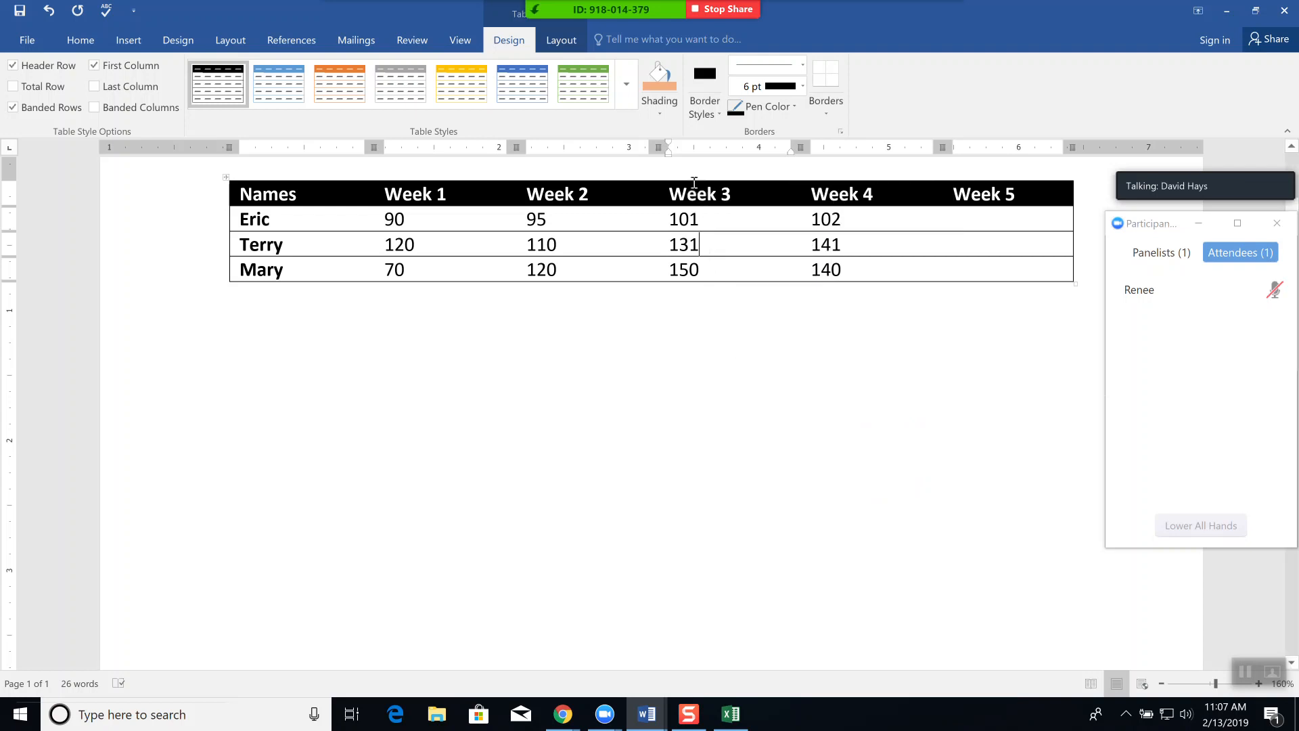
# Delete the entire Week 3 column from the table
pyautogui.click(693, 172)
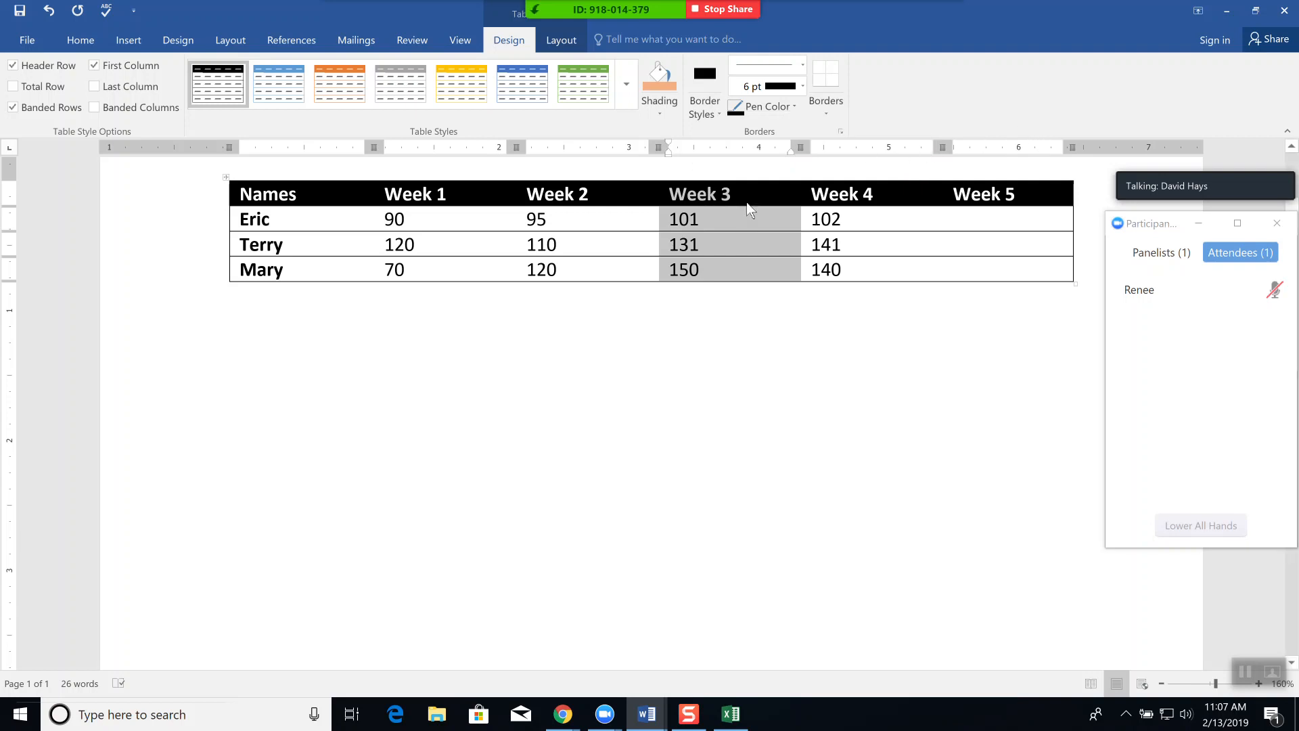
pyautogui.rightClick(748, 220)
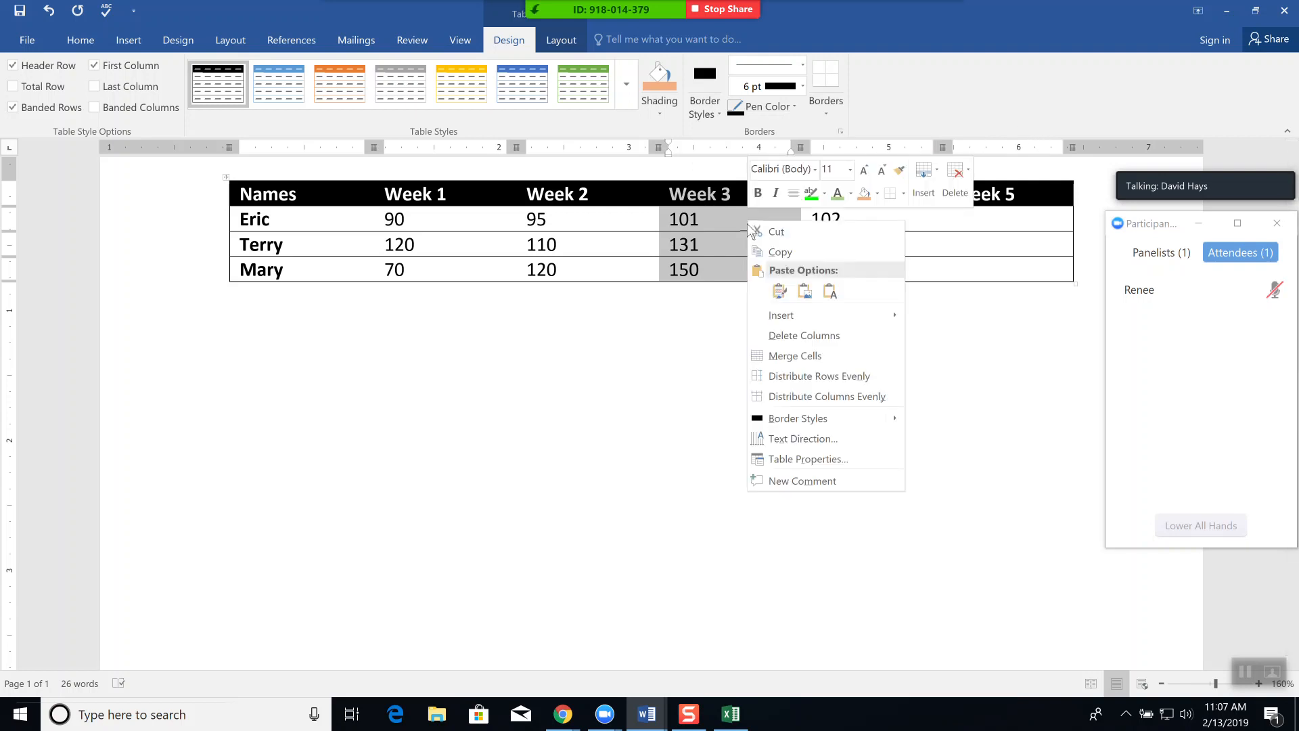
pyautogui.click(814, 336)
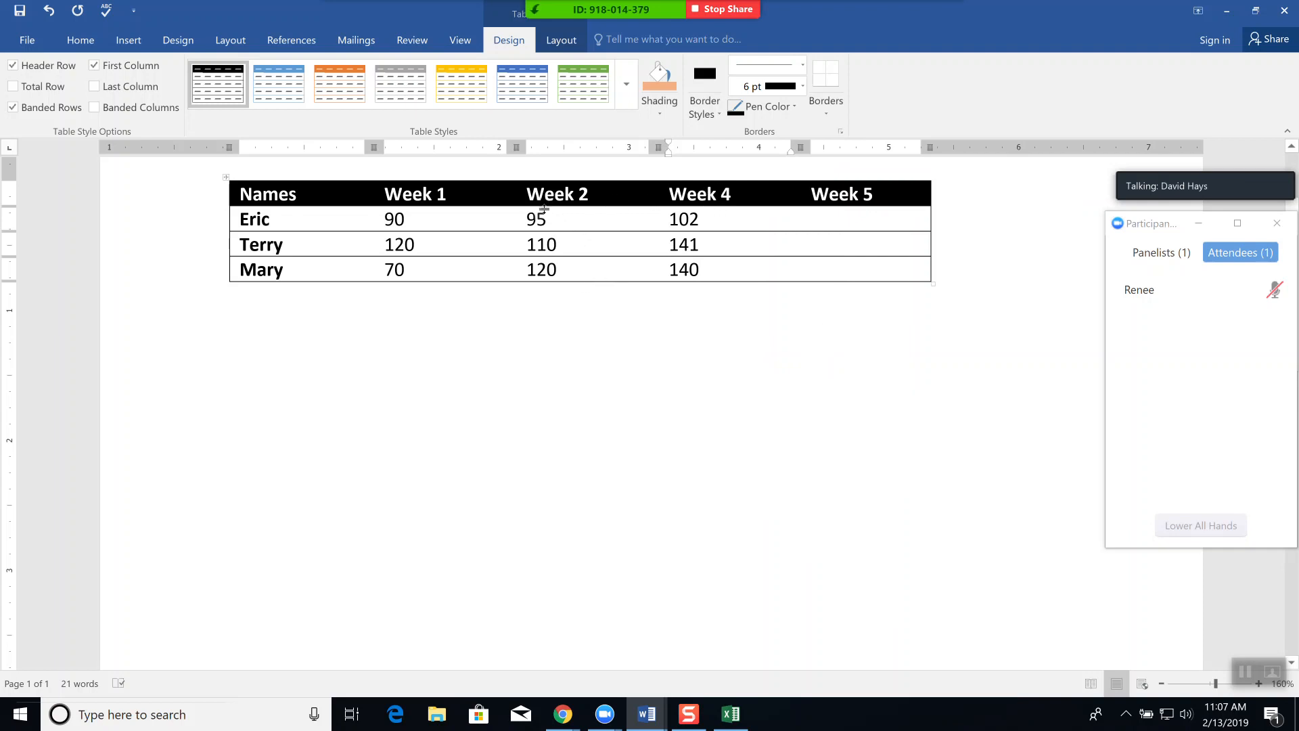
# Insert a row below the first data row and enter a first name in its Names cell
pyautogui.click(222, 248)
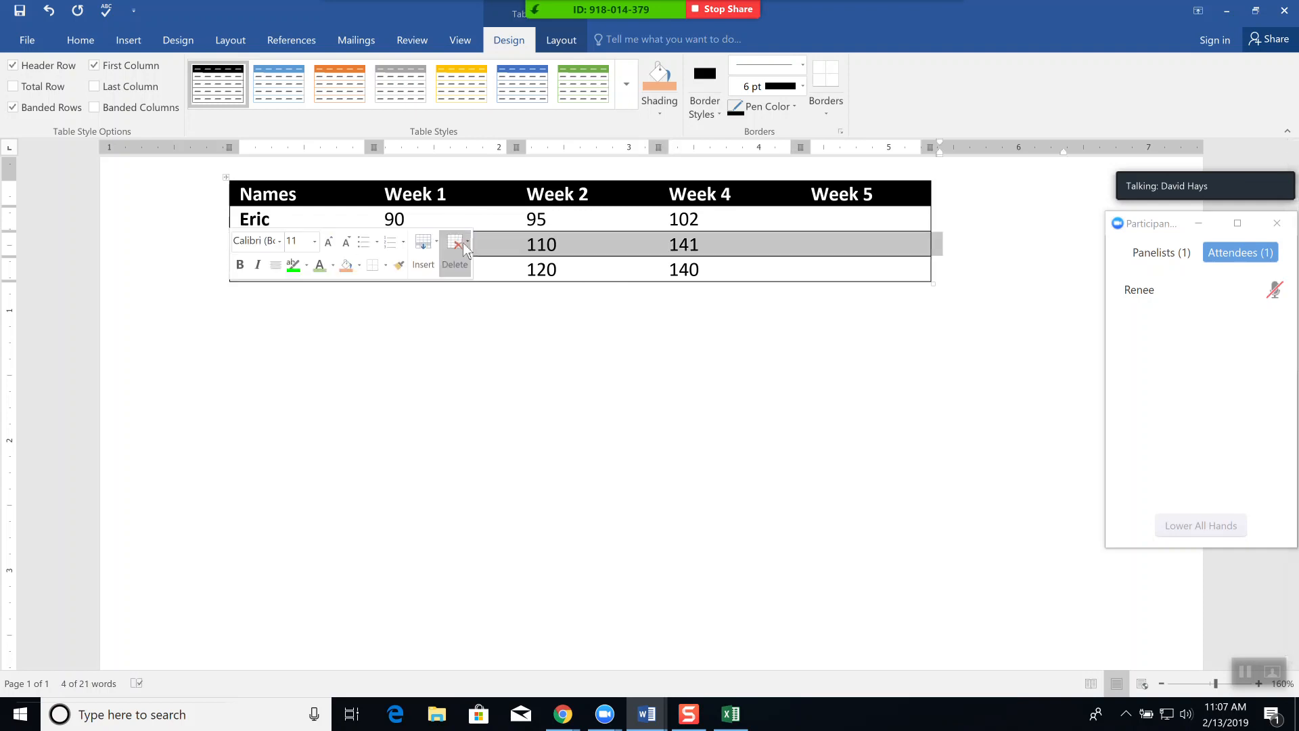
pyautogui.rightClick(511, 239)
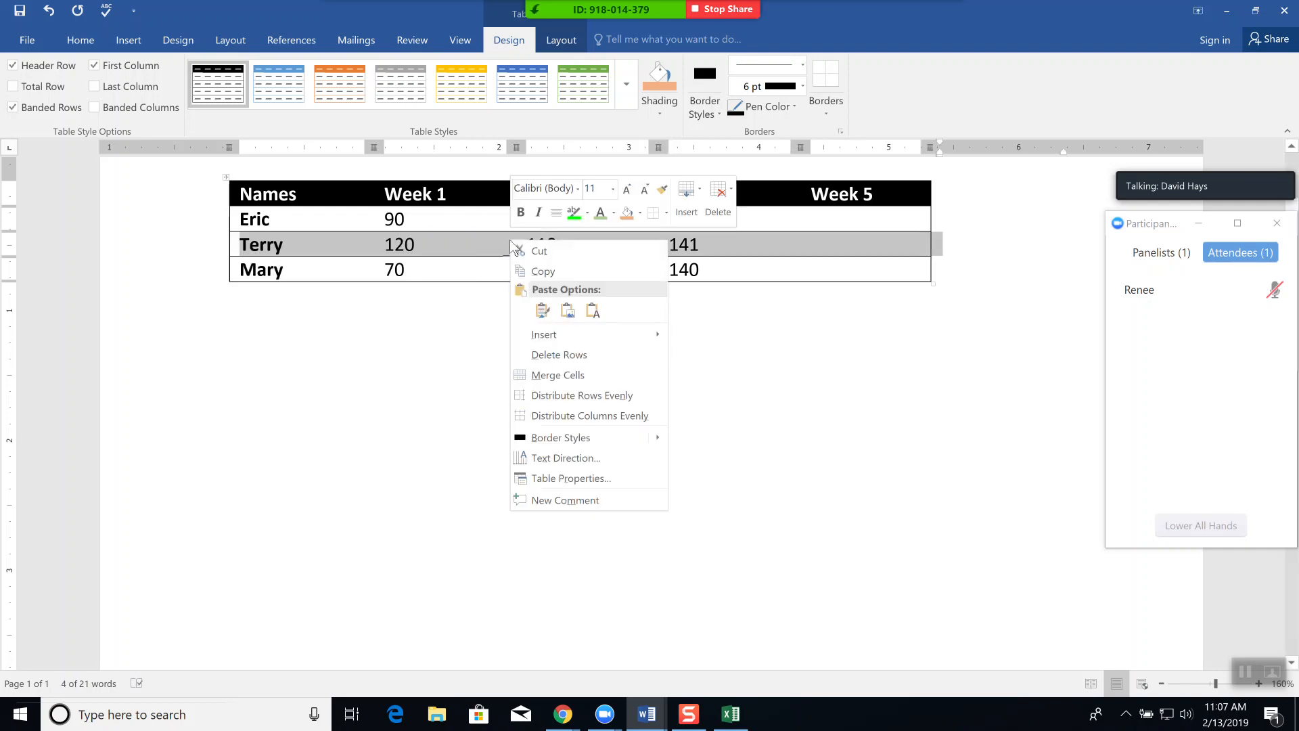
pyautogui.moveTo(598, 328)
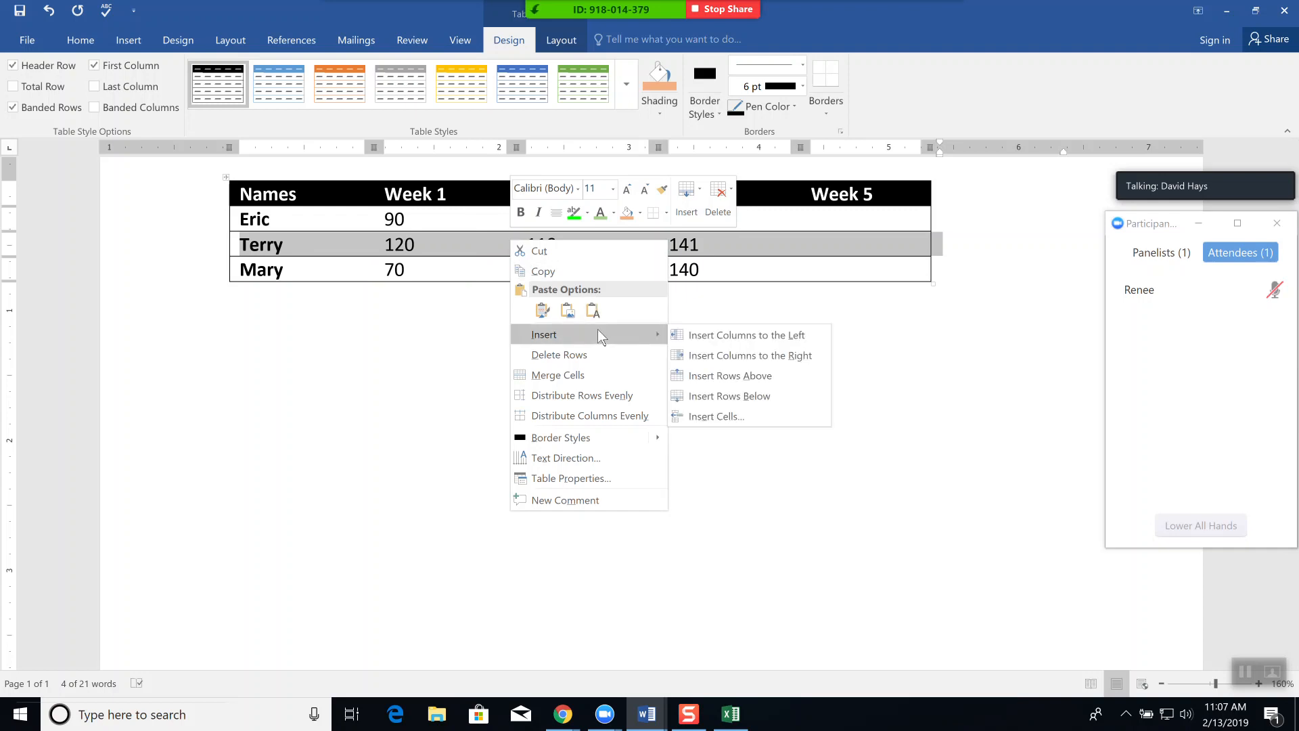
pyautogui.click(740, 379)
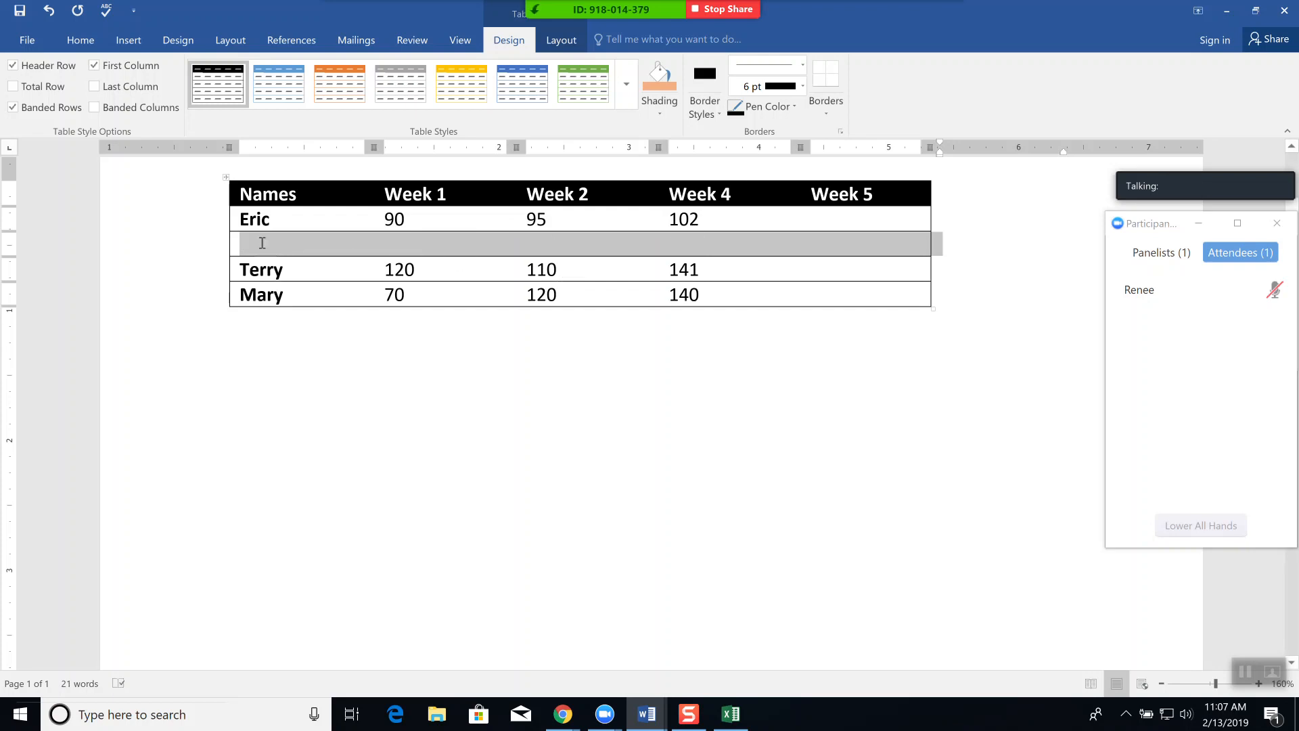
pyautogui.click(262, 243)
pyautogui.write('Frank')
pyautogui.press('Tab')
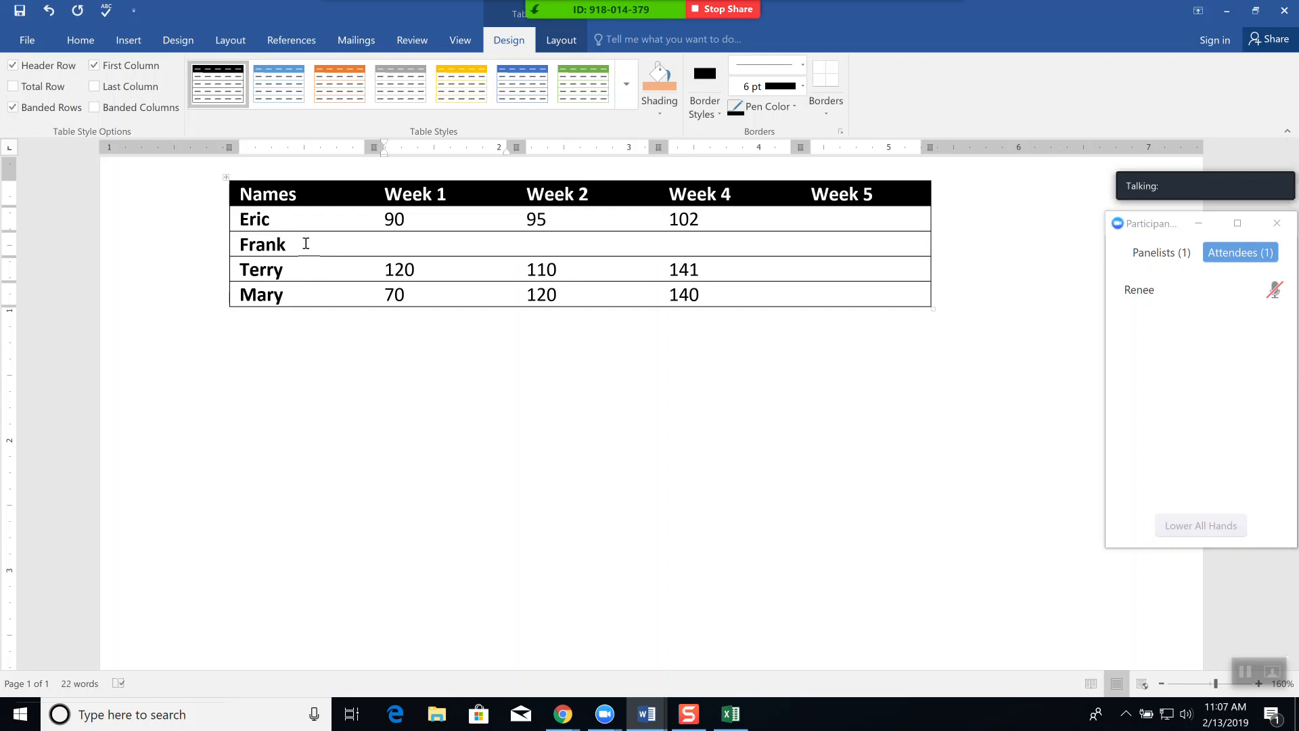
pyautogui.click(216, 247)
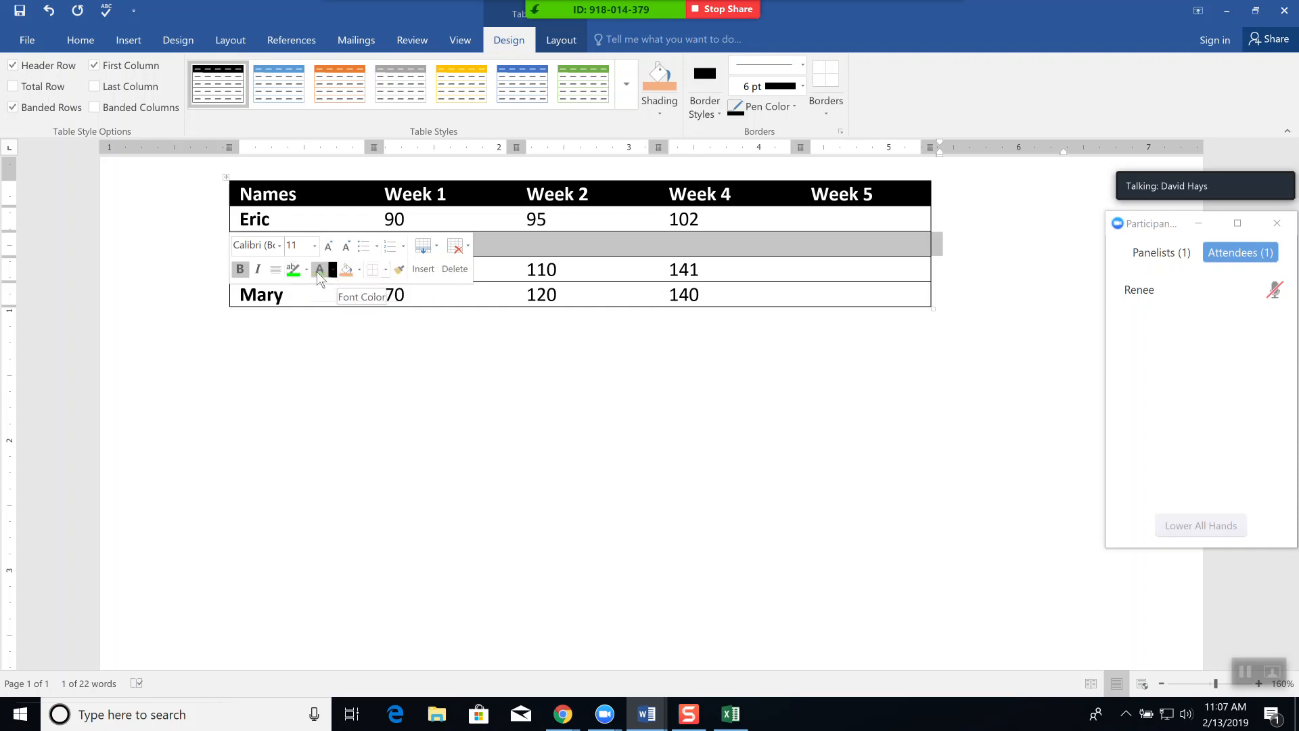
pyautogui.click(595, 299)
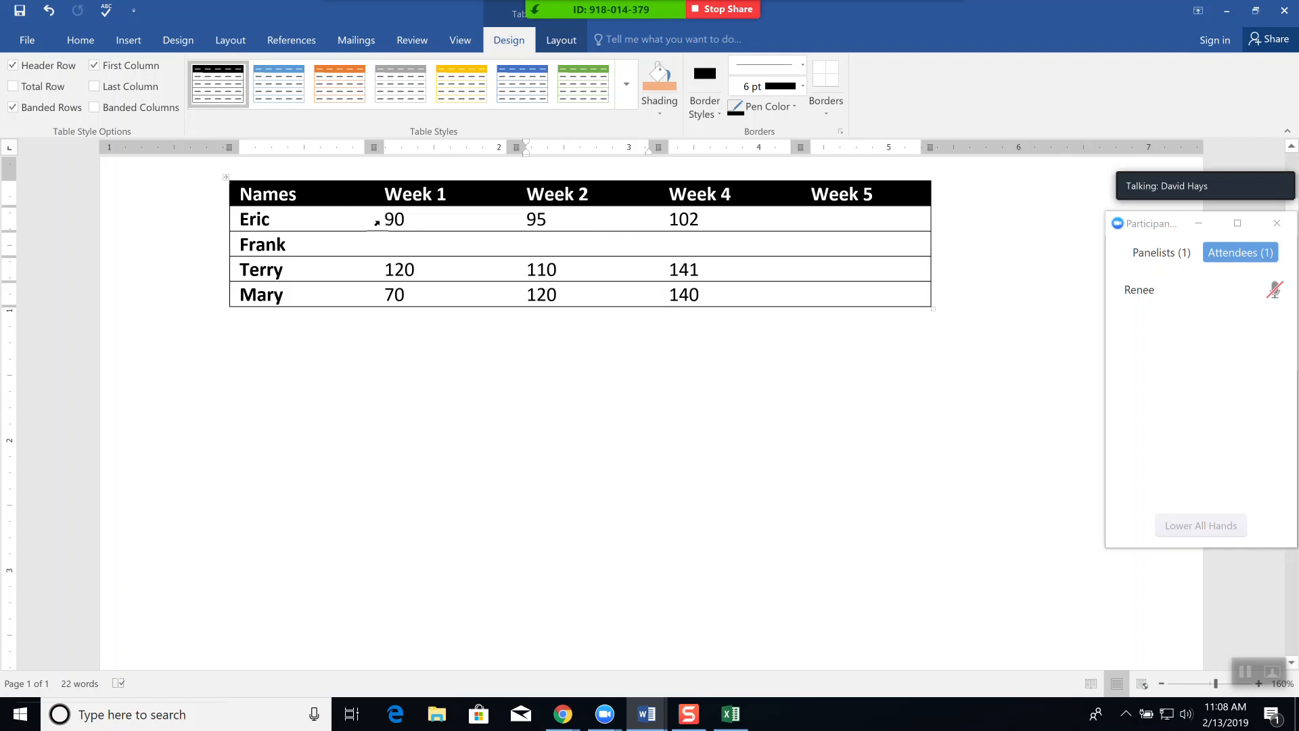
pyautogui.click(420, 384)
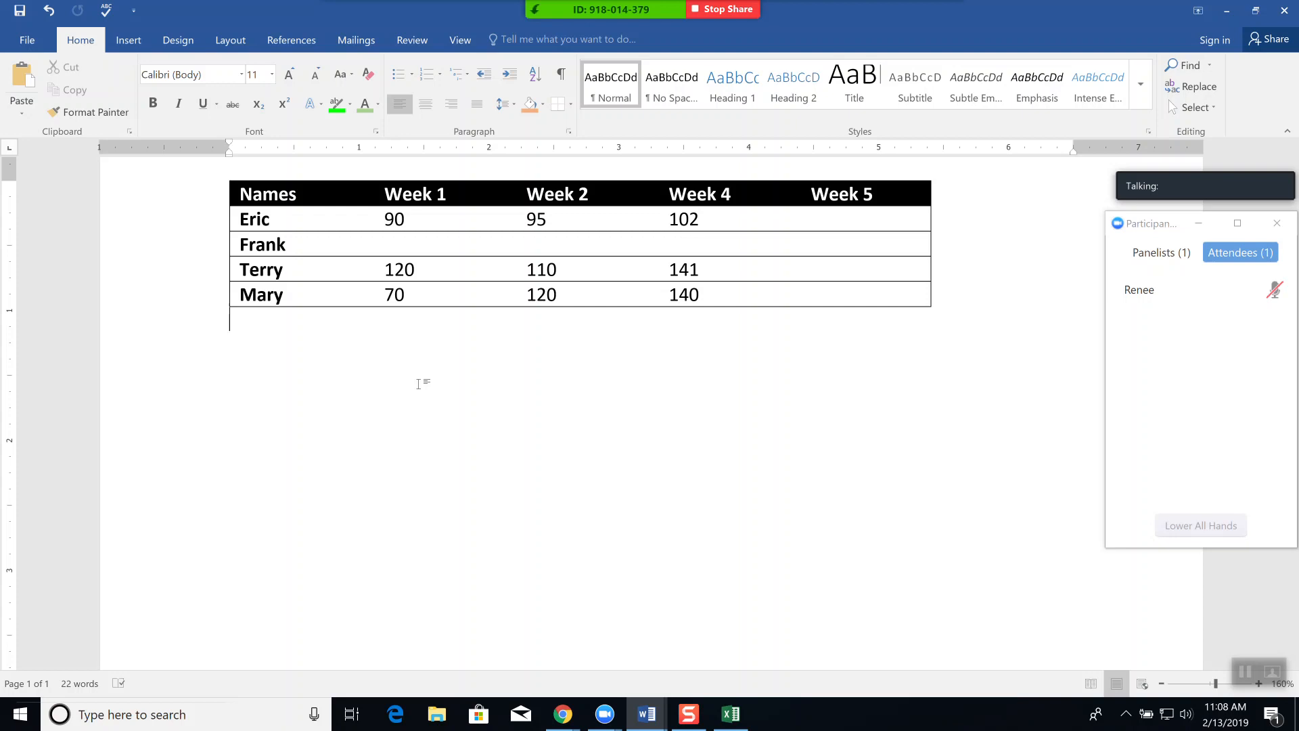
# Narrow the Names column and the four week columns to about 0.75 inch each
pyautogui.click(308, 250)
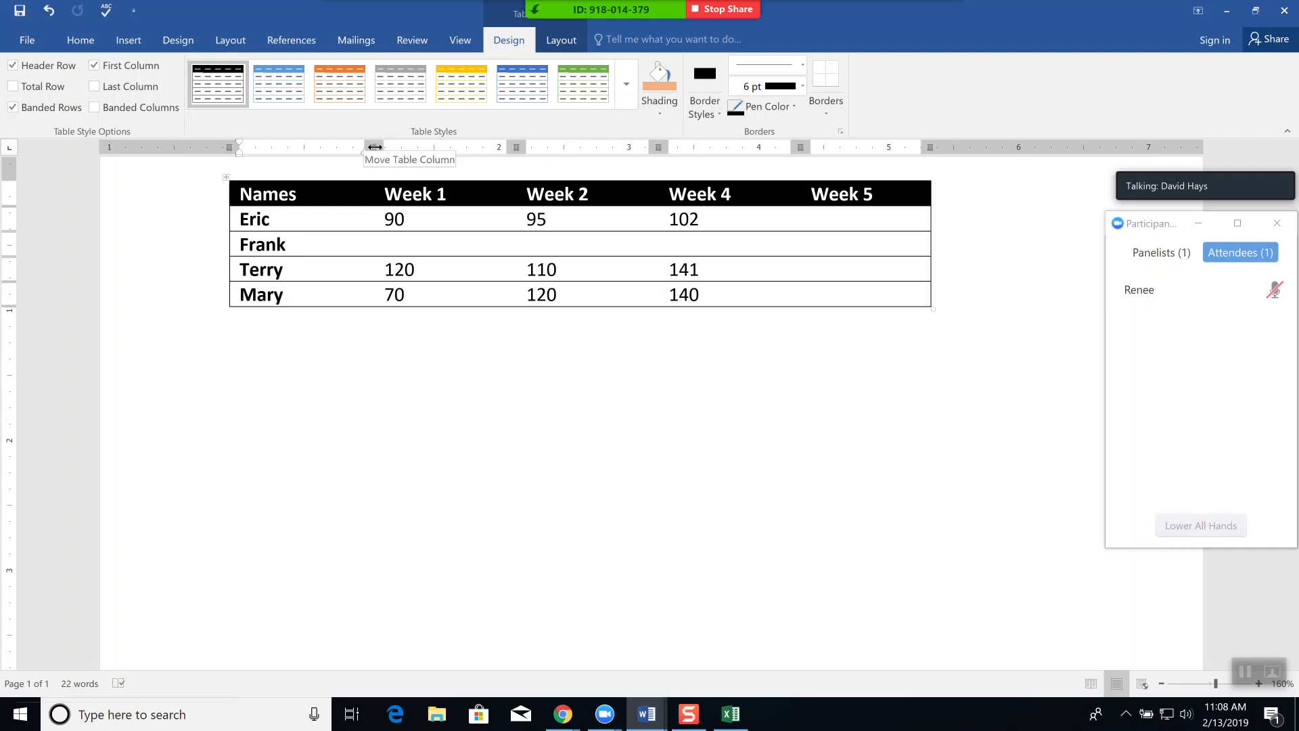
pyautogui.moveTo(354, 156)
pyautogui.mouseDown()
pyautogui.moveTo(310, 162)
pyautogui.moveTo(346, 154)
pyautogui.mouseUp()
pyautogui.moveTo(375, 146); pyautogui.dragTo(328, 142)
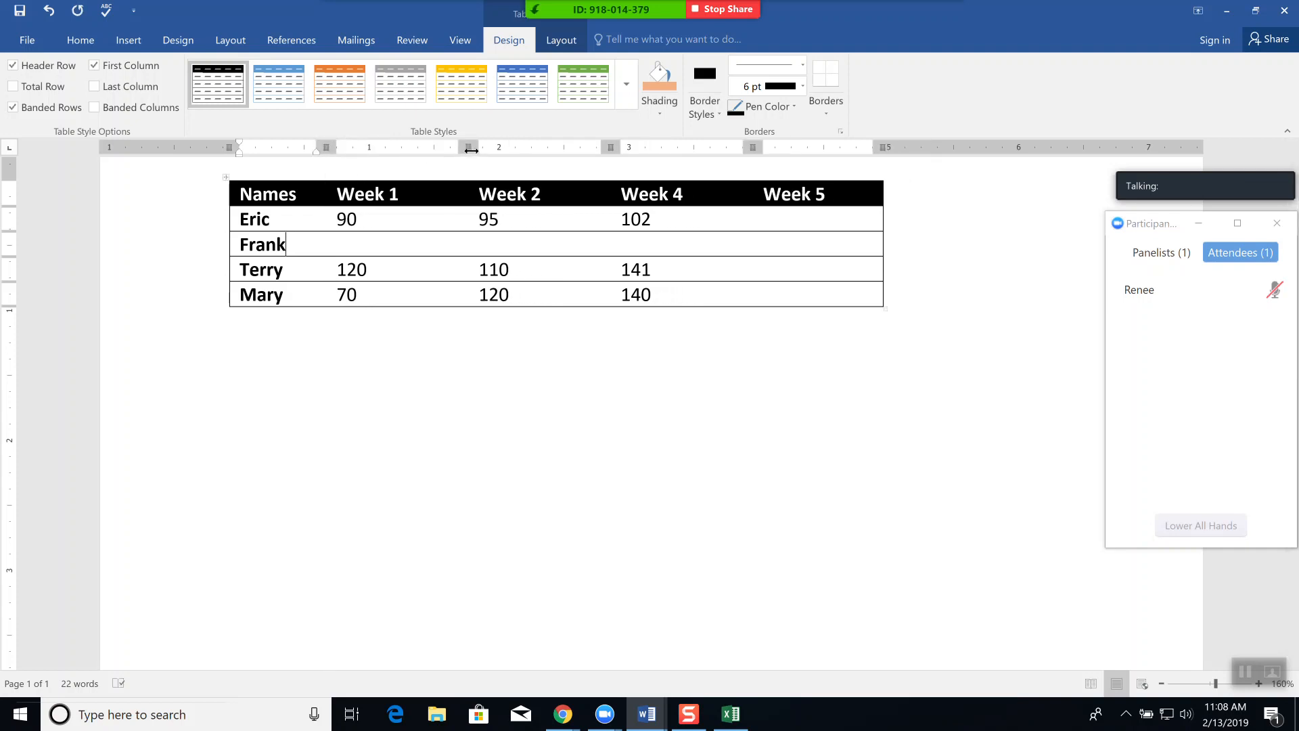
pyautogui.moveTo(470, 148); pyautogui.dragTo(428, 145)
pyautogui.moveTo(565, 144); pyautogui.dragTo(521, 144)
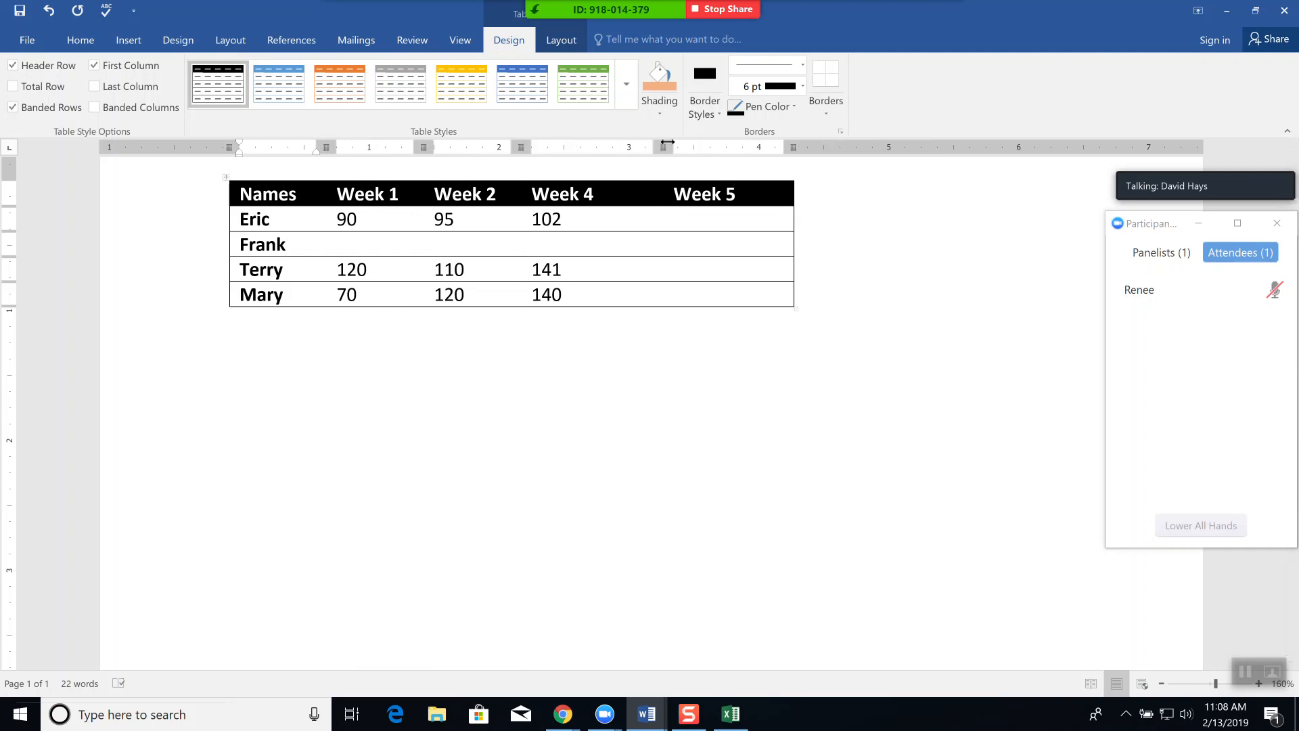
pyautogui.moveTo(668, 144); pyautogui.dragTo(611, 146)
pyautogui.moveTo(739, 144); pyautogui.dragTo(707, 147)
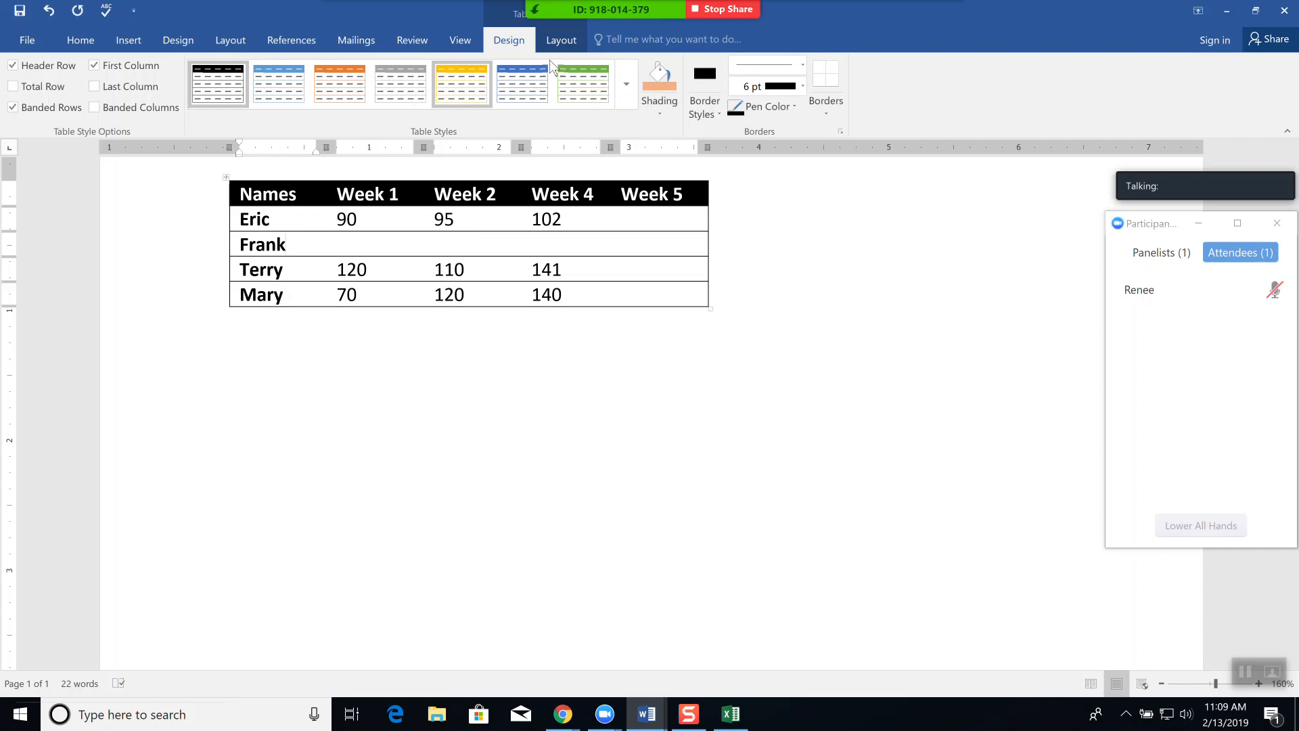
# Insert three columns to the right of Week 5 and head them Week 6, Week 7 and Week 8
pyautogui.click(562, 40)
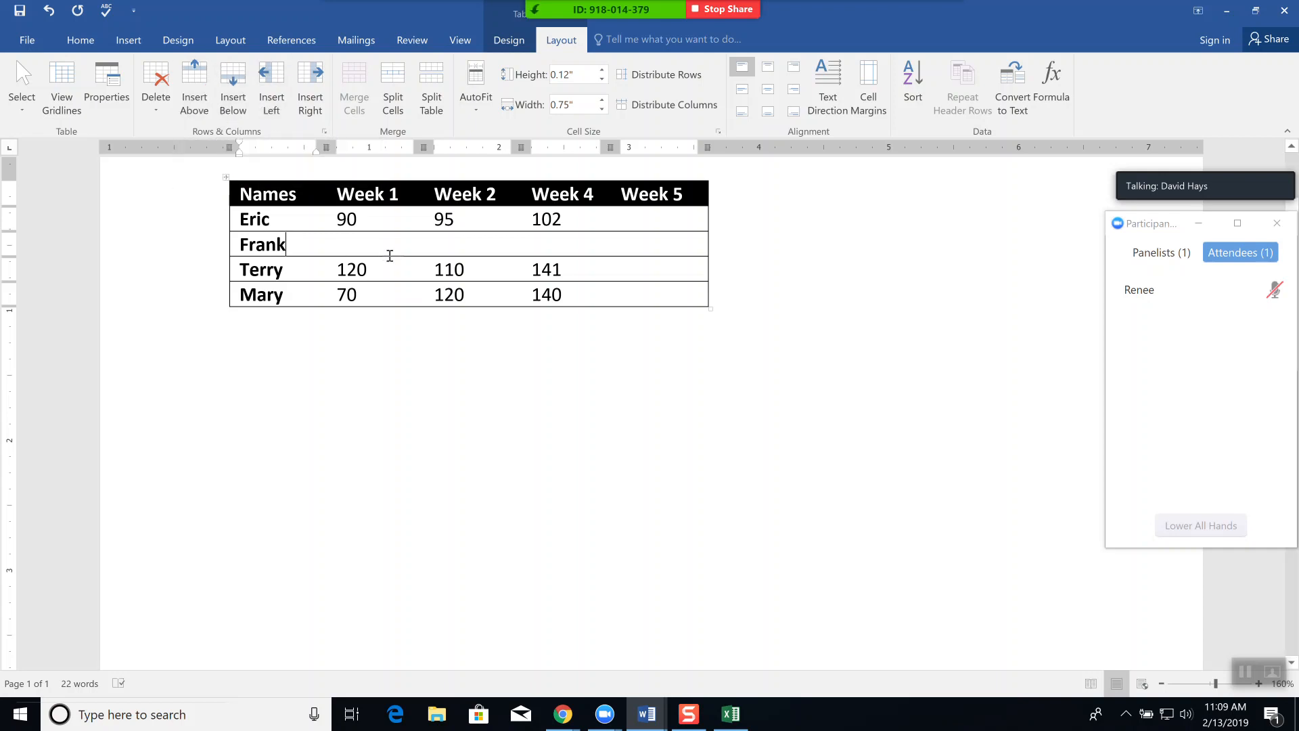
pyautogui.click(679, 240)
pyautogui.click(309, 81)
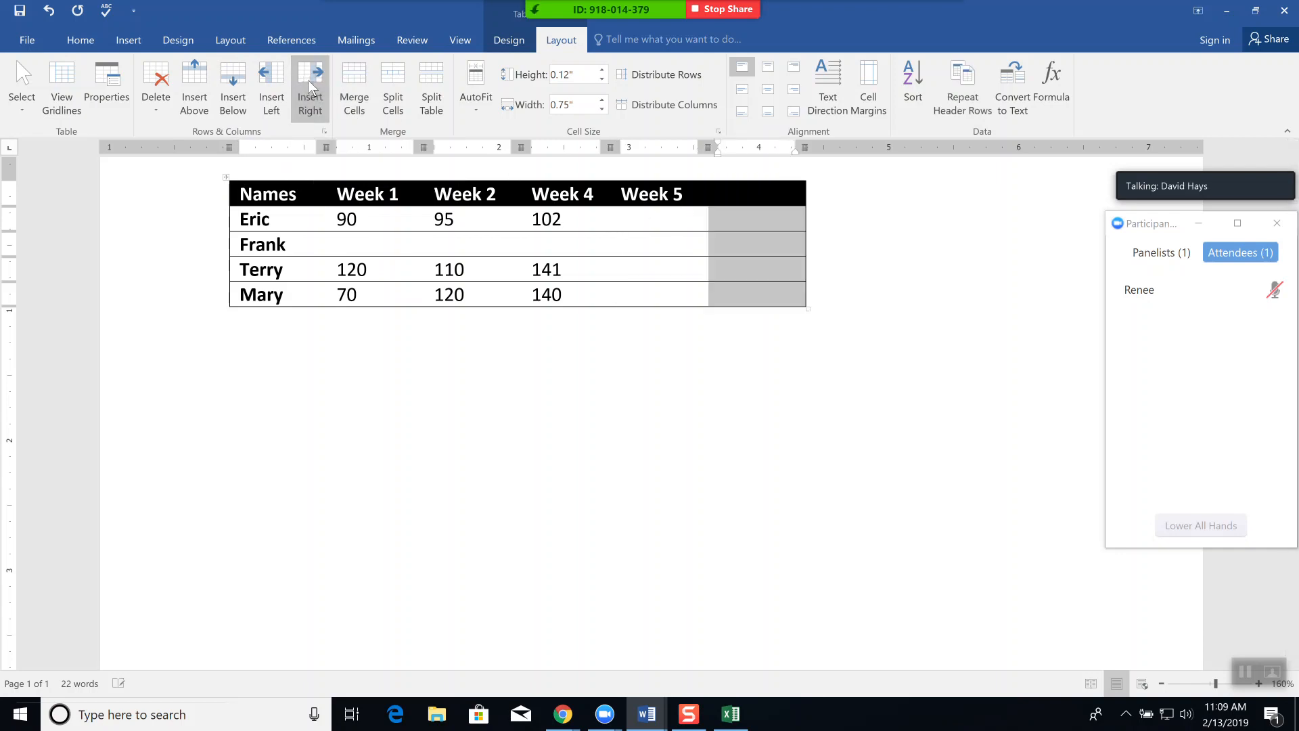
pyautogui.click(309, 79)
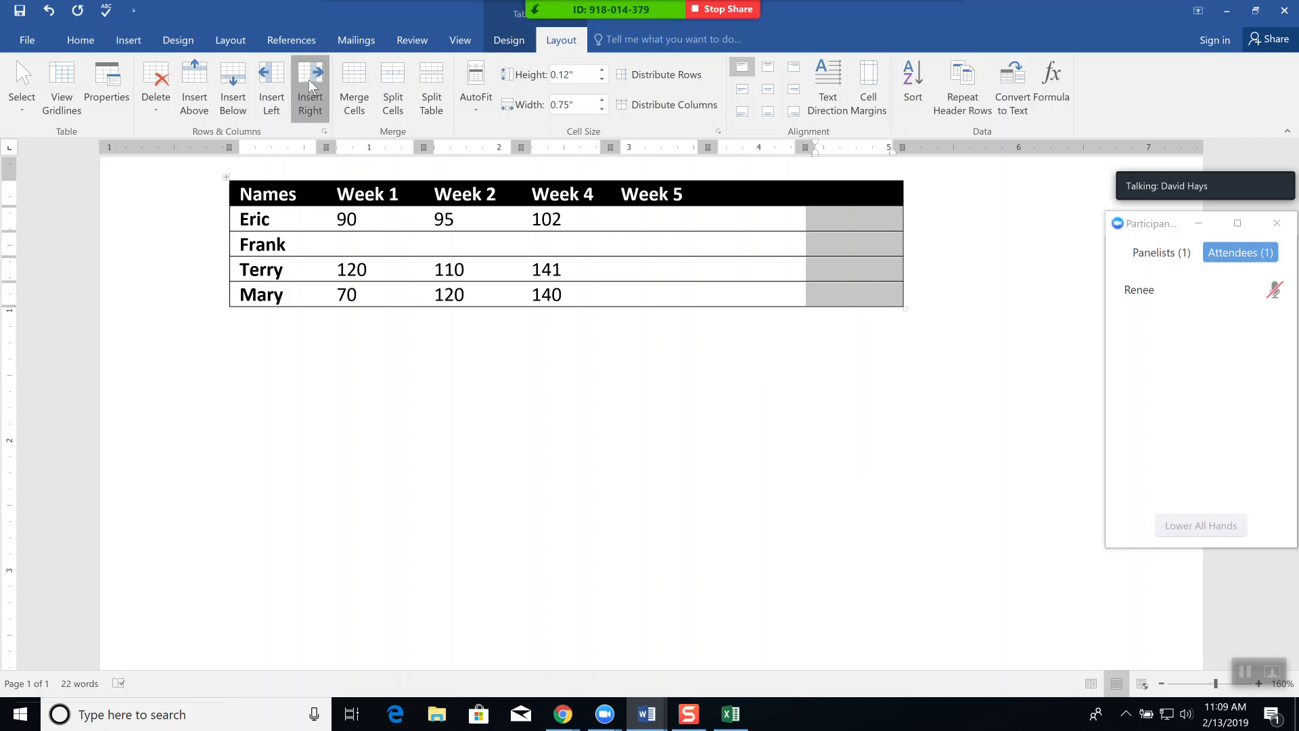
pyautogui.click(735, 197)
pyautogui.write('W')
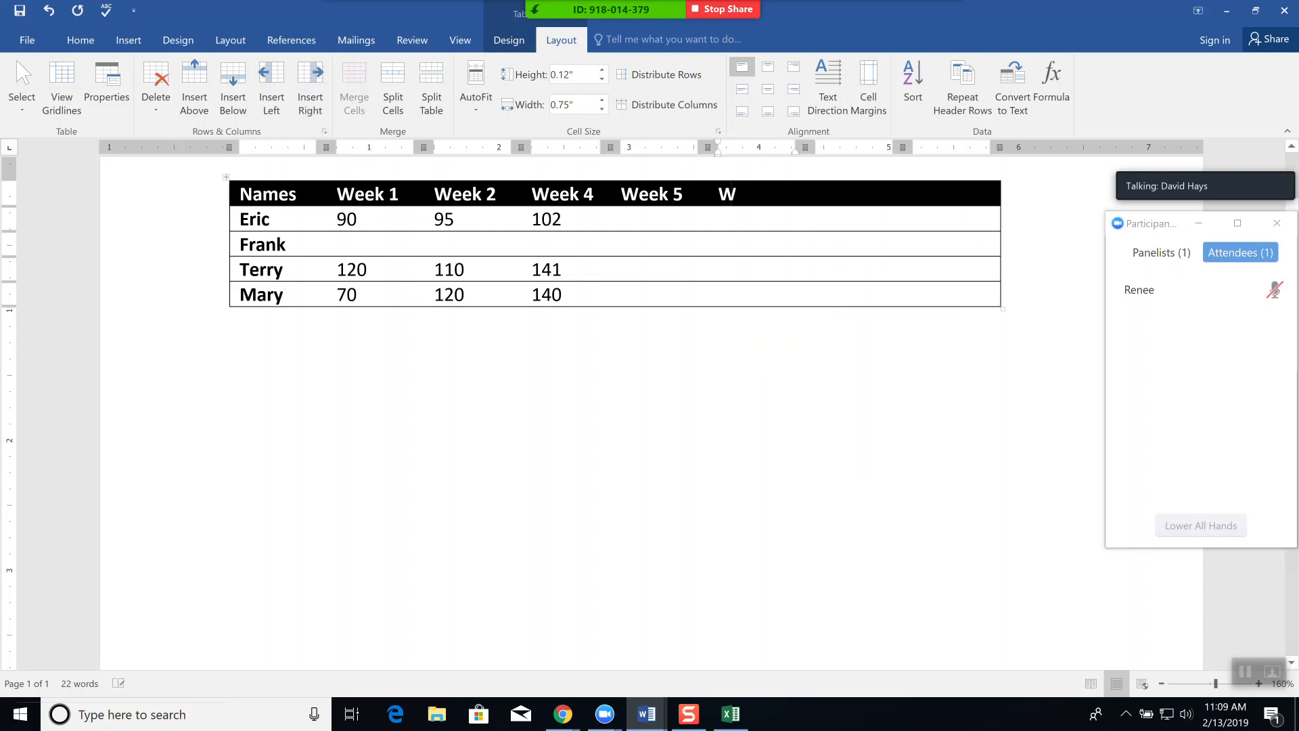
pyautogui.write('eek 6 Week 7 ')
pyautogui.write('Week 8')
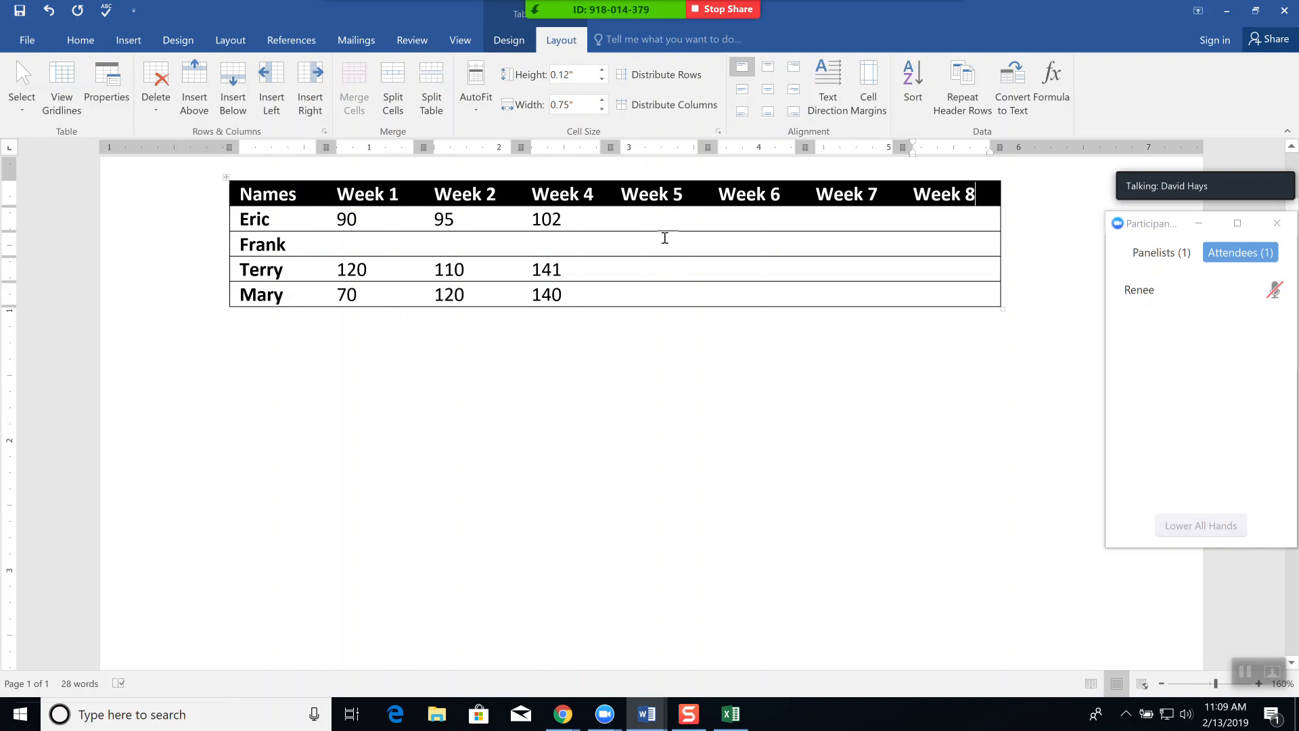
pyautogui.click(656, 219)
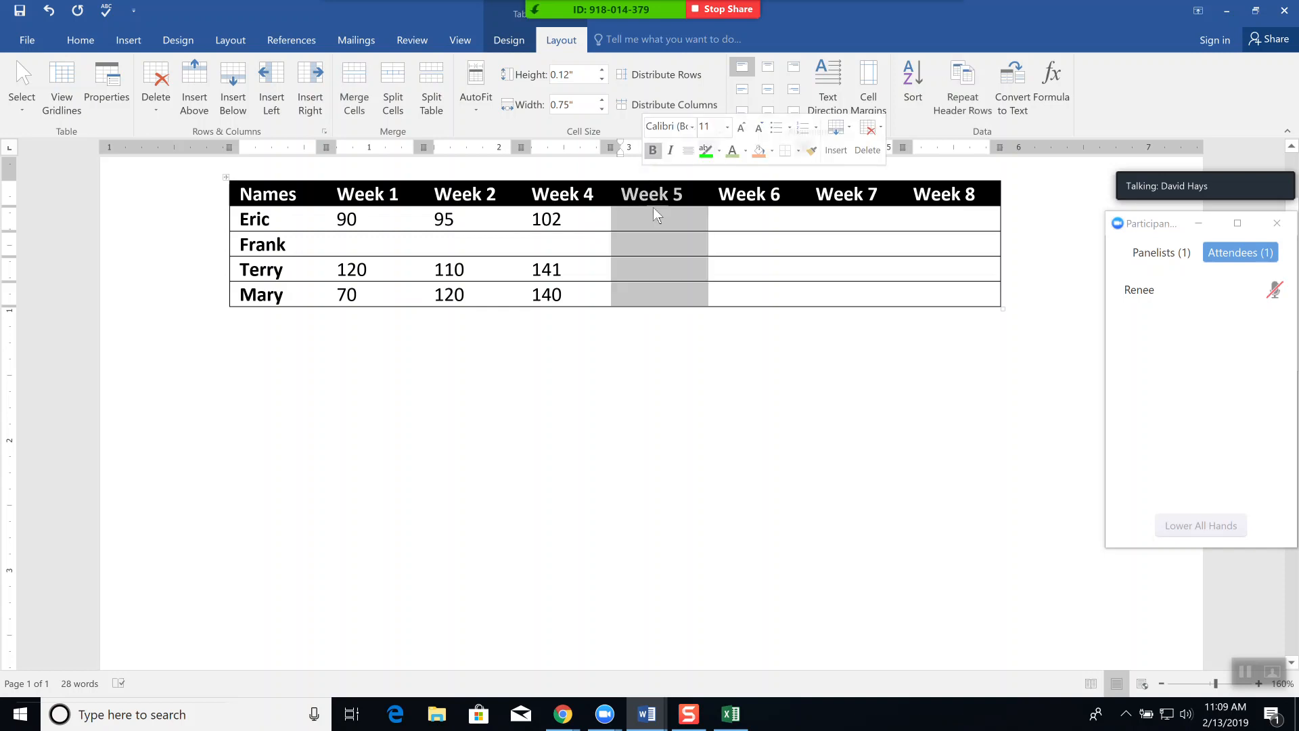
pyautogui.rightClick(654, 210)
pyautogui.moveTo(697, 307)
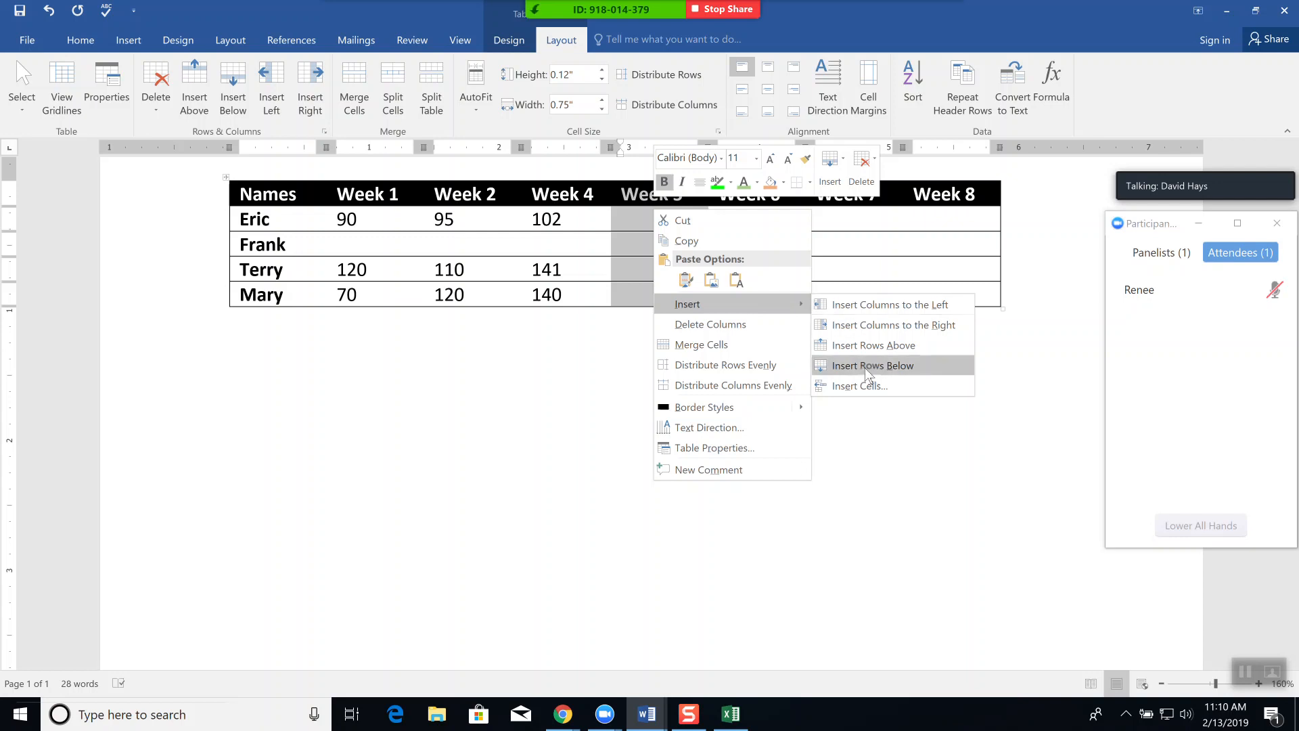
pyautogui.press('Escape')
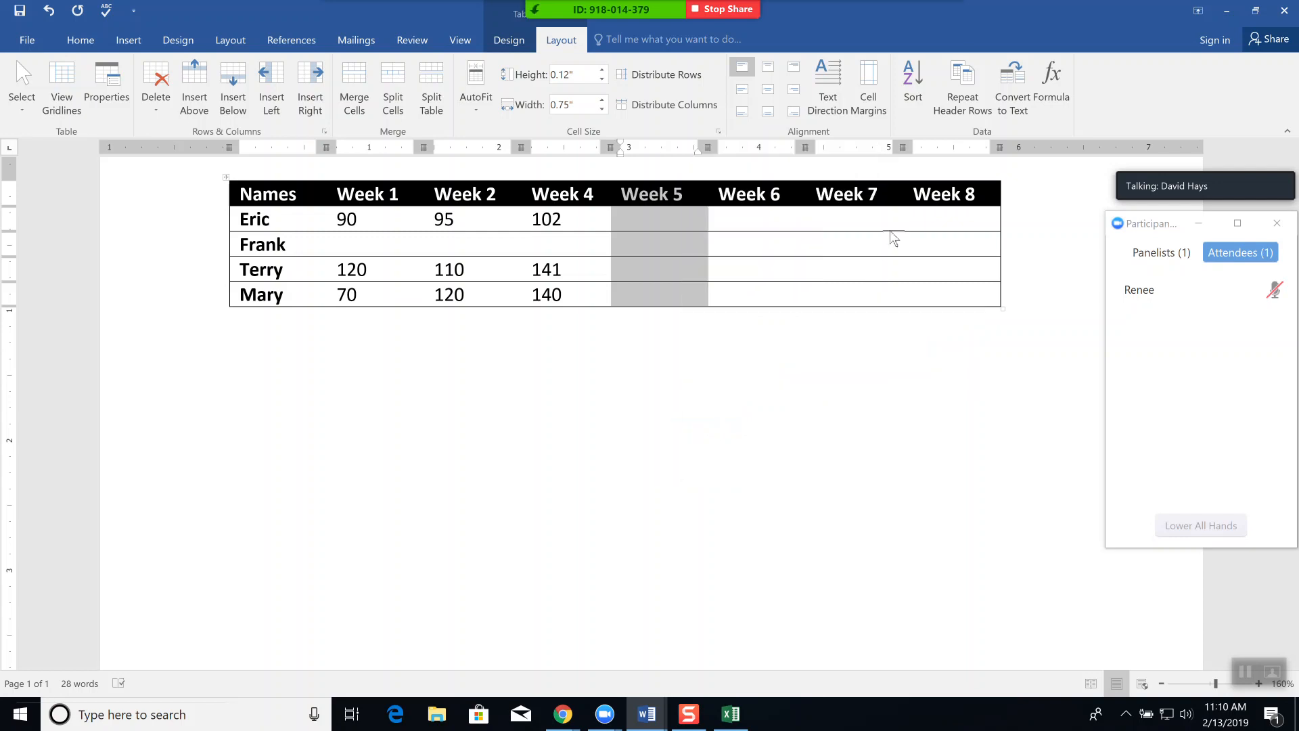
pyautogui.click(966, 249)
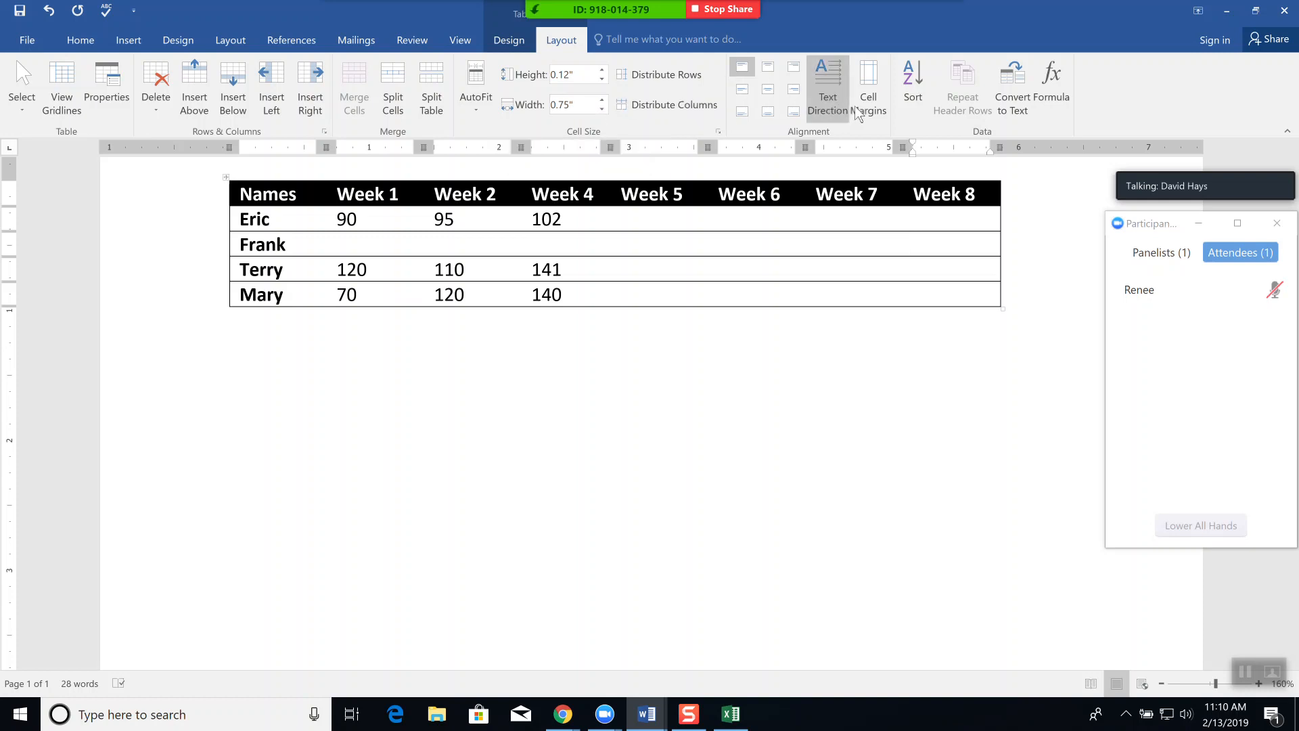
# Rotate the text of all the Week headings in the table's header row so it runs vertically, reading downward
pyautogui.click(344, 192)
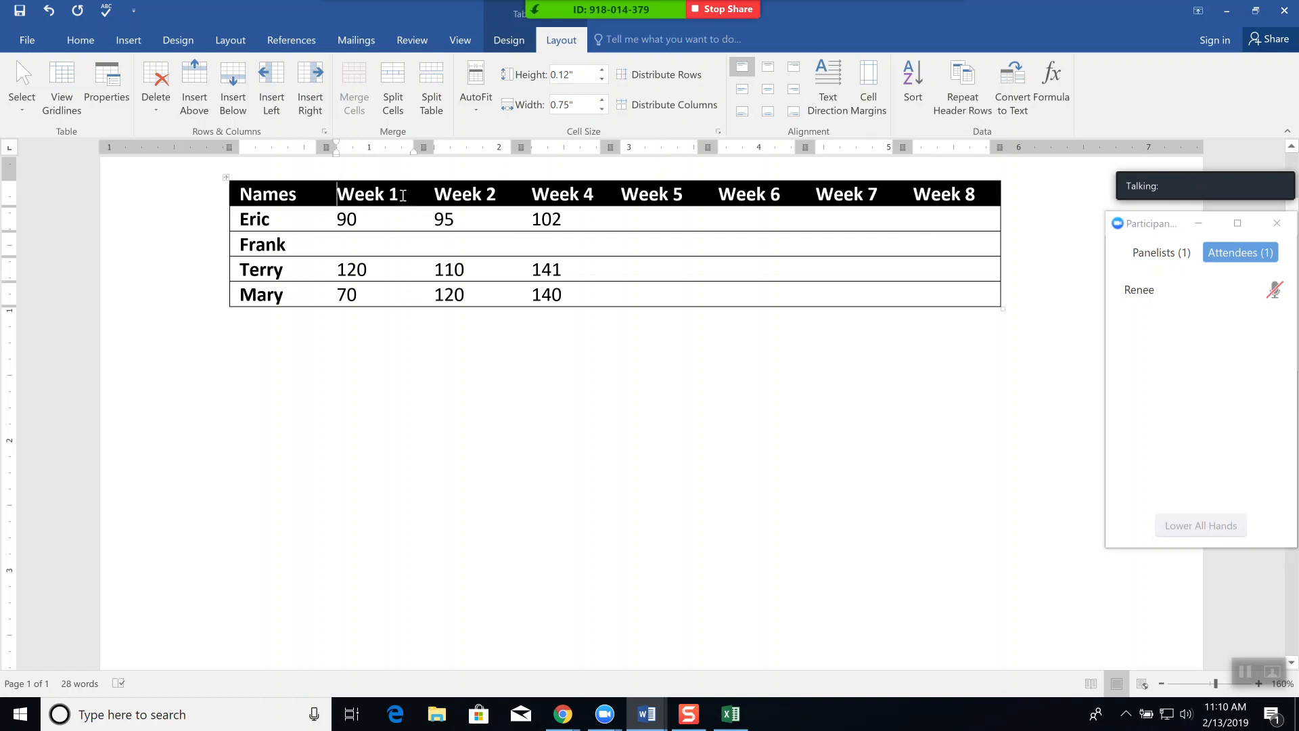
pyautogui.moveTo(403, 196); pyautogui.dragTo(339, 201)
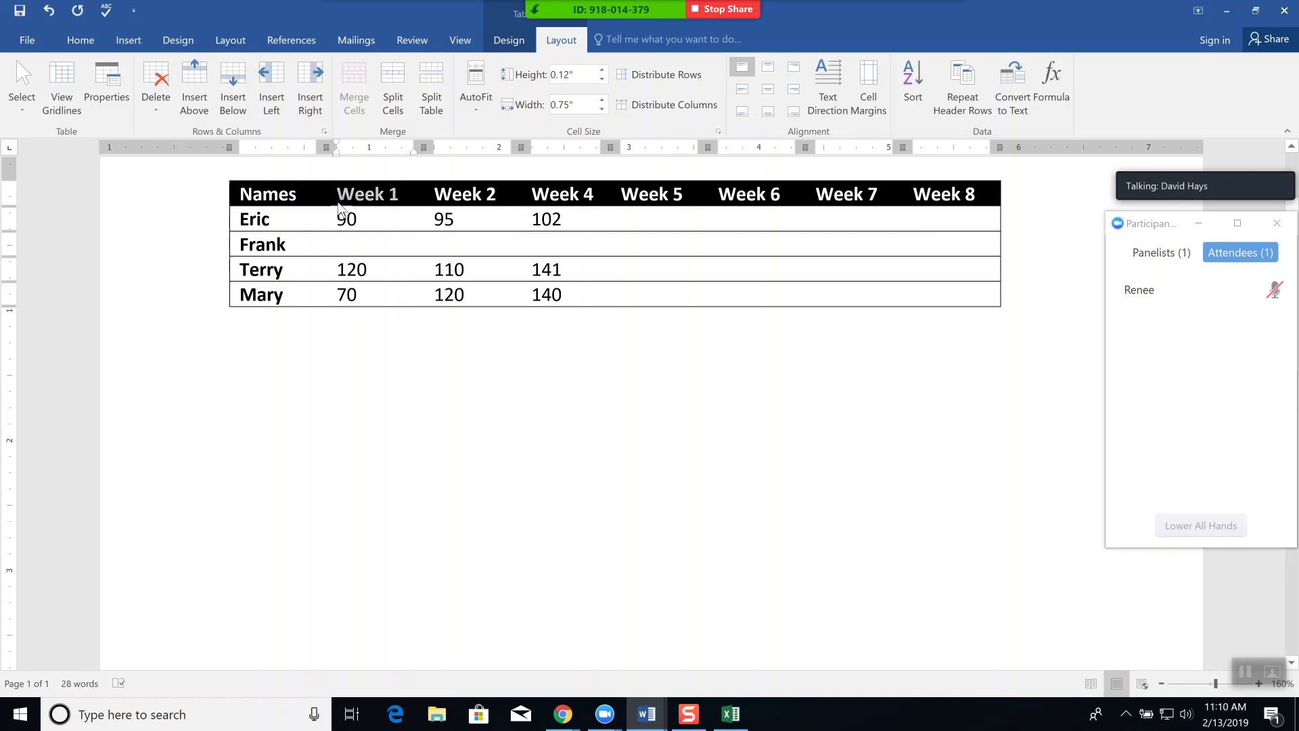
pyautogui.click(829, 87)
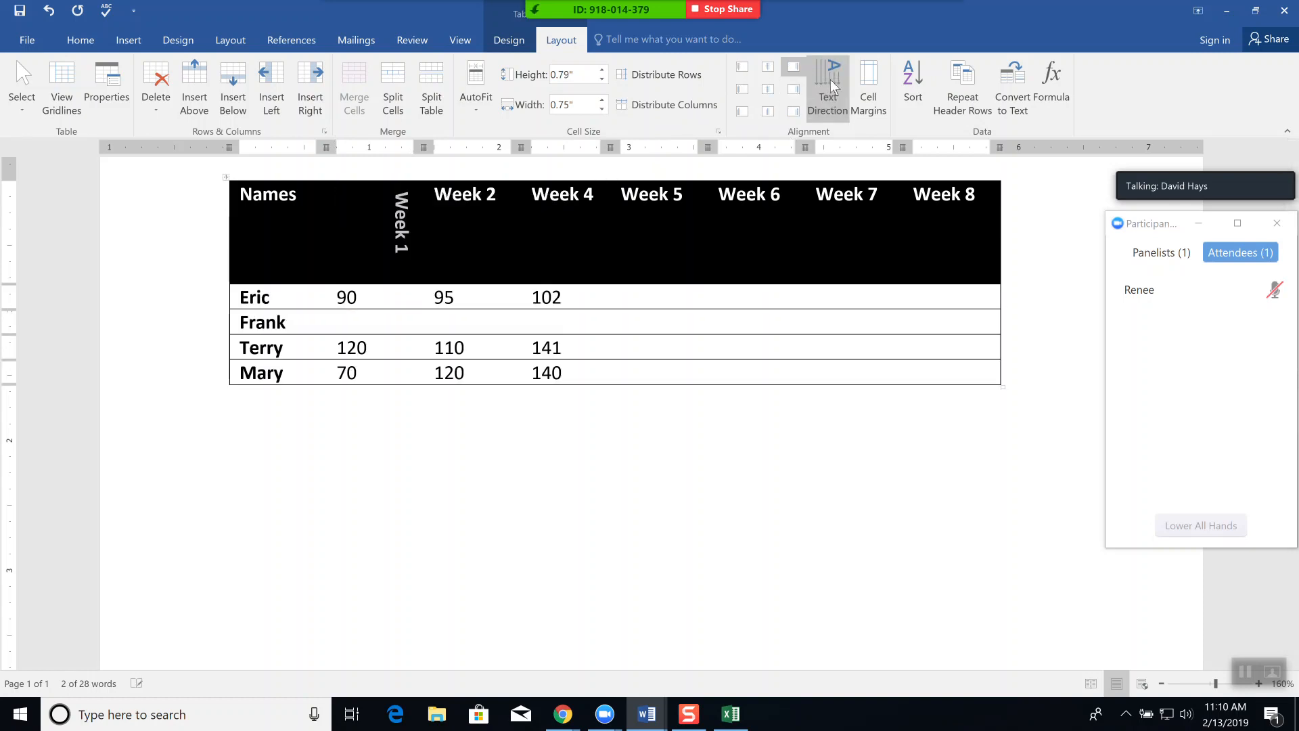
pyautogui.click(476, 206)
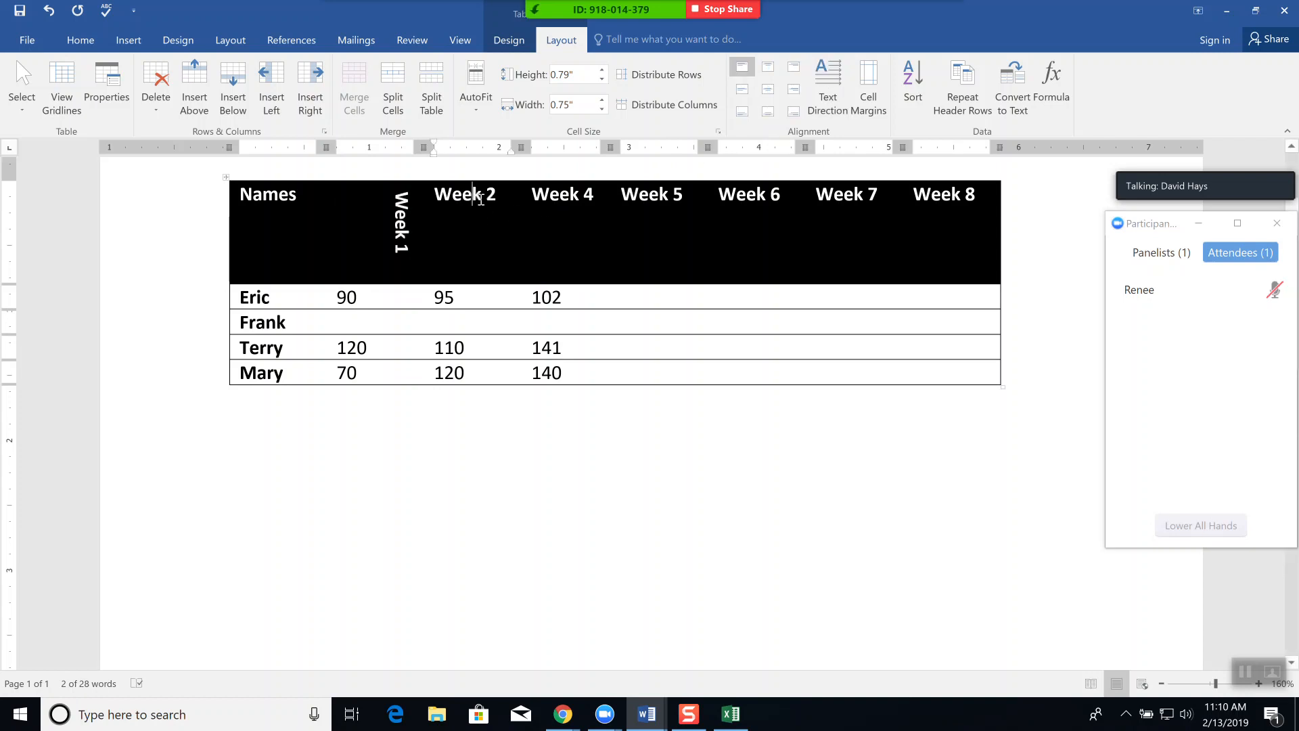
pyautogui.click(844, 82)
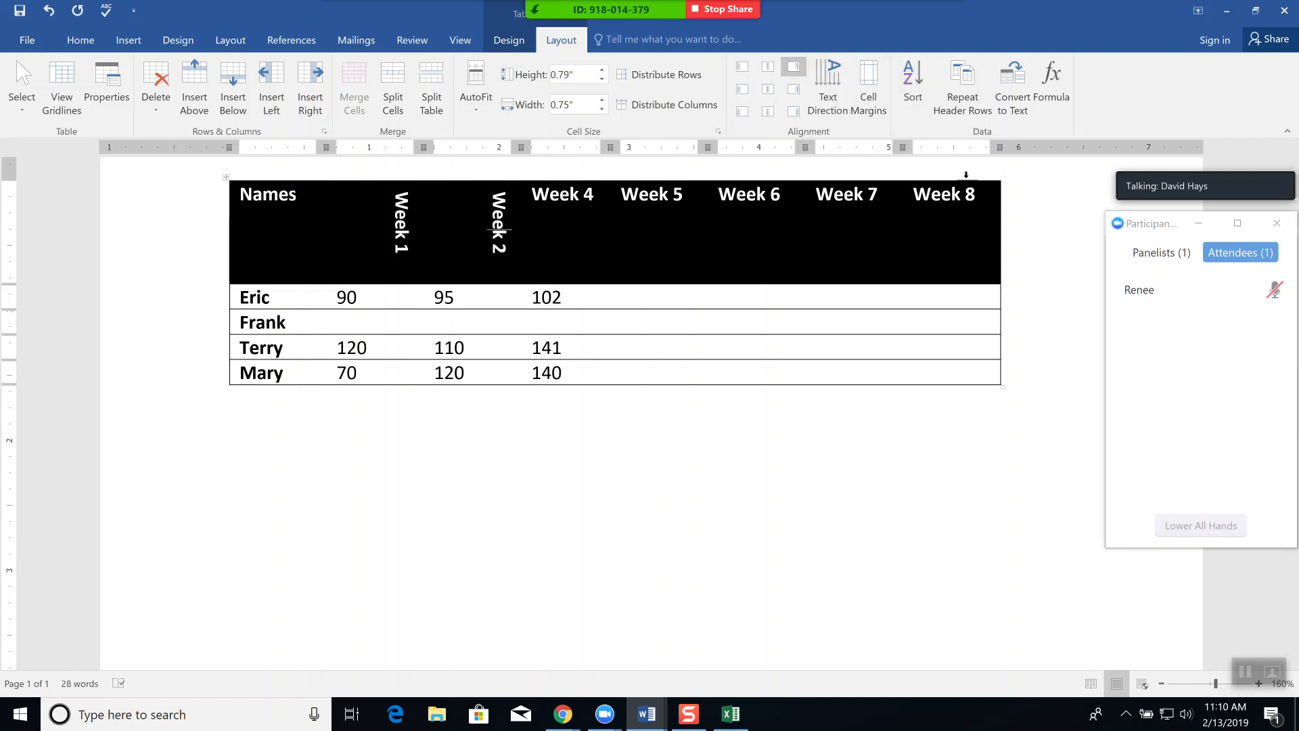
pyautogui.moveTo(977, 194); pyautogui.dragTo(535, 192)
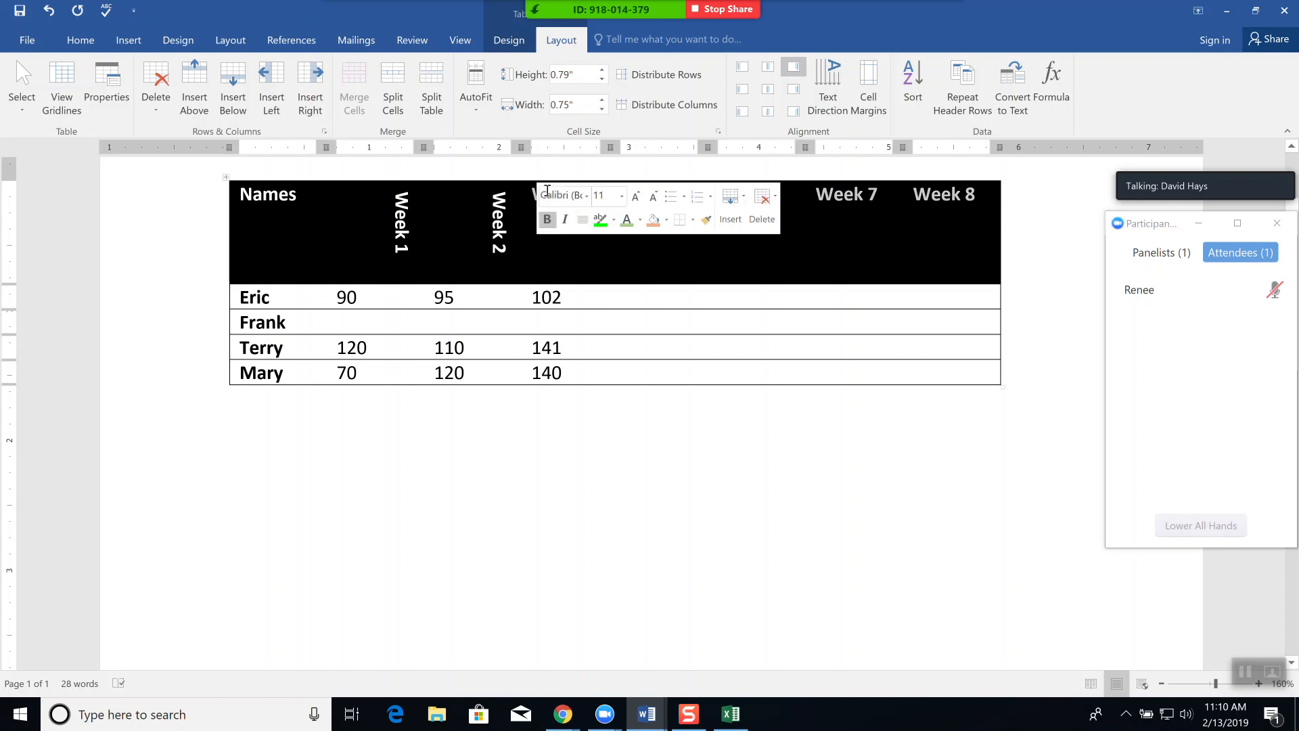
pyautogui.click(828, 81)
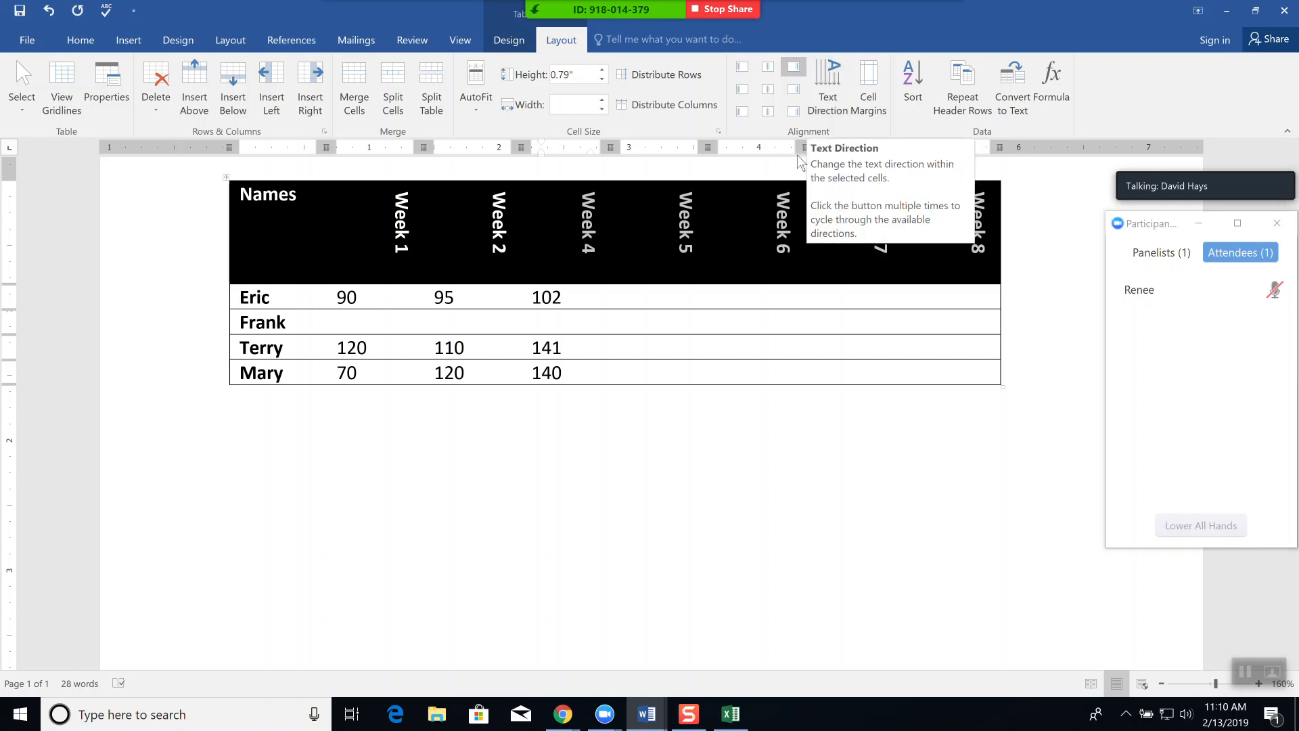
# Examine the paragraph and font settings of the Week 2 header cell for text direction options
pyautogui.rightClick(508, 201)
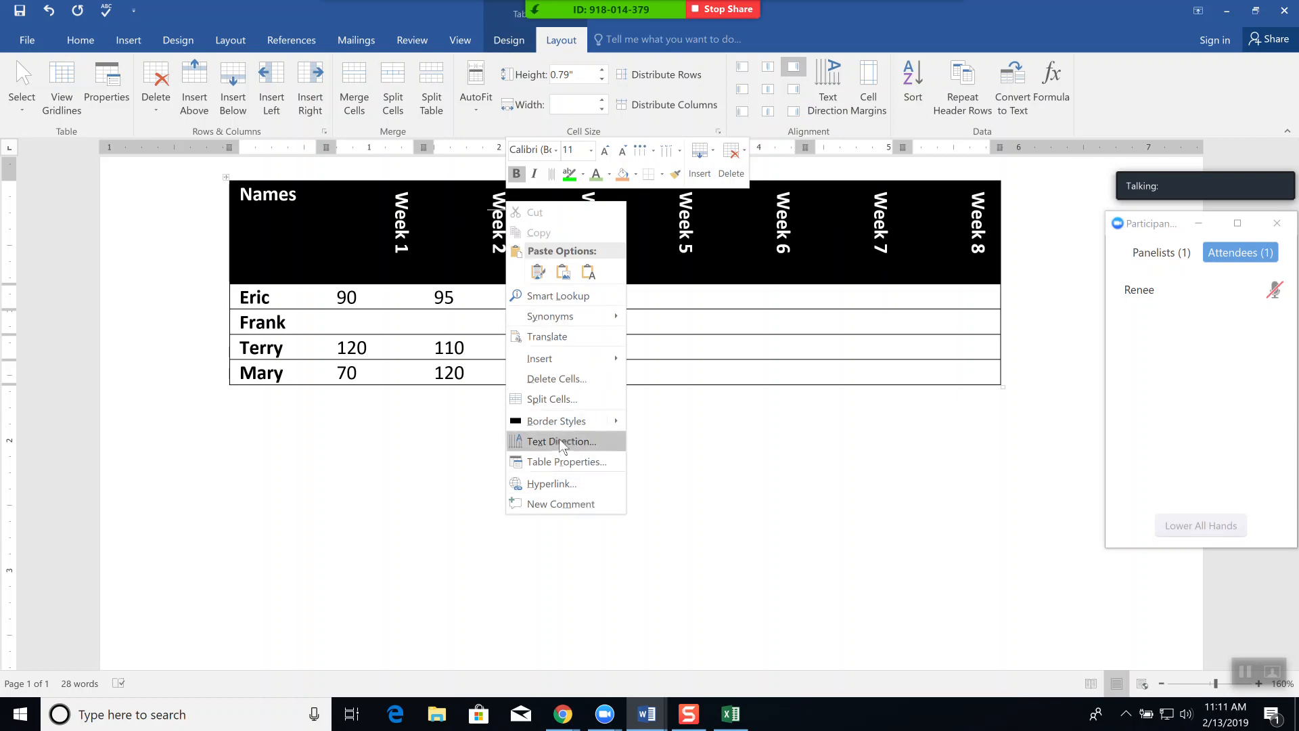
pyautogui.click(86, 41)
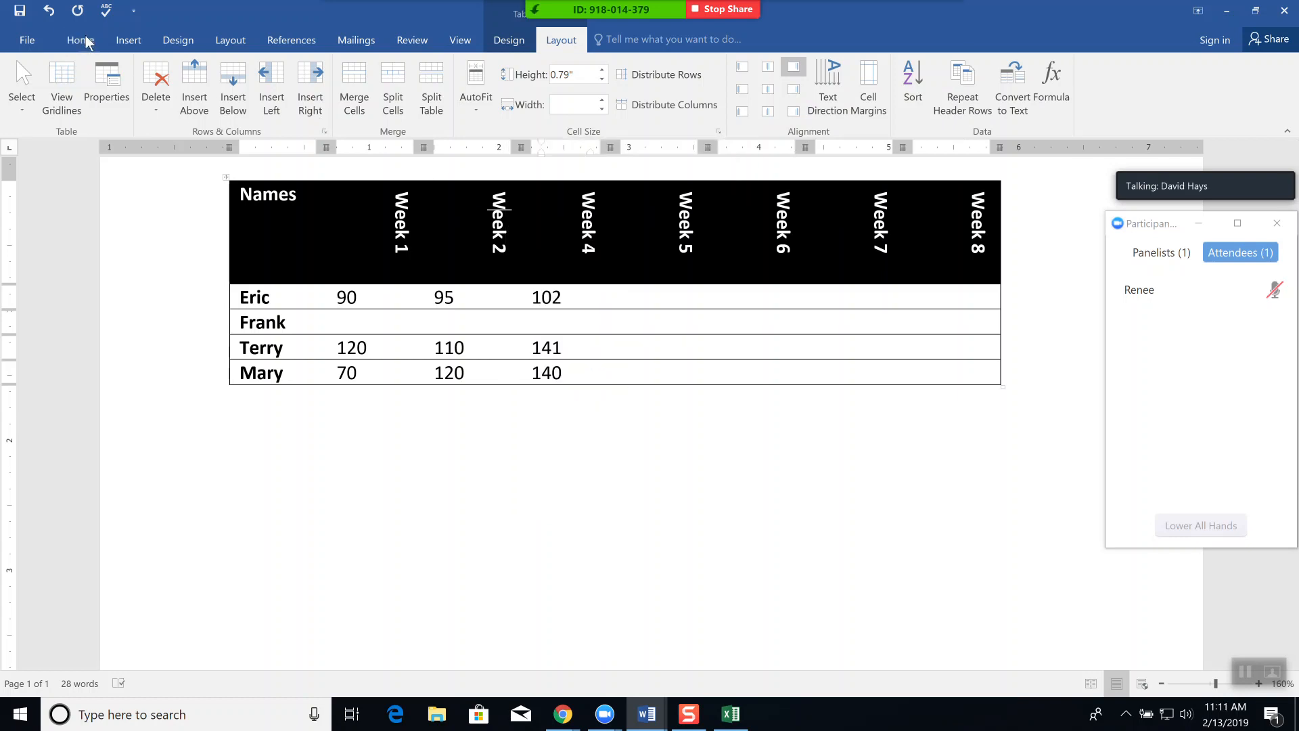
pyautogui.click(88, 42)
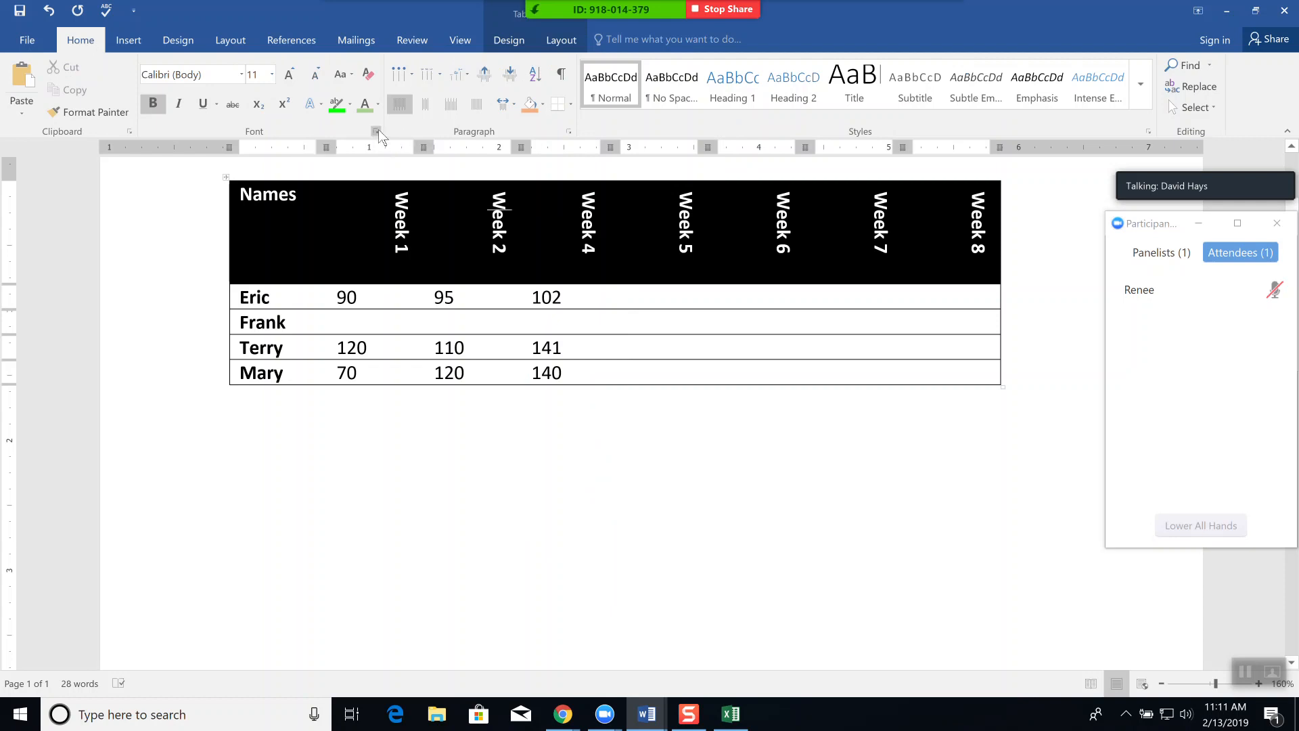
pyautogui.click(569, 131)
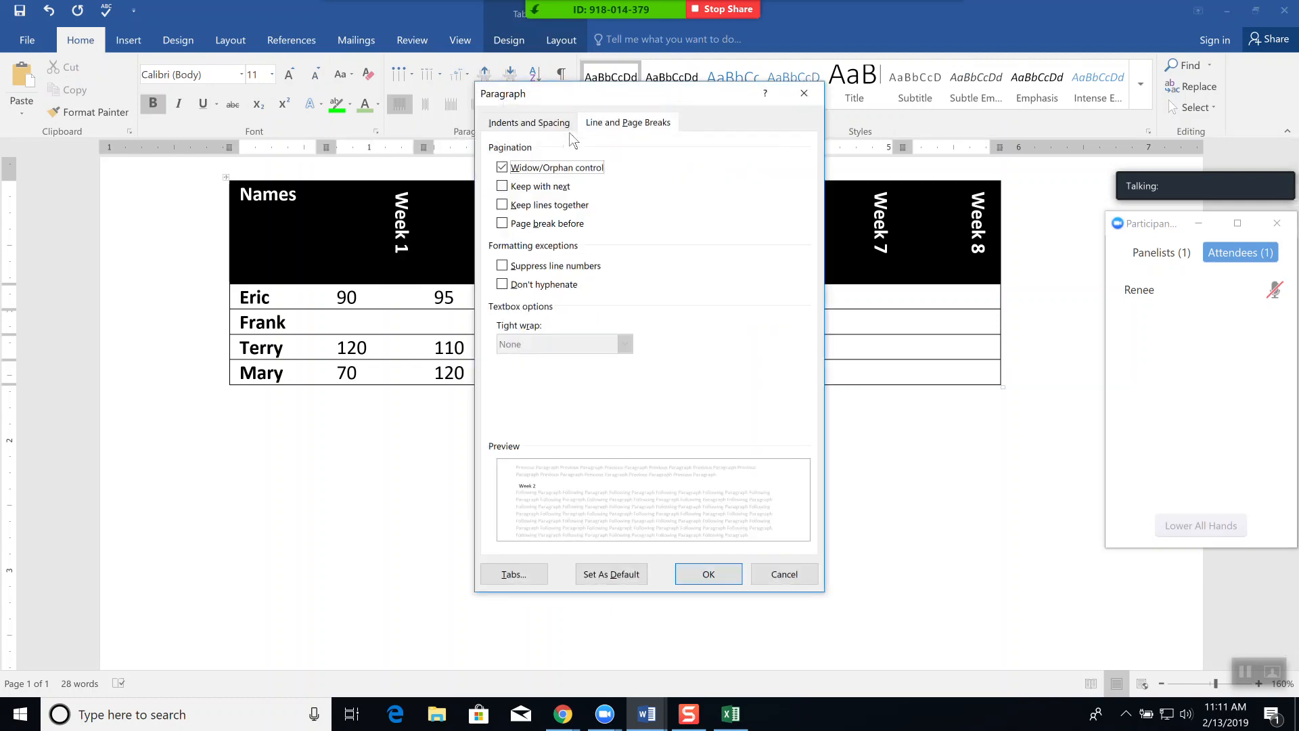
pyautogui.click(538, 123)
pyautogui.click(804, 93)
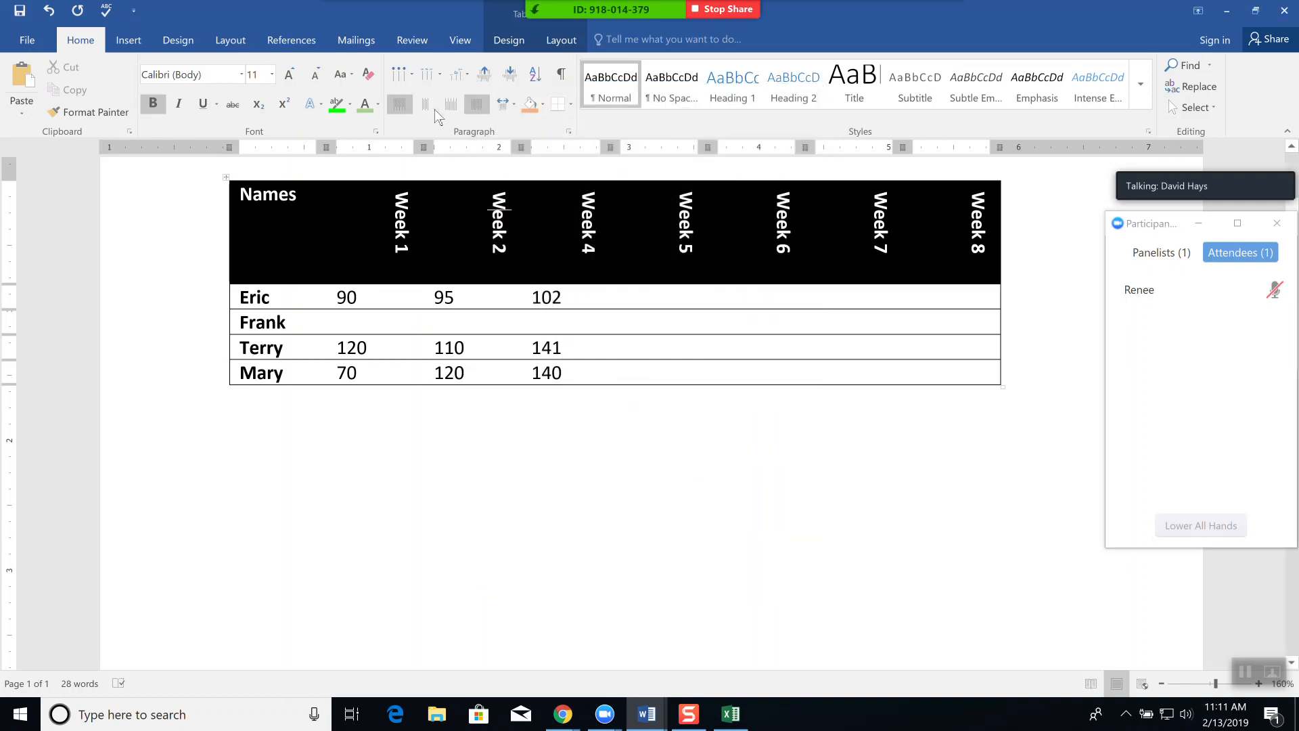
pyautogui.click(376, 132)
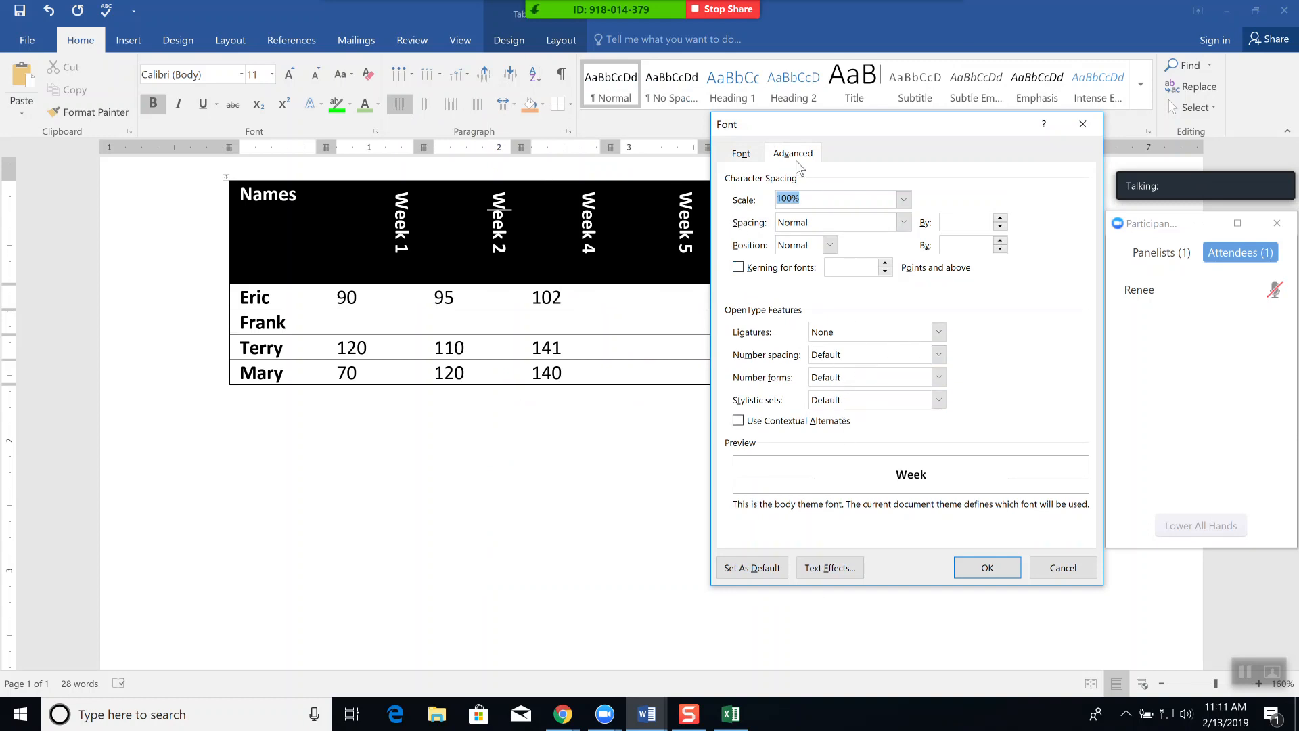
pyautogui.click(741, 153)
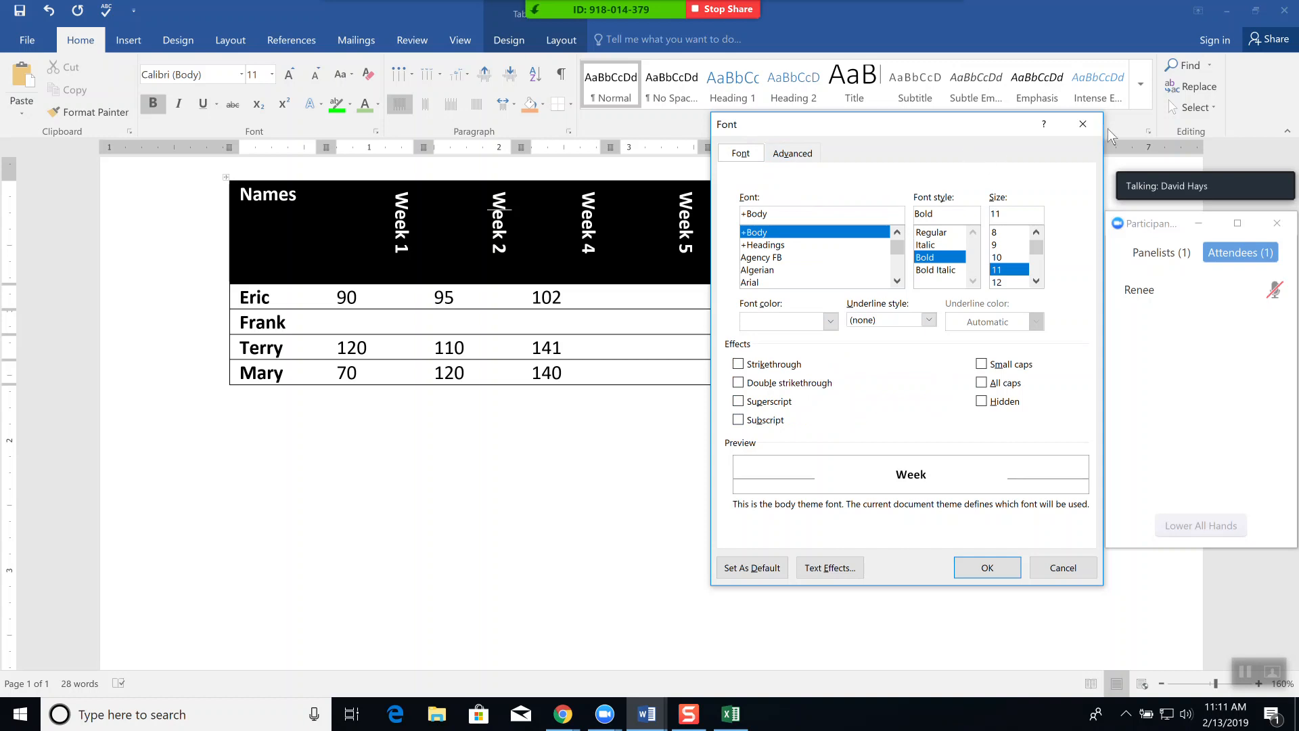
pyautogui.click(1082, 123)
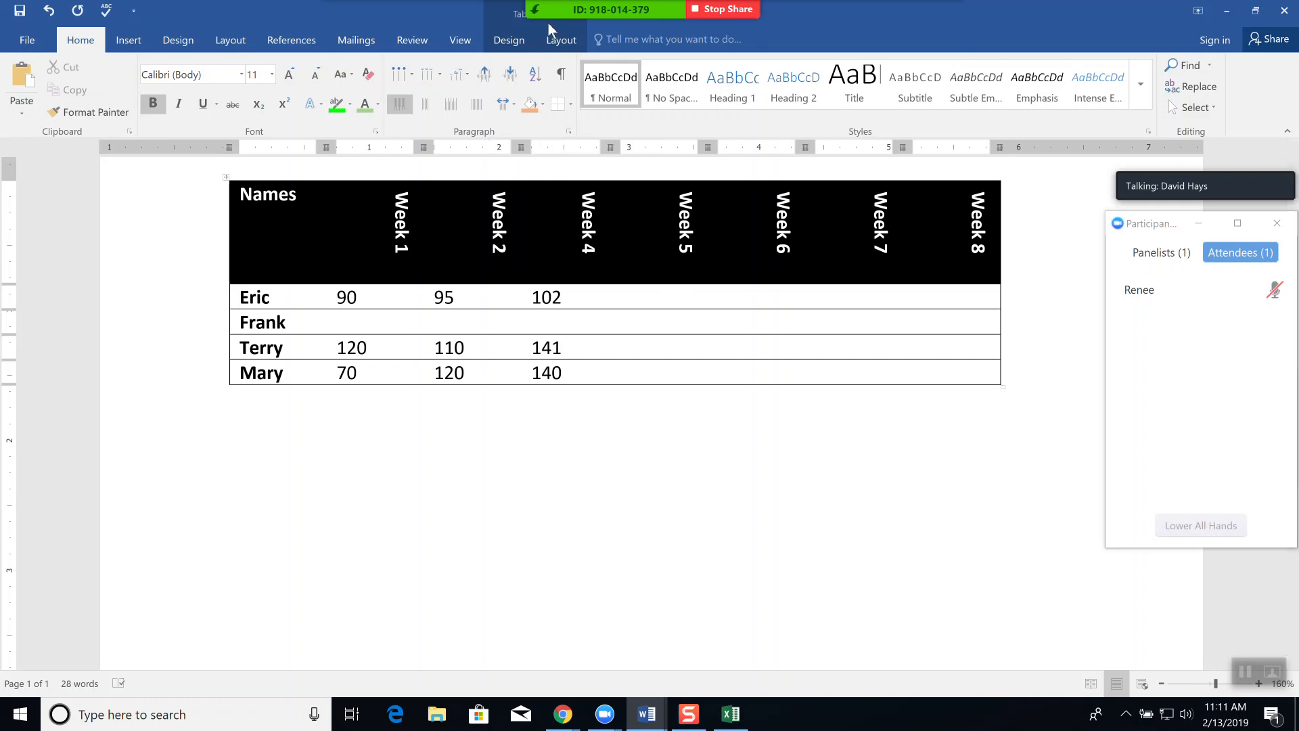
# Examine the table design, table layout, page layout and document design options
pyautogui.click(521, 42)
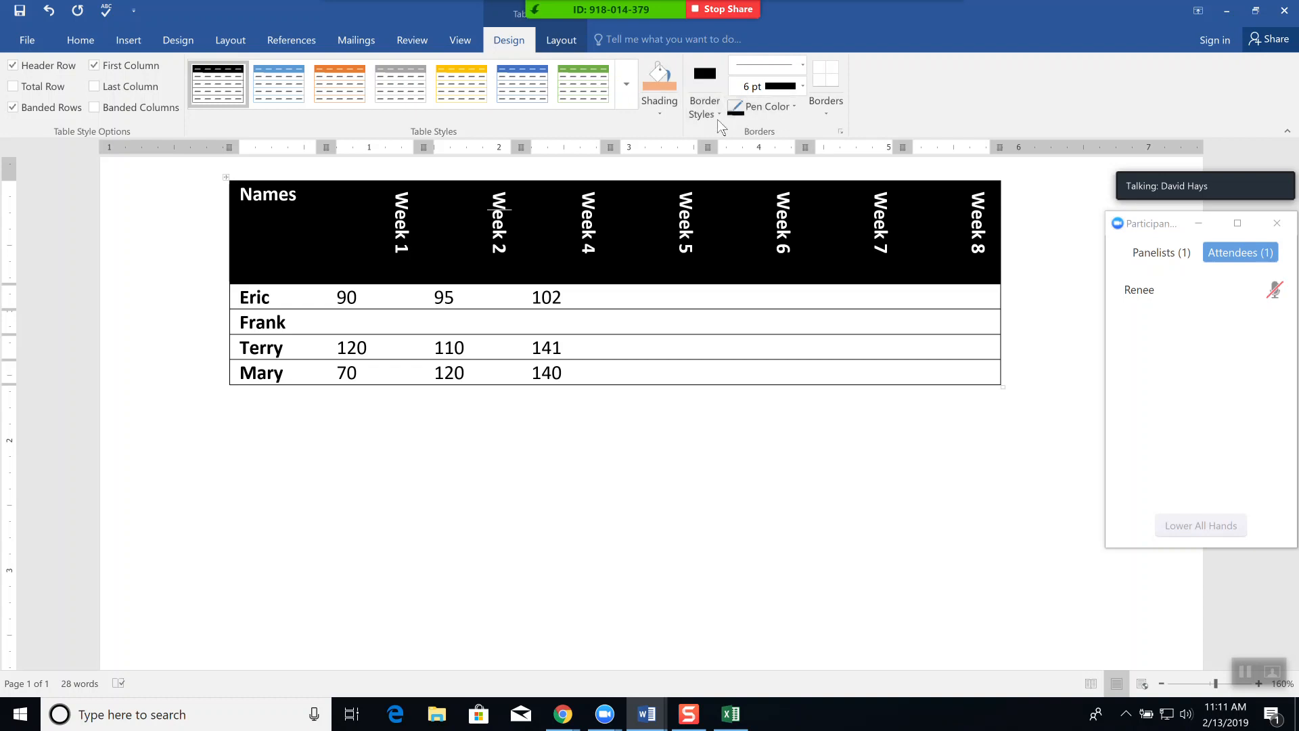
pyautogui.click(567, 42)
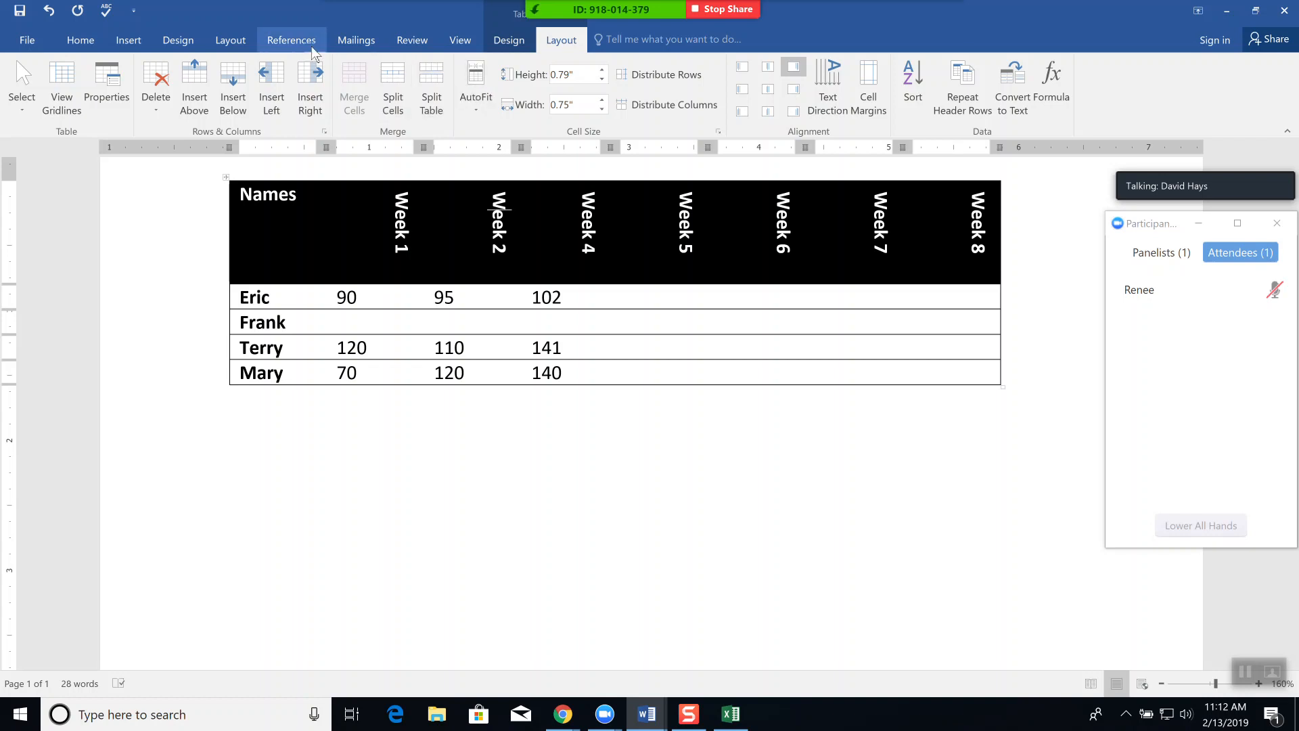
pyautogui.click(237, 39)
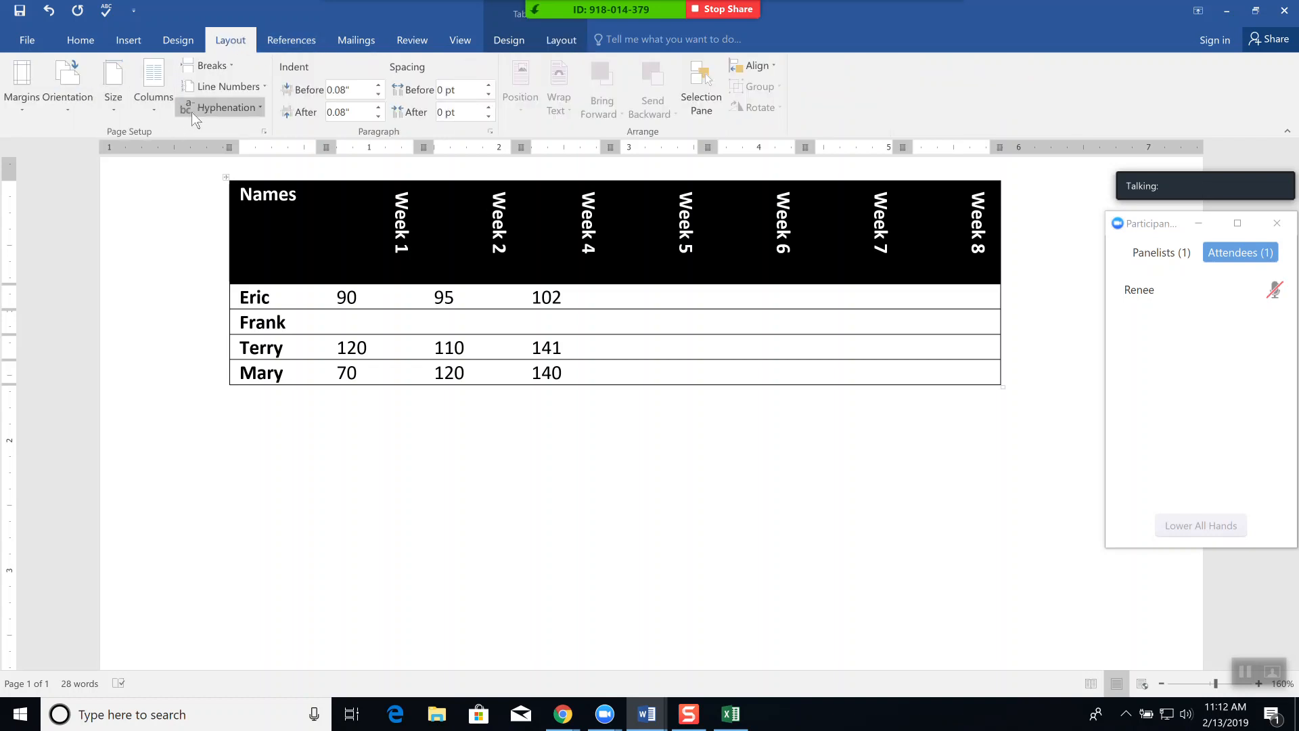
pyautogui.click(74, 114)
pyautogui.click(798, 99)
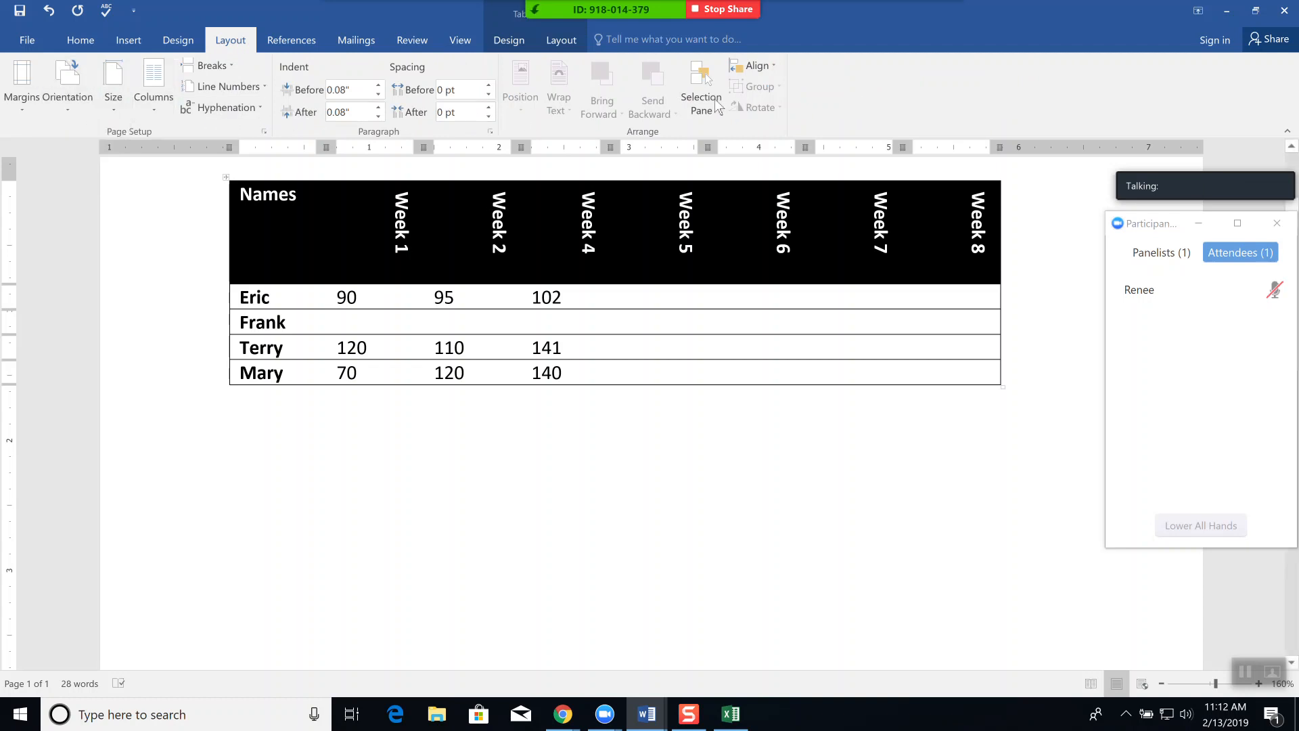
pyautogui.click(178, 42)
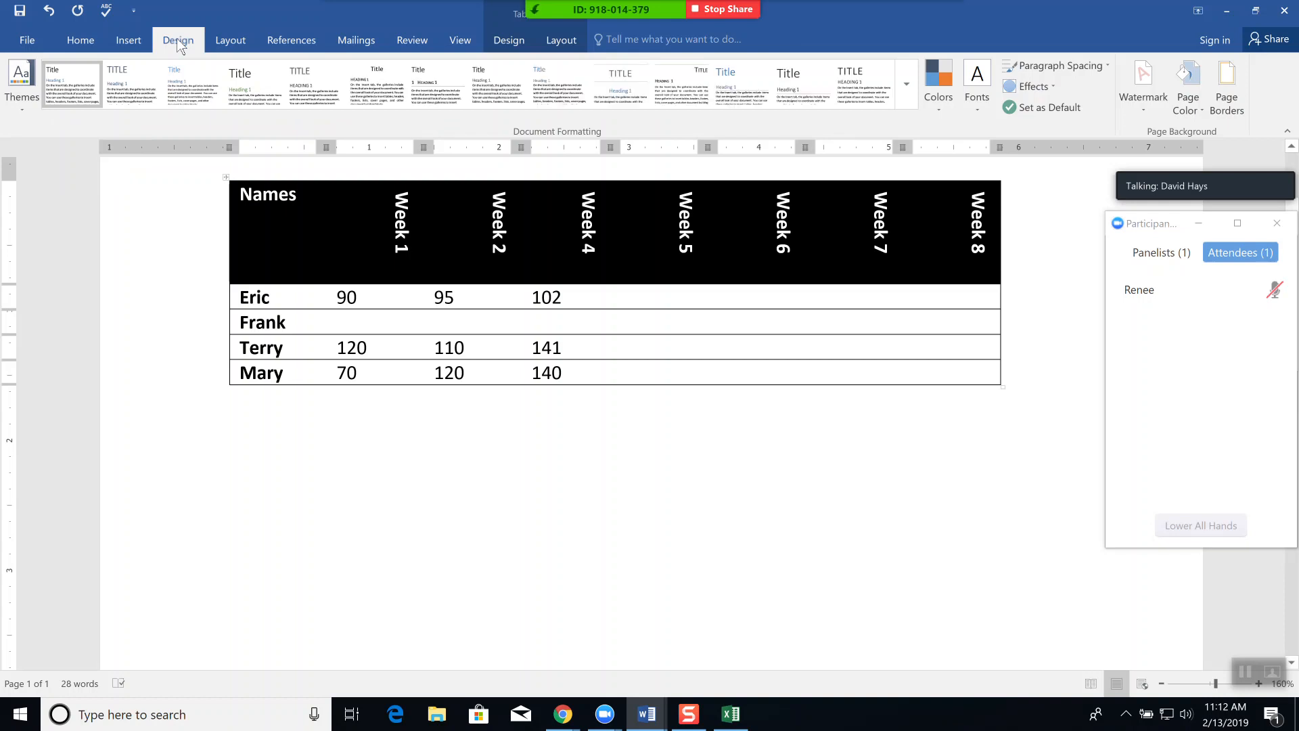
# Look at the Cowley College Computer Science page in Chrome and at the open windows Word offers to insert as a screenshot
pyautogui.click(120, 42)
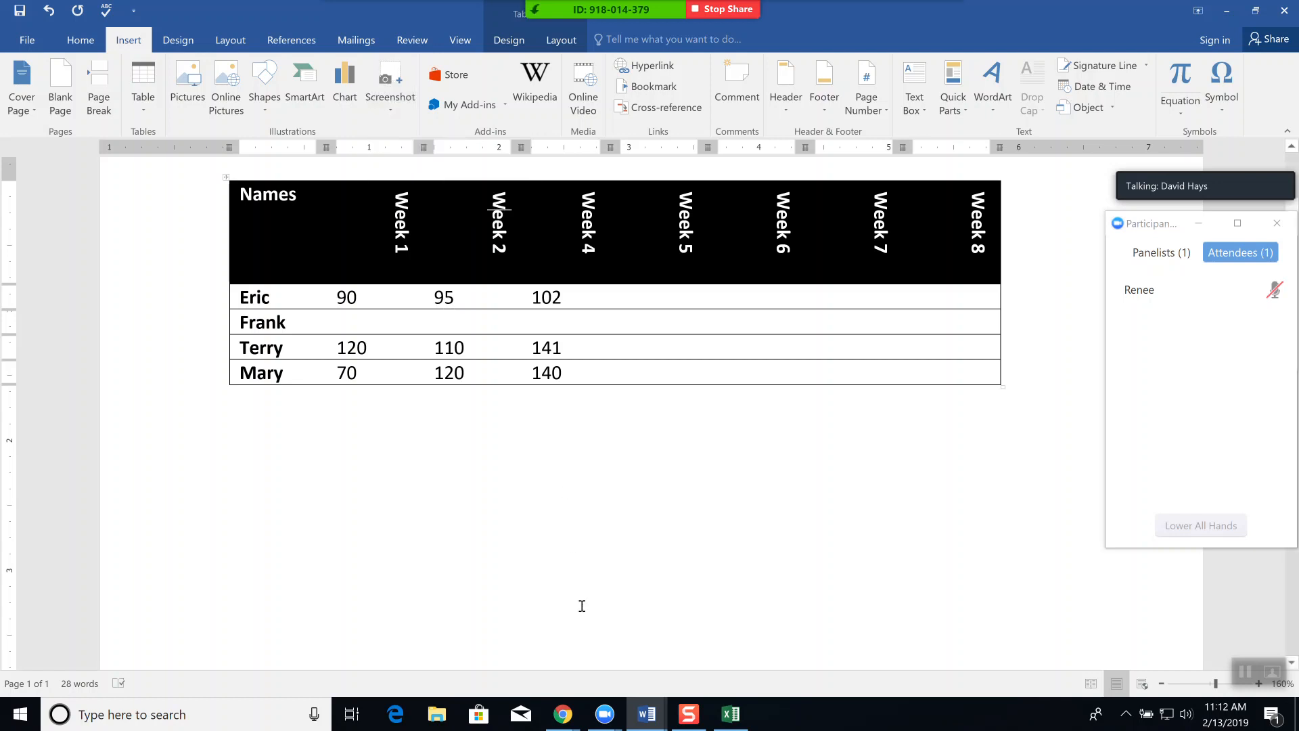
pyautogui.moveTo(563, 723)
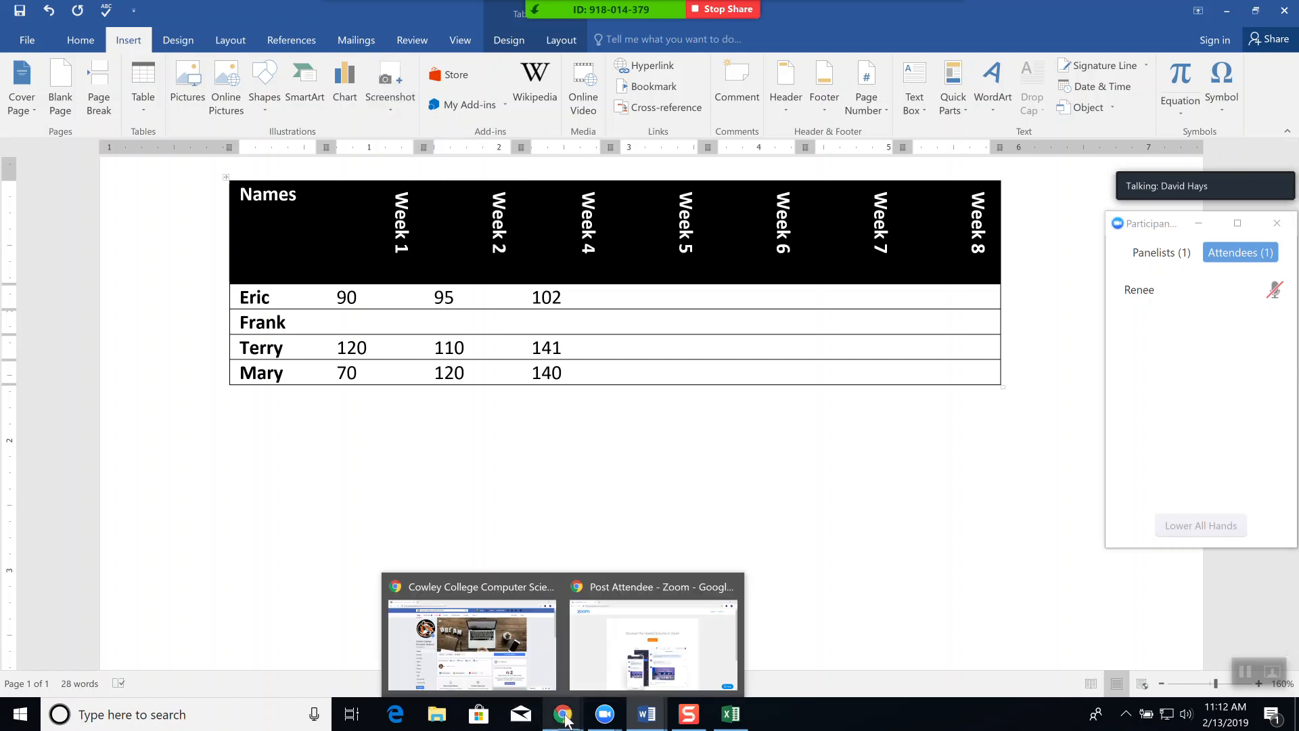
pyautogui.click(532, 673)
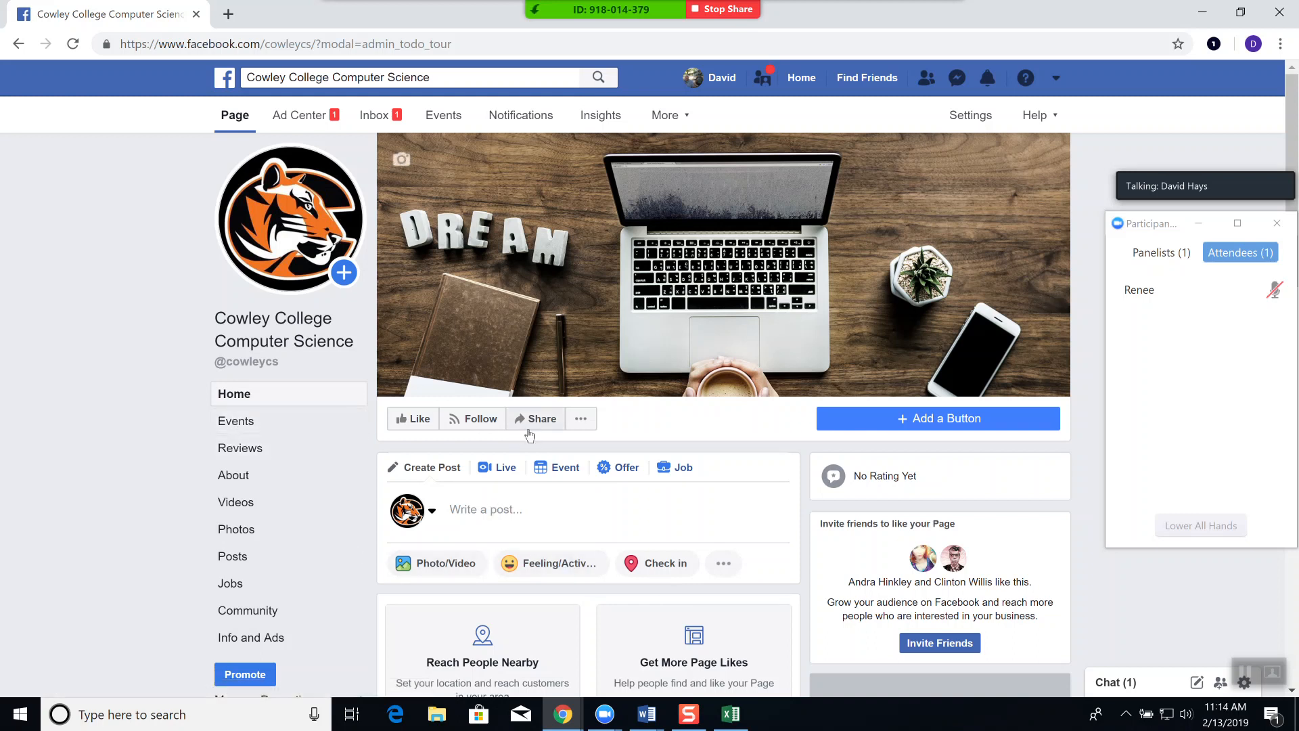
pyautogui.hotkey('alt', 'Tab')
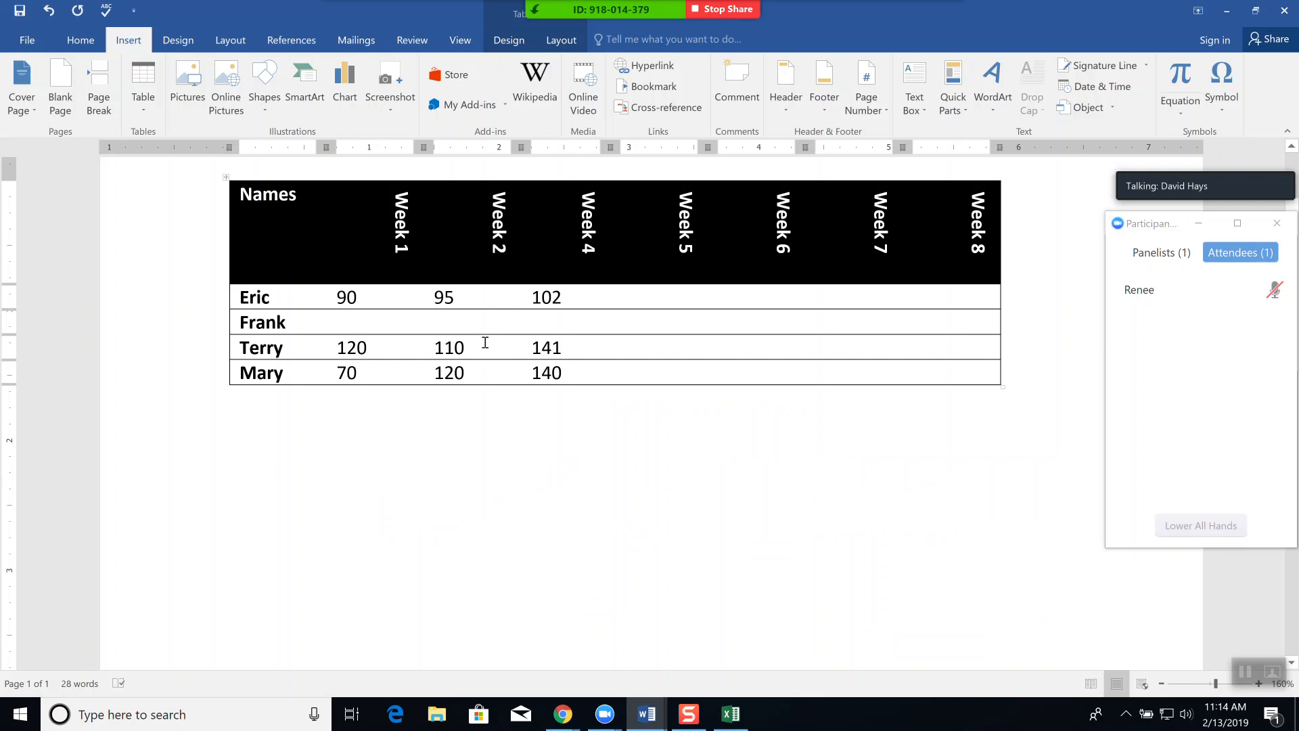
pyautogui.click(389, 74)
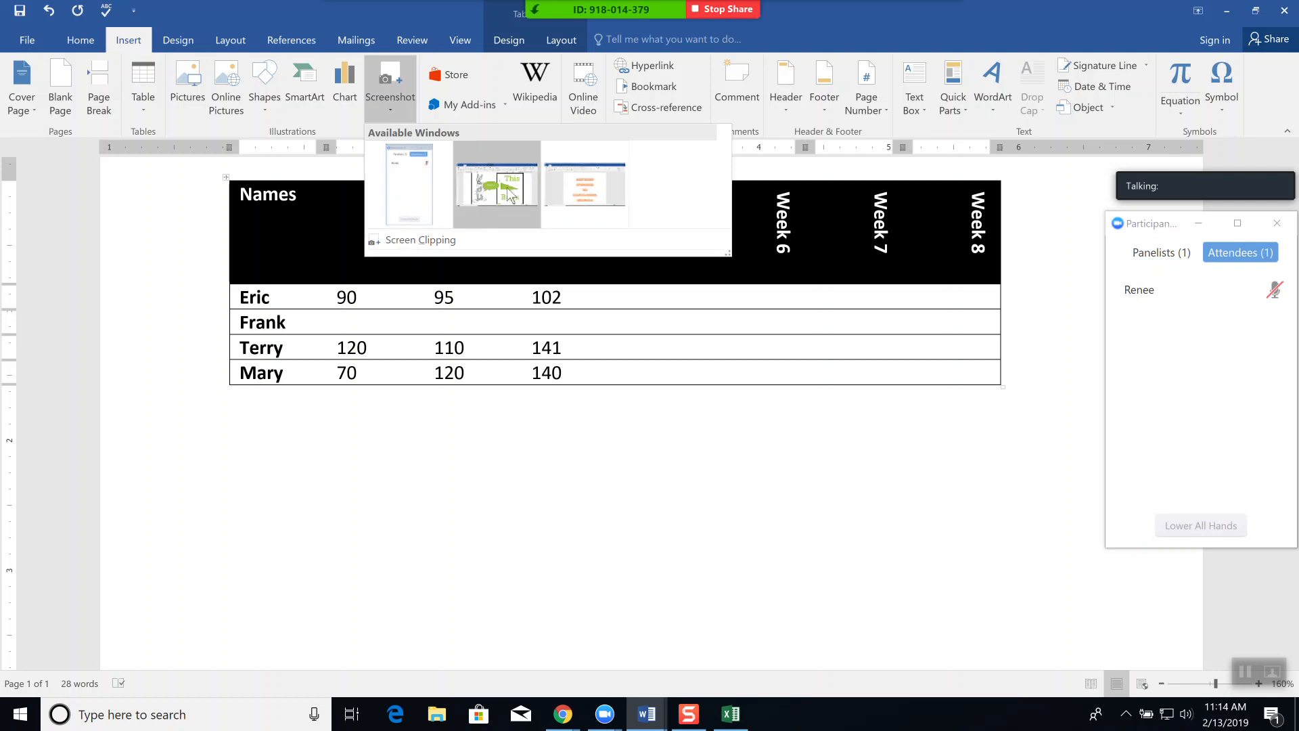
pyautogui.click(392, 104)
pyautogui.click(391, 104)
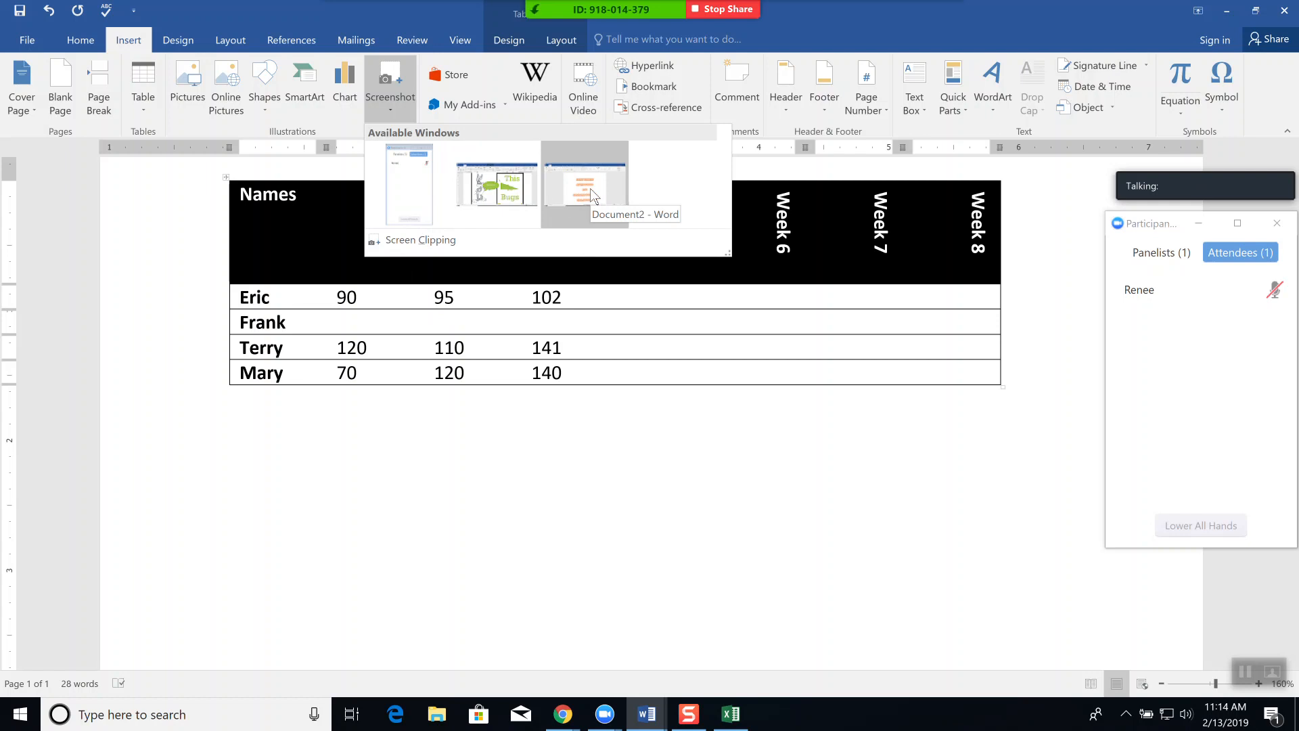
pyautogui.click(551, 453)
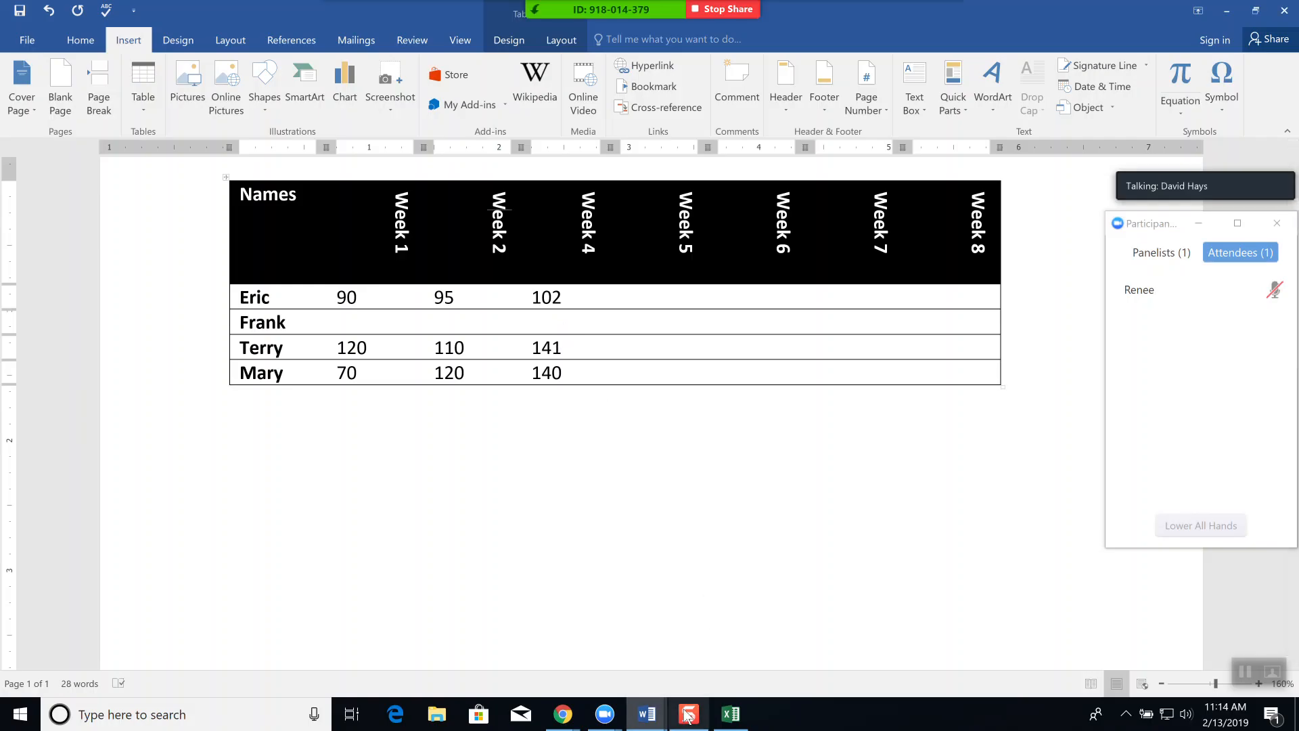
# Switch to the Cowley College Computer Science page in Chrome and capture a screen clipping of its round tiger logo
pyautogui.moveTo(564, 721)
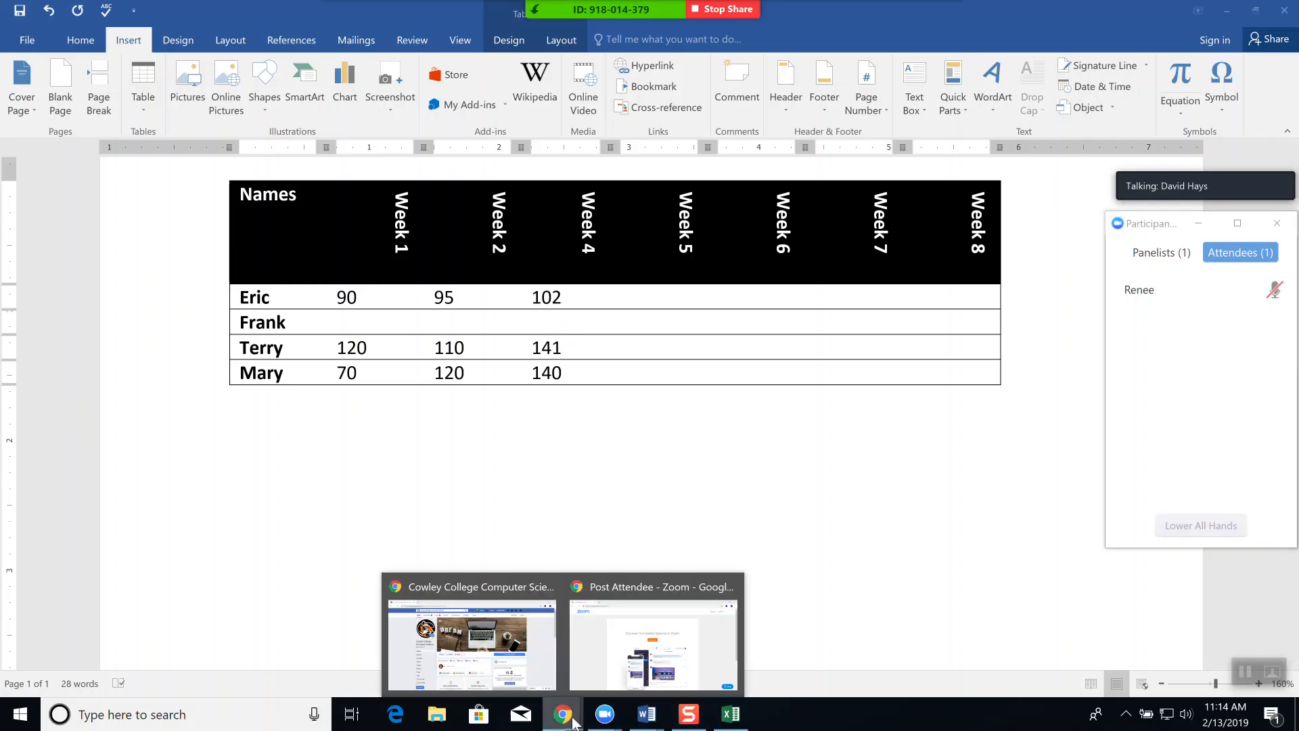
pyautogui.click(529, 654)
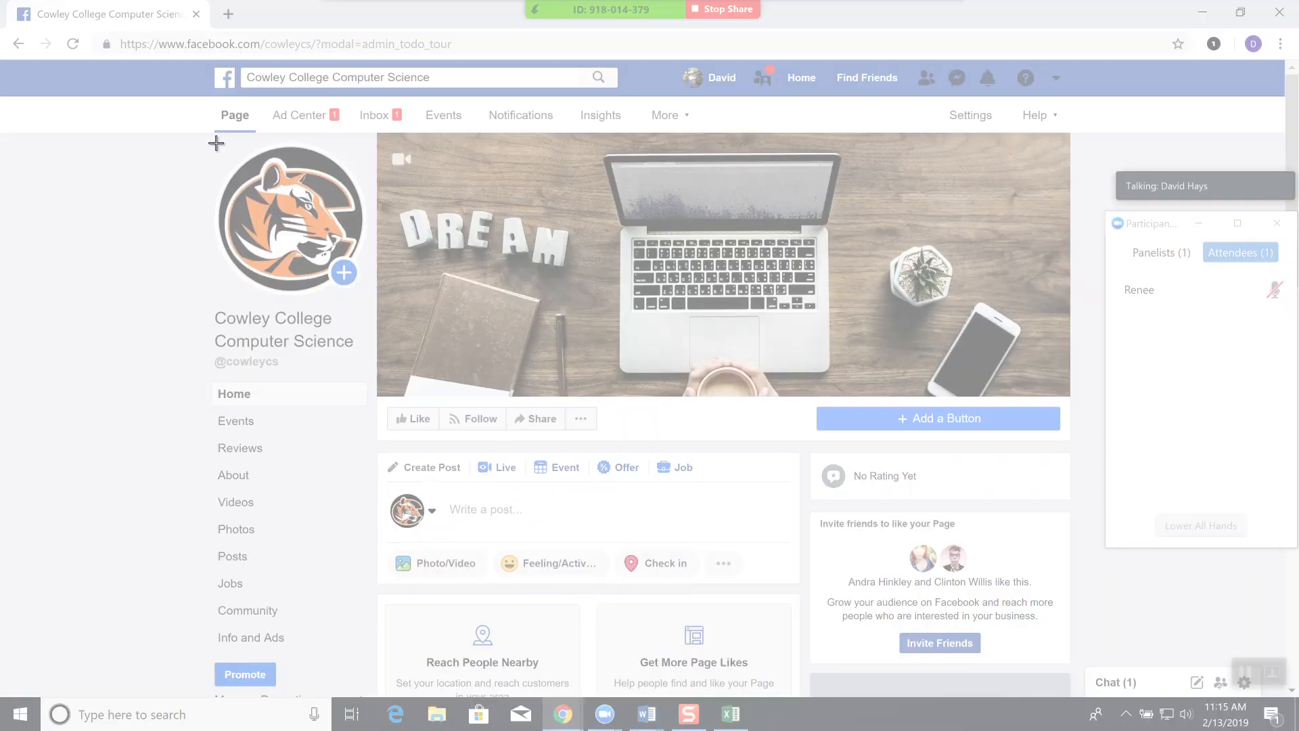
pyautogui.moveTo(210, 138); pyautogui.dragTo(368, 301)
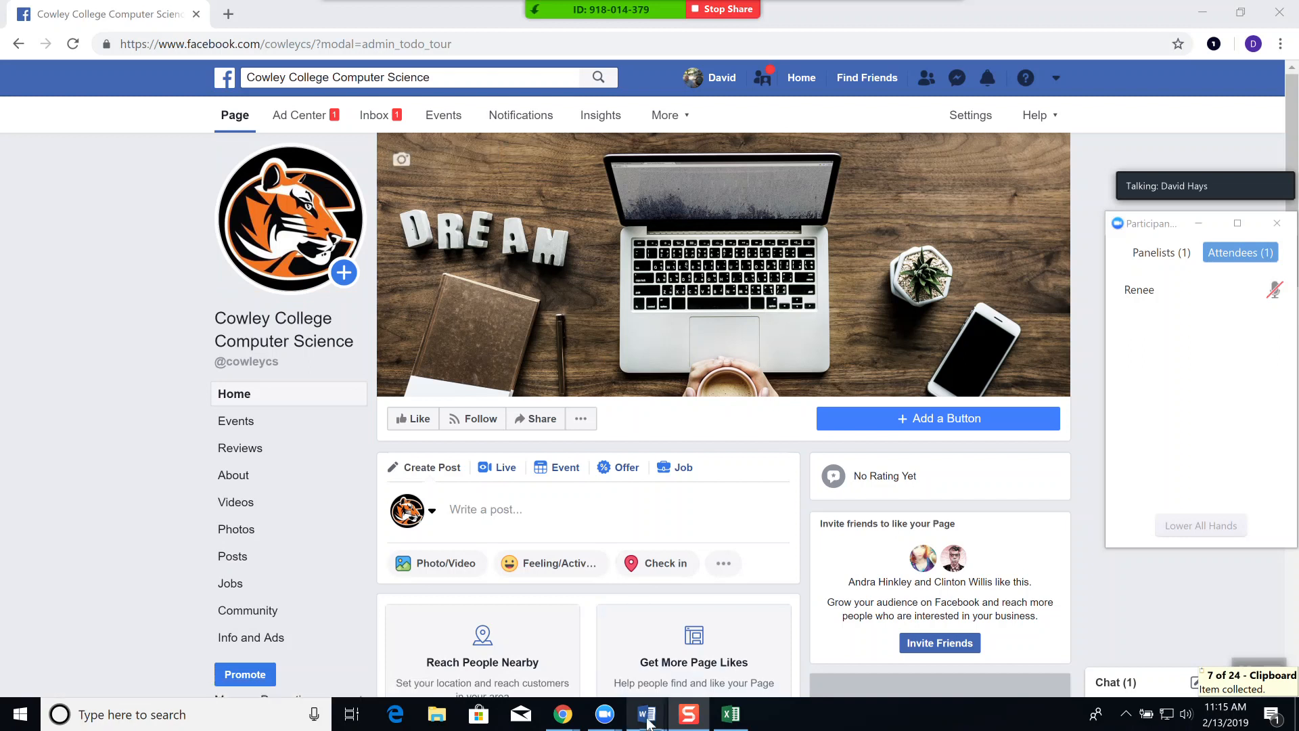
# Switch back to Document3 in Word and paste the captured tiger logo on a new line below the table
pyautogui.moveTo(647, 714)
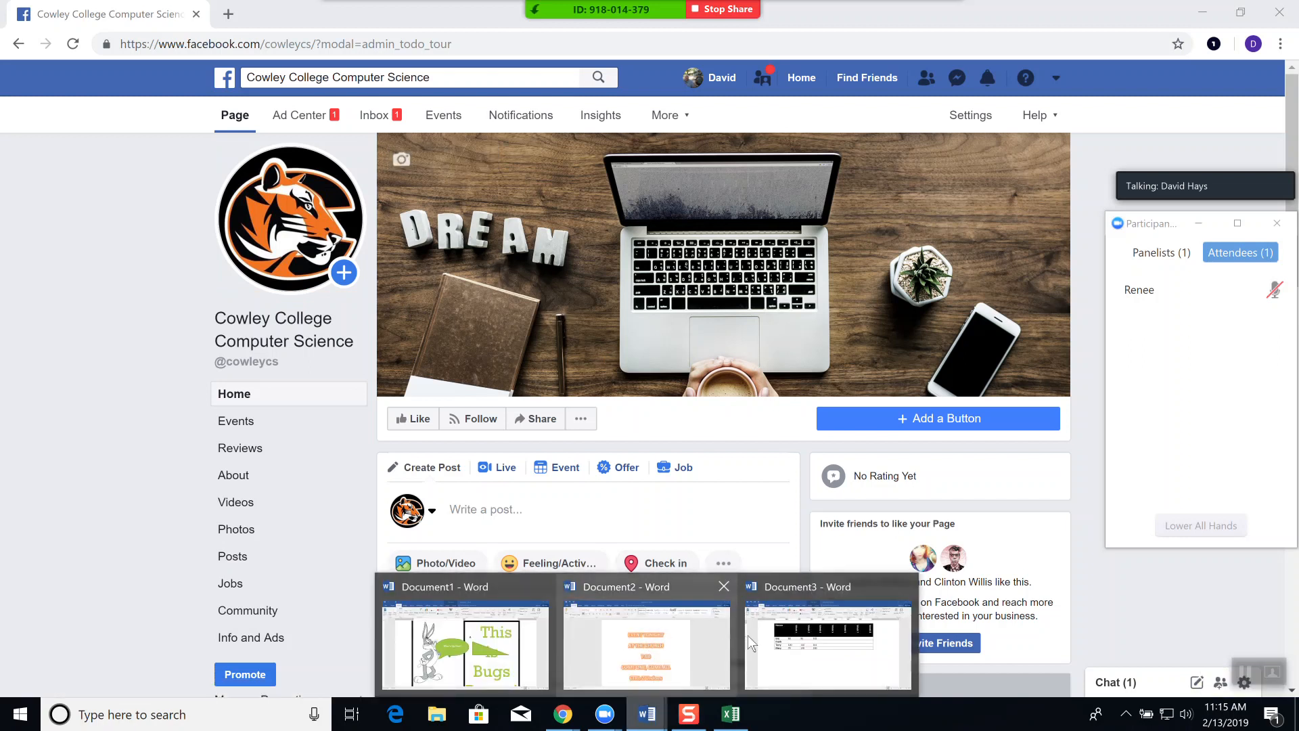
pyautogui.click(775, 646)
pyautogui.click(359, 424)
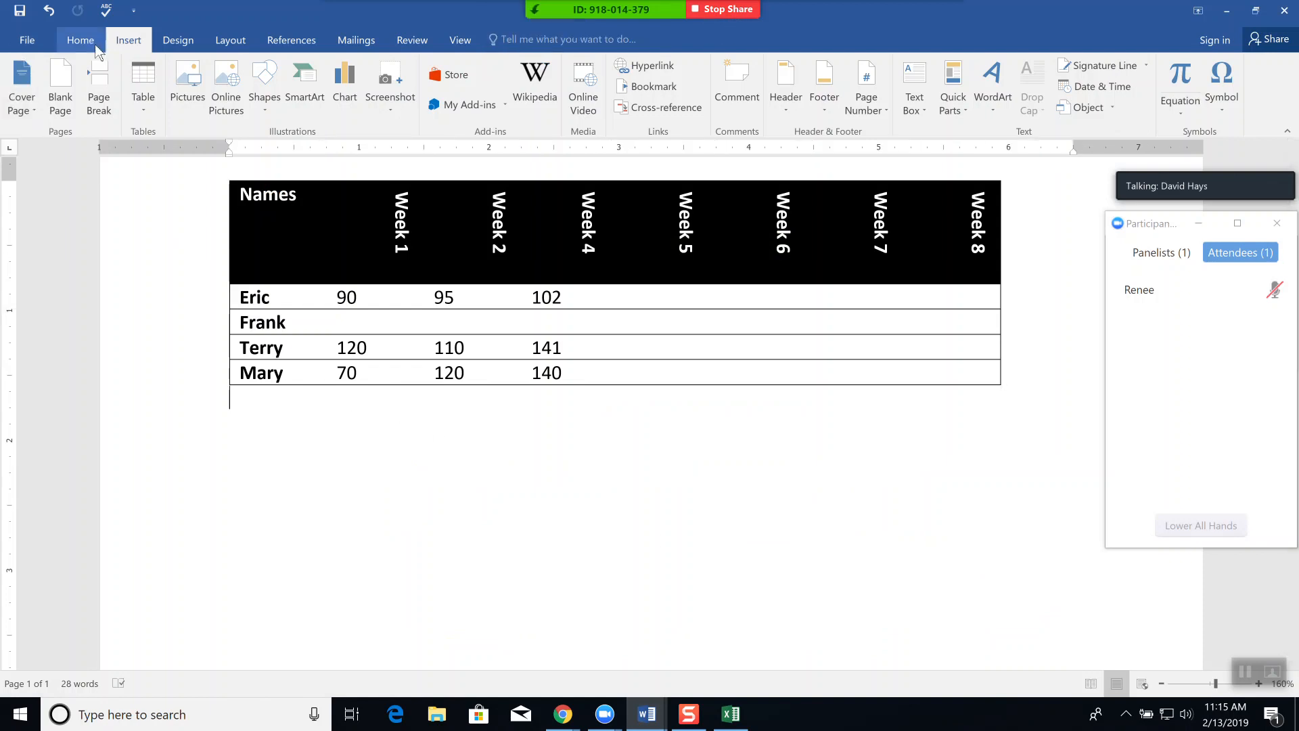
pyautogui.hotkey('ctrl', 'z')
pyautogui.click(81, 39)
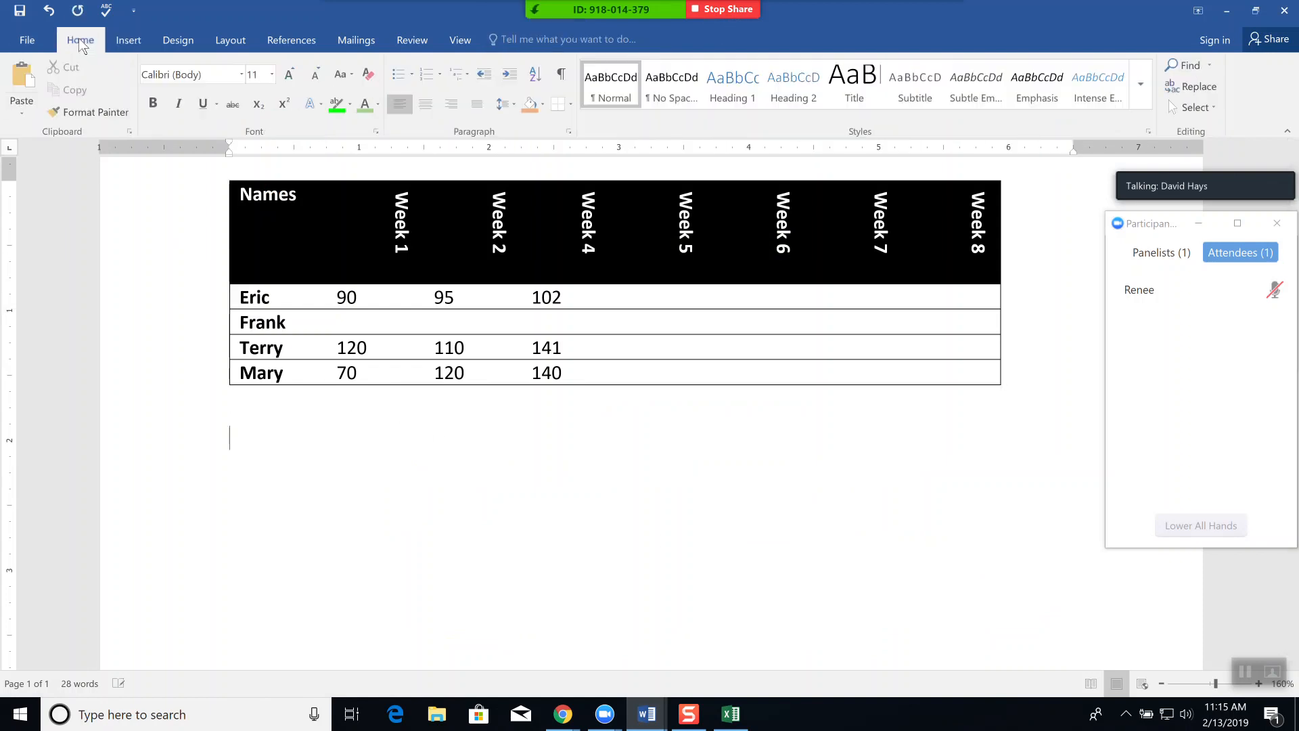
pyautogui.click(23, 78)
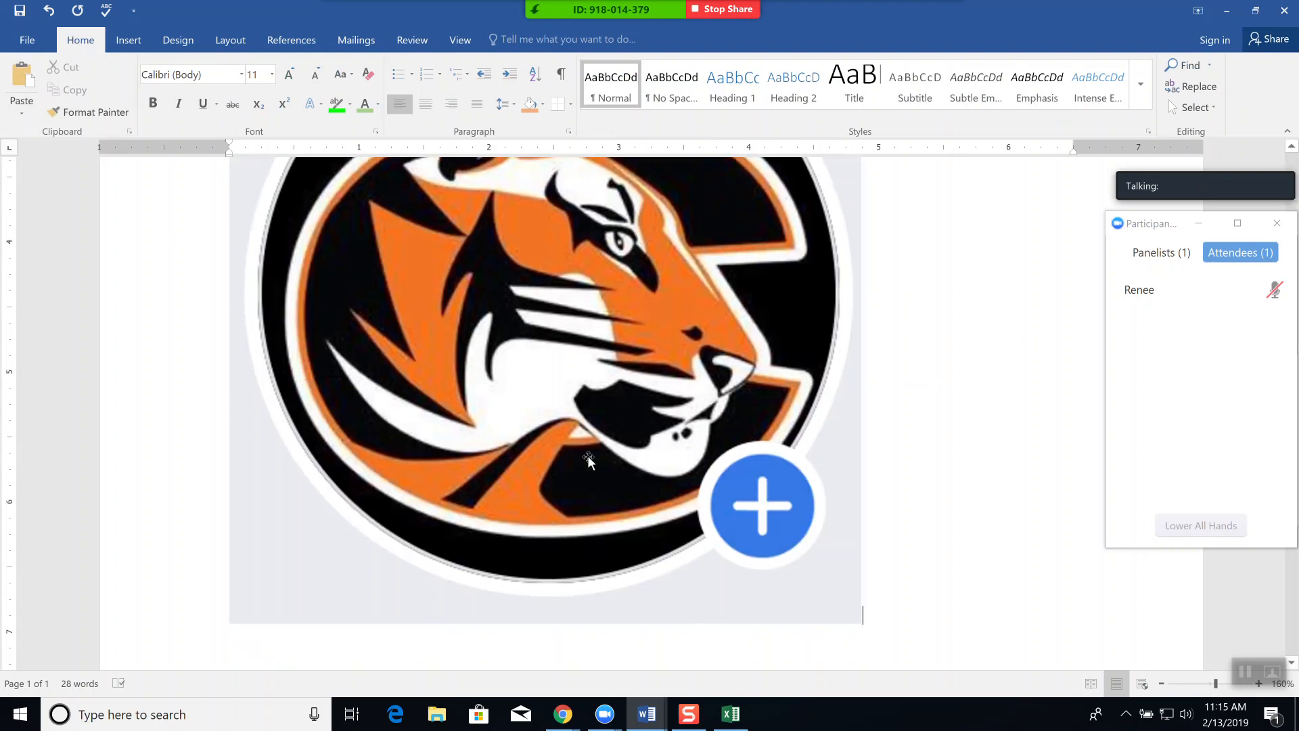
# Shrink the pasted tiger logo proportionally to about 1.1 inches wide
pyautogui.click(606, 448)
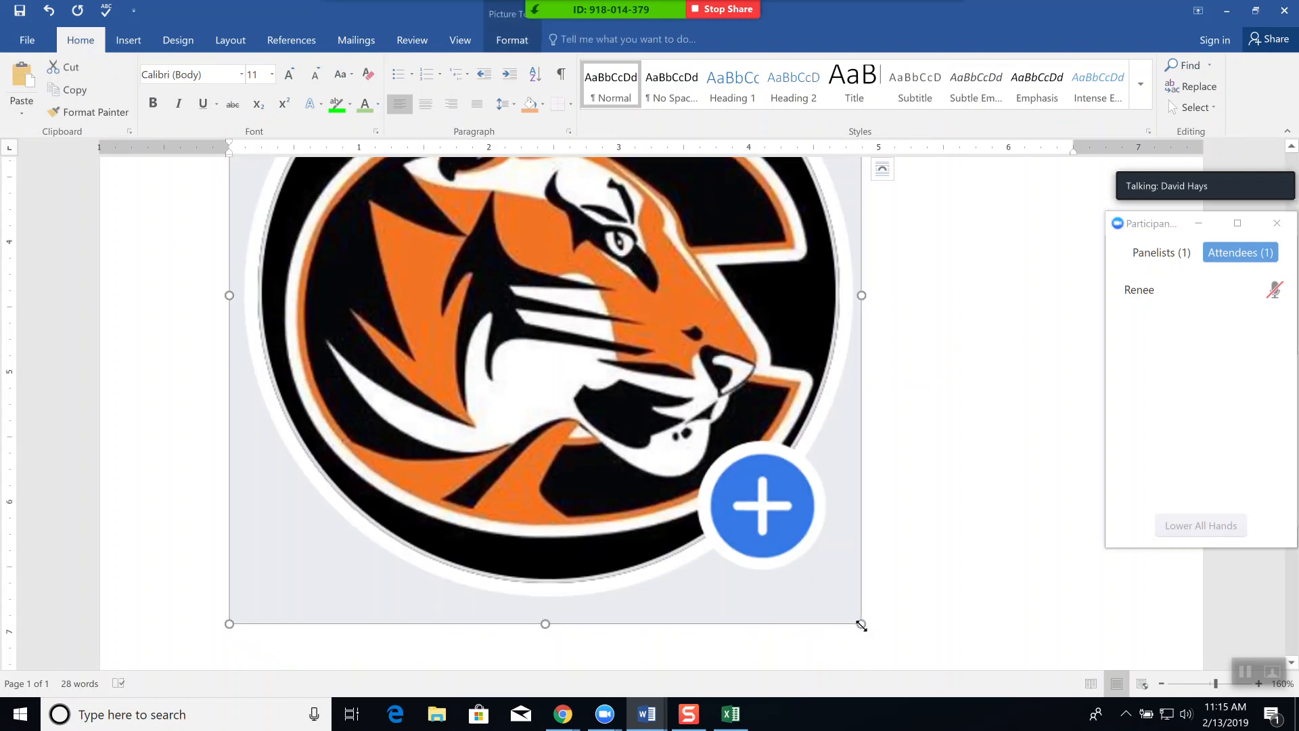
pyautogui.moveTo(862, 623); pyautogui.dragTo(485, 338)
pyautogui.scroll(5, 589, 474)
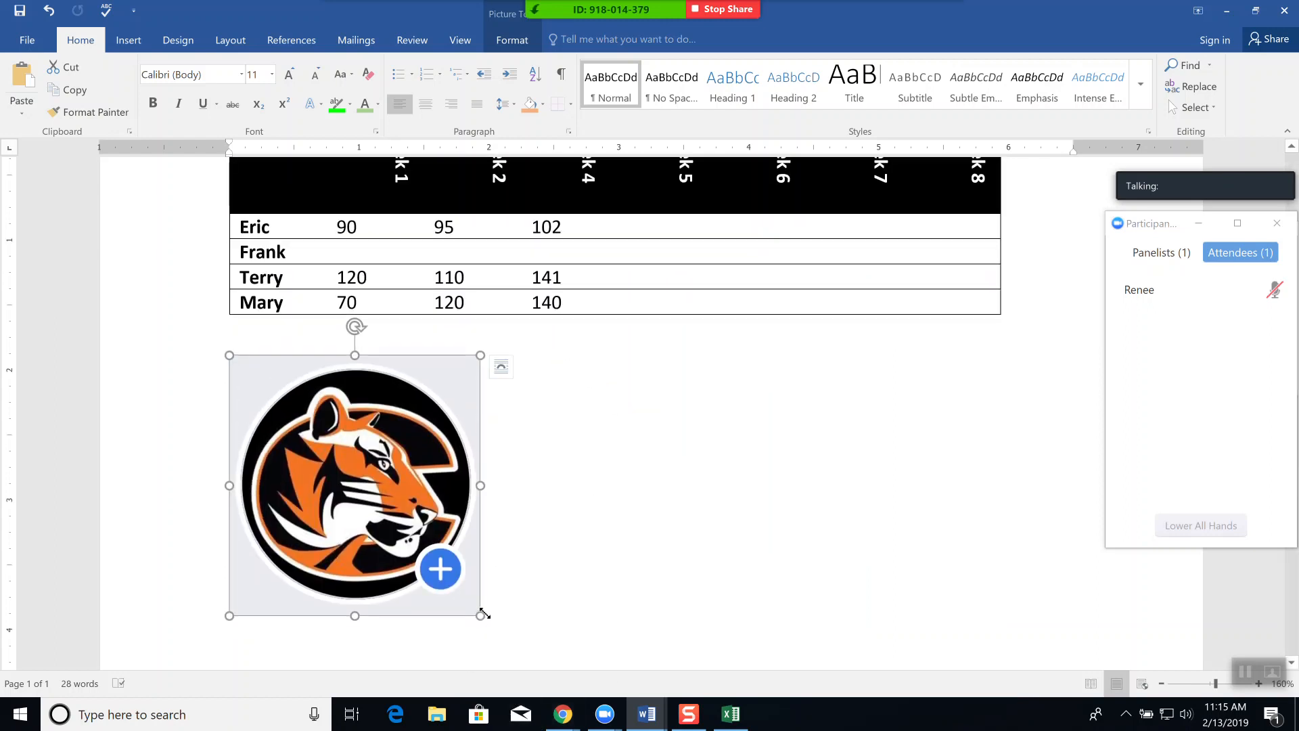
pyautogui.moveTo(481, 616); pyautogui.dragTo(365, 467)
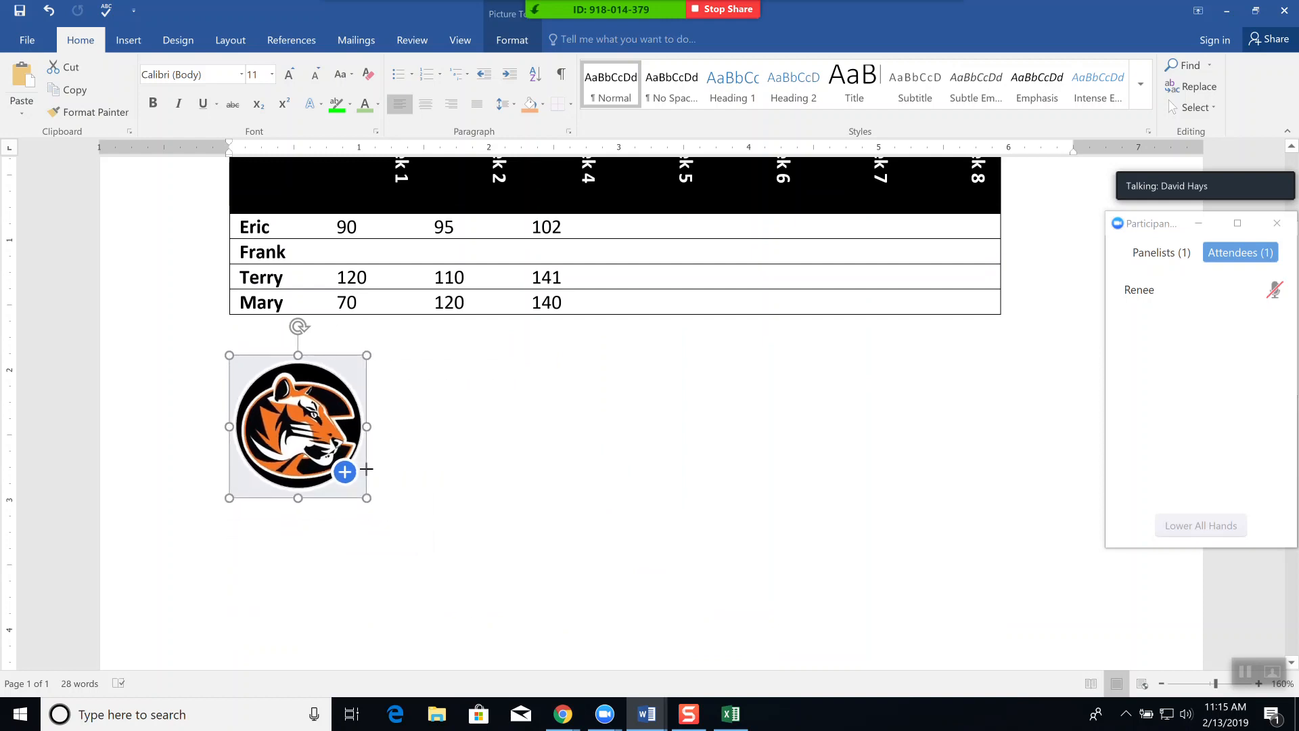
pyautogui.click(471, 424)
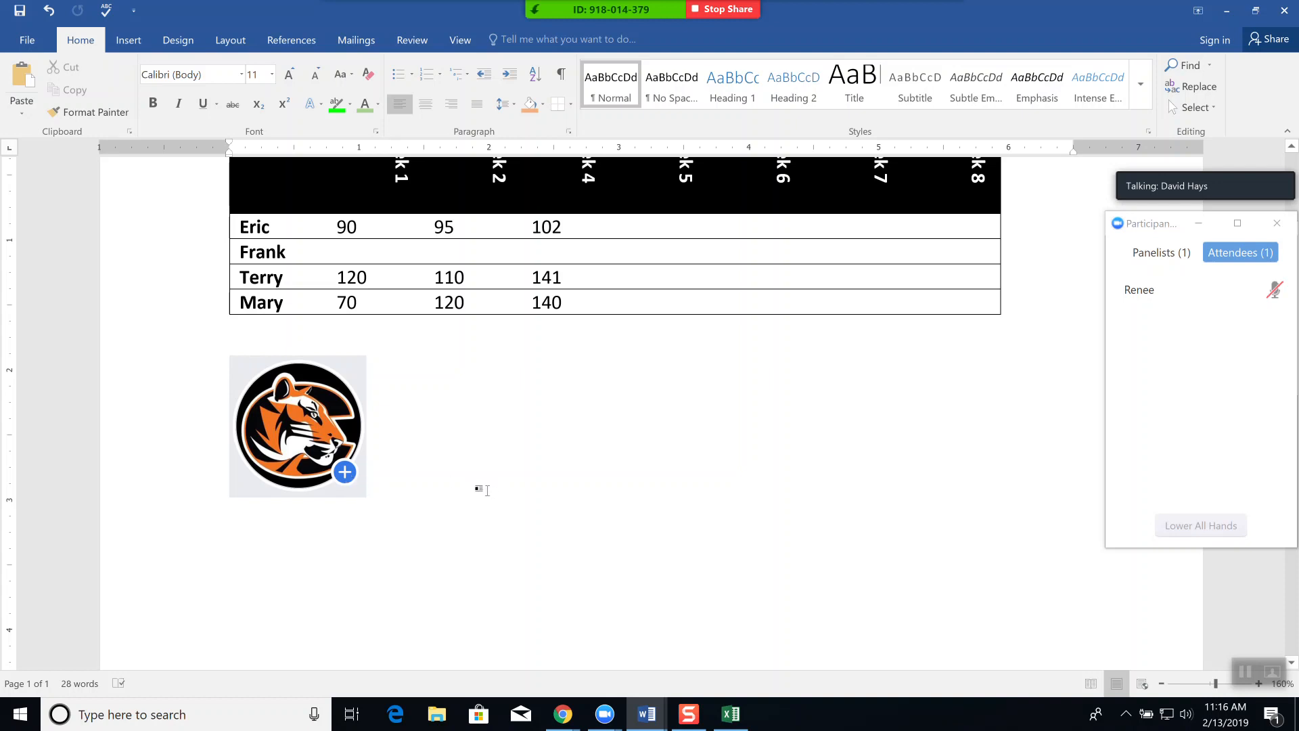
# Bring the Cowley College page in Chrome to the front, then insert a screen clipping of its laptop photo beside the logo in Word
pyautogui.scroll(2, 667, 432)
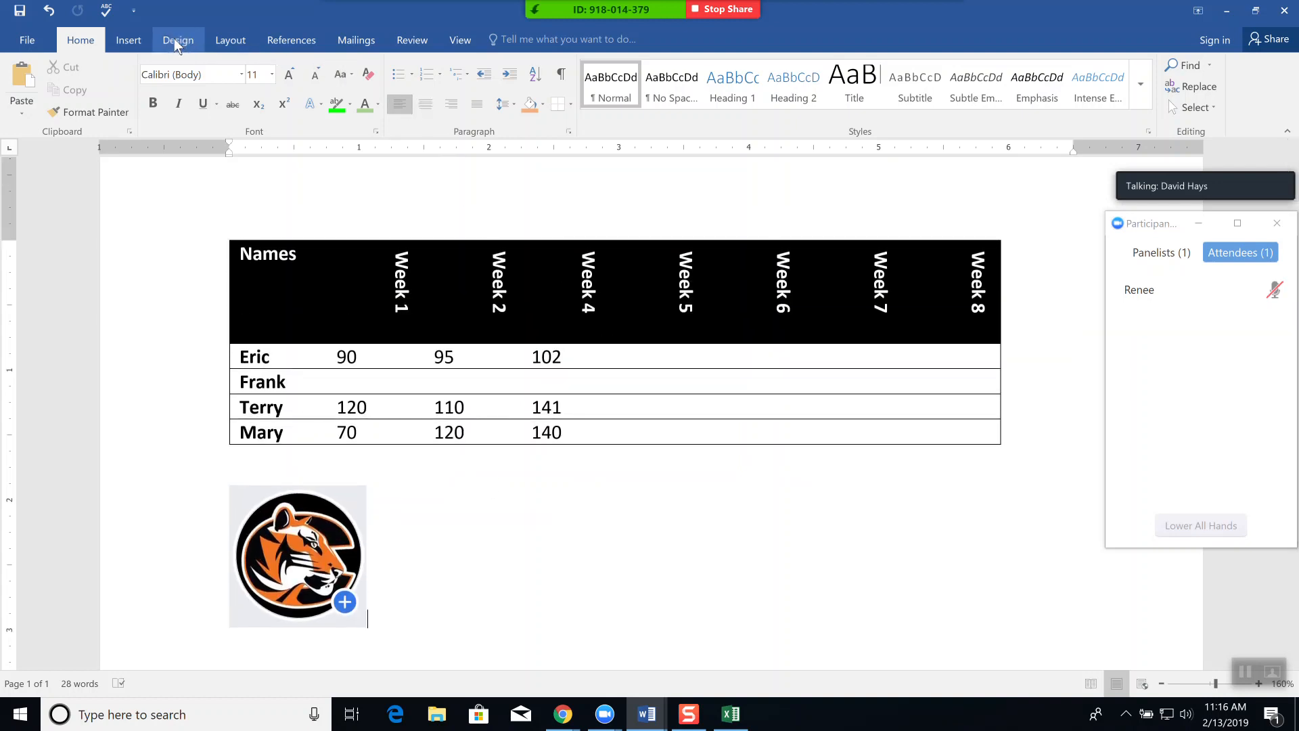
pyautogui.click(128, 41)
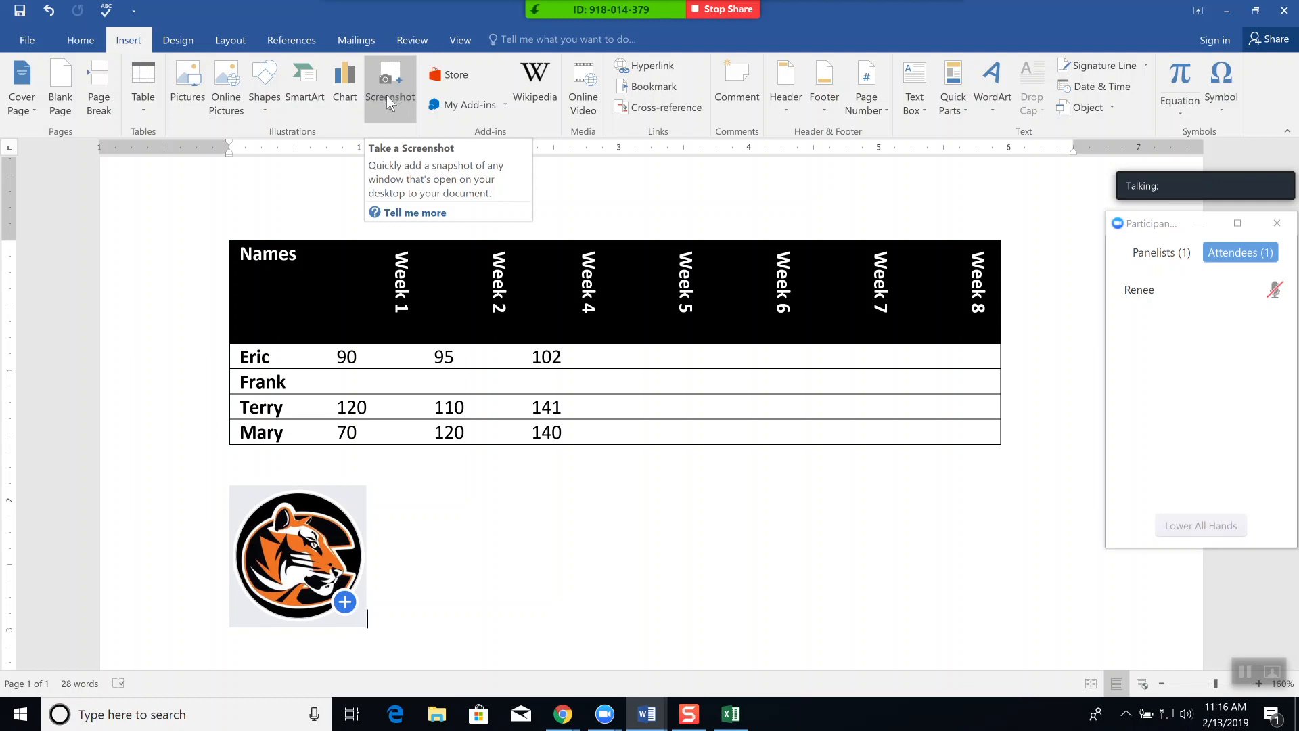
pyautogui.moveTo(563, 712)
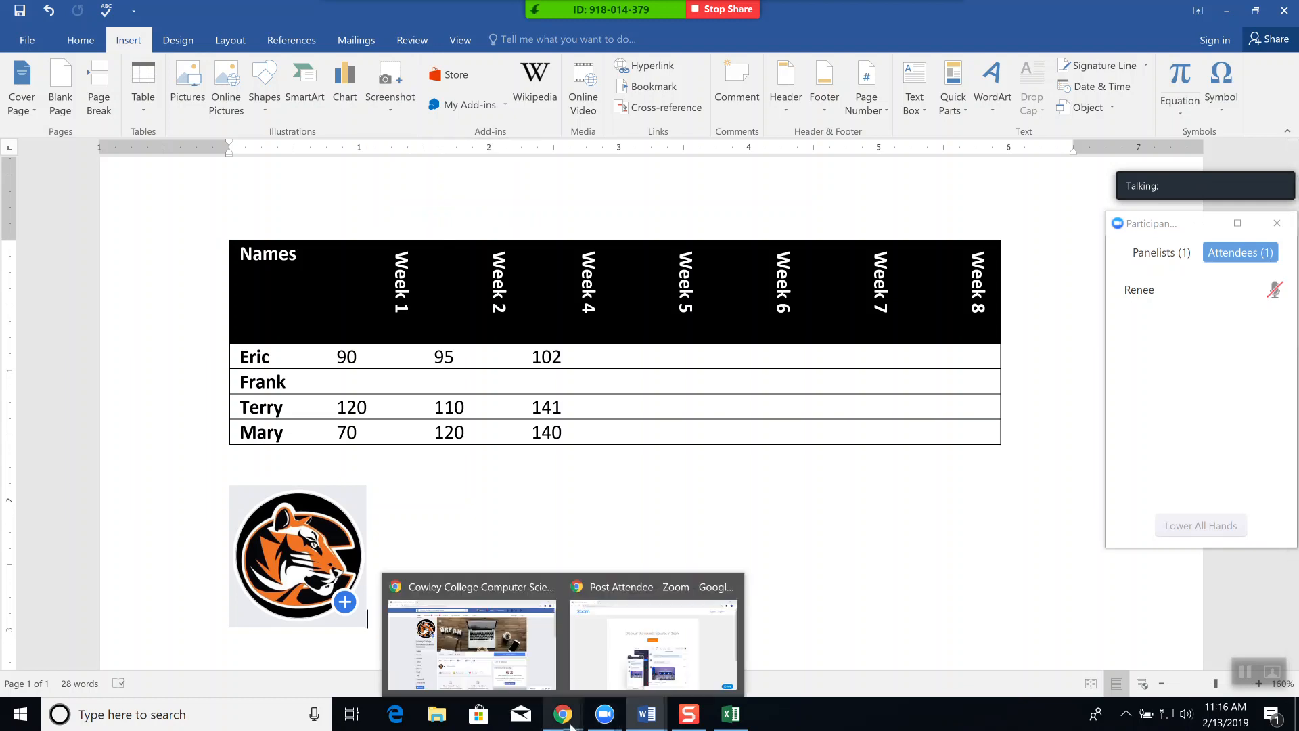
pyautogui.moveTo(516, 652)
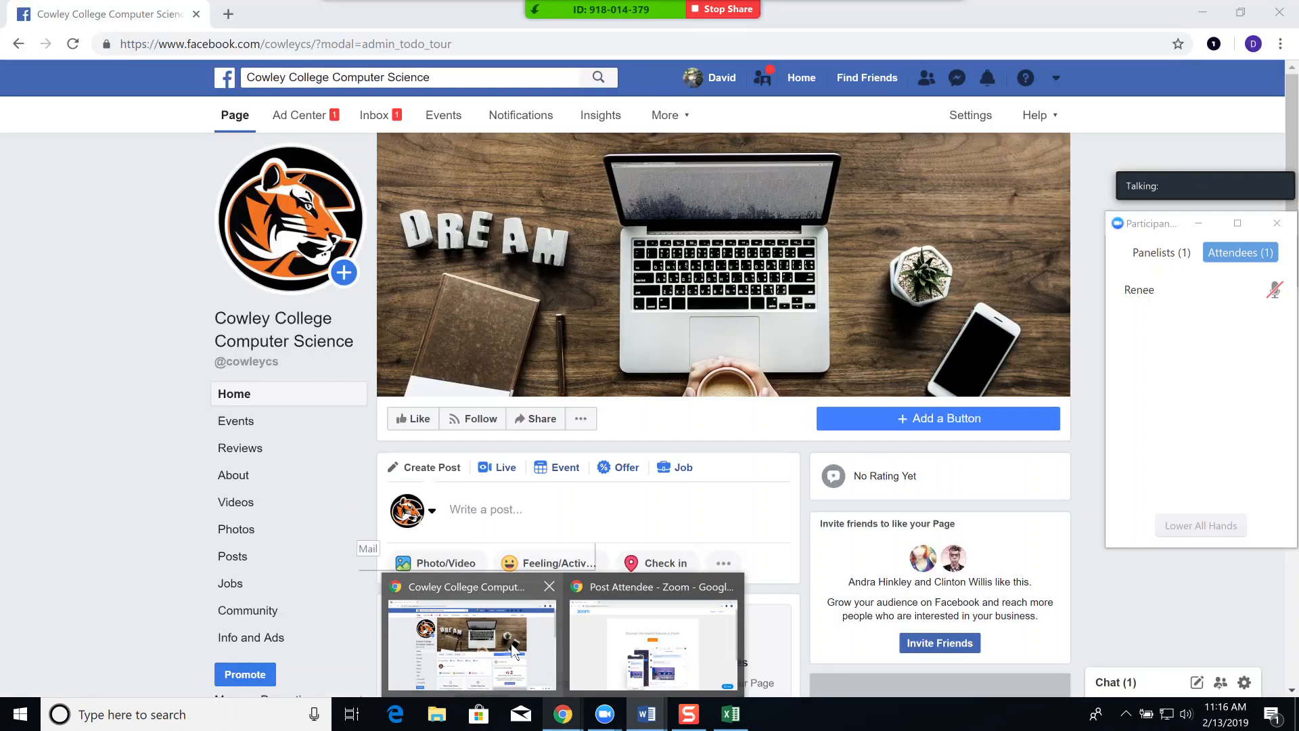
pyautogui.click(514, 652)
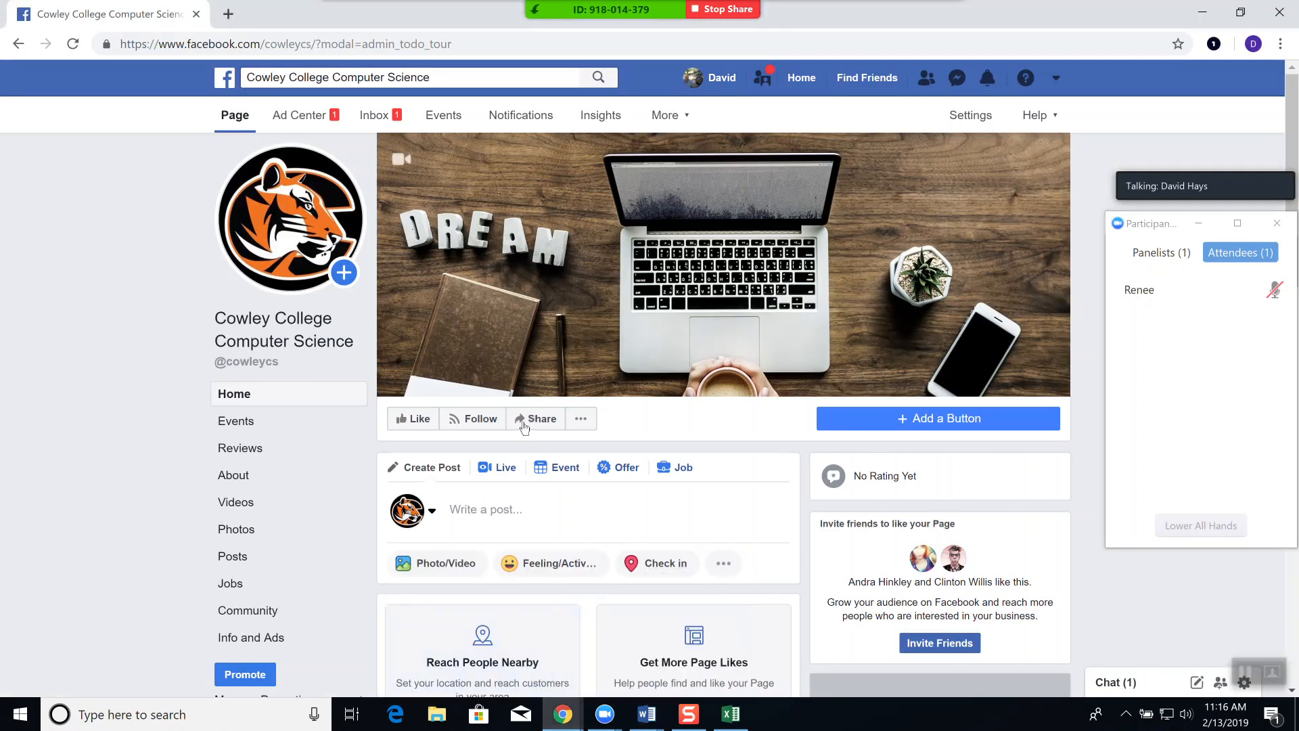
pyautogui.hotkey('alt', 'Tab')
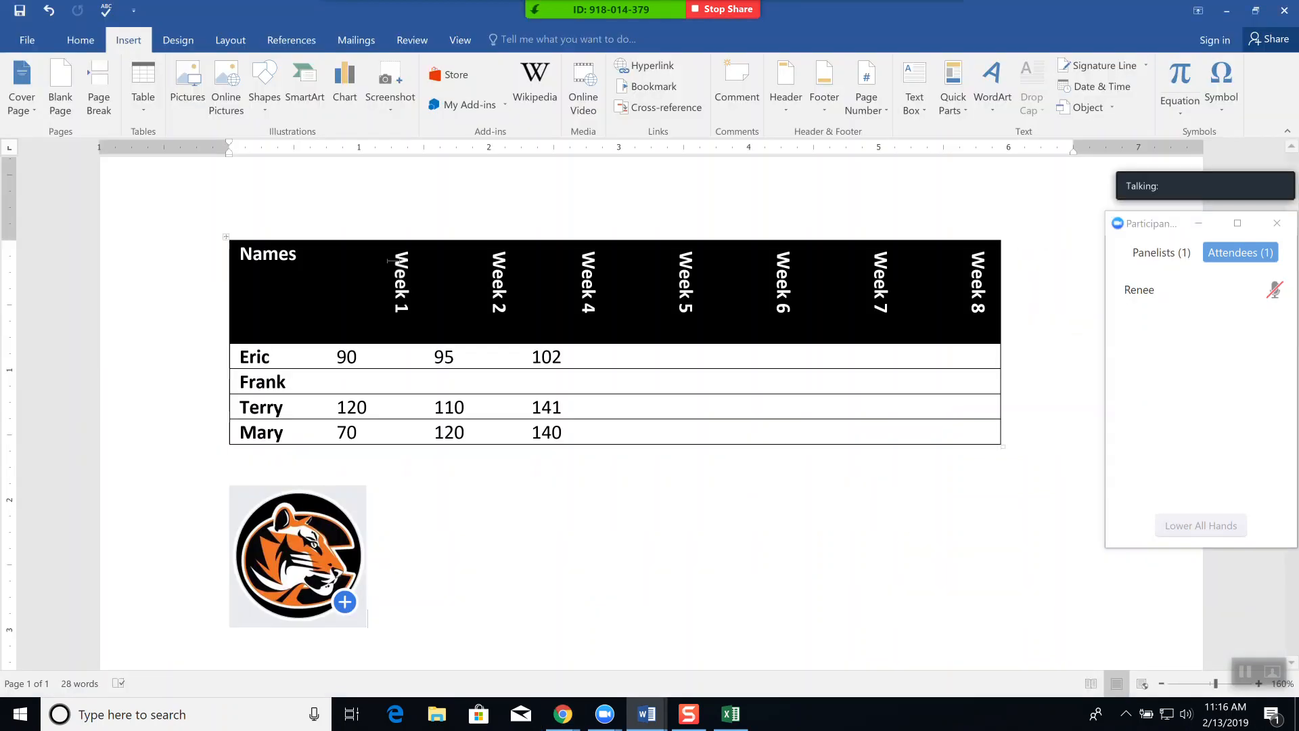
pyautogui.click(394, 81)
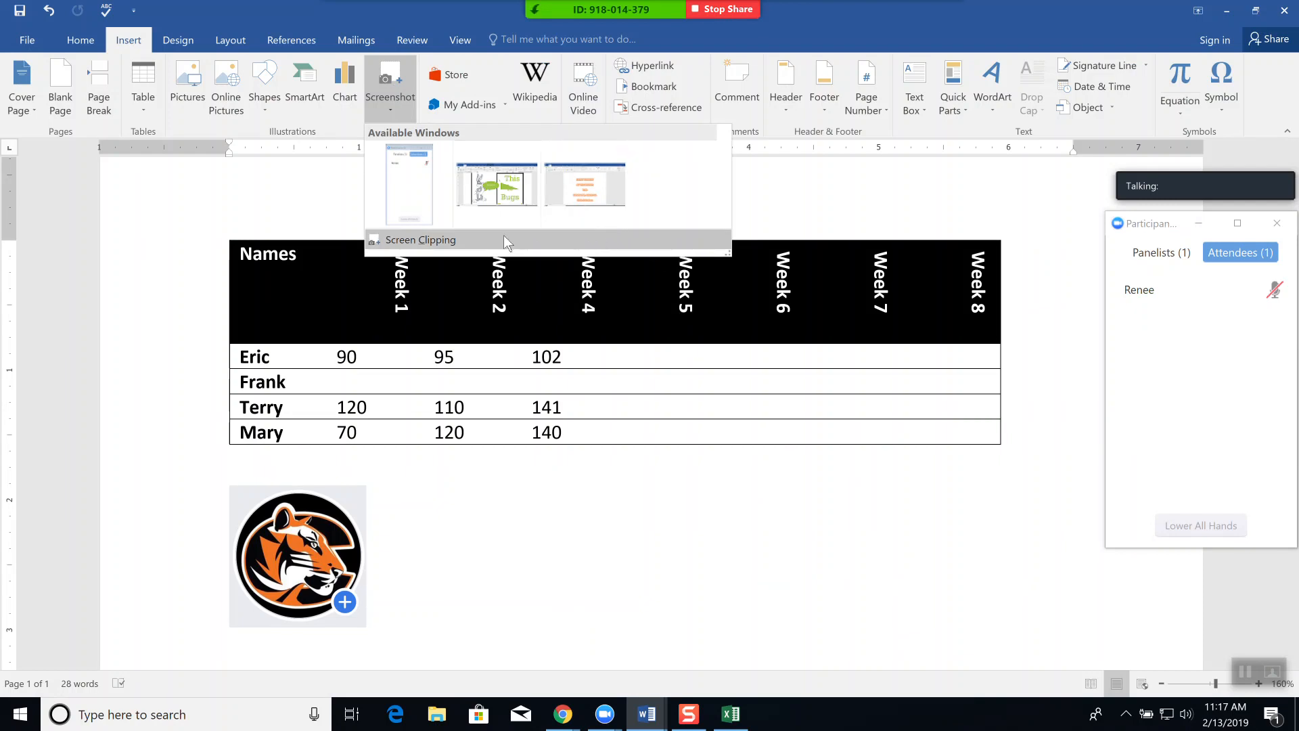
pyautogui.click(421, 242)
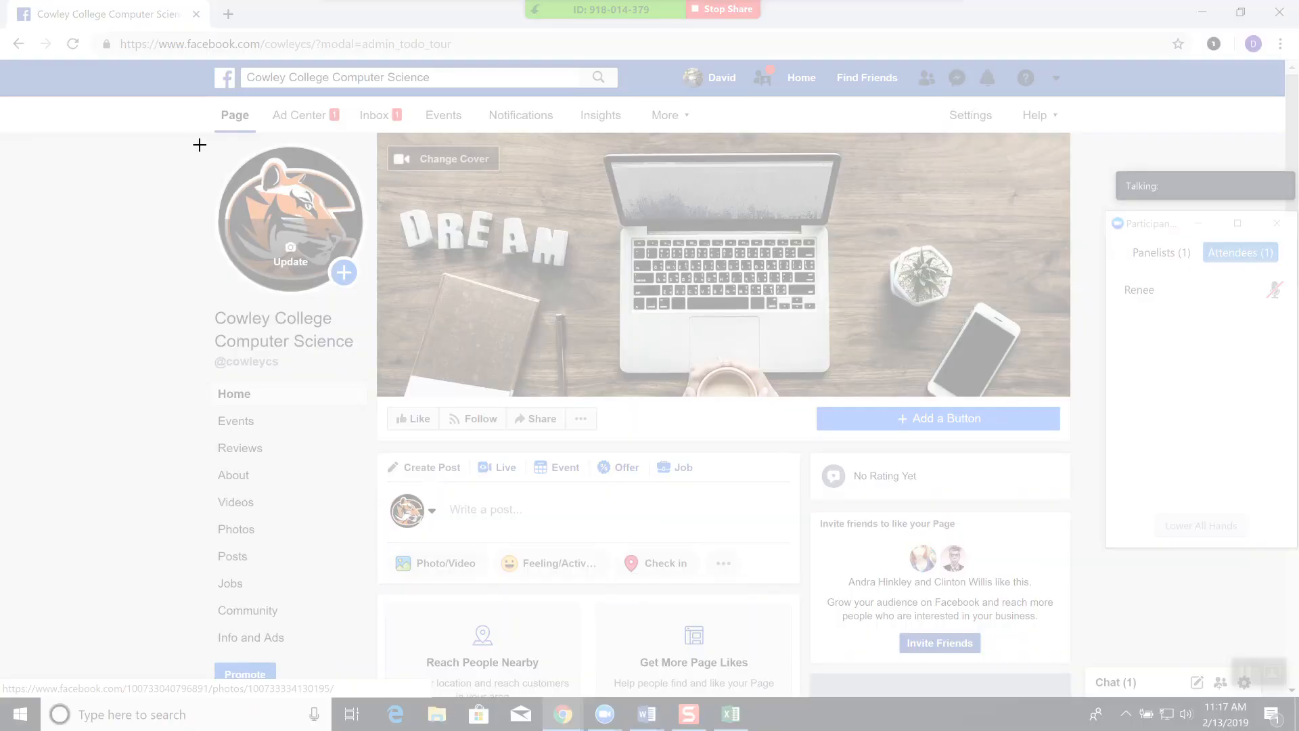
pyautogui.moveTo(585, 145); pyautogui.dragTo(868, 391)
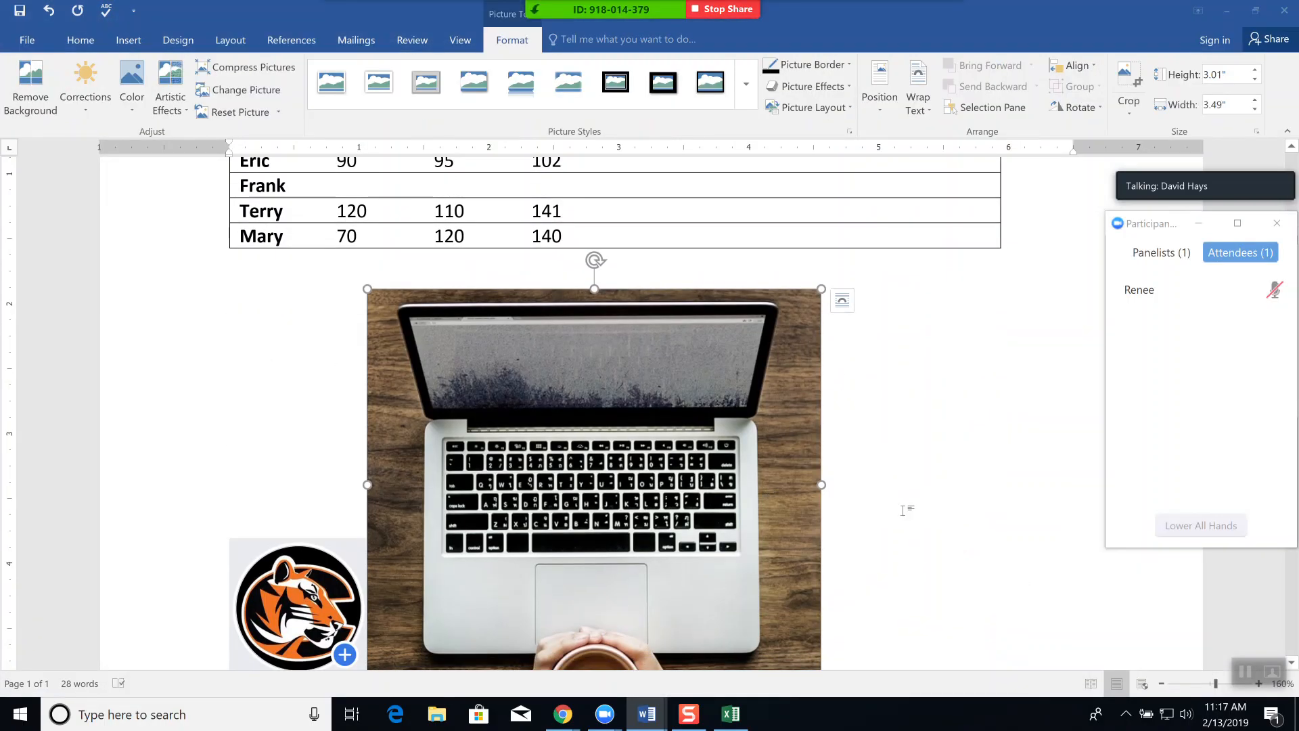
# Shrink the clipped laptop picture to about 1.83" high by 2.12" wide
pyautogui.scroll(-3, 870, 522)
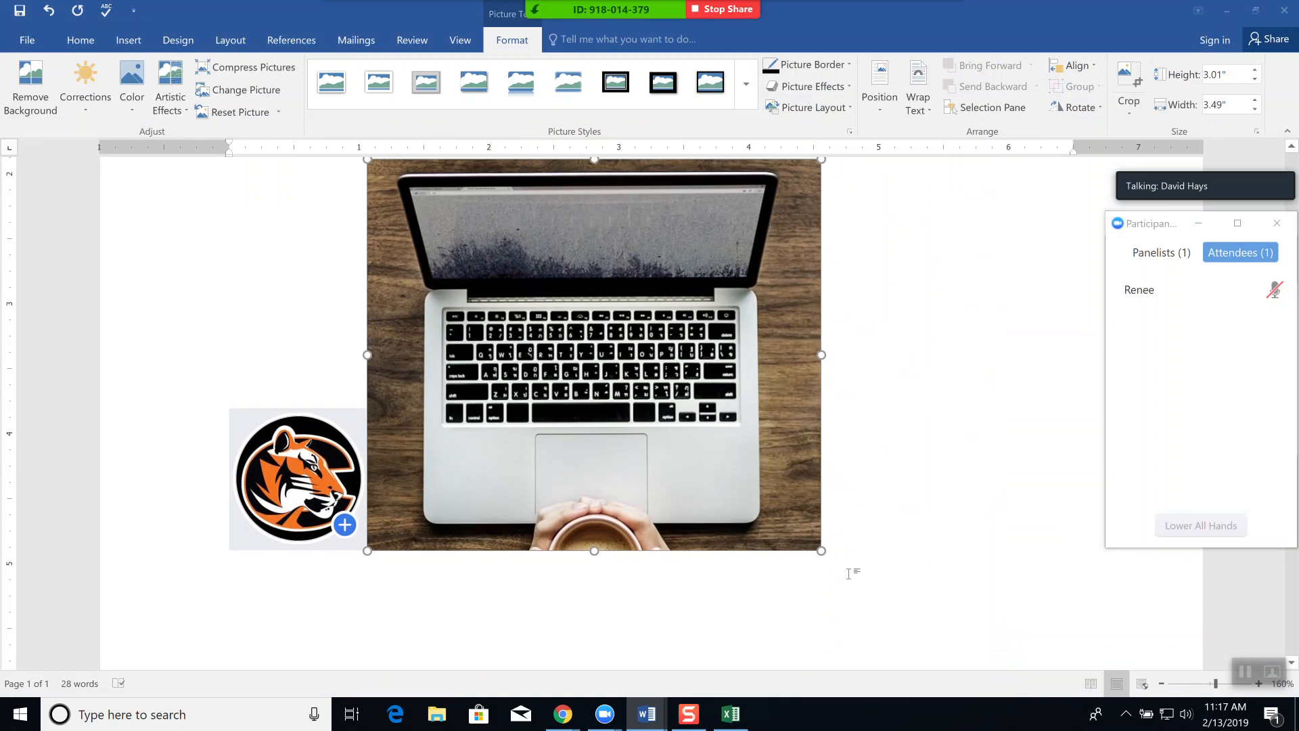
pyautogui.moveTo(822, 549); pyautogui.dragTo(643, 371)
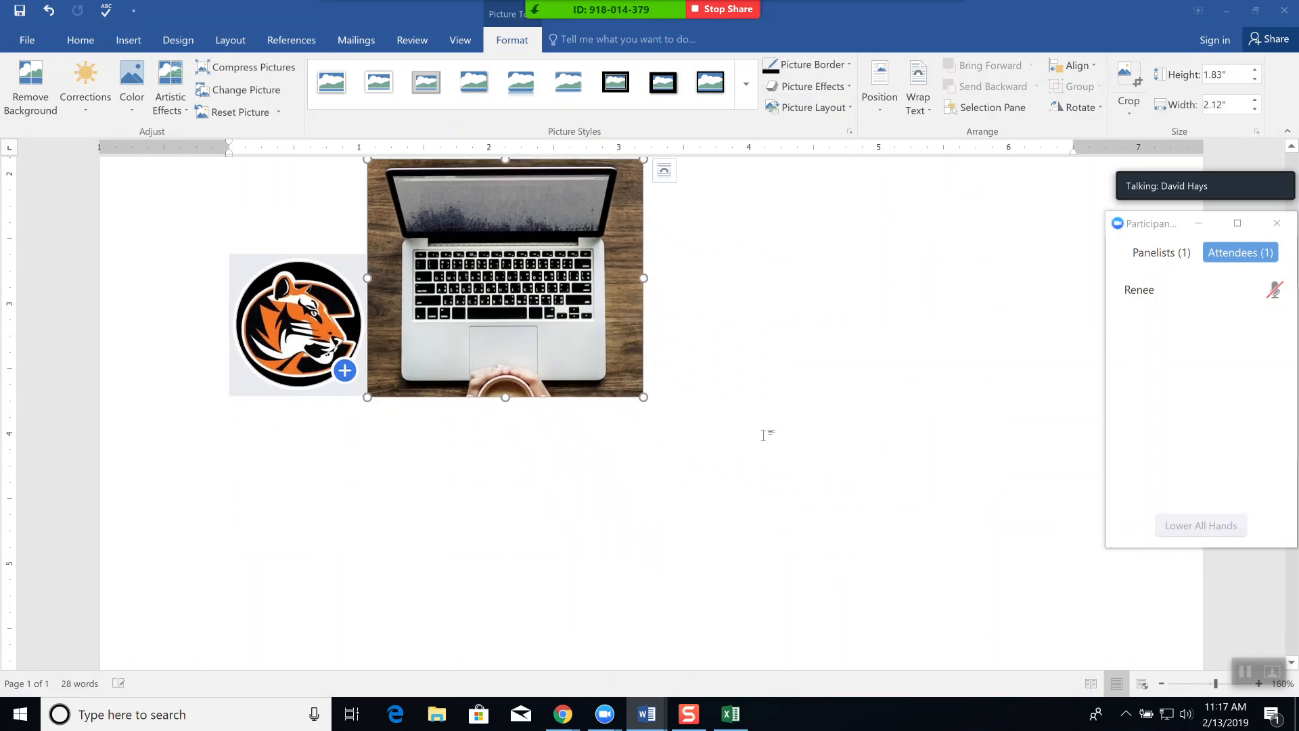
pyautogui.scroll(3, 763, 438)
pyautogui.scroll(1, 763, 438)
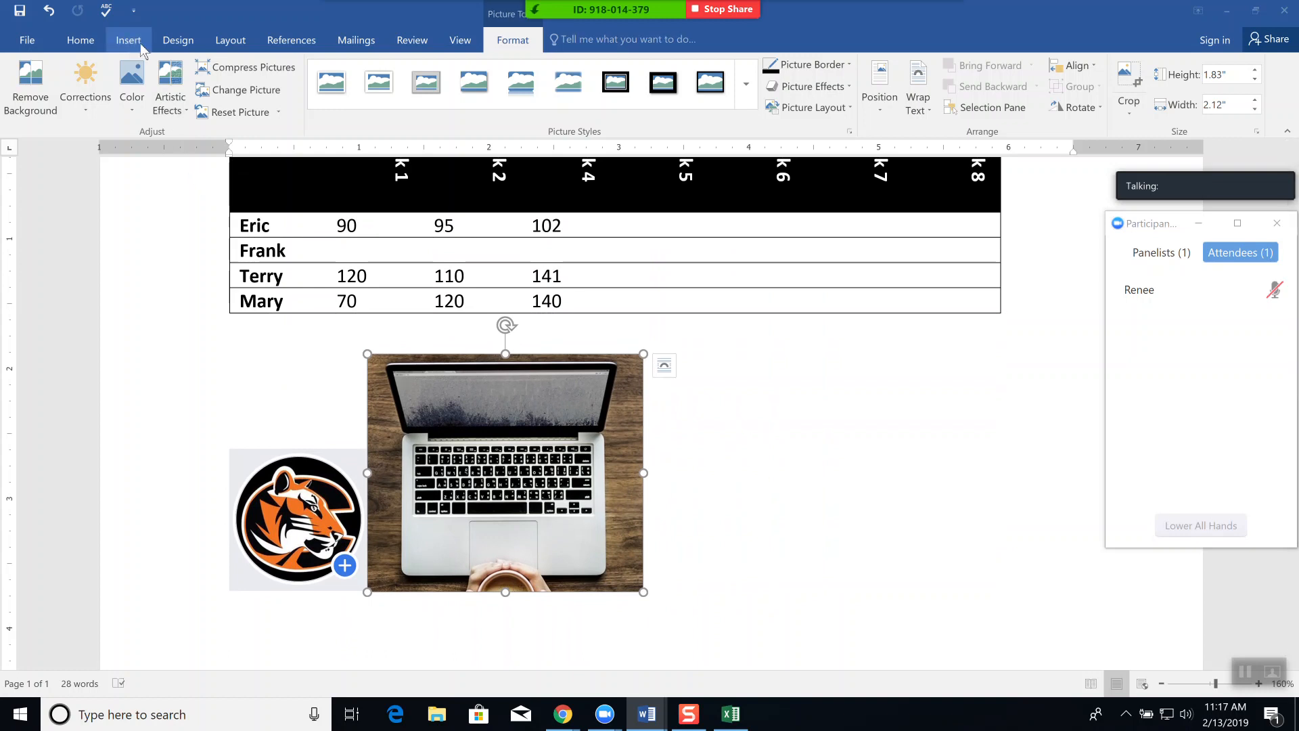
# Replace the selected laptop picture with a screen clipping of the potted plant from the web page's cover photo, about 1.24" by 1.25"
pyautogui.click(132, 45)
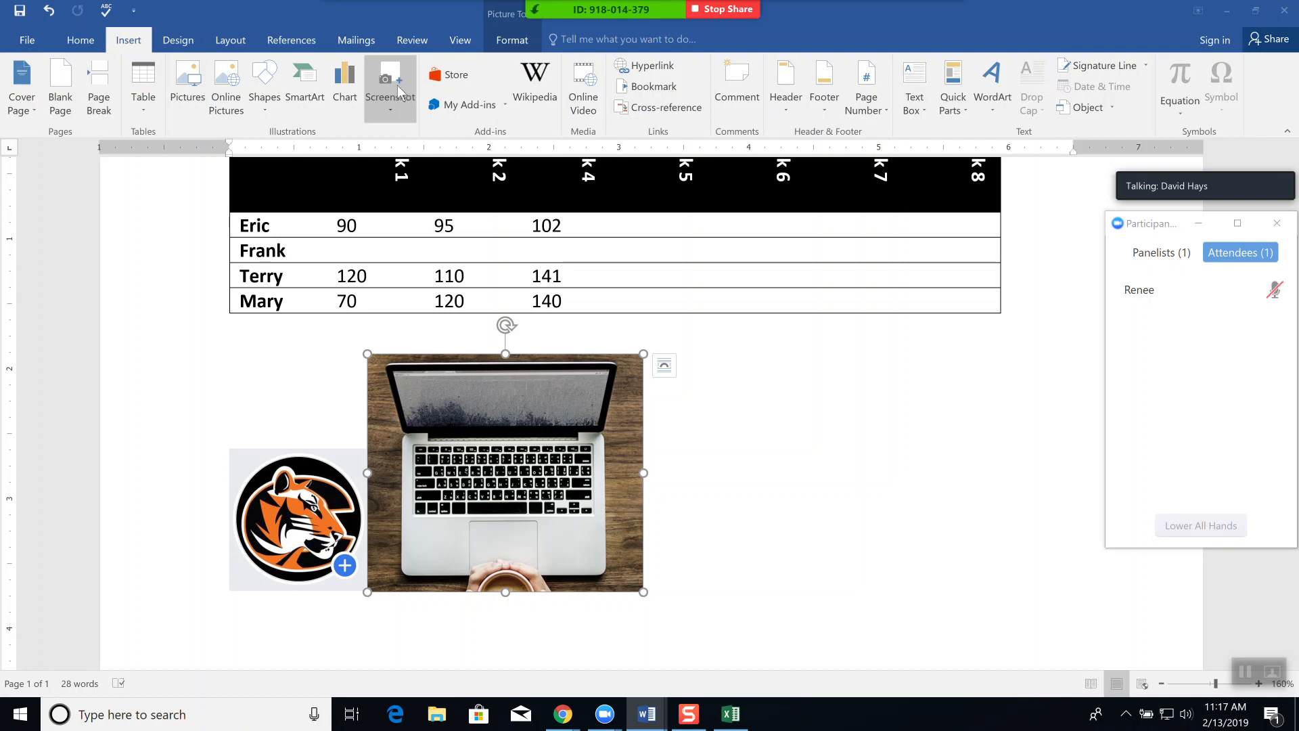
pyautogui.click(390, 108)
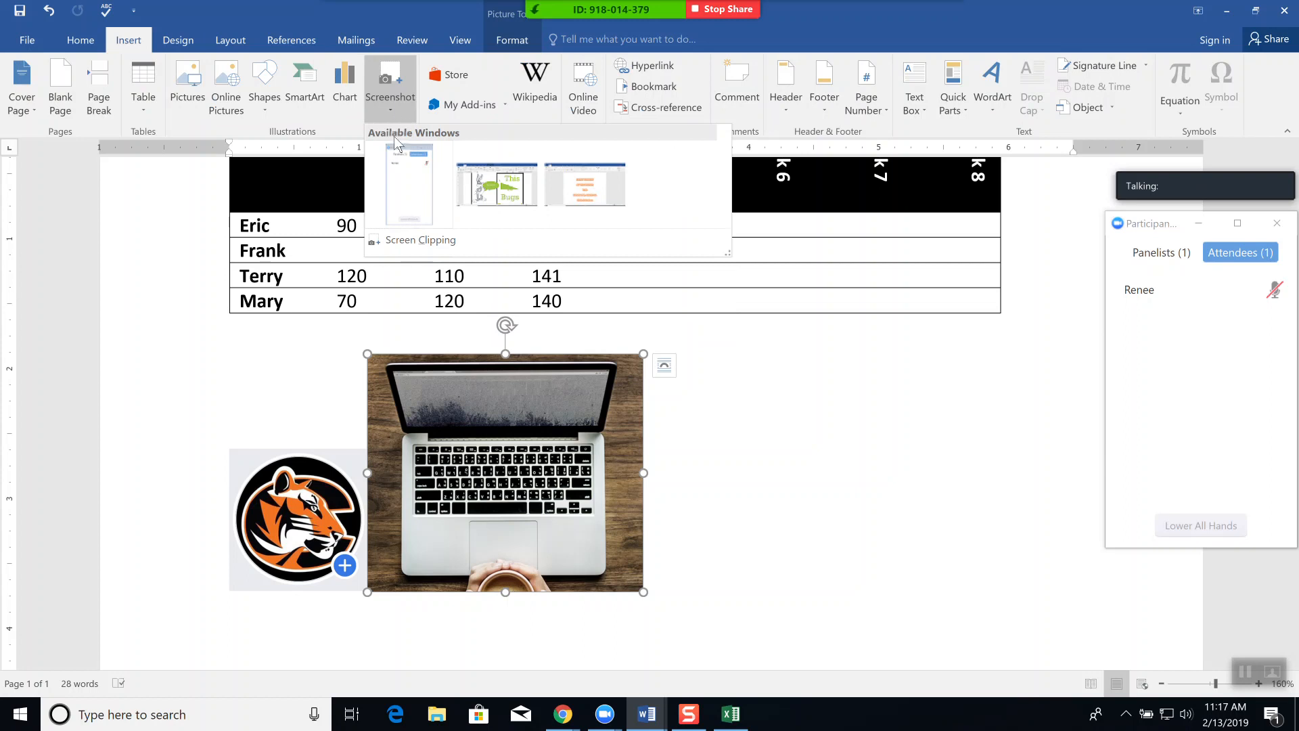
pyautogui.click(425, 240)
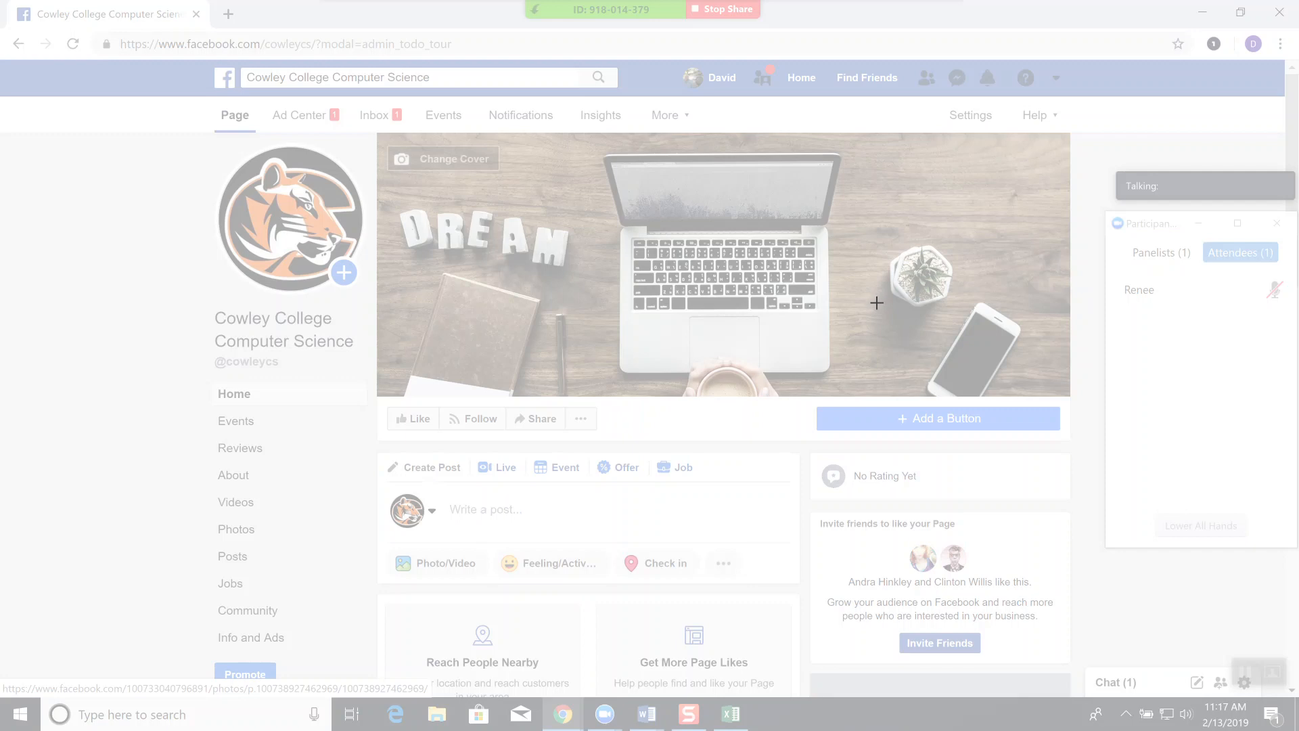
pyautogui.moveTo(872, 226); pyautogui.dragTo(973, 324)
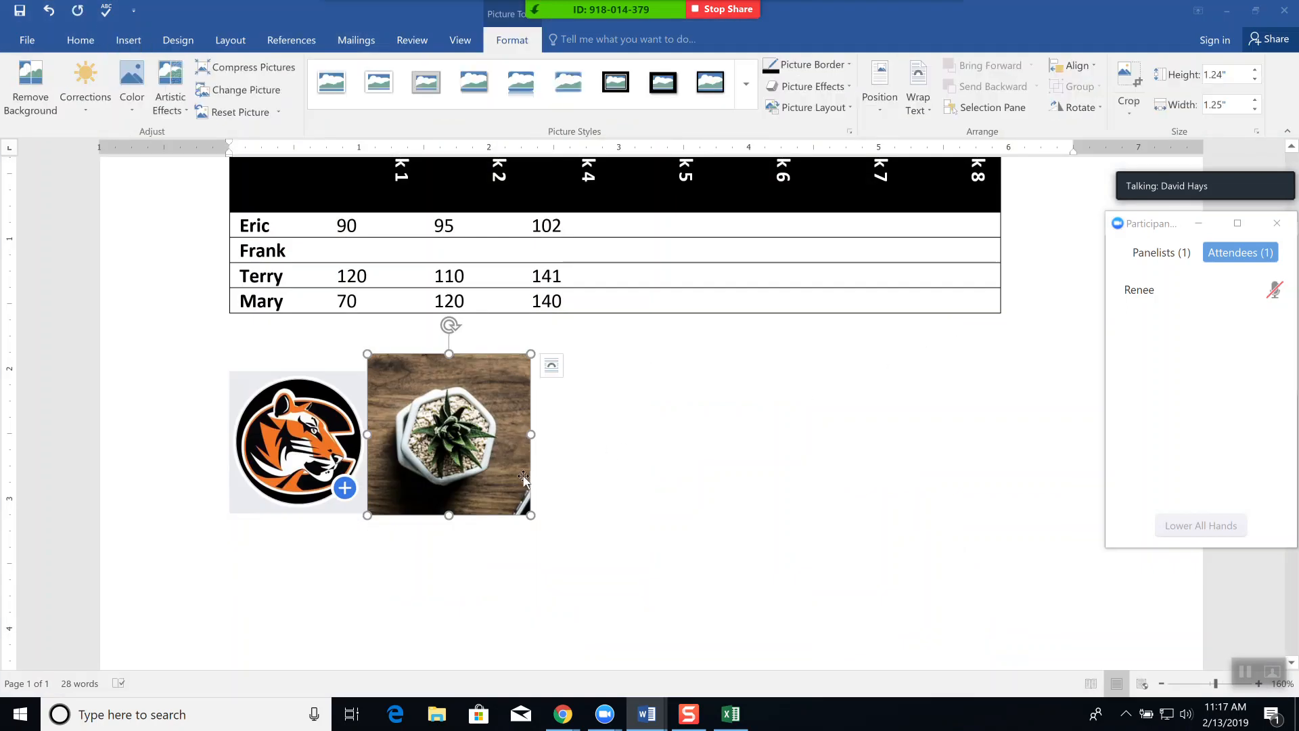
pyautogui.click(585, 450)
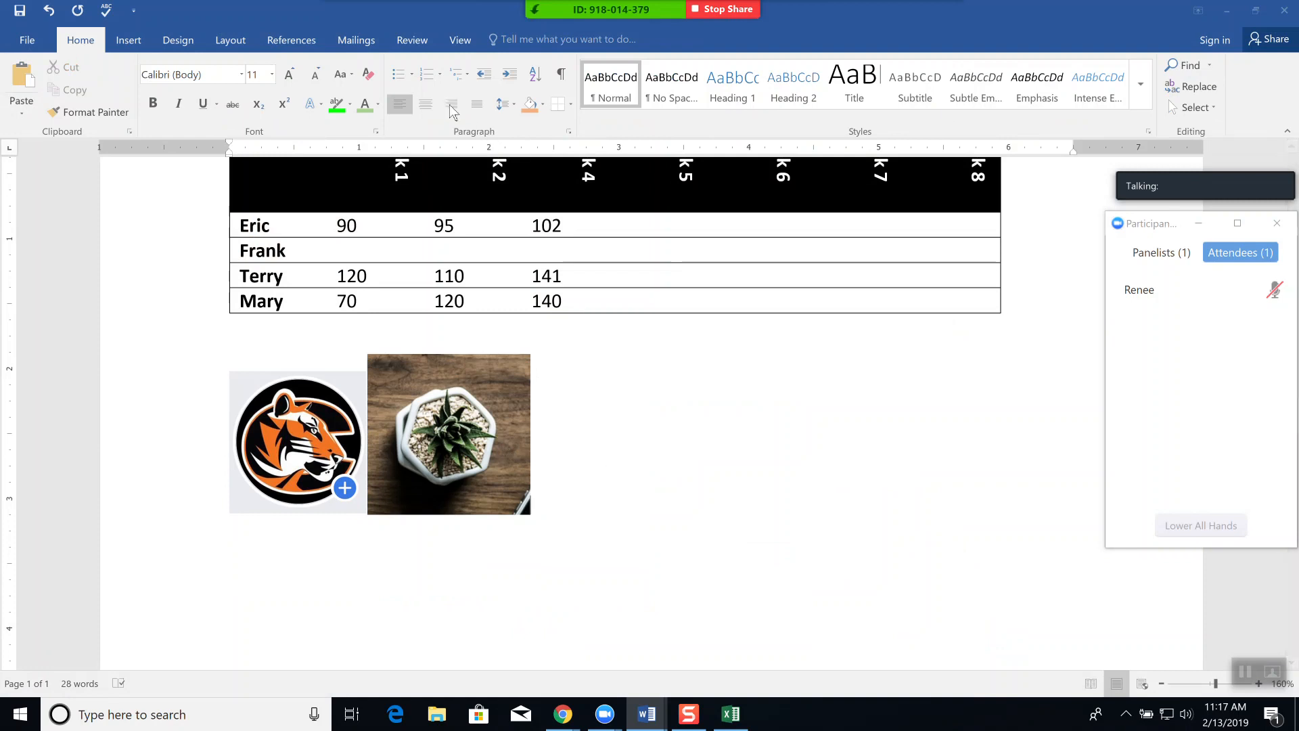
# Insert a screen clipping of the laptop from the web page's cover photo after the plant picture
pyautogui.click(128, 40)
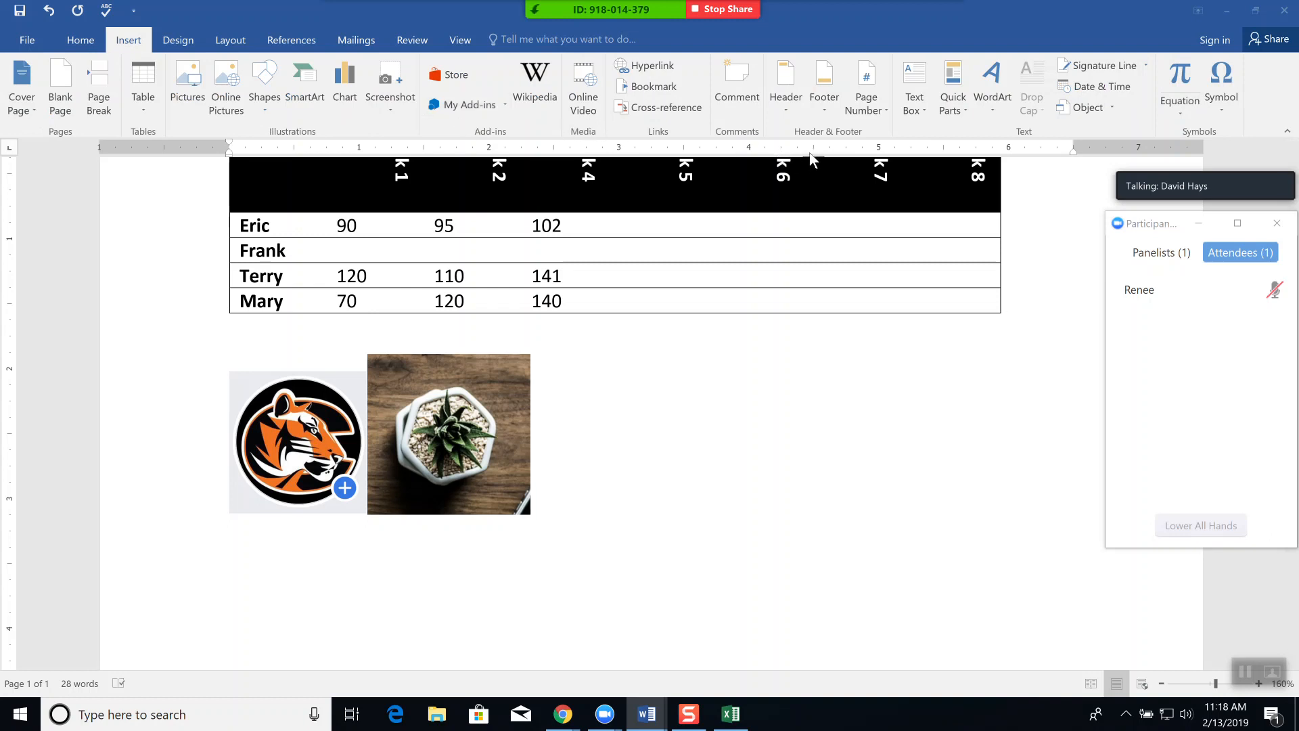
pyautogui.click(395, 104)
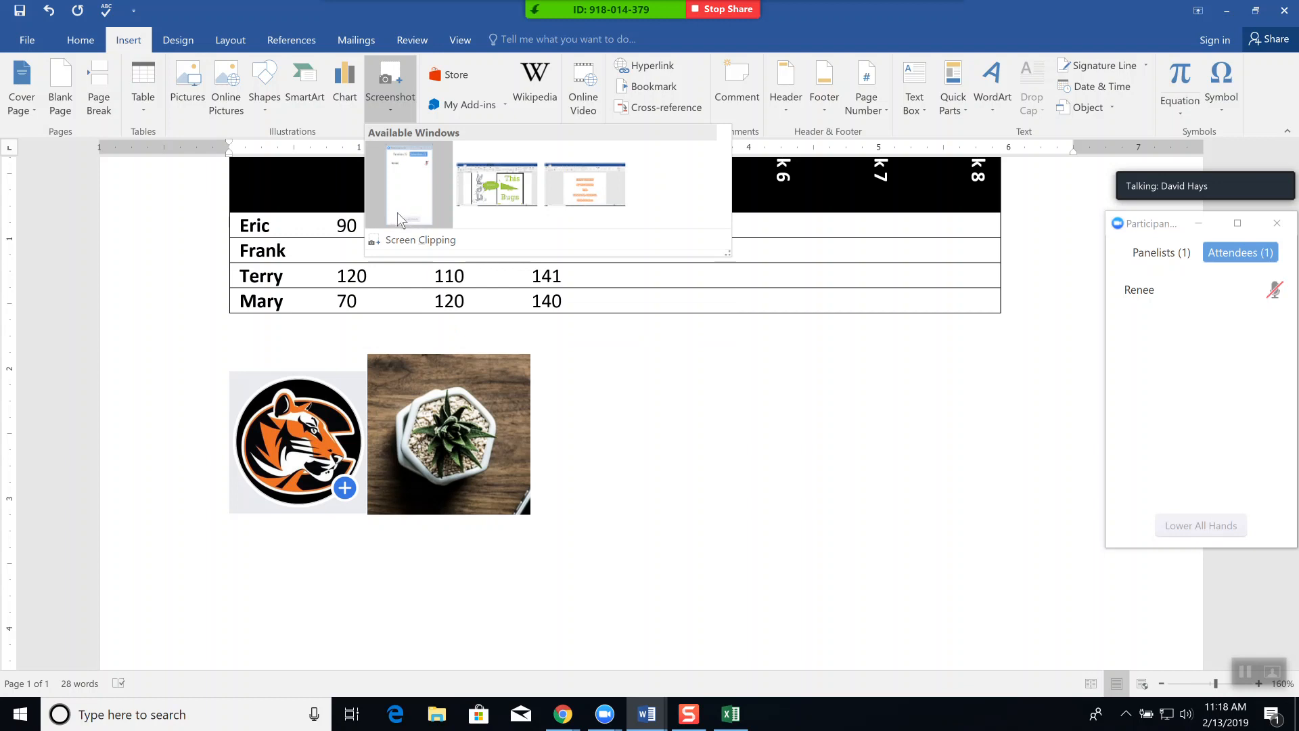
pyautogui.click(409, 242)
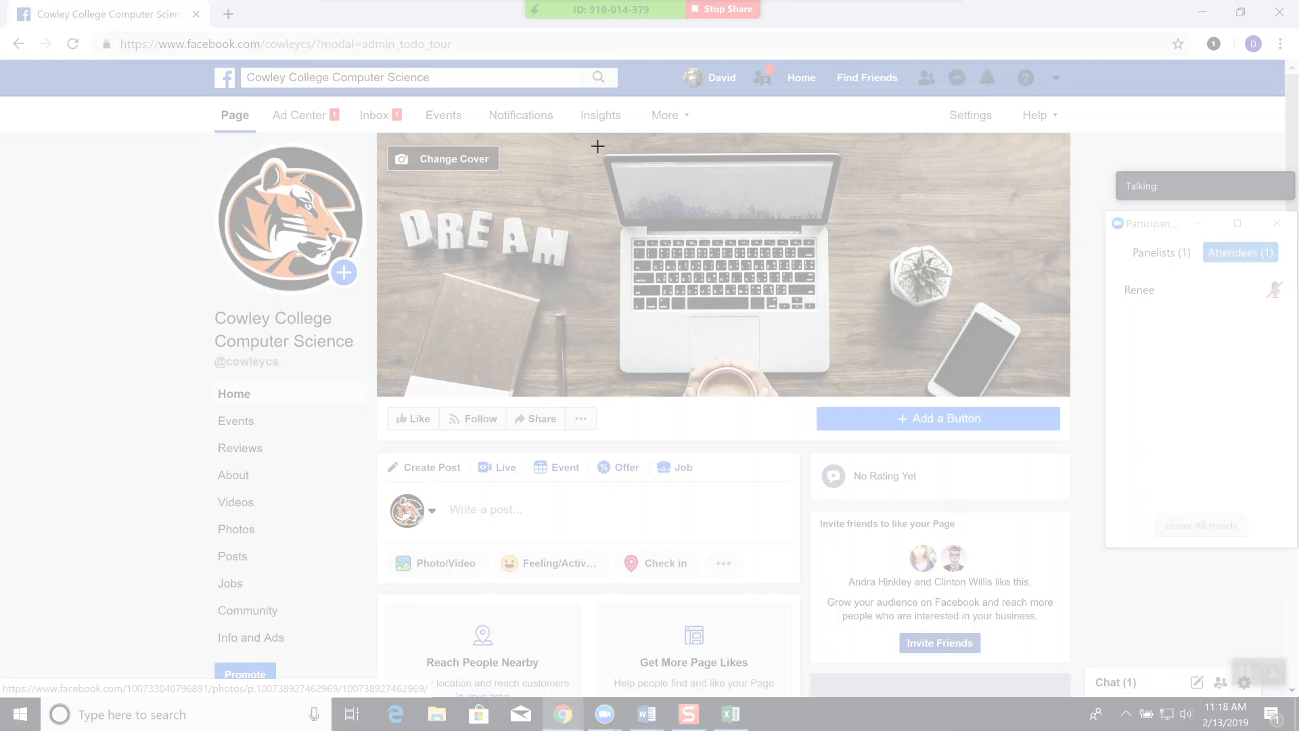
pyautogui.moveTo(601, 147); pyautogui.dragTo(851, 393)
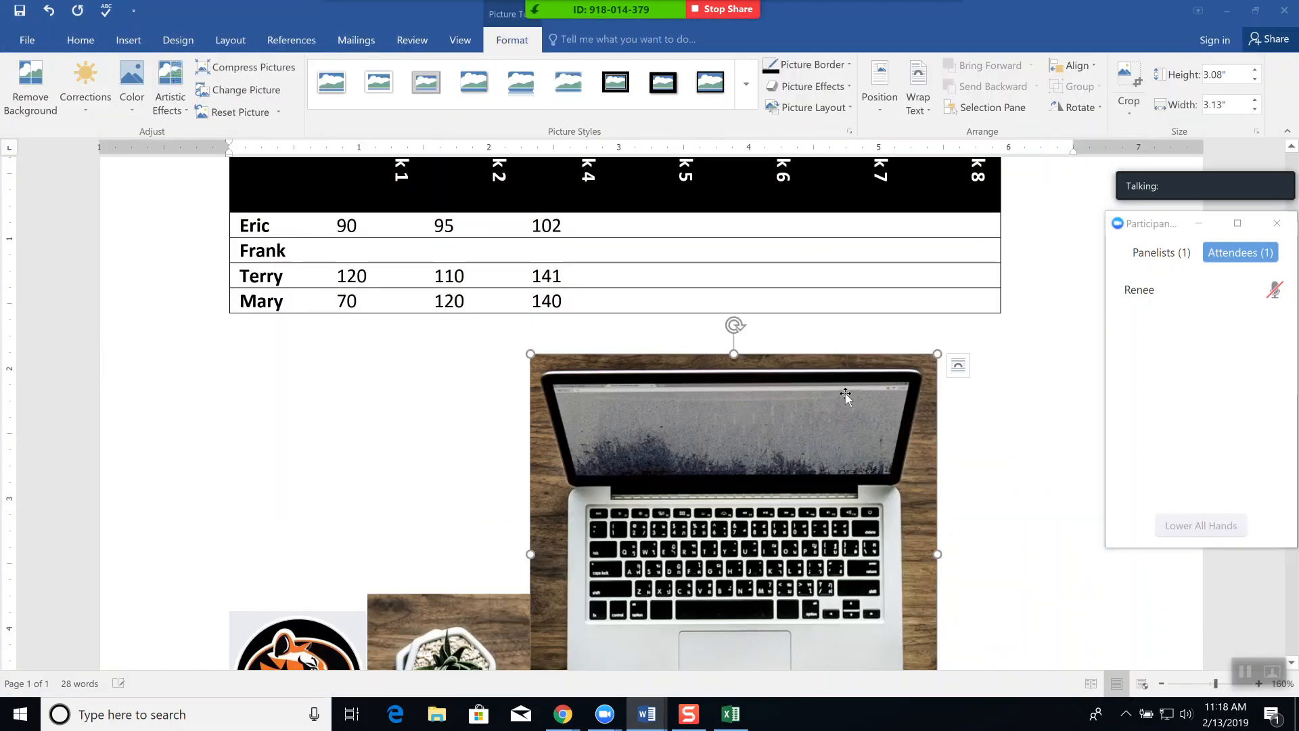
# Shrink the new laptop picture to about 1.2 inches wide, roughly matching the plant picture beside it
pyautogui.scroll(-2, 980, 504)
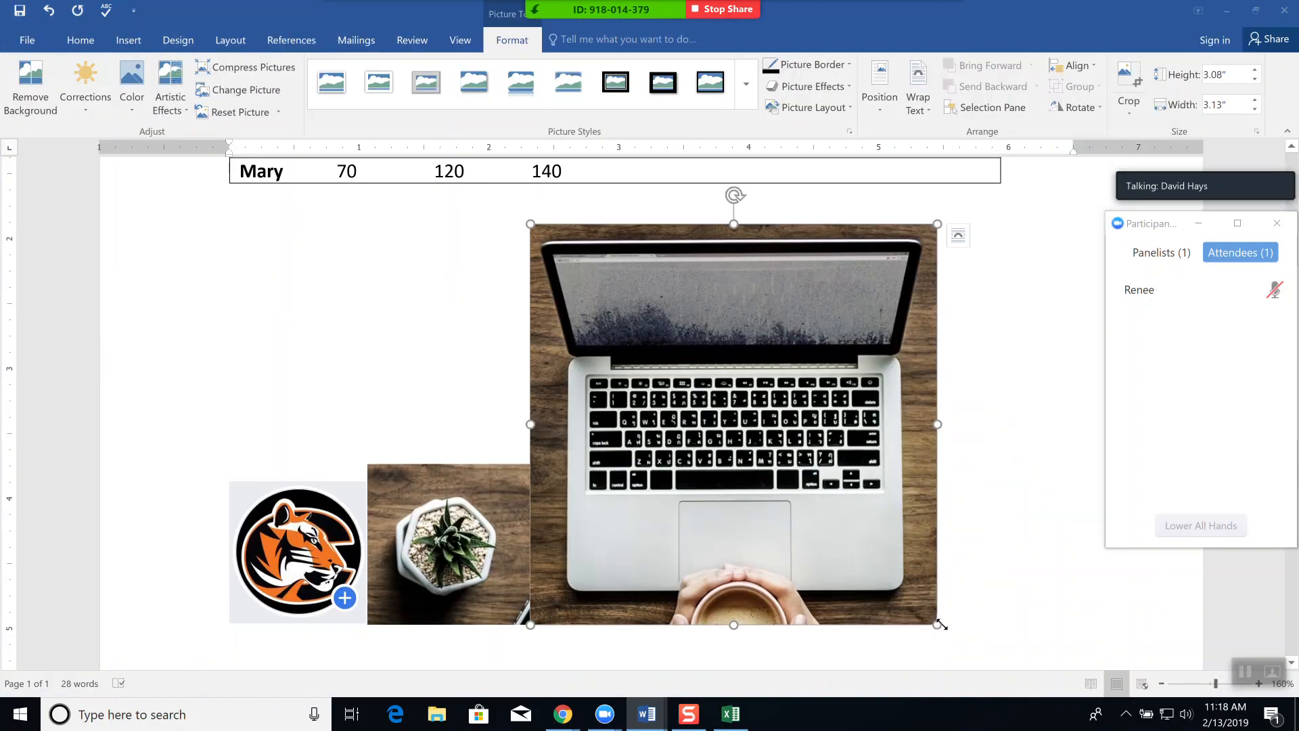
pyautogui.moveTo(941, 625); pyautogui.dragTo(690, 384)
pyautogui.click(829, 398)
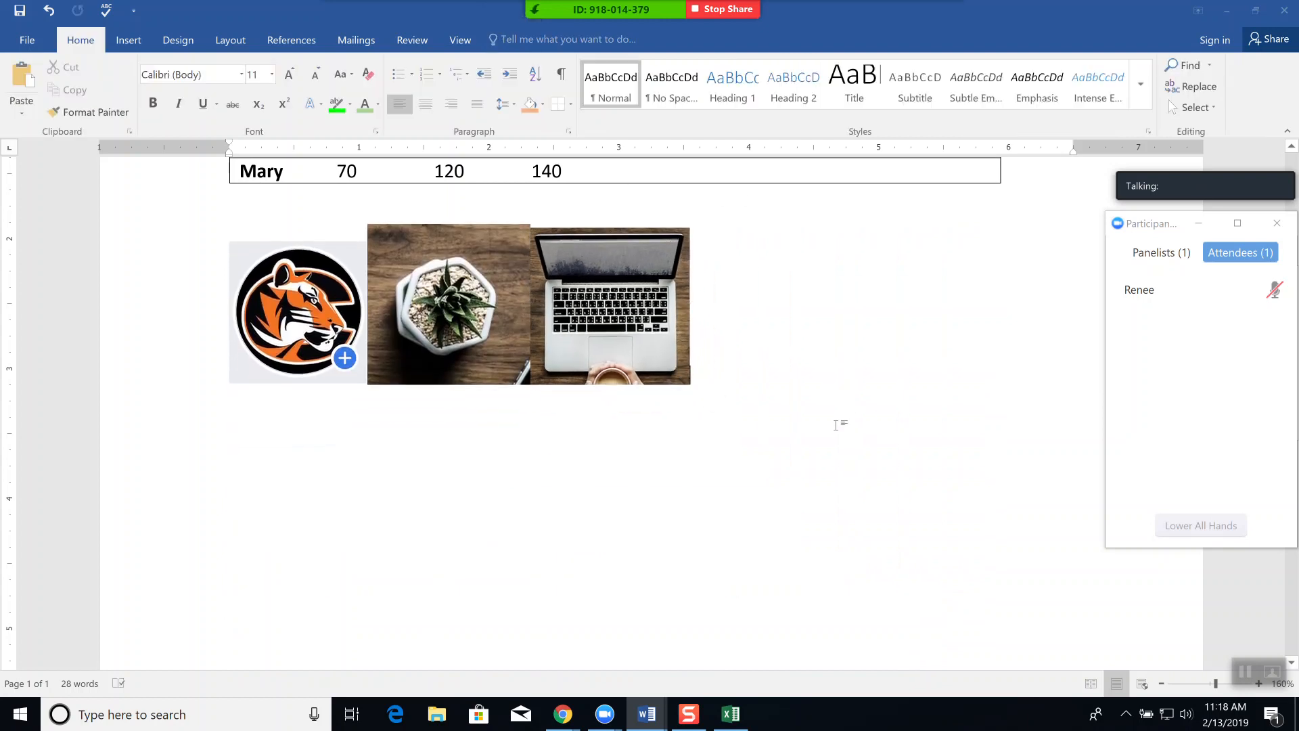
pyautogui.click(178, 40)
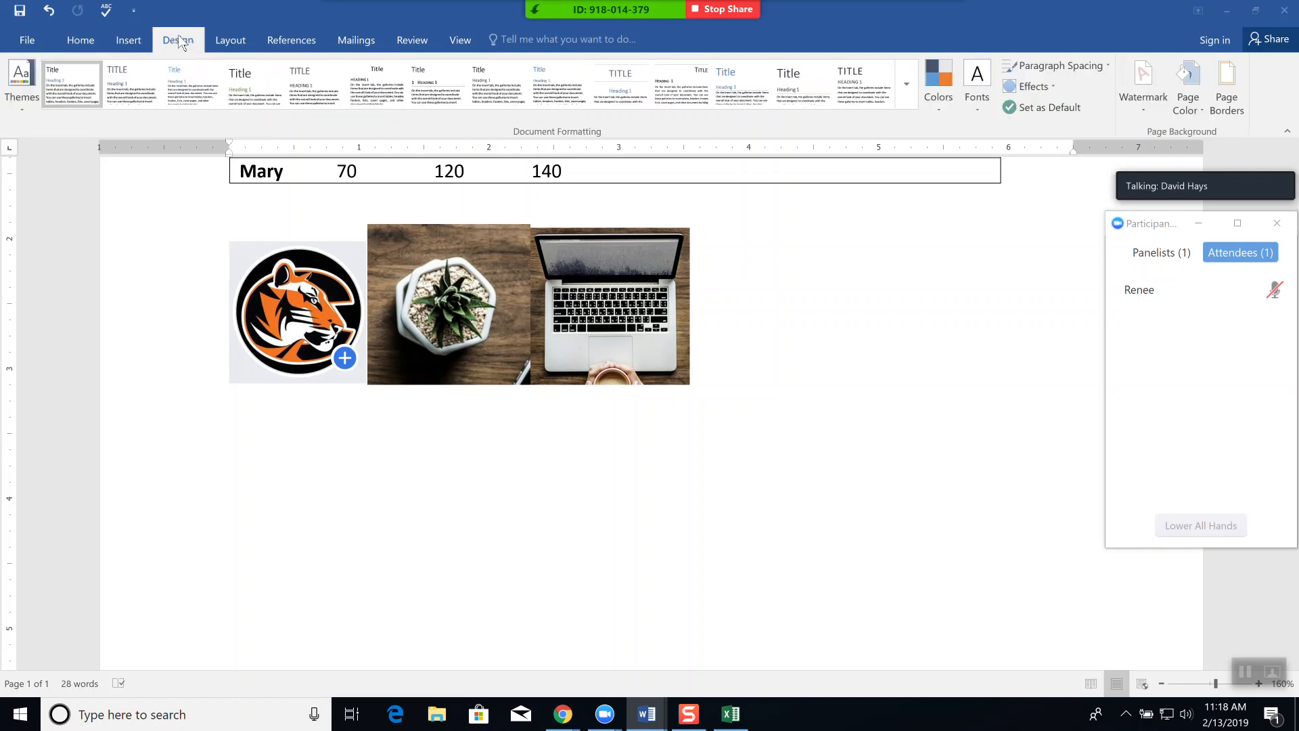
pyautogui.click(231, 45)
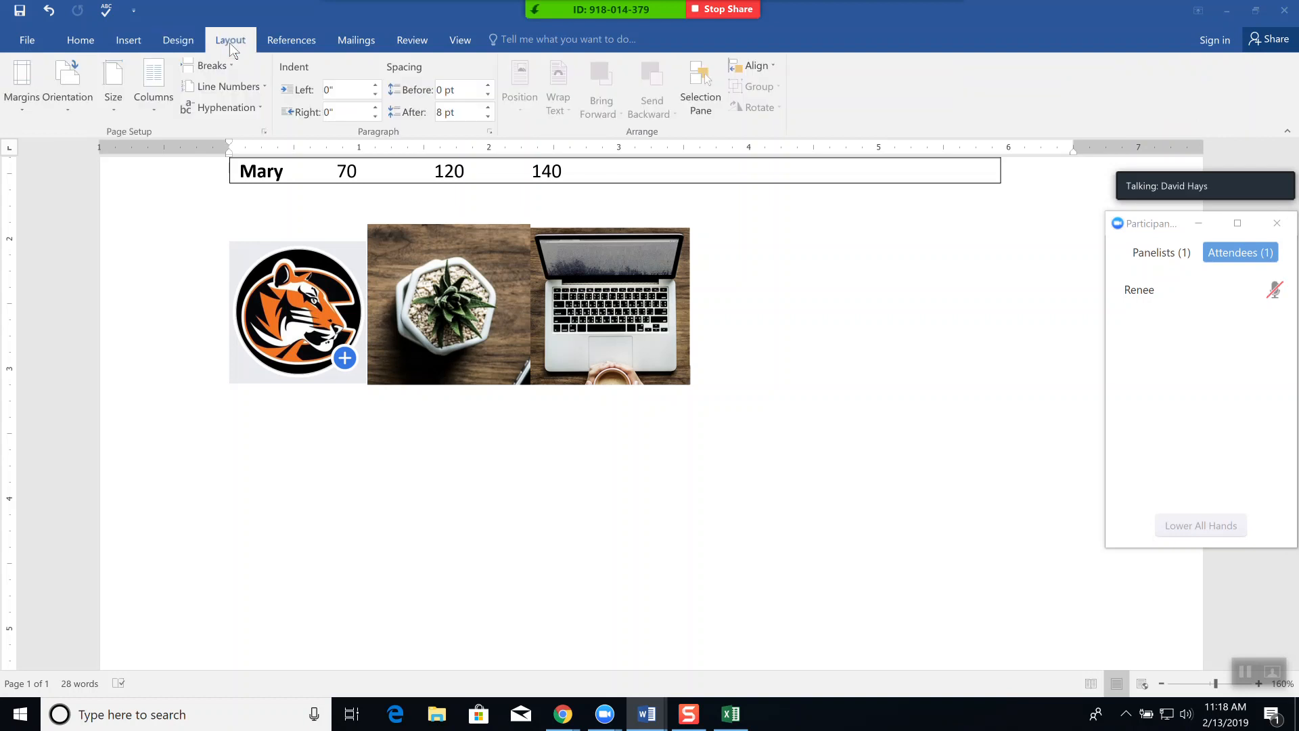
pyautogui.click(303, 45)
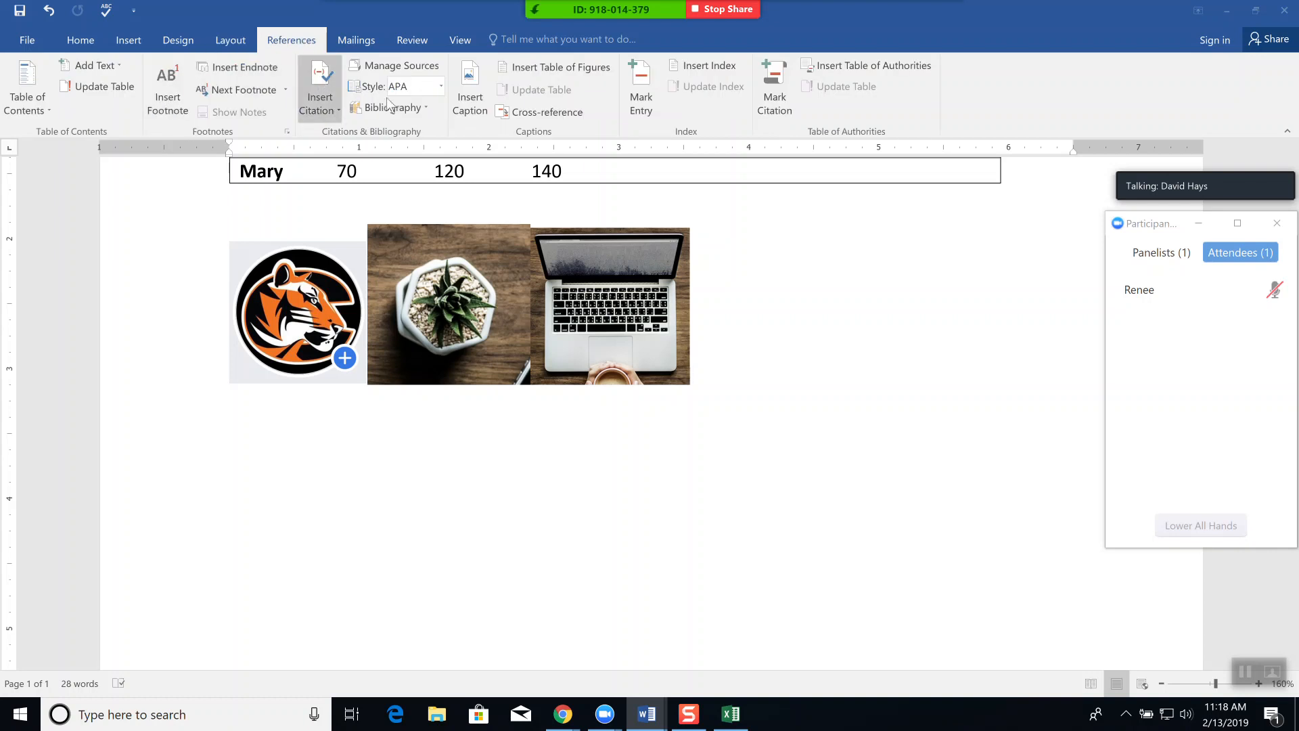
pyautogui.click(362, 43)
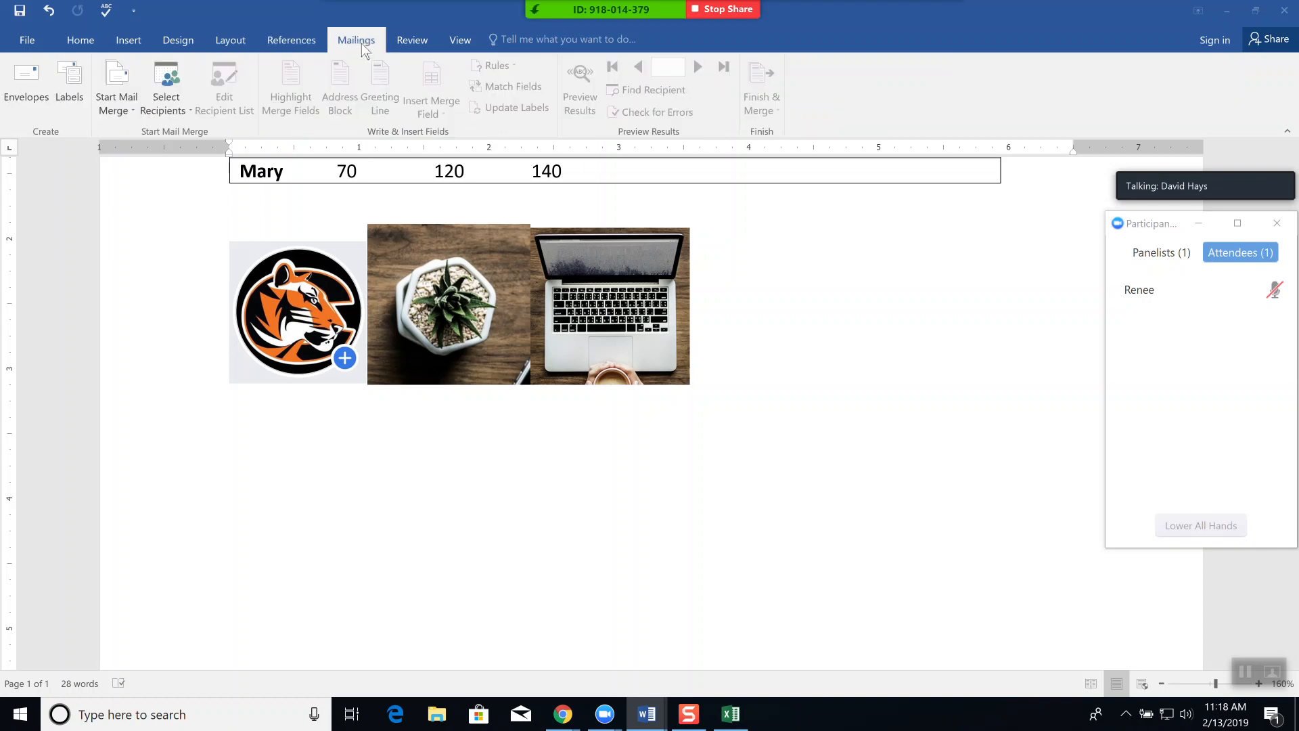
pyautogui.click(425, 45)
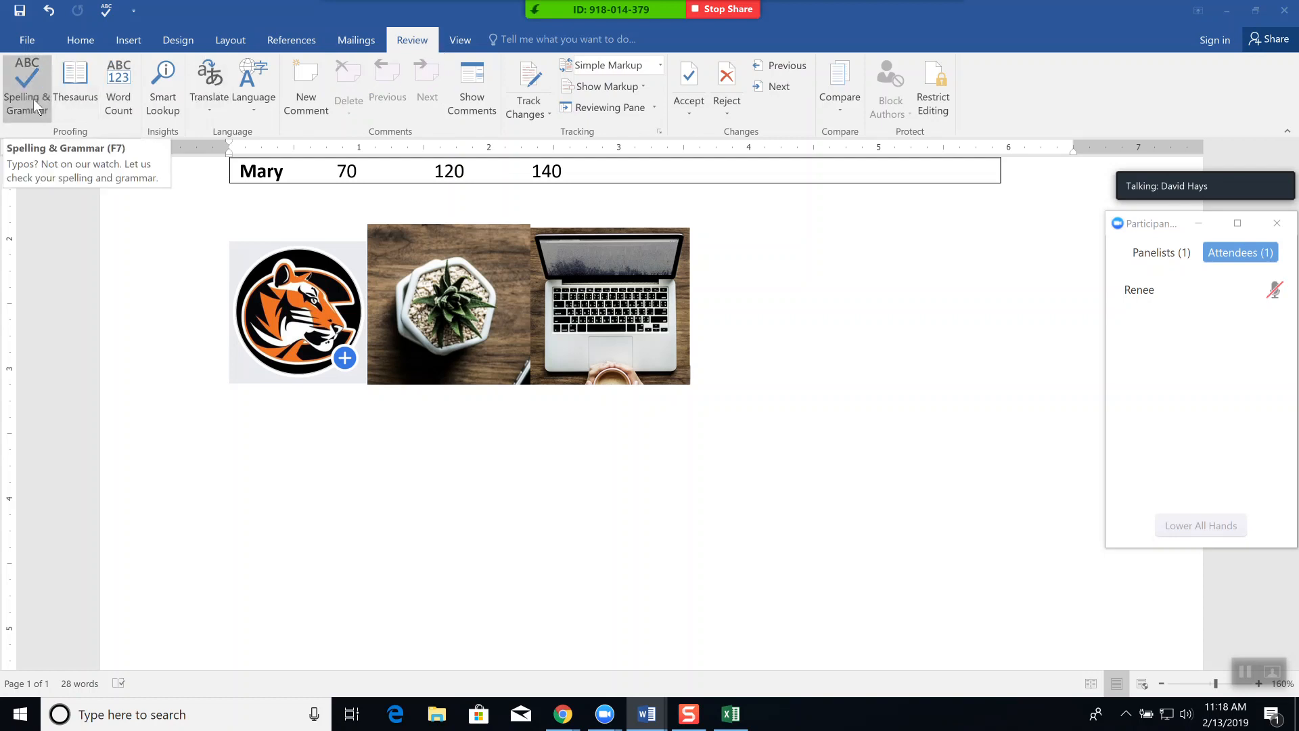
pyautogui.scroll(5, 855, 561)
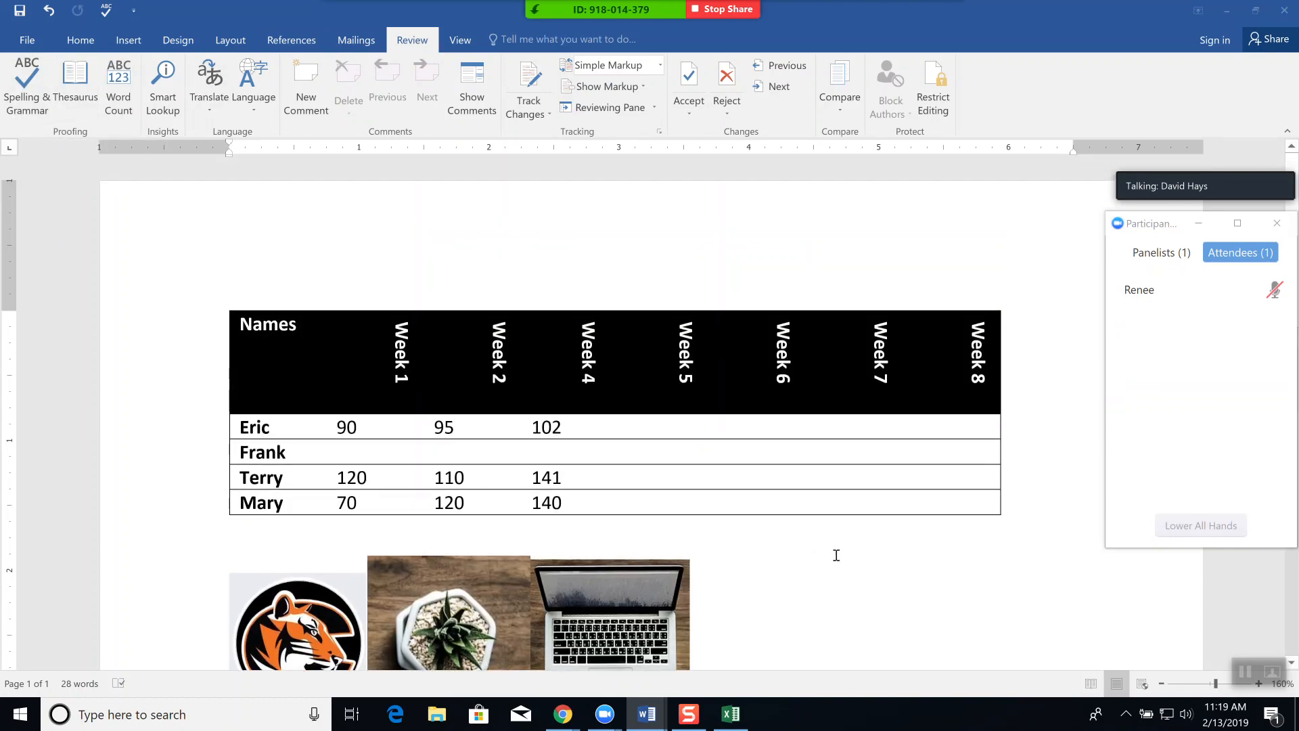
# Switch to the event flyer document and misspell CHURCH as CURCH and TONIGHT as TiNIGHT
pyautogui.moveTo(646, 716)
pyautogui.click(613, 649)
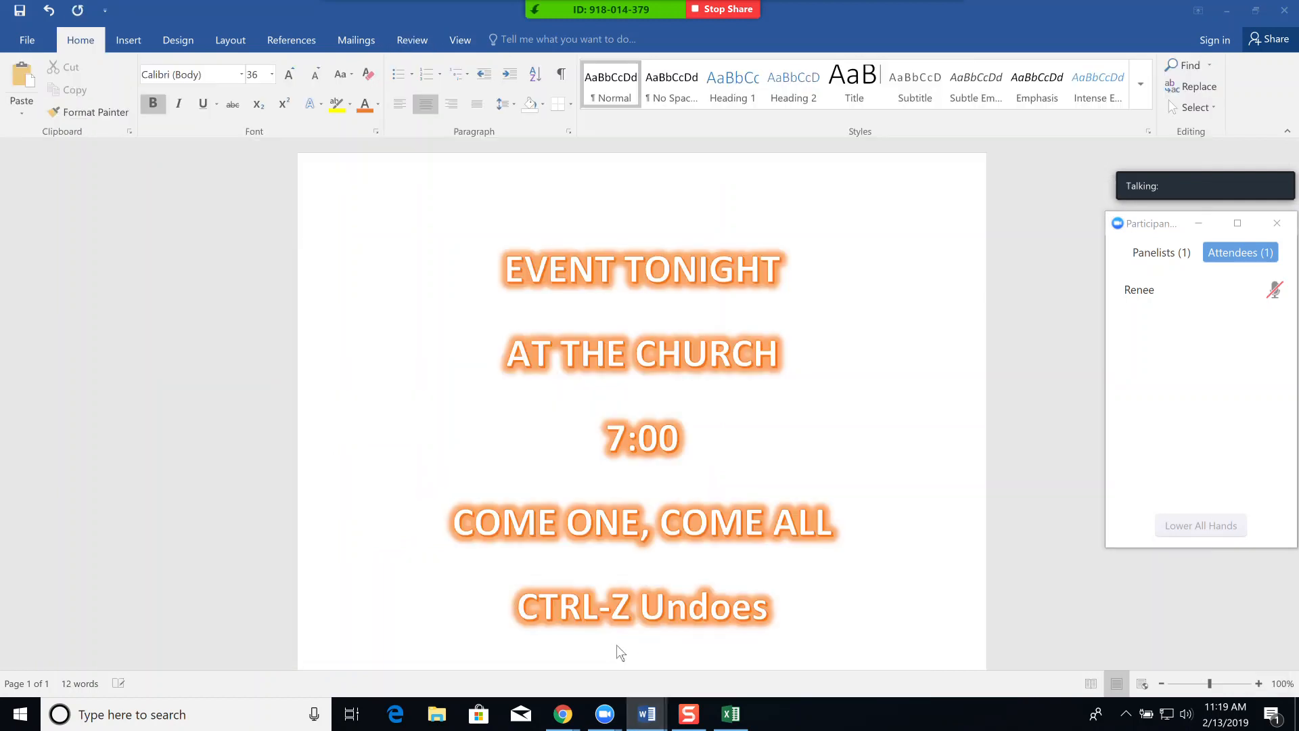
pyautogui.click(666, 350)
pyautogui.hotkey('ctrl', 'z')
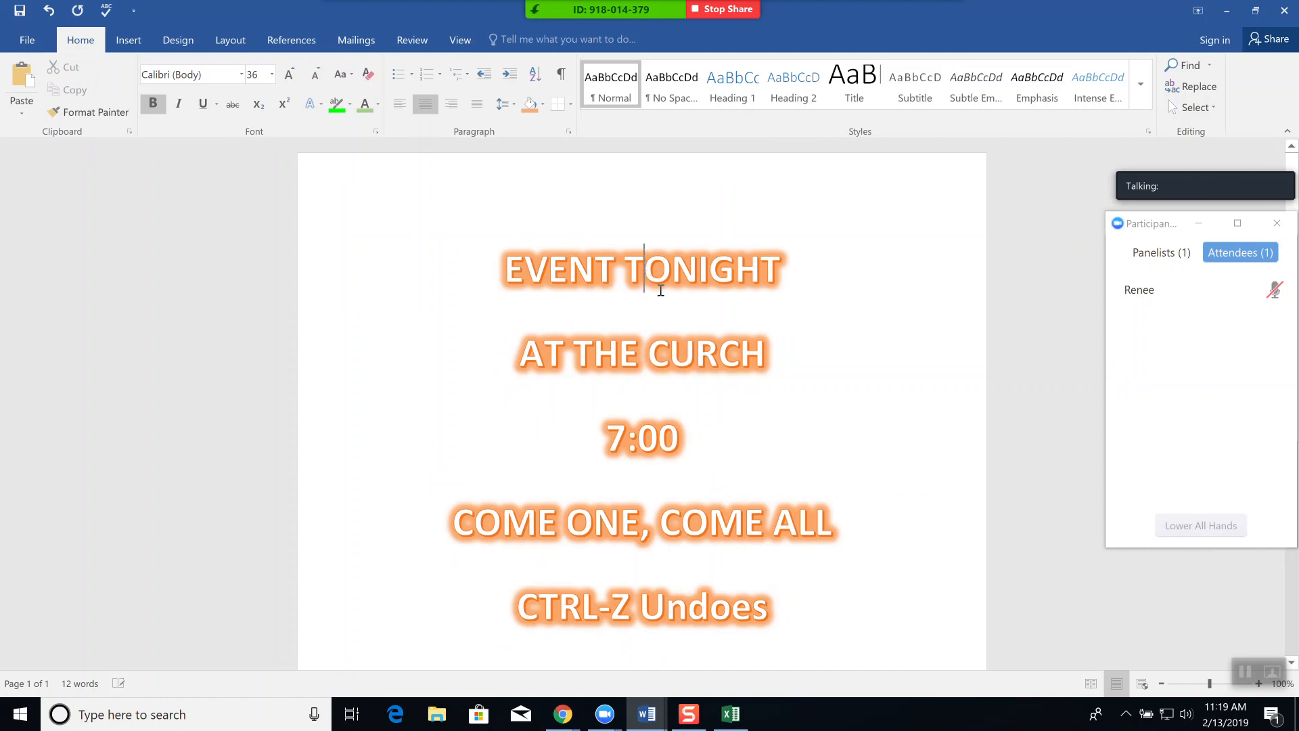
pyautogui.write('i')
pyautogui.press('Delete')
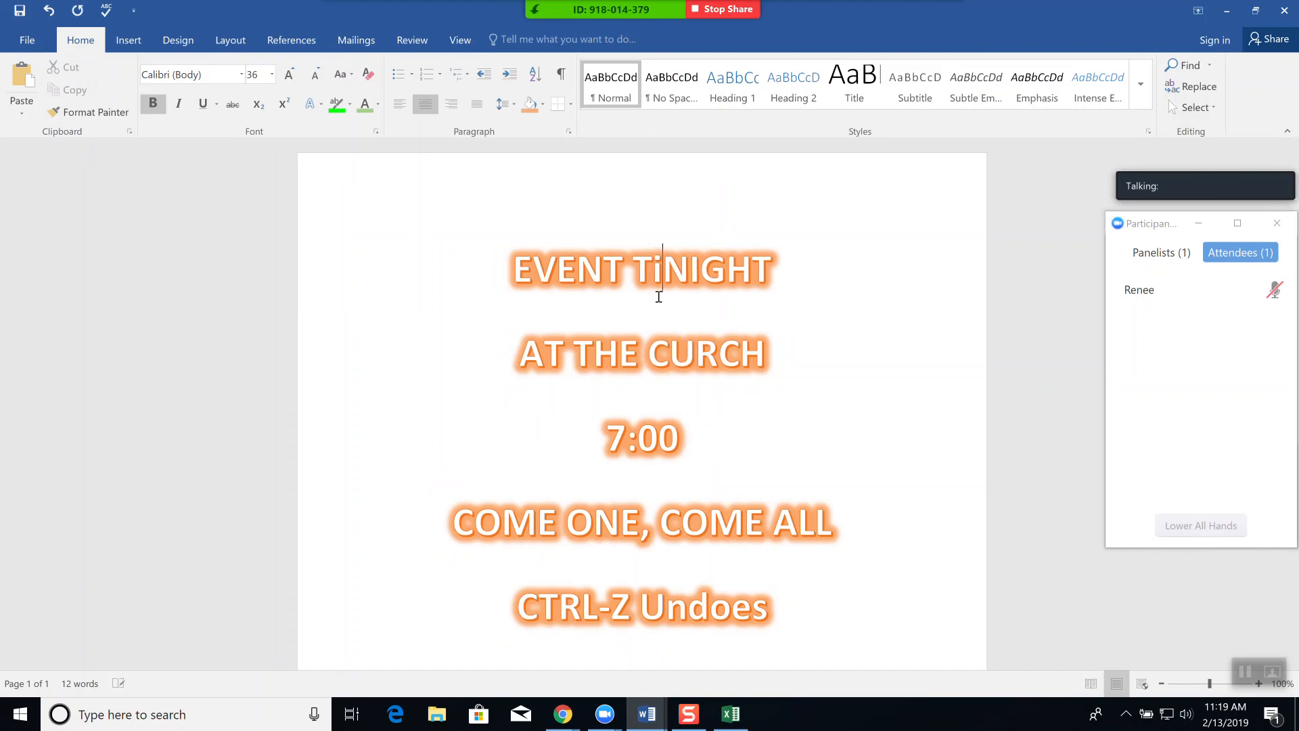
# Start a spelling and grammar check from the beginning of the flyer text
pyautogui.click(509, 272)
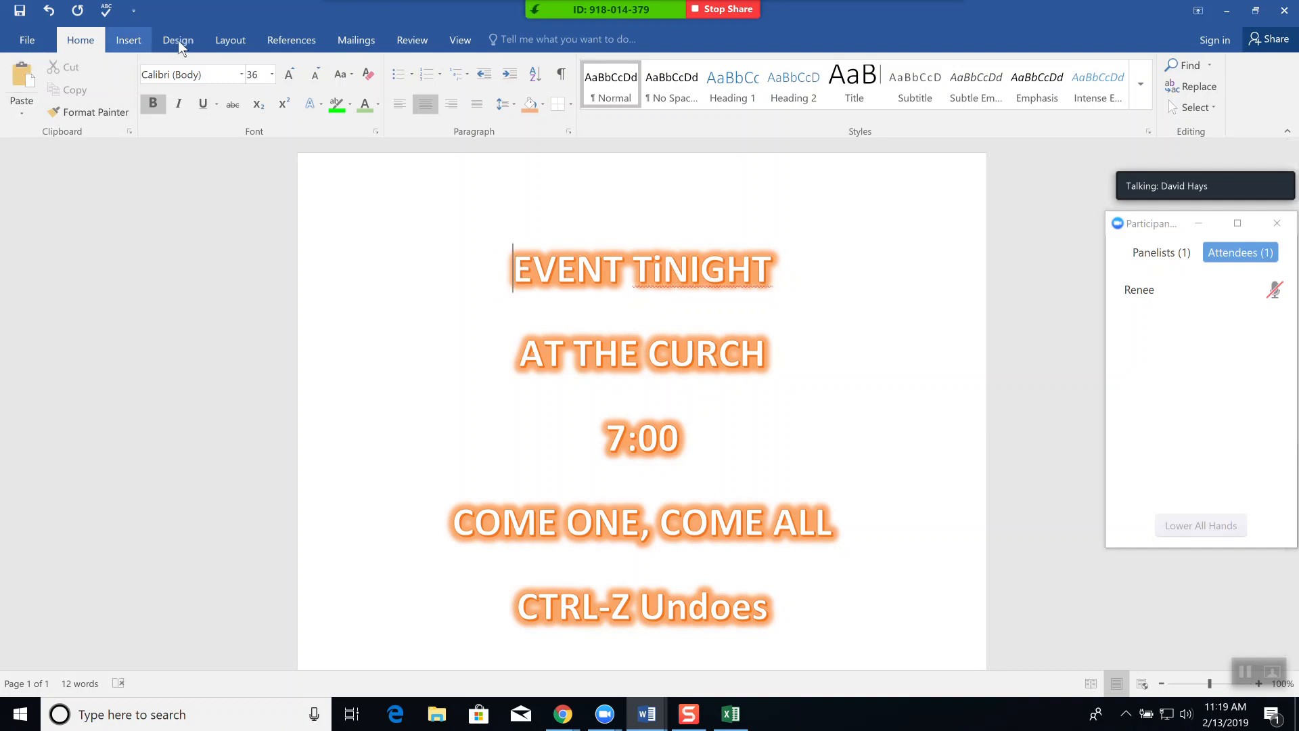
pyautogui.click(299, 39)
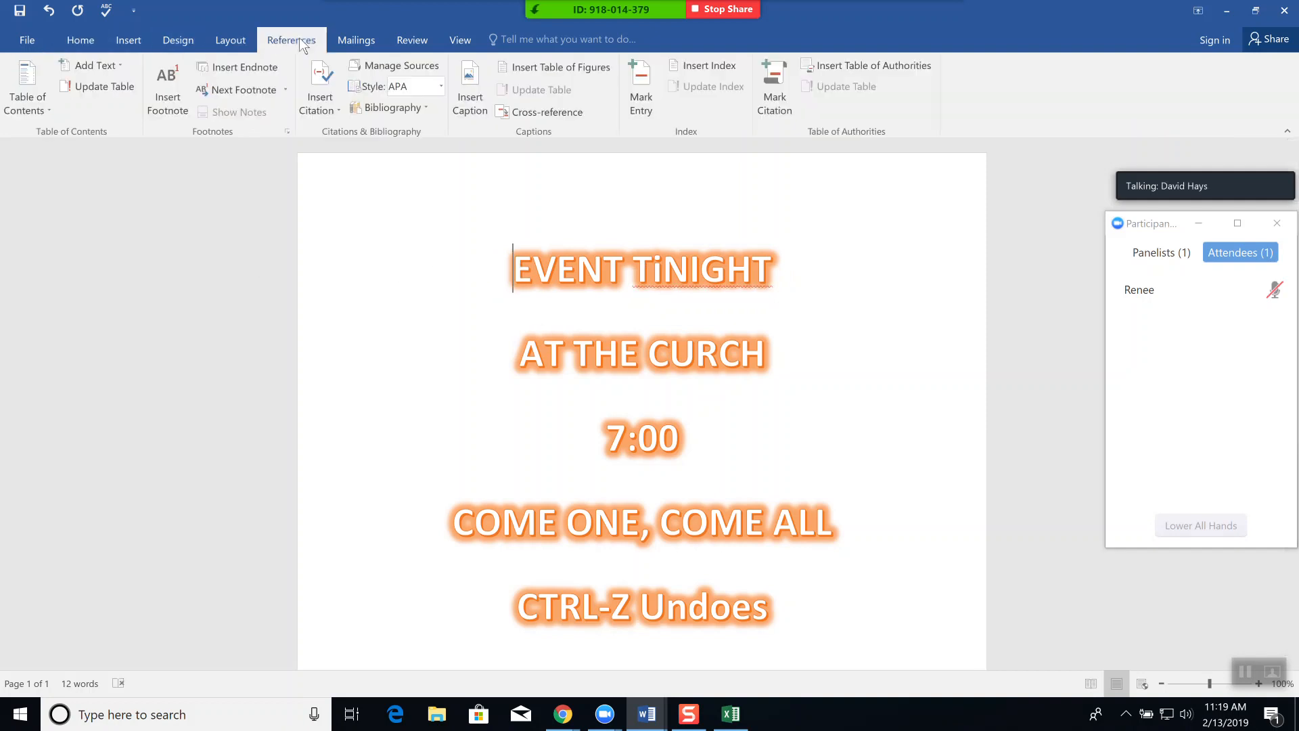
pyautogui.click(352, 40)
pyautogui.click(404, 41)
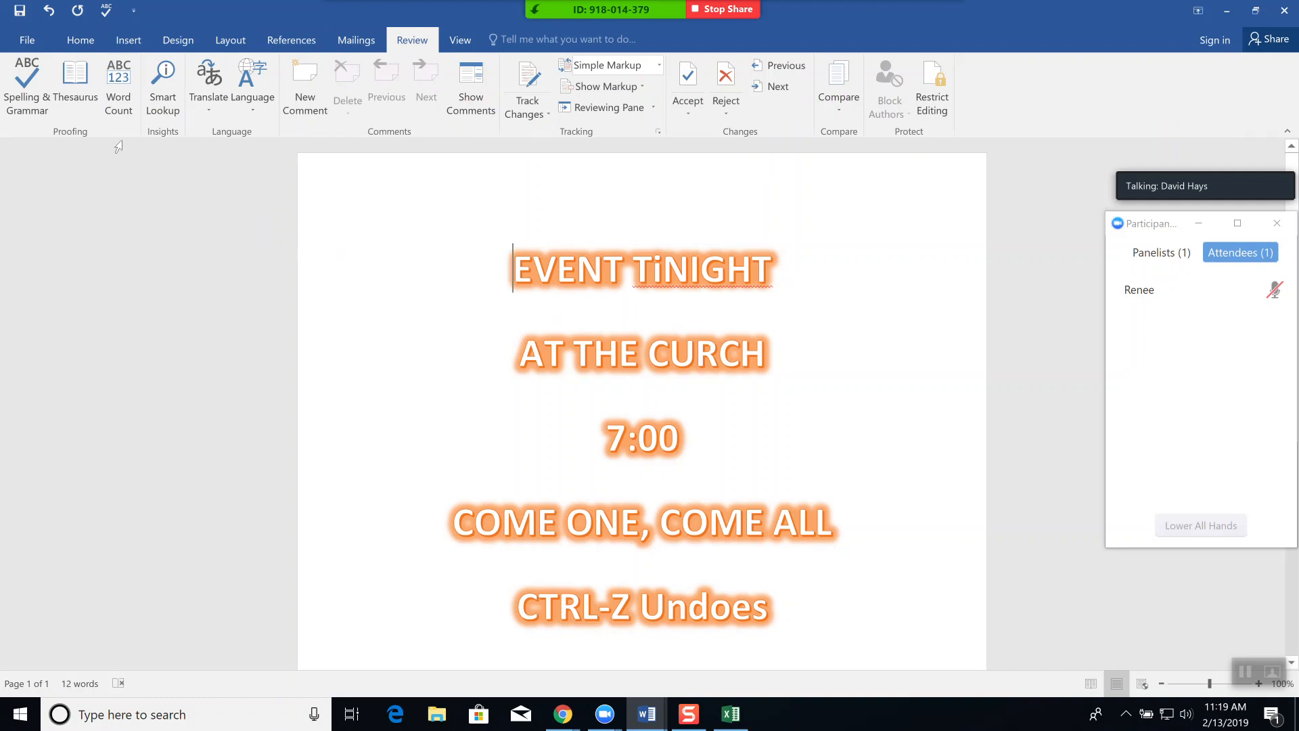
pyautogui.click(31, 105)
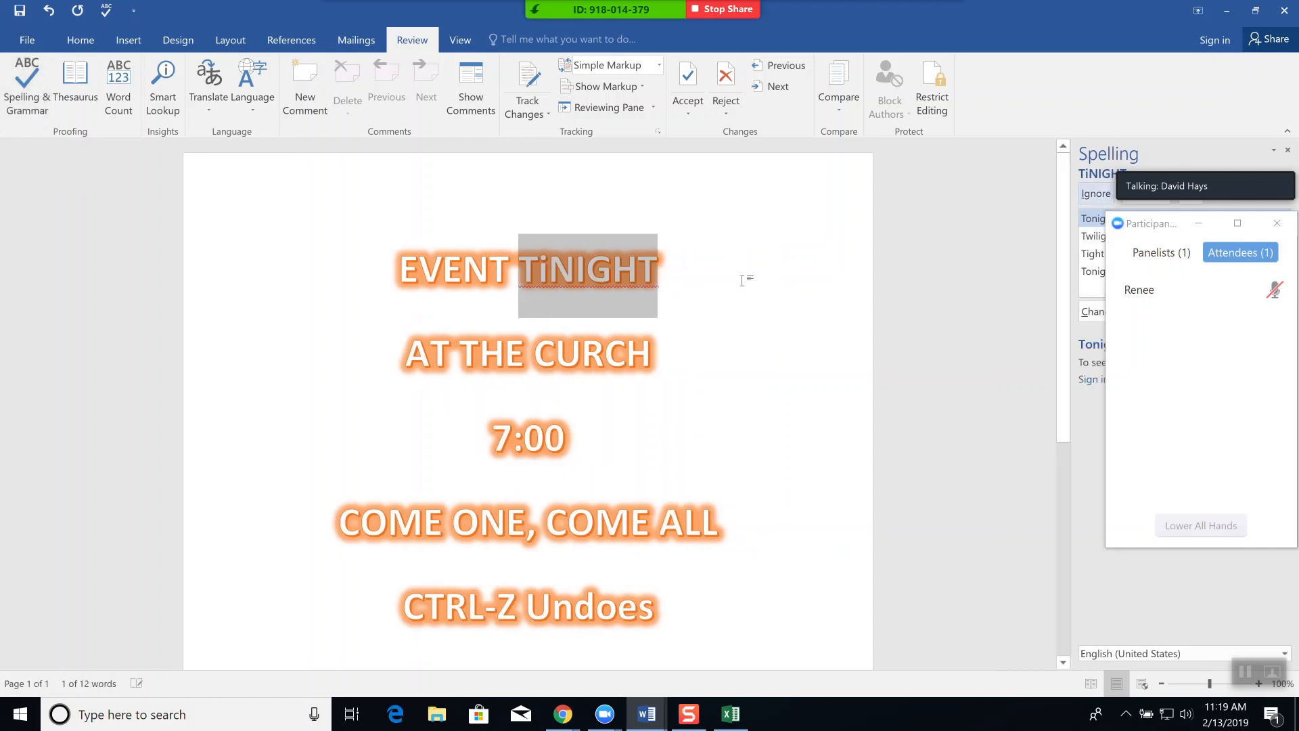
# Uncover the spelling suggestions by moving the meeting's floating talking bar away and closing the participants window
pyautogui.moveTo(1223, 197)
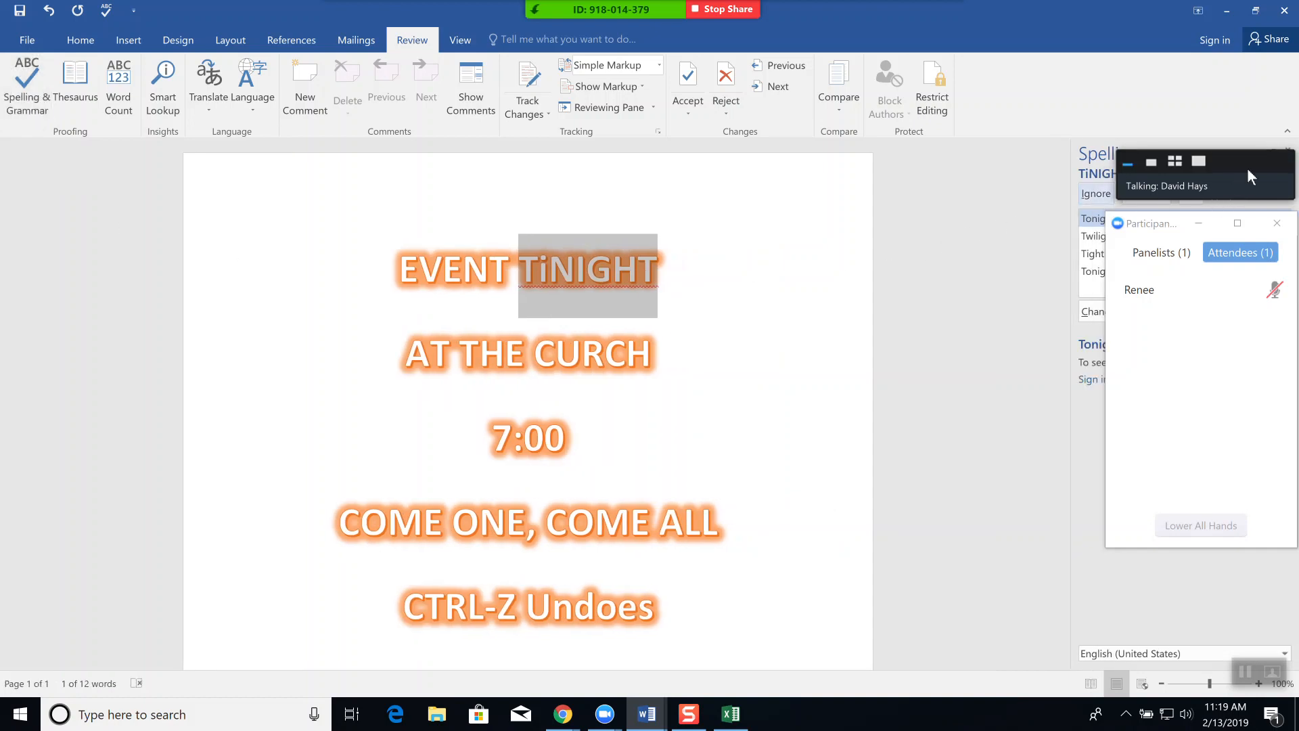
pyautogui.moveTo(1250, 166); pyautogui.dragTo(140, 188)
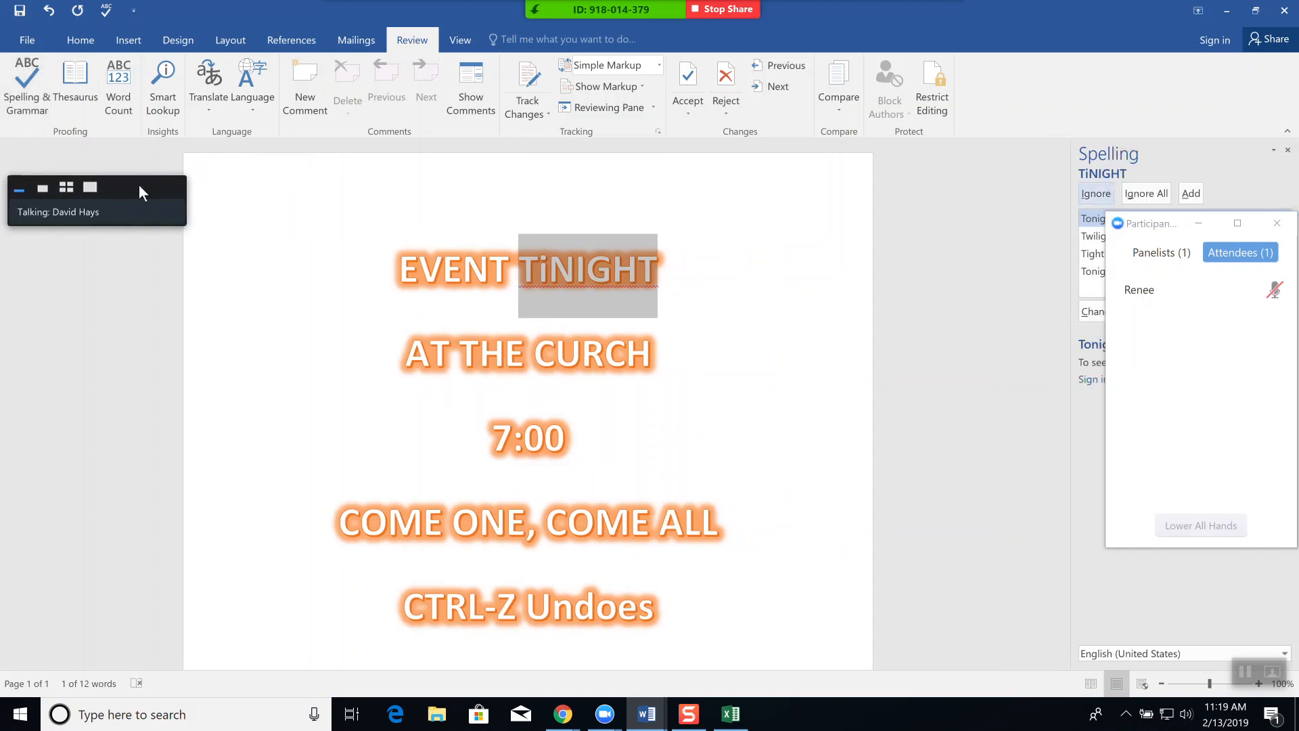
pyautogui.moveTo(1225, 229); pyautogui.dragTo(417, 297)
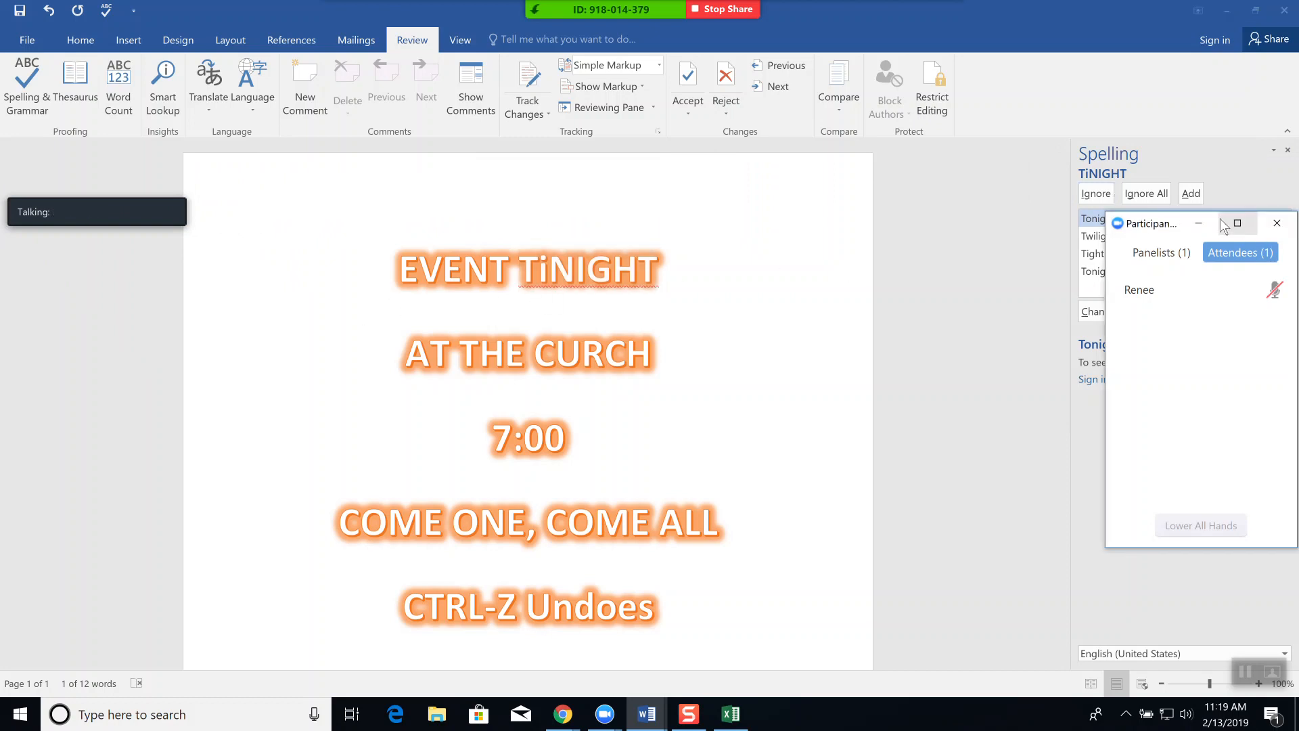
pyautogui.click(1277, 222)
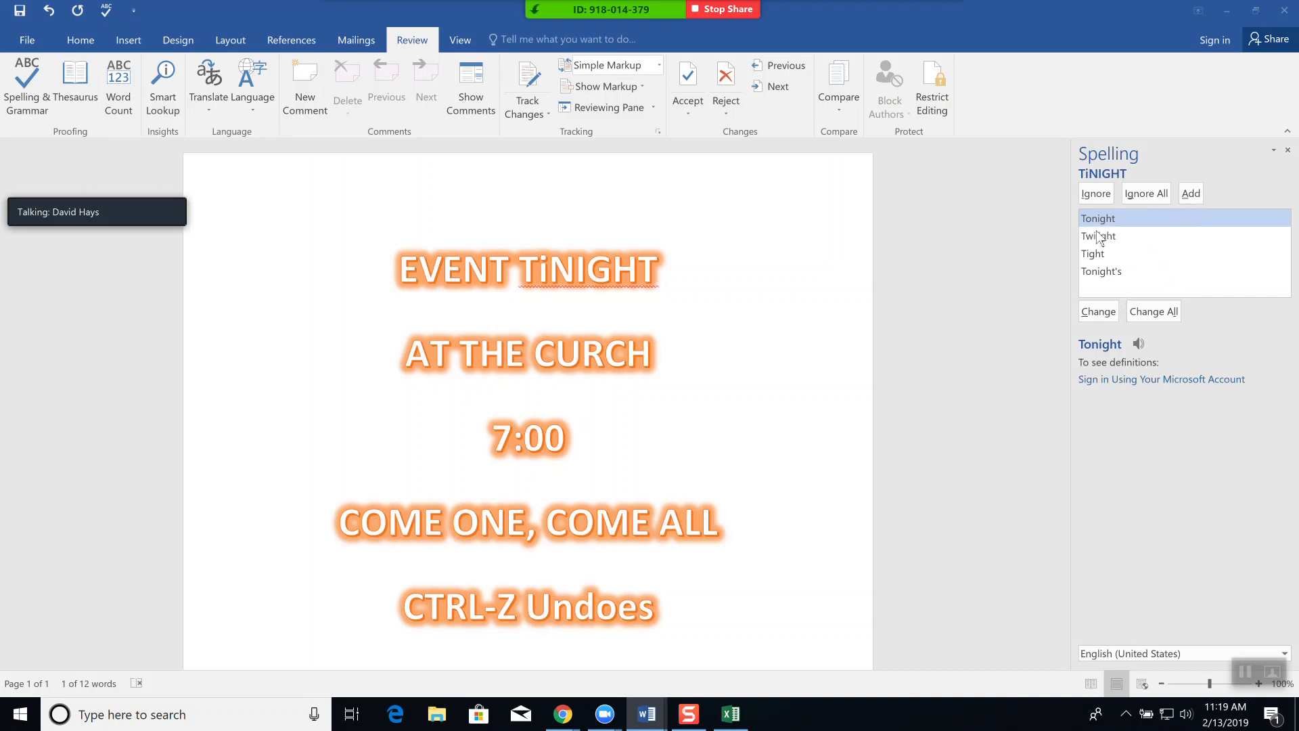
# Replace TiNIGHT with the suggested spelling Tonight, finish the check, and correct CURCH to CHURCH in the second line
pyautogui.click(1095, 310)
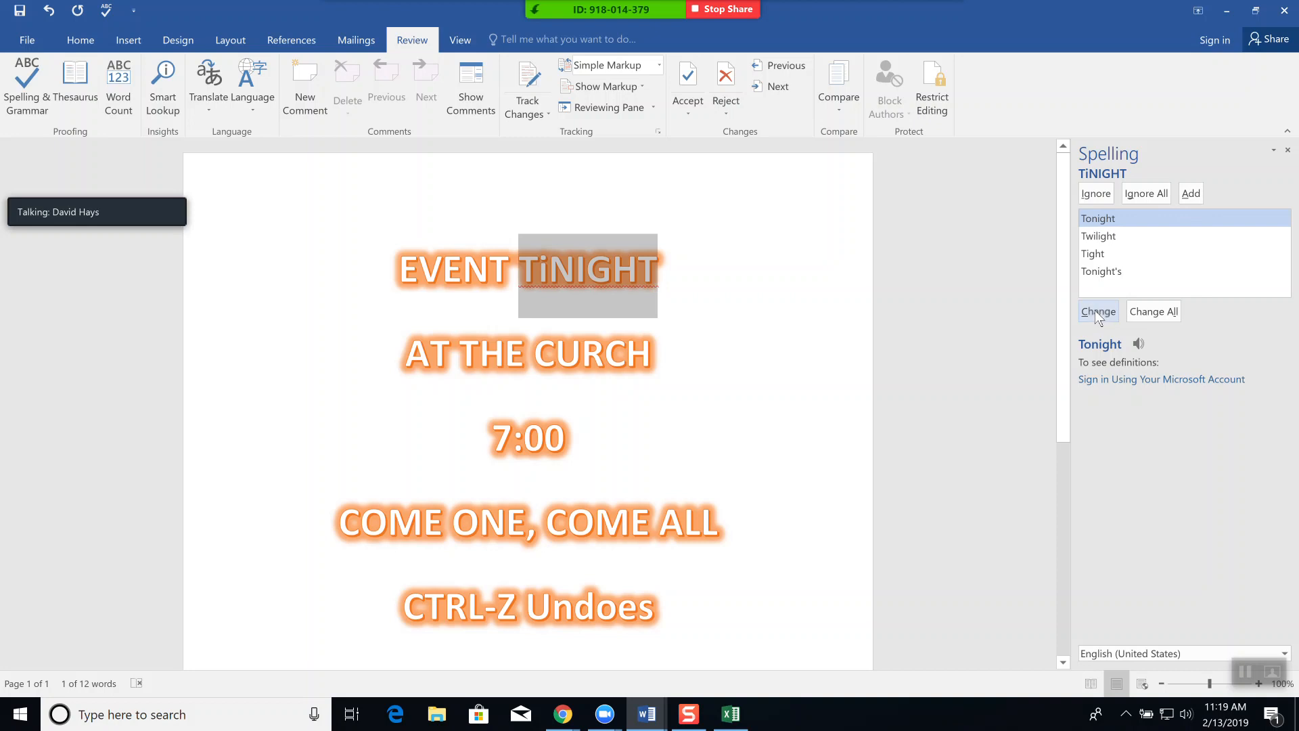
pyautogui.click(1095, 310)
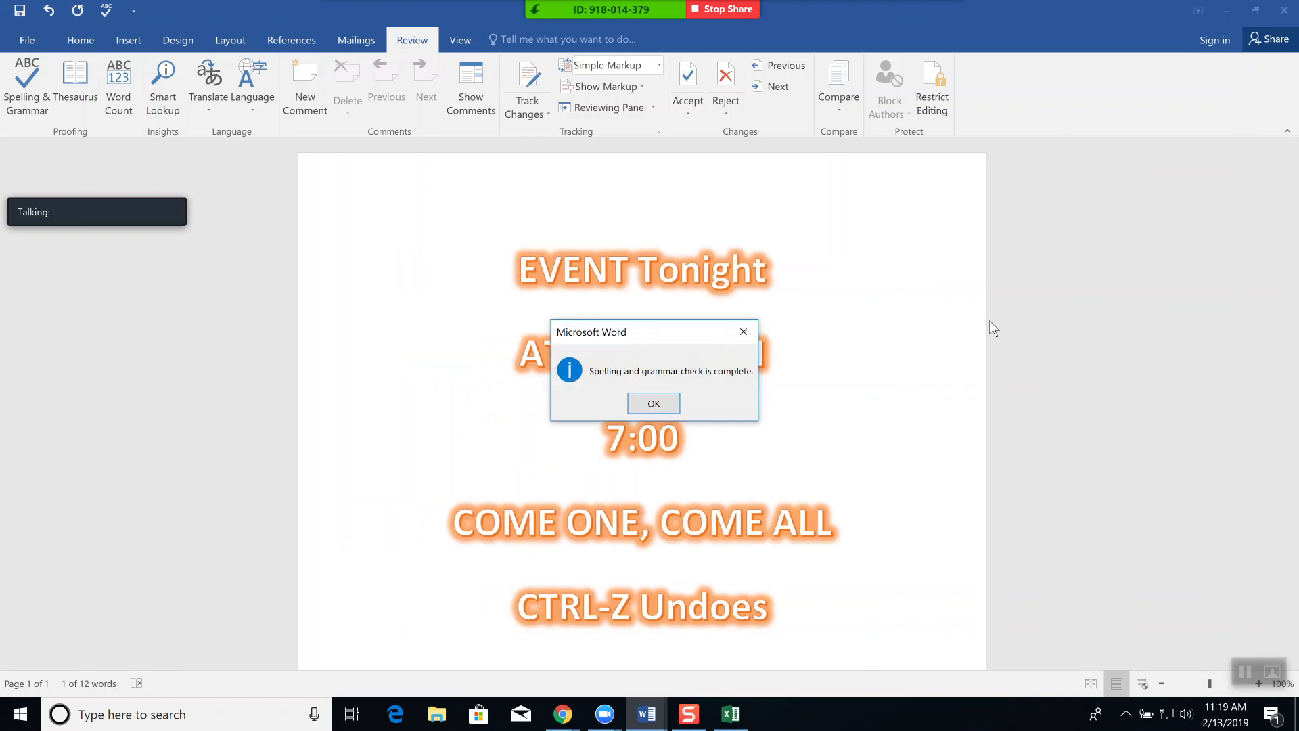
pyautogui.click(672, 405)
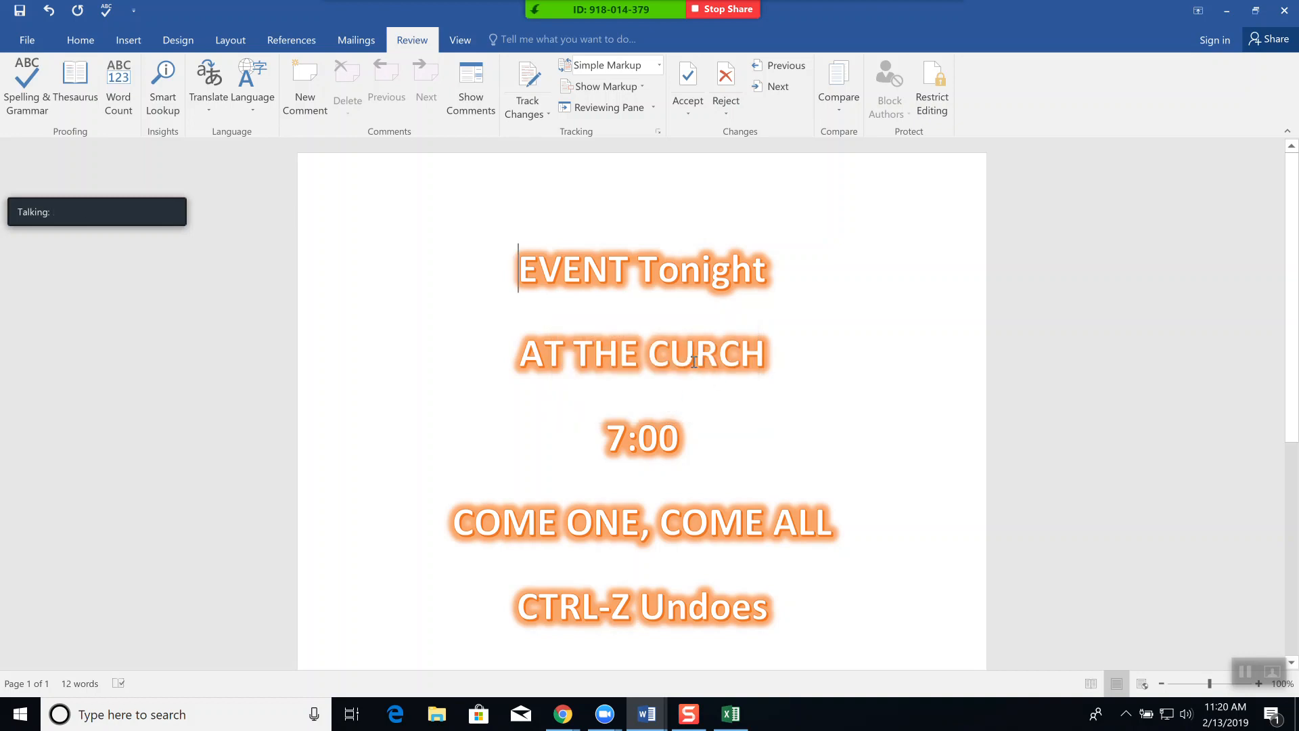
pyautogui.click(673, 356)
pyautogui.write('H')
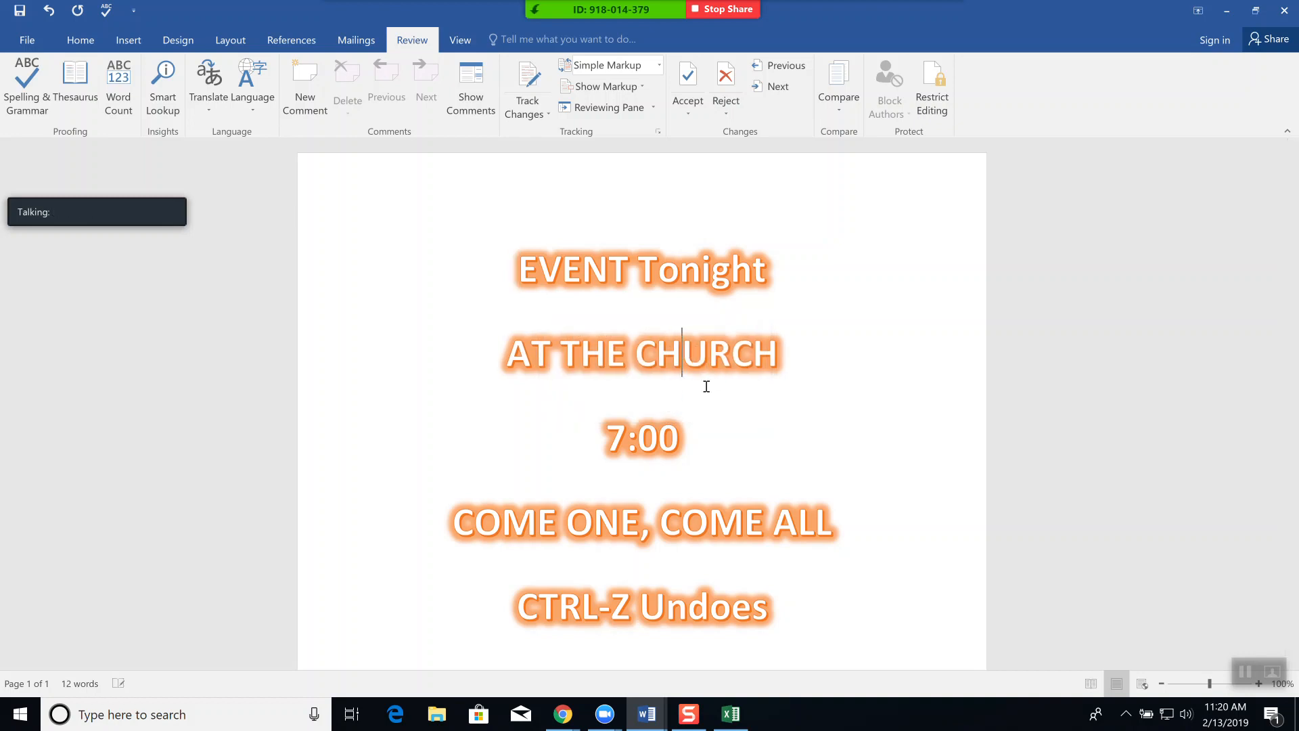